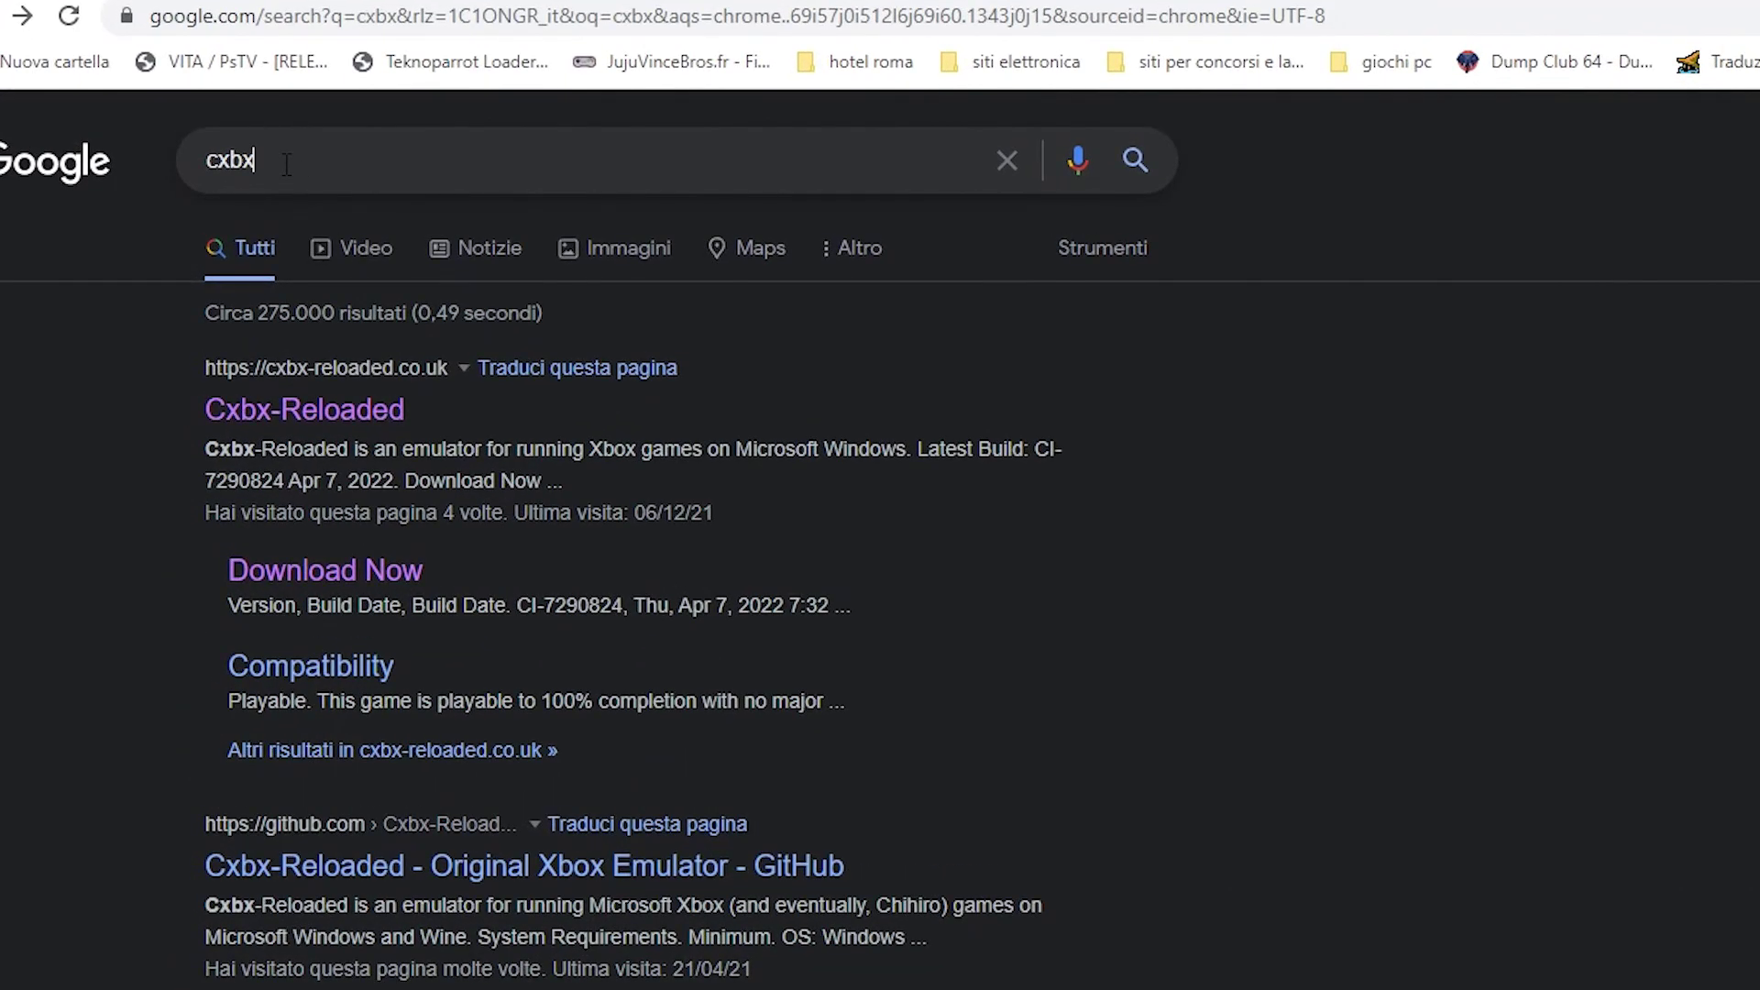
Open the Cxbx-Reloaded website from the search results and go to its list of downloadable builds
{"action": "left_click_drag", "start_coordinate": [286, 163], "coordinate": [205, 161]}
{"action": "left_click", "coordinate": [314, 409]}
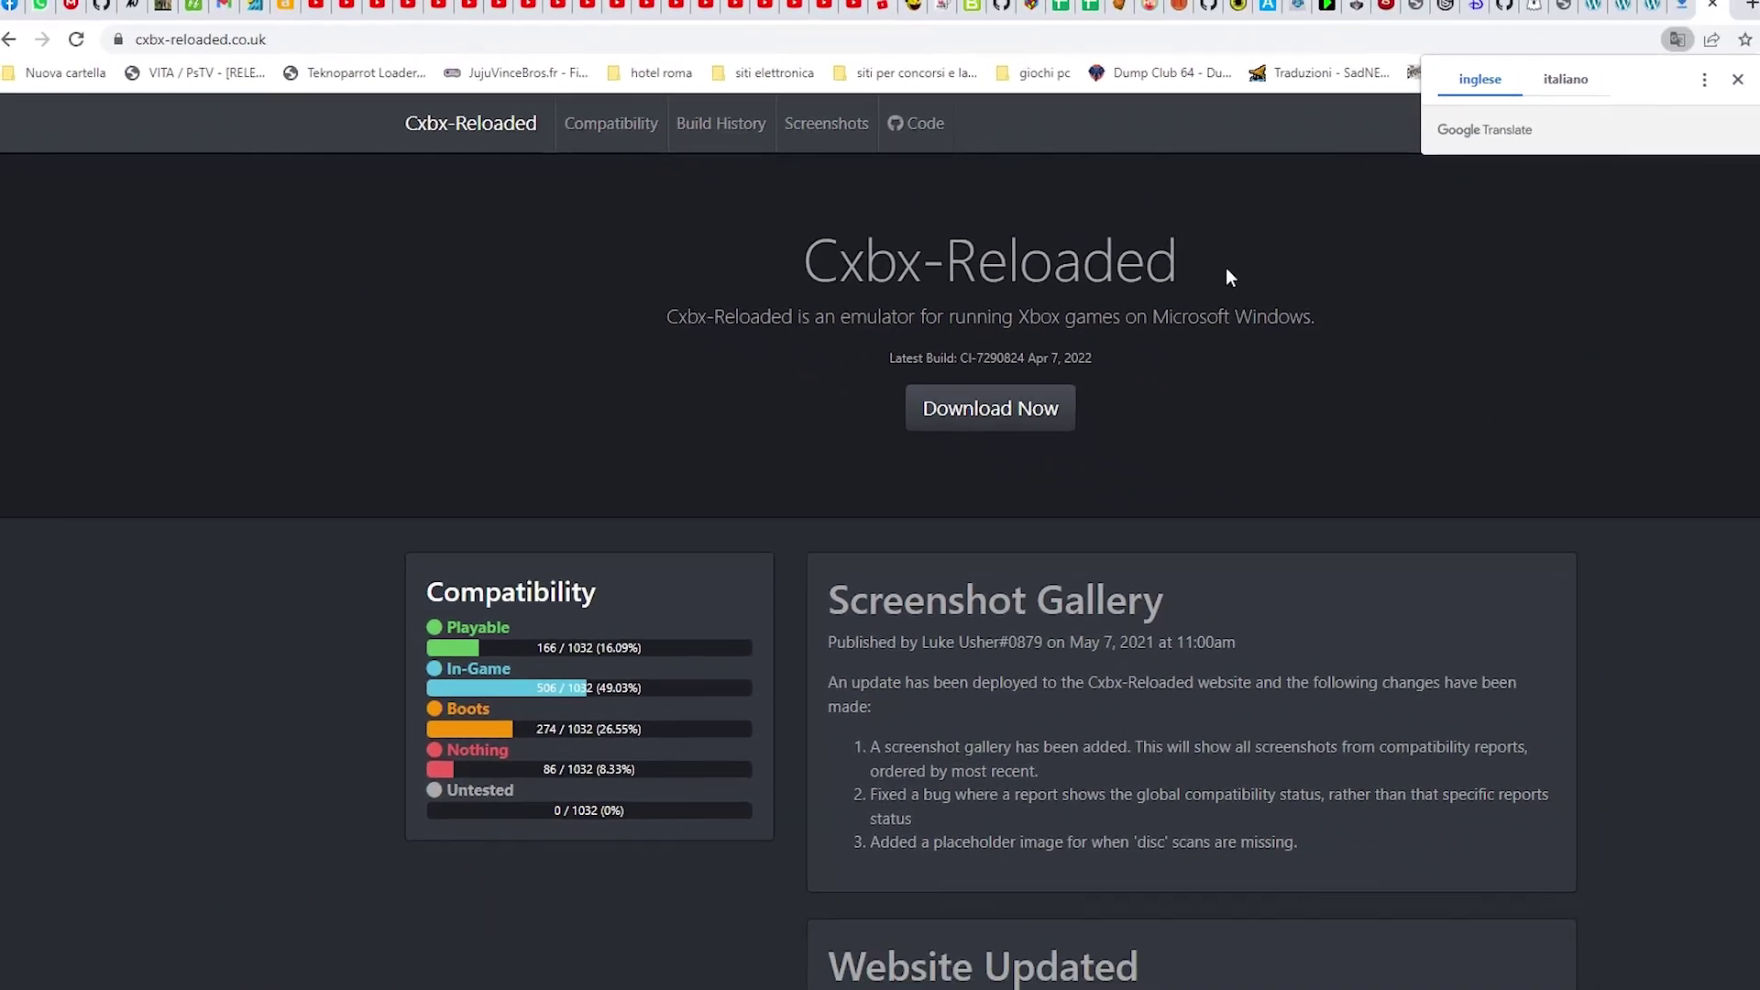
{"action": "left_click", "coordinate": [666, 169]}
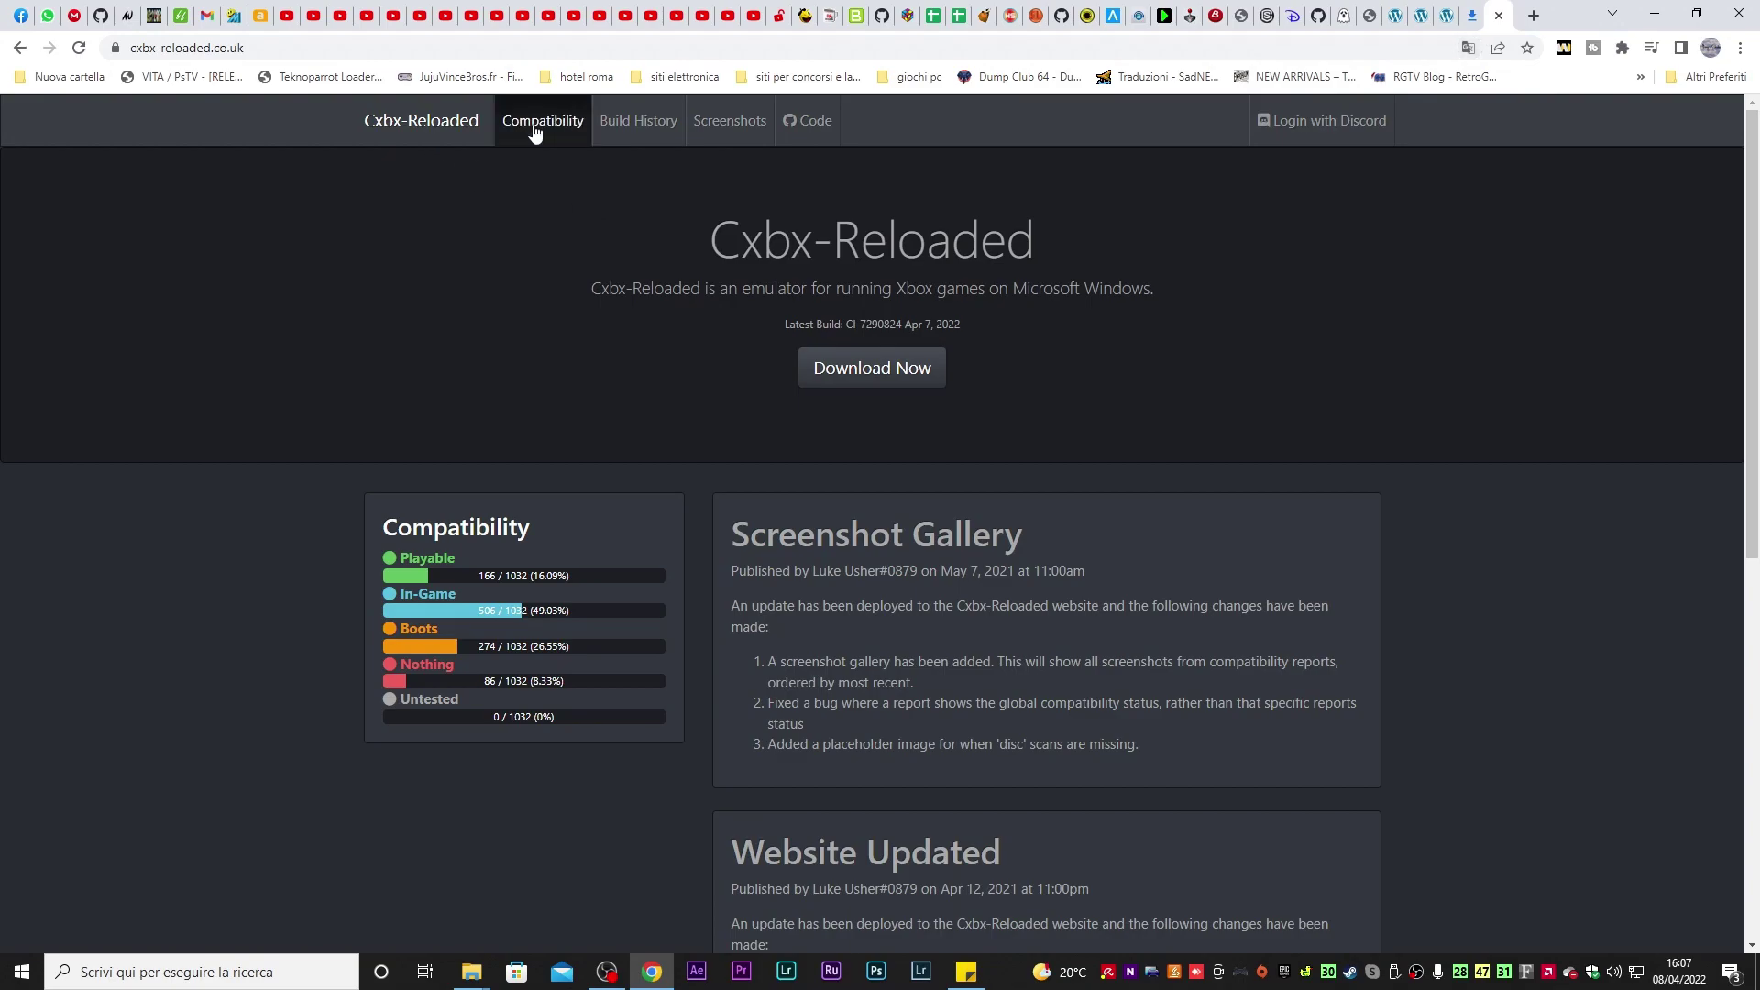
{"action": "left_click", "coordinate": [883, 376]}
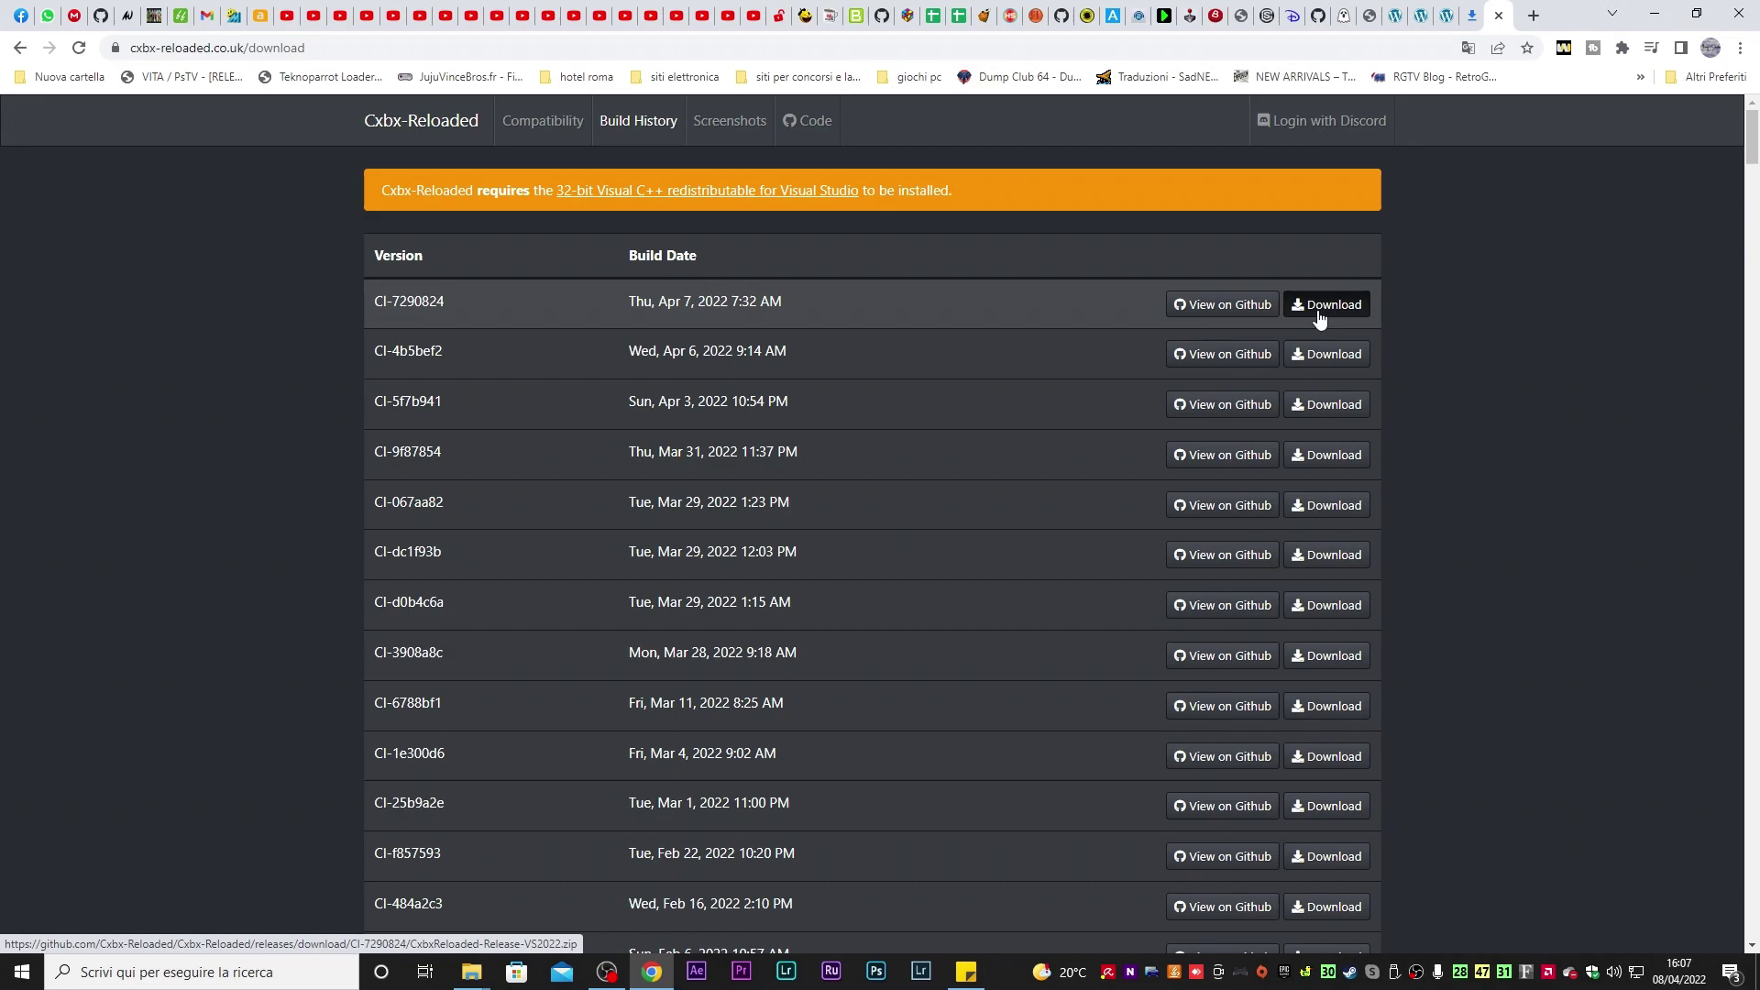
{"action": "scroll", "coordinate": [1340, 490], "scroll_direction": "down", "scroll_amount": 3}
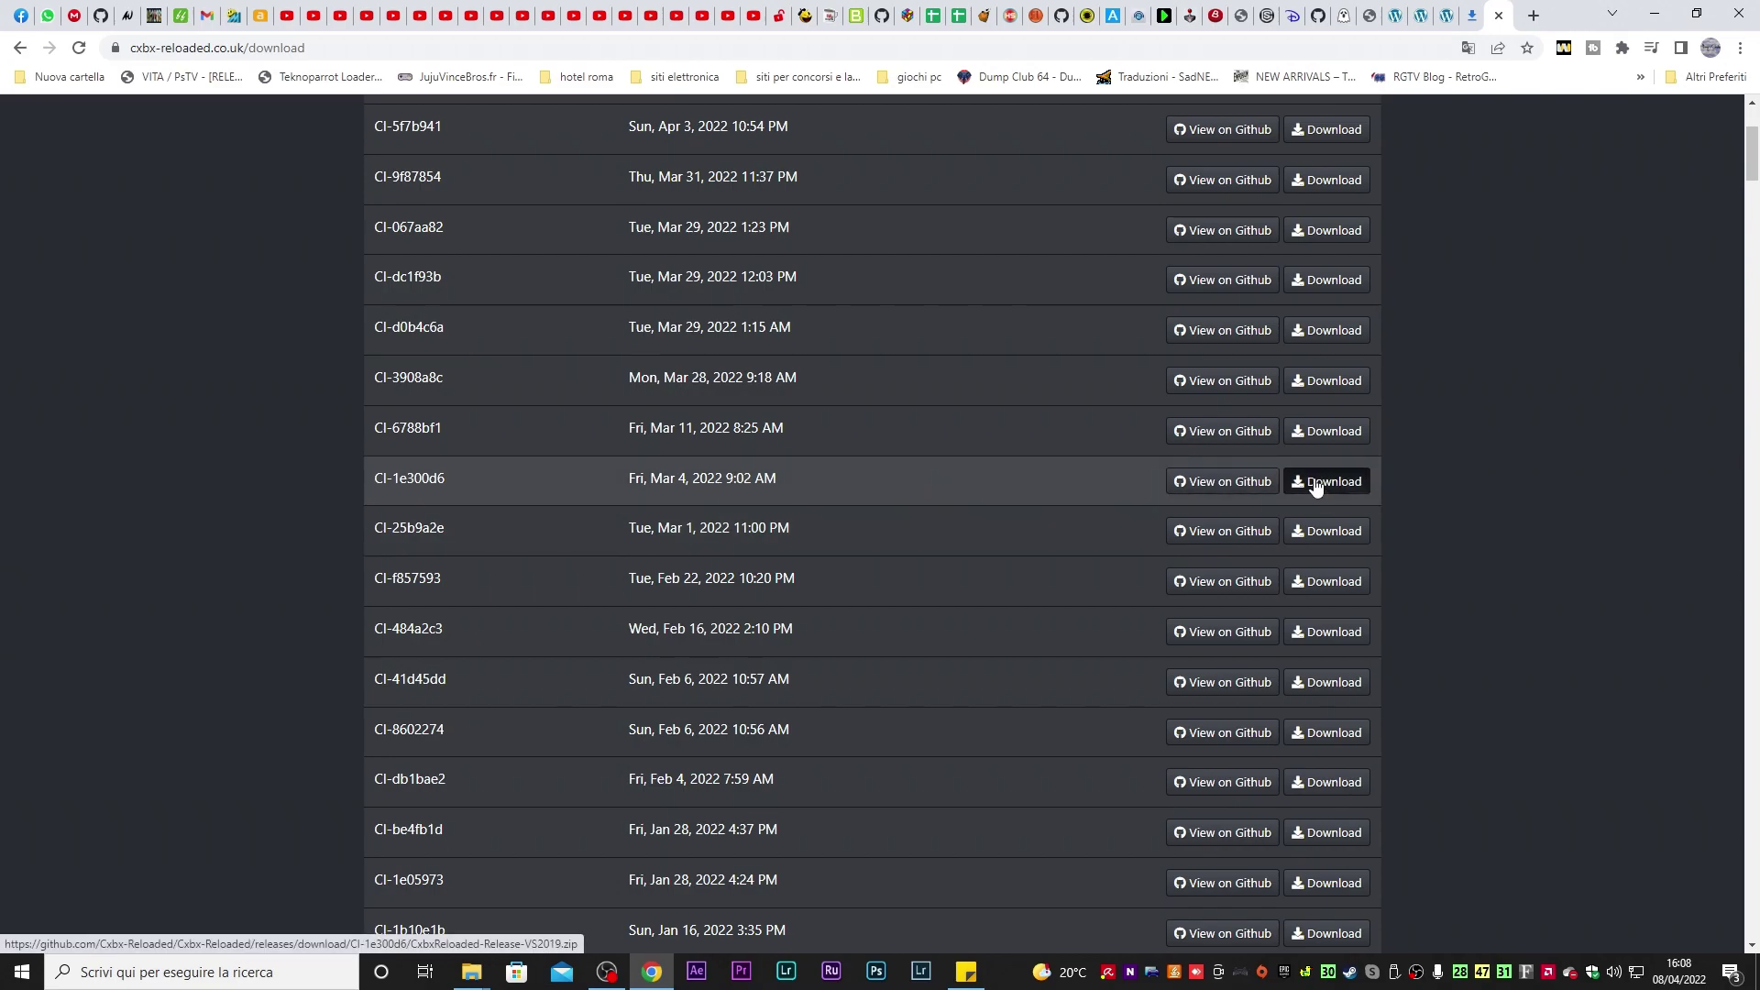
{"action": "scroll", "coordinate": [1316, 486], "scroll_direction": "up", "scroll_amount": 3}
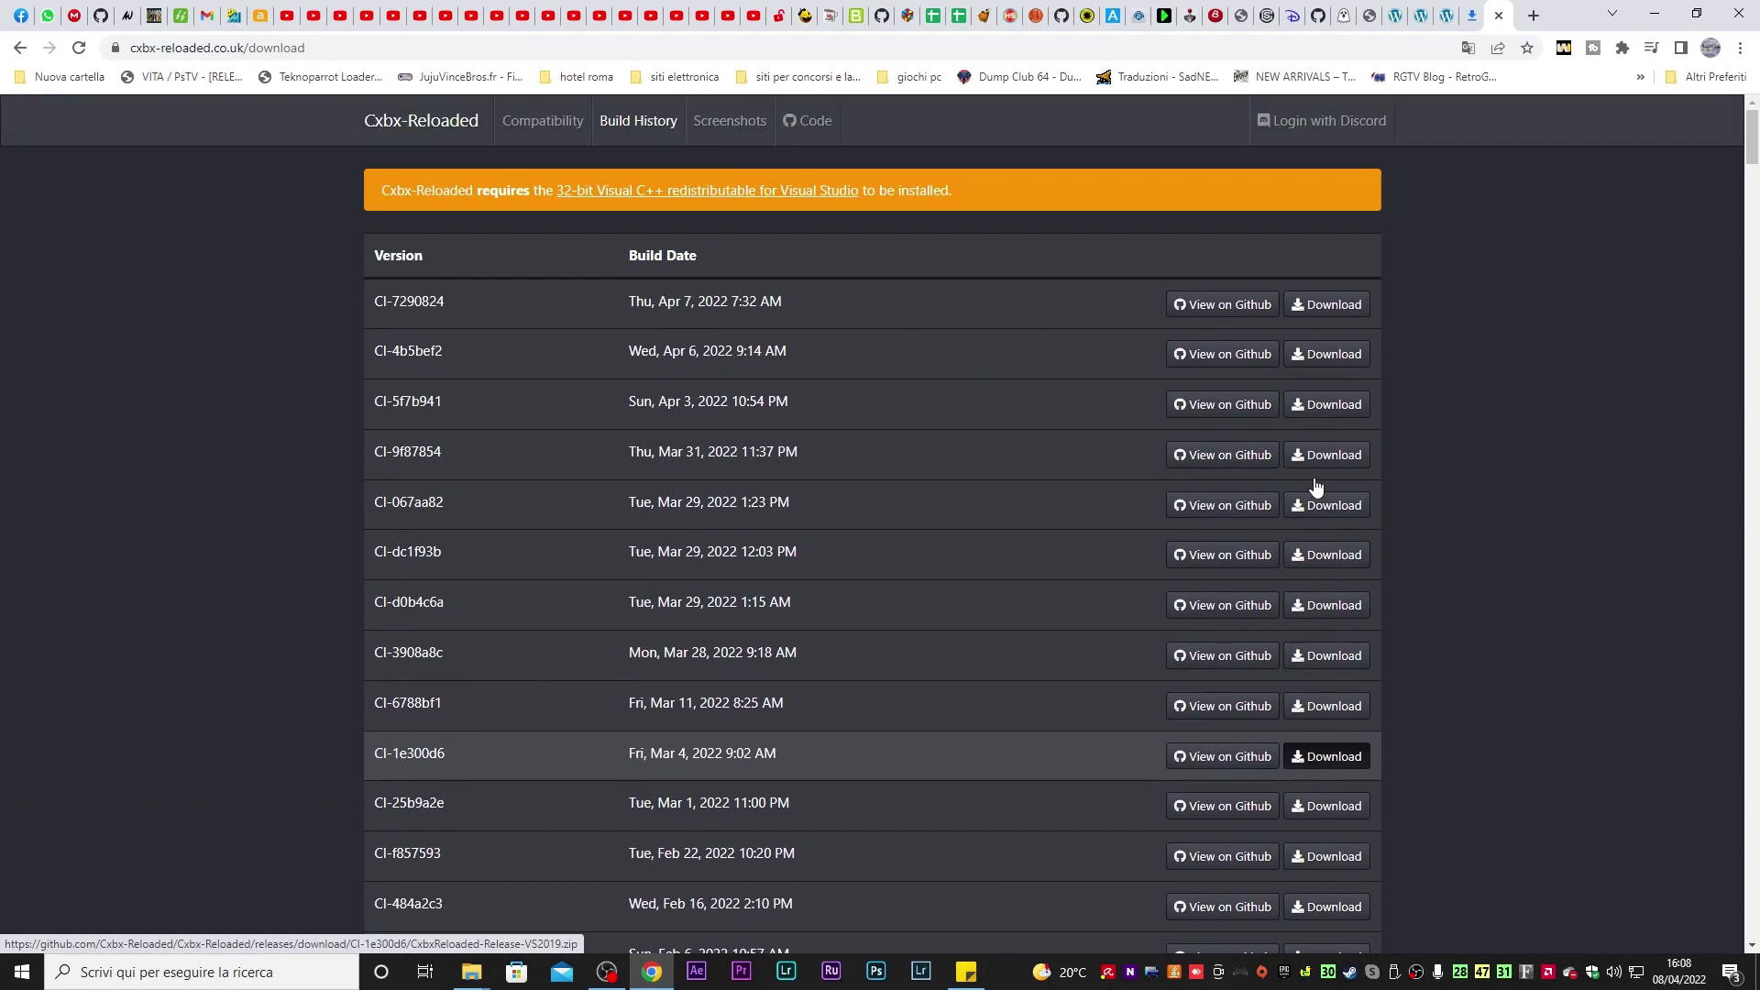
Examine the game compatibility list on the Cxbx-Reloaded site, including the status categories and each game's rating
{"action": "left_click", "coordinate": [523, 127]}
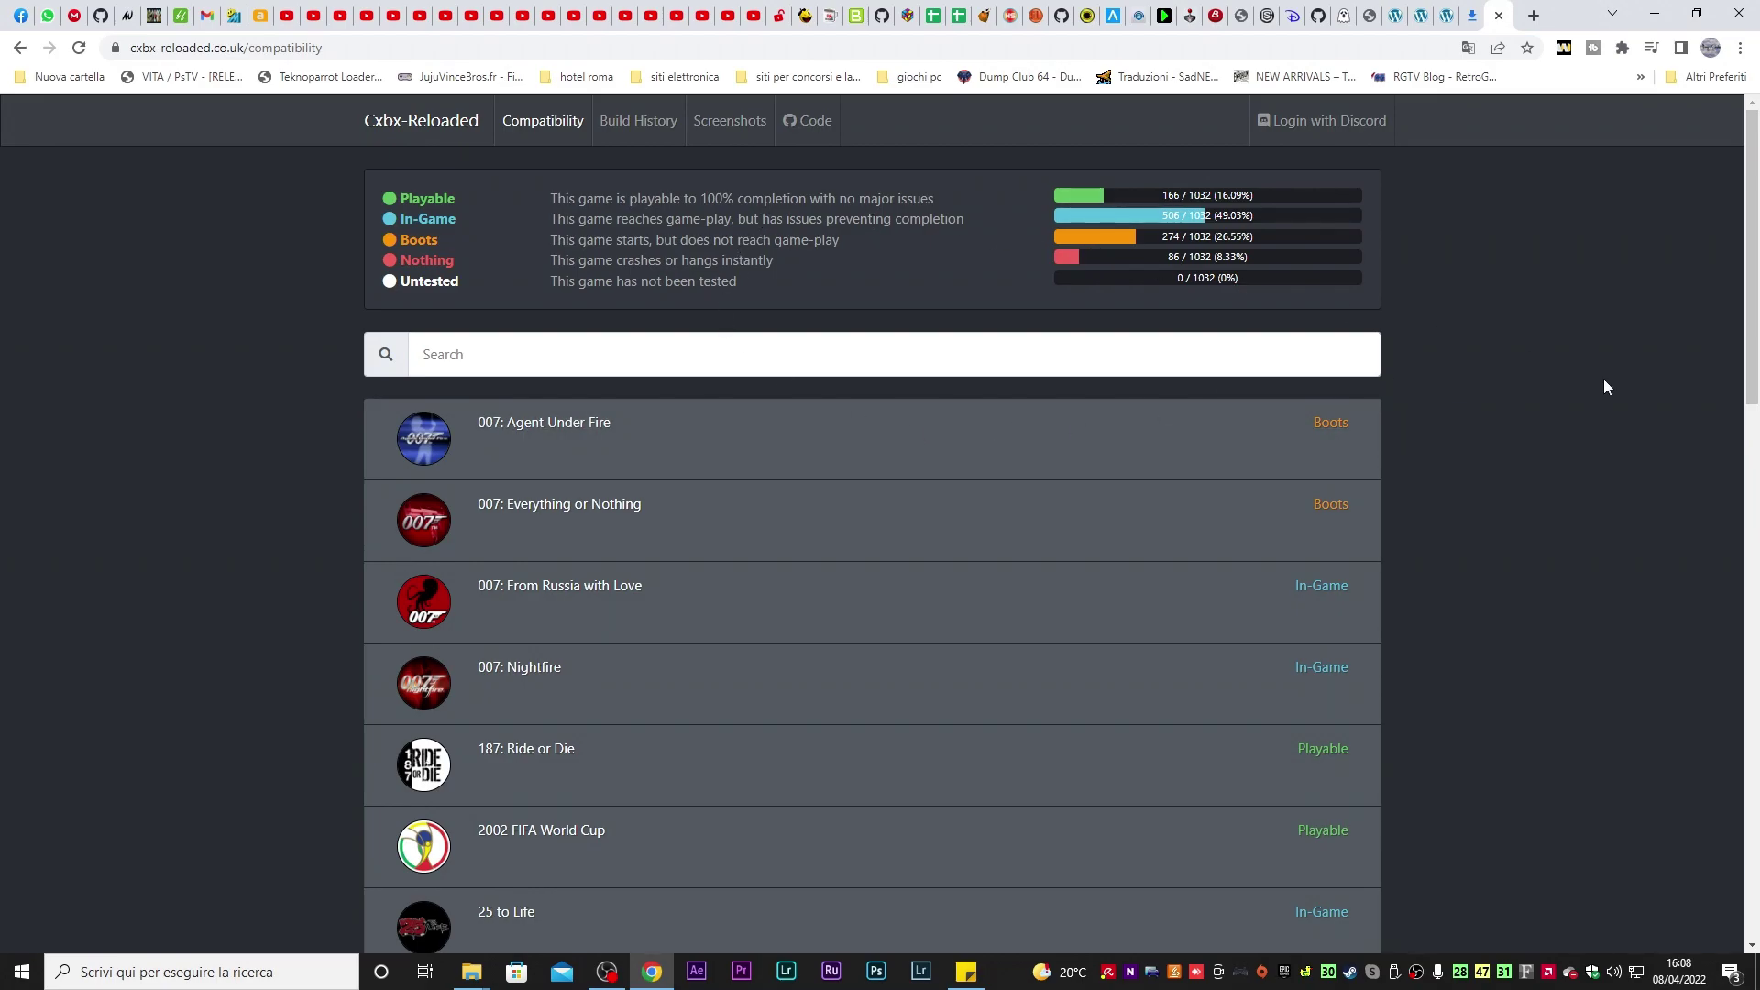
{"action": "scroll", "coordinate": [1385, 491], "scroll_direction": "down", "scroll_amount": 1}
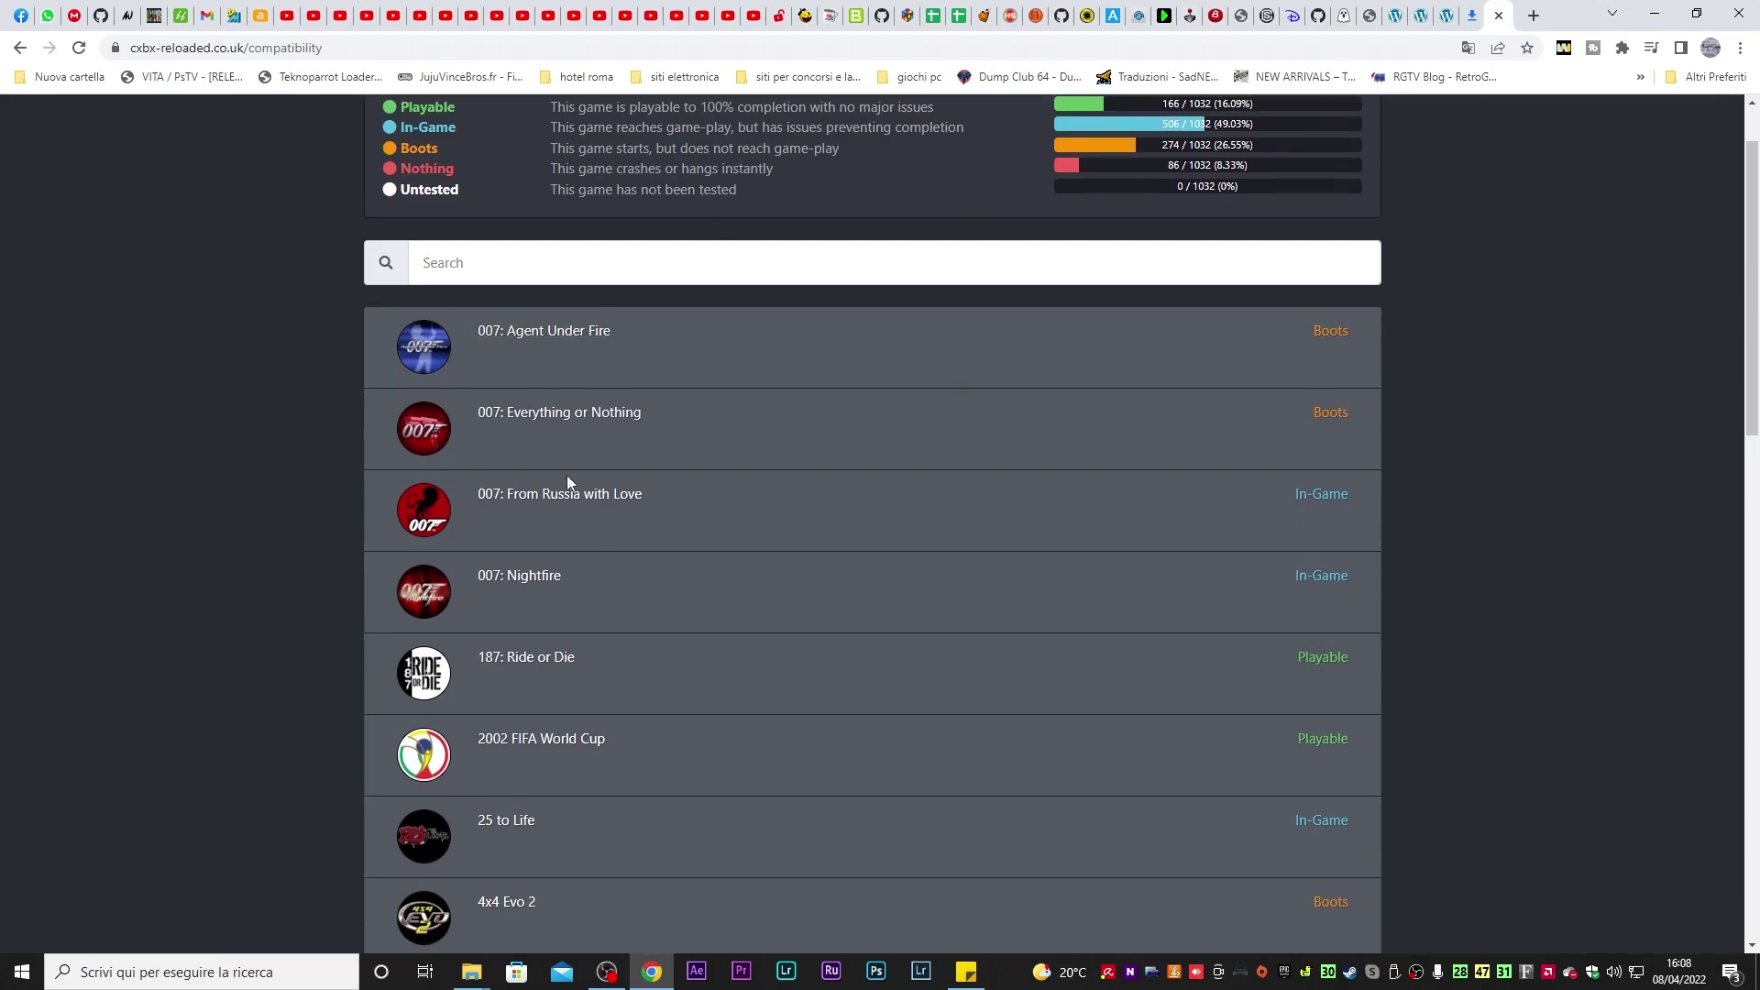
{"action": "scroll", "coordinate": [1395, 425], "scroll_direction": "up", "scroll_amount": 1}
{"action": "scroll", "coordinate": [1396, 427], "scroll_direction": "down", "scroll_amount": 2}
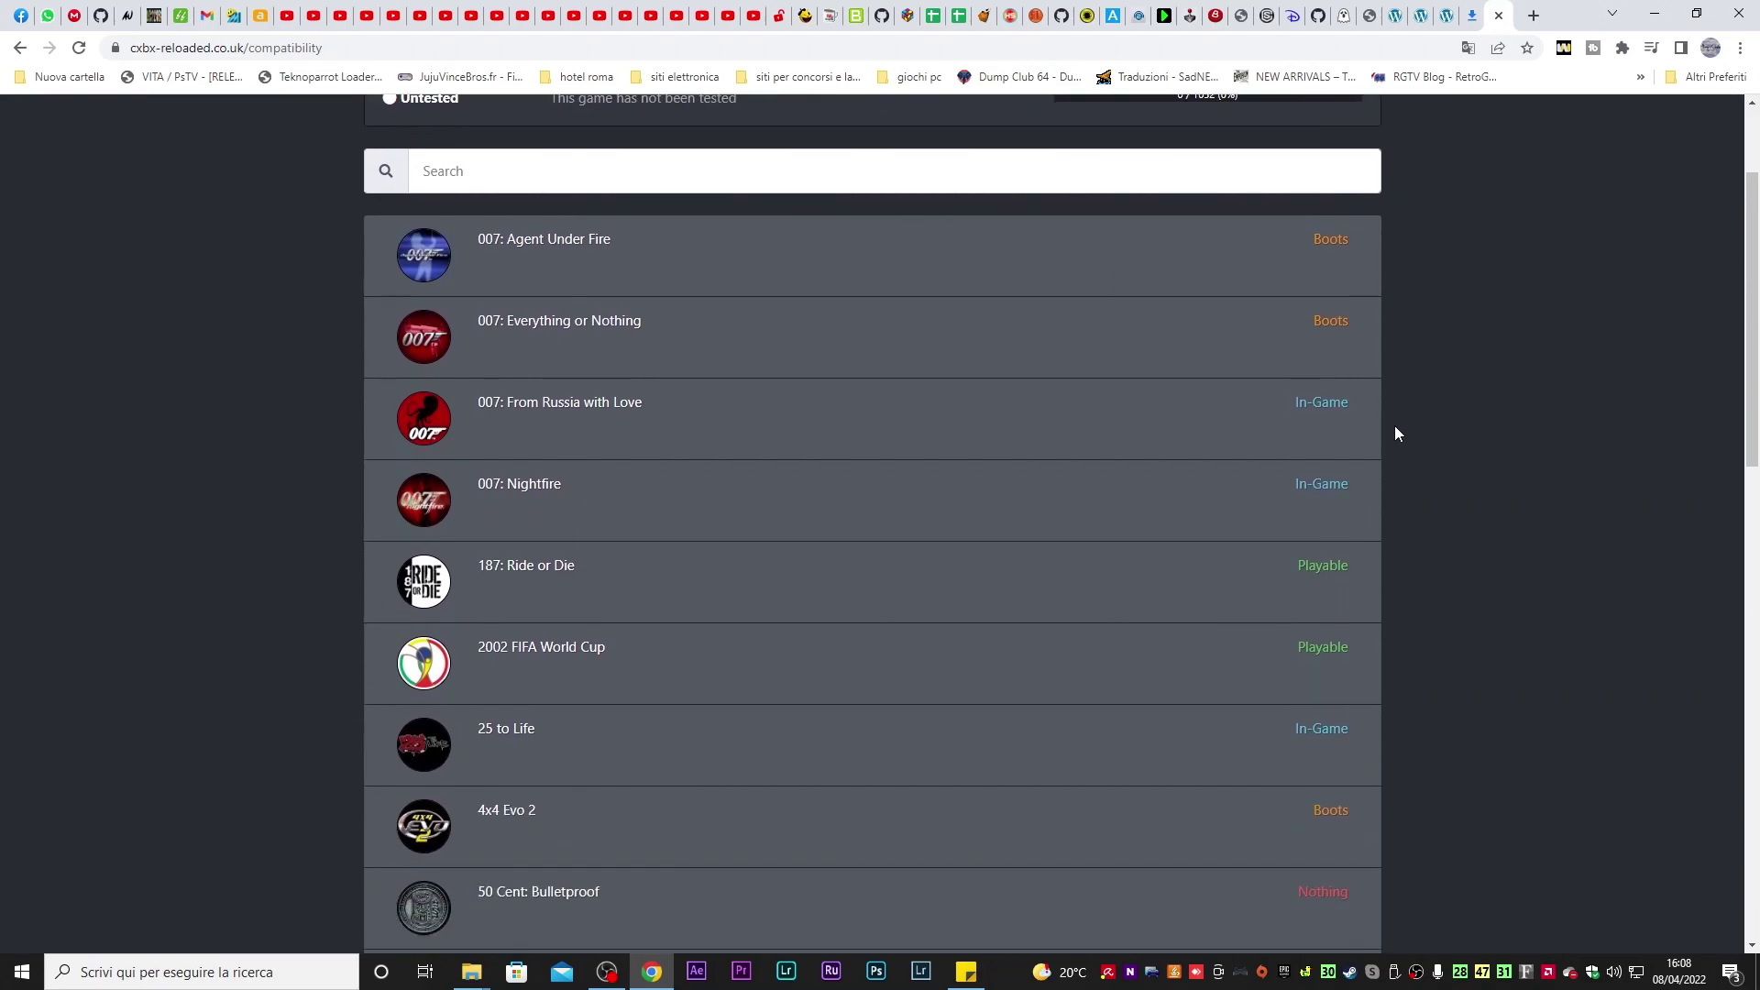
{"action": "scroll", "coordinate": [1397, 427], "scroll_direction": "down", "scroll_amount": 3}
{"action": "scroll", "coordinate": [1521, 432], "scroll_direction": "up", "scroll_amount": 2}
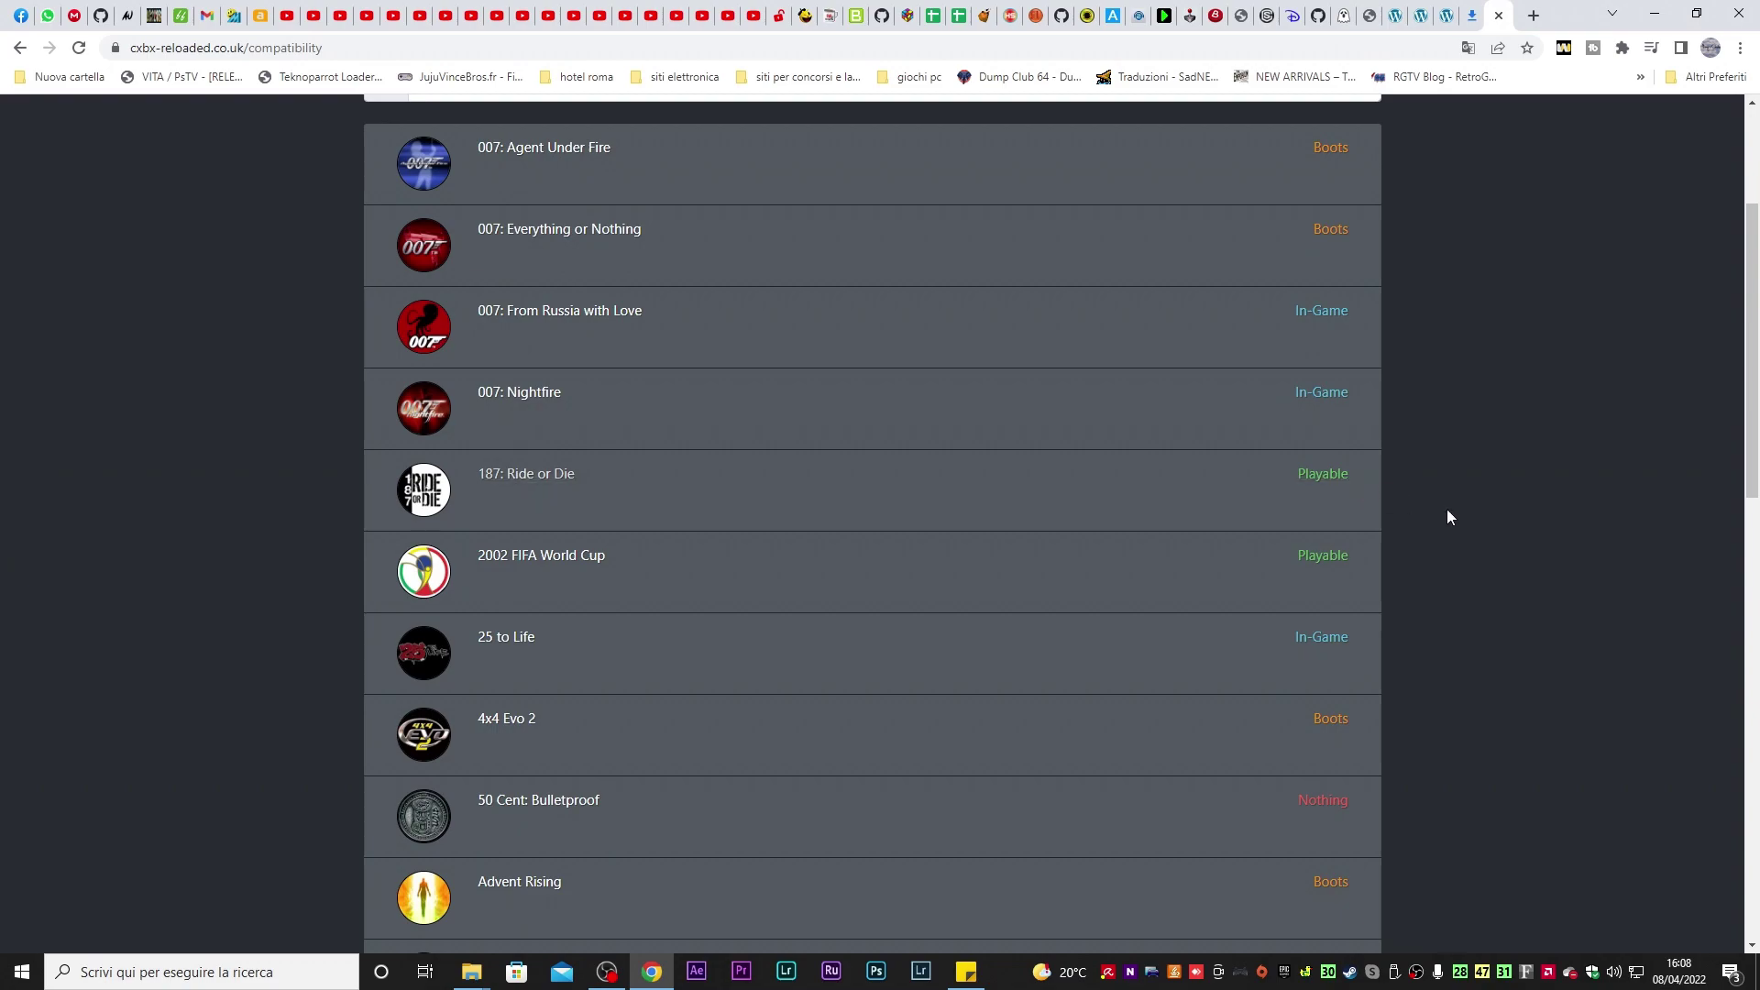
{"action": "scroll", "coordinate": [1449, 516], "scroll_direction": "up", "scroll_amount": 3}
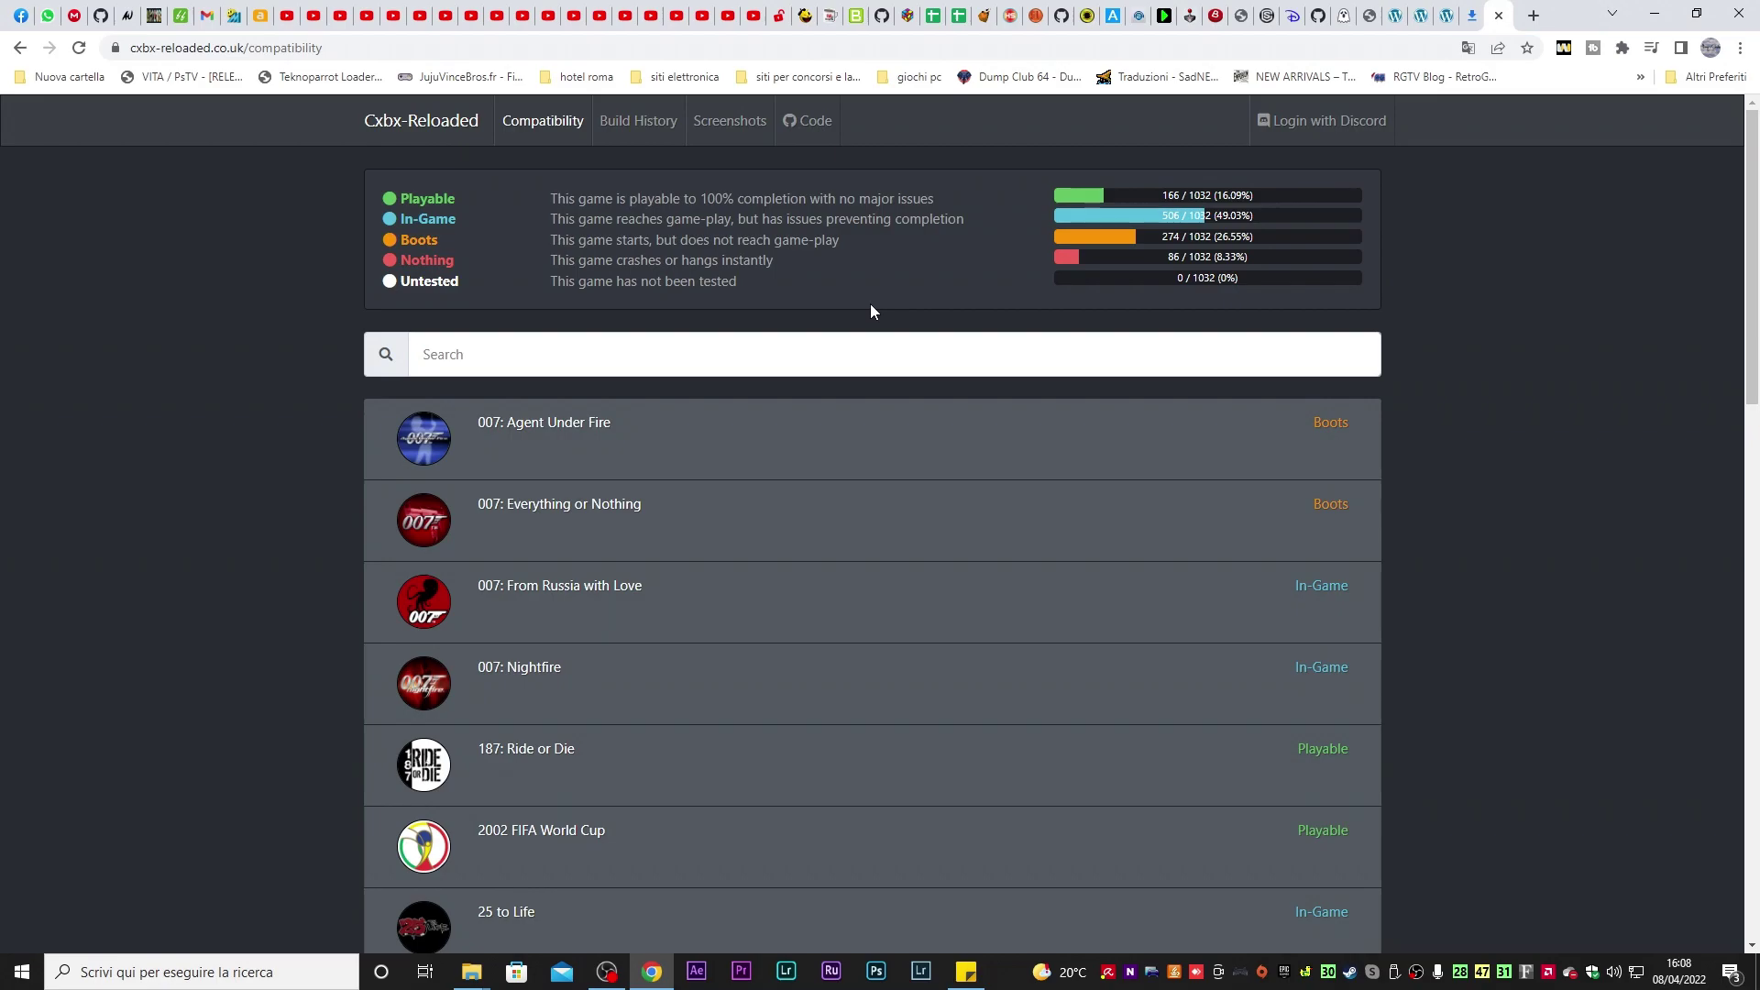
{"action": "scroll", "coordinate": [871, 306], "scroll_direction": "down", "scroll_amount": 3}
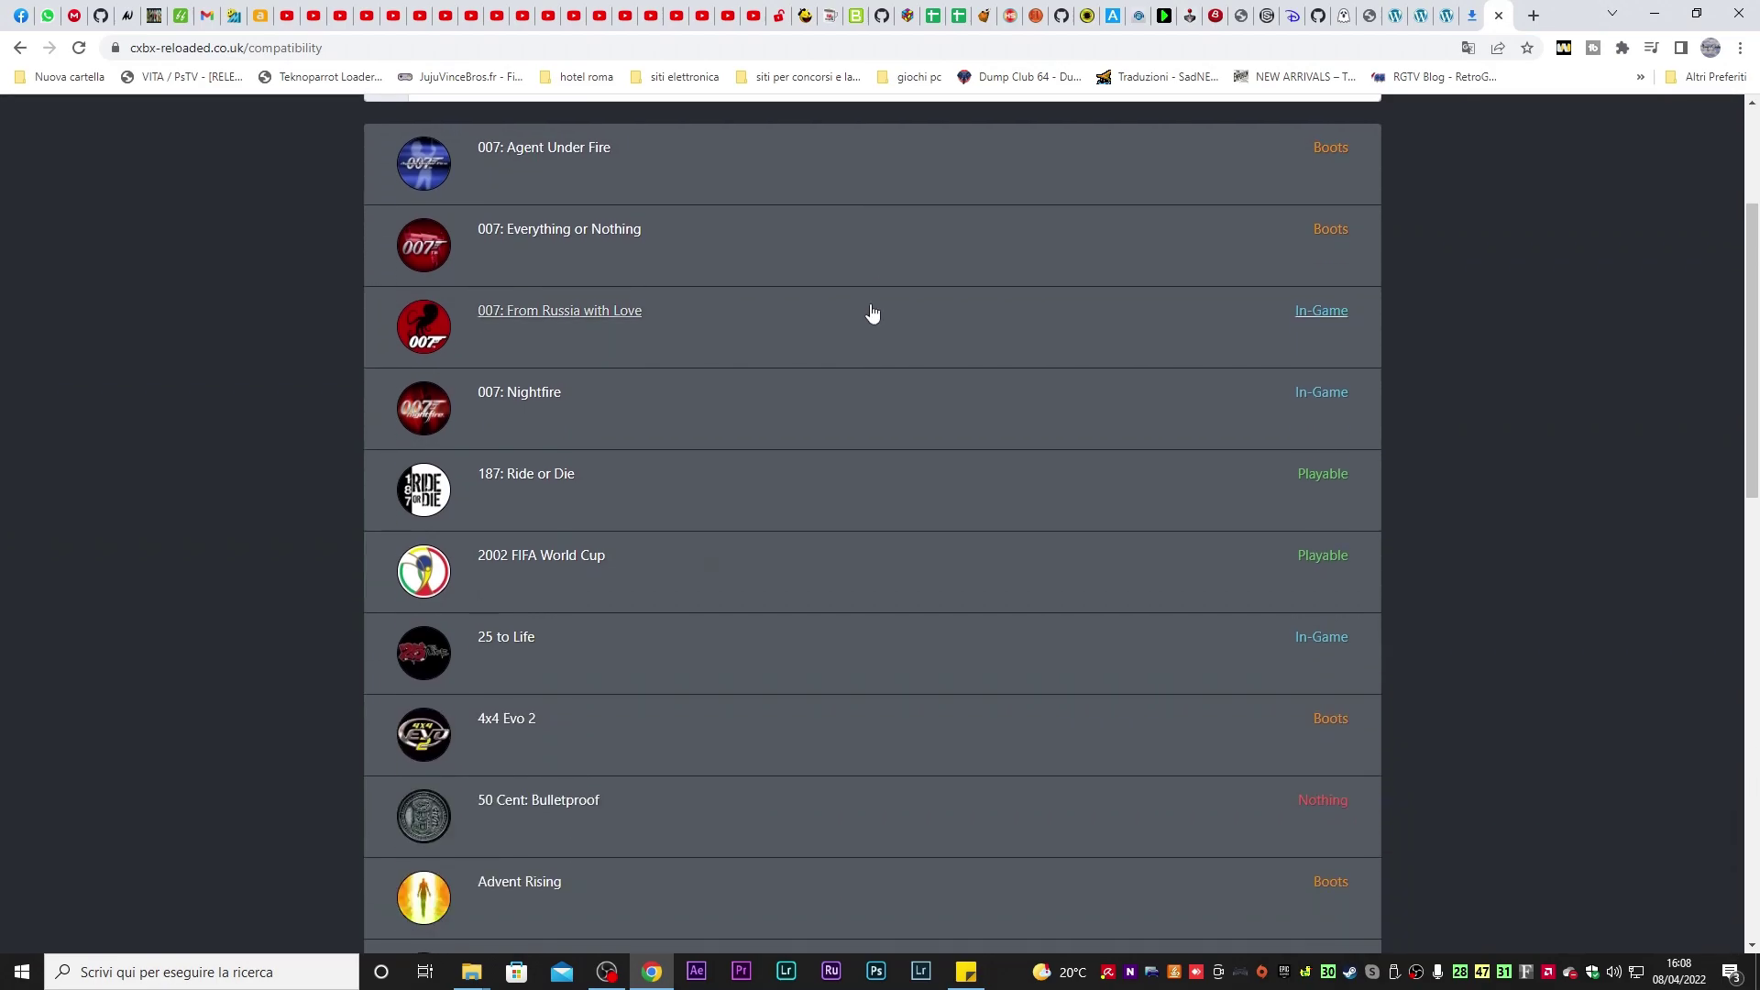
{"action": "scroll", "coordinate": [872, 314], "scroll_direction": "down", "scroll_amount": 3}
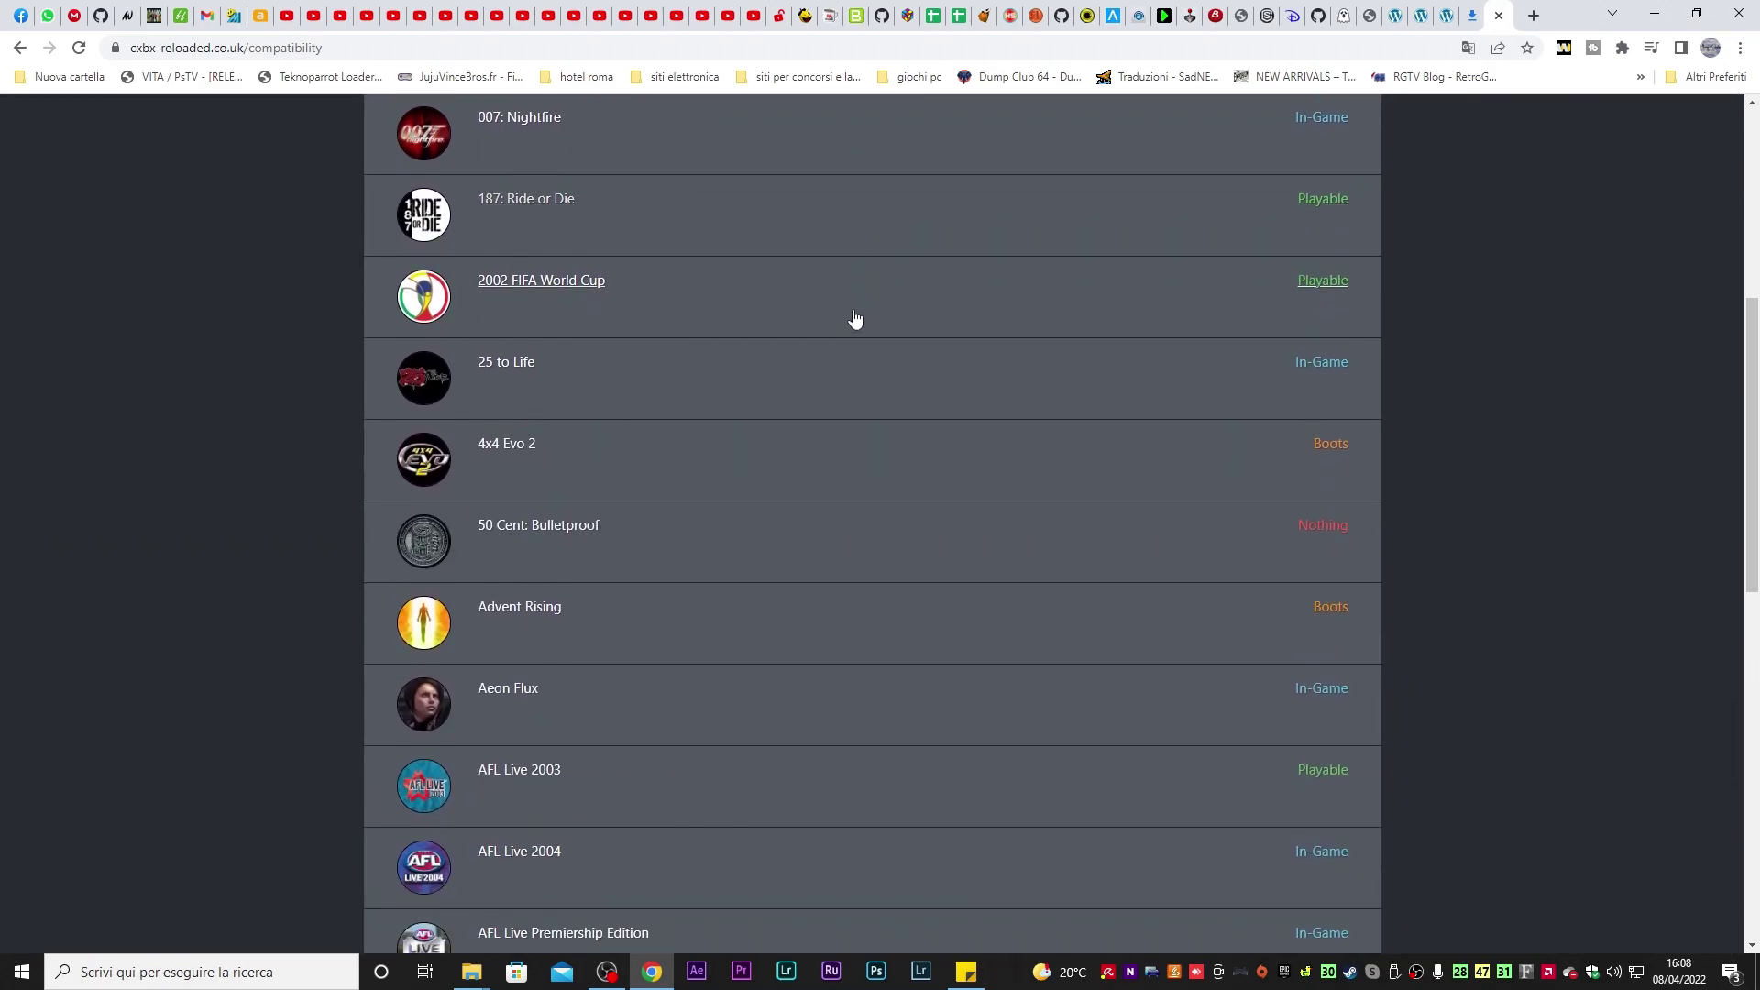
{"action": "scroll", "coordinate": [1068, 478], "scroll_direction": "down", "scroll_amount": 1}
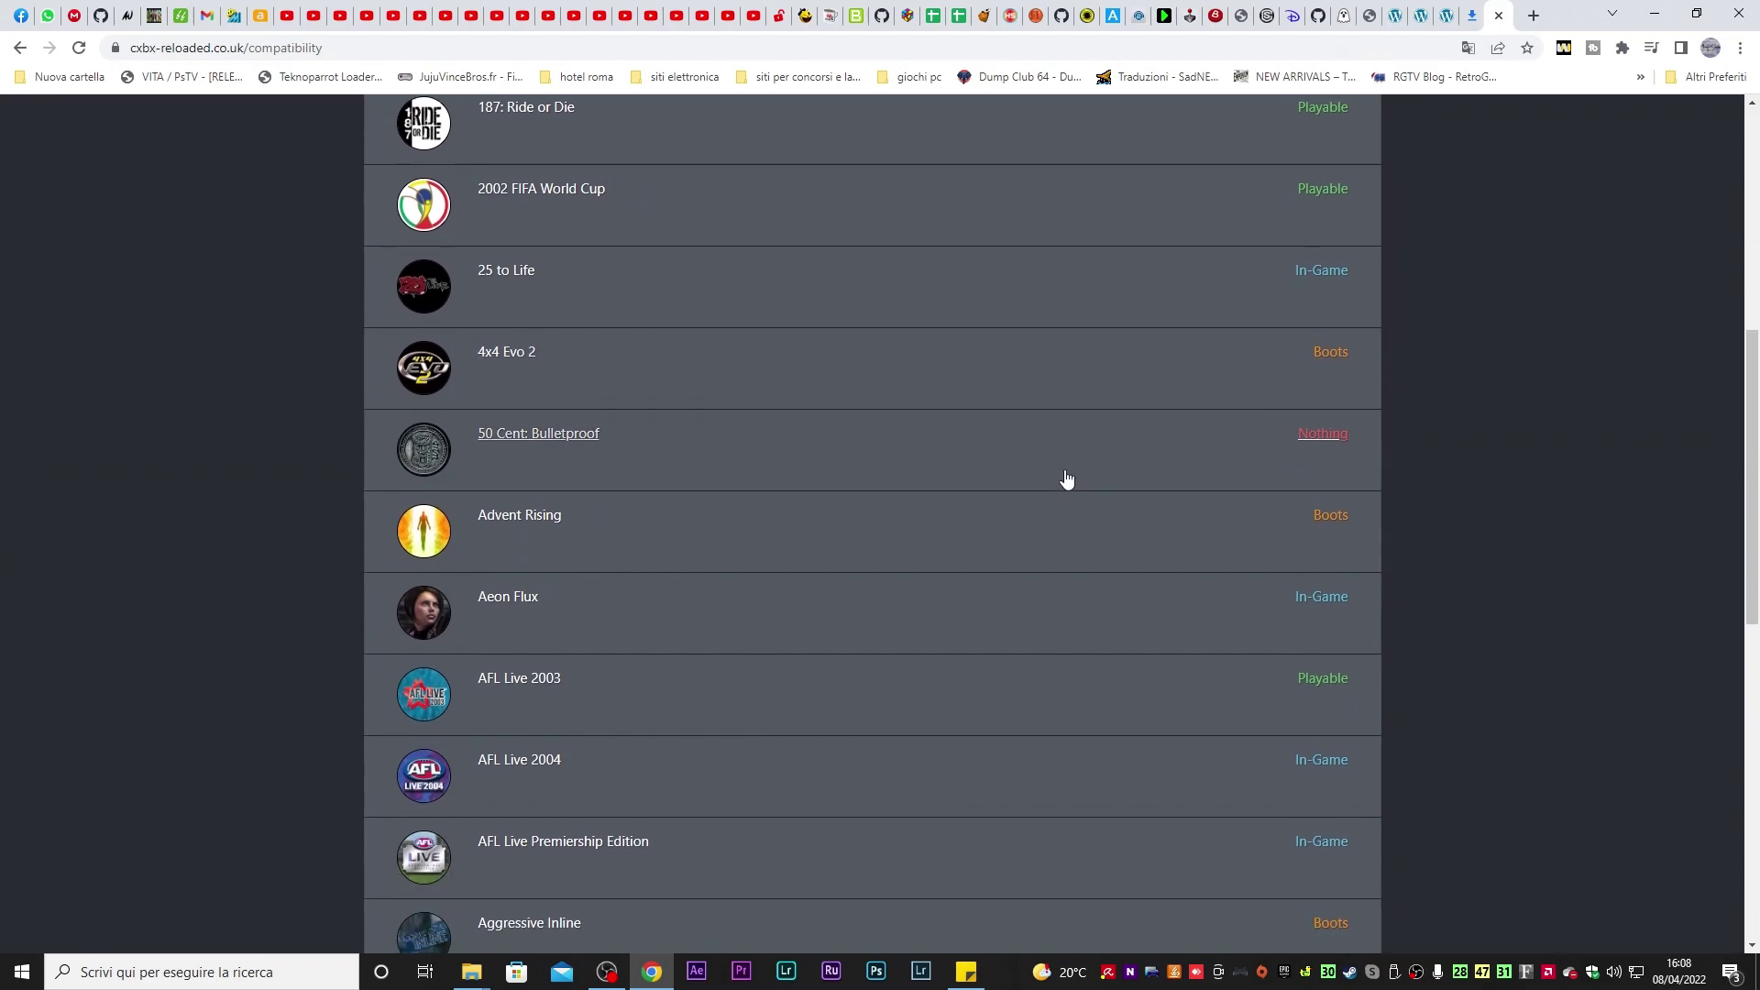
{"action": "scroll", "coordinate": [777, 543], "scroll_direction": "down", "scroll_amount": 2}
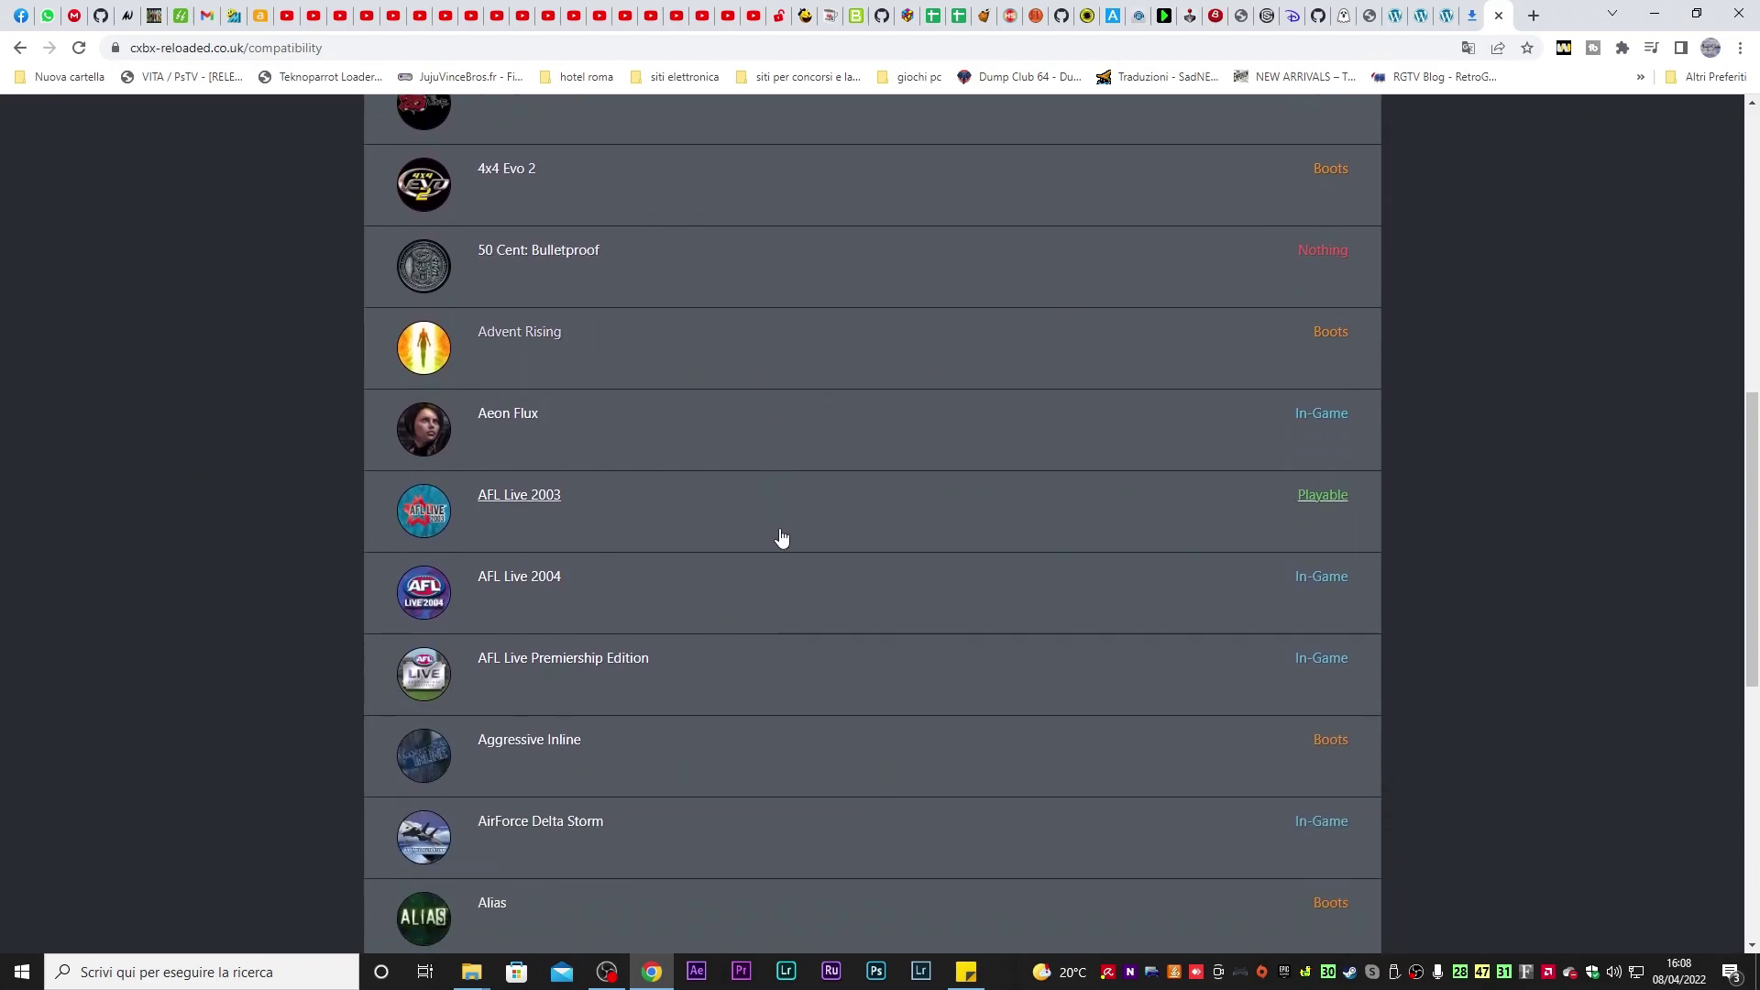
{"action": "scroll", "coordinate": [933, 502], "scroll_direction": "down", "scroll_amount": 6}
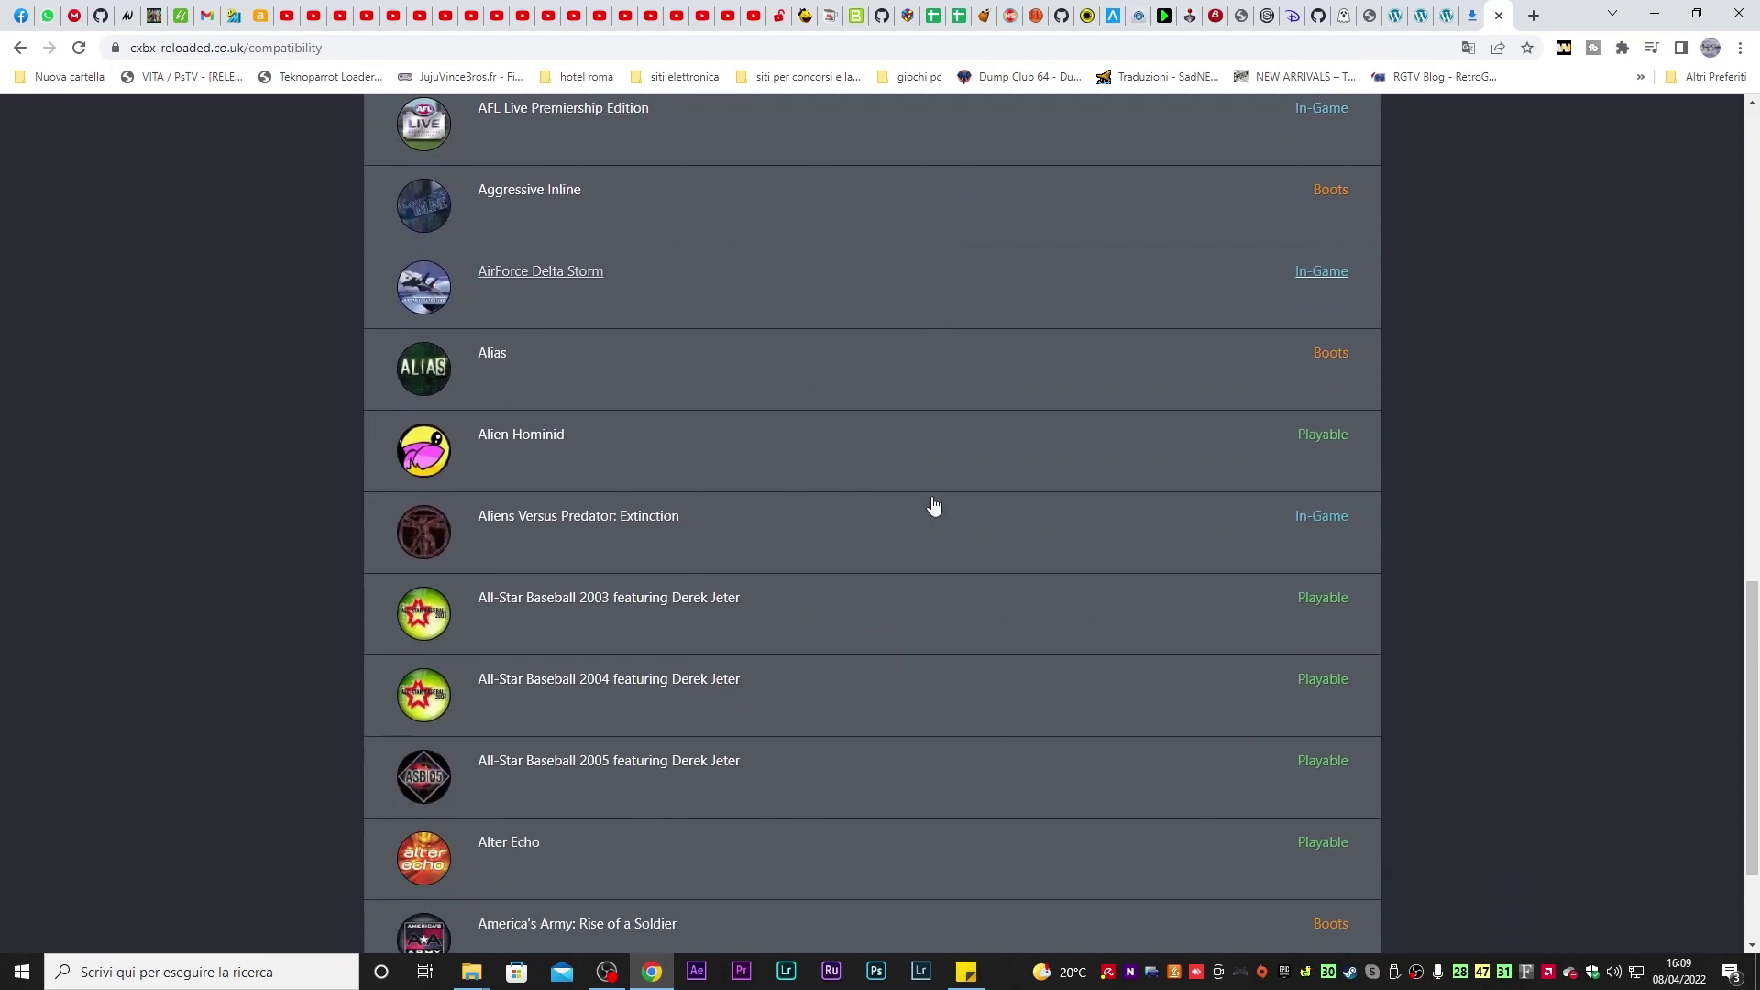
{"action": "scroll", "coordinate": [931, 497], "scroll_direction": "down", "scroll_amount": 2}
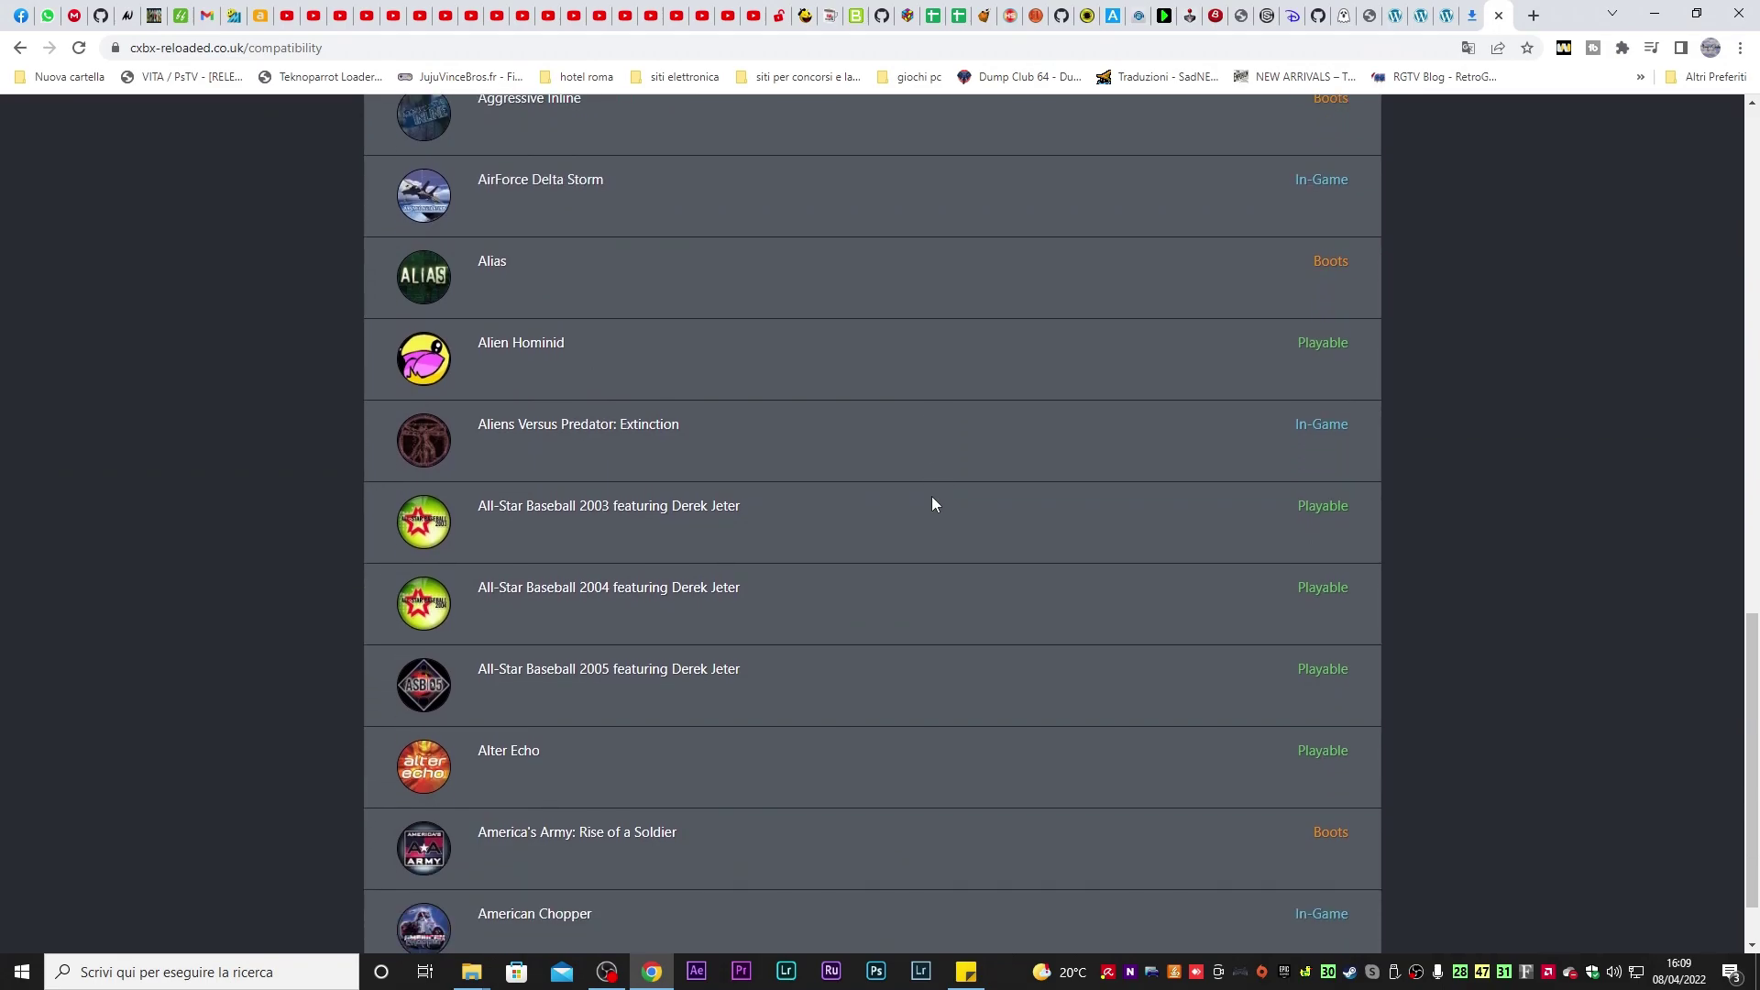
{"action": "scroll", "coordinate": [933, 505], "scroll_direction": "up", "scroll_amount": 1}
{"action": "scroll", "coordinate": [933, 505], "scroll_direction": "down", "scroll_amount": 1}
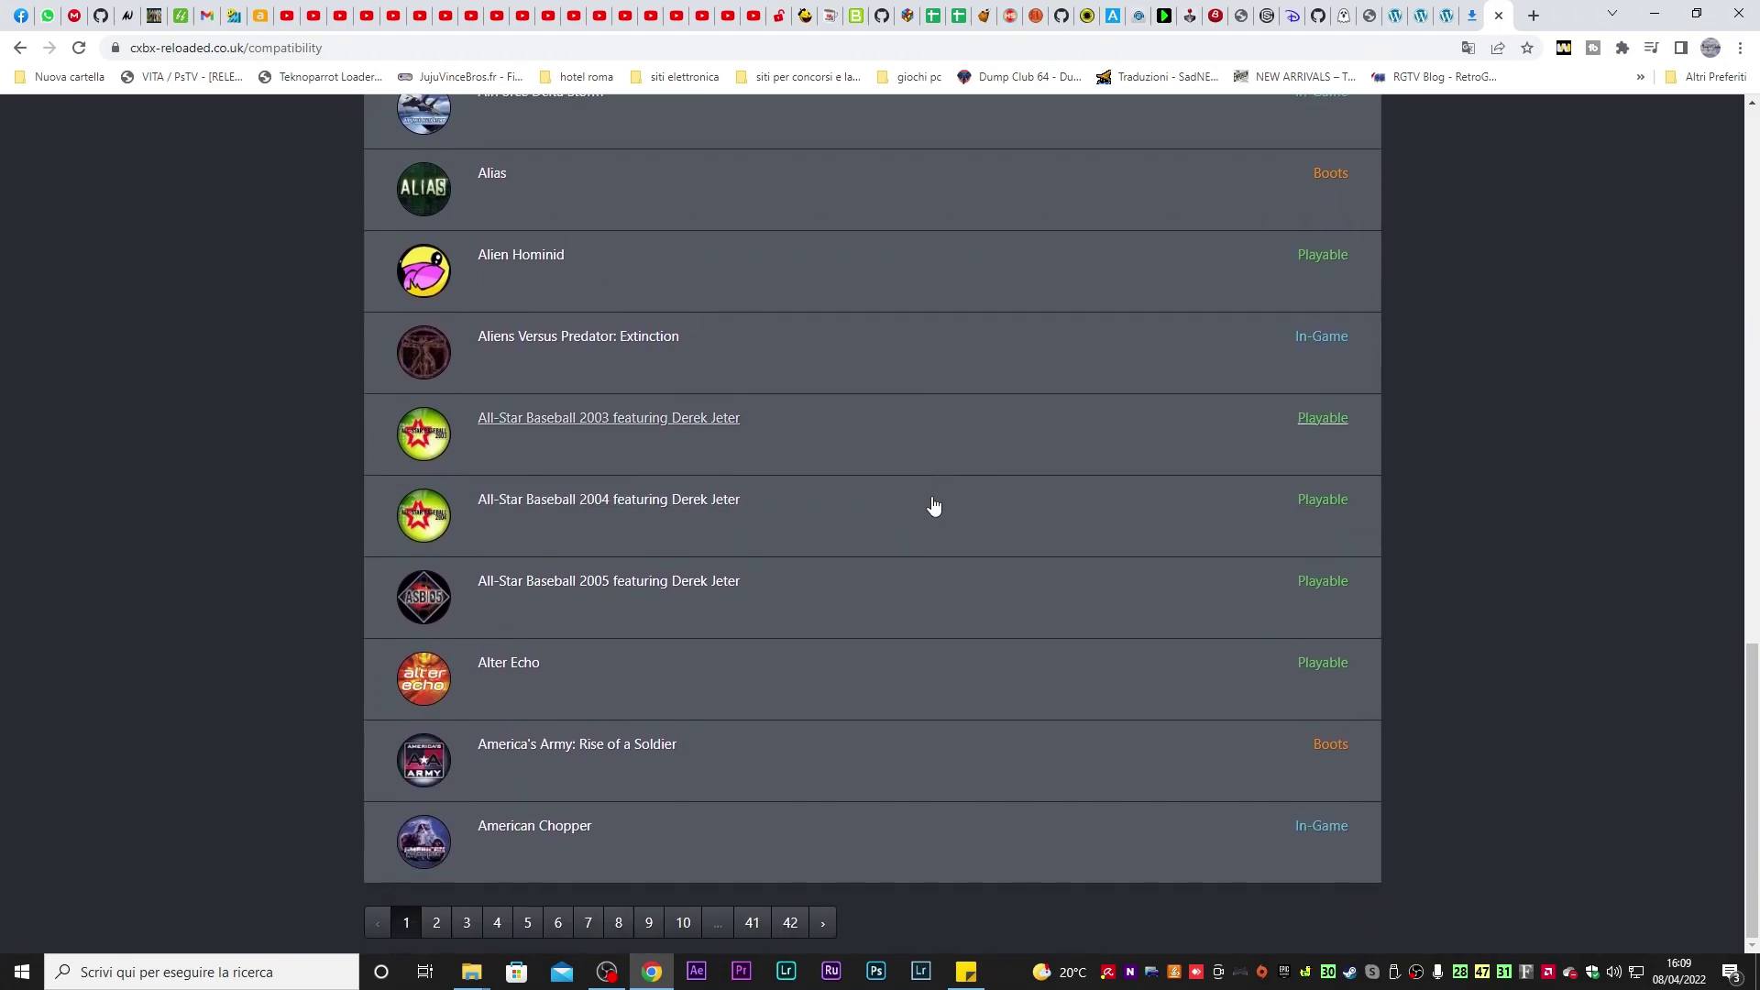
{"action": "scroll", "coordinate": [934, 505], "scroll_direction": "up", "scroll_amount": 4}
{"action": "scroll", "coordinate": [934, 506], "scroll_direction": "up", "scroll_amount": 5}
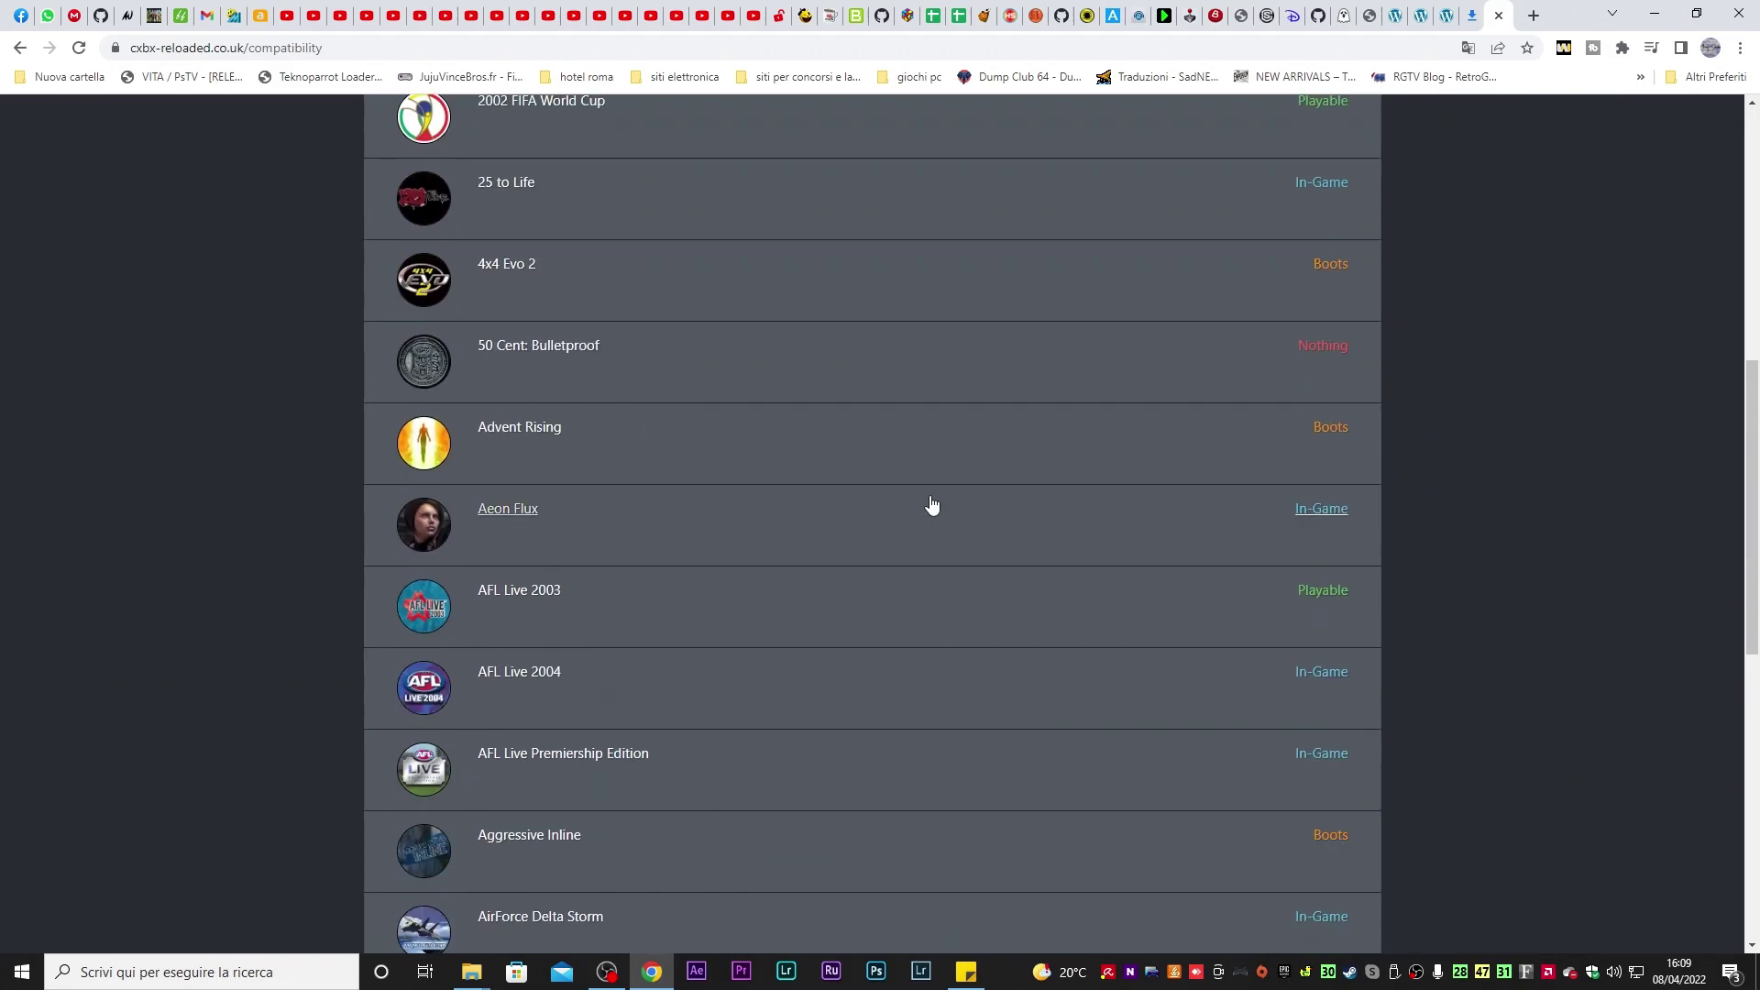
{"action": "scroll", "coordinate": [932, 503], "scroll_direction": "up", "scroll_amount": 8}
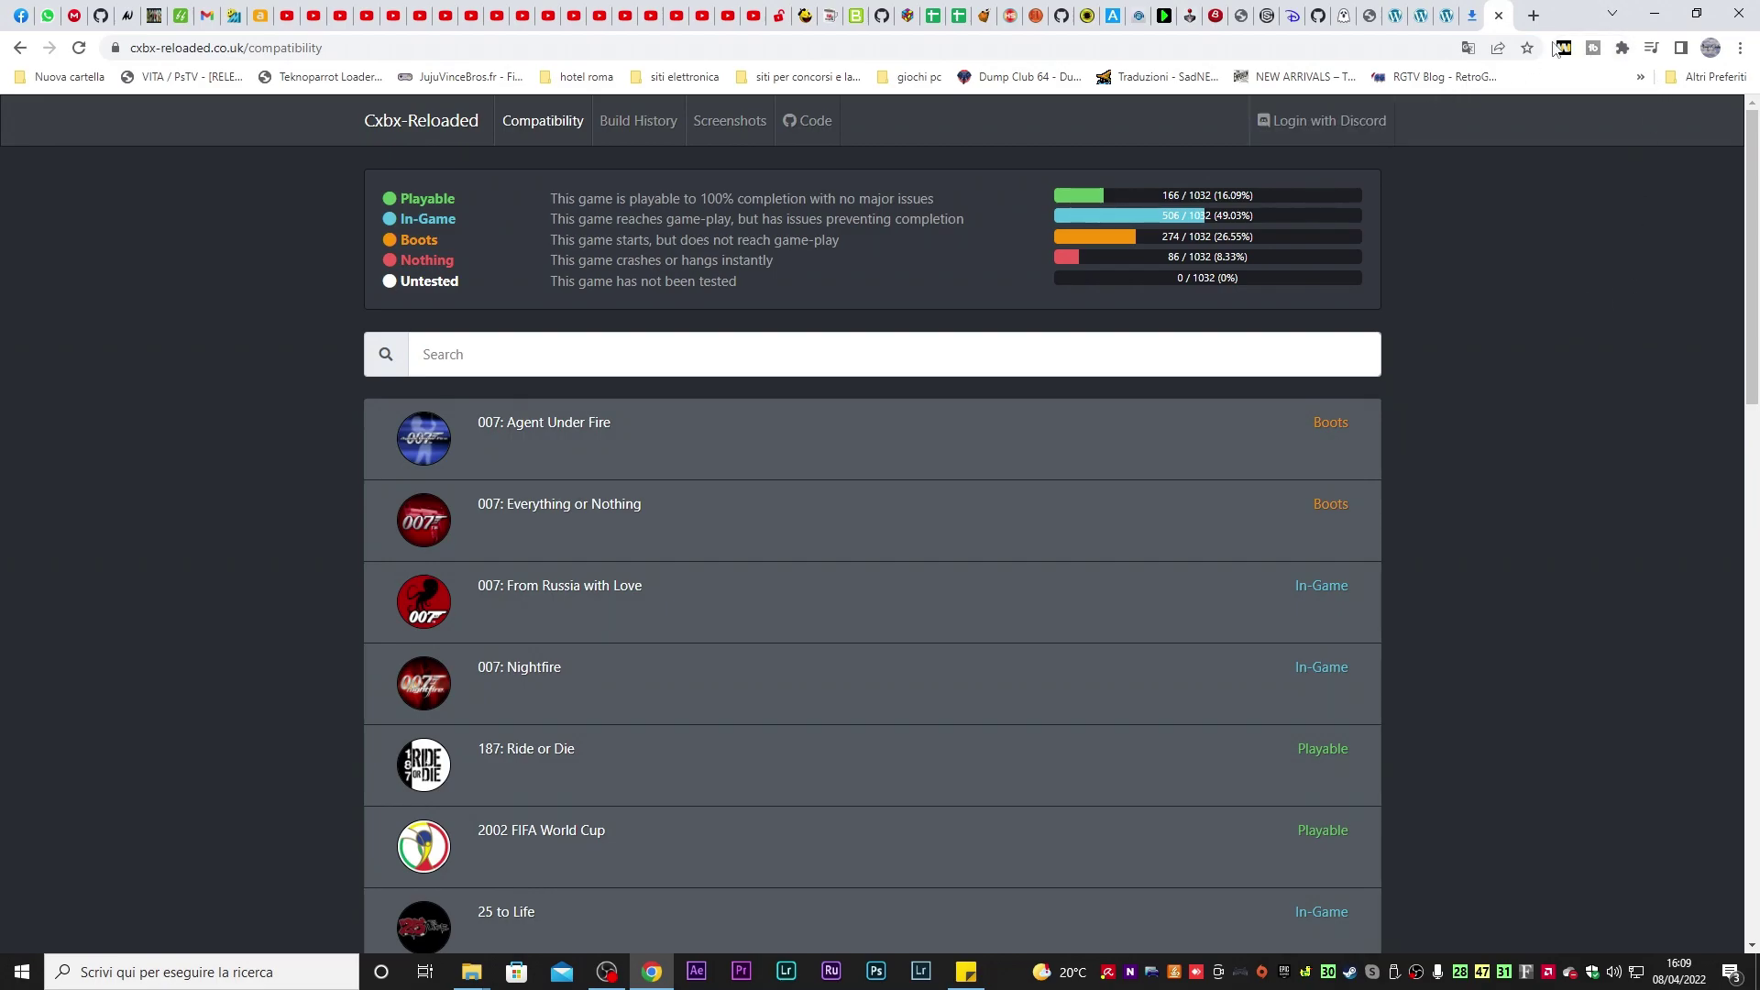
Dismiss the WinRAR licence reminder over the downloaded archive and create a desktop folder named cxbx
{"action": "left_click", "coordinate": [1472, 16]}
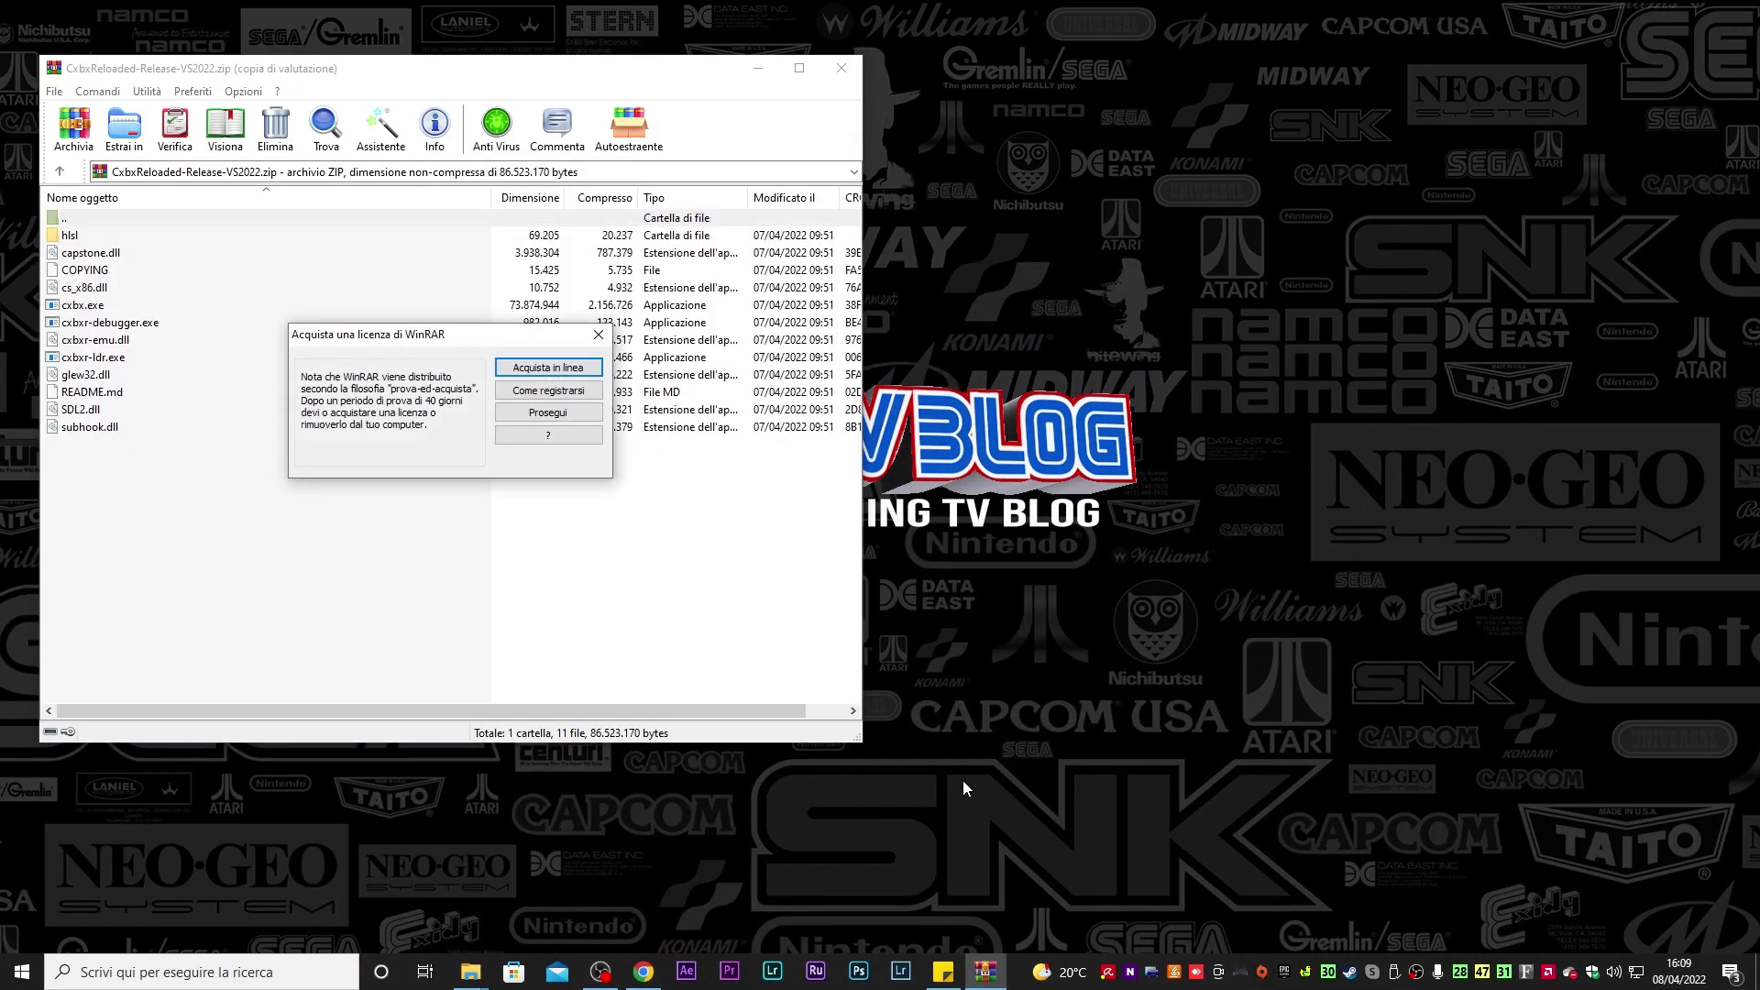
{"action": "left_click", "coordinate": [549, 412]}
{"action": "right_click", "coordinate": [1055, 658]}
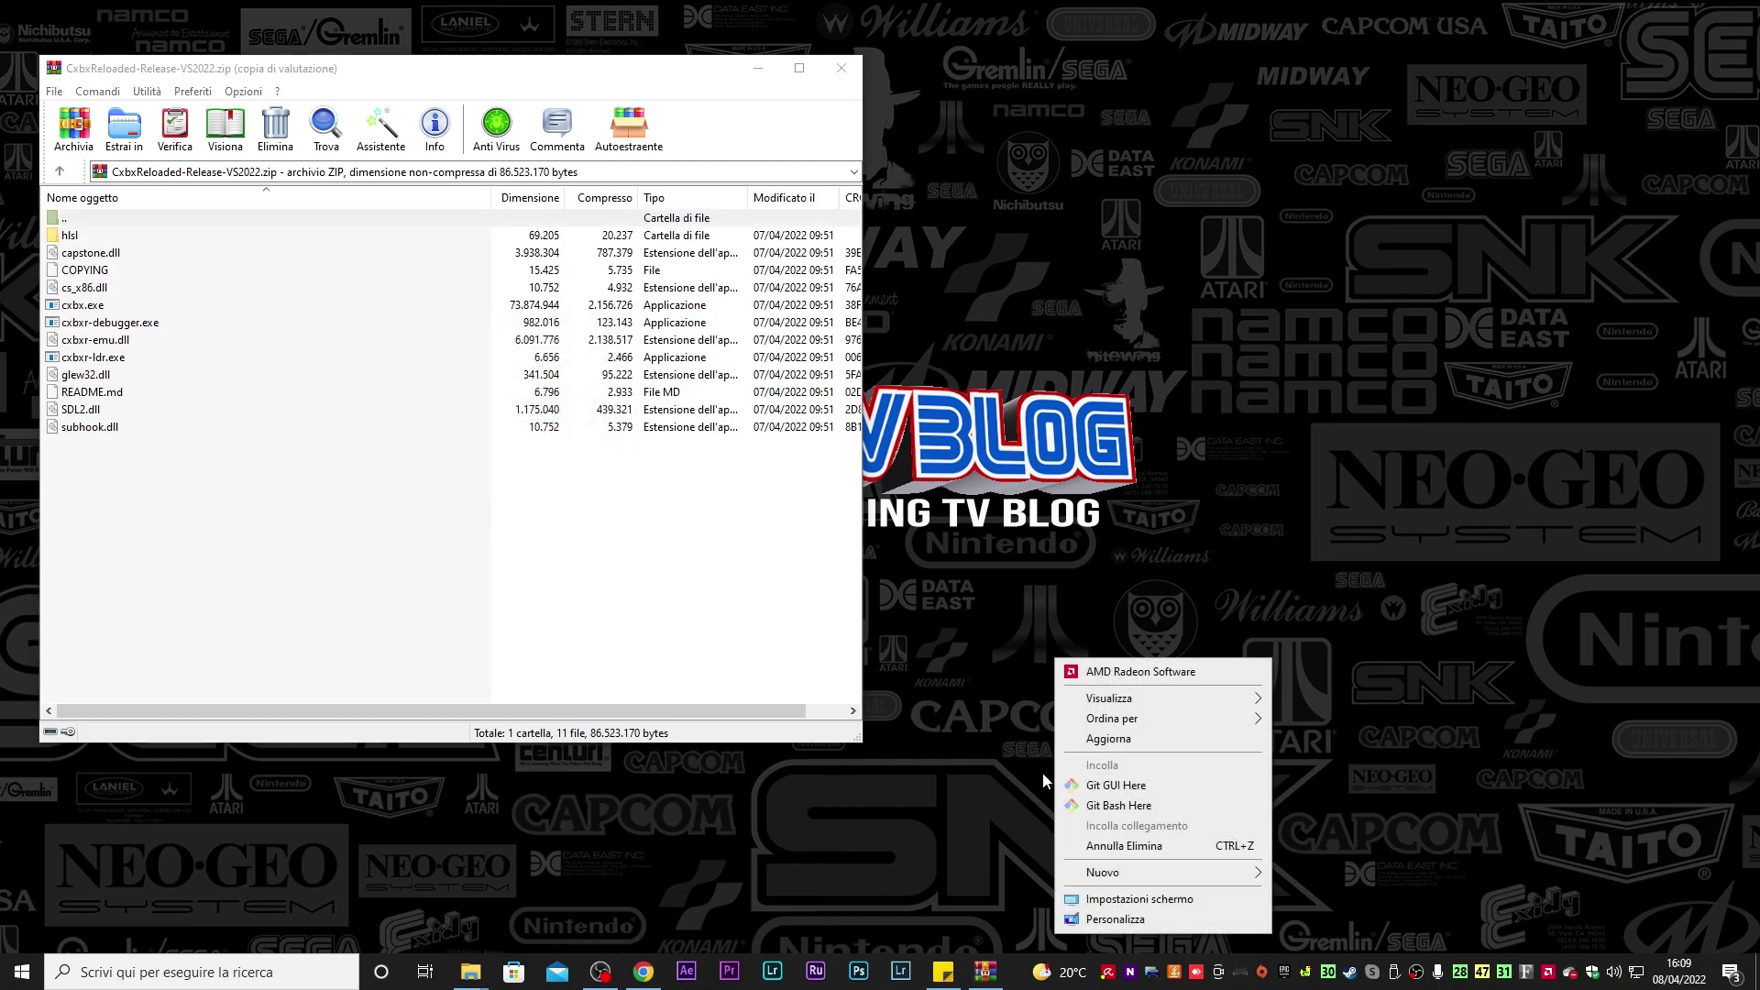
{"action": "mouse_move", "coordinate": [1149, 882]}
{"action": "left_click", "coordinate": [1344, 601]}
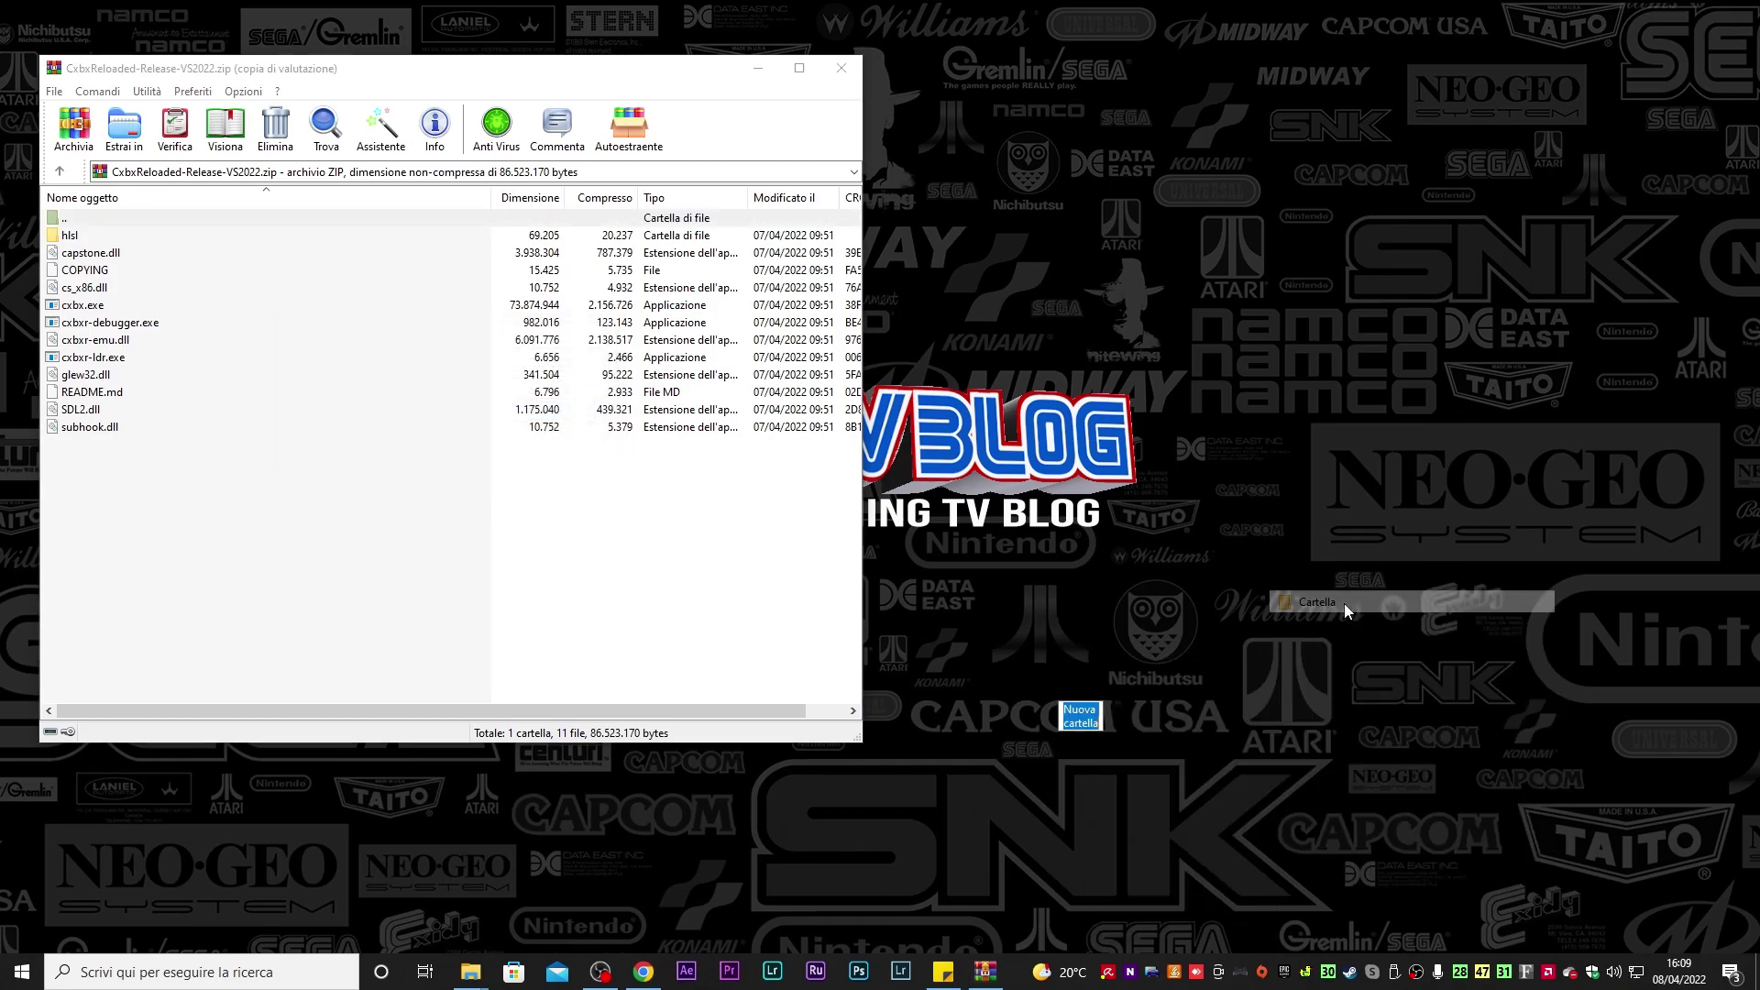
{"action": "type", "text": "cxbx"}
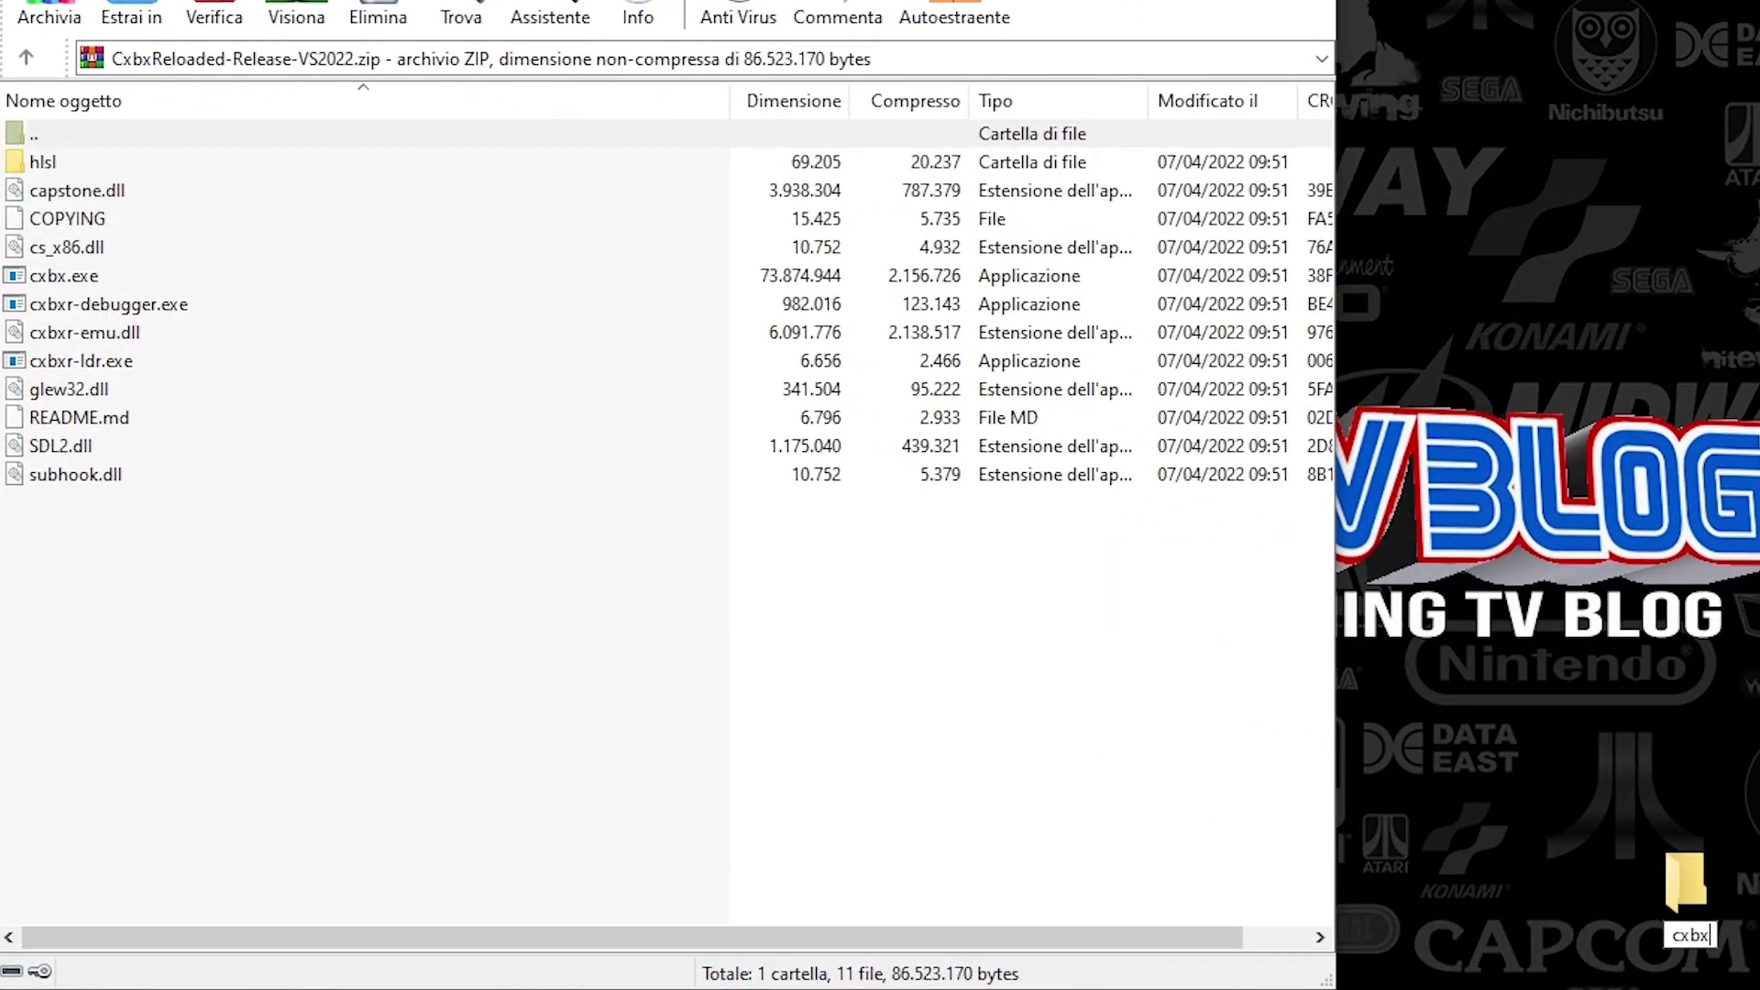
{"action": "key", "text": "Return"}
Extract everything in CxbxReloaded-Release-VS2022.zip into the cxbx folder, close the archive and move the folder to a free spot on the desktop
{"action": "left_click_drag", "start_coordinate": [125, 597], "coordinate": [1687, 882]}
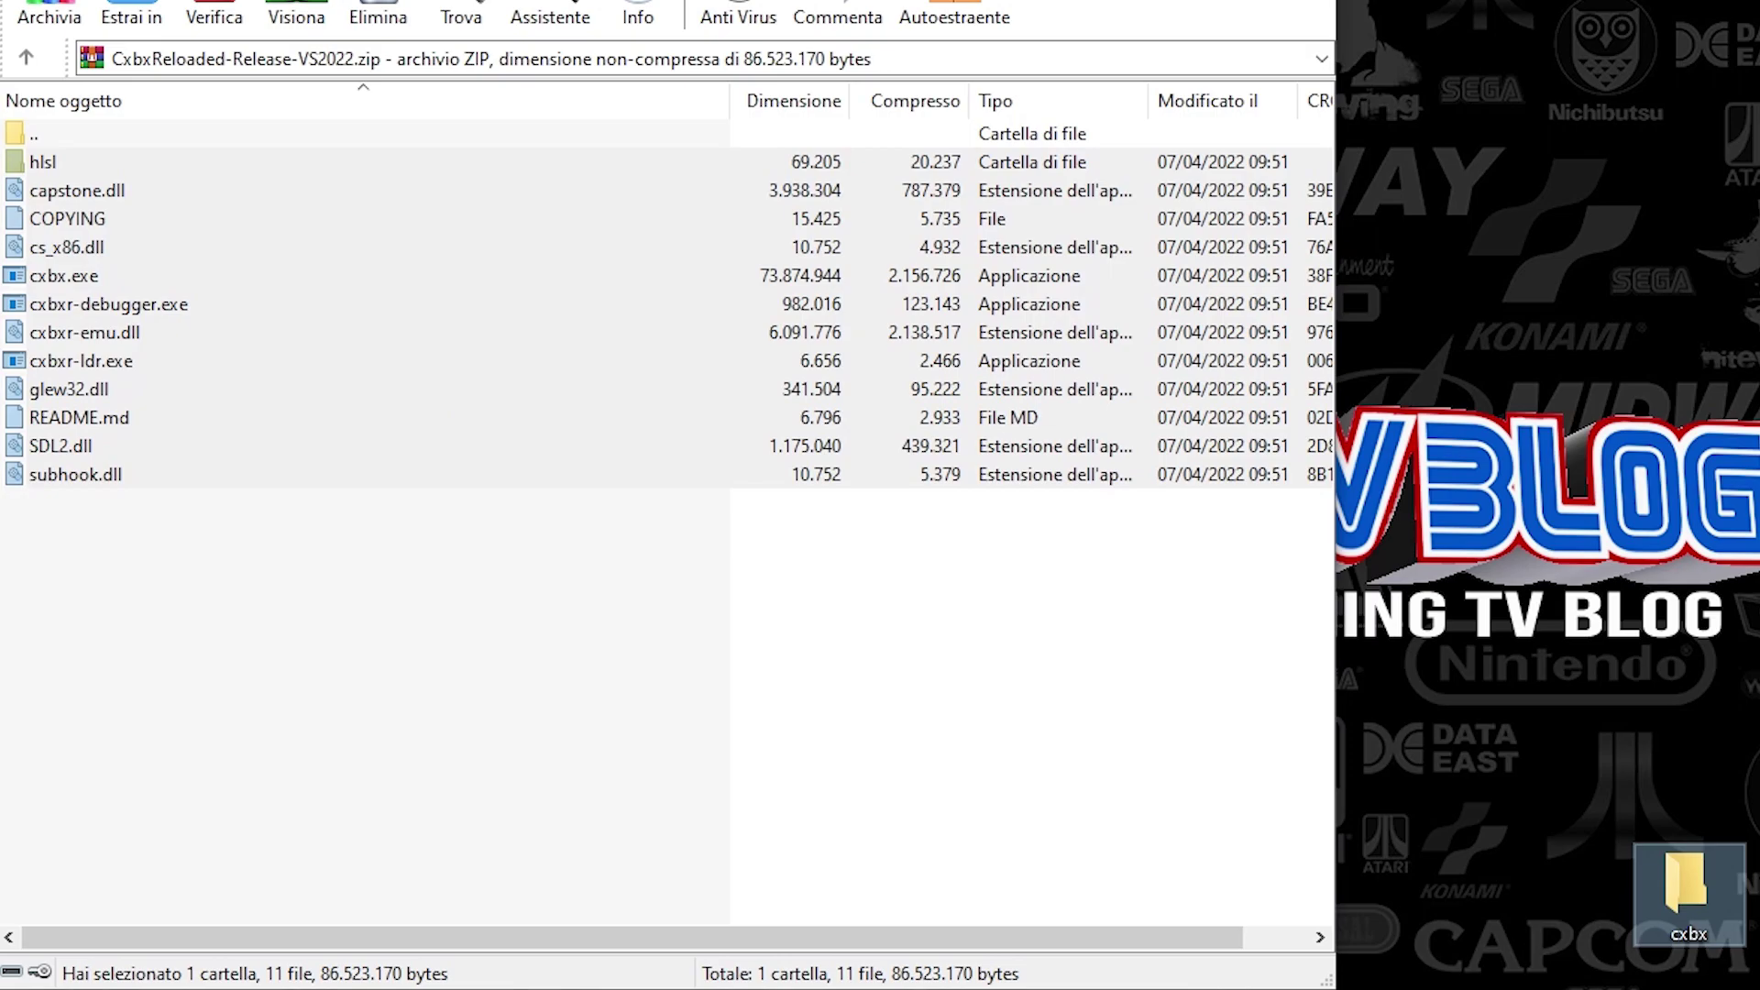
{"action": "key", "text": "alt+F4"}
{"action": "left_click_drag", "start_coordinate": [1690, 894], "coordinate": [667, 448]}
Launch cxbx.exe from the cxbx folder in Portable Mode and place the emulator window beside the folder window
{"action": "double_click", "coordinate": [666, 447]}
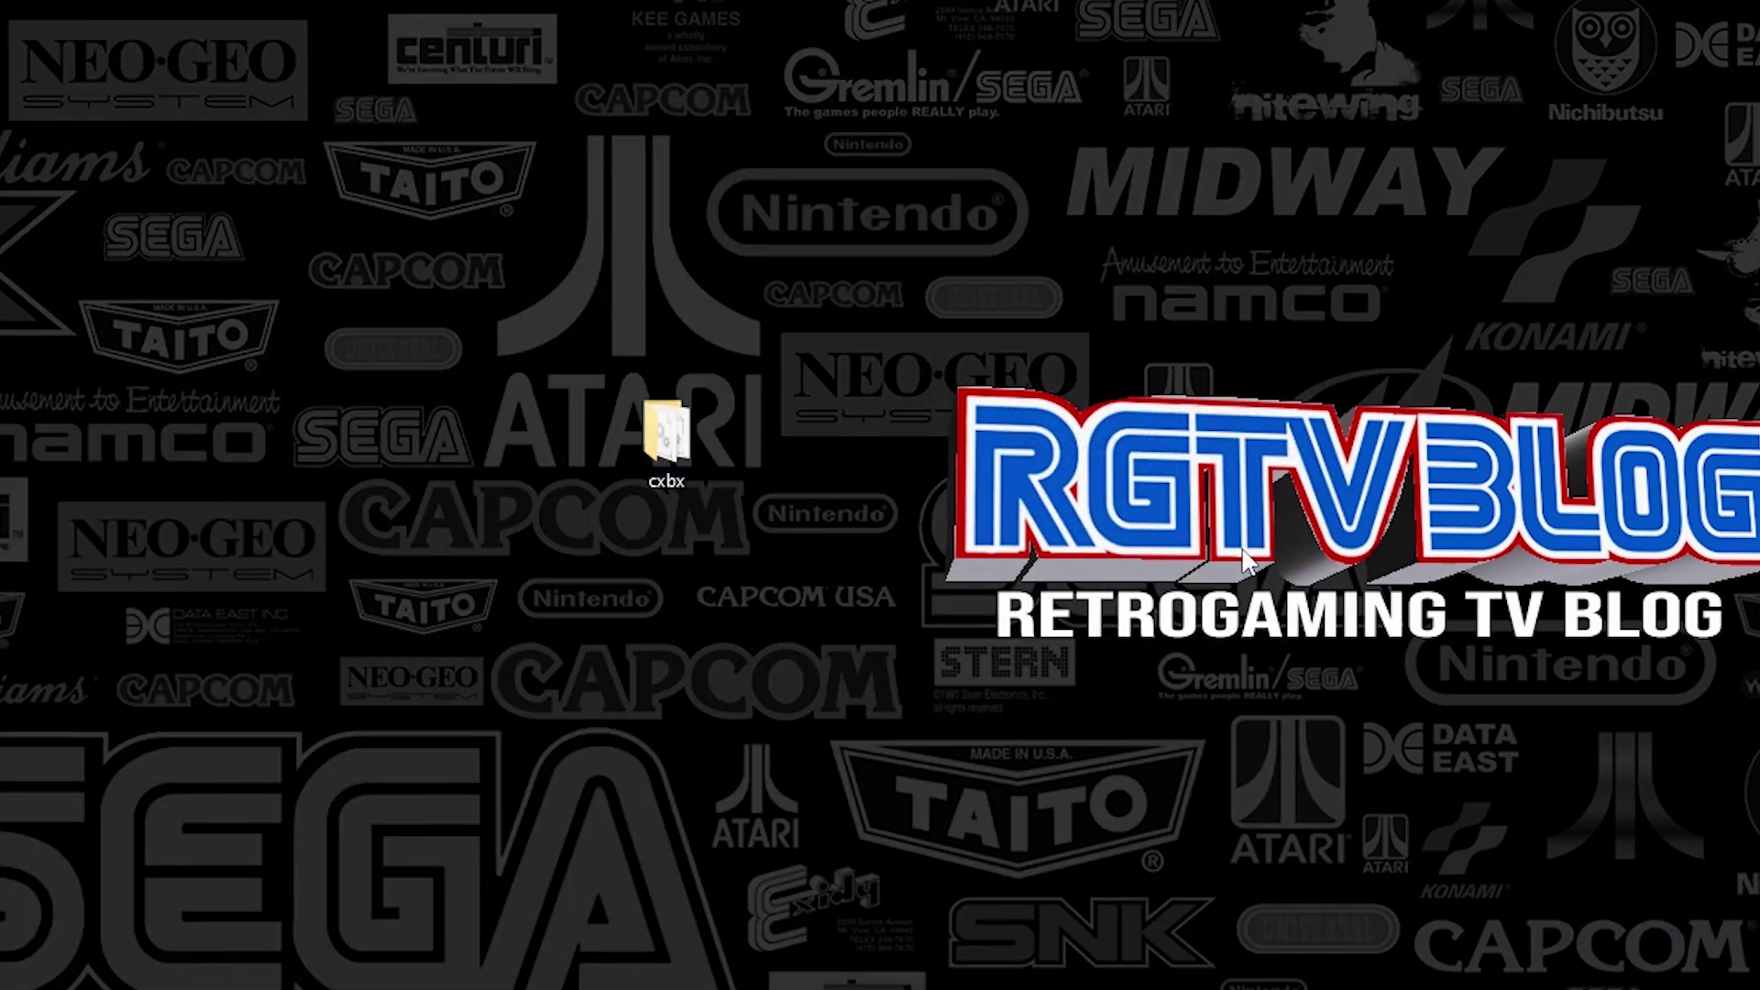
{"action": "double_click", "coordinate": [899, 616]}
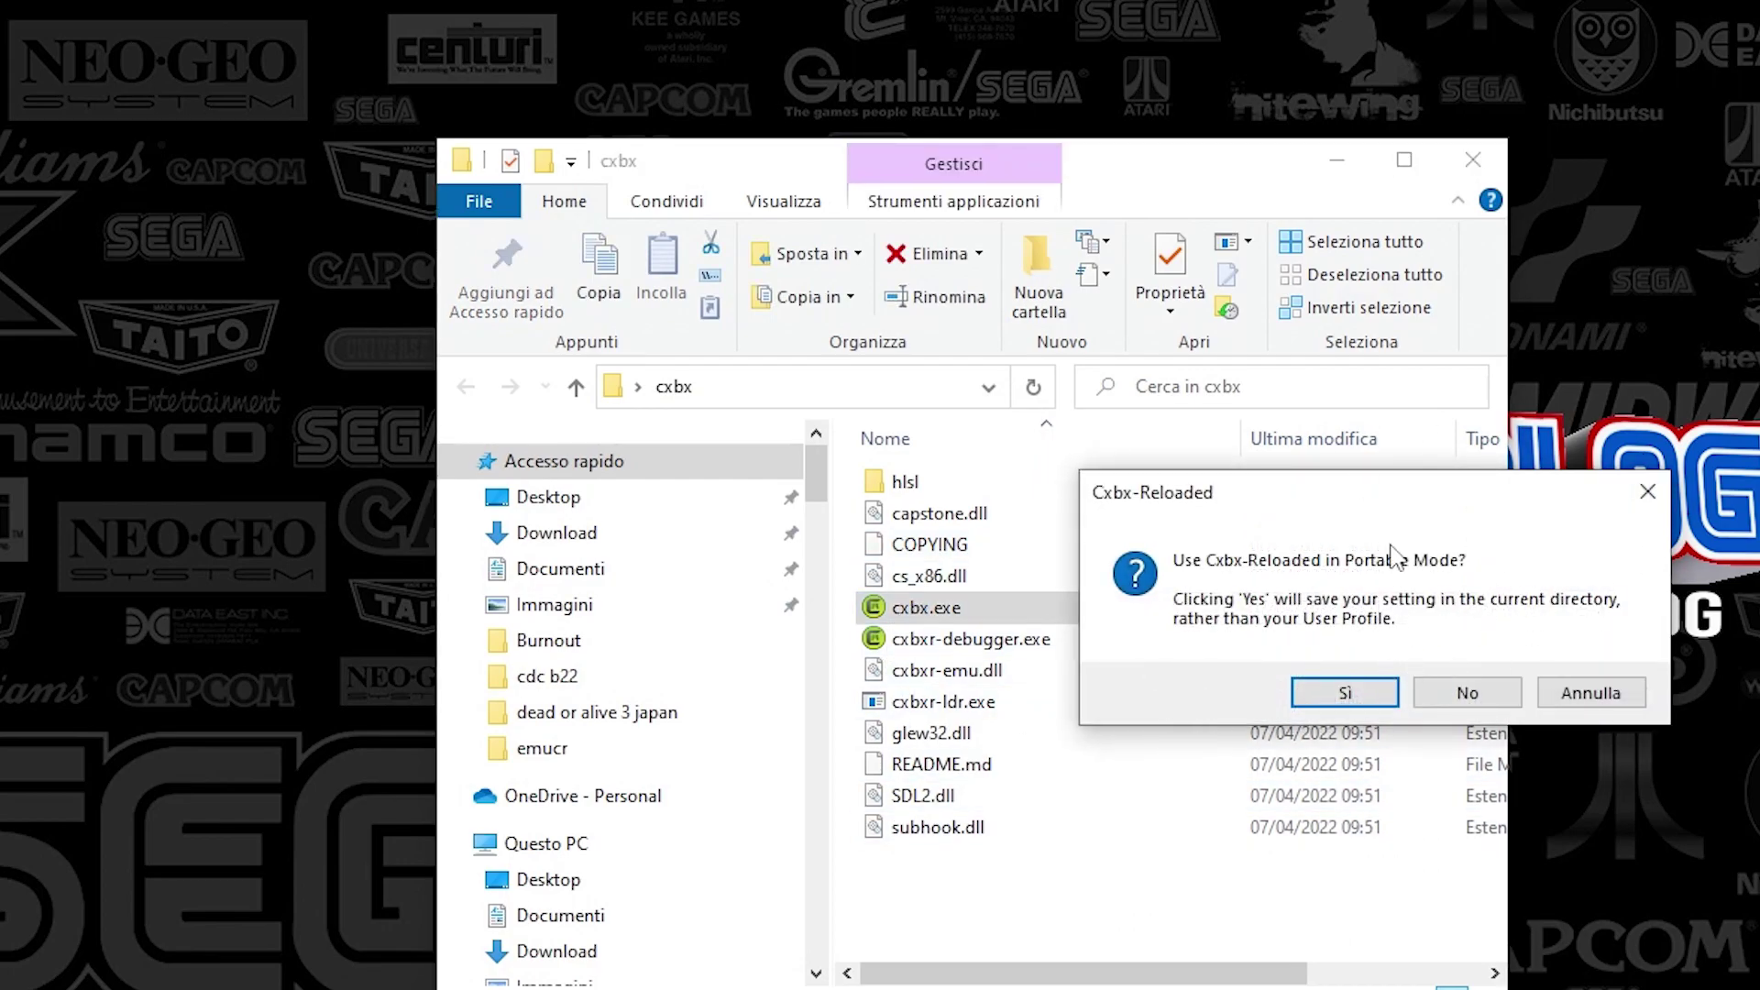
{"action": "left_click", "coordinate": [1368, 691]}
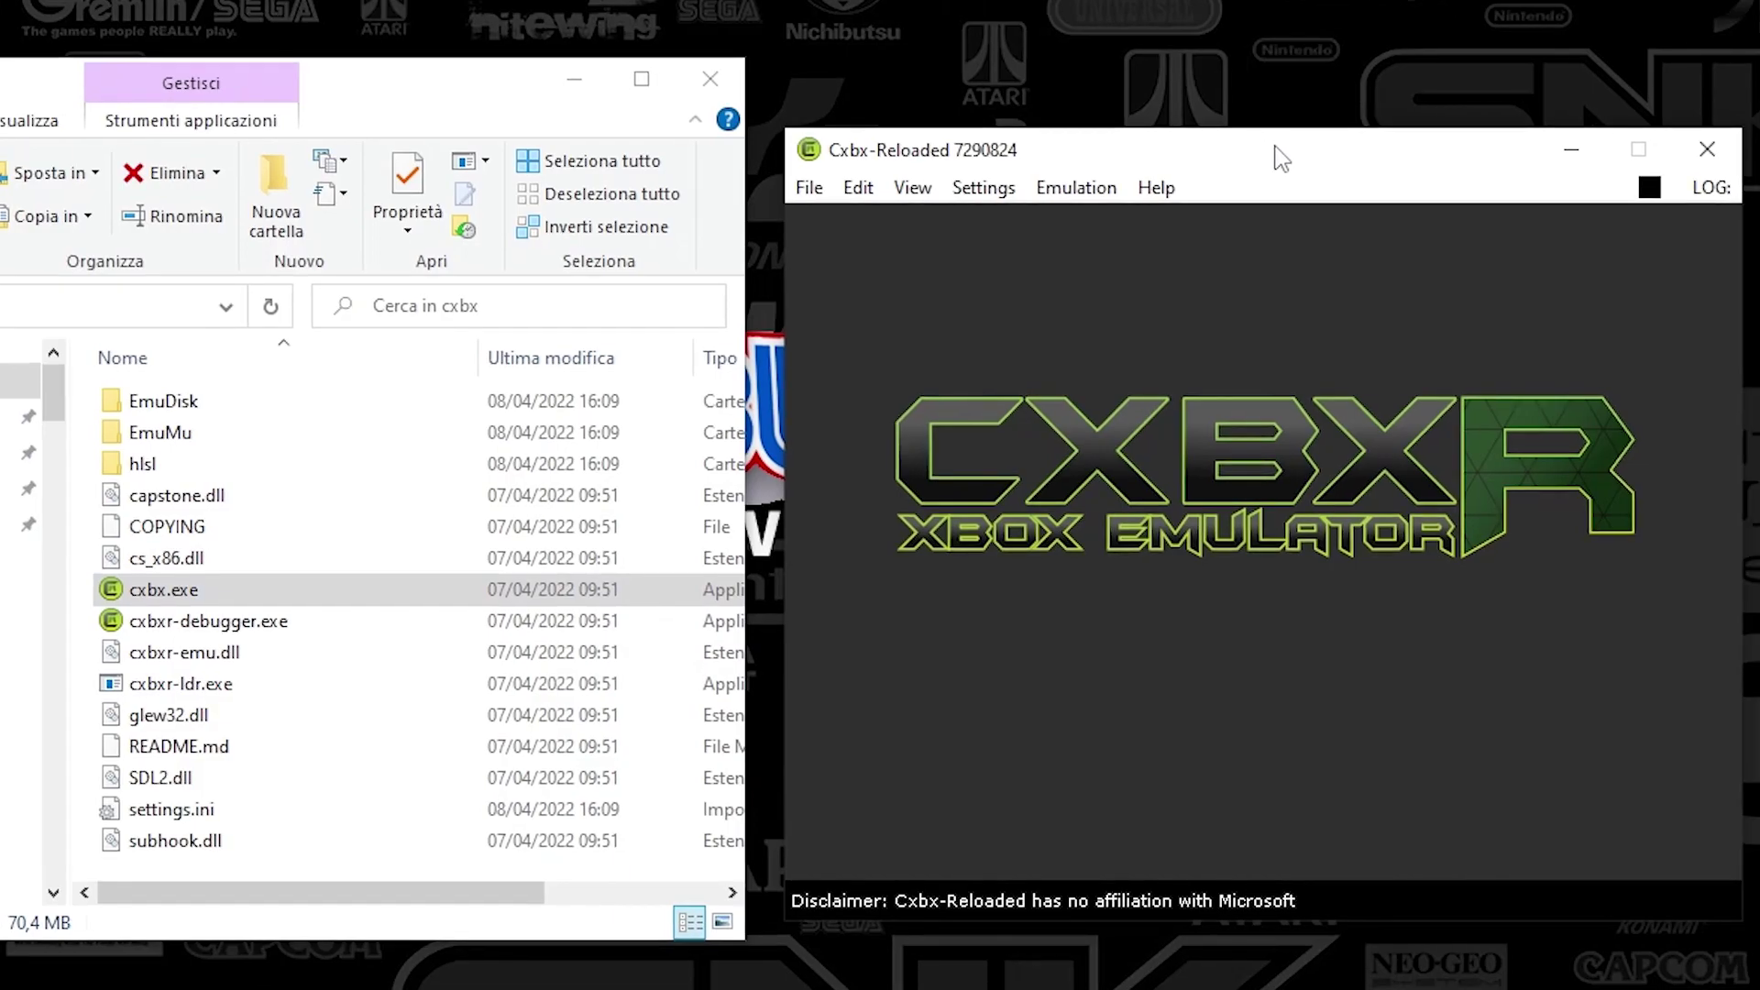
{"action": "left_click_drag", "start_coordinate": [995, 94], "coordinate": [1286, 150]}
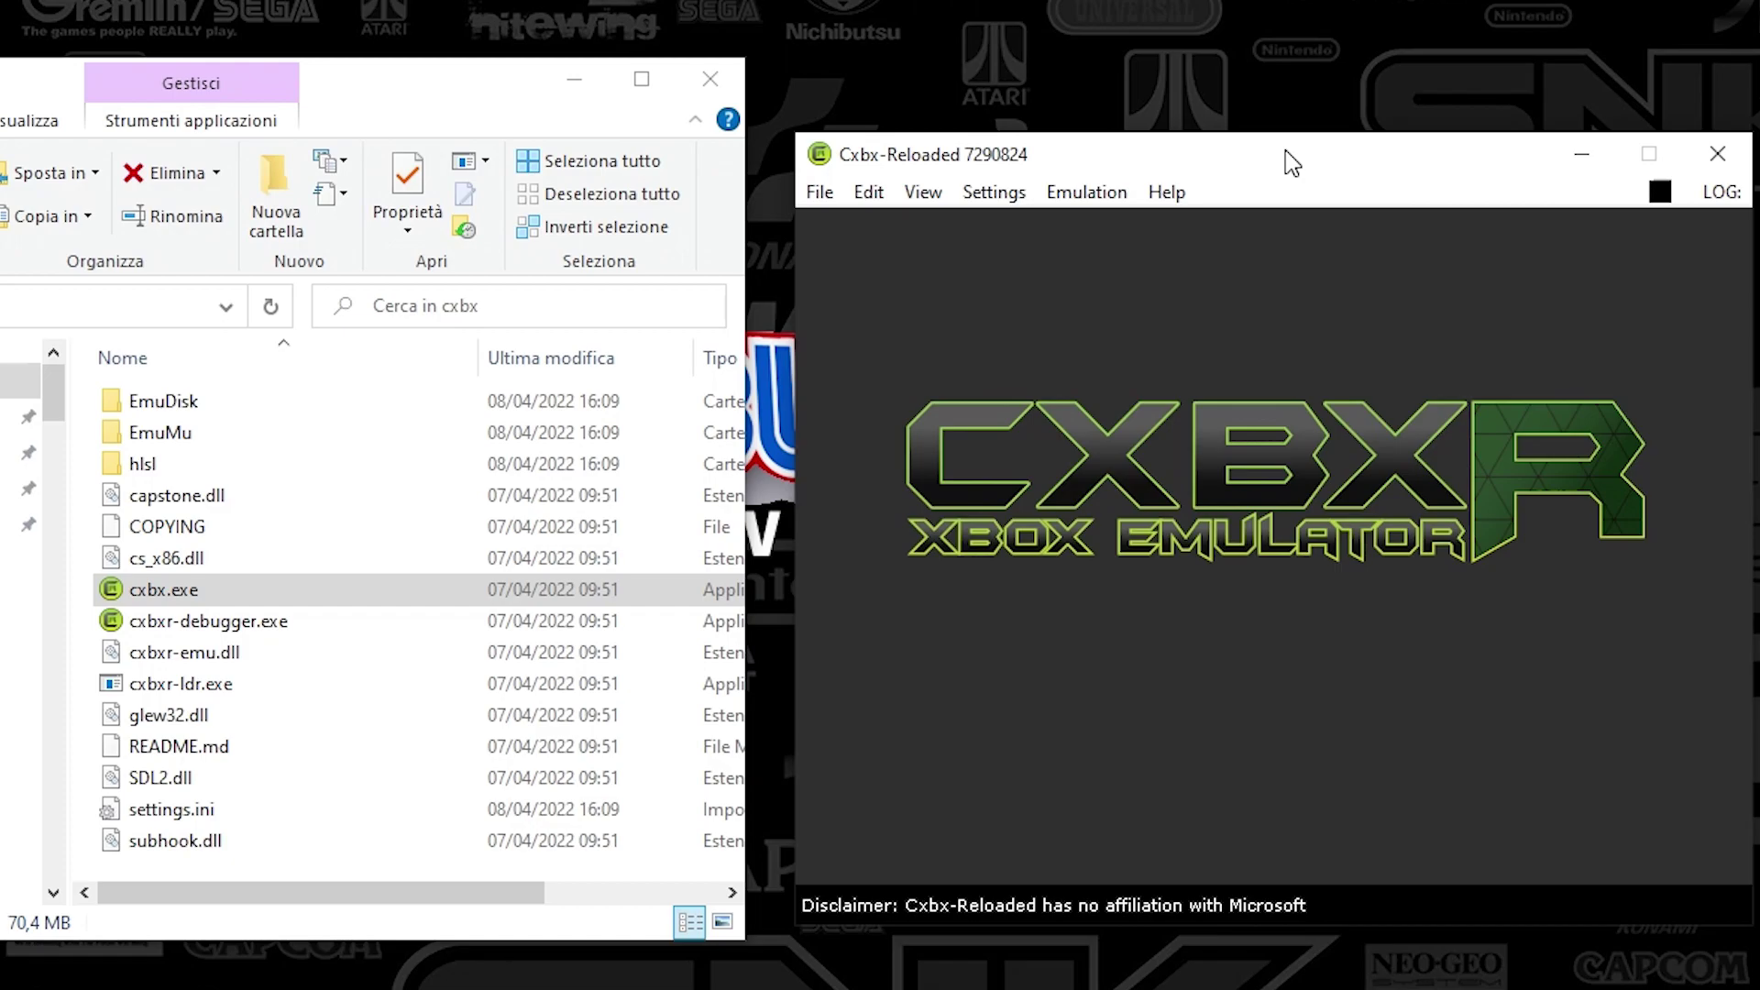
{"action": "left_click_drag", "start_coordinate": [1297, 156], "coordinate": [1274, 157]}
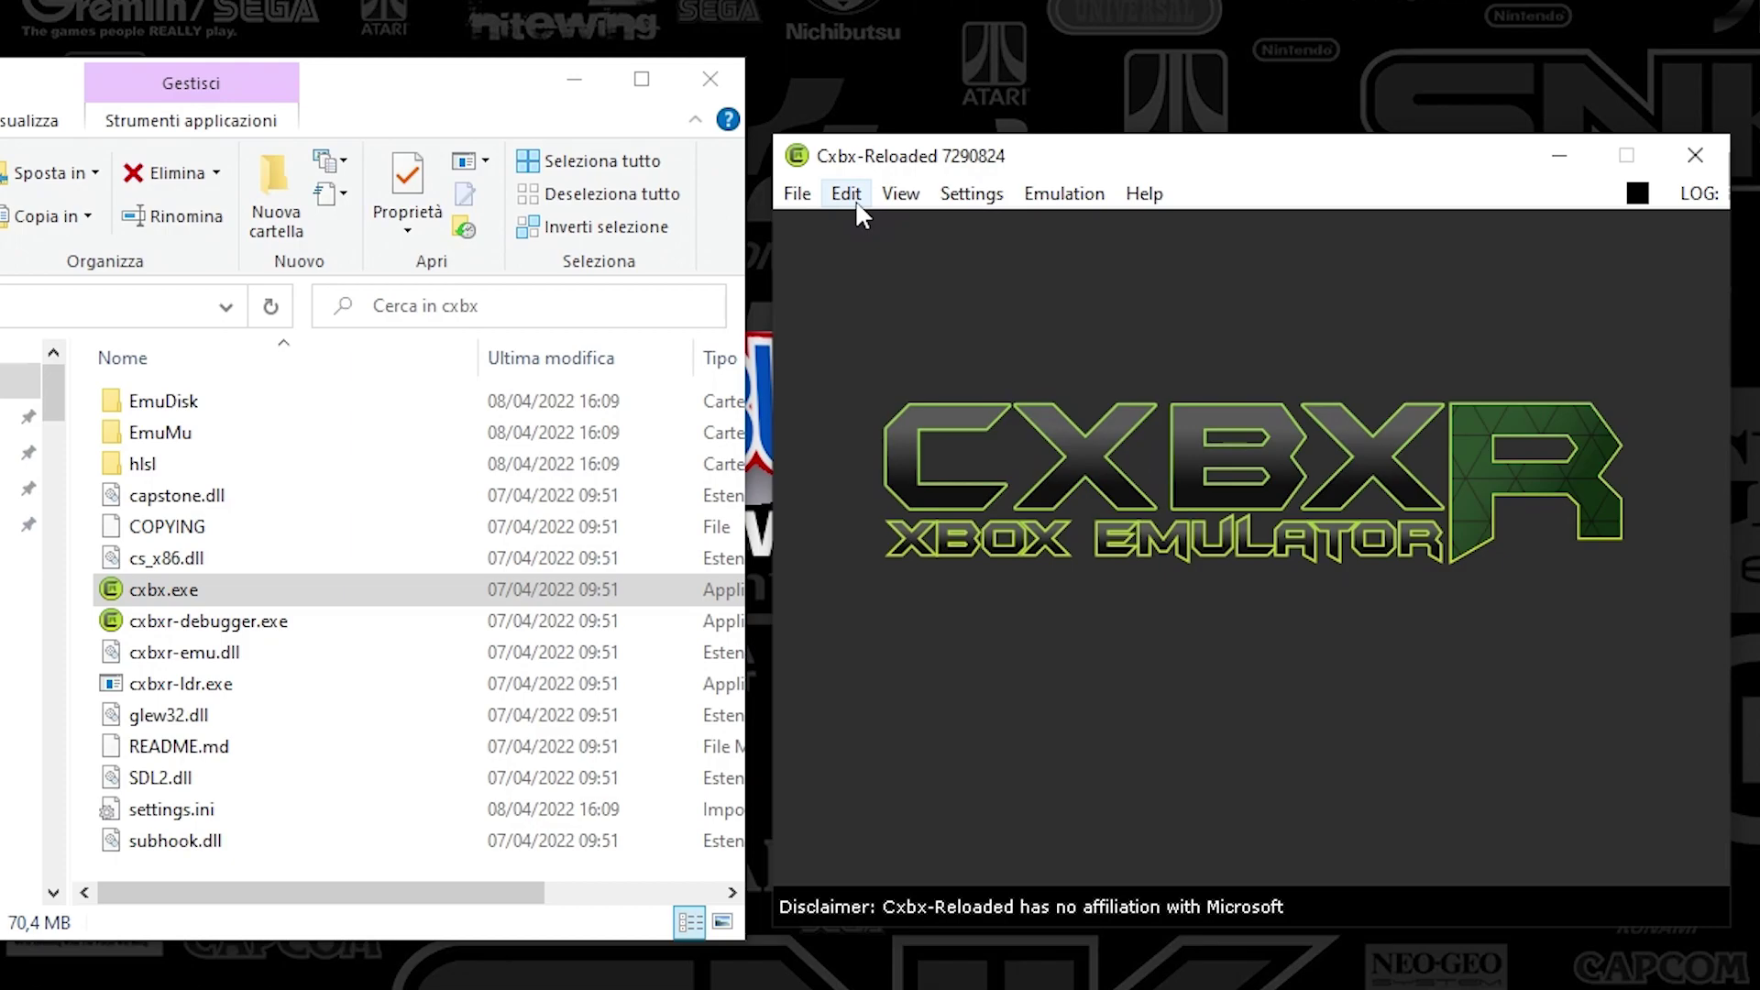
{"action": "left_click", "coordinate": [972, 193]}
{"action": "mouse_move", "coordinate": [1032, 216]}
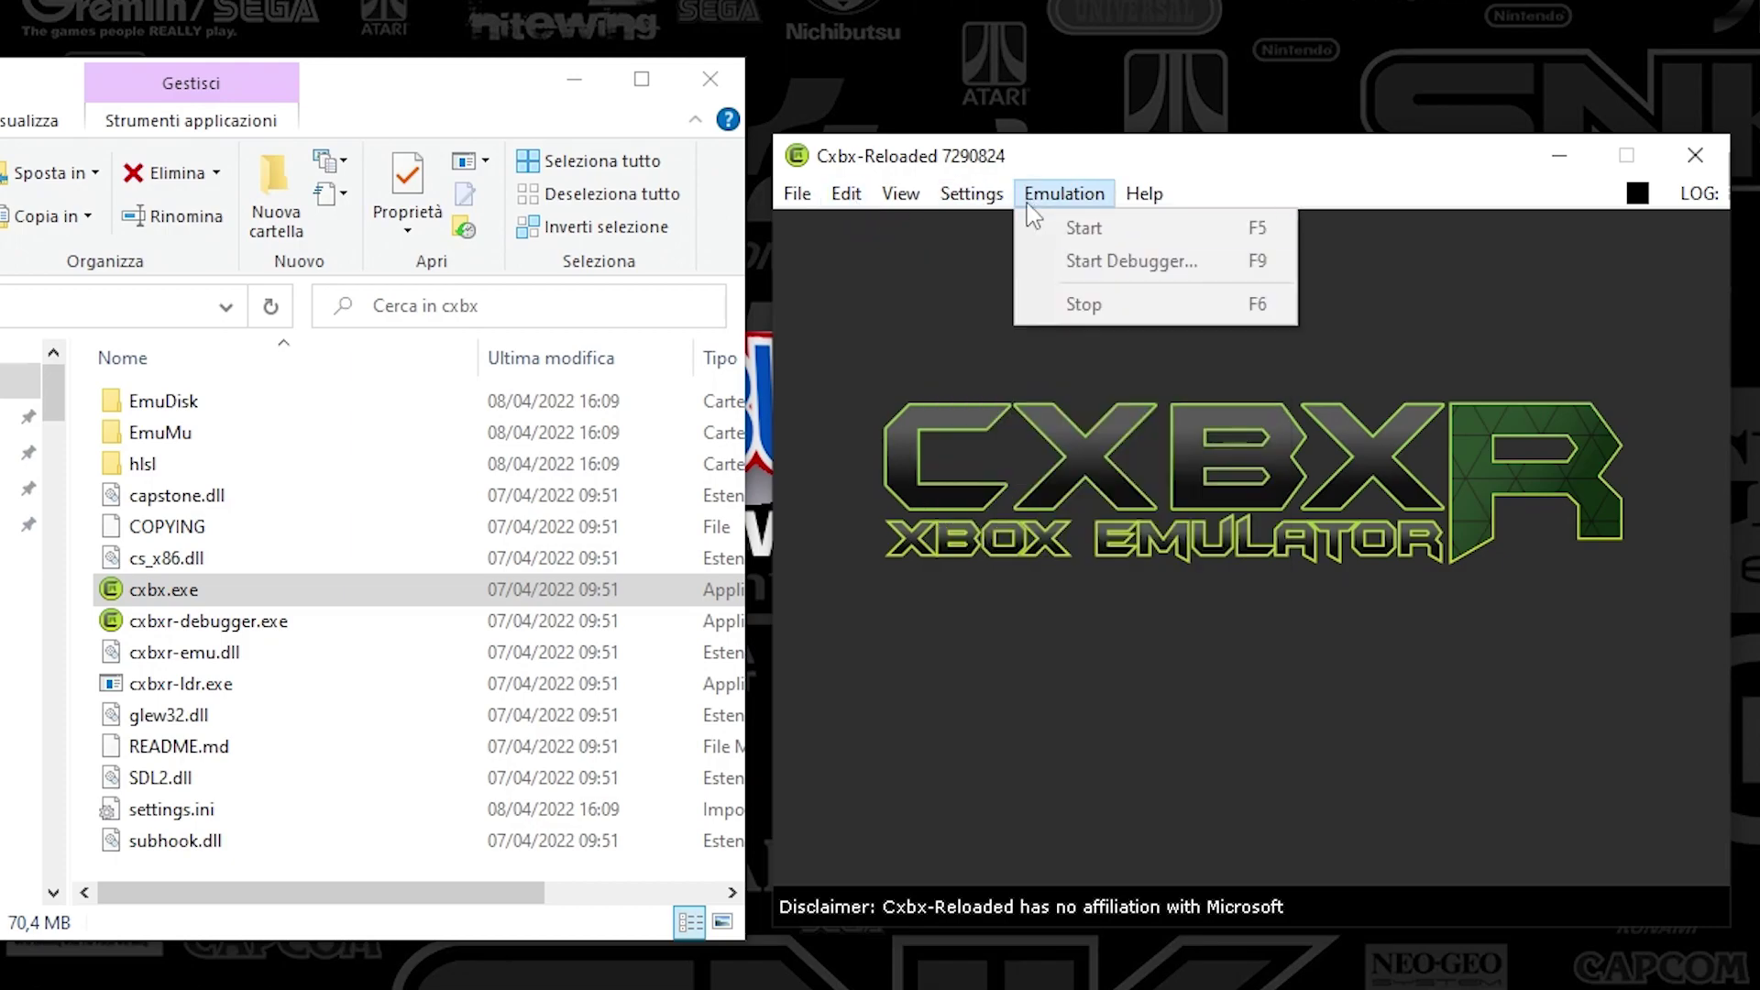
{"action": "left_click", "coordinate": [842, 195]}
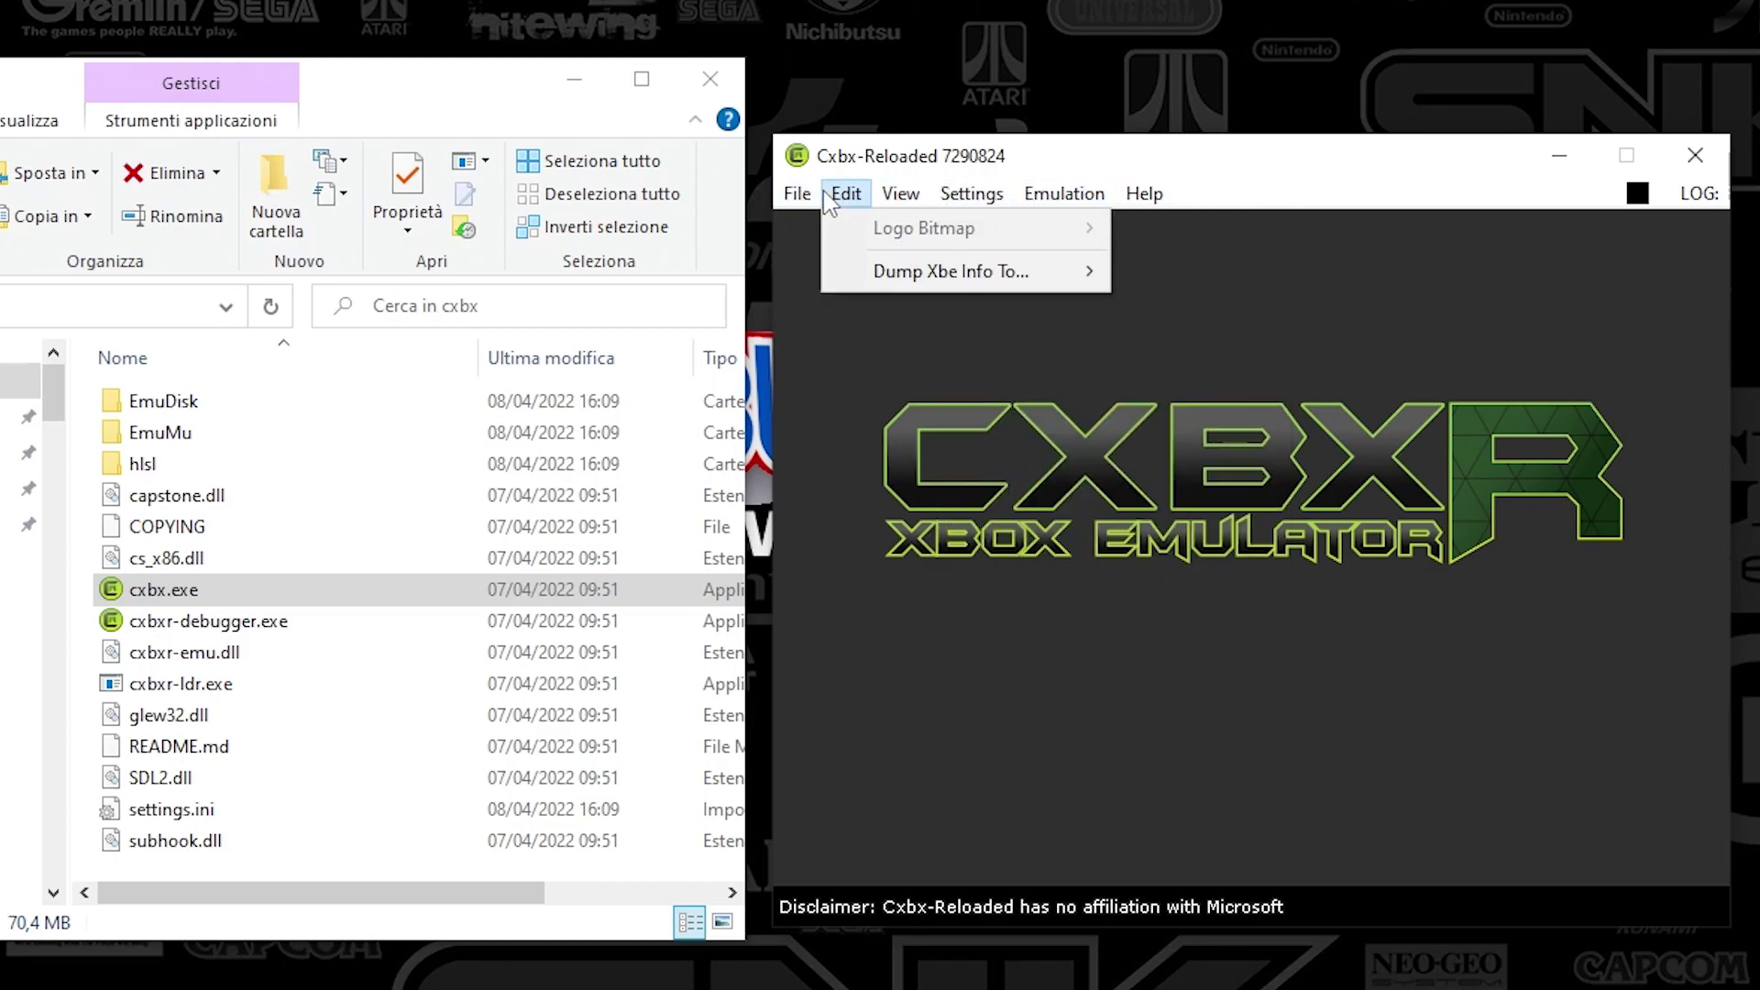
Enable Ignore Invalid Xbe Signature, Ignore Invalid Xbe Sections and Allow Admin Privilege in the emulator's settings
{"action": "left_click", "coordinate": [971, 194]}
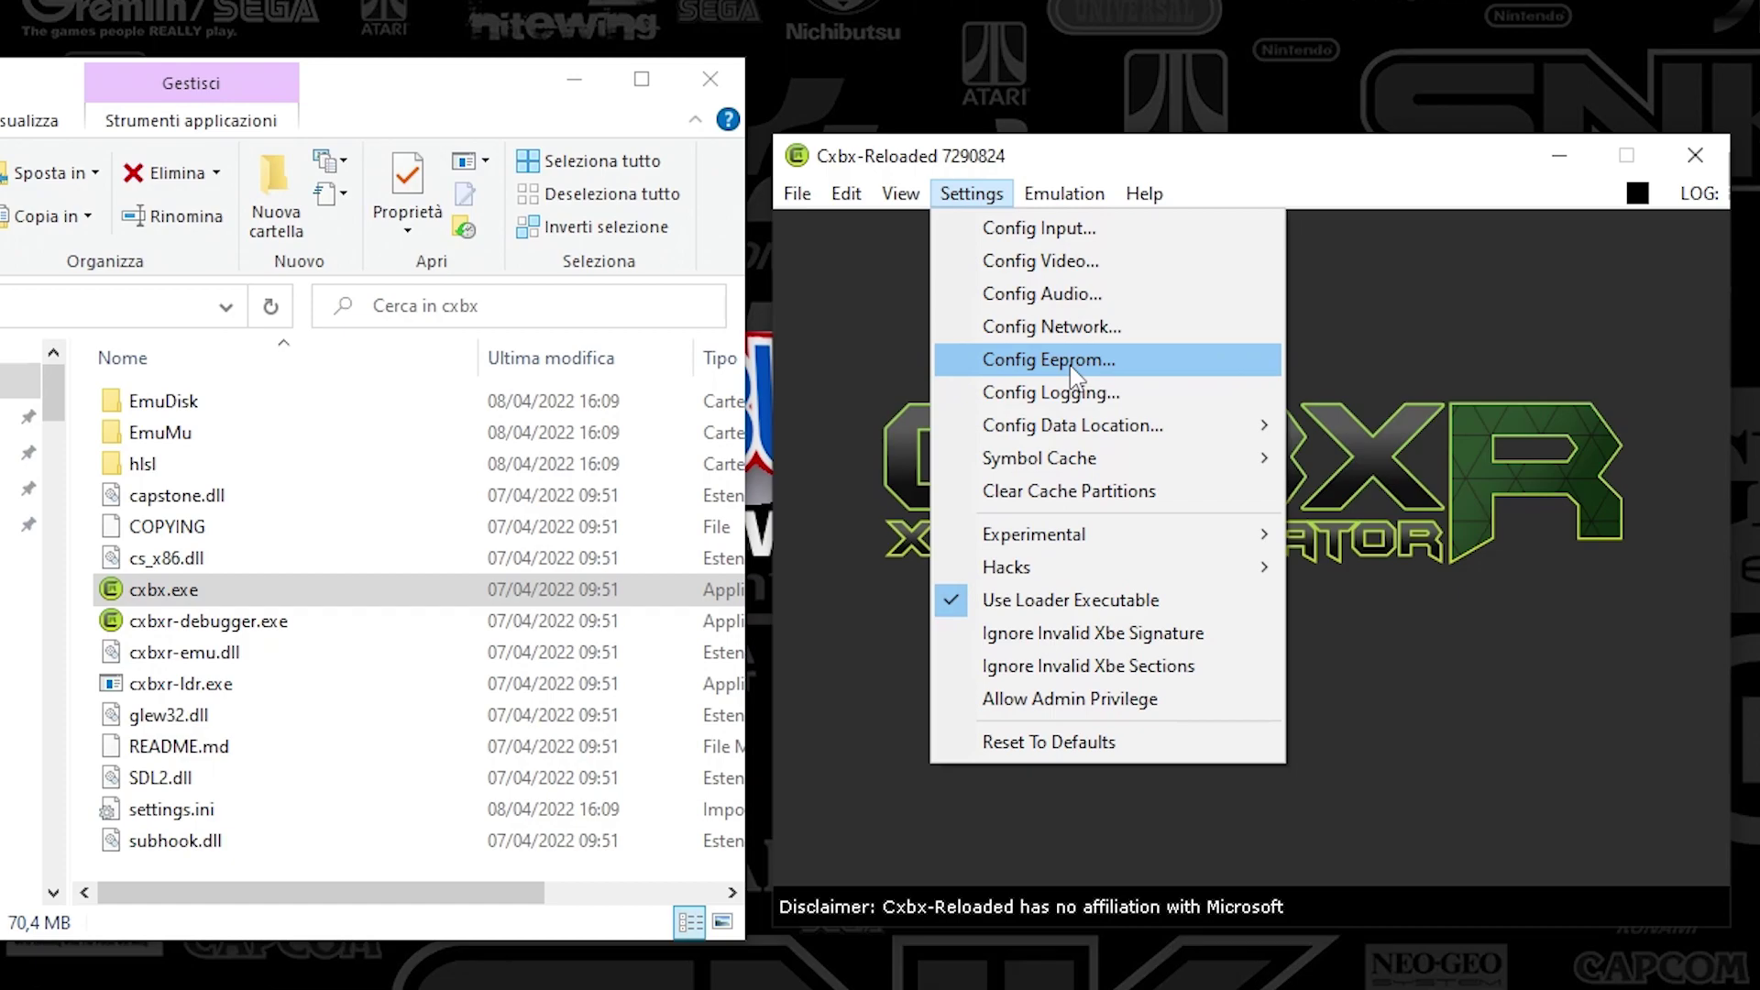
{"action": "left_click", "coordinate": [1029, 638]}
{"action": "left_click", "coordinate": [972, 195]}
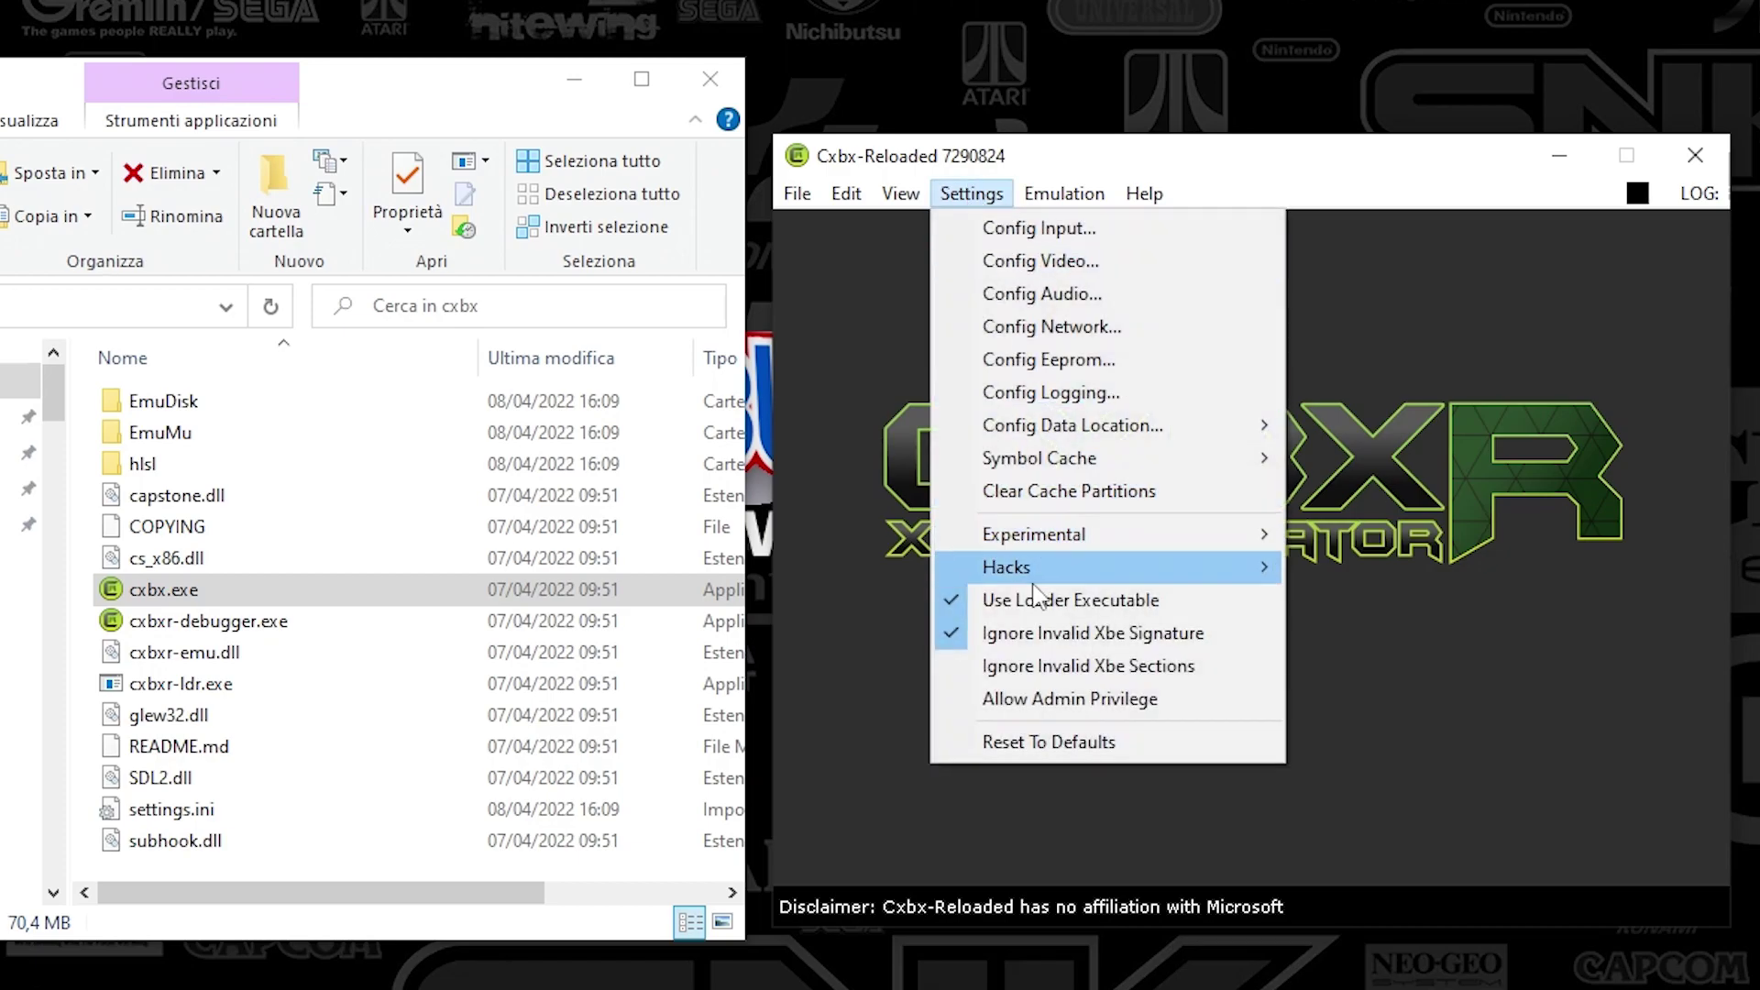
{"action": "left_click", "coordinate": [1043, 665]}
{"action": "left_click", "coordinate": [967, 197]}
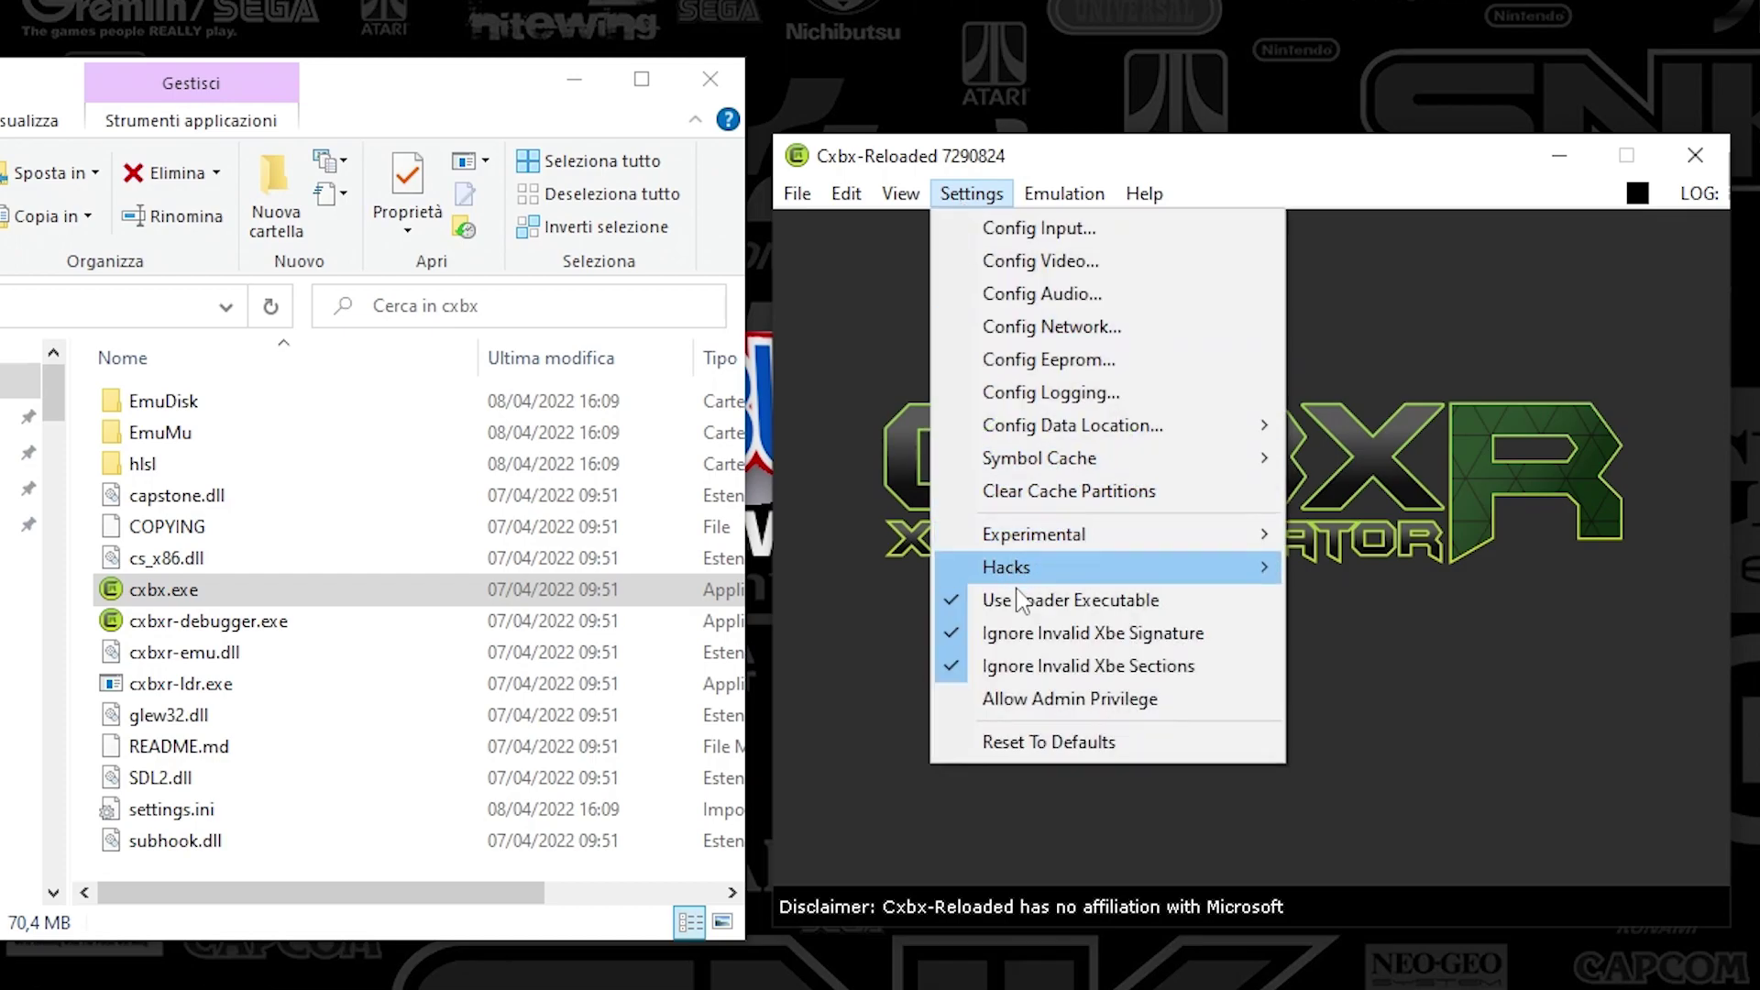
{"action": "left_click", "coordinate": [1025, 706]}
{"action": "left_click", "coordinate": [972, 194]}
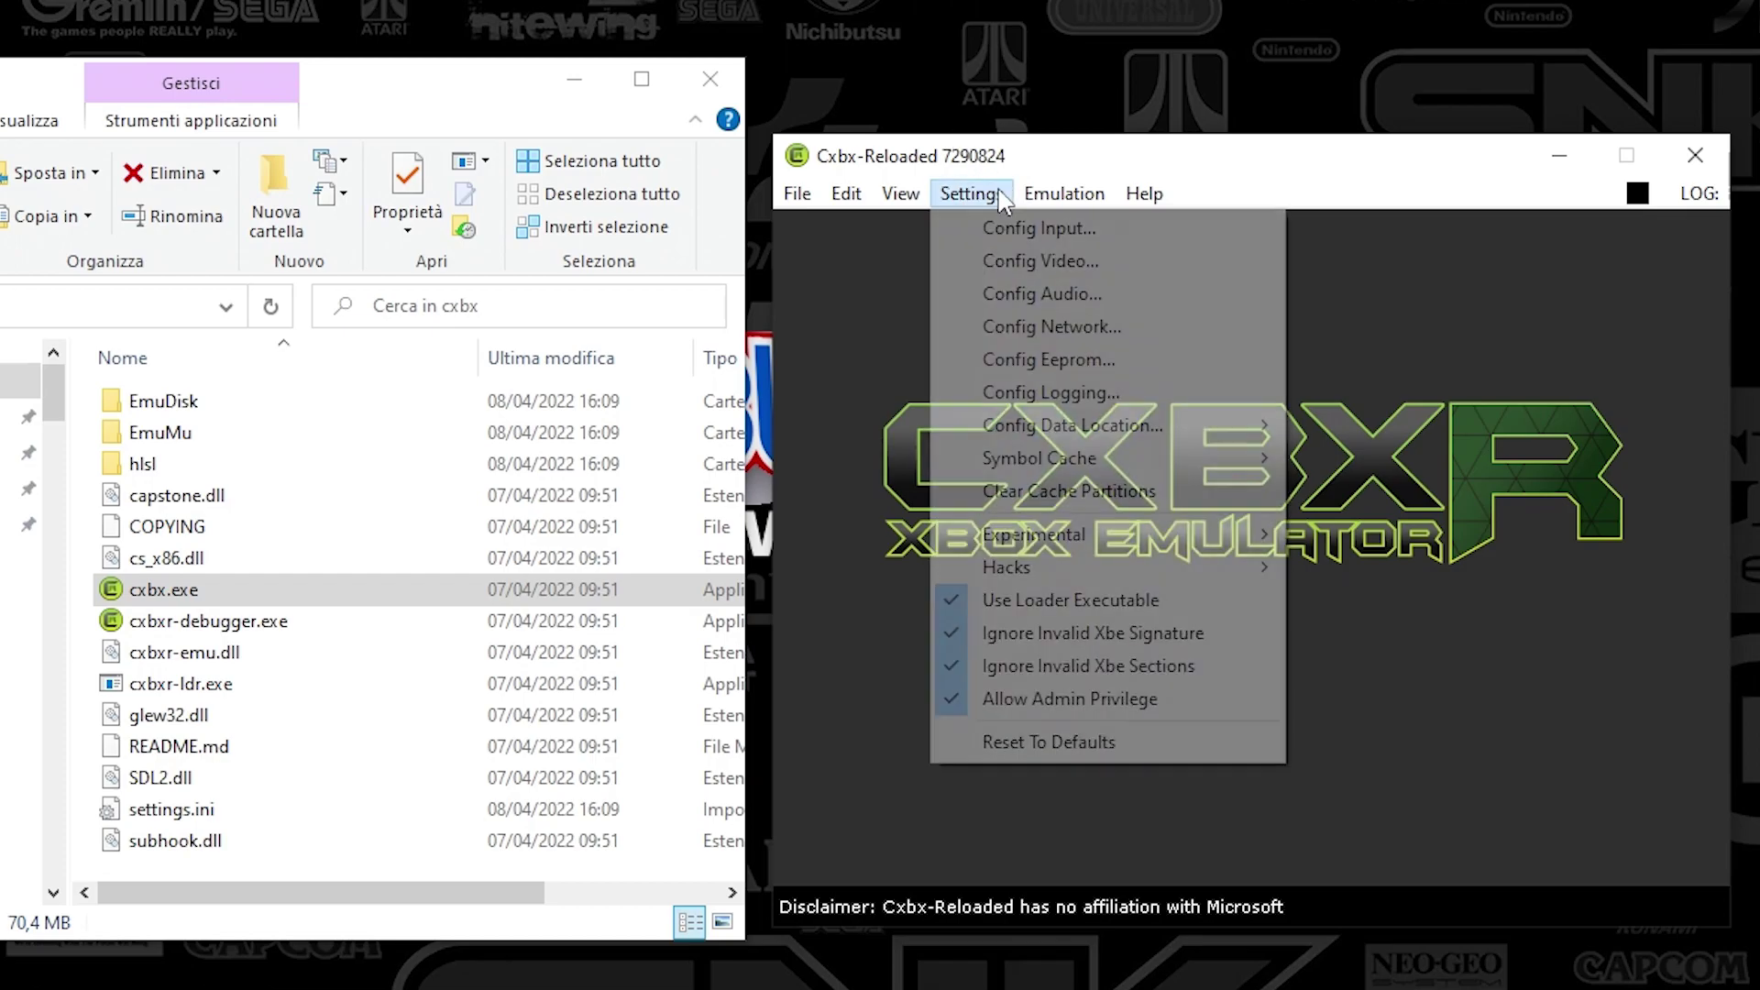
Enable the Run Xbox threads speed hack, accepting its stability warning, and enable the Skip rdtsc patching hack
{"action": "mouse_move", "coordinate": [1183, 539]}
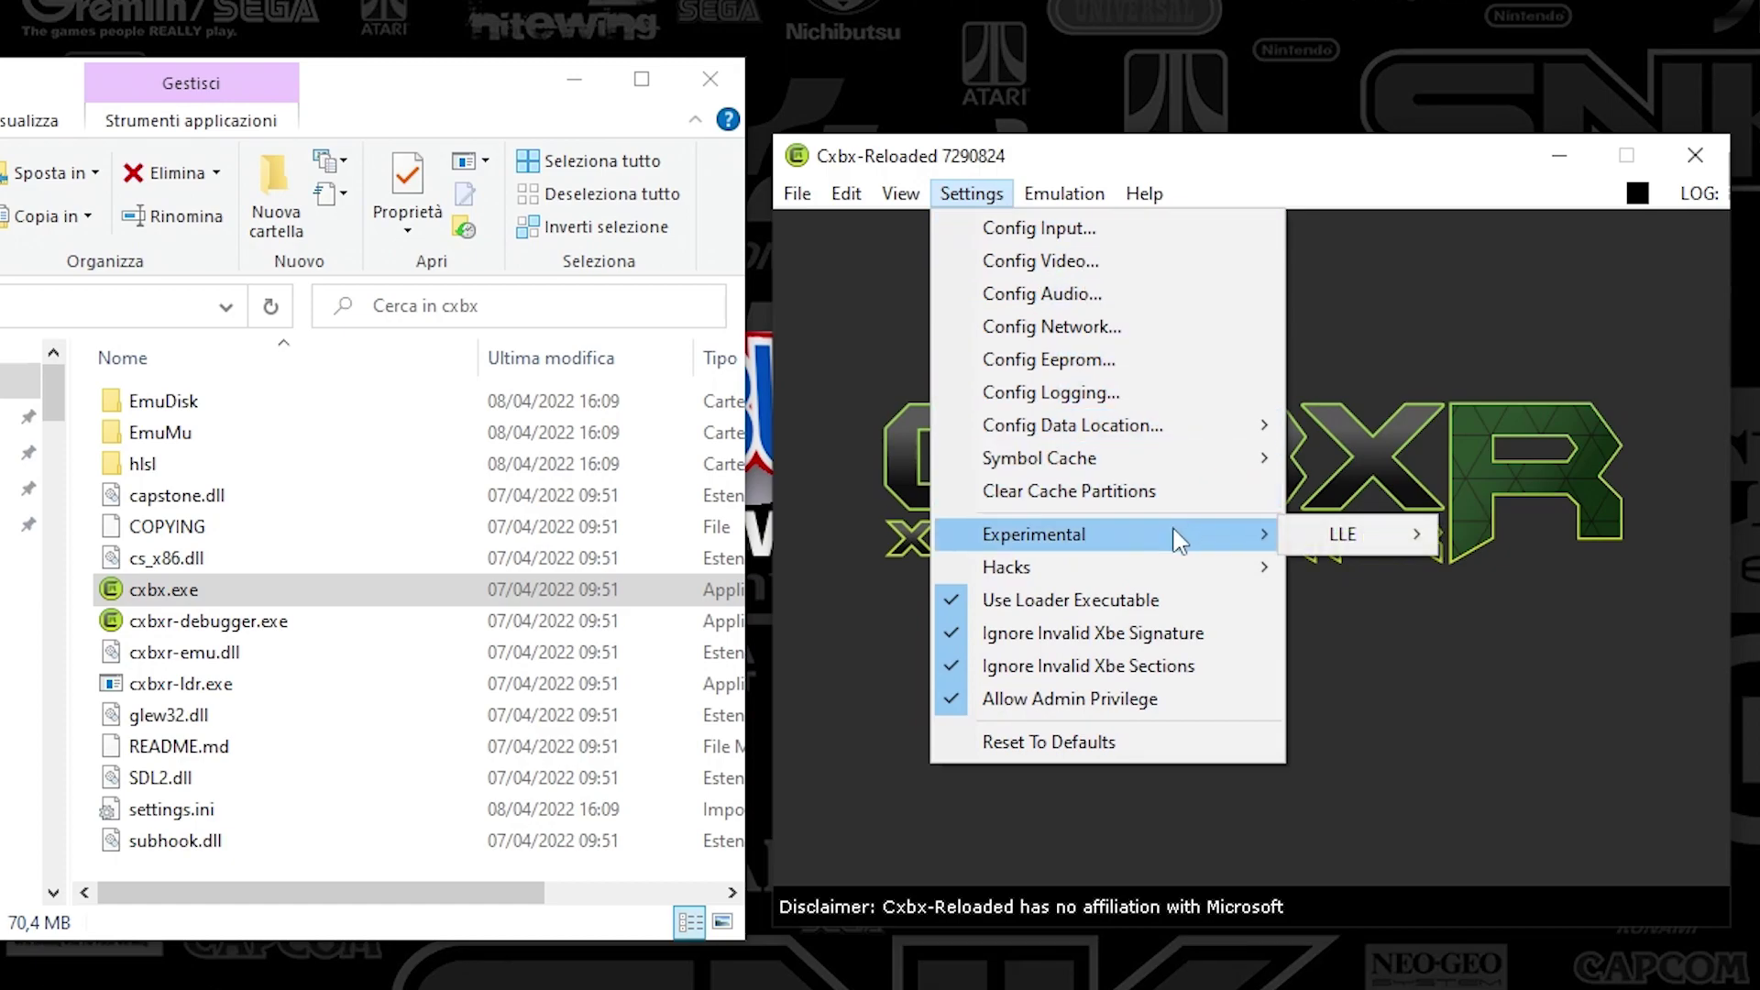
{"action": "mouse_move", "coordinate": [1344, 540]}
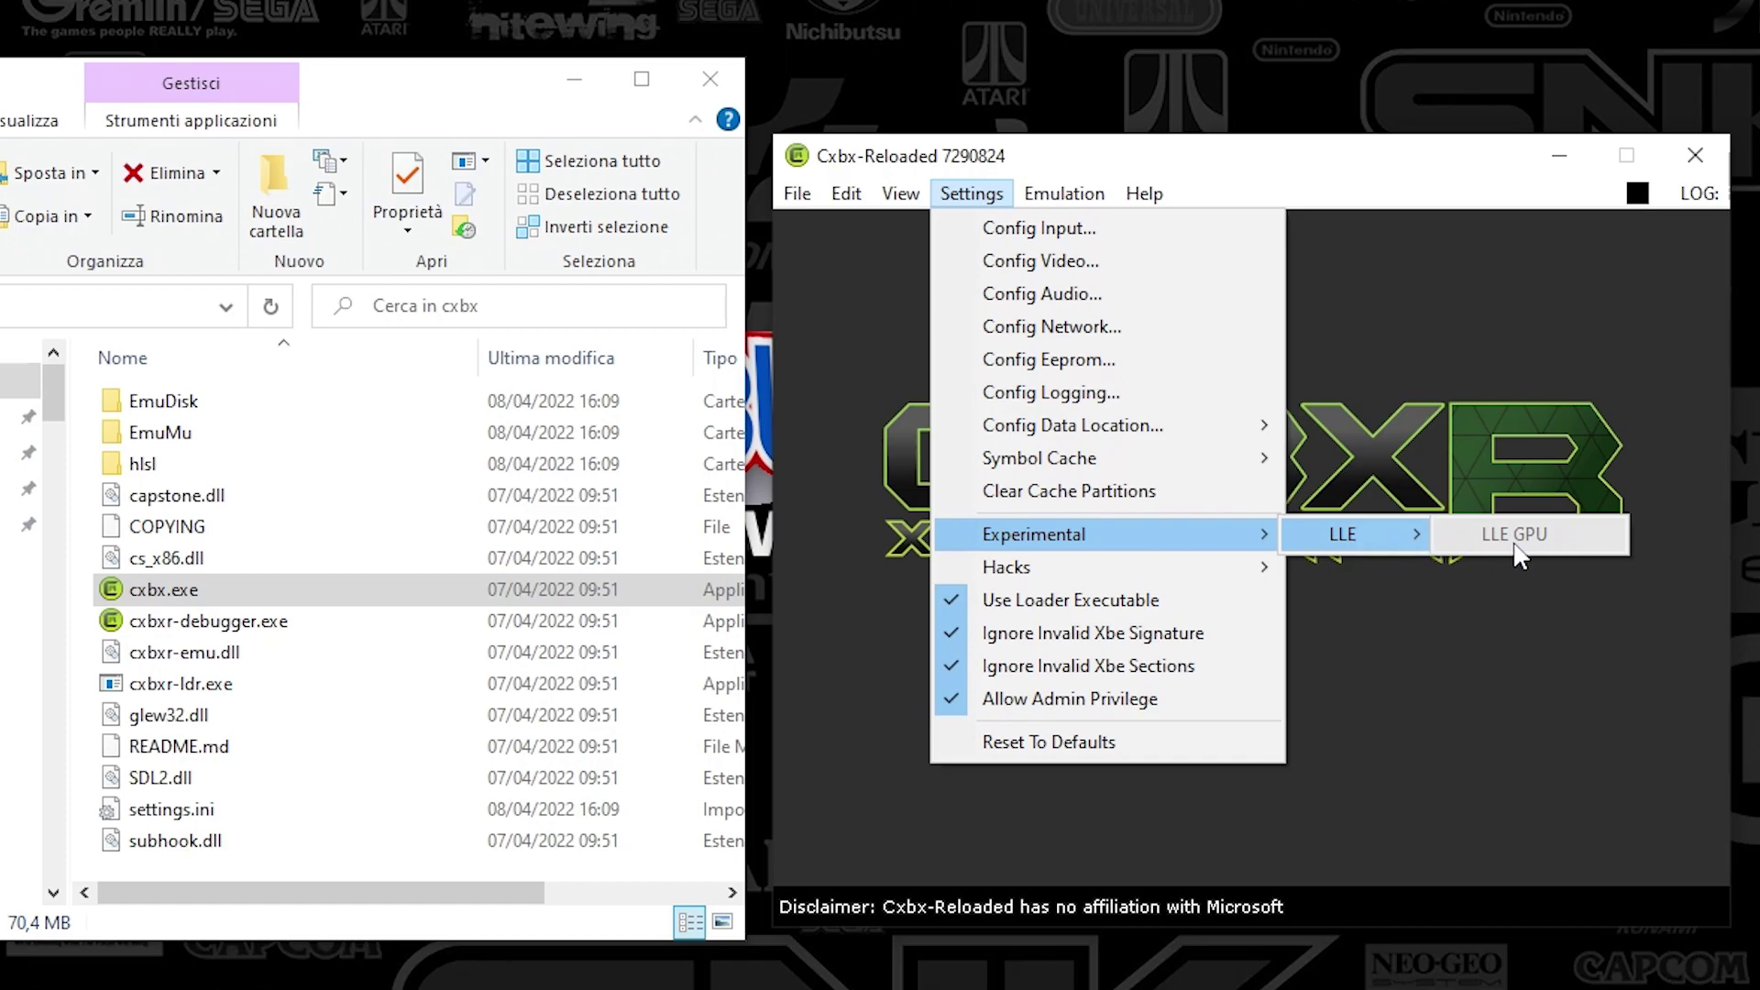
{"action": "mouse_move", "coordinate": [1155, 573]}
{"action": "mouse_move", "coordinate": [1407, 573]}
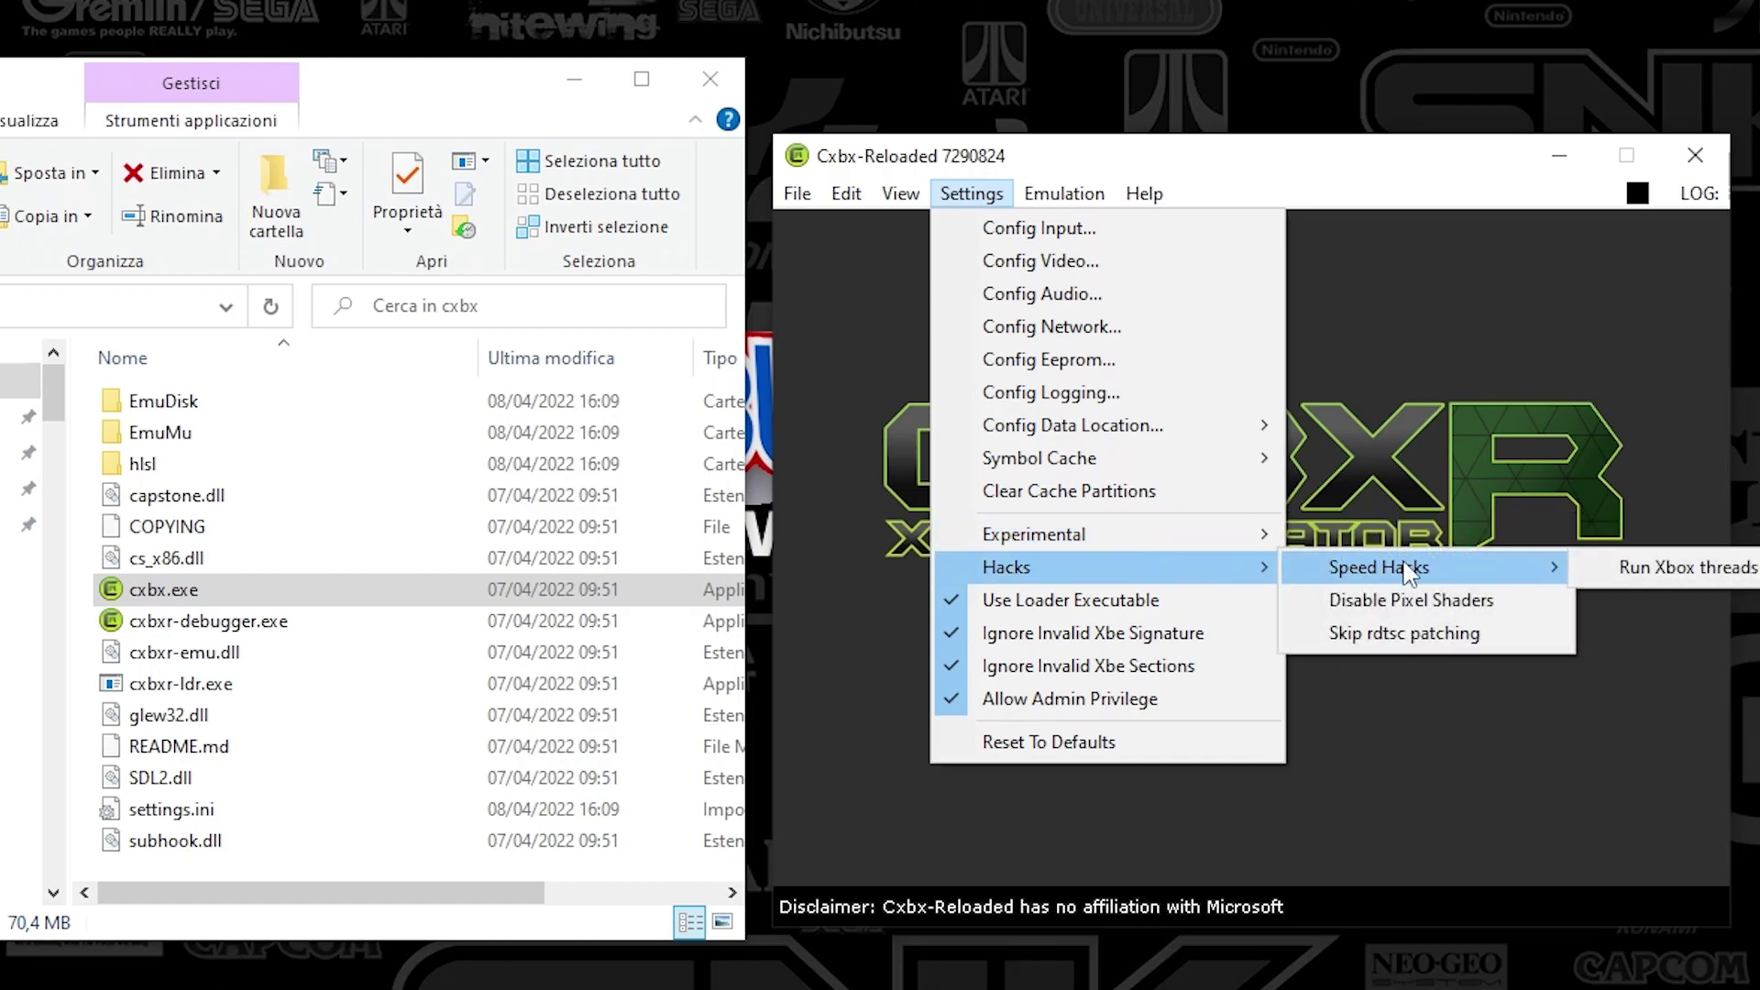
{"action": "left_click", "coordinate": [1695, 579]}
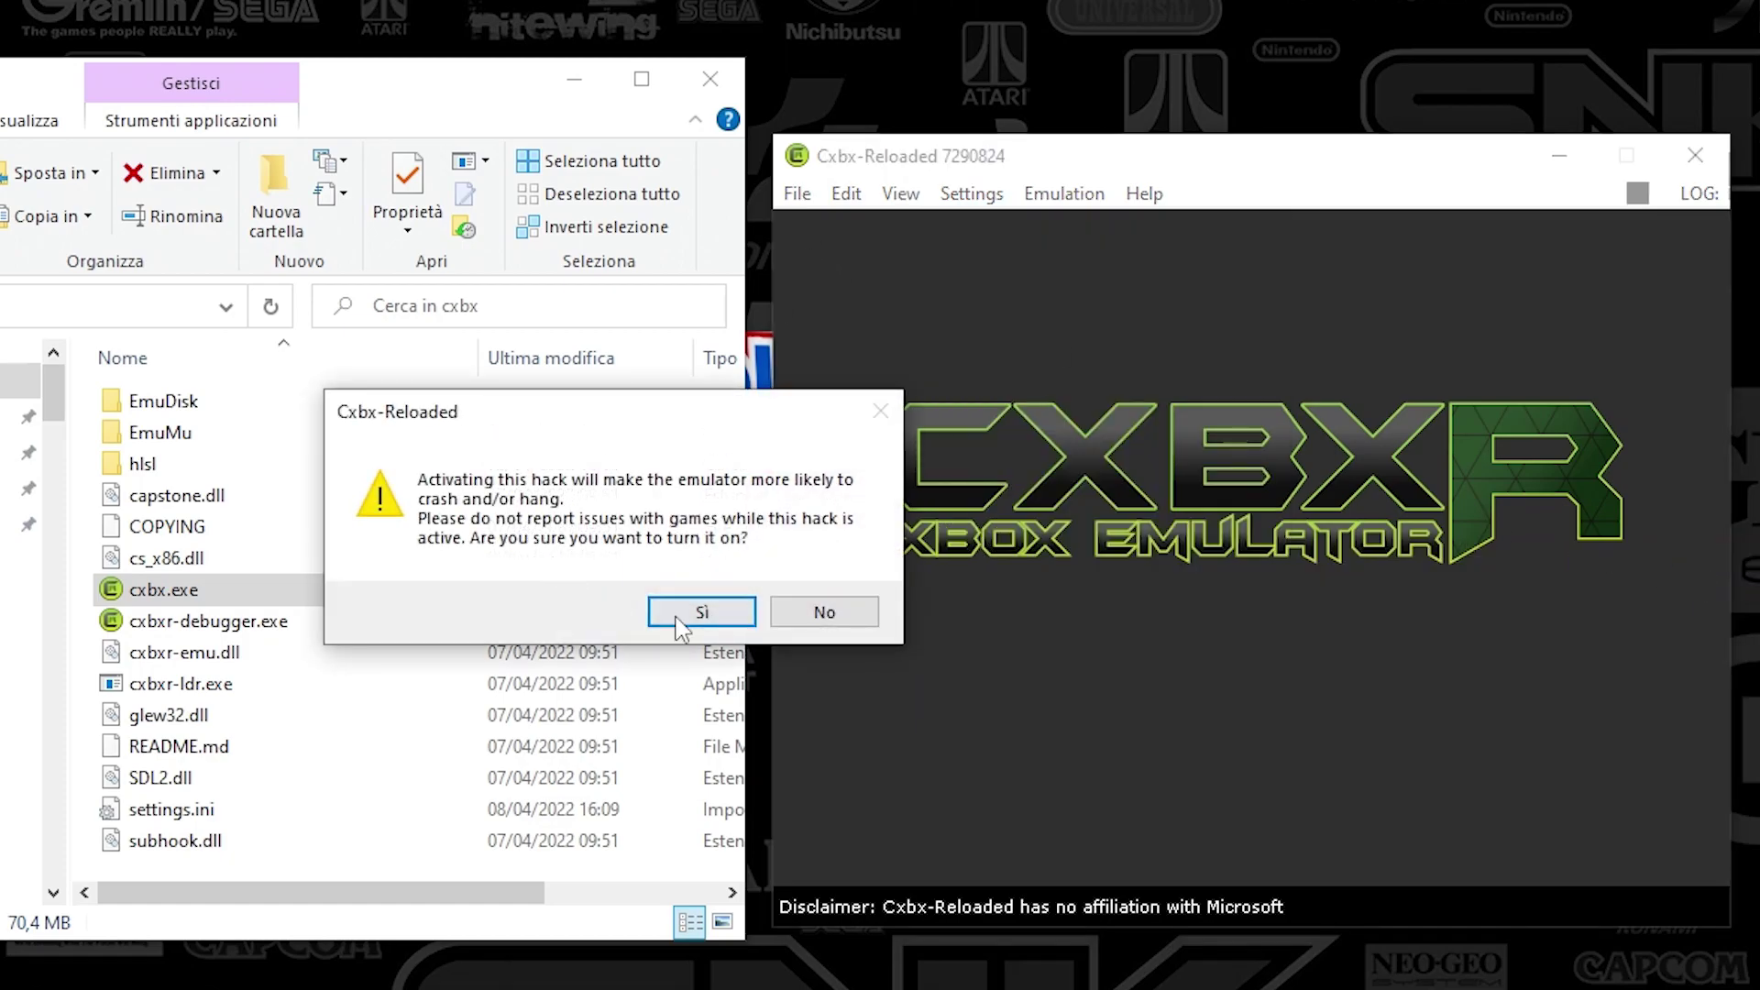
{"action": "left_click", "coordinate": [704, 611]}
{"action": "left_click", "coordinate": [972, 192]}
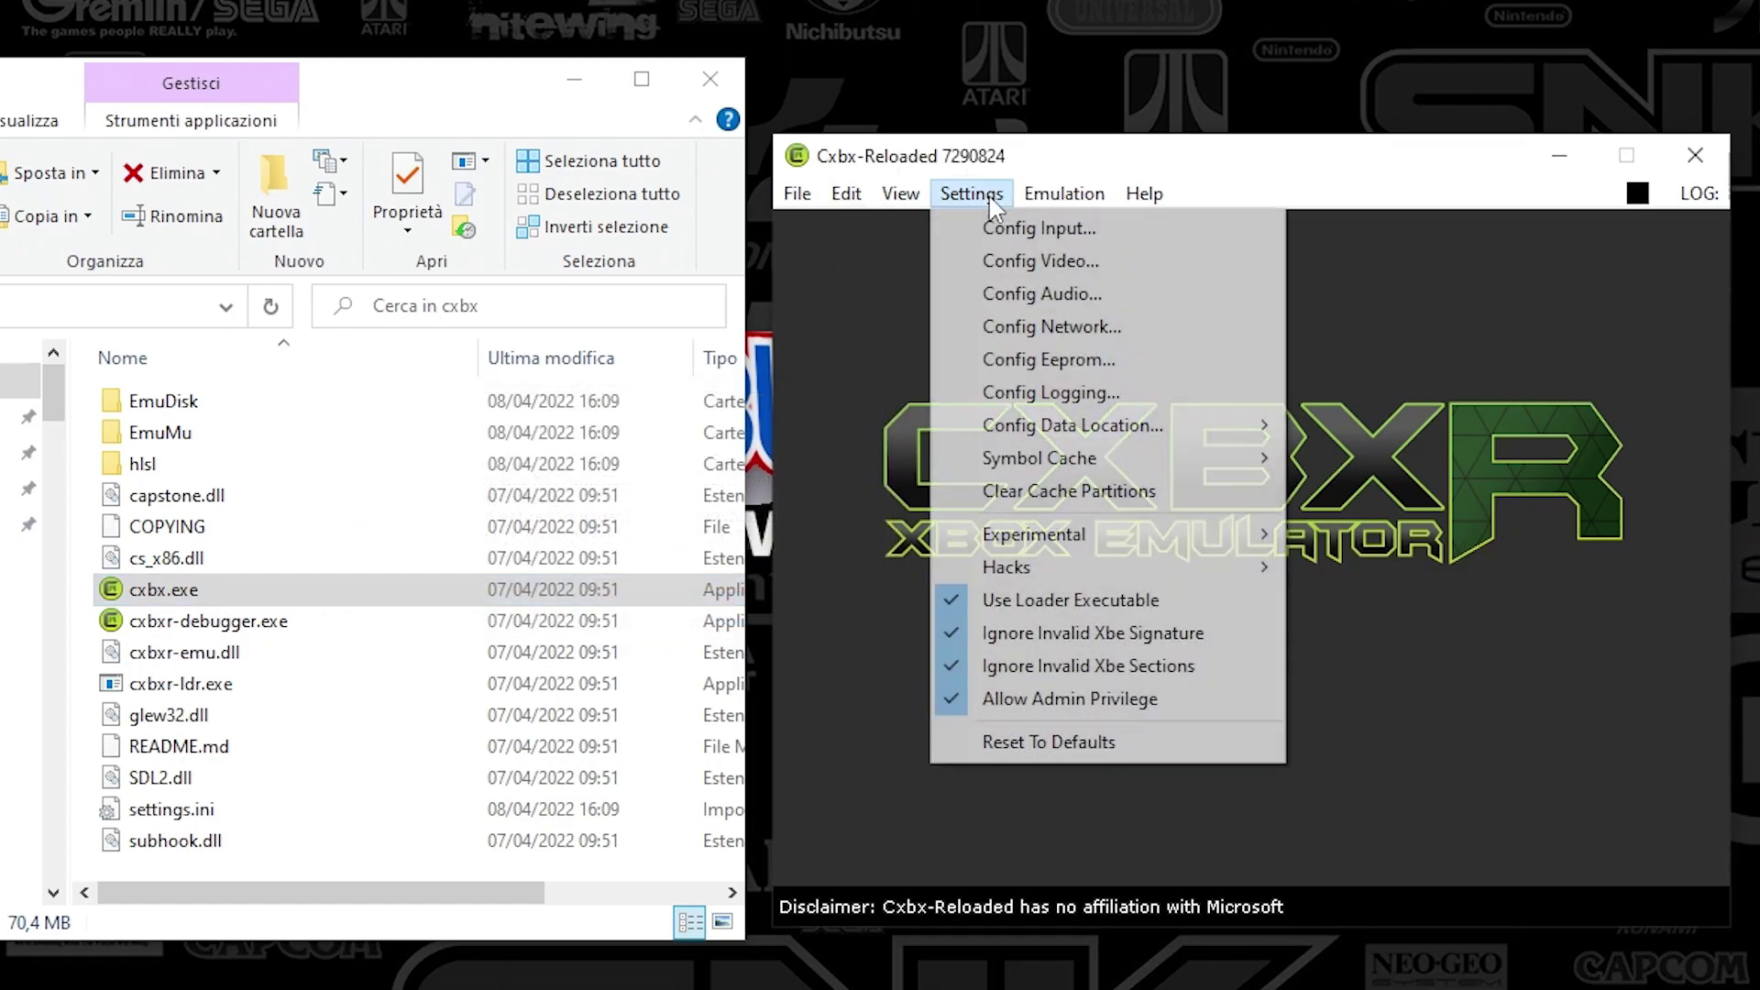
{"action": "mouse_move", "coordinate": [1053, 575]}
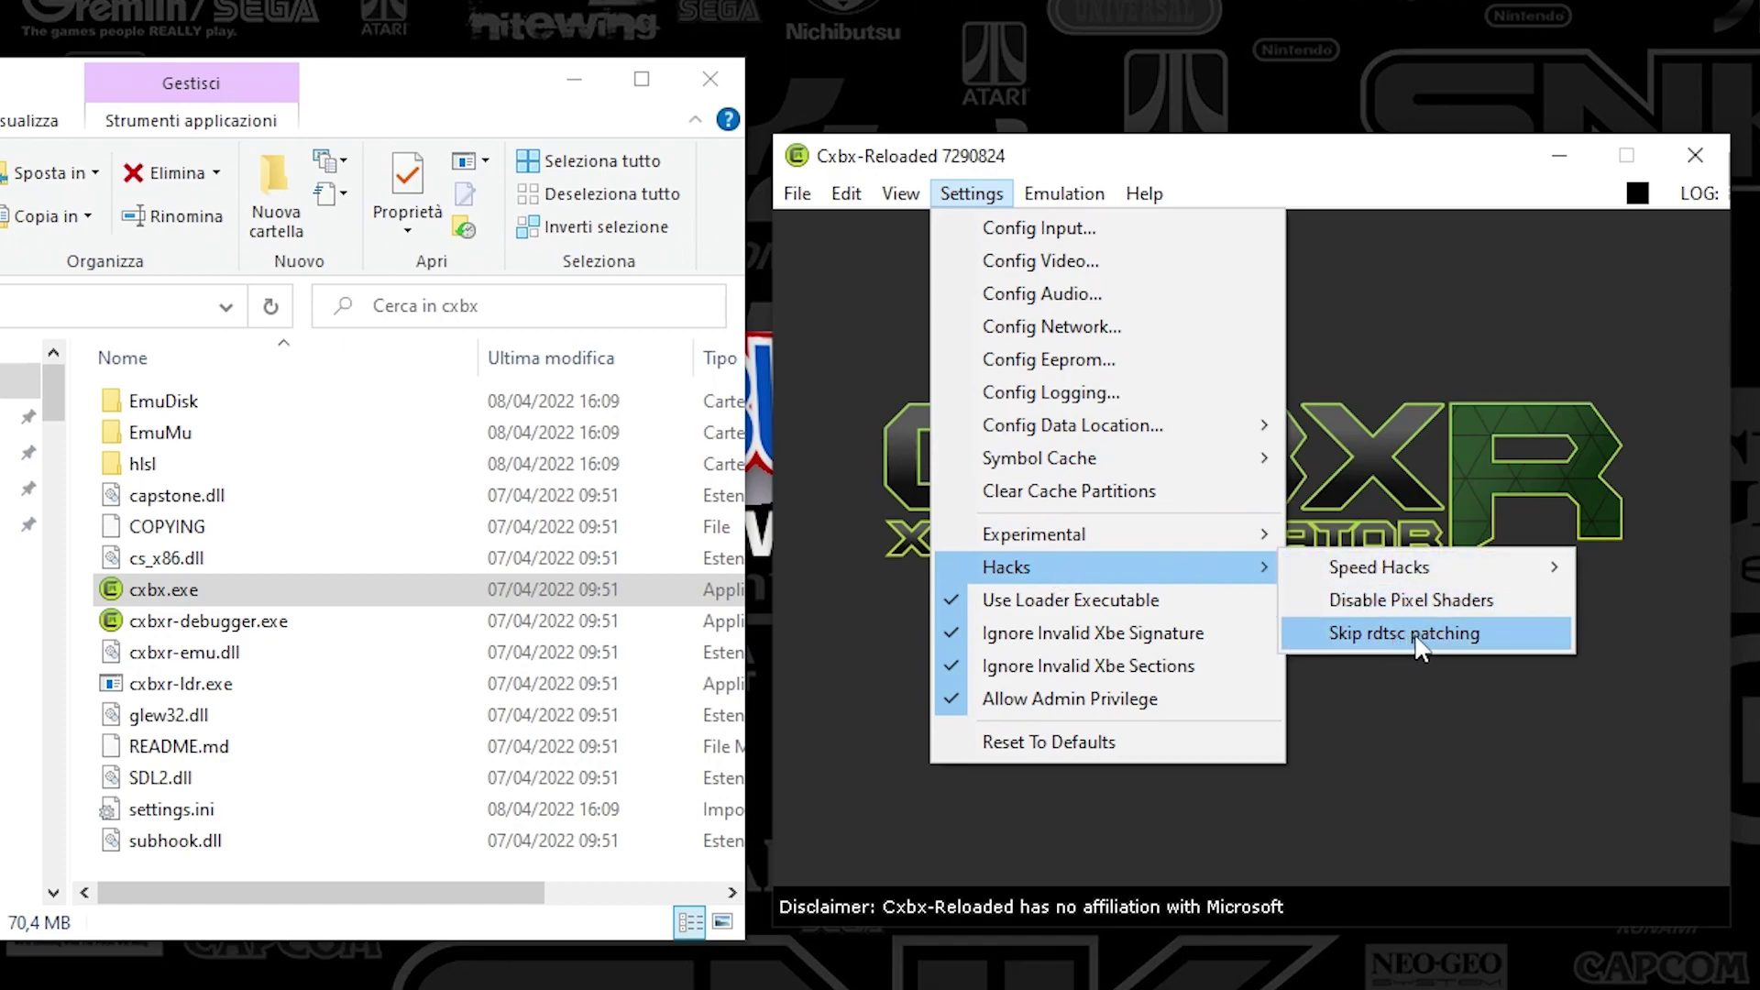
{"action": "left_click", "coordinate": [1448, 635]}
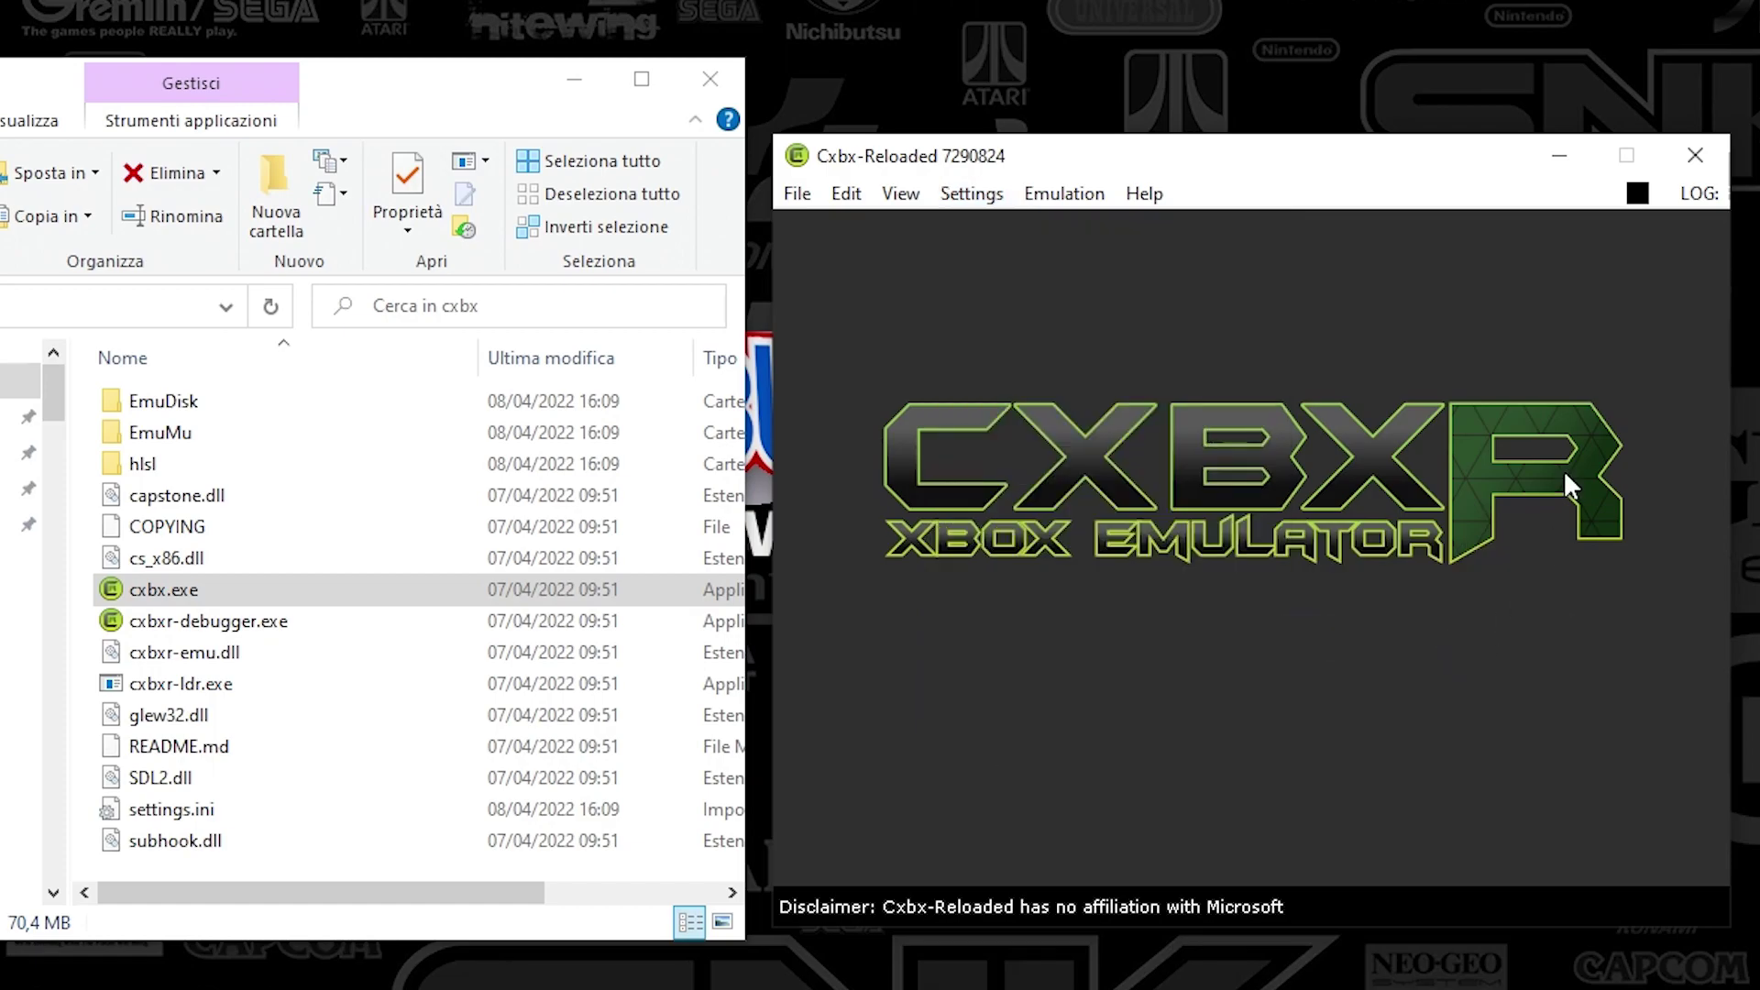
{"action": "left_click_drag", "start_coordinate": [1245, 168], "coordinate": [1020, 216]}
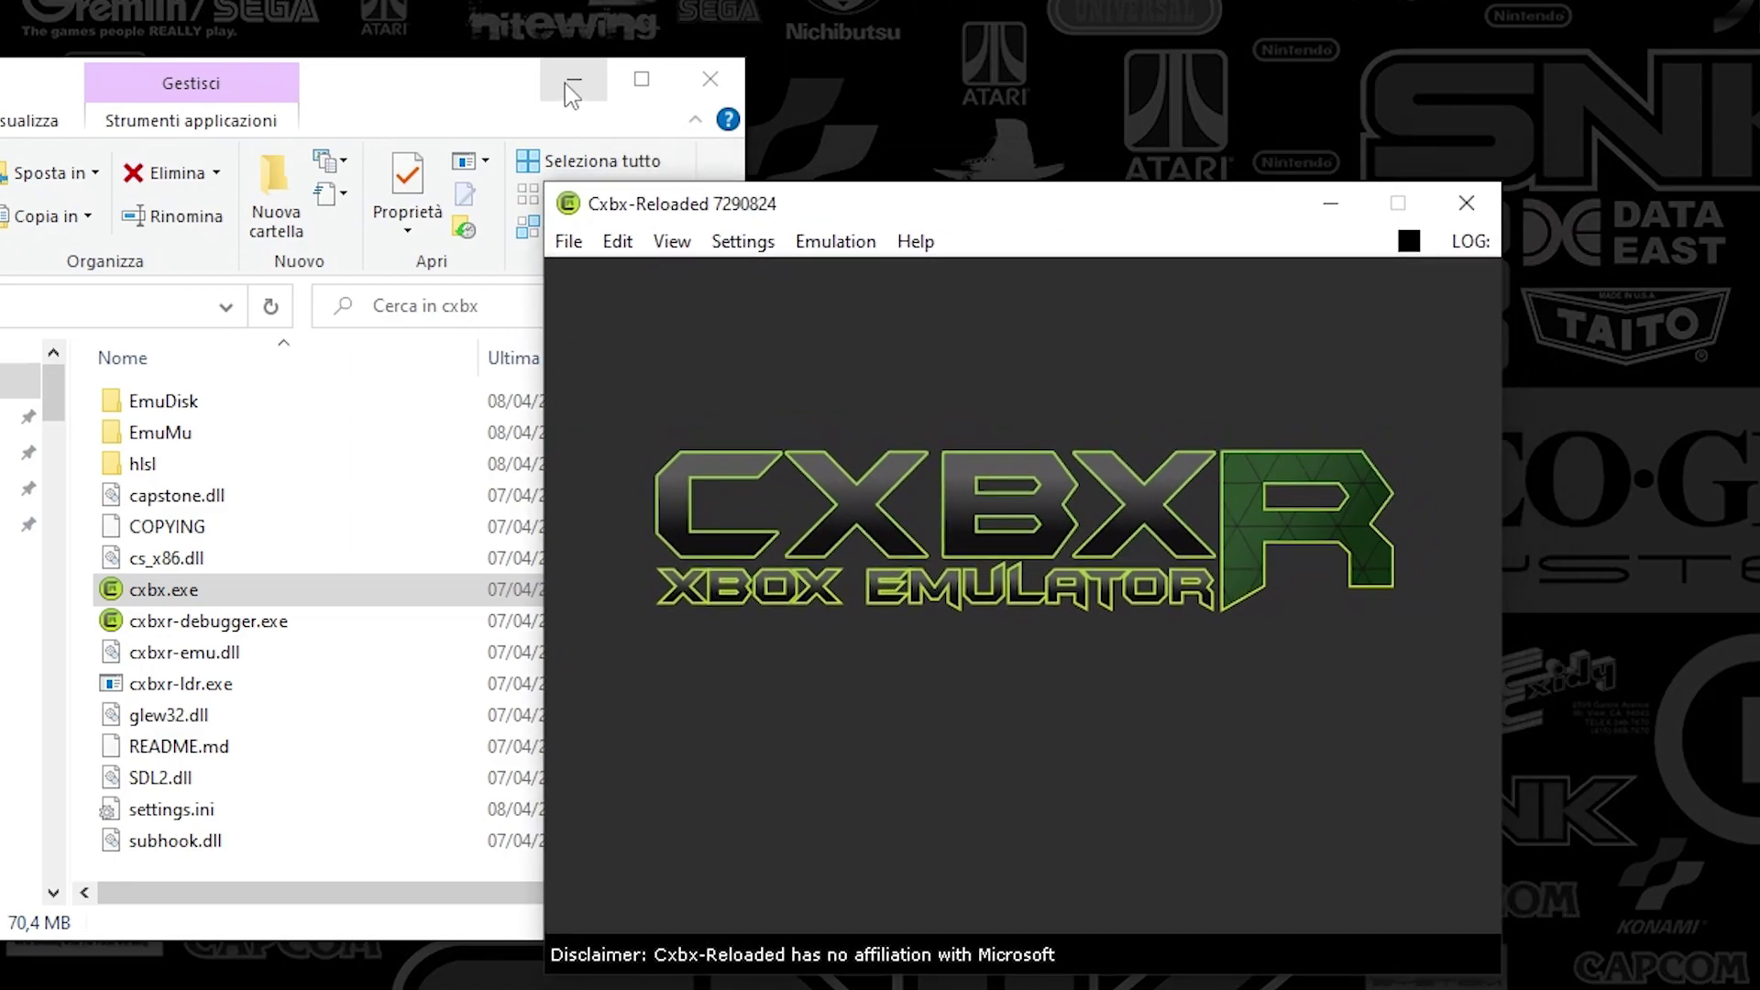
{"action": "left_click", "coordinate": [344, 101]}
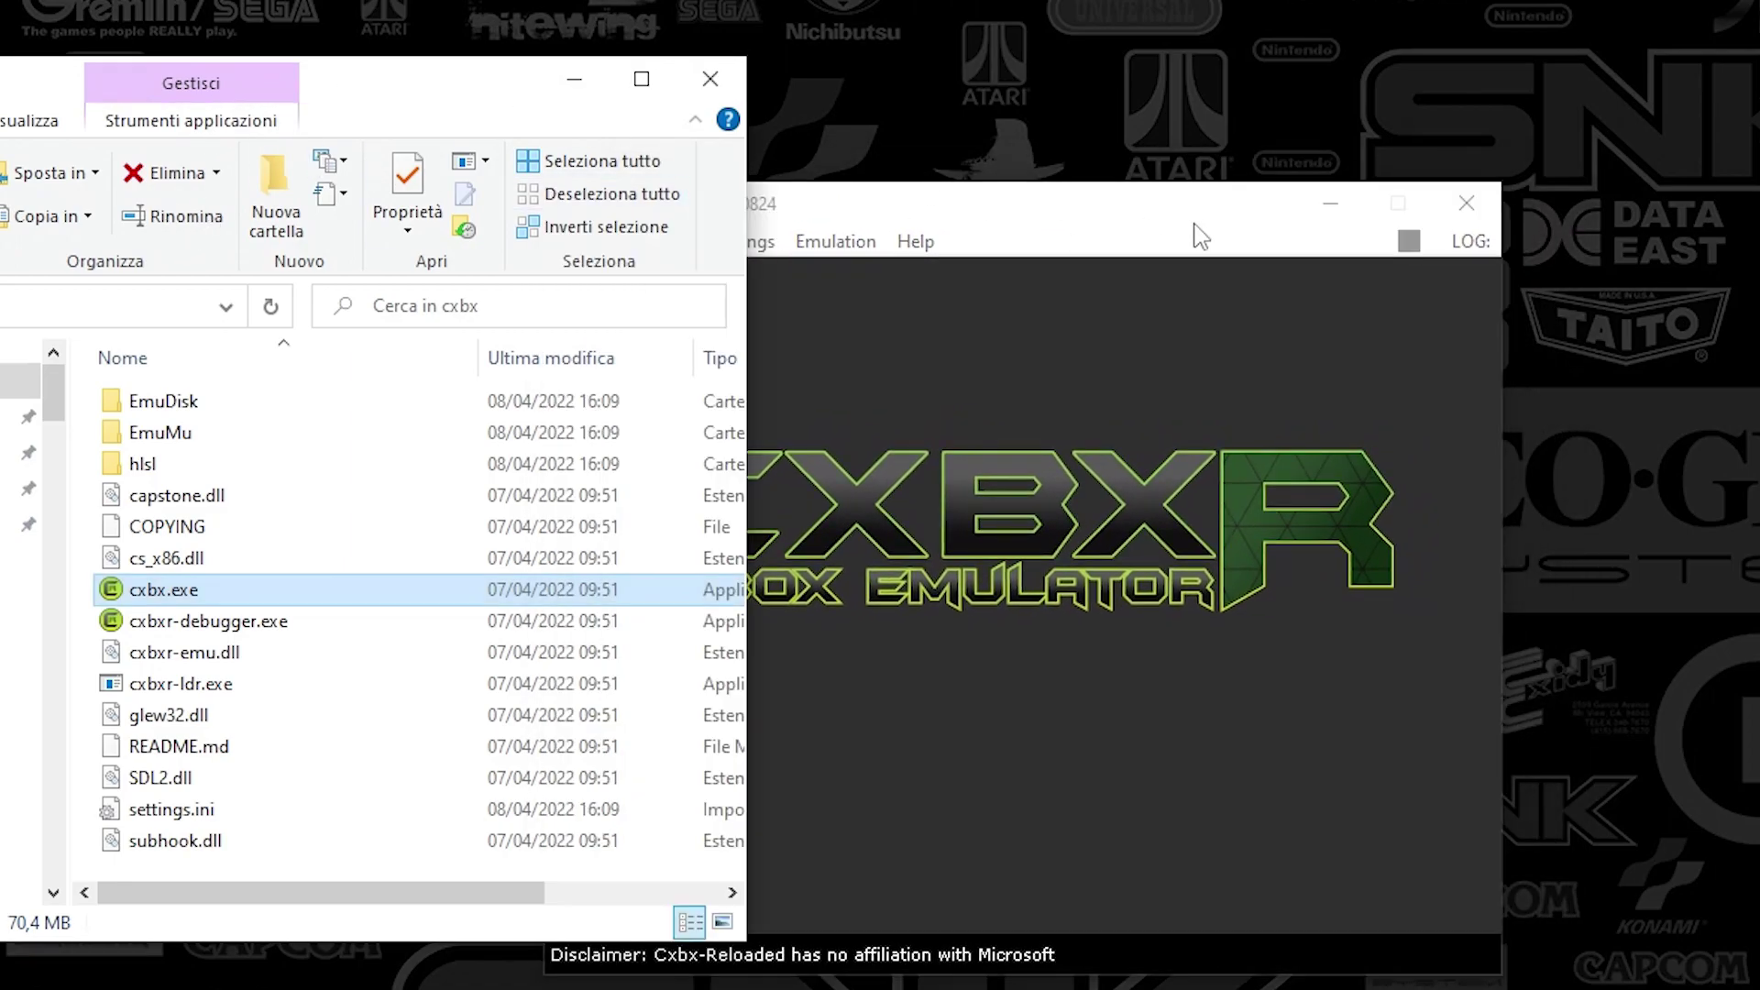
{"action": "left_click_drag", "start_coordinate": [1031, 223], "coordinate": [1263, 150]}
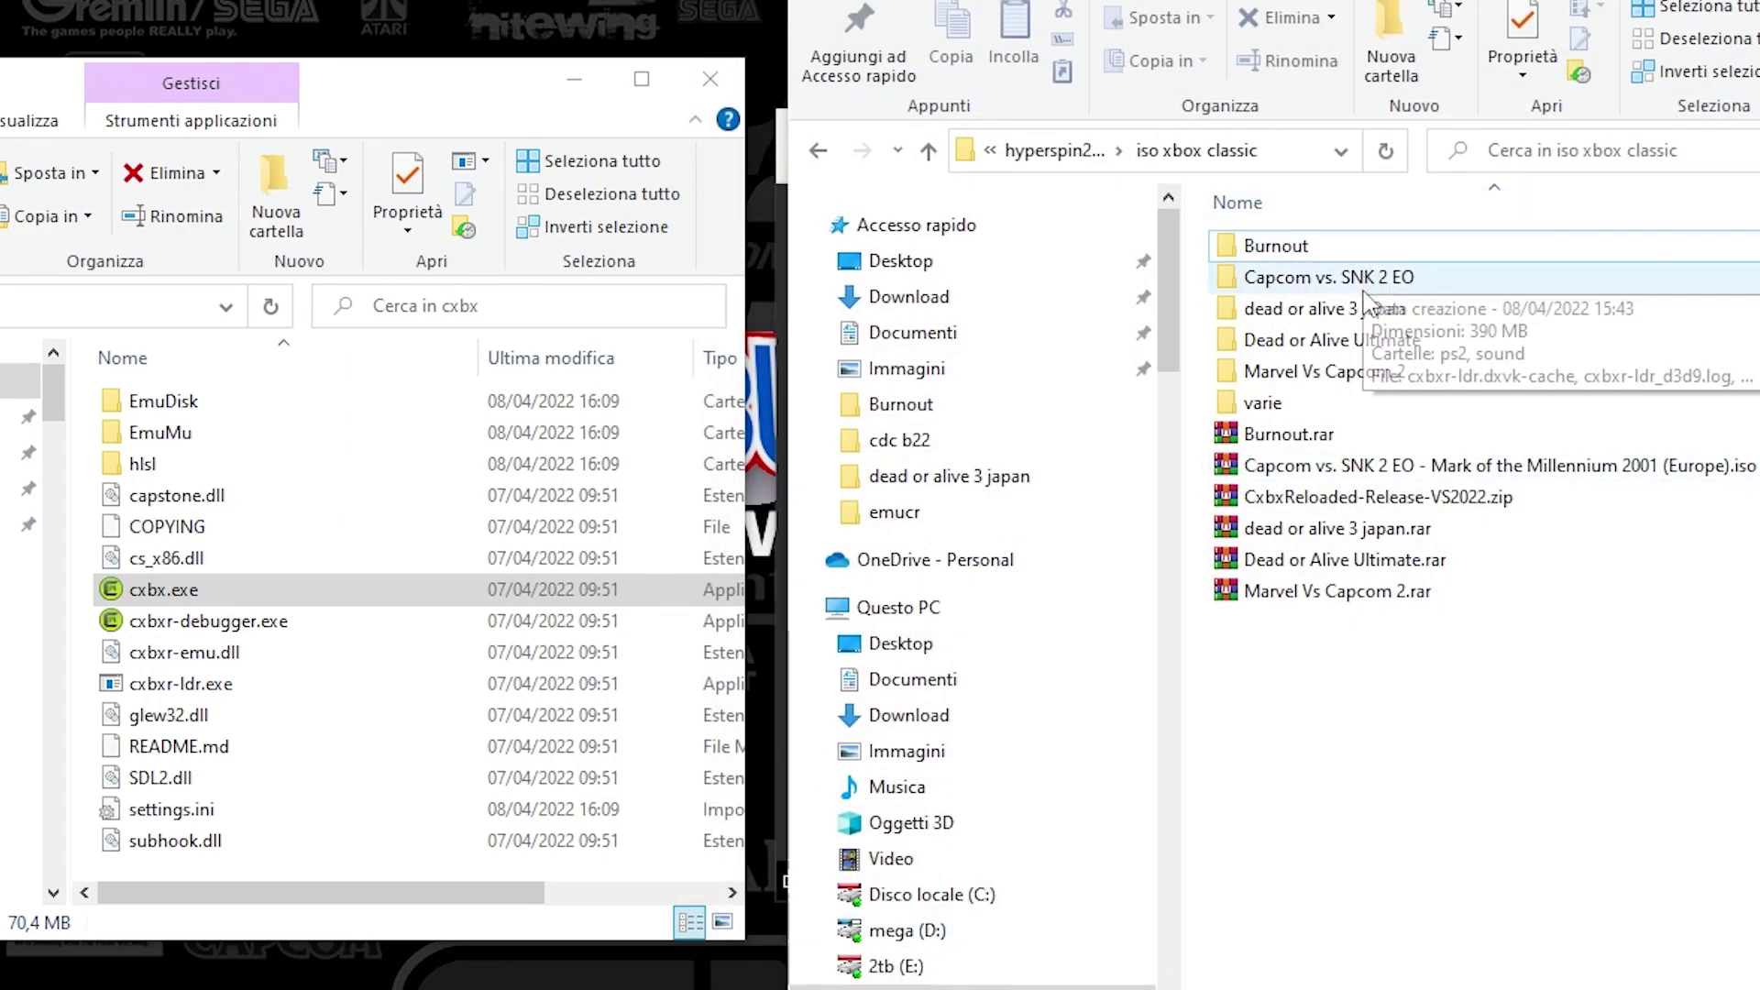
Open the varie folder inside iso xbox classic and launch XDVDMulleter from its XDVDMulleter Beta 10.2 folder
{"action": "left_click", "coordinate": [1471, 473]}
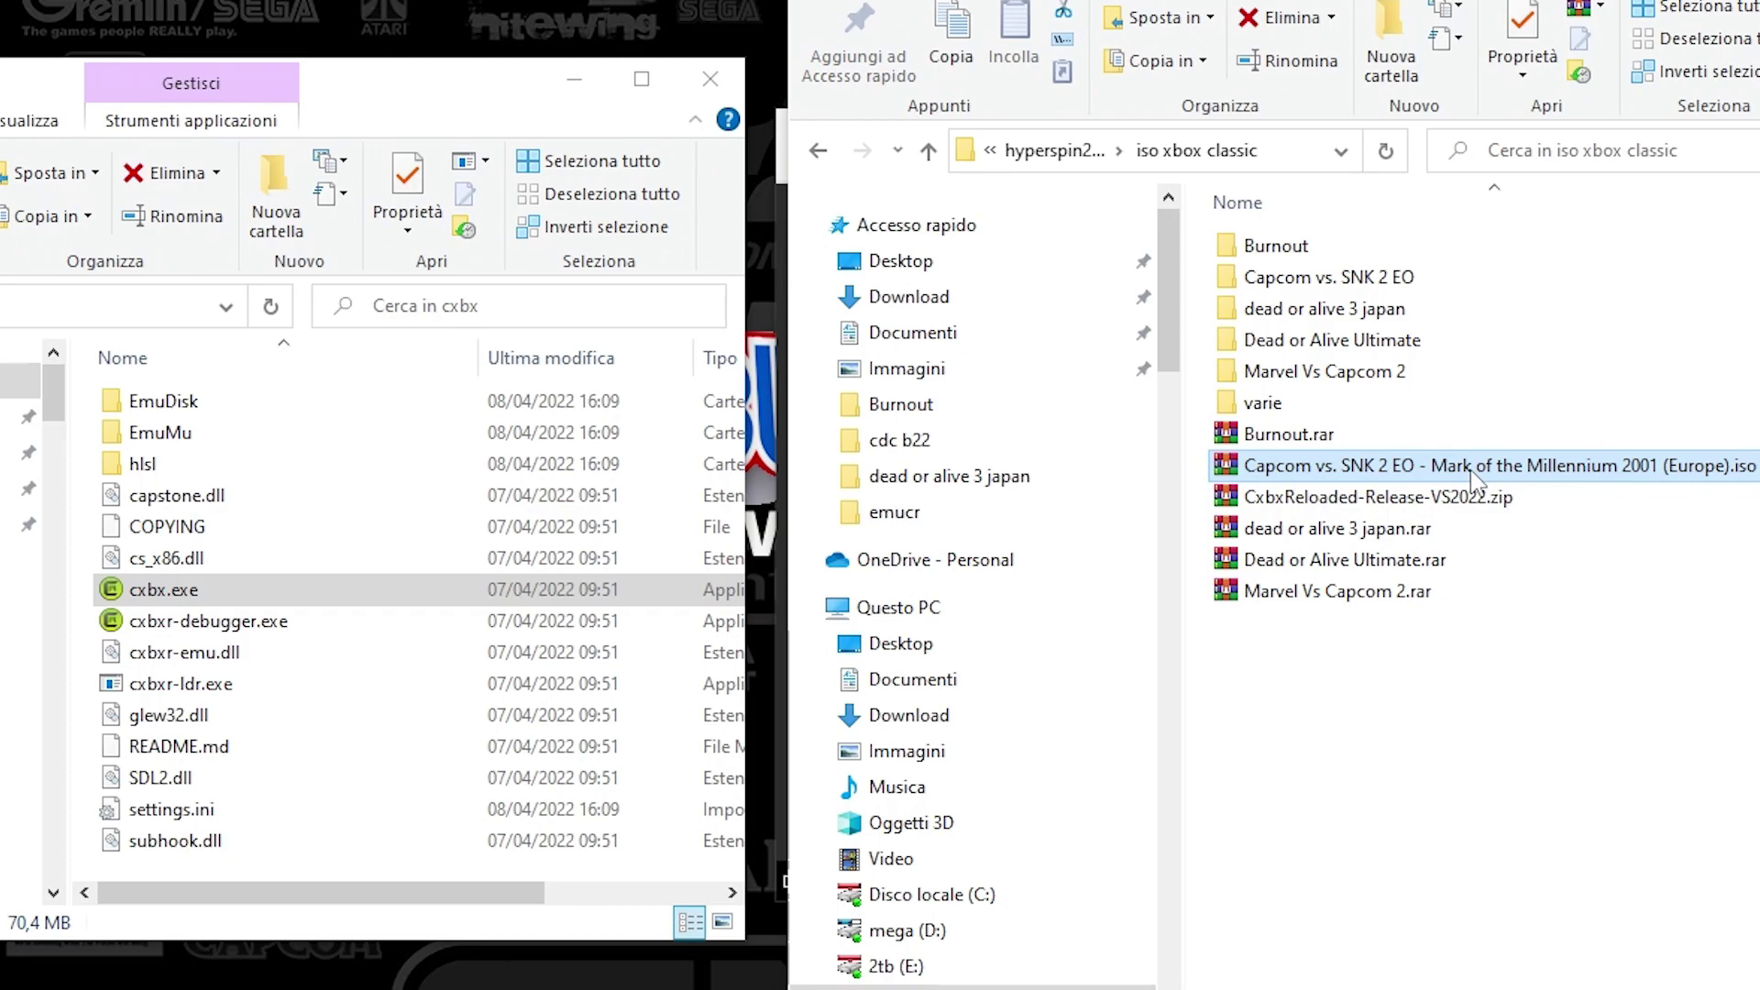
{"action": "left_click", "coordinate": [1270, 411]}
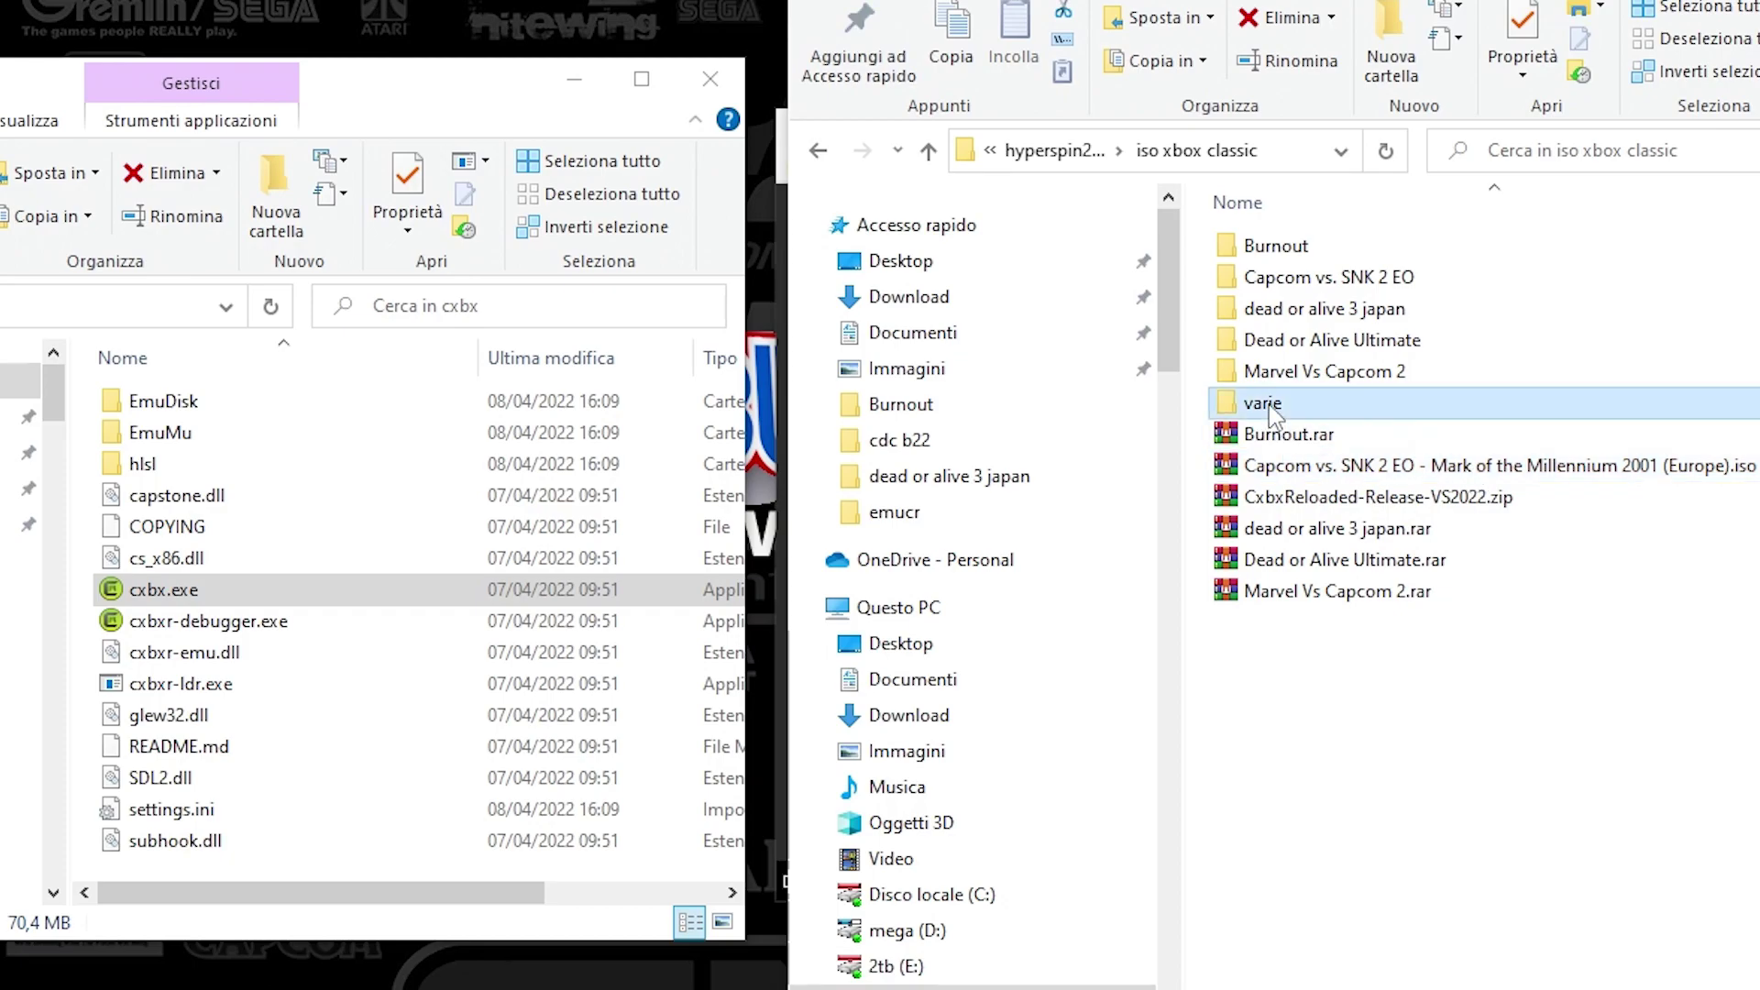
{"action": "double_click", "coordinate": [1270, 408]}
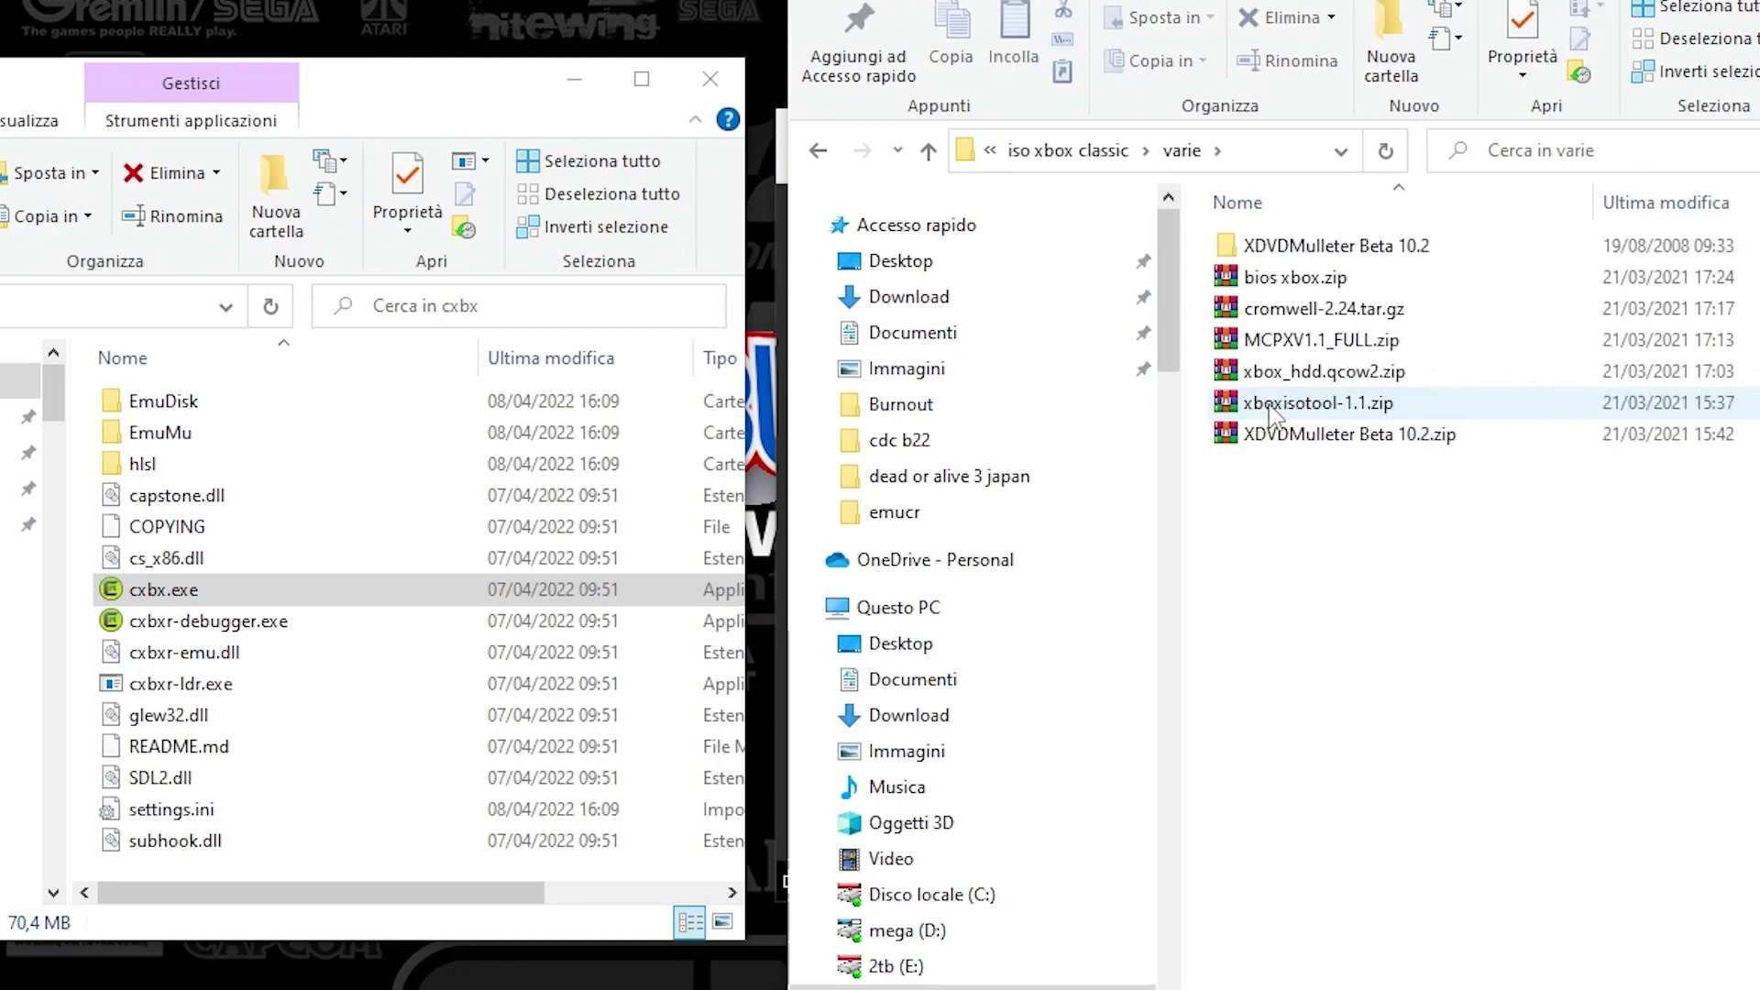
{"action": "double_click", "coordinate": [1360, 247]}
{"action": "double_click", "coordinate": [1357, 246]}
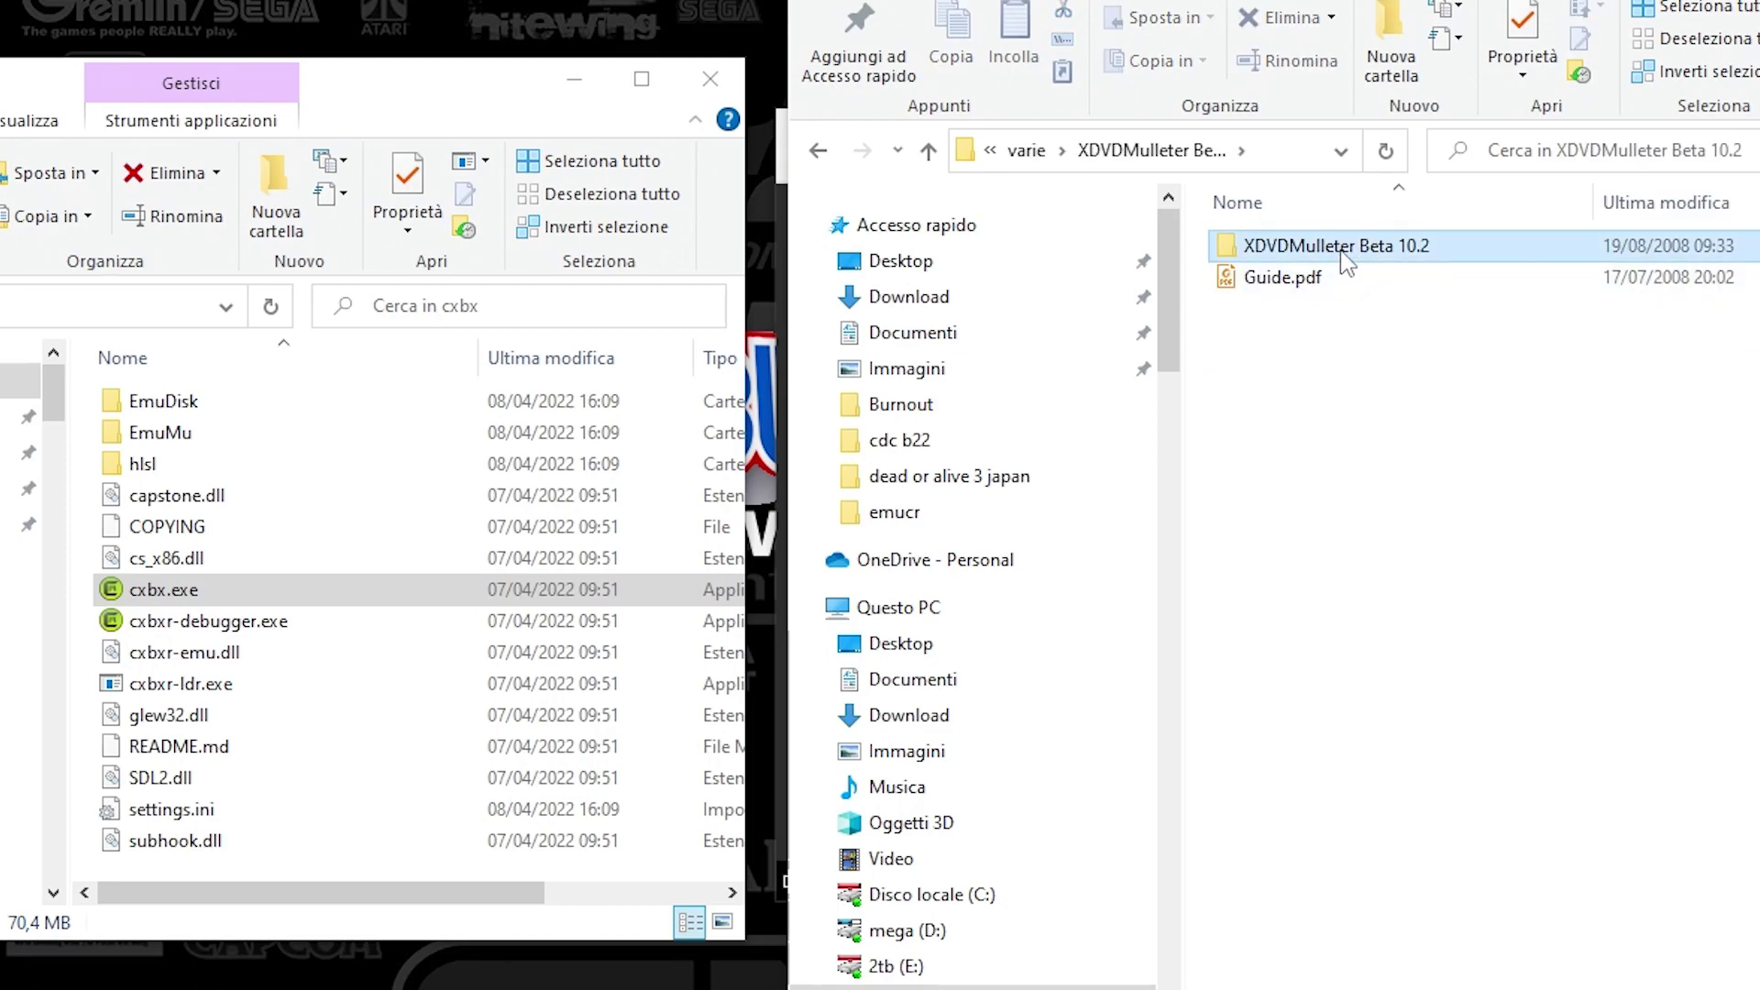
{"action": "double_click", "coordinate": [1315, 591]}
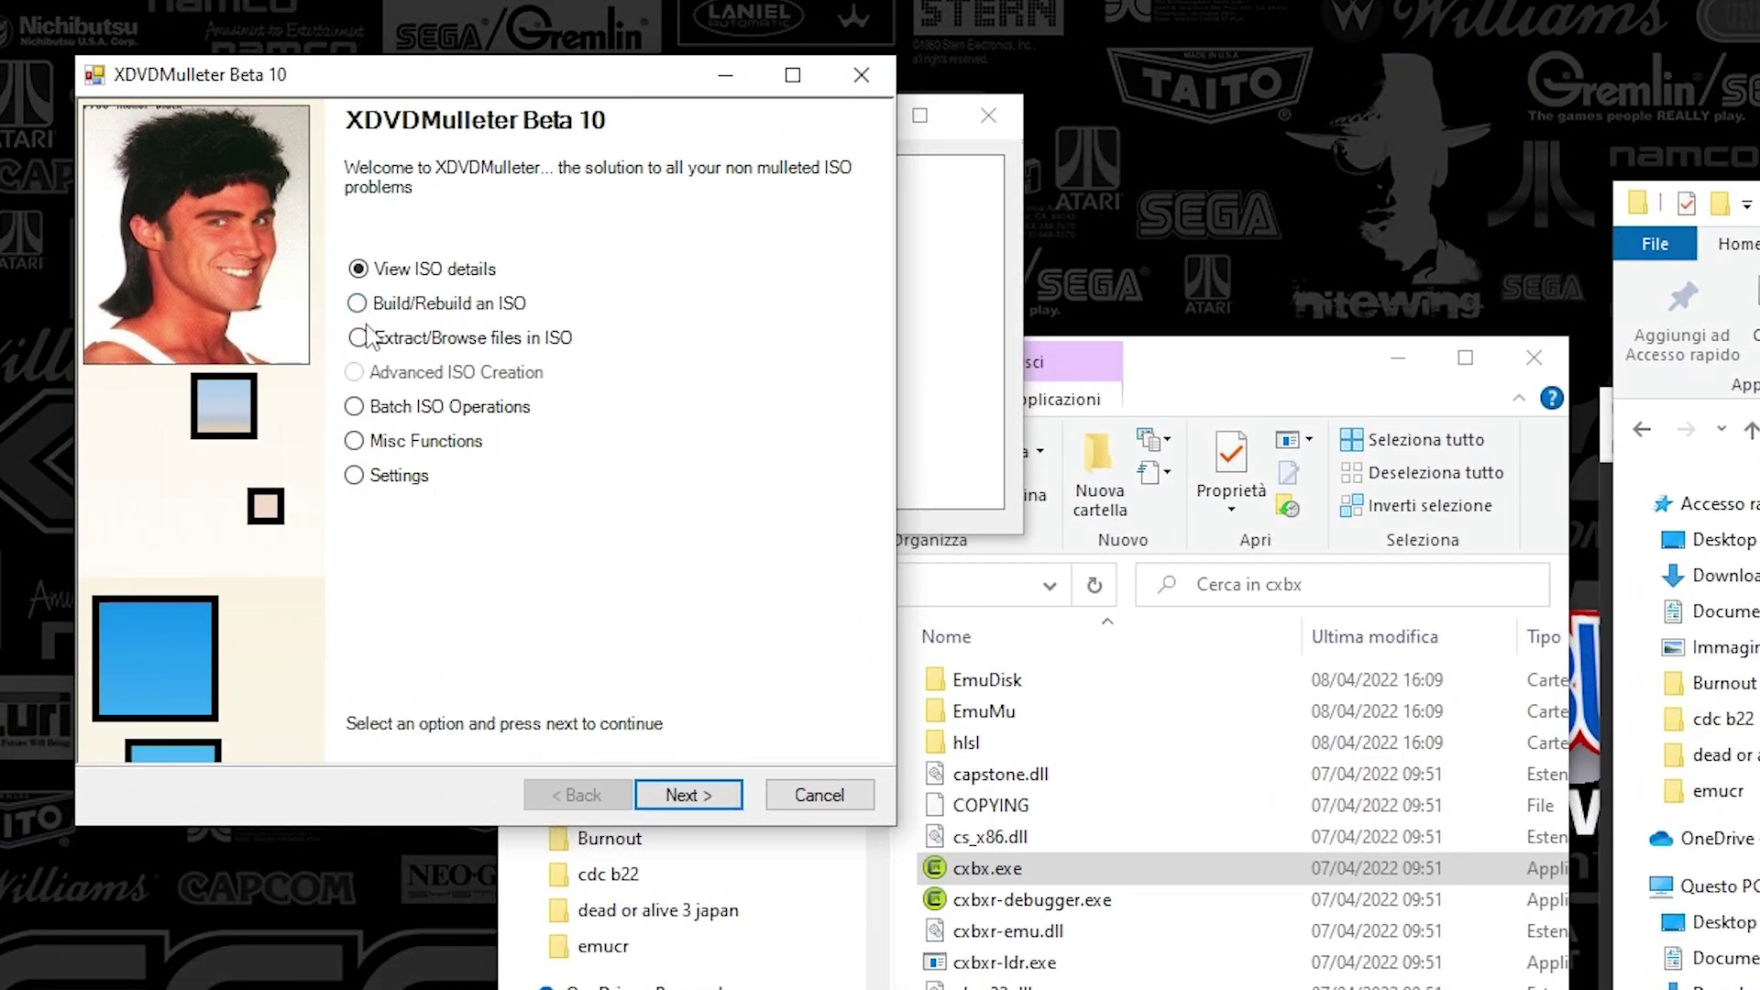
Choose Extract/Browse files in ISO, load the Capcom vs. SNK 2 EO ISO from file and continue to its file list
{"action": "left_click", "coordinate": [367, 337]}
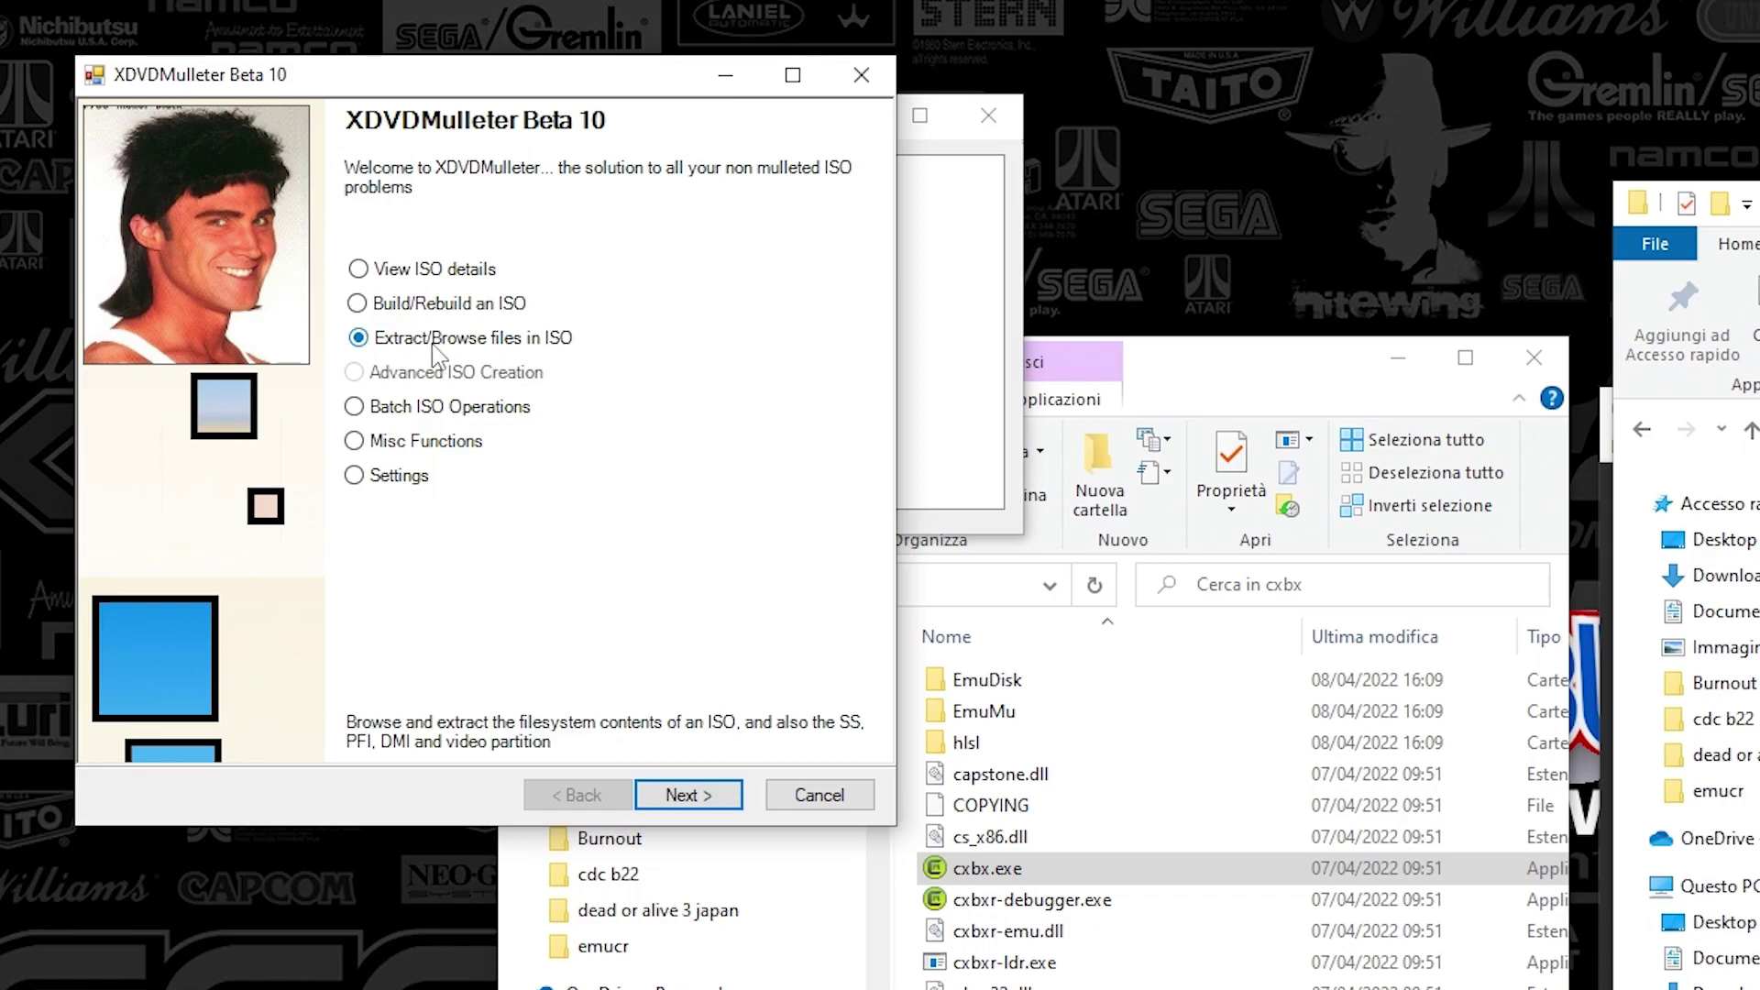
{"action": "left_click", "coordinate": [697, 789]}
{"action": "left_click", "coordinate": [543, 334]}
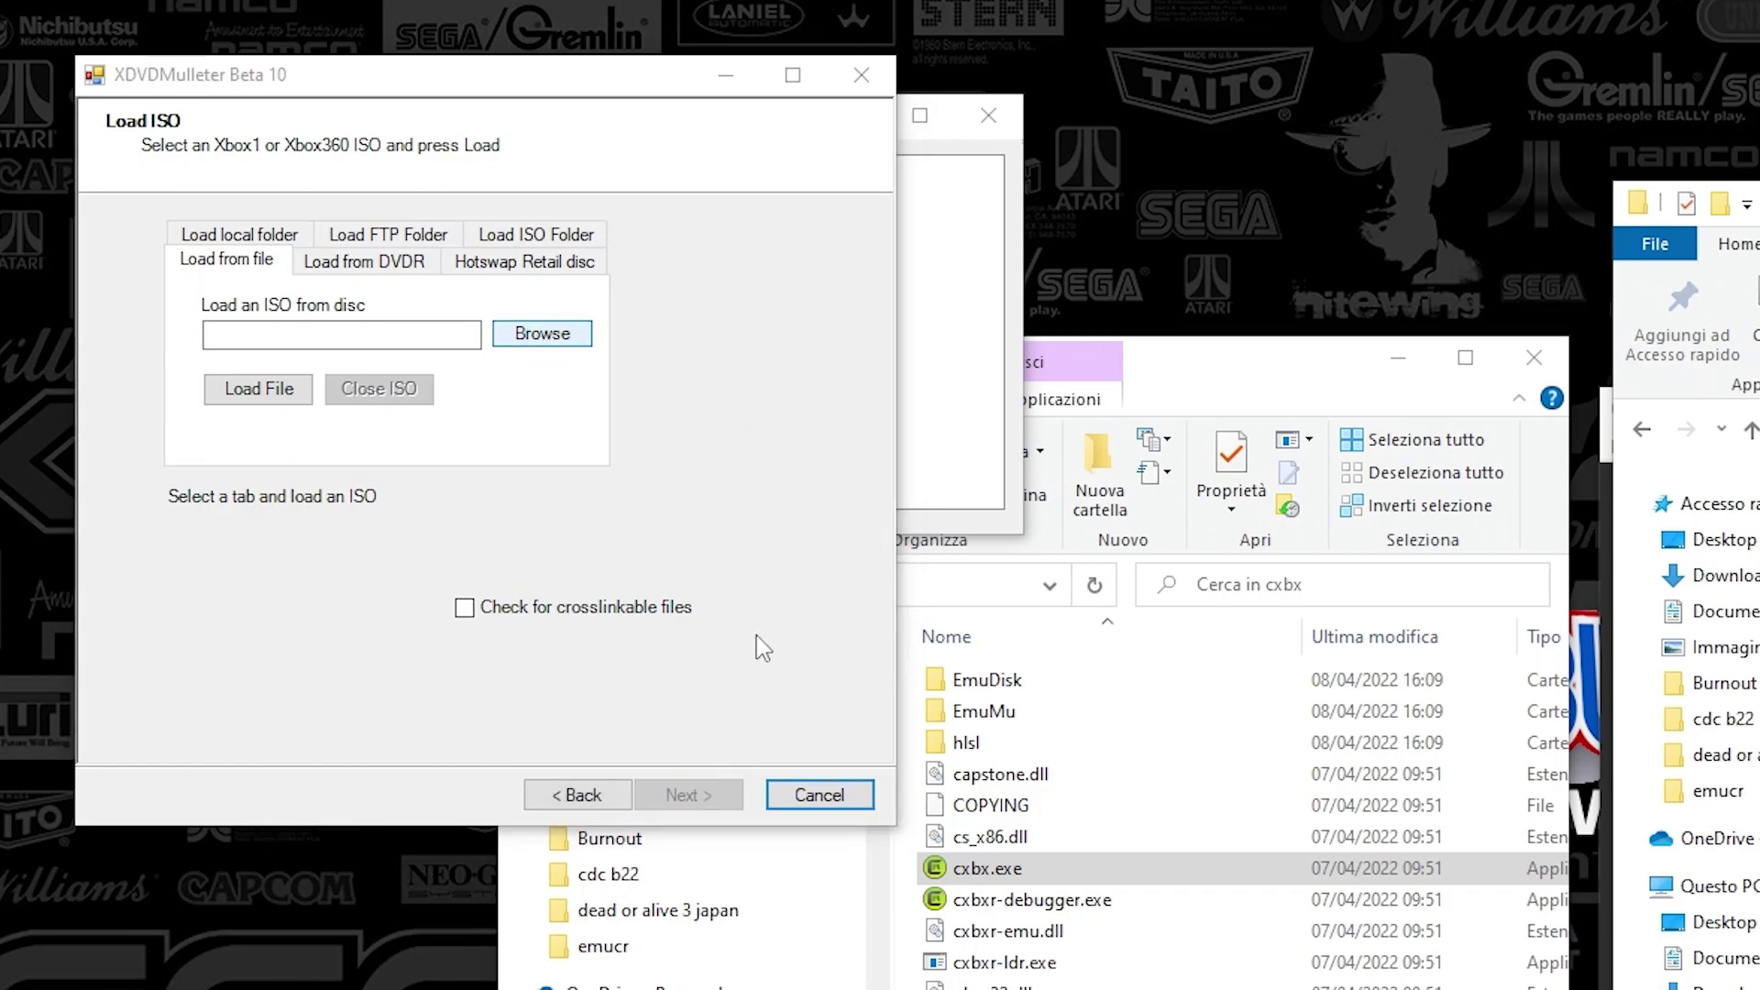
{"action": "double_click", "coordinate": [533, 505]}
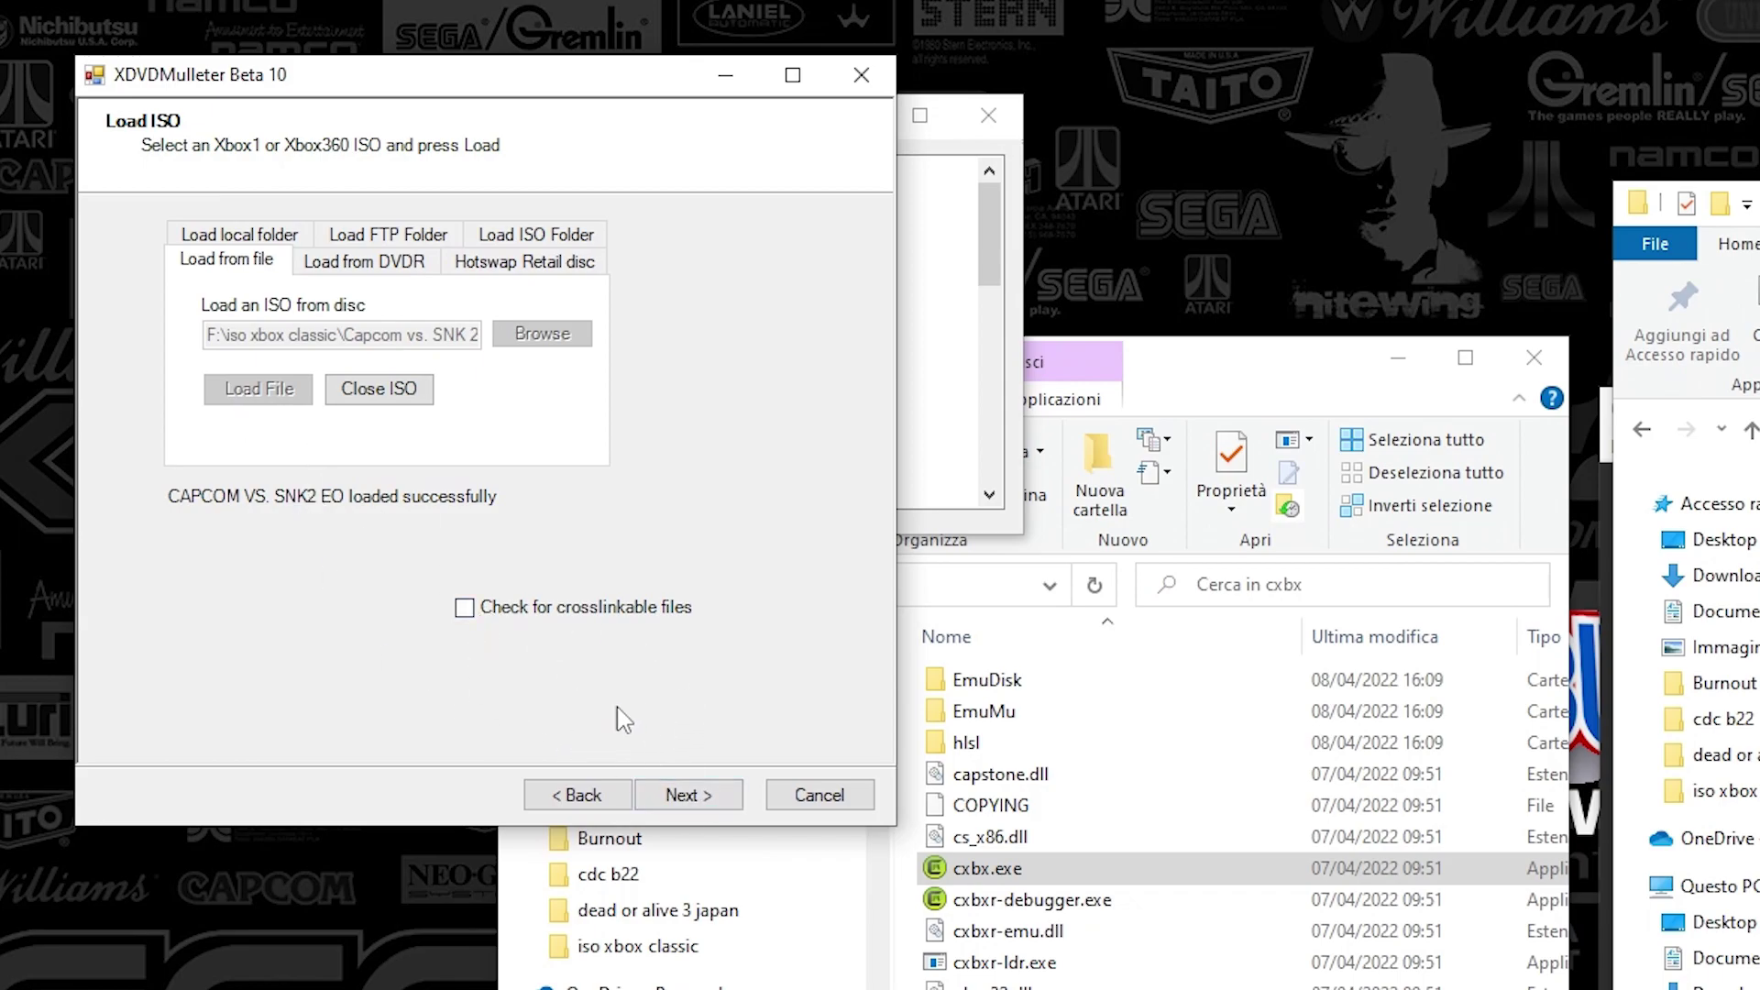
{"action": "left_click", "coordinate": [687, 794]}
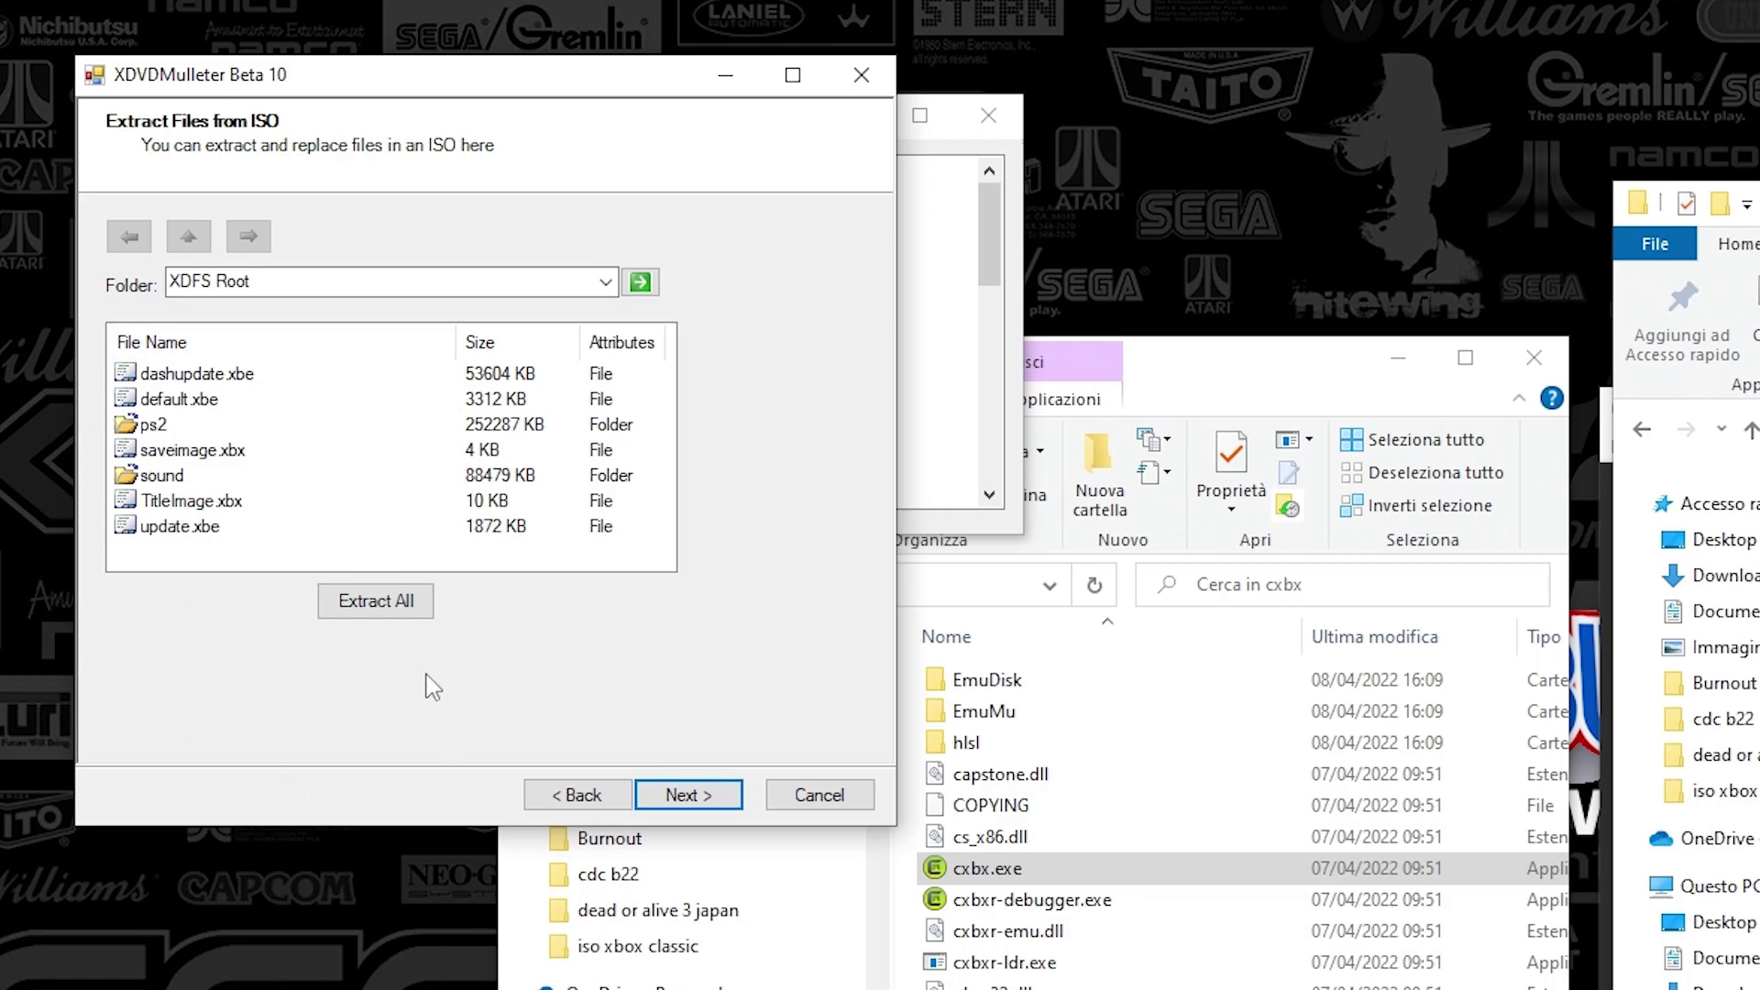
Extract all files of the ISO into the Capcom vs. SNK 2 EO folder under iso xbox classic on hyperspin2 (F:)
{"action": "left_click", "coordinate": [376, 605]}
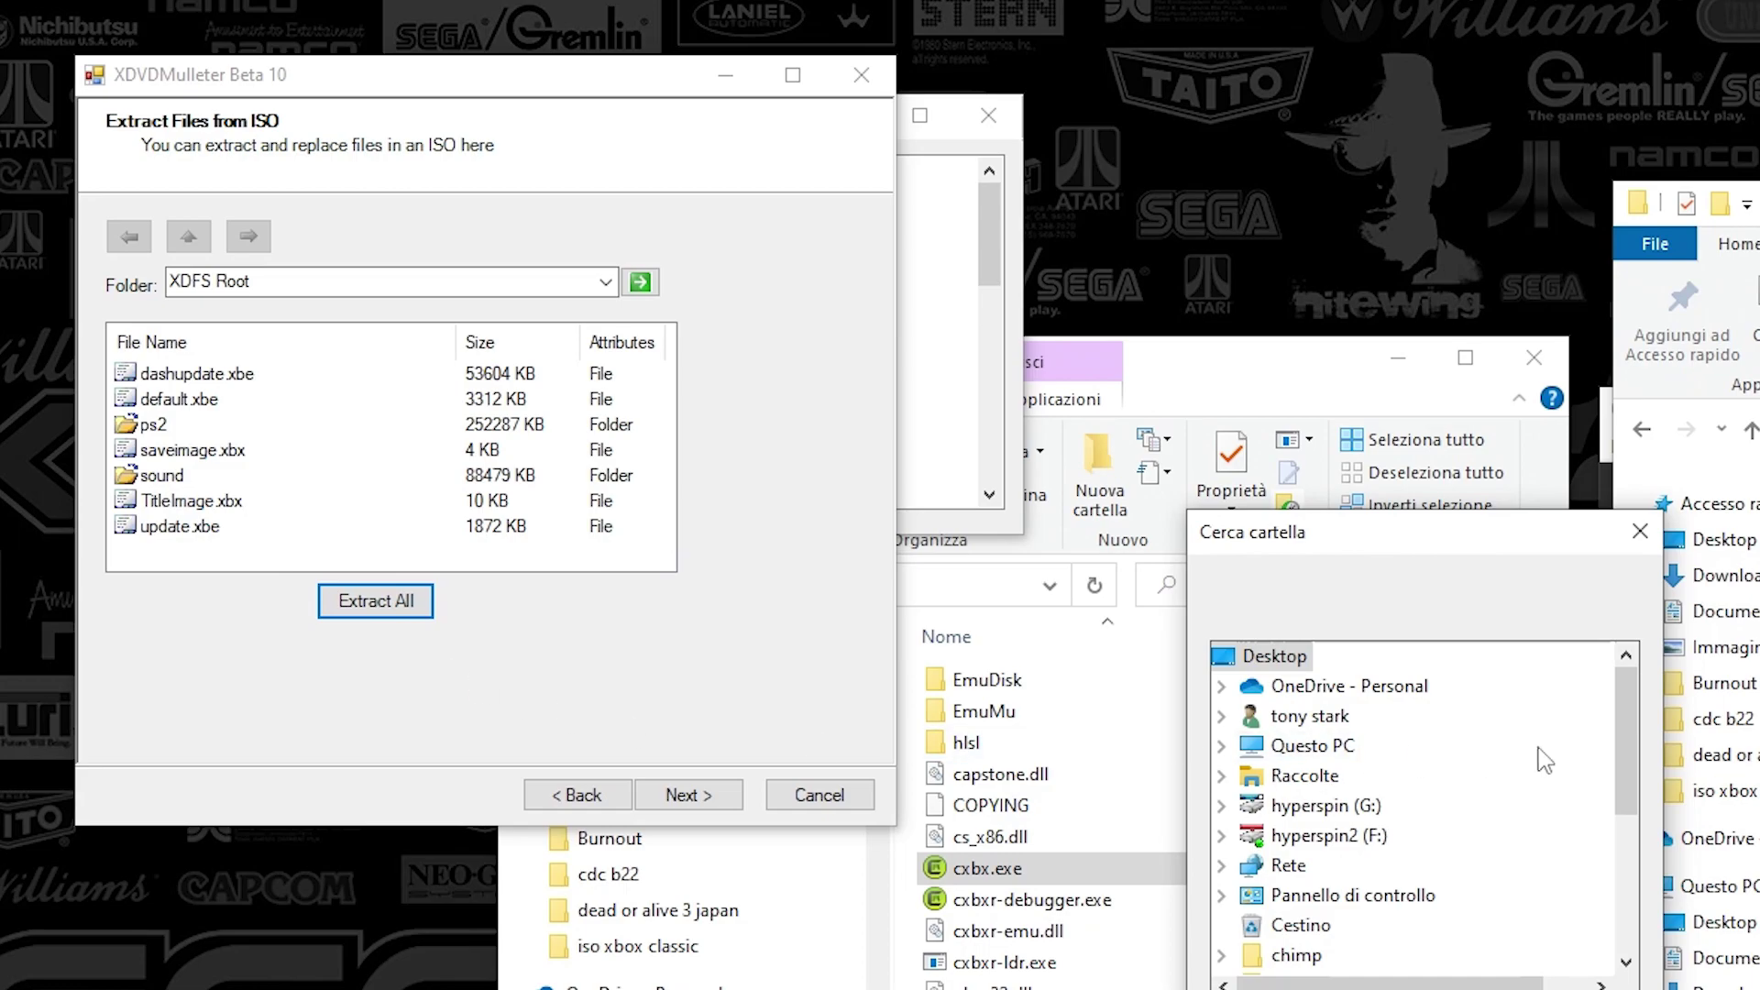
{"action": "left_click_drag", "start_coordinate": [1625, 752], "coordinate": [1594, 783]}
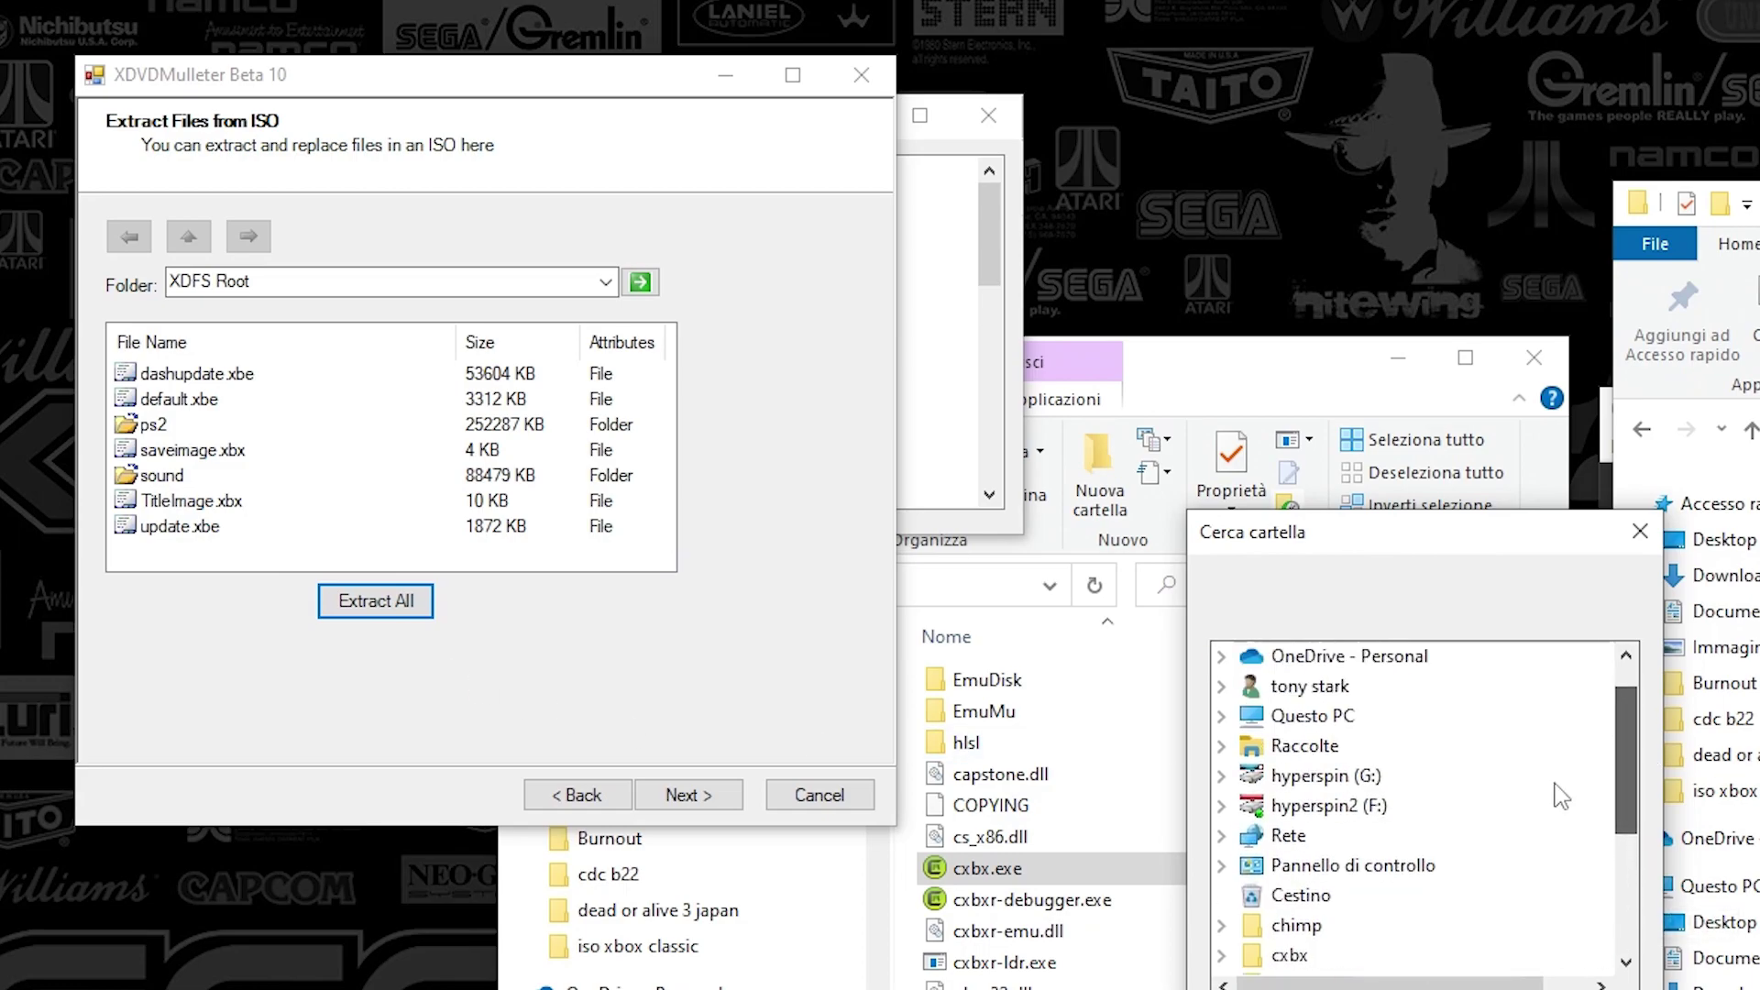
{"action": "left_click", "coordinate": [1221, 806]}
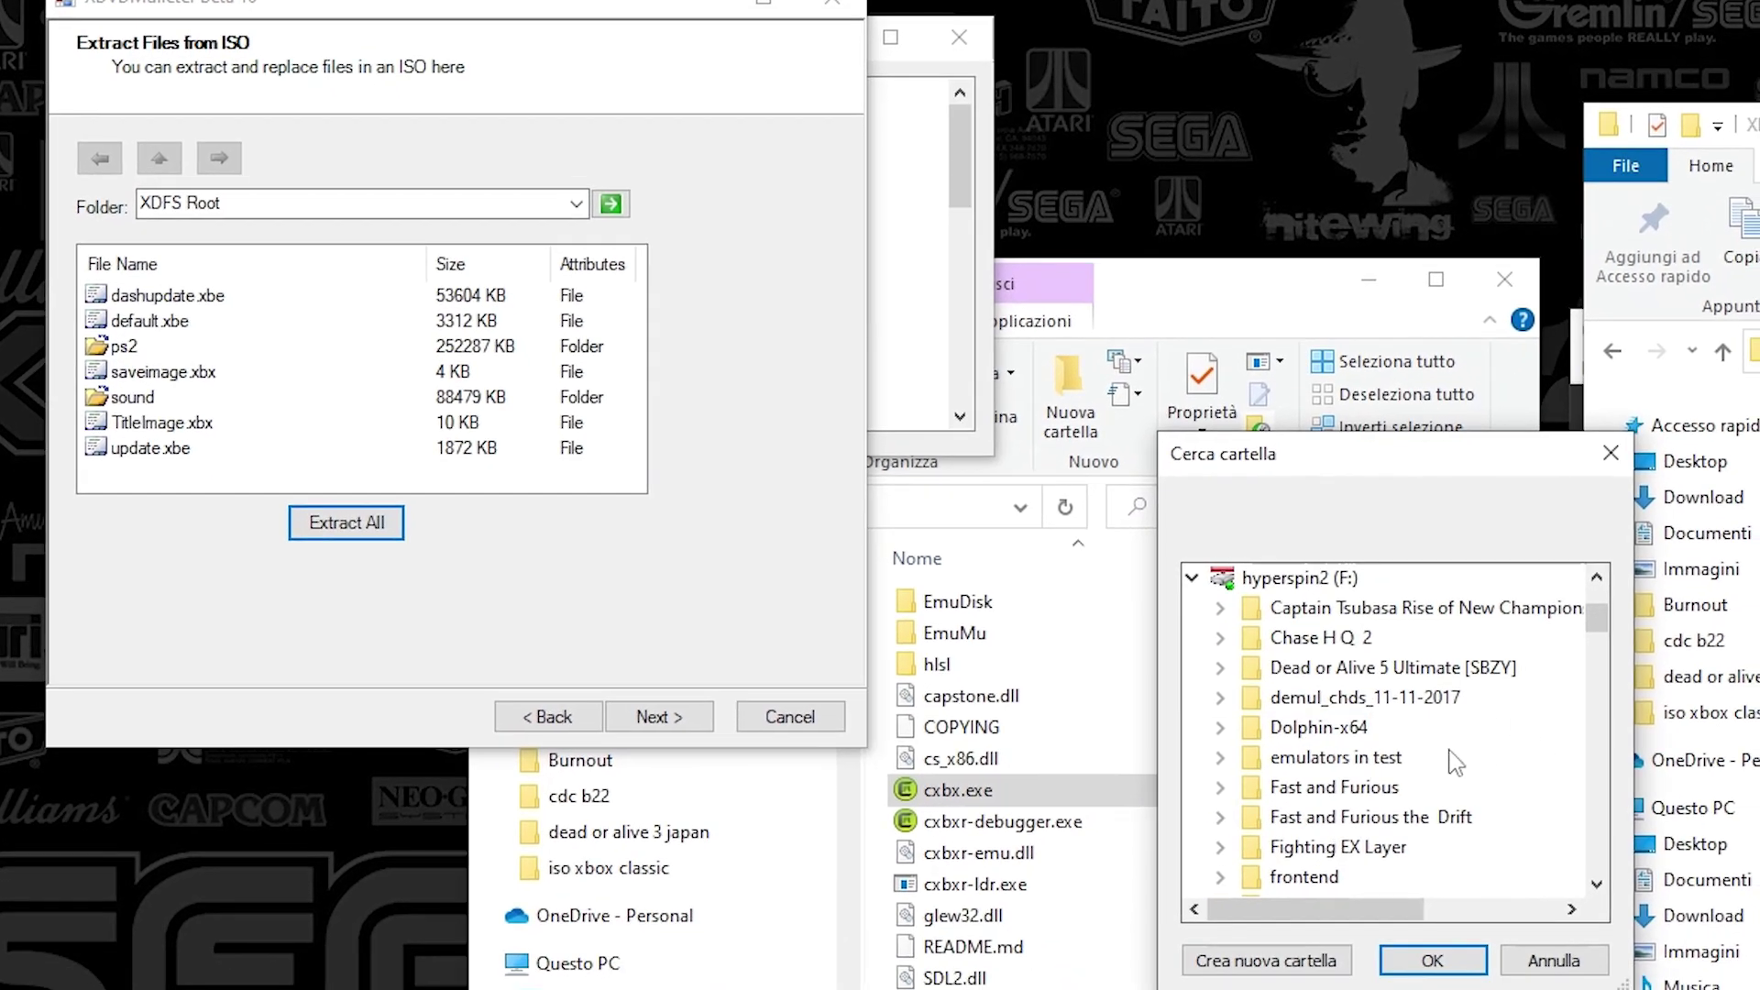
{"action": "scroll", "coordinate": [1458, 765], "scroll_direction": "down", "scroll_amount": 5}
{"action": "scroll", "coordinate": [1504, 747], "scroll_direction": "down", "scroll_amount": 1}
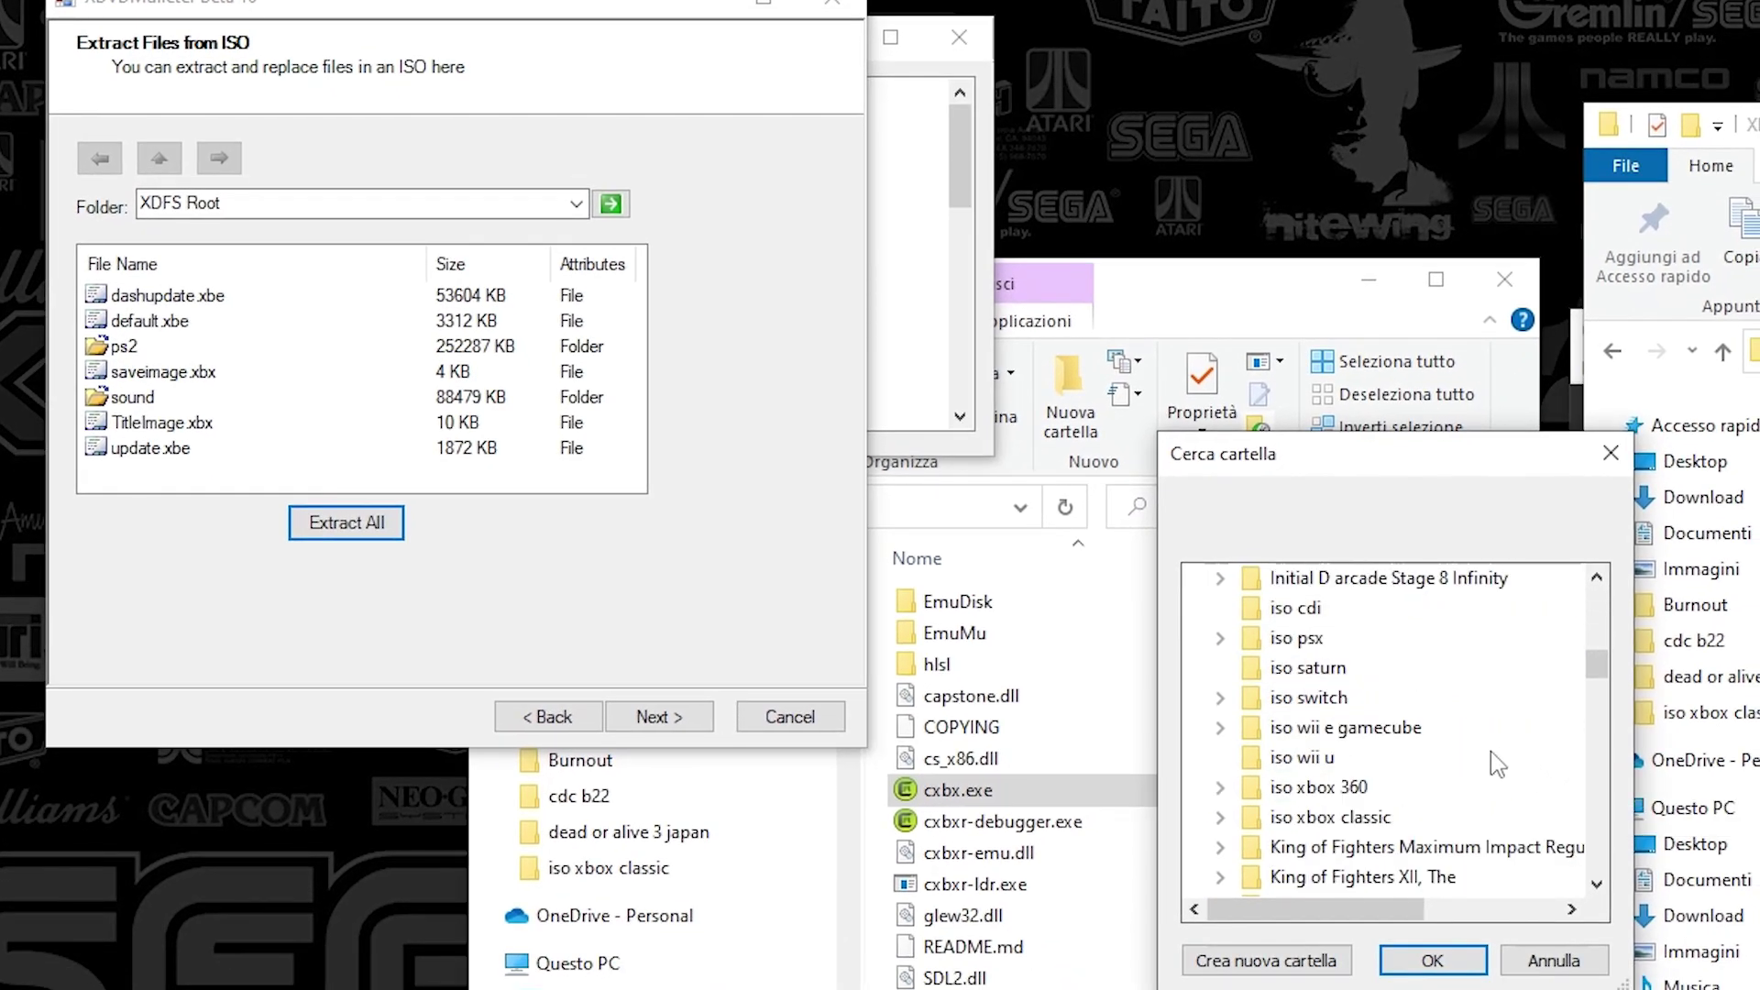
{"action": "left_click", "coordinate": [1339, 820]}
{"action": "scroll", "coordinate": [1514, 785], "scroll_direction": "down", "scroll_amount": 1}
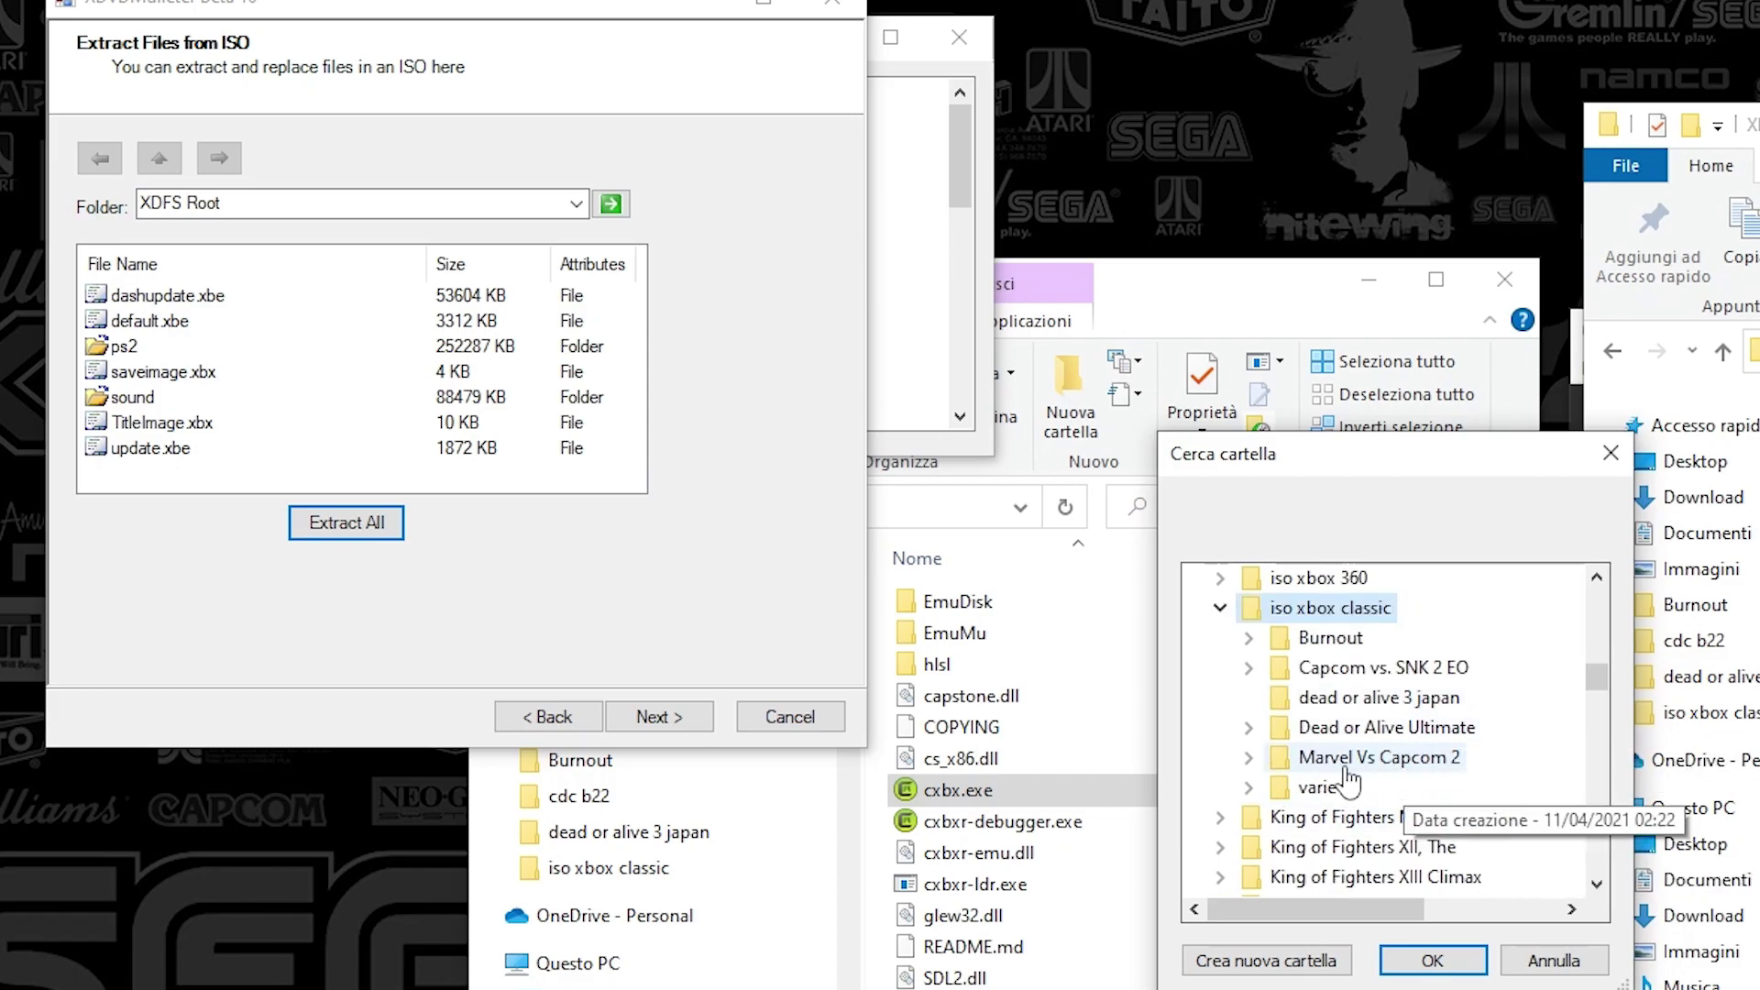
{"action": "left_click", "coordinate": [1379, 674]}
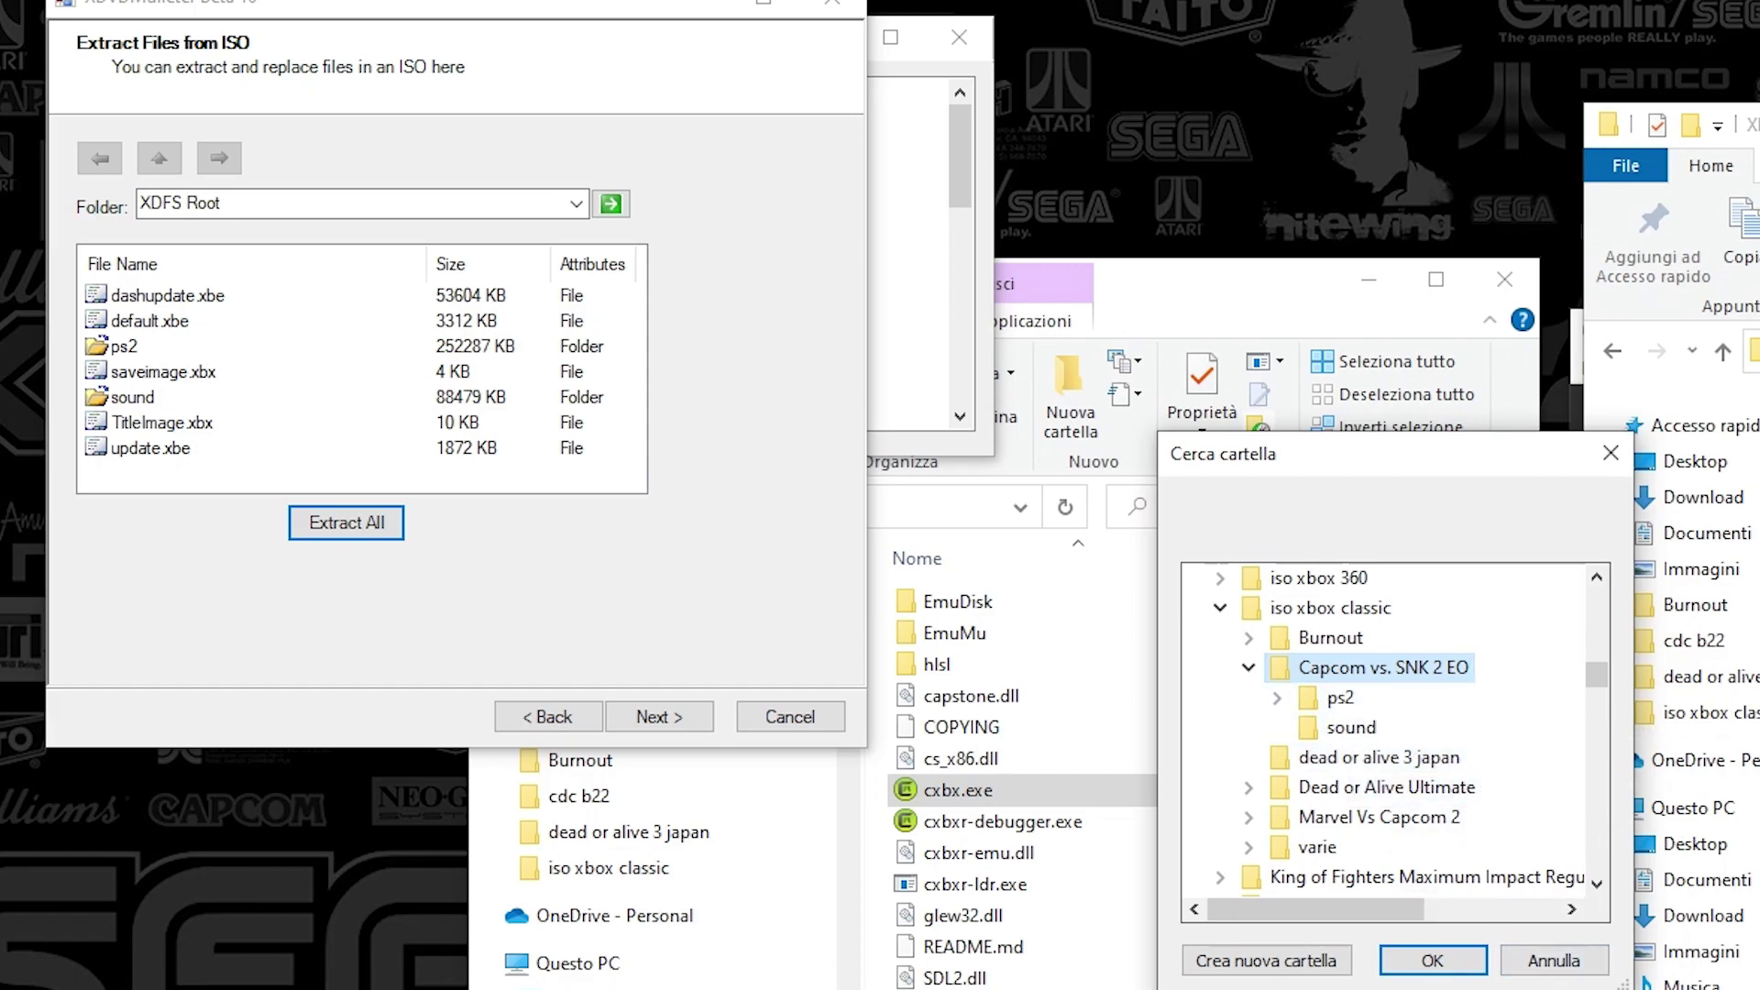
{"action": "left_click", "coordinate": [1437, 962]}
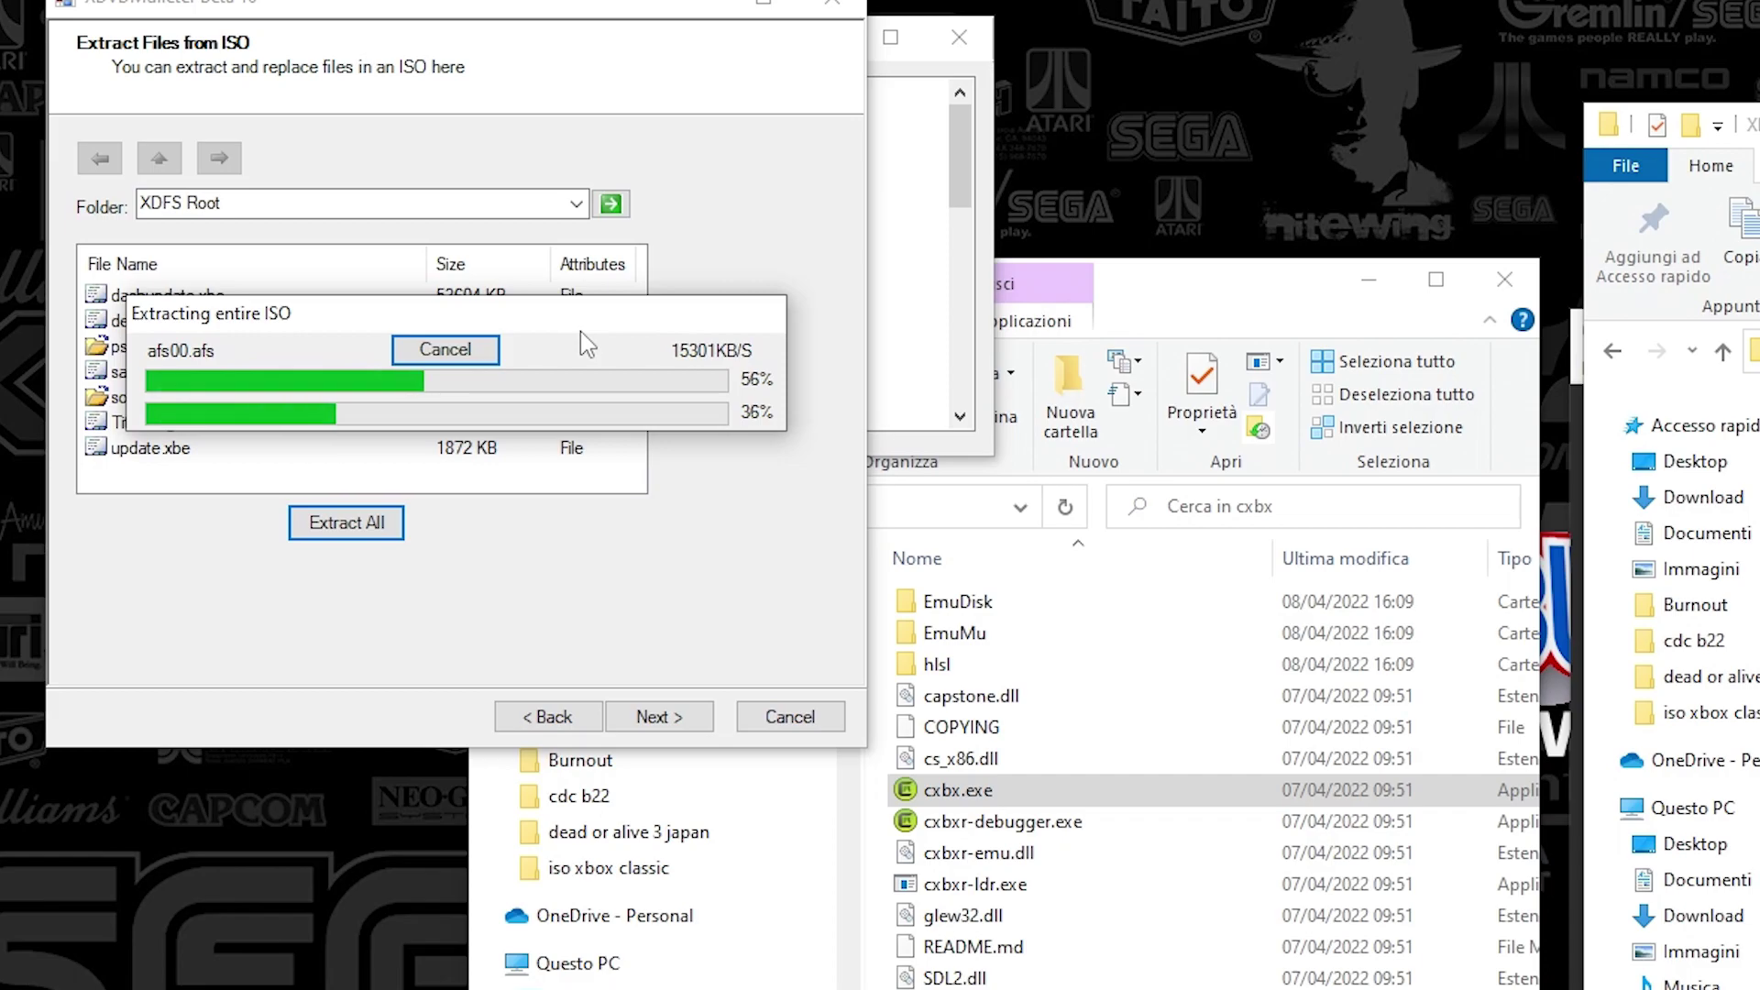
Finish and close XDVDMulleter, and return the game folder window to iso xbox classic
{"action": "left_click", "coordinate": [1616, 365]}
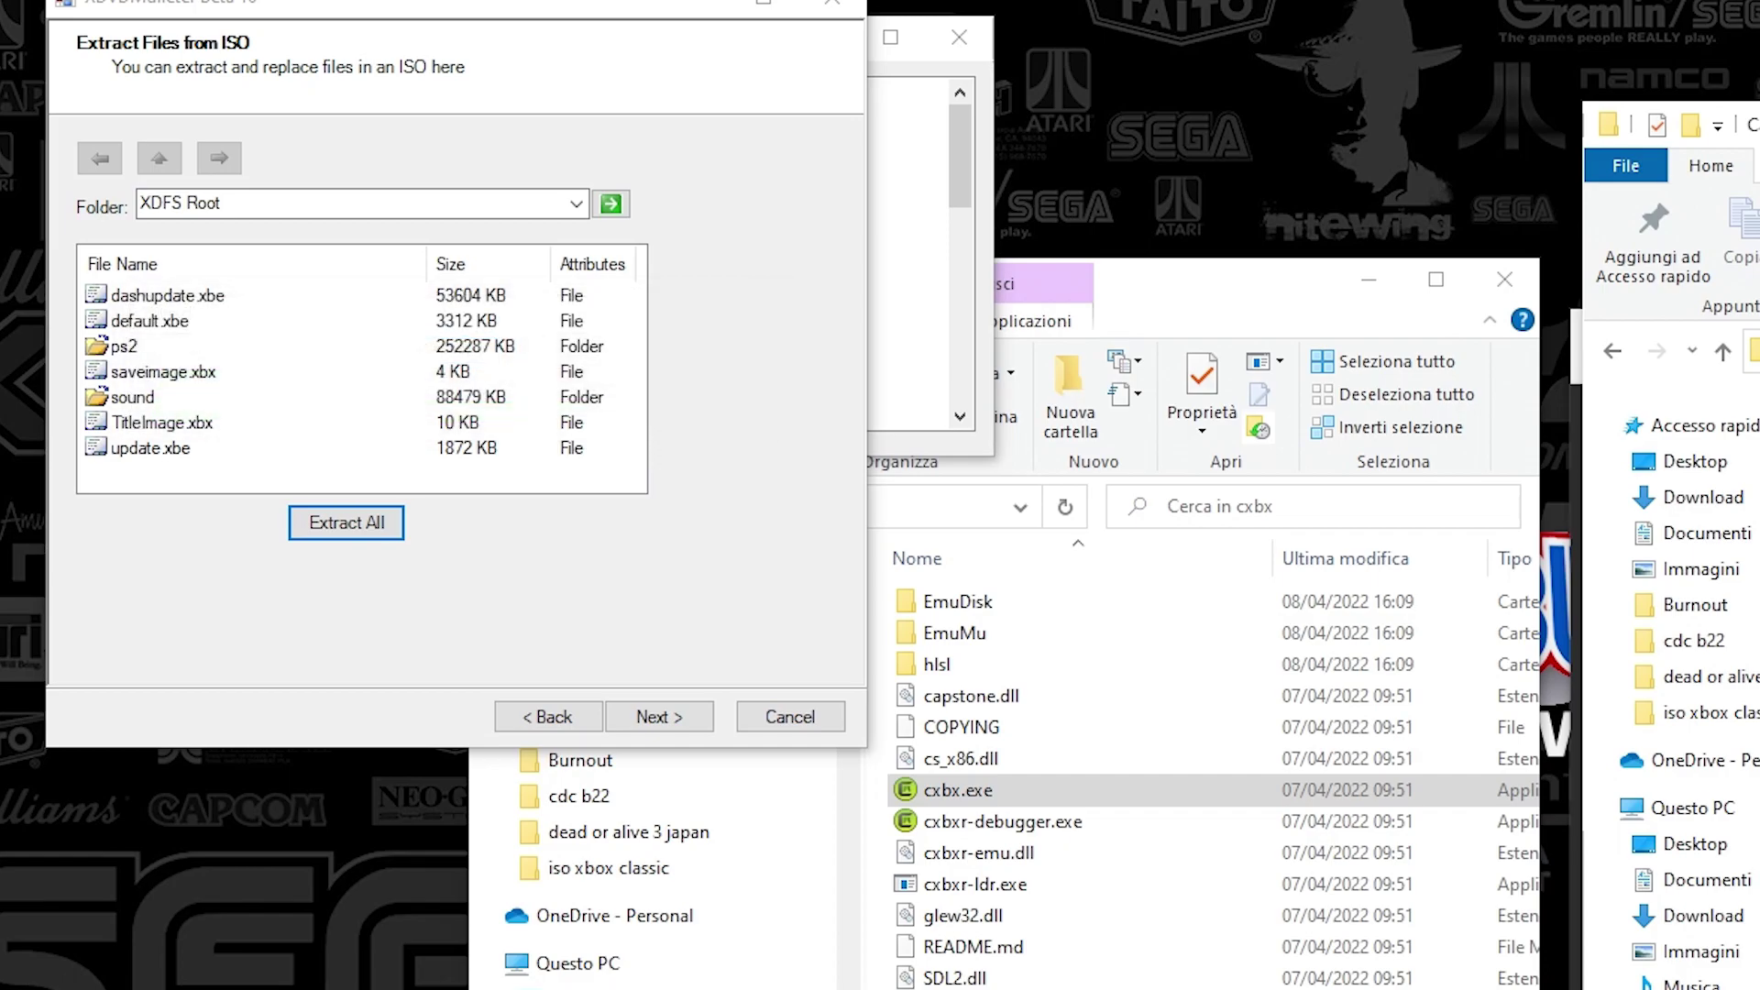
{"action": "left_click", "coordinate": [650, 725]}
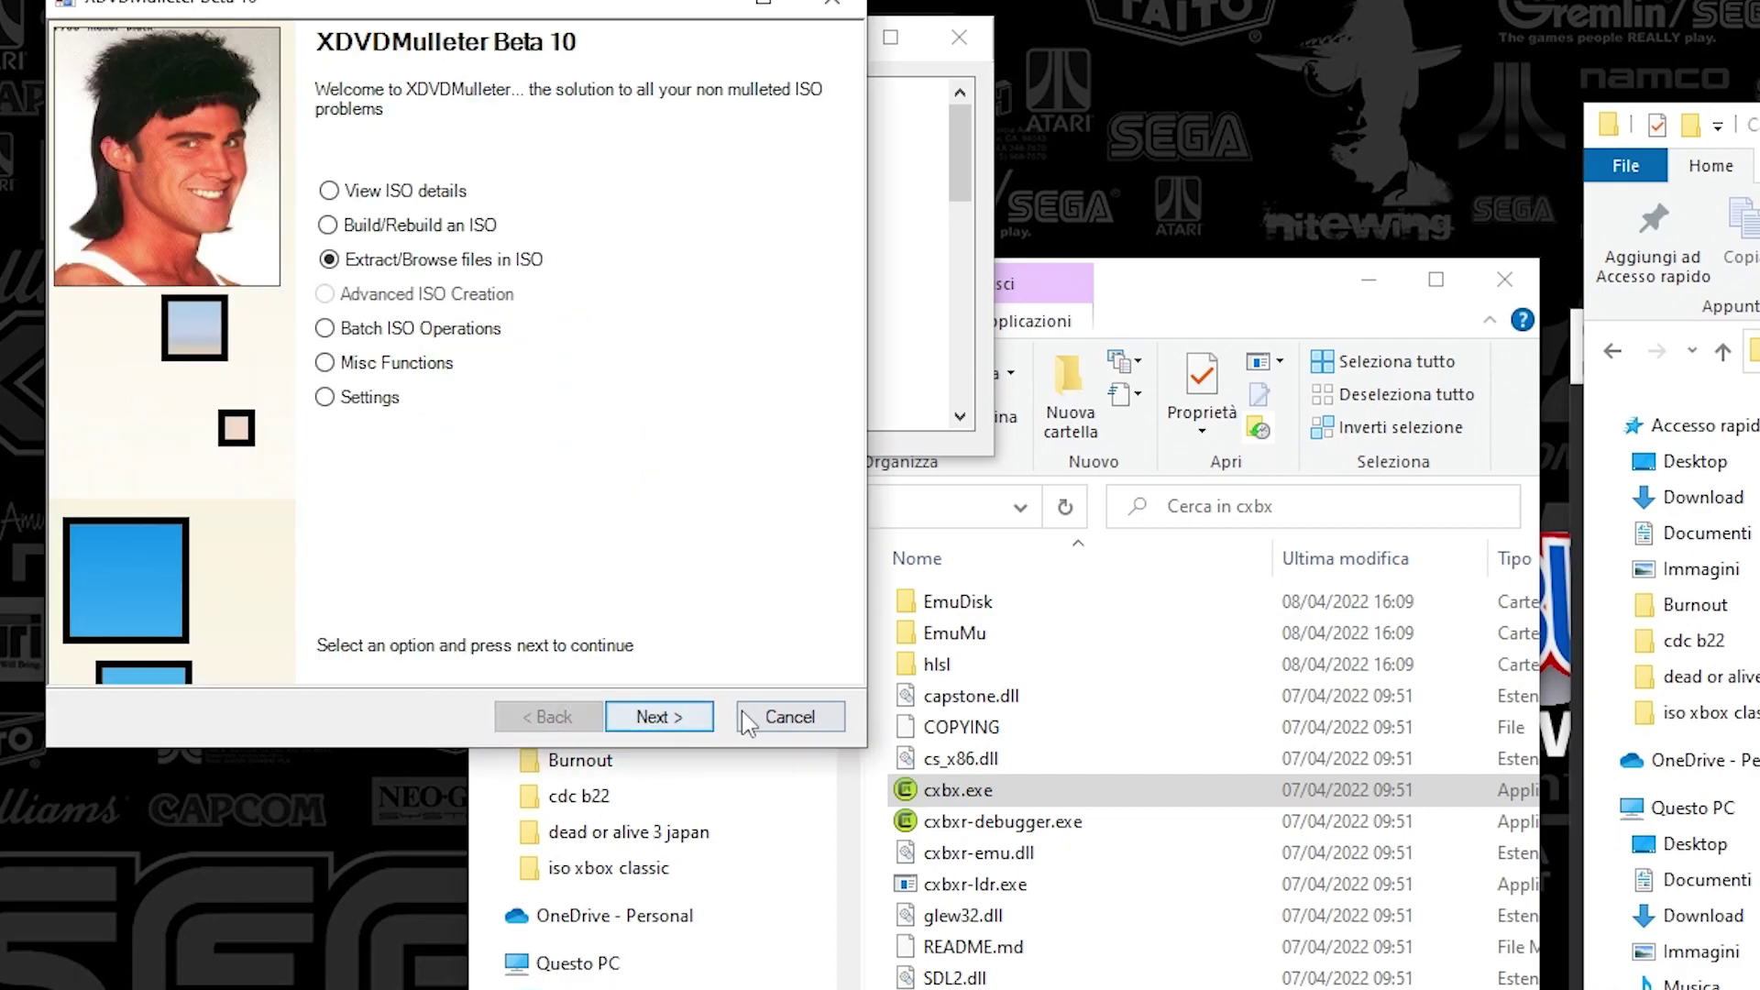
{"action": "left_click", "coordinate": [786, 719]}
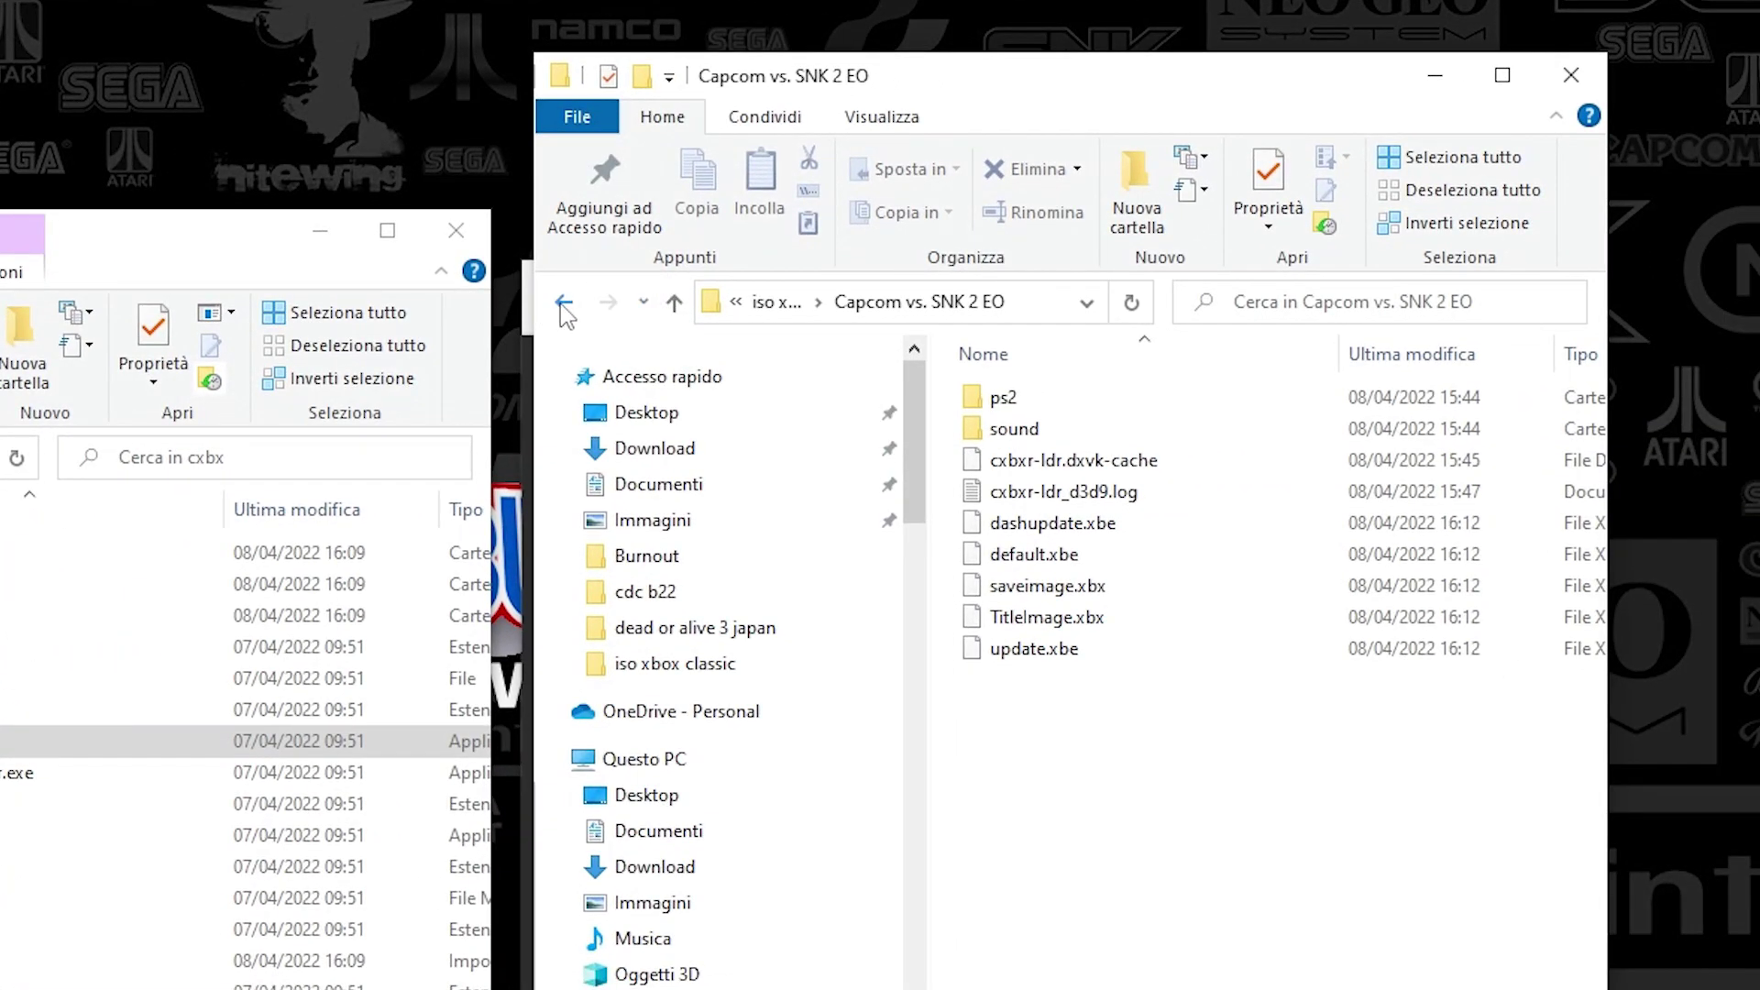
{"action": "left_click", "coordinate": [563, 304]}
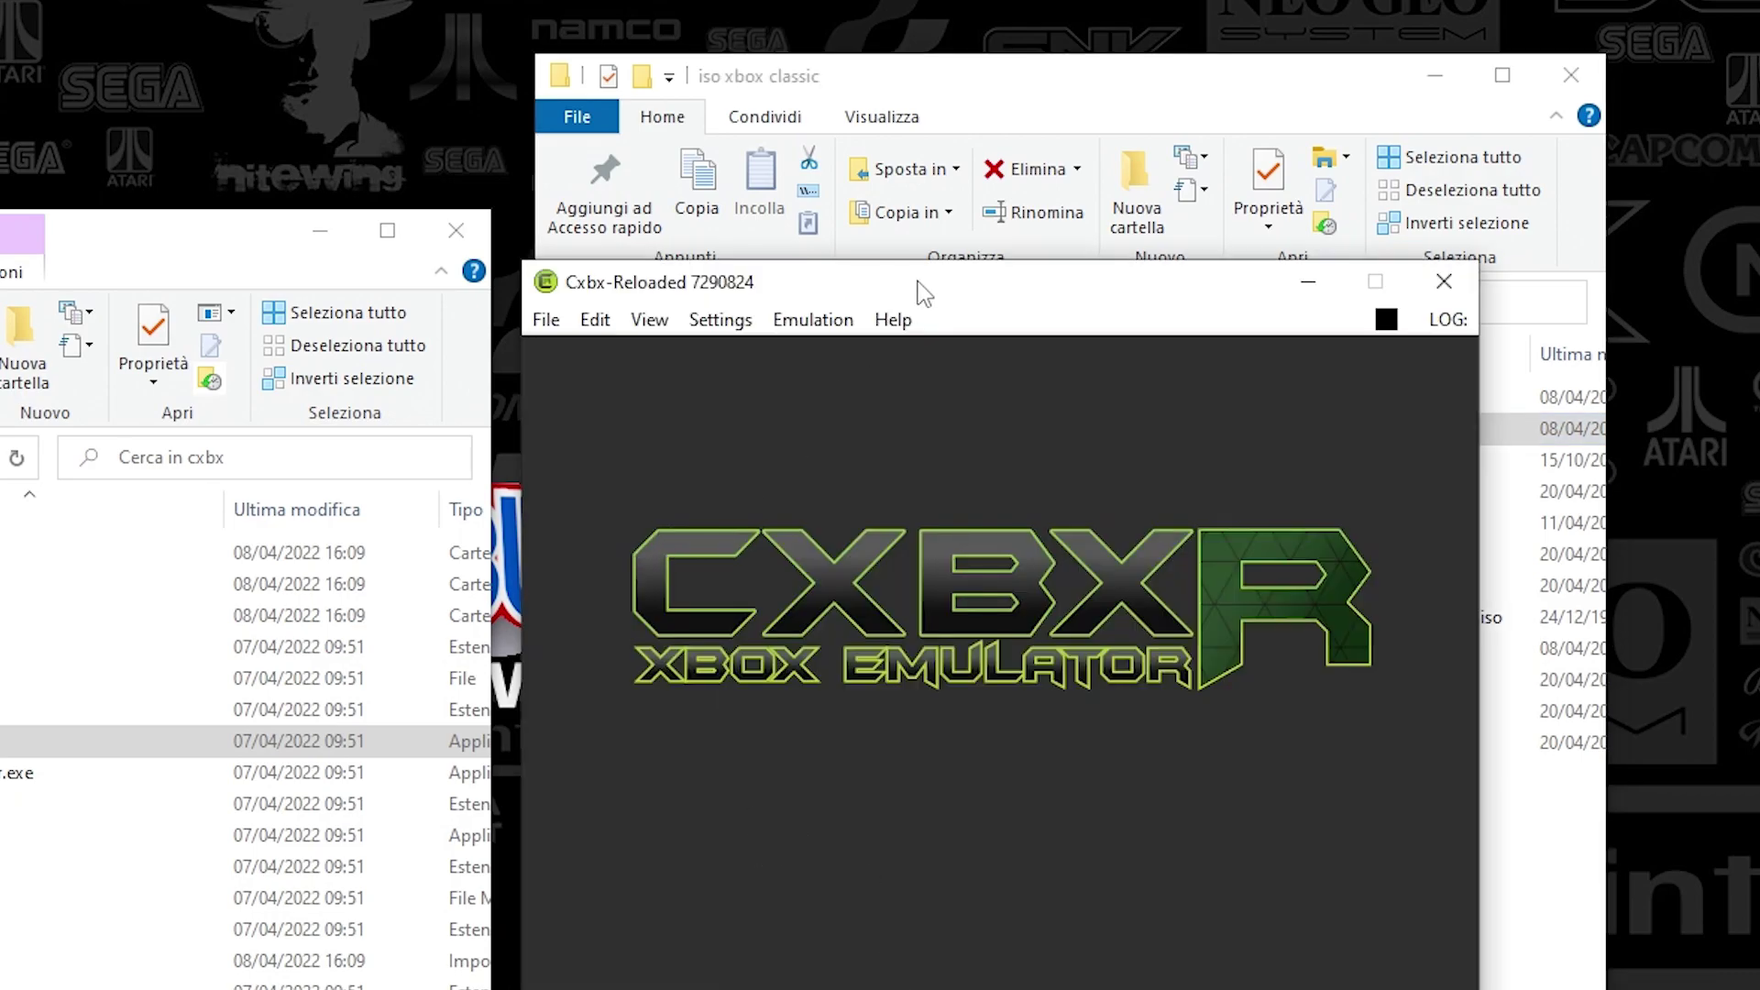
Move the emulator window clear of the folder window and open default.xbe from the Capcom vs. SNK 2 EO folder in it
{"action": "left_click_drag", "start_coordinate": [920, 292], "coordinate": [584, 277]}
{"action": "left_click", "coordinate": [209, 306]}
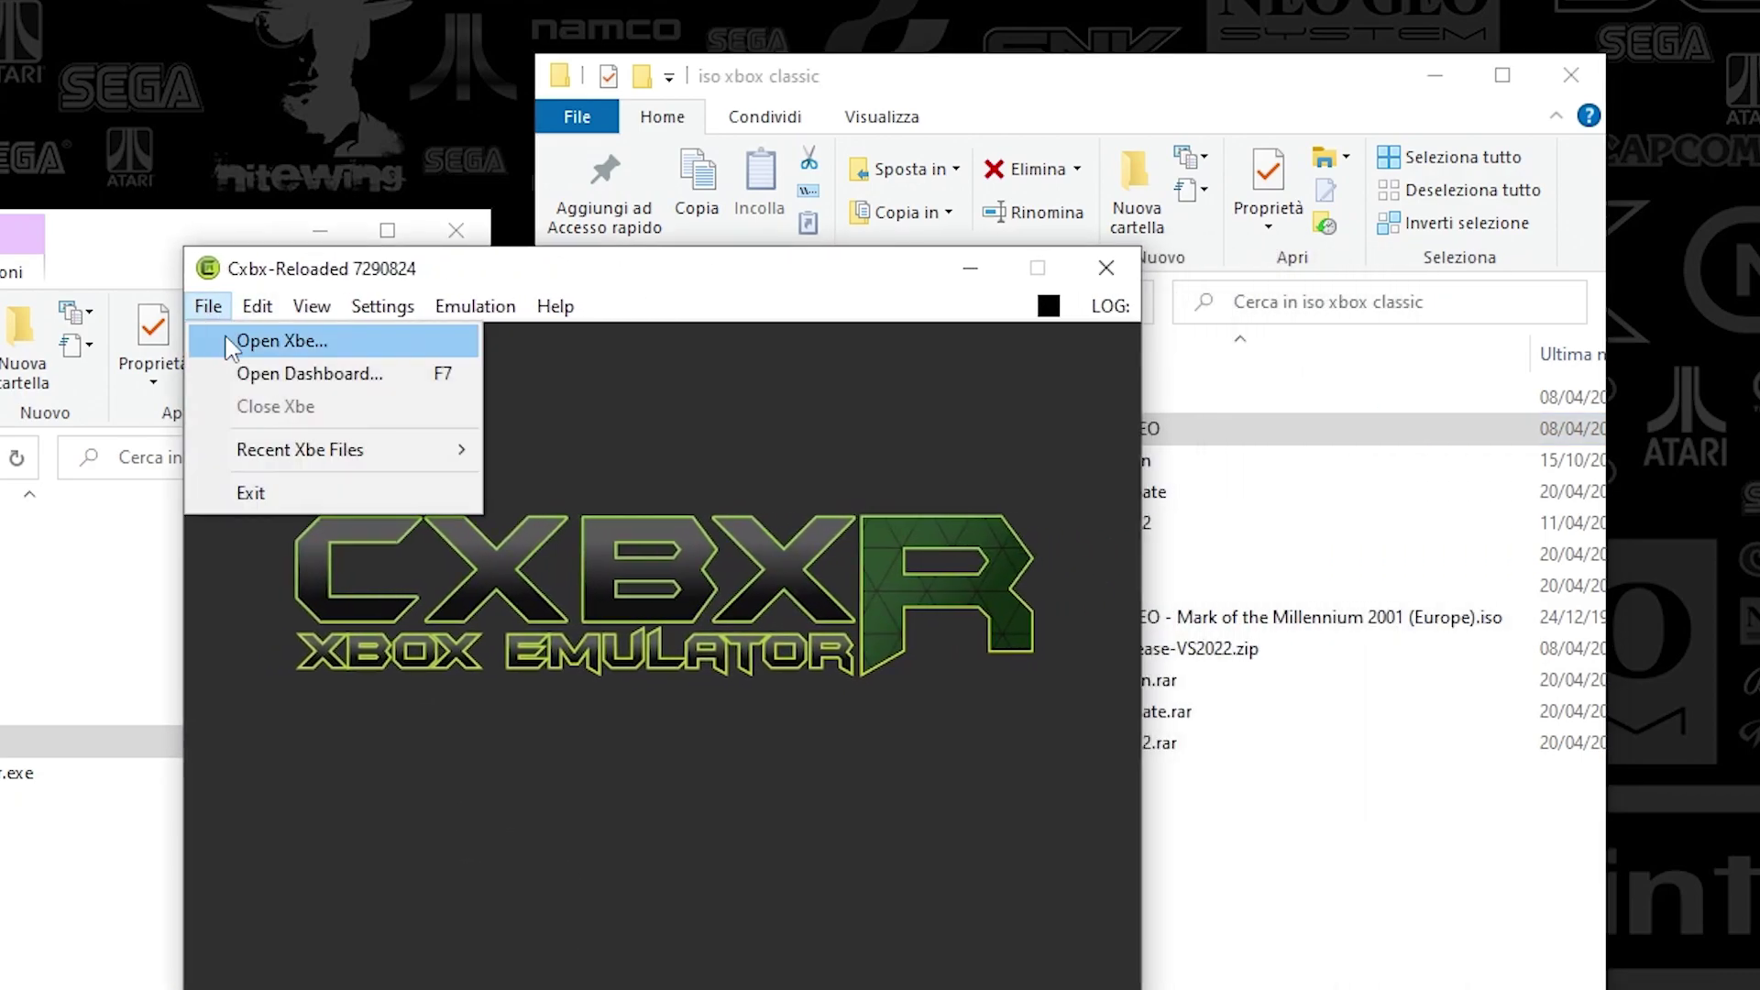
{"action": "left_click", "coordinate": [240, 335]}
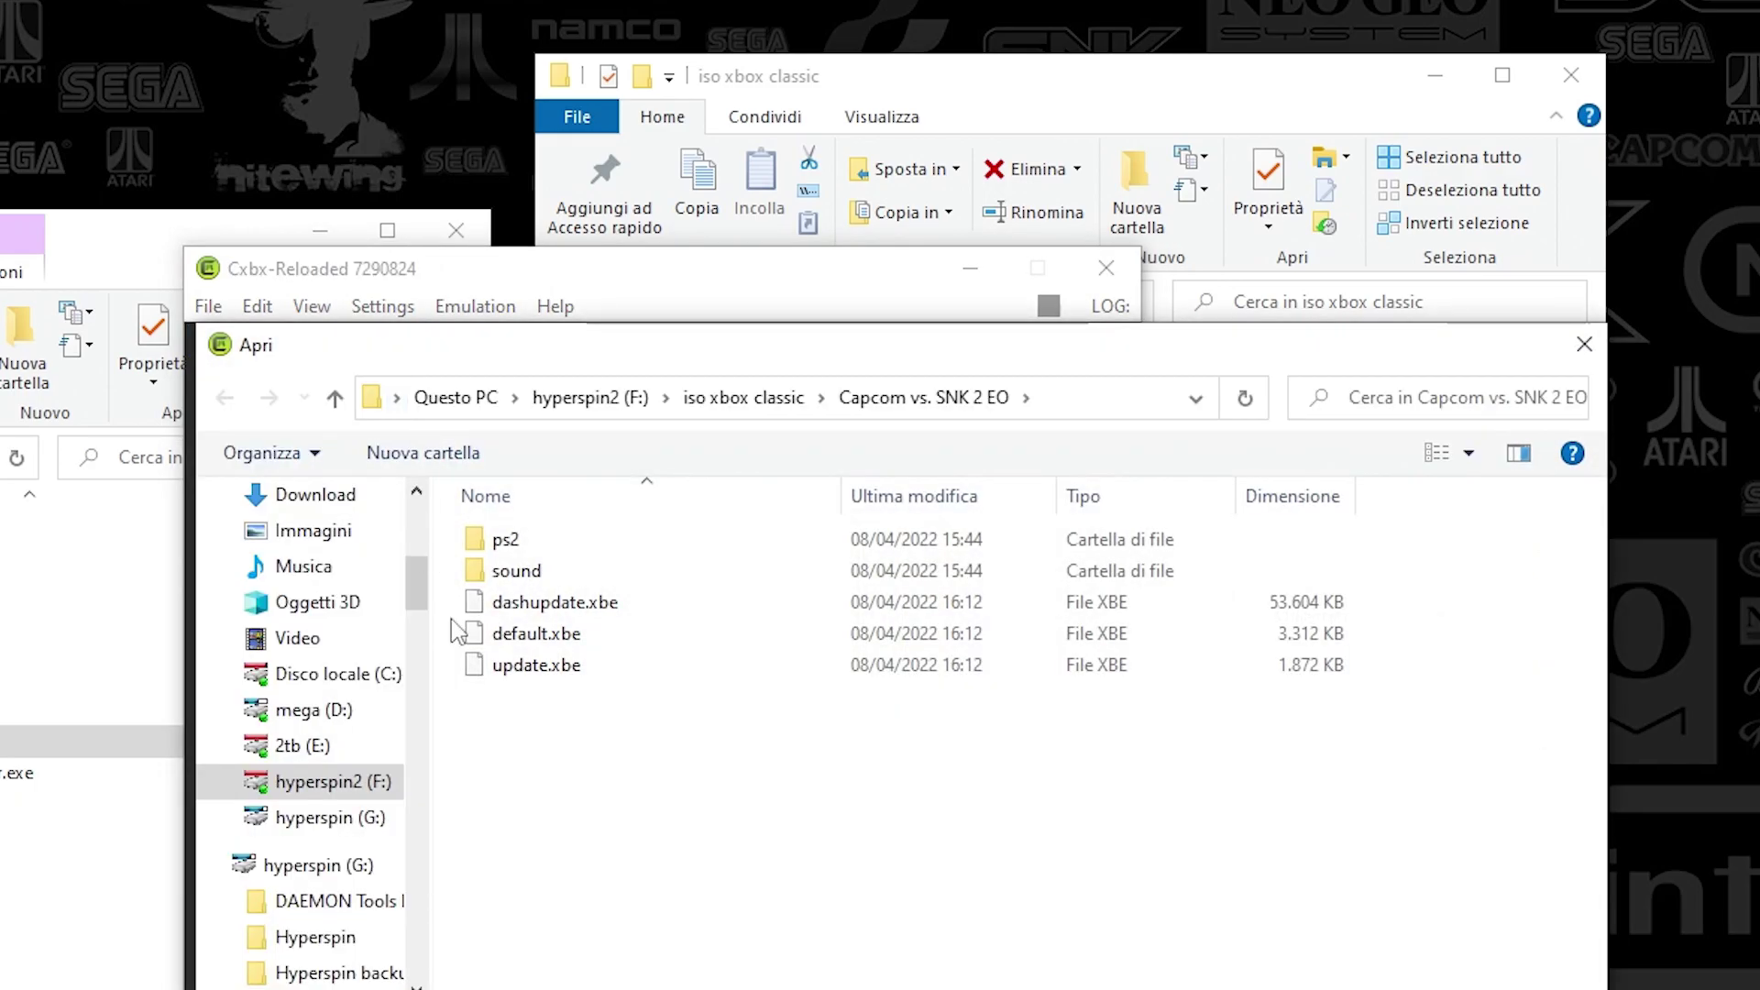
{"action": "left_click", "coordinate": [706, 404]}
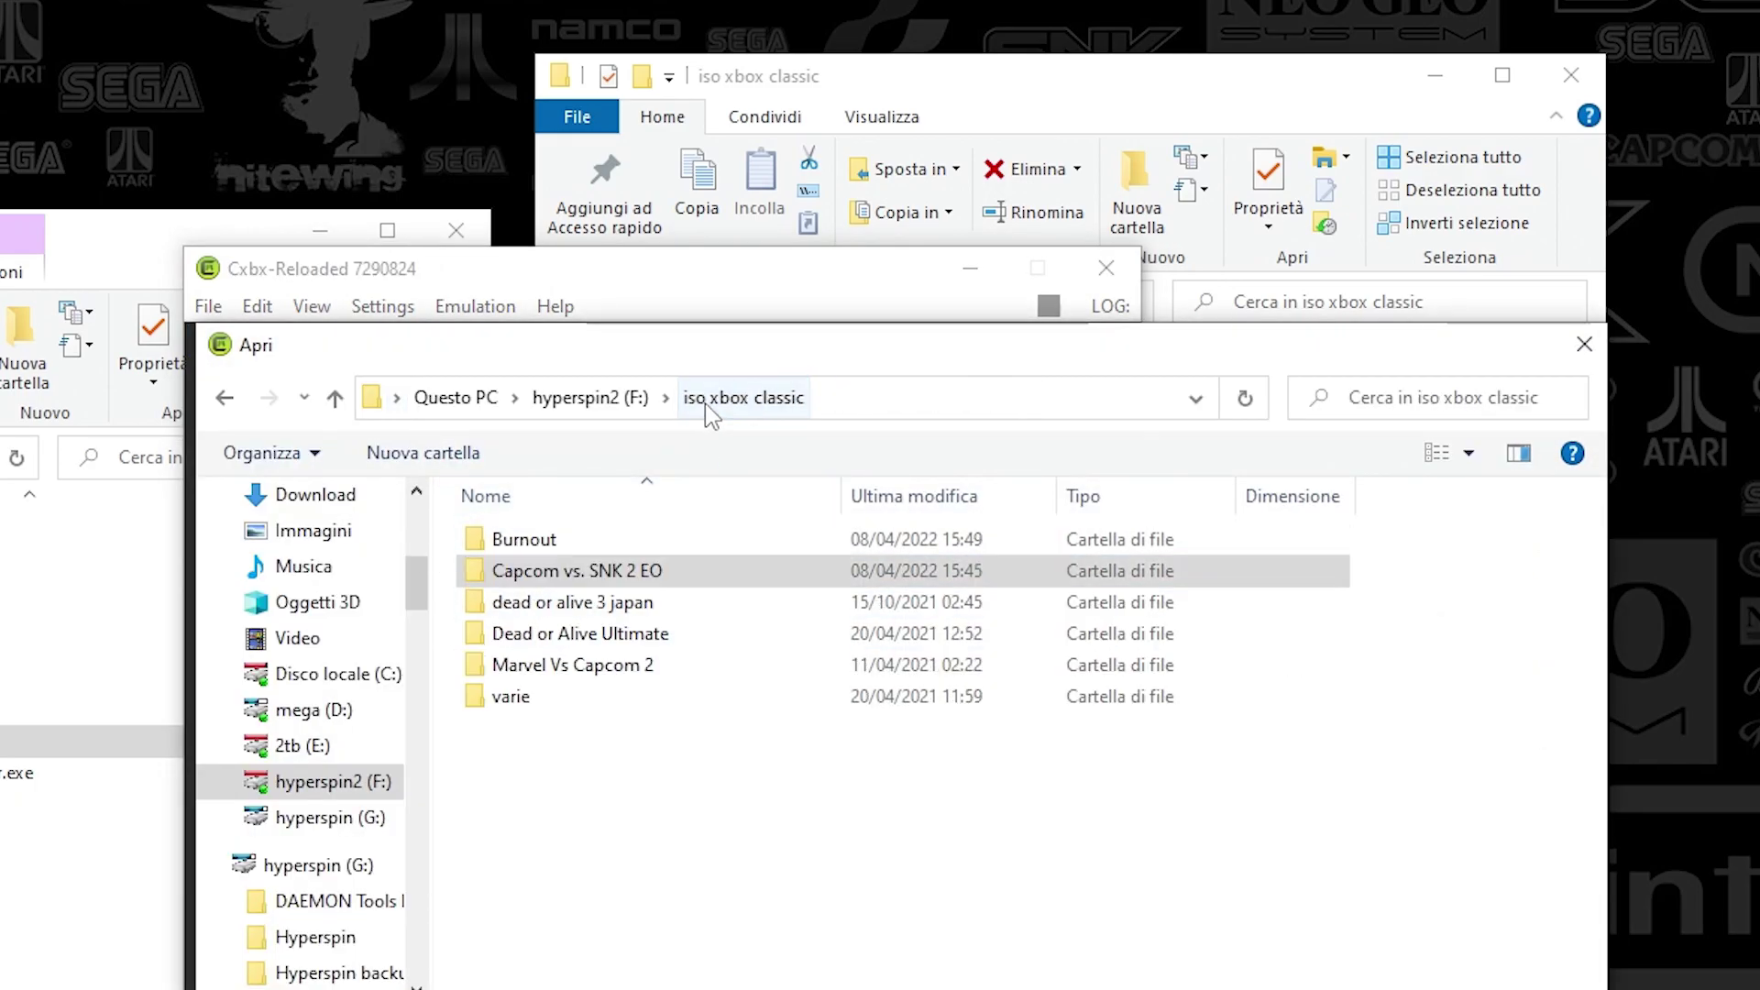
{"action": "double_click", "coordinate": [550, 570]}
{"action": "left_click", "coordinate": [546, 641]}
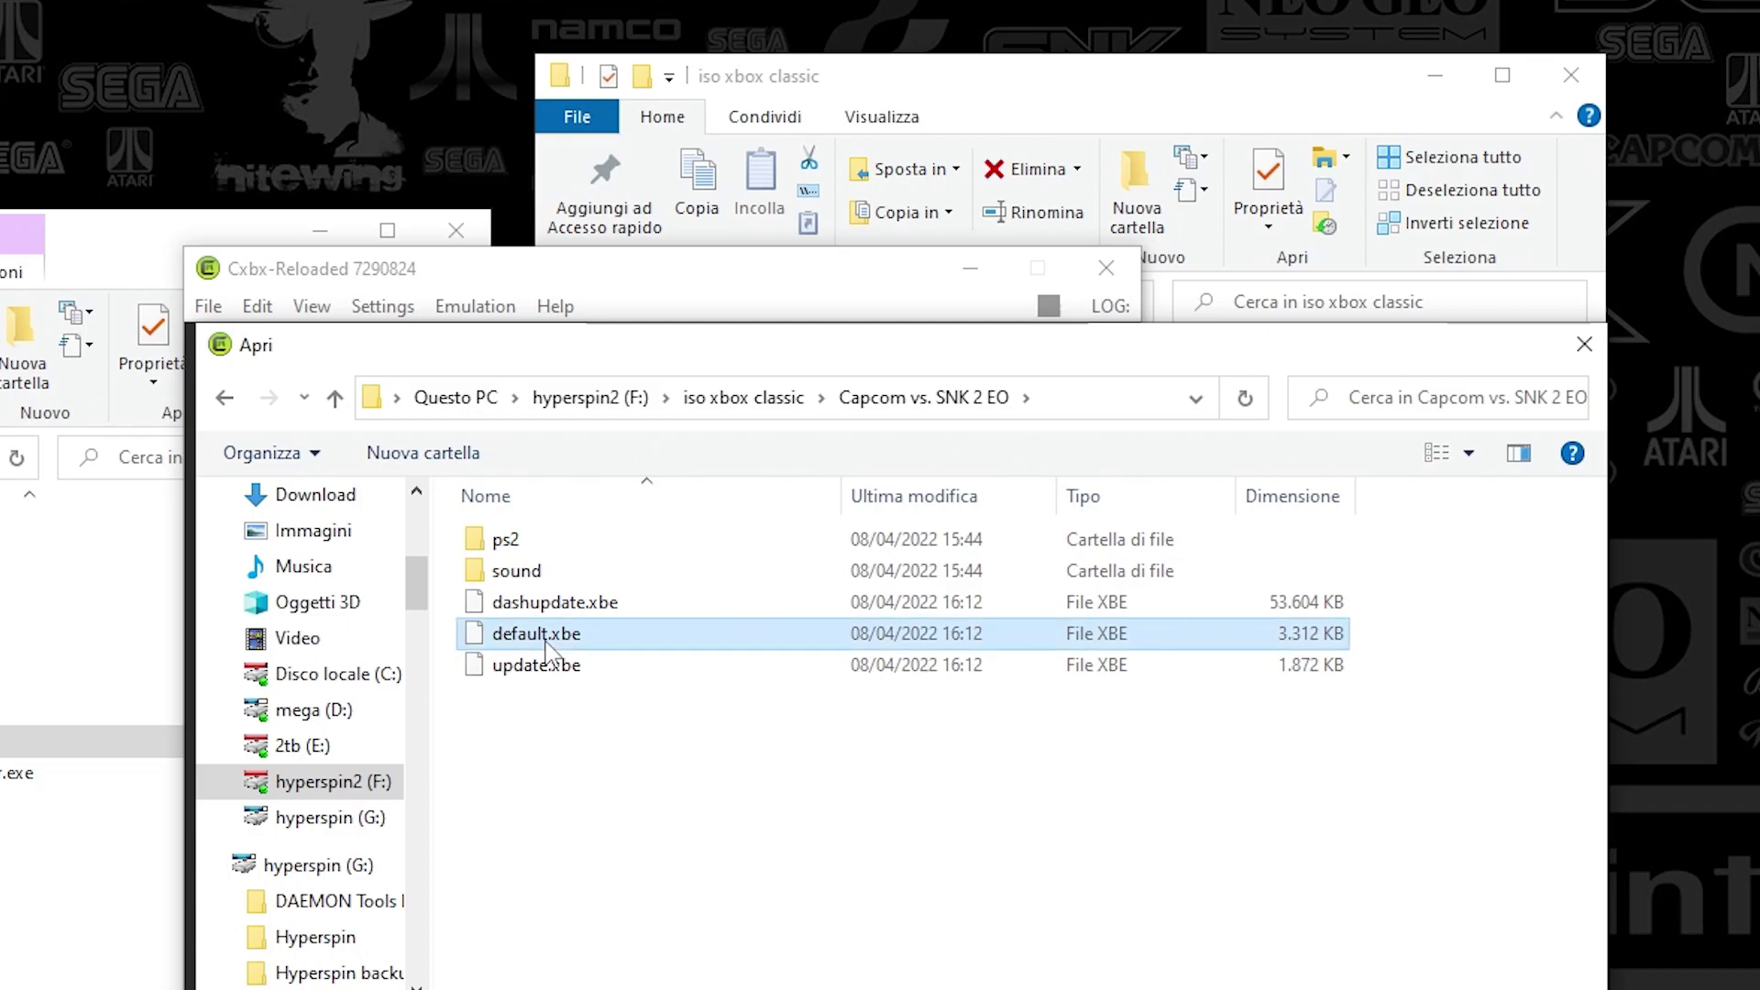
{"action": "double_click", "coordinate": [556, 631]}
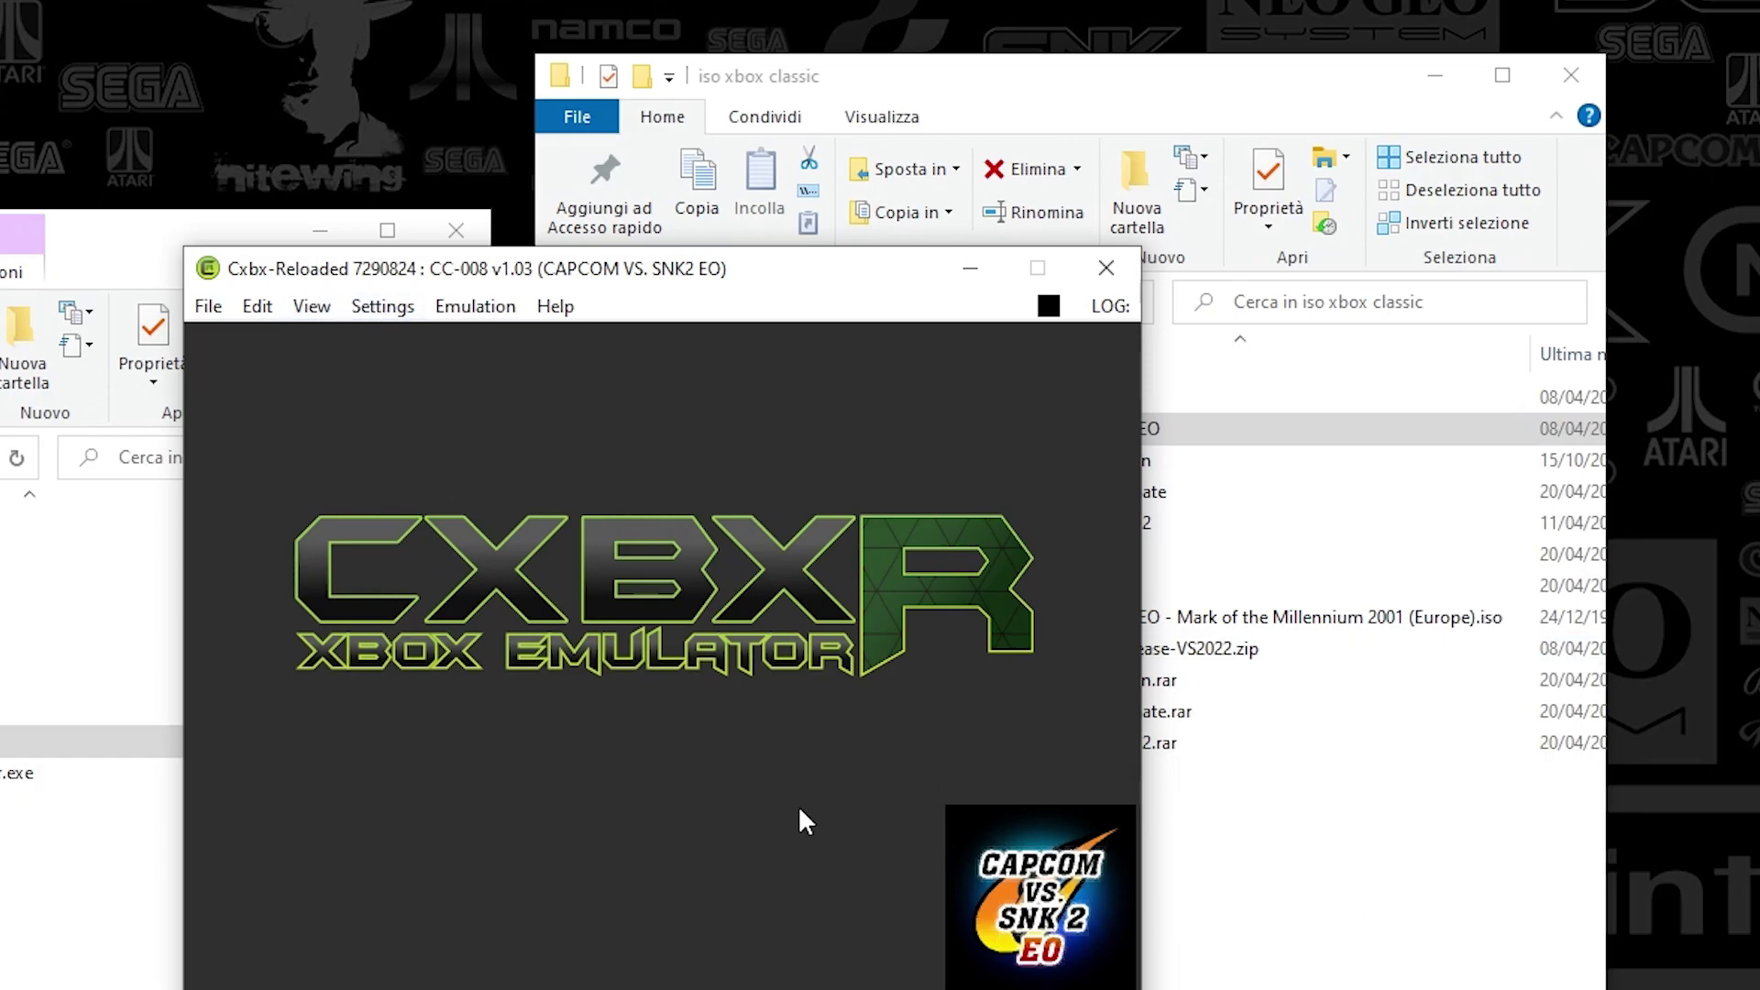
In the emulator's input configuration, assign MS Gamepad Duke to Port 1 and open its controller bindings
{"action": "left_click", "coordinate": [383, 310]}
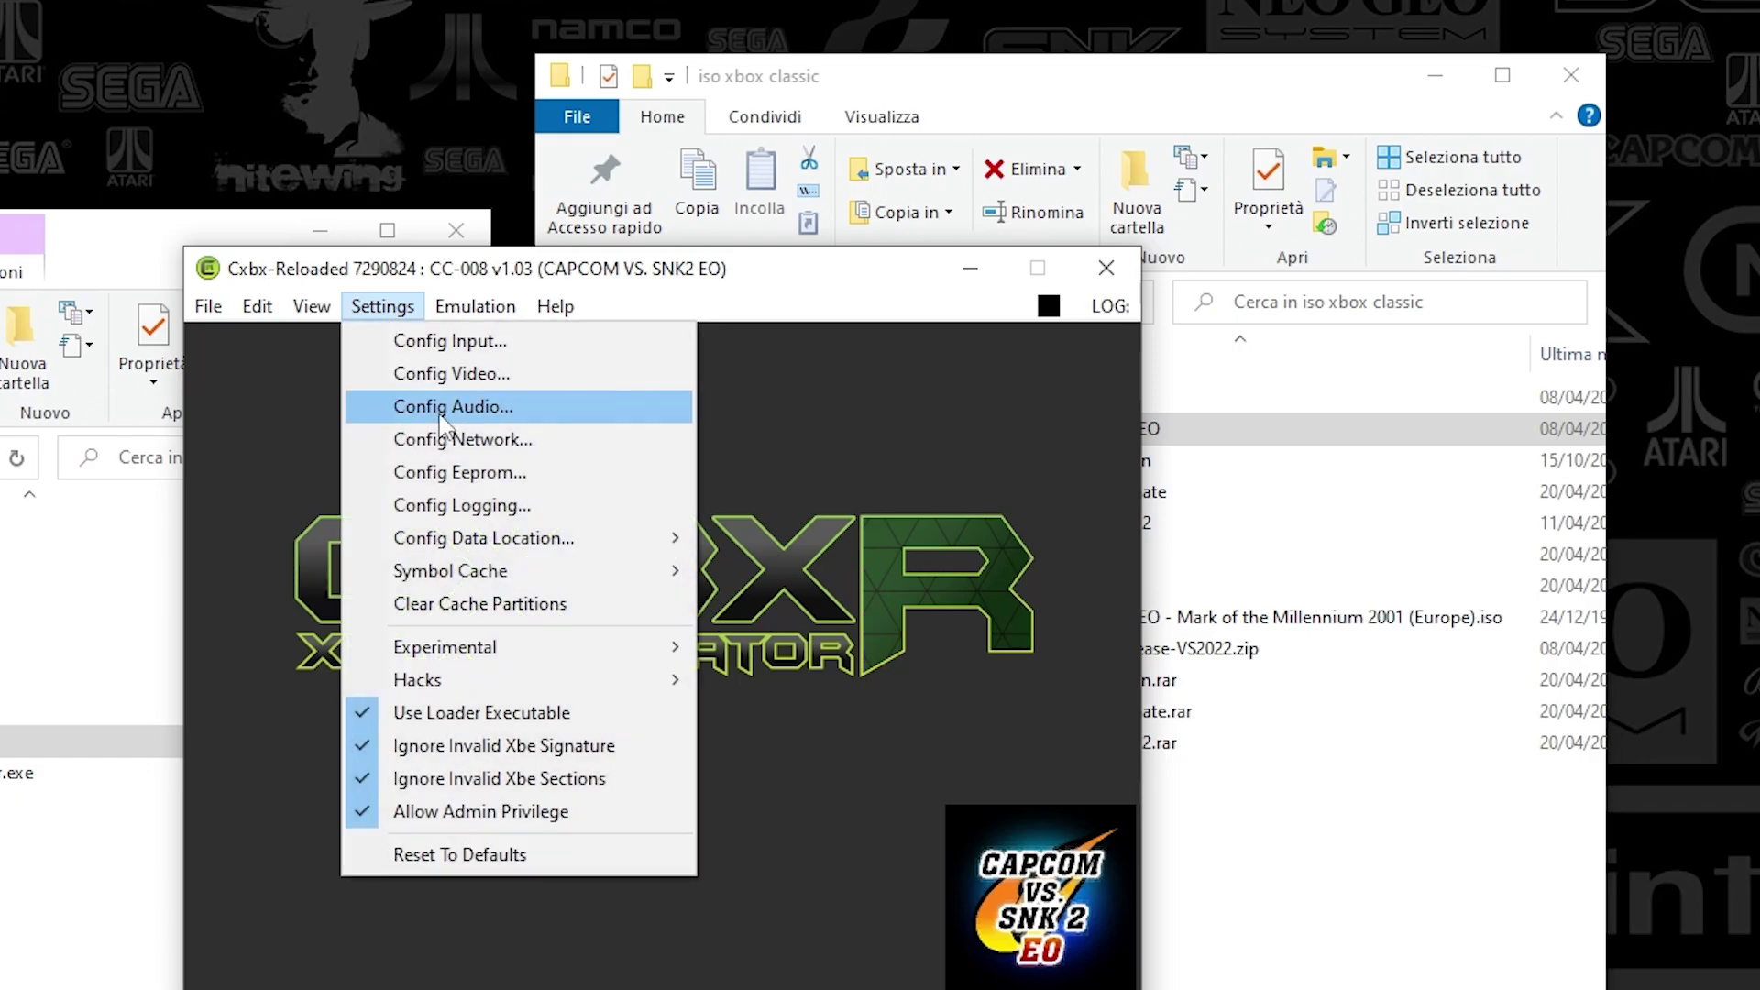
{"action": "left_click", "coordinate": [450, 343]}
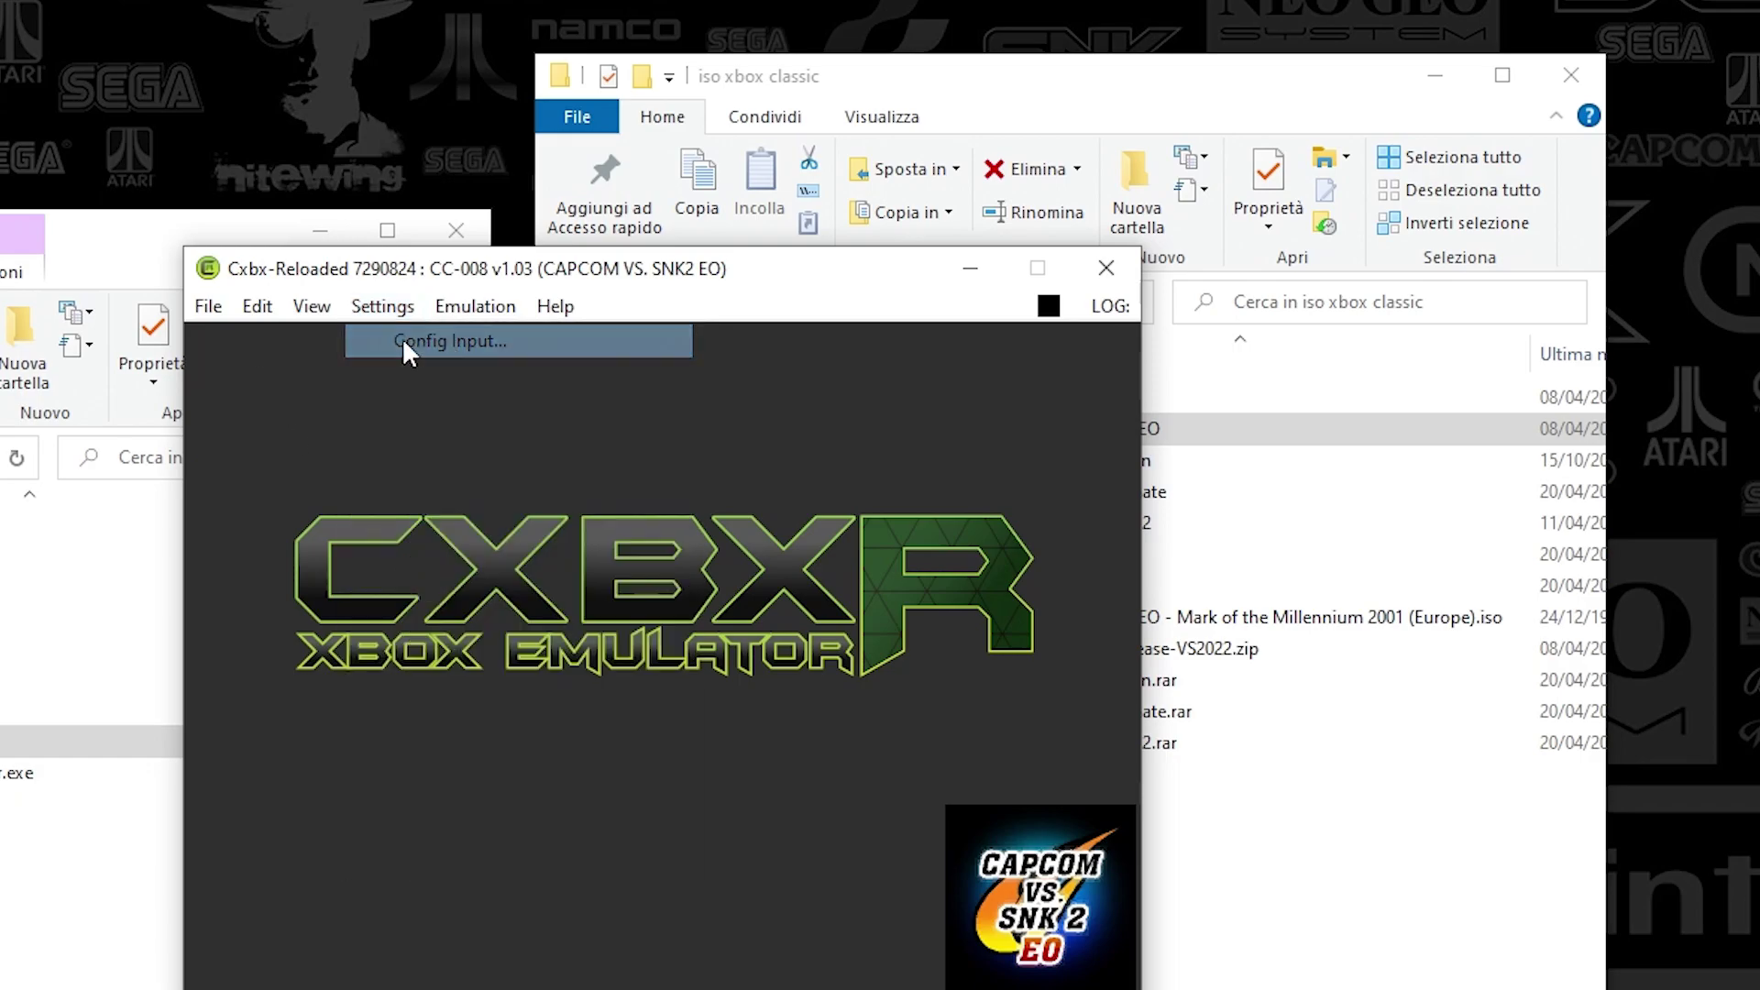
{"action": "left_click", "coordinate": [209, 491]}
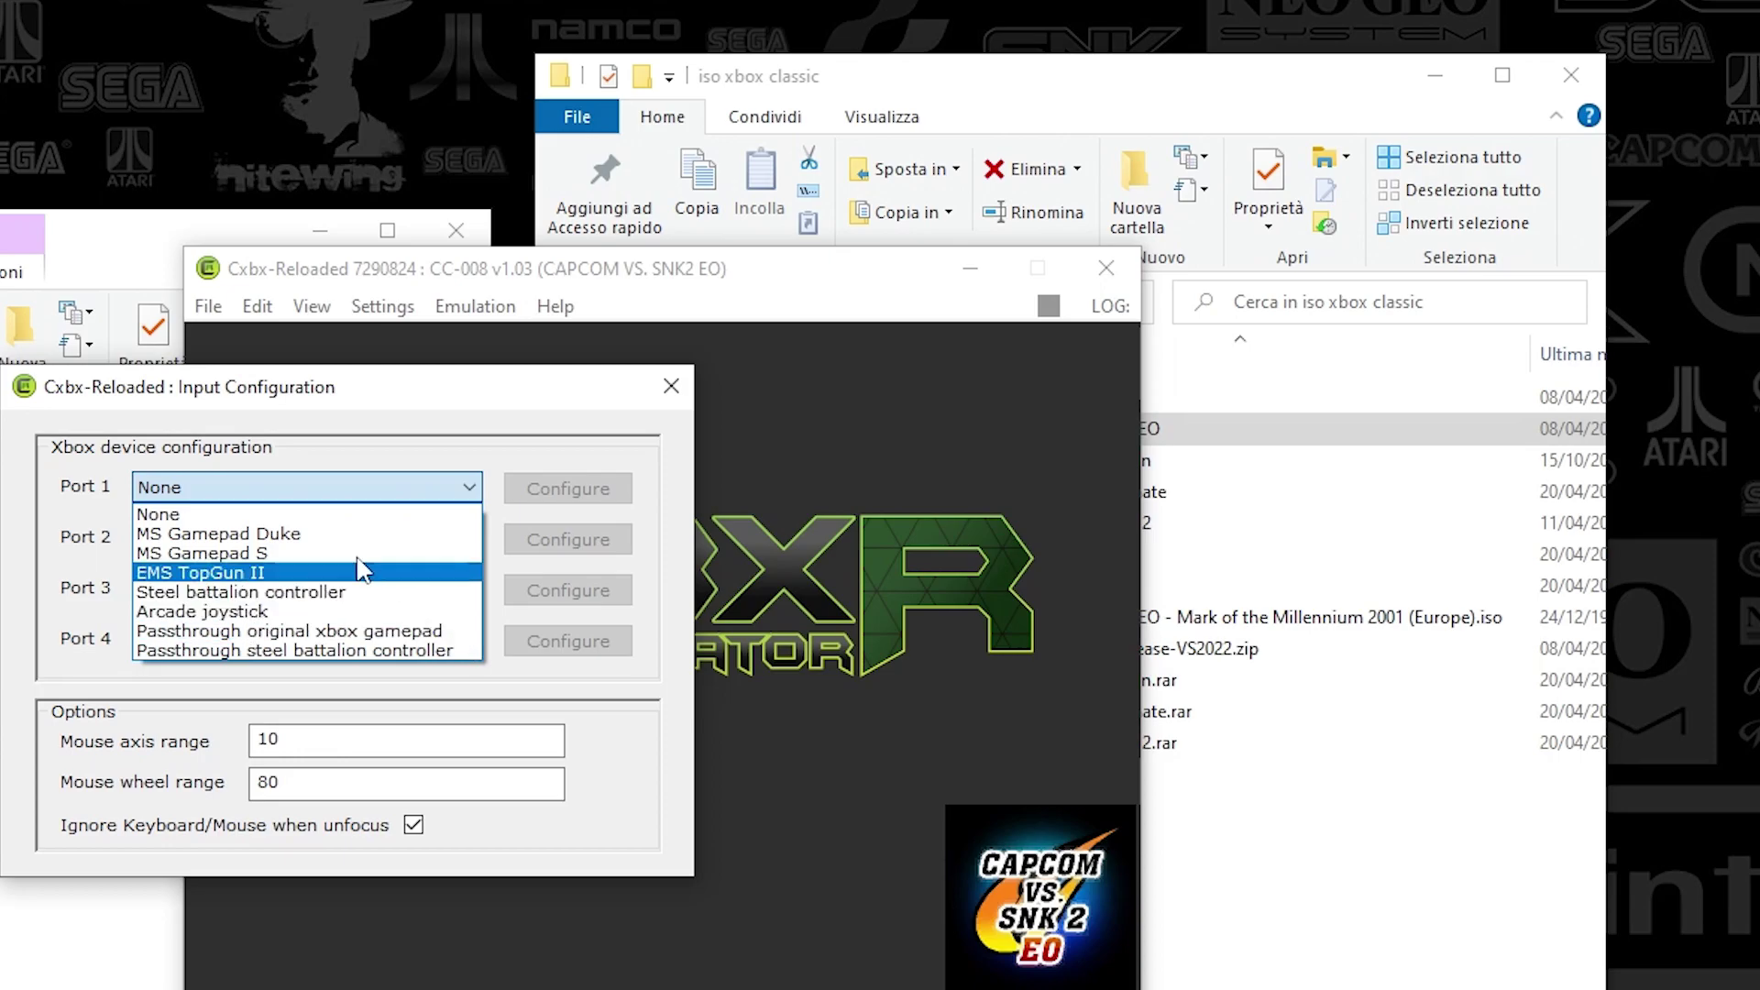
{"action": "left_click", "coordinate": [316, 534]}
{"action": "left_click", "coordinate": [577, 488]}
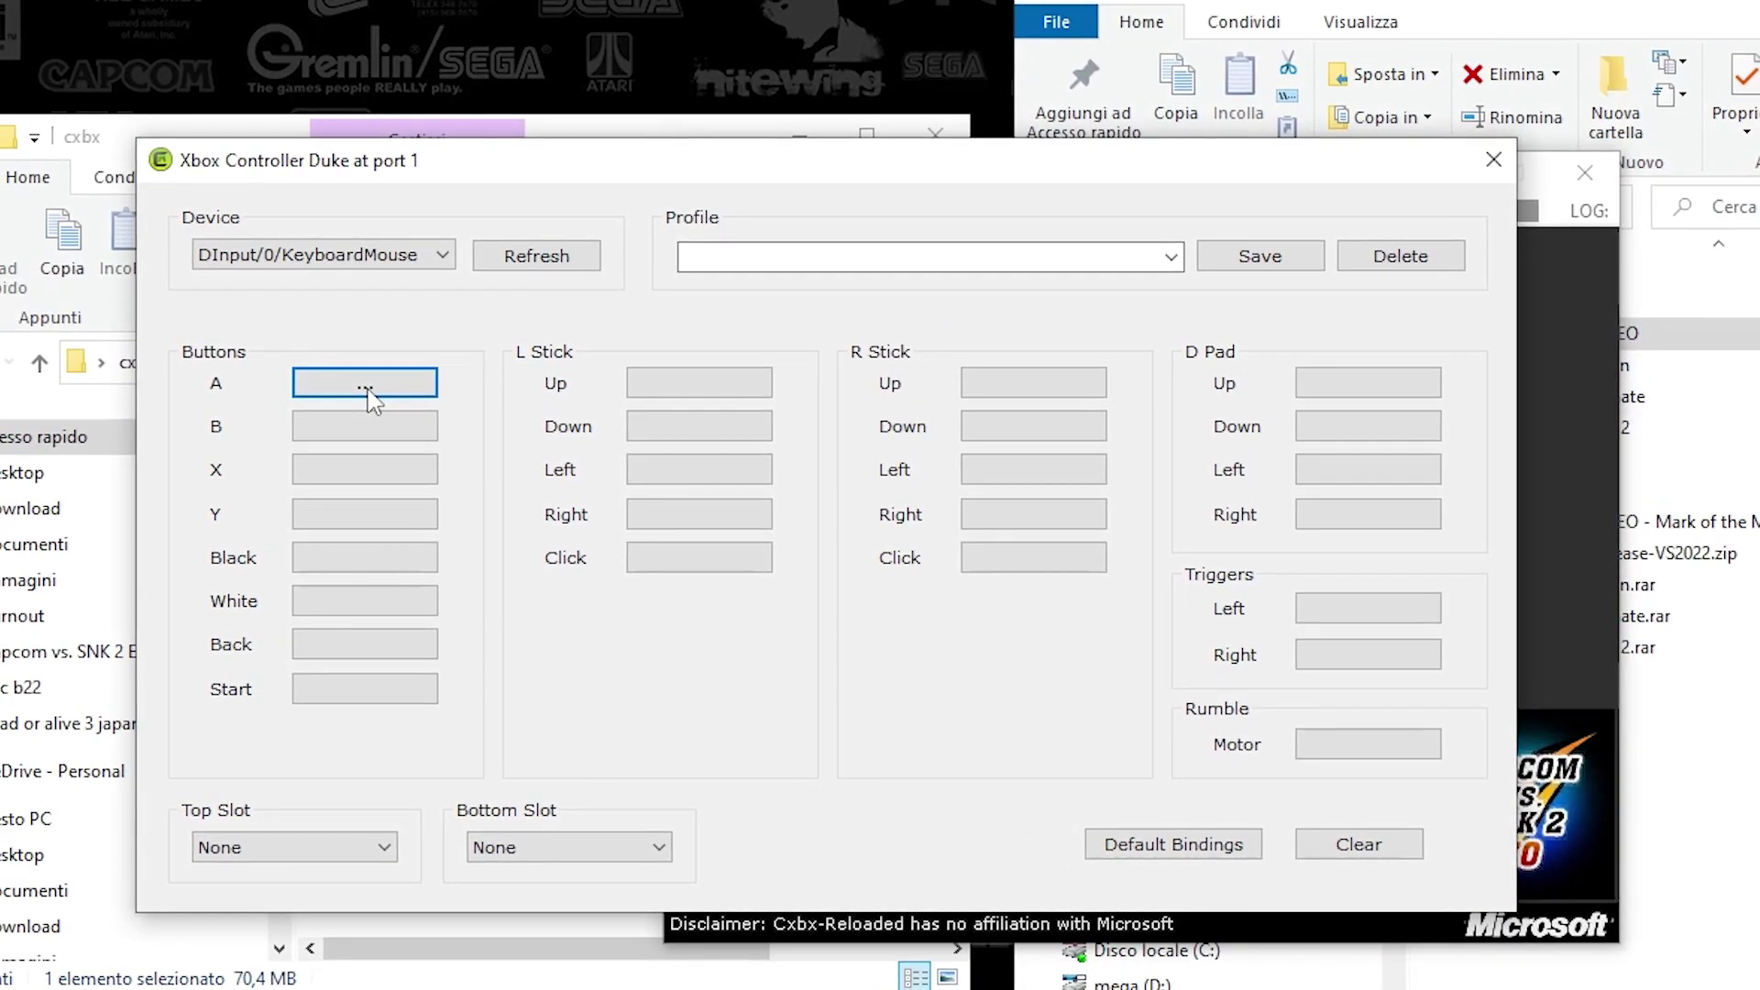
Bind the controller's A, B, X and Y buttons to the keyboard letters A, S, D and F
{"action": "key", "text": "a"}
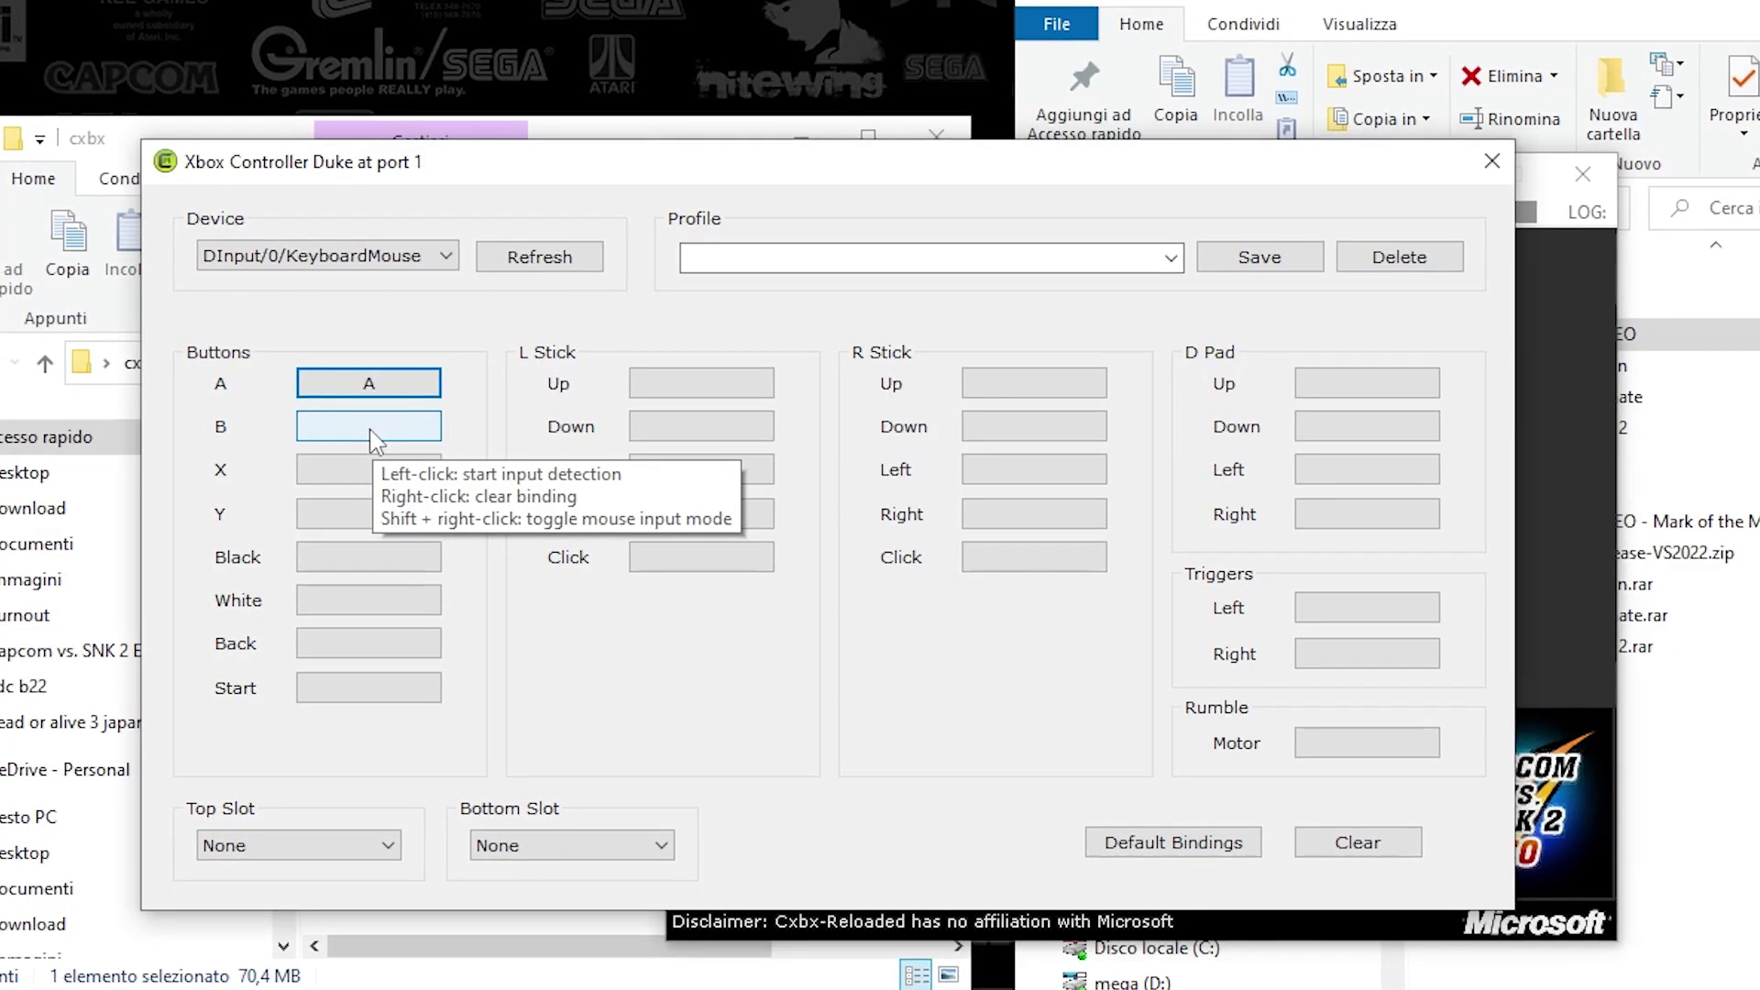
{"action": "left_click", "coordinate": [373, 437]}
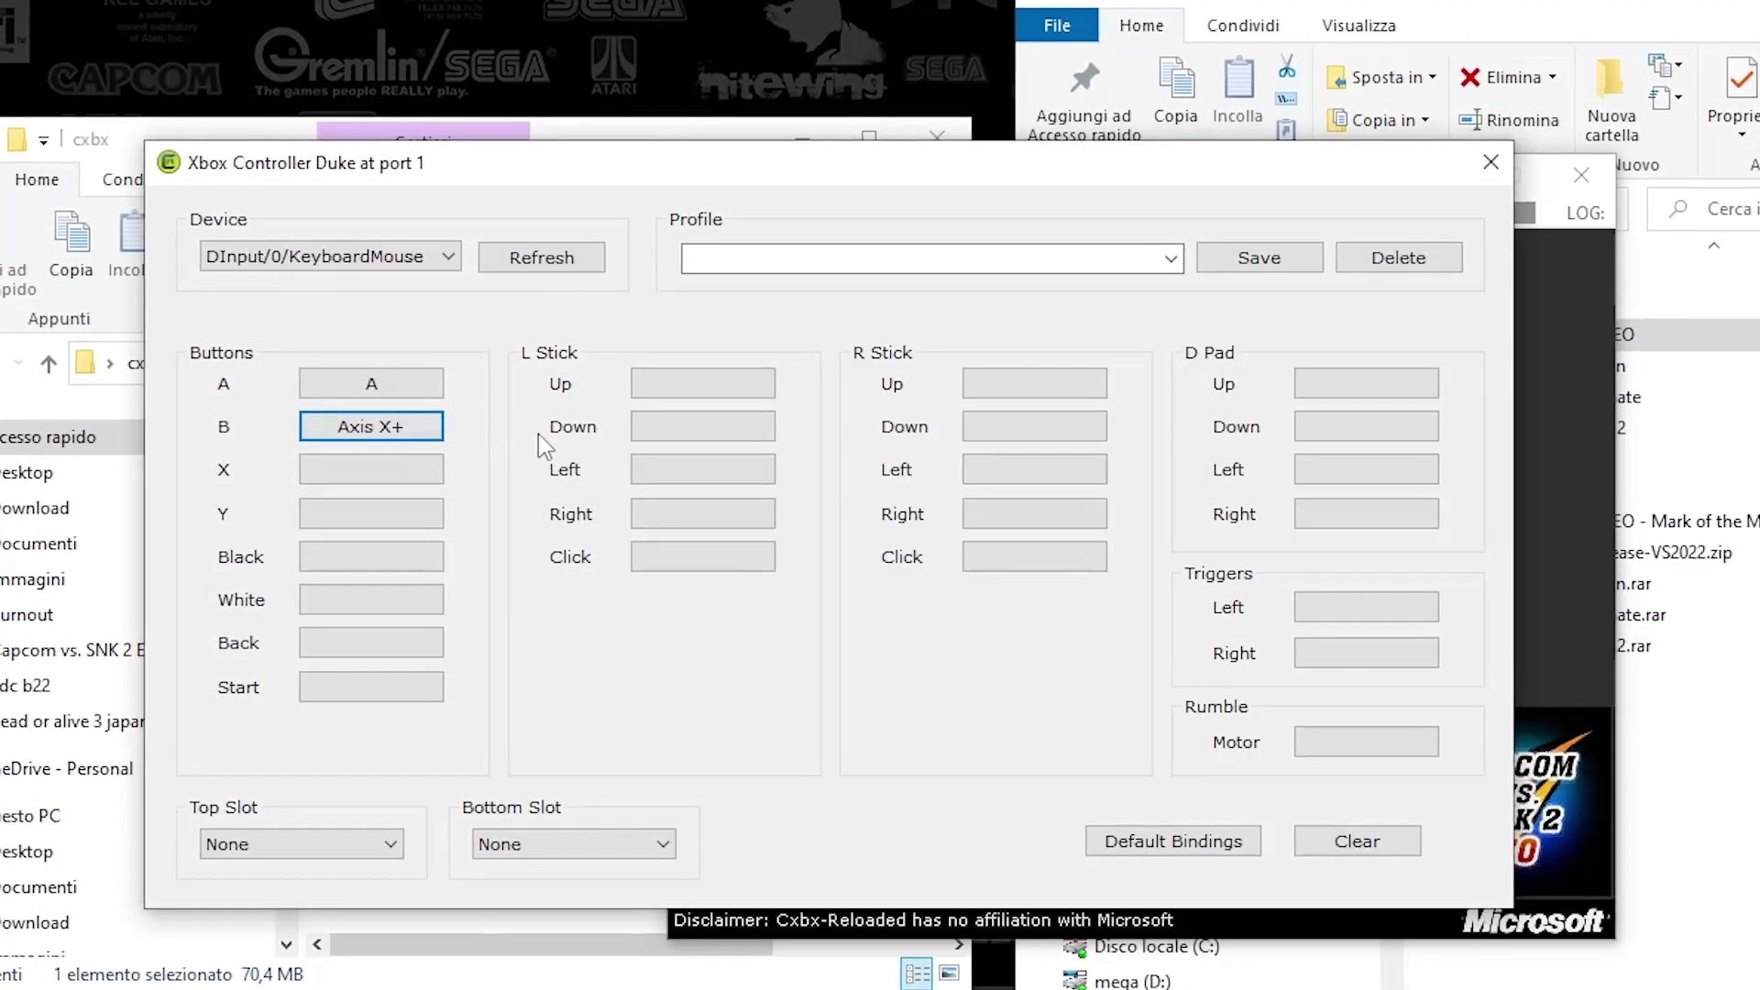
{"action": "left_click", "coordinate": [378, 431]}
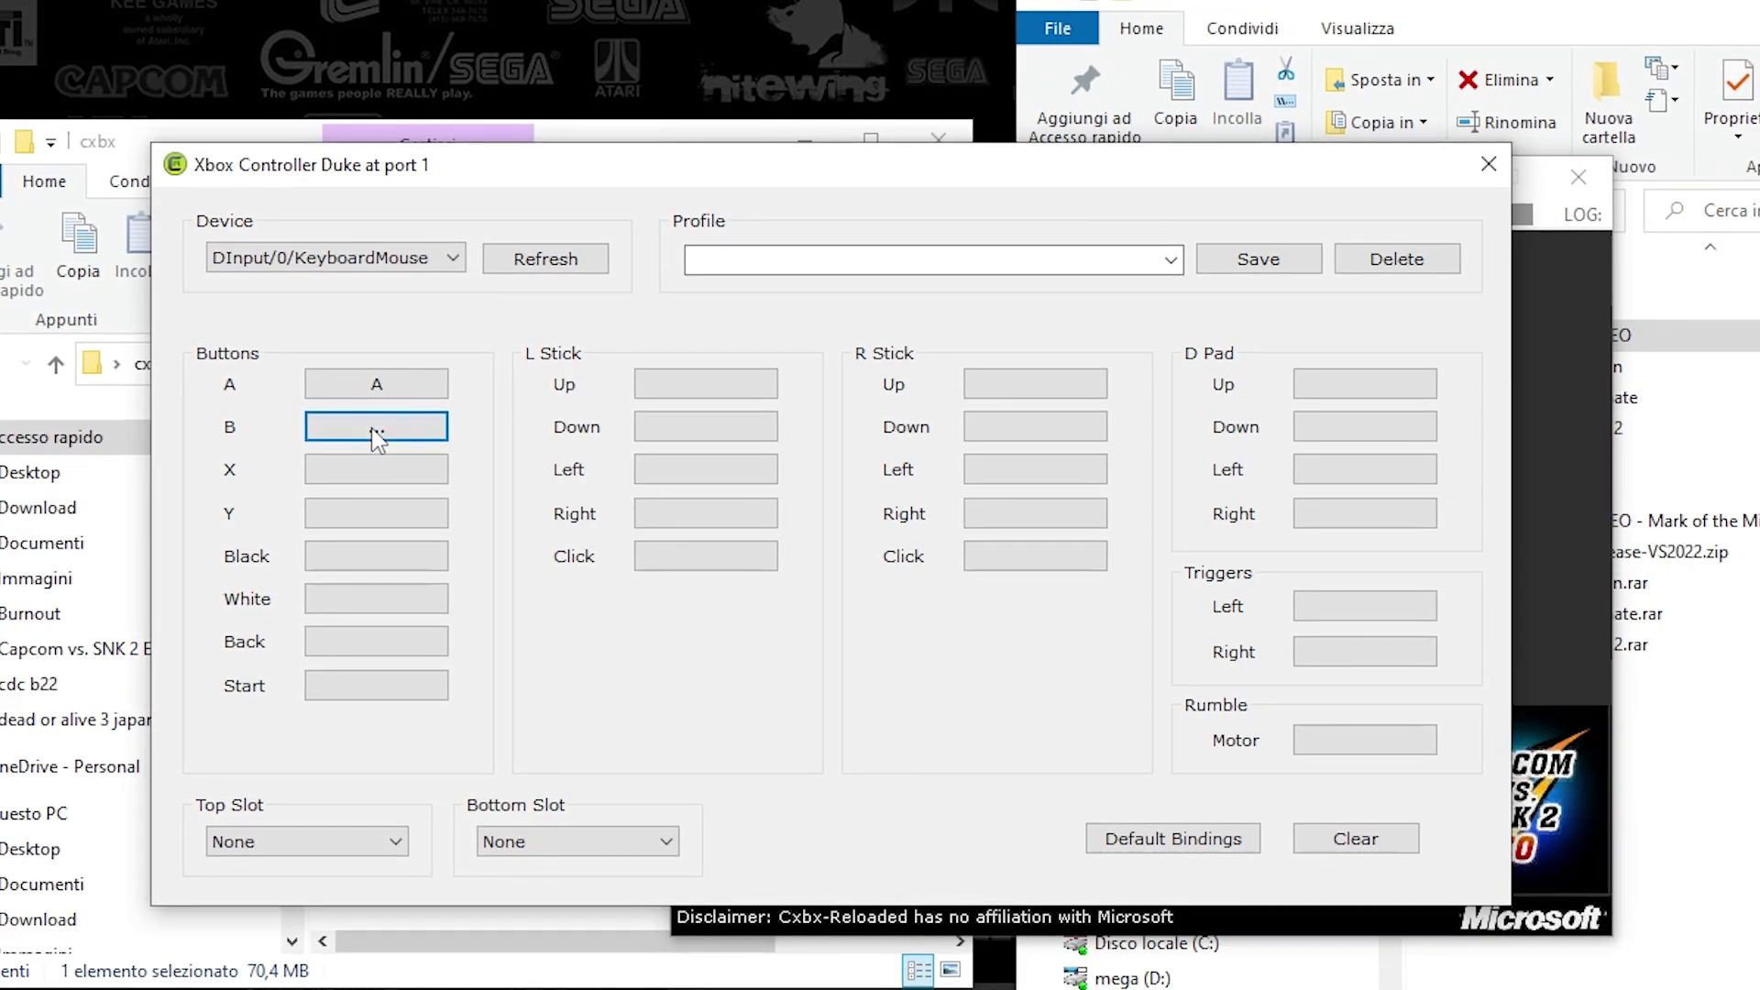
{"action": "key", "text": "s"}
{"action": "left_click", "coordinate": [385, 470]}
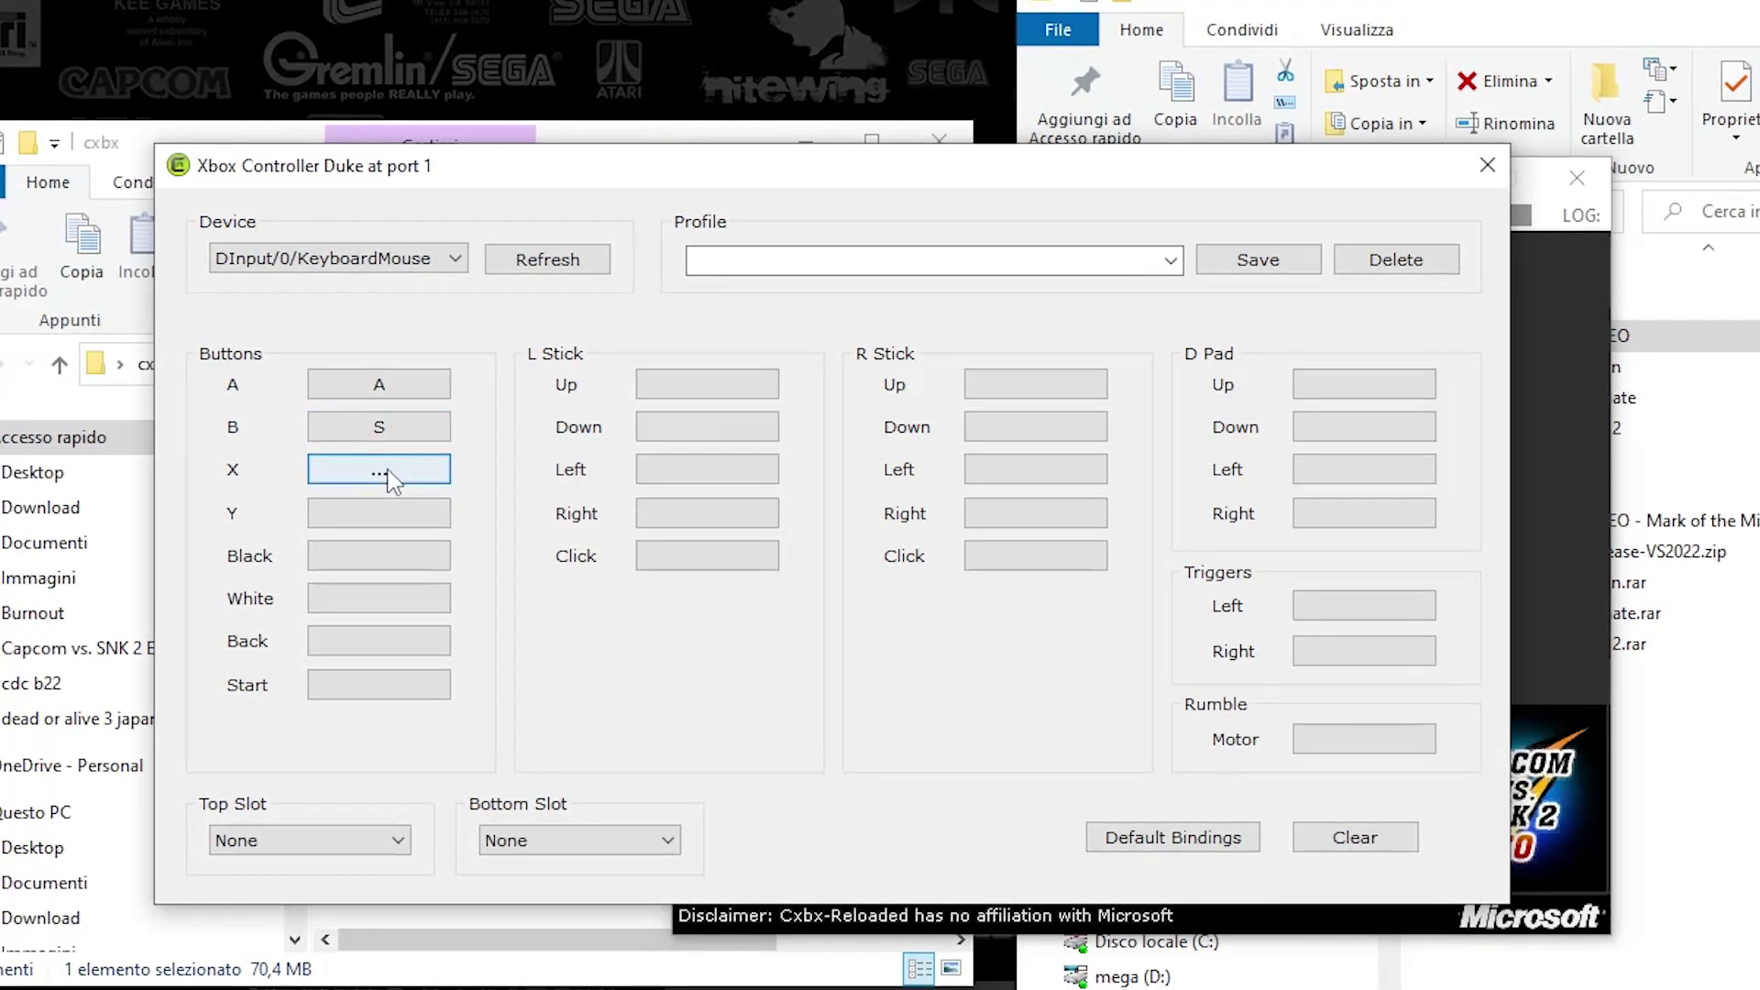
{"action": "key", "text": "d"}
{"action": "left_click", "coordinate": [402, 511]}
{"action": "key", "text": "f"}
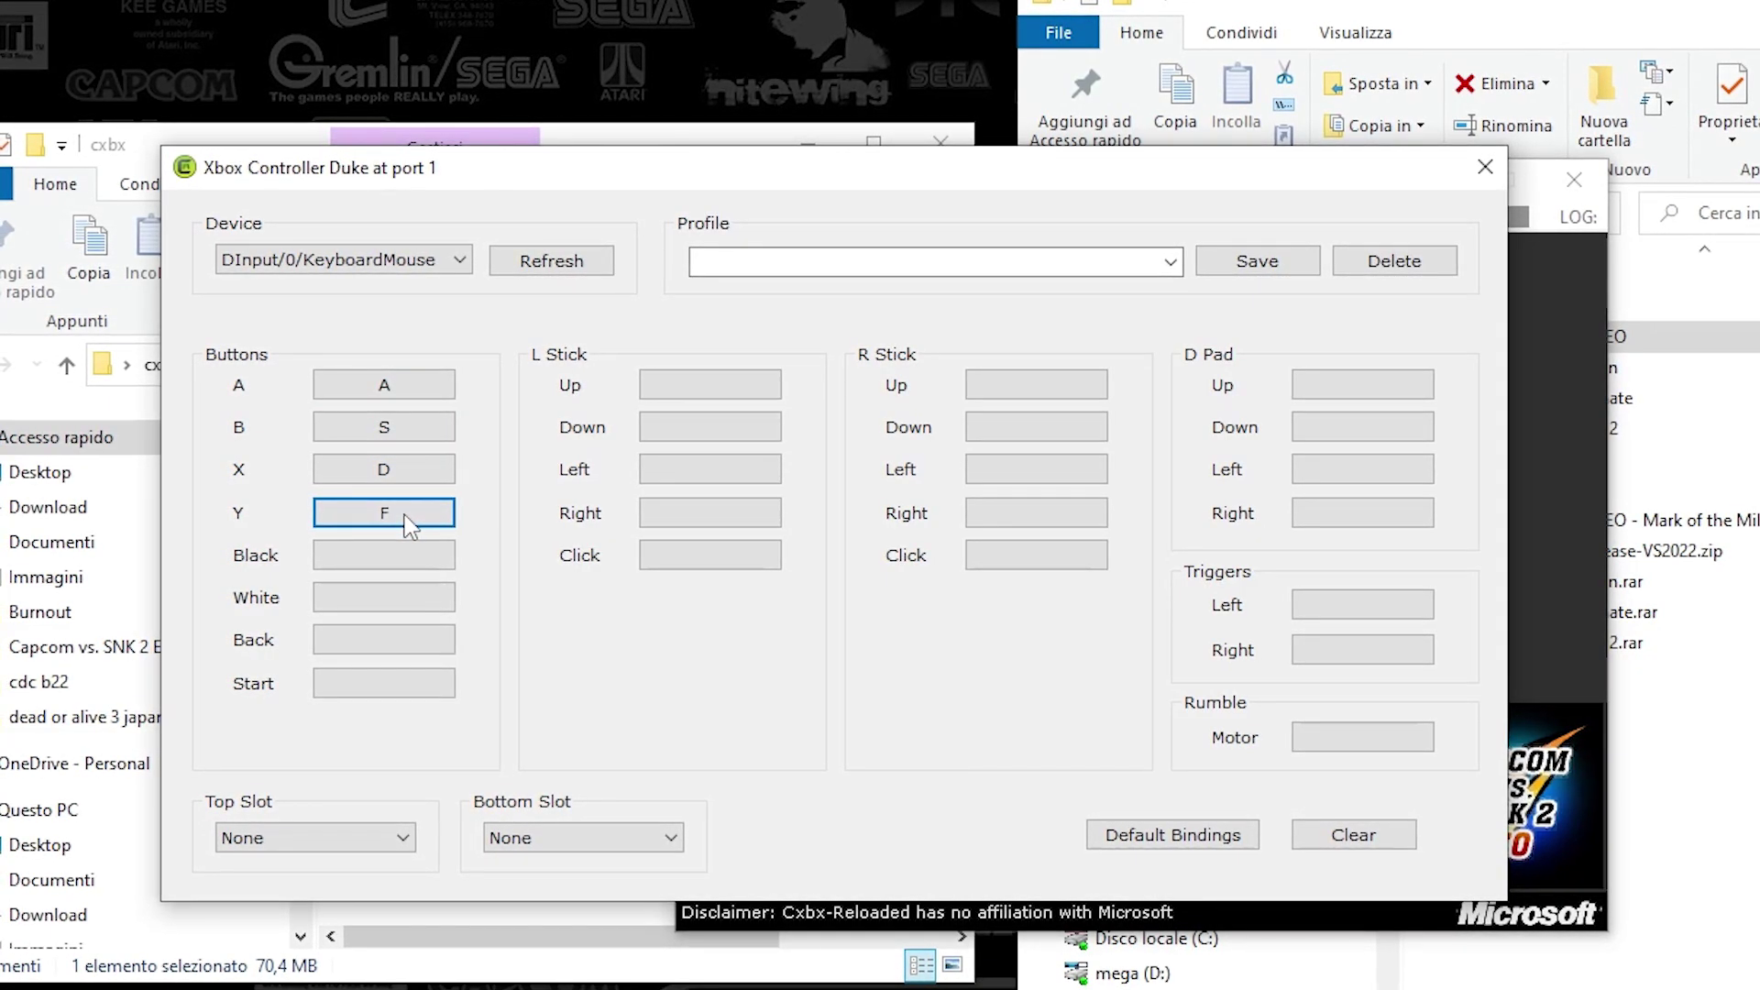
Bind the Black, White, Back and Start buttons to Q, W, 2 and 1, keeping DInput/0/KeyboardMouse as the device
{"action": "left_click", "coordinate": [393, 554]}
{"action": "key", "text": "q"}
{"action": "left_click", "coordinate": [391, 597]}
{"action": "key", "text": "w"}
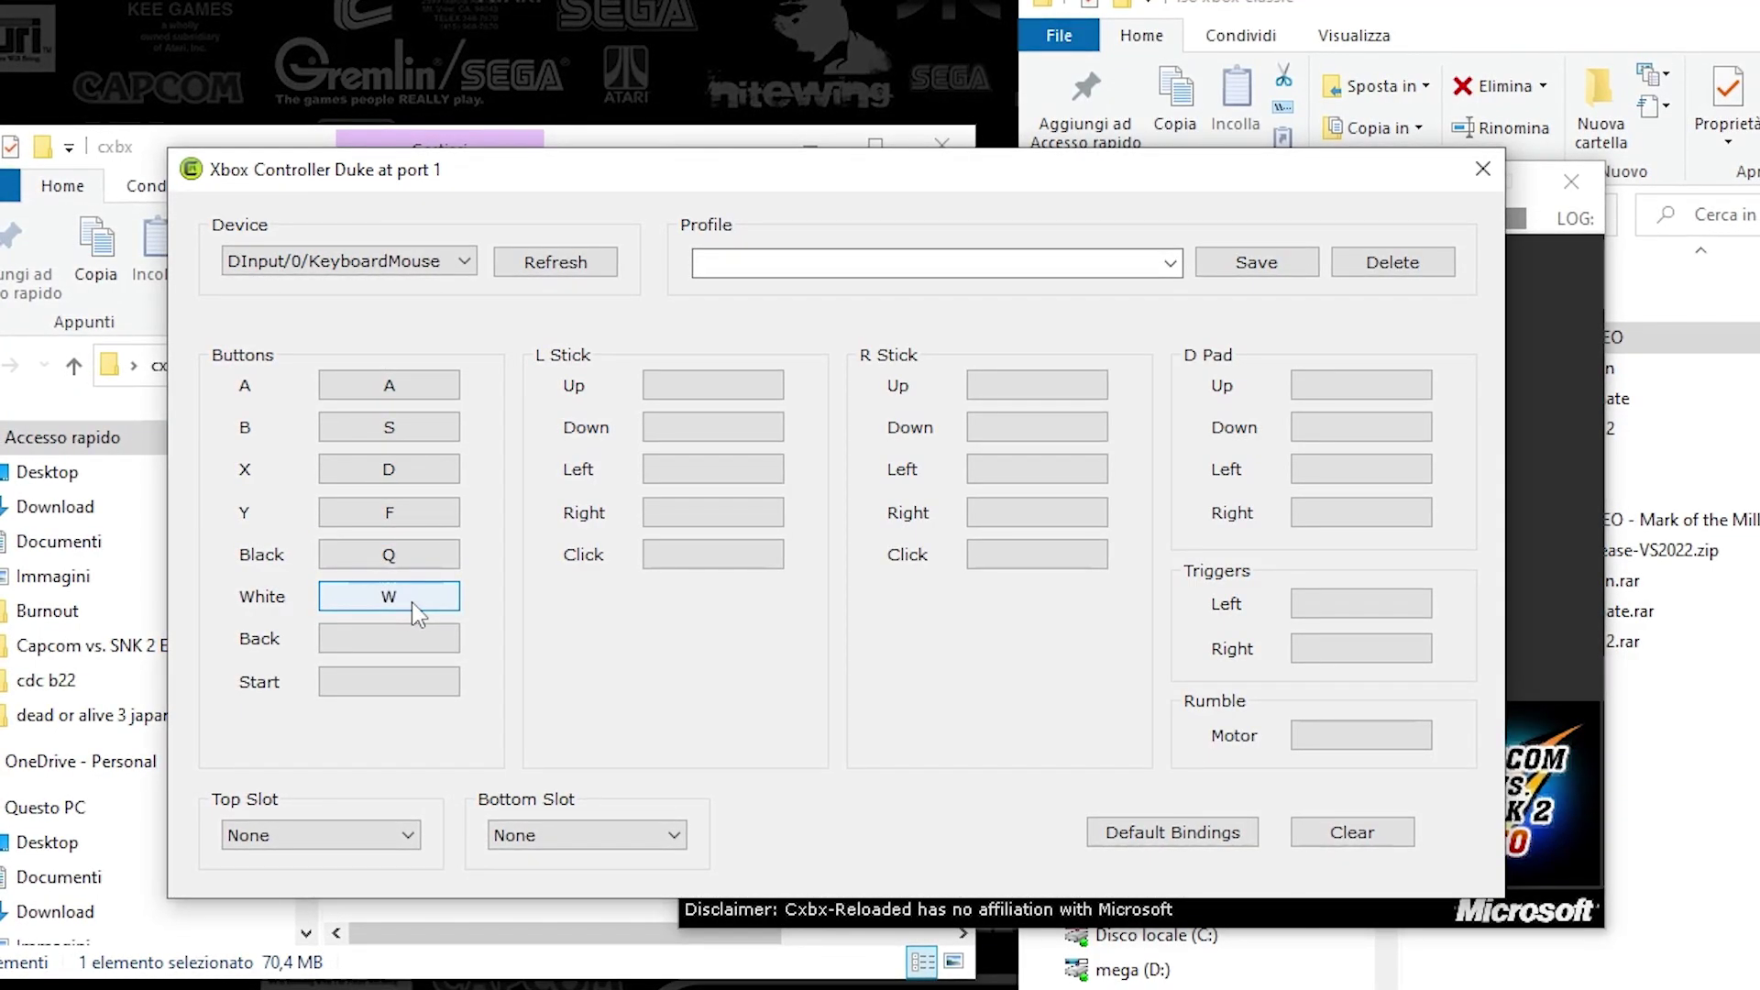
{"action": "left_click", "coordinate": [467, 262]}
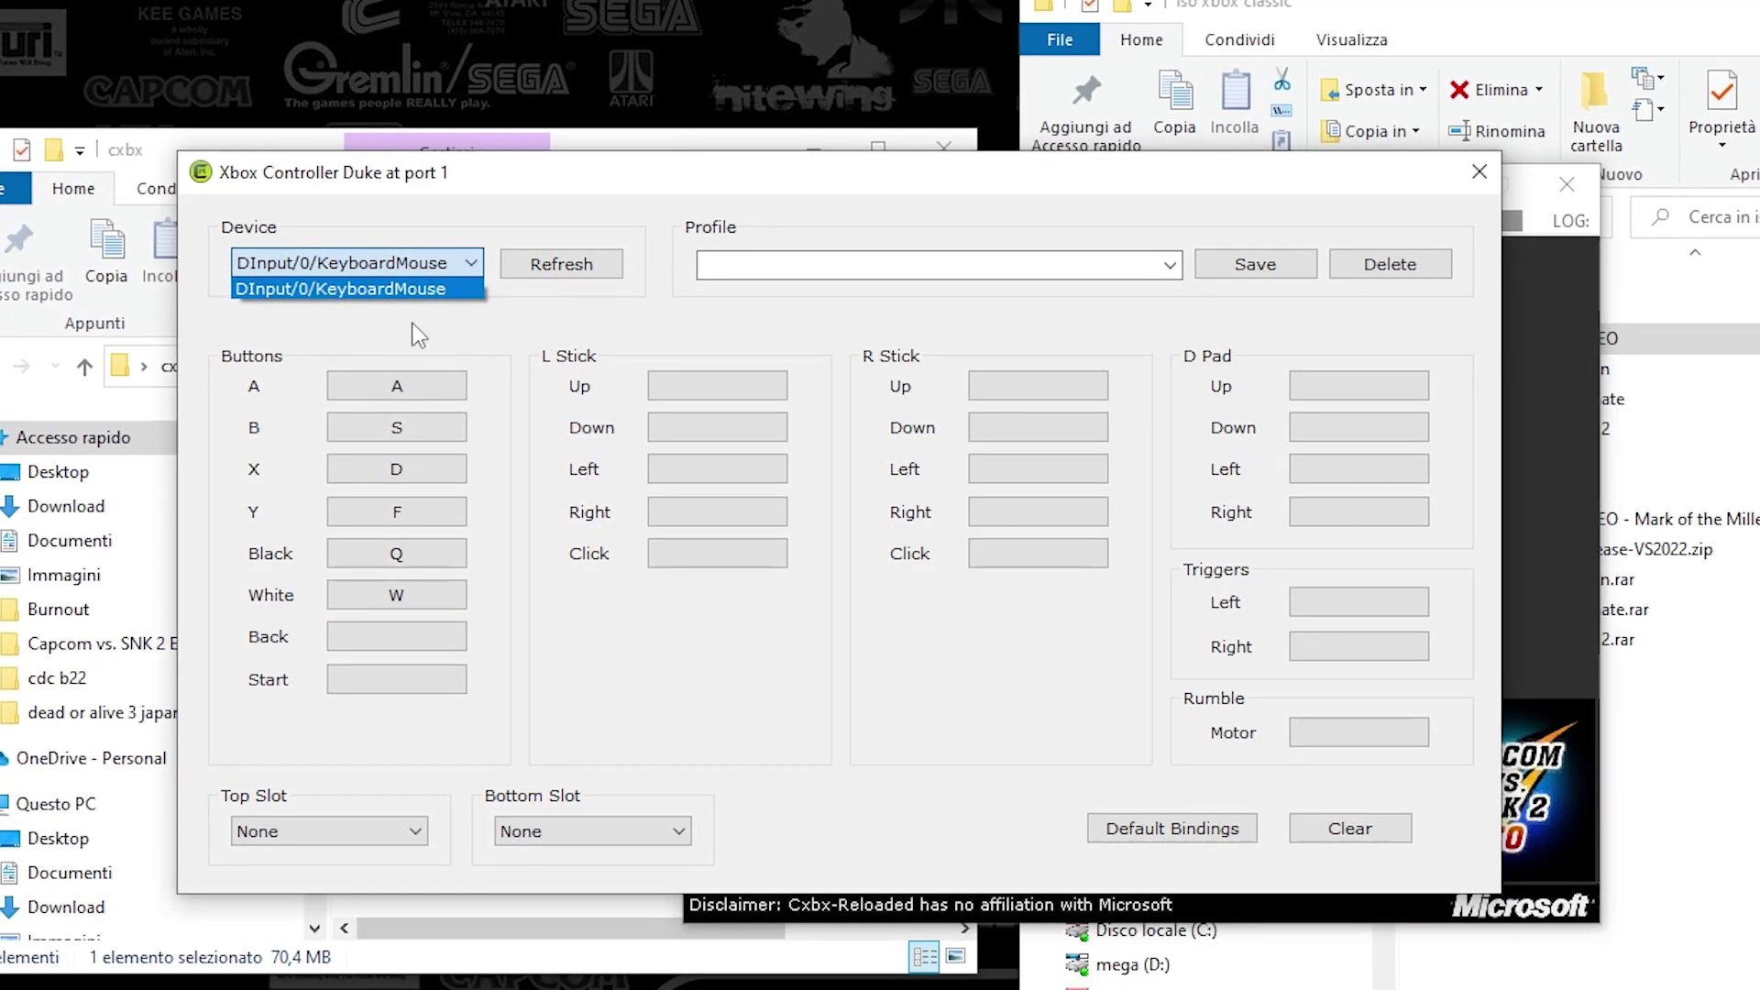
{"action": "left_click", "coordinate": [471, 269]}
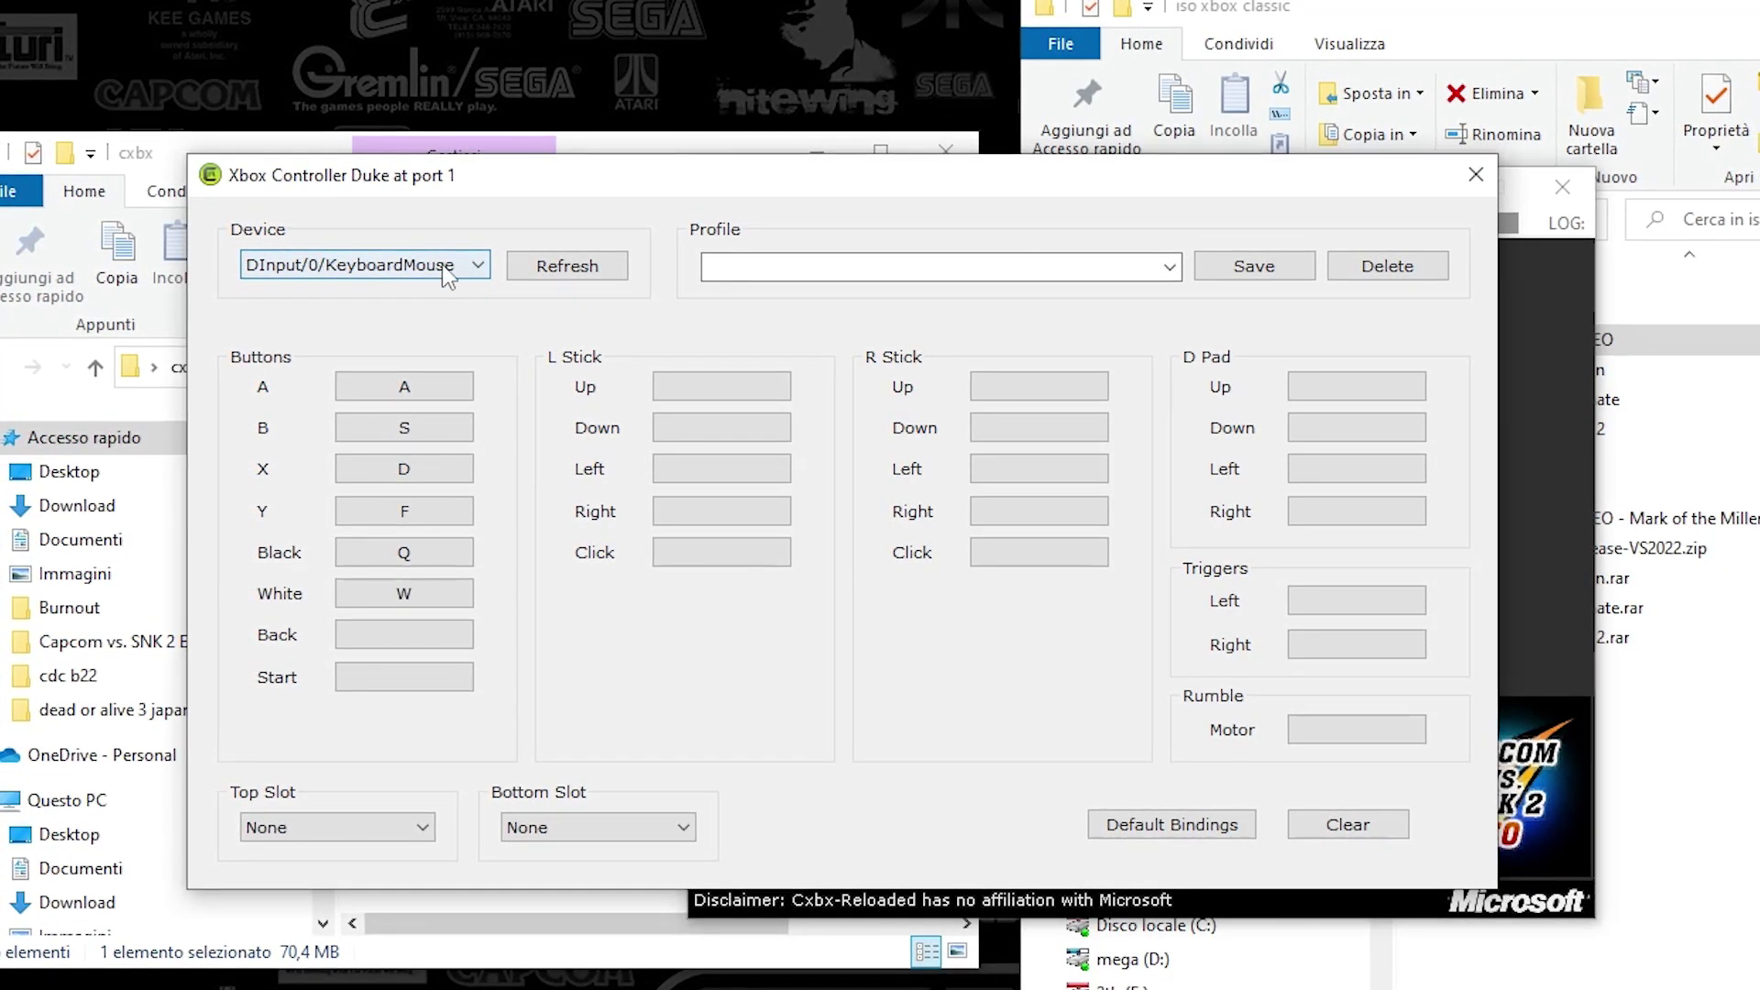
{"action": "left_click", "coordinate": [405, 640]}
{"action": "key", "text": "2"}
{"action": "left_click", "coordinate": [429, 680]}
{"action": "key", "text": "1"}
Bind the L Stick's Up, Down, Left and Right directions to the matching arrow keys
{"action": "left_click", "coordinate": [734, 398]}
{"action": "key", "text": "Up"}
{"action": "left_click", "coordinate": [728, 428]}
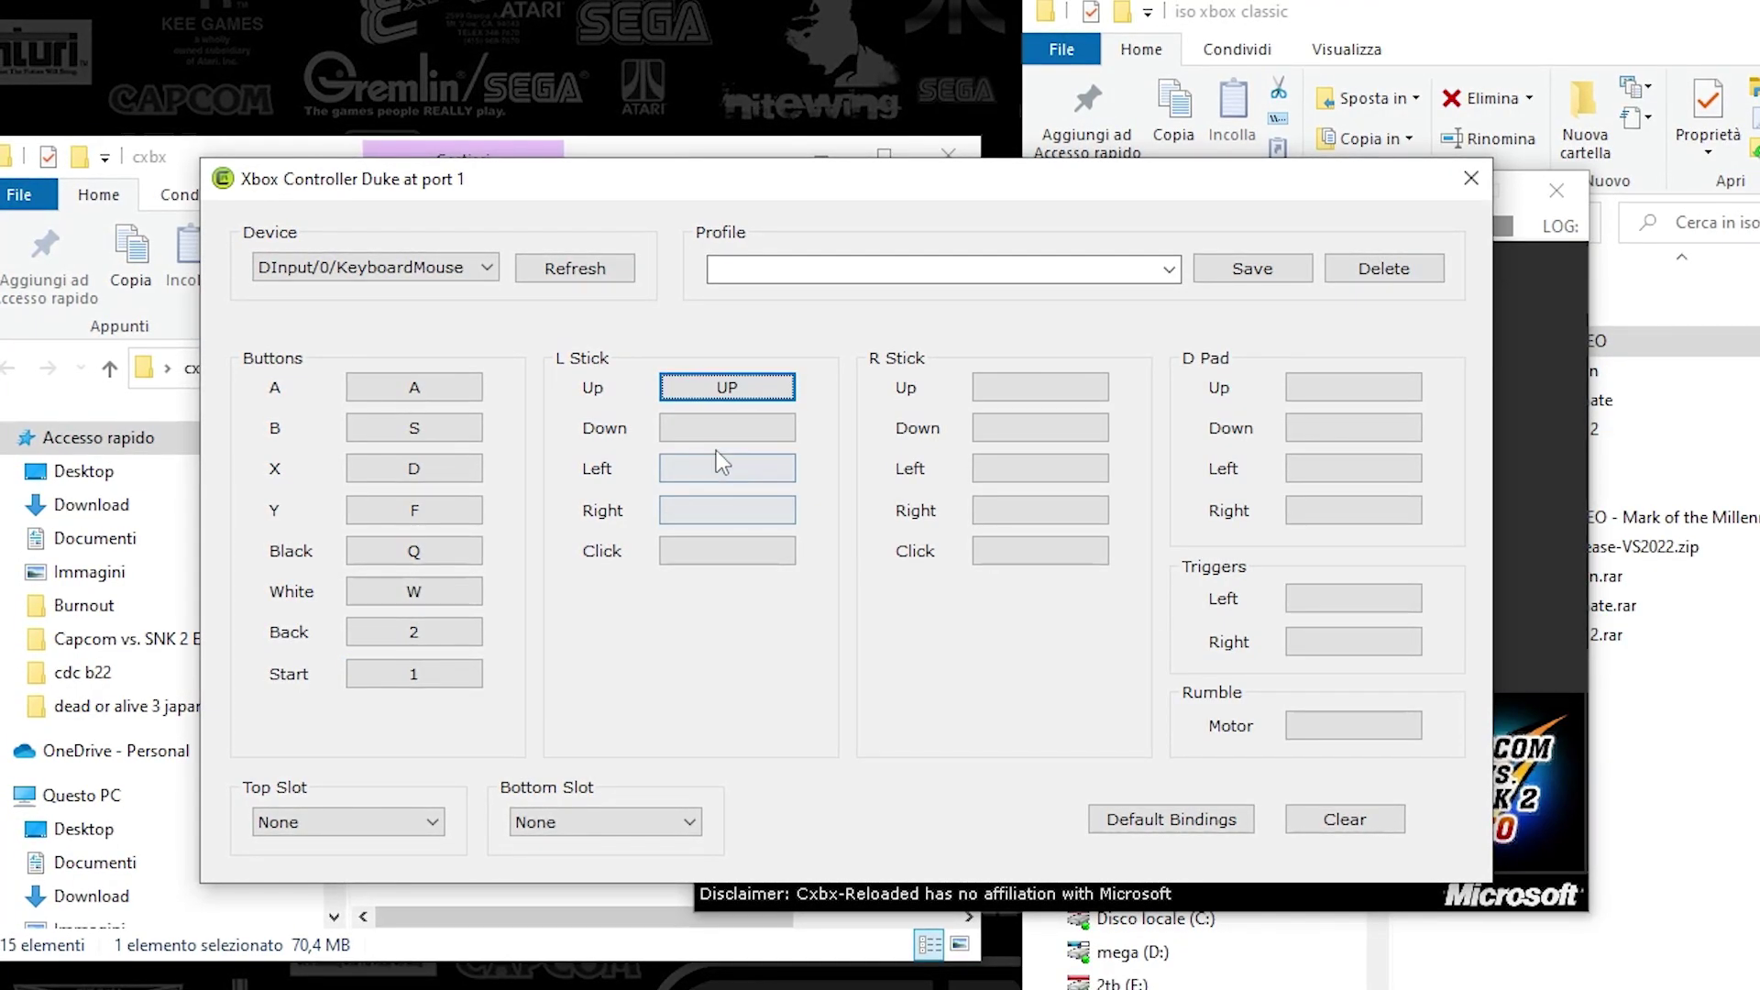
{"action": "key", "text": "Down"}
{"action": "left_click", "coordinate": [733, 468]}
{"action": "left_click", "coordinate": [734, 475]}
{"action": "key", "text": "Left"}
{"action": "left_click", "coordinate": [739, 504]}
{"action": "key", "text": "Right"}
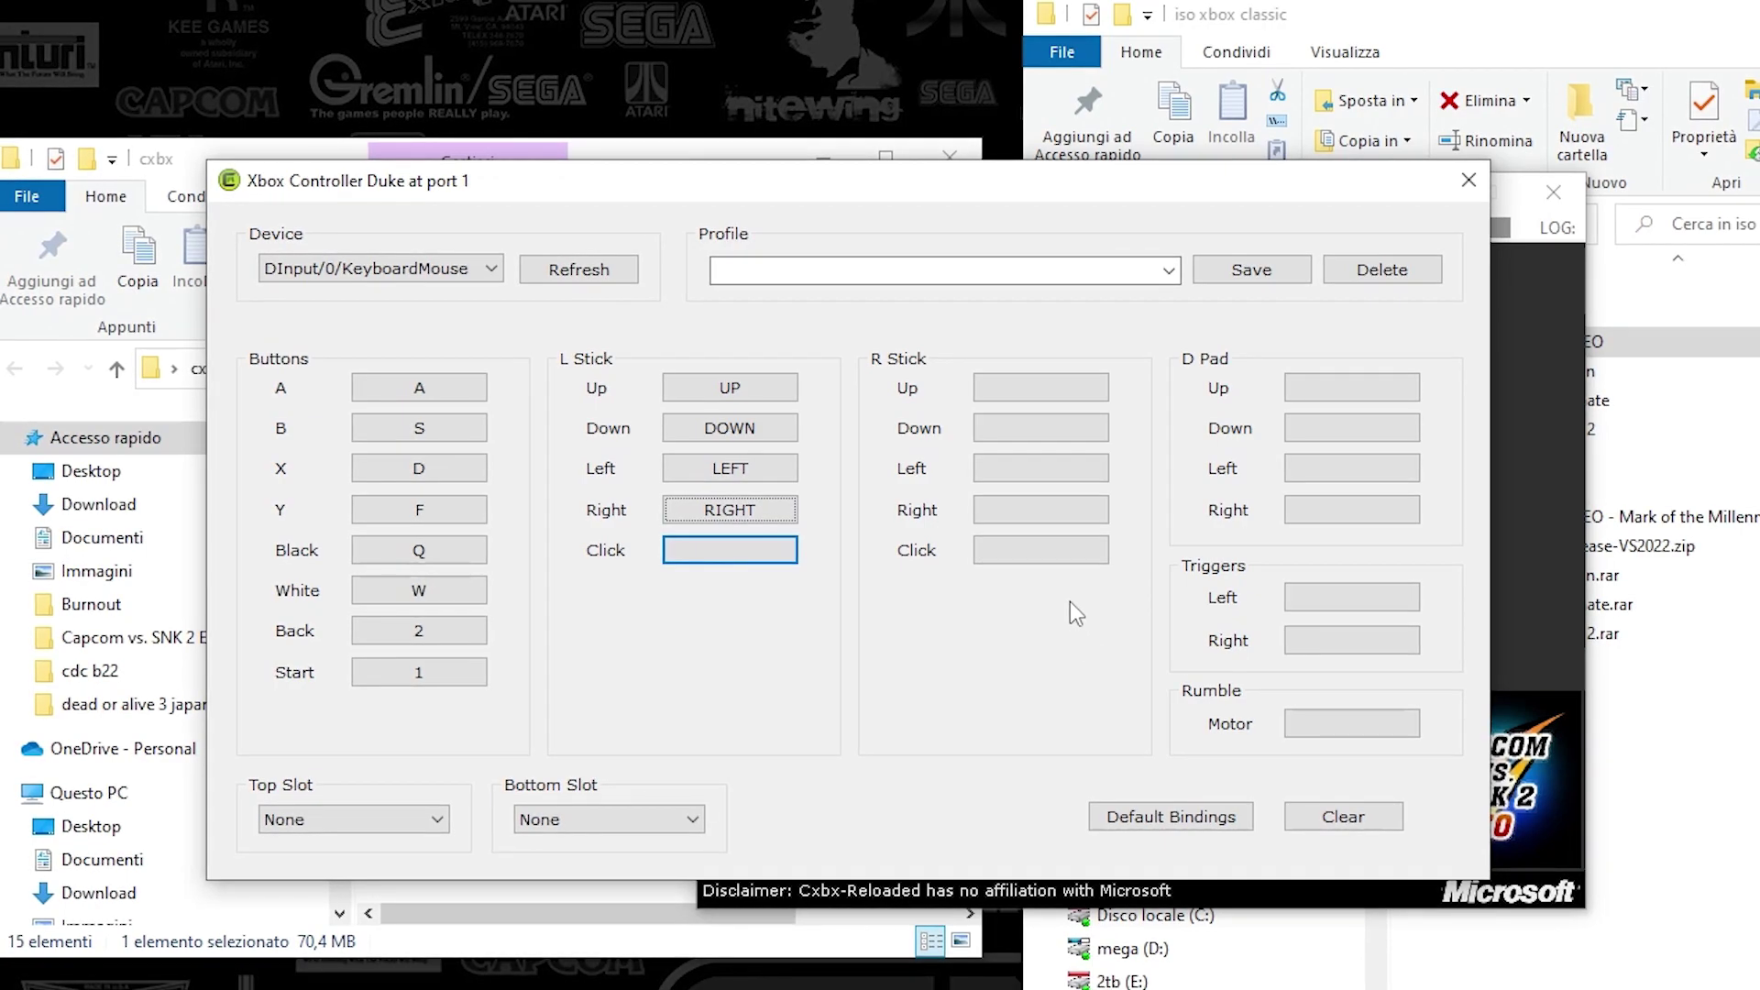
Bind the D Pad's Up, Down, Left and Right directions to the matching arrow keys
{"action": "left_click", "coordinate": [1352, 391]}
{"action": "key", "text": "Up"}
{"action": "left_click", "coordinate": [1367, 444]}
{"action": "key", "text": "Down"}
{"action": "left_click", "coordinate": [1348, 473]}
{"action": "key", "text": "Left"}
{"action": "left_click", "coordinate": [1355, 514]}
{"action": "key", "text": "Right"}
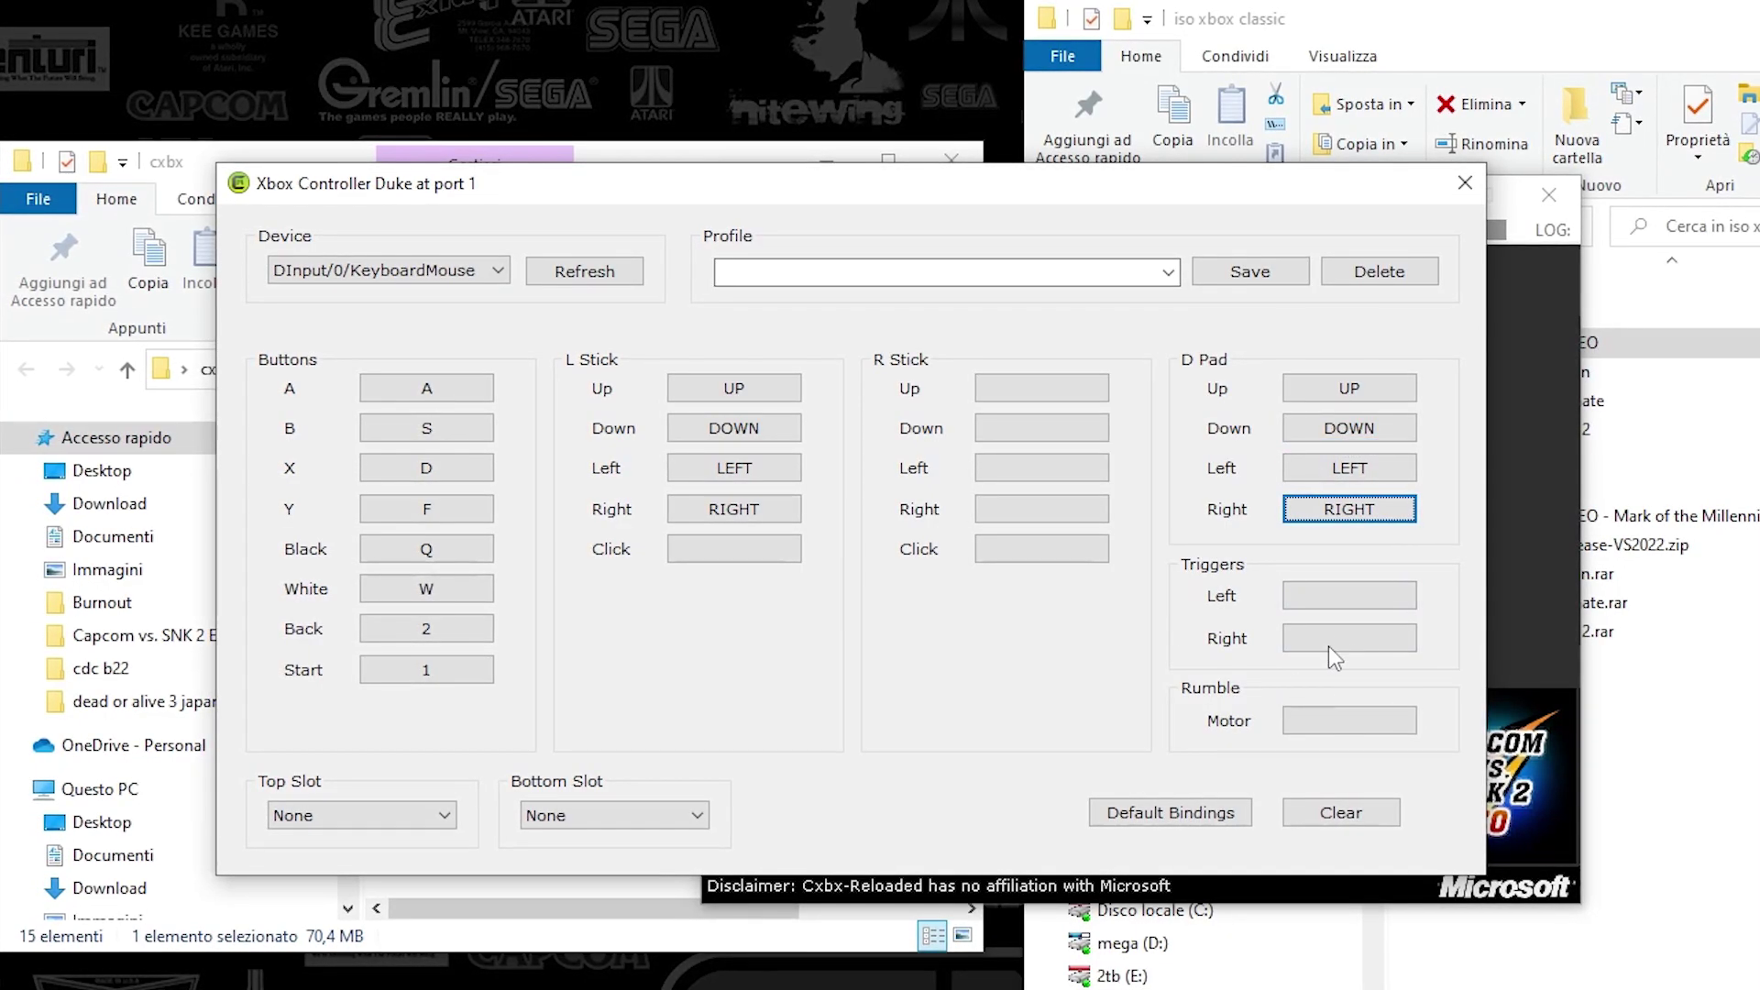
Bind the Left trigger to E and the Right trigger to R
{"action": "left_click", "coordinate": [1356, 601]}
{"action": "key", "text": "e"}
{"action": "left_click", "coordinate": [1357, 640]}
{"action": "key", "text": "r"}
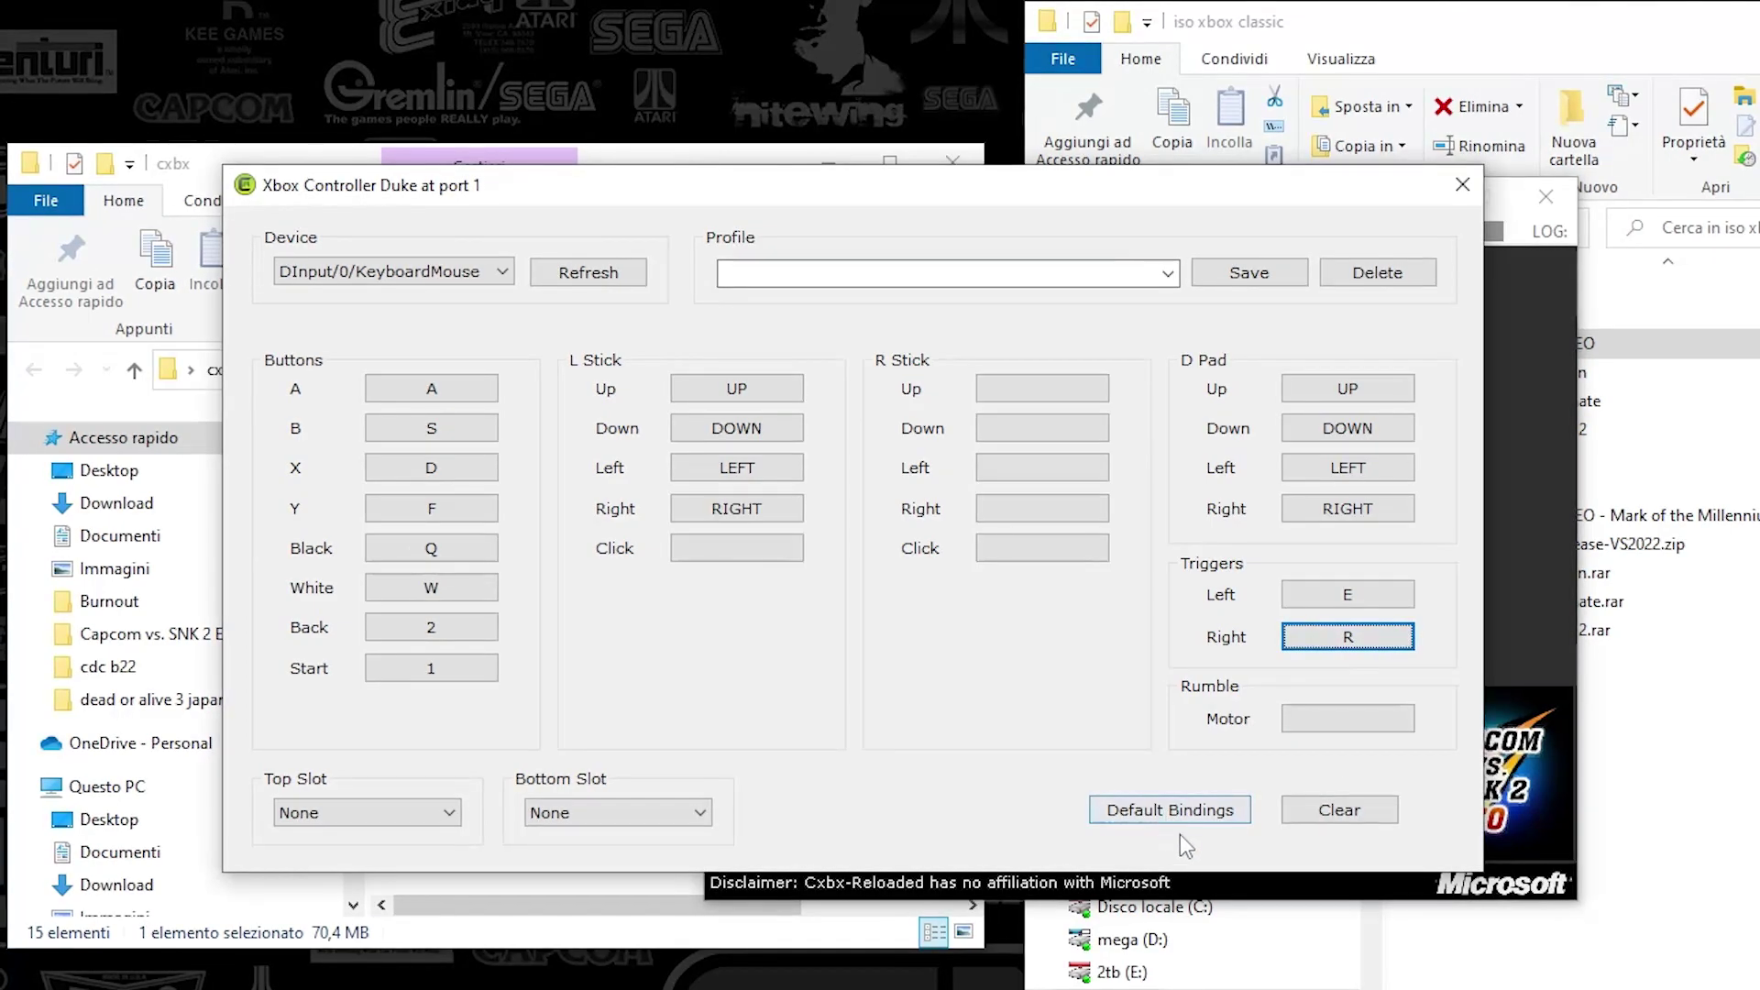
Save the controller bindings as a profile named asddad and close the controller and input configuration windows
{"action": "left_click", "coordinate": [954, 277]}
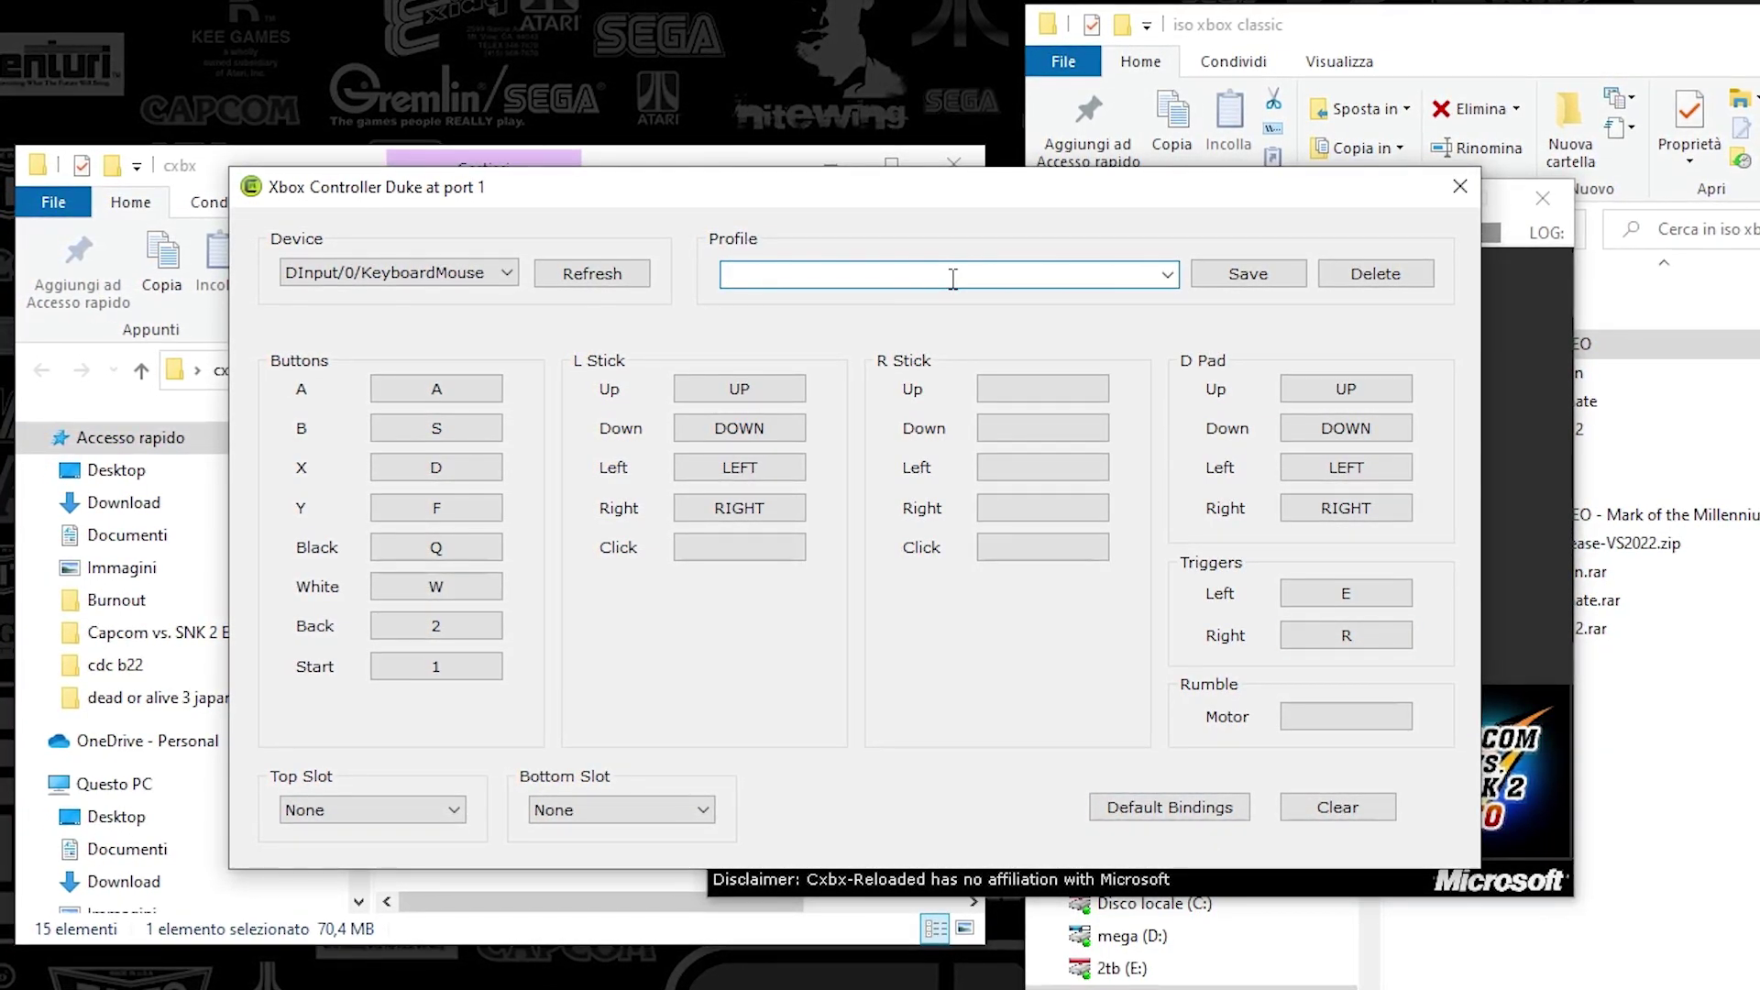
{"action": "type", "text": "asddad"}
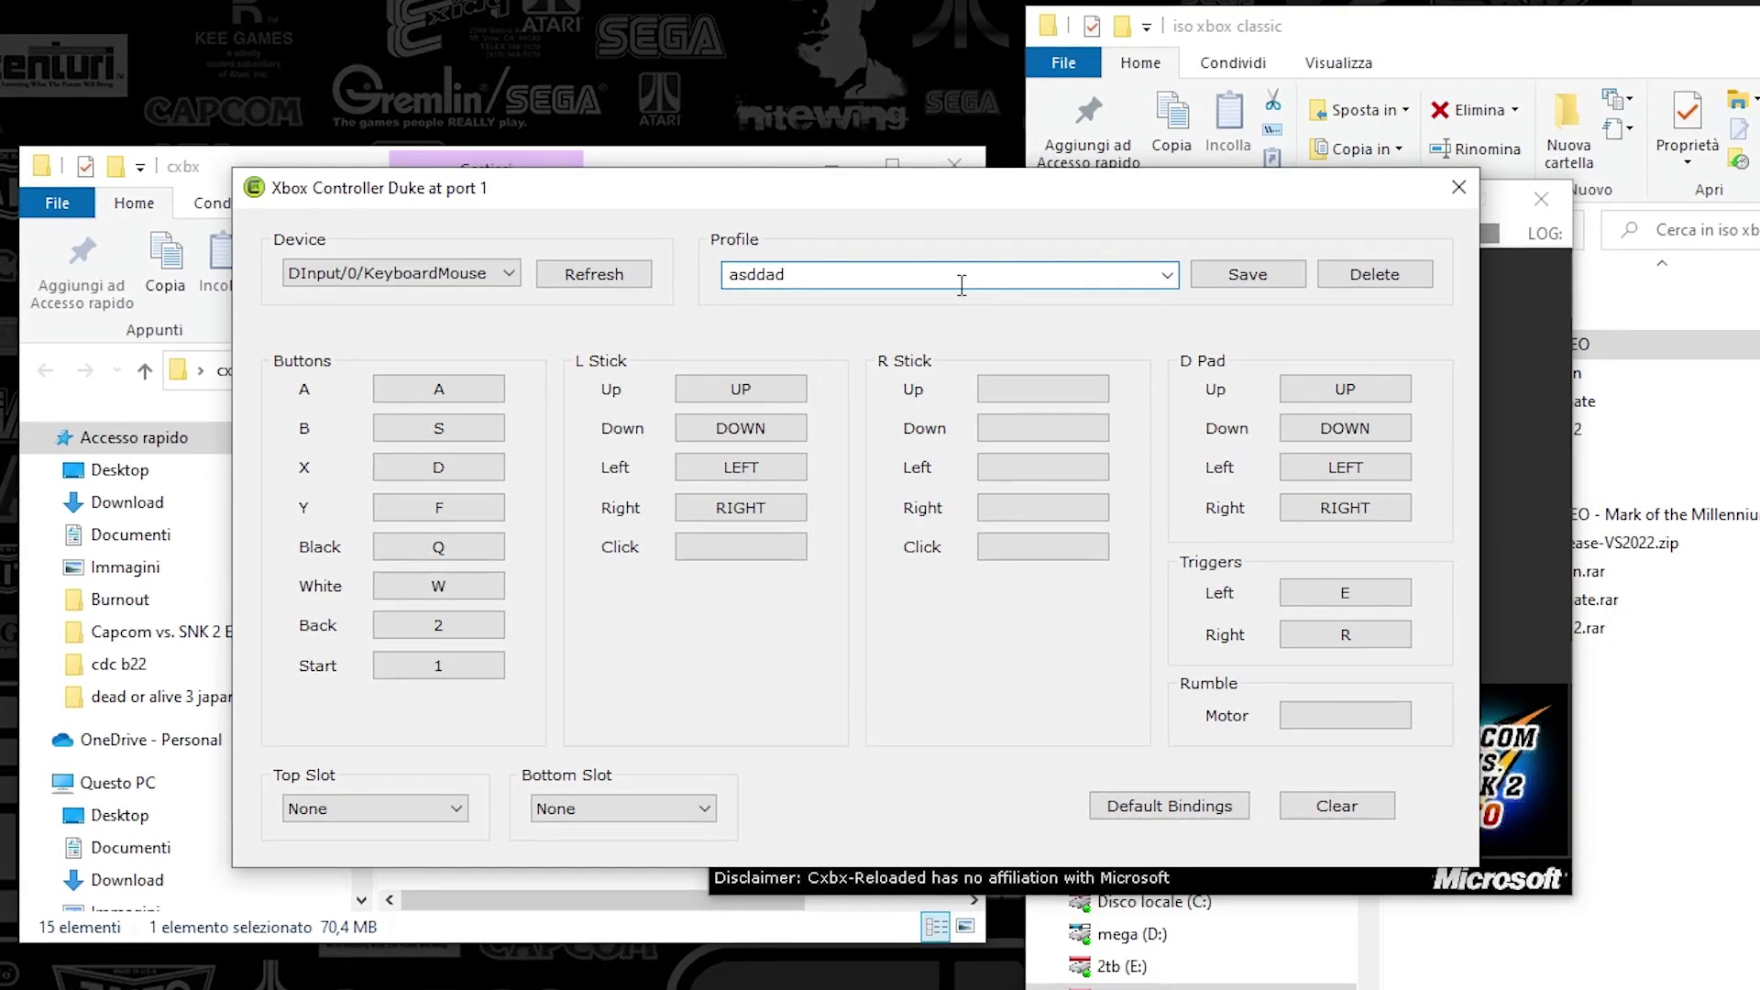
{"action": "left_click", "coordinate": [1230, 283]}
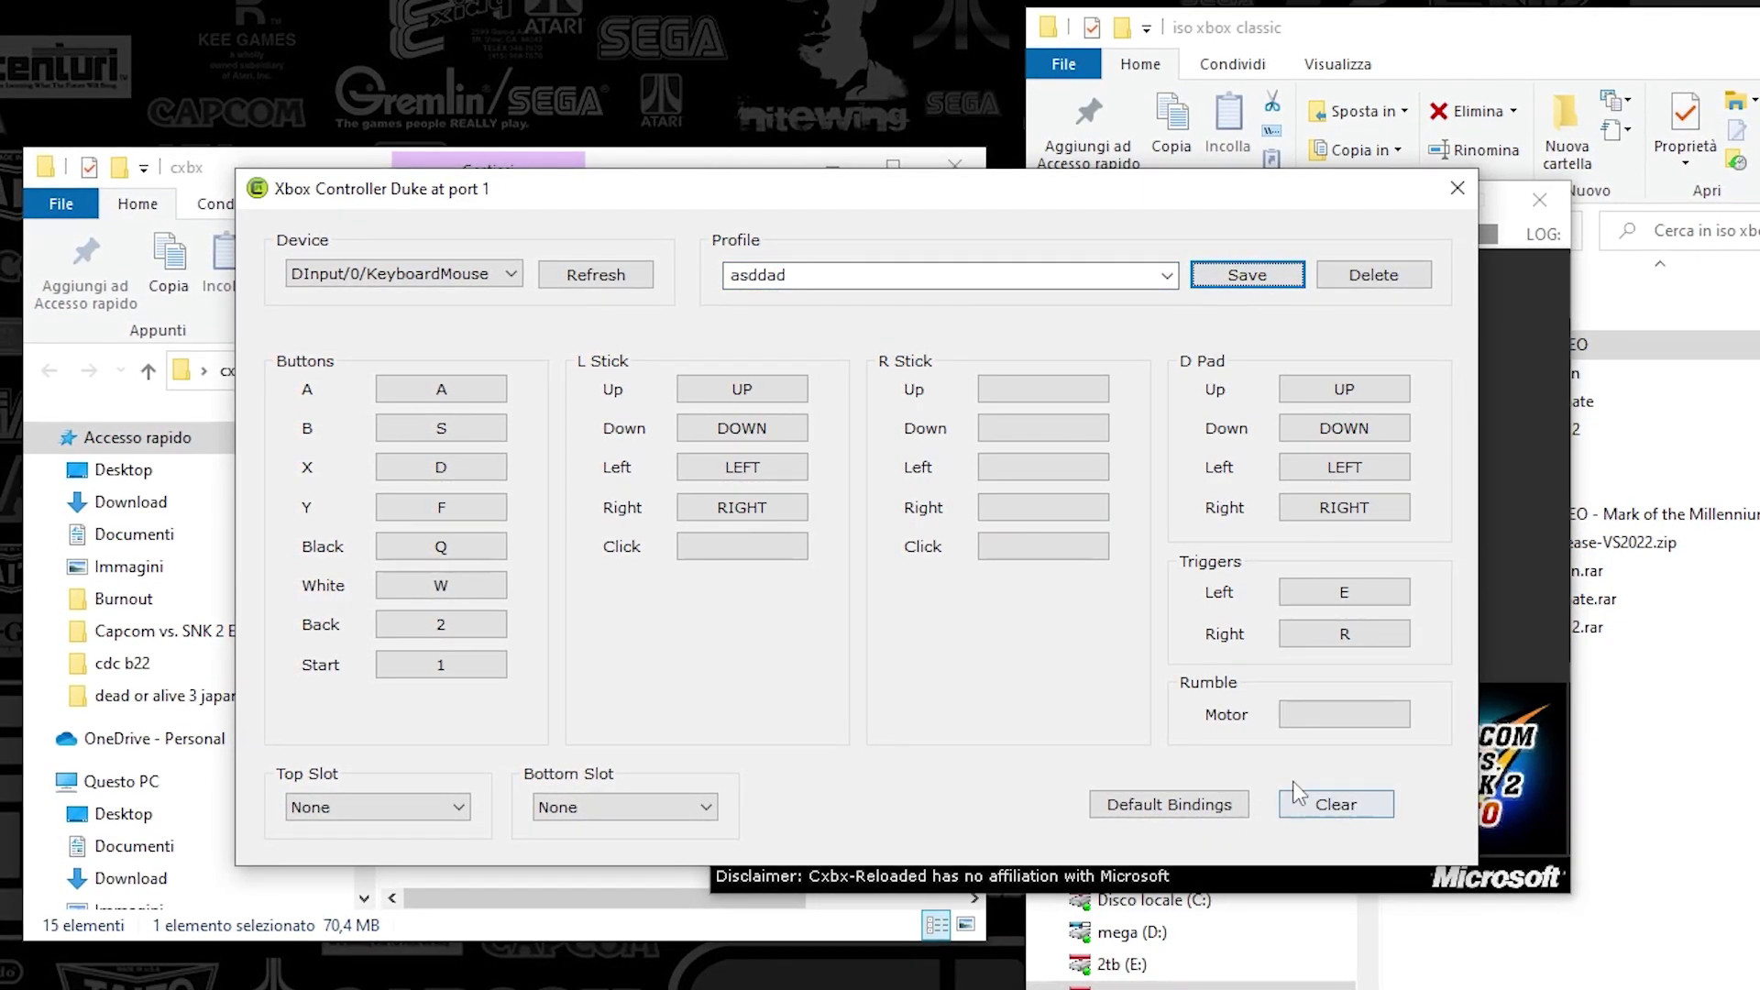
{"action": "left_click", "coordinate": [1455, 192]}
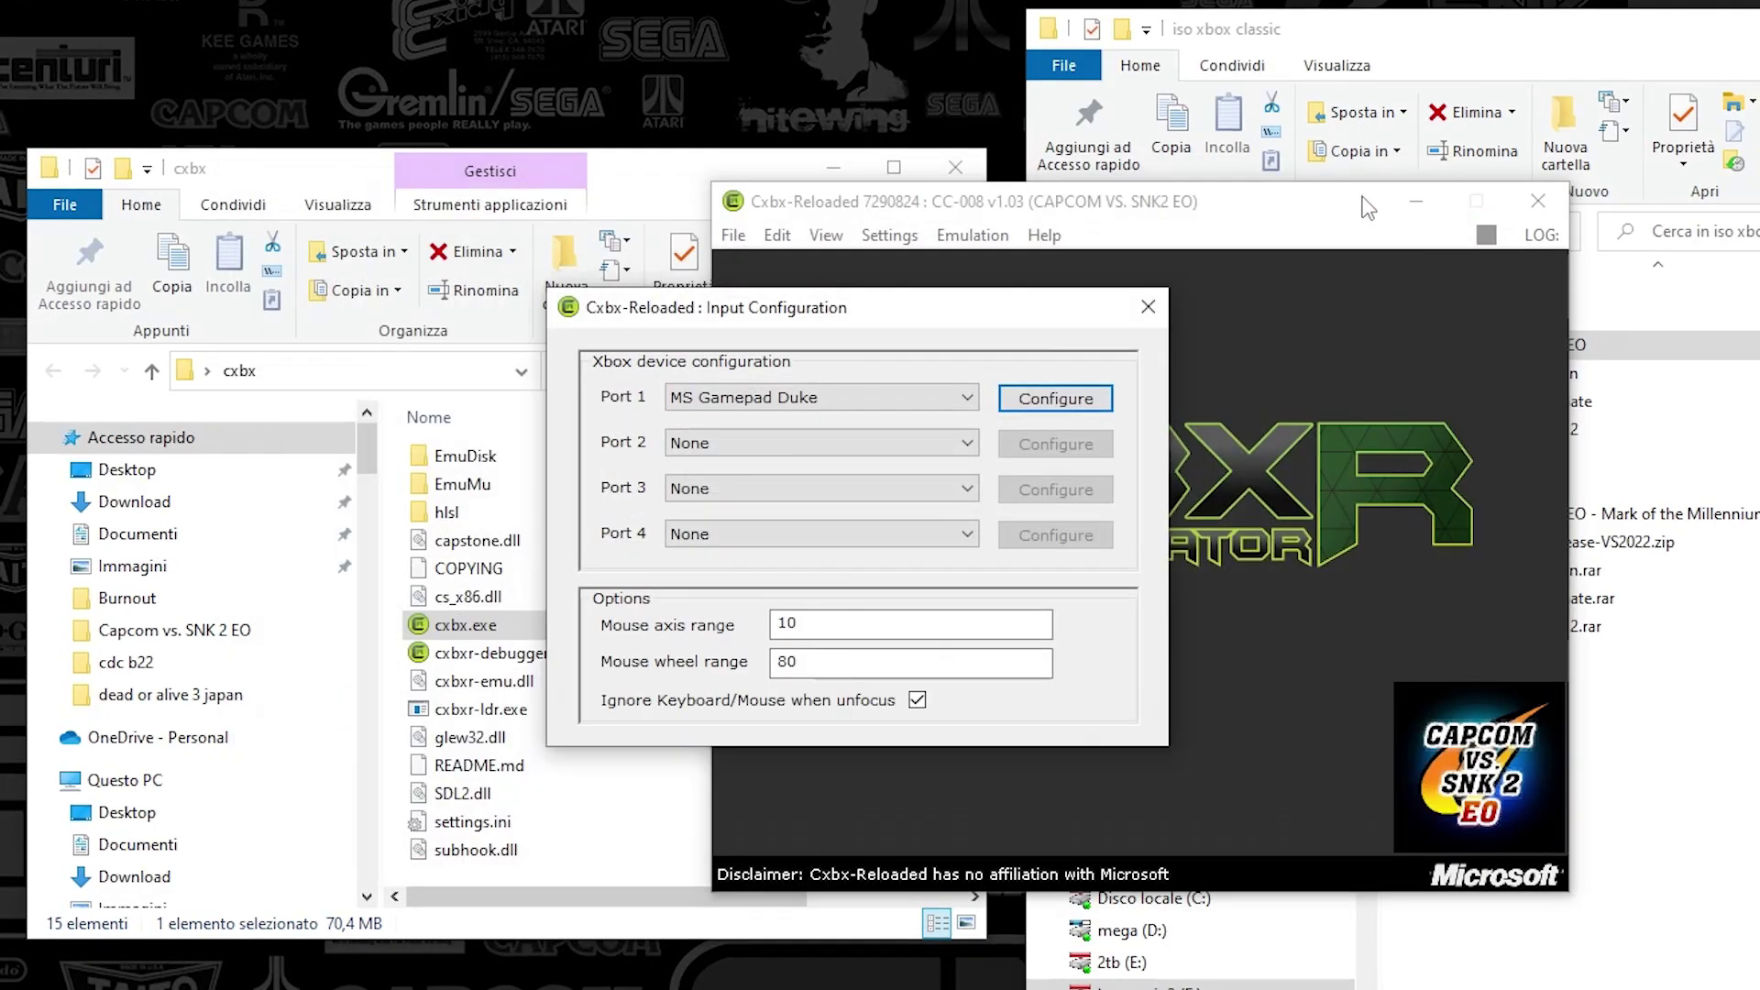
{"action": "left_click", "coordinate": [1148, 307]}
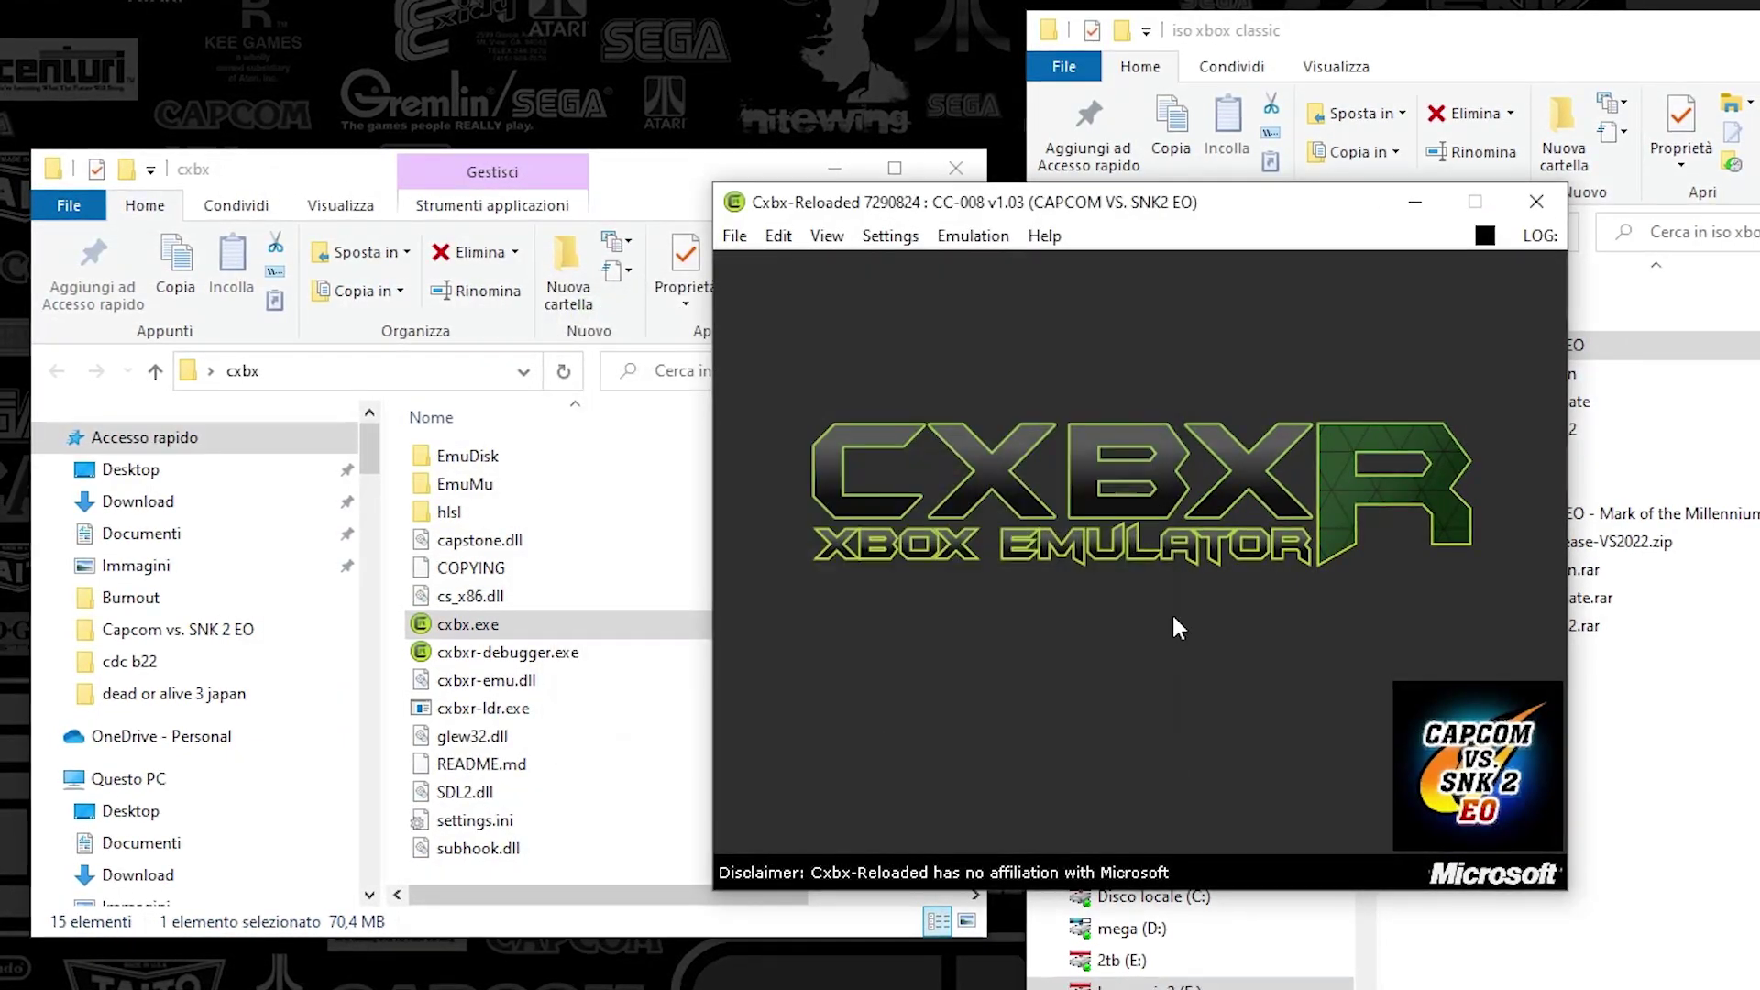
Start the emulation of Capcom vs. SNK 2 EO to try the game, and stop it again
{"action": "left_click", "coordinate": [974, 237]}
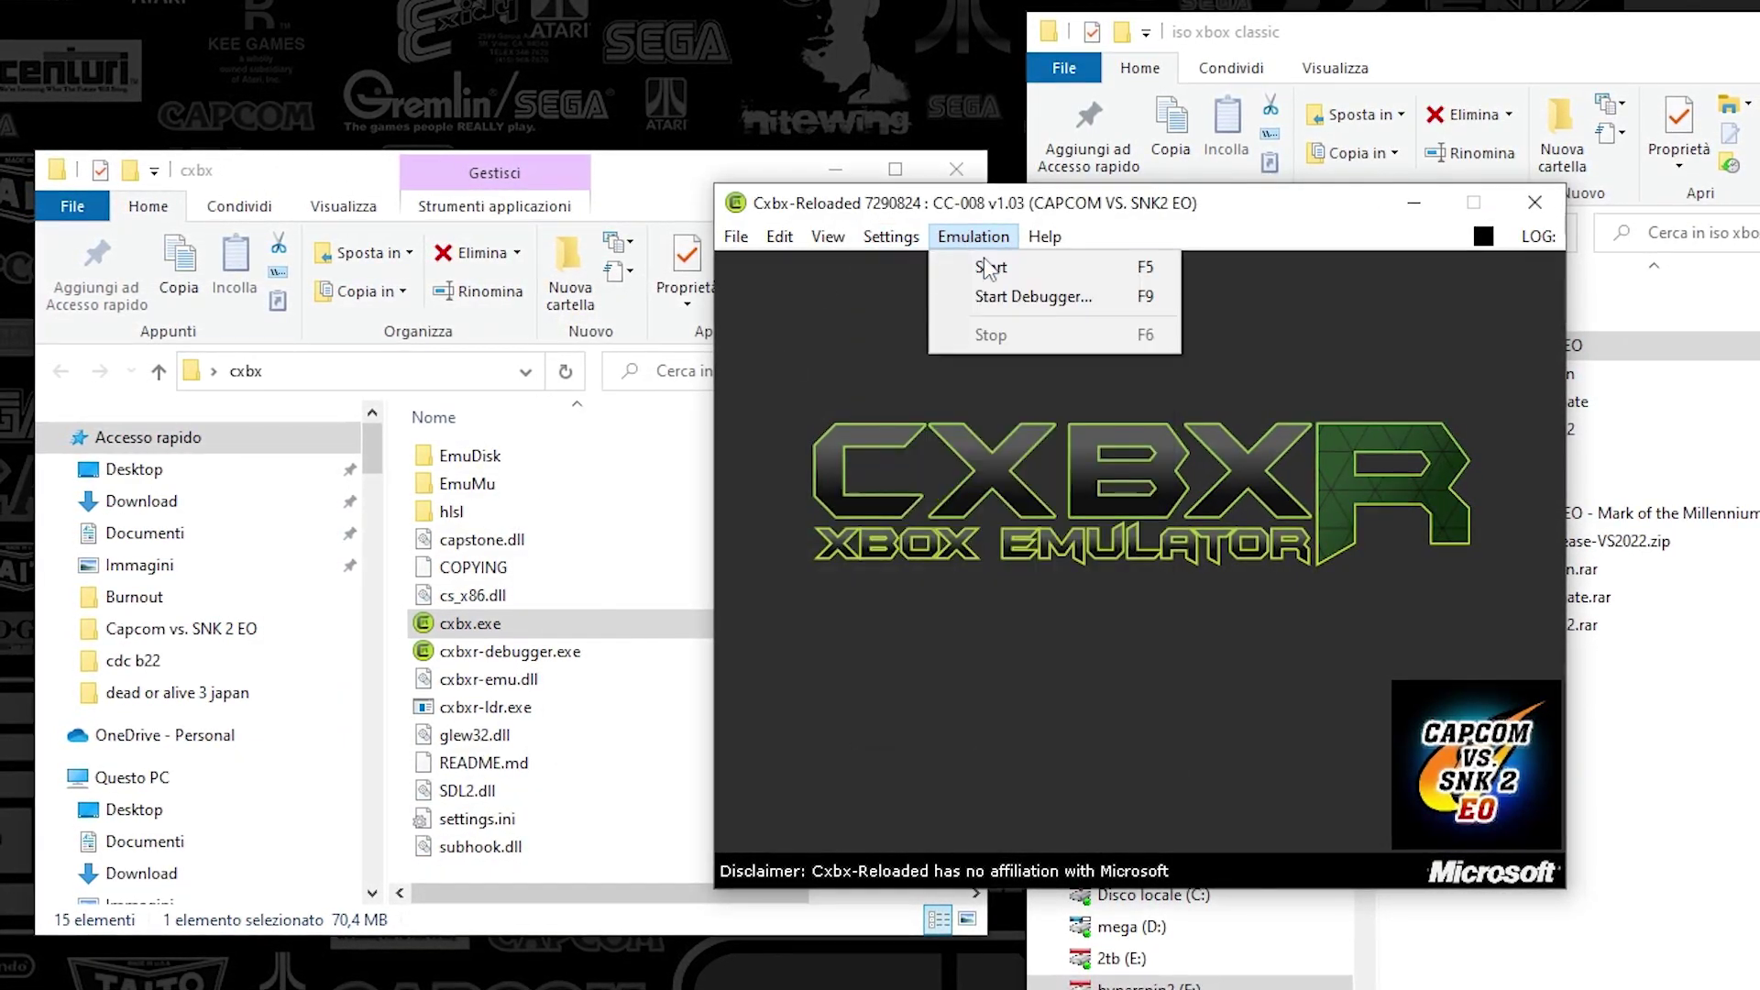
{"action": "left_click", "coordinate": [990, 266]}
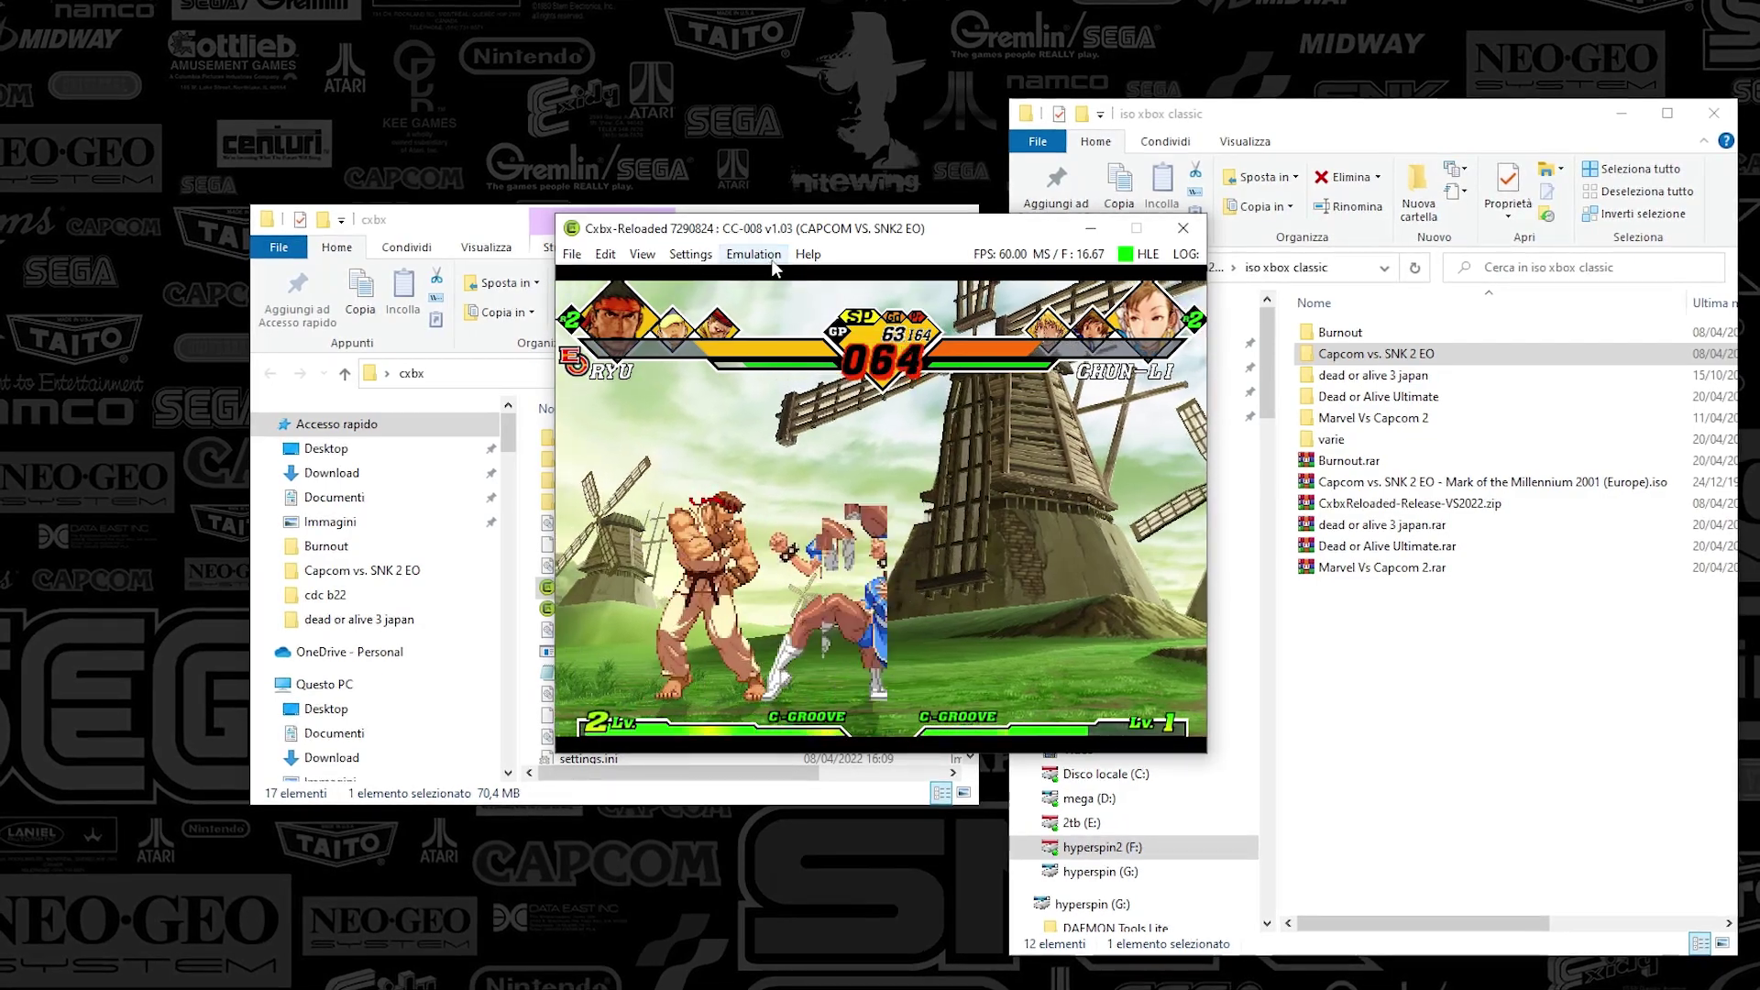
{"action": "left_click", "coordinate": [763, 256]}
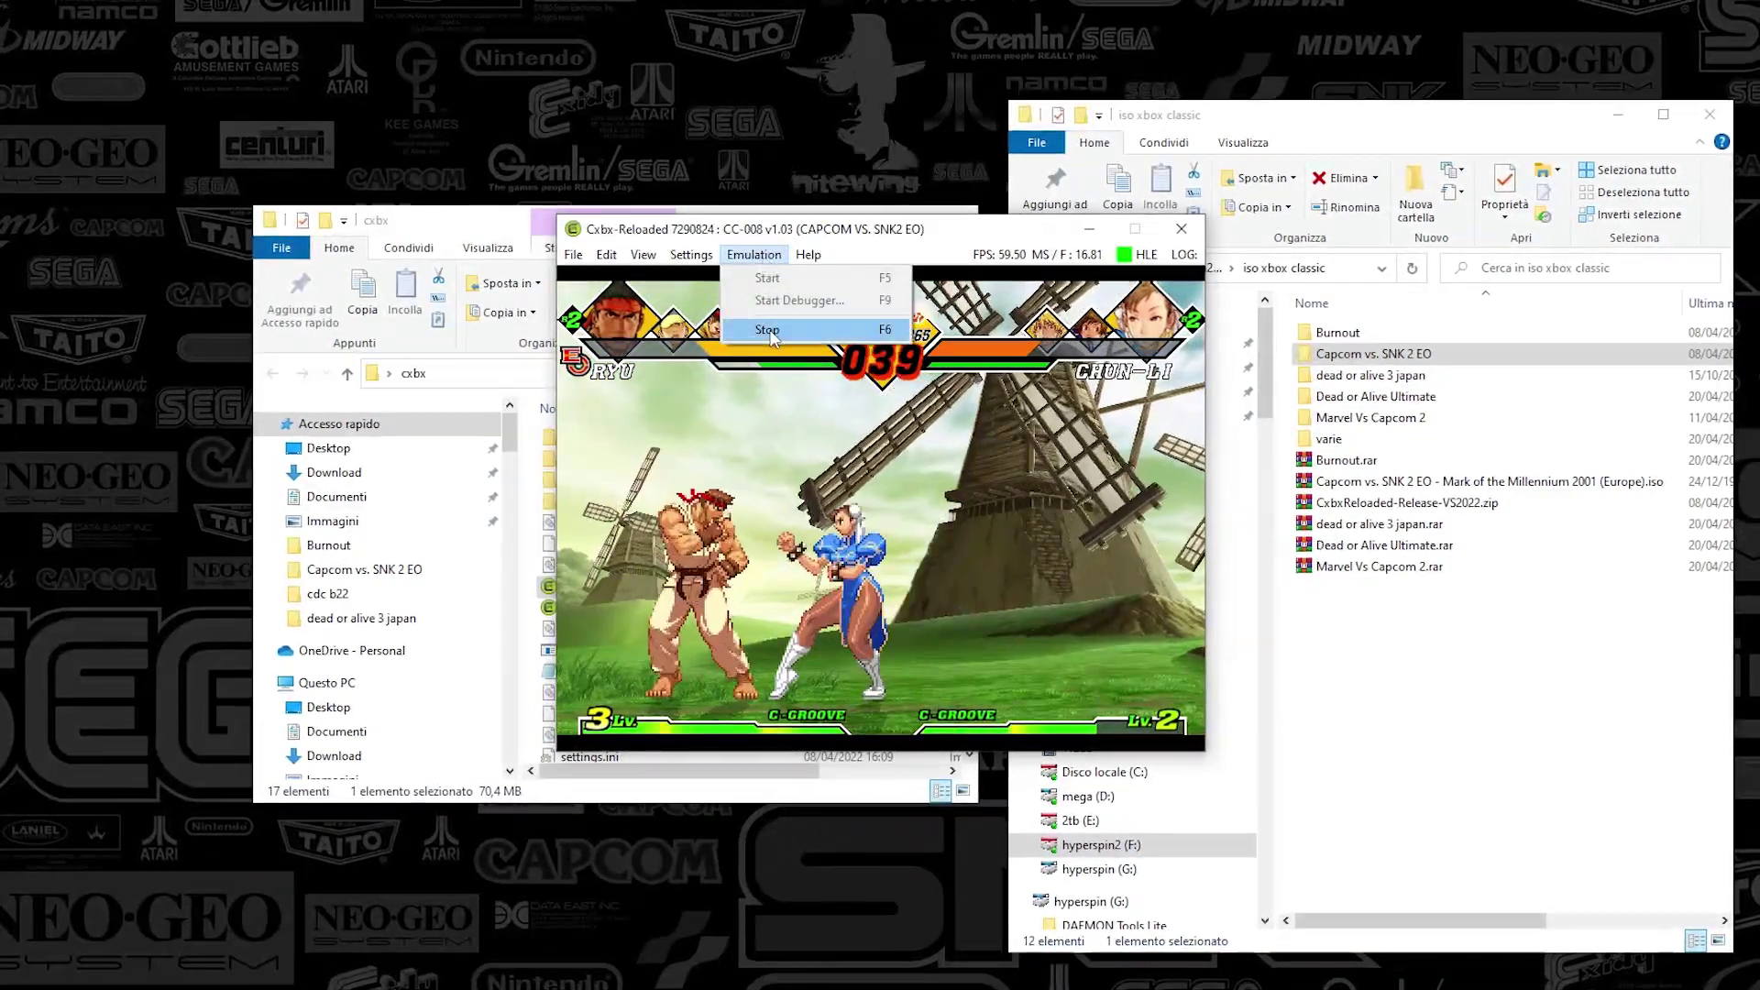
{"action": "left_click", "coordinate": [771, 329]}
{"action": "left_click_drag", "start_coordinate": [977, 252], "coordinate": [762, 275]}
{"action": "left_click", "coordinate": [753, 295]}
{"action": "left_click", "coordinate": [753, 295]}
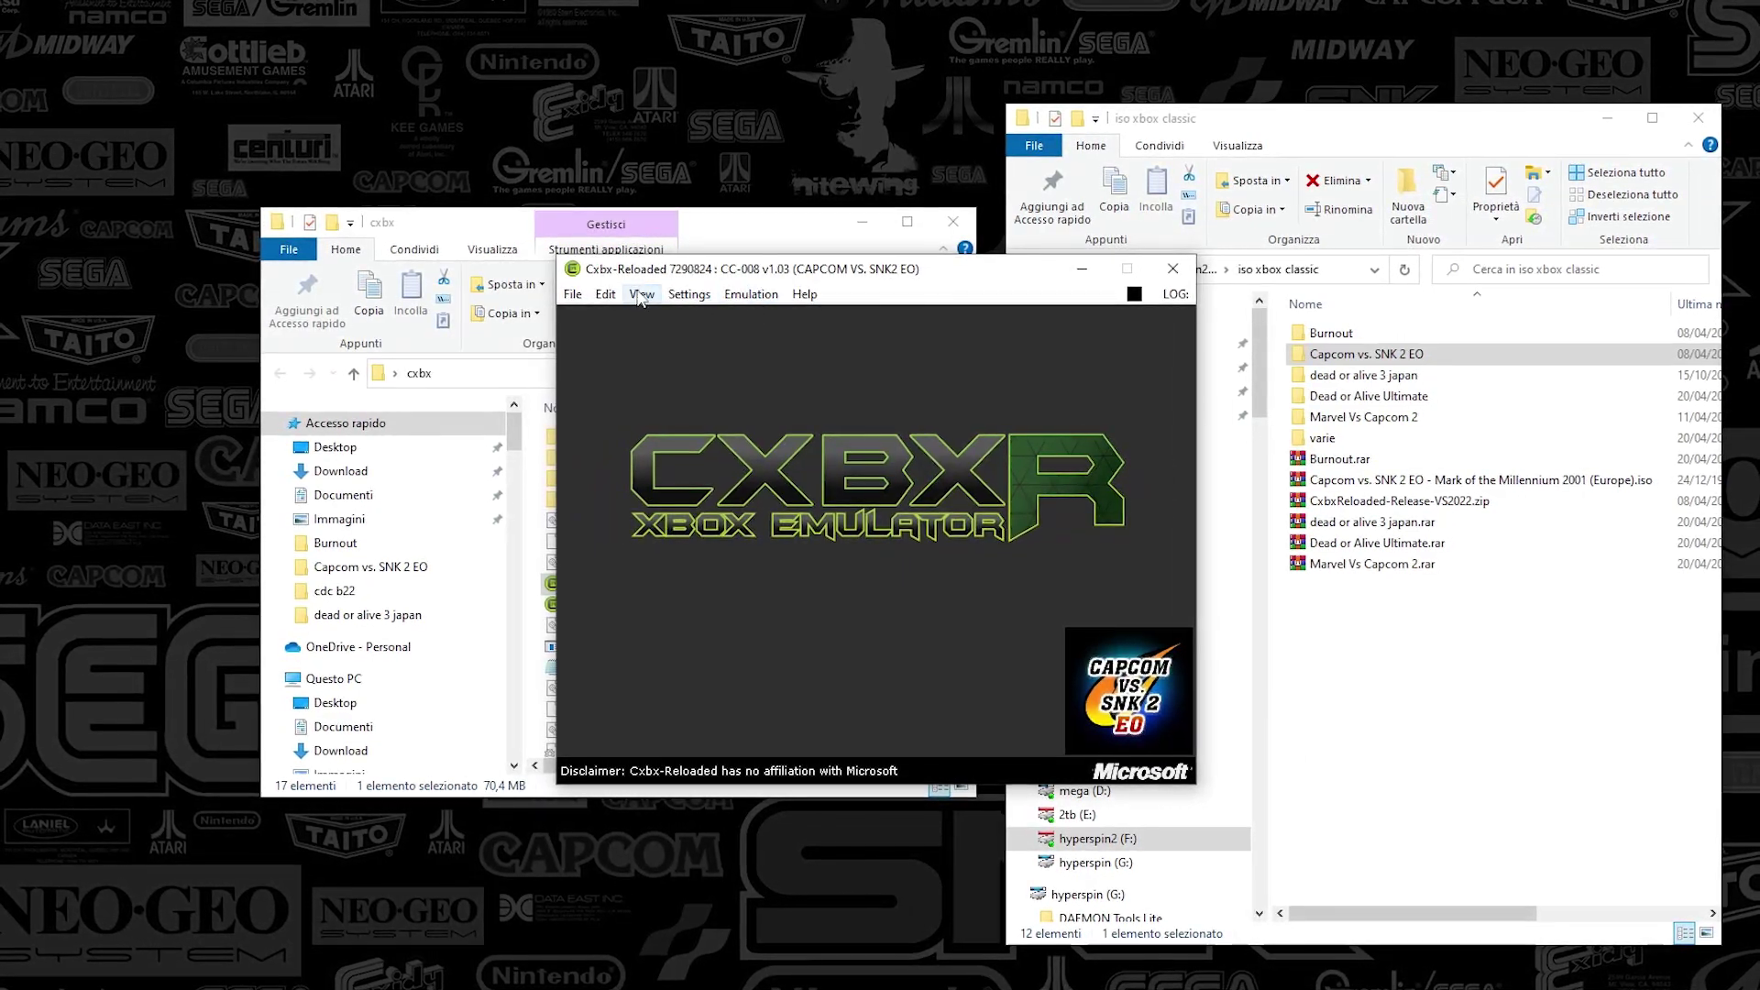
Open the Xbox executable from the dead or alive 3 japan folder under iso xbox classic and start its emulation
{"action": "left_click", "coordinate": [572, 295]}
{"action": "left_click", "coordinate": [616, 316]}
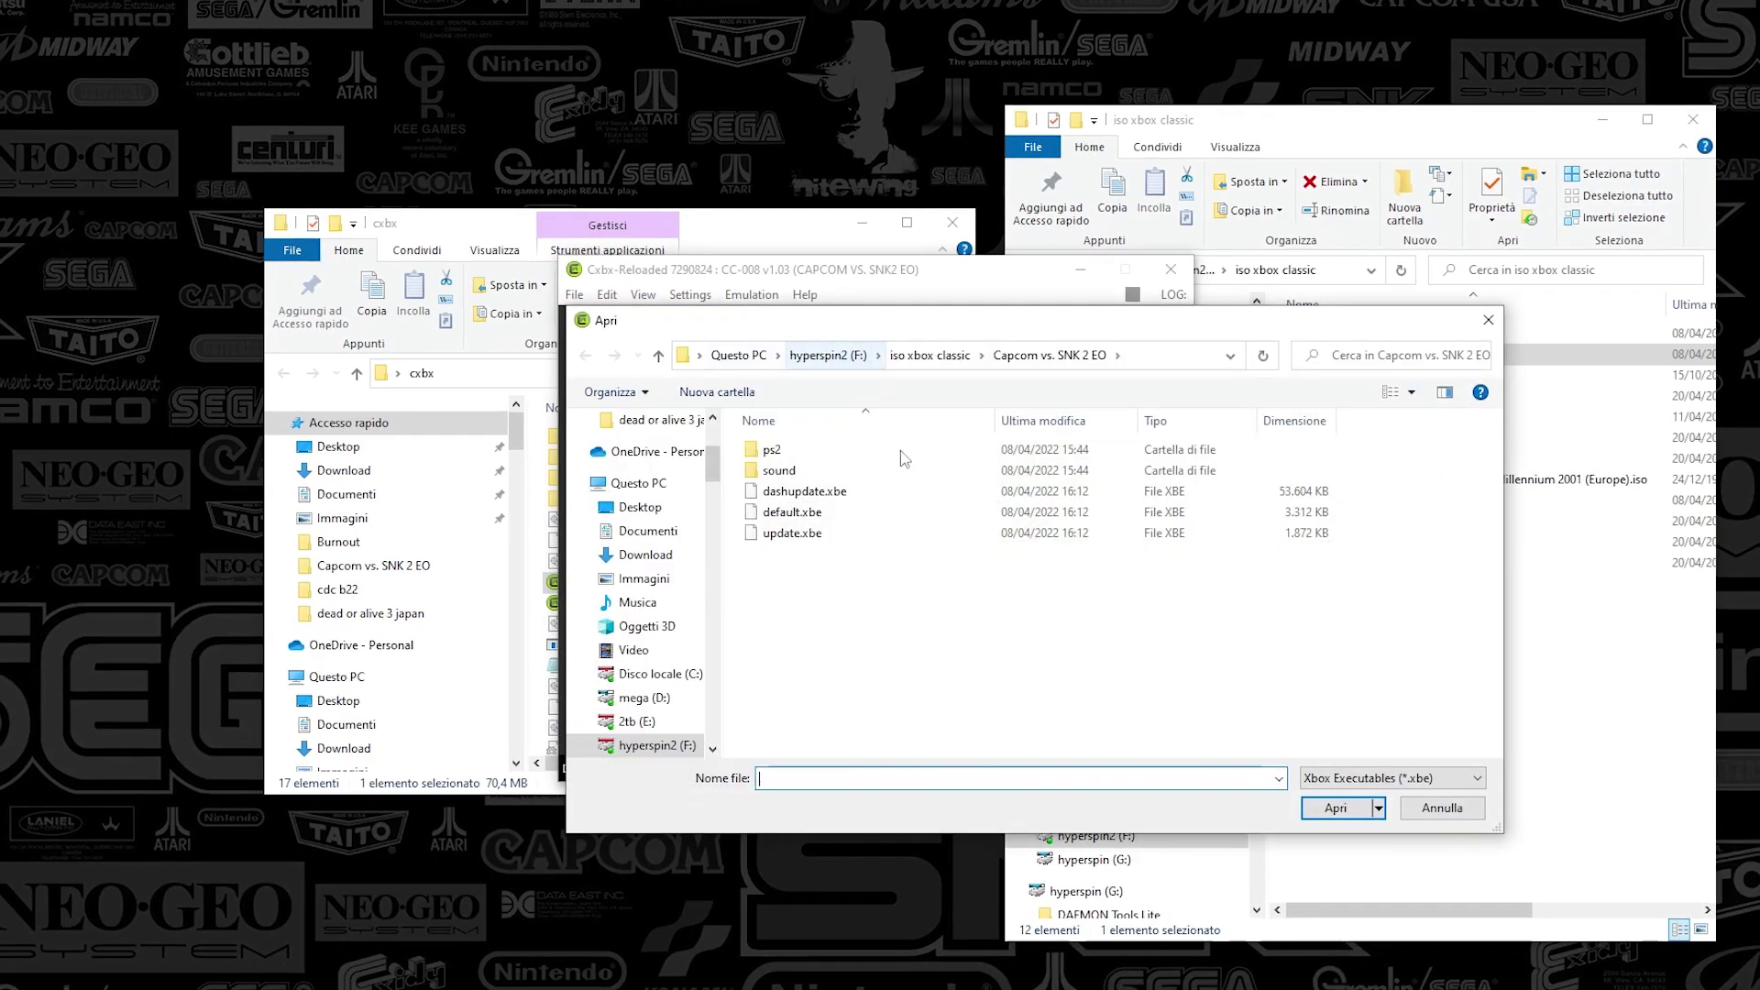
{"action": "left_click", "coordinate": [935, 356]}
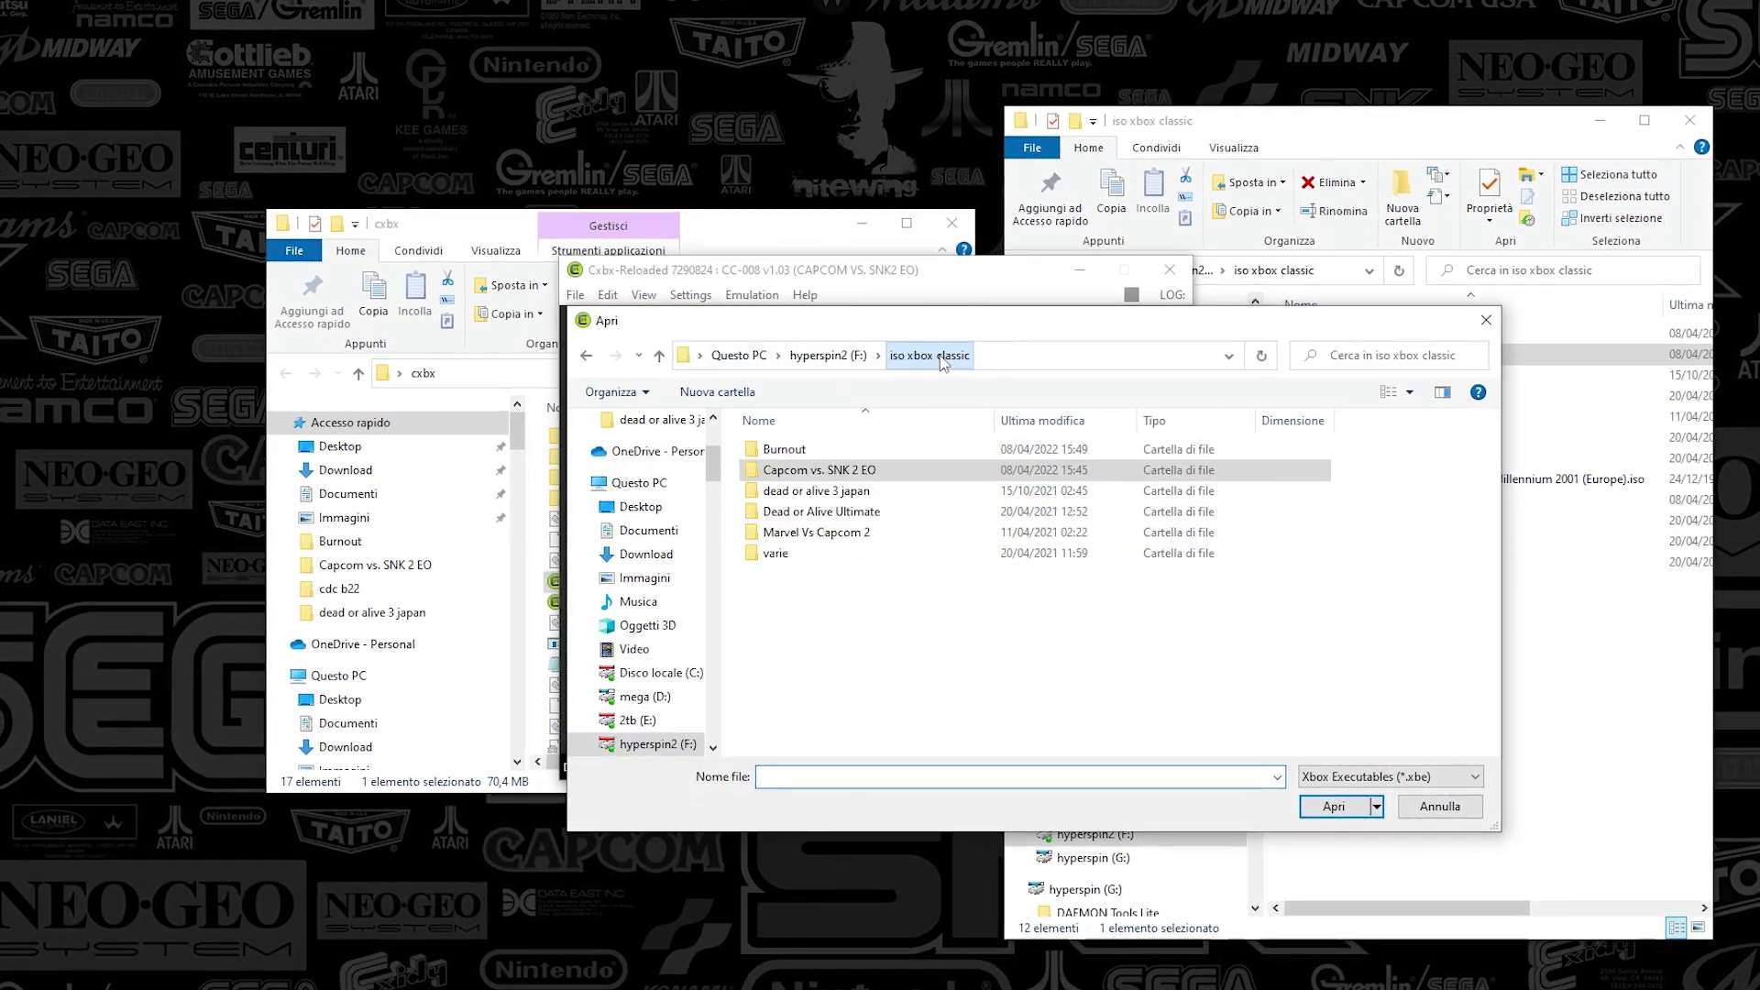
{"action": "double_click", "coordinate": [825, 491]}
{"action": "double_click", "coordinate": [825, 451]}
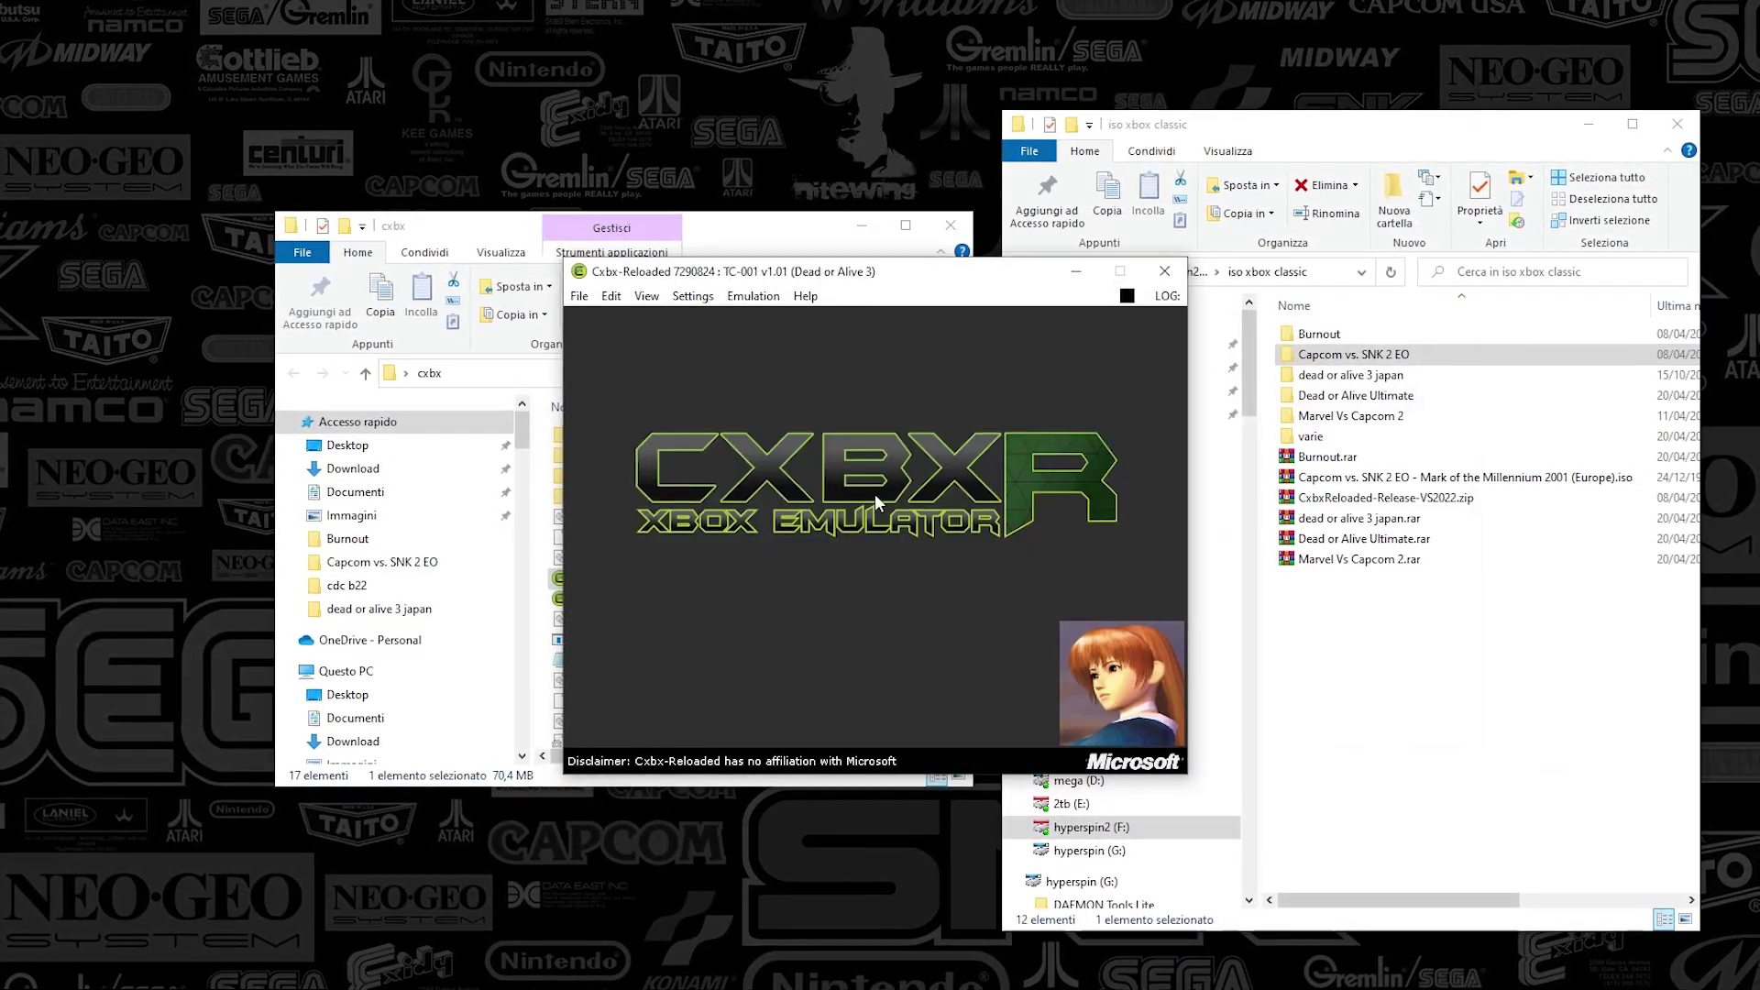
{"action": "left_click", "coordinate": [753, 296]}
{"action": "left_click", "coordinate": [770, 323]}
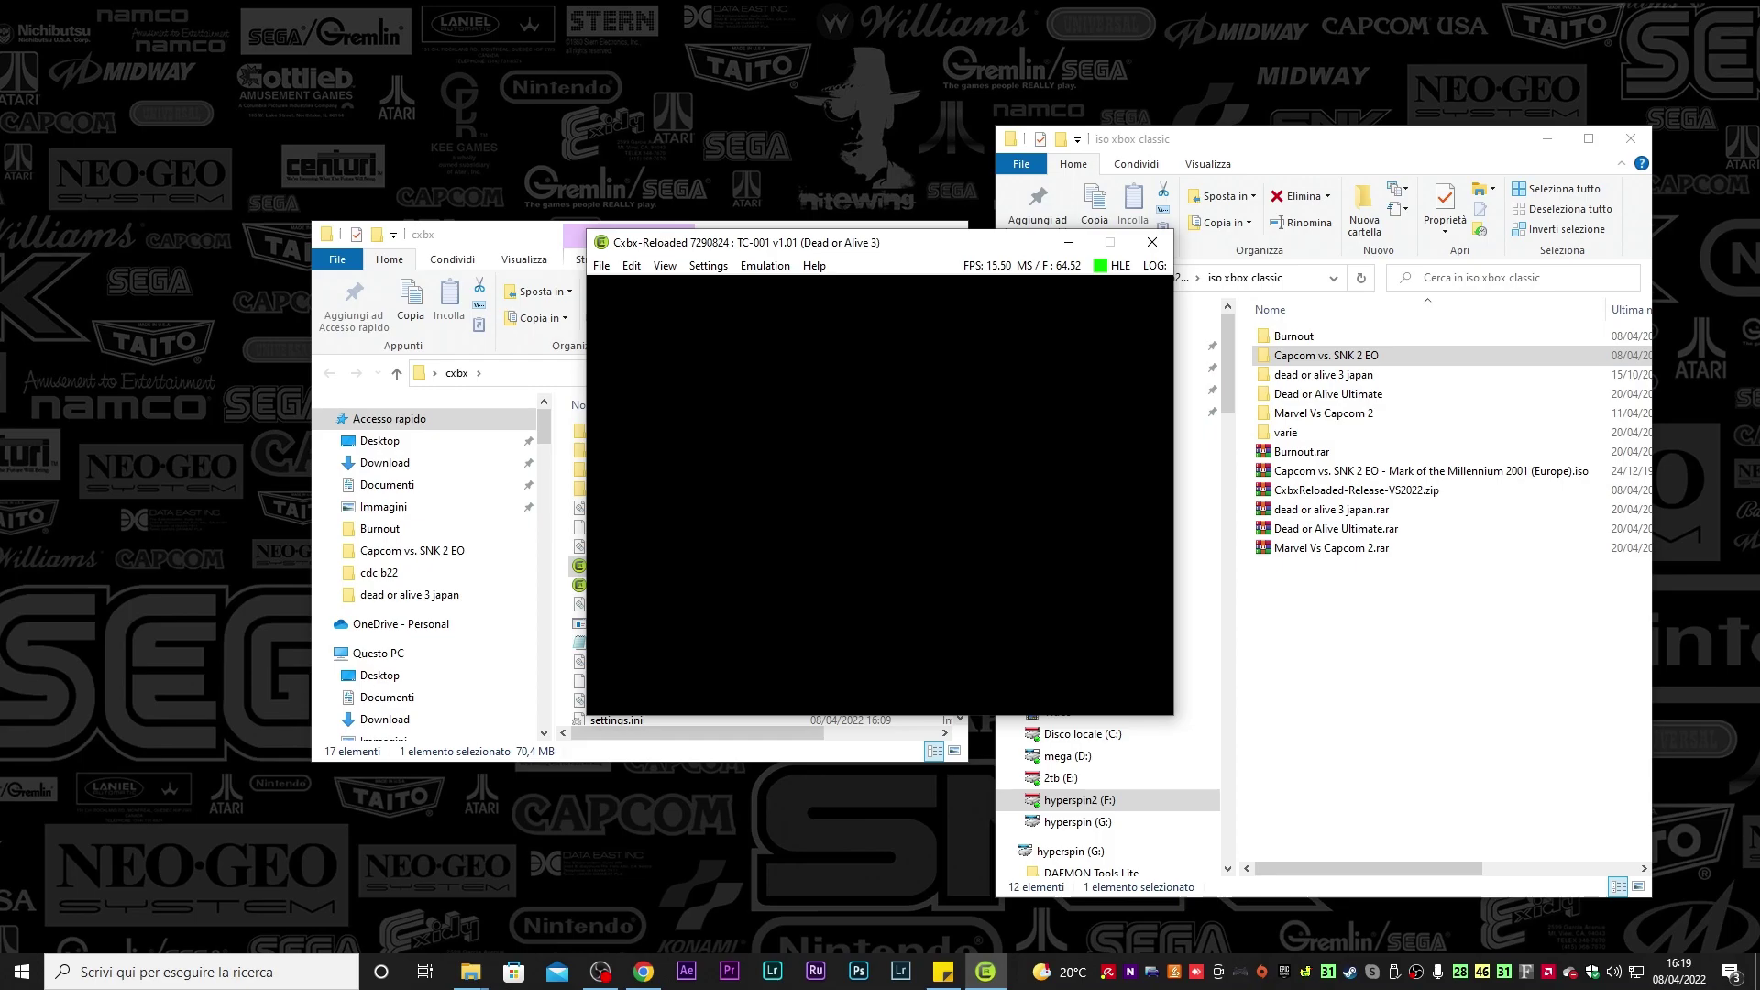
Try to stop the Dead or Alive 3 emulation and force the unresponsive emulator to close
{"action": "left_click", "coordinate": [777, 266]}
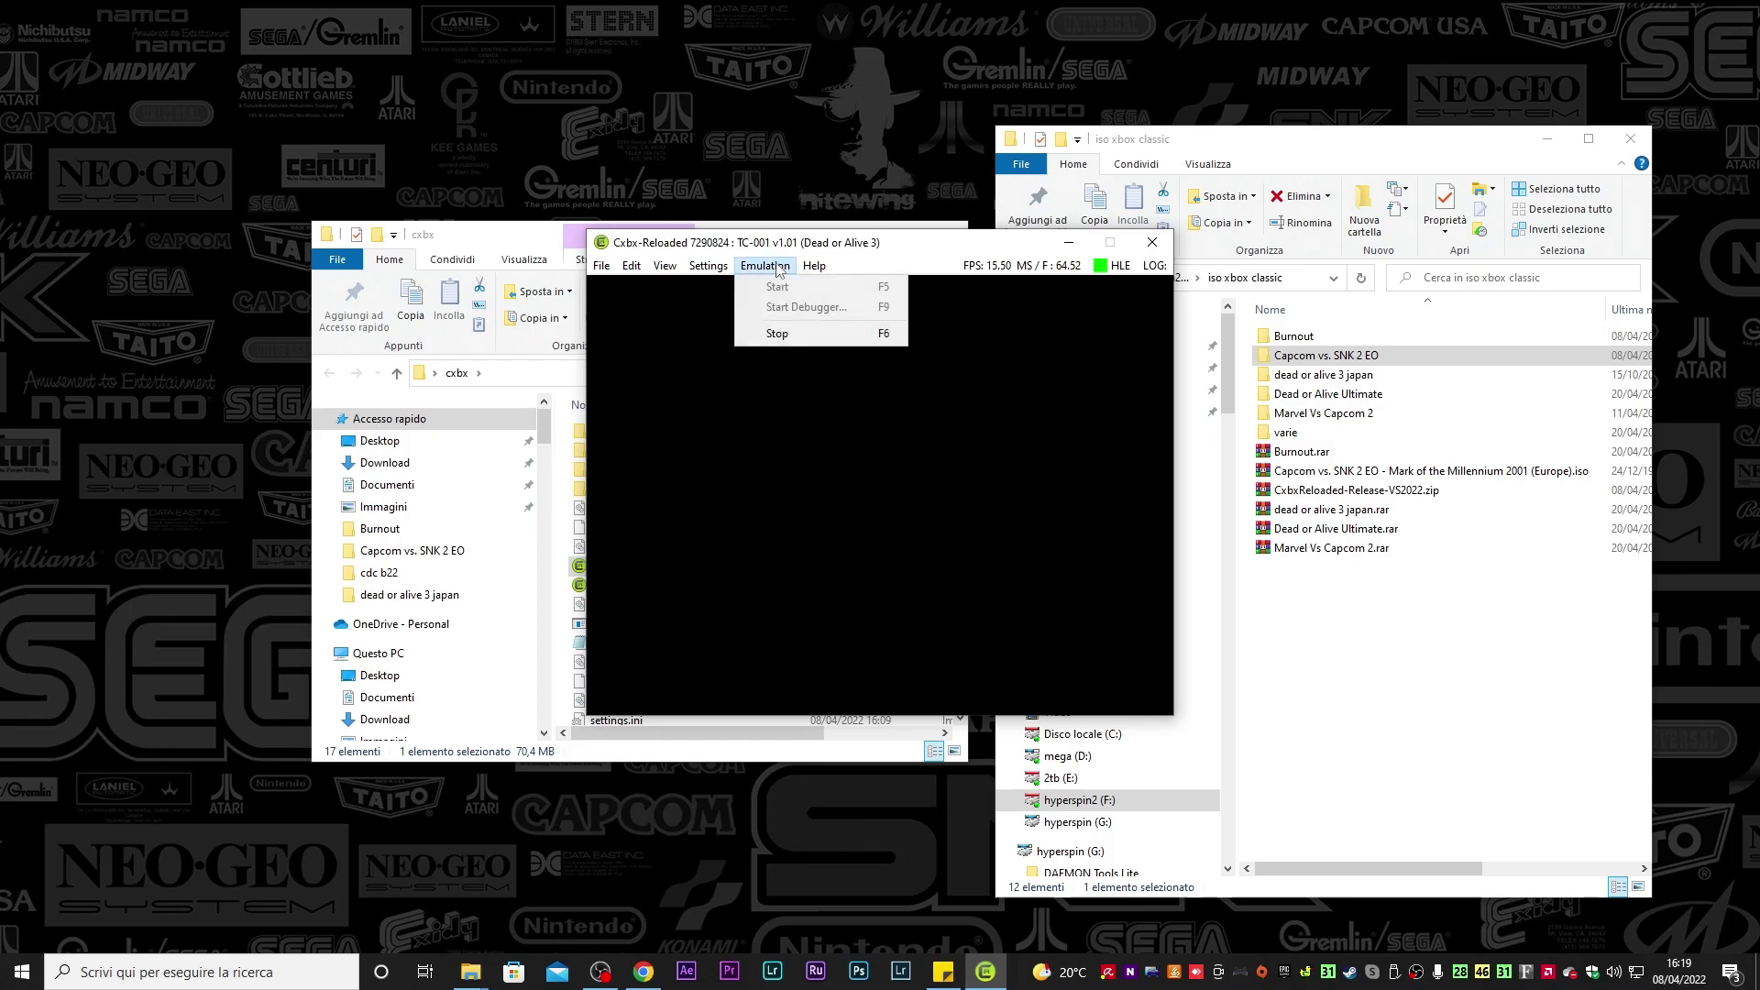
{"action": "left_click", "coordinate": [775, 331]}
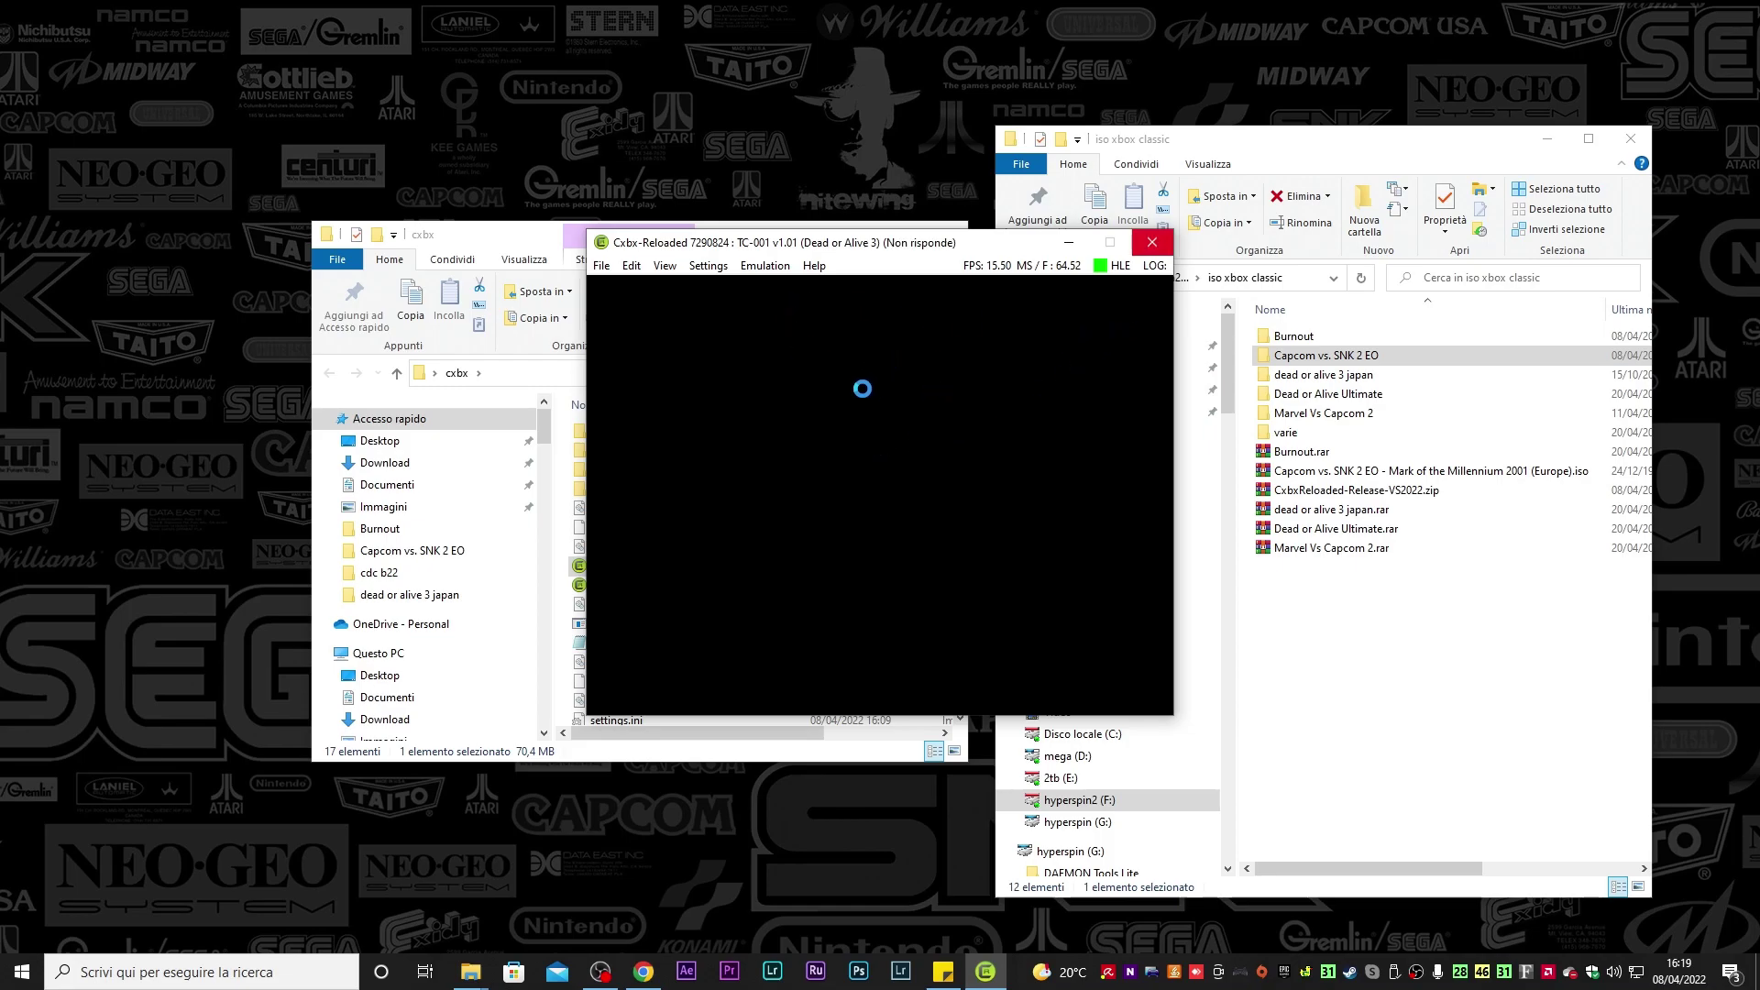
{"action": "left_click", "coordinate": [1154, 246]}
{"action": "left_click", "coordinate": [842, 507]}
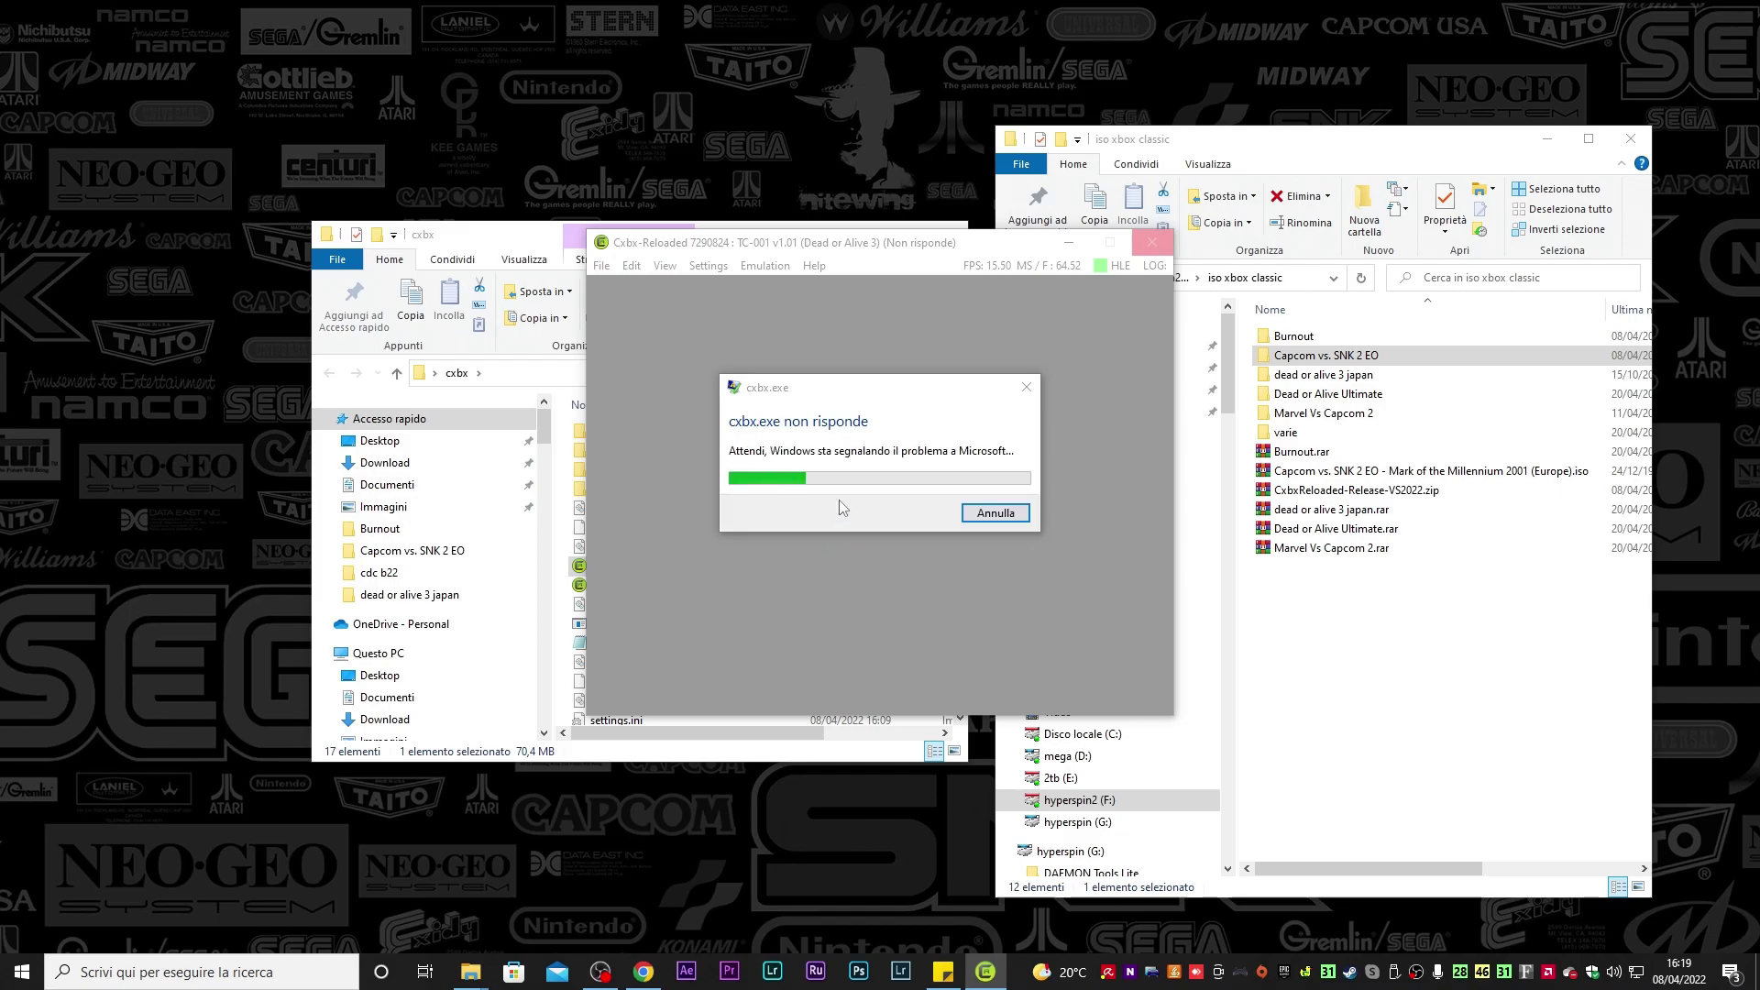
Relaunch cxbx.exe from the cxbx folder and enable Allow Admin Privilege in the emulator's settings
{"action": "double_click", "coordinate": [632, 567]}
{"action": "left_click", "coordinate": [767, 267]}
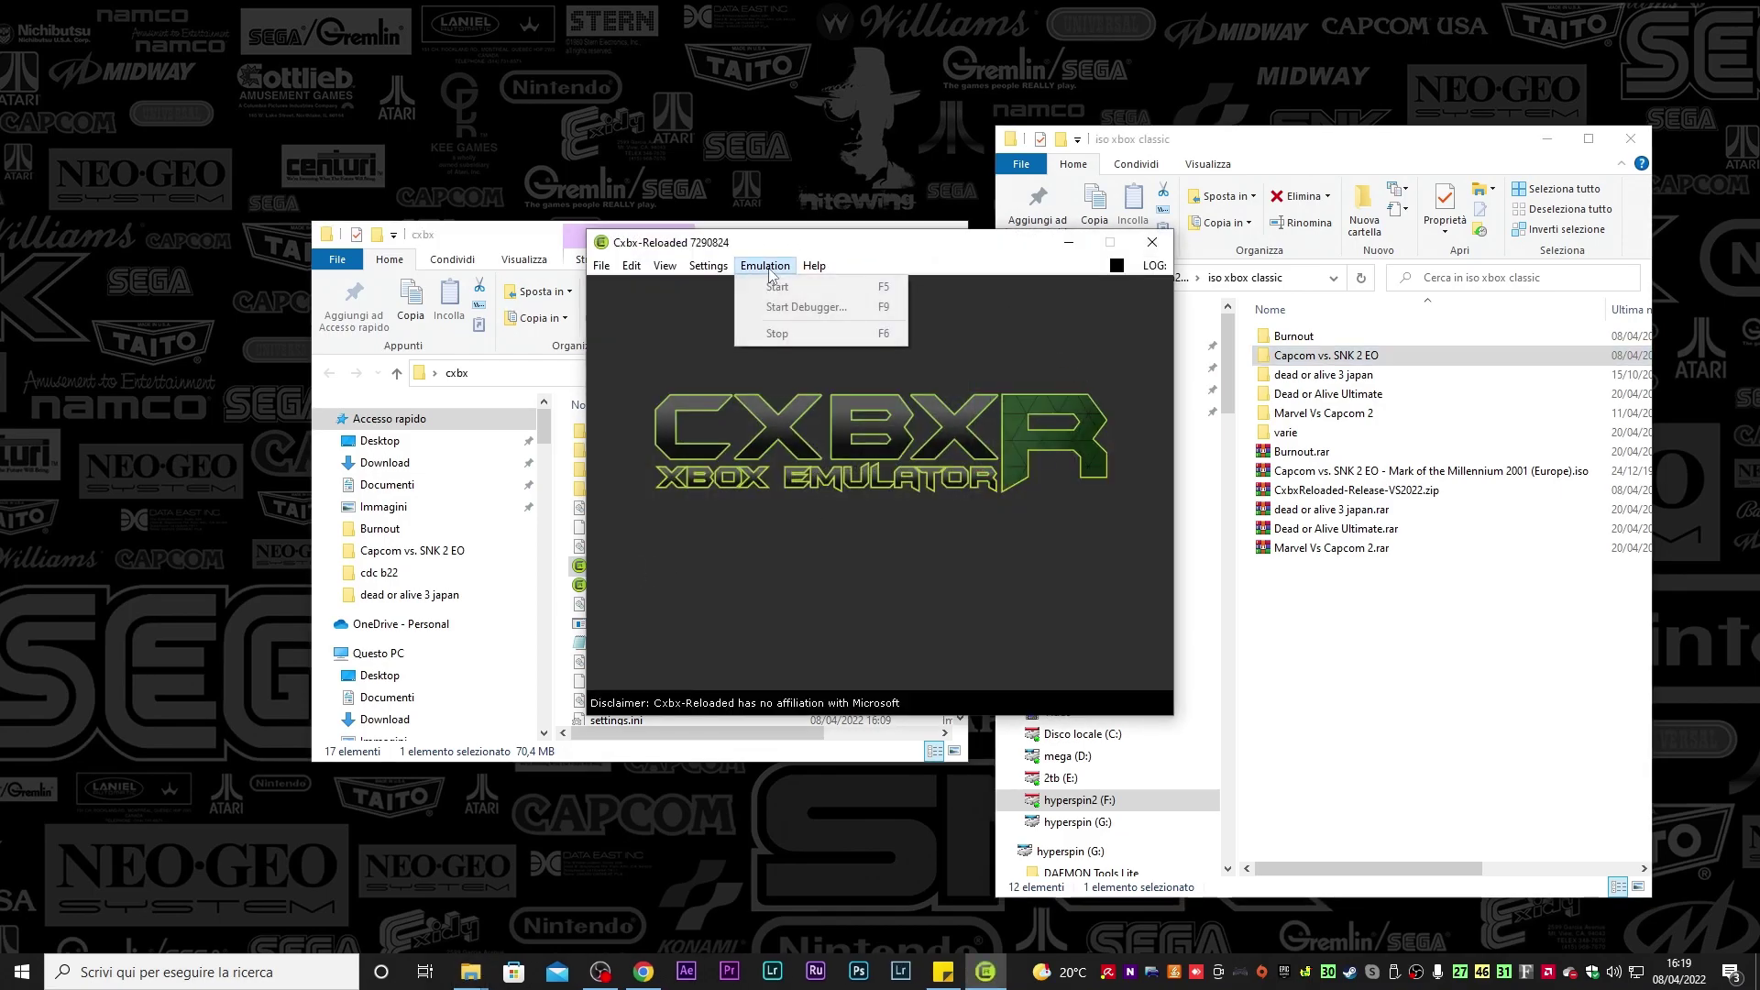
{"action": "mouse_move", "coordinate": [708, 267]}
{"action": "mouse_move", "coordinate": [771, 496]}
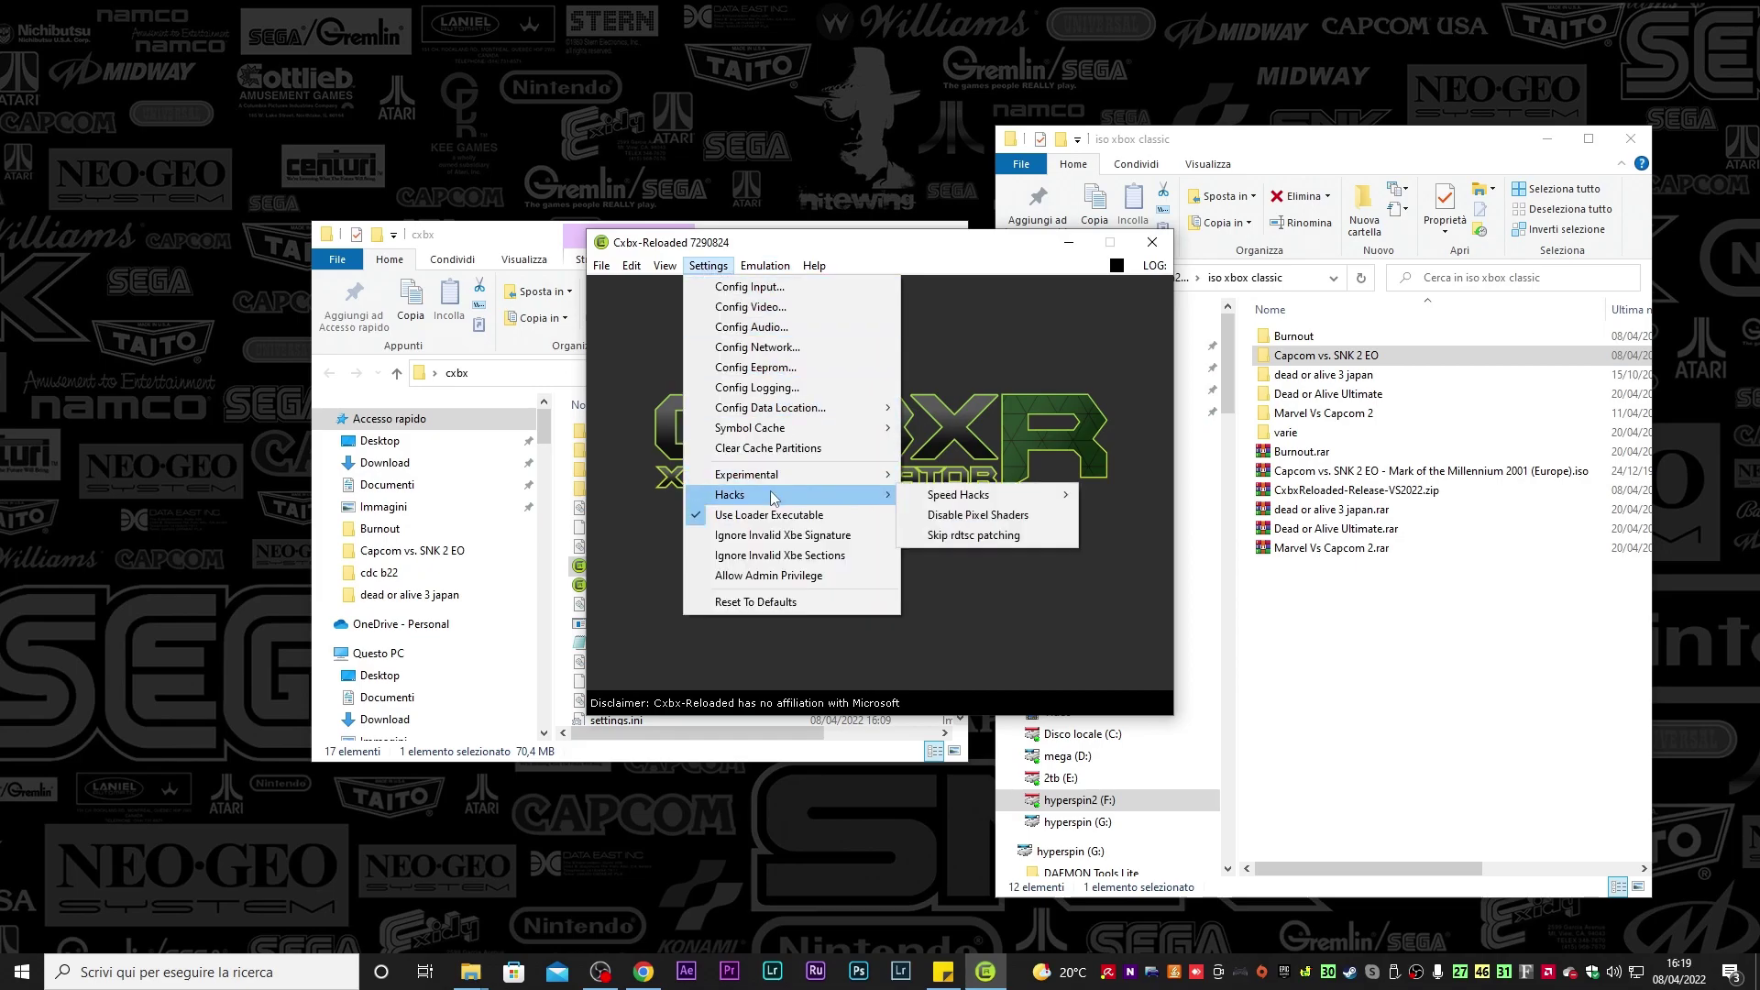
{"action": "left_click", "coordinate": [775, 576]}
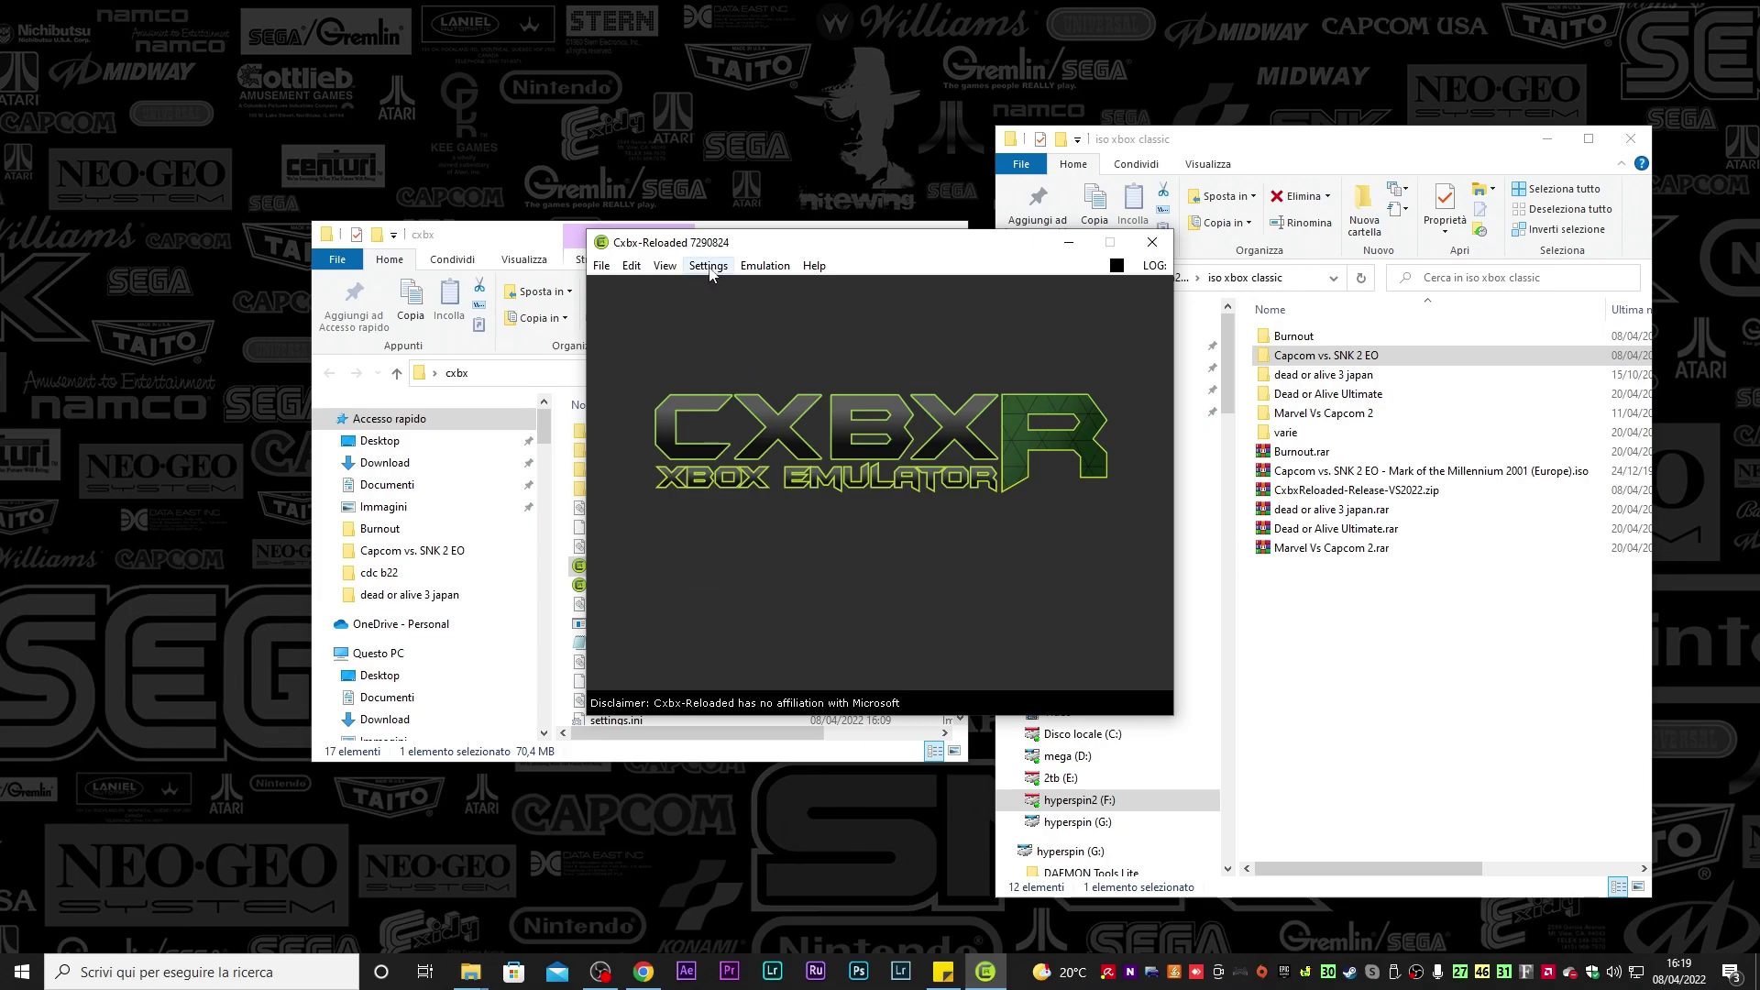
Enable Ignore Invalid Xbe Signature and Ignore Invalid Xbe Sections in the emulator's settings
{"action": "left_click", "coordinate": [709, 266]}
{"action": "left_click", "coordinate": [733, 536]}
{"action": "left_click", "coordinate": [708, 266]}
{"action": "left_click", "coordinate": [748, 555]}
{"action": "left_click", "coordinate": [708, 266]}
{"action": "mouse_move", "coordinate": [765, 482]}
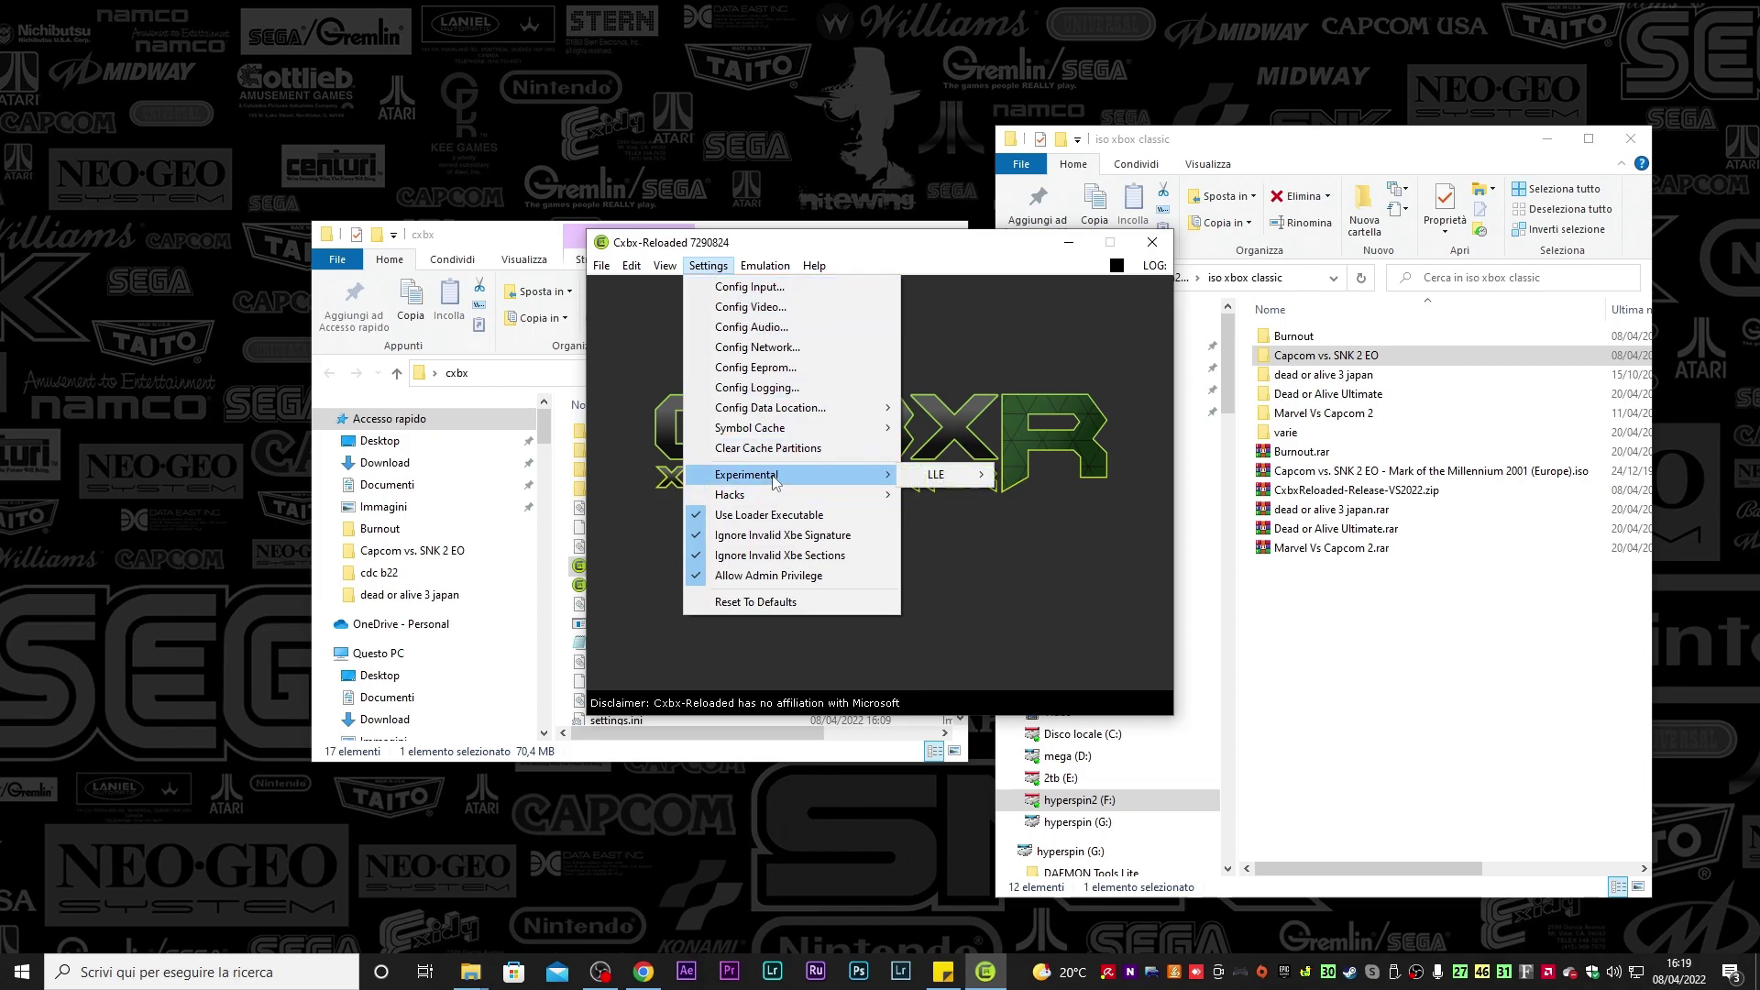
{"action": "mouse_move", "coordinate": [950, 481]}
{"action": "mouse_move", "coordinate": [862, 500]}
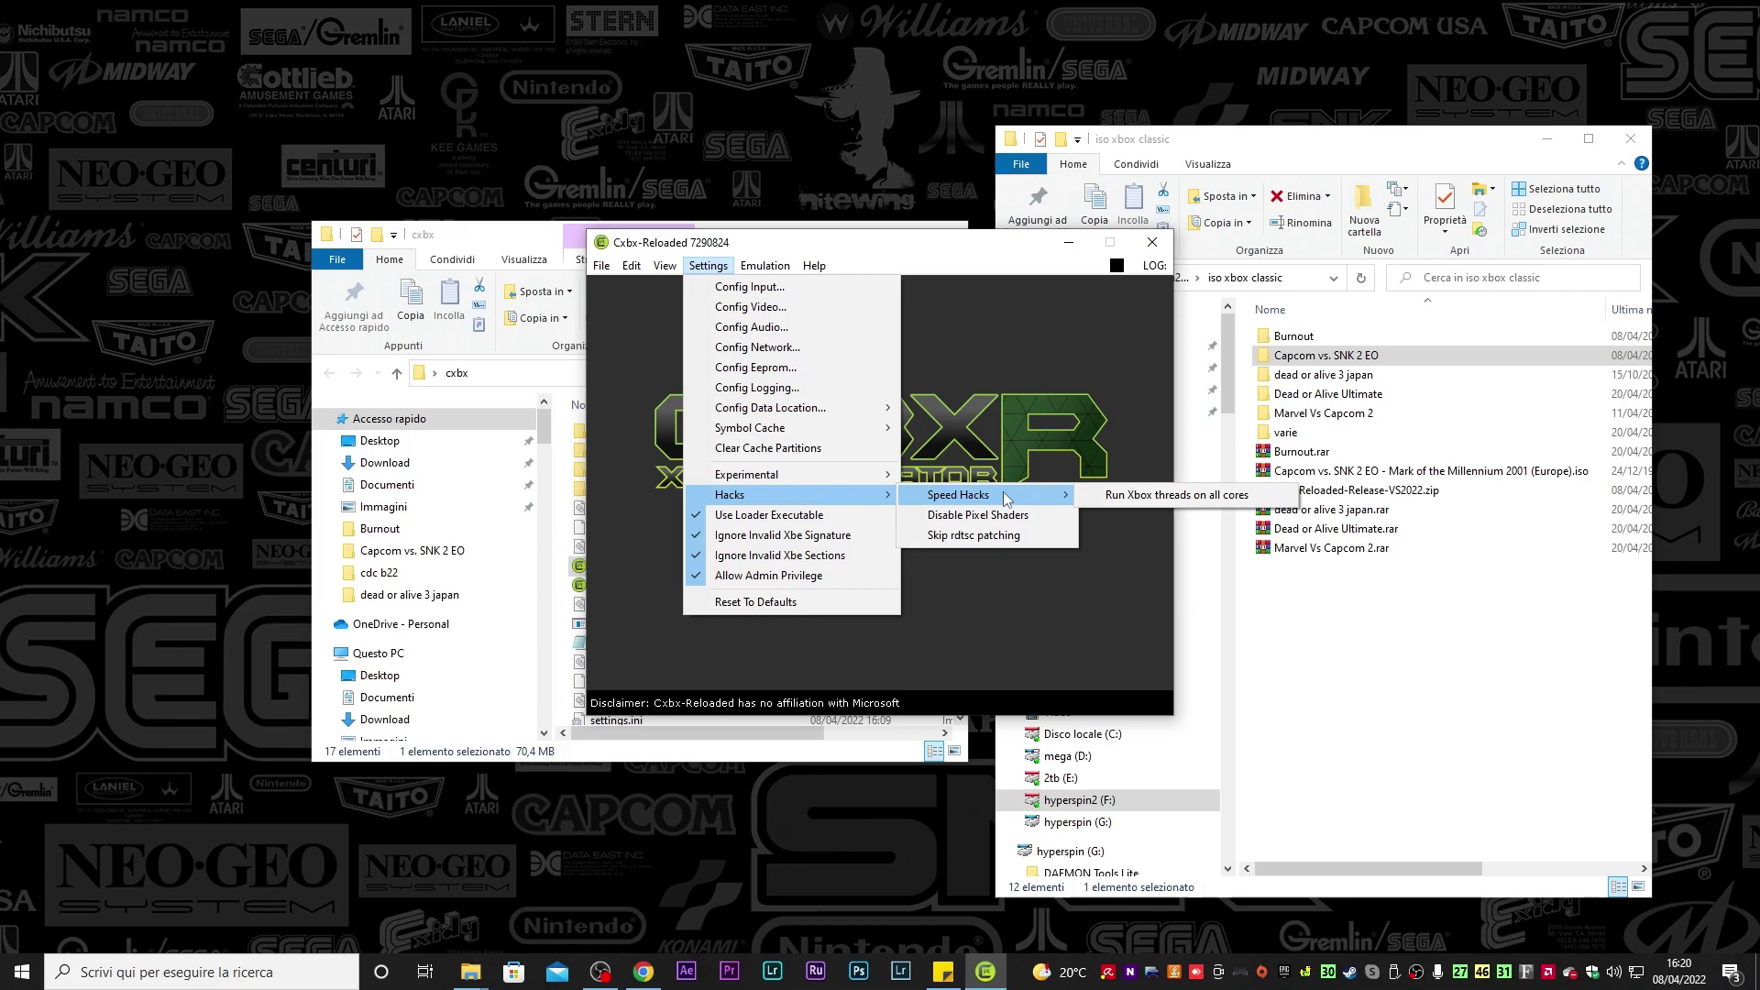
{"action": "mouse_move", "coordinate": [776, 267]}
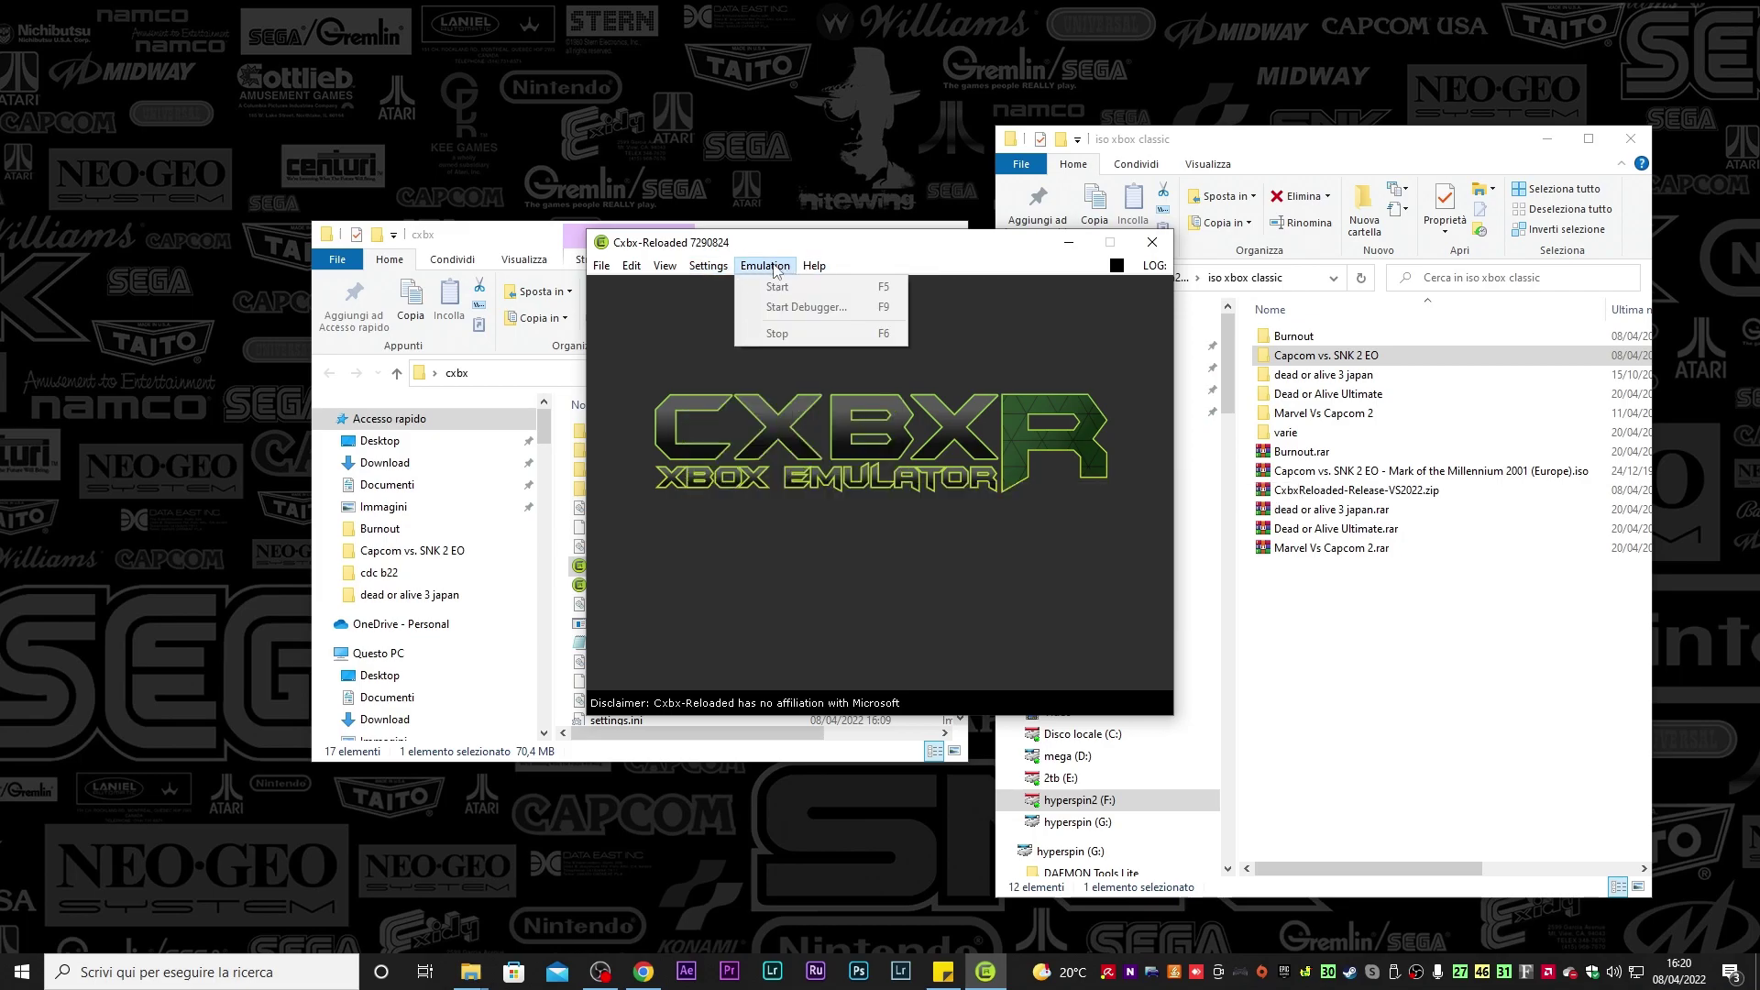
Load the Dead or Alive 3 executable, try to start its emulation, and close the emulator
{"action": "left_click", "coordinate": [614, 288]}
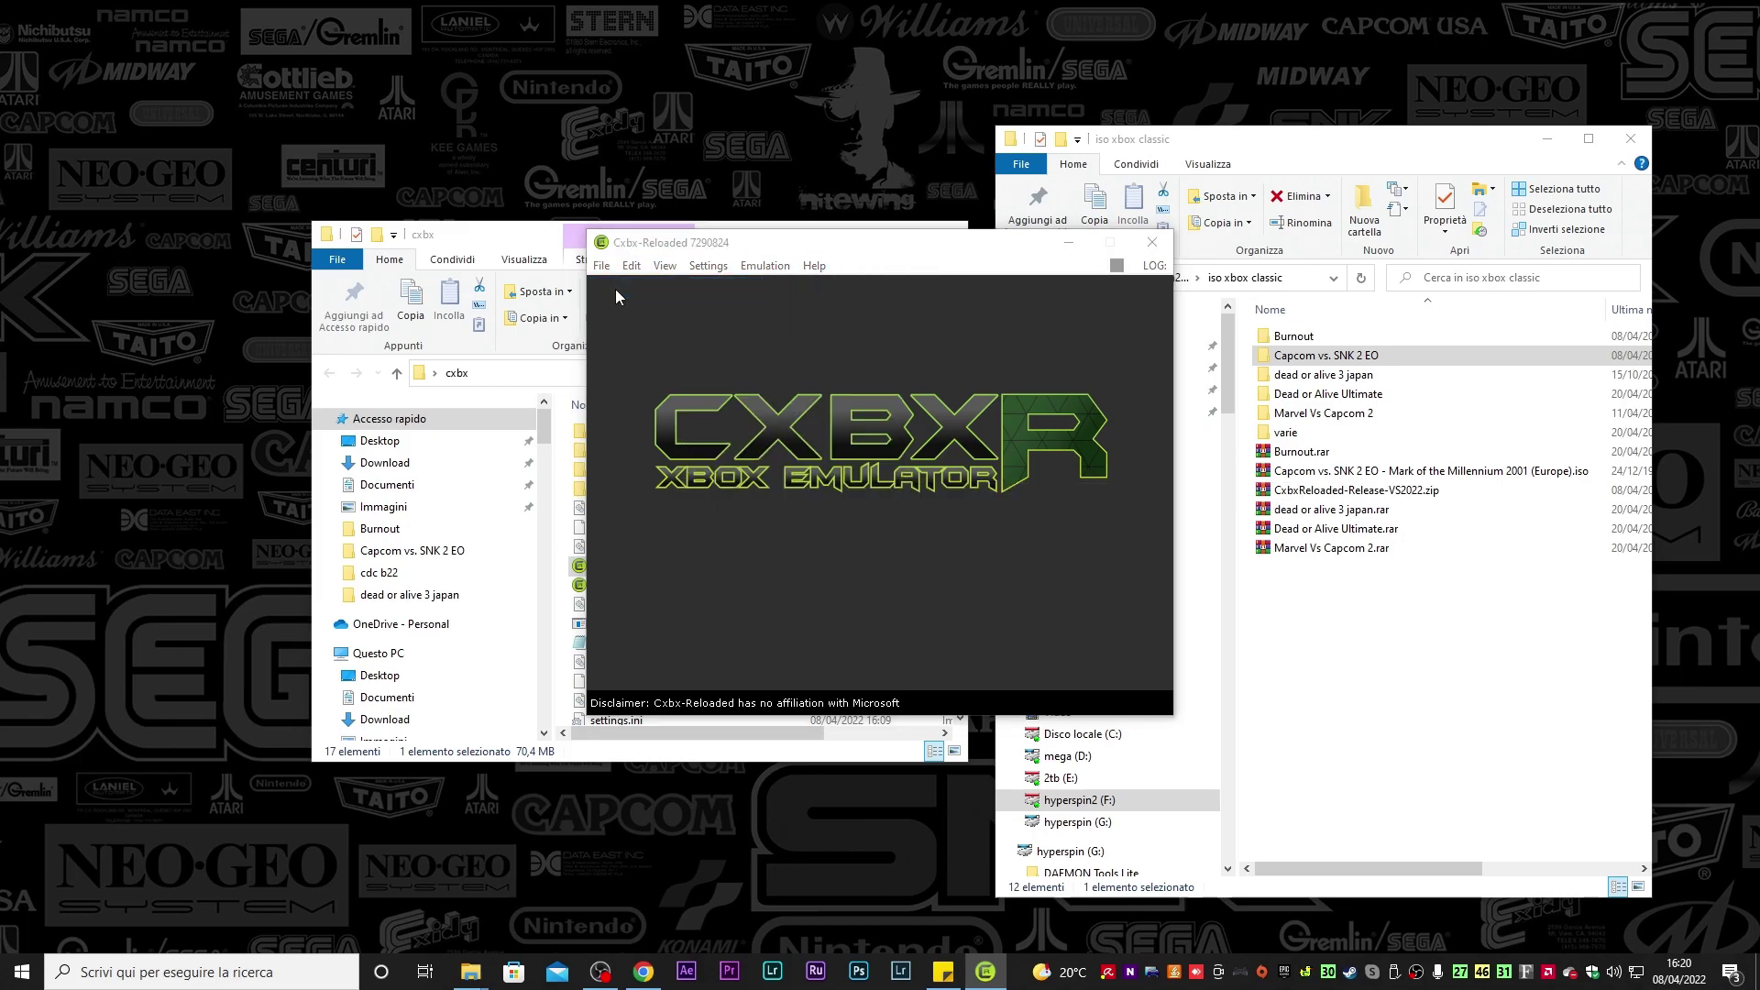
{"action": "double_click", "coordinate": [786, 413]}
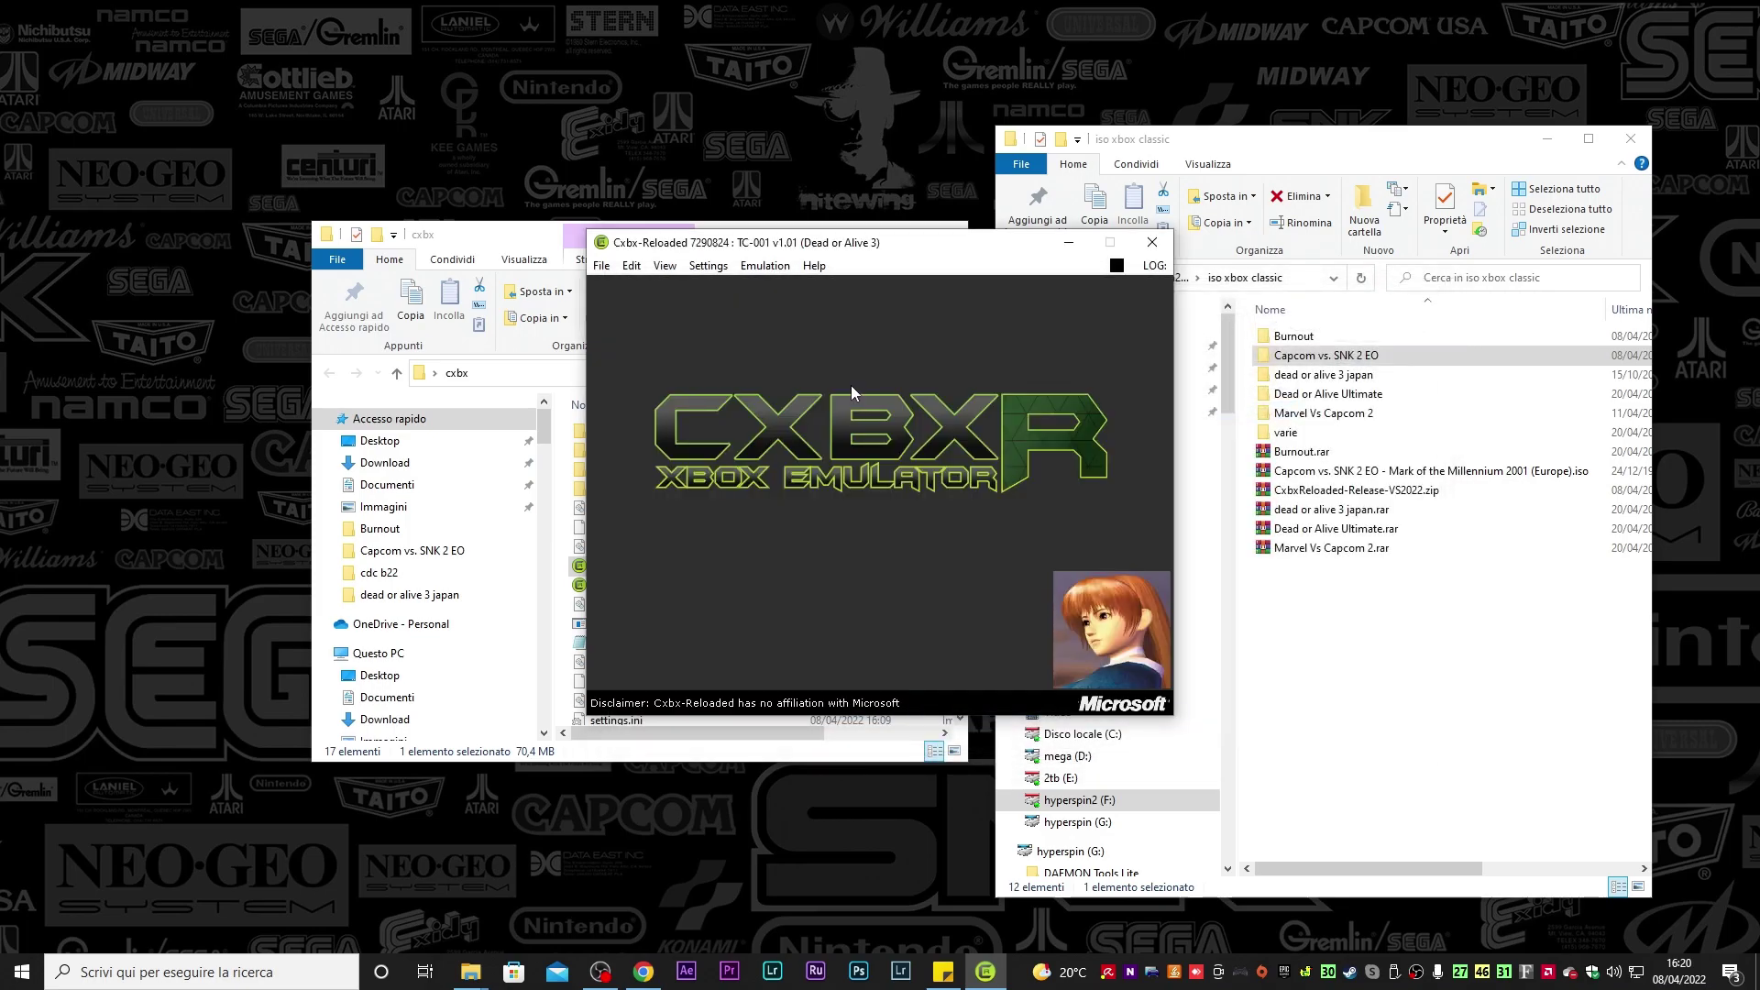
{"action": "left_click", "coordinate": [769, 269]}
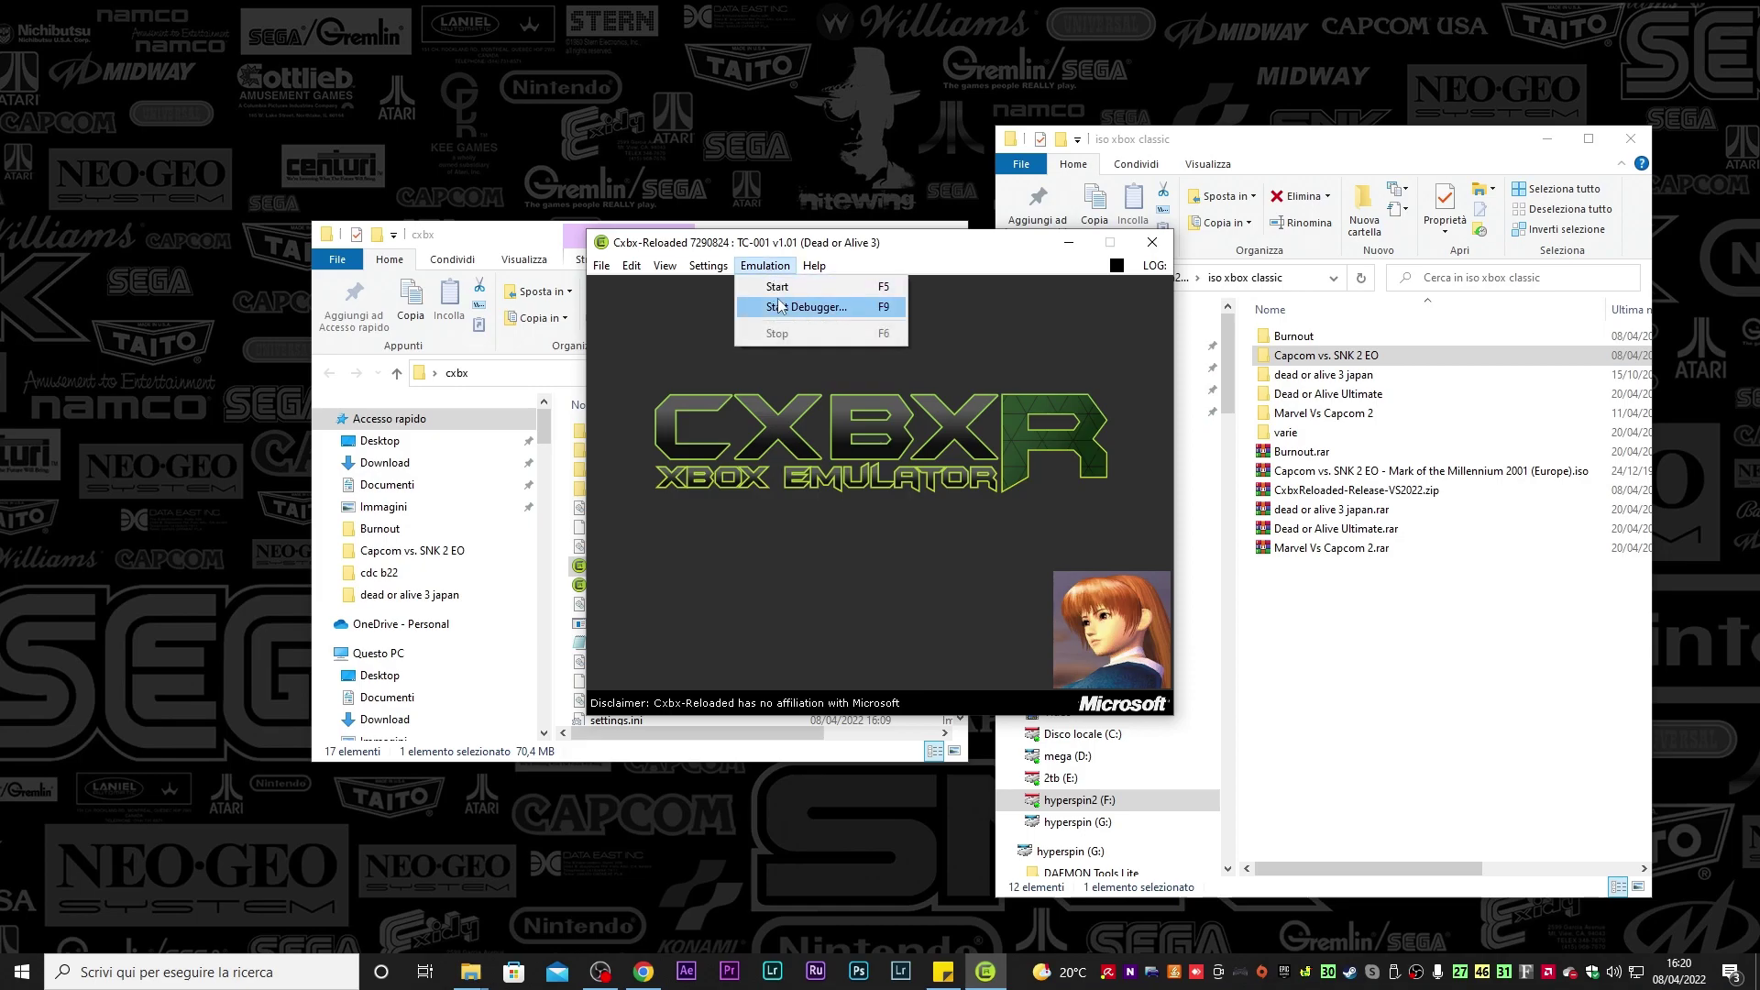
{"action": "left_click", "coordinate": [787, 308]}
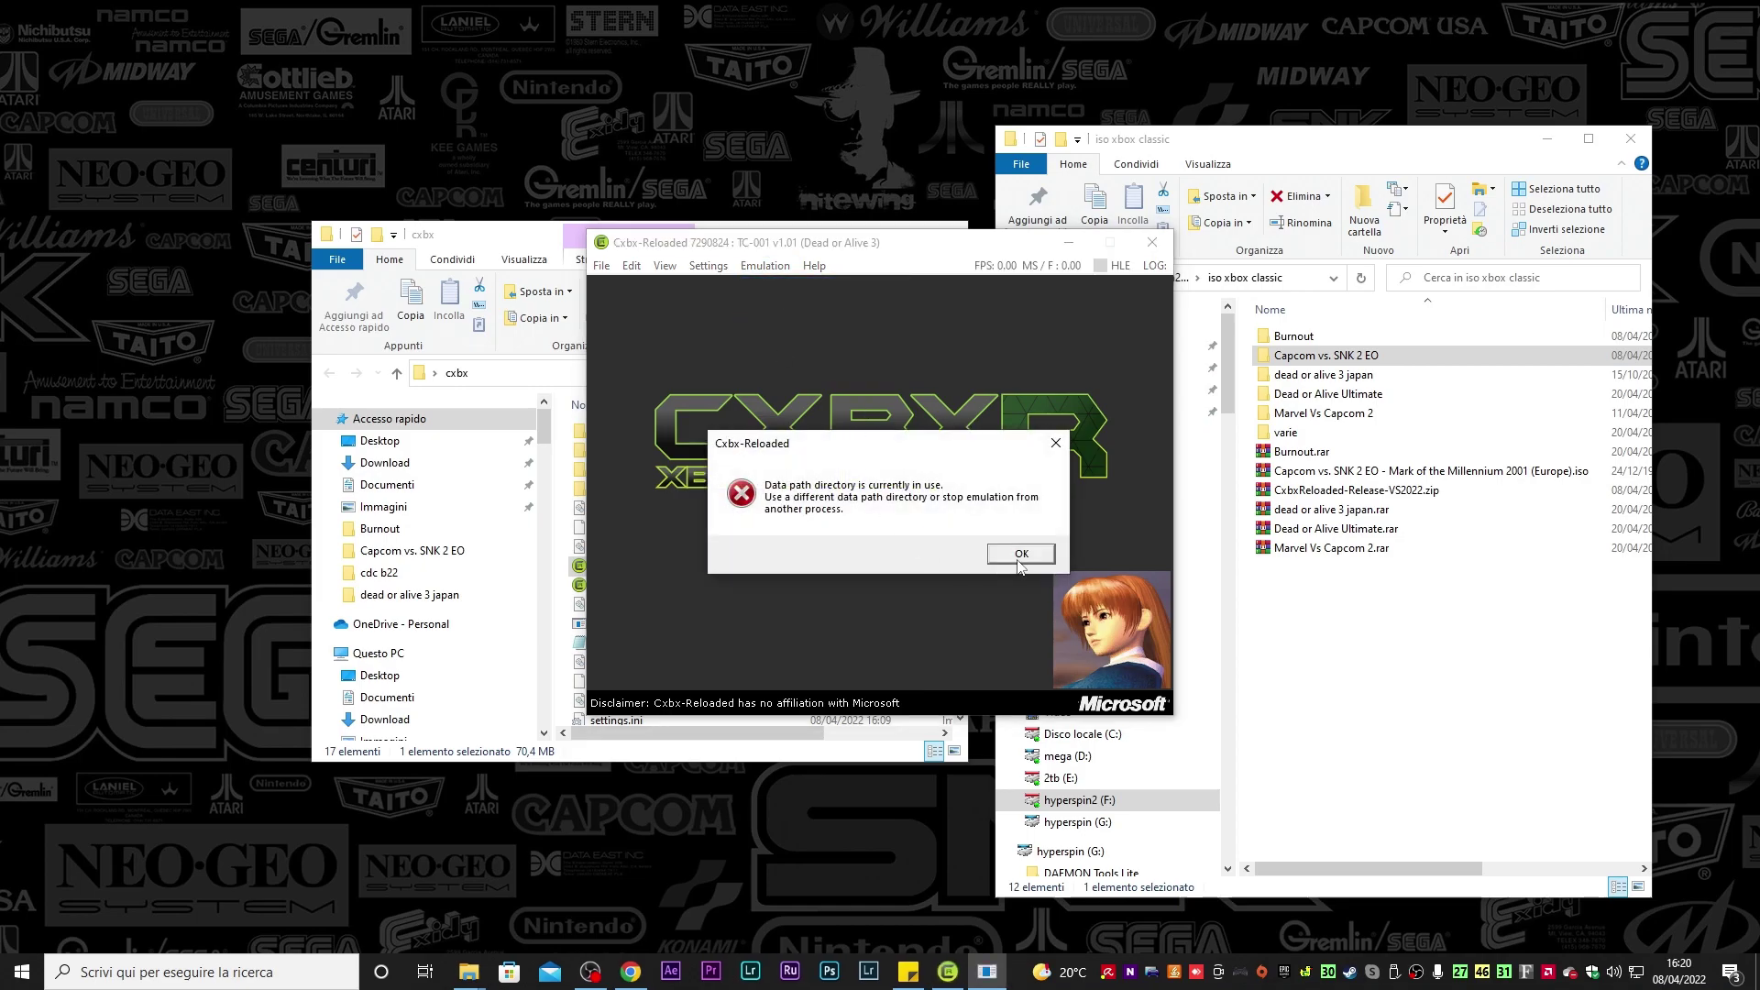
{"action": "left_click", "coordinate": [1020, 553]}
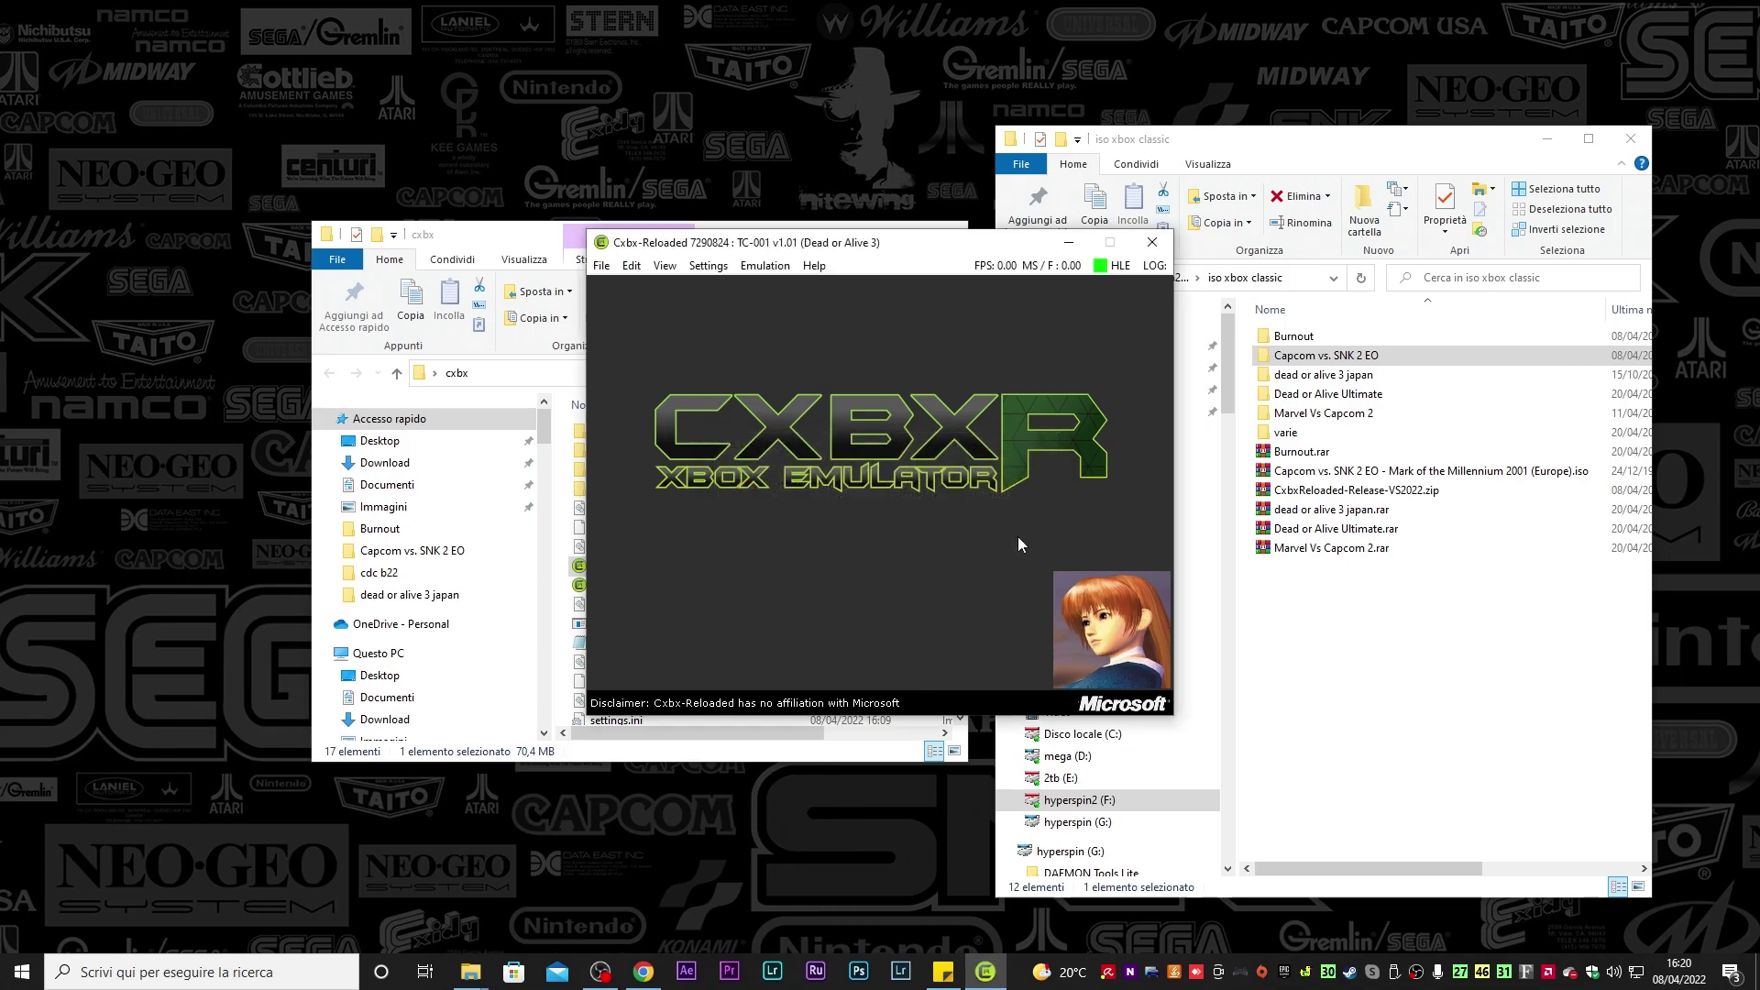
{"action": "left_click", "coordinate": [1148, 248]}
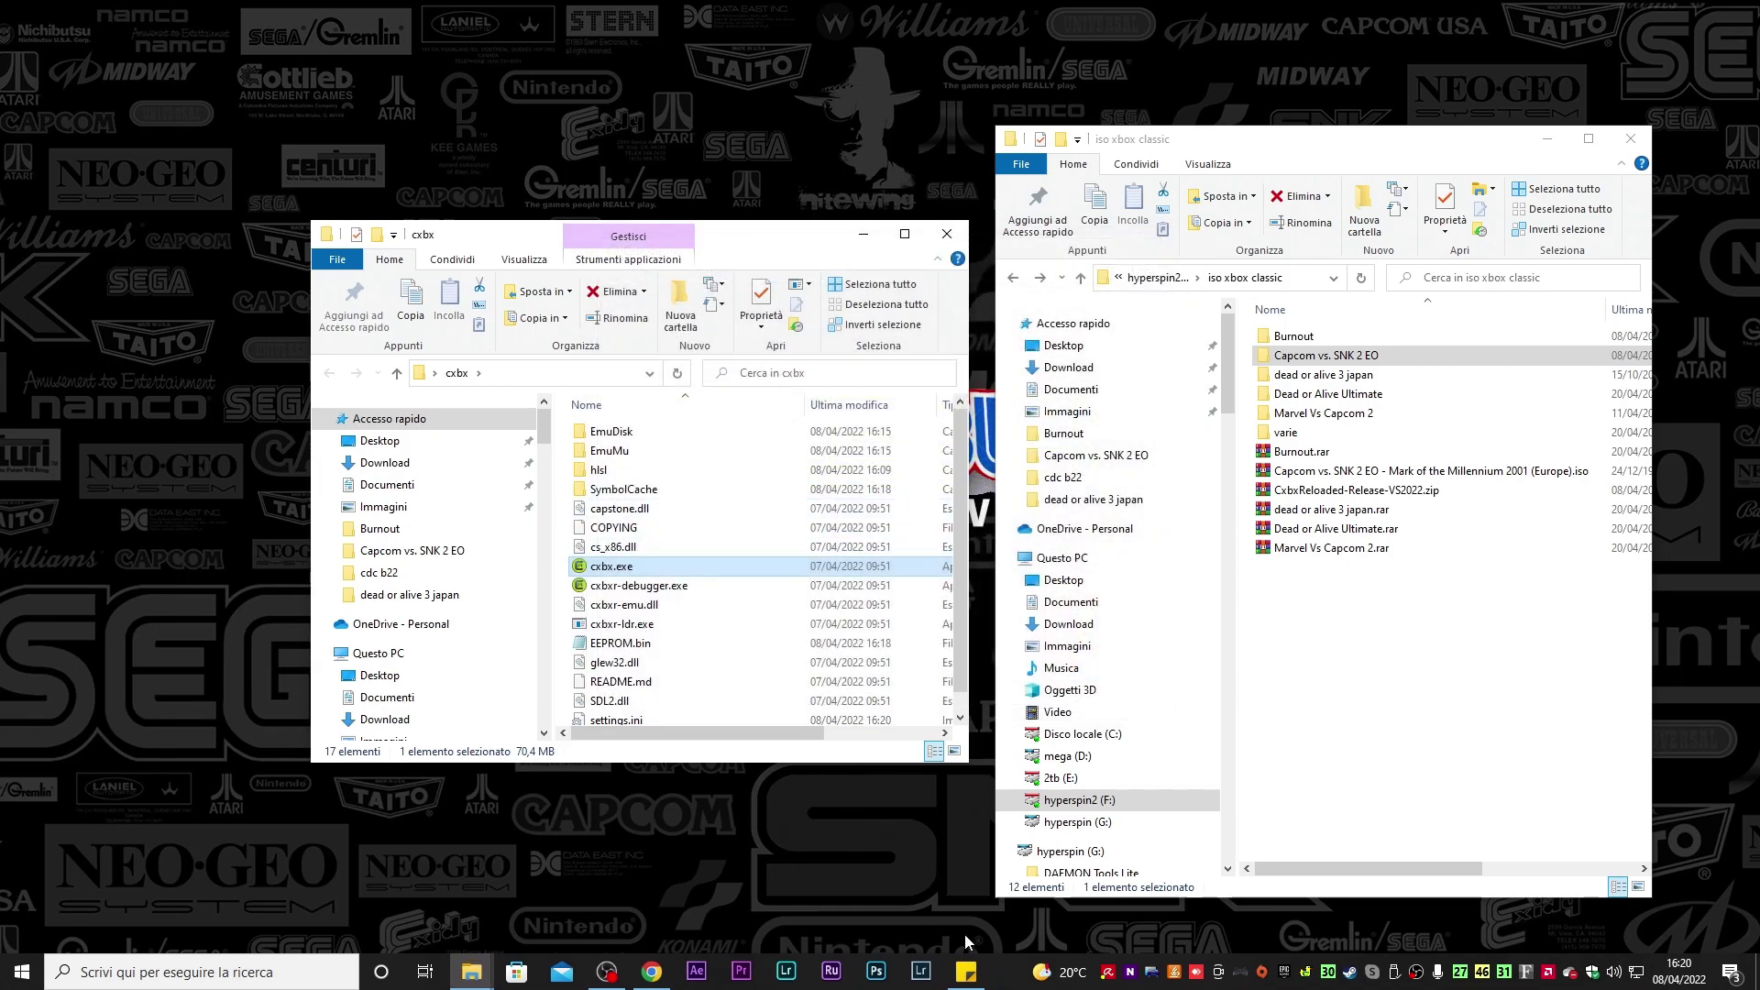
Look through the running processes in Windows Task Manager for a leftover emulator process, and close it again
{"action": "right_click", "coordinate": [1006, 974]}
{"action": "left_click", "coordinate": [1068, 877]}
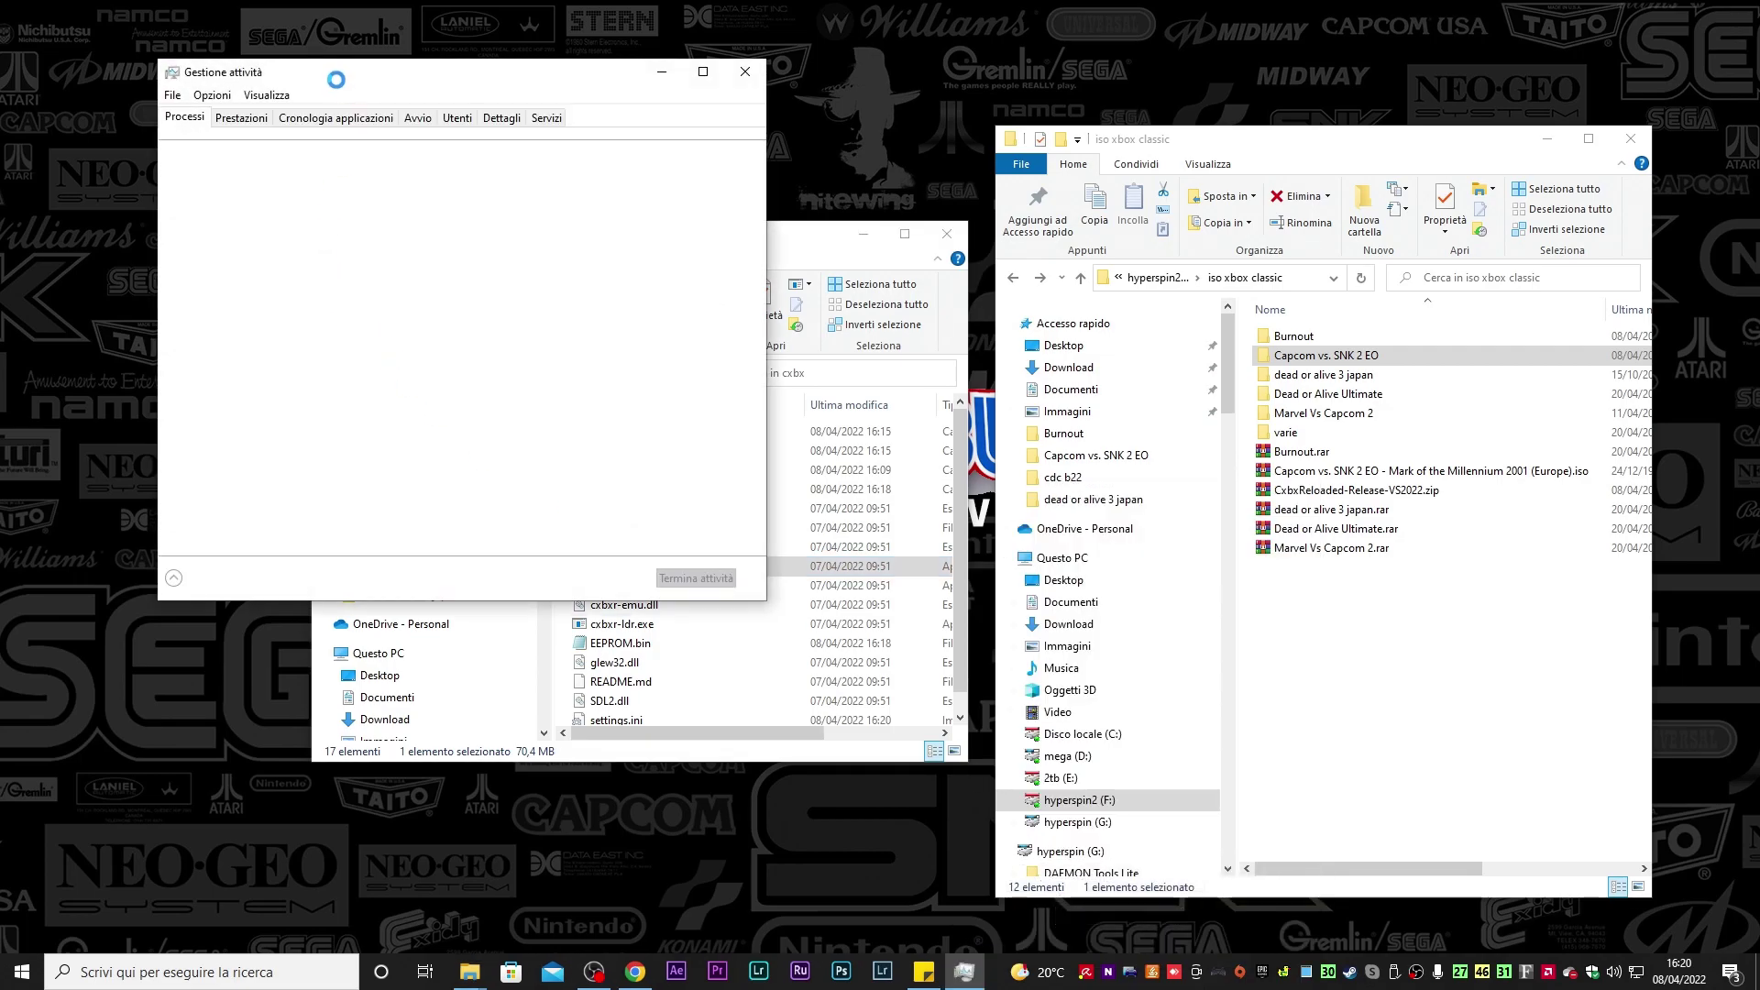
{"action": "left_click_drag", "start_coordinate": [336, 79], "coordinate": [536, 83]}
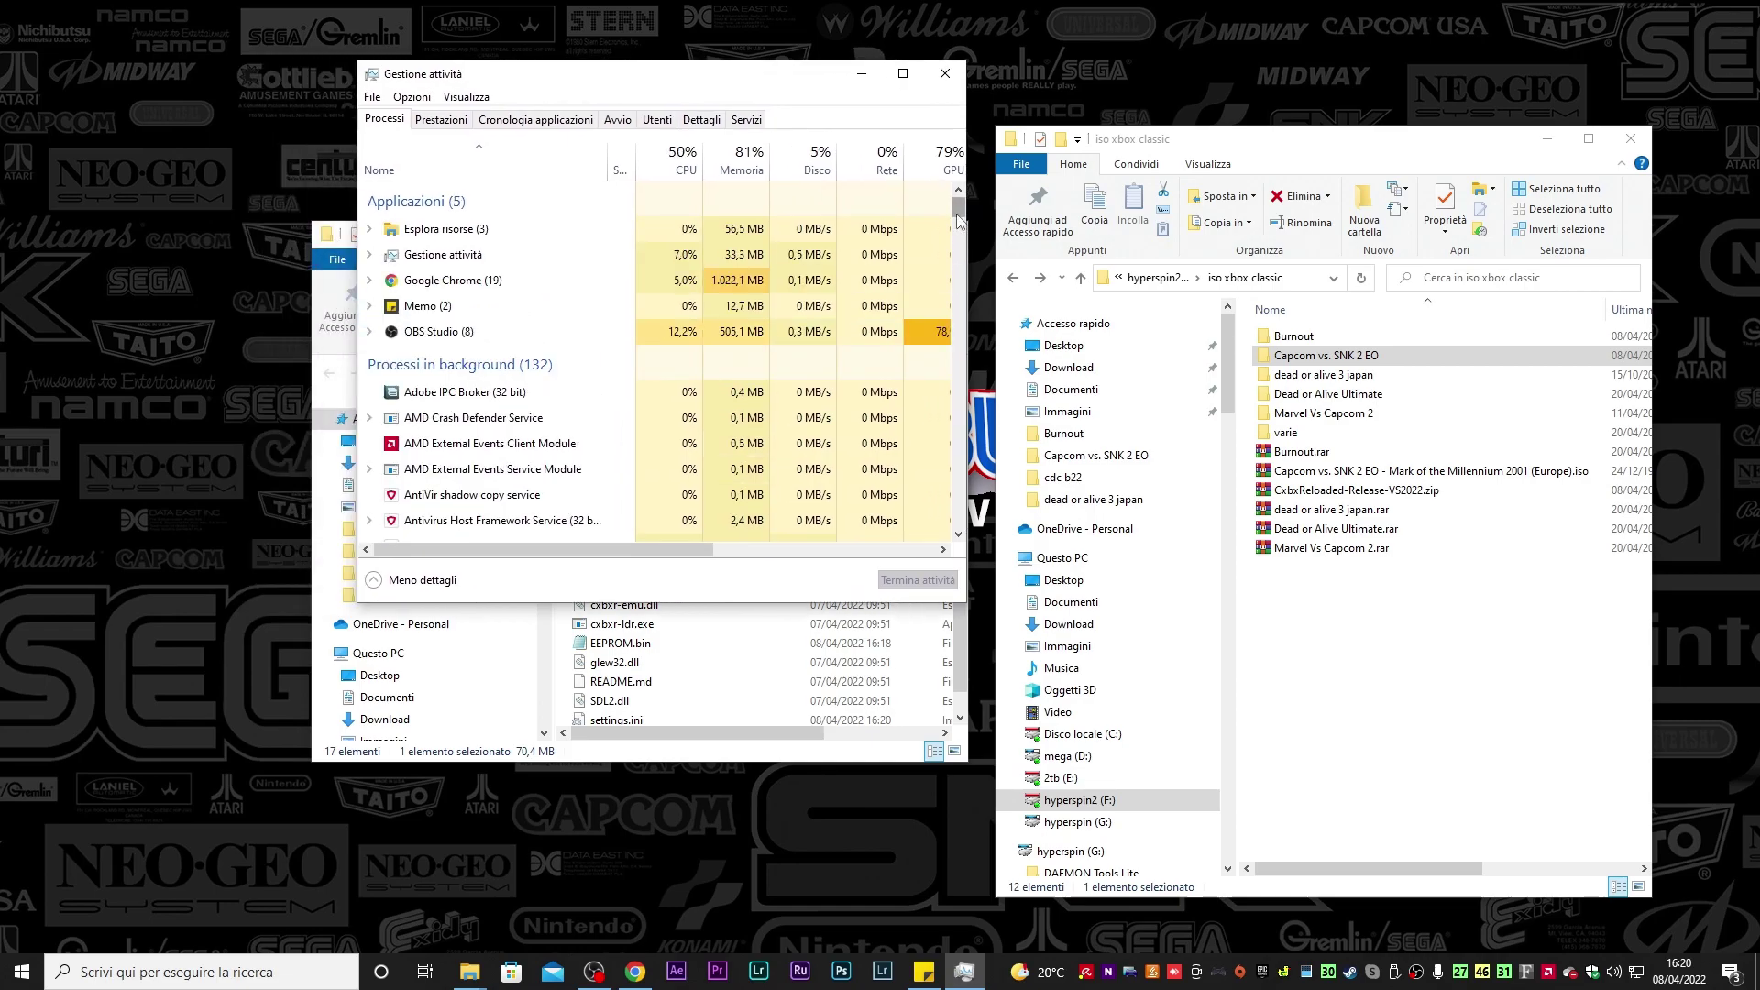
{"action": "scroll", "coordinate": [499, 404], "scroll_direction": "down", "scroll_amount": 2}
{"action": "scroll", "coordinate": [499, 403], "scroll_direction": "down", "scroll_amount": 8}
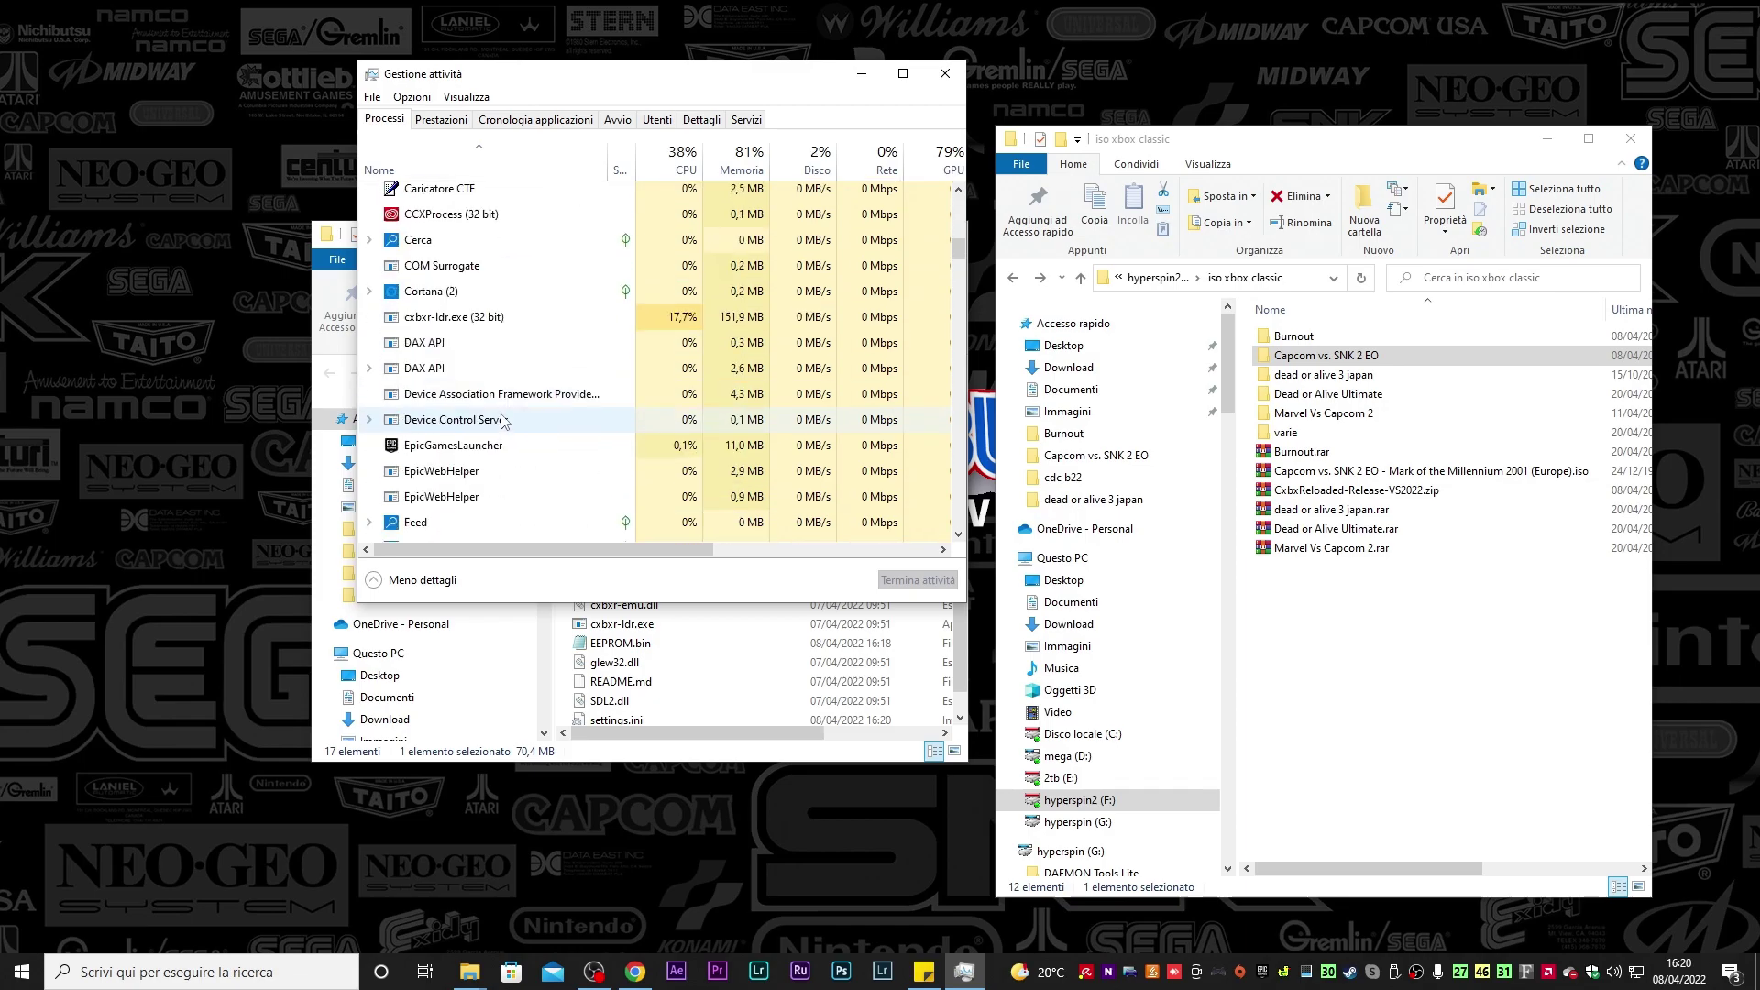
{"action": "scroll", "coordinate": [502, 420], "scroll_direction": "down", "scroll_amount": 1}
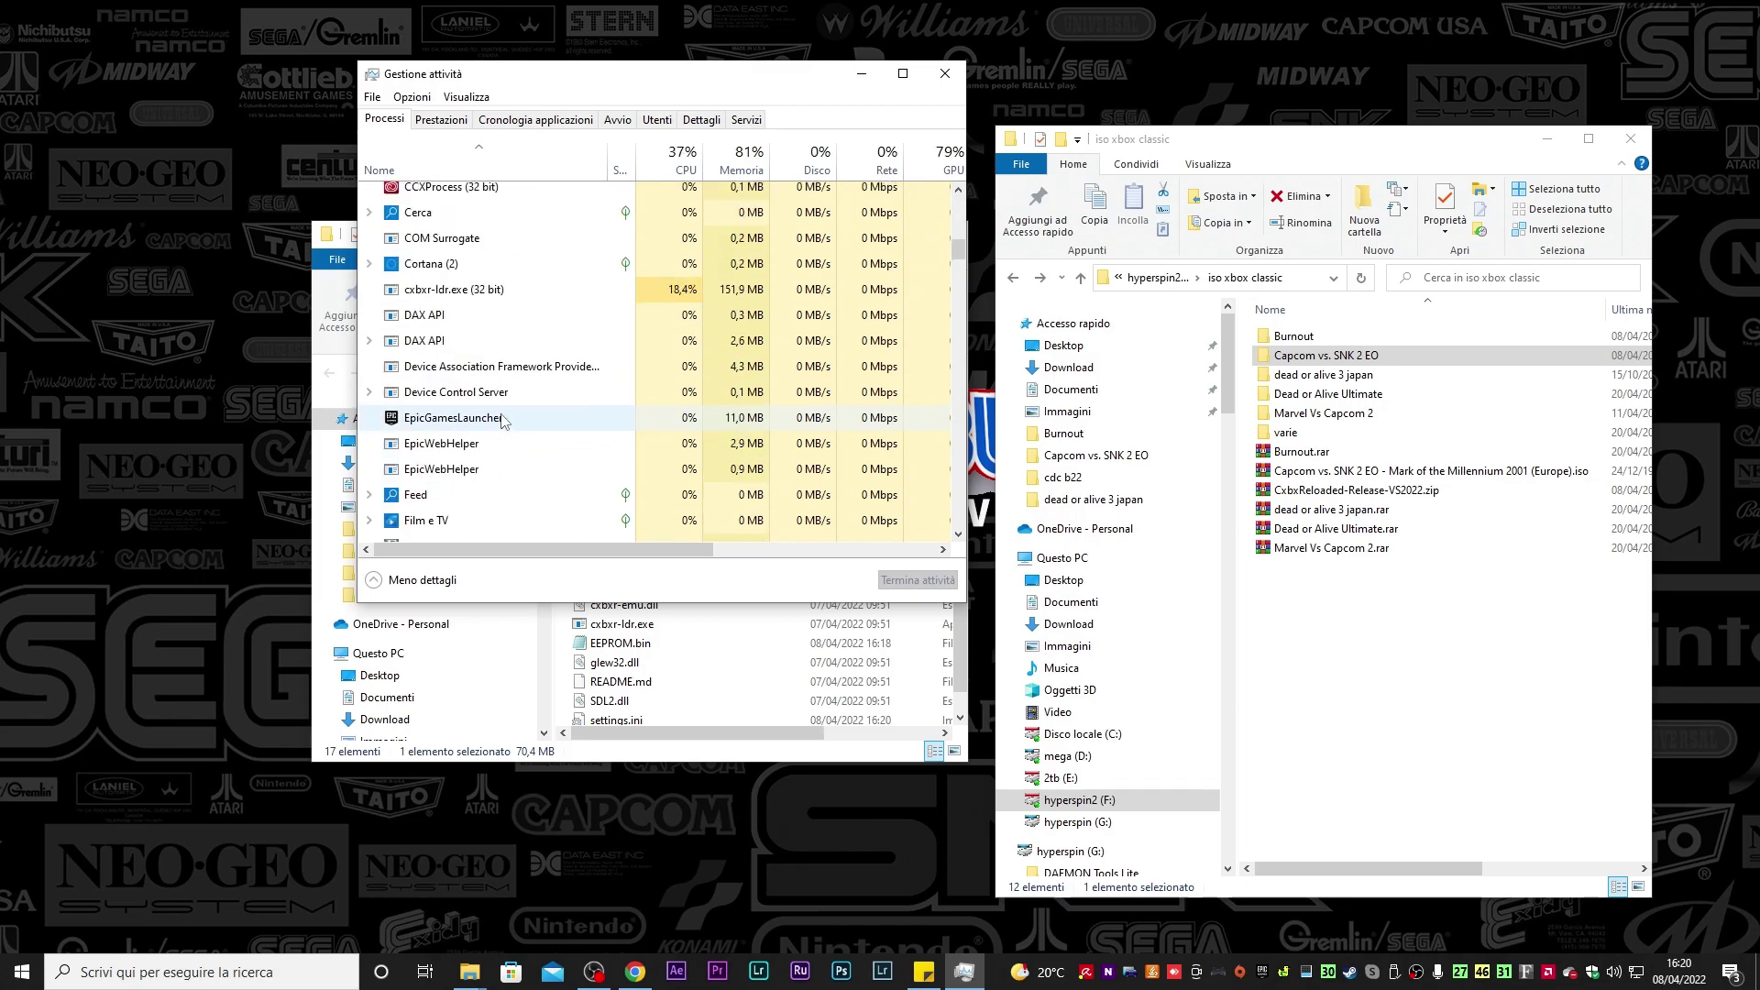
{"action": "scroll", "coordinate": [501, 420], "scroll_direction": "down", "scroll_amount": 5}
{"action": "scroll", "coordinate": [501, 421], "scroll_direction": "down", "scroll_amount": 2}
{"action": "left_click_drag", "start_coordinate": [953, 275], "coordinate": [959, 400]}
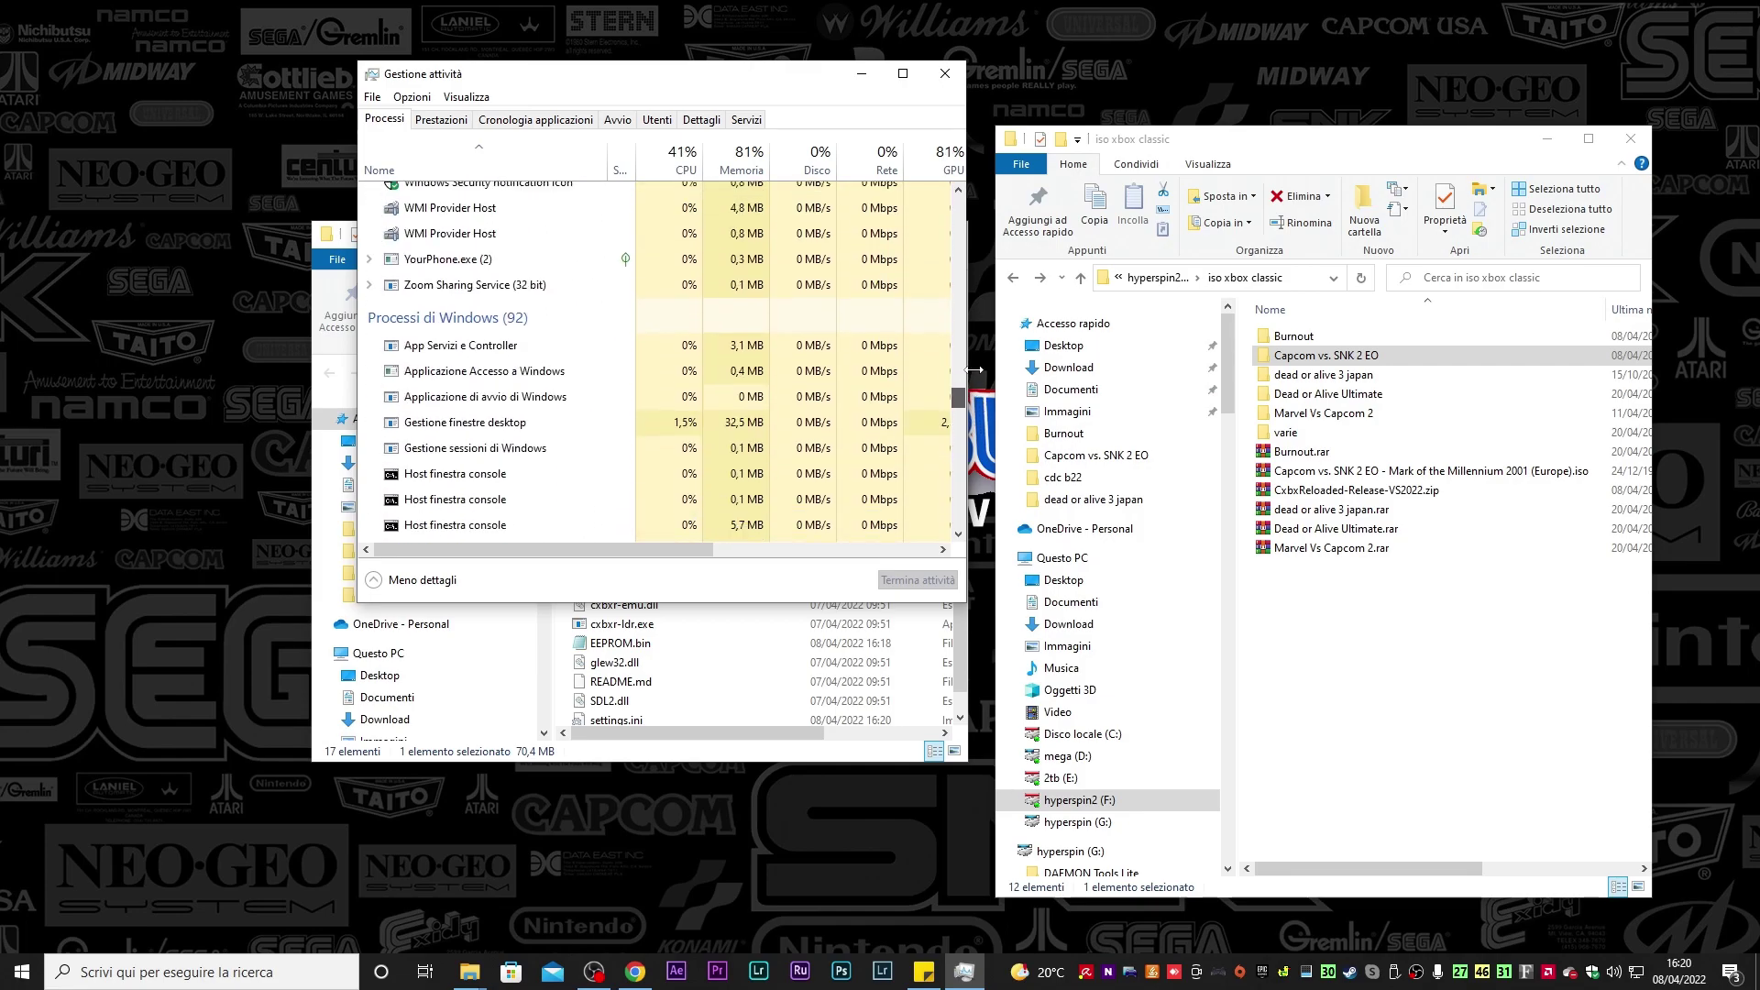
{"action": "left_click", "coordinate": [940, 78]}
Relaunch cxbx.exe, try once more to start Dead or Alive 3 from its executable, and quit the emulator
{"action": "double_click", "coordinate": [612, 568]}
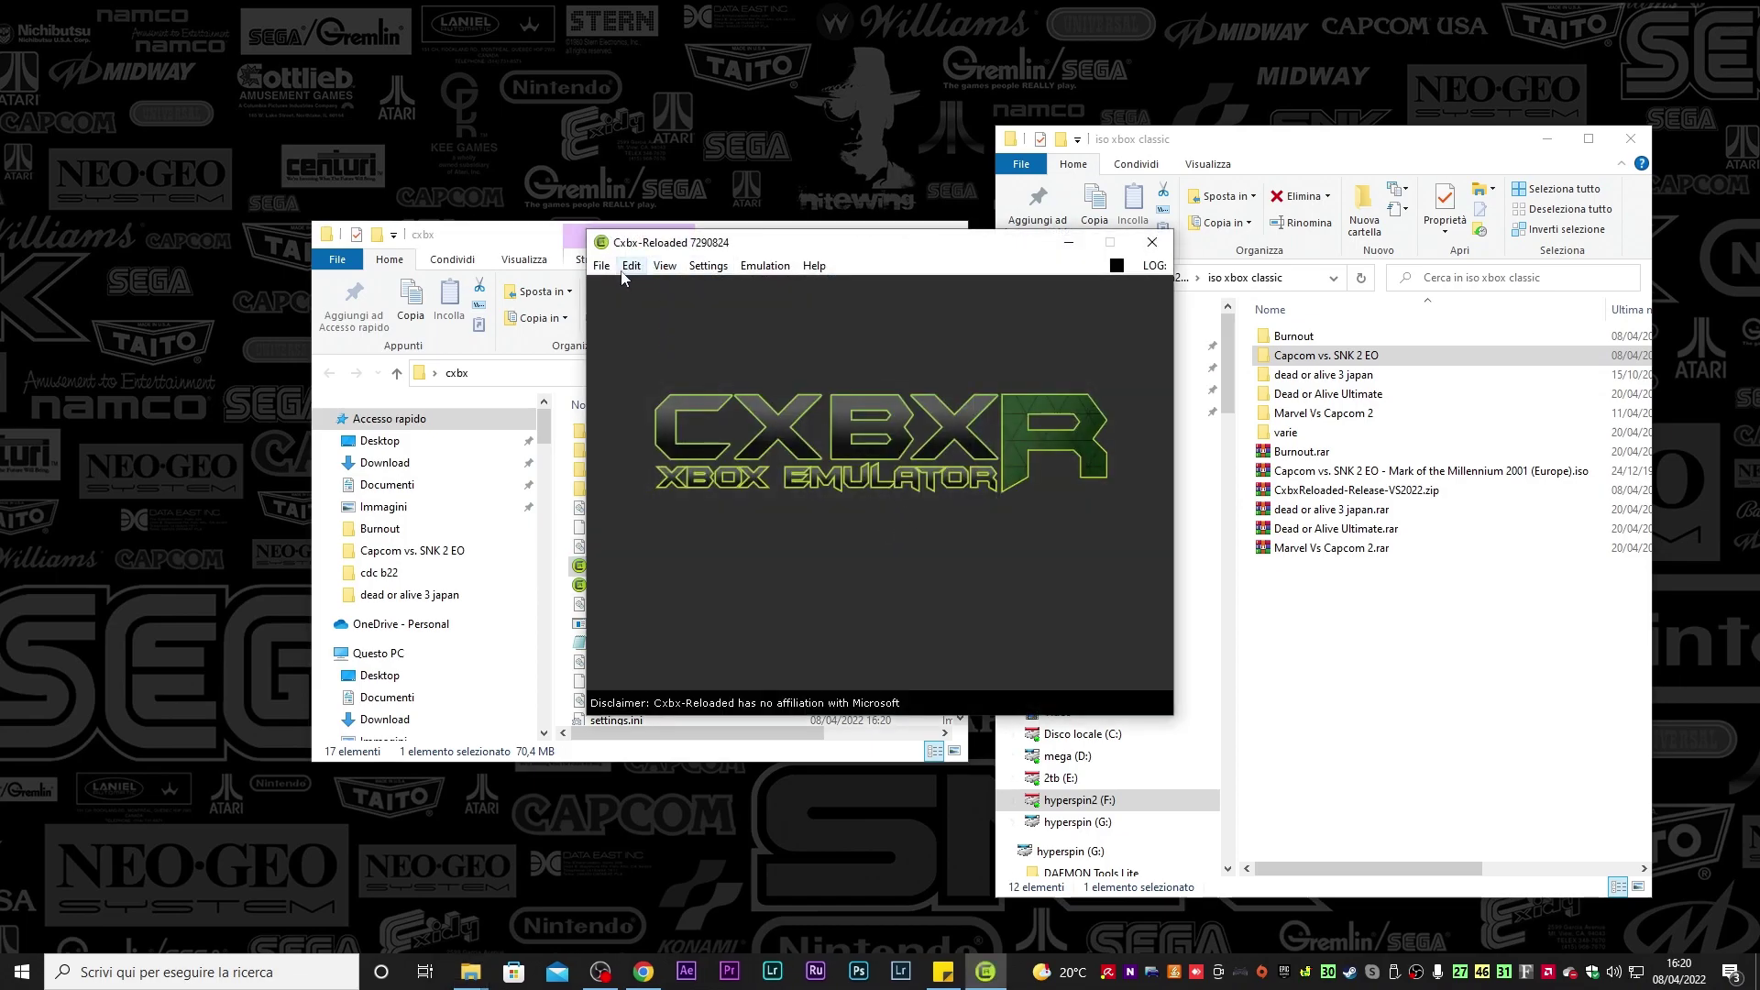
{"action": "left_click", "coordinate": [707, 265]}
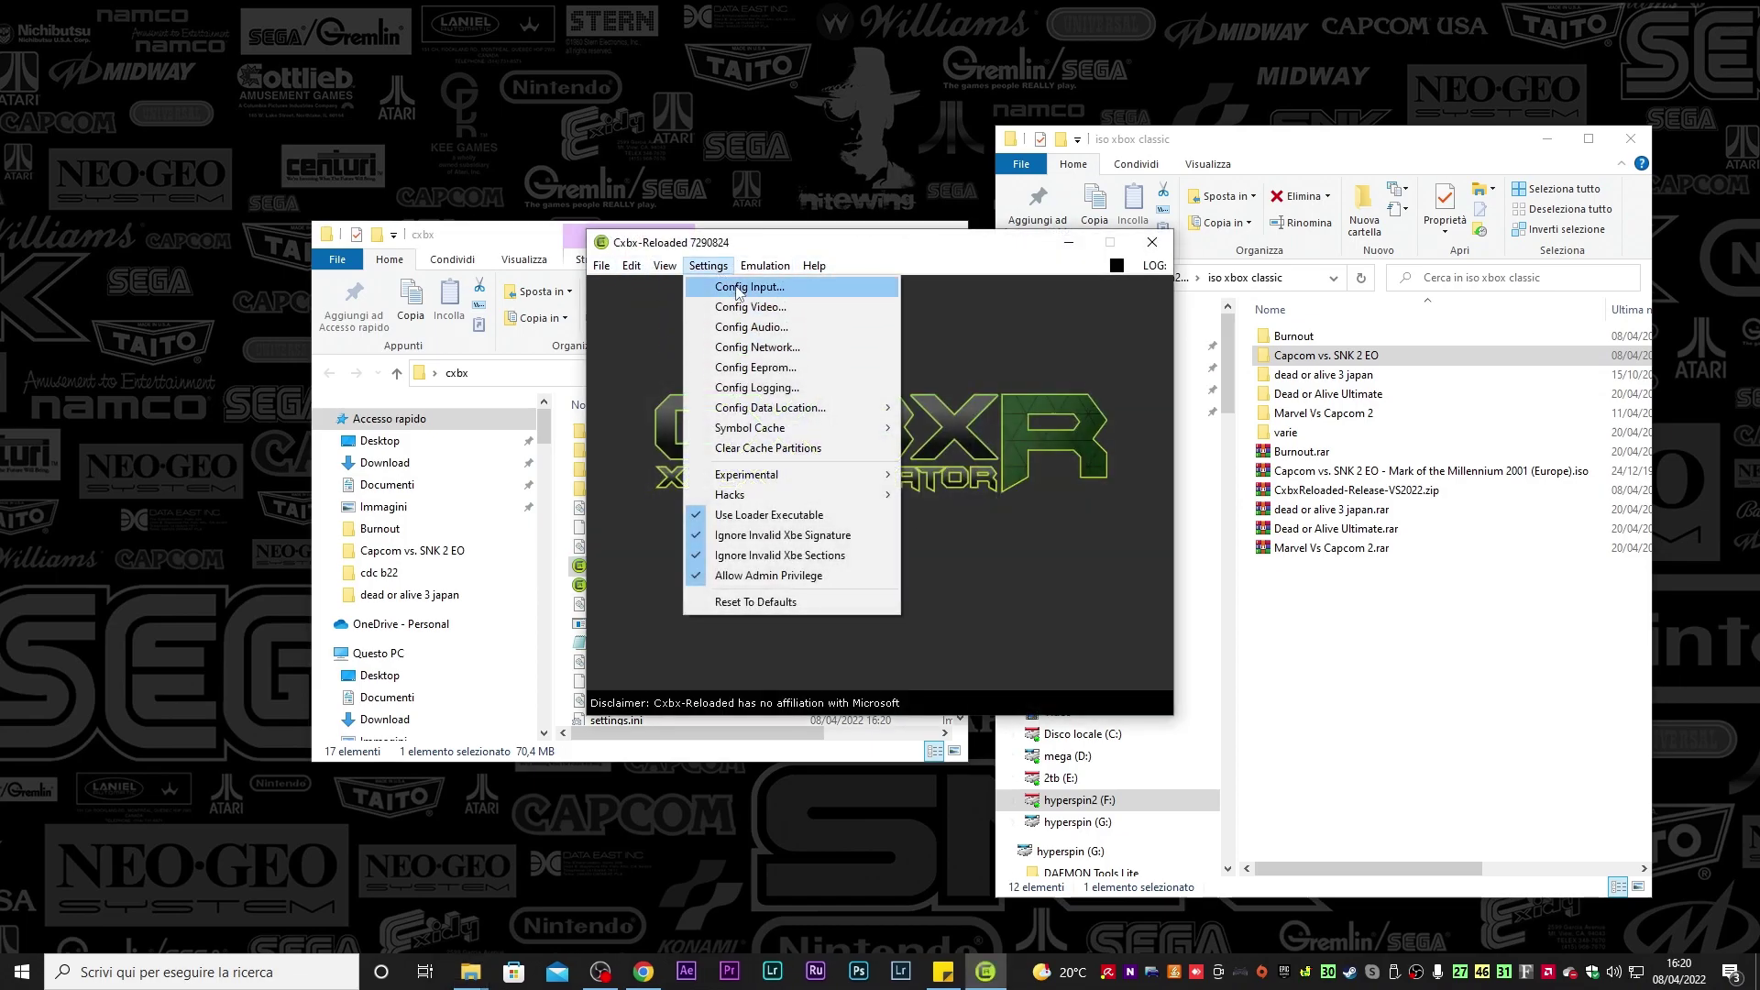
{"action": "left_click", "coordinate": [738, 271]}
{"action": "left_click", "coordinate": [601, 265]}
{"action": "left_click", "coordinate": [632, 287]}
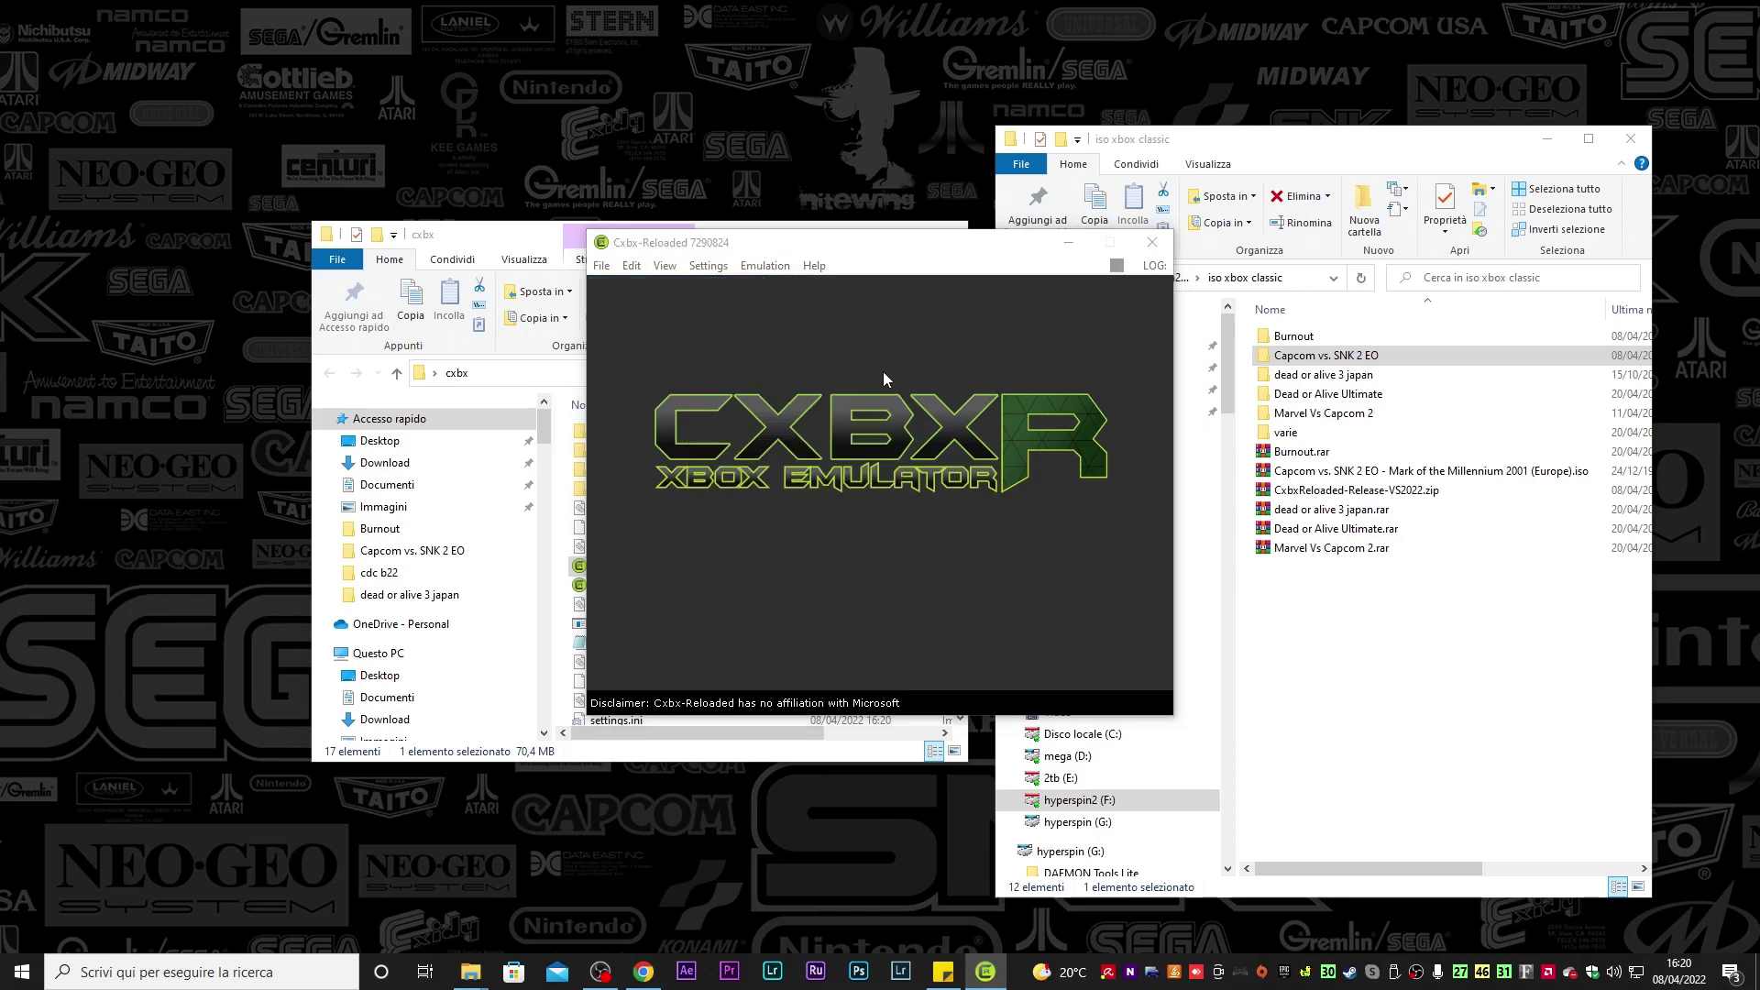
{"action": "double_click", "coordinate": [795, 410]}
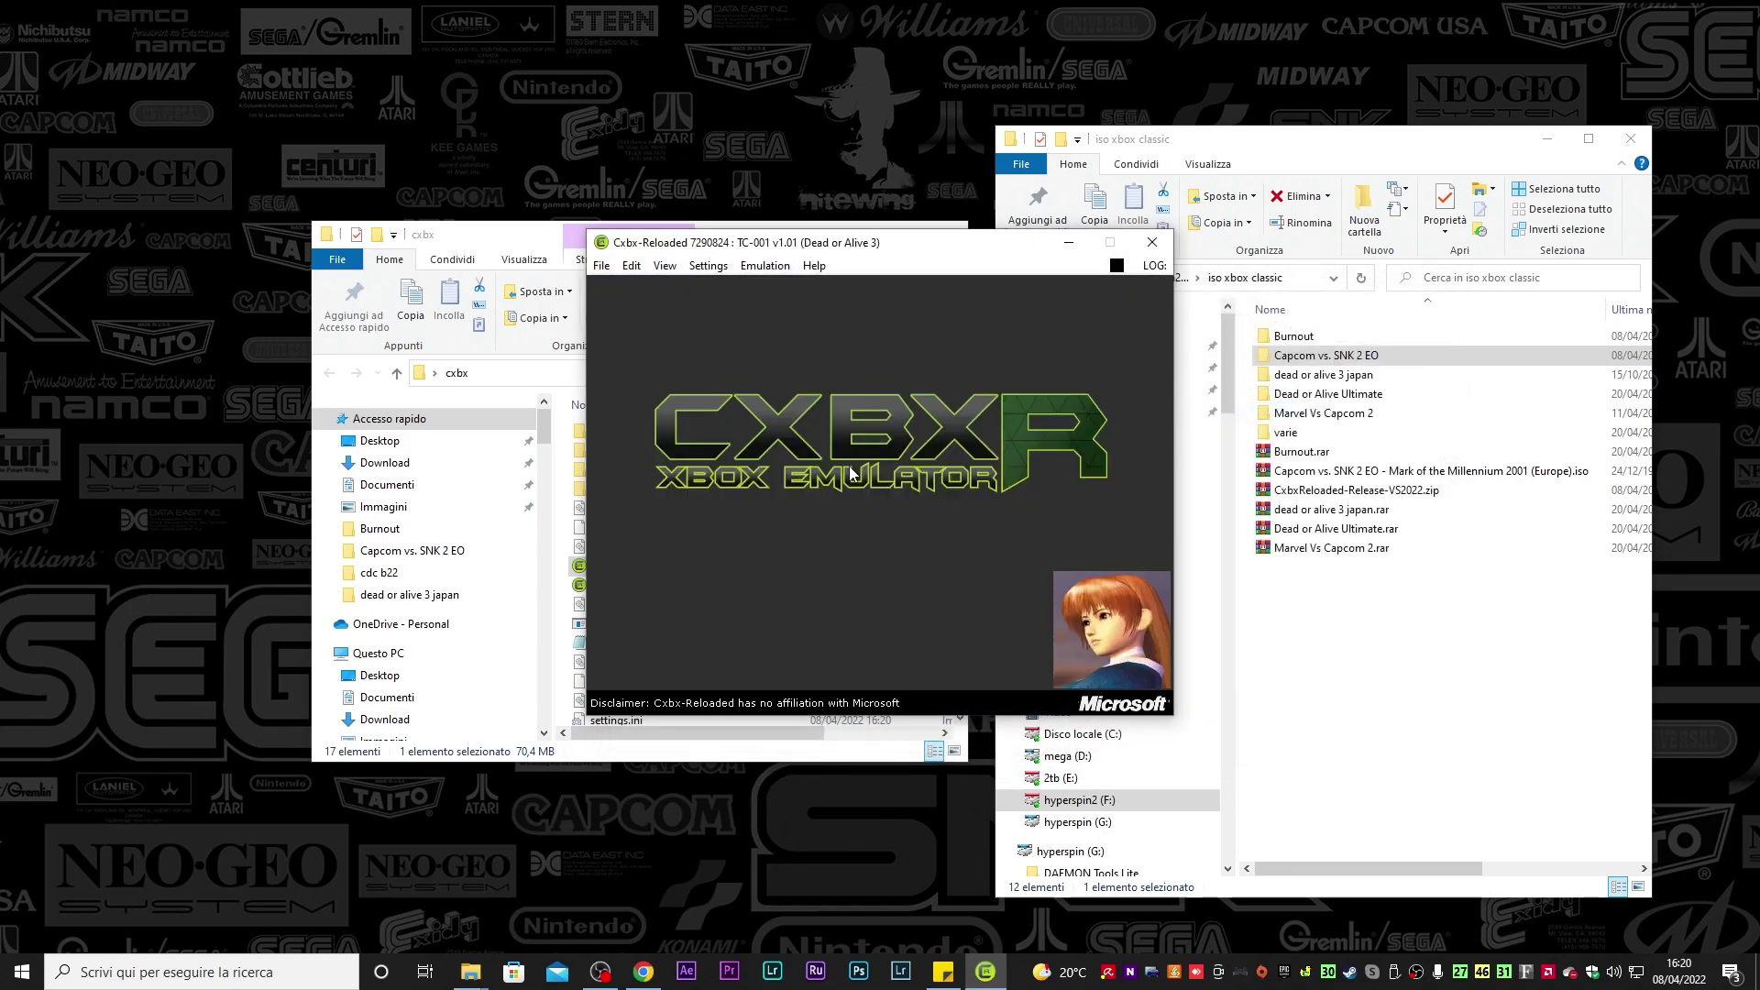
{"action": "left_click", "coordinate": [765, 265]}
{"action": "left_click", "coordinate": [779, 288]}
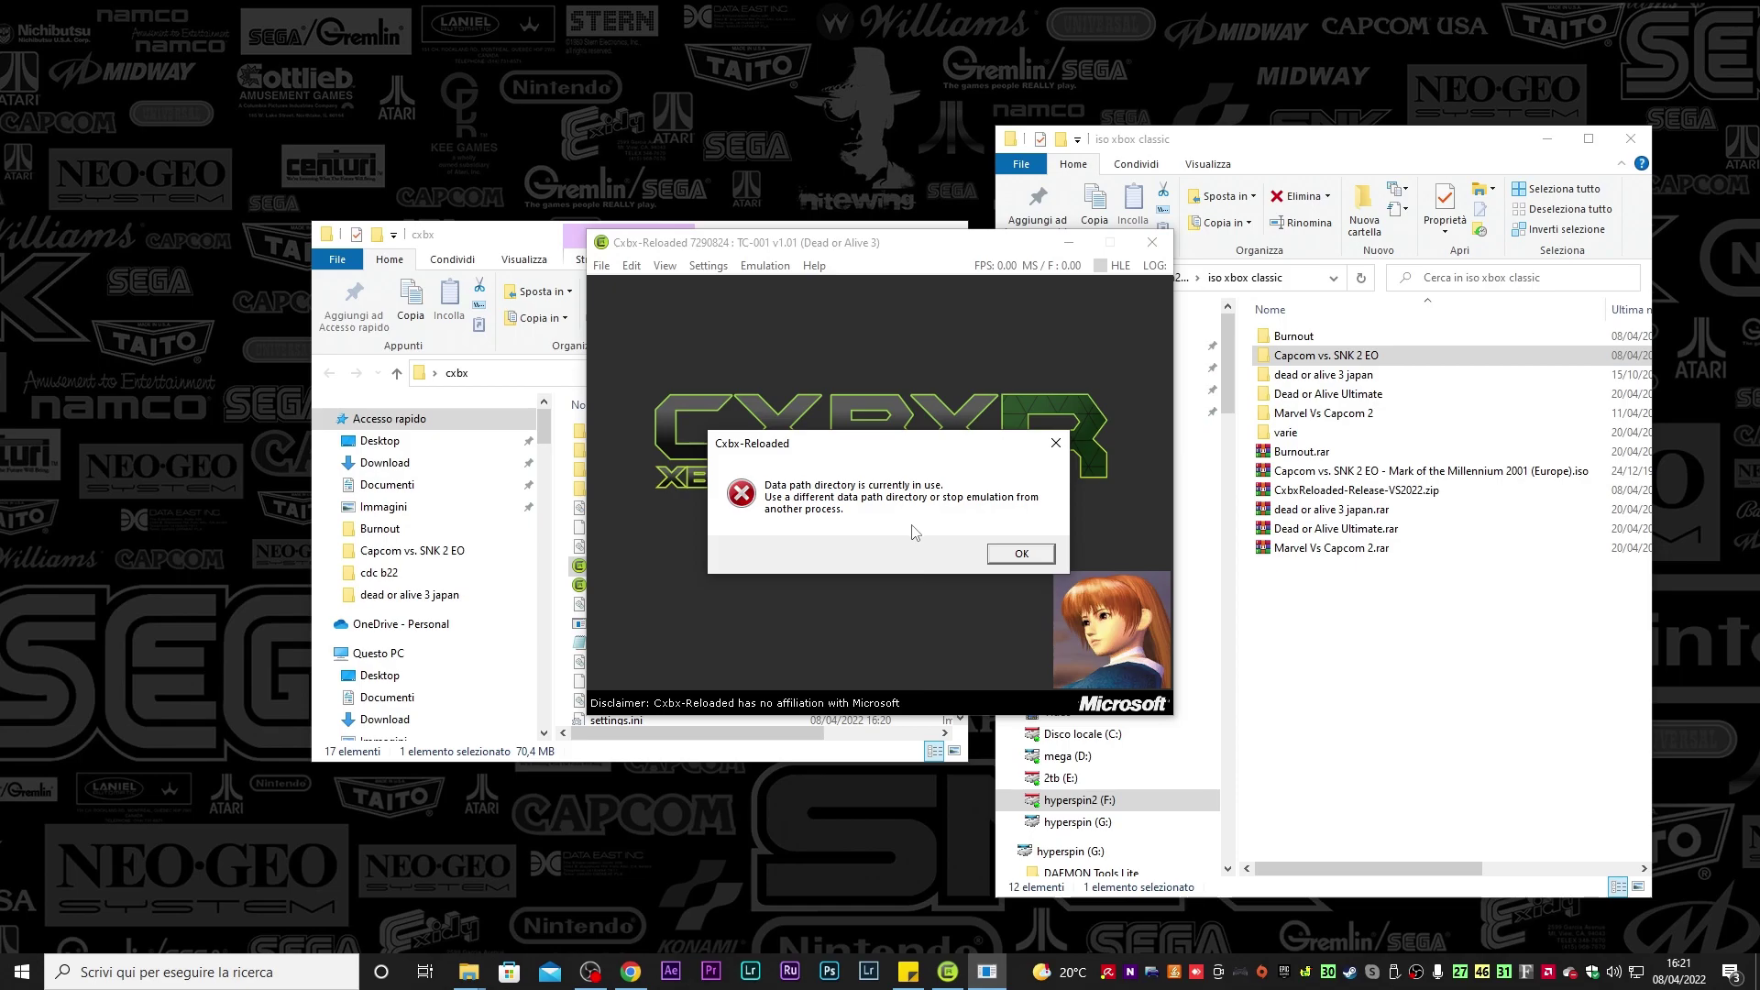
{"action": "left_click", "coordinate": [1023, 555]}
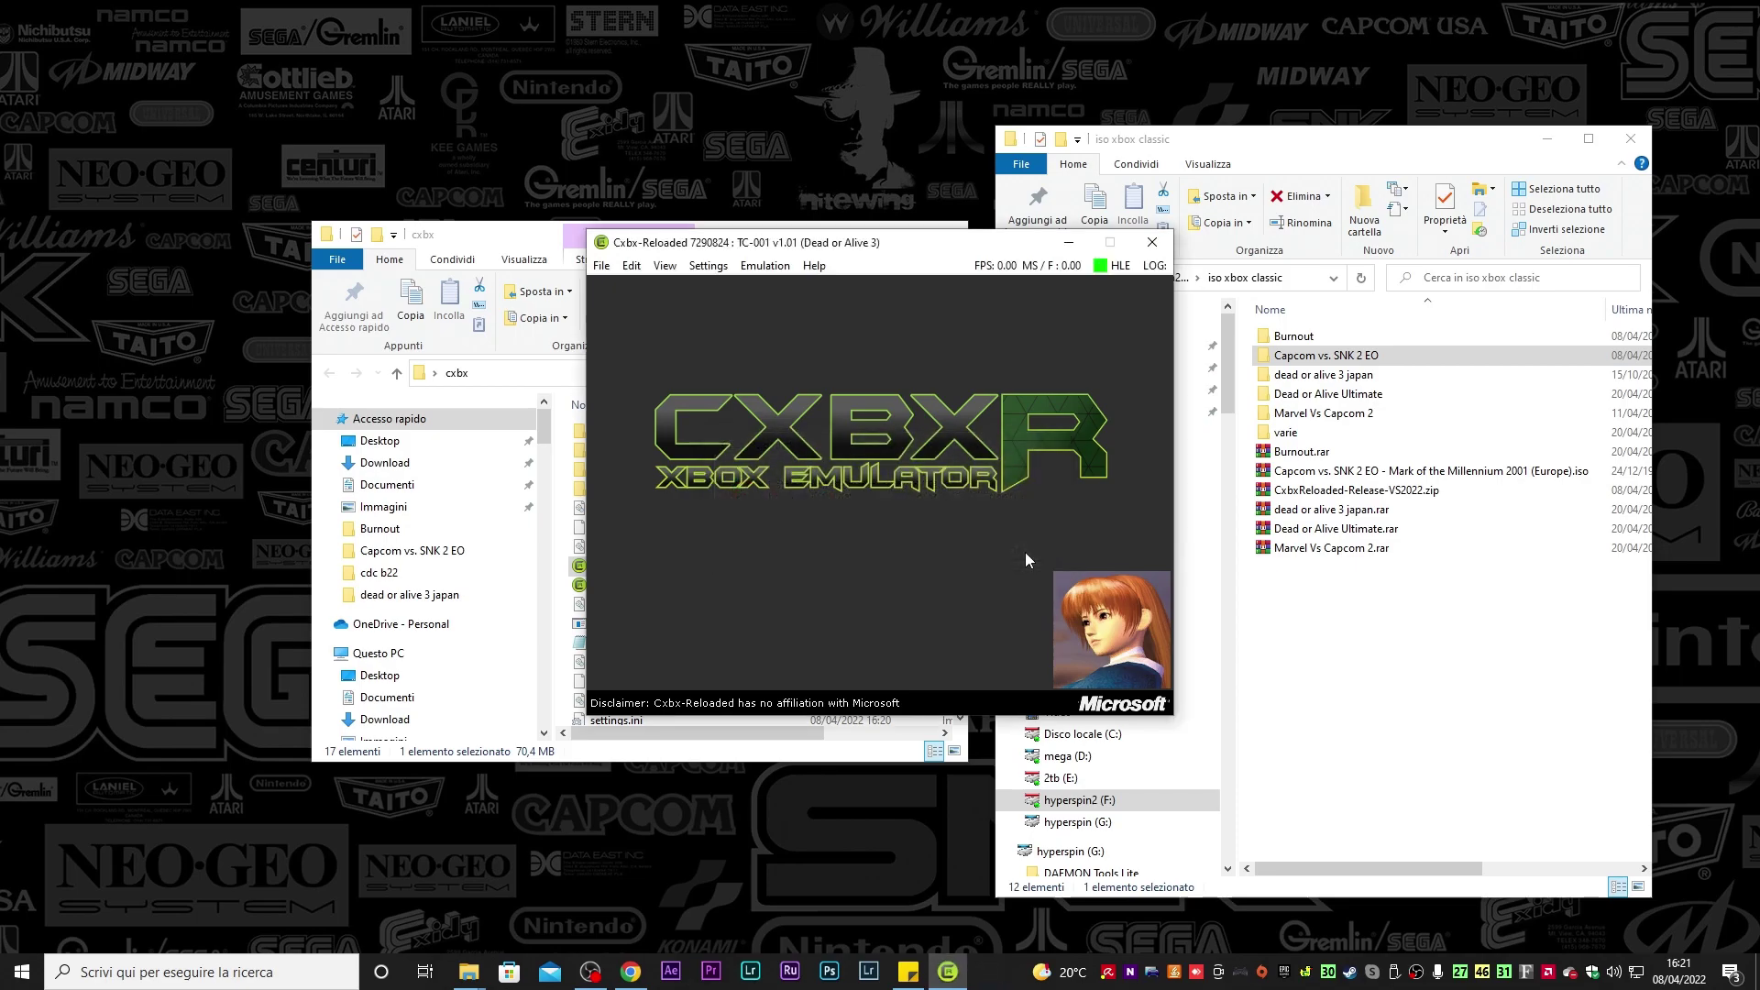
{"action": "left_click", "coordinate": [1152, 242]}
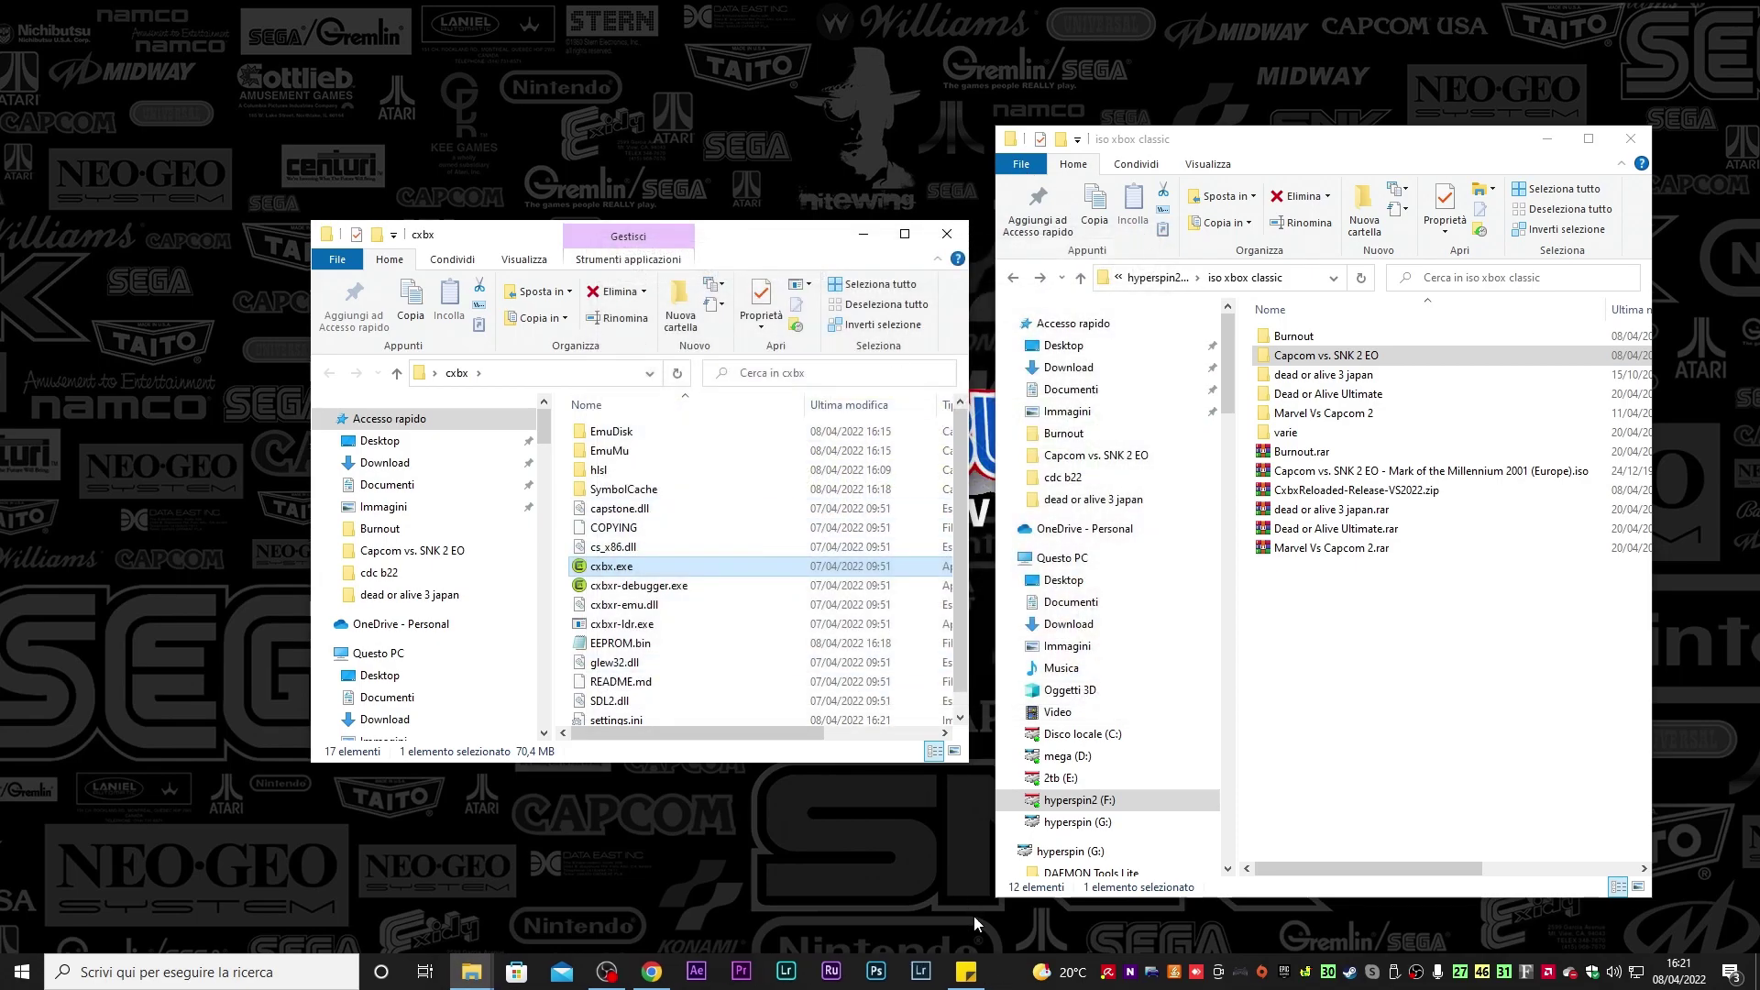
End the background process cxbxr-ldr.exe (32 bit) in Windows Task Manager
{"action": "right_click", "coordinate": [1006, 979]}
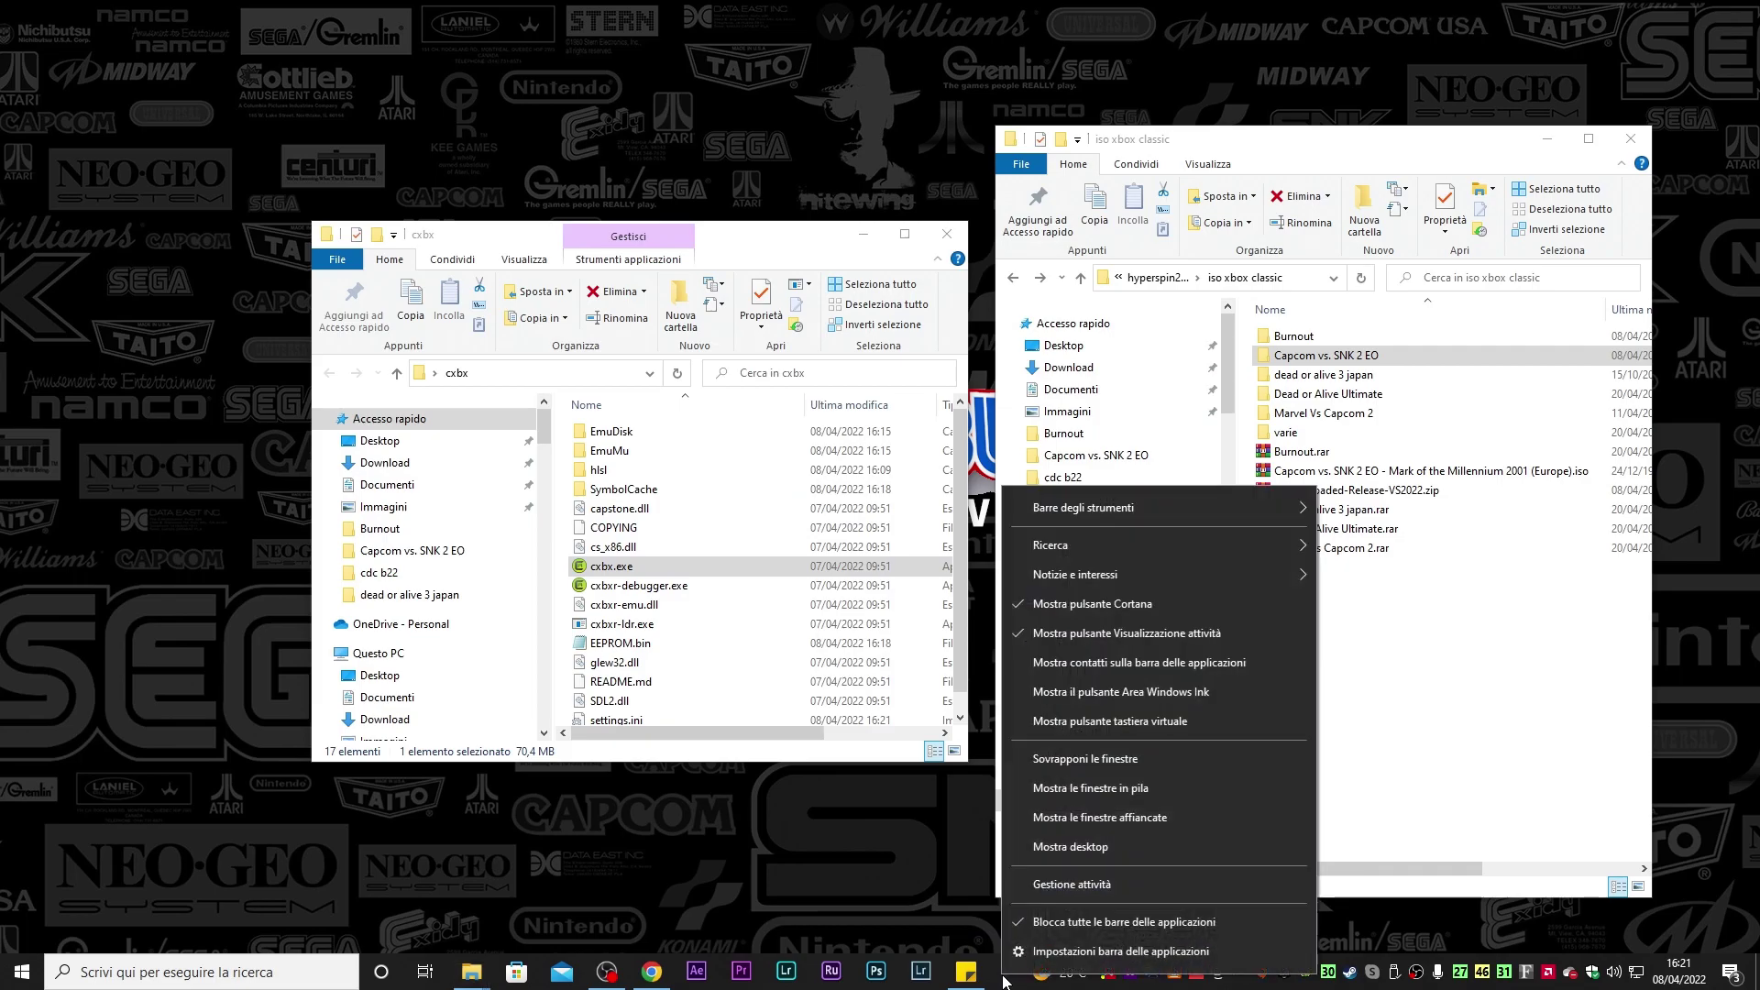
{"action": "left_click", "coordinate": [1064, 893]}
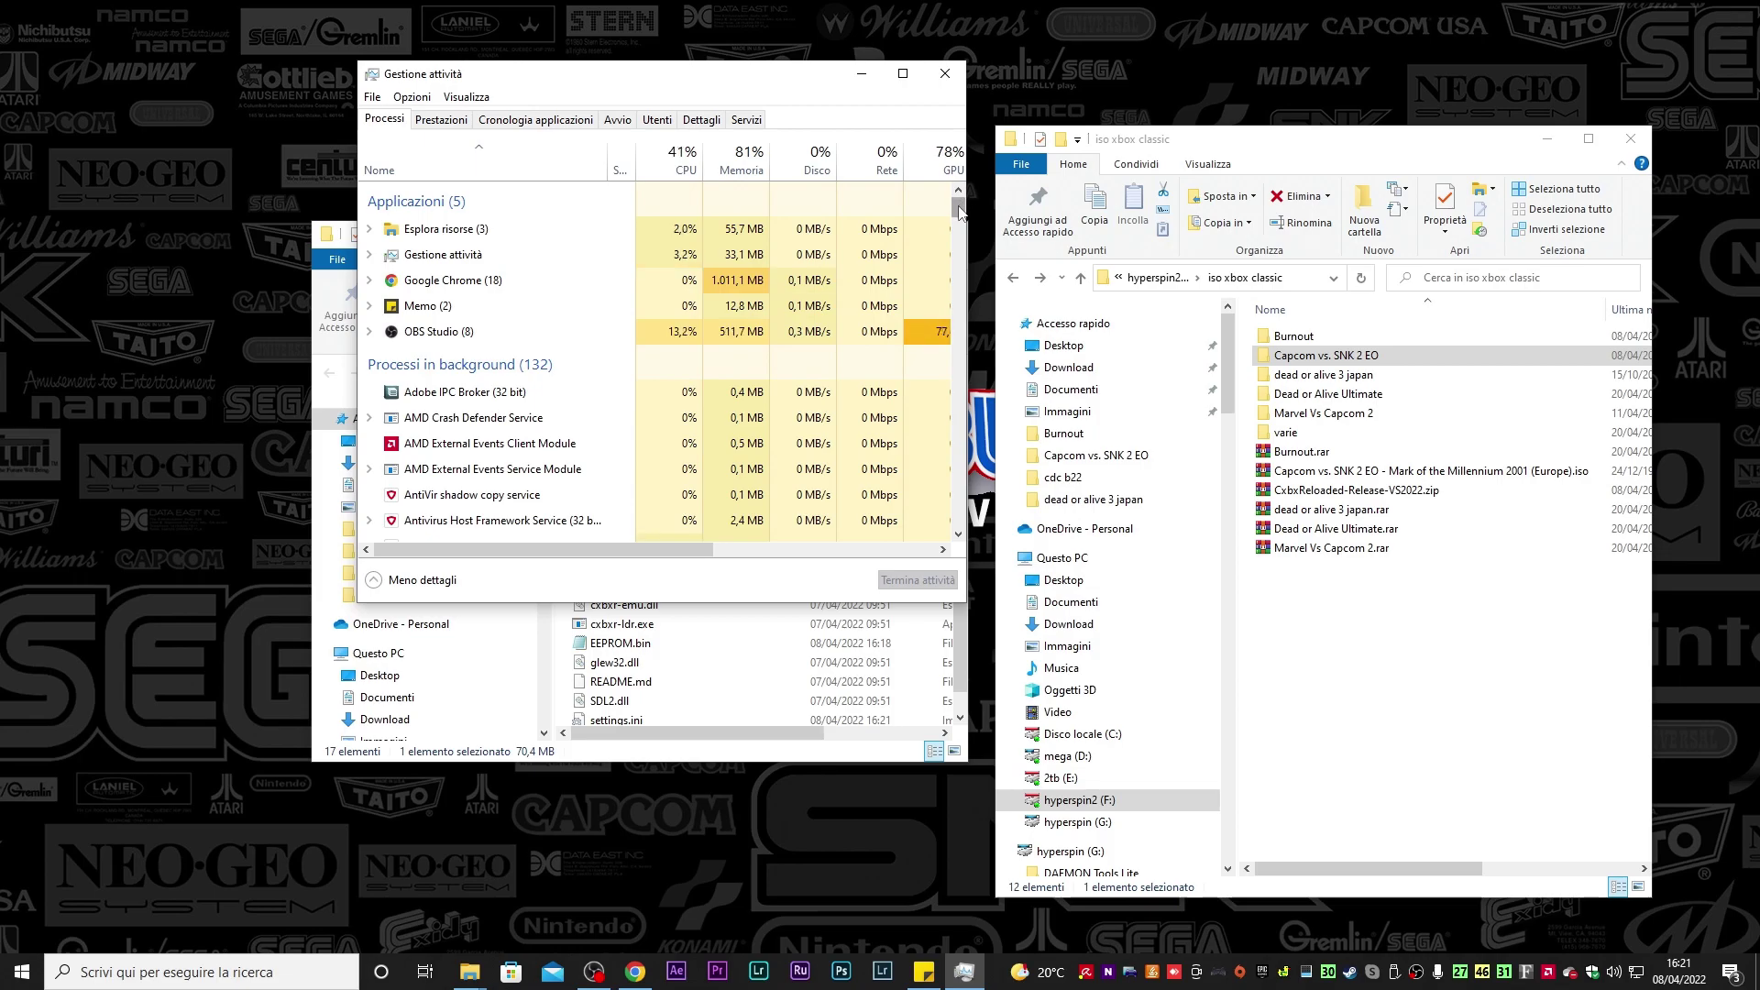
{"action": "left_click_drag", "start_coordinate": [960, 211], "coordinate": [960, 242]}
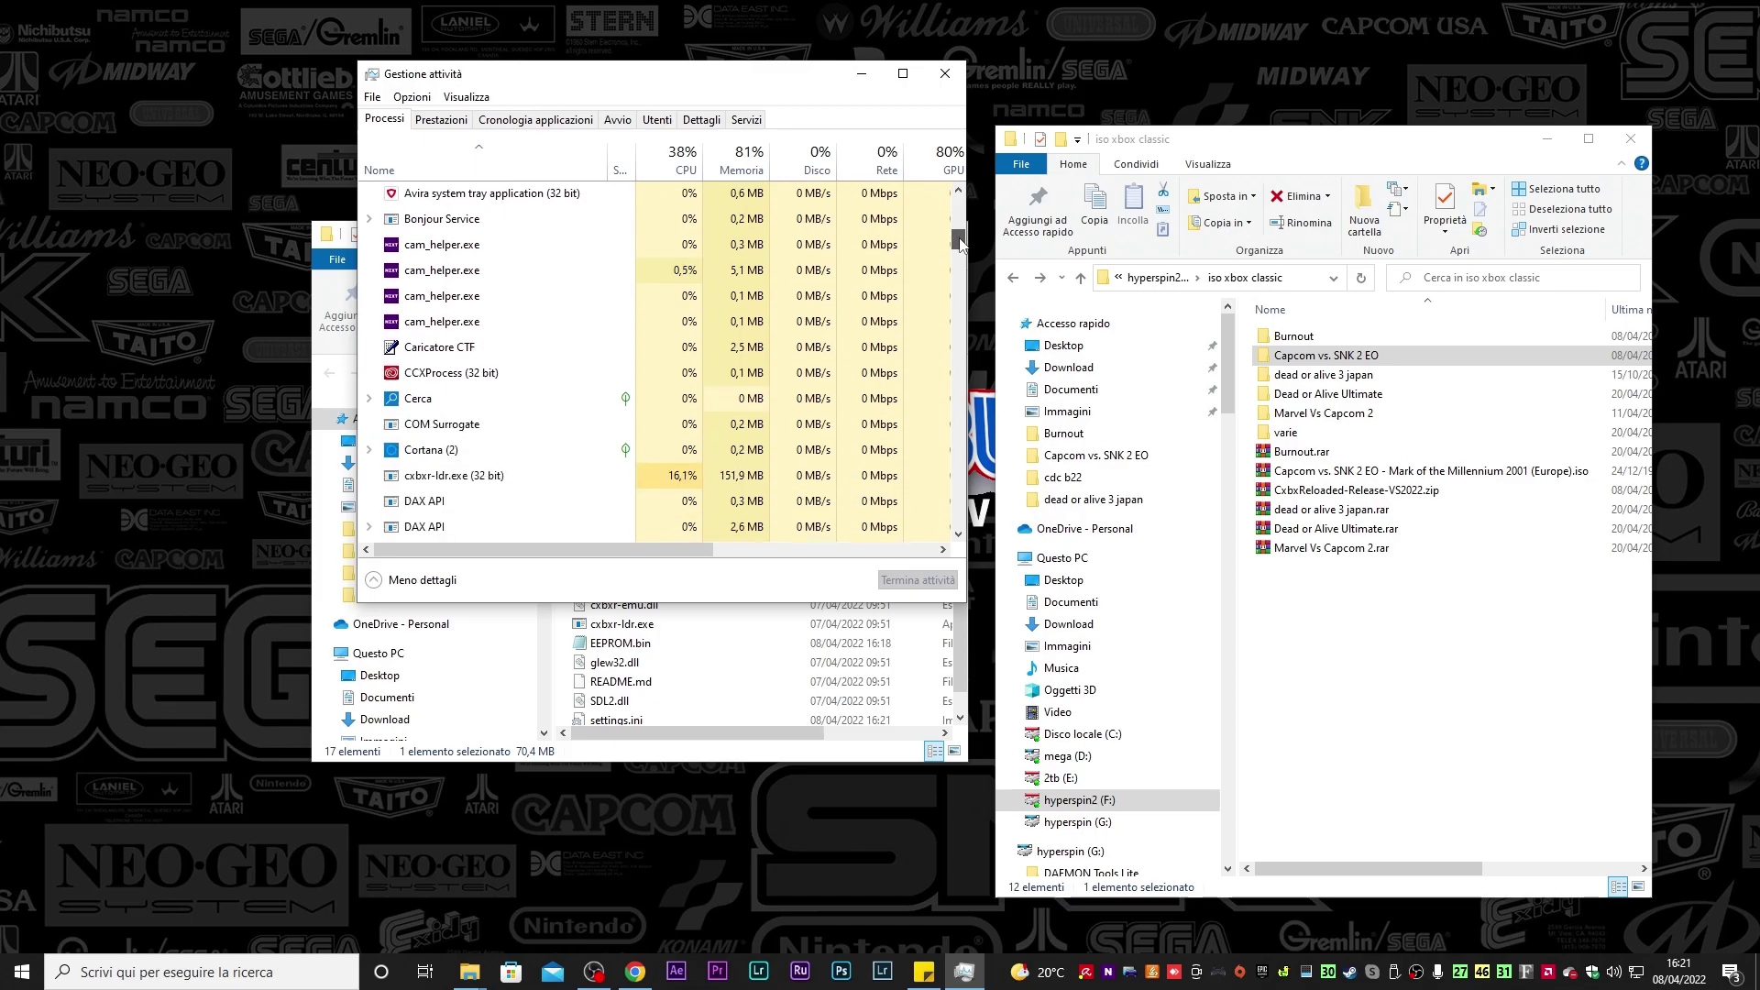
{"action": "left_click", "coordinate": [484, 475]}
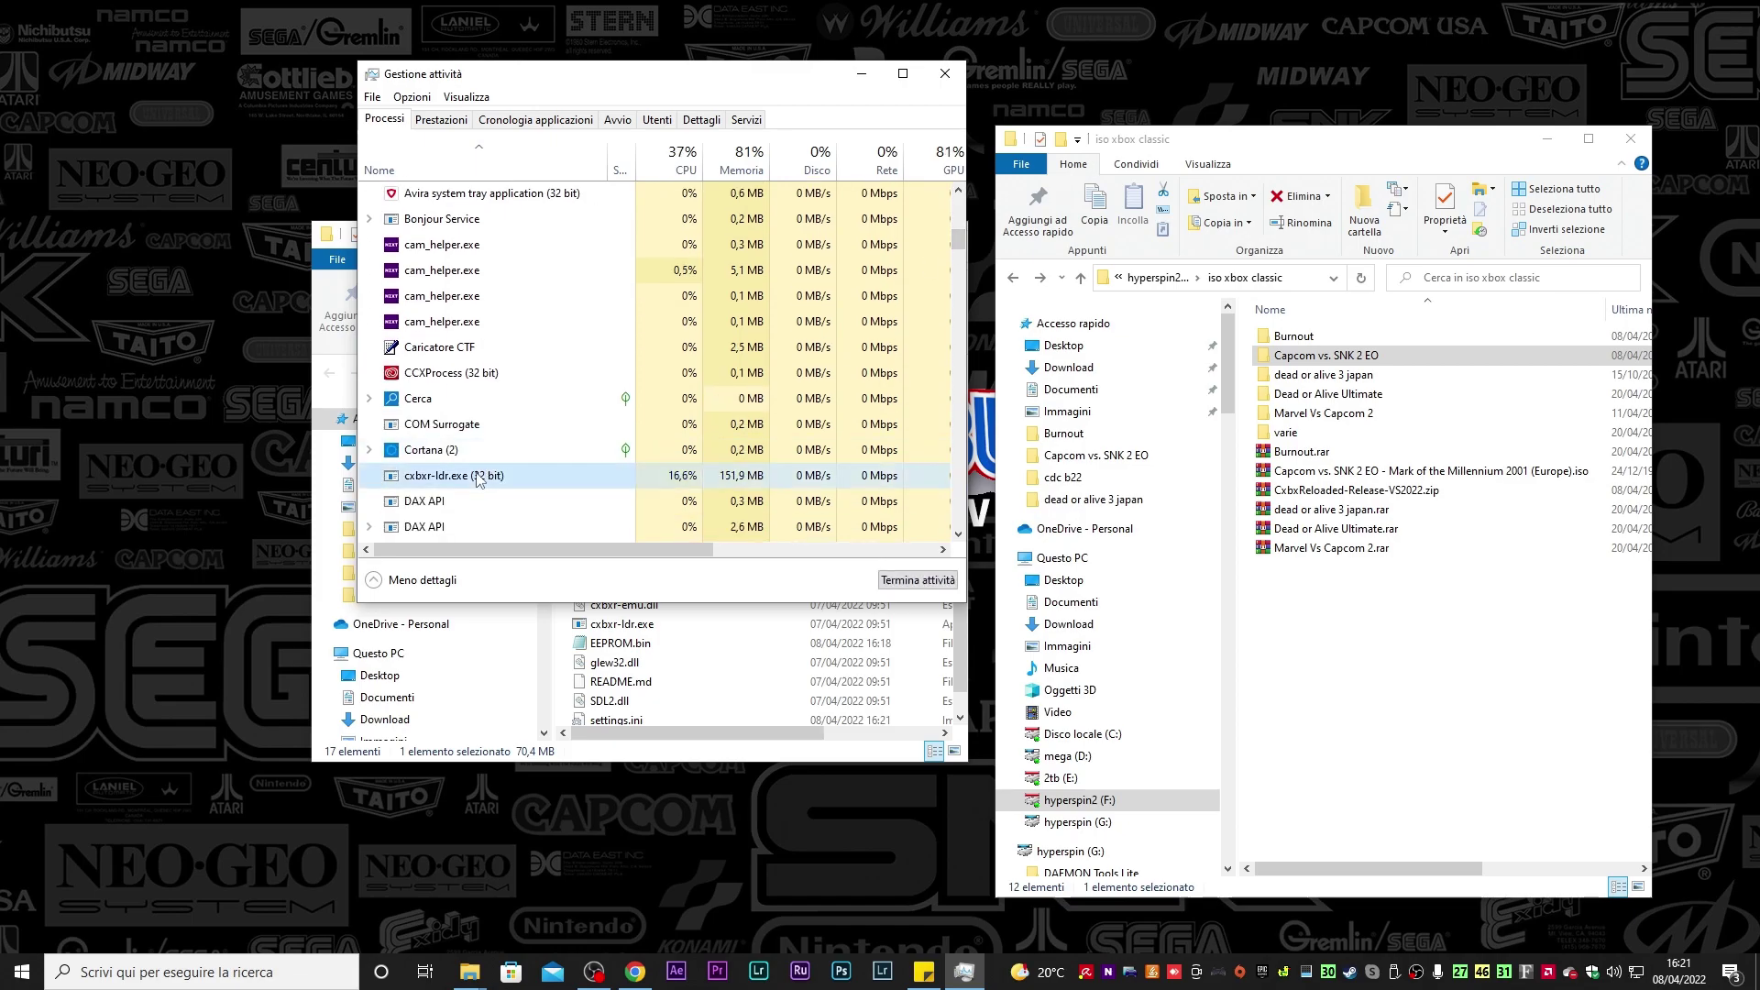
{"action": "left_click", "coordinate": [903, 581]}
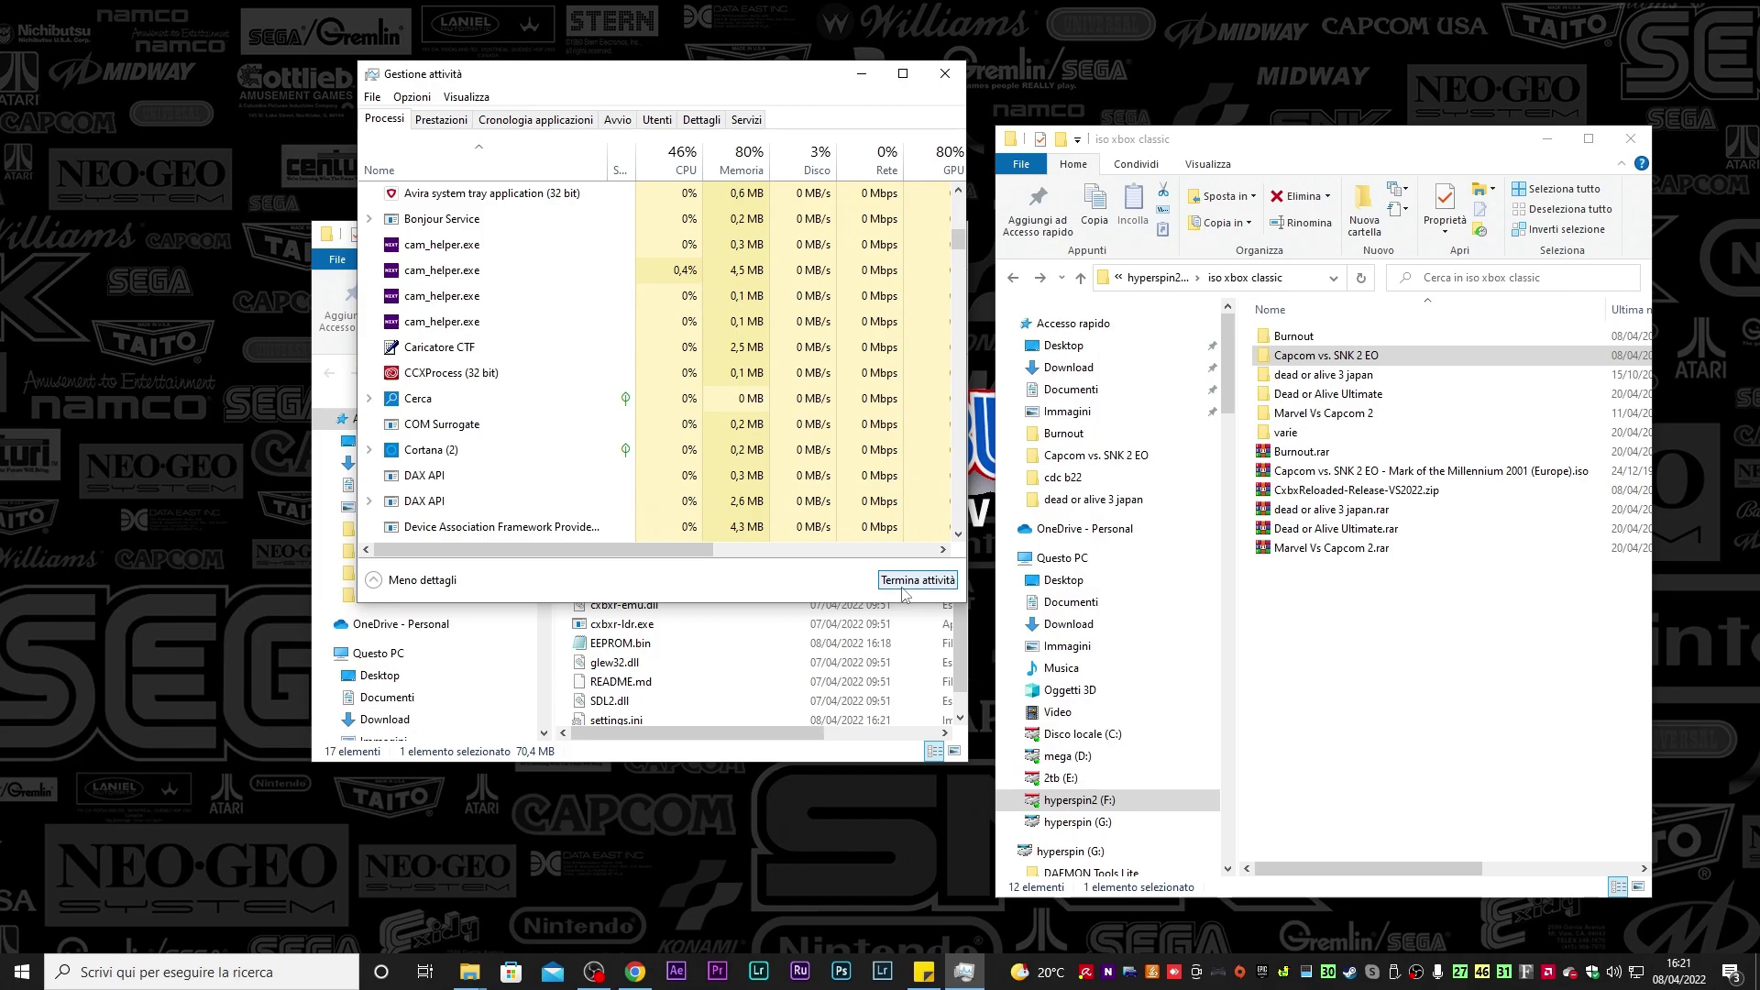
{"action": "left_click", "coordinate": [946, 74]}
Relaunch cxbx.exe, load the Dead or Alive 3 executable and start its emulation
{"action": "double_click", "coordinate": [612, 569]}
{"action": "left_click", "coordinate": [602, 266]}
{"action": "left_click", "coordinate": [618, 284]}
{"action": "double_click", "coordinate": [812, 415]}
{"action": "left_click", "coordinate": [765, 266]}
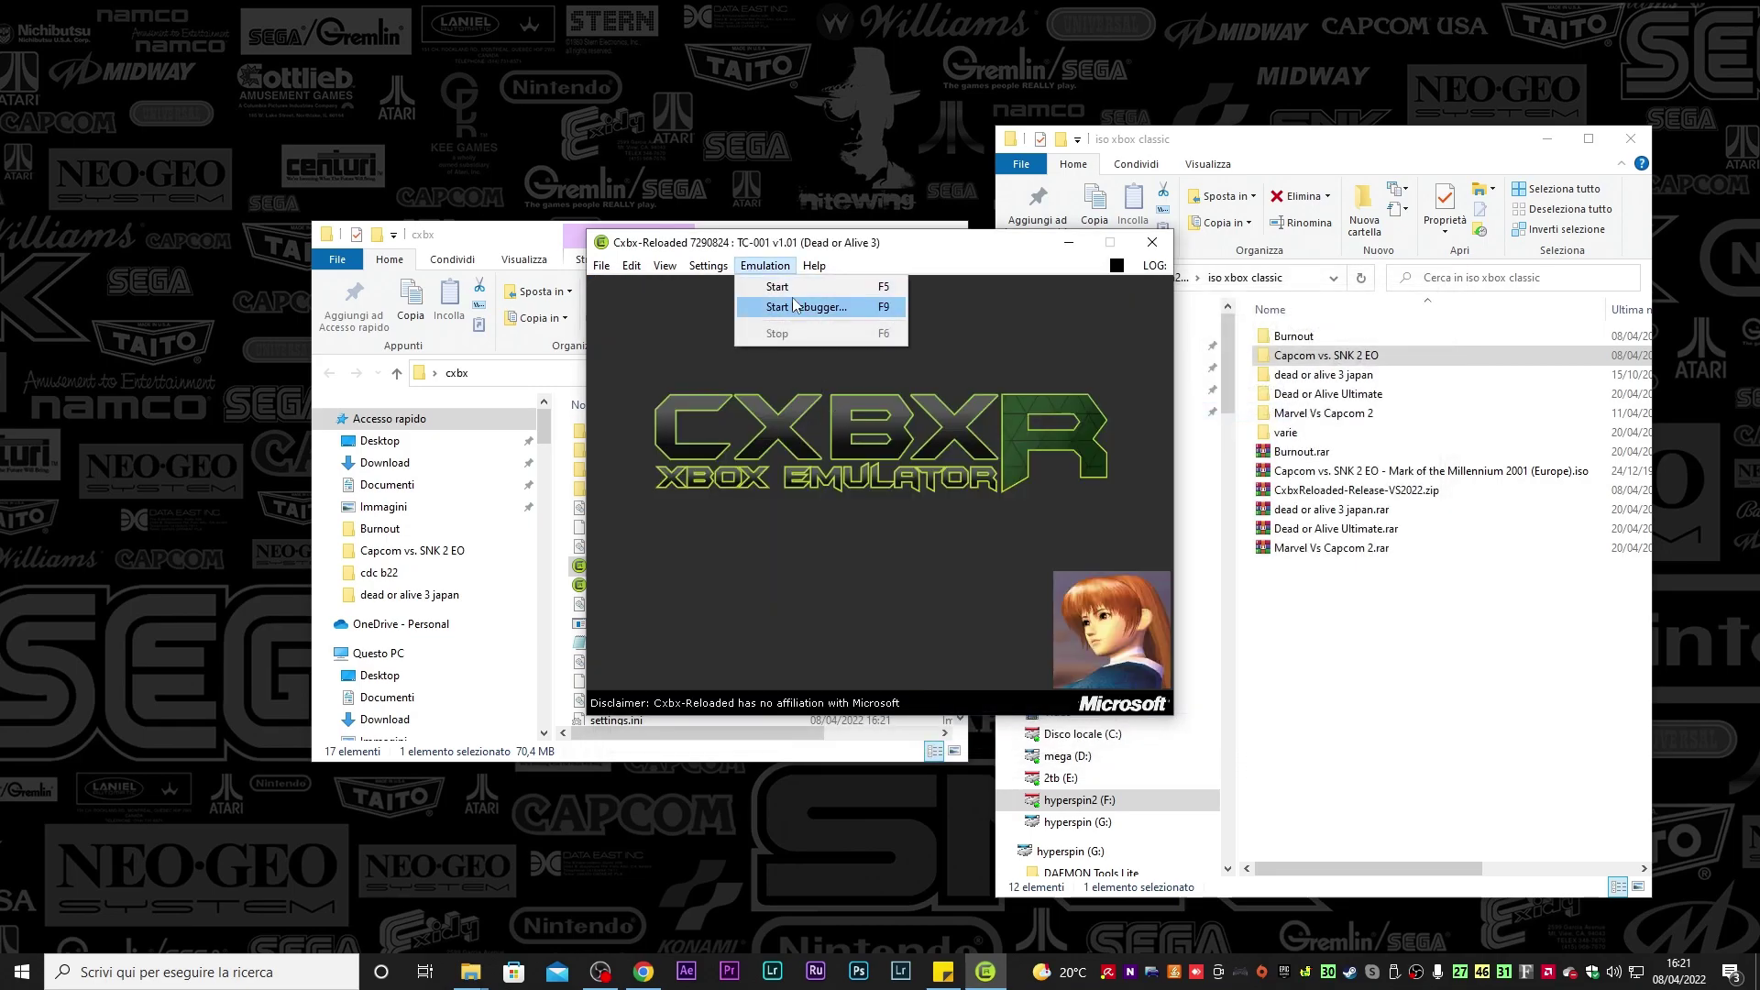
{"action": "left_click", "coordinate": [763, 283]}
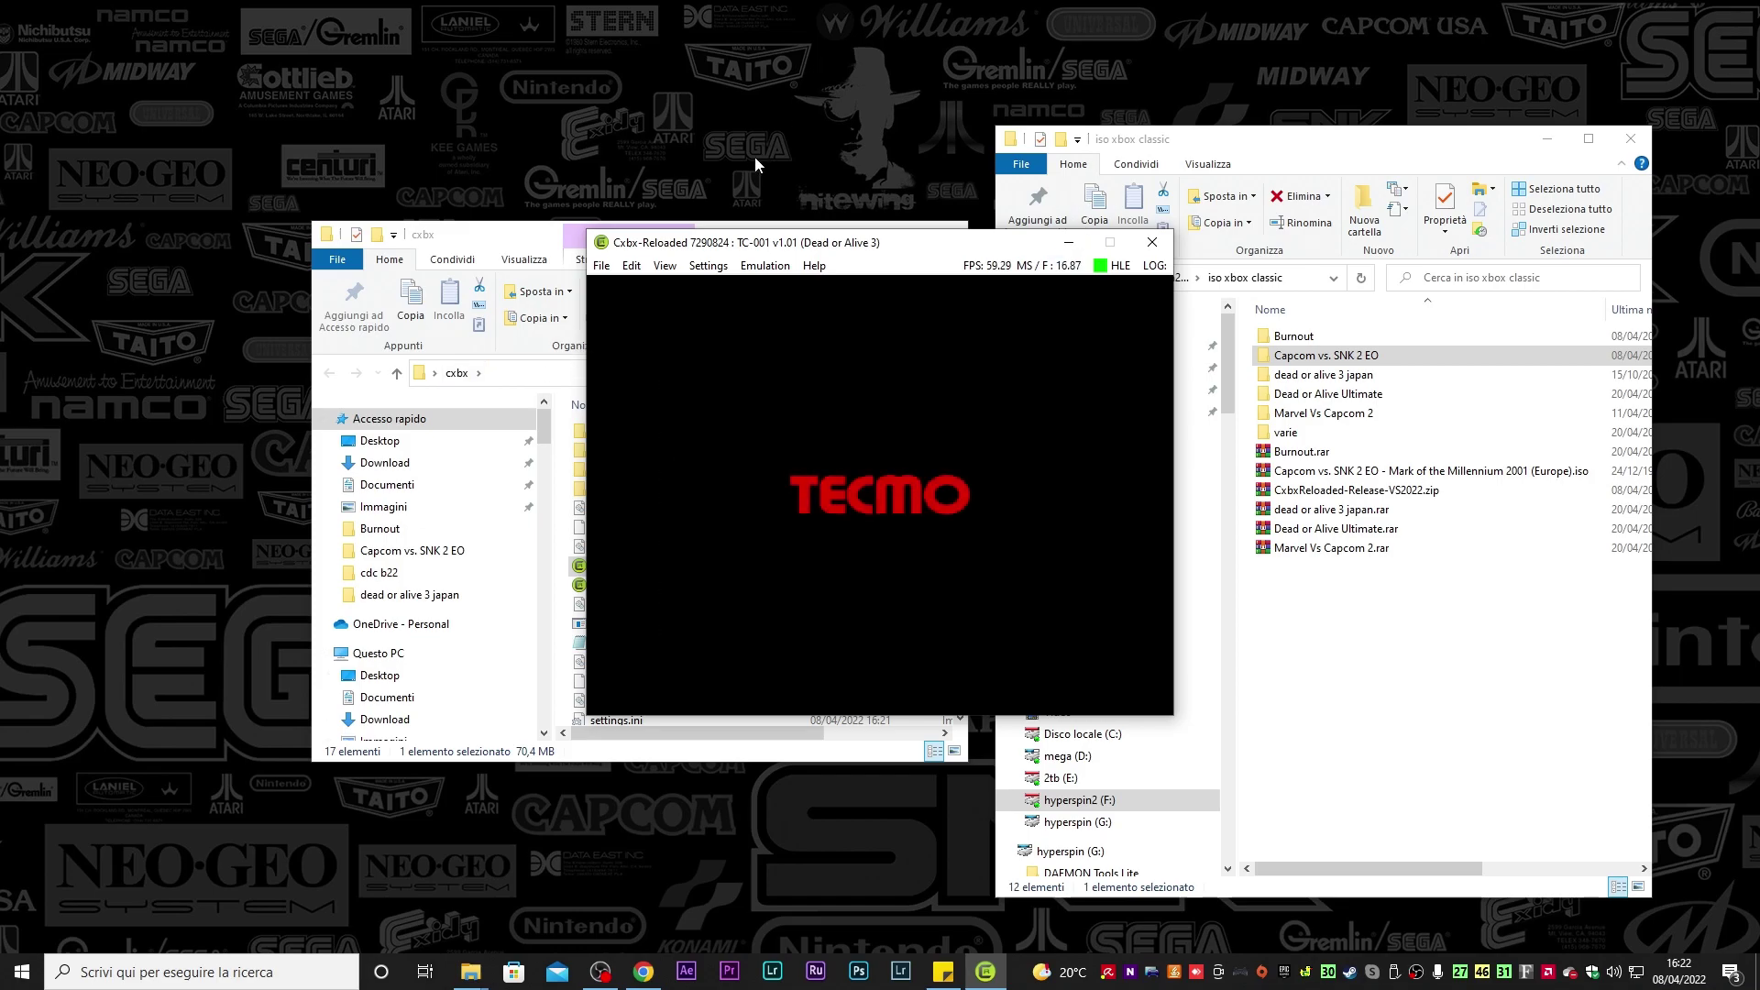
Stop the Dead or Alive 3 emulation and enable the Skip rdtsc patching hack
{"action": "left_click", "coordinate": [765, 265]}
{"action": "left_click", "coordinate": [785, 332]}
{"action": "left_click", "coordinate": [702, 266]}
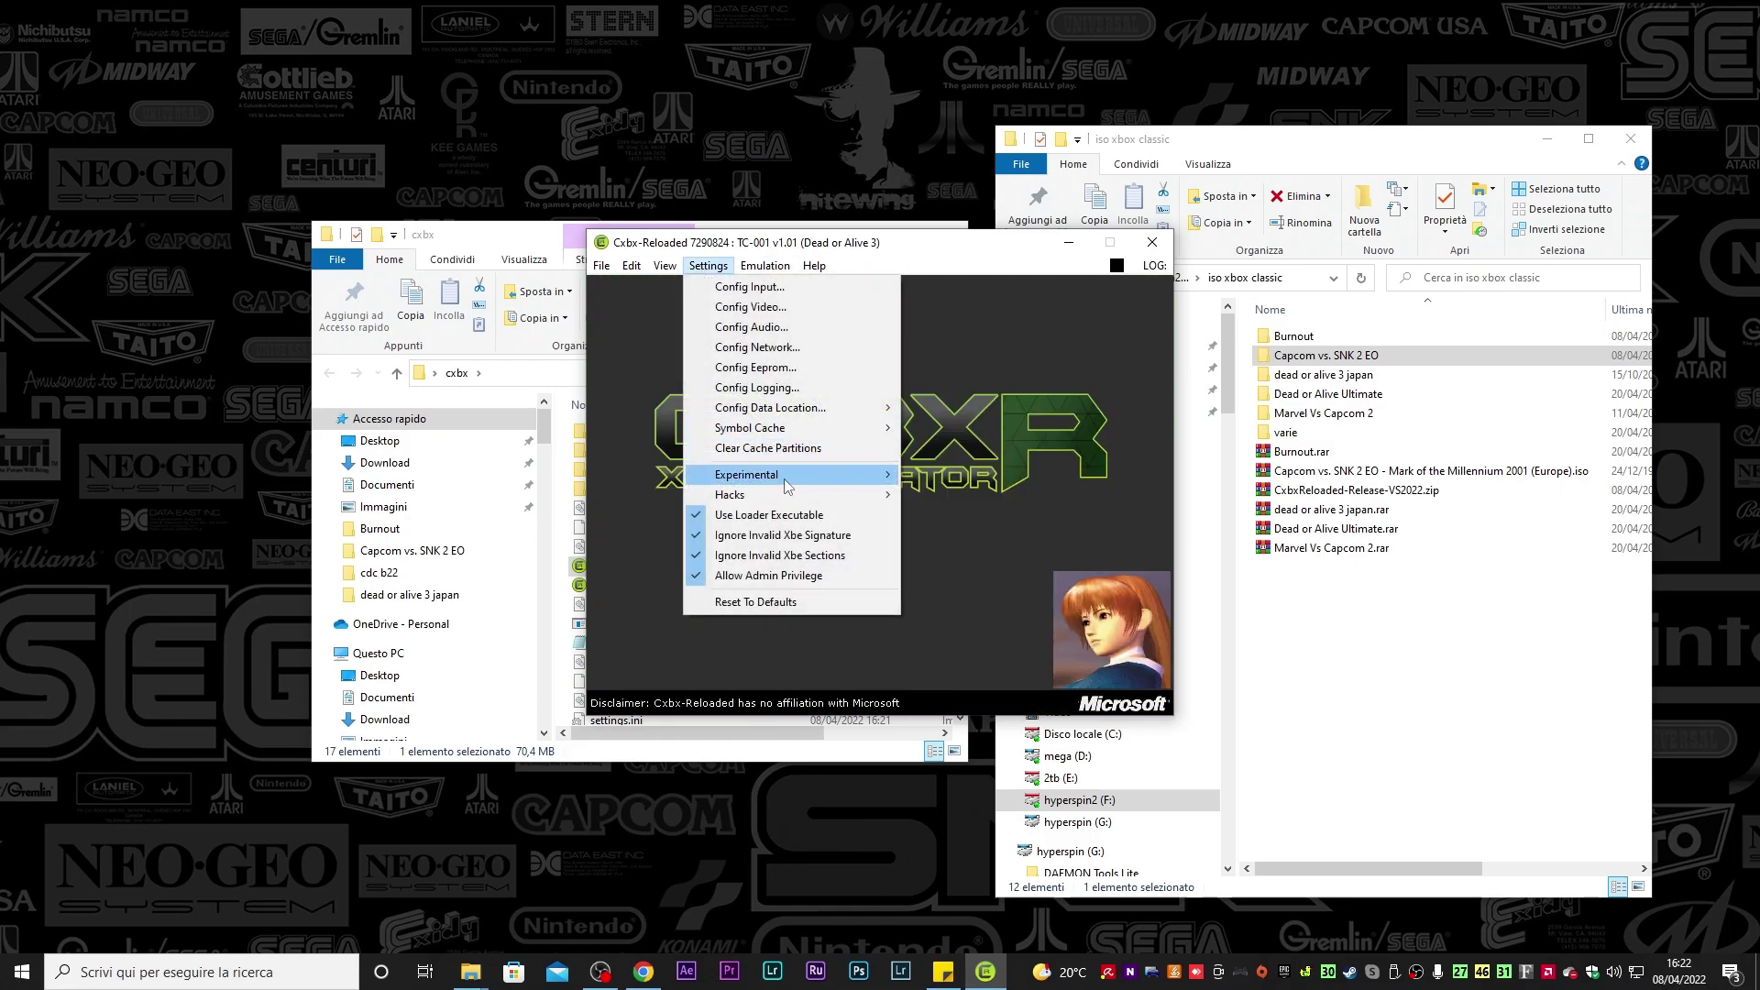
{"action": "mouse_move", "coordinate": [784, 491]}
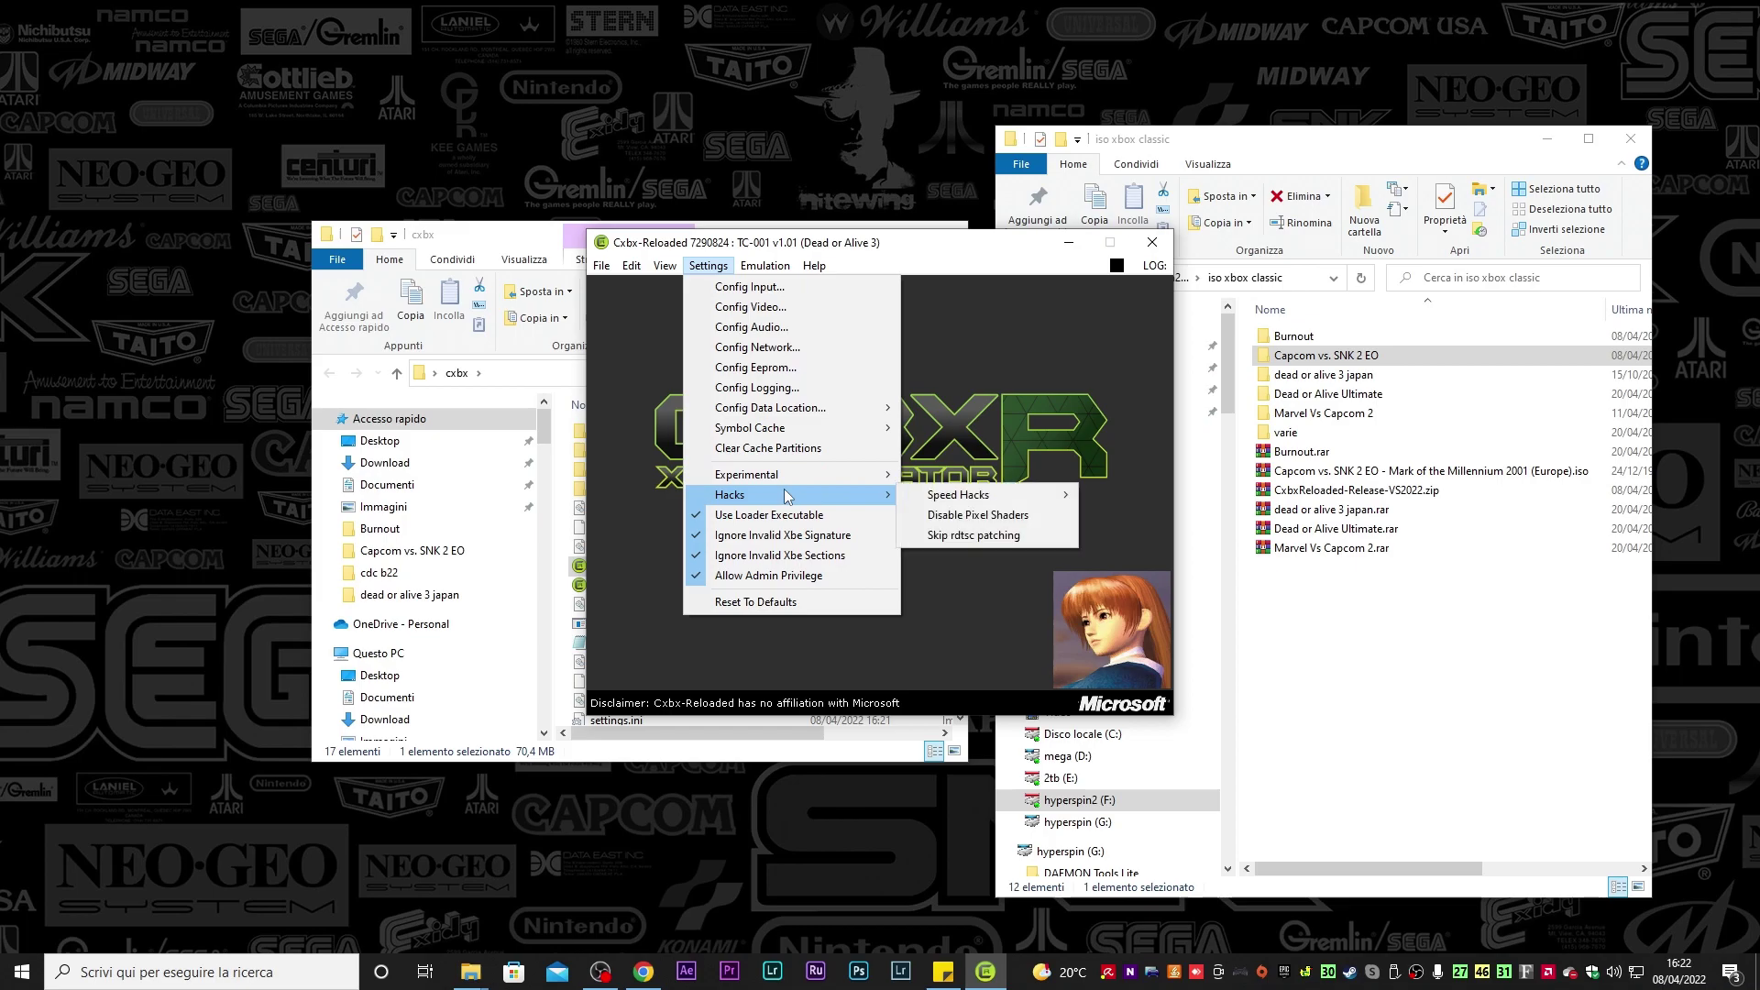
{"action": "left_click", "coordinate": [987, 537]}
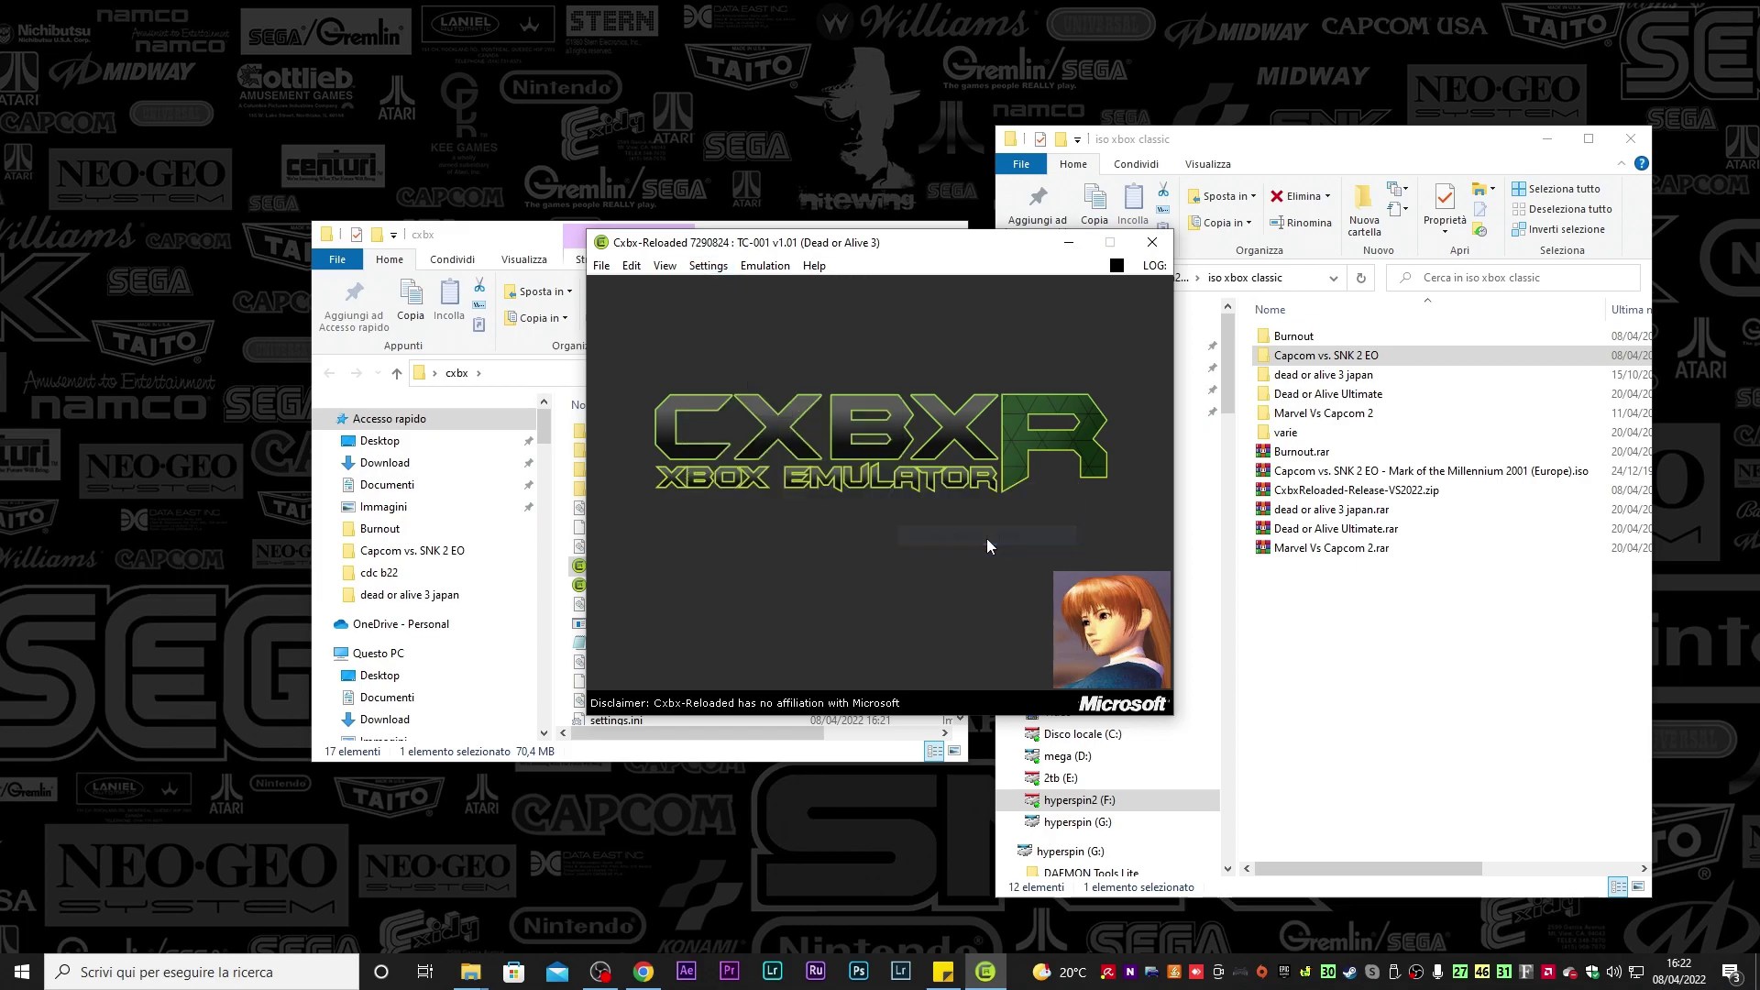
Start the Dead or Alive 3 emulation to test the changed hack setting, and stop it again
{"action": "left_click", "coordinate": [764, 266]}
{"action": "left_click", "coordinate": [781, 284]}
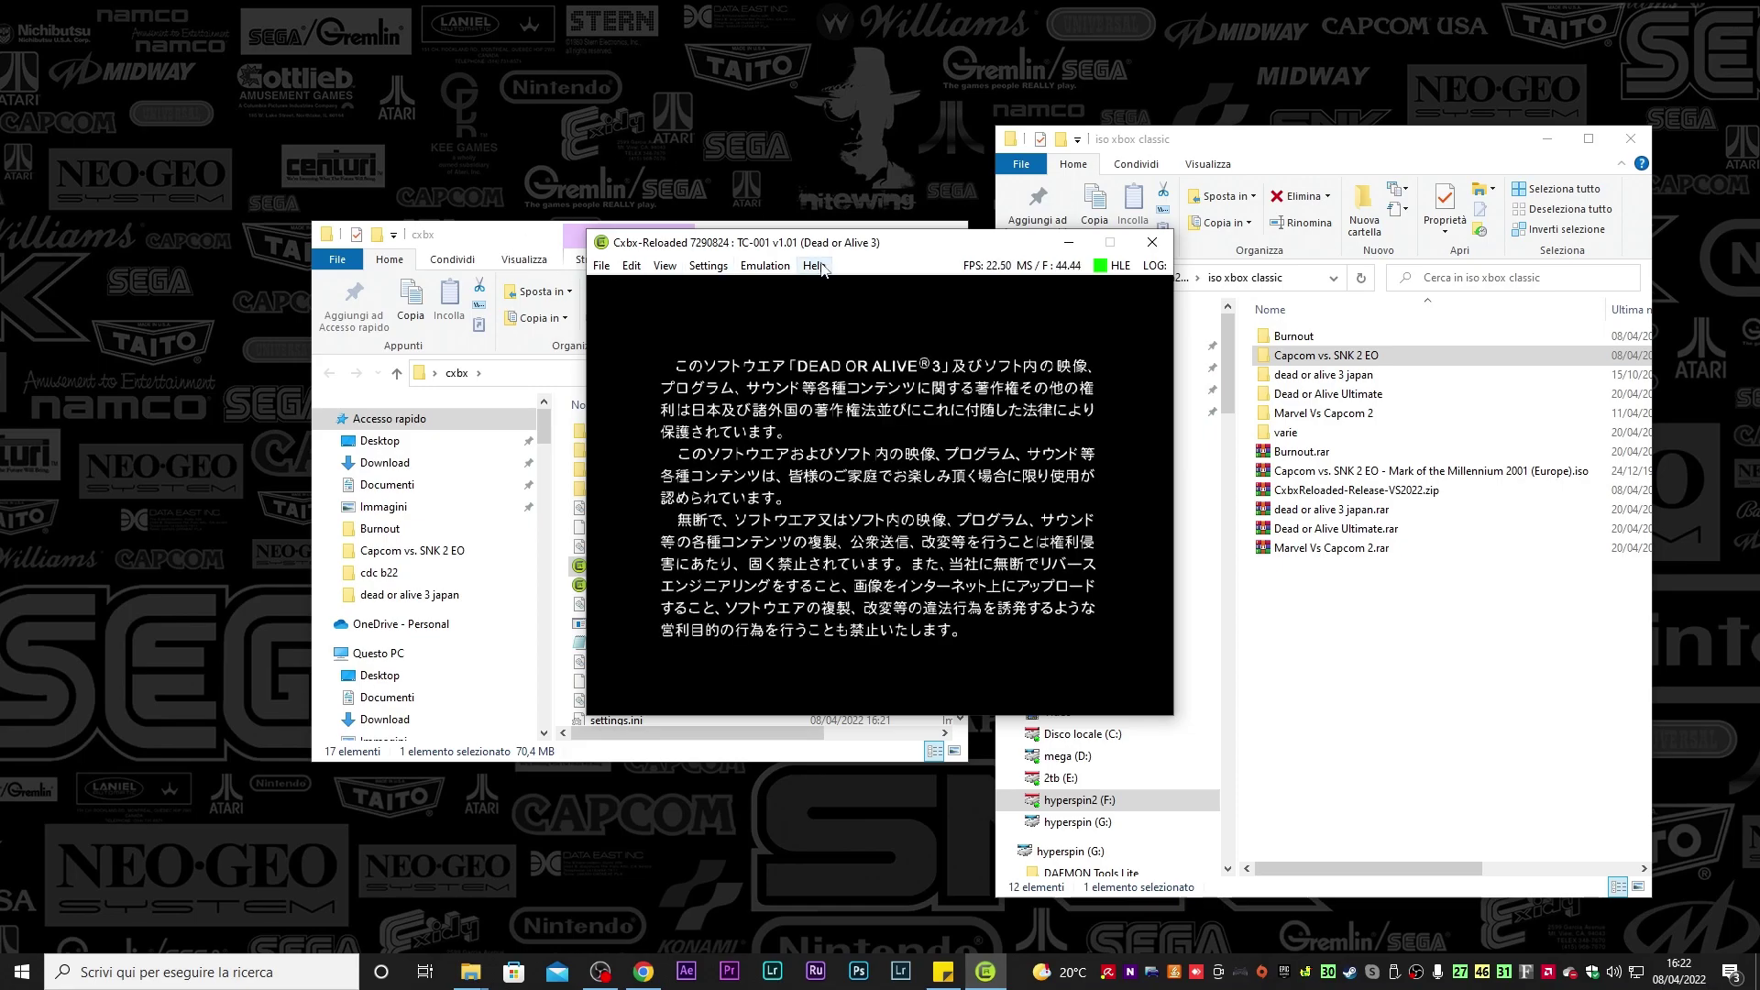
{"action": "left_click", "coordinate": [762, 266]}
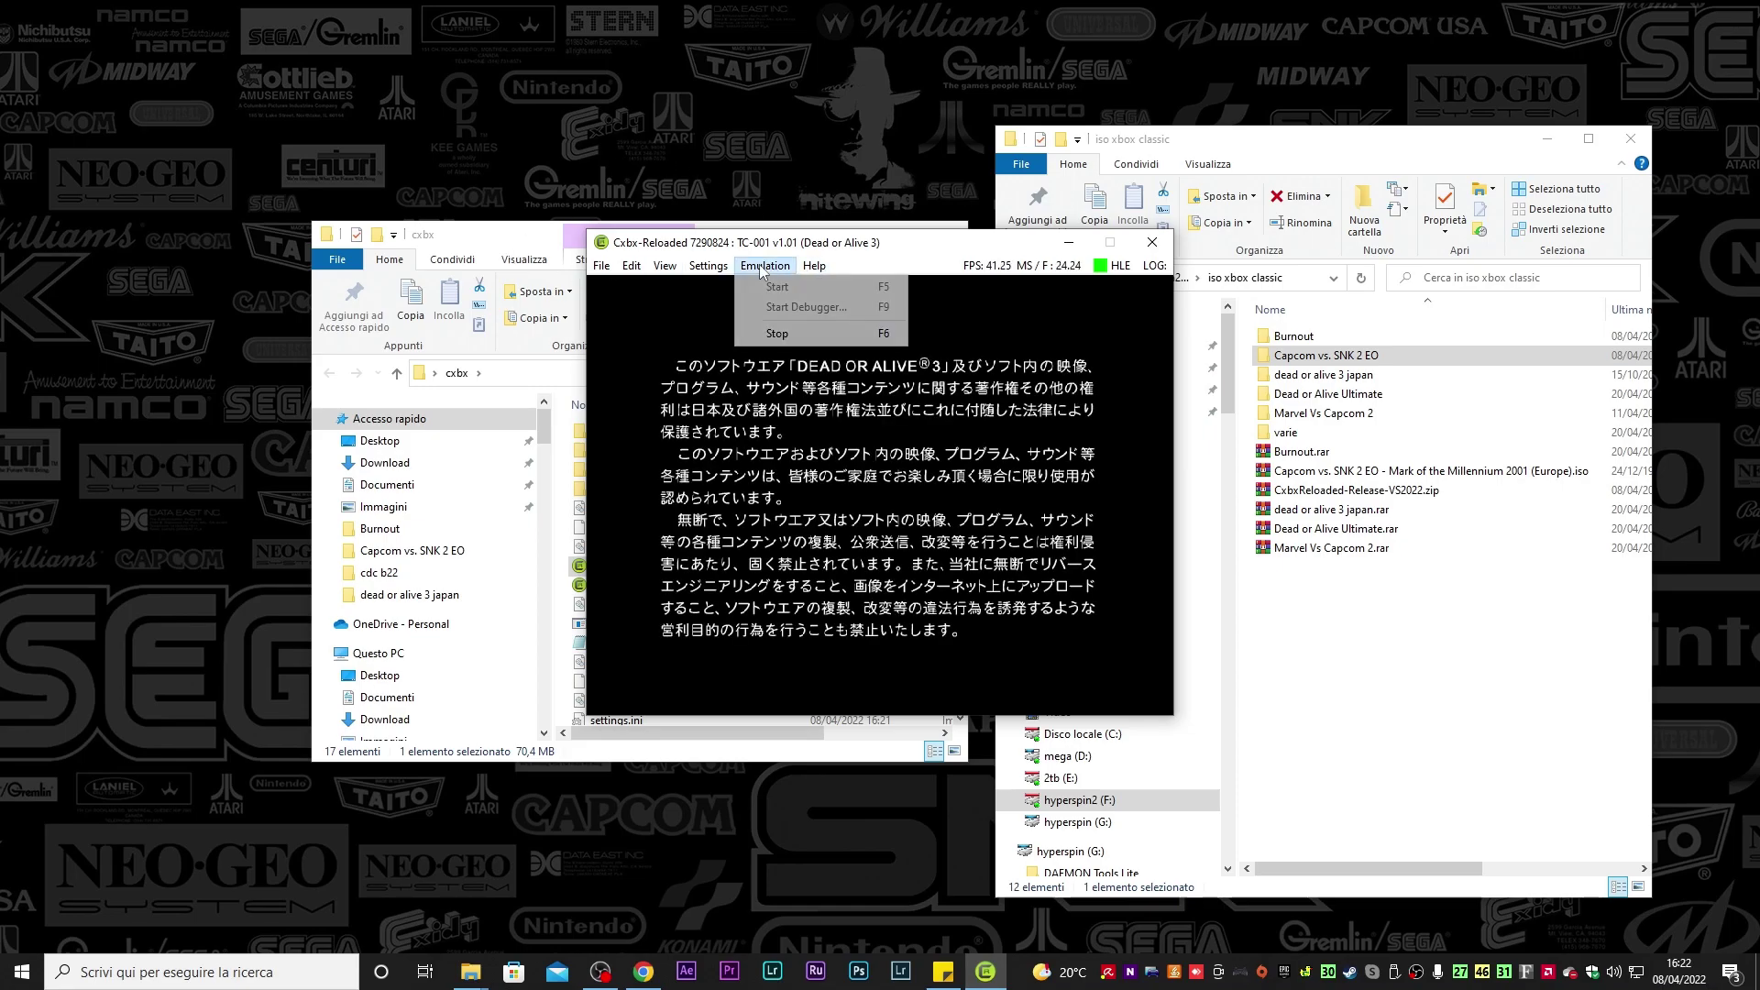
{"action": "left_click", "coordinate": [775, 333]}
Enable the Run Xbox threads on all cores speed hack
{"action": "left_click", "coordinate": [766, 267]}
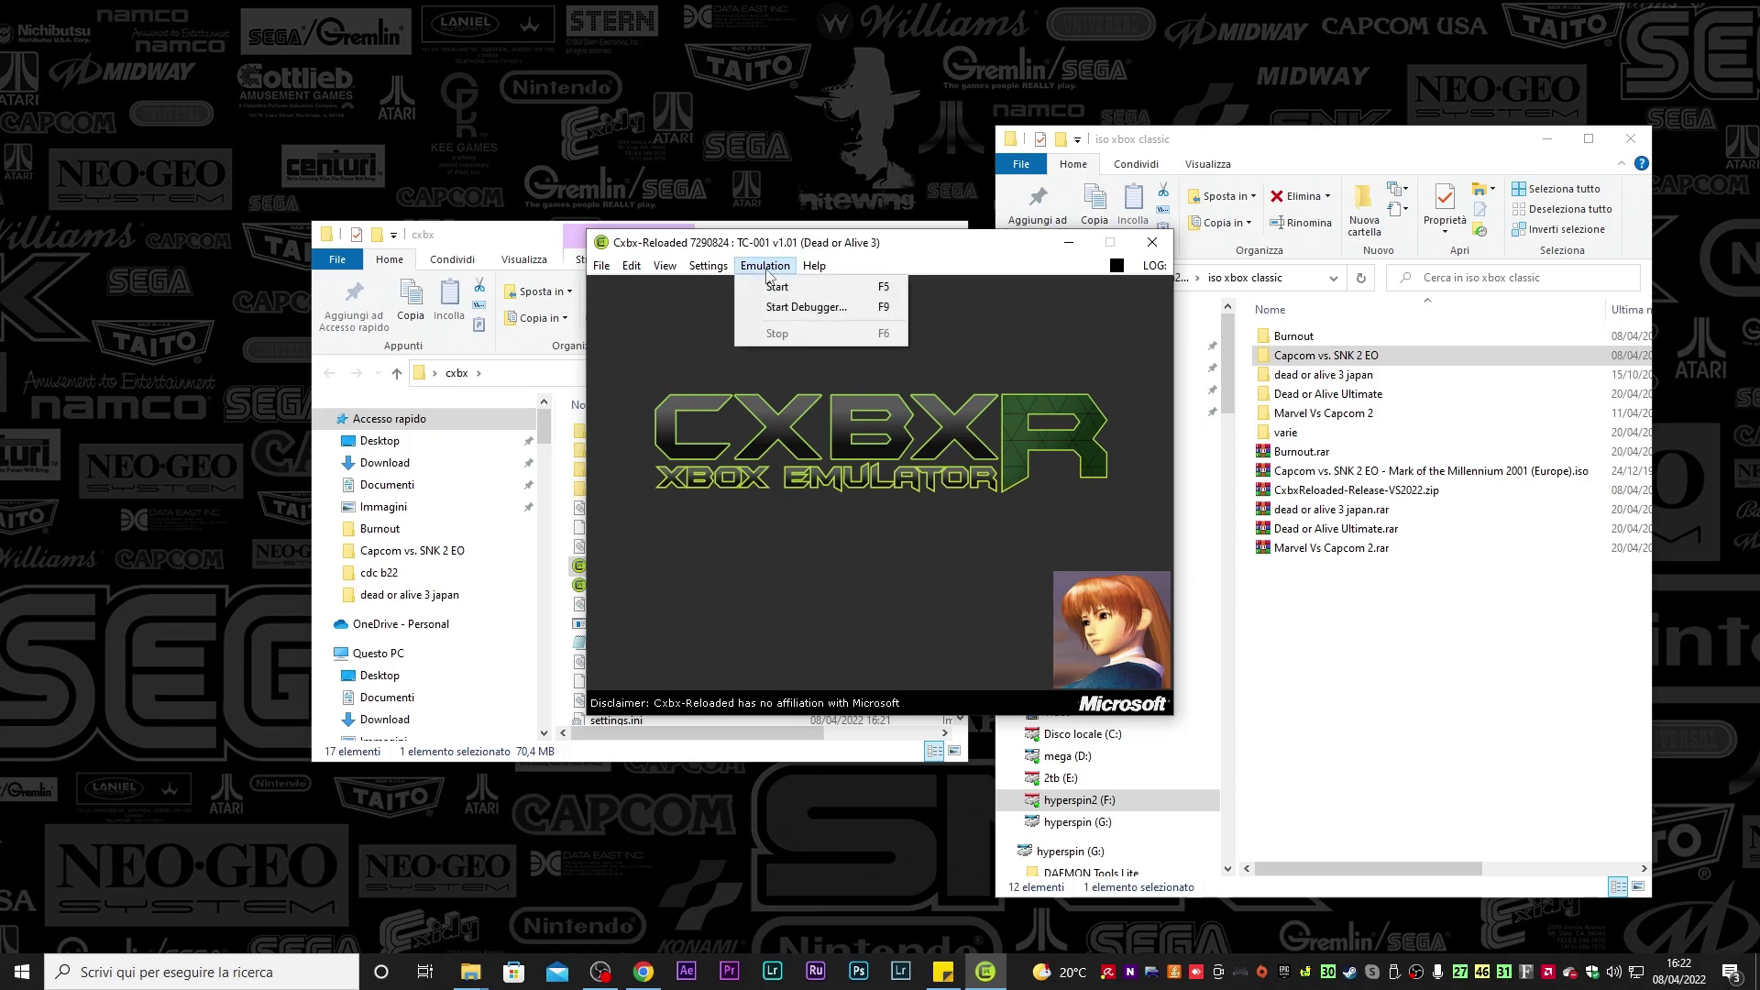
{"action": "mouse_move", "coordinate": [708, 266]}
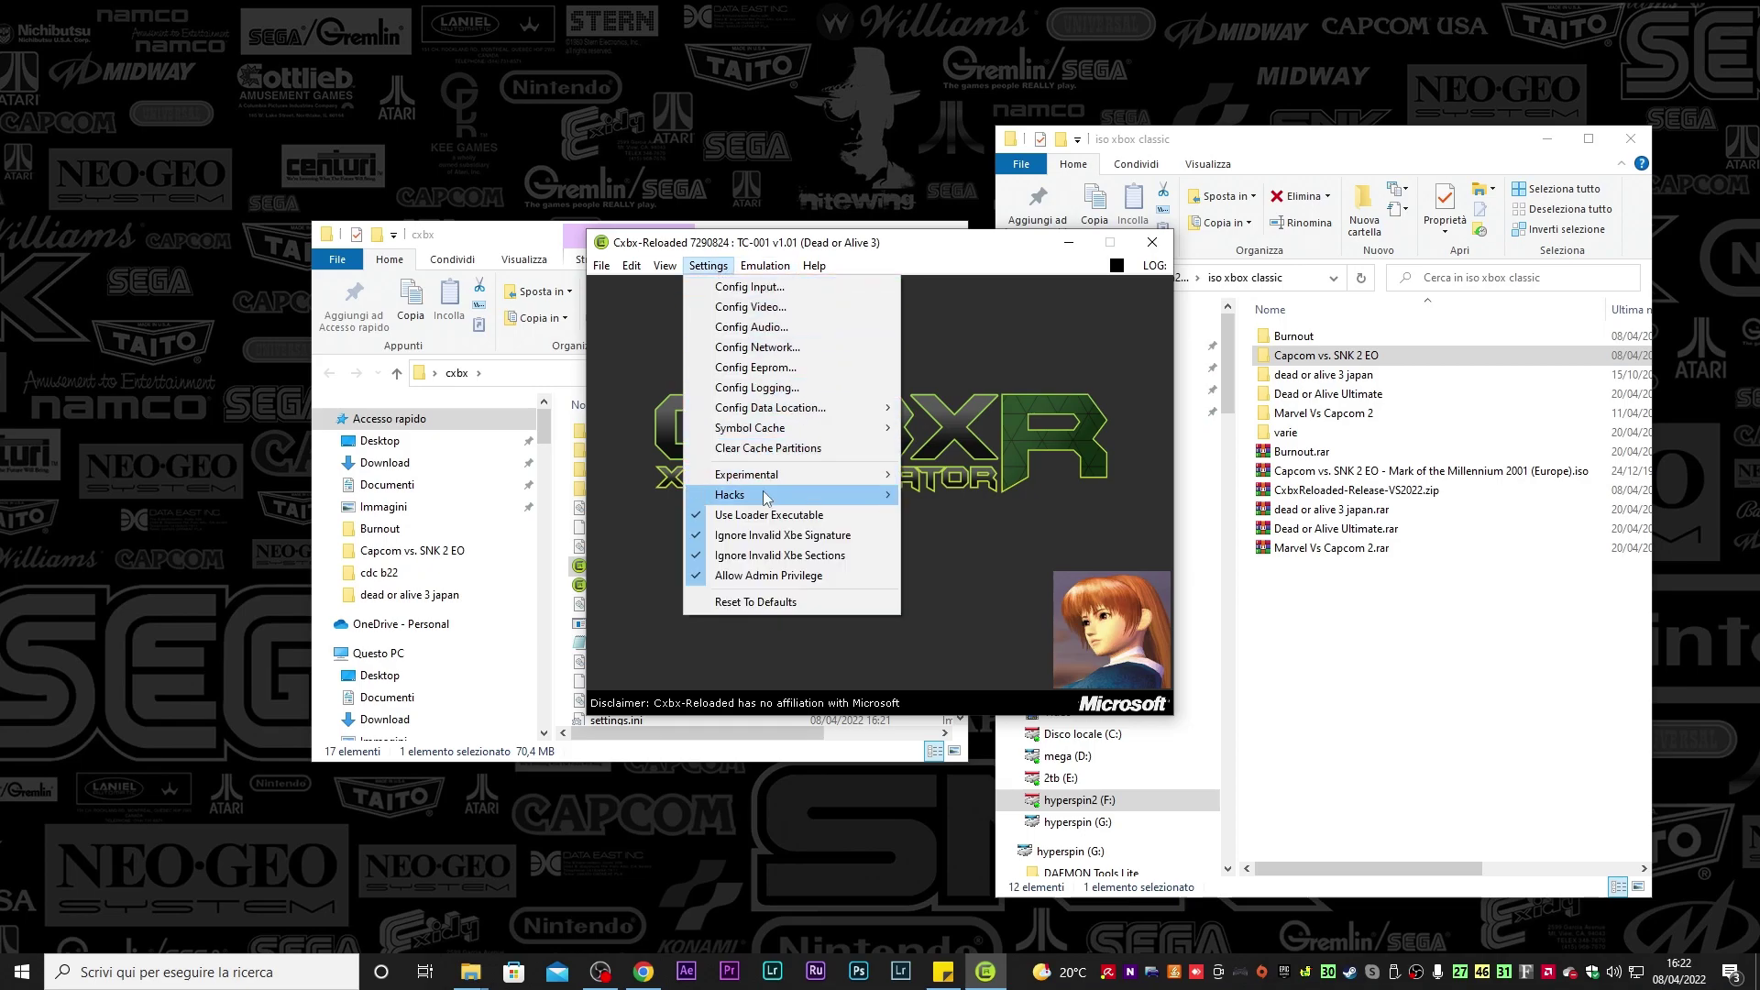
{"action": "mouse_move", "coordinate": [766, 497]}
{"action": "mouse_move", "coordinate": [949, 498]}
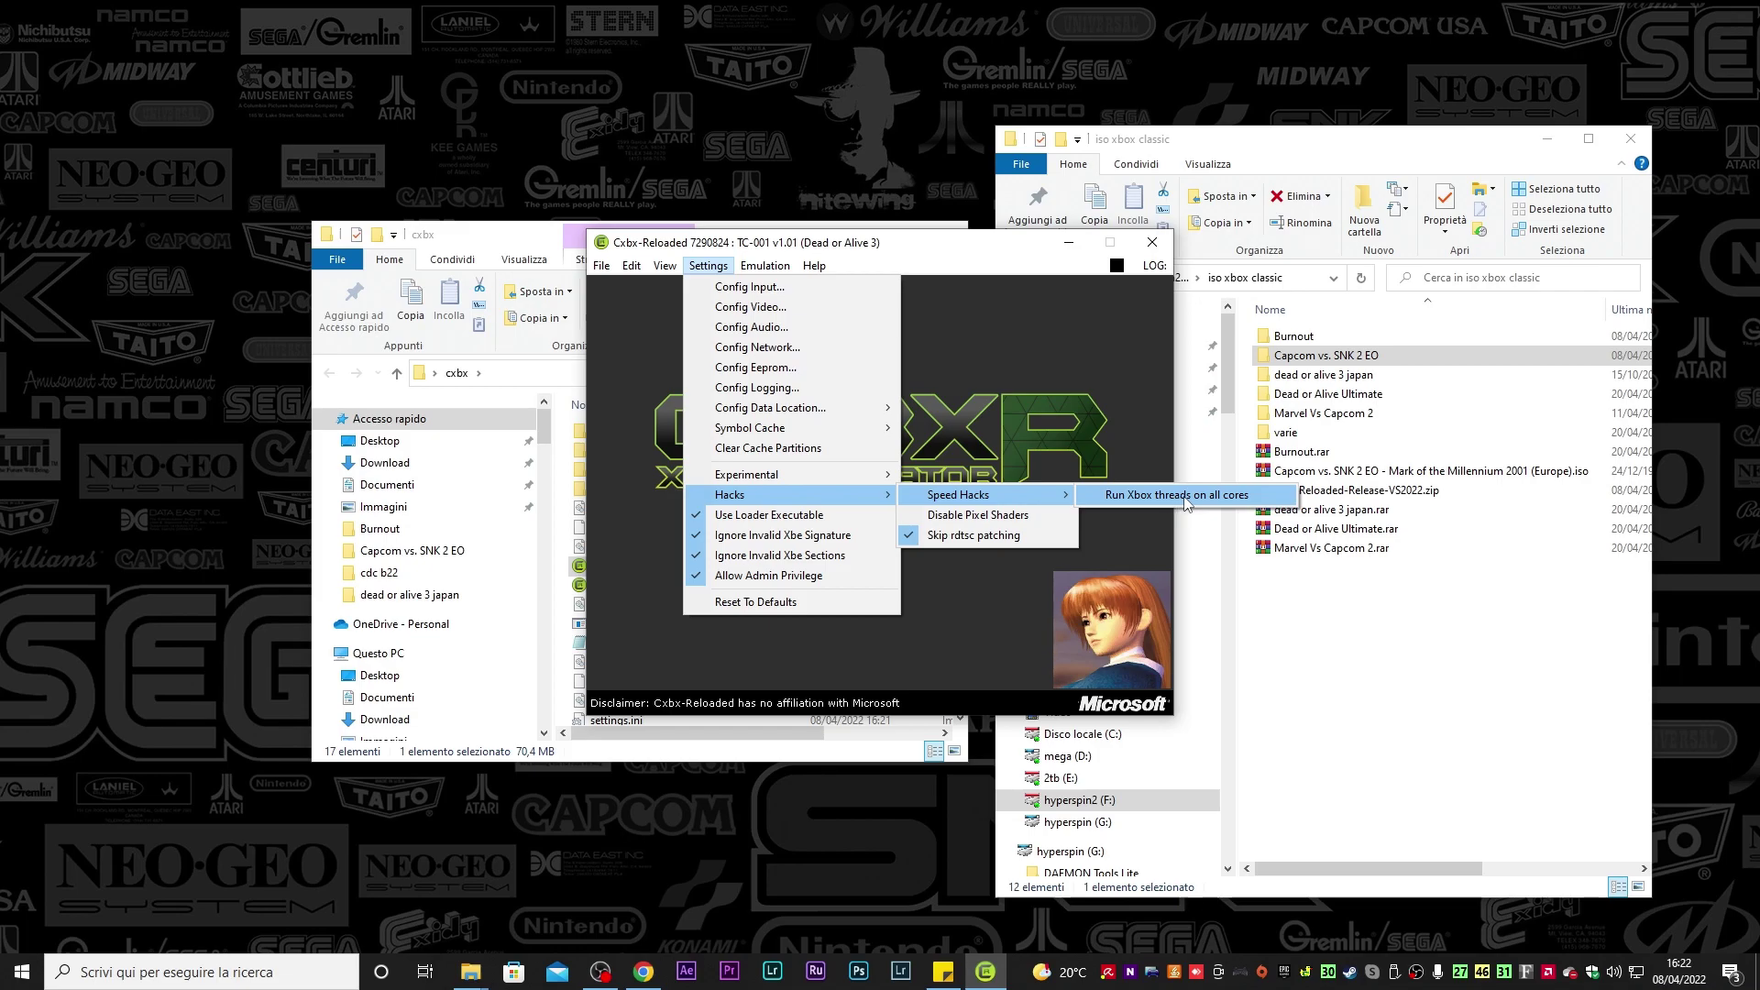
{"action": "left_click", "coordinate": [1184, 497]}
{"action": "left_click", "coordinate": [949, 559]}
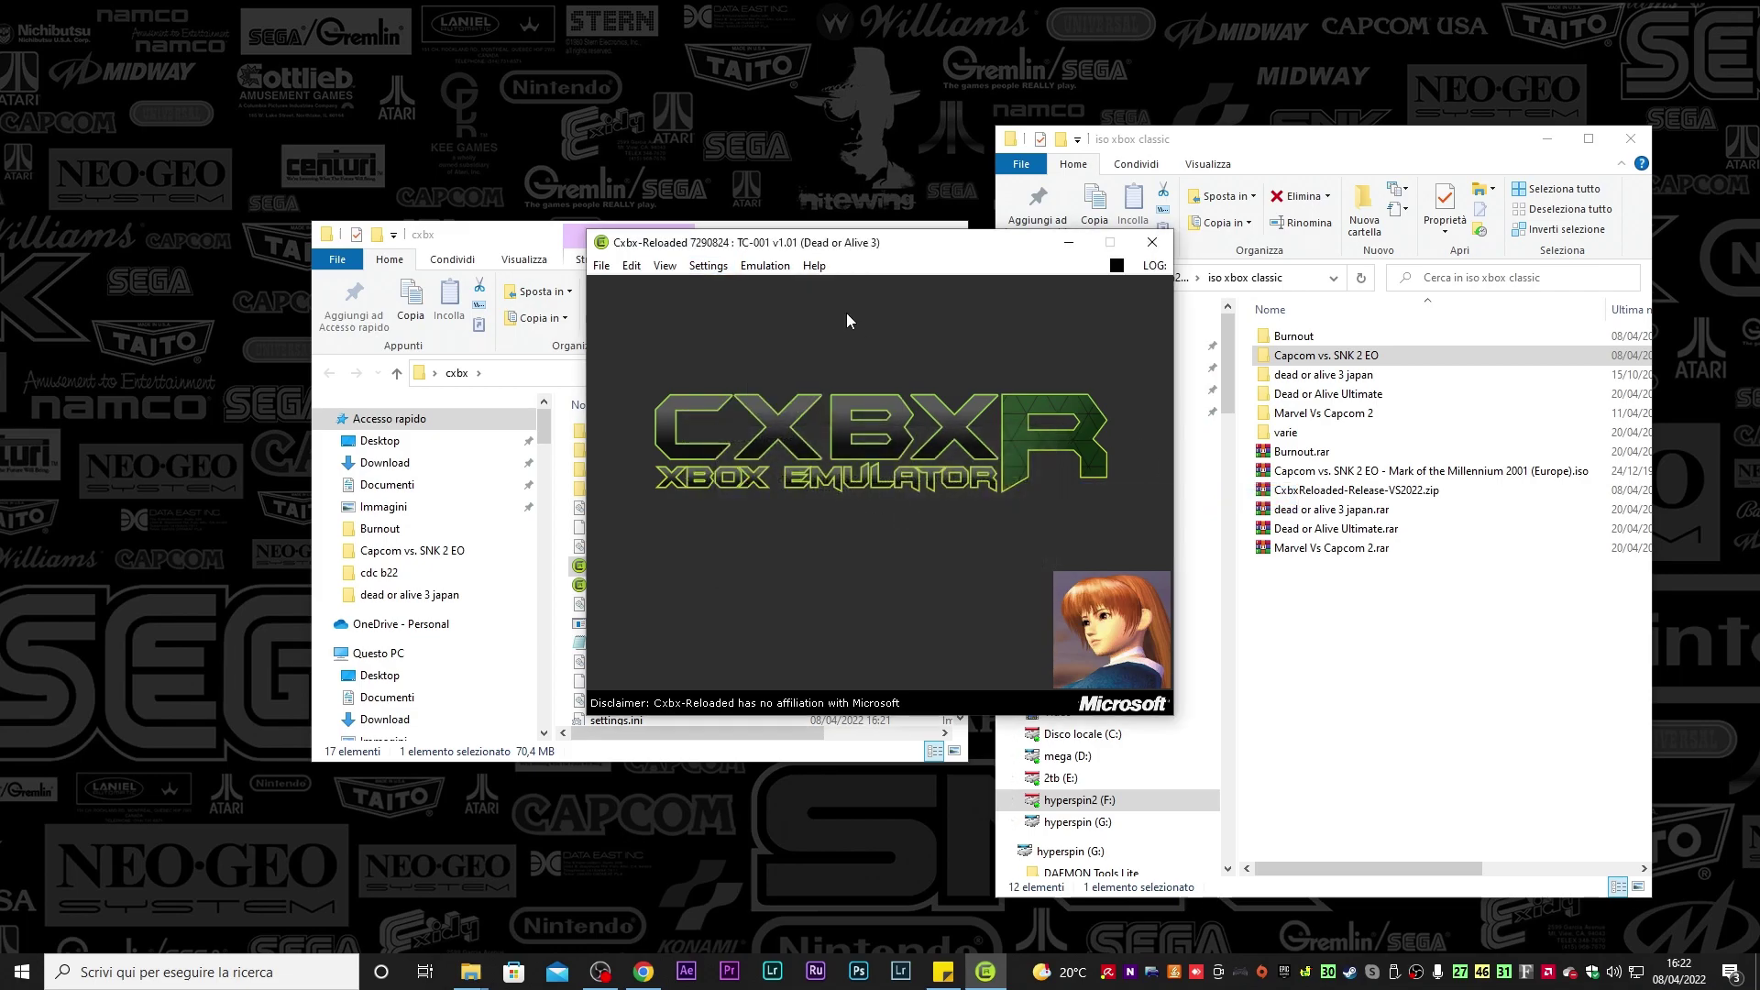
Start the Dead or Alive 3 emulation to test the speed hack, try to stop it, and force the emulator closed
{"action": "left_click", "coordinate": [760, 267]}
{"action": "left_click", "coordinate": [774, 285]}
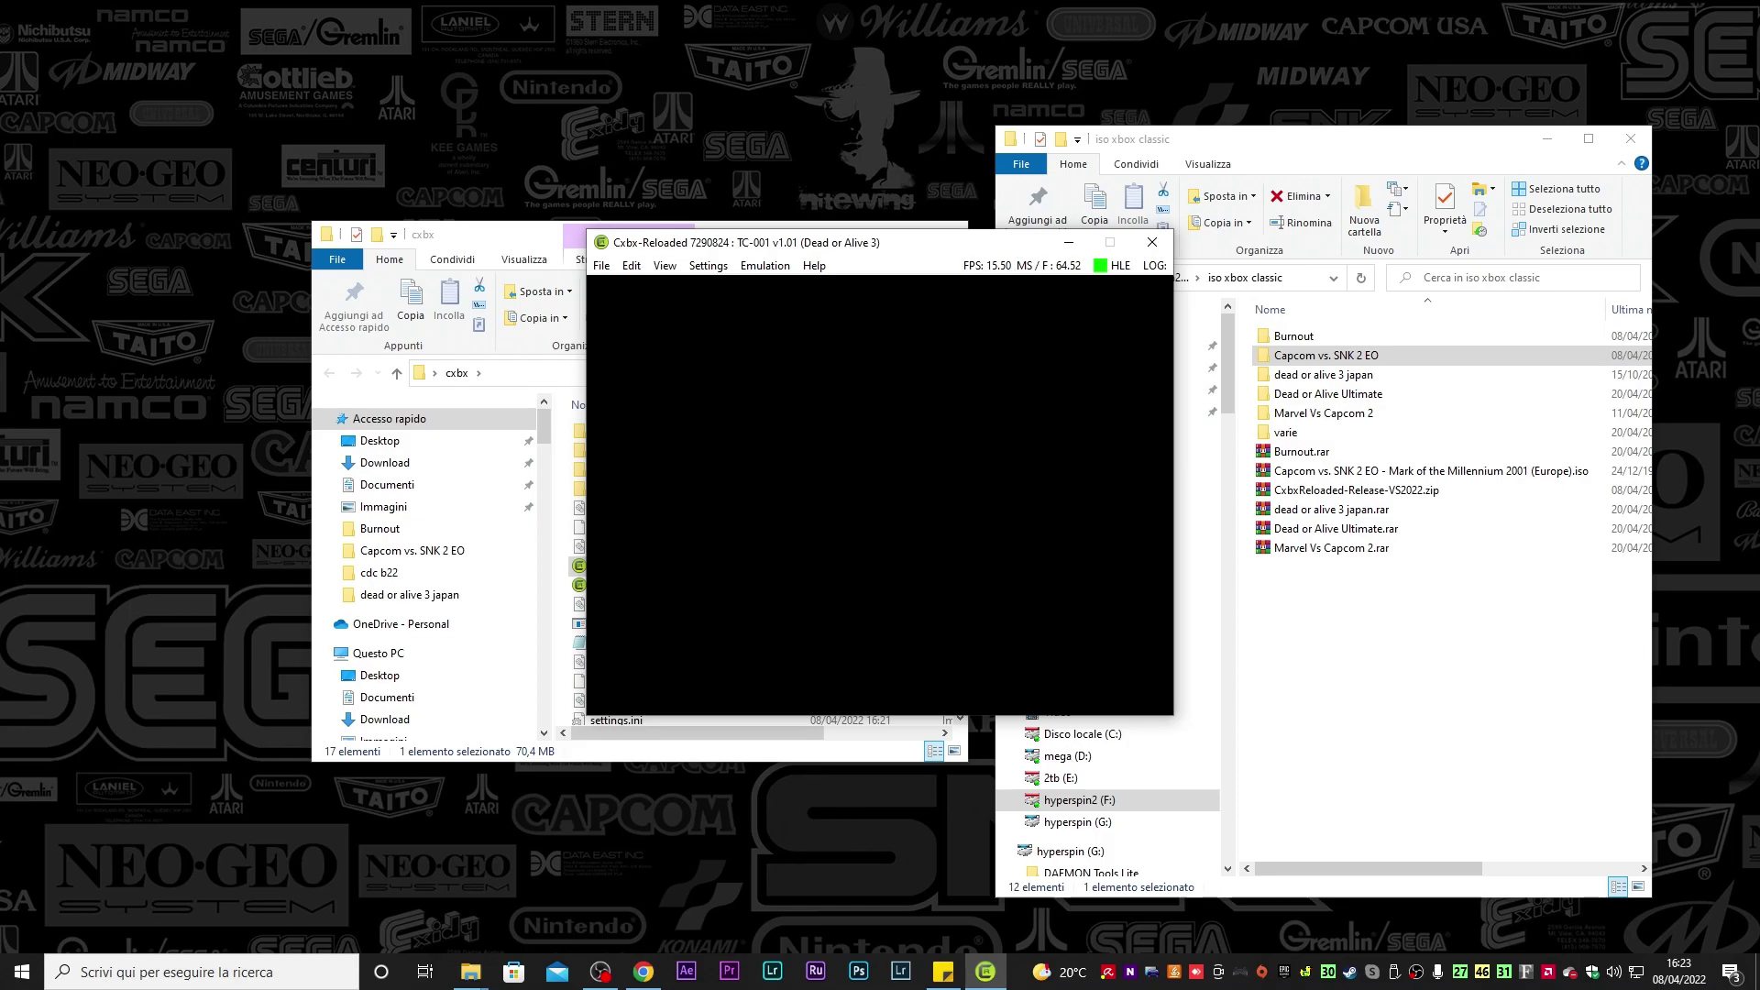
{"action": "left_click", "coordinate": [765, 265]}
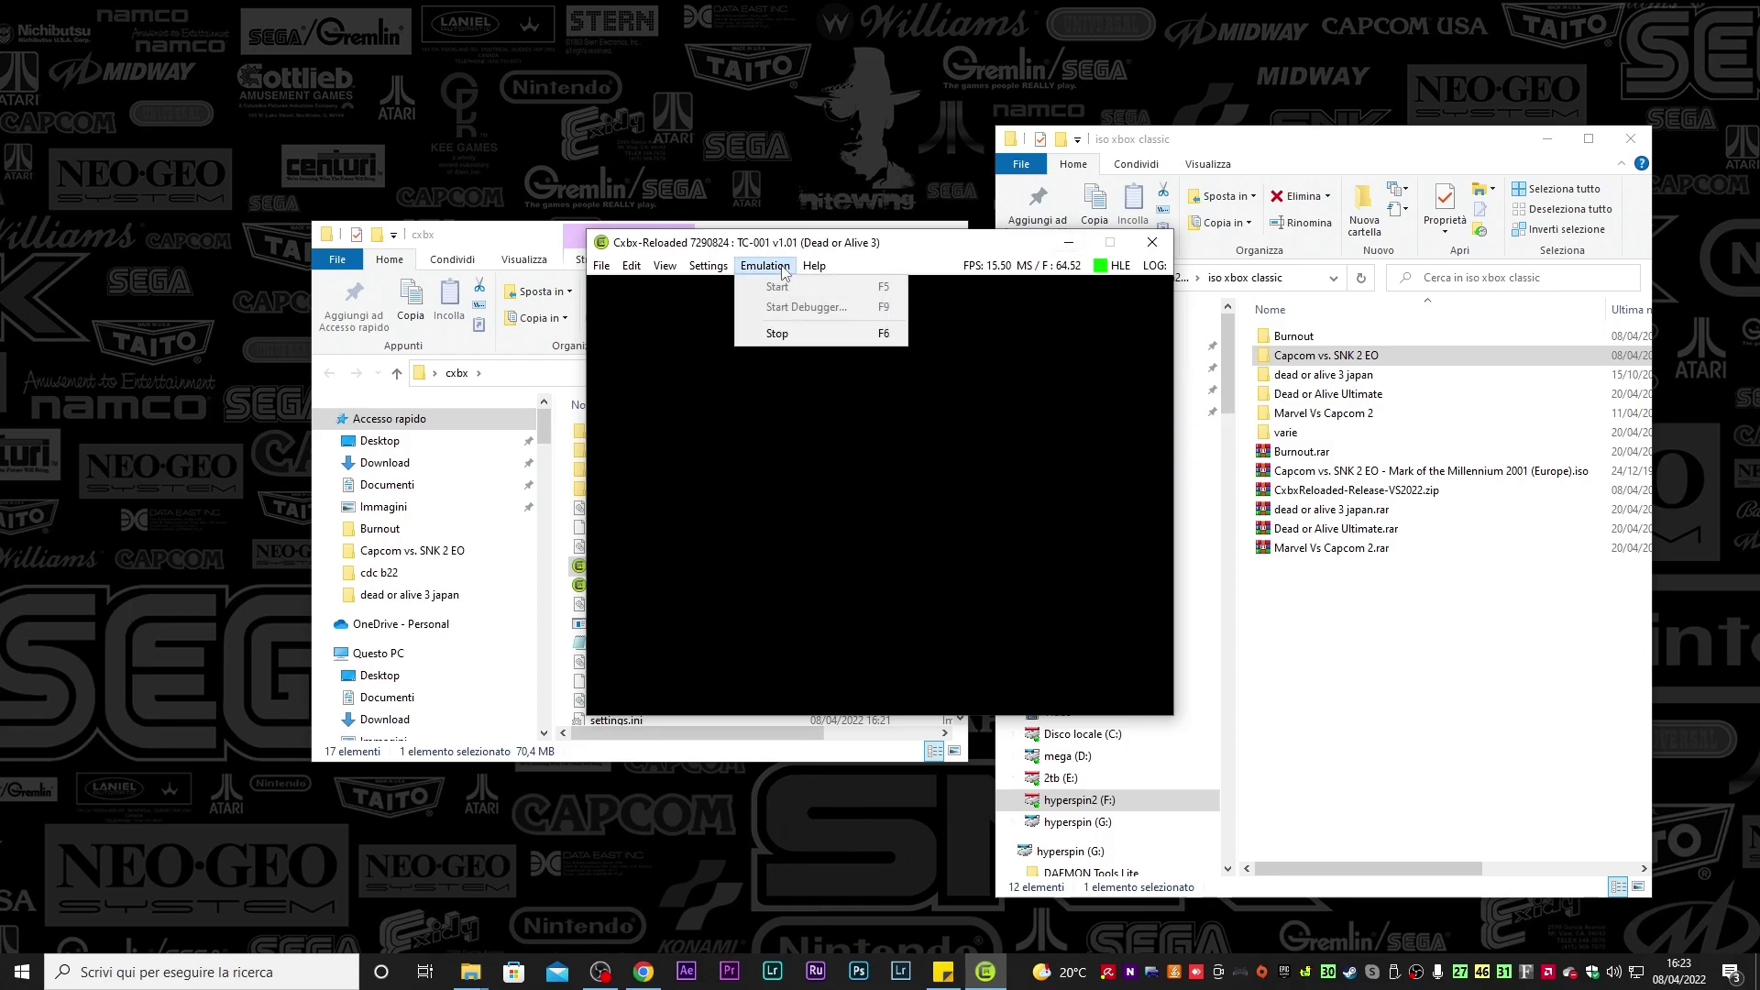
{"action": "left_click", "coordinate": [794, 336]}
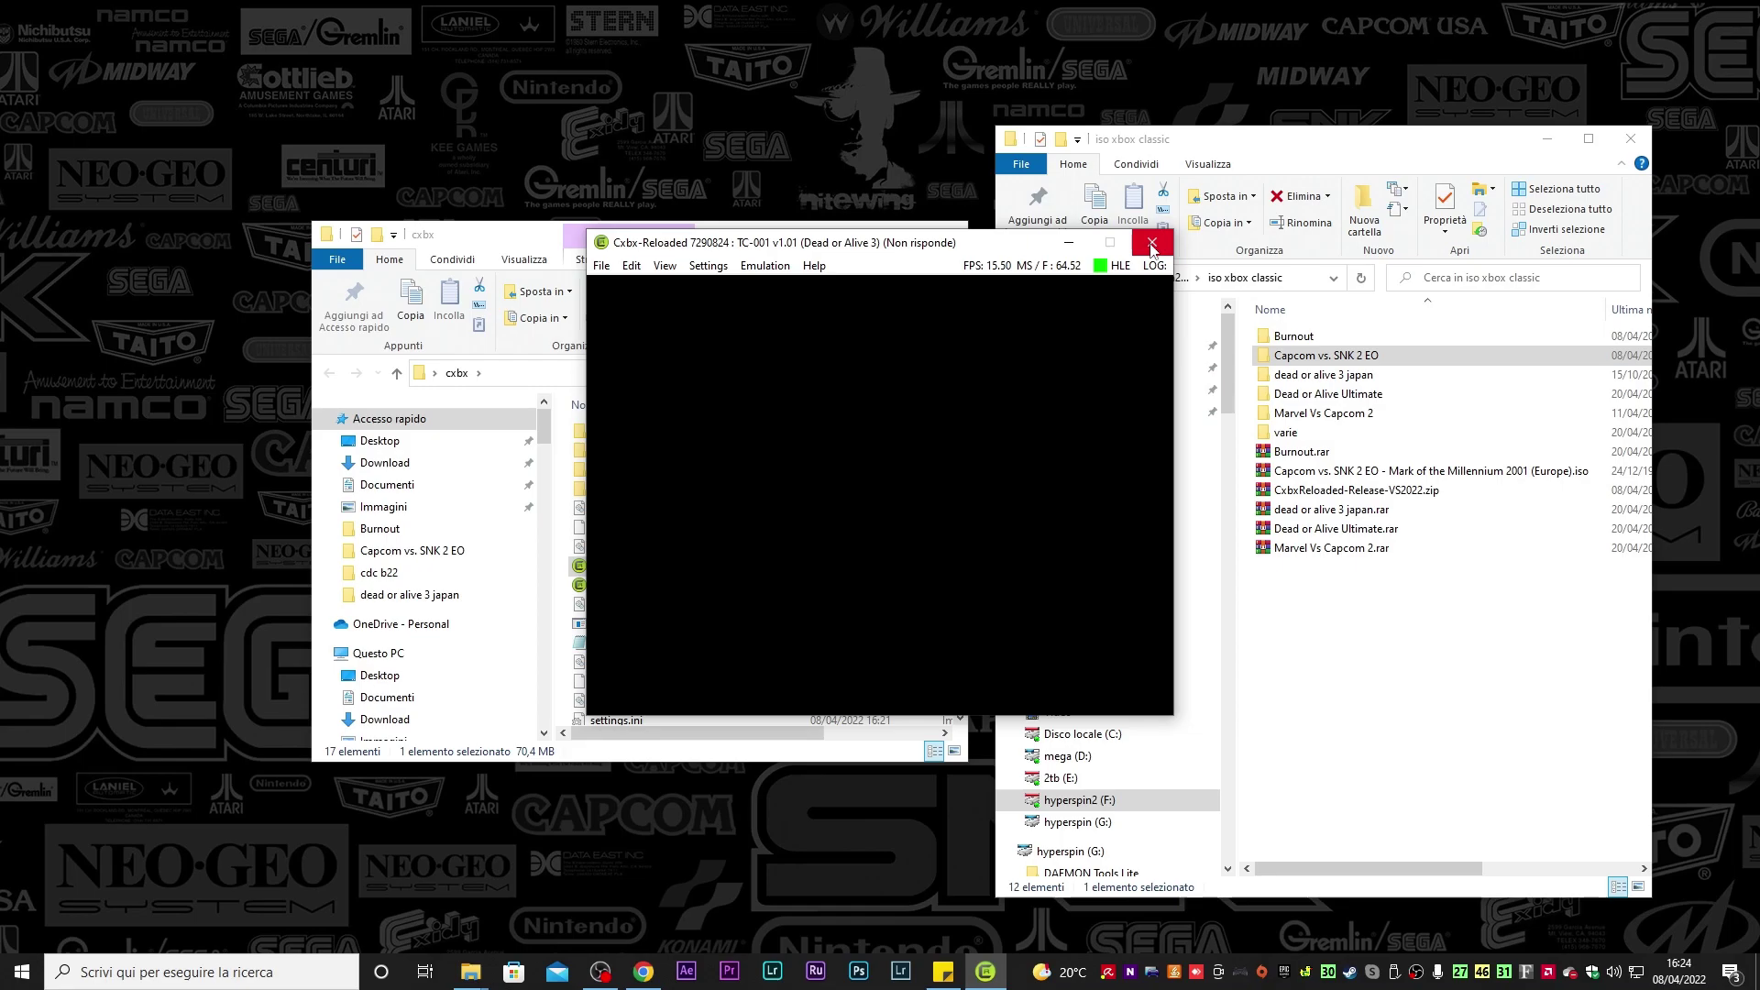
{"action": "left_click", "coordinate": [1152, 243]}
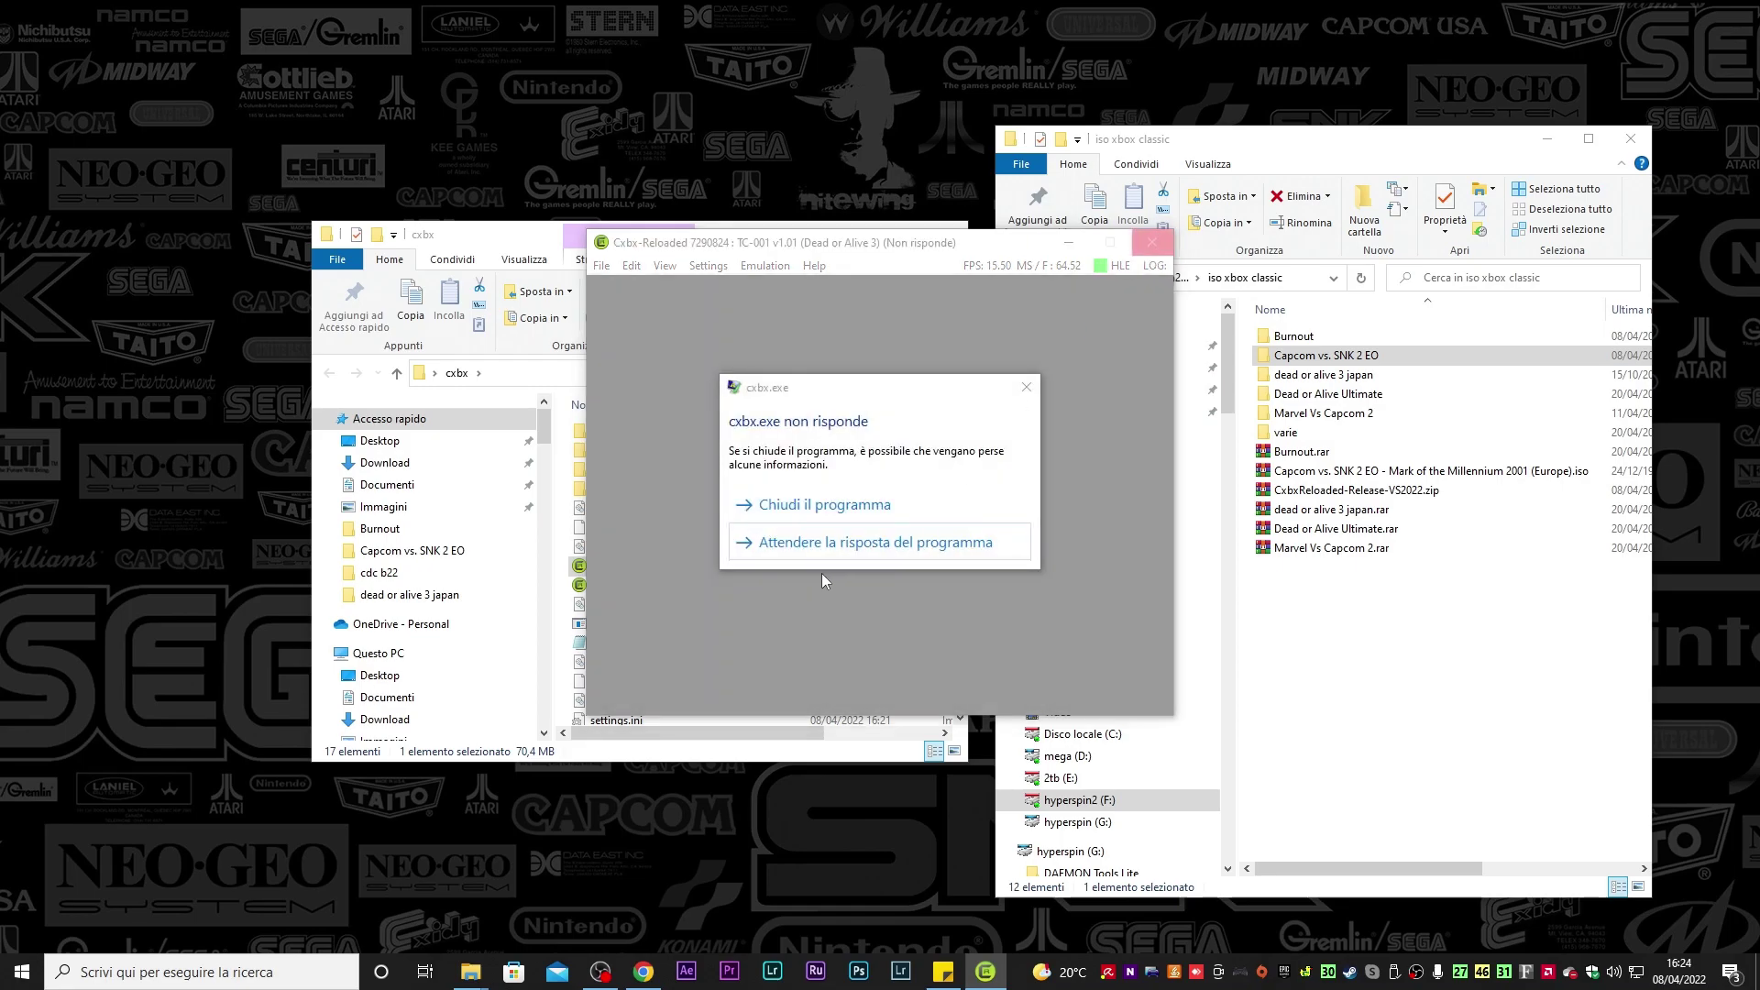
{"action": "left_click", "coordinate": [812, 514]}
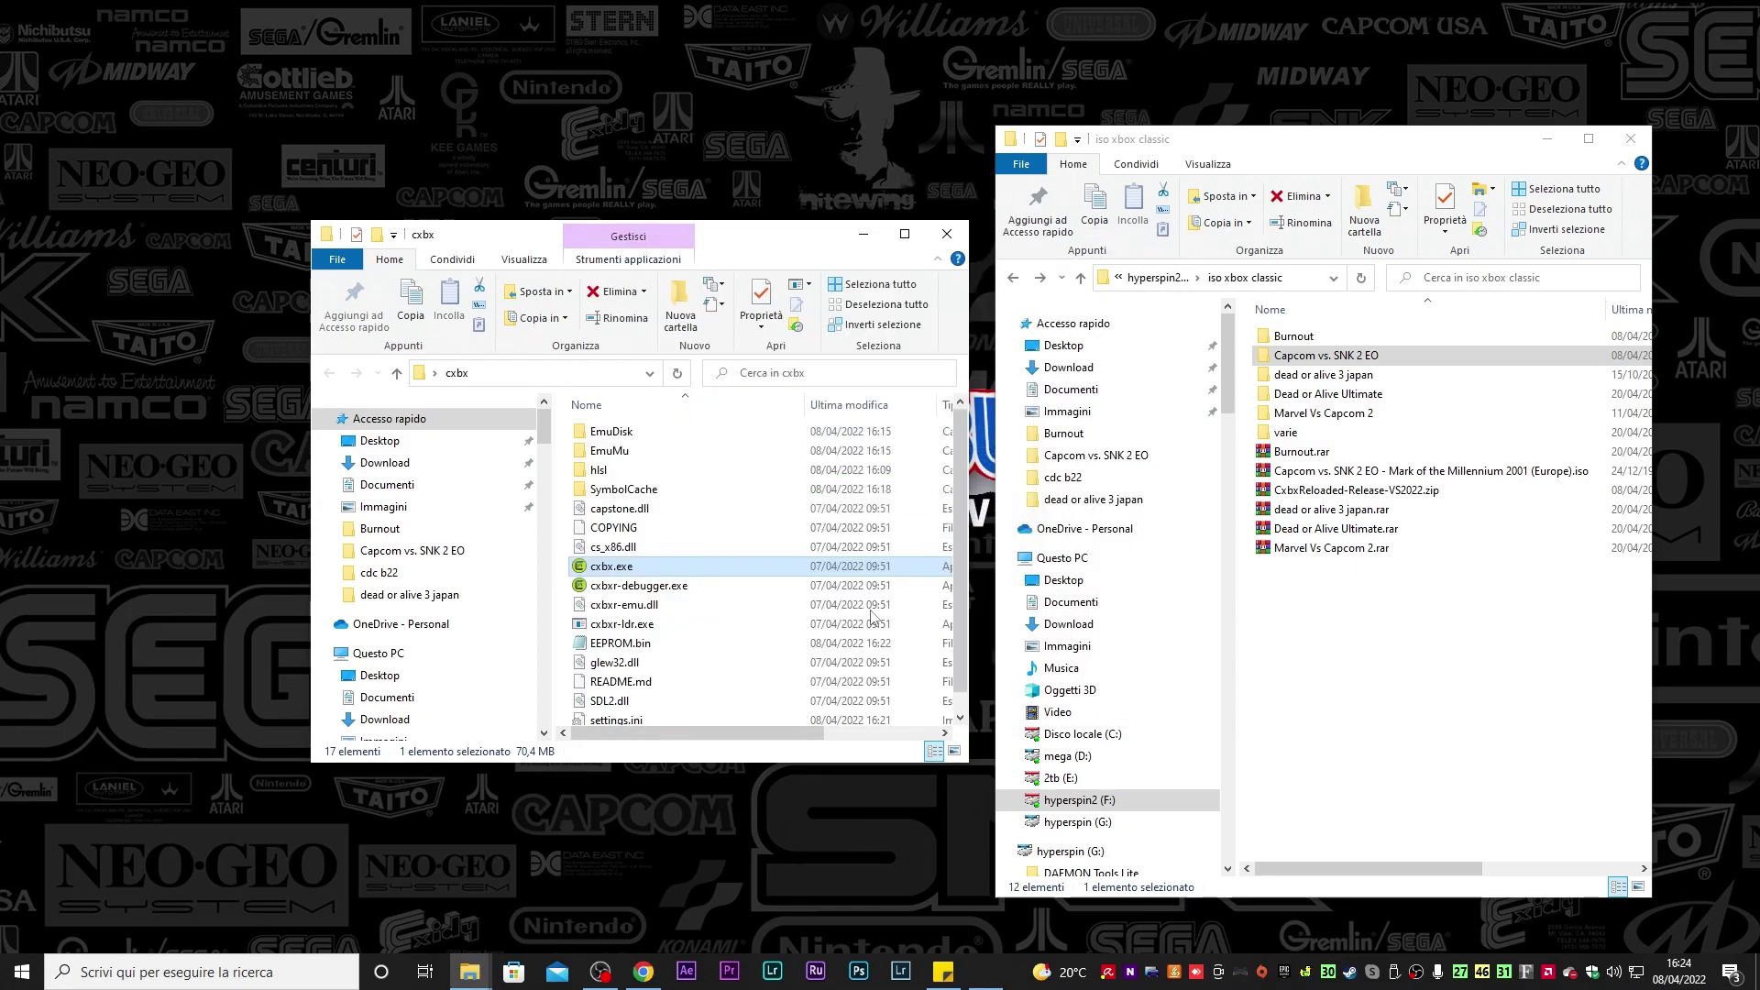
Switch to Windows Task Manager, end the leftover cxbxr-ldr.exe (32 bit) process, and close Task Manager
{"action": "right_click", "coordinate": [1010, 982]}
{"action": "left_click", "coordinate": [1064, 892]}
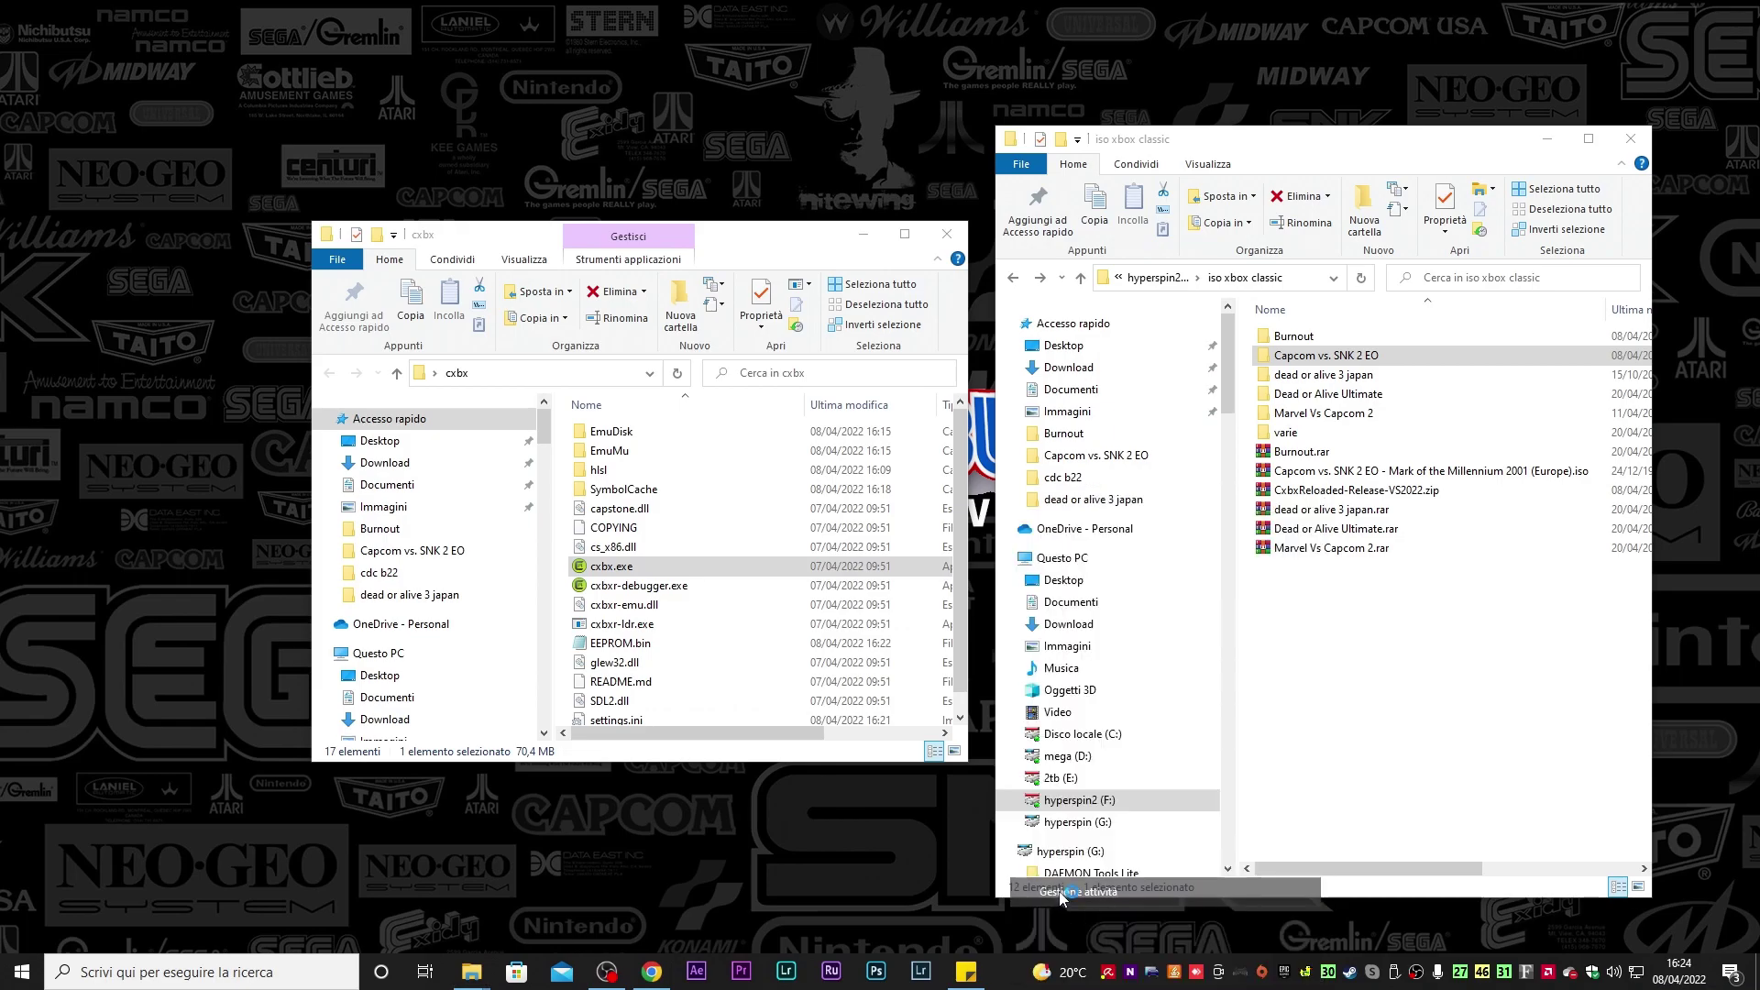
{"action": "left_click_drag", "start_coordinate": [956, 208], "coordinate": [957, 252]}
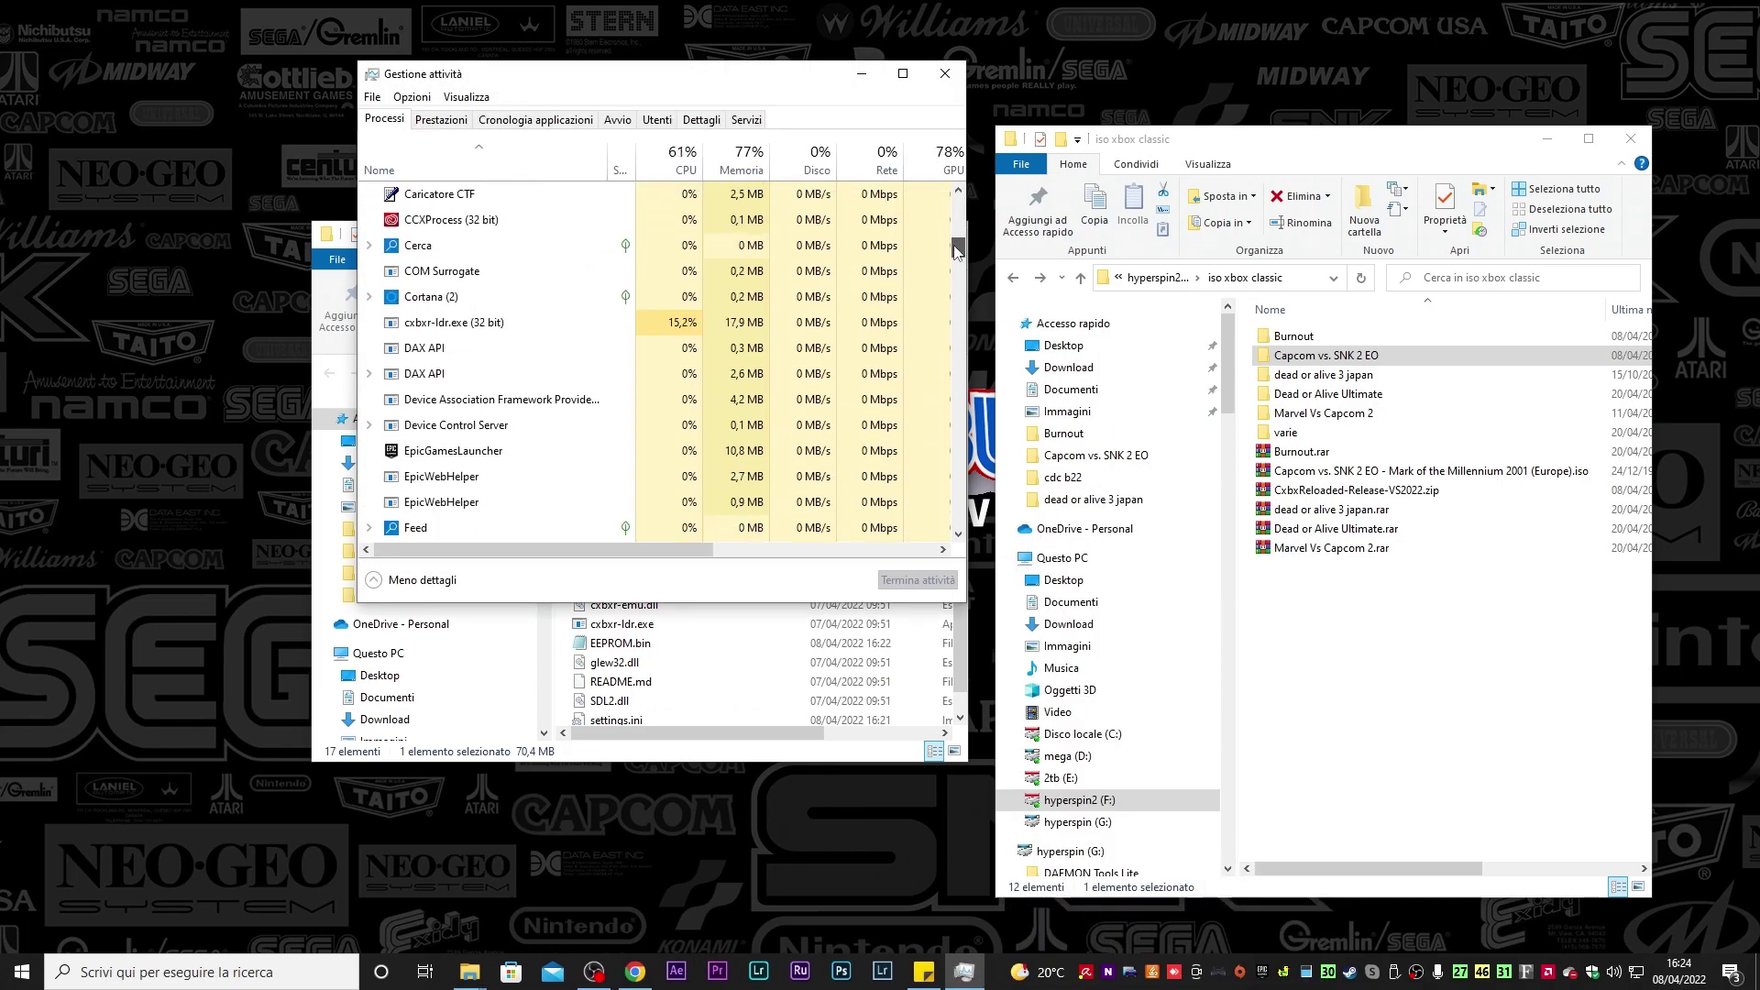
{"action": "left_click", "coordinate": [477, 323]}
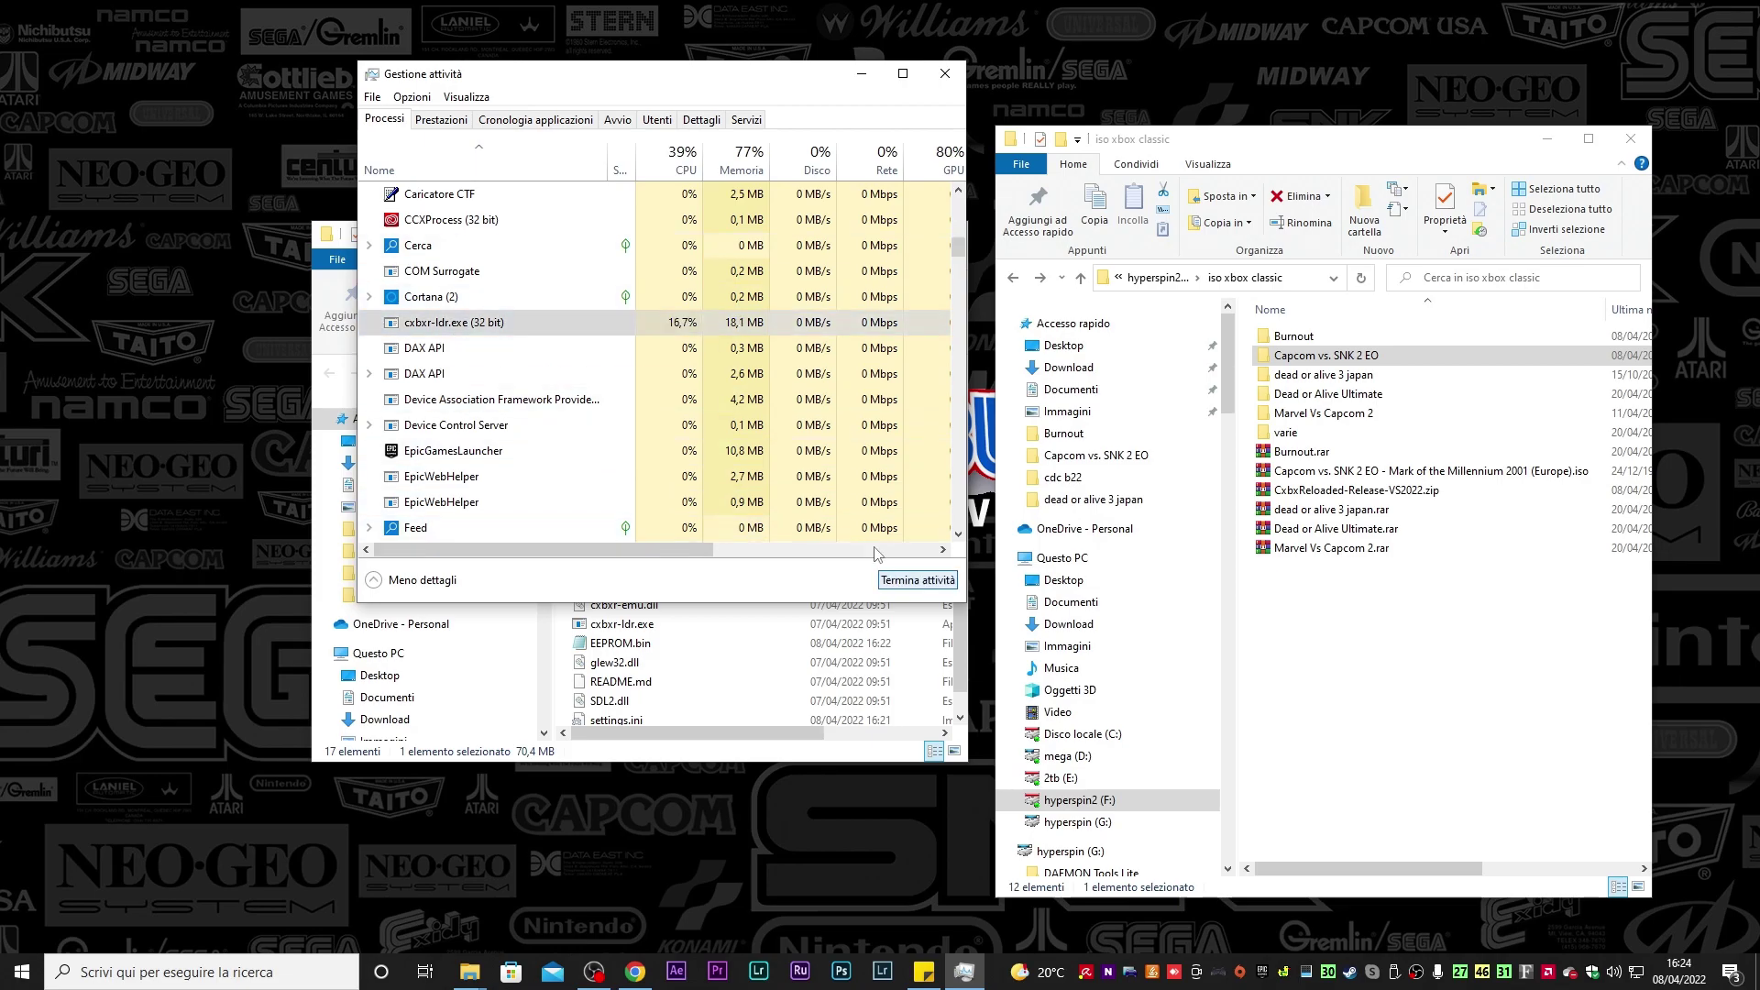
{"action": "left_click", "coordinate": [945, 74]}
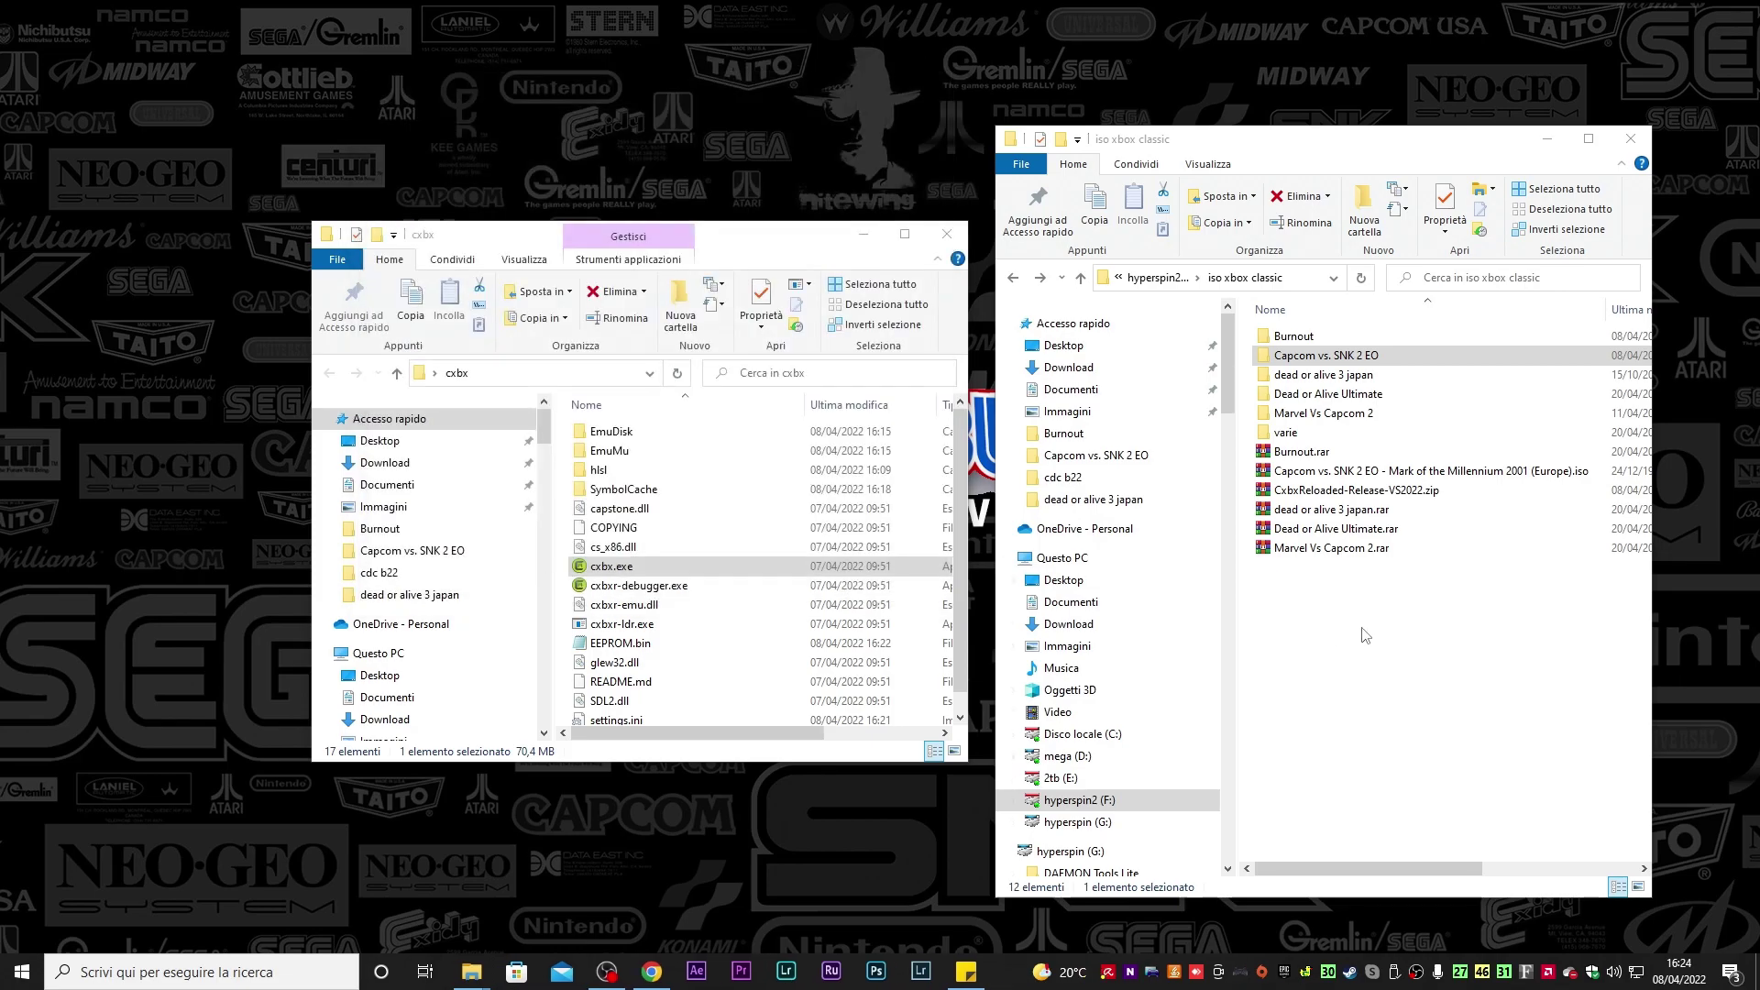
Relaunch cxbx.exe and enable the Skip rdtsc patching hack
{"action": "double_click", "coordinate": [642, 568]}
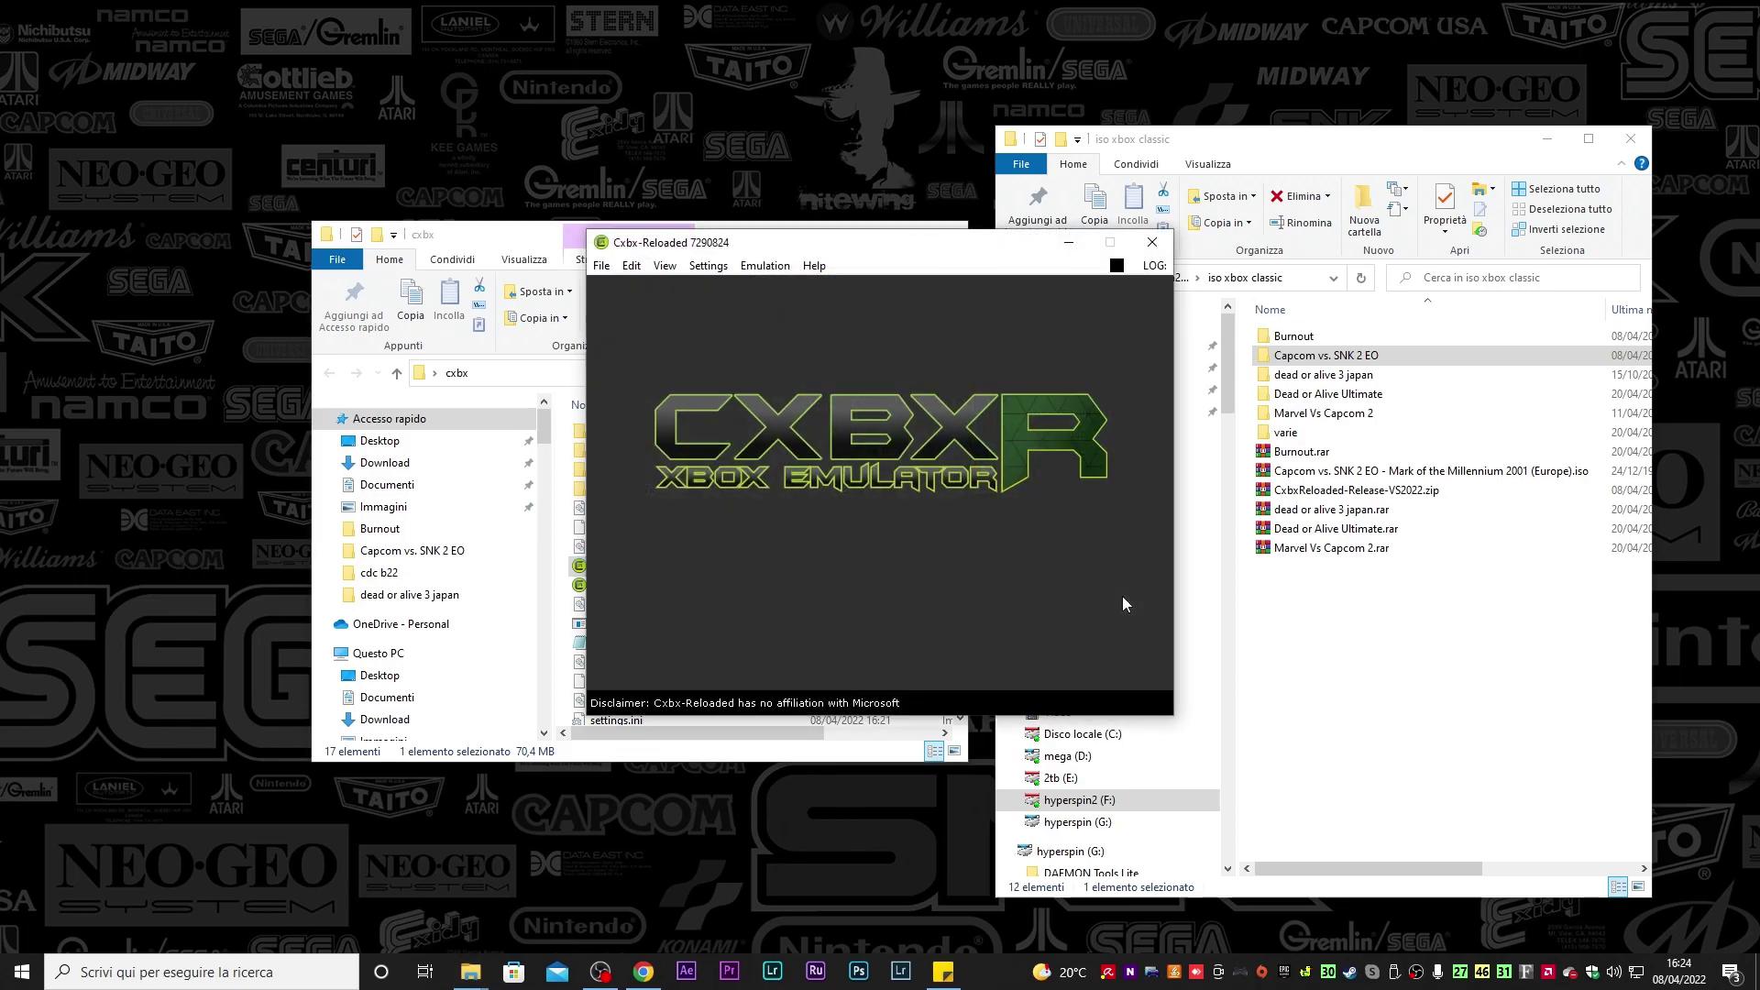
{"action": "left_click", "coordinate": [708, 265]}
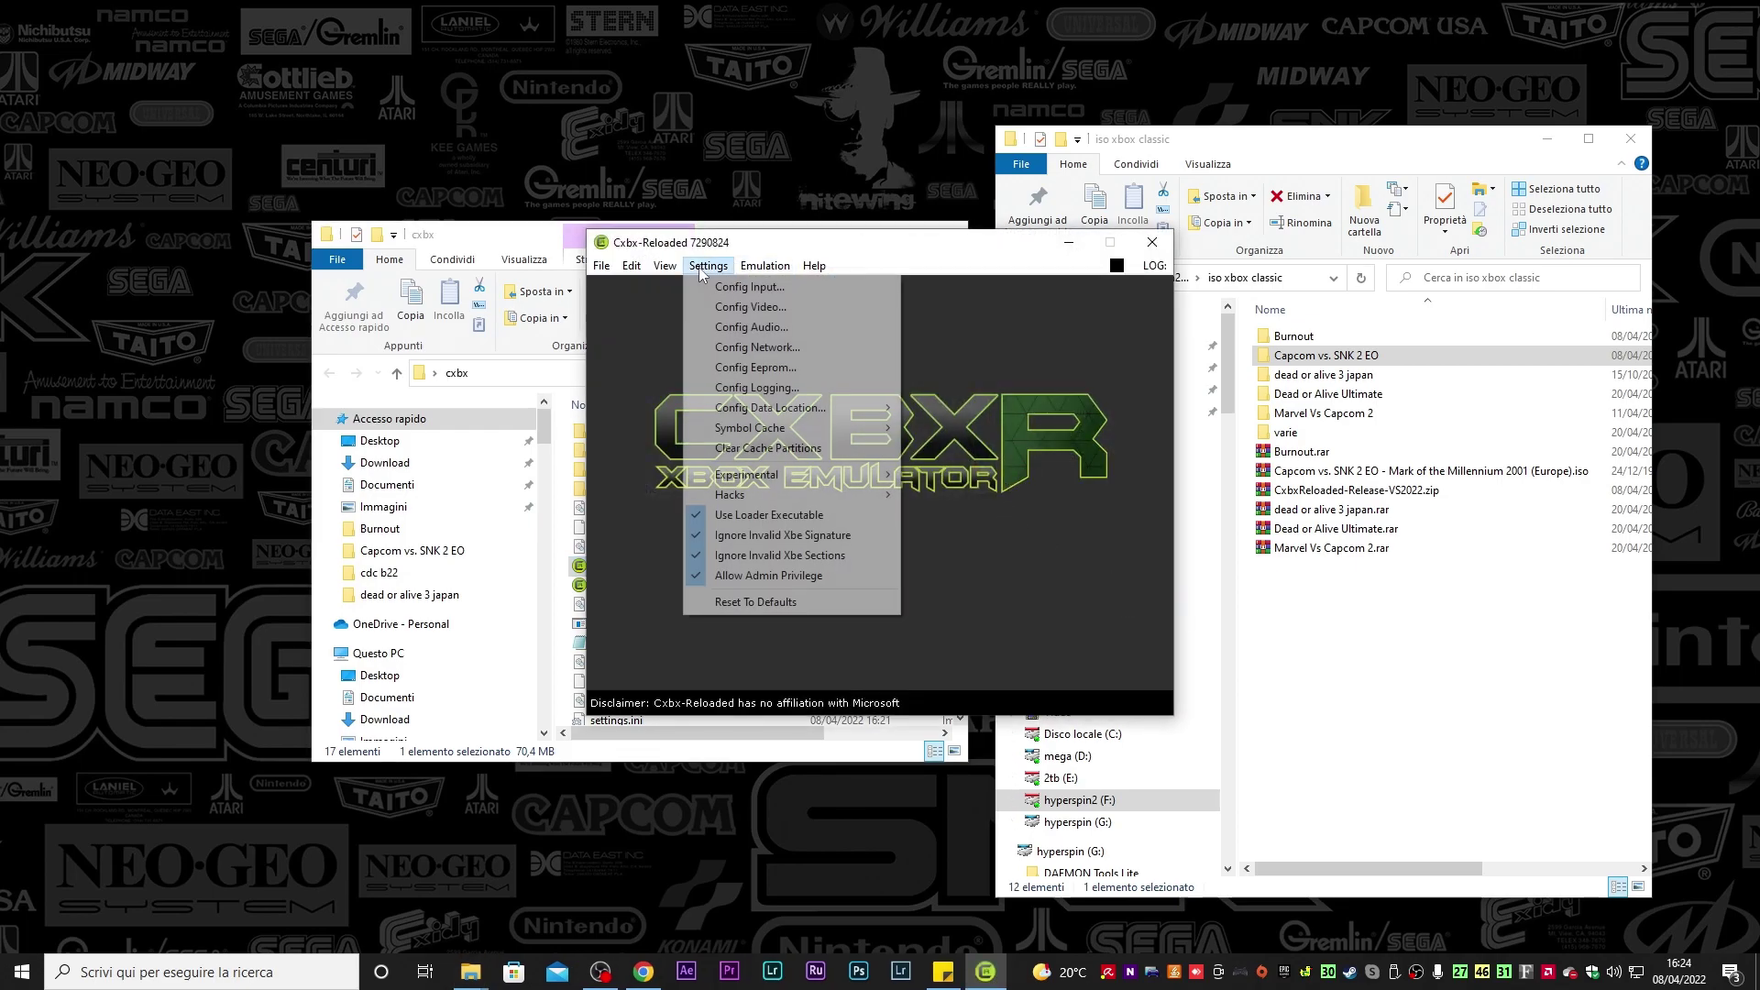
{"action": "mouse_move", "coordinate": [781, 496]}
{"action": "mouse_move", "coordinate": [920, 502]}
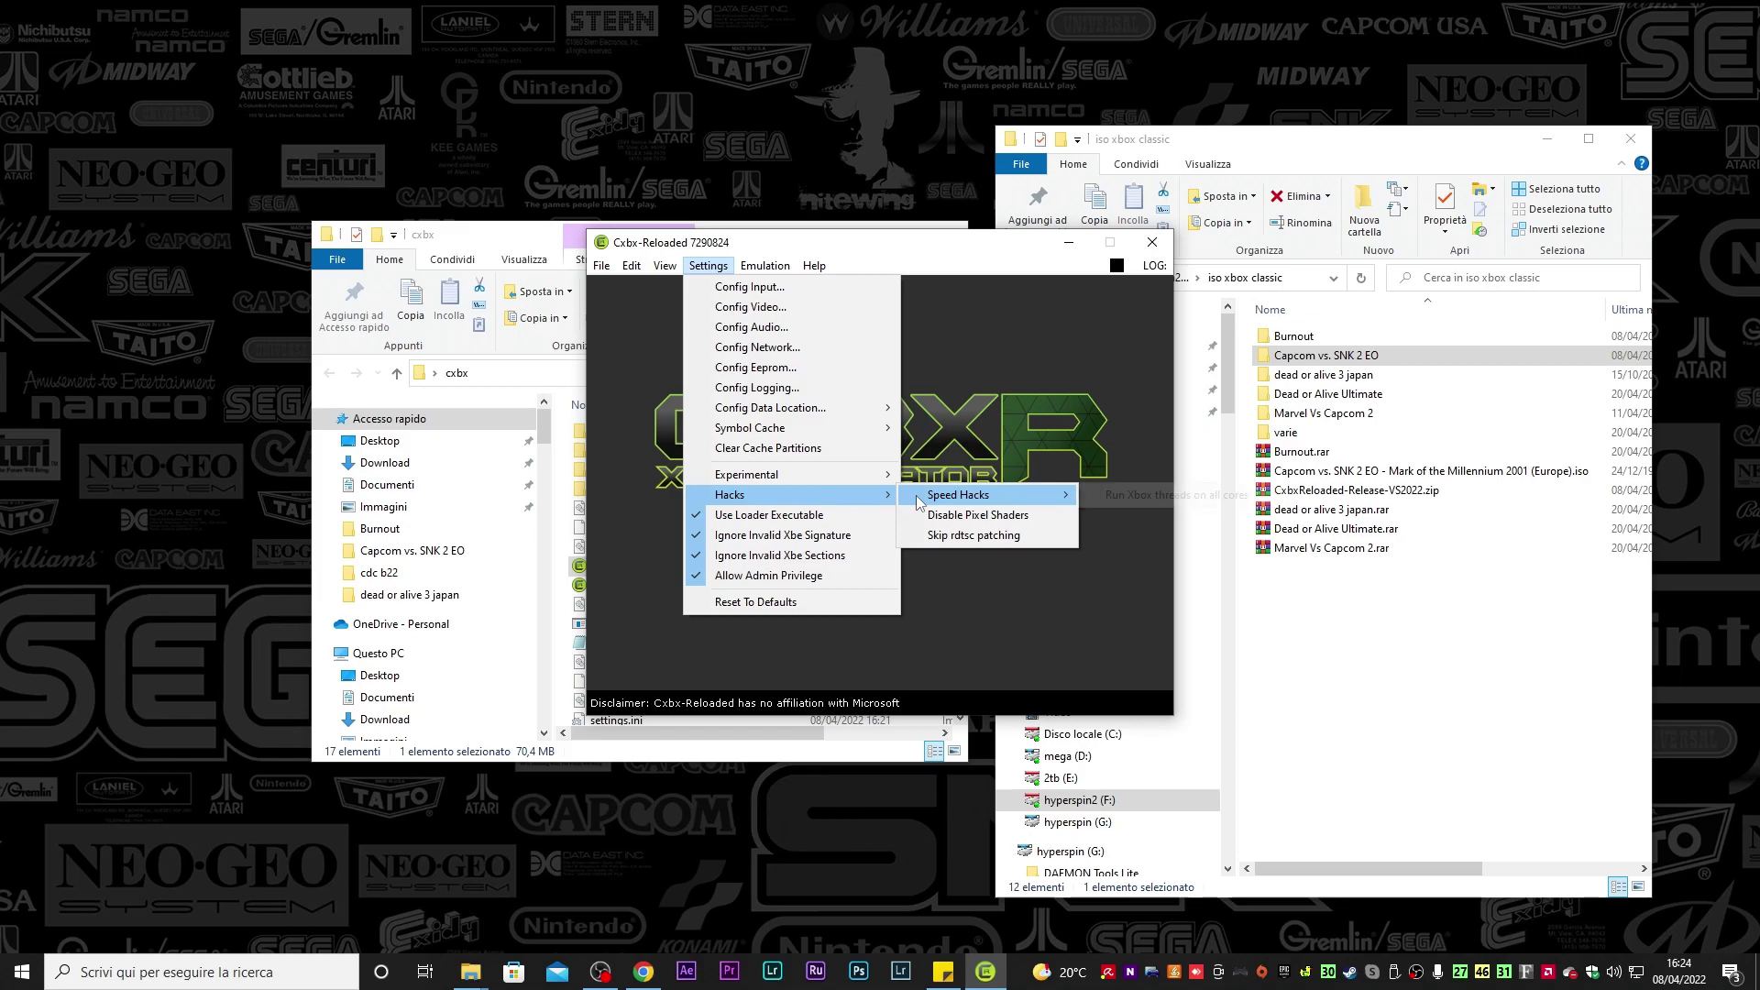
{"action": "left_click", "coordinate": [942, 537]}
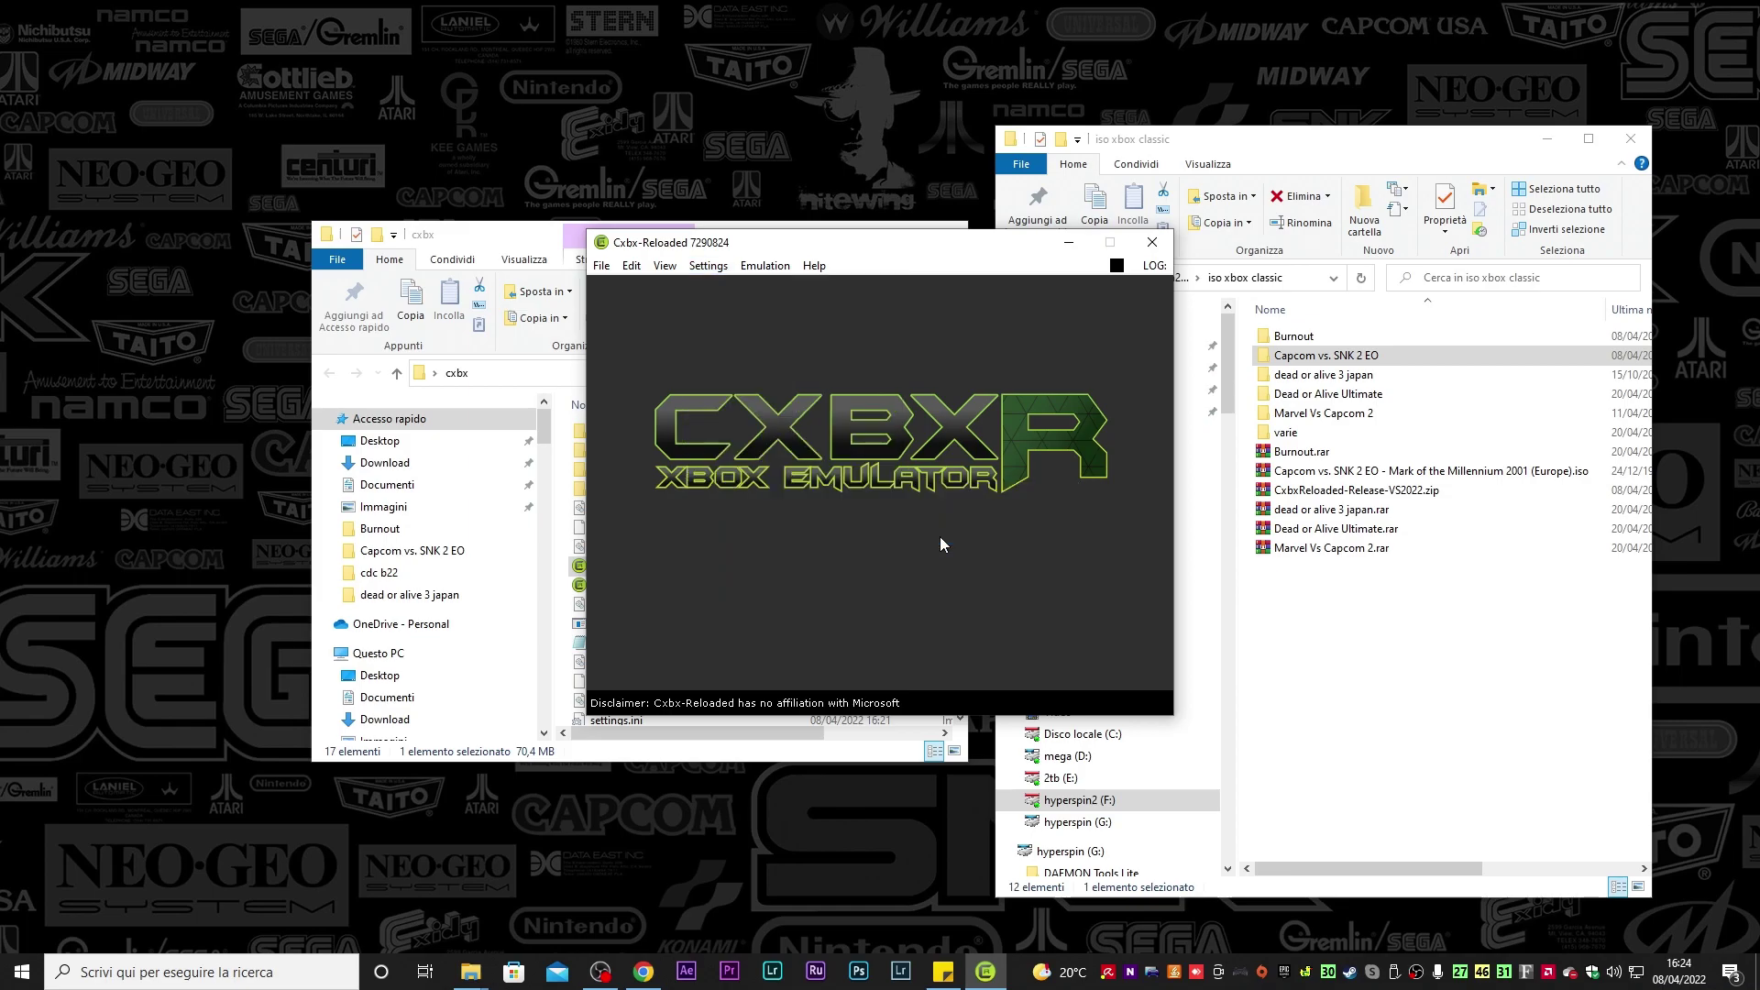
Load Default.xbe from the dead or alive 3 japan folder and start its emulation
{"action": "left_click", "coordinate": [766, 266]}
{"action": "left_click", "coordinate": [725, 286]}
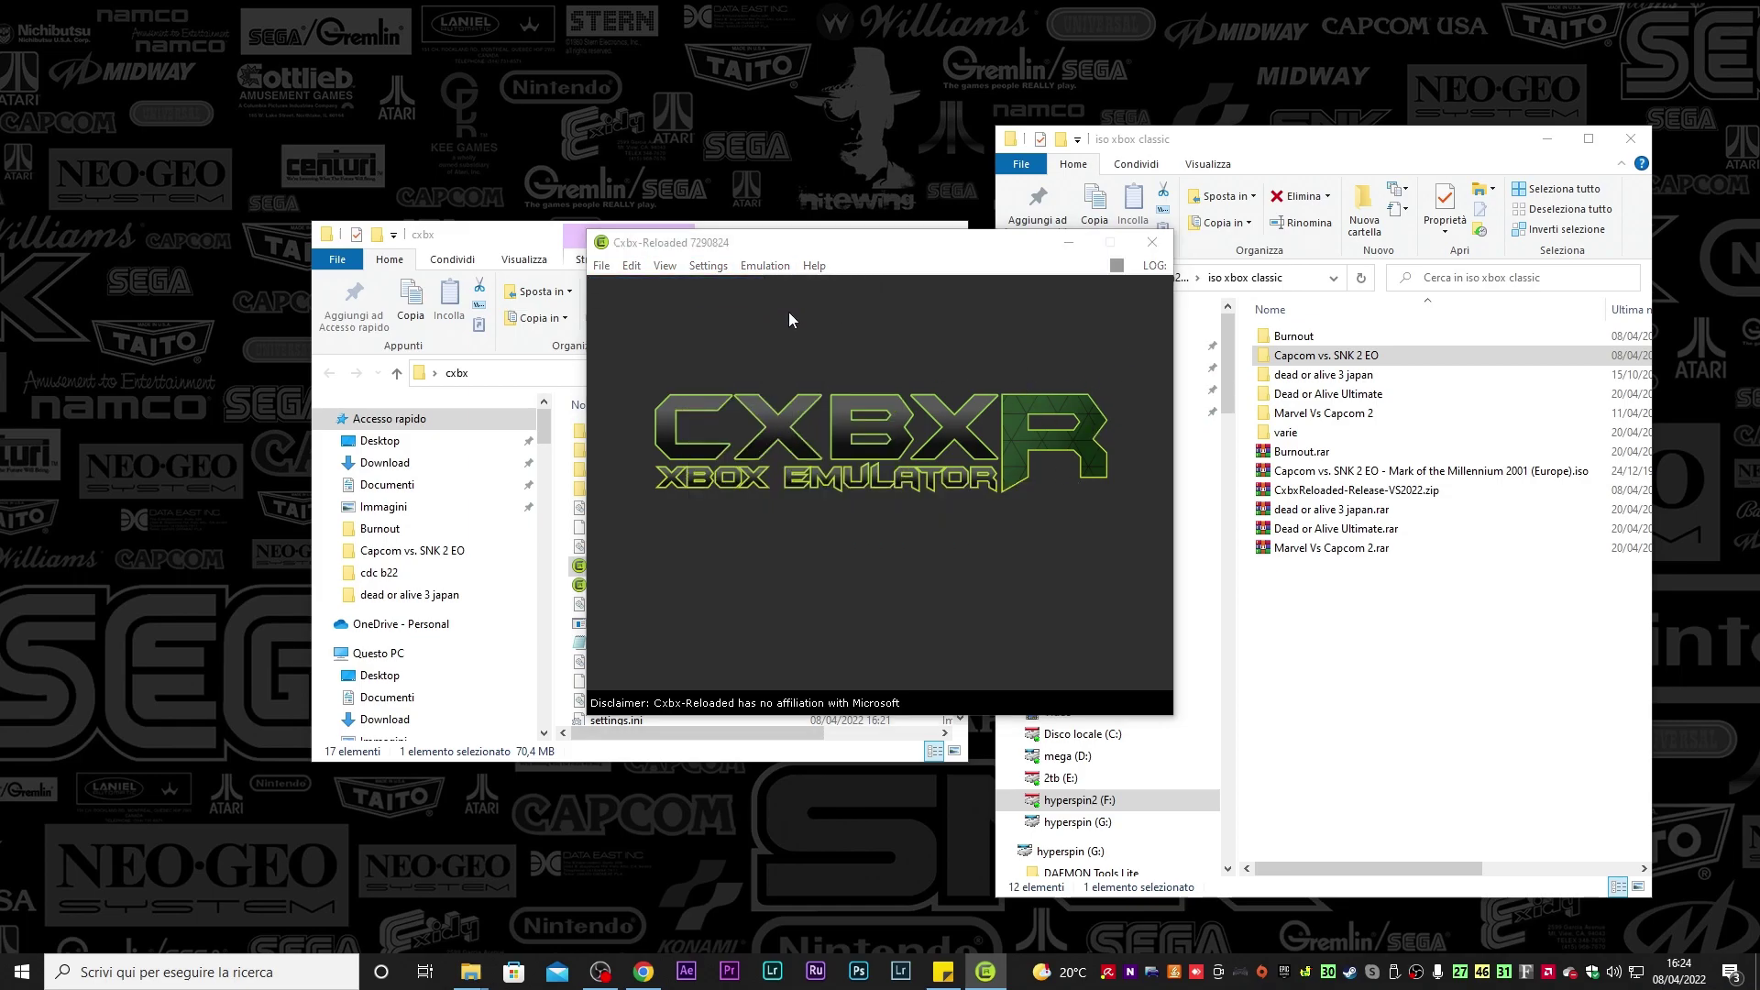
{"action": "left_click", "coordinate": [812, 411]}
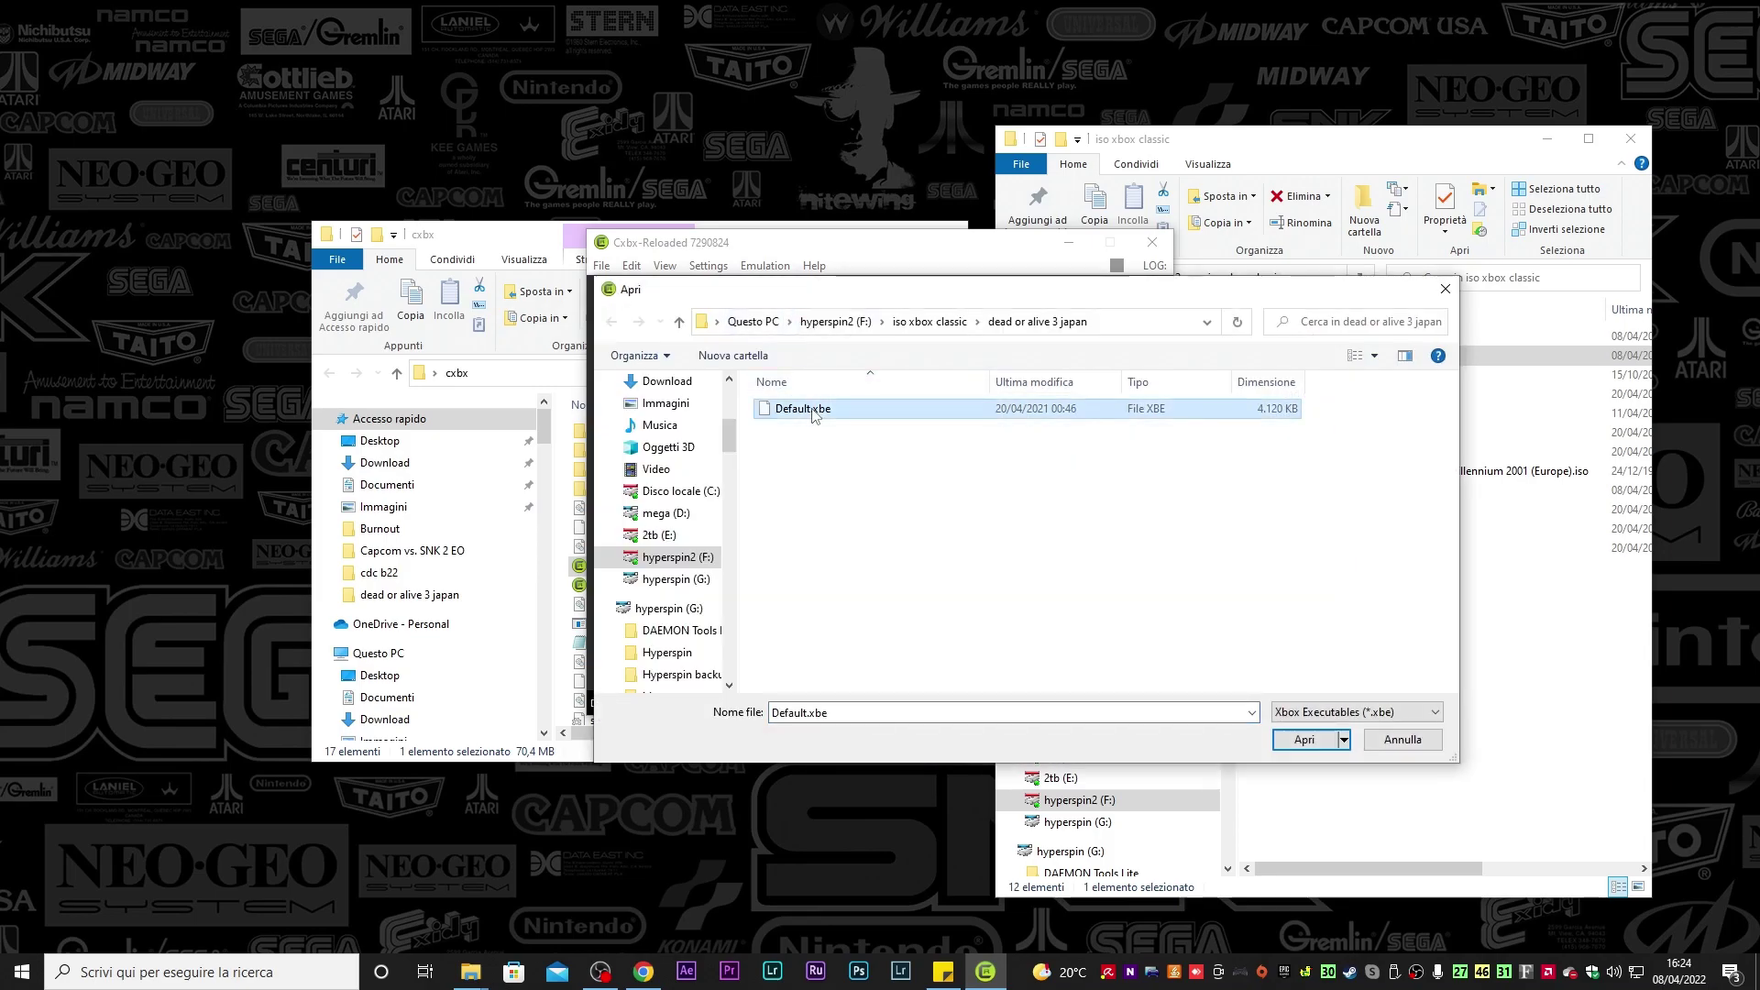
{"action": "left_click", "coordinate": [834, 461]}
{"action": "left_click", "coordinate": [794, 410]}
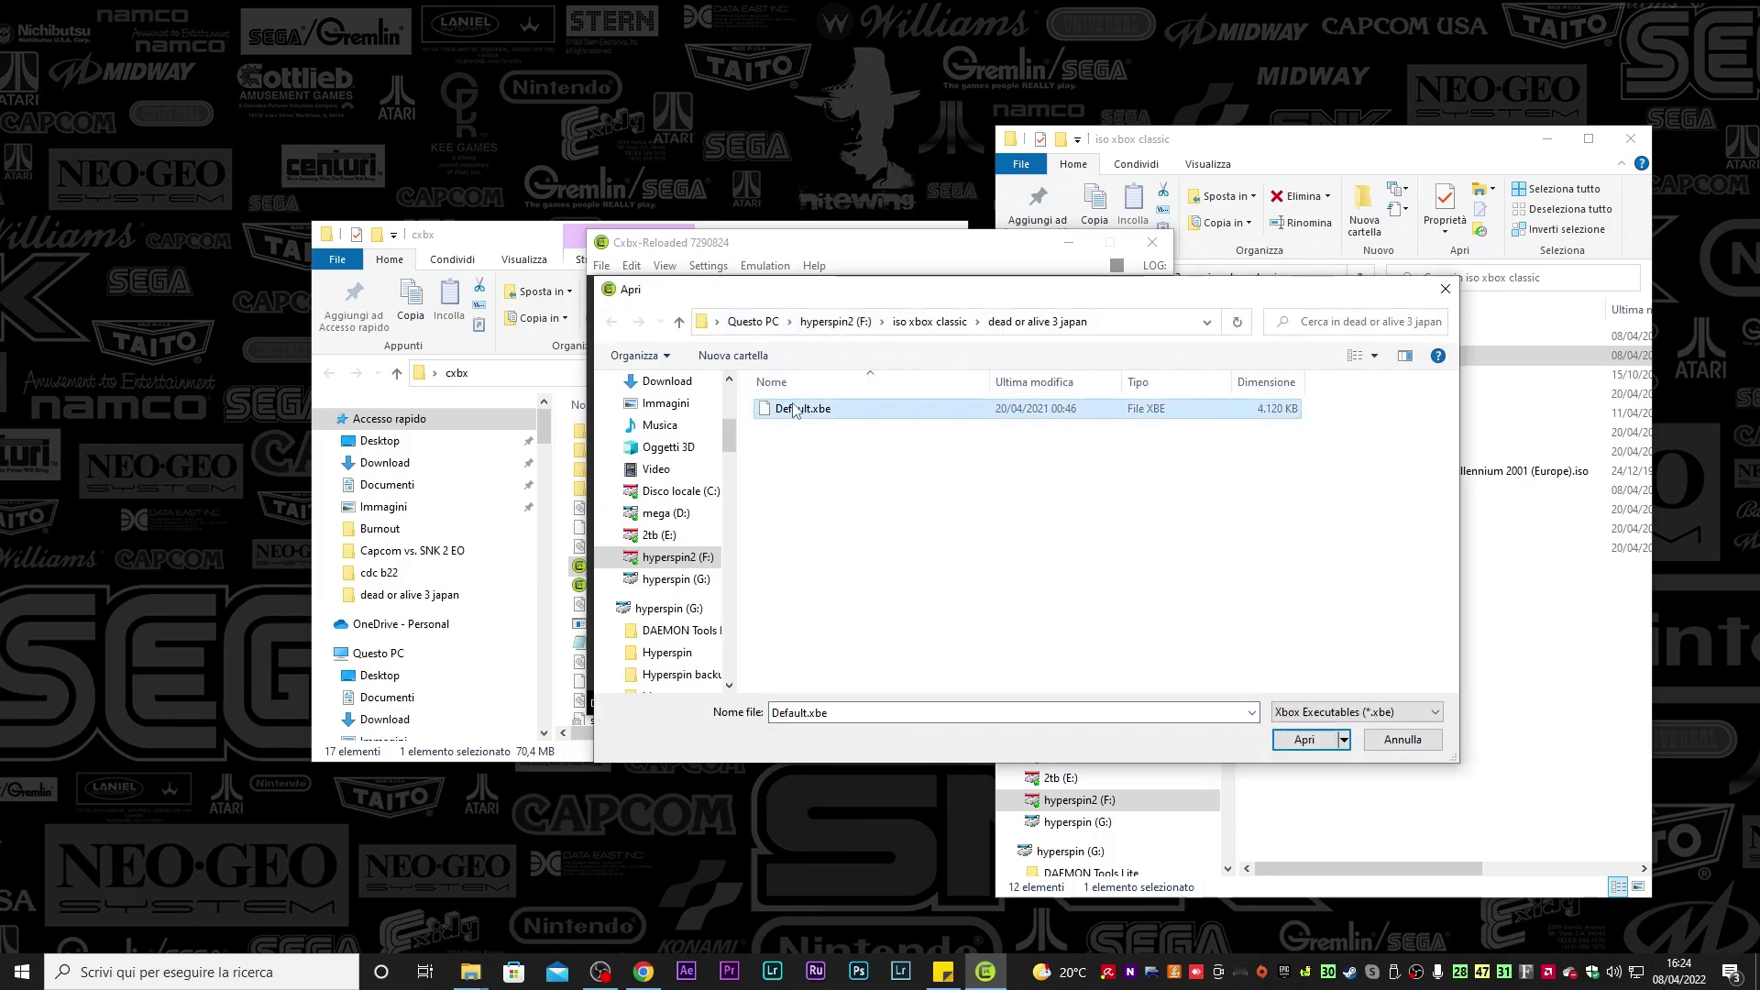
{"action": "left_click", "coordinate": [1313, 745]}
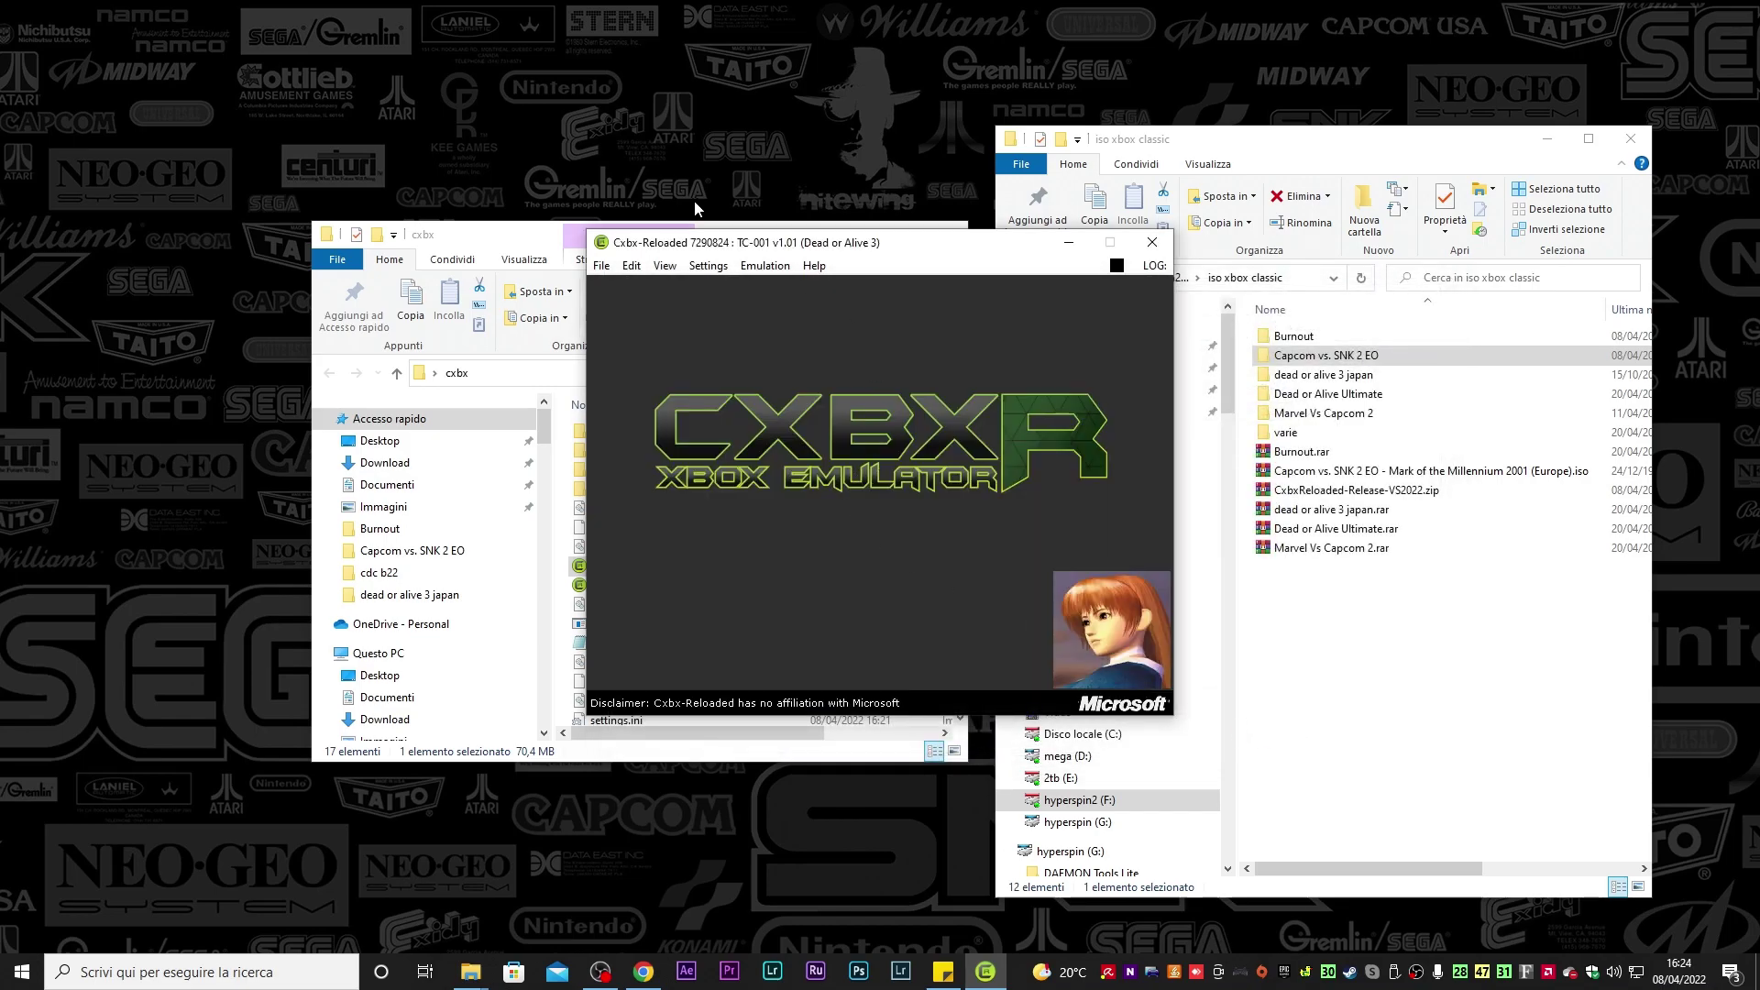
{"action": "left_click", "coordinate": [762, 266]}
{"action": "left_click", "coordinate": [780, 286]}
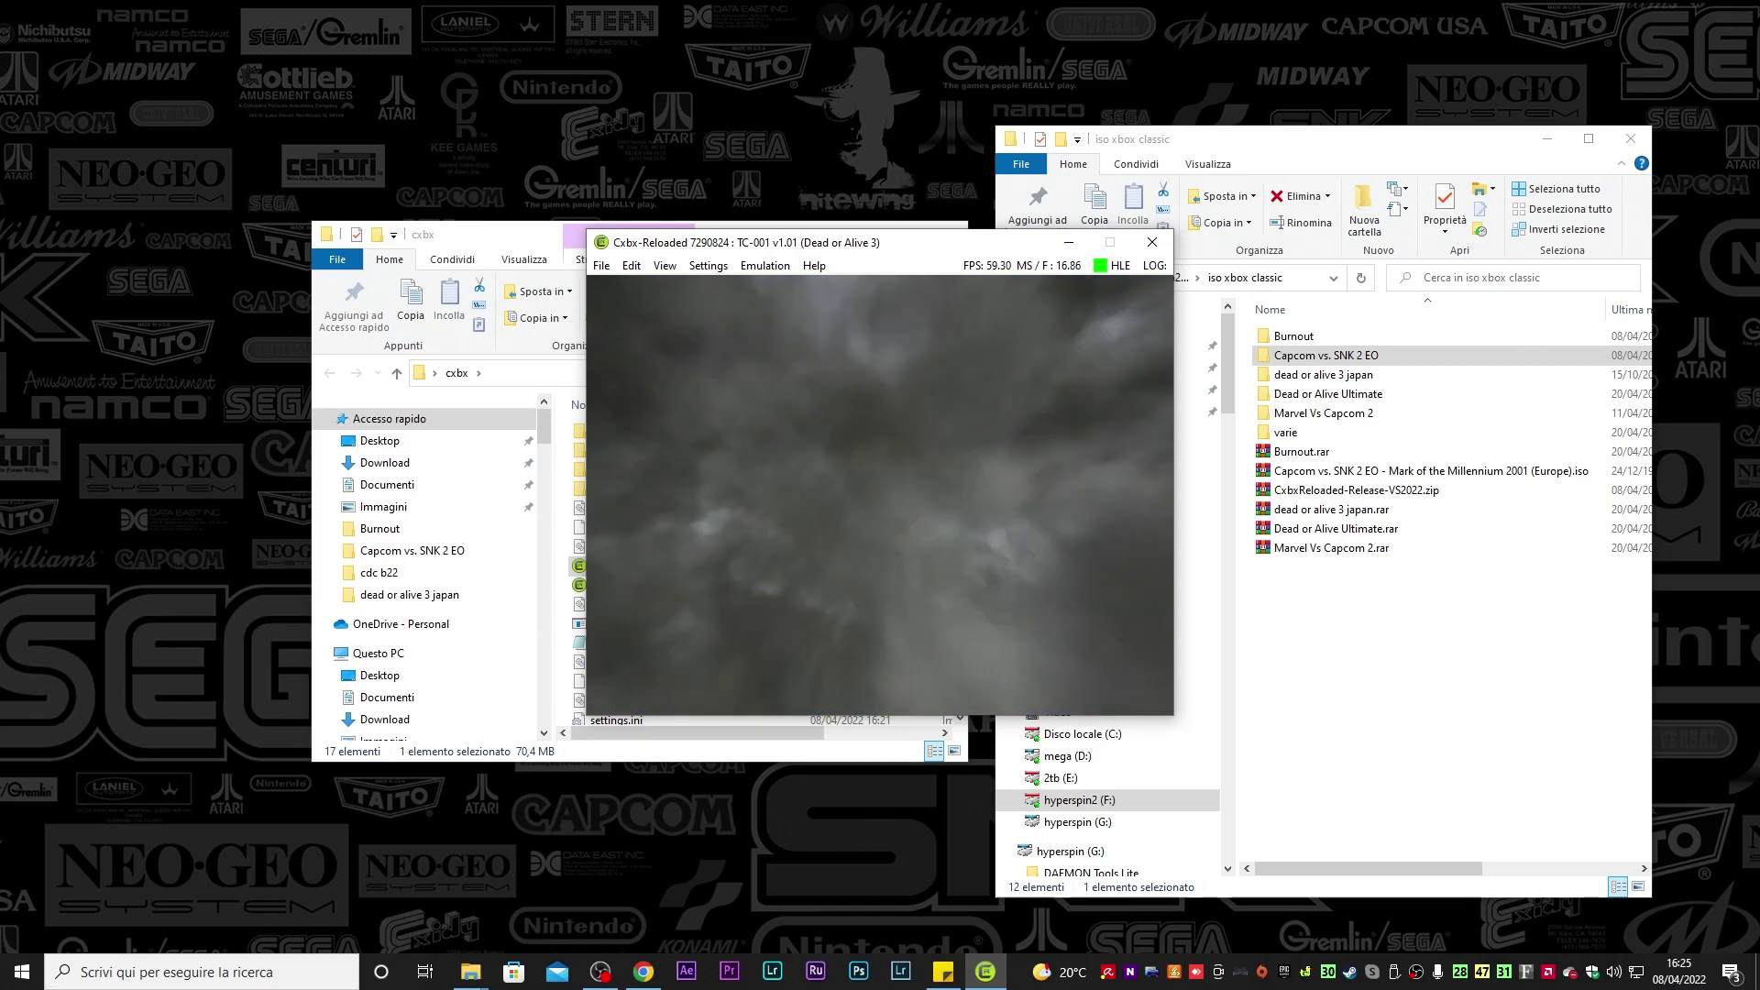
Assign the Duke Xbox controller to Port 1 in the input configuration and open its bindings
{"action": "left_click", "coordinate": [707, 265]}
{"action": "left_click", "coordinate": [747, 286]}
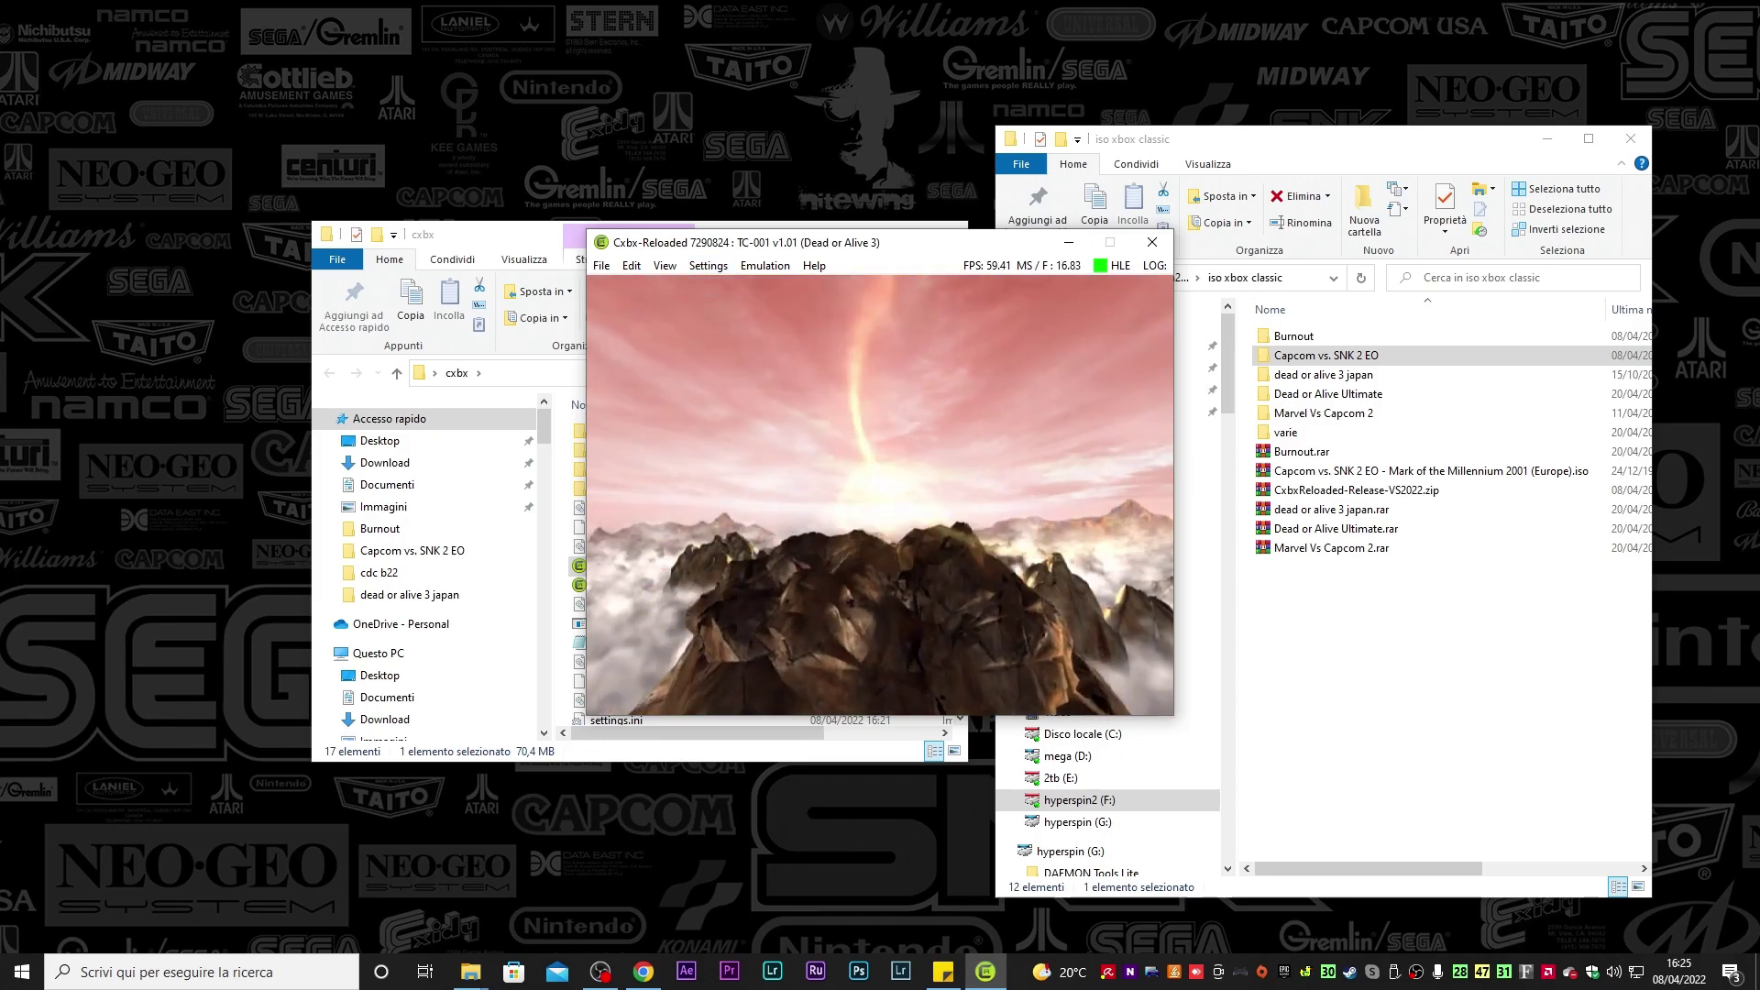
{"action": "left_click", "coordinate": [848, 391]}
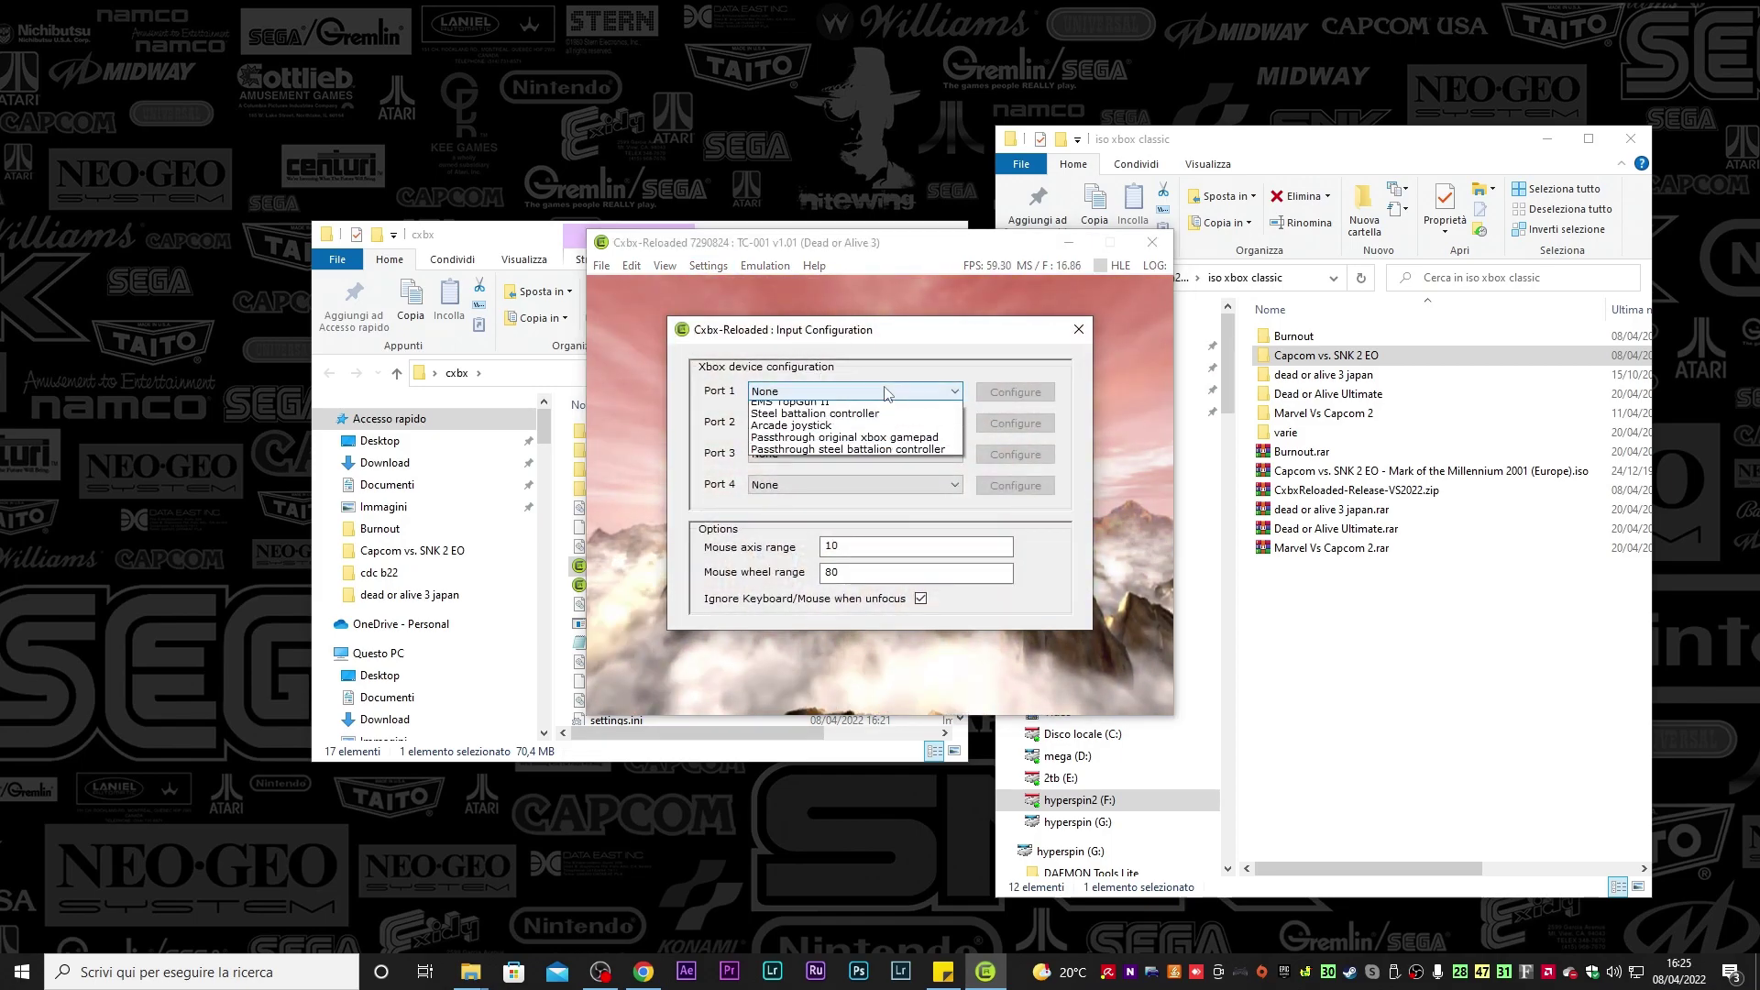
{"action": "left_click", "coordinate": [833, 427]}
{"action": "left_click", "coordinate": [1016, 392]}
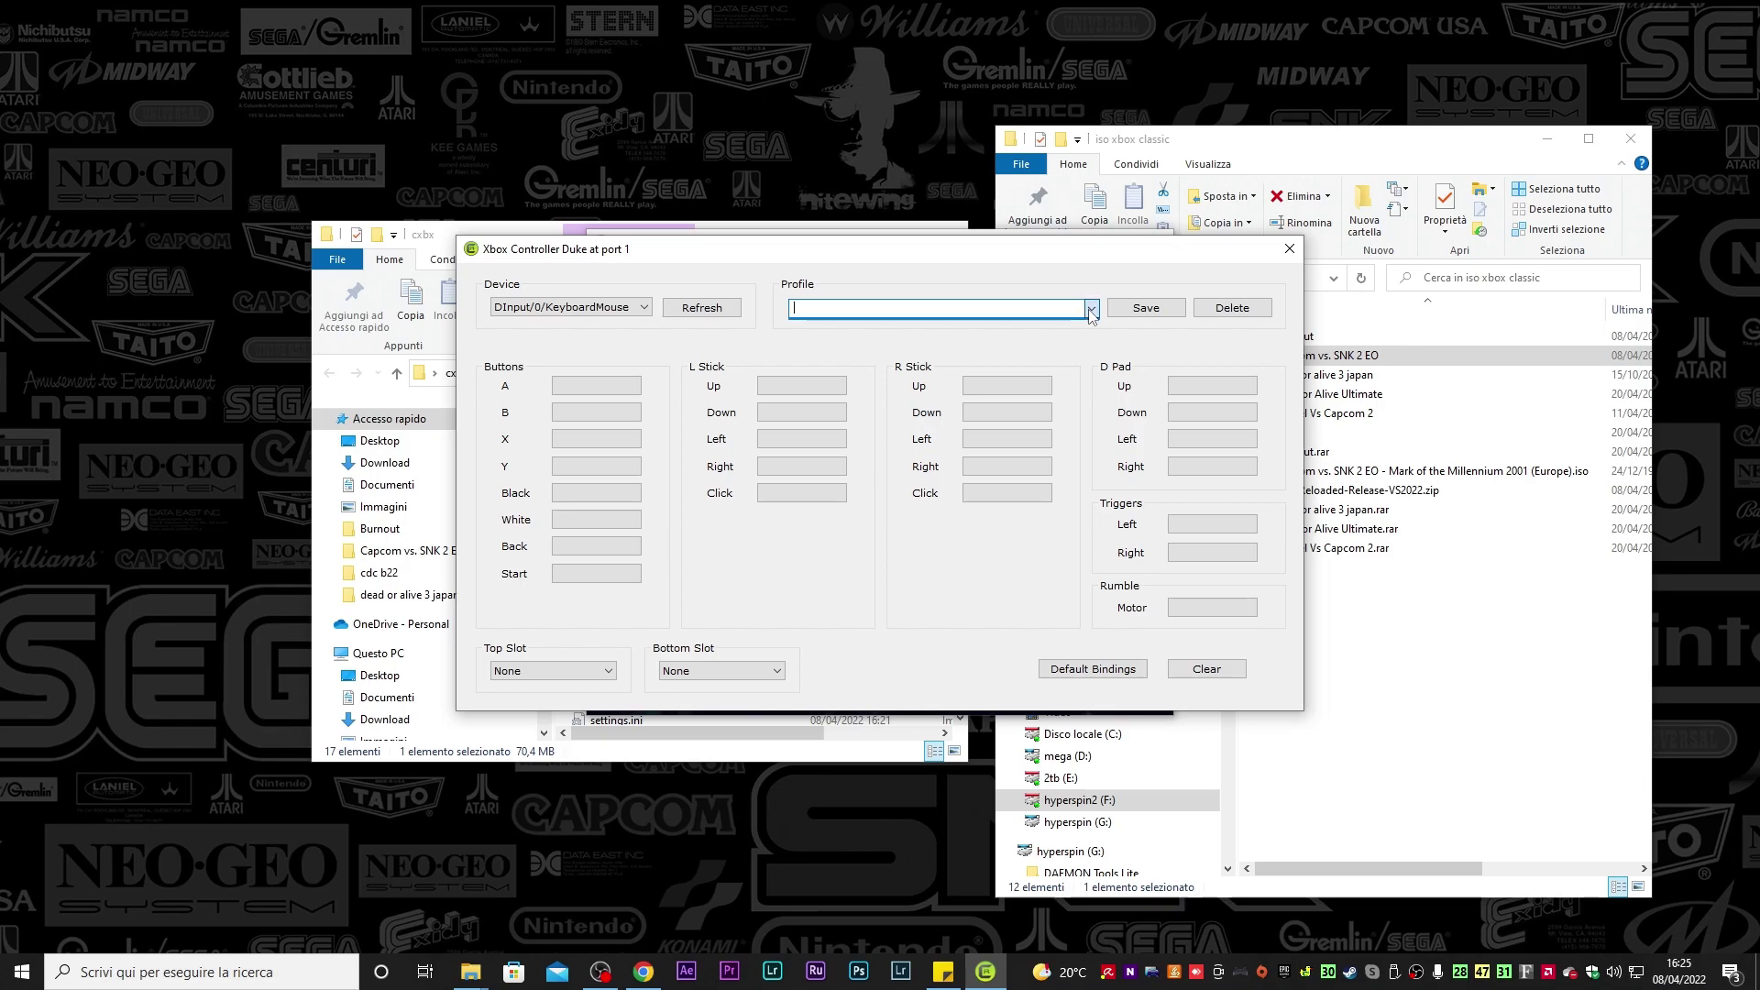
Name the controller profile a, and bind the A, B, X and Y buttons to the keyboard keys A, S, D and F
{"action": "left_click", "coordinate": [596, 386]}
{"action": "type", "text": "a"}
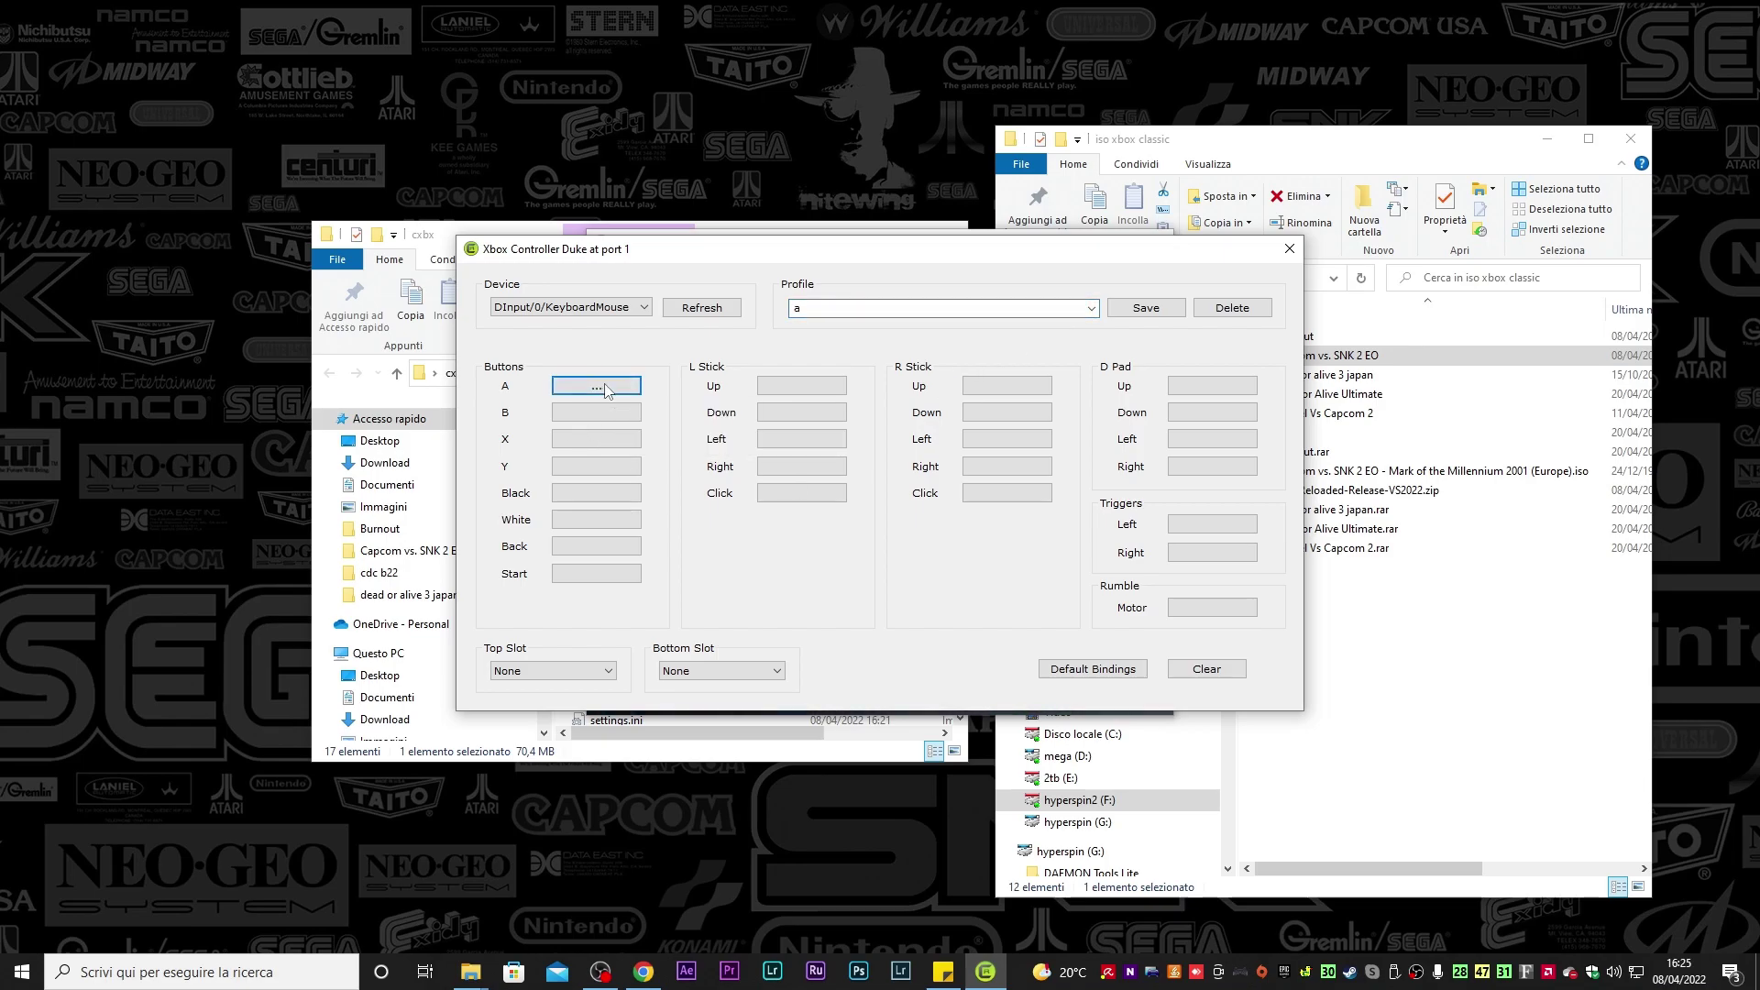
{"action": "left_click", "coordinate": [604, 392]}
{"action": "key", "text": "a"}
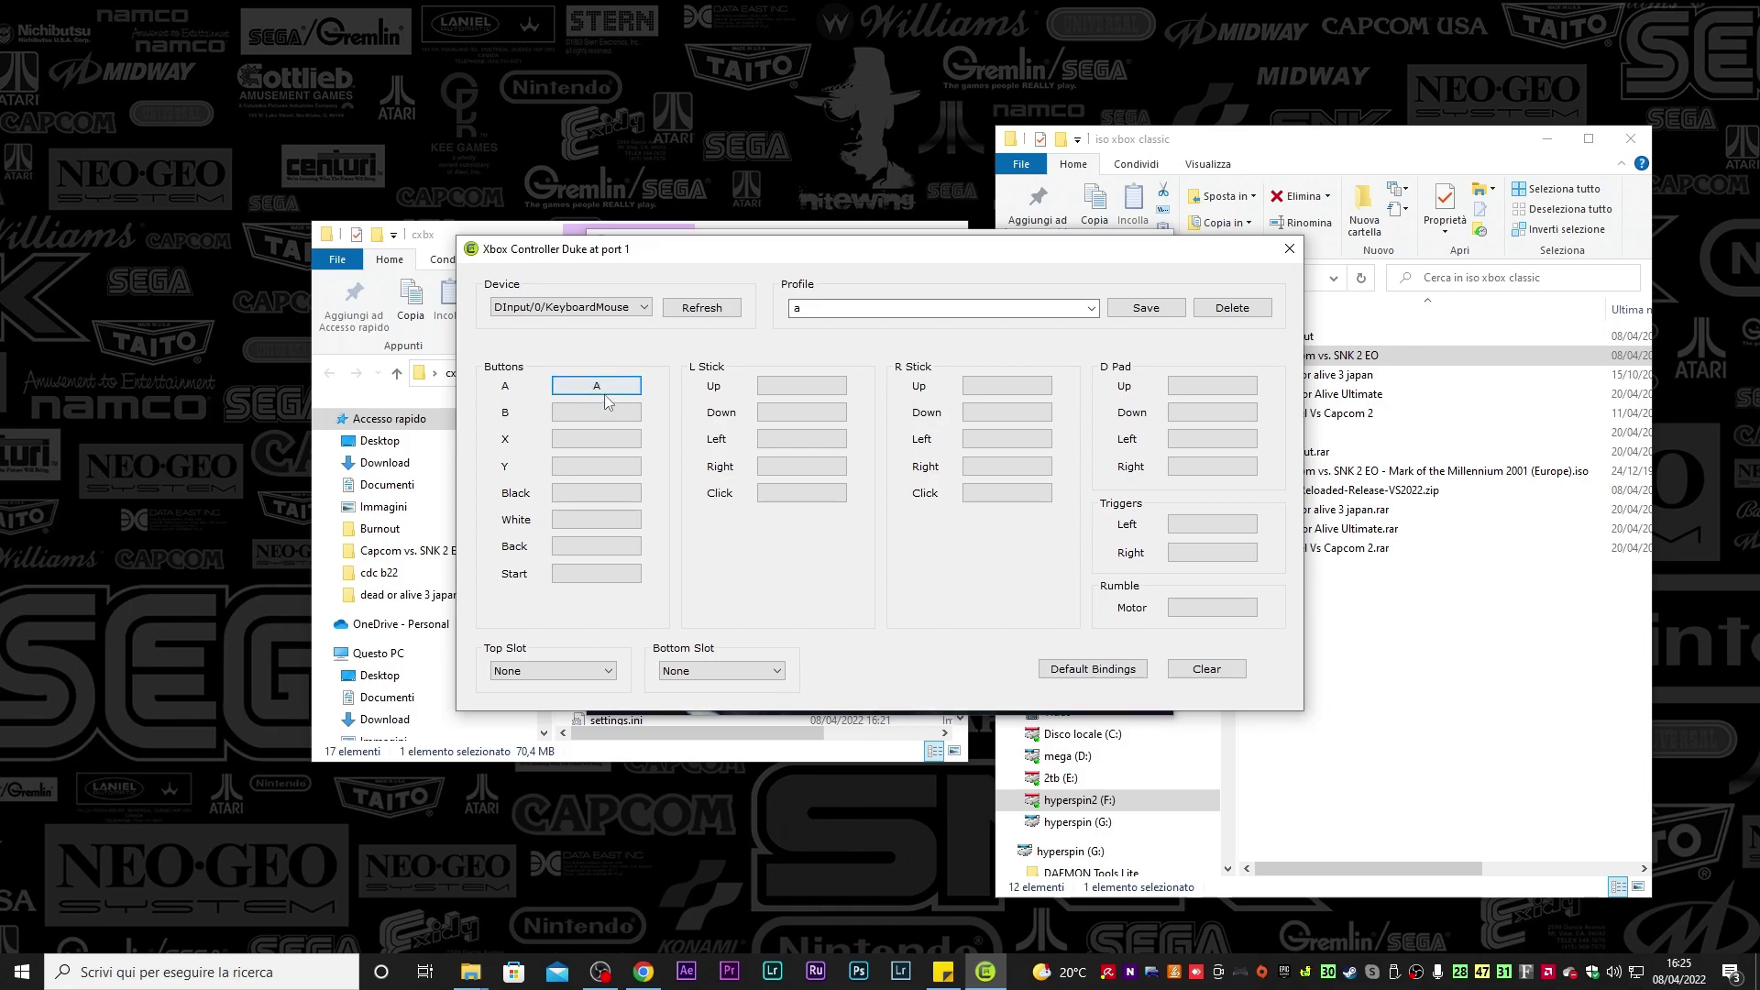
{"action": "key", "text": "s"}
{"action": "left_click", "coordinate": [607, 439]}
{"action": "key", "text": "d"}
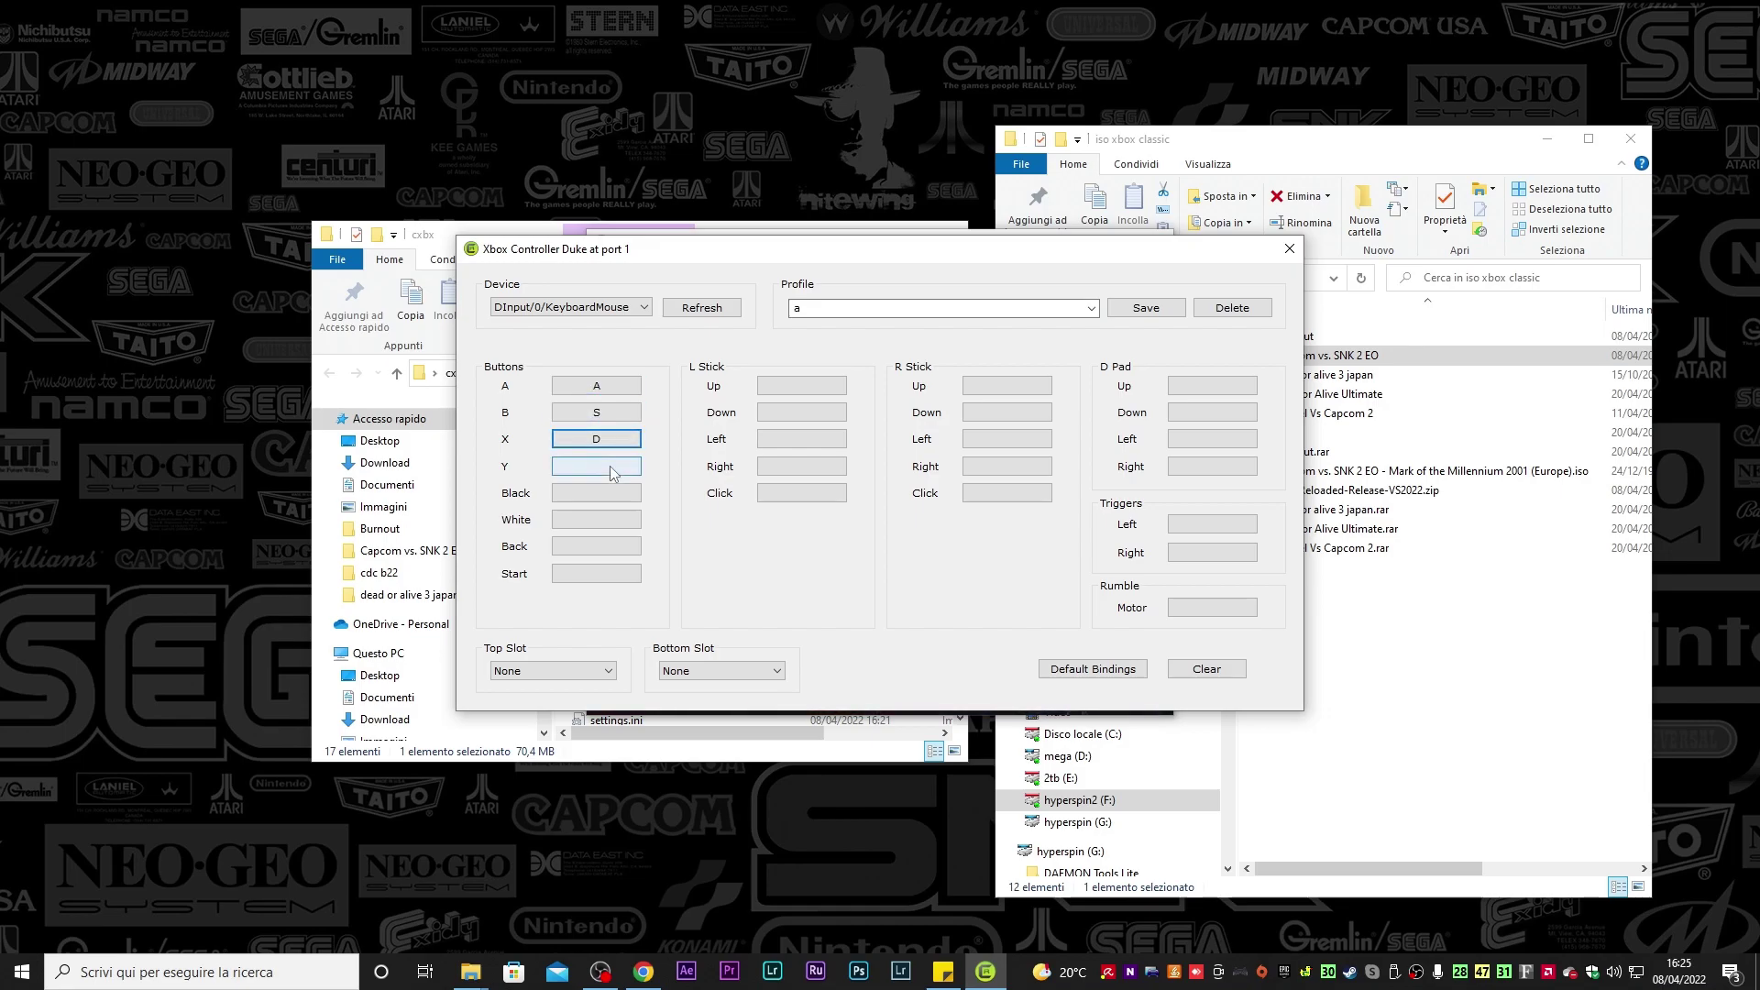
{"action": "key", "text": "f"}
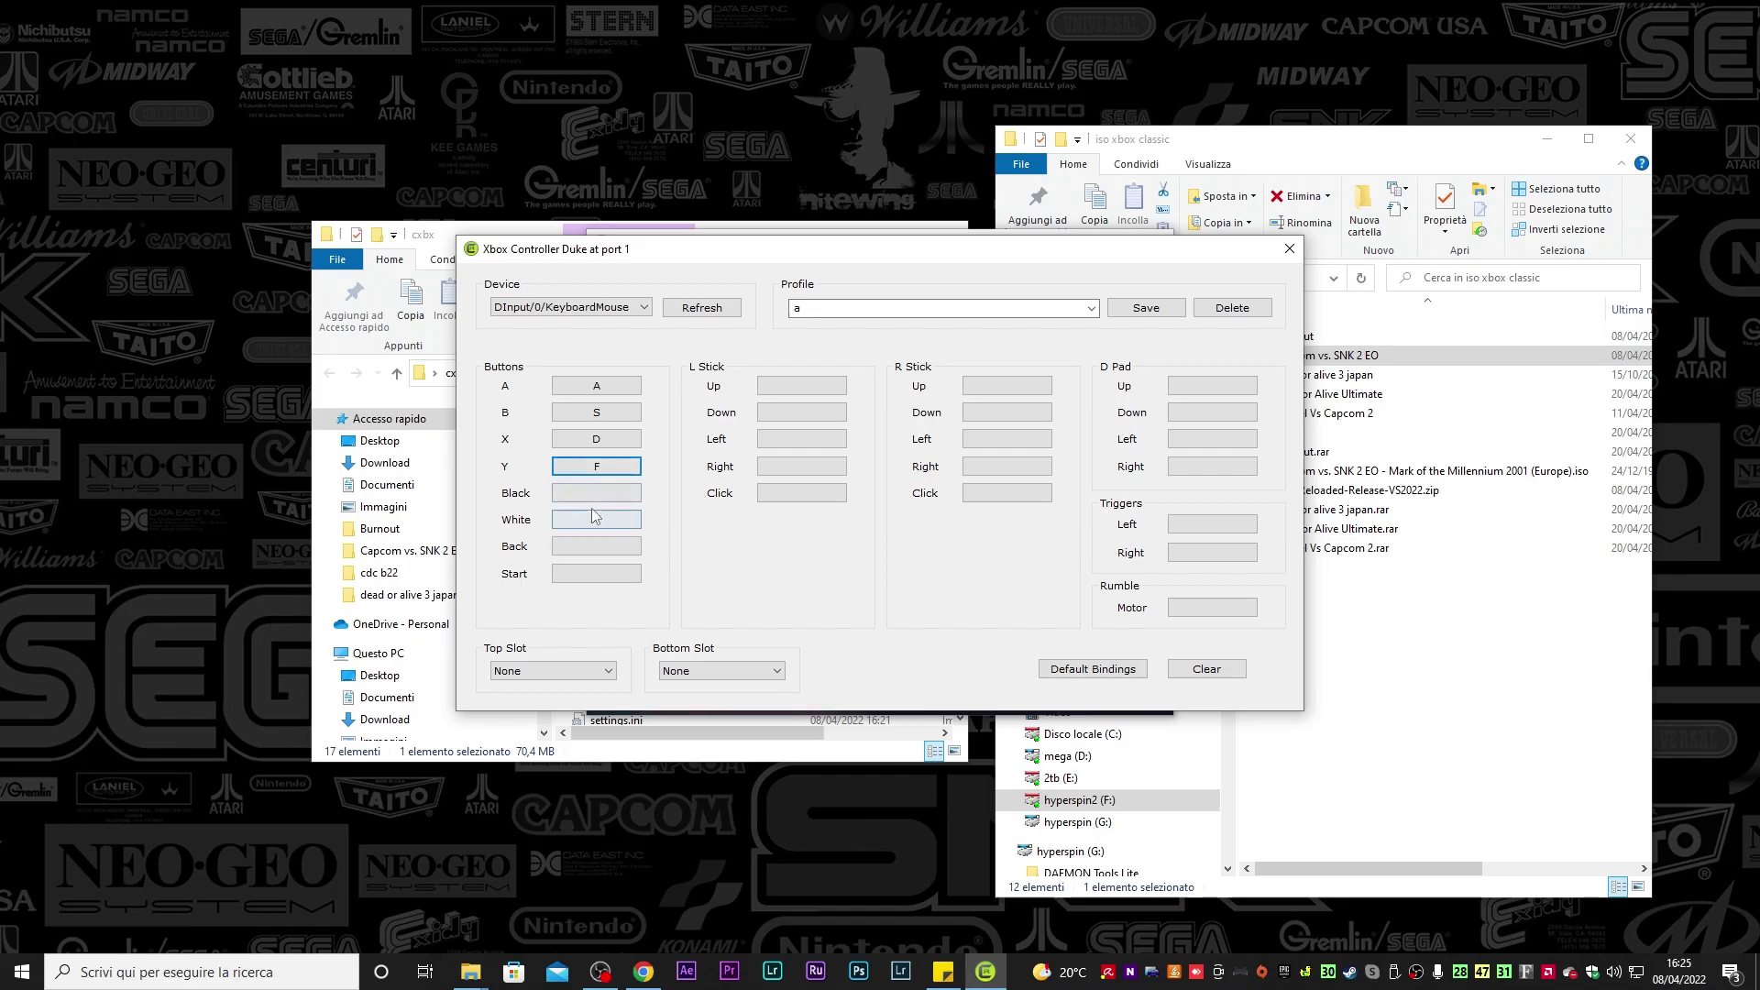
Bind the Black, White, Back and Start buttons to the keyboard keys Q, W, 2 and 1
{"action": "left_click", "coordinate": [596, 495]}
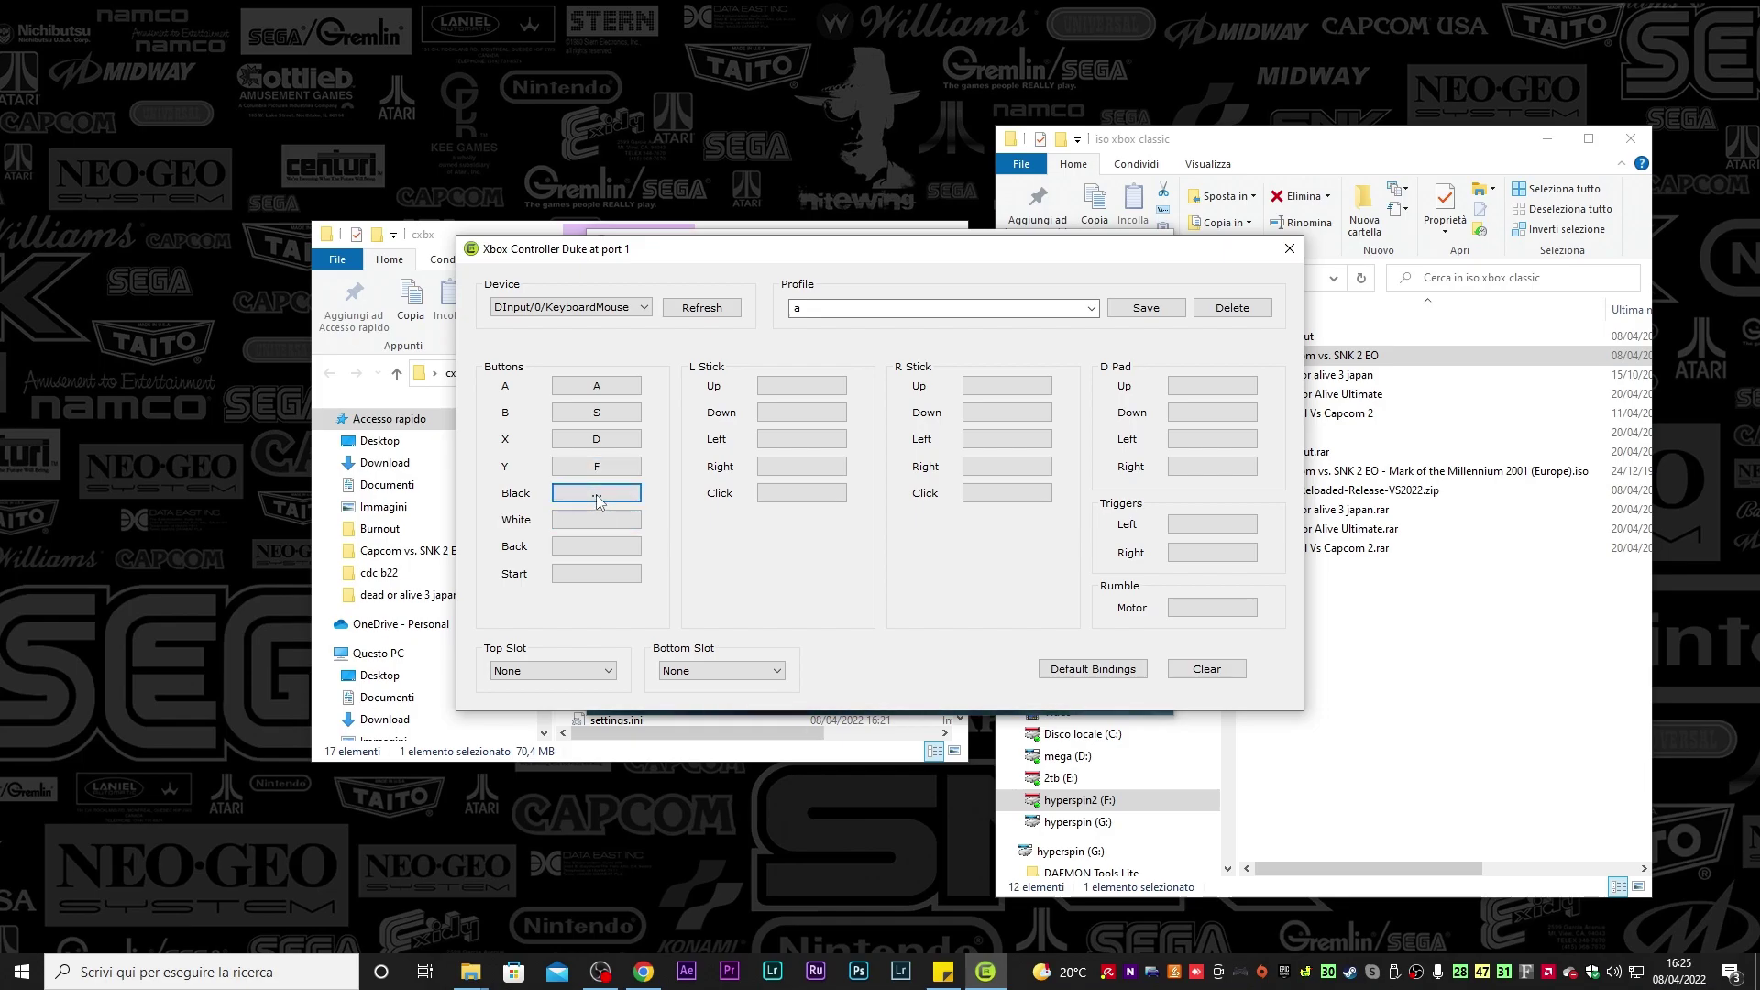
{"action": "key", "text": "q"}
{"action": "left_click", "coordinate": [604, 520]}
{"action": "key", "text": "w"}
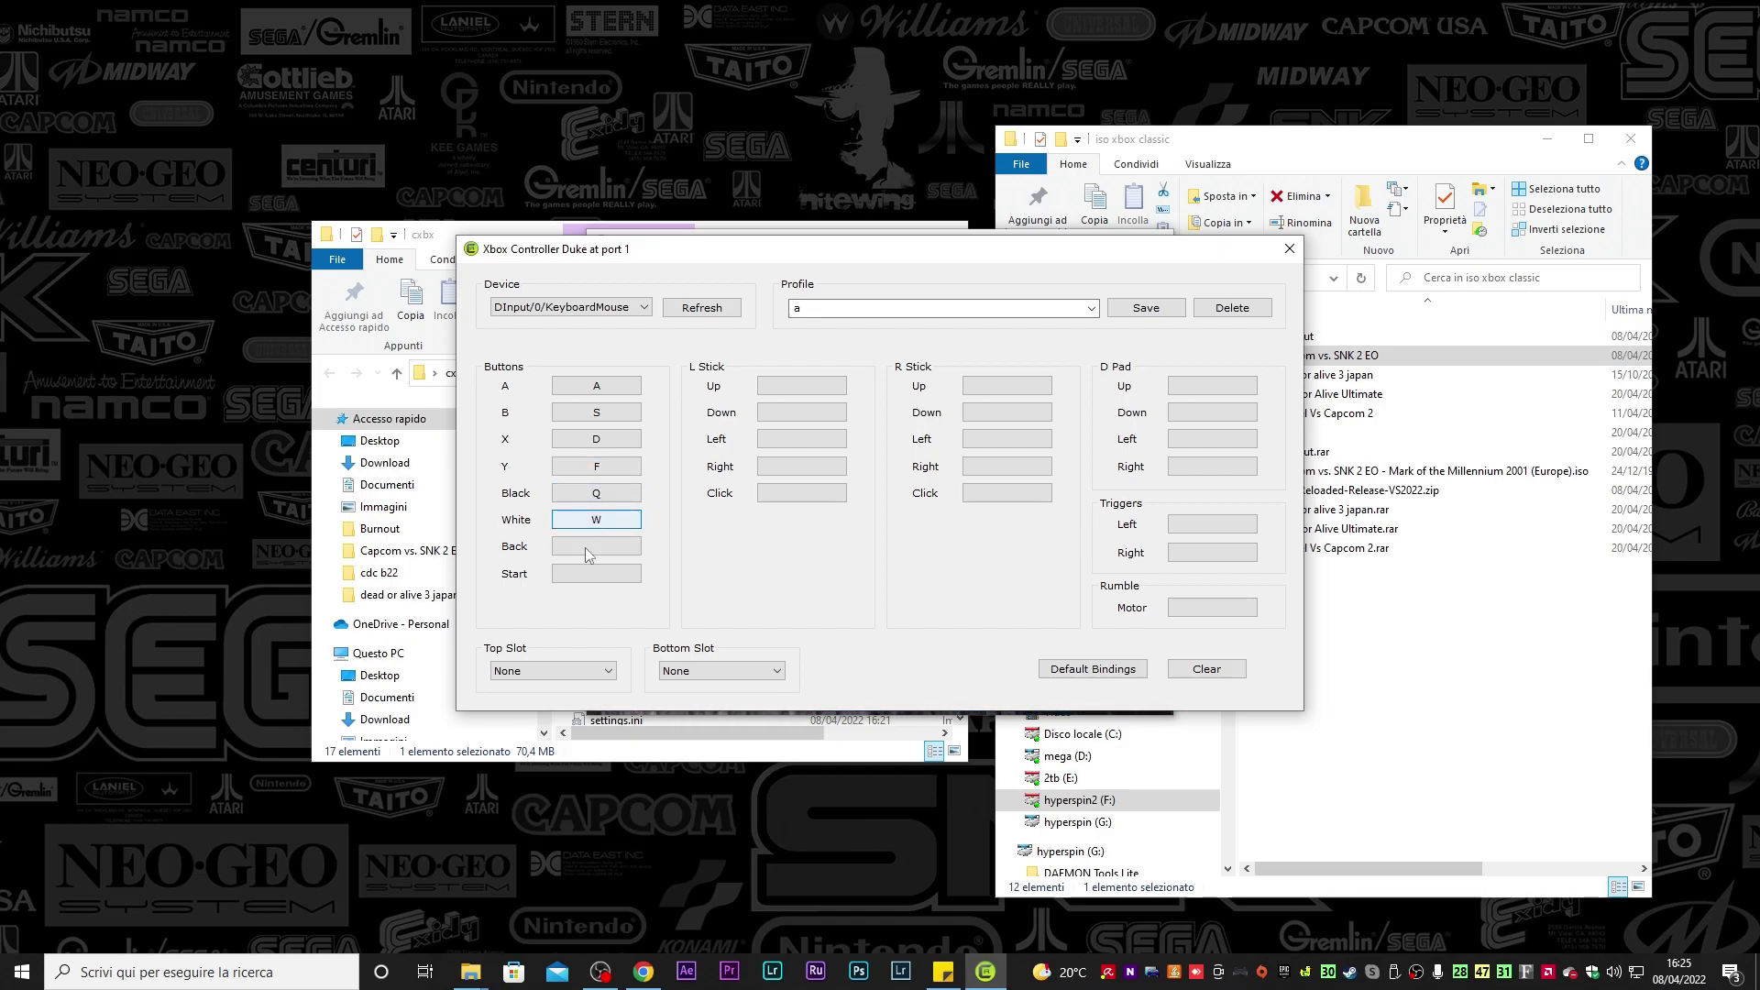
{"action": "left_click", "coordinate": [576, 548]}
{"action": "key", "text": "2"}
{"action": "left_click", "coordinate": [587, 579]}
{"action": "key", "text": "1"}
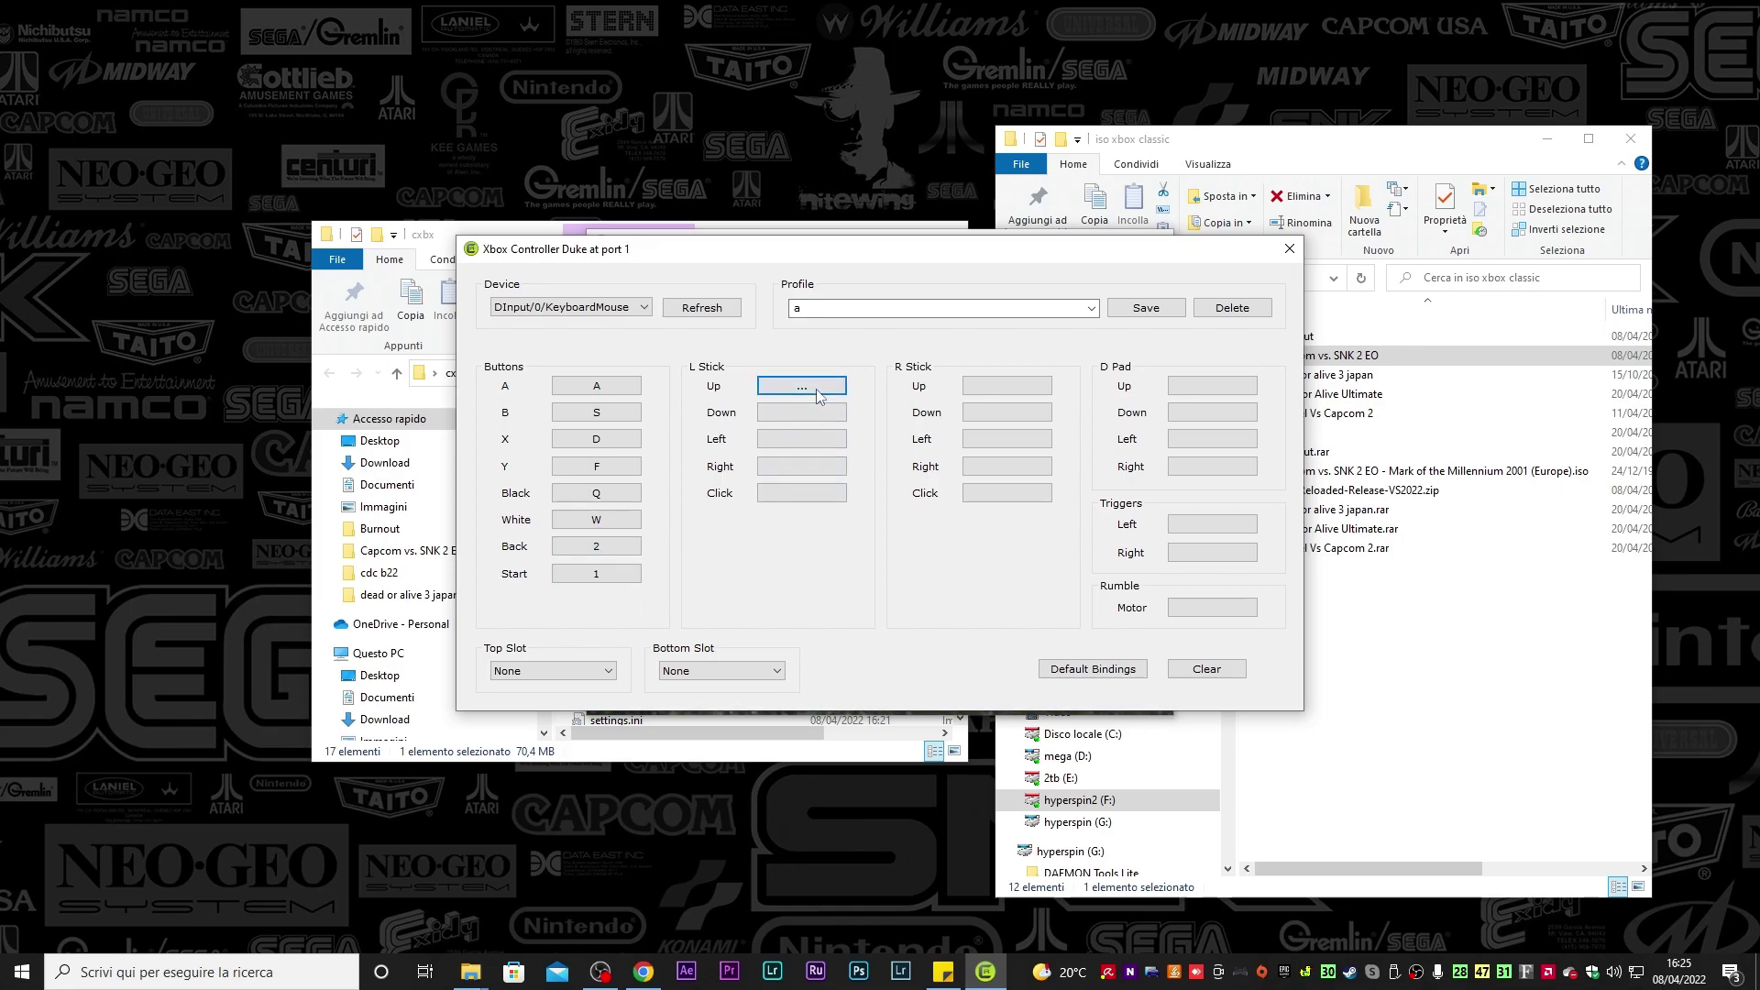
Bind the left stick's four directions to the matching keyboard arrow keys
{"action": "left_click", "coordinate": [807, 415]}
{"action": "key", "text": "Down"}
{"action": "left_click", "coordinate": [807, 440]}
{"action": "key", "text": "Left"}
{"action": "left_click", "coordinate": [810, 467]}
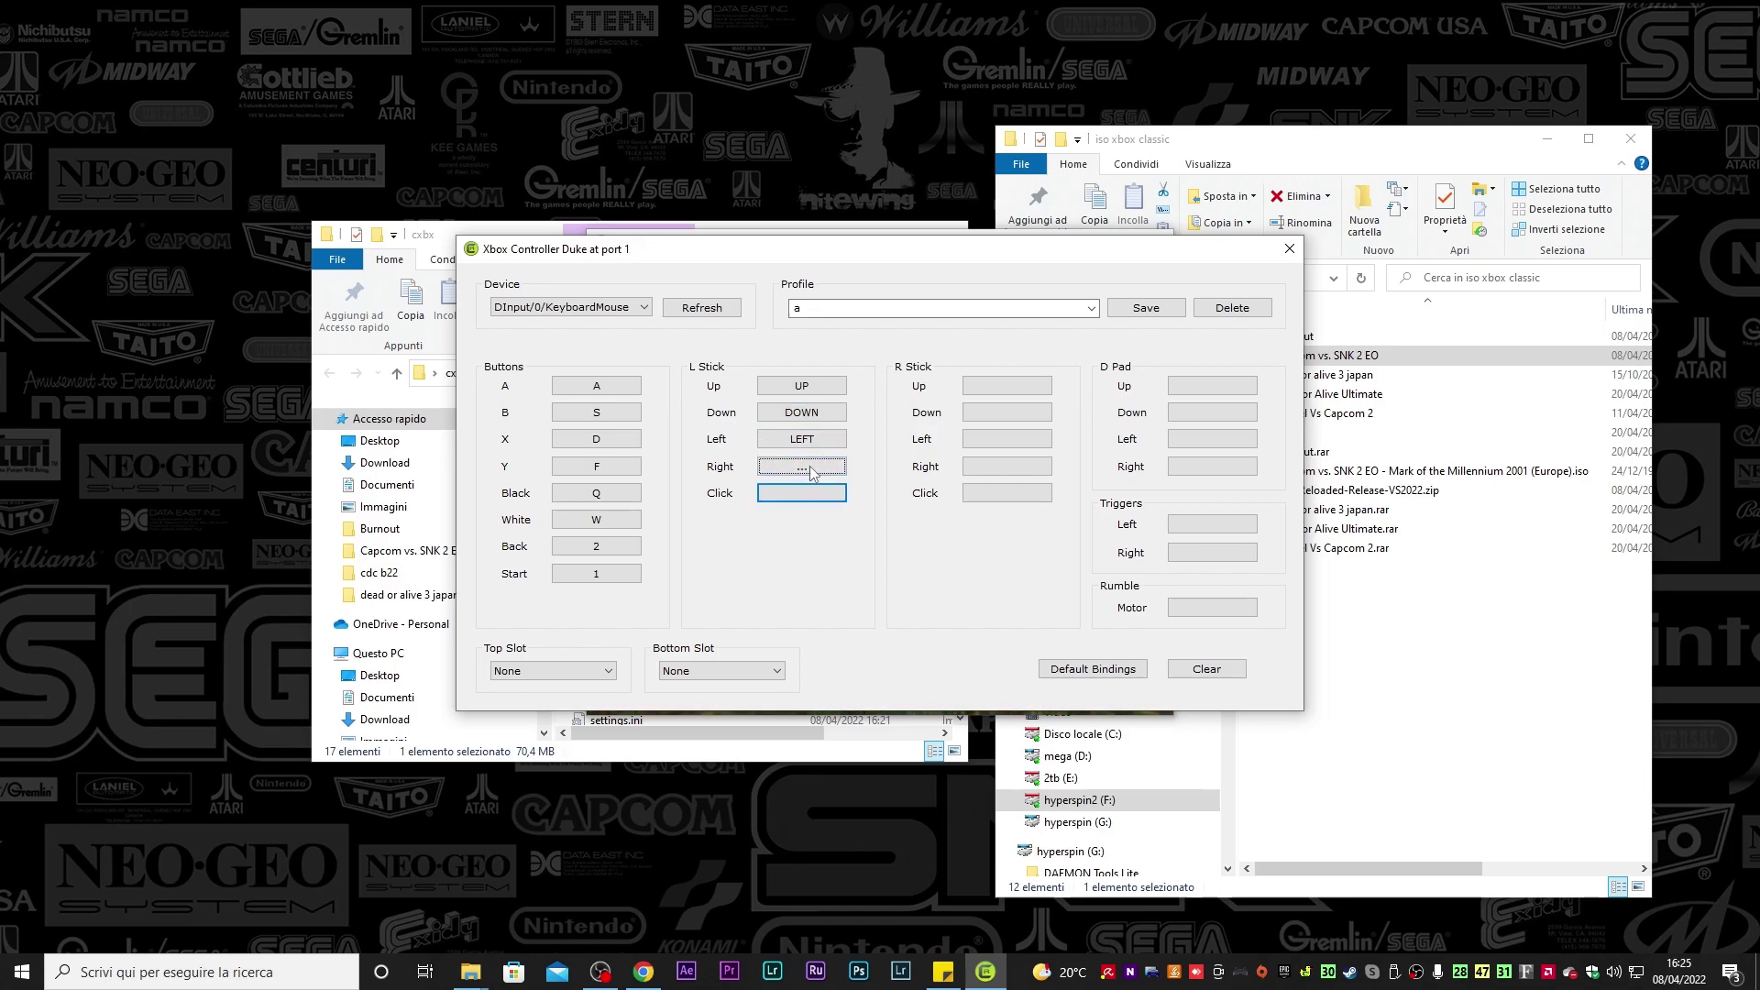
Bind the D Pad's up, down, left and right directions to the matching keyboard arrow keys
{"action": "left_click", "coordinate": [1212, 386]}
{"action": "key", "text": "Up"}
{"action": "key", "text": "Down"}
{"action": "left_click", "coordinate": [1206, 442]}
{"action": "key", "text": "Left"}
{"action": "left_click", "coordinate": [1216, 464]}
{"action": "key", "text": "Right"}
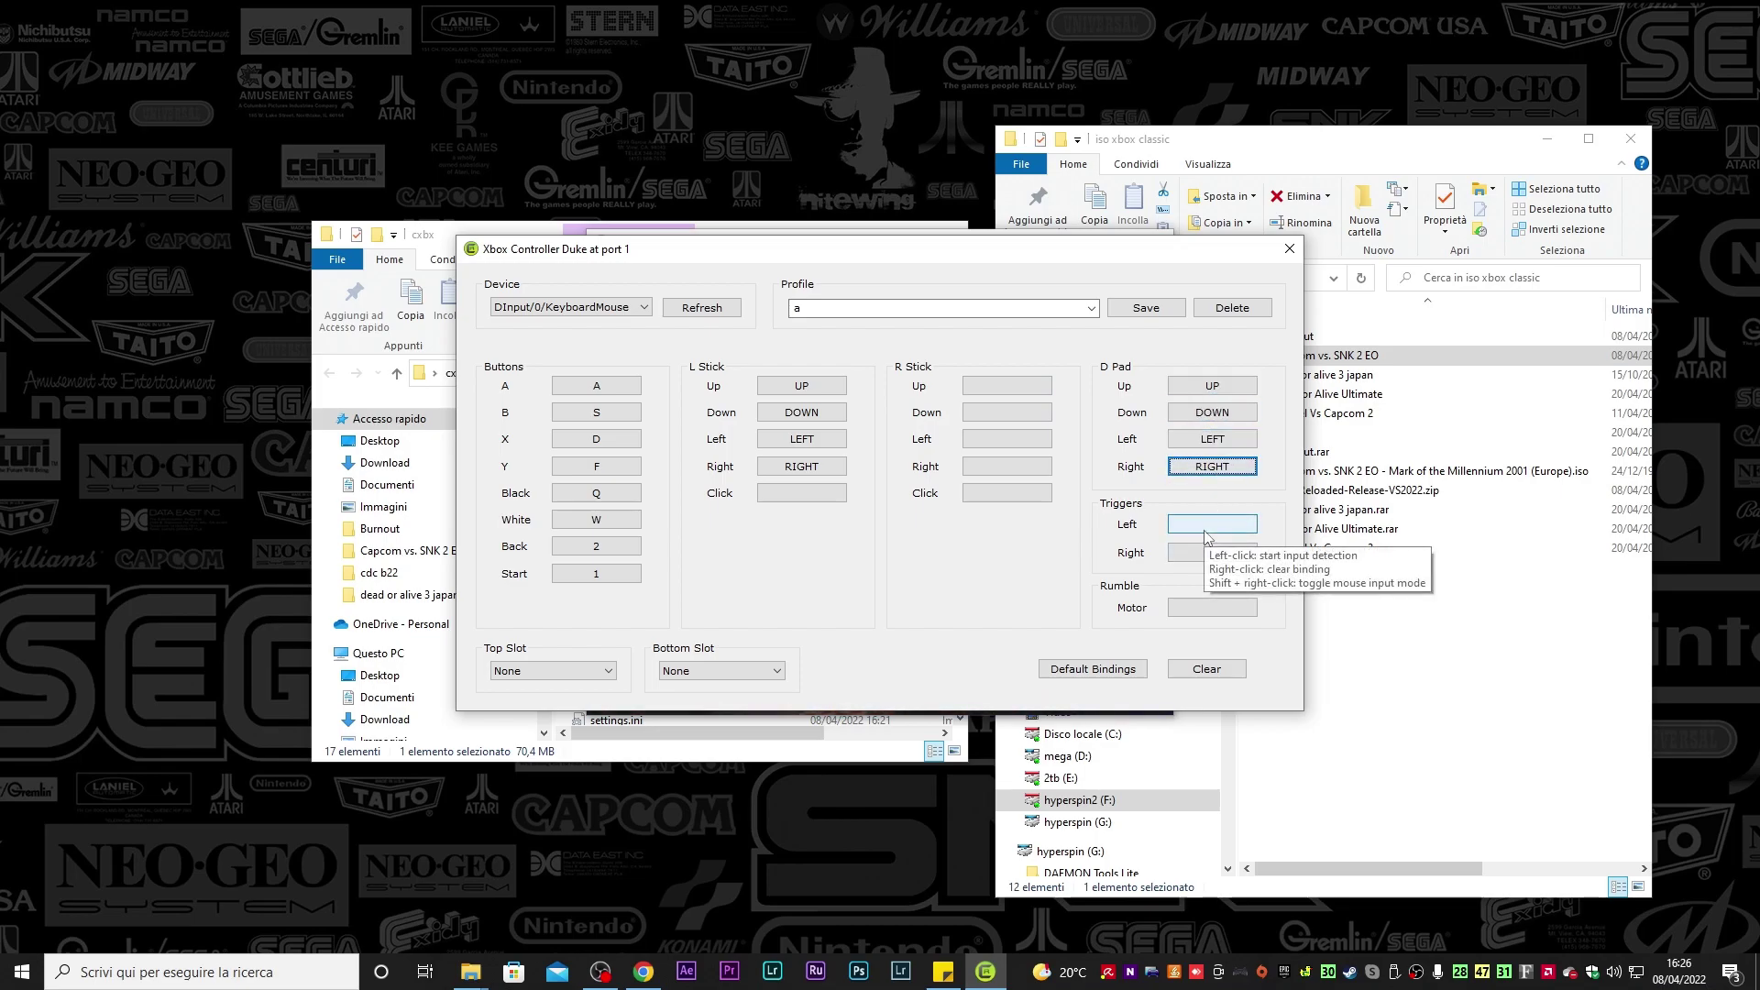
Bind the left trigger to the E key and the right trigger to the R key
{"action": "left_click", "coordinate": [1207, 538]}
{"action": "key", "text": "e"}
{"action": "left_click", "coordinate": [1209, 548]}
{"action": "key", "text": "r"}
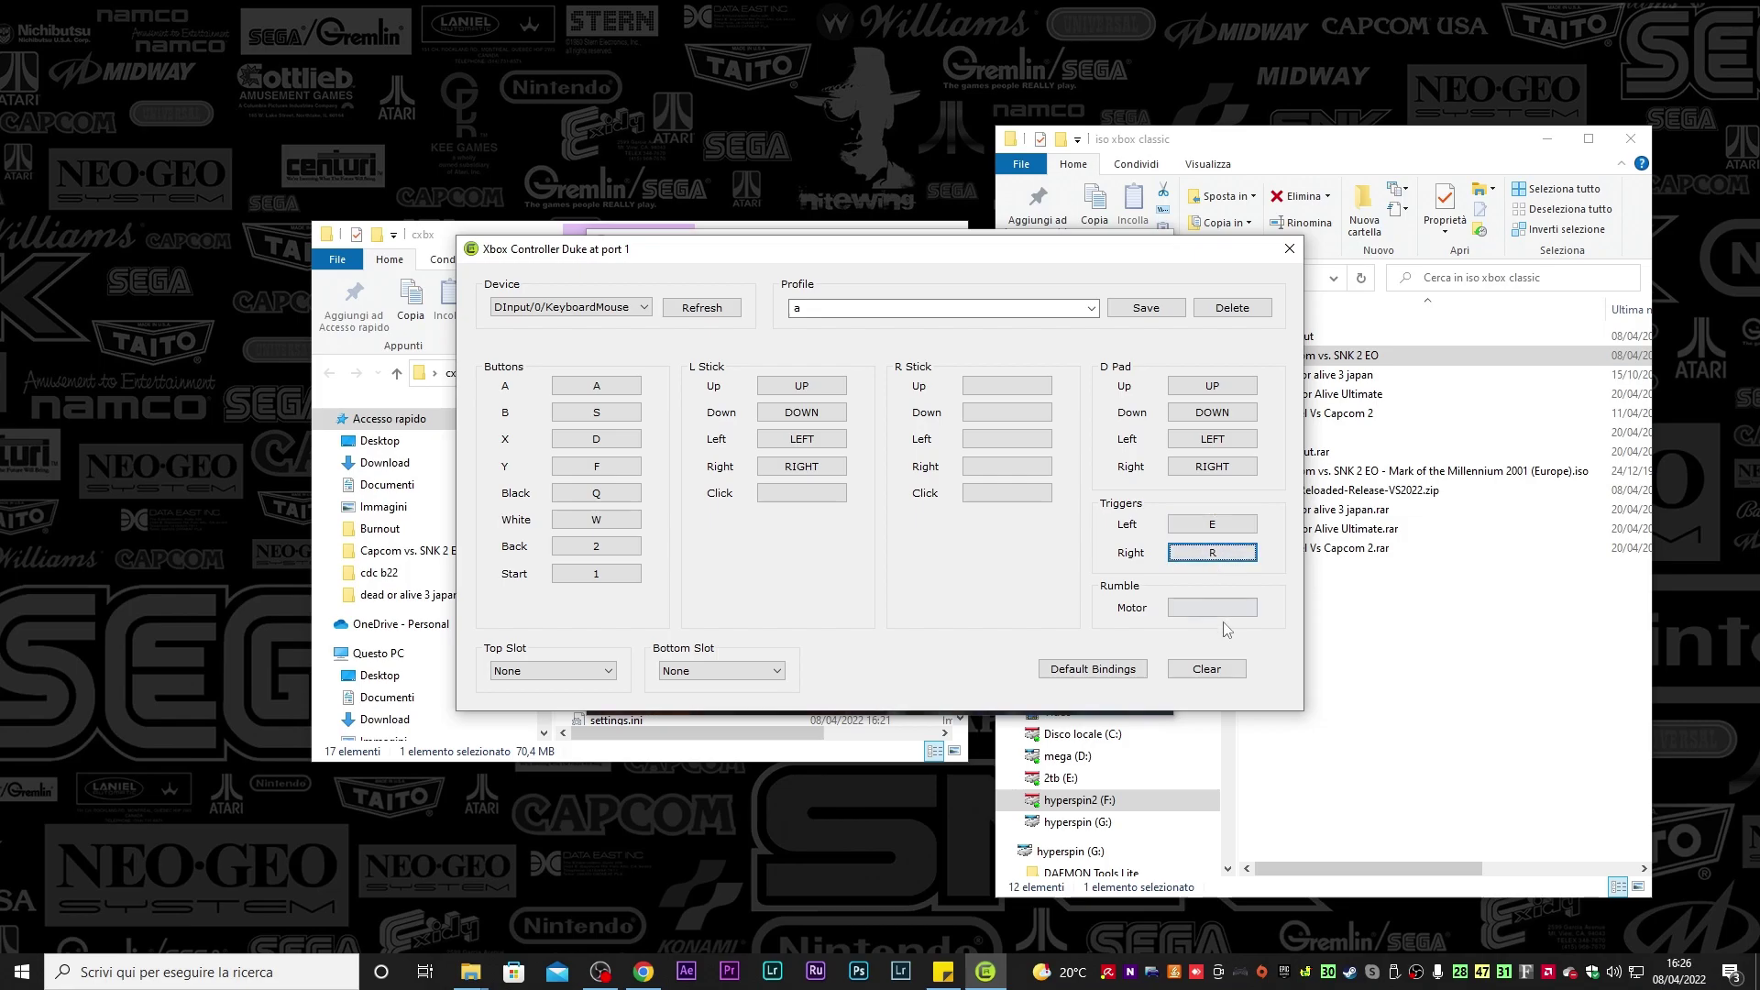
Save the keyboard bindings as controller profile "a" and close the controller and input configuration dialogs
{"action": "left_click", "coordinate": [1142, 309]}
{"action": "left_click", "coordinate": [912, 308]}
{"action": "left_click", "coordinate": [1144, 308]}
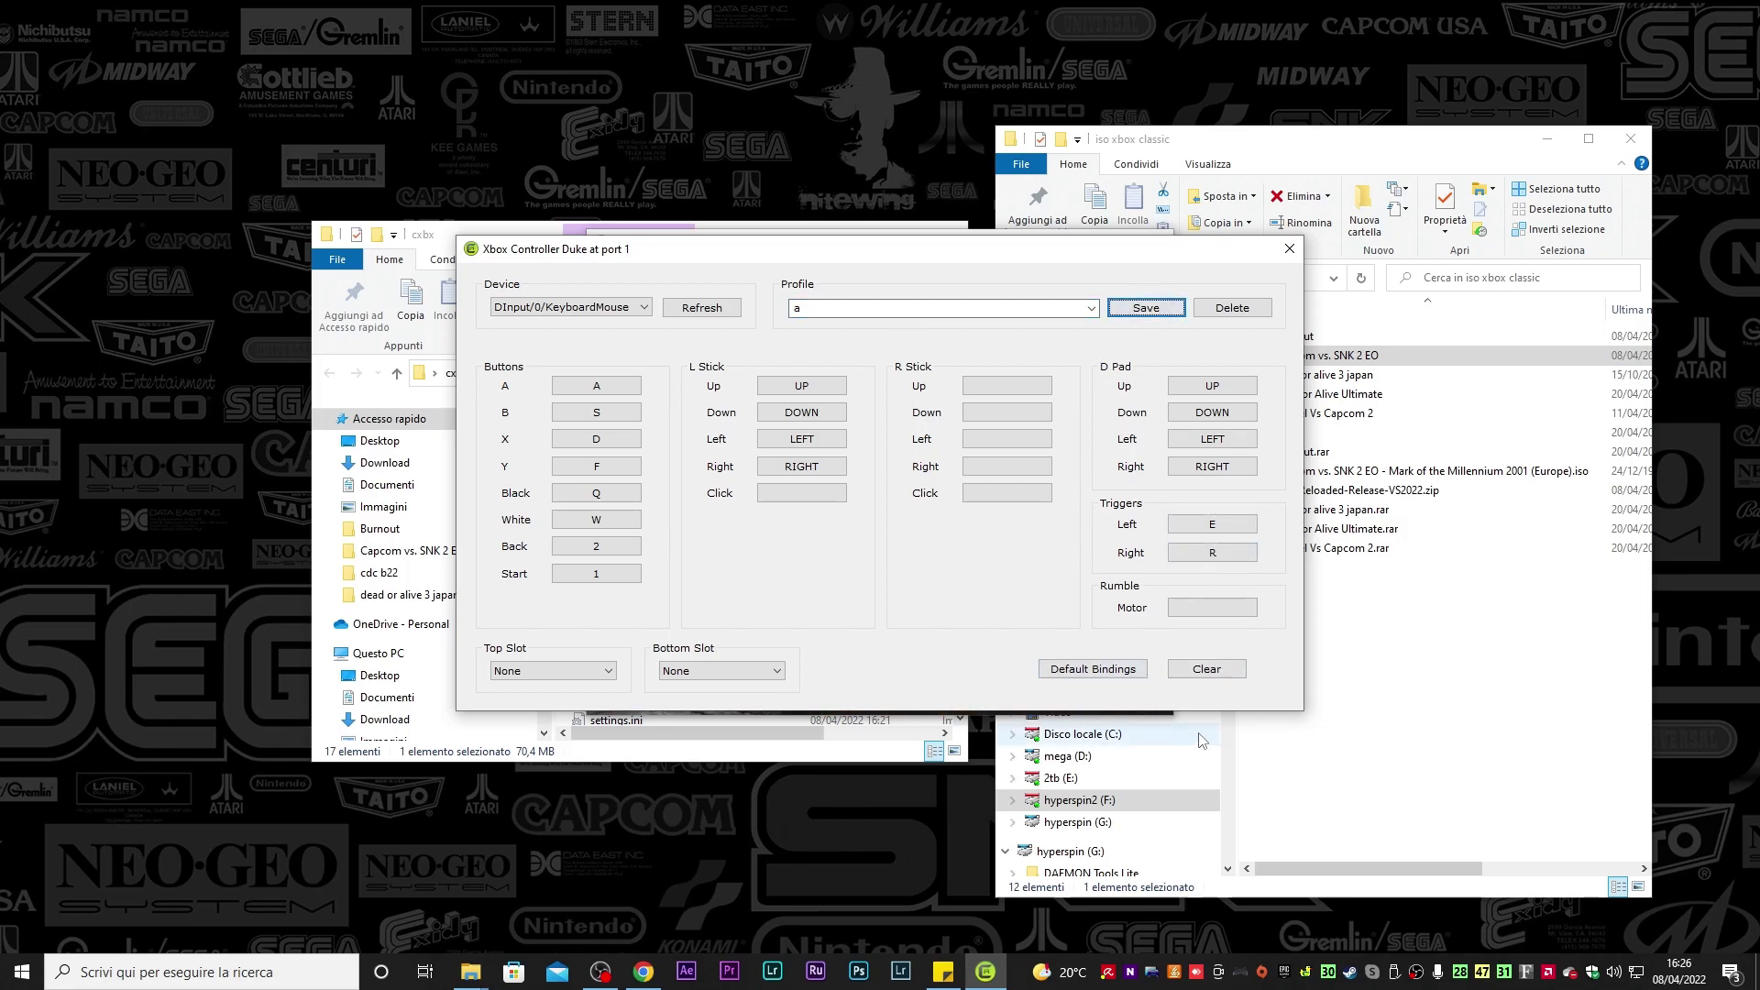
{"action": "left_click", "coordinate": [1289, 248]}
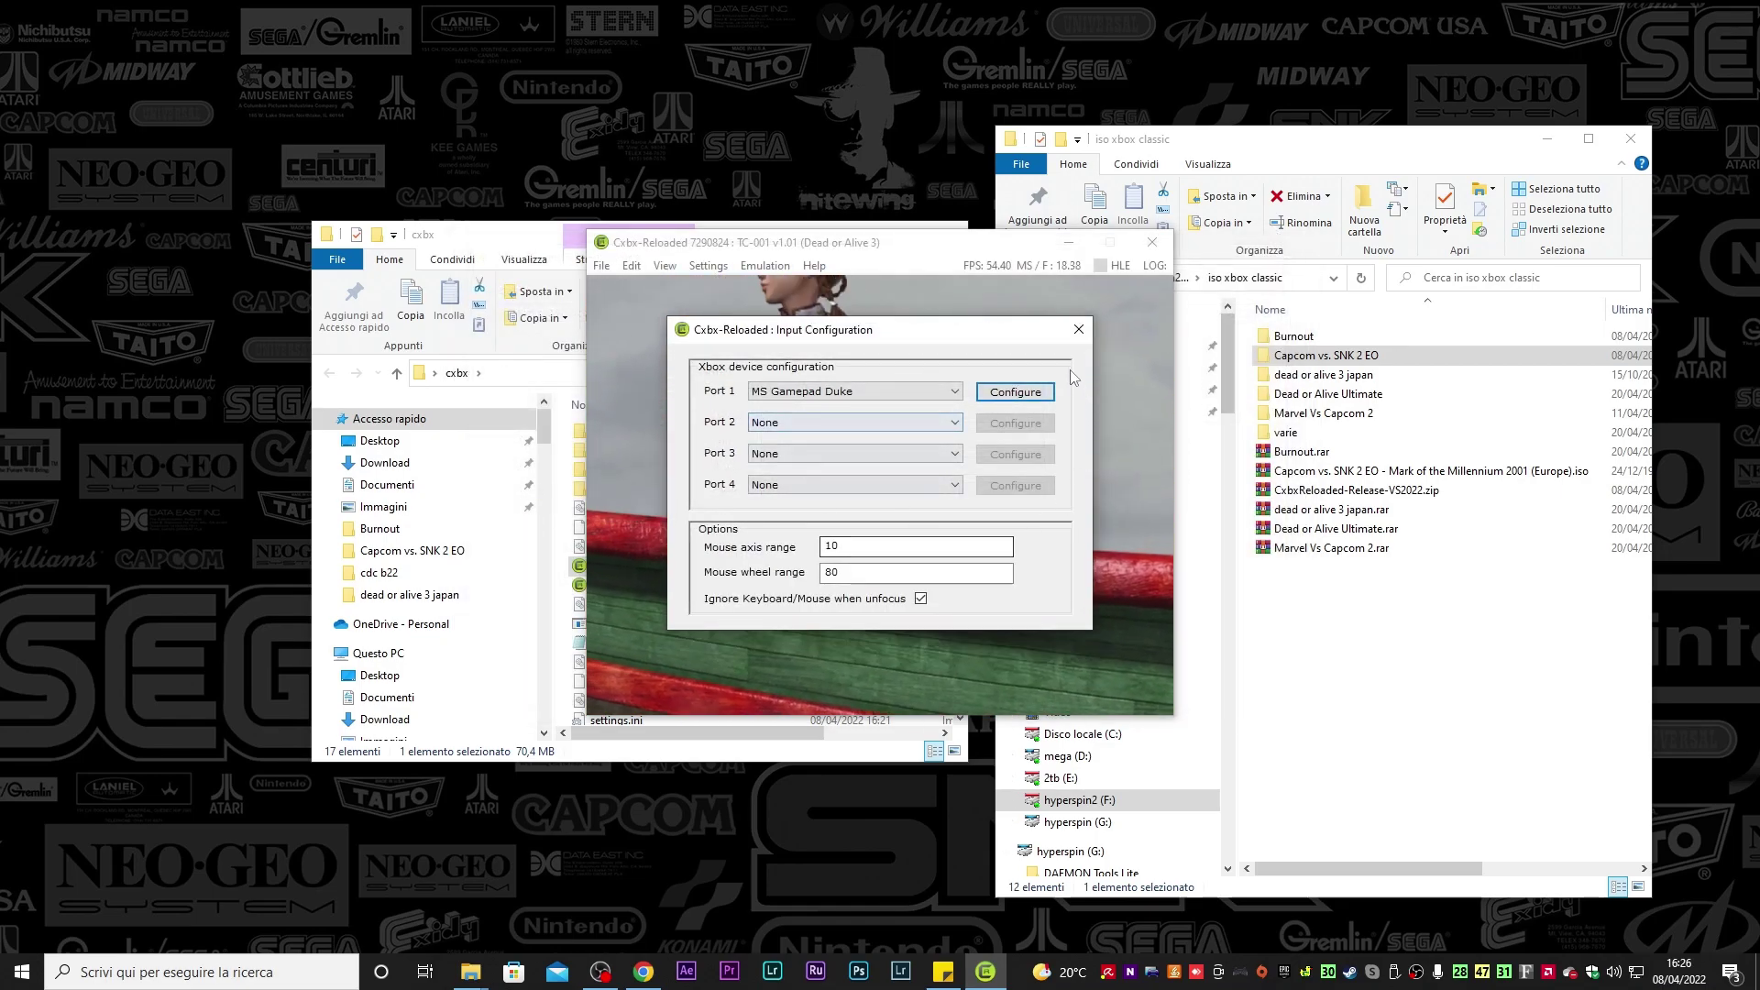
{"action": "left_click", "coordinate": [1080, 330]}
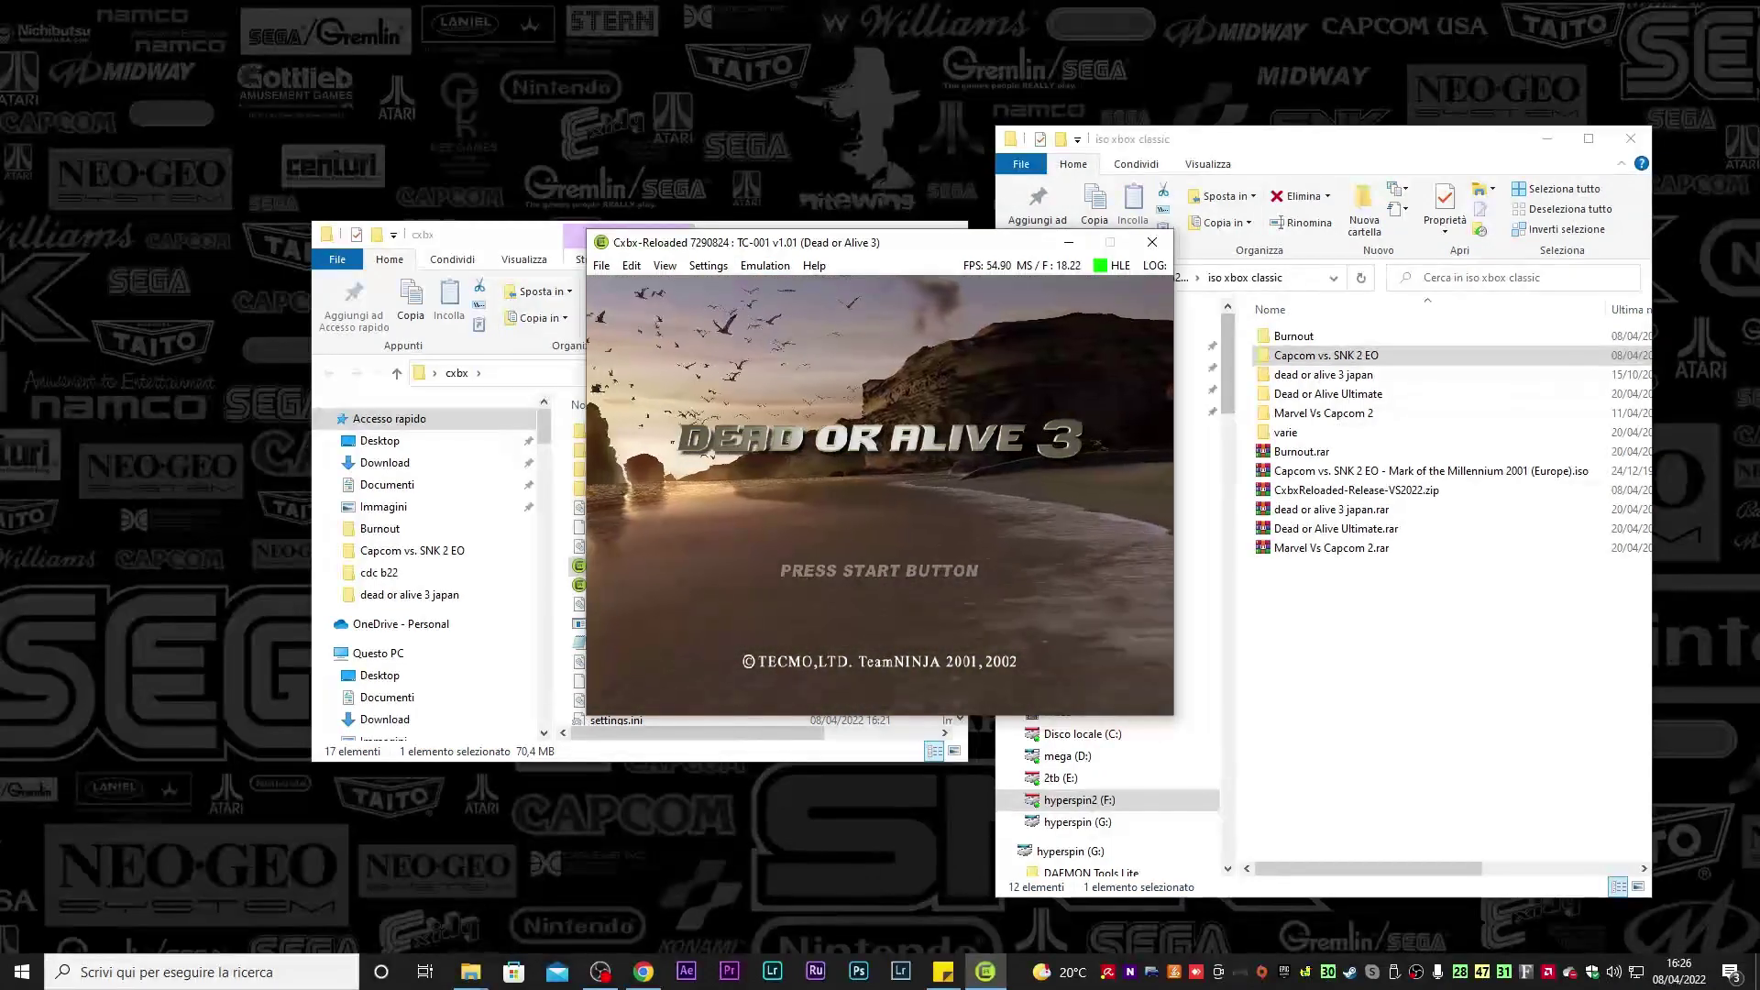
Switch Dead or Alive 3 to full screen and start Story Mode with Kasumi in costume COS.1
{"action": "key", "text": "alt+Return"}
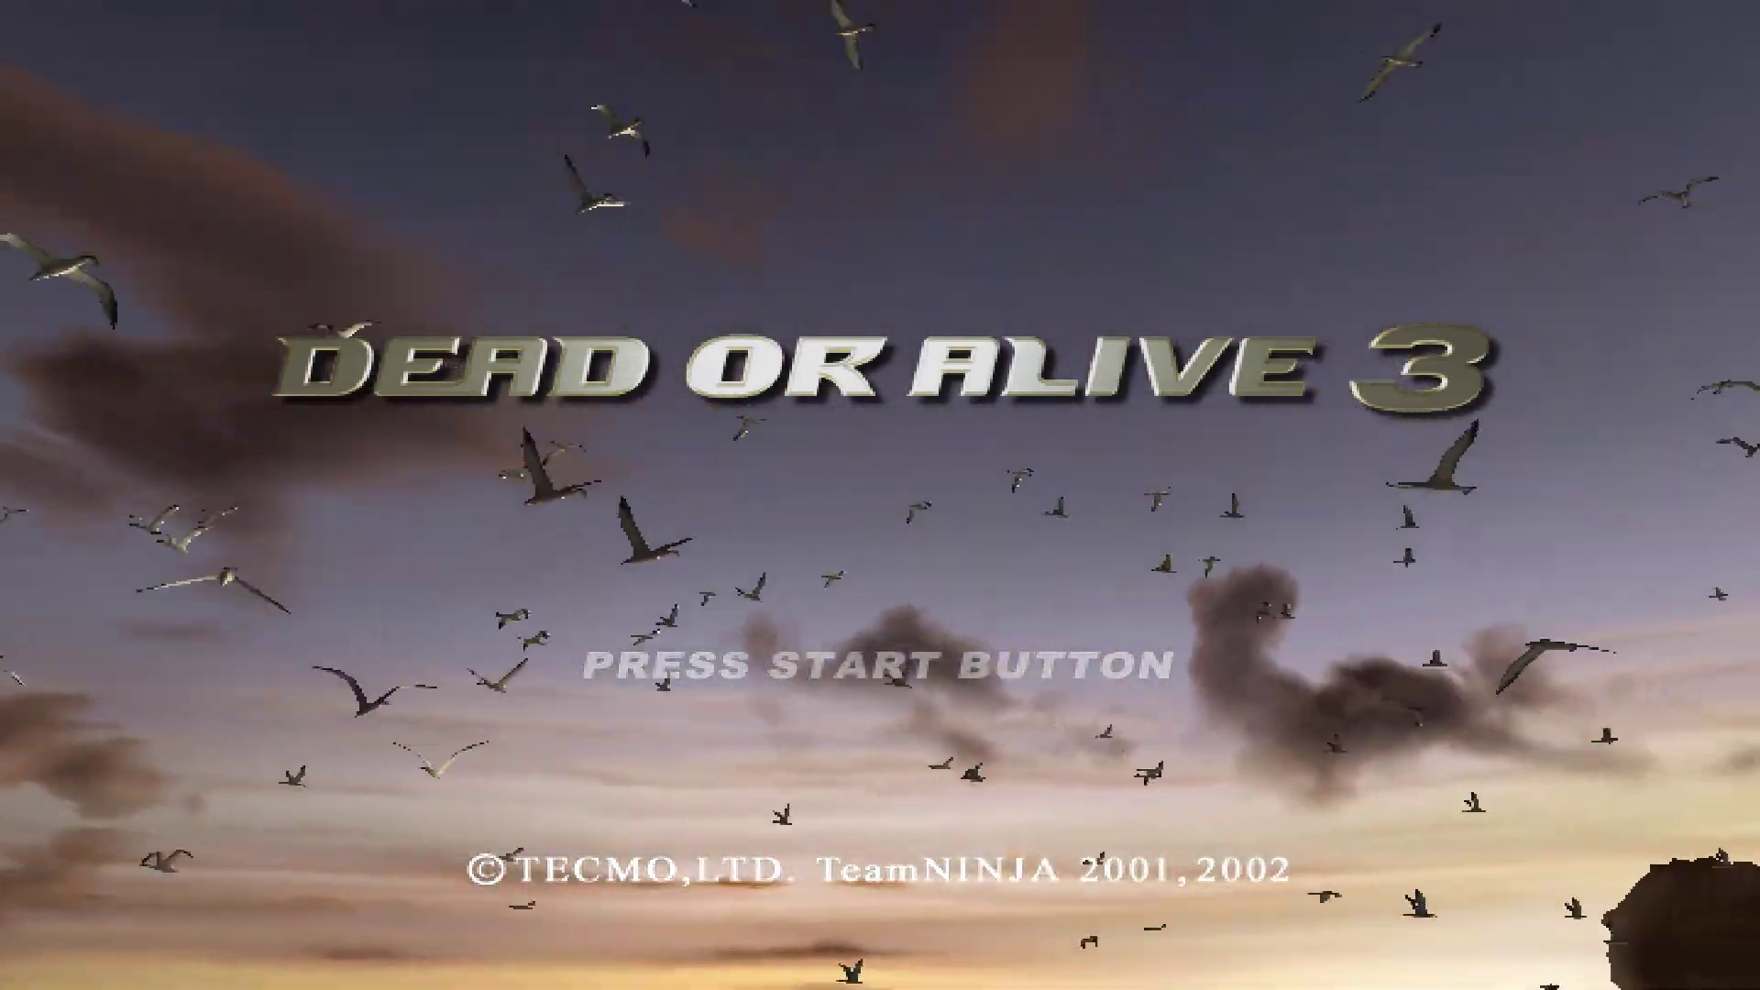
{"action": "key", "text": "Return"}
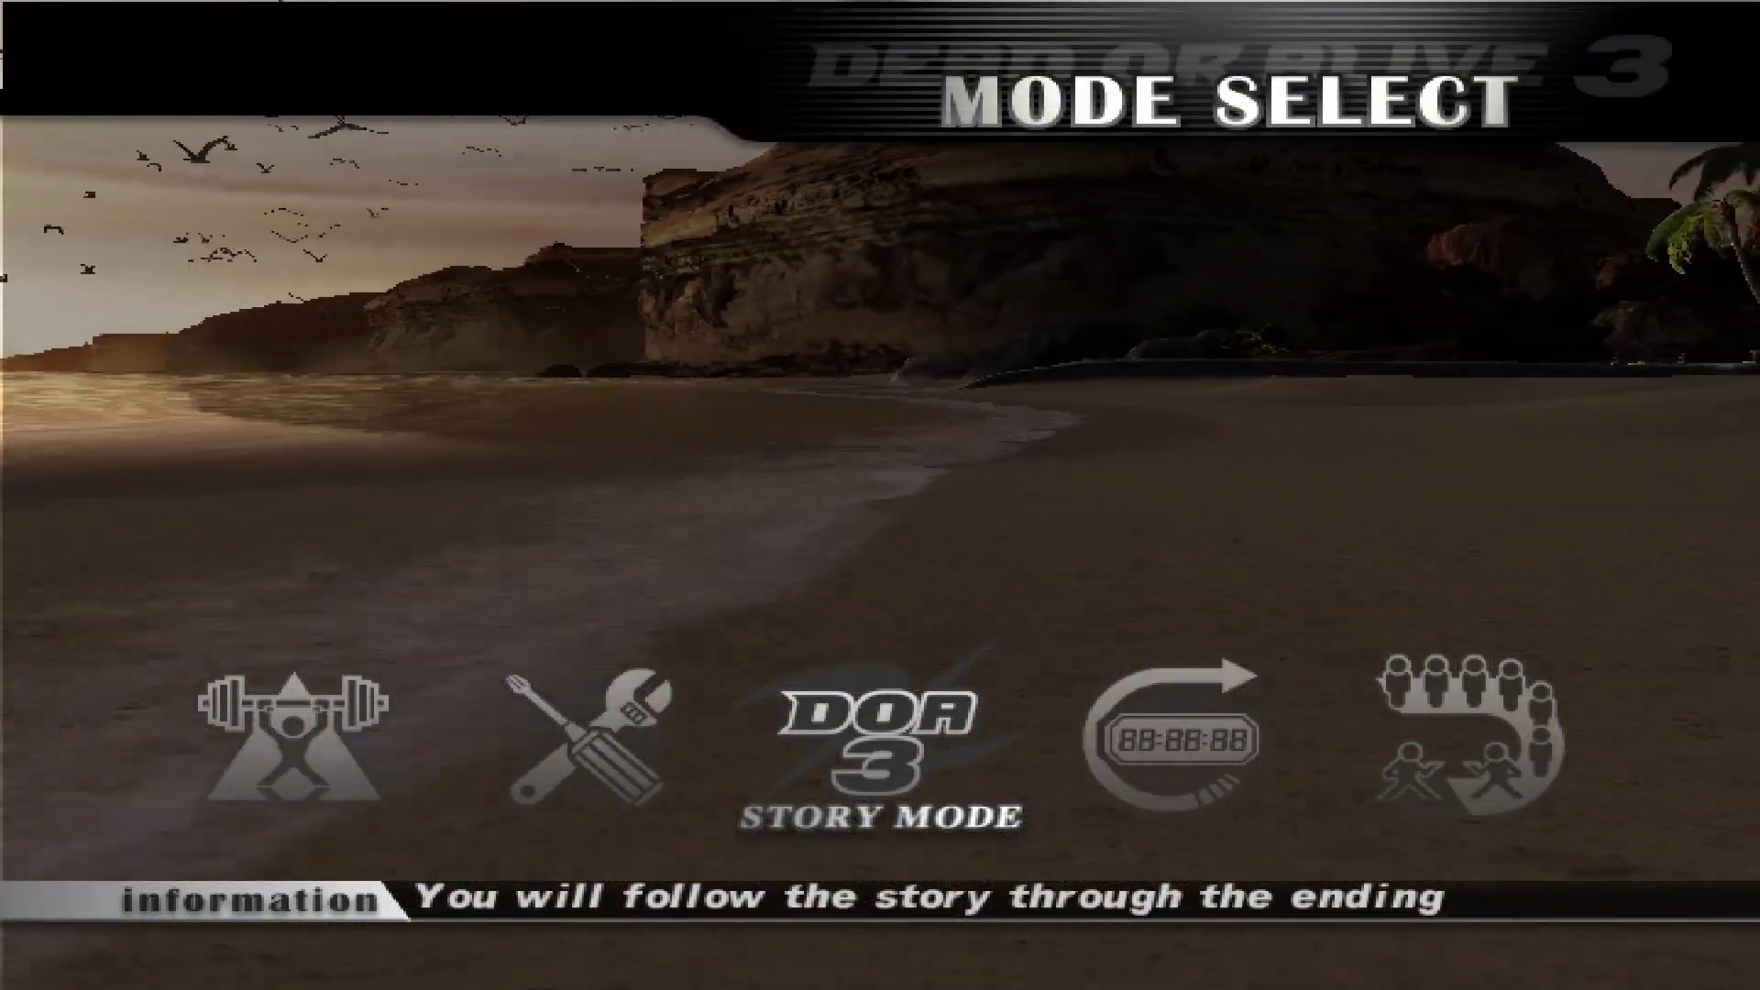
{"action": "key", "text": "Return"}
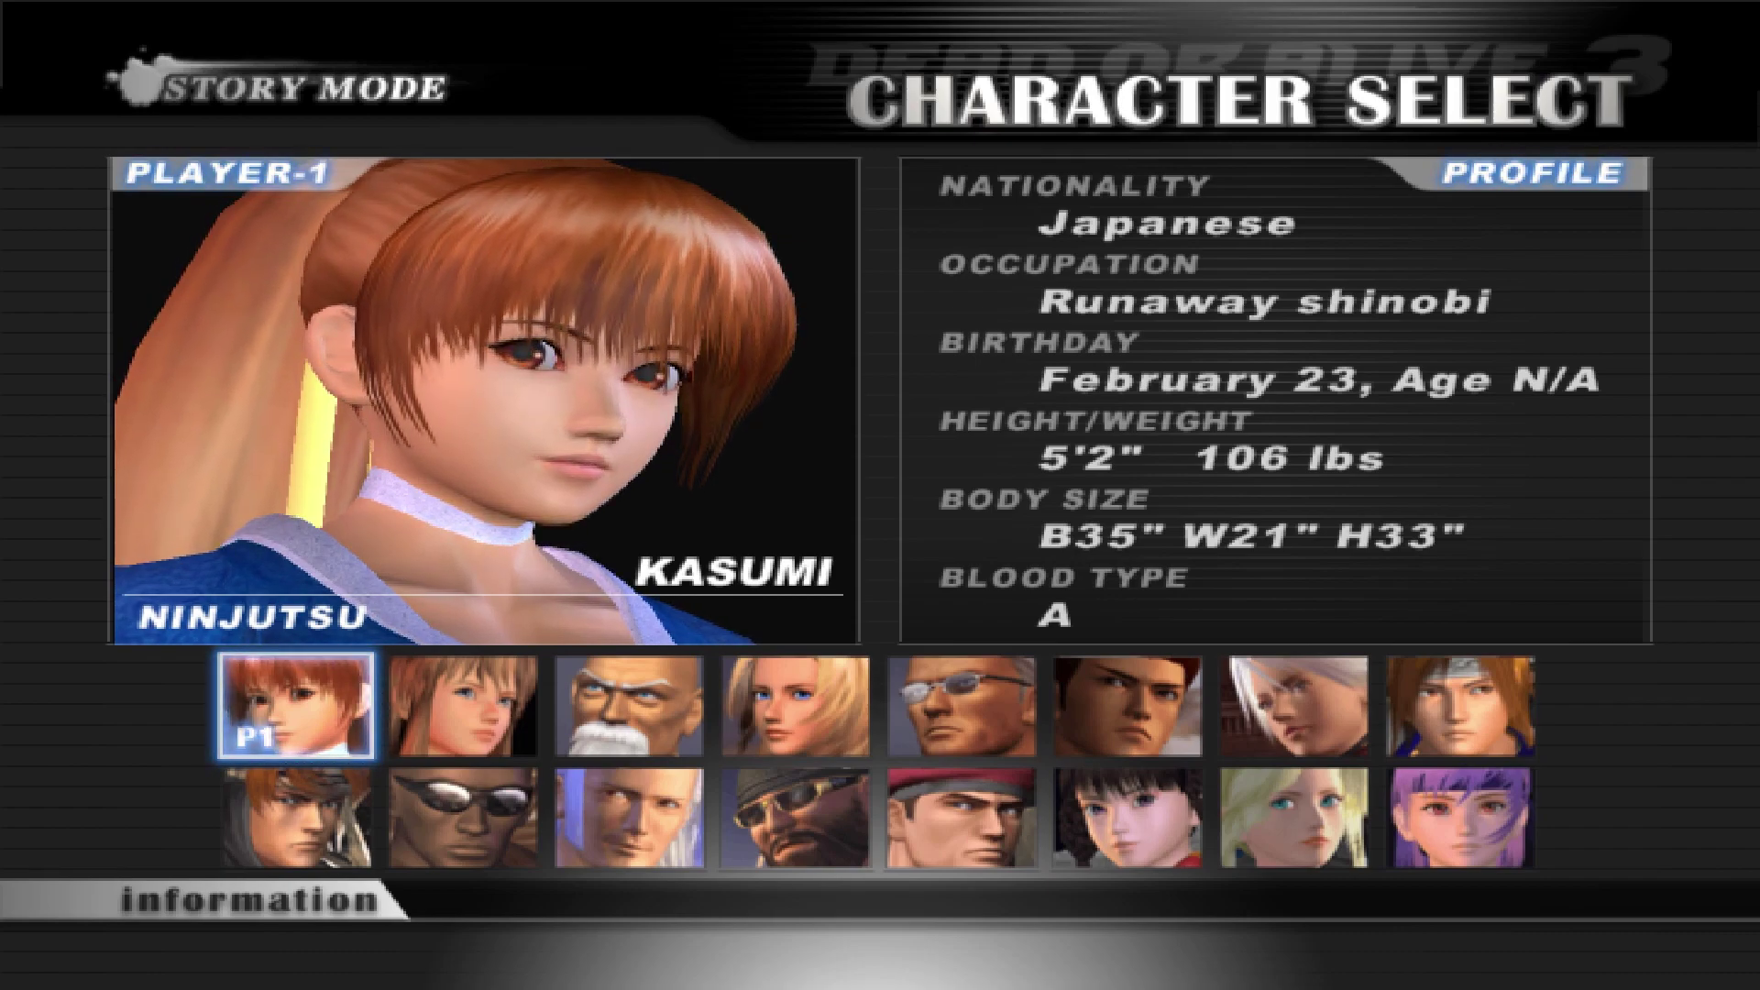
{"action": "key", "text": "Return"}
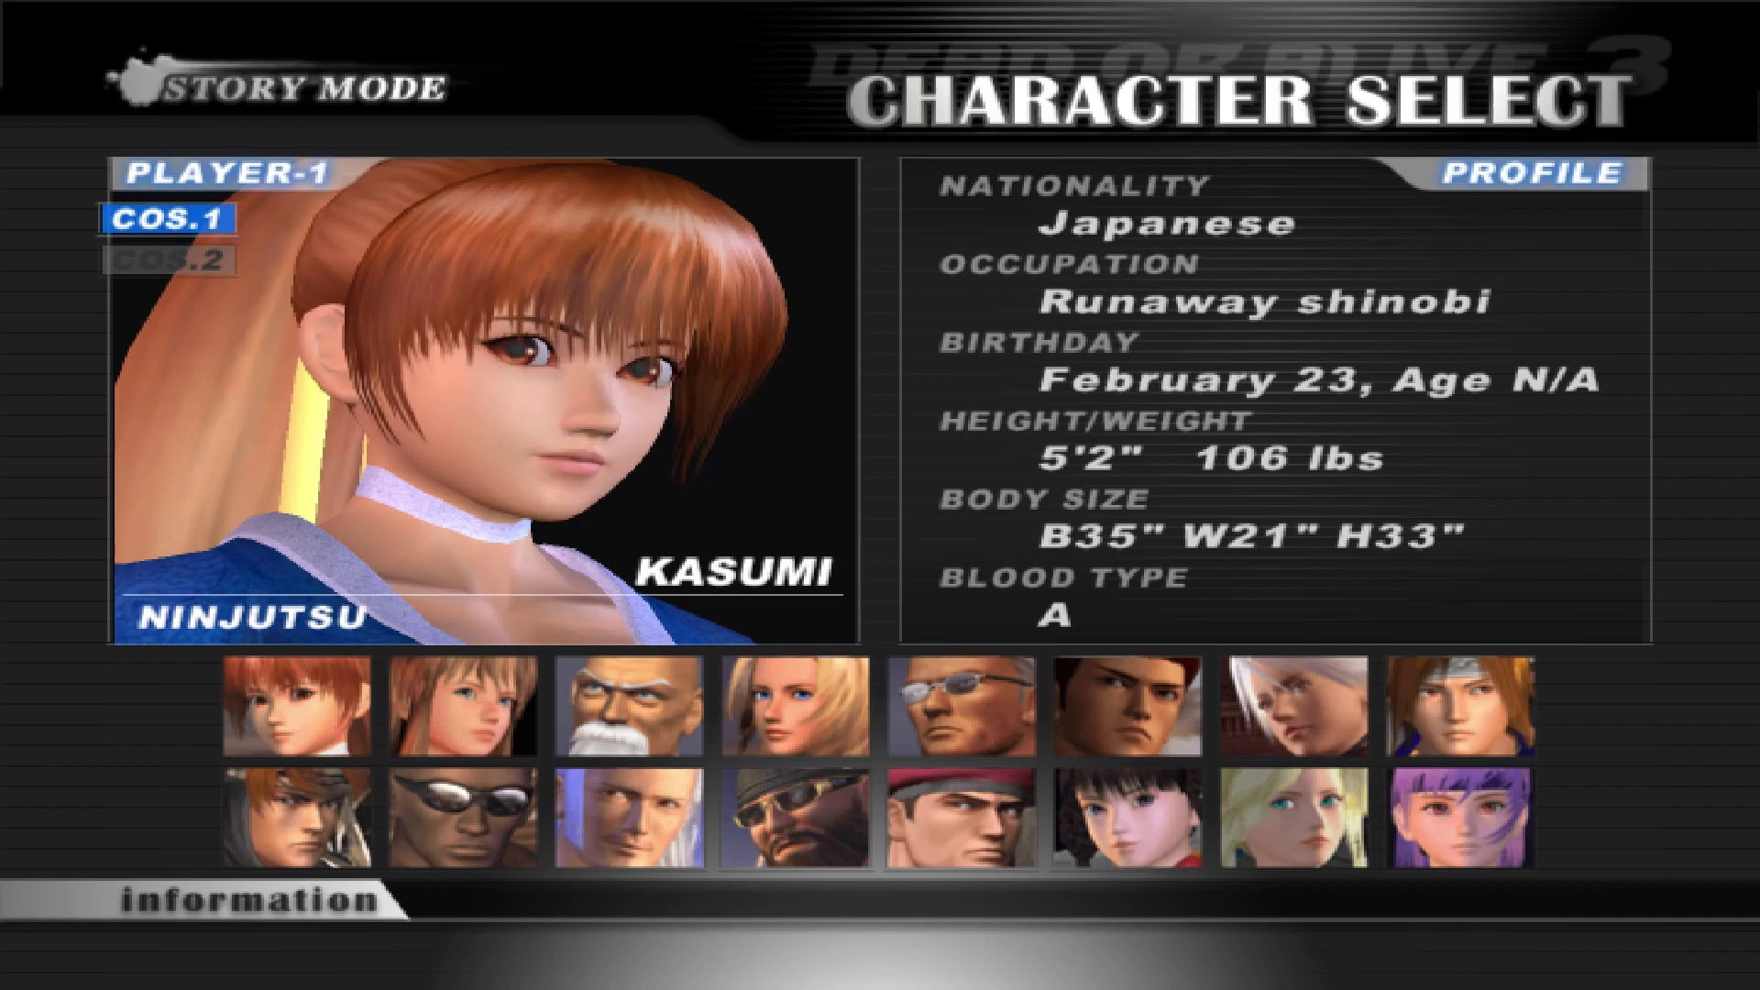
{"action": "key", "text": "Return"}
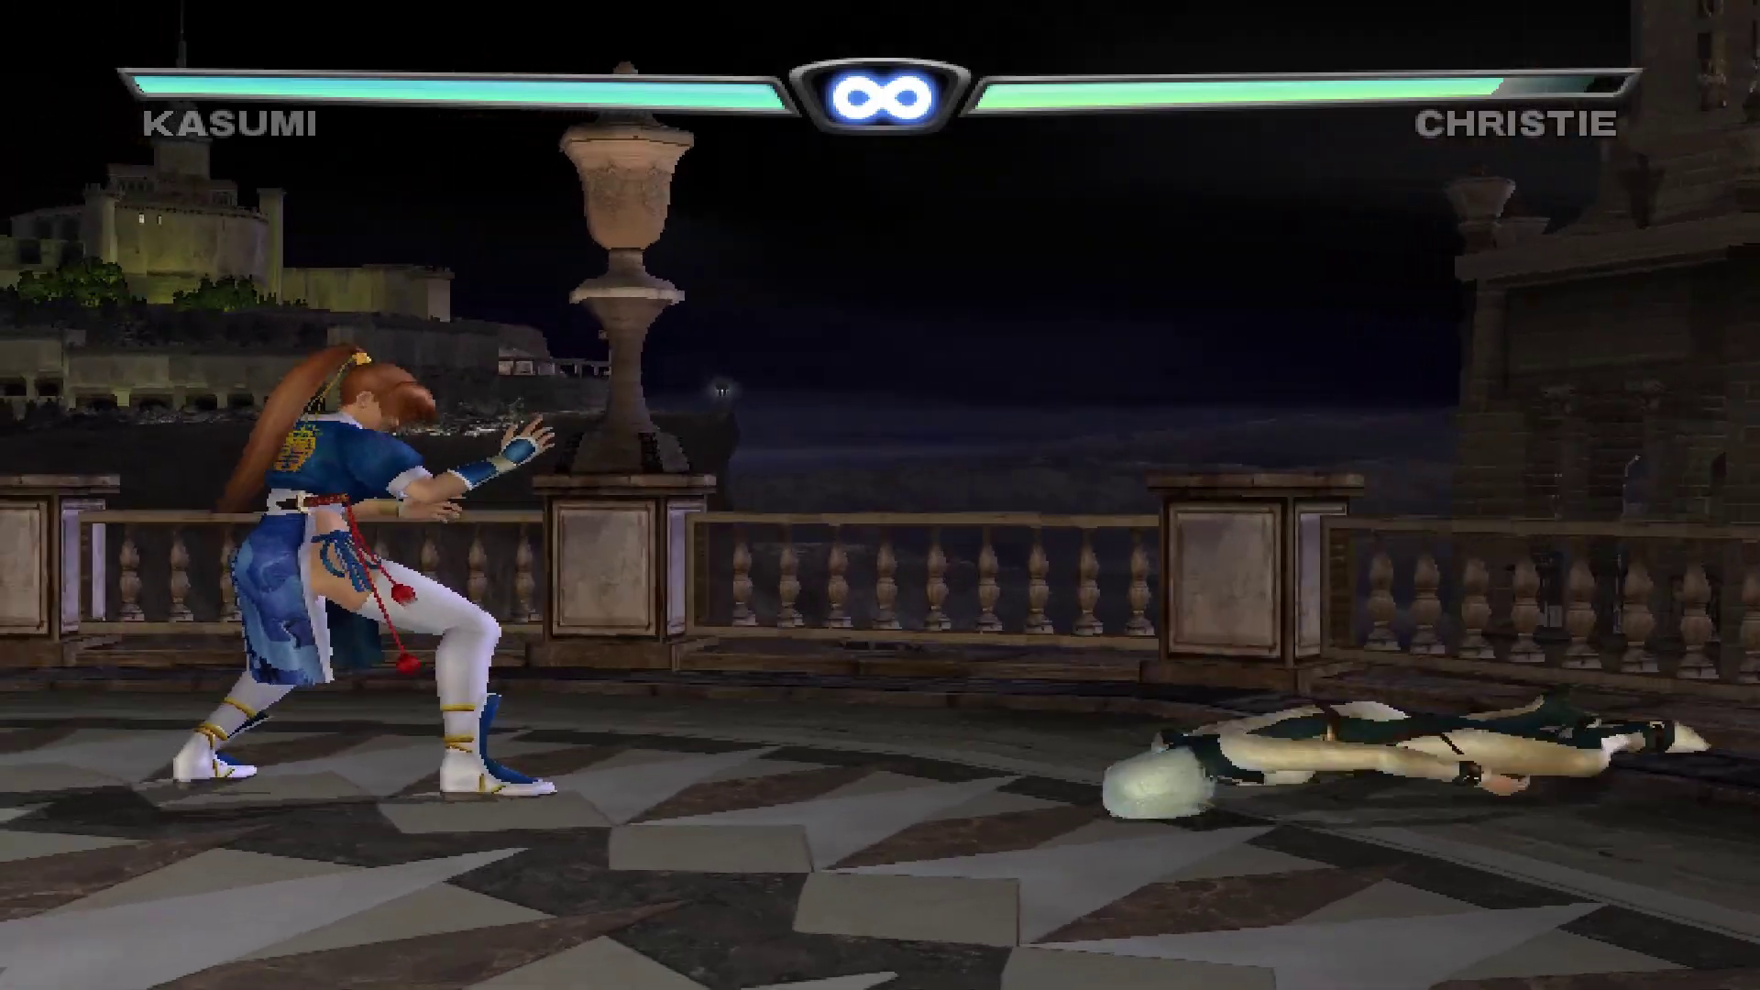
Leave full screen, close the emulator with its running game, and relaunch cxbx.exe
{"action": "key", "text": "alt+Return"}
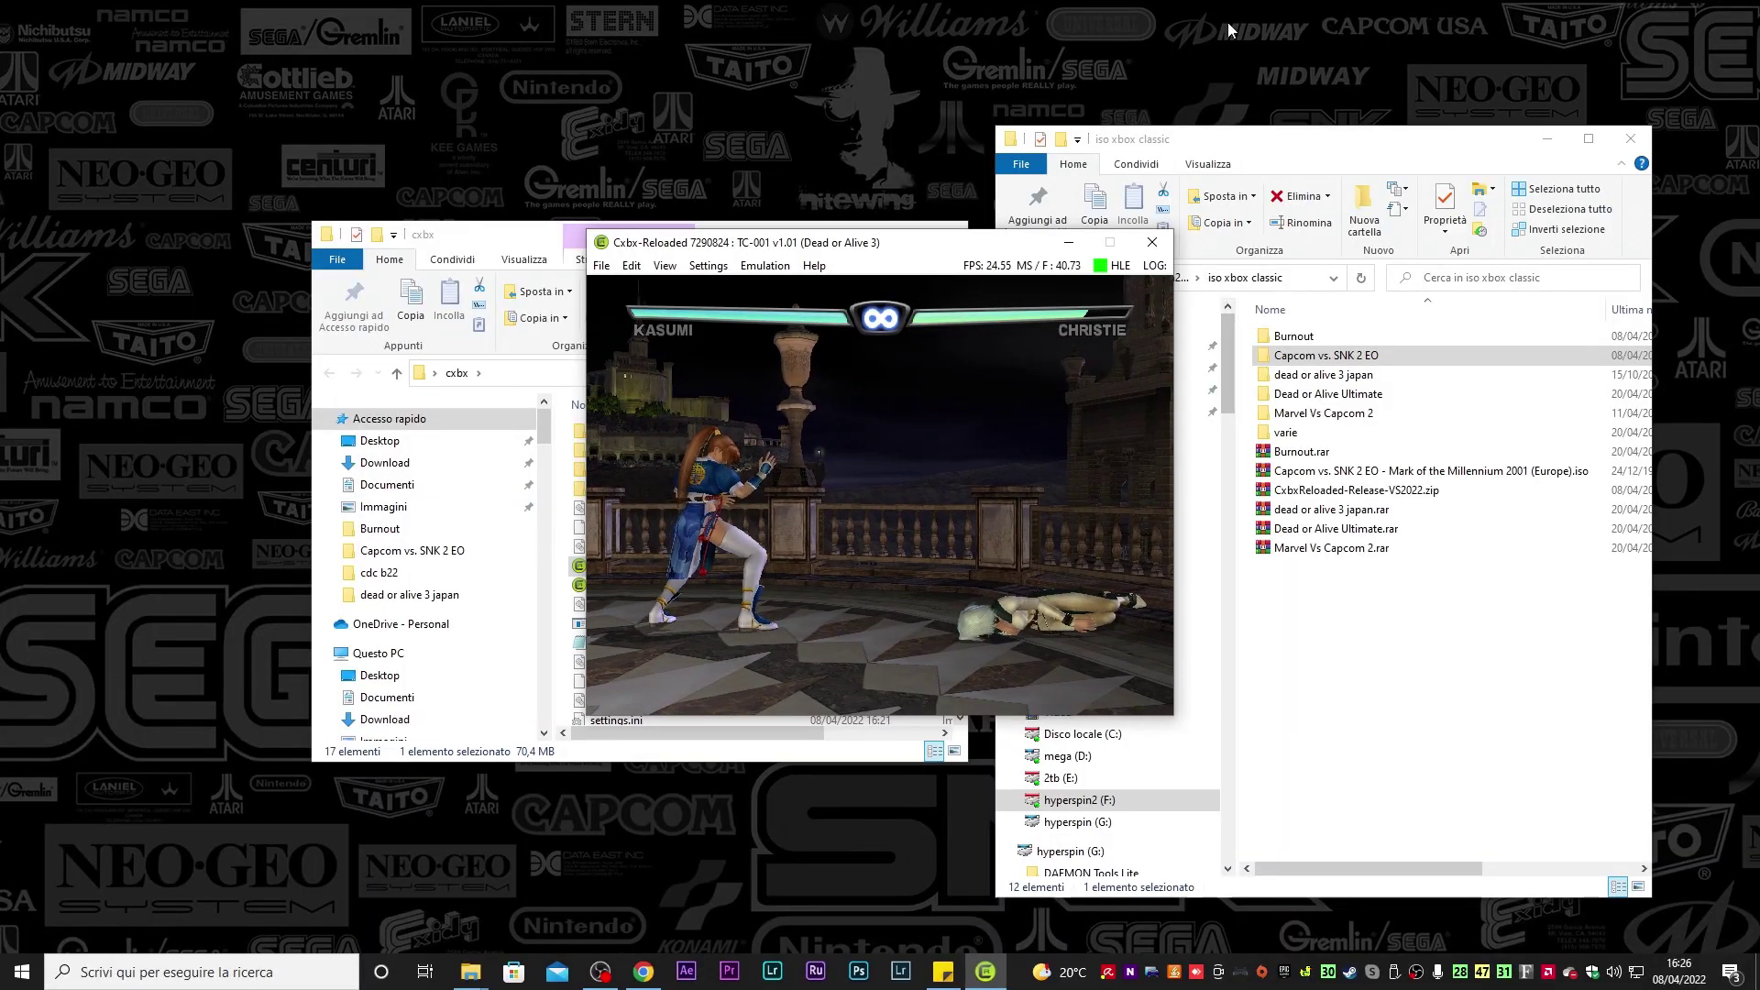
{"action": "left_click", "coordinate": [1152, 242]}
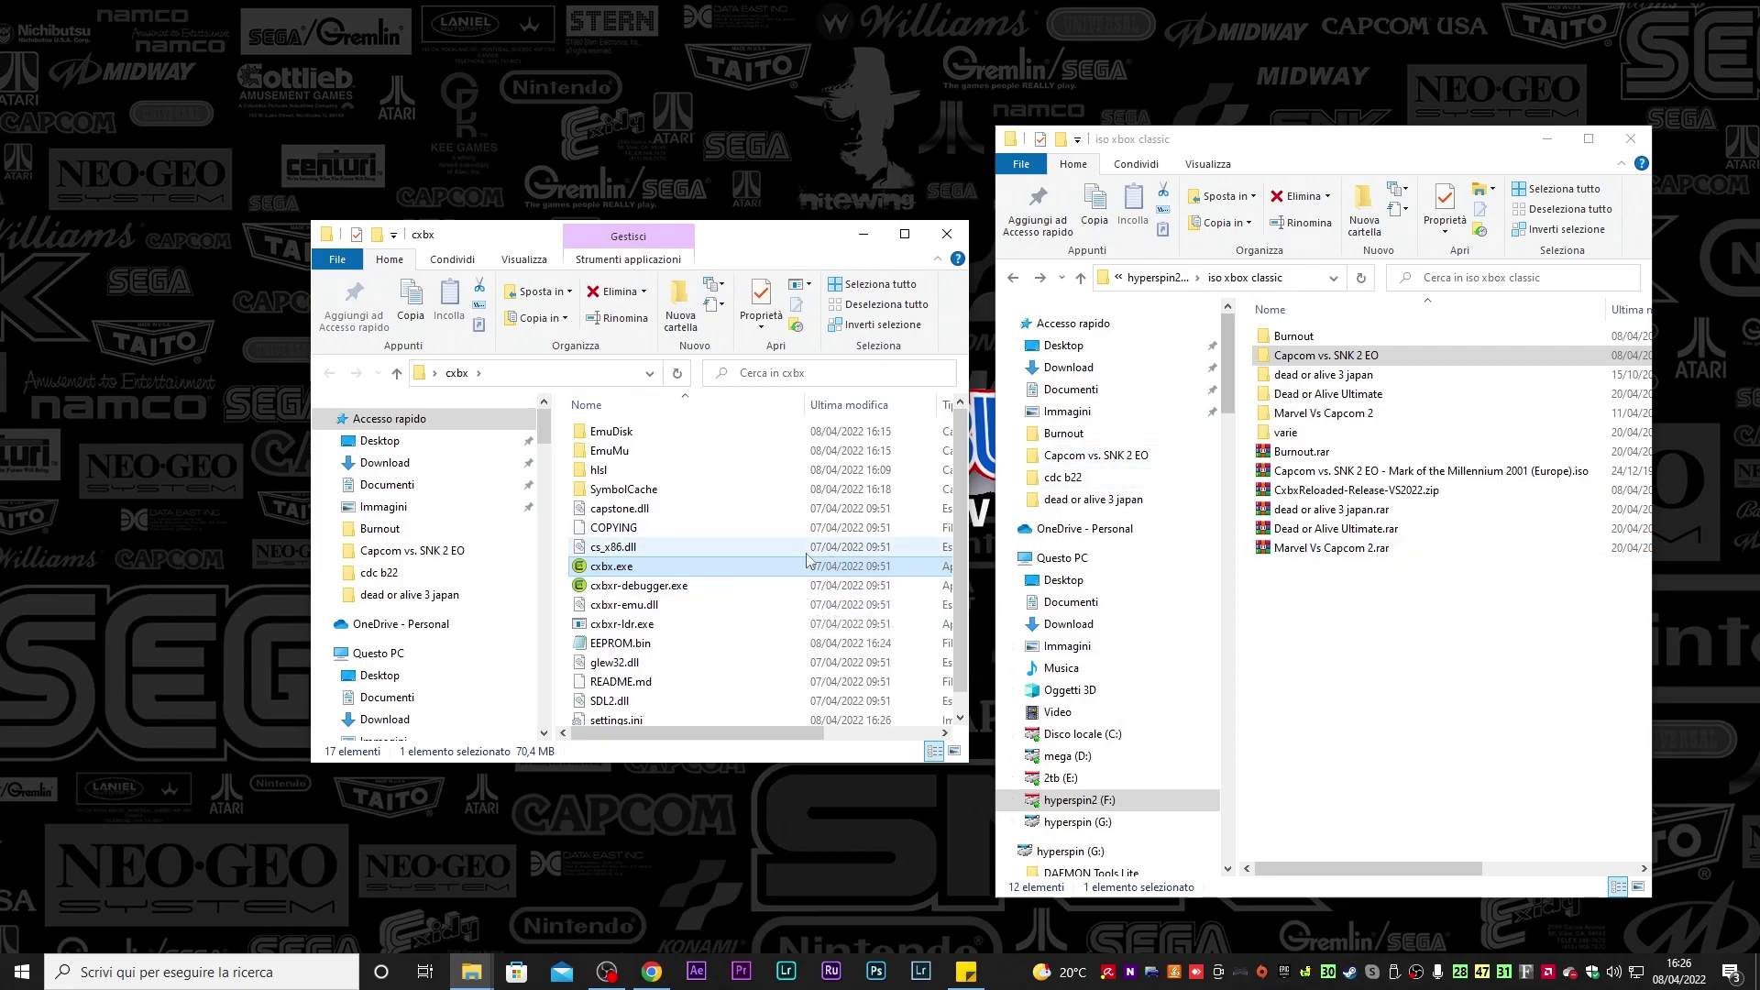
{"action": "double_click", "coordinate": [678, 566]}
Set the video configuration's display resolution to 1920 x 1080 32bit x8r8g8b8 (59 hz) and render resolution to 2x (1280x960), and accept
{"action": "left_click", "coordinate": [718, 269]}
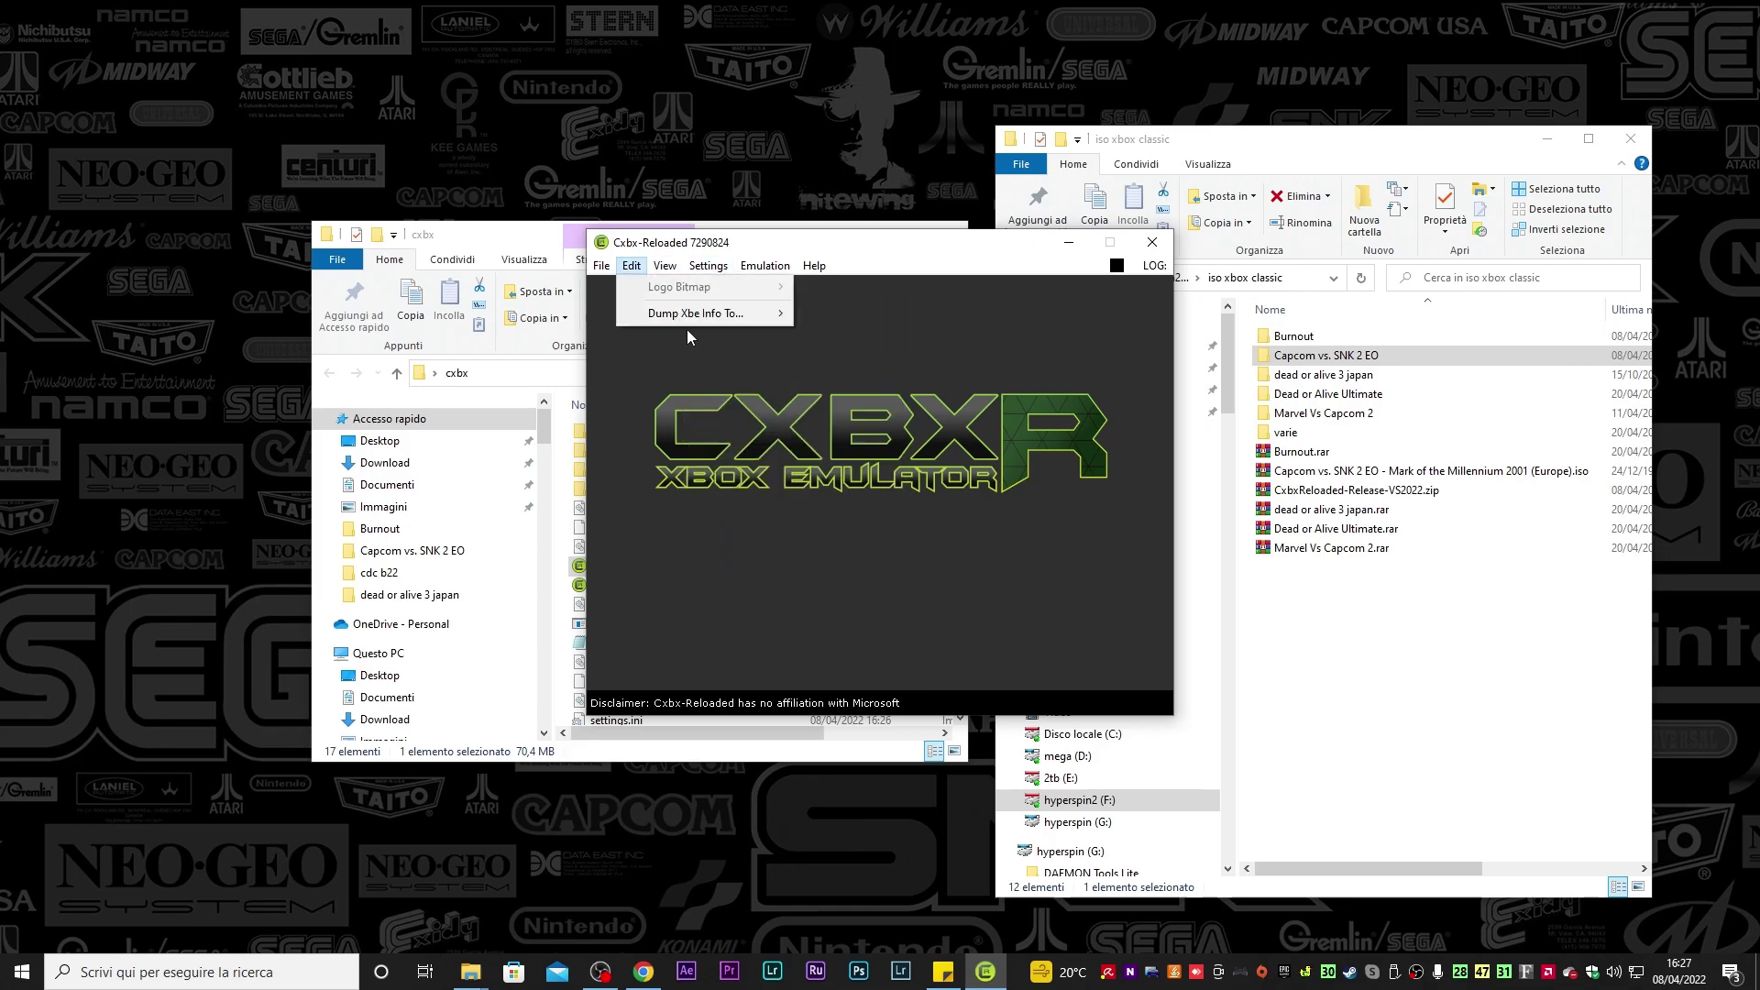
{"action": "left_click", "coordinate": [738, 307]}
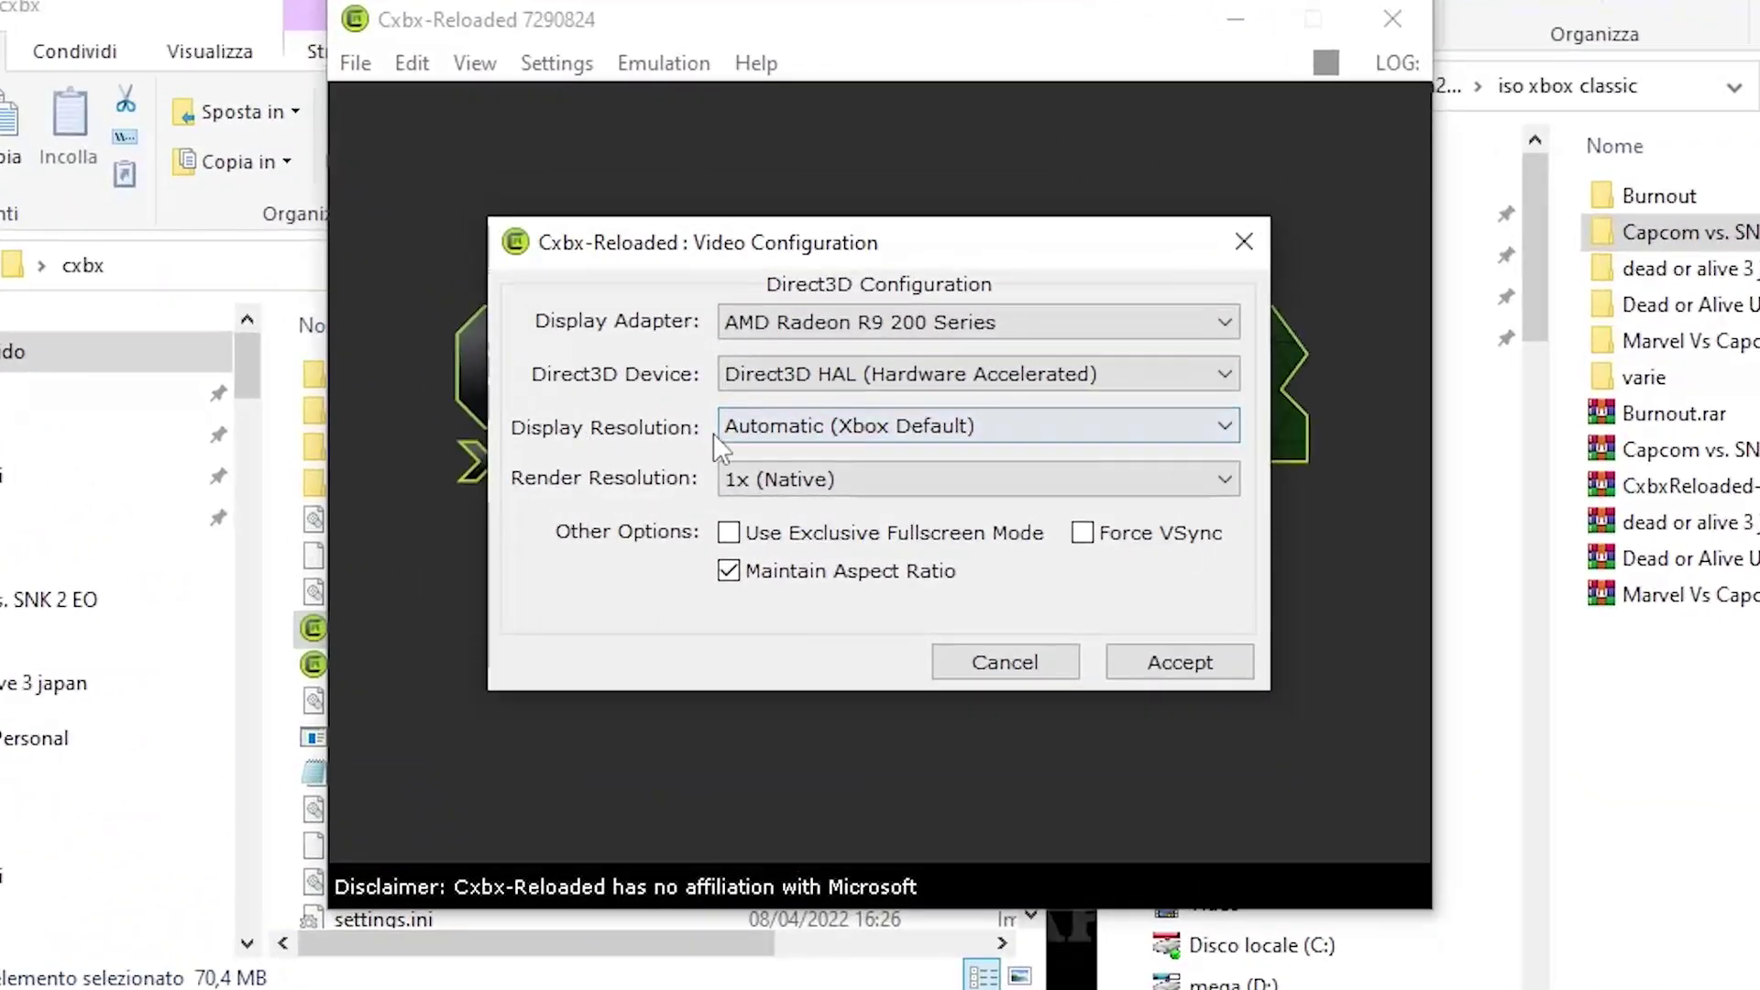
{"action": "left_click", "coordinate": [872, 437]}
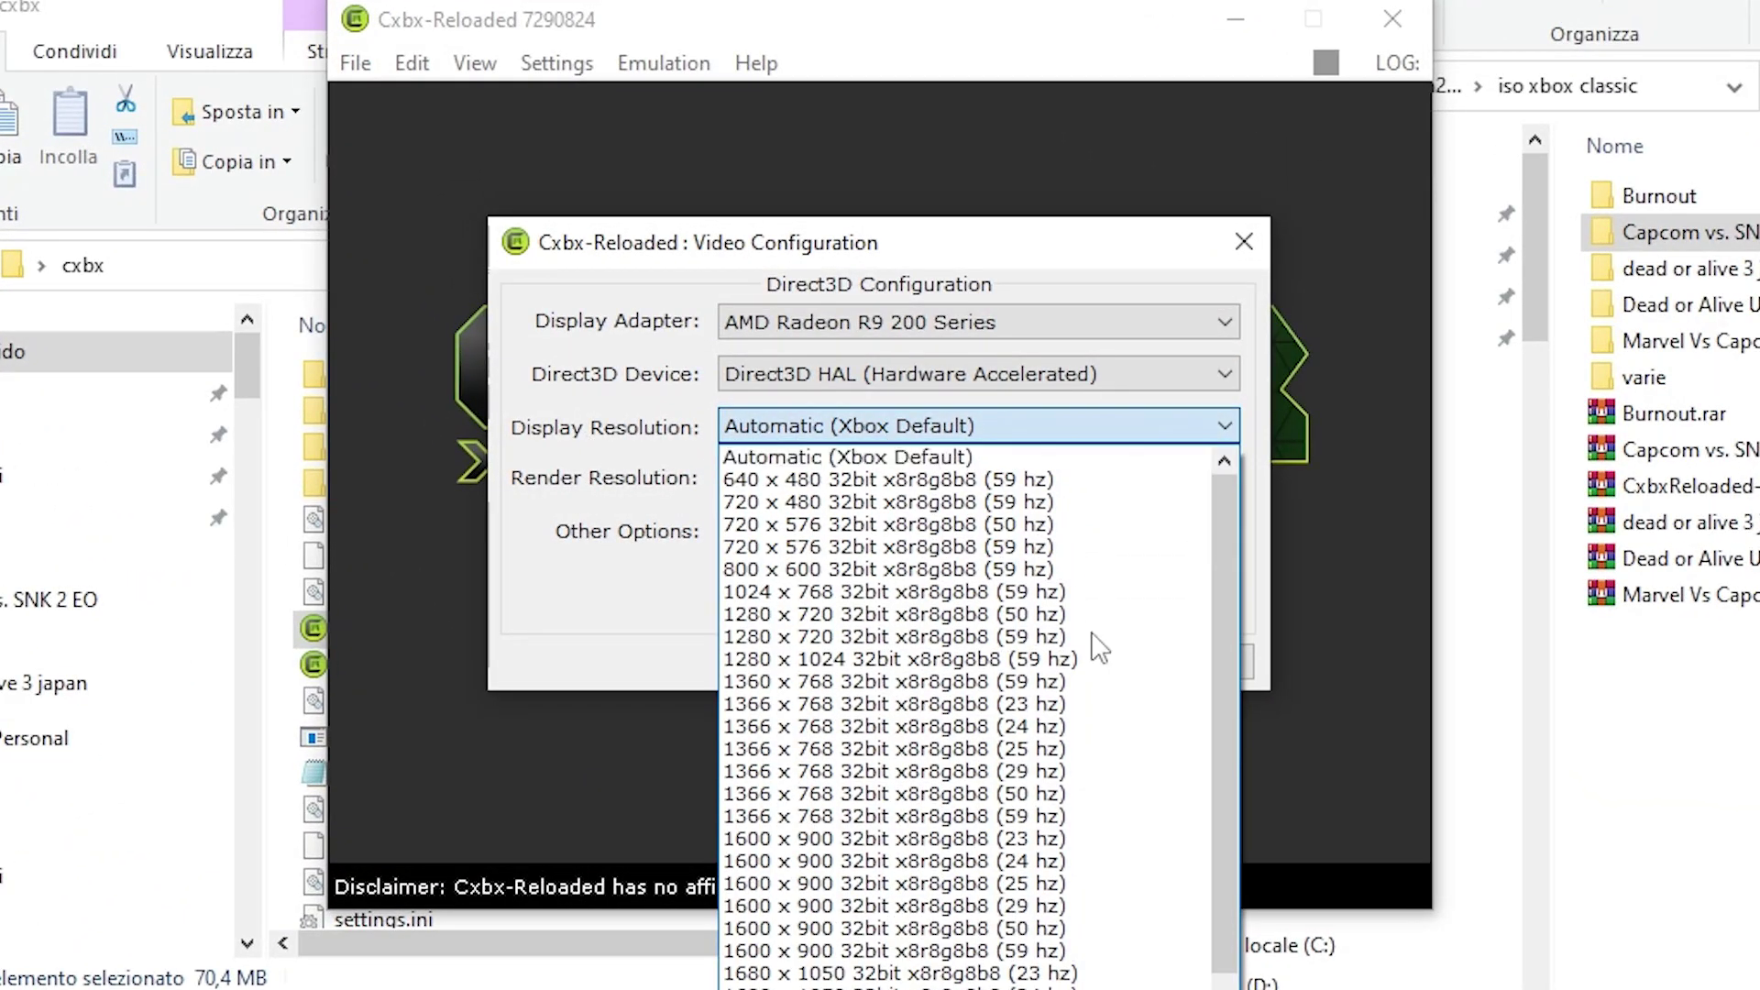
{"action": "scroll", "coordinate": [1224, 600], "scroll_direction": "down", "scroll_amount": 2}
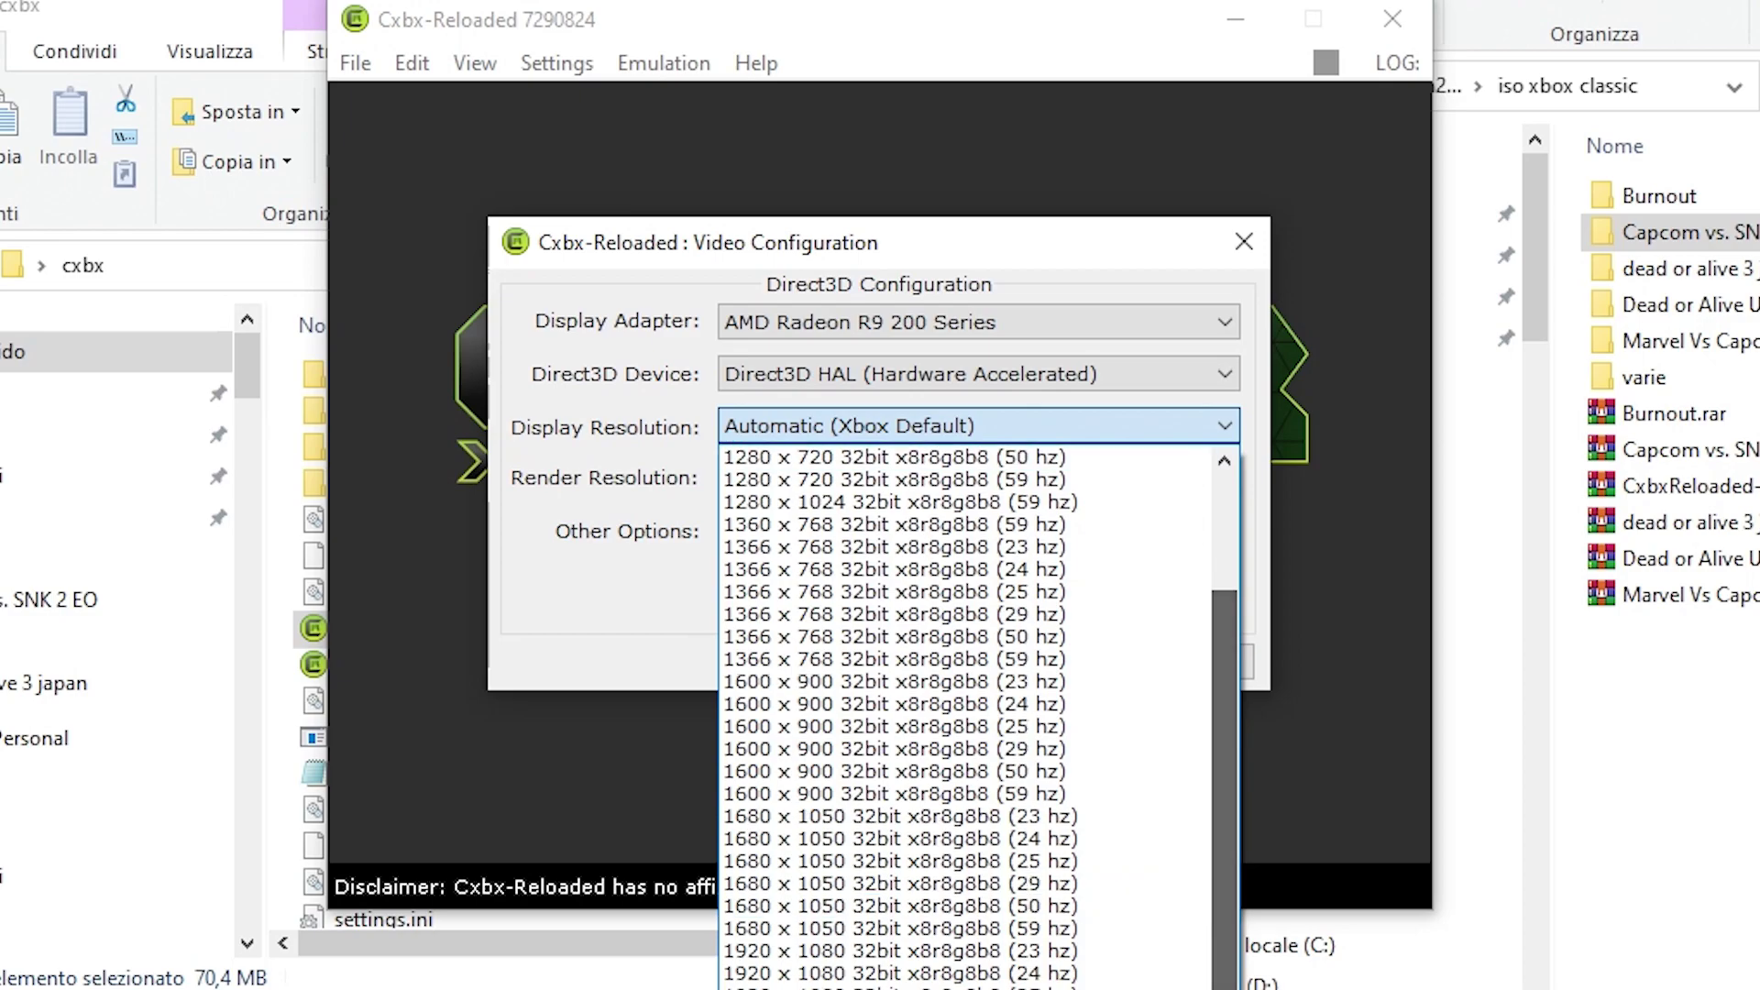
{"action": "left_click", "coordinate": [1017, 979]}
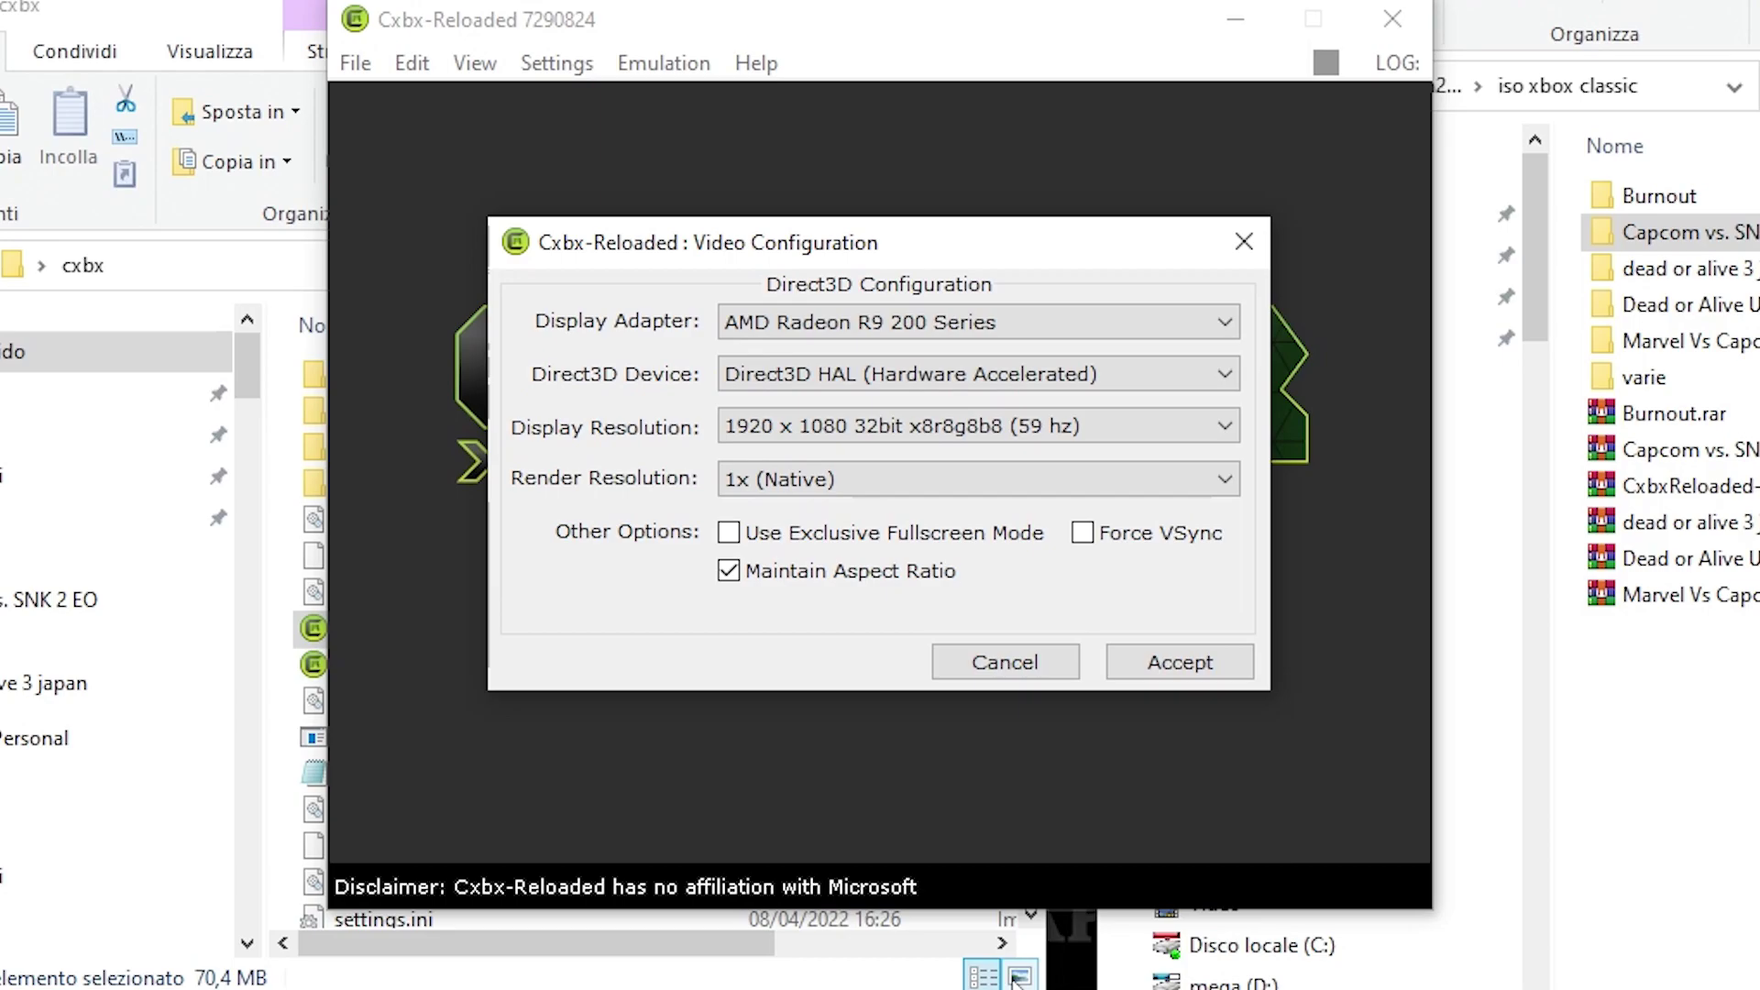
{"action": "left_click", "coordinate": [905, 482]}
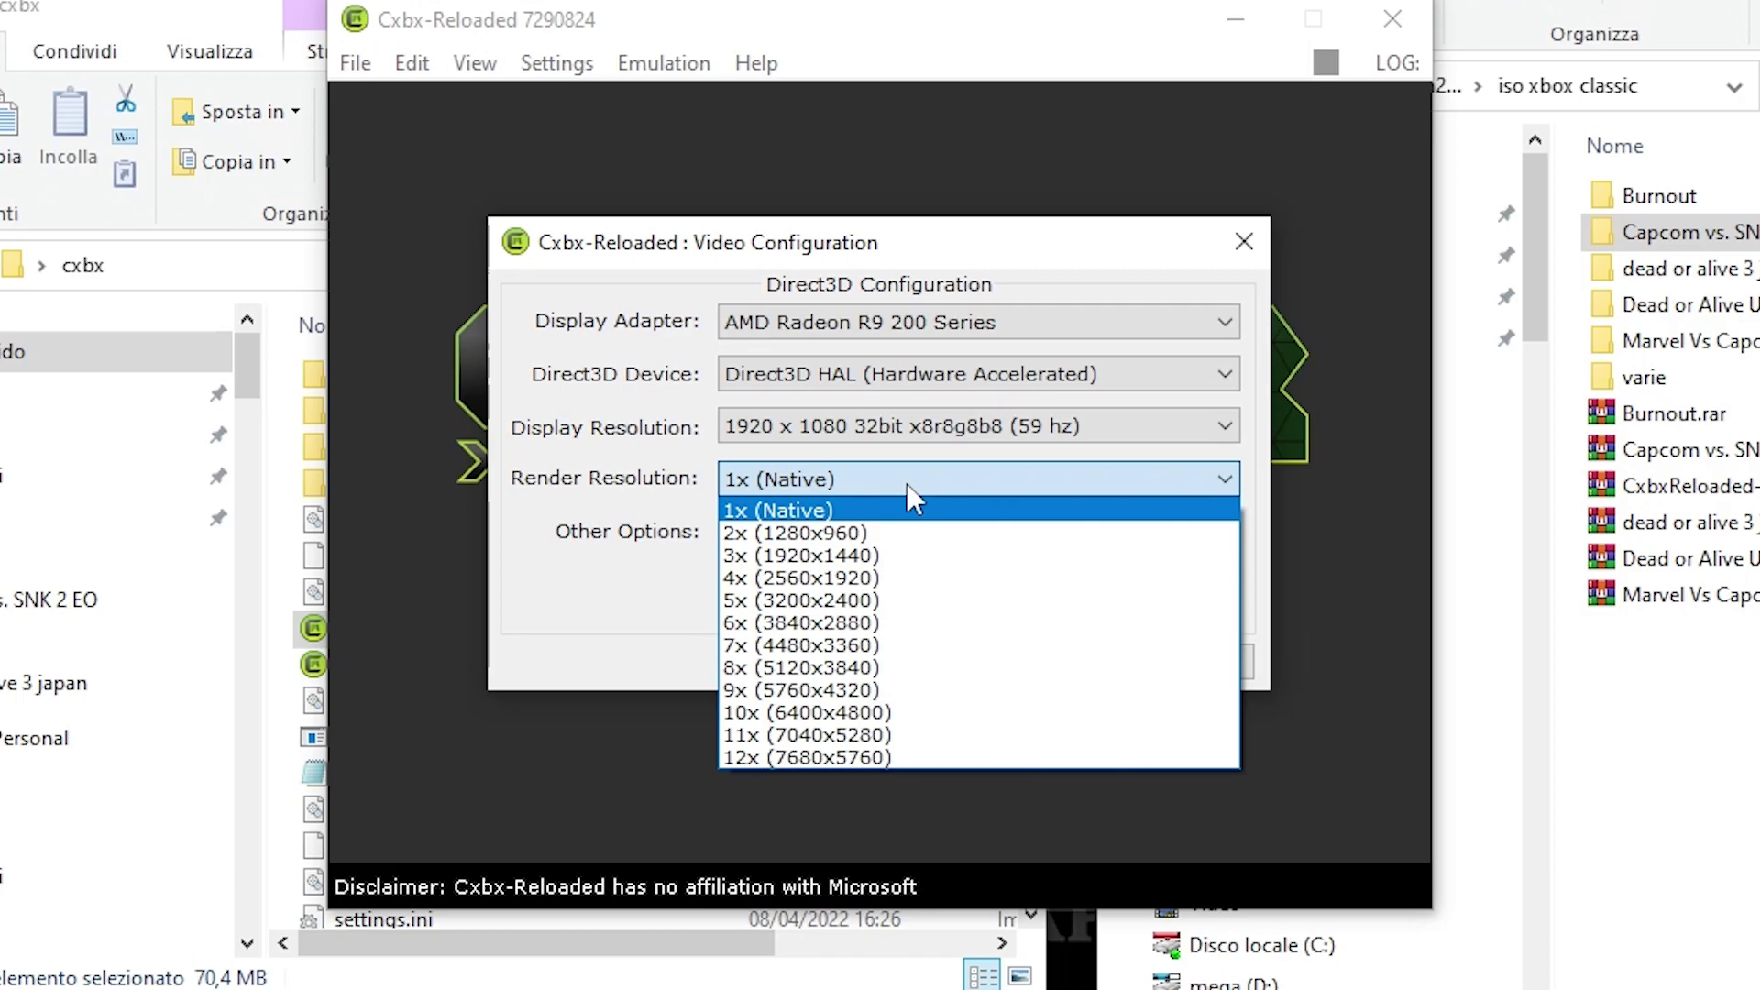
{"action": "left_click", "coordinate": [874, 534]}
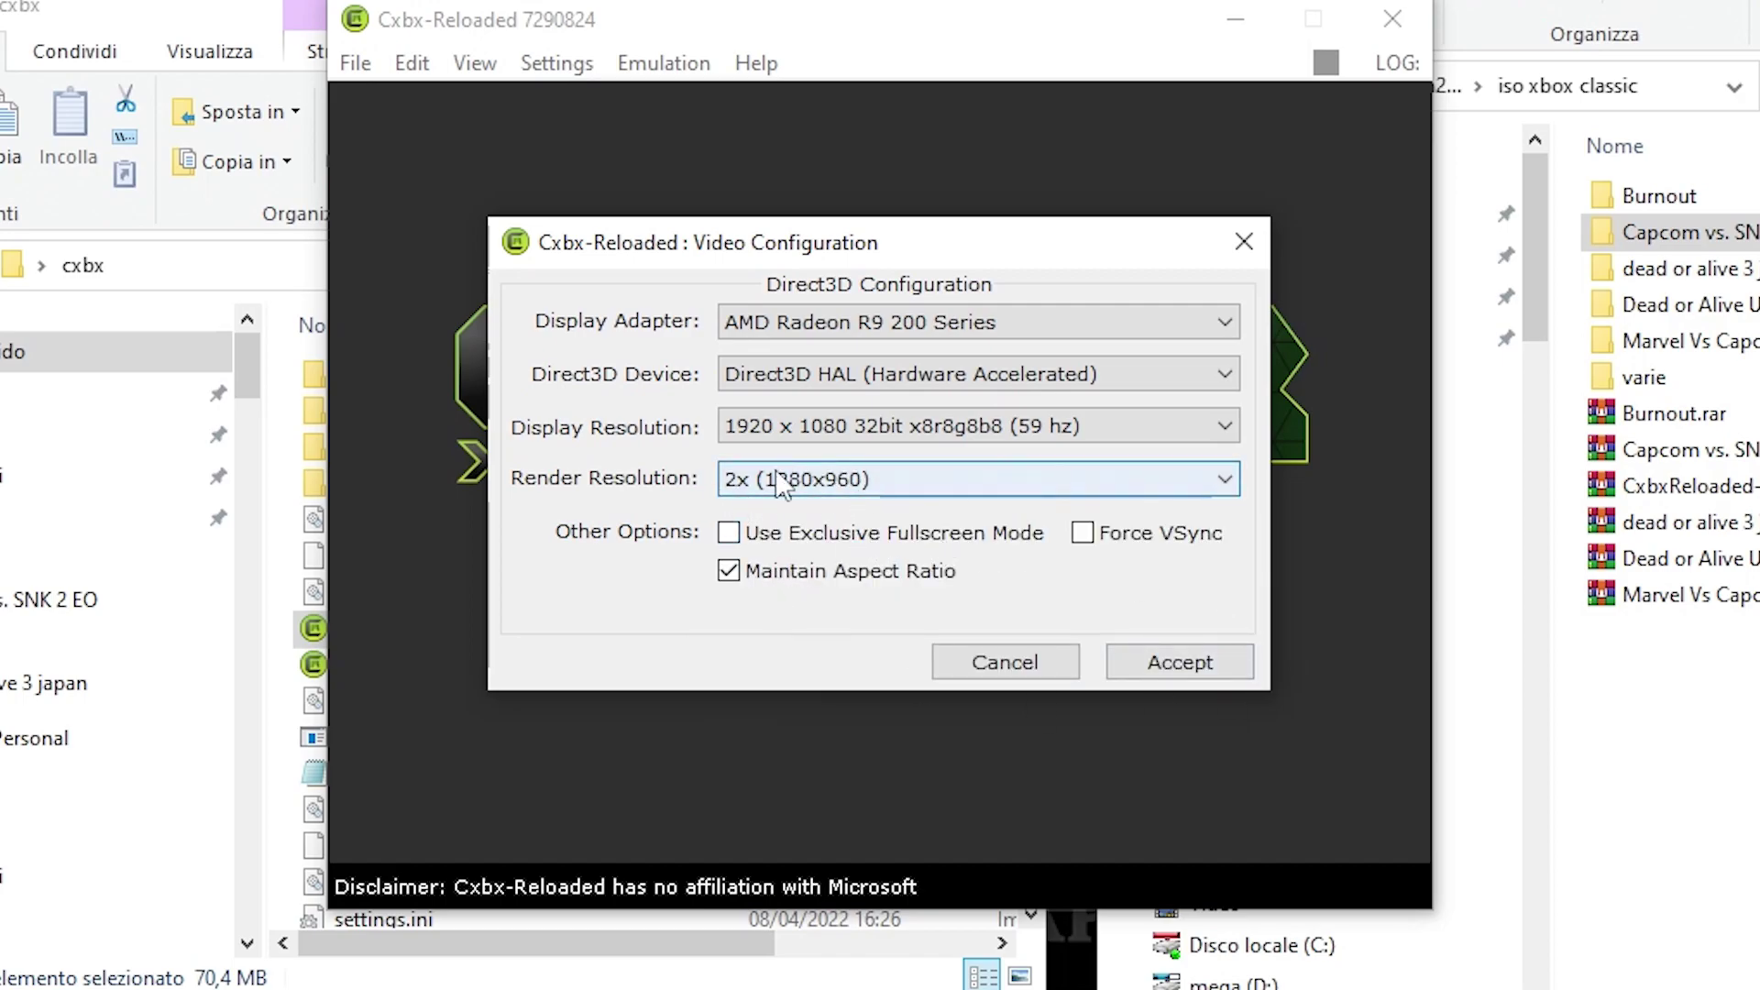
{"action": "left_click", "coordinate": [1147, 670]}
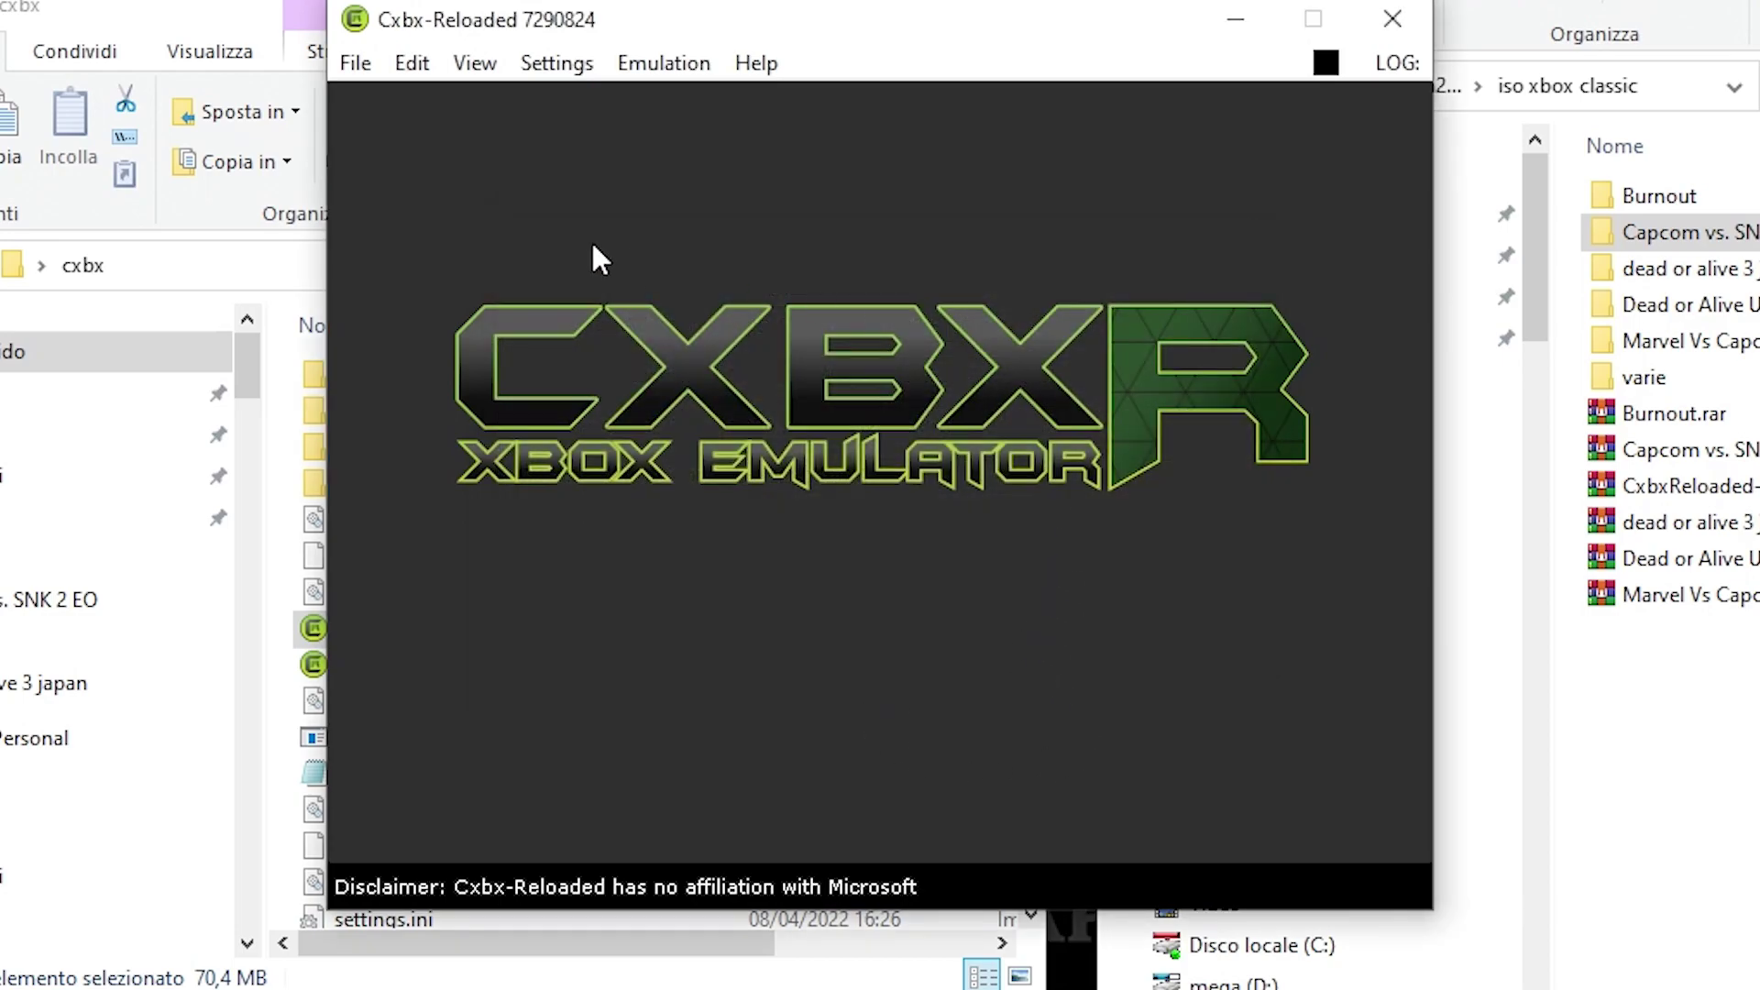
Load Default.xbe from the "dead or alive 3 japan" folder in the emulator
{"action": "left_click", "coordinate": [354, 63]}
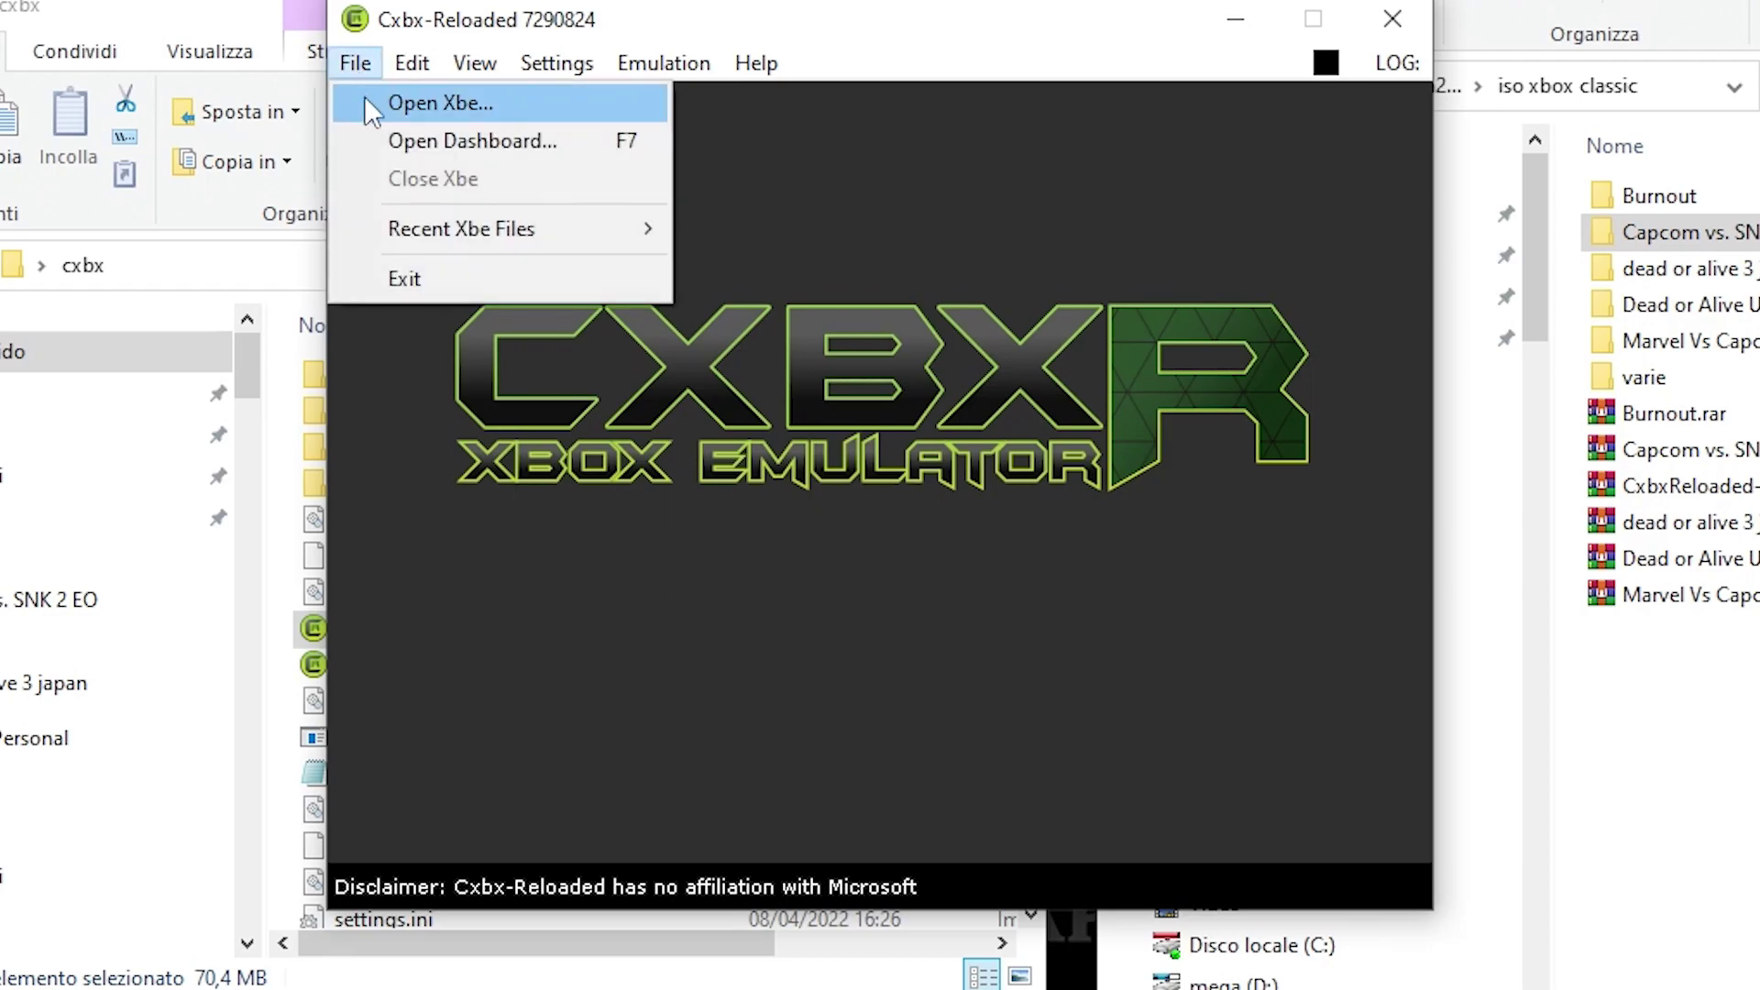
{"action": "left_click", "coordinate": [376, 103]}
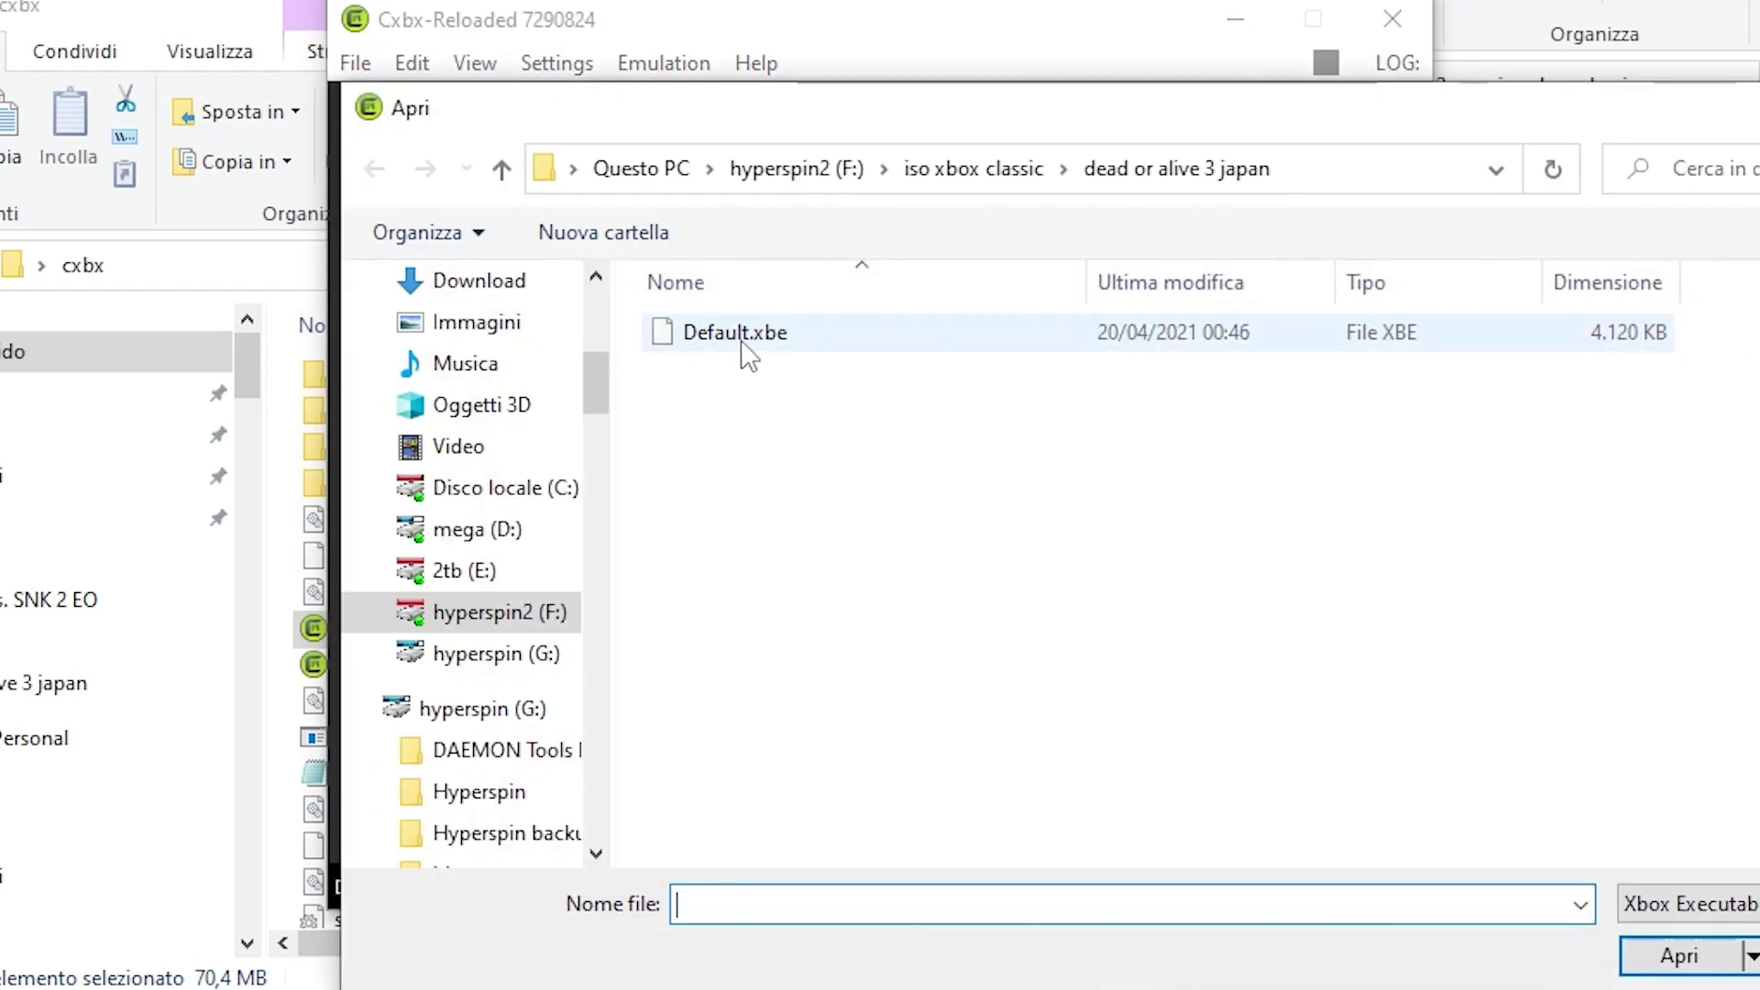
{"action": "double_click", "coordinate": [725, 333]}
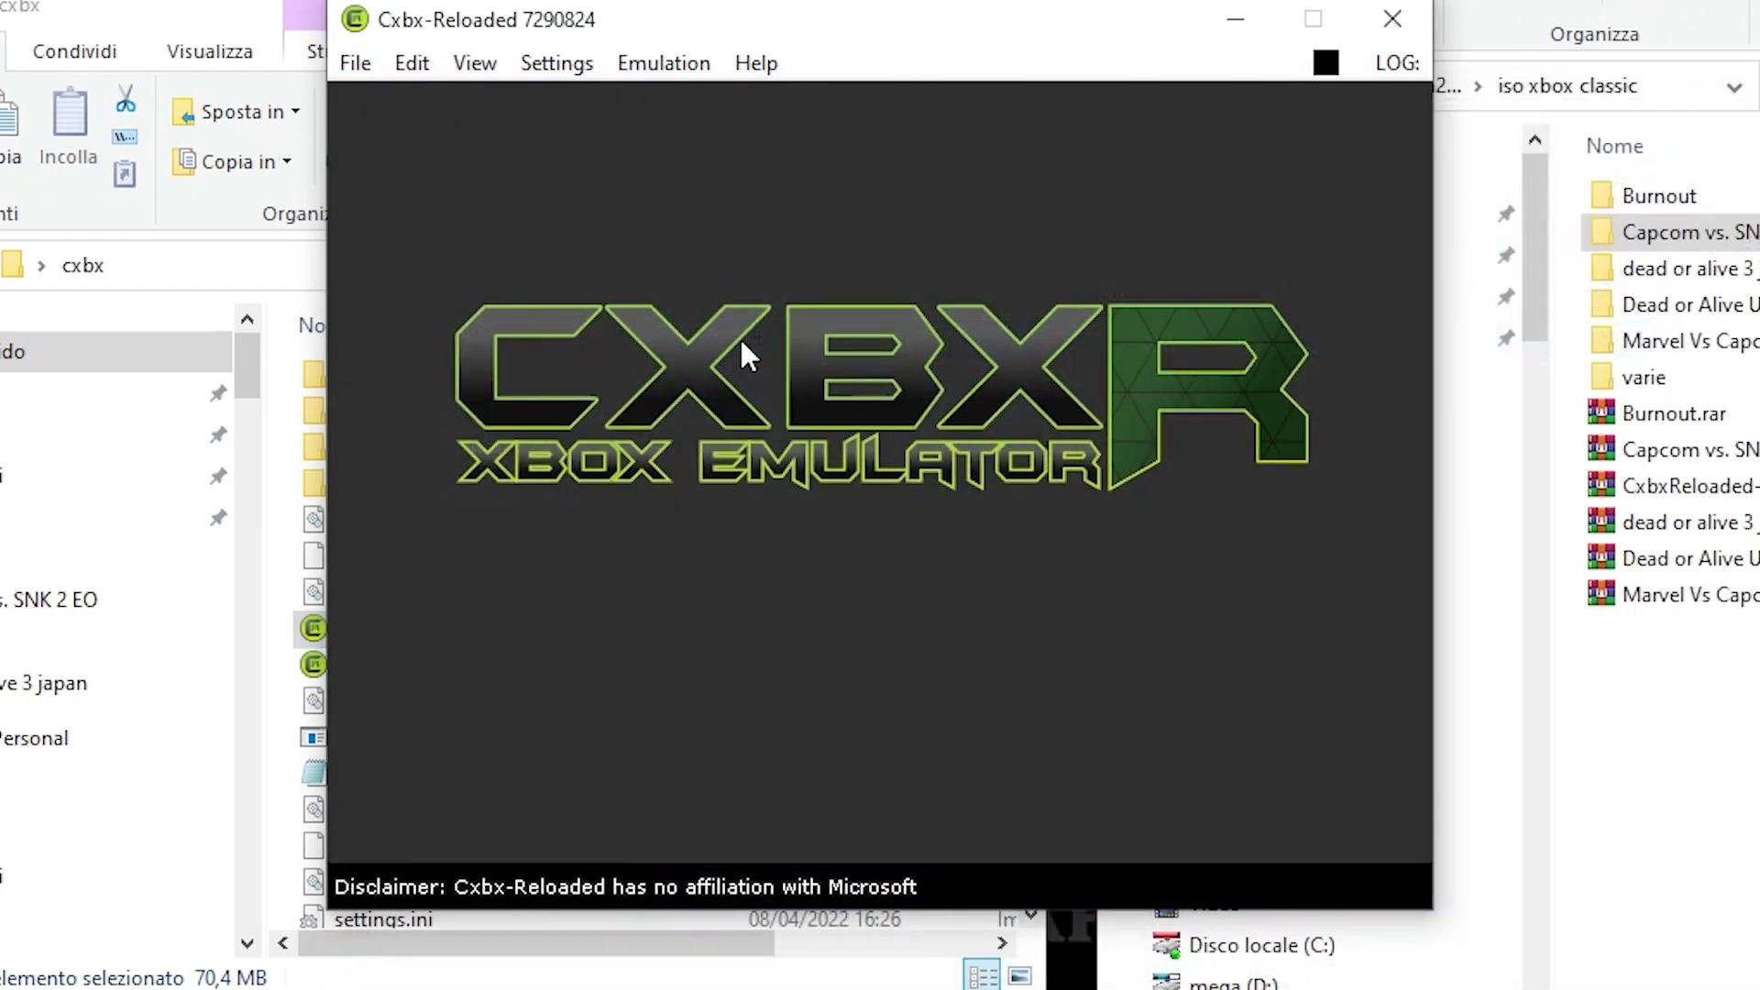
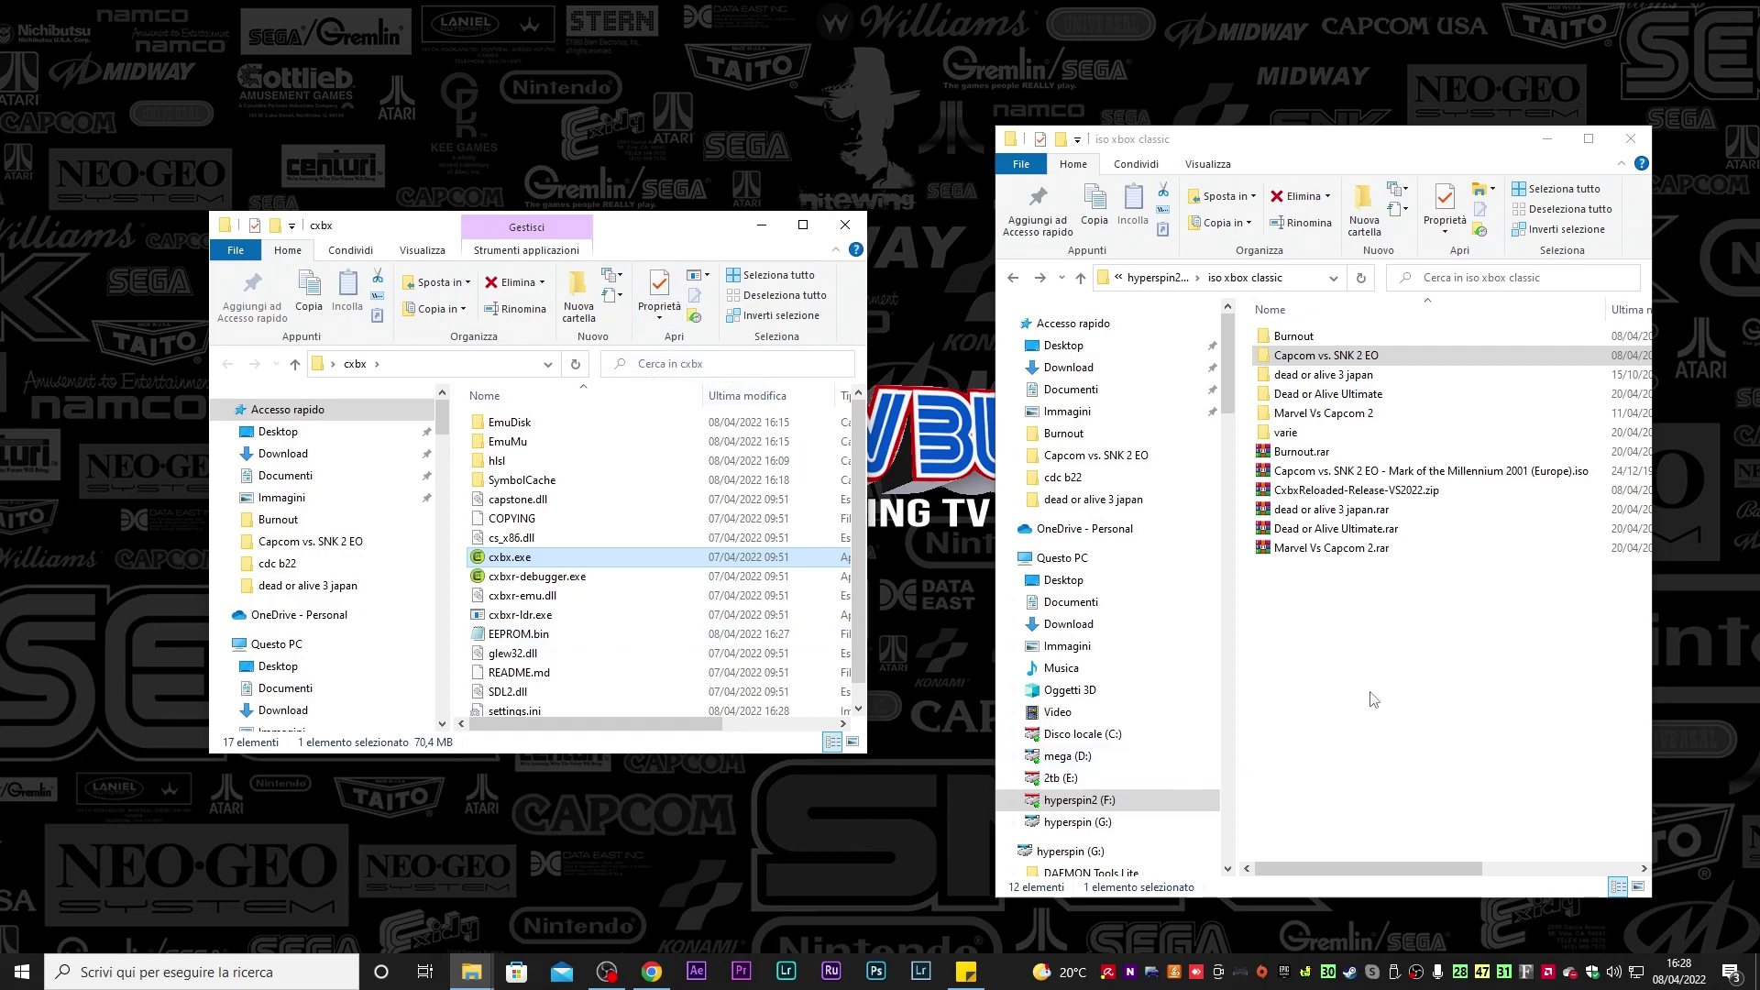
Switch to Chrome and search Google for dxvk from a blank page
{"action": "left_click", "coordinate": [649, 978]}
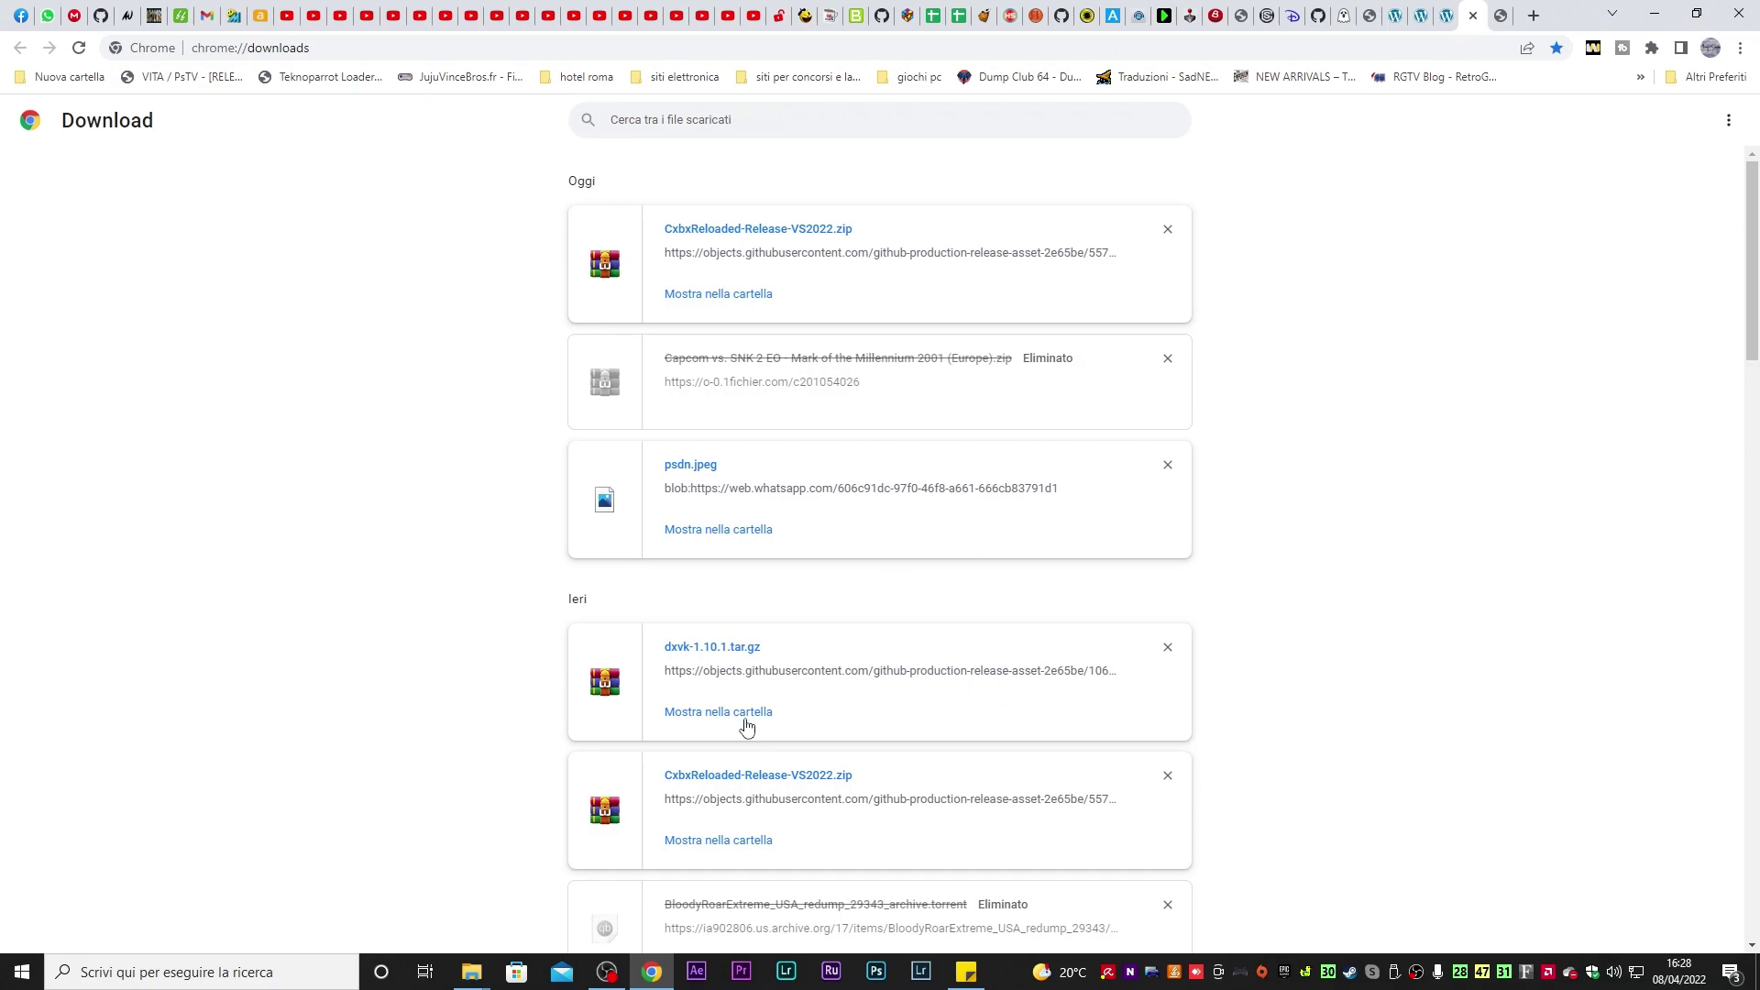
{"action": "left_click", "coordinate": [1503, 20]}
{"action": "left_click", "coordinate": [1500, 15]}
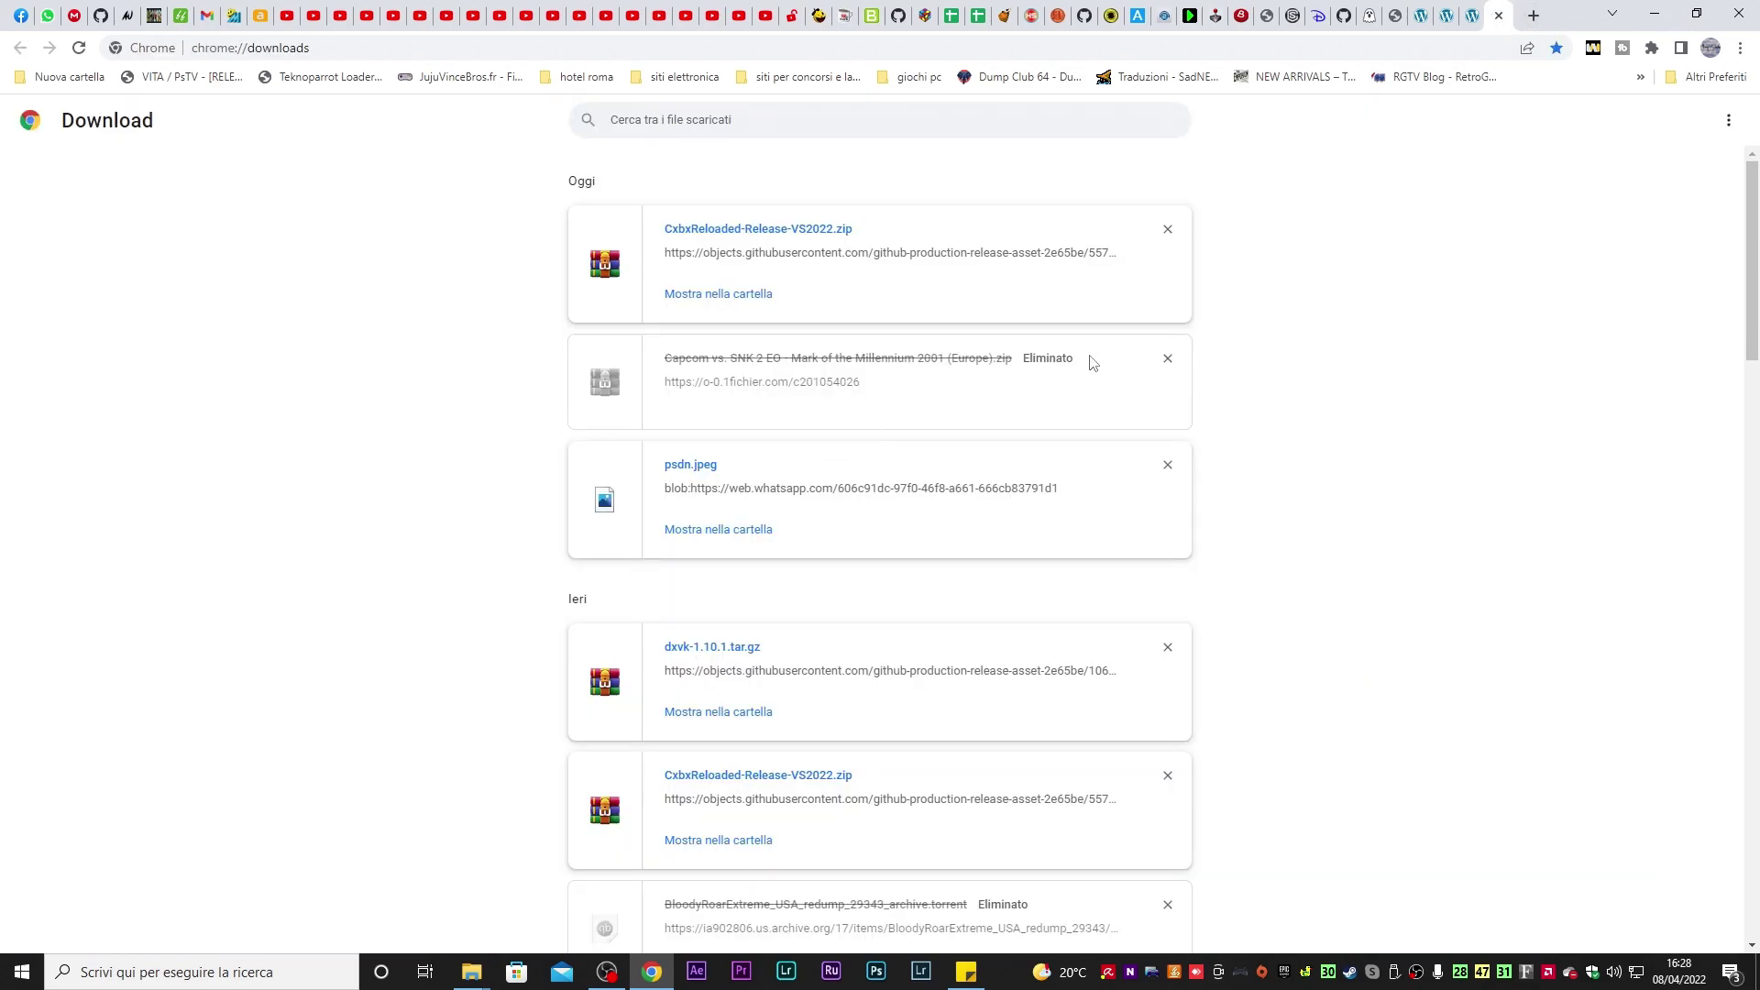
{"action": "left_click", "coordinate": [1532, 17]}
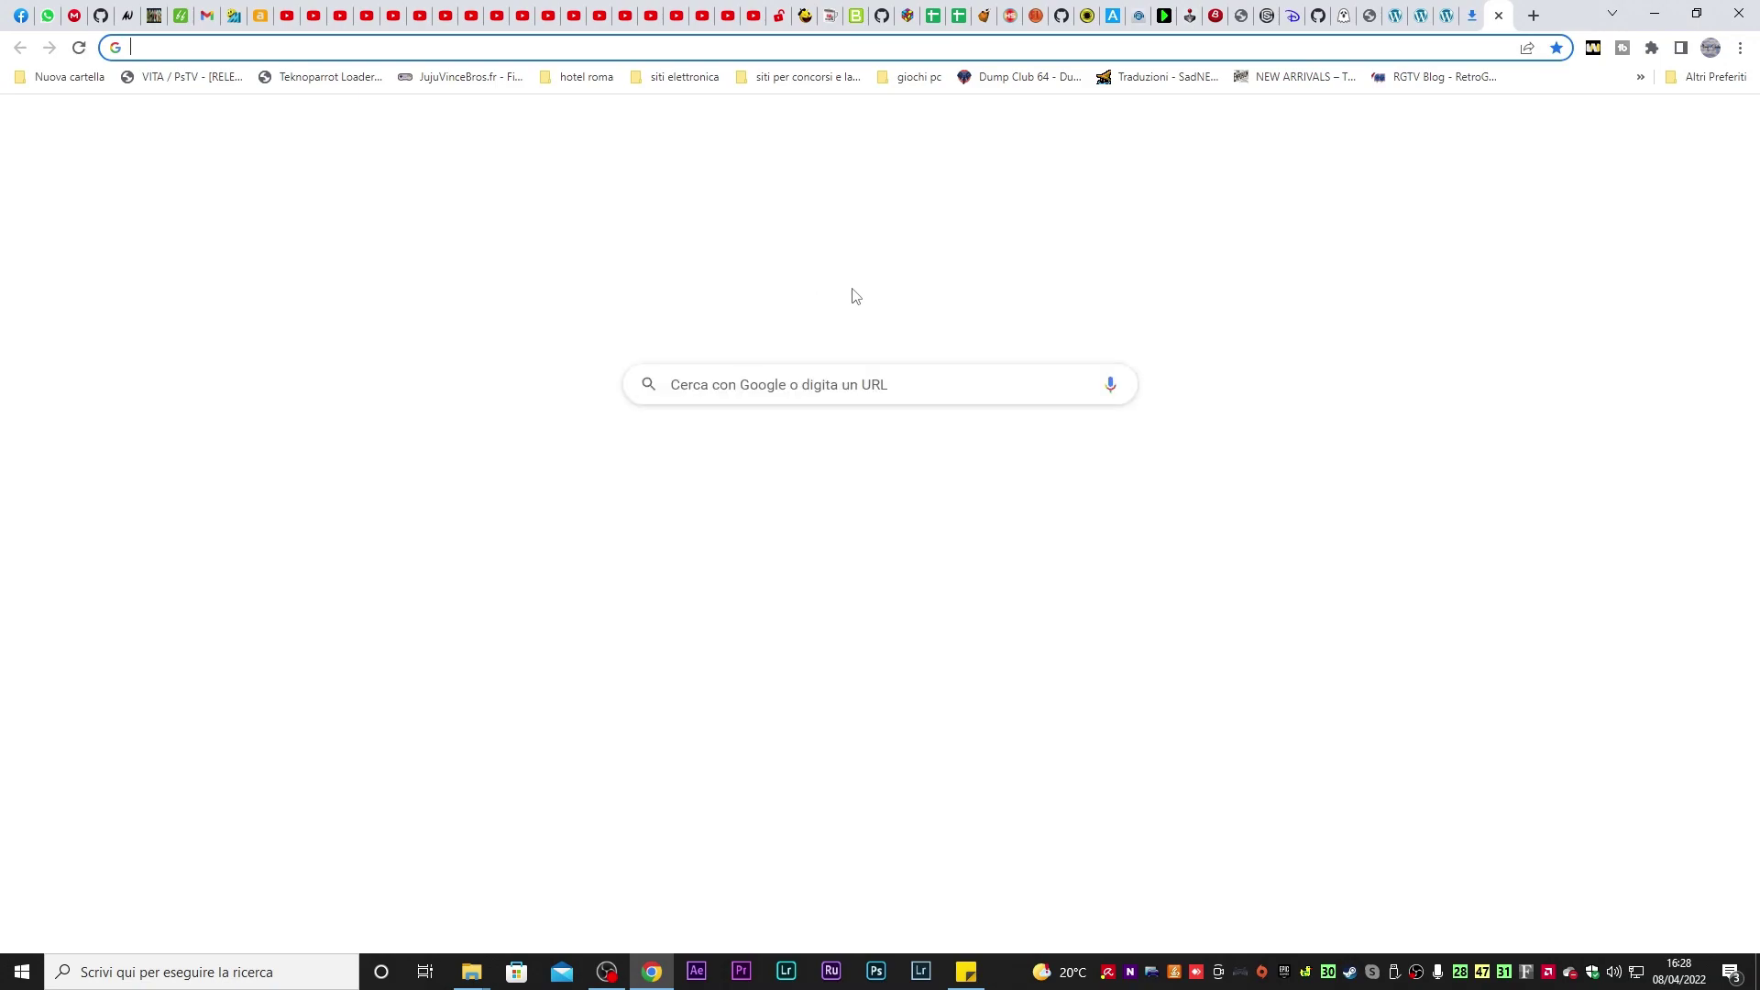
{"action": "left_click", "coordinate": [883, 381]}
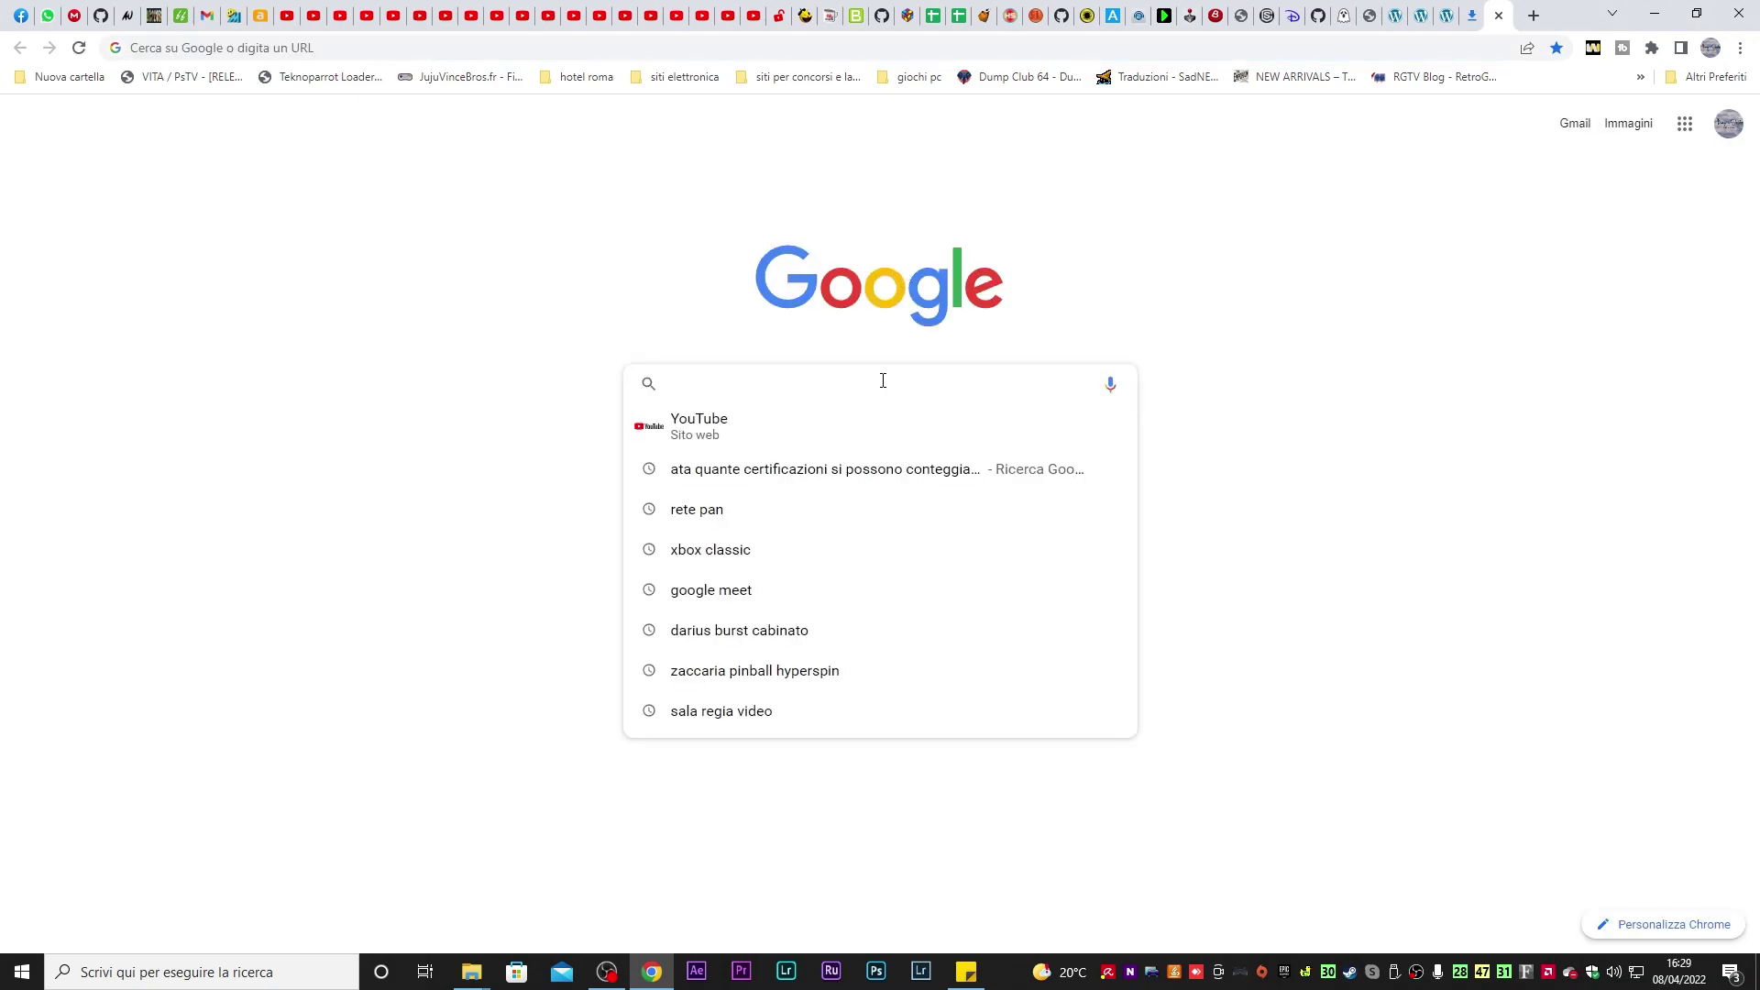
{"action": "type", "text": "d"}
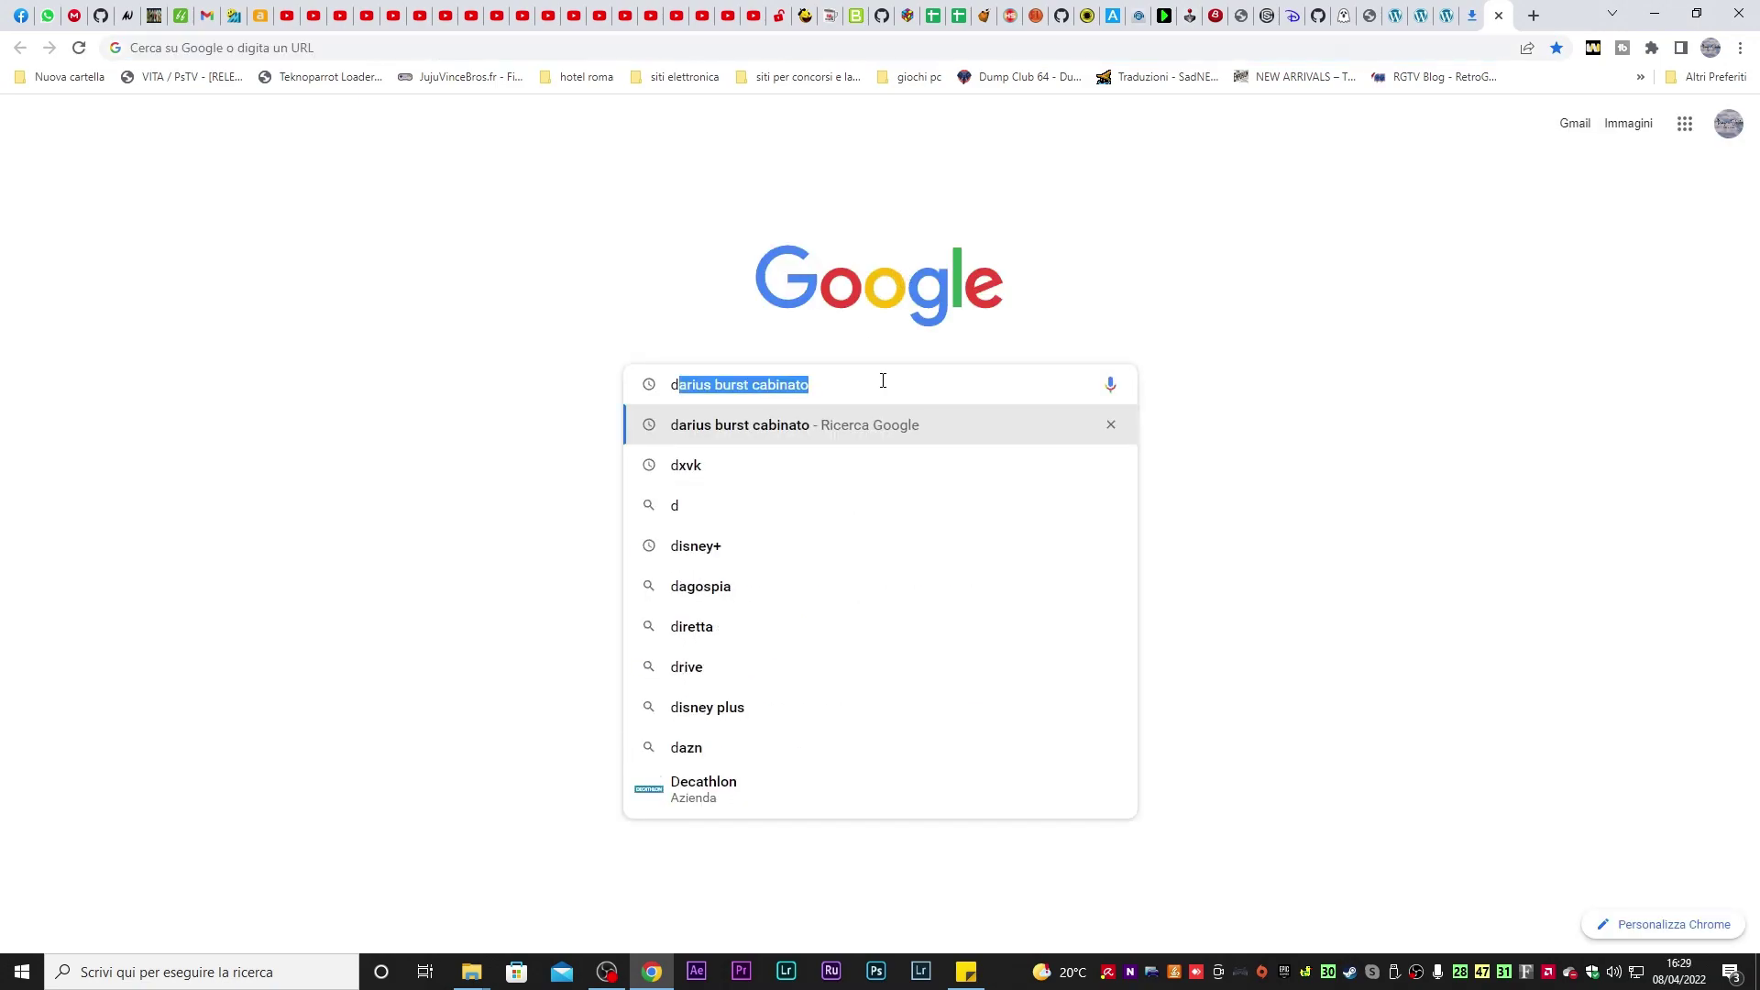
{"action": "type", "text": "xvk"}
{"action": "key", "text": "Return"}
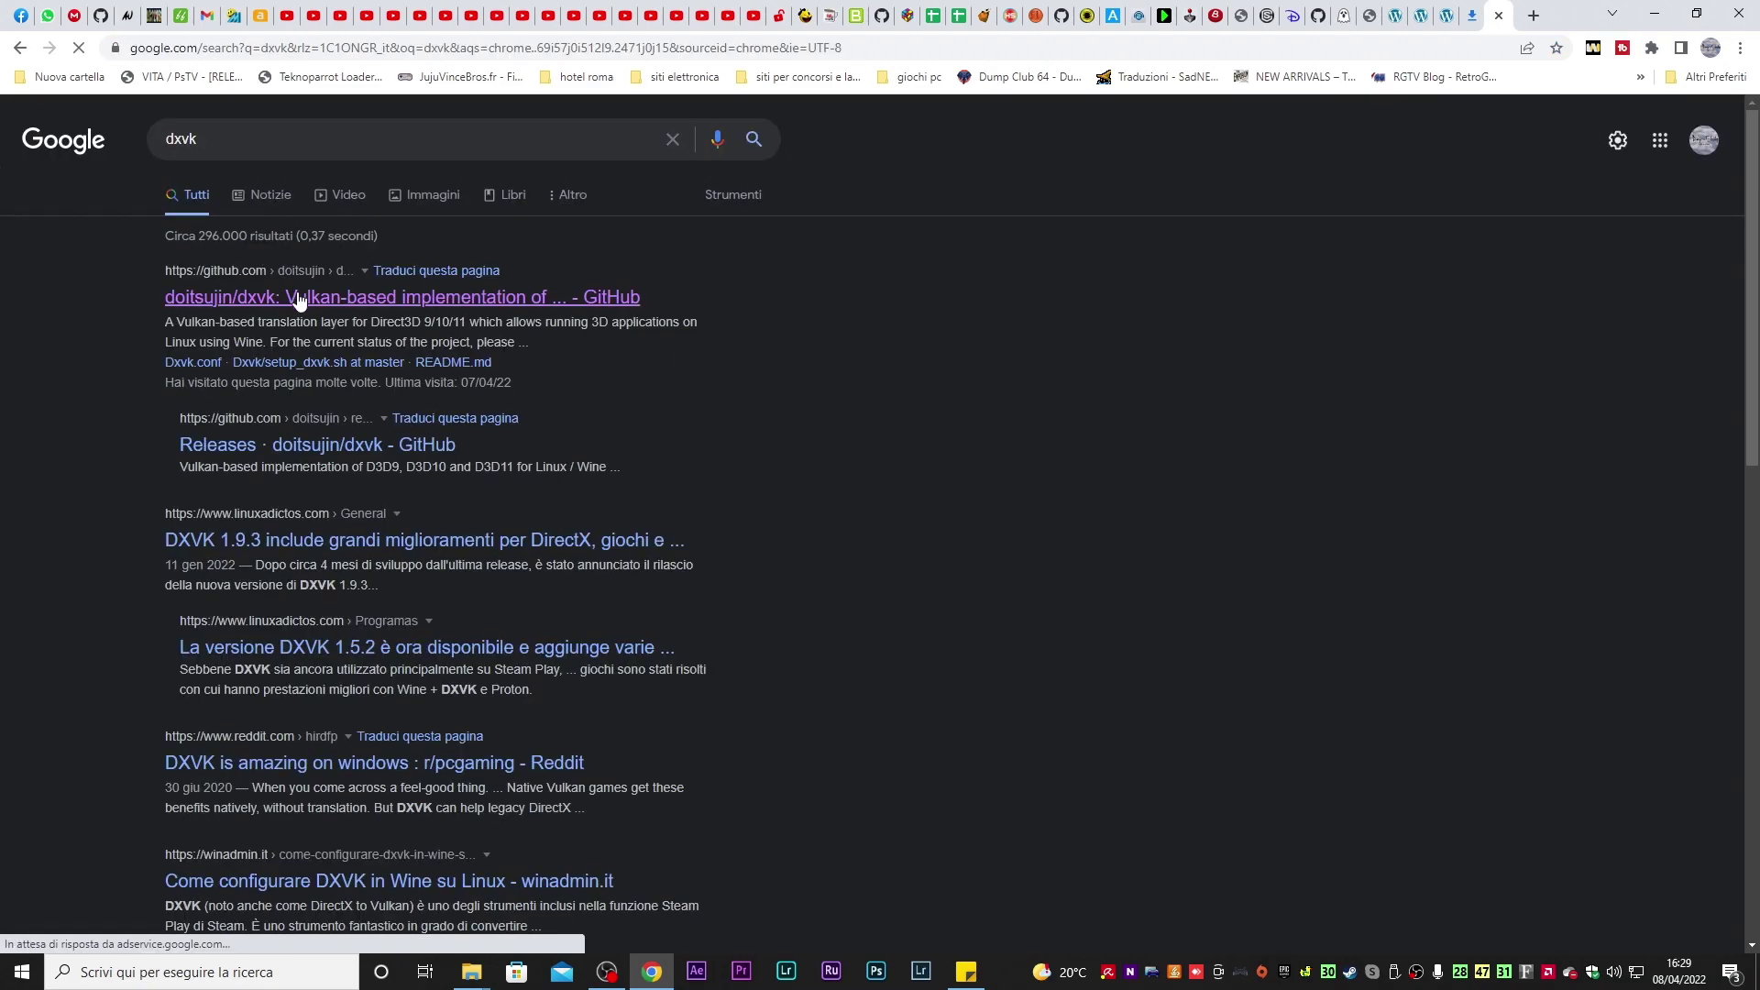
Open the doitsujin/dxvk repository on GitHub and look through its README and file list
{"action": "left_click", "coordinate": [298, 301]}
{"action": "scroll", "coordinate": [807, 525], "scroll_direction": "down", "scroll_amount": 2}
{"action": "scroll", "coordinate": [807, 525], "scroll_direction": "down", "scroll_amount": 4}
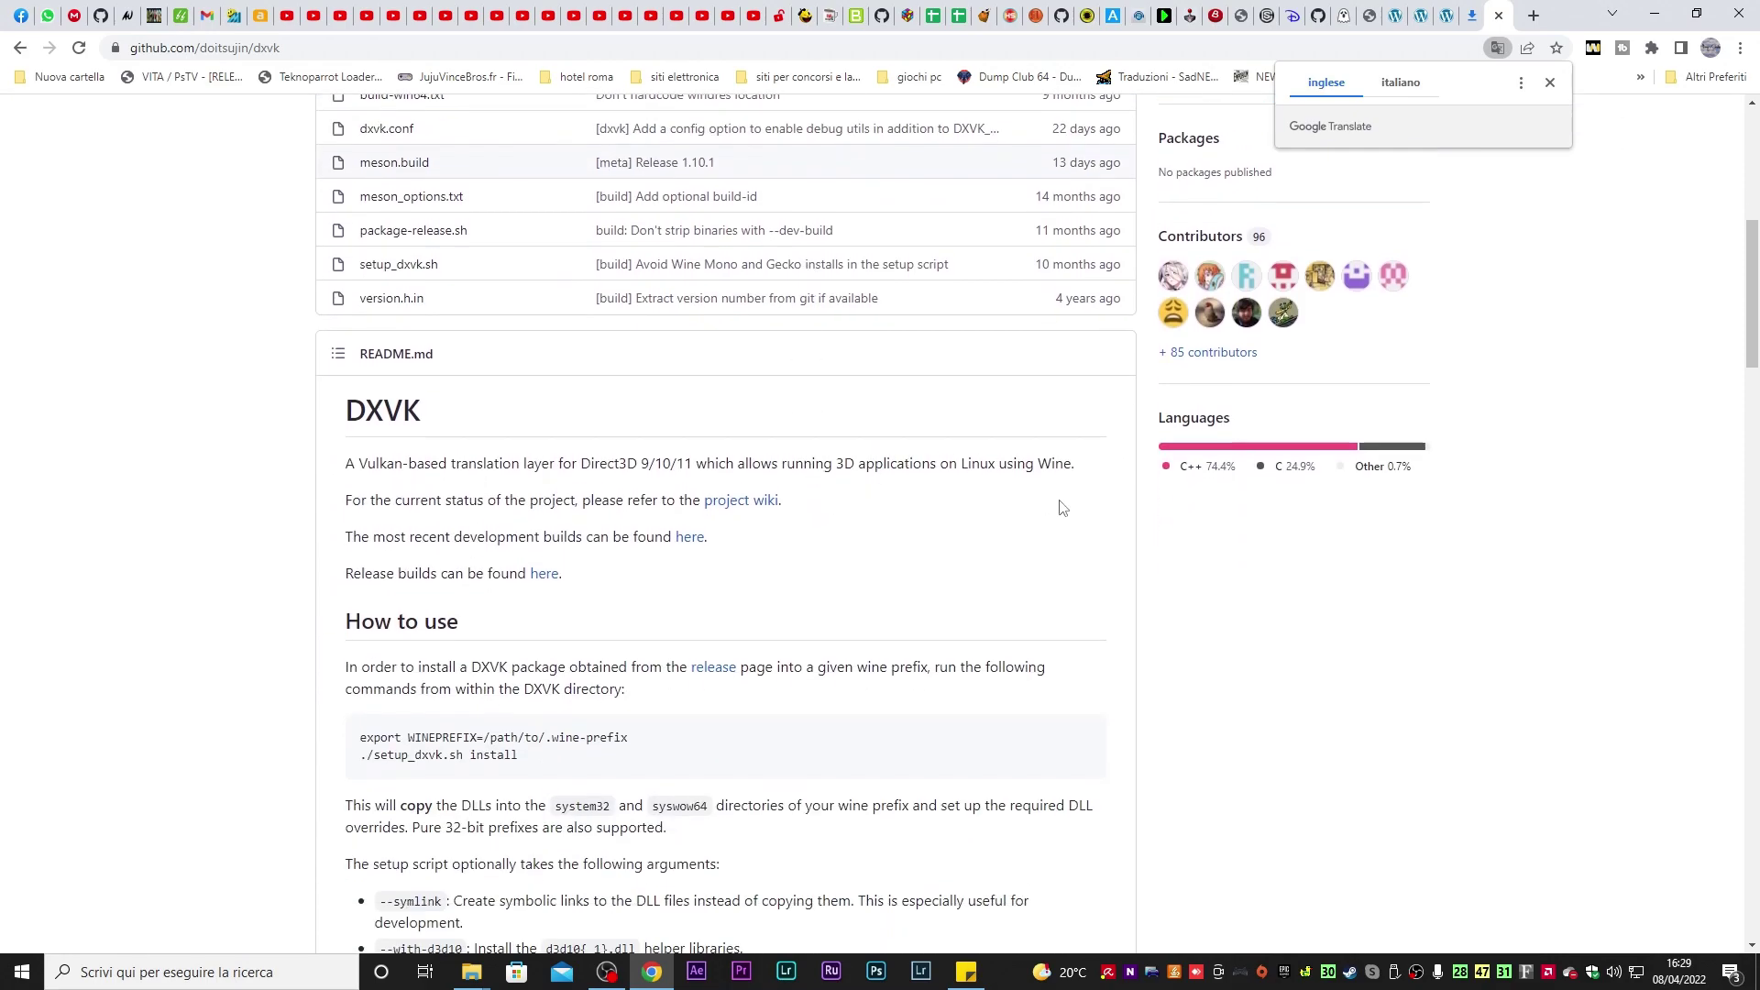
{"action": "scroll", "coordinate": [1062, 508], "scroll_direction": "down", "scroll_amount": 1}
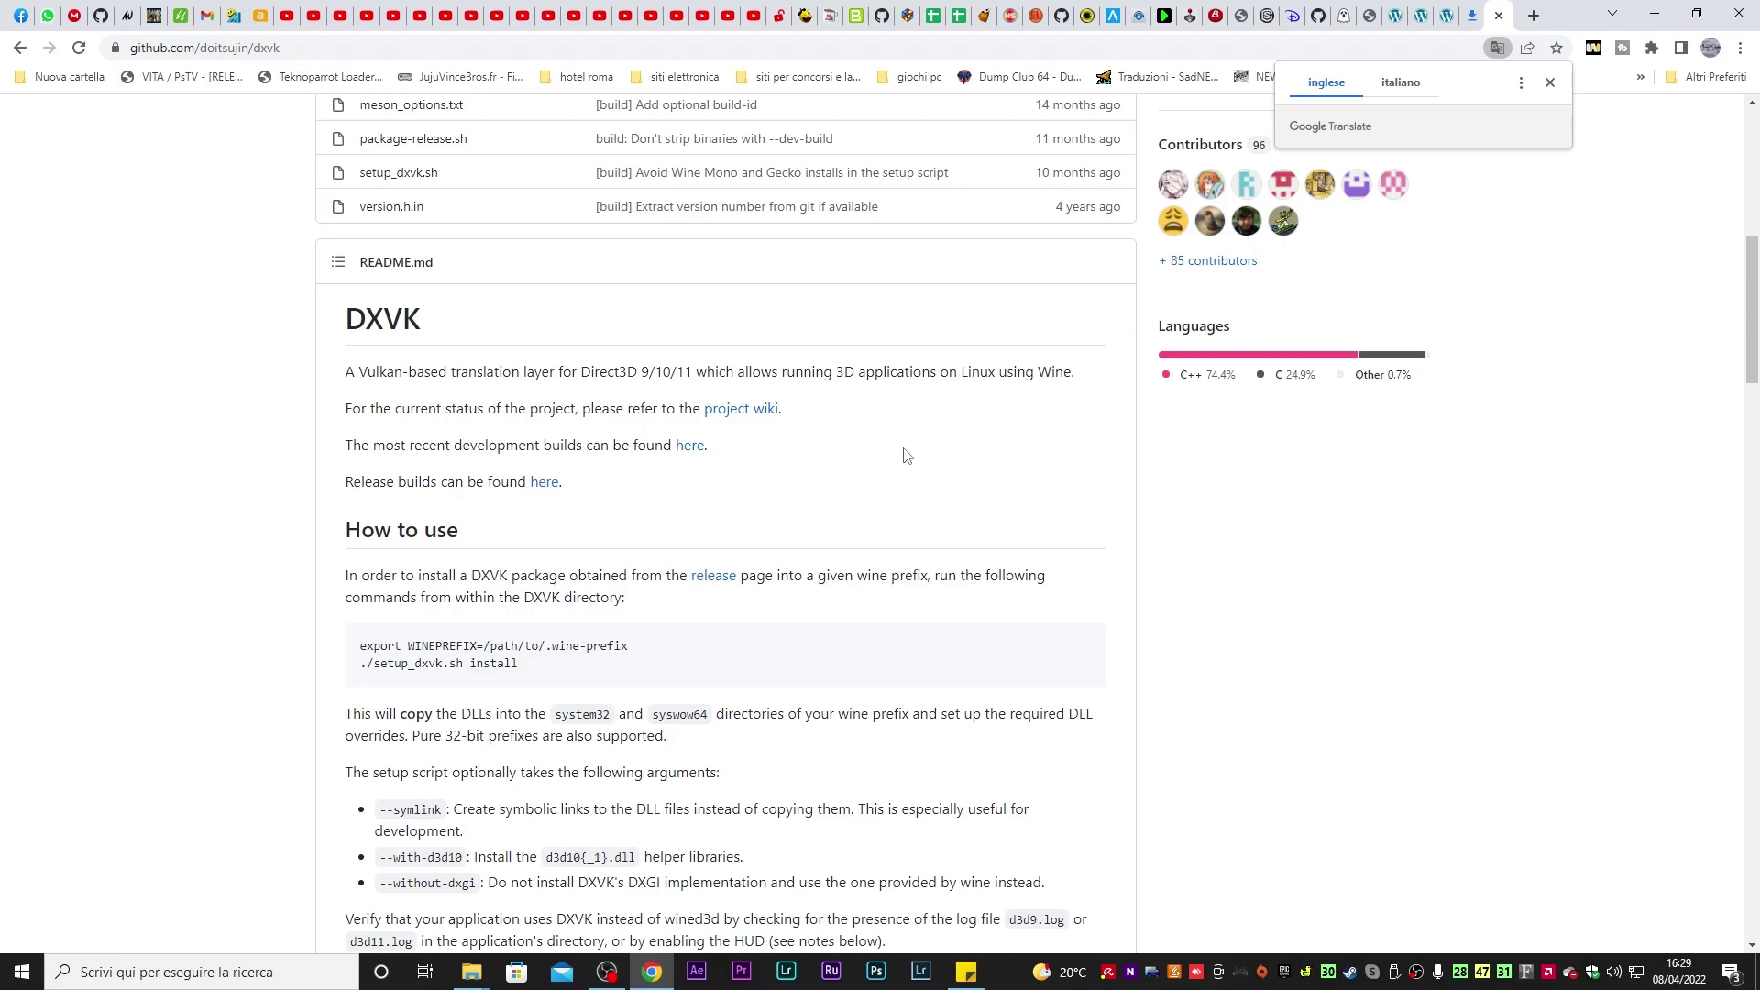
{"action": "scroll", "coordinate": [779, 477], "scroll_direction": "down", "scroll_amount": 1}
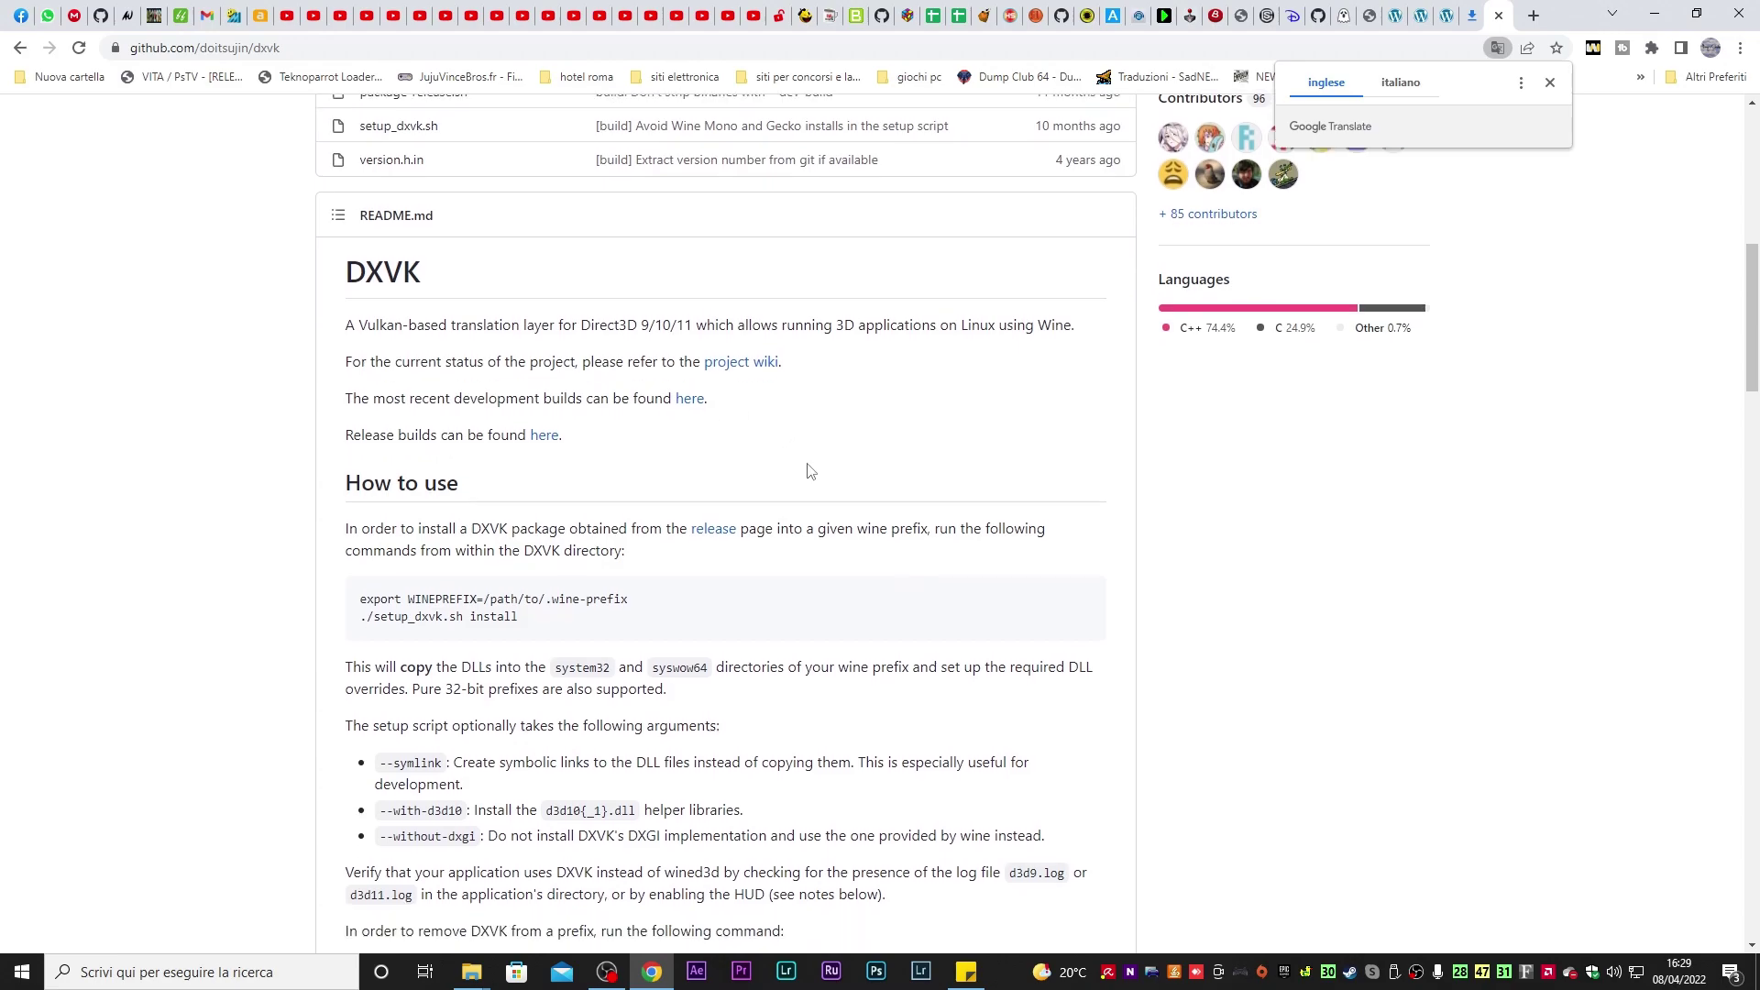
{"action": "scroll", "coordinate": [873, 440], "scroll_direction": "down", "scroll_amount": 4}
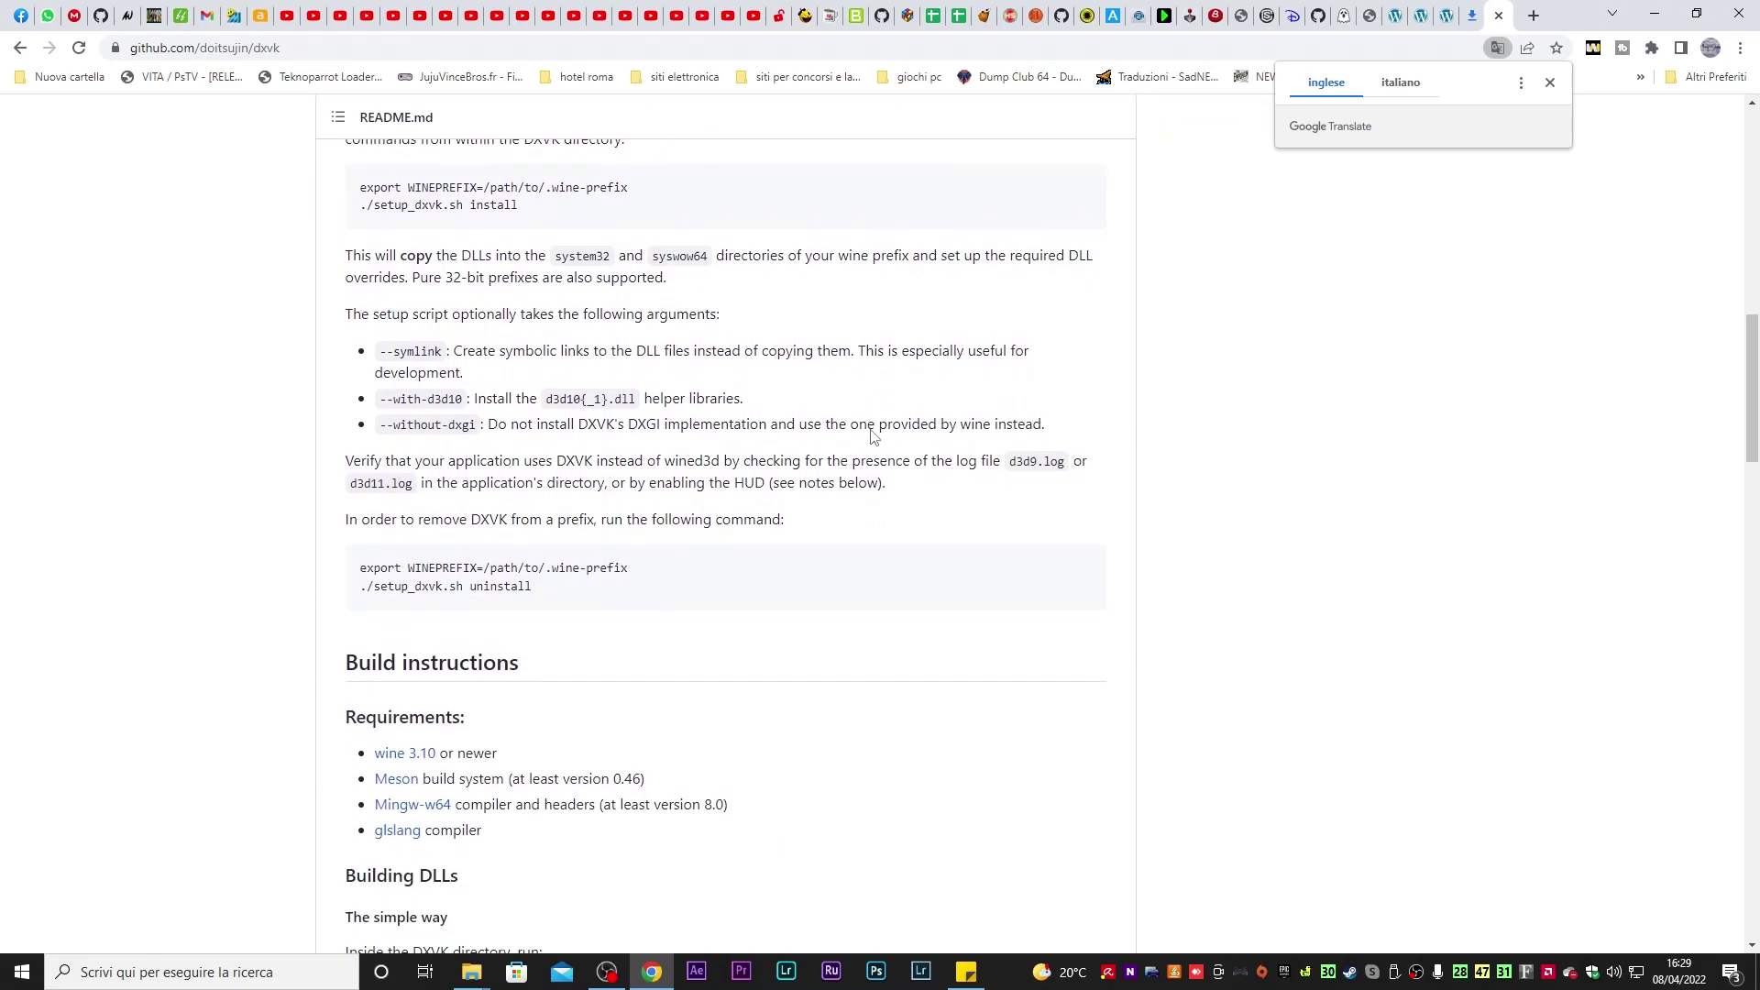
{"action": "scroll", "coordinate": [872, 436], "scroll_direction": "up", "scroll_amount": 5}
{"action": "scroll", "coordinate": [872, 435], "scroll_direction": "up", "scroll_amount": 7}
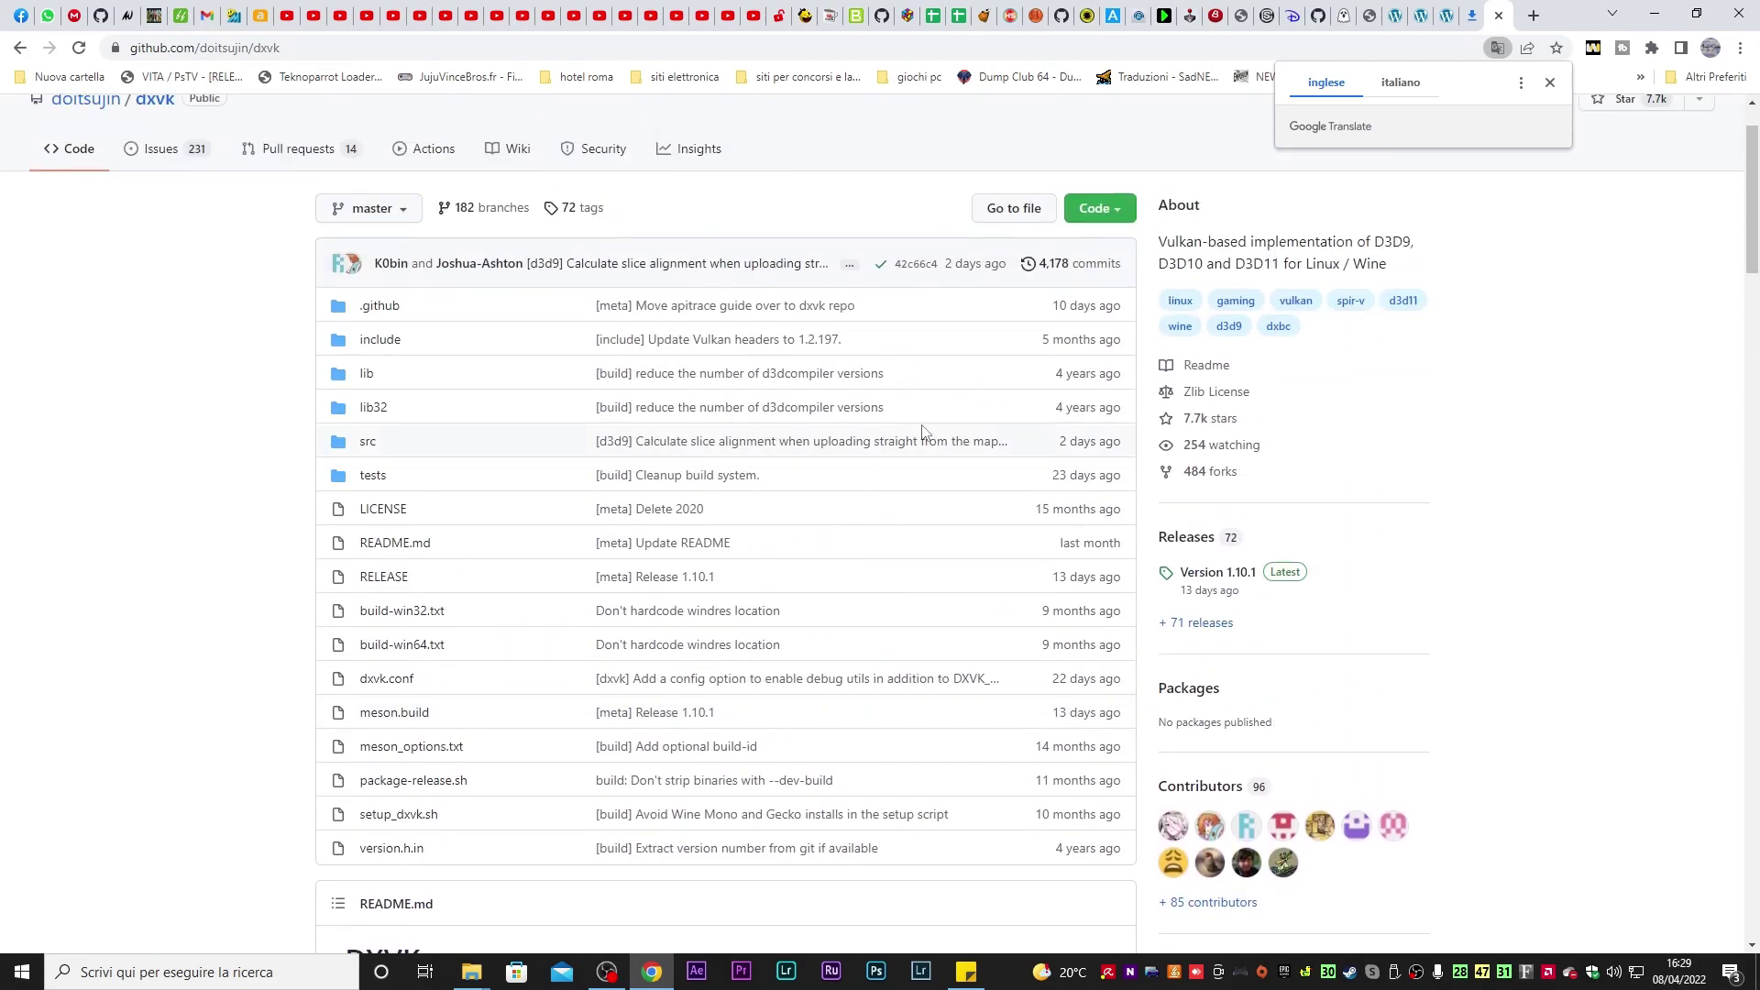
Open the DXVK Version 1.10.1 release page and go to its downloadable assets
{"action": "left_click", "coordinate": [1239, 575]}
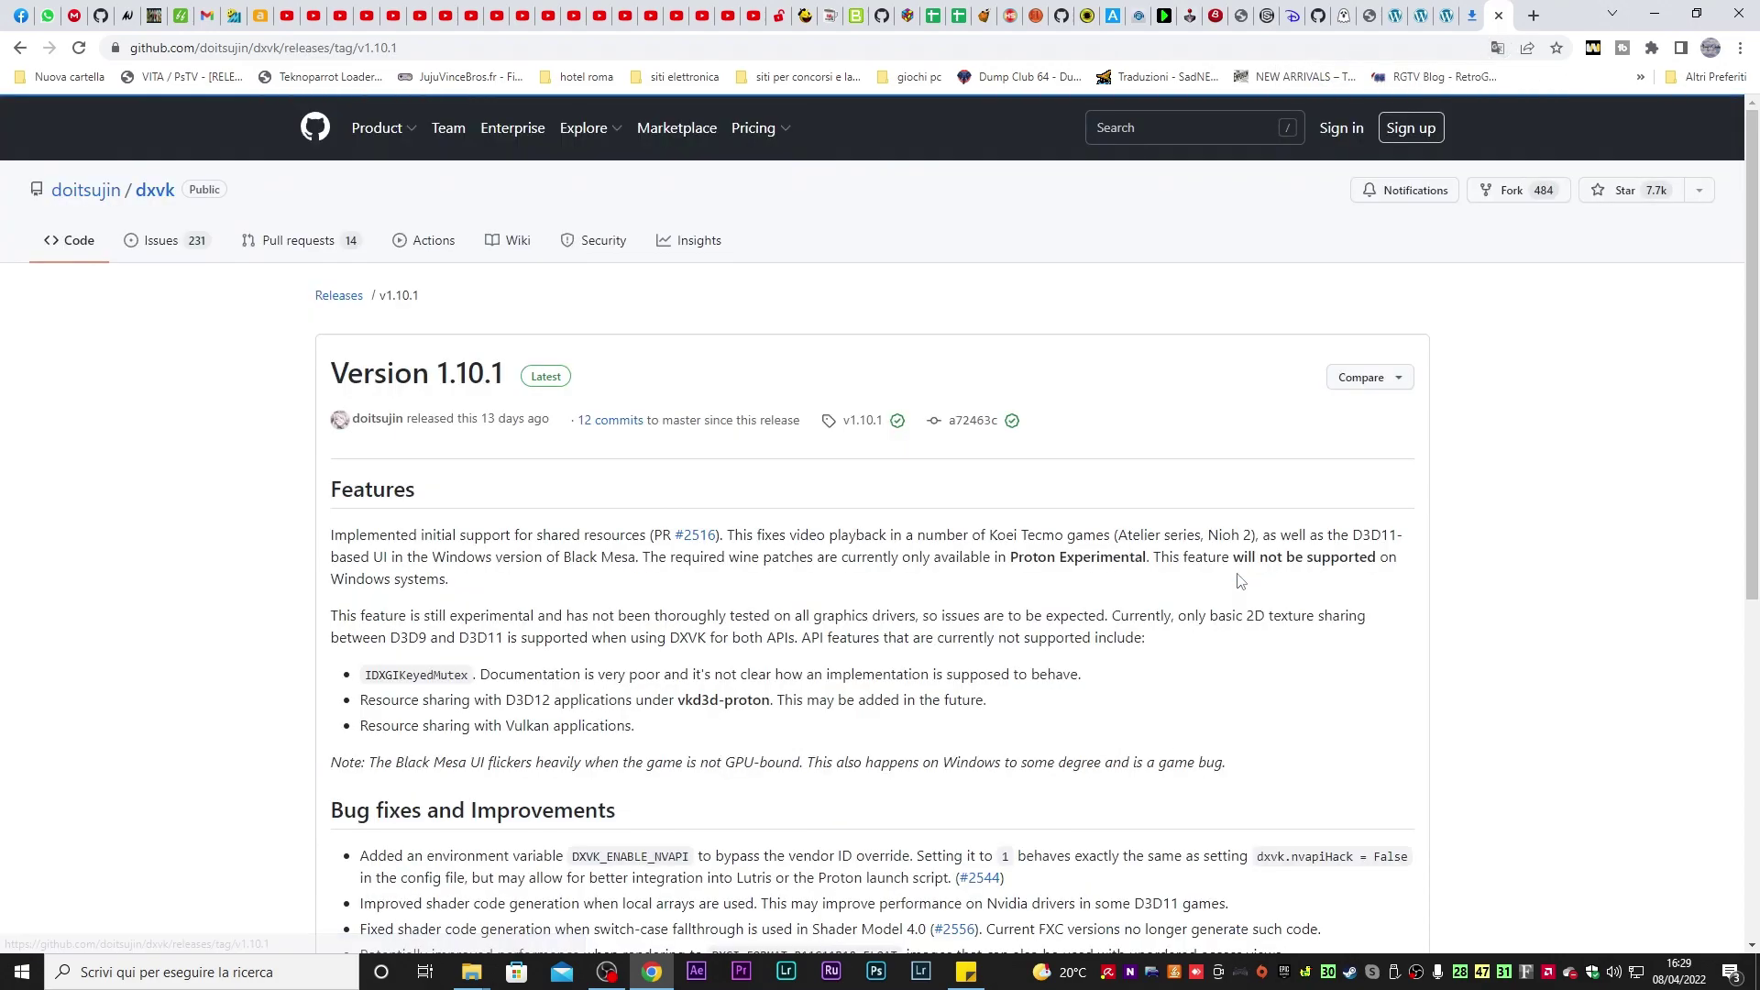
{"action": "scroll", "coordinate": [637, 495], "scroll_direction": "down", "scroll_amount": 4}
{"action": "scroll", "coordinate": [637, 495], "scroll_direction": "down", "scroll_amount": 3}
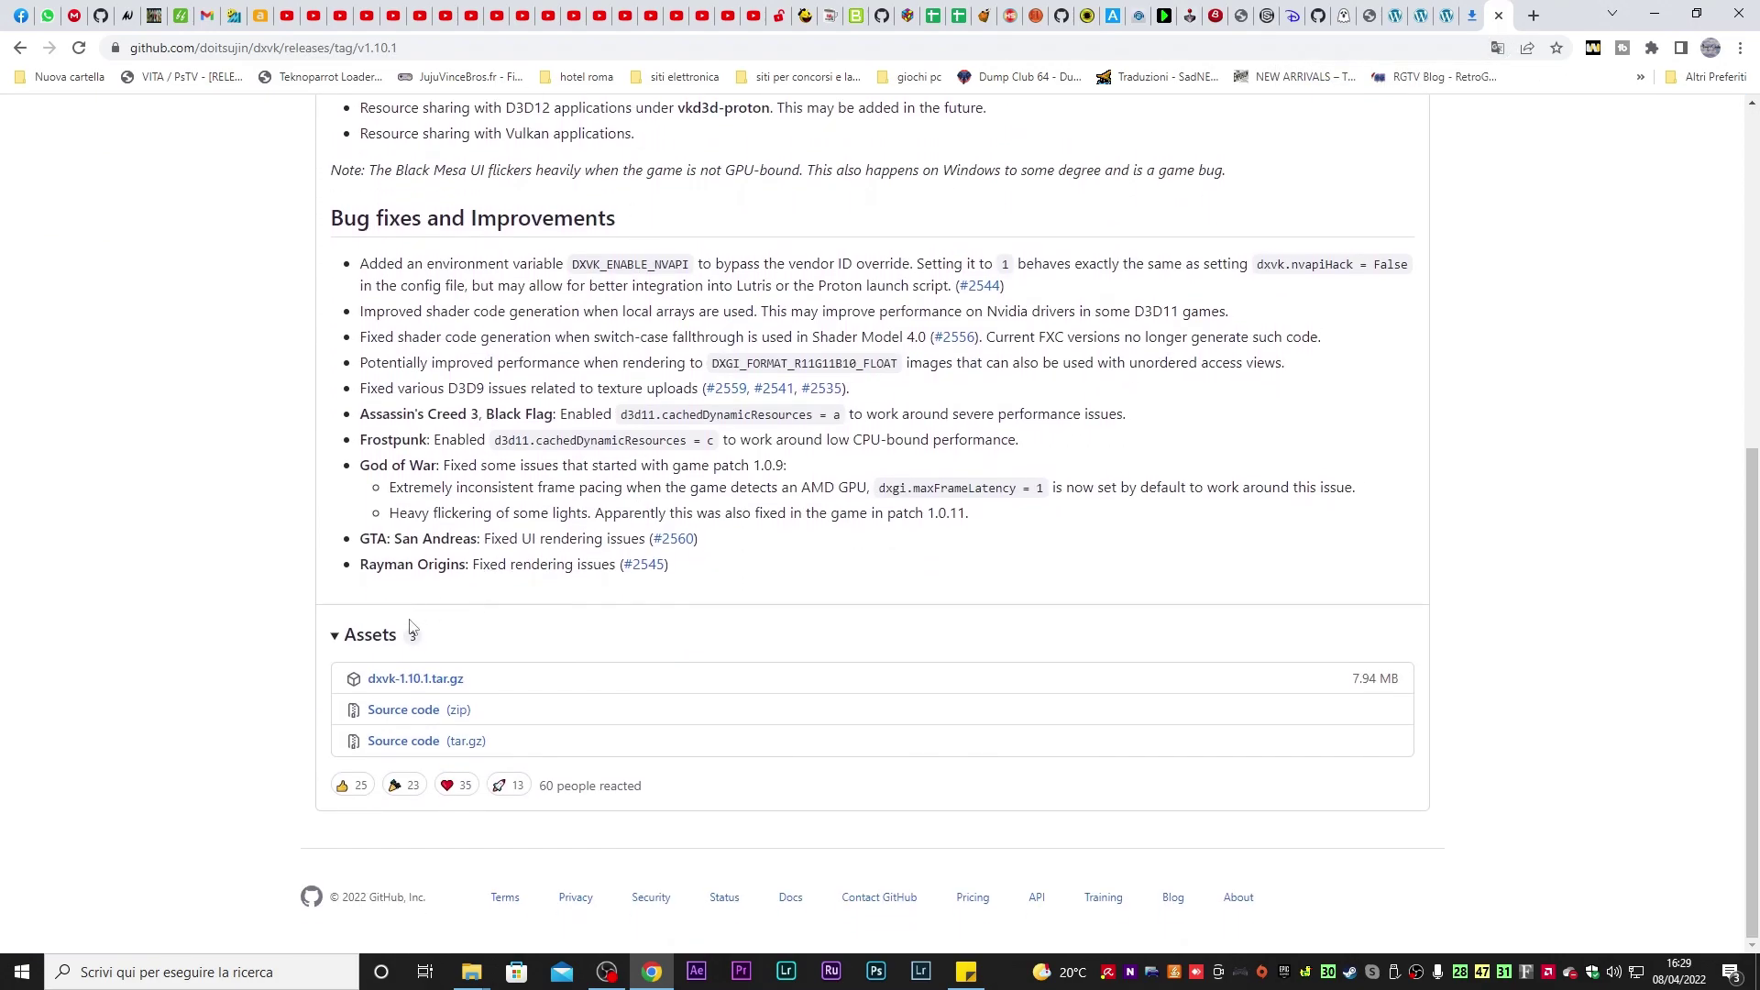
Download dxvk-1.10.1.tar.gz into the "iso xbox classic" folder and open the archive in WinRAR, clearing the browser from view
{"action": "left_click", "coordinate": [409, 679]}
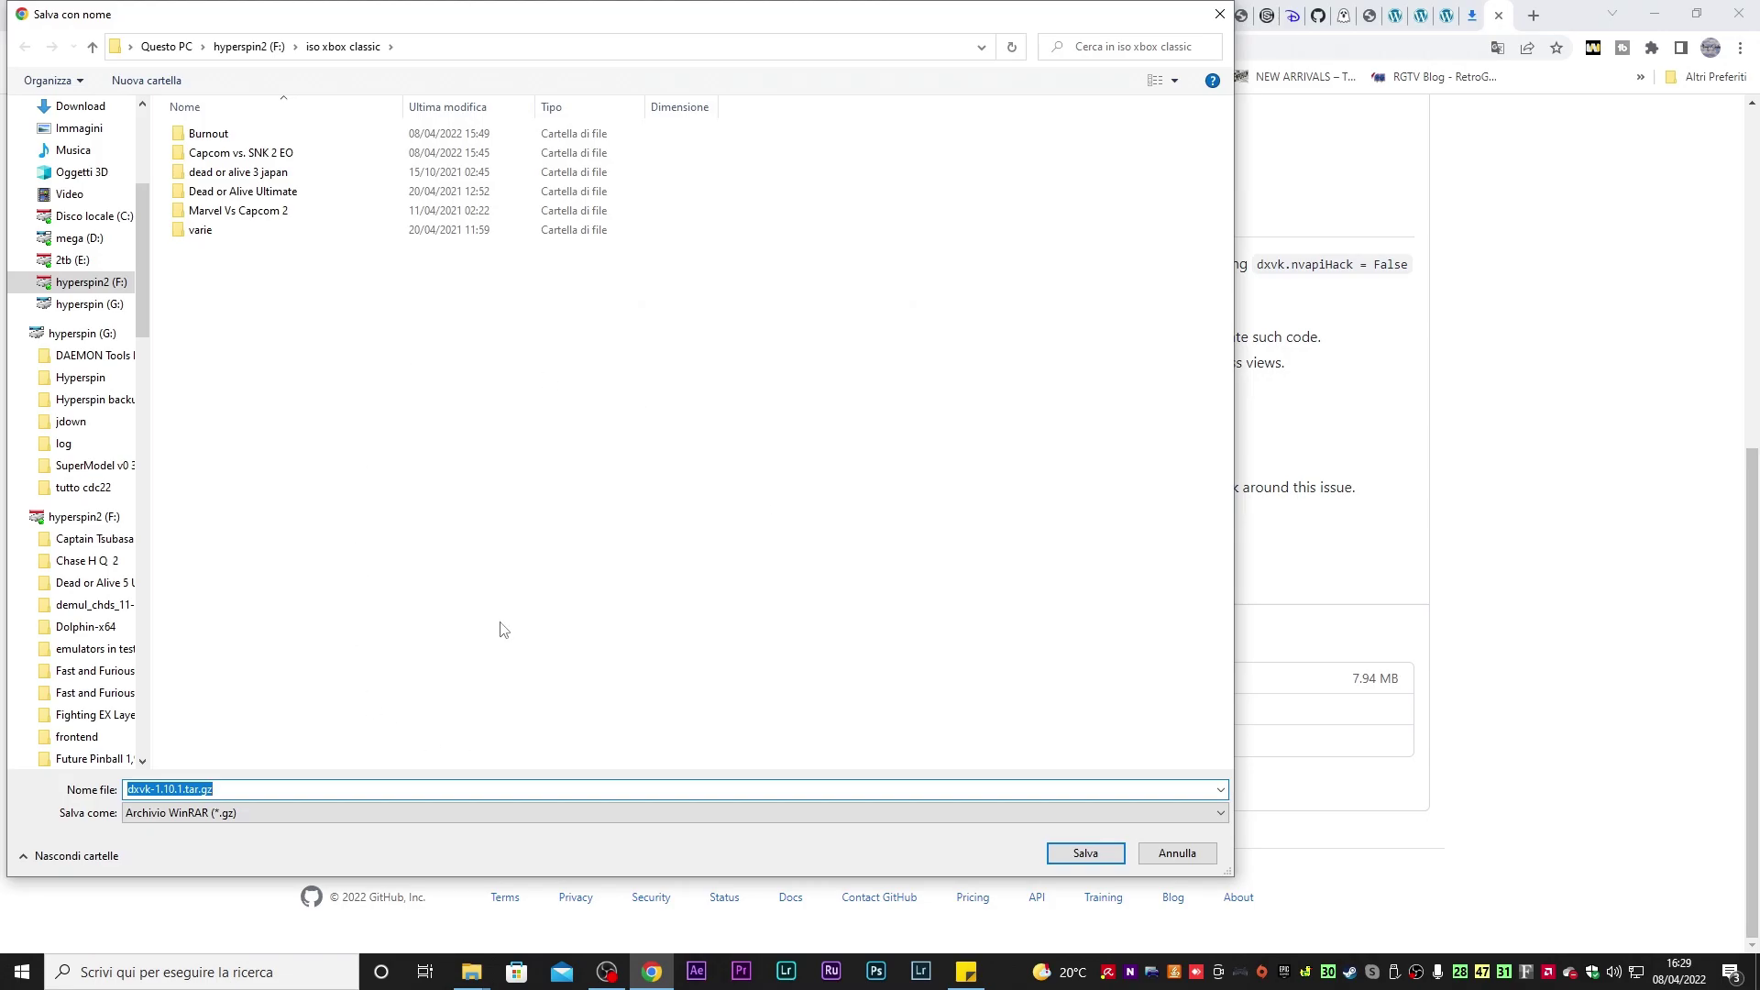
{"action": "left_click", "coordinate": [1064, 855]}
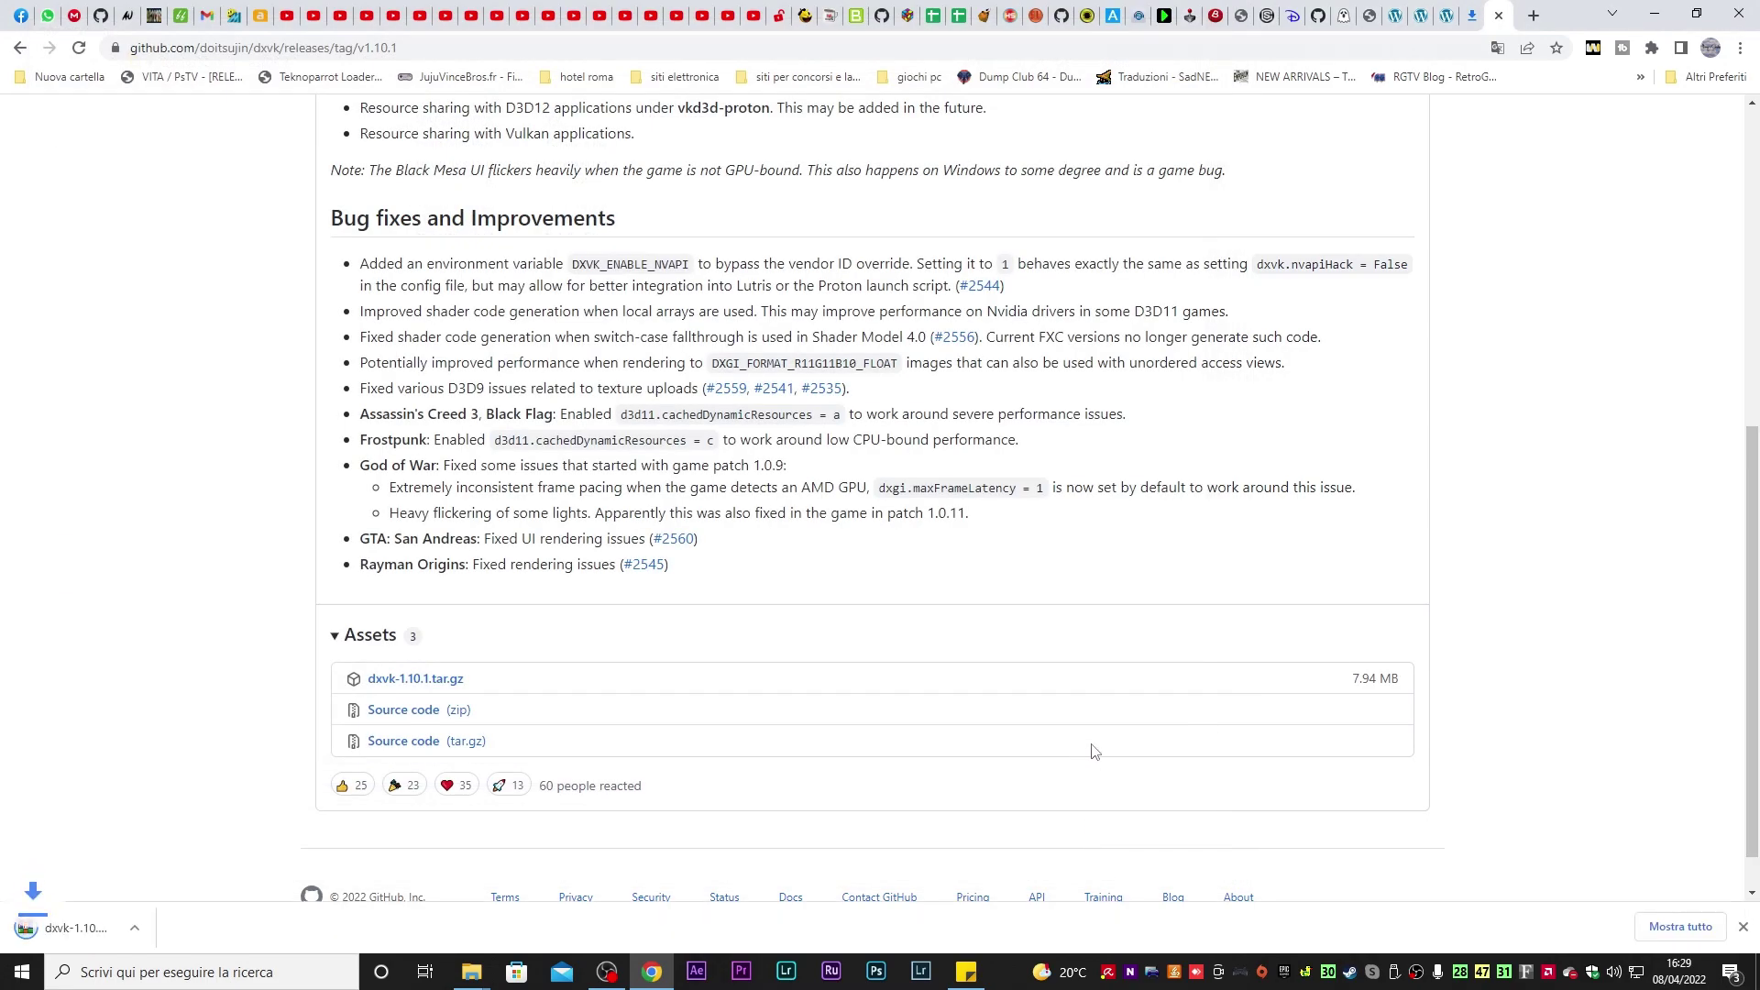
{"action": "left_click", "coordinate": [108, 932]}
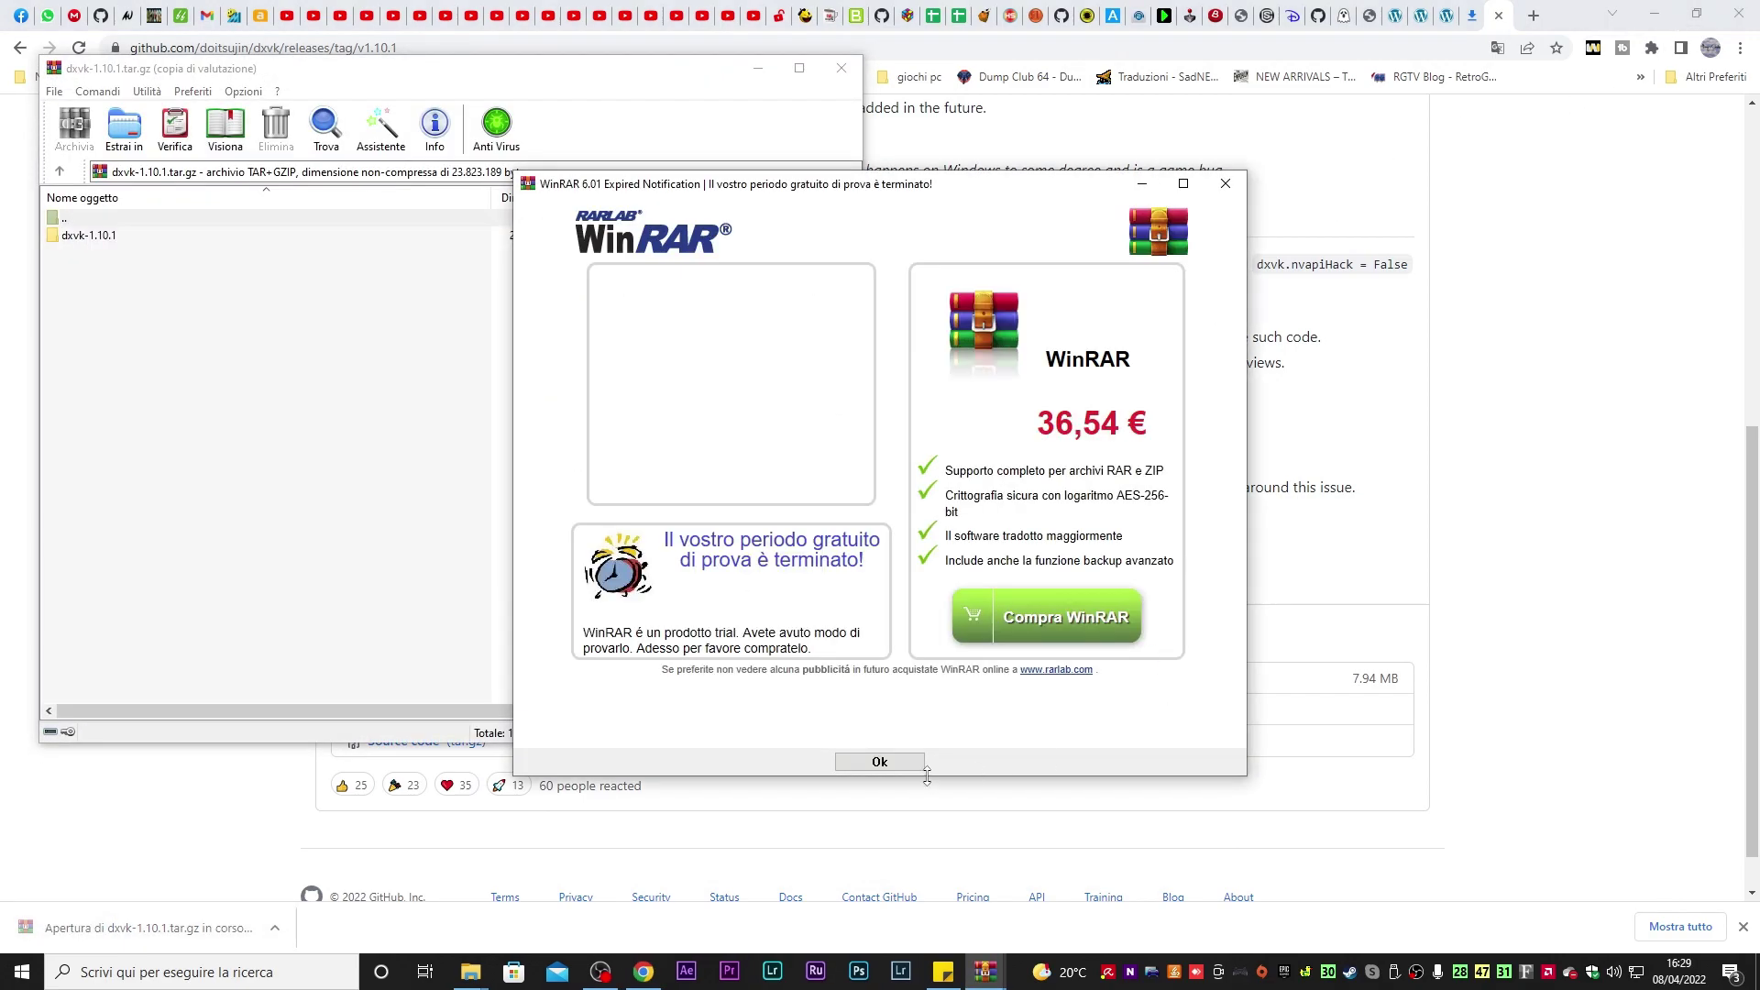
{"action": "left_click", "coordinate": [880, 762]}
{"action": "left_click", "coordinate": [1650, 13]}
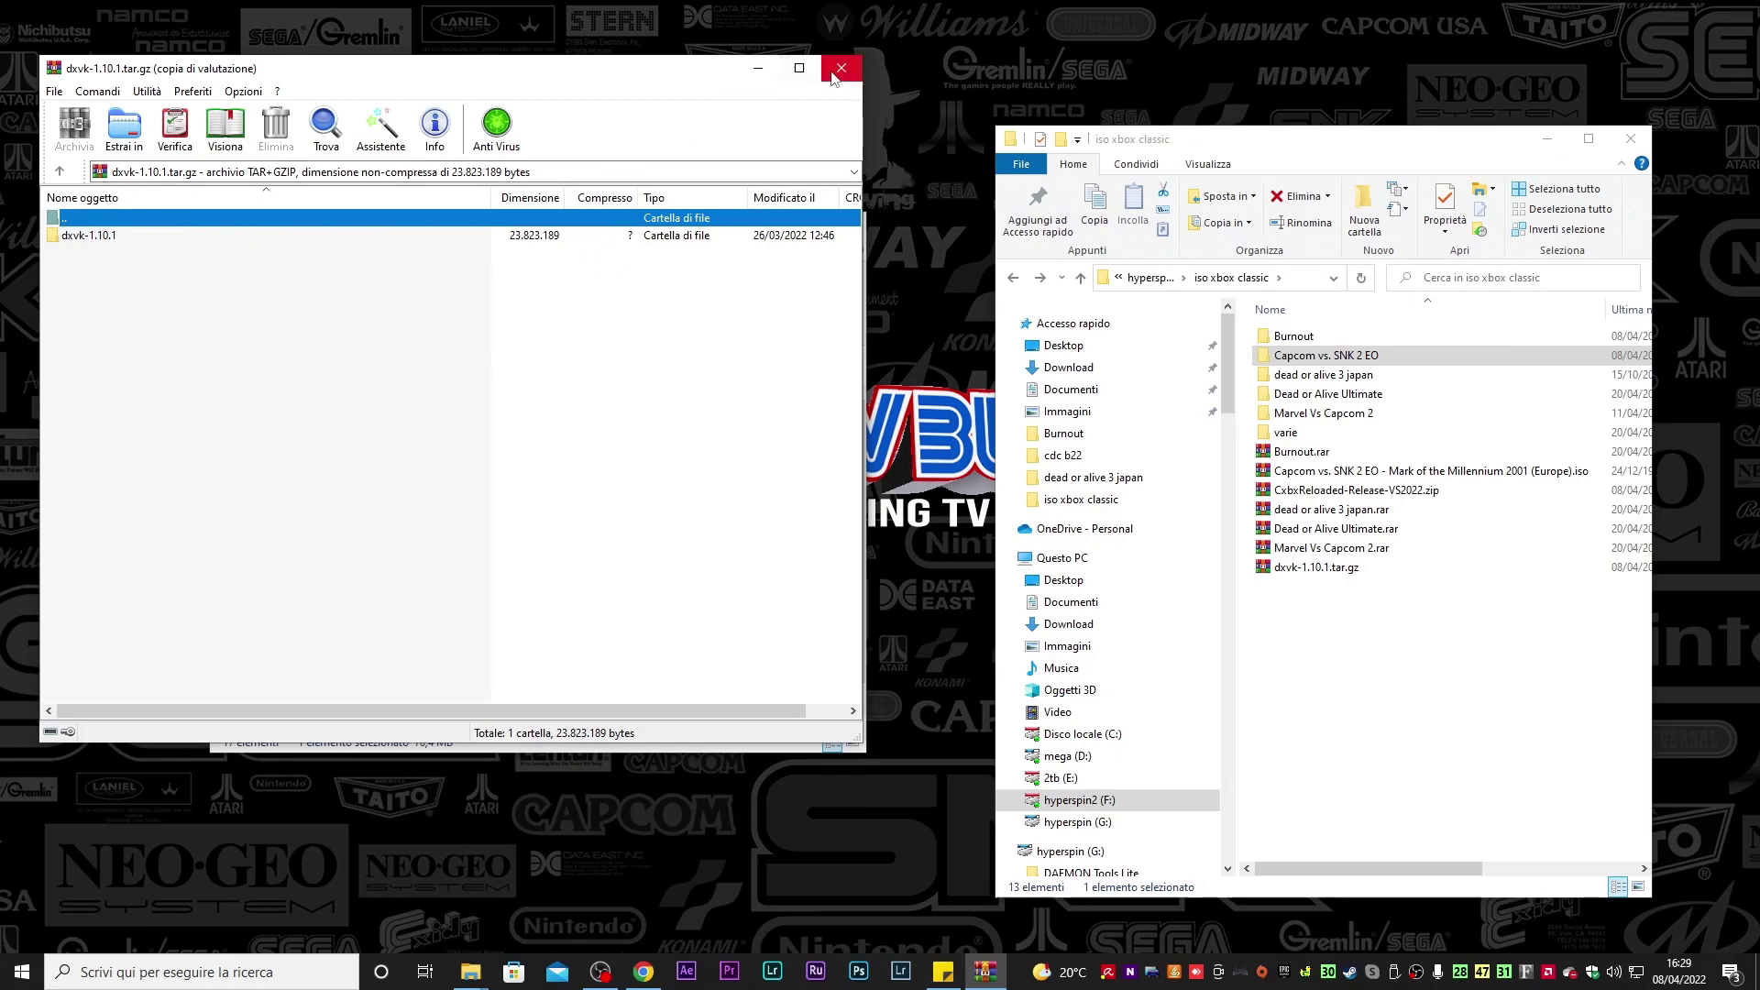
Copy the six DLL files from the archive's x32 folder into the cxbx folder and close the archive
{"action": "left_click", "coordinate": [744, 748]}
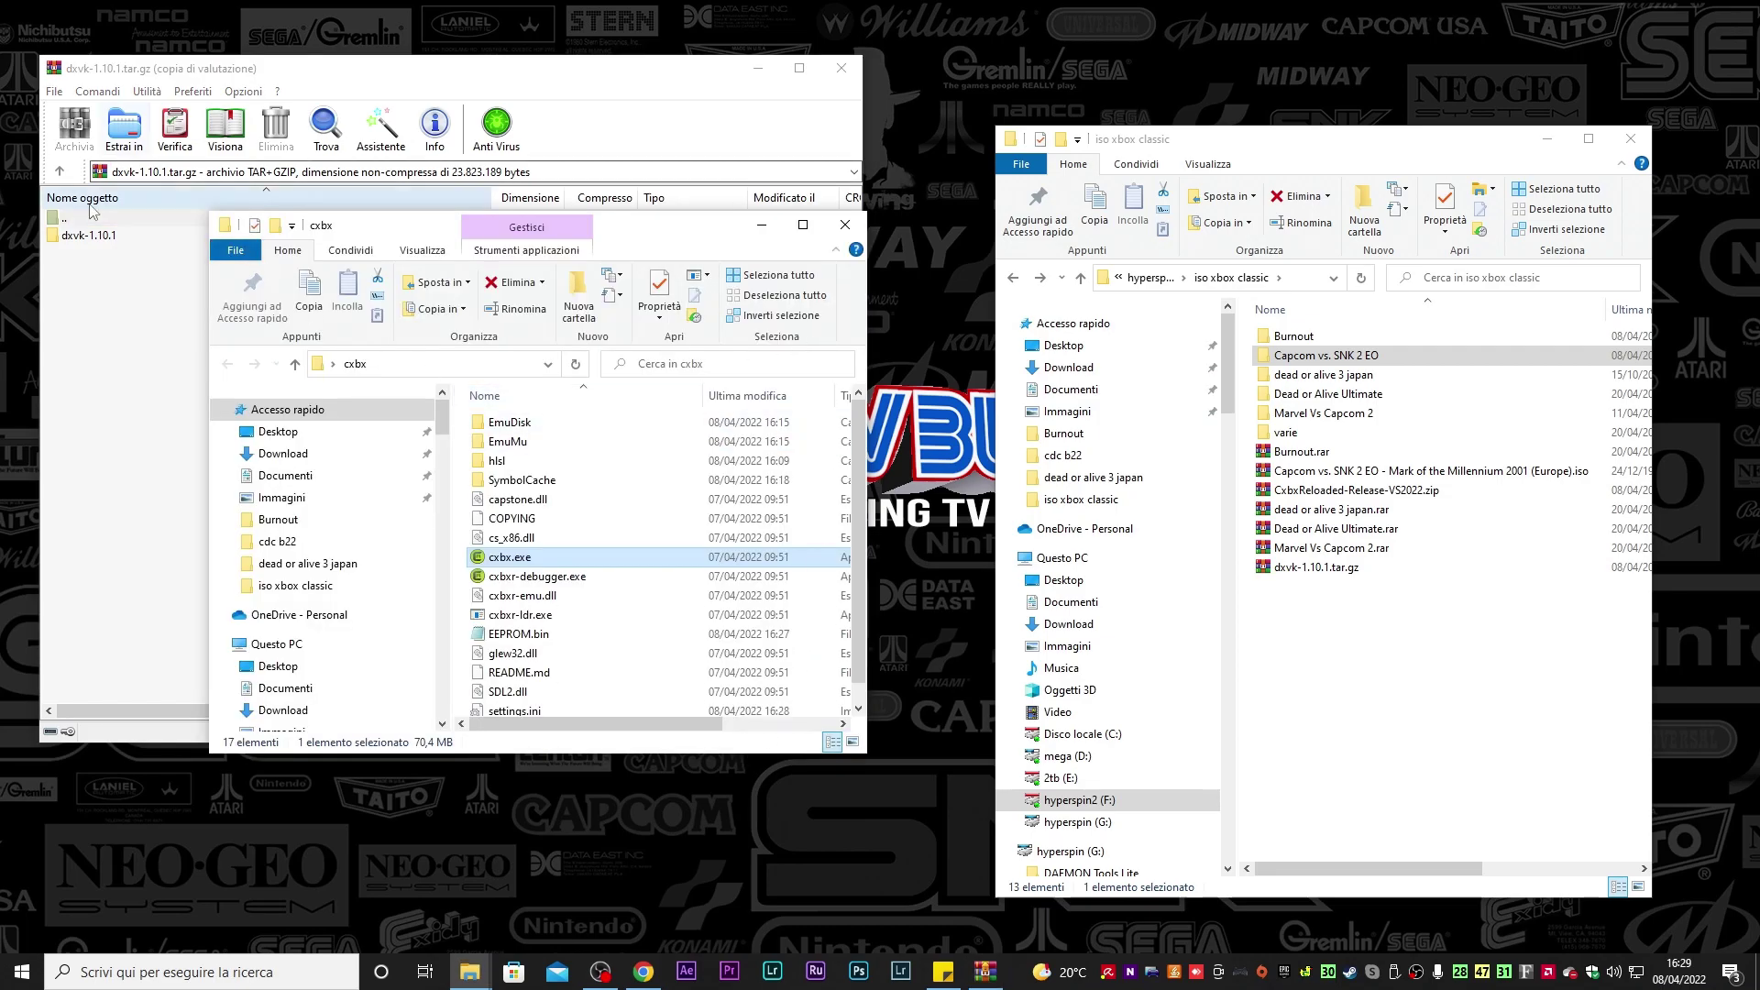
{"action": "double_click", "coordinate": [92, 236]}
{"action": "left_click_drag", "start_coordinate": [174, 75], "coordinate": [1128, 169]}
{"action": "double_click", "coordinate": [1038, 332]}
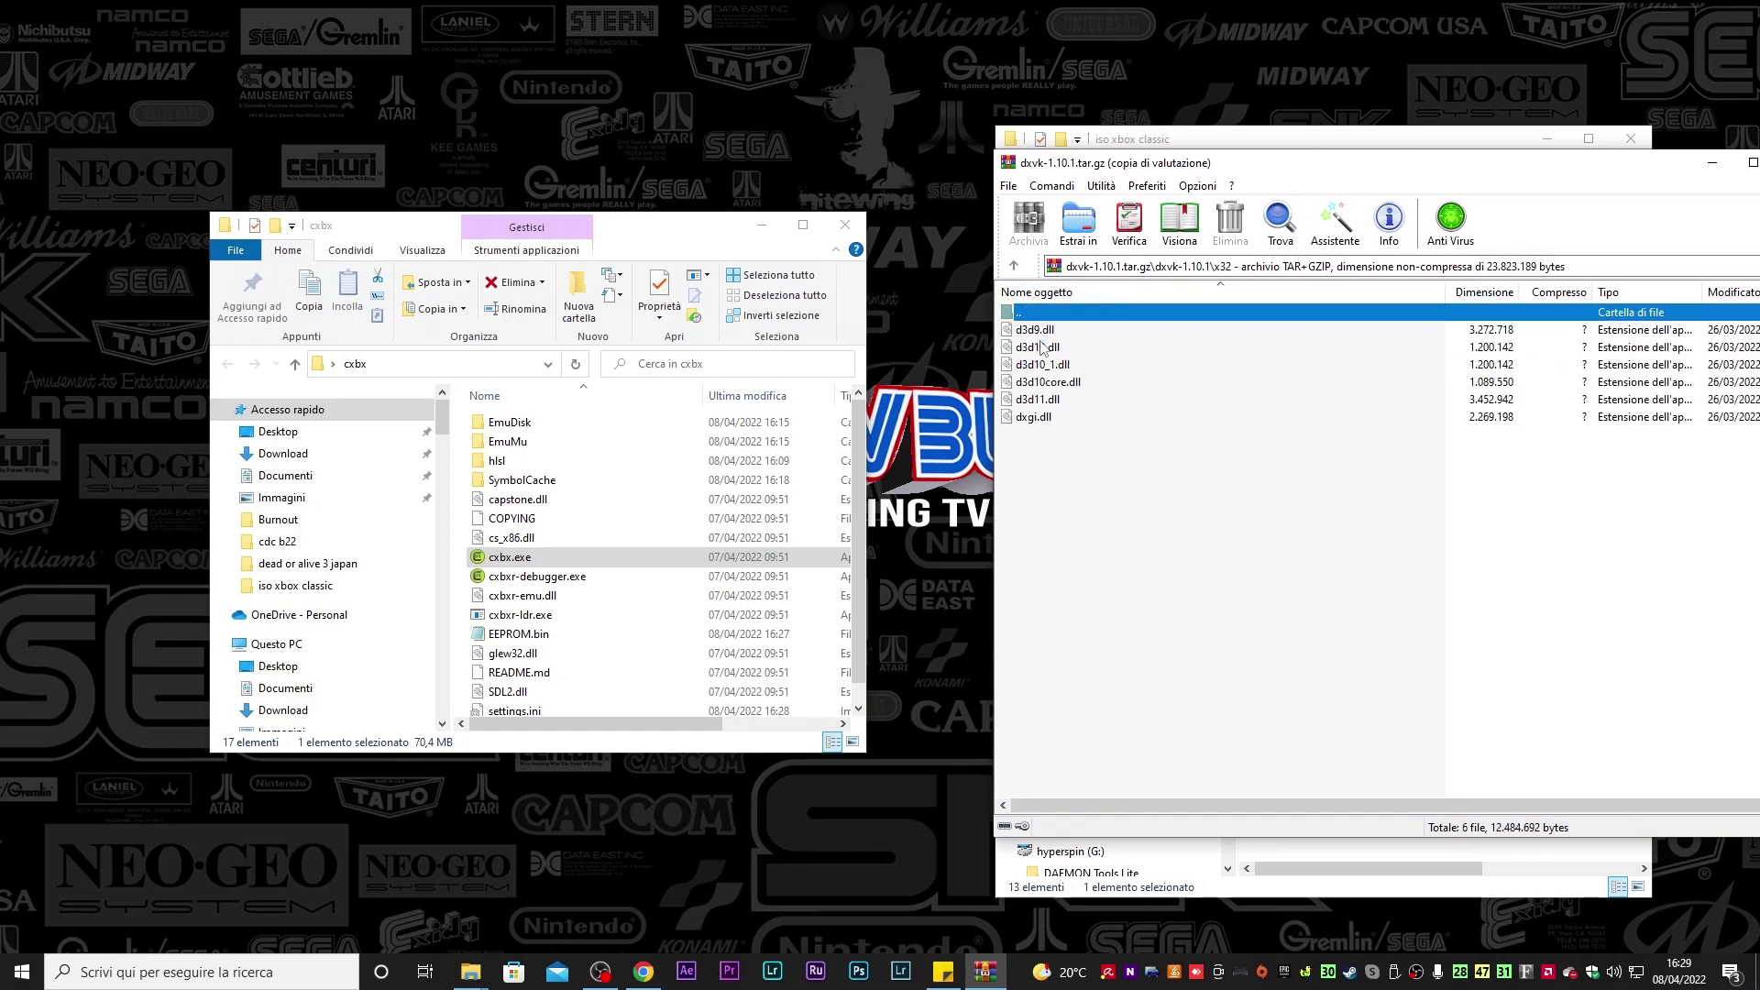
{"action": "left_click_drag", "start_coordinate": [1049, 474], "coordinate": [454, 601]}
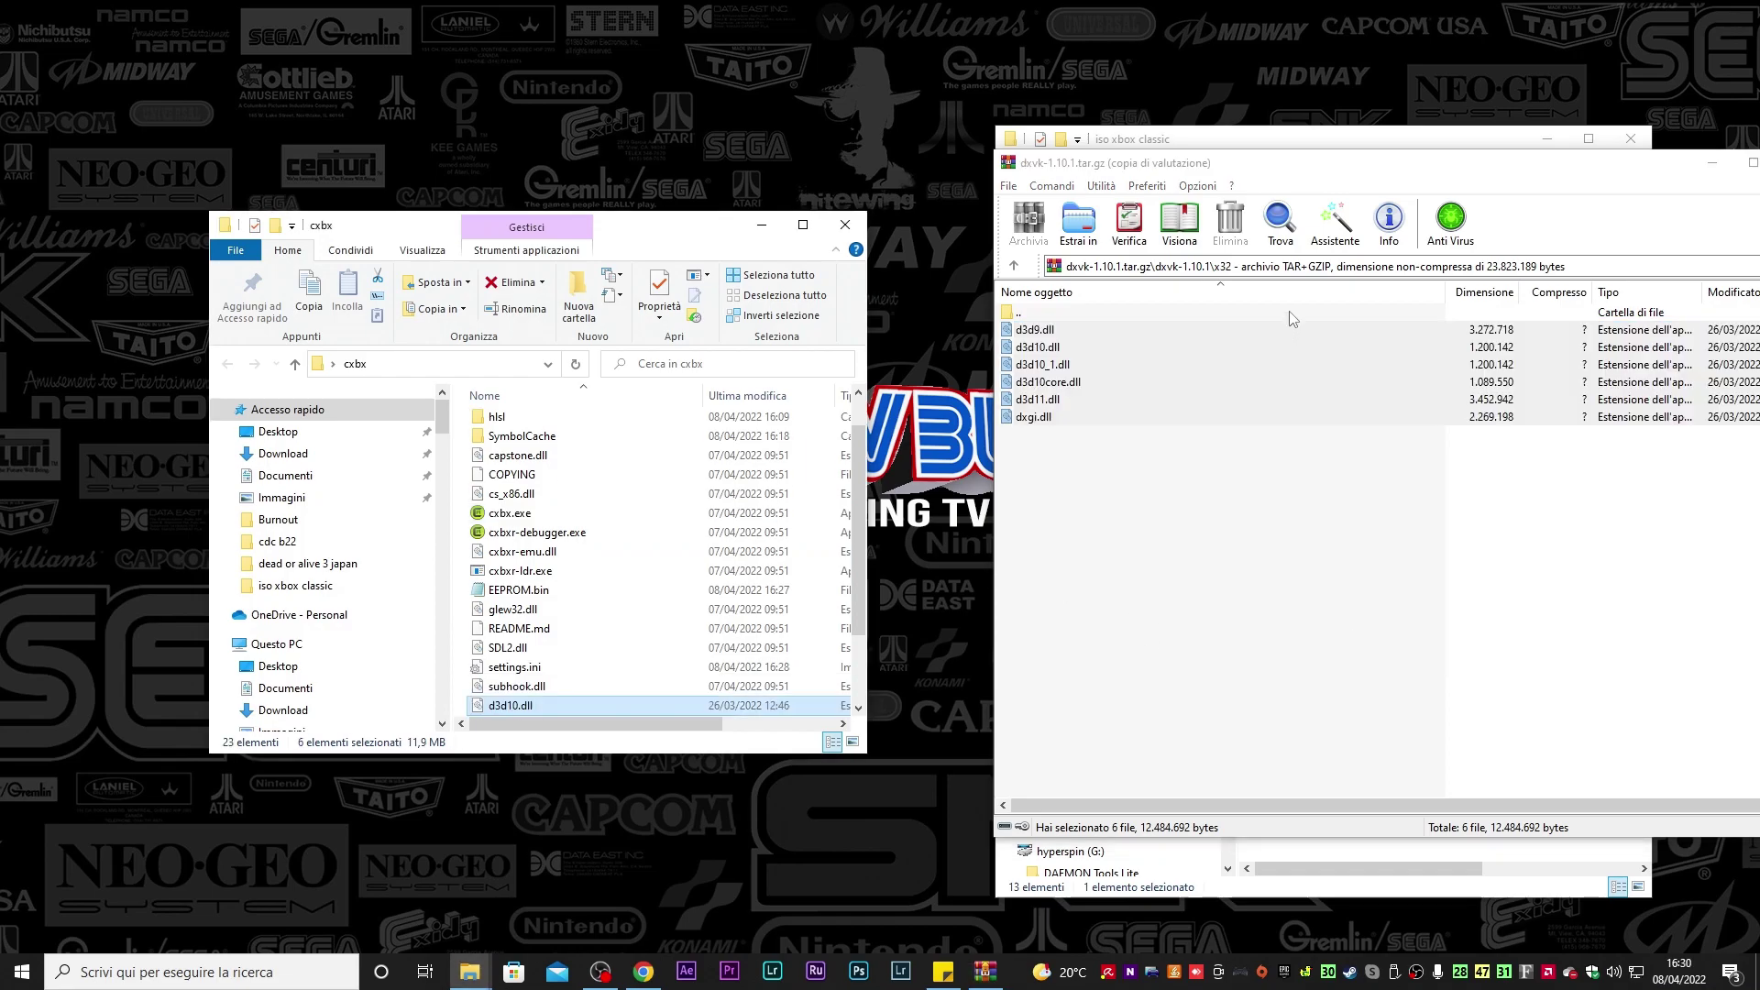
{"action": "left_click_drag", "start_coordinate": [1393, 163], "coordinate": [951, 177]}
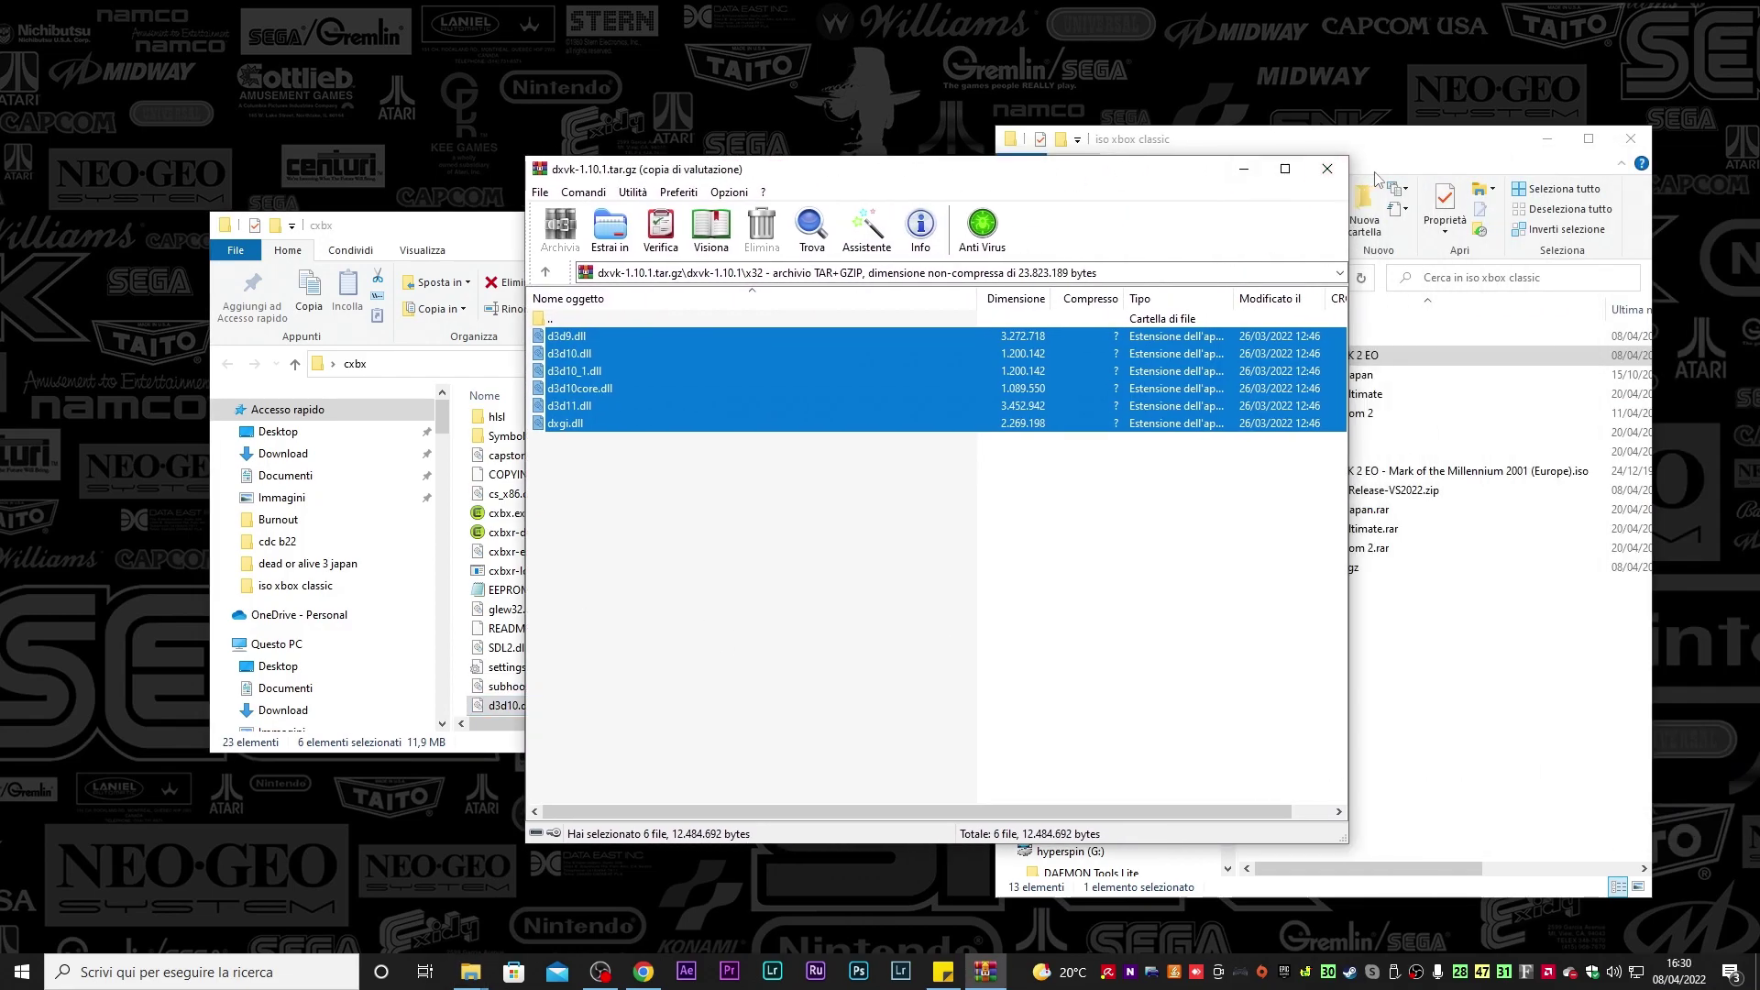
{"action": "left_click", "coordinate": [1327, 169]}
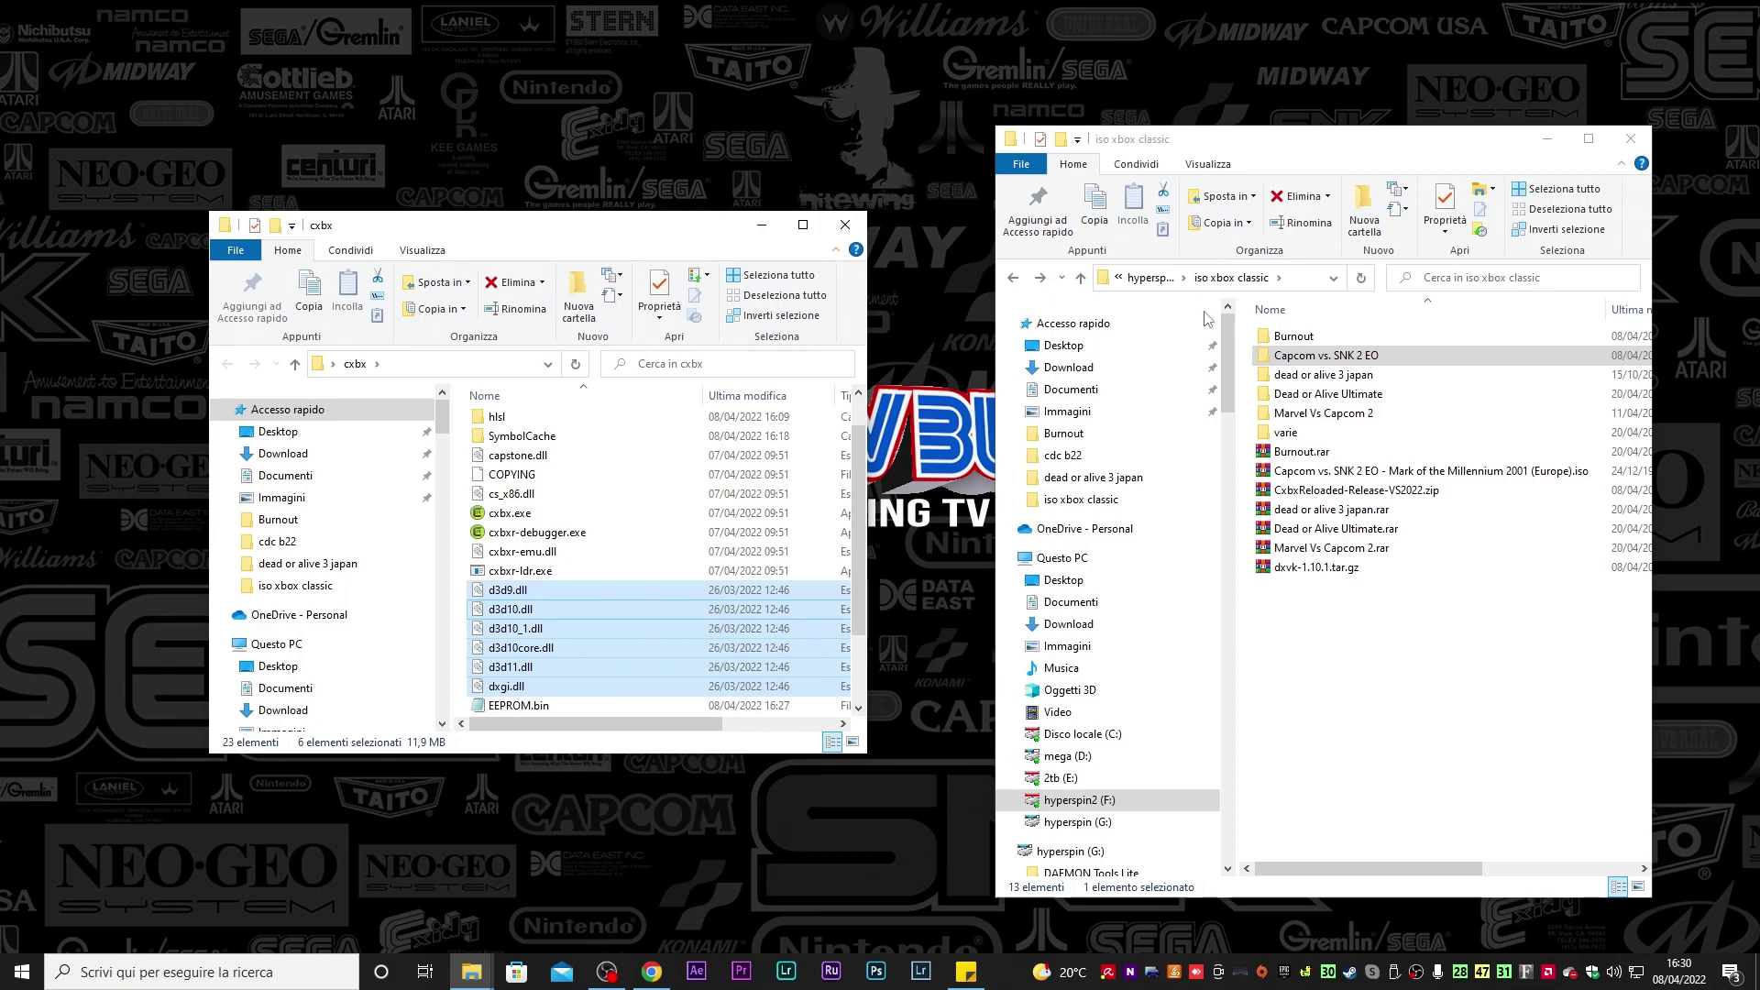
Launch cxbx.exe and locate cxbx_d3d9.log in the emulator folder, keeping the emulator window in front
{"action": "left_click", "coordinate": [496, 518]}
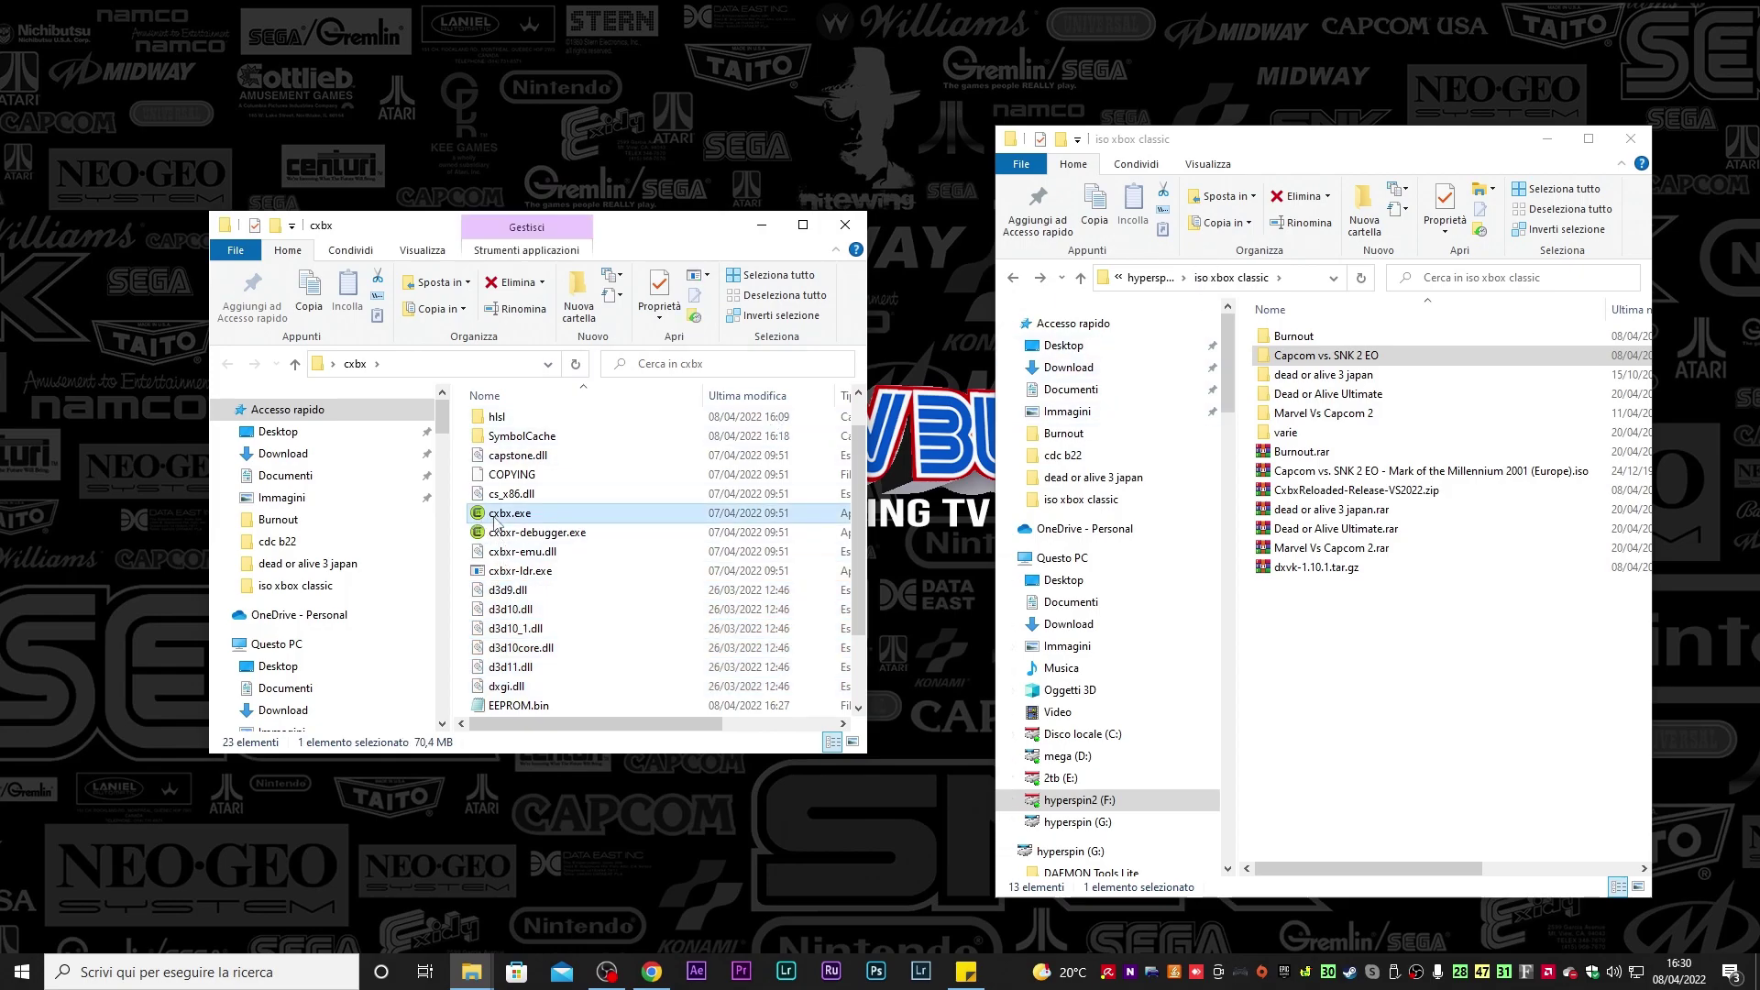
{"action": "double_click", "coordinate": [496, 519]}
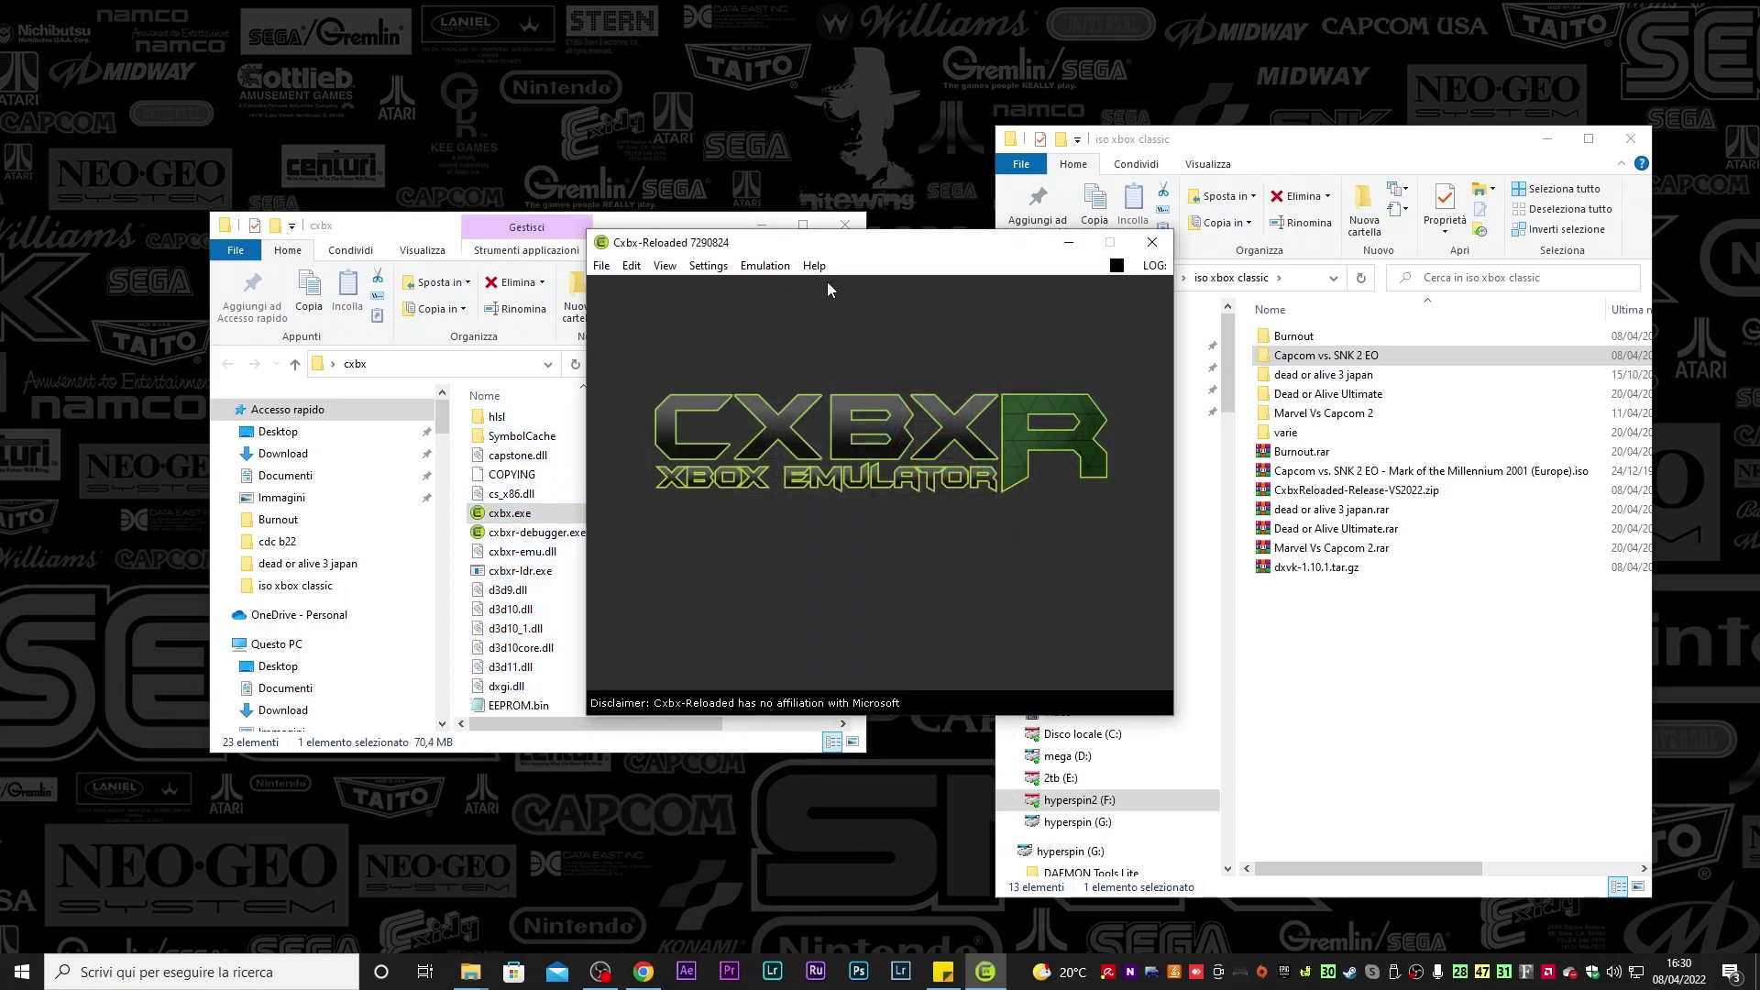
{"action": "left_click_drag", "start_coordinate": [830, 244], "coordinate": [949, 248]}
{"action": "left_click", "coordinate": [546, 530]}
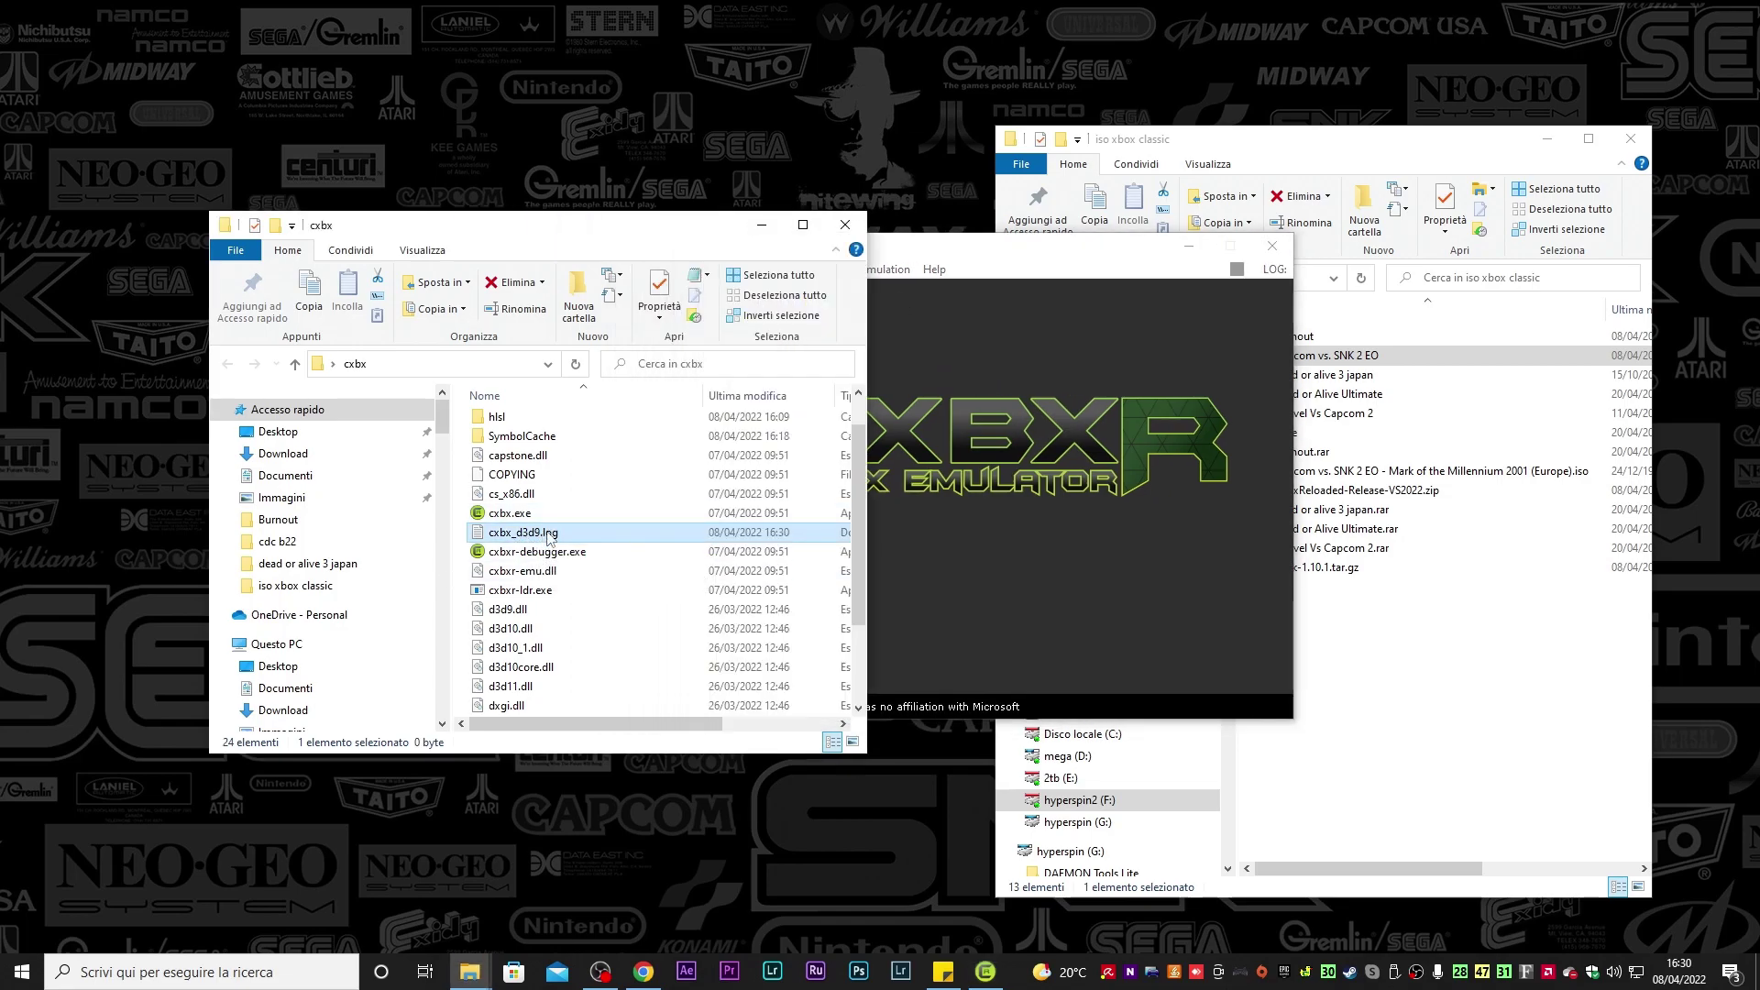
{"action": "left_click", "coordinate": [904, 326]}
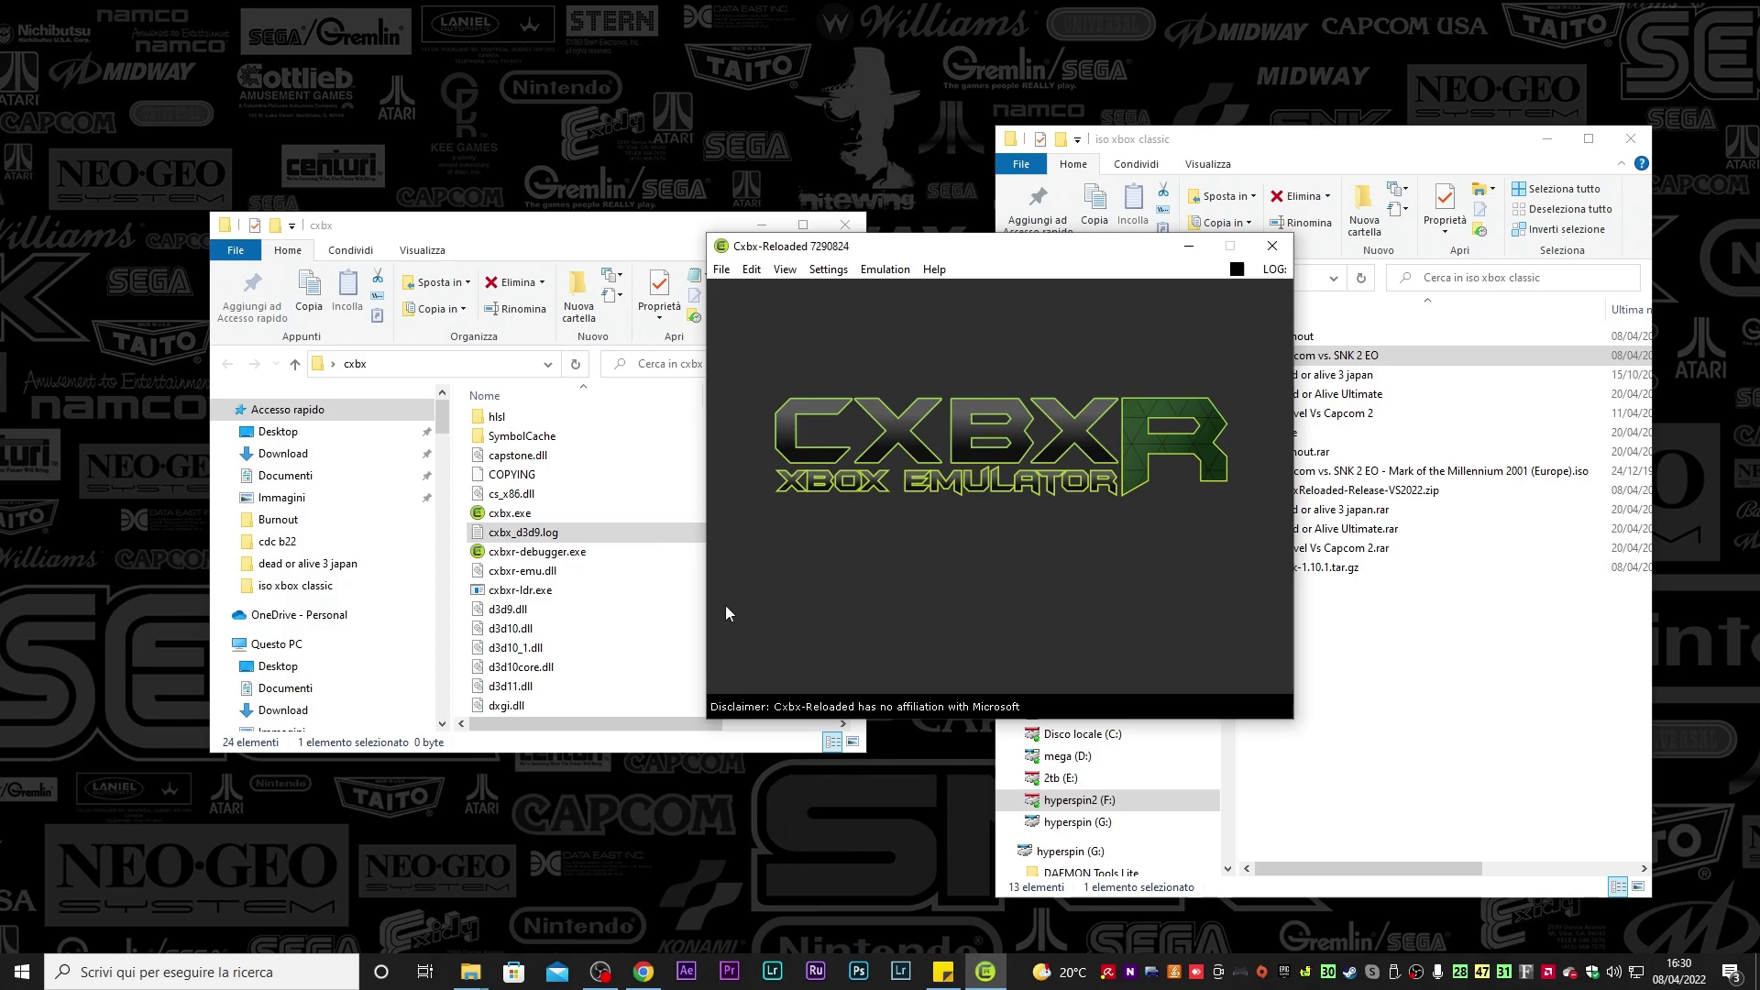
{"action": "left_click_drag", "start_coordinate": [970, 256], "coordinate": [896, 330]}
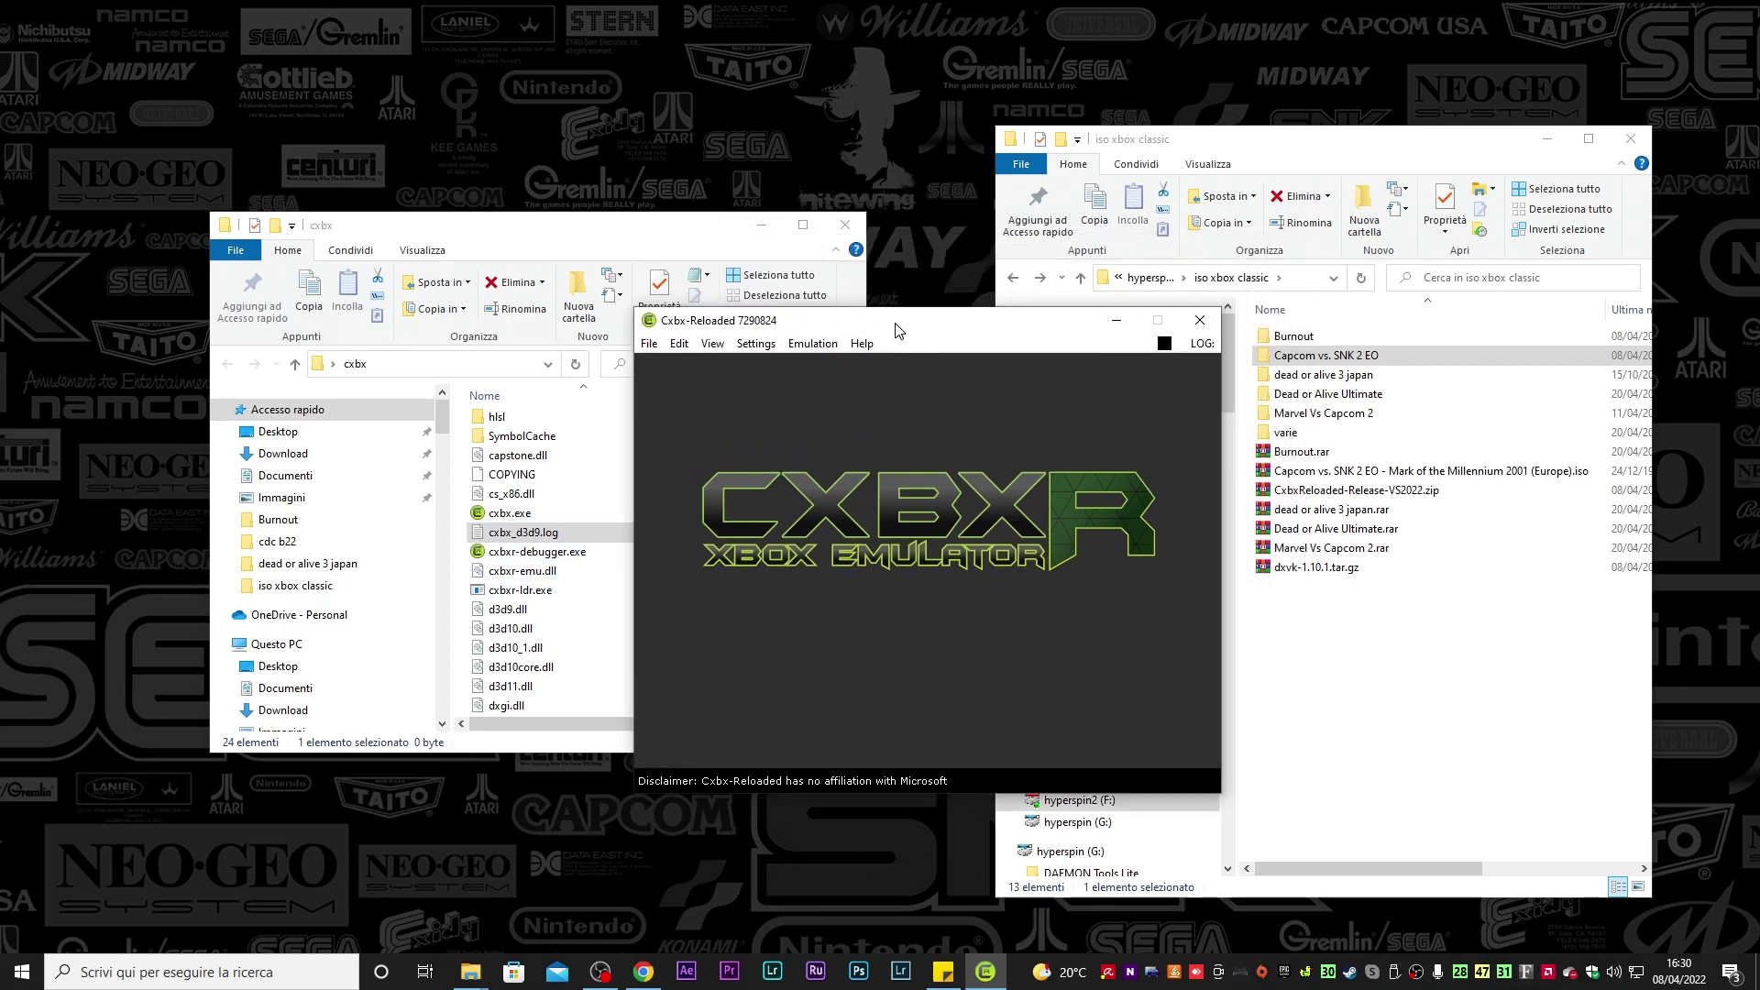
Set the Video Settings in the emulator's Eeprom configuration to Widescreen and accept the change
{"action": "left_click", "coordinate": [767, 349]}
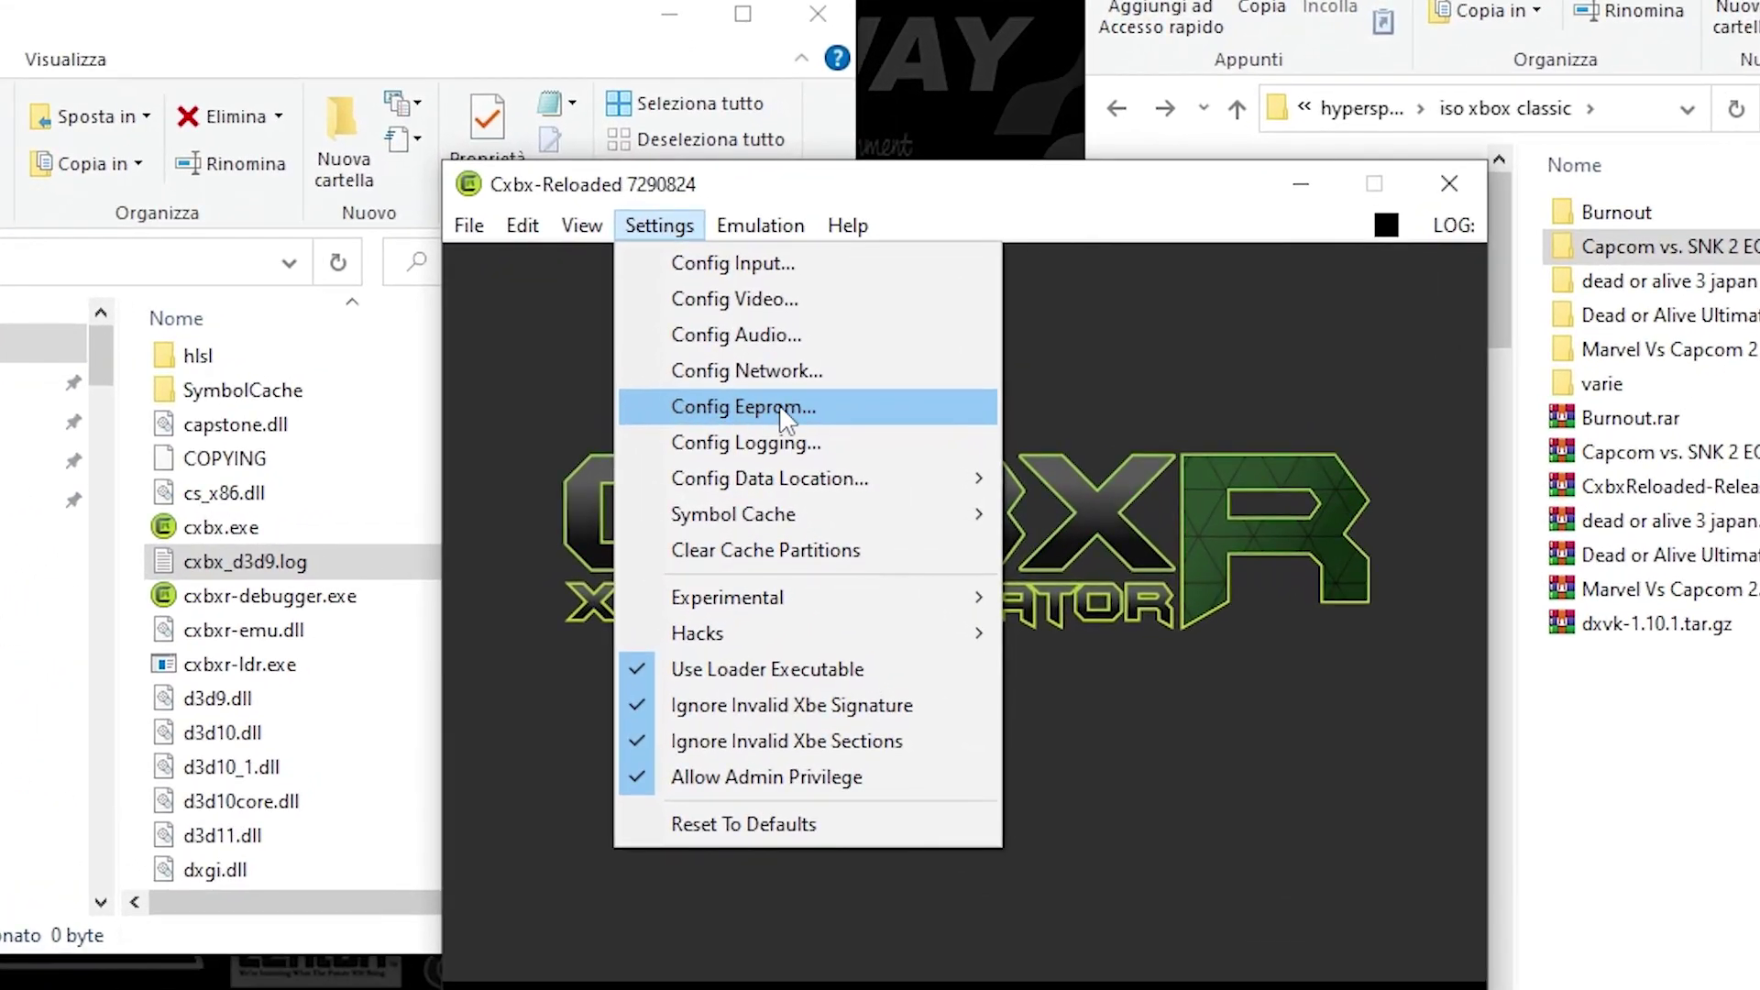
{"action": "left_click", "coordinate": [804, 446]}
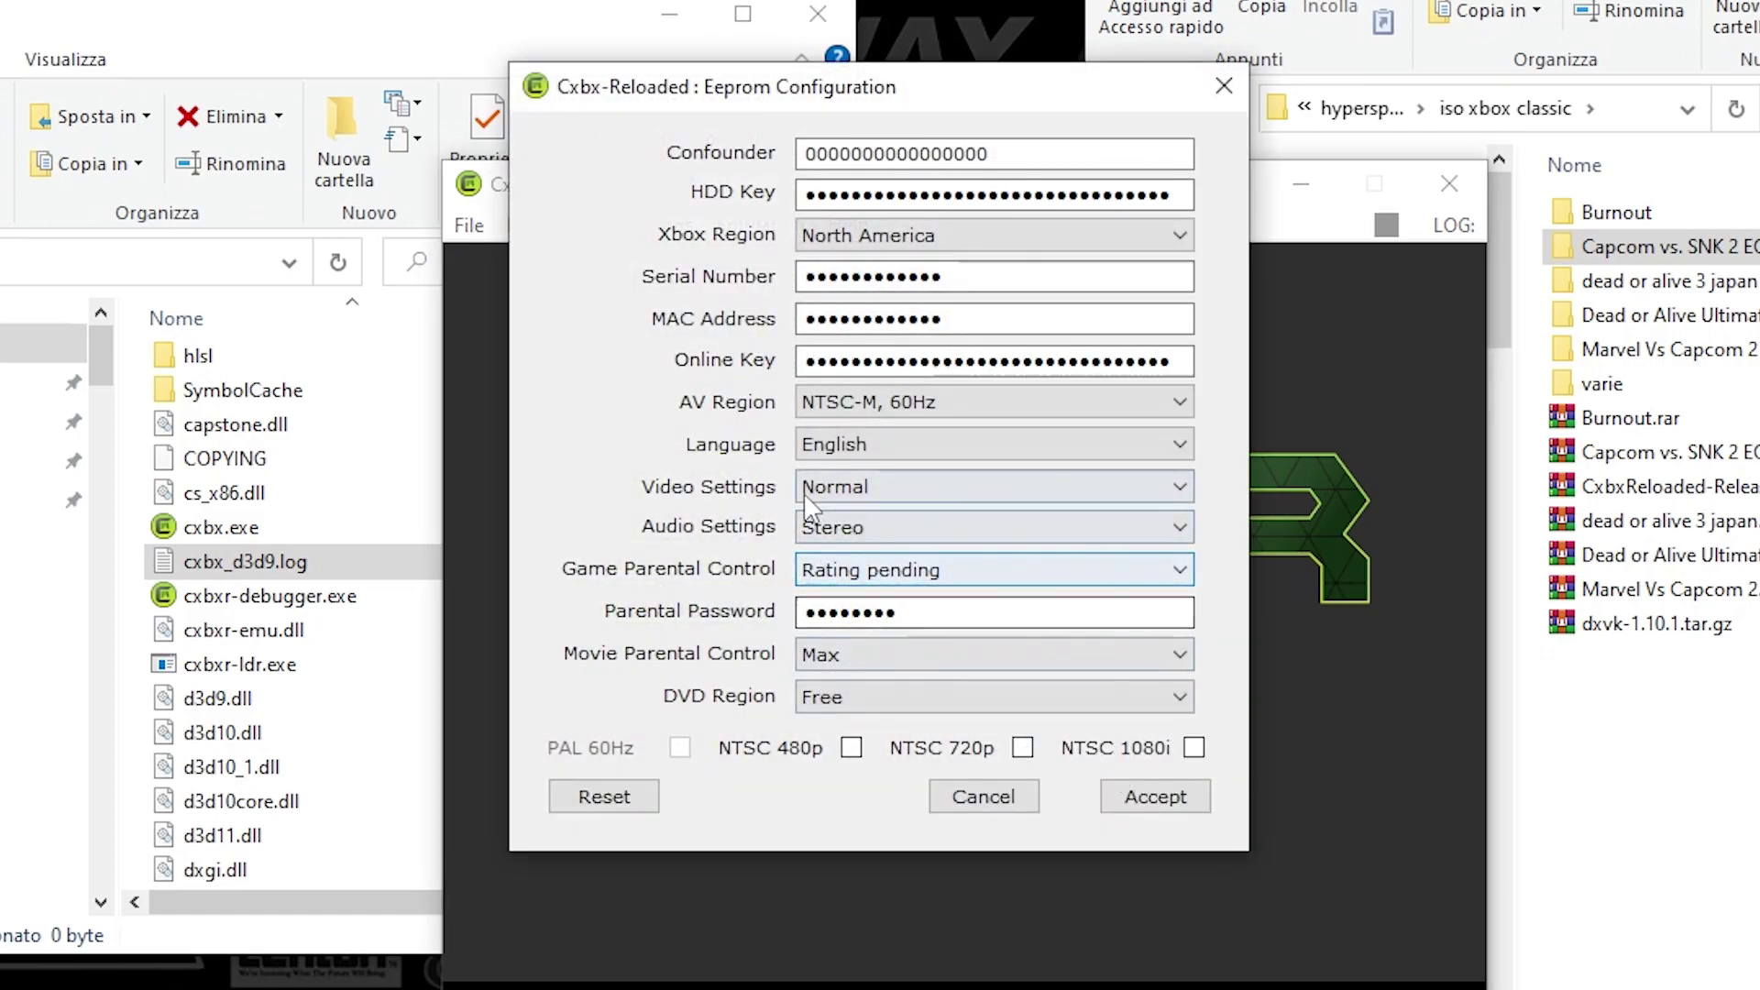
{"action": "left_click", "coordinate": [876, 489]}
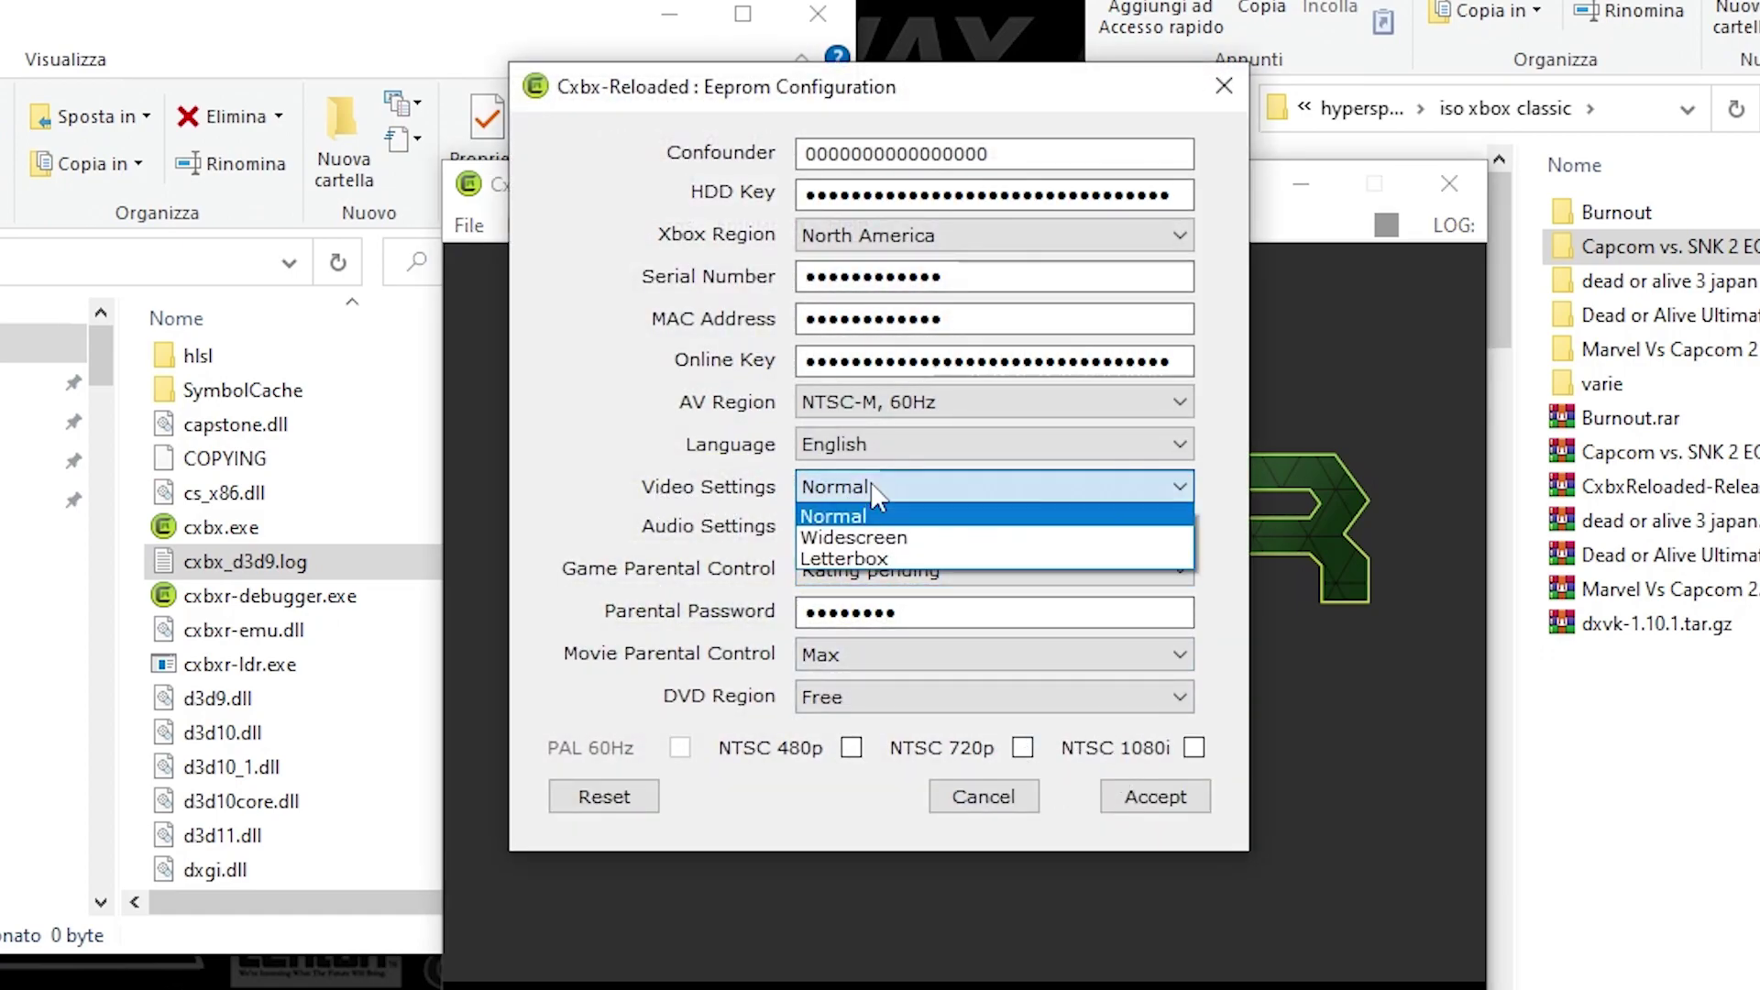
{"action": "left_click", "coordinate": [894, 541]}
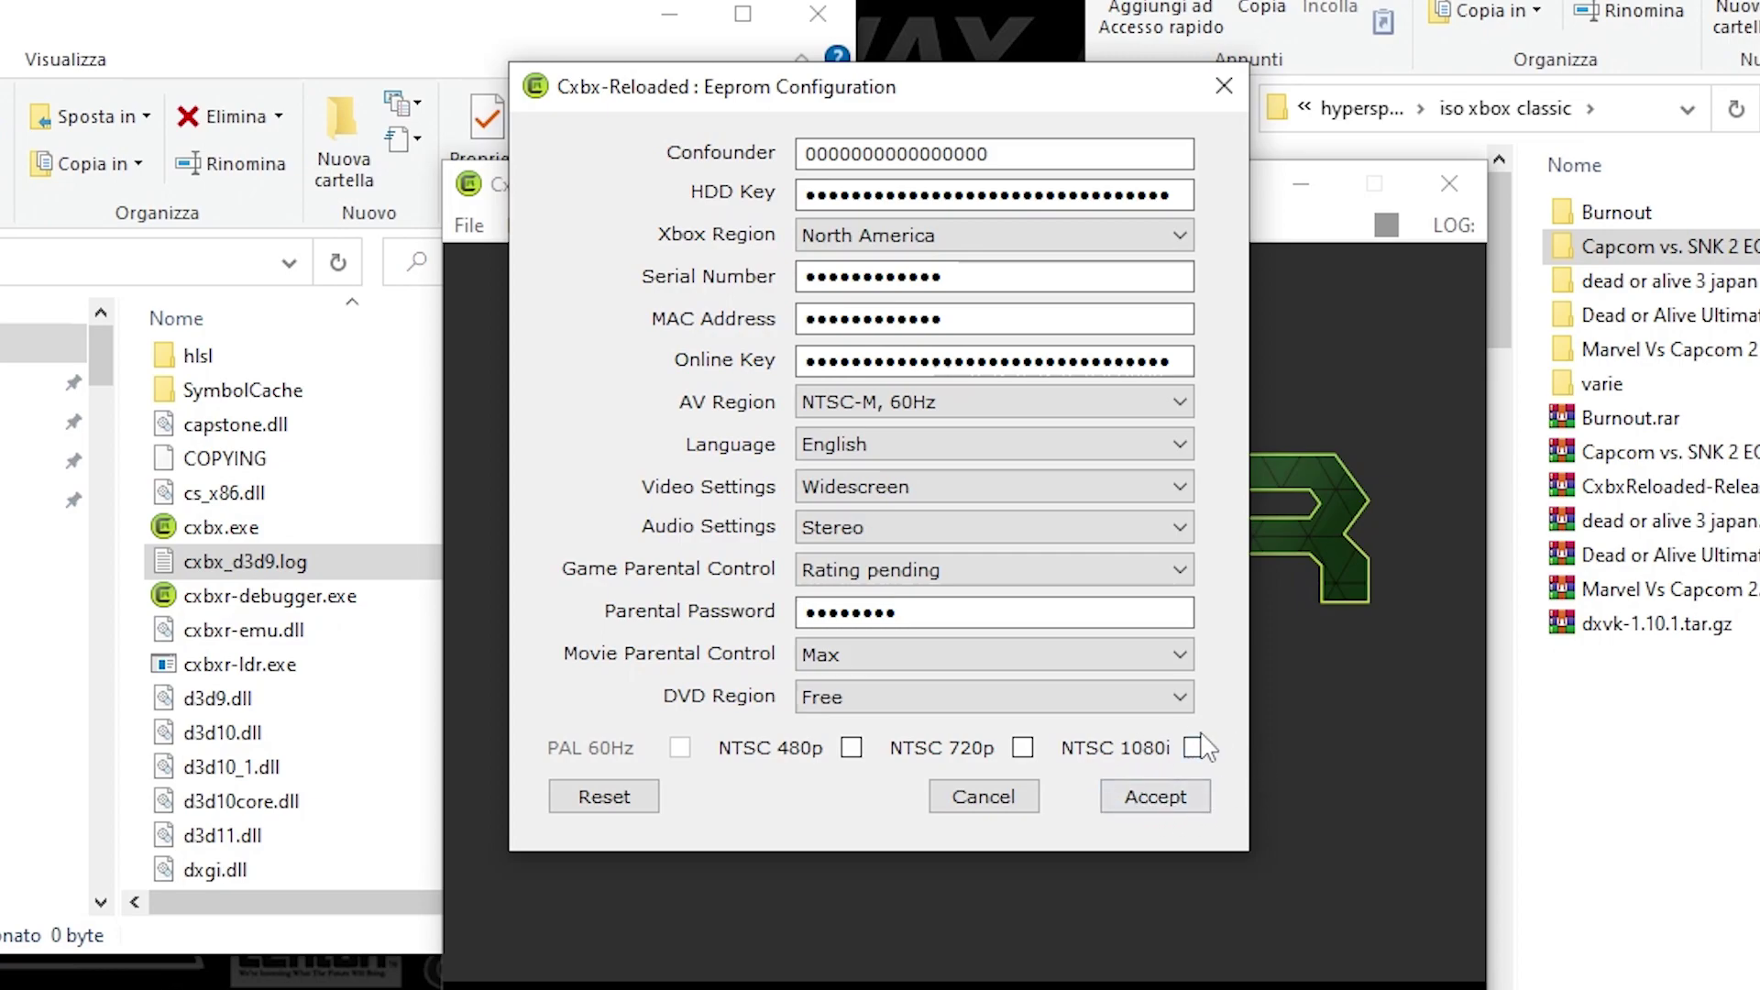
{"action": "left_click", "coordinate": [1148, 798]}
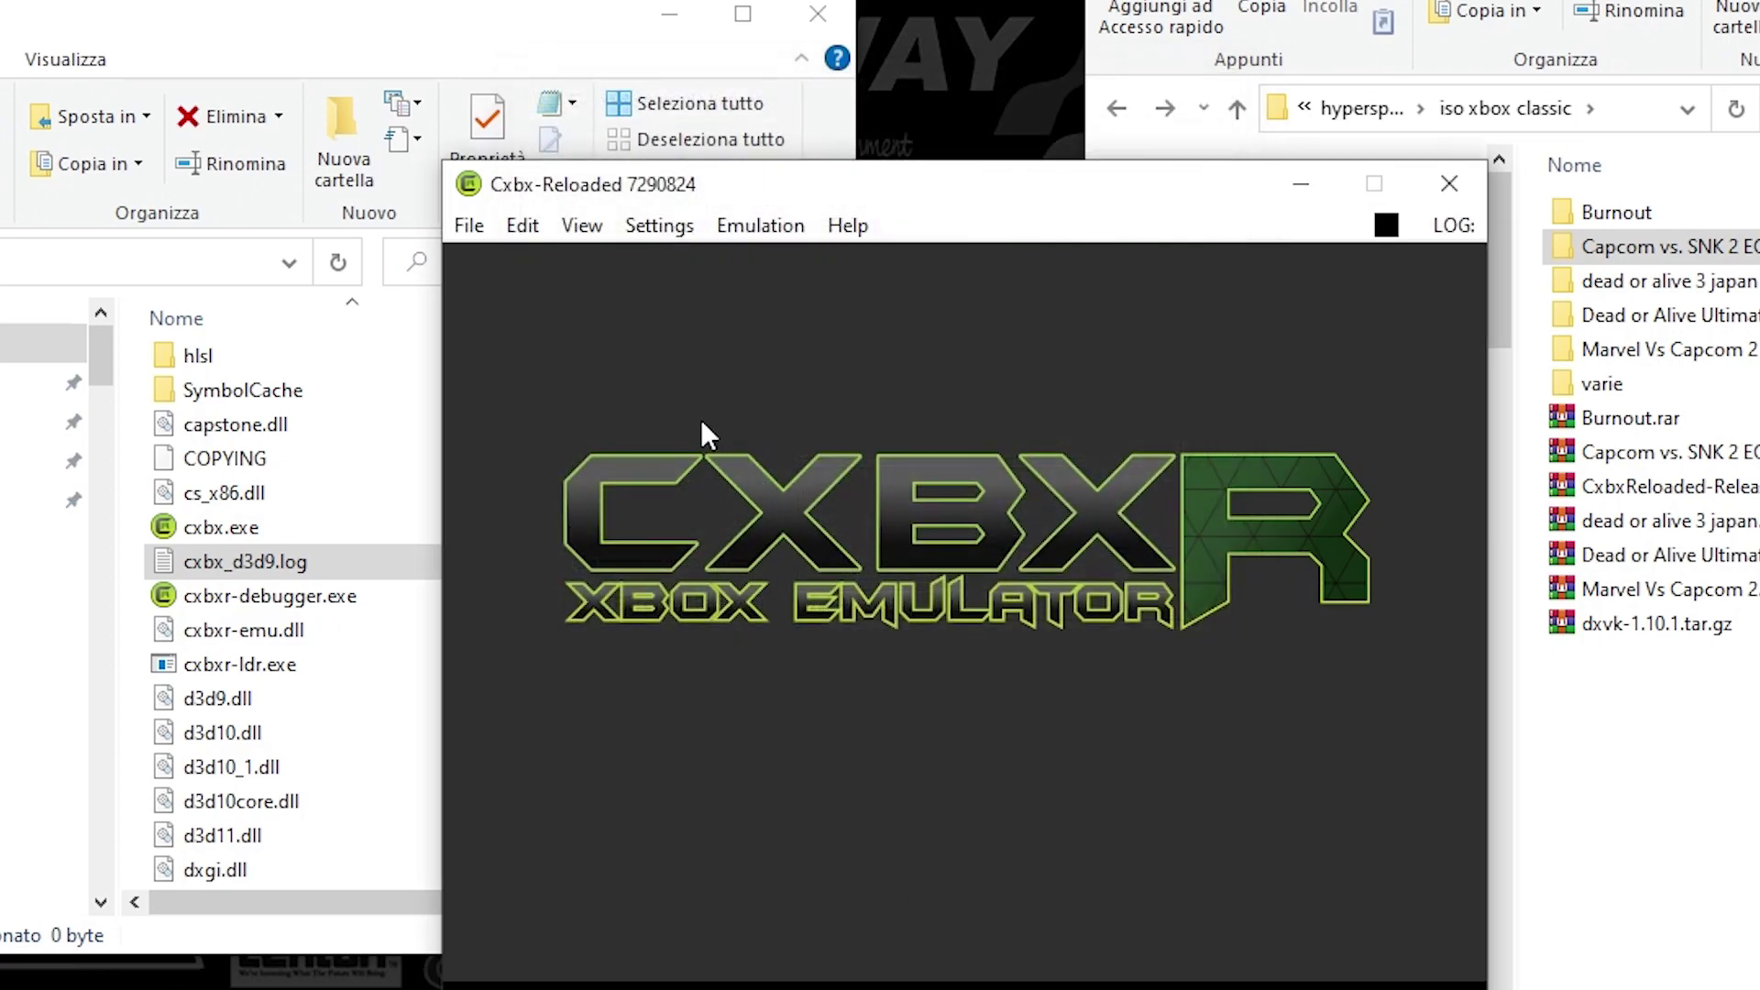
Load the Dead or Alive 3 Xbe, start its emulation and continue past the game's title screen
{"action": "left_click", "coordinate": [467, 225]}
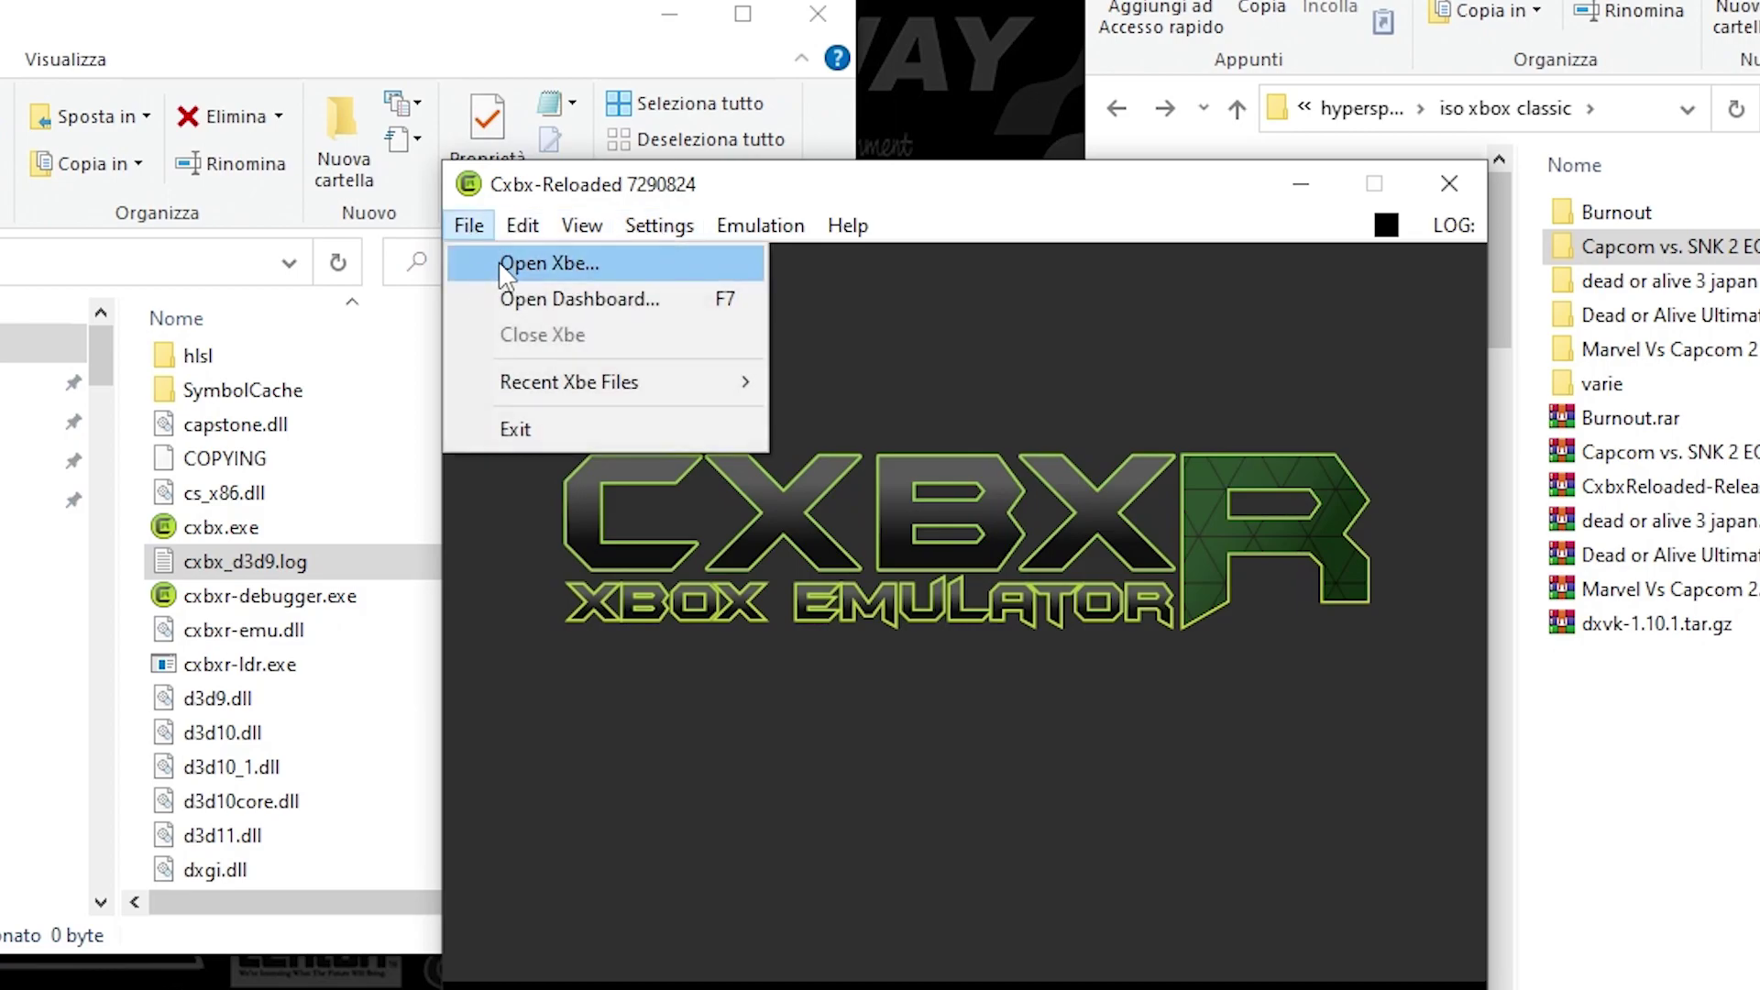
{"action": "left_click", "coordinate": [504, 268]}
{"action": "double_click", "coordinate": [825, 484]}
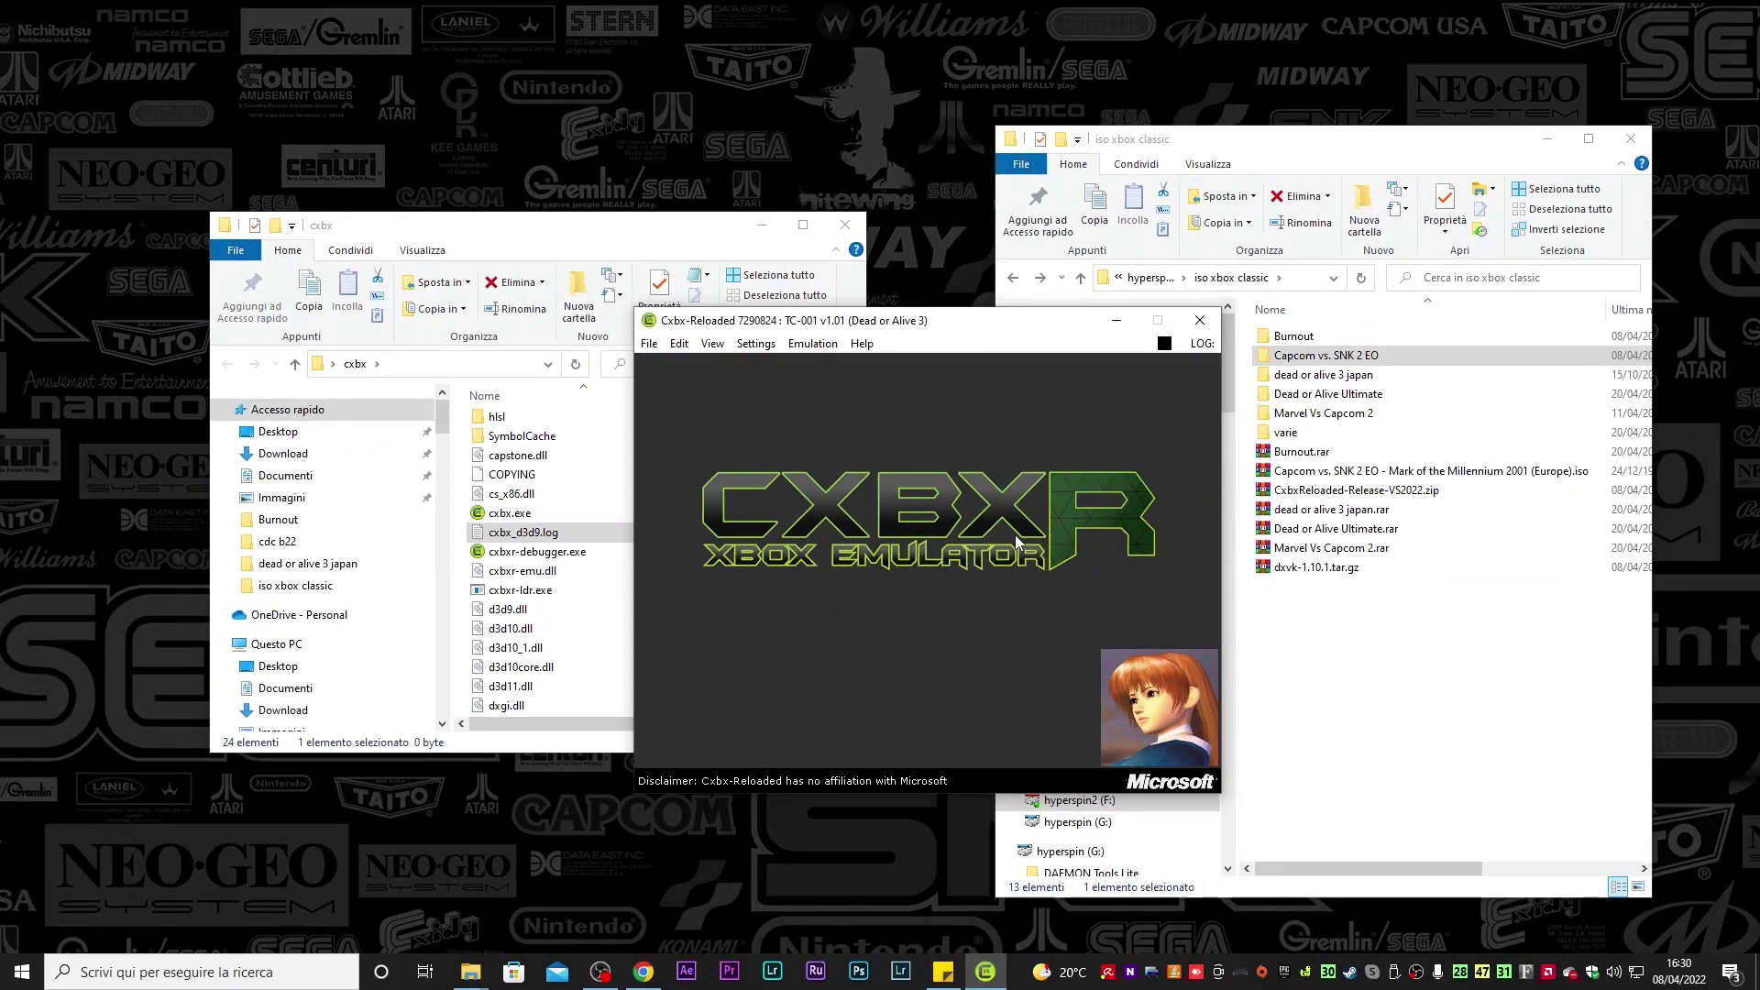
{"action": "left_click", "coordinate": [651, 344]}
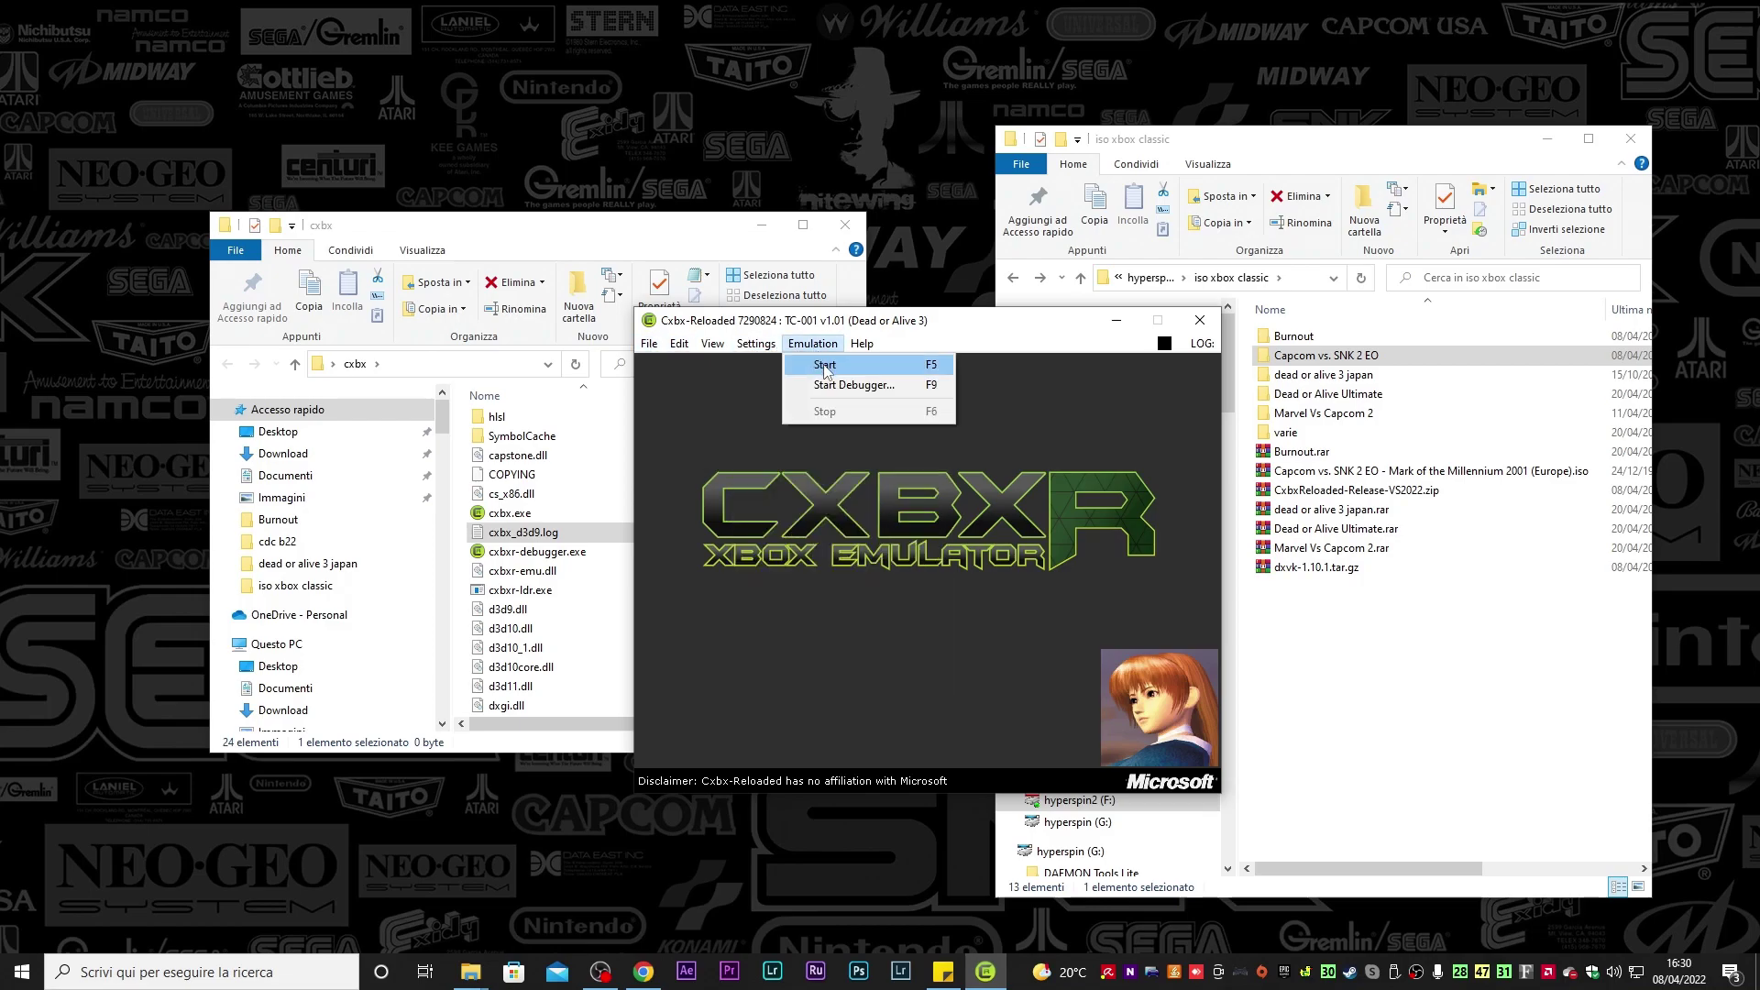
{"action": "left_click", "coordinate": [822, 364]}
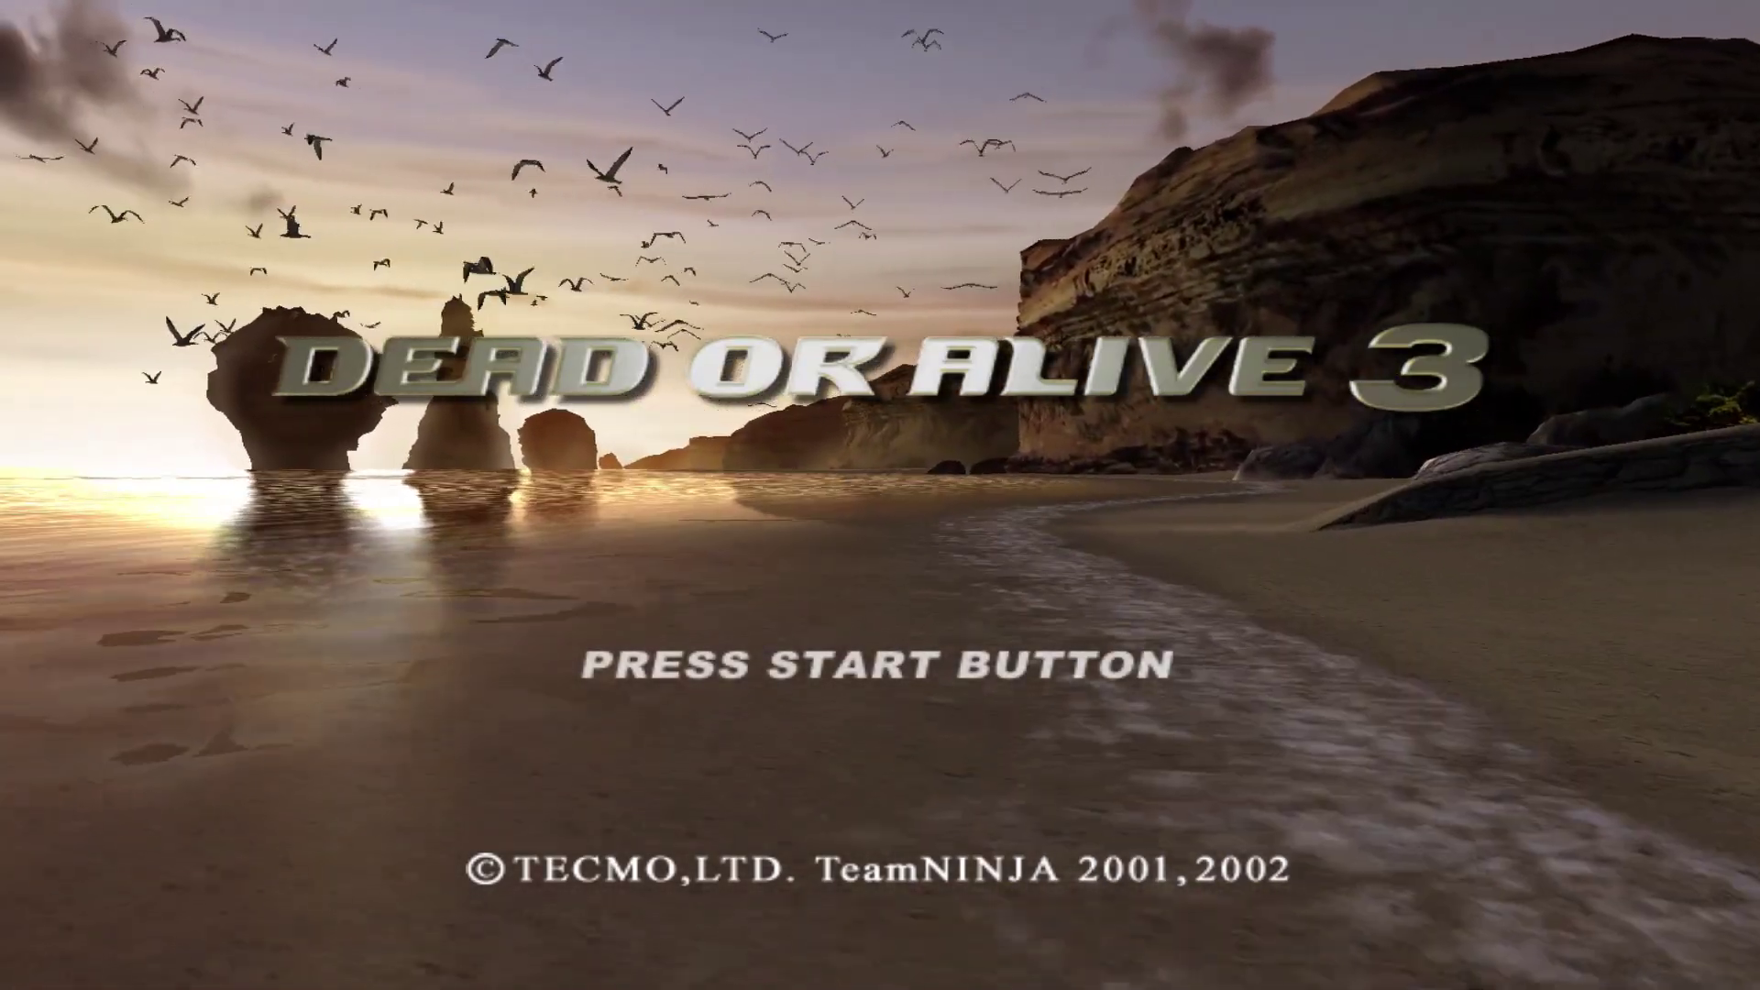
{"action": "key", "text": "Return"}
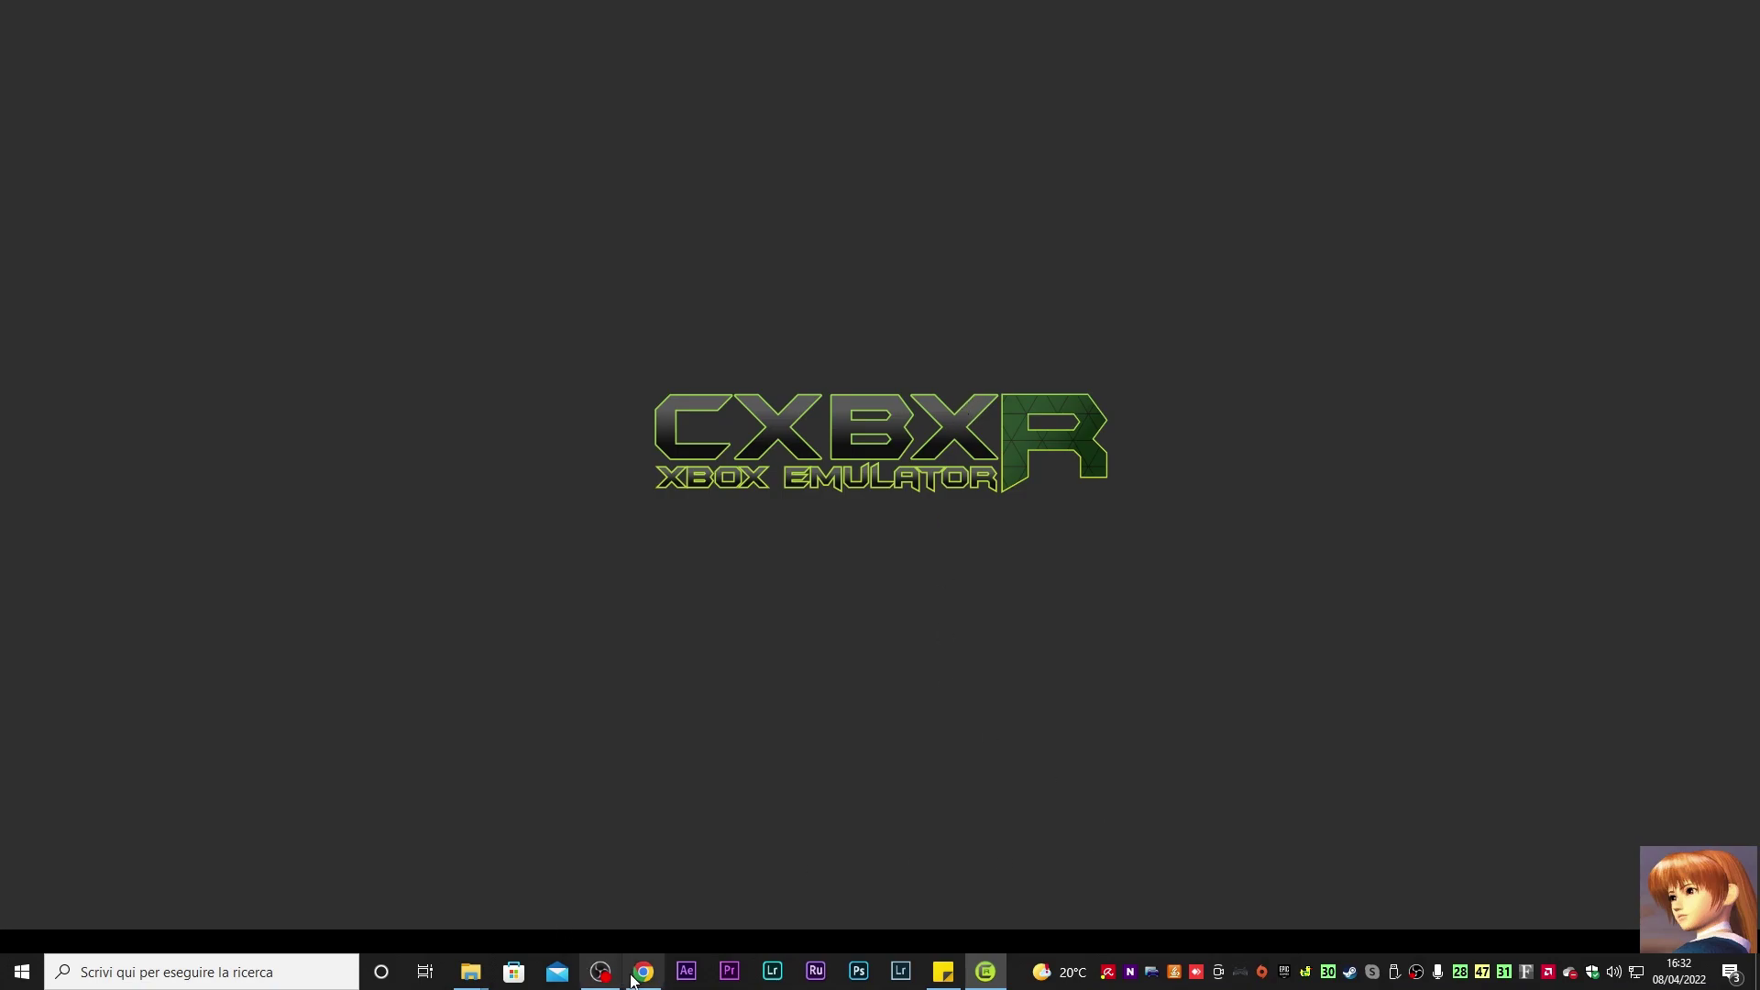
Close the Cxbx-Reloaded emulator window
{"action": "mouse_move", "coordinate": [643, 972]}
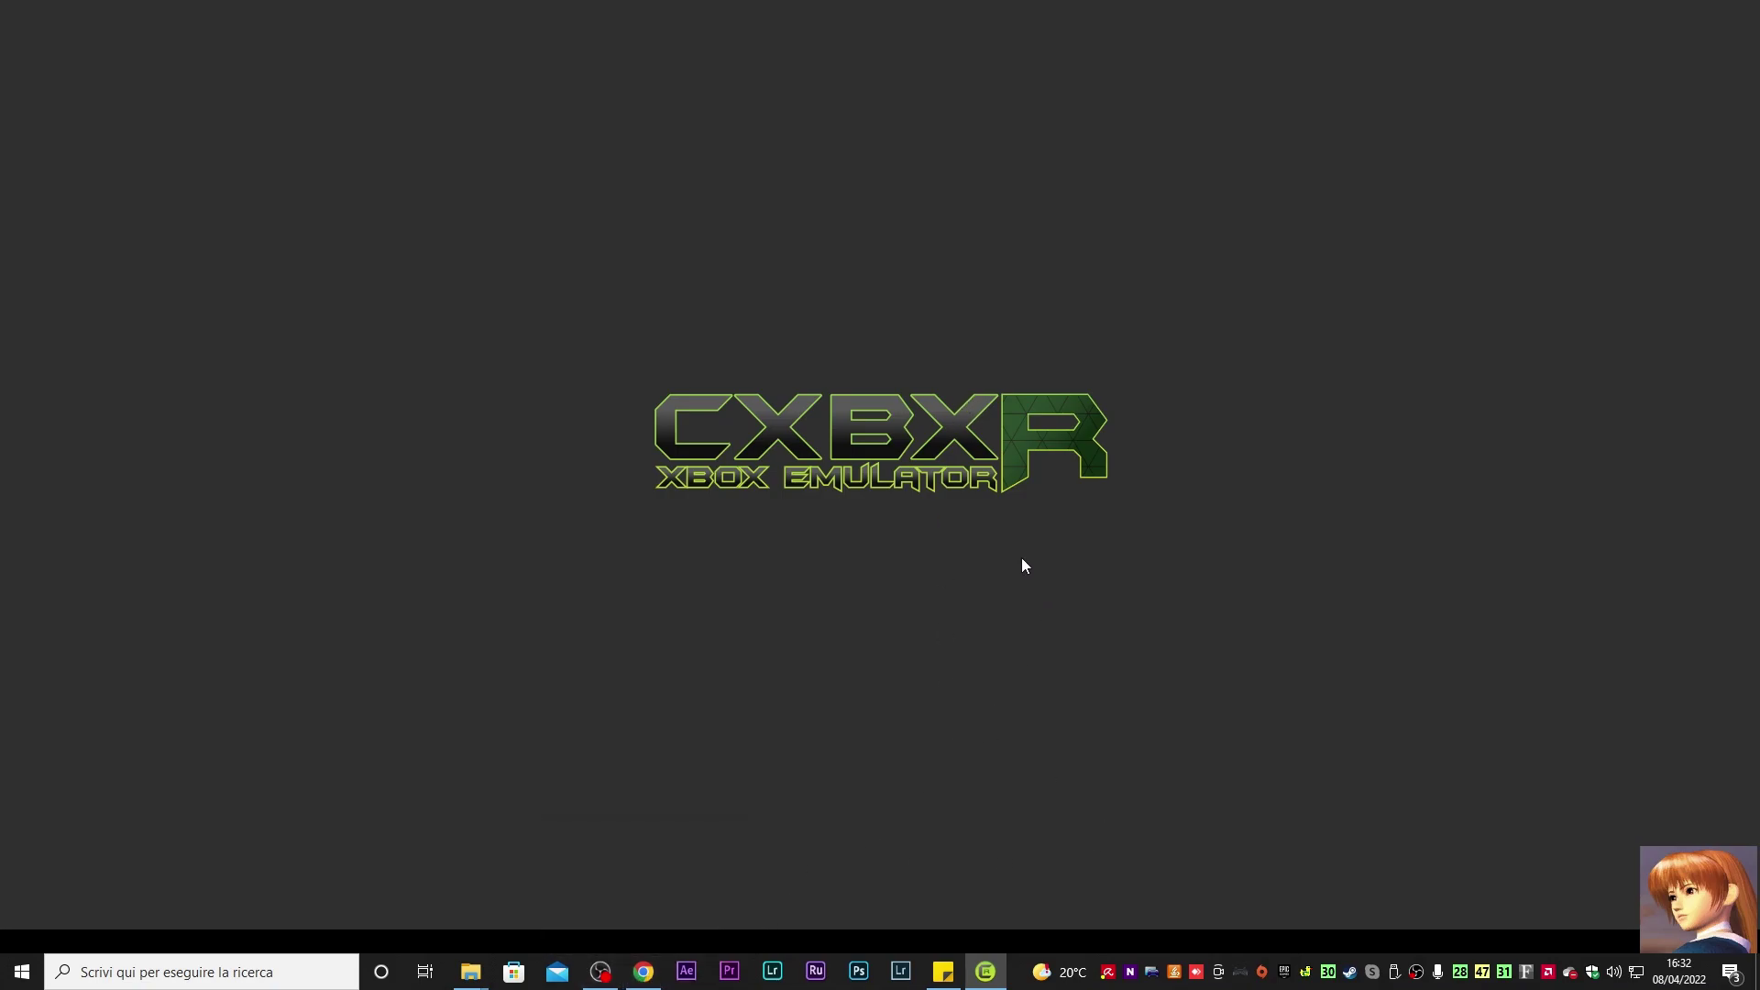
{"action": "right_click", "coordinate": [993, 979]}
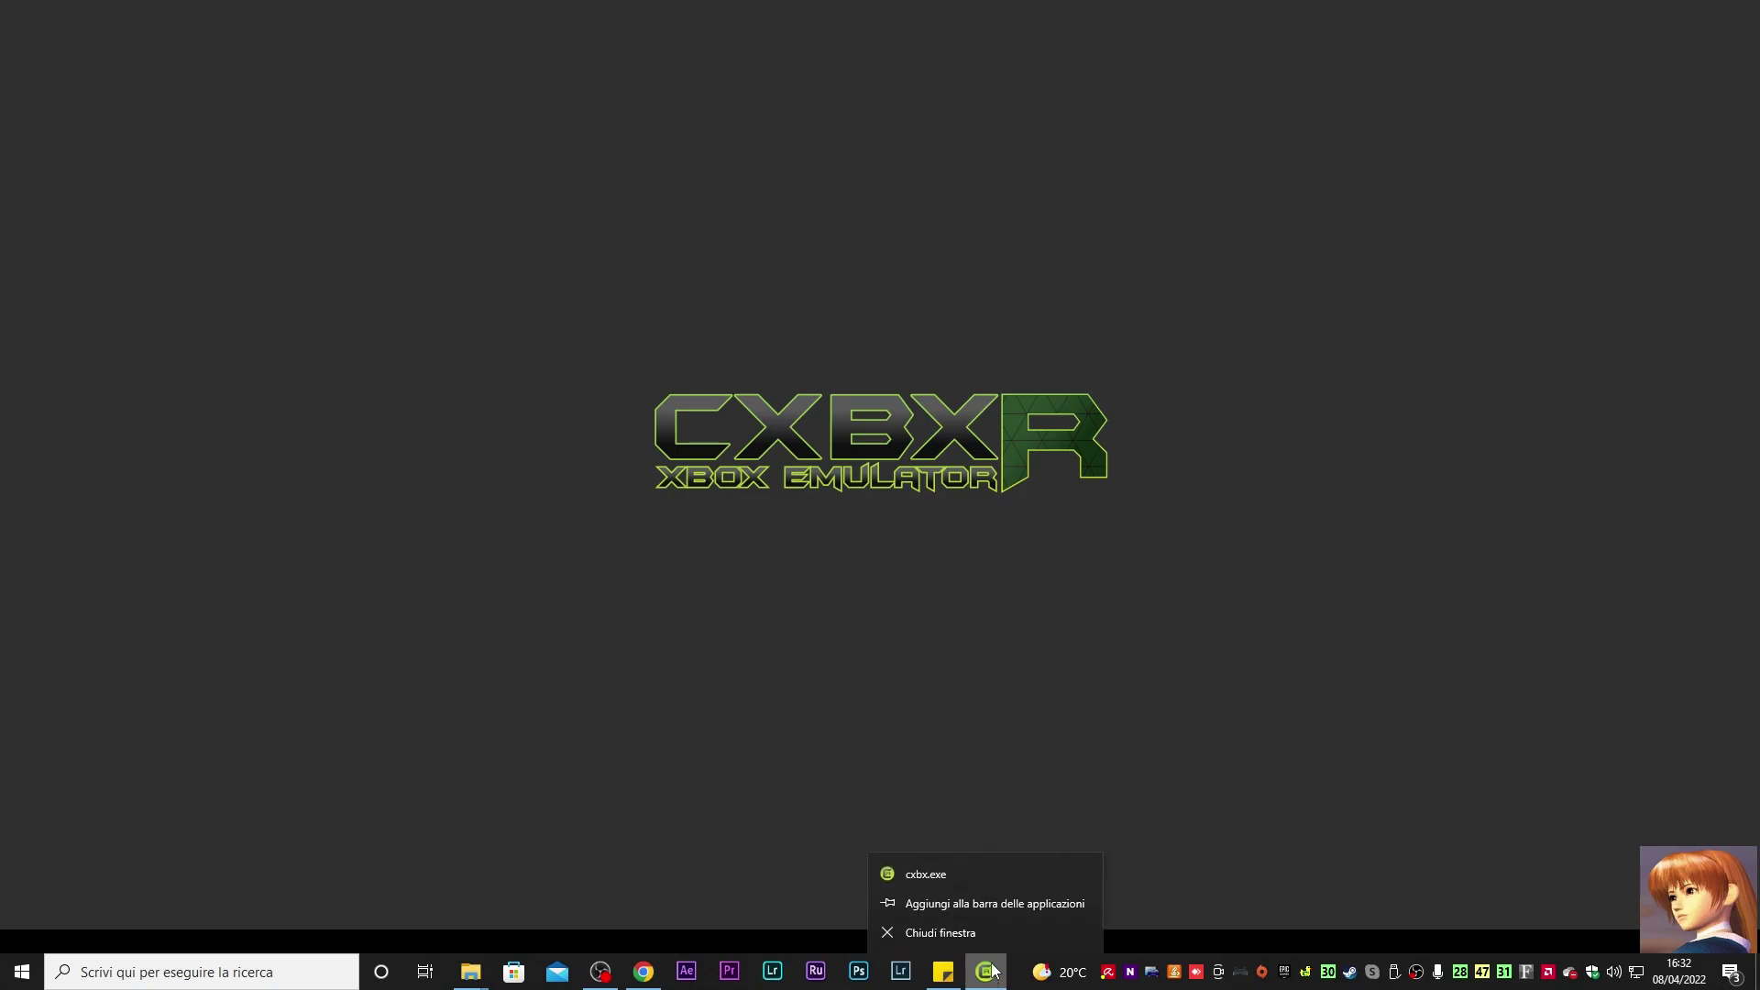
{"action": "left_click", "coordinate": [981, 938]}
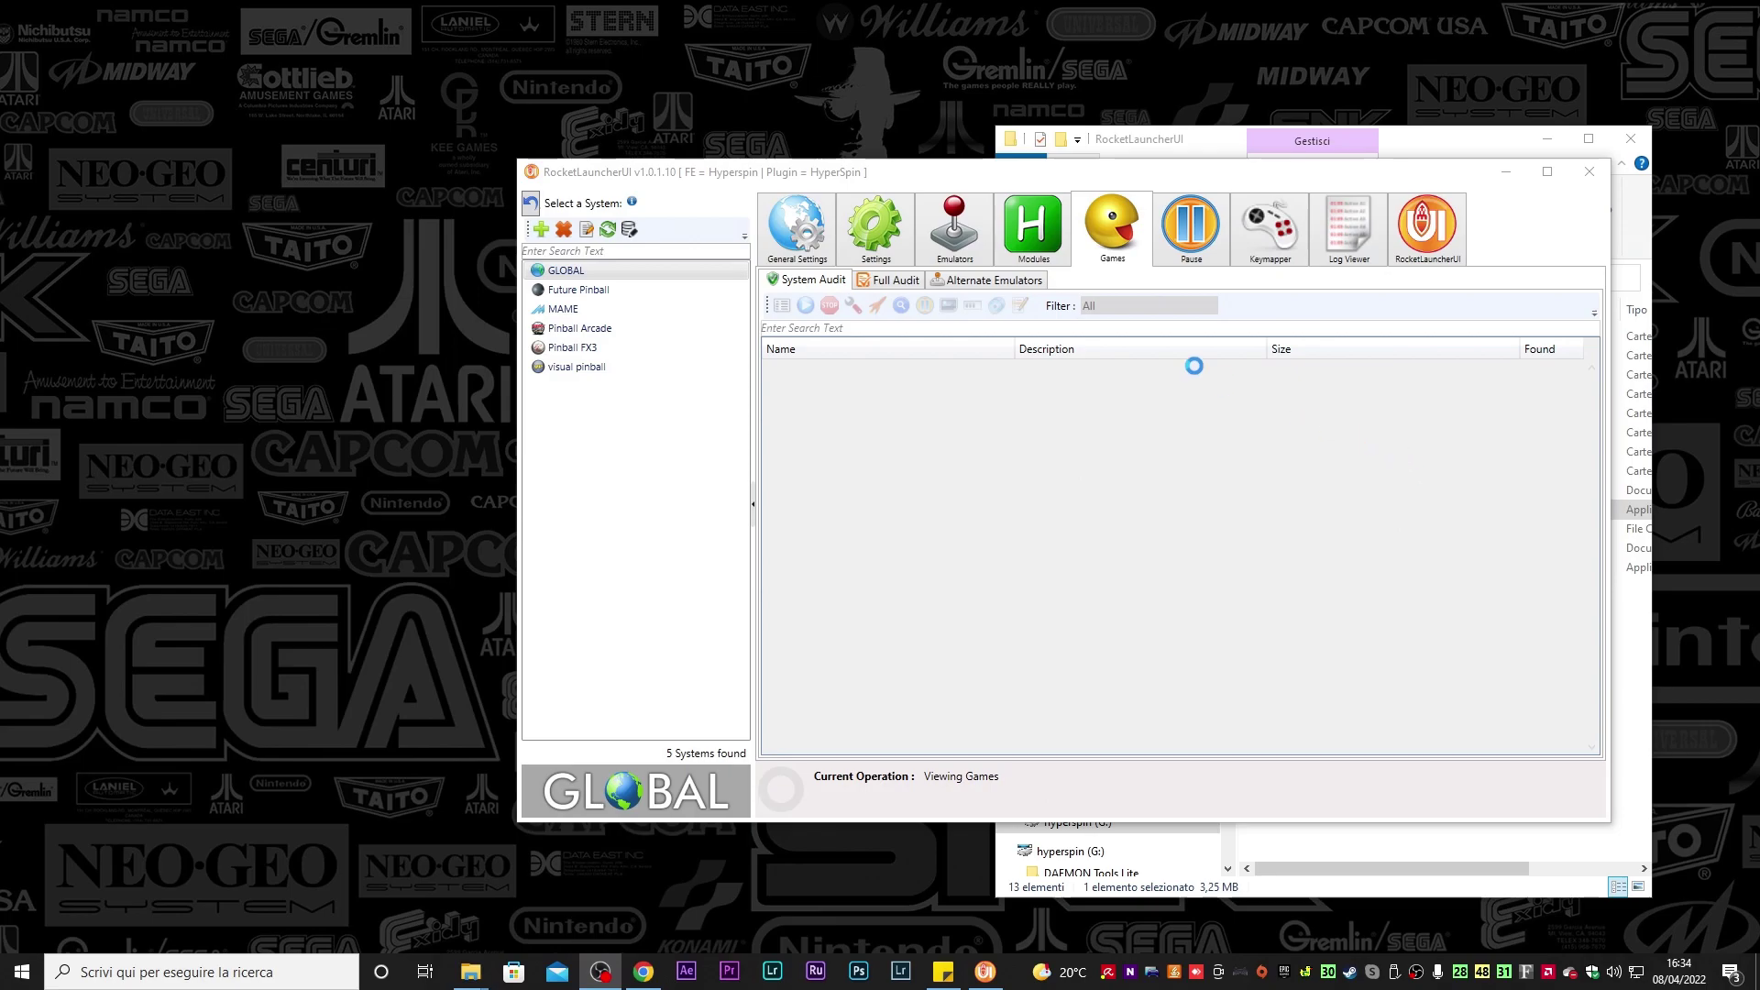
Check the cxbx folder inside Hyperspin's Emulators directory, then return to the RocketLauncherUI window
{"action": "left_click_drag", "start_coordinate": [1157, 183], "coordinate": [717, 161]}
{"action": "left_click", "coordinate": [1446, 144]}
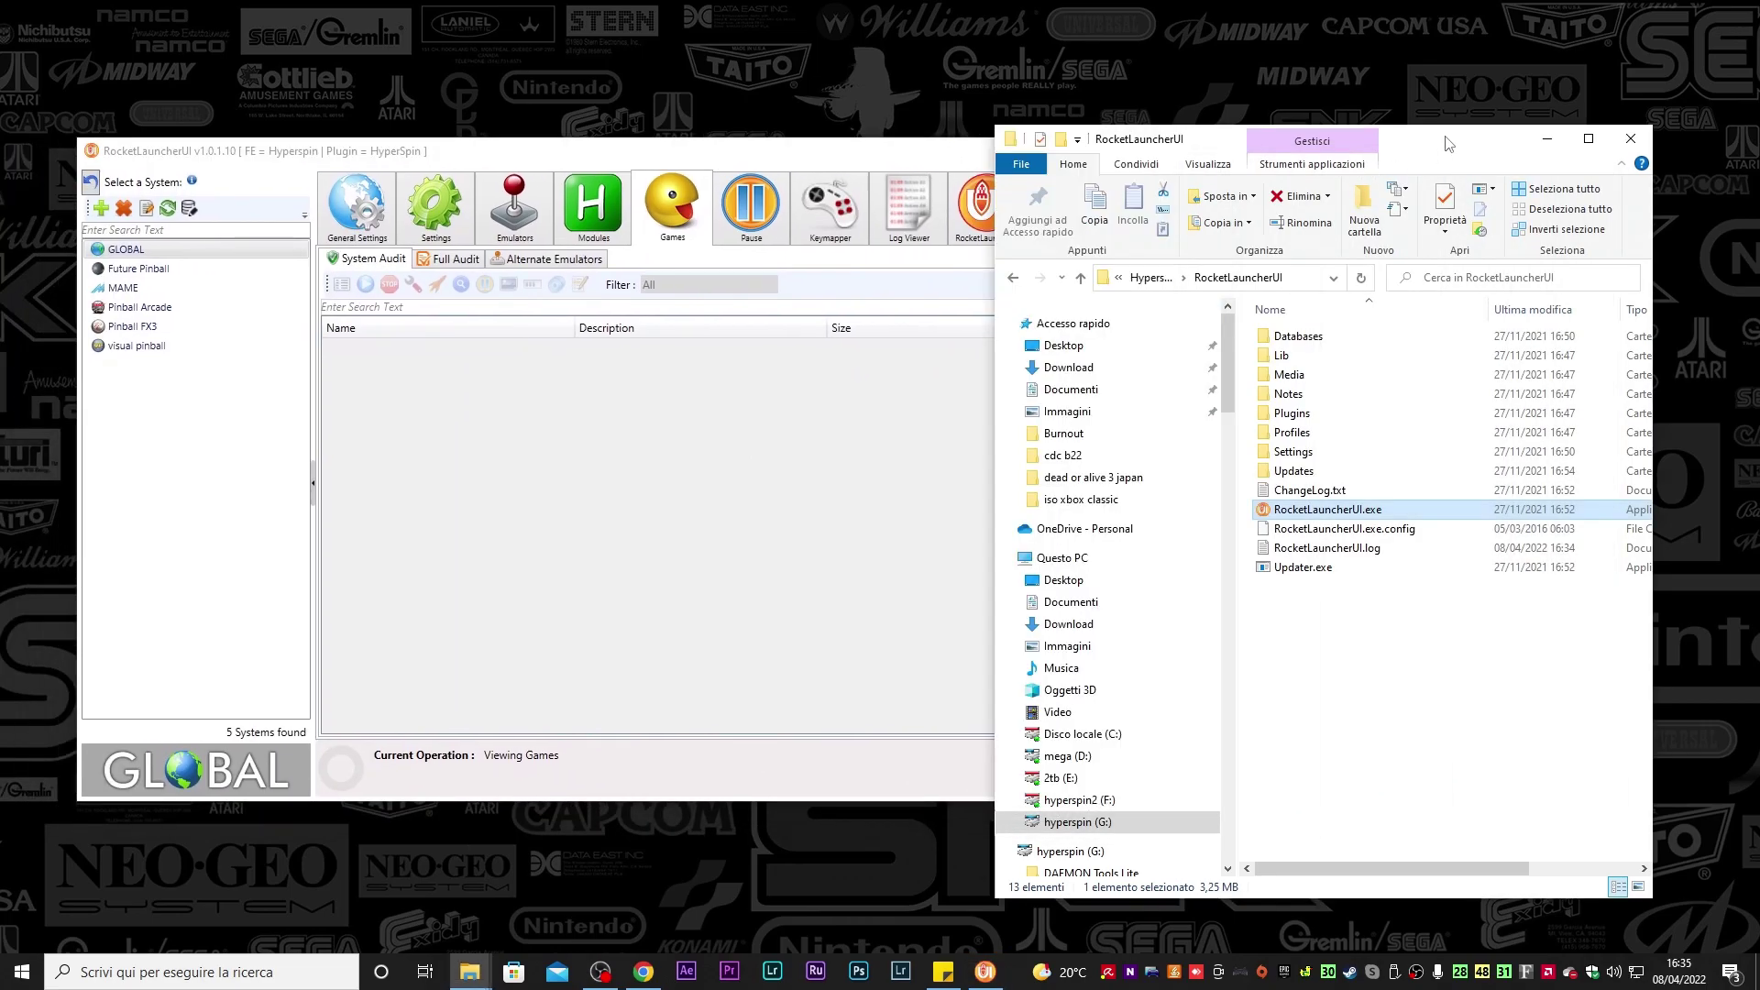
{"action": "left_click", "coordinate": [1153, 276]}
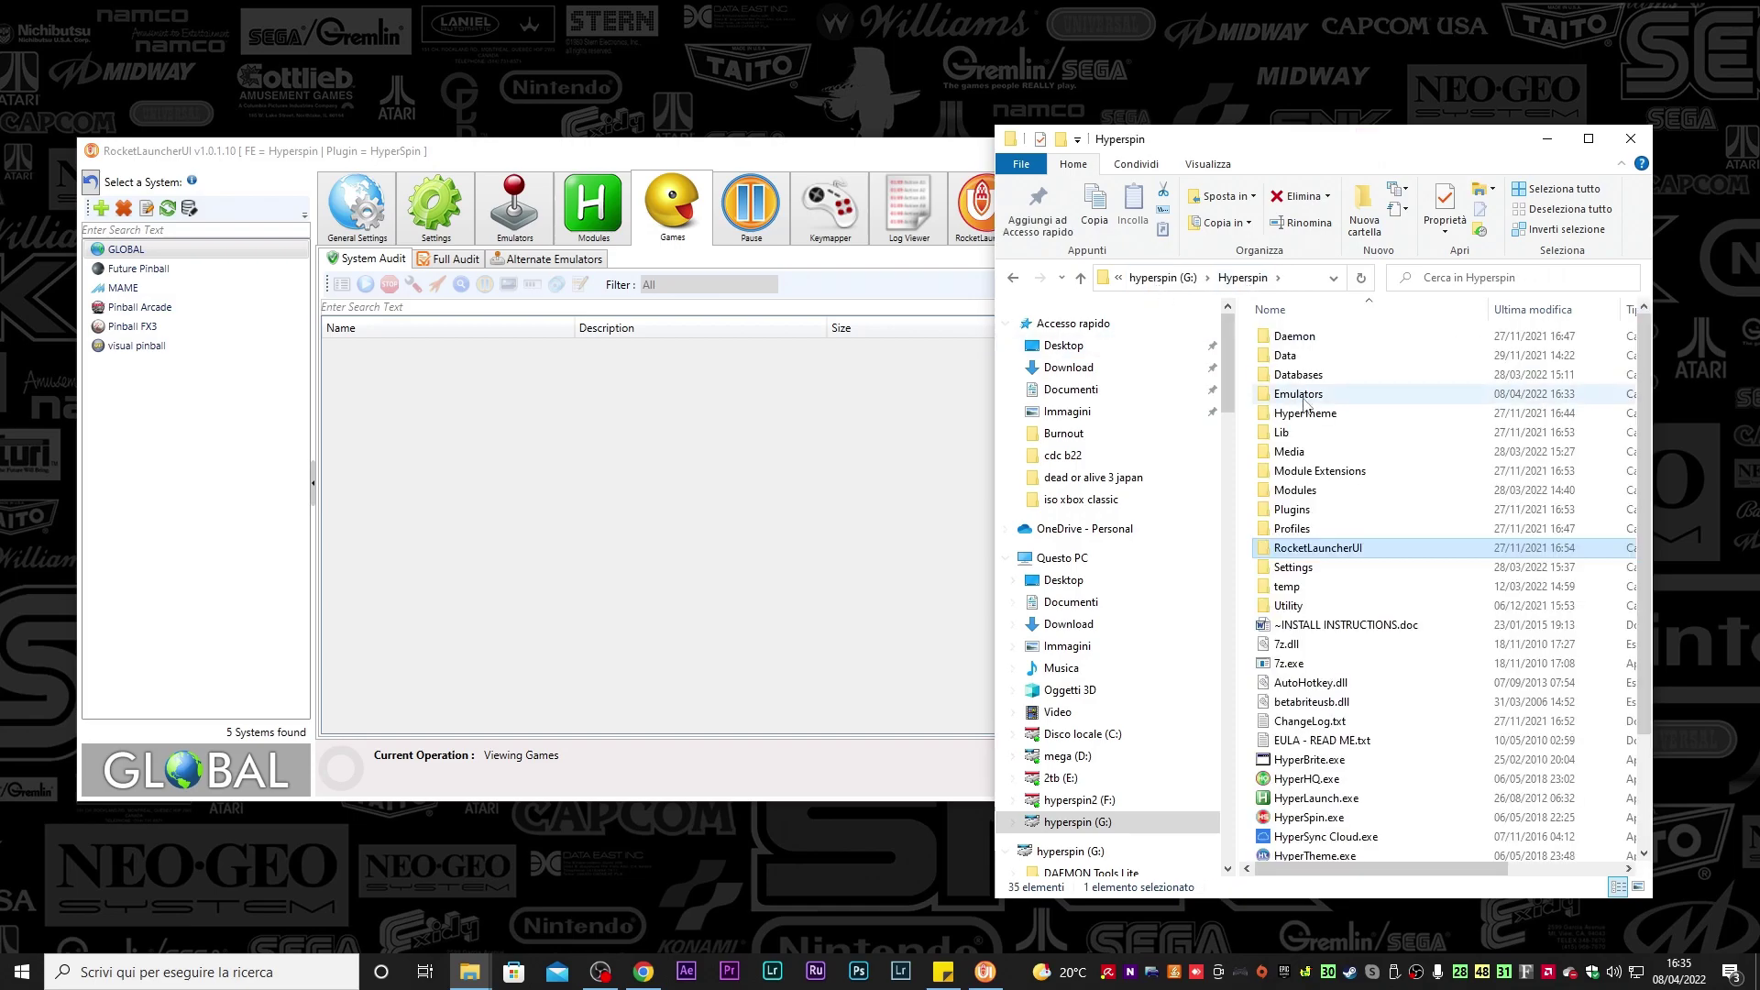
{"action": "double_click", "coordinate": [1305, 402]}
{"action": "double_click", "coordinate": [1291, 356]}
{"action": "left_click", "coordinate": [1015, 283]}
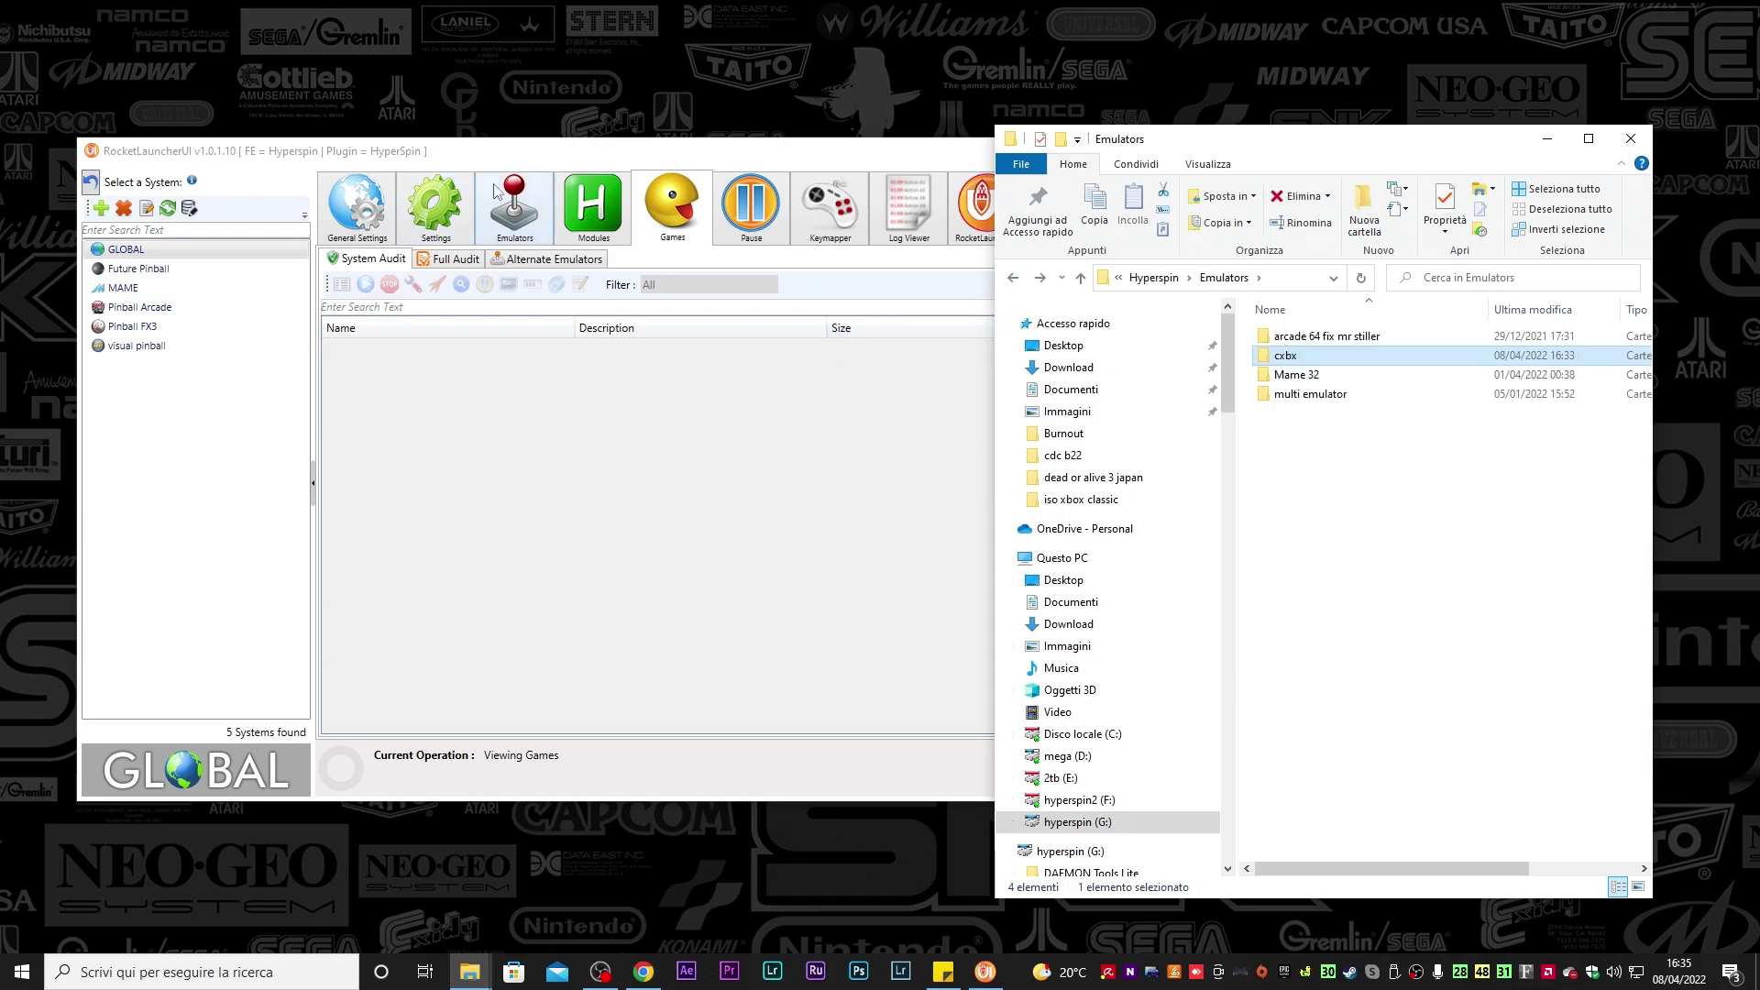
{"action": "left_click", "coordinate": [611, 161]}
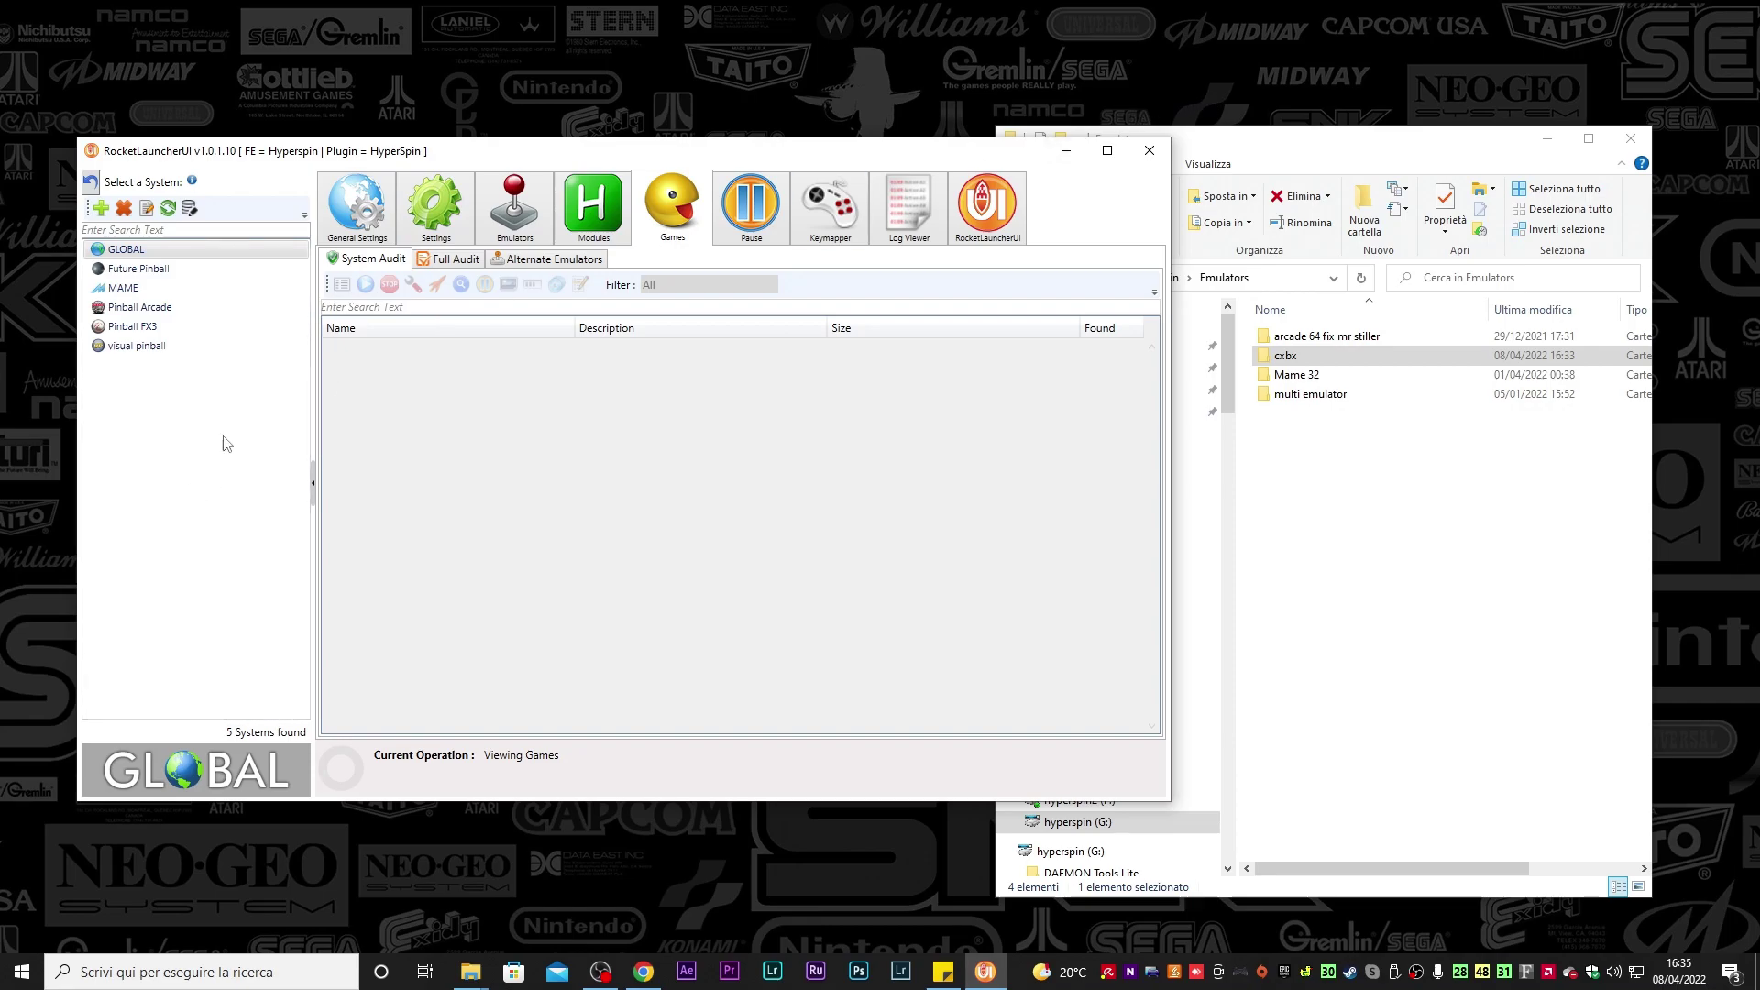
Create a new system named "Xbox Classic" in RocketLauncherUI and proceed to the emulator selection
{"action": "left_click", "coordinate": [101, 208]}
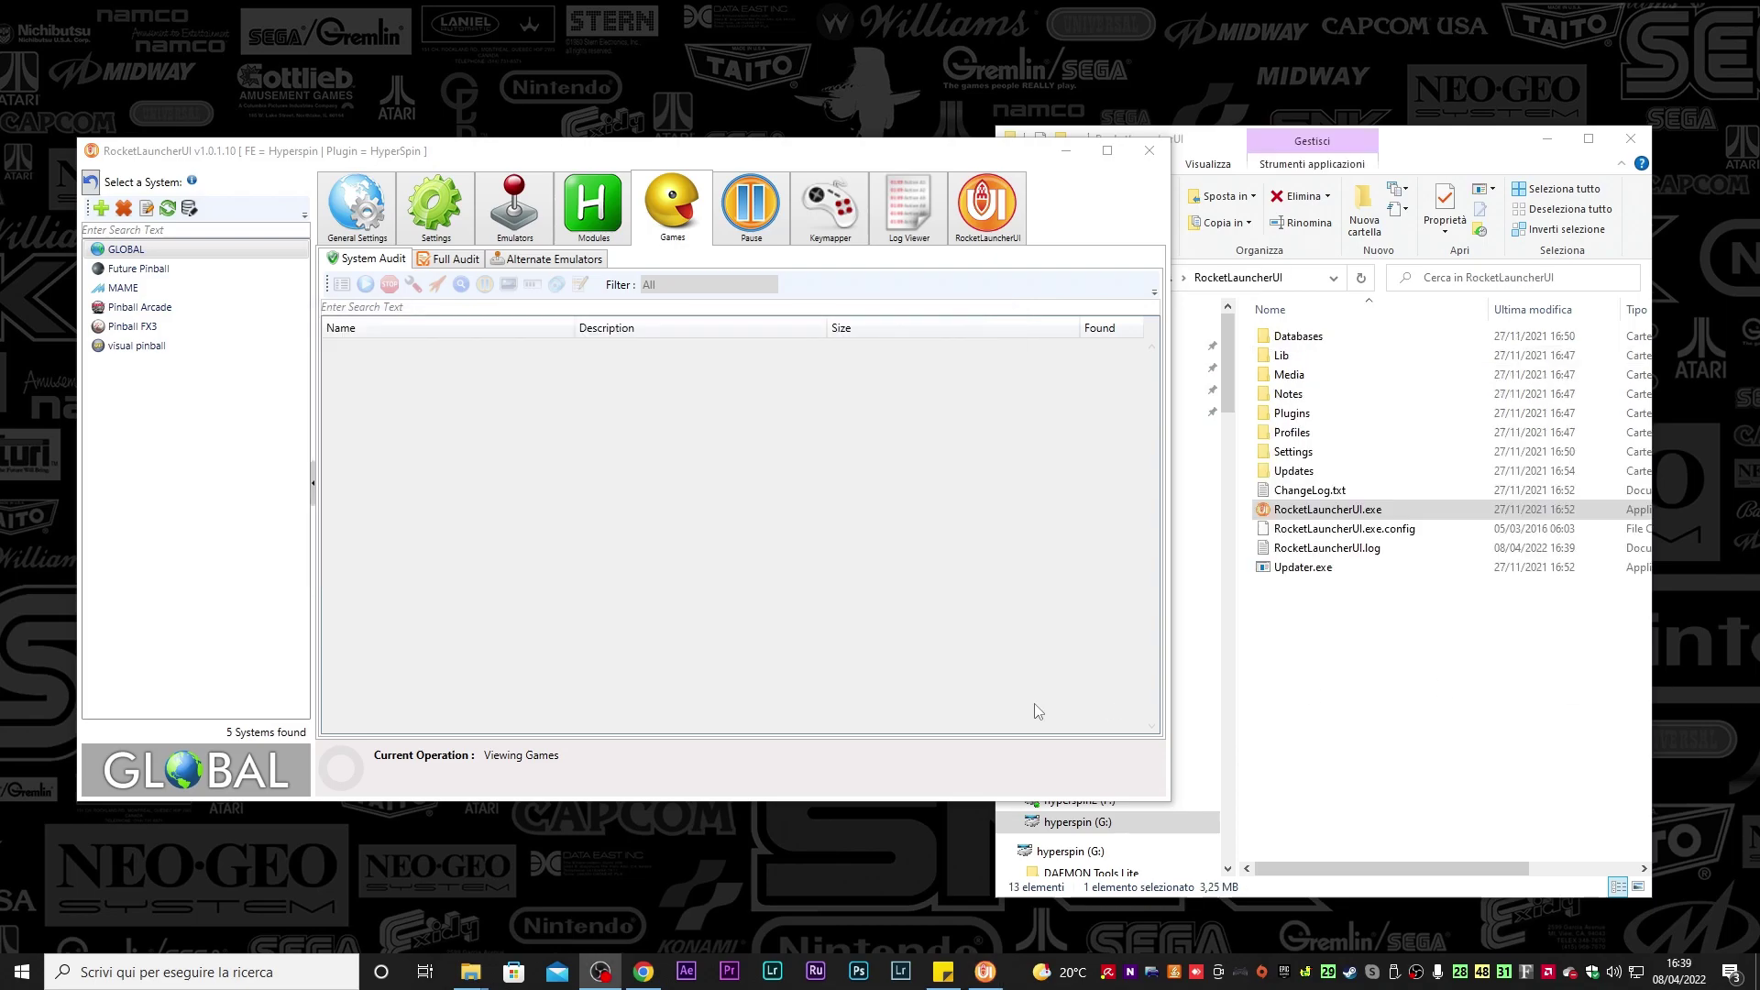
{"action": "left_click", "coordinate": [101, 208]}
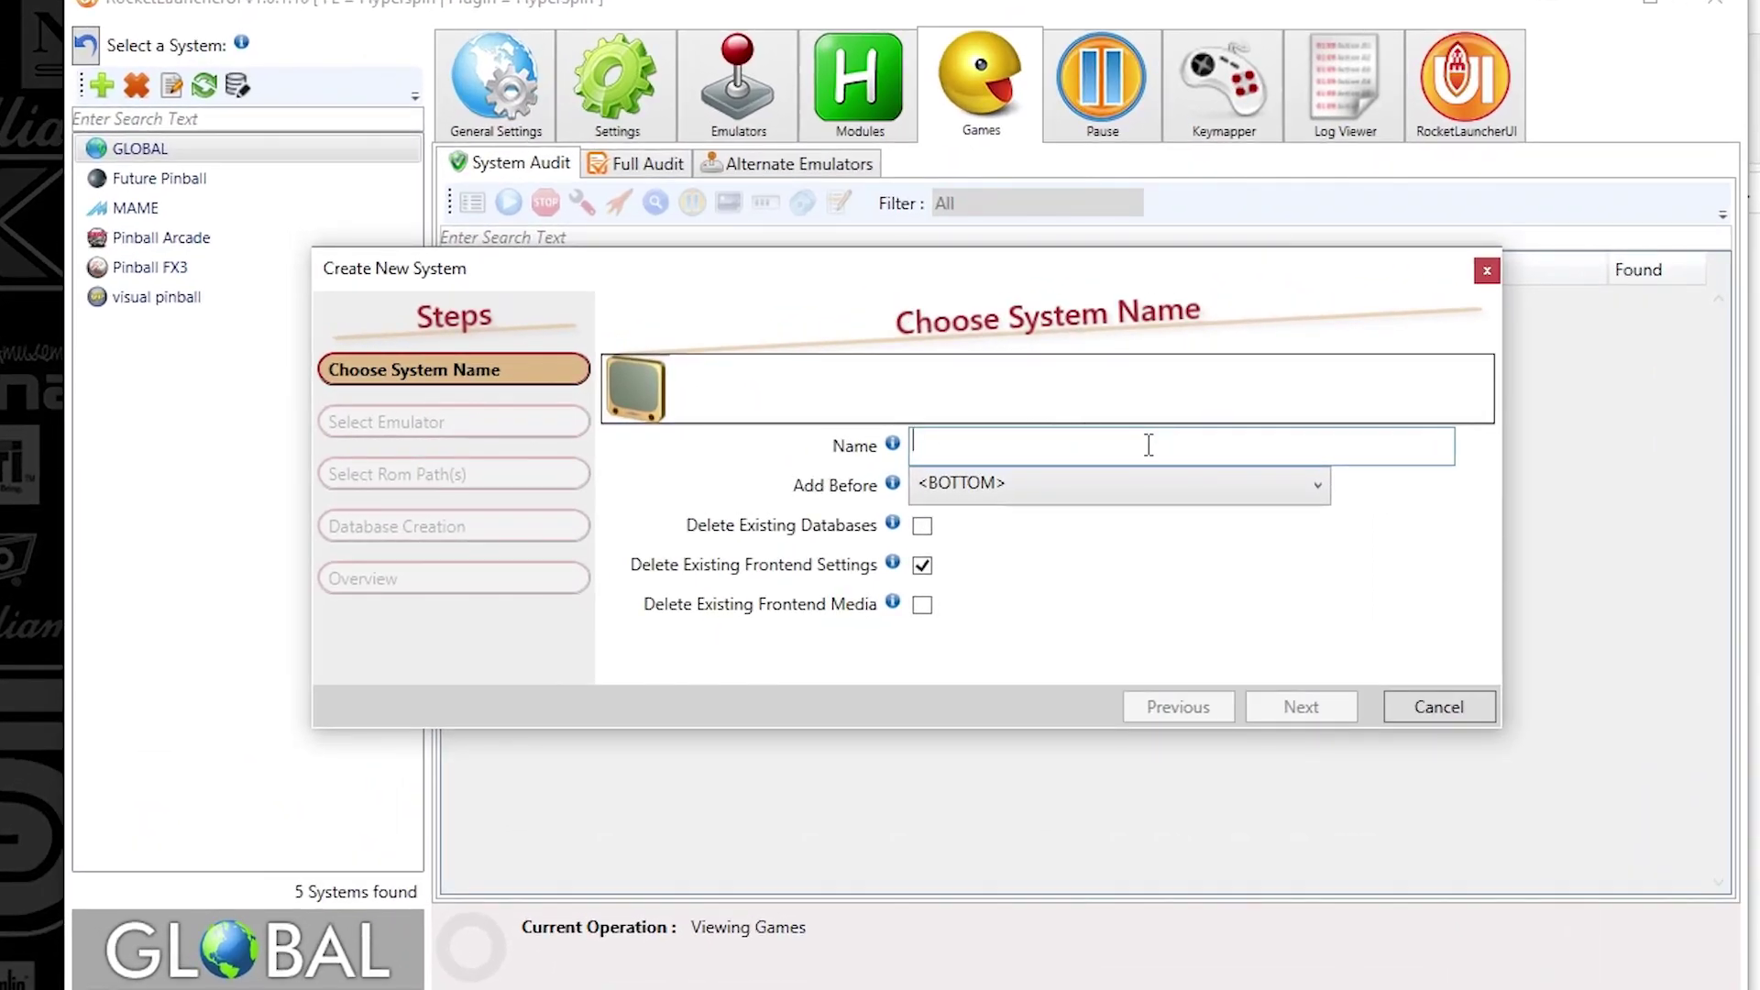
{"action": "type", "text": "x"}
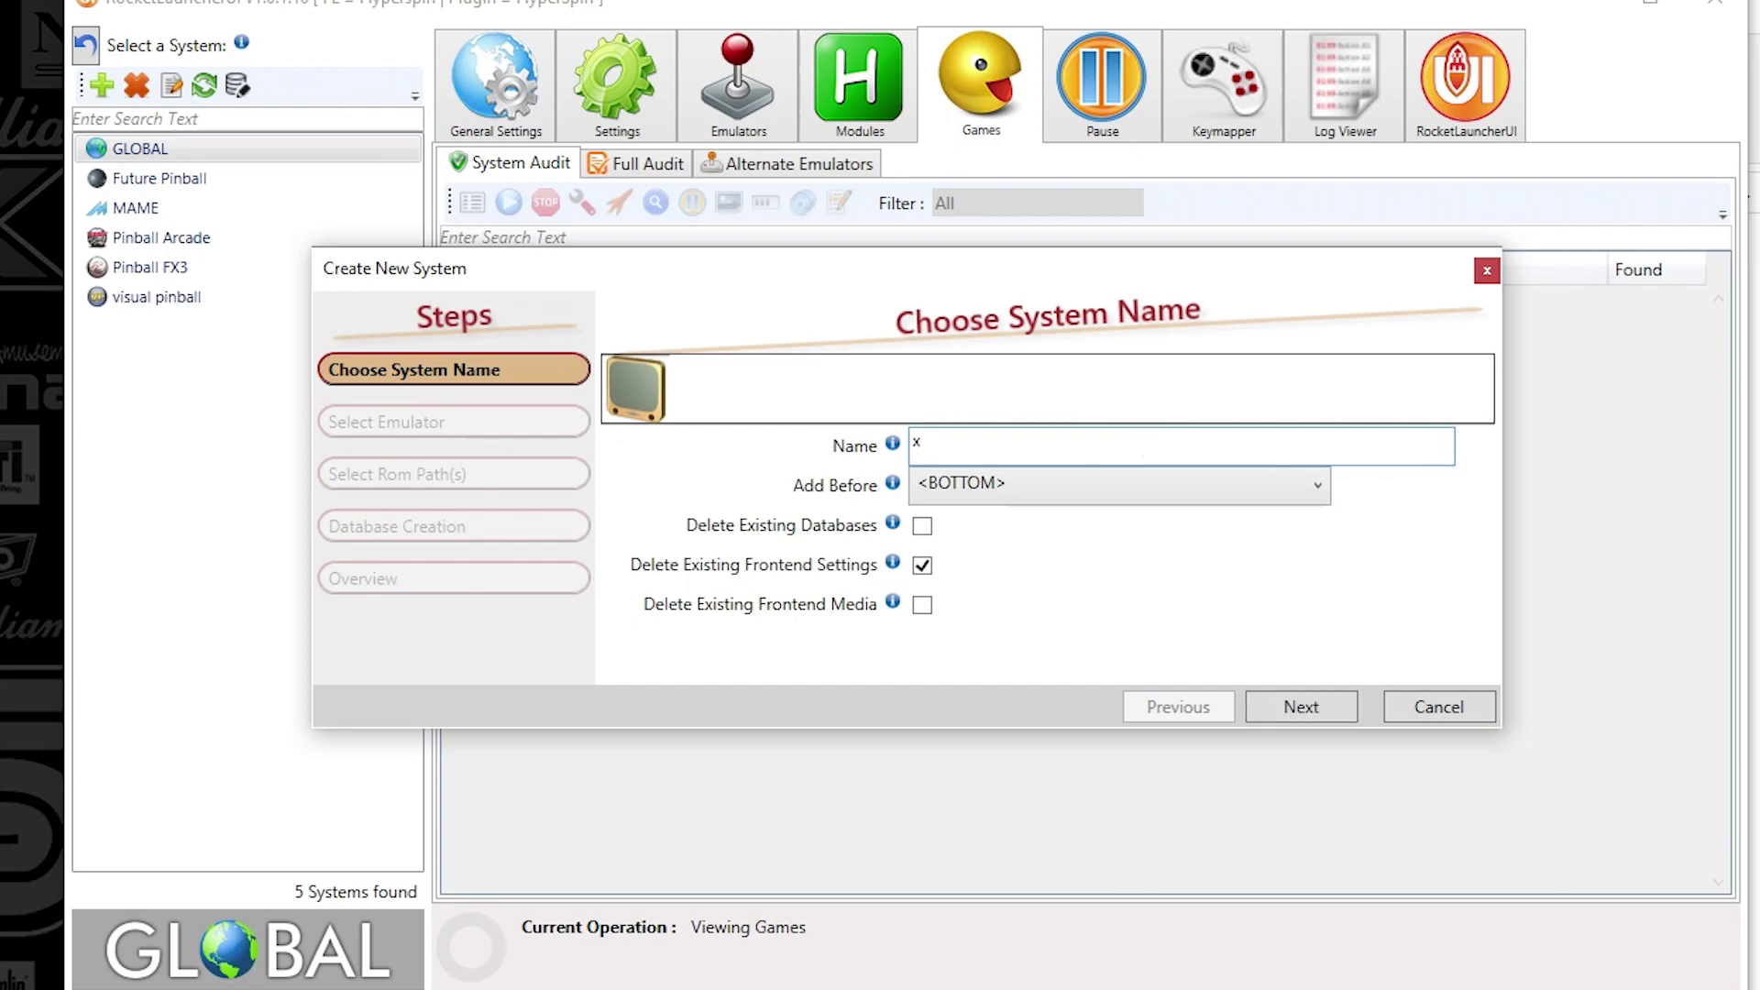
{"action": "key", "text": "BackSpace"}
{"action": "type", "text": "Xbox Classic"}
{"action": "left_click", "coordinate": [1324, 705]}
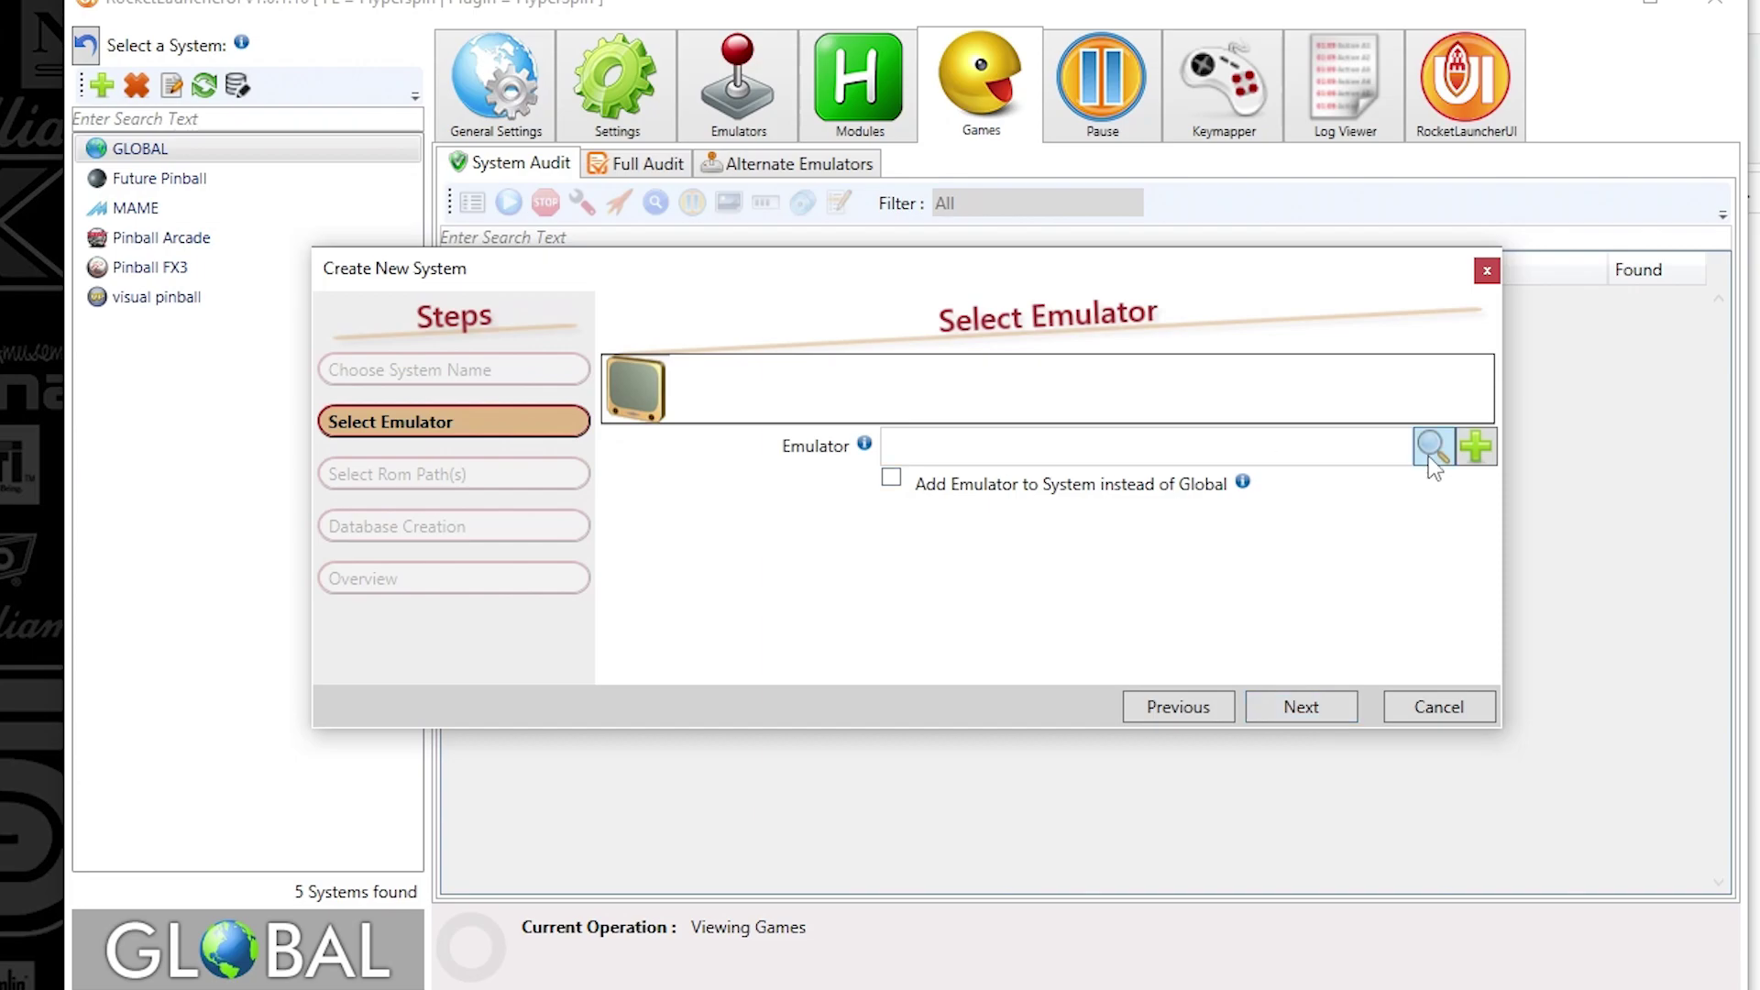
Add a new emulator named "cxbx" and set its path to cxbx.exe in the Emulators\cxbx folder
{"action": "left_click", "coordinate": [1476, 447]}
{"action": "left_click", "coordinate": [662, 423]}
{"action": "type", "text": "cxbx"}
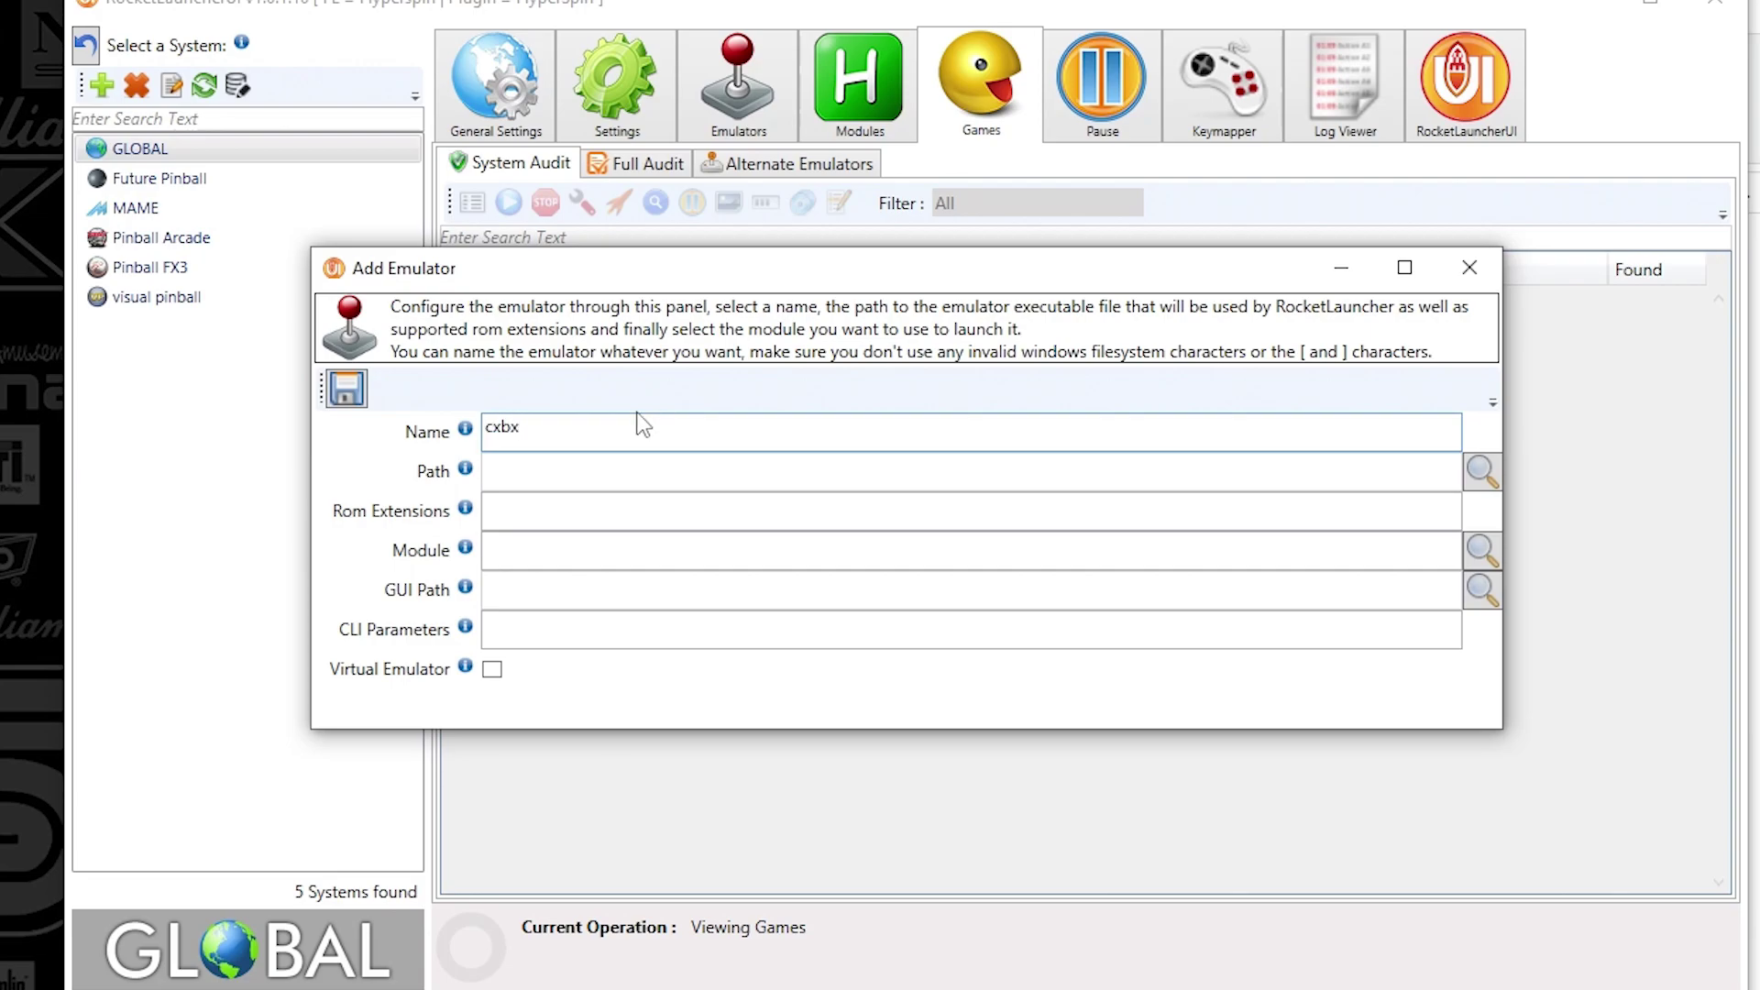
{"action": "left_click", "coordinate": [1478, 471]}
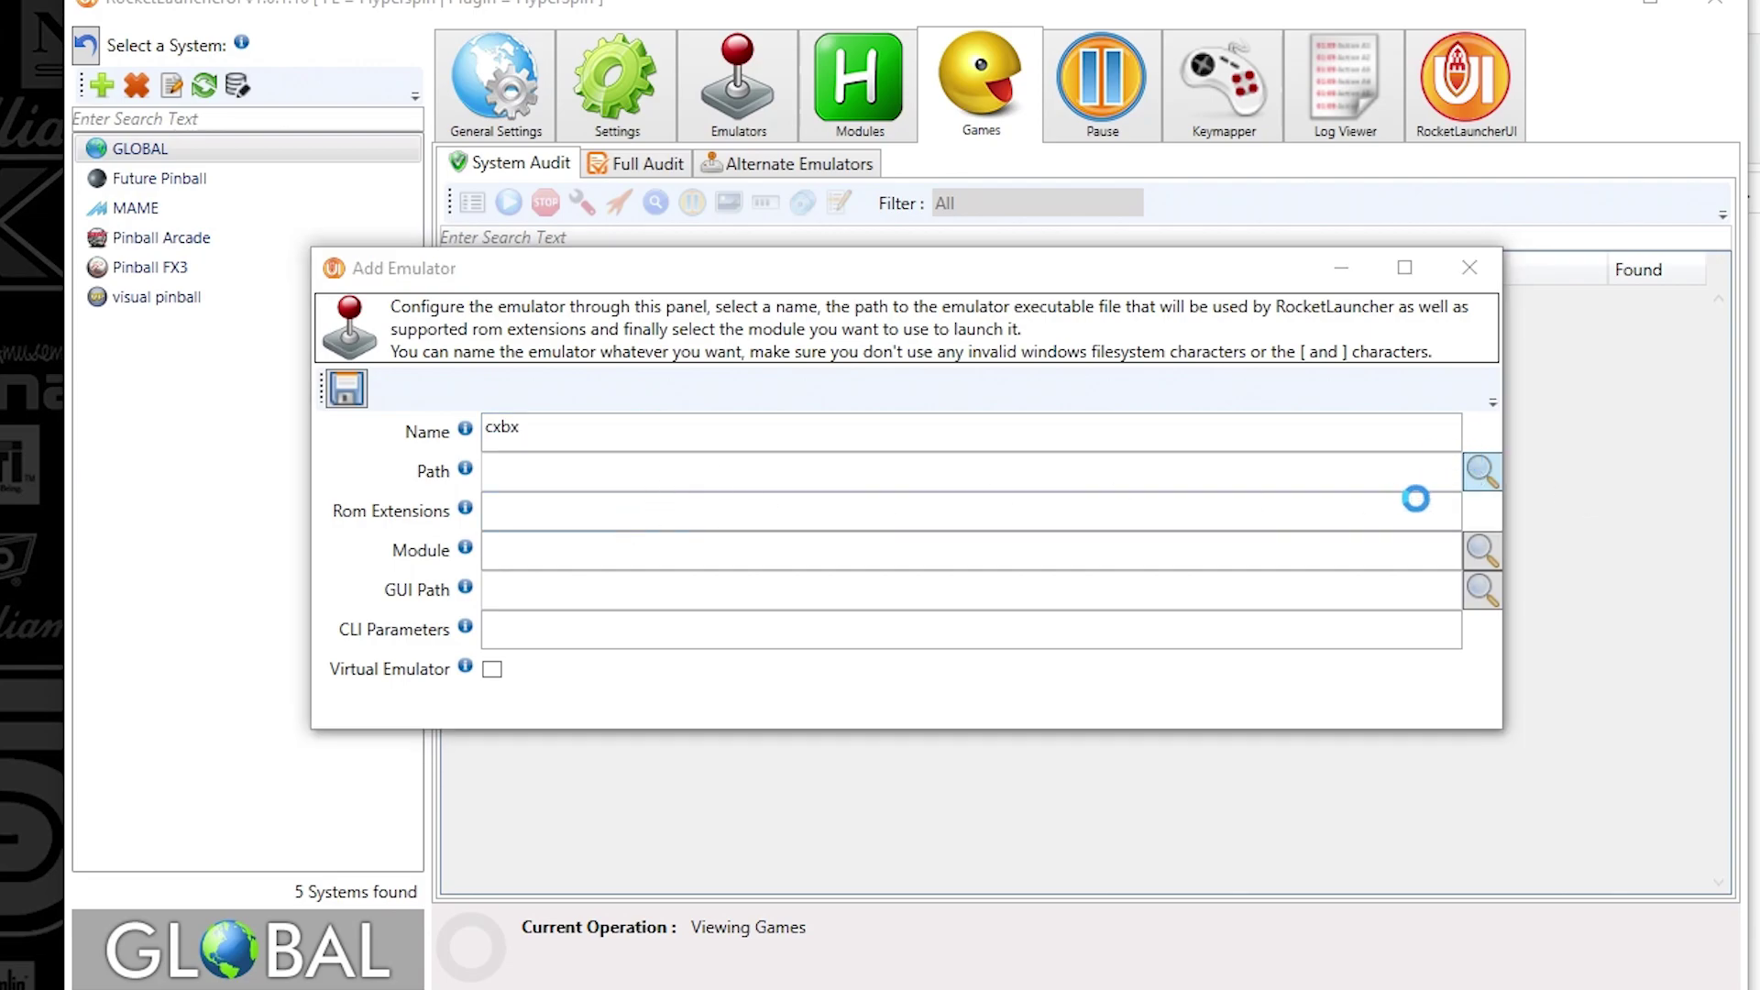
{"action": "double_click", "coordinate": [433, 313]}
{"action": "double_click", "coordinate": [393, 255]}
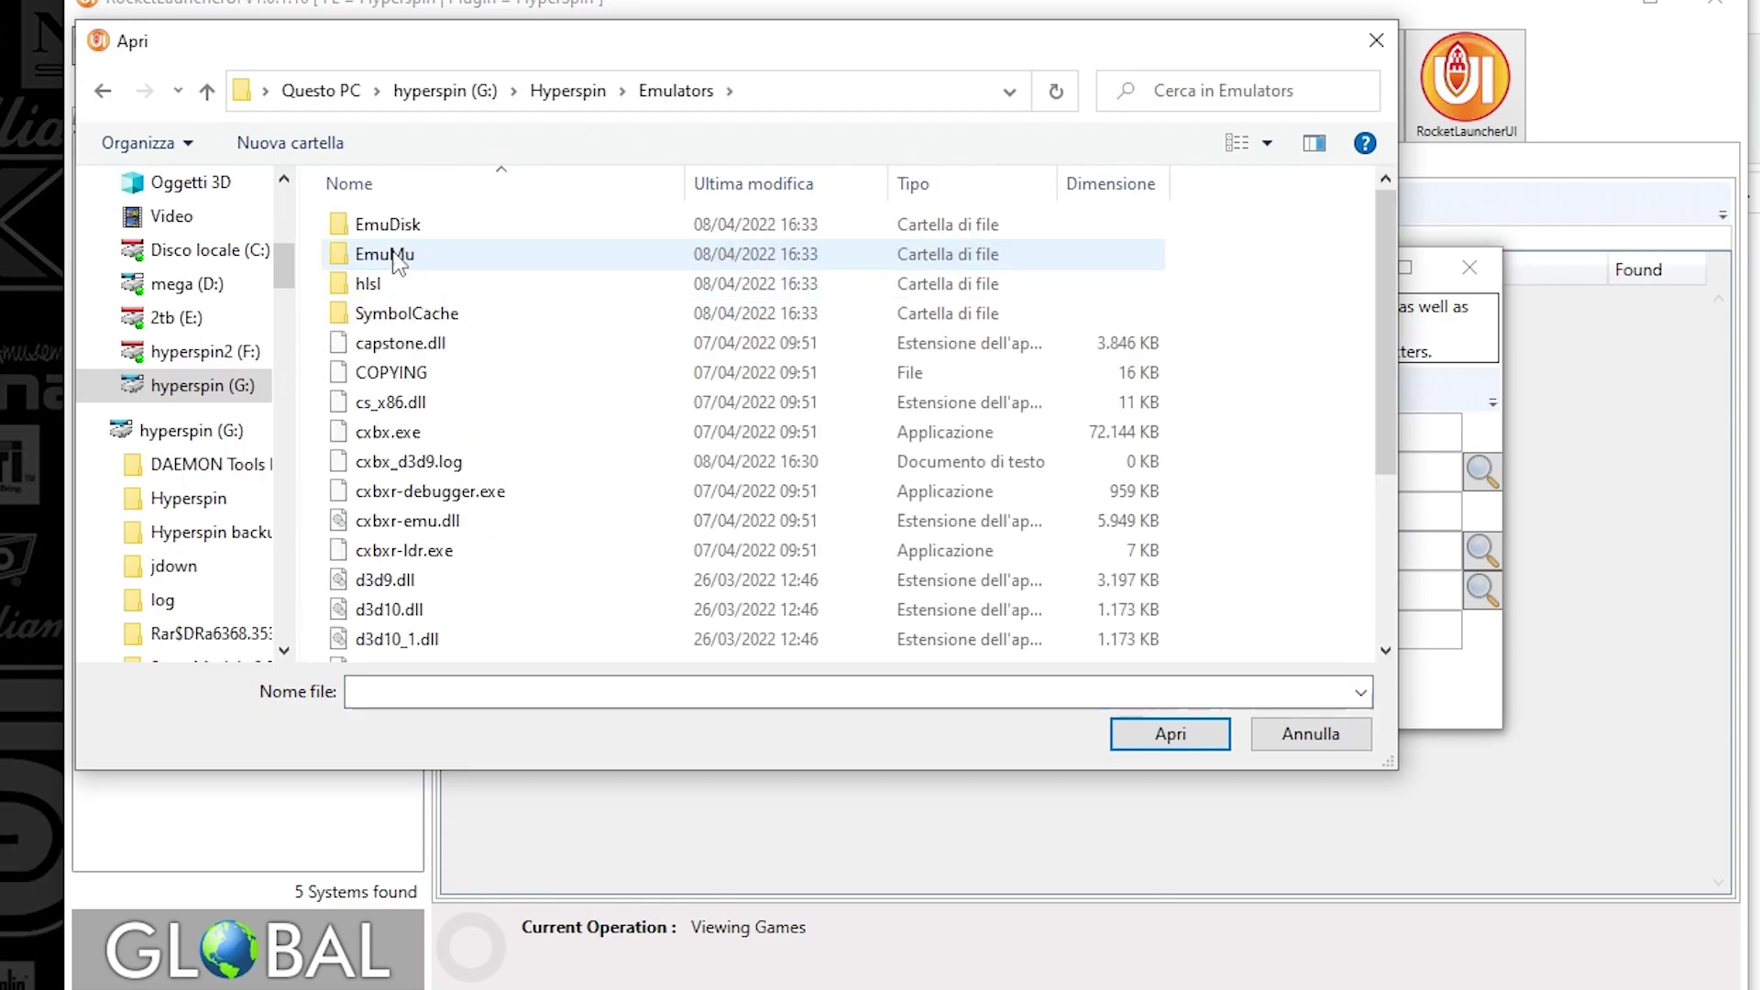
{"action": "double_click", "coordinate": [387, 434]}
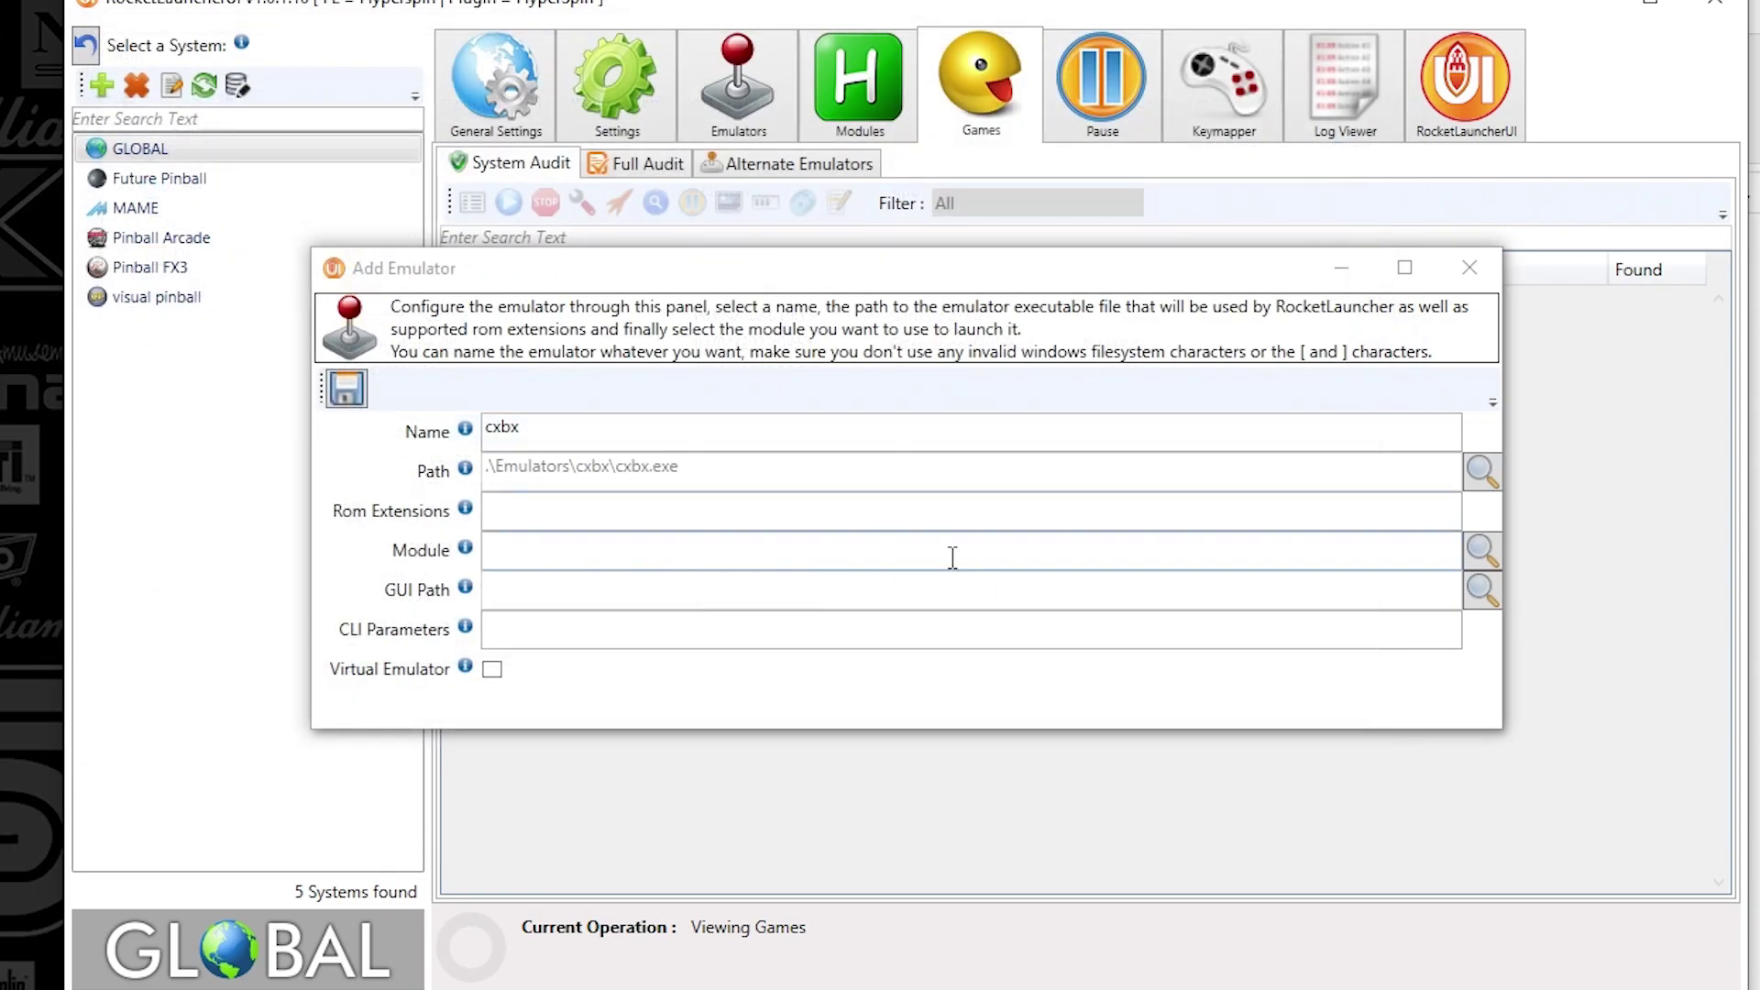
Enter rar as a rom extension for the cxbx emulator and bring up the on-screen keyboard with Shift active
{"action": "left_click", "coordinate": [529, 511]}
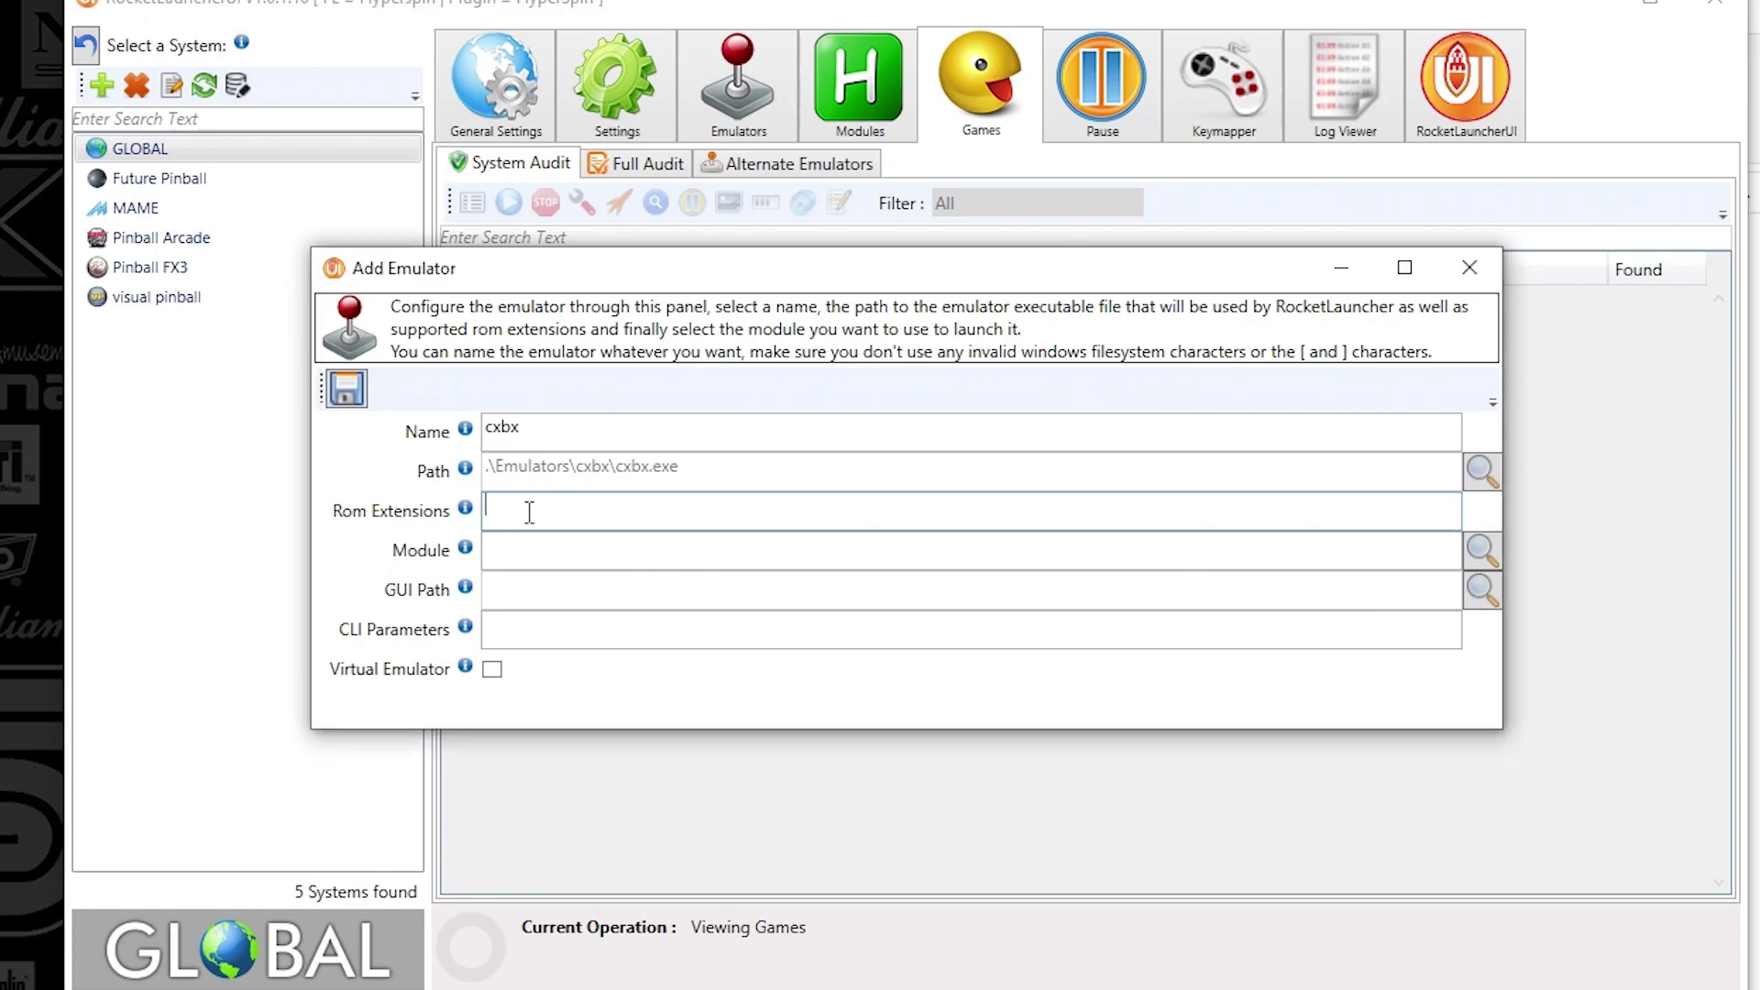
{"action": "type", "text": "rar"}
{"action": "key", "text": "super+s"}
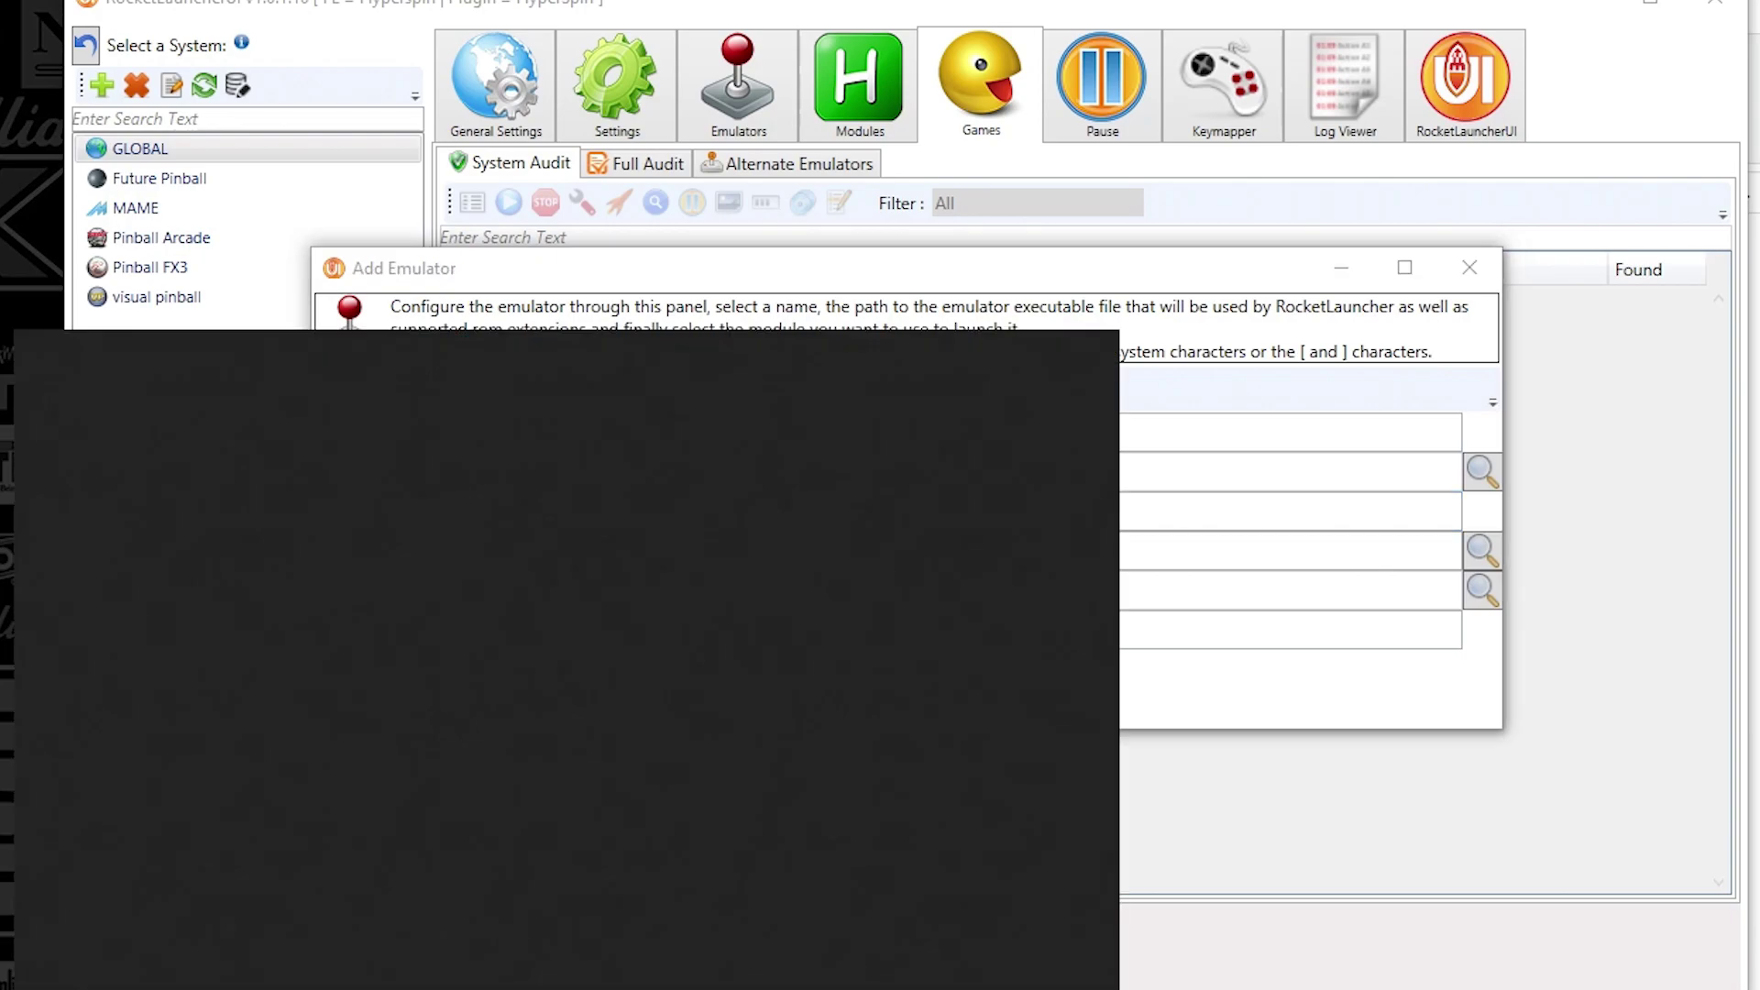
{"action": "key", "text": "Escape"}
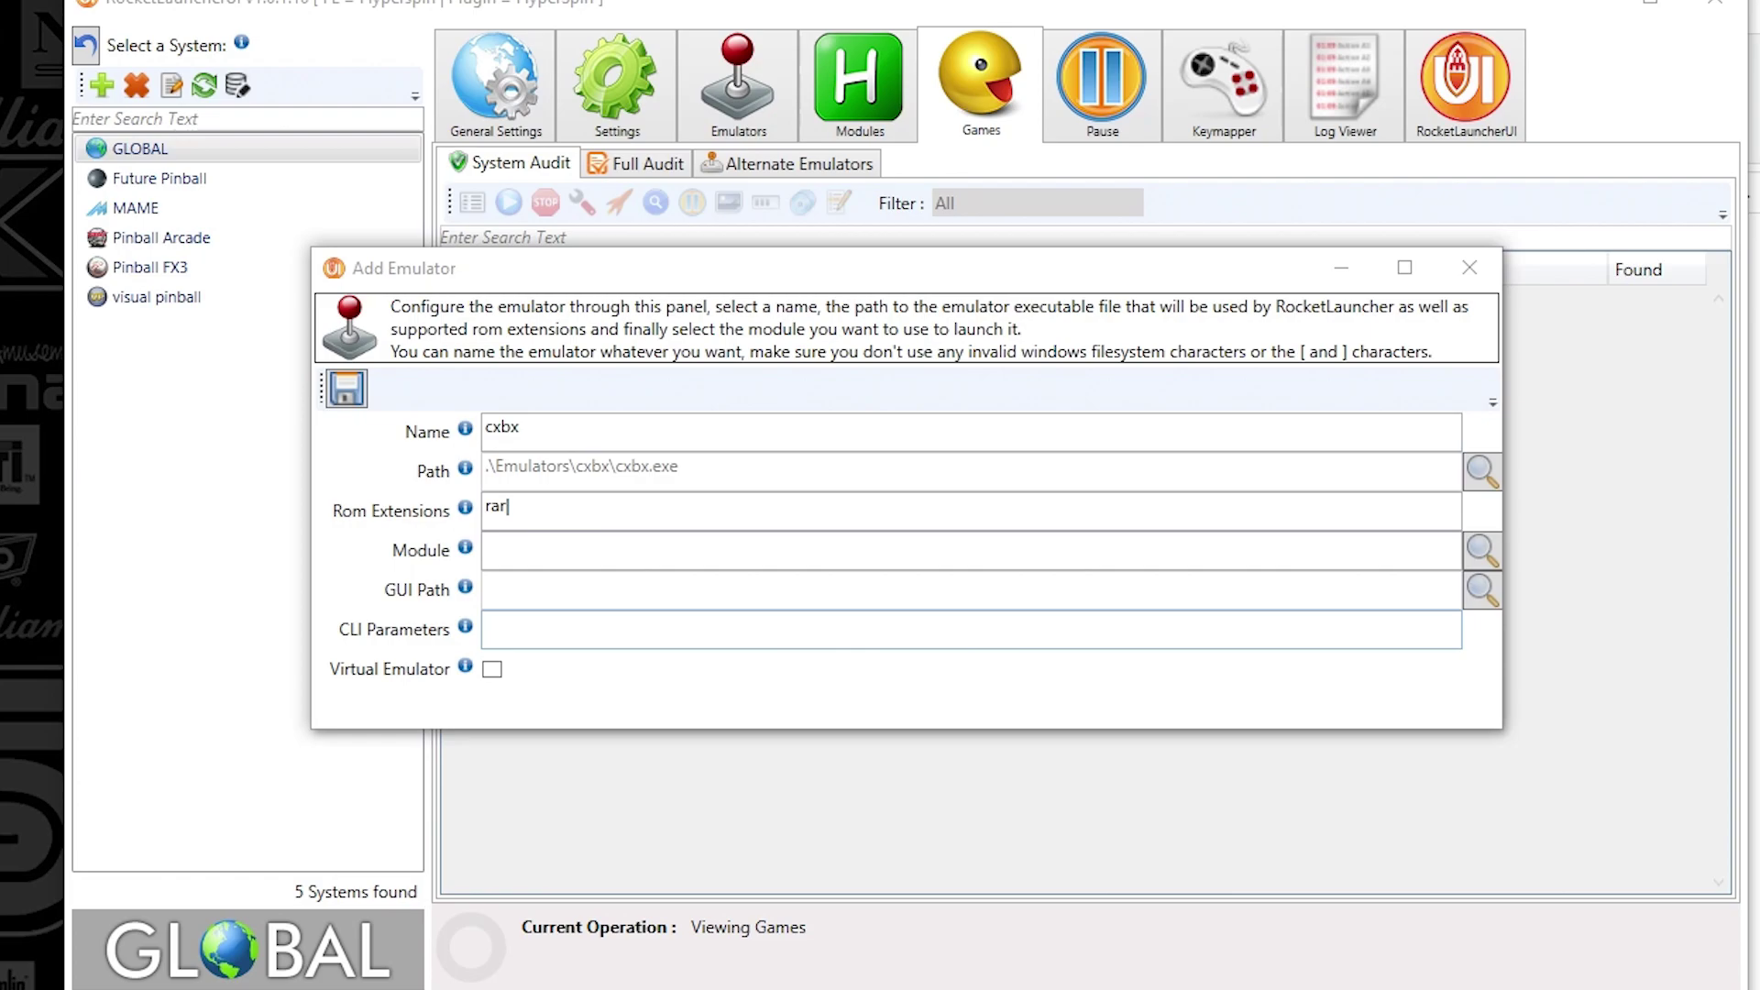
{"action": "left_click_drag", "start_coordinate": [1651, 530], "coordinate": [1433, 432]}
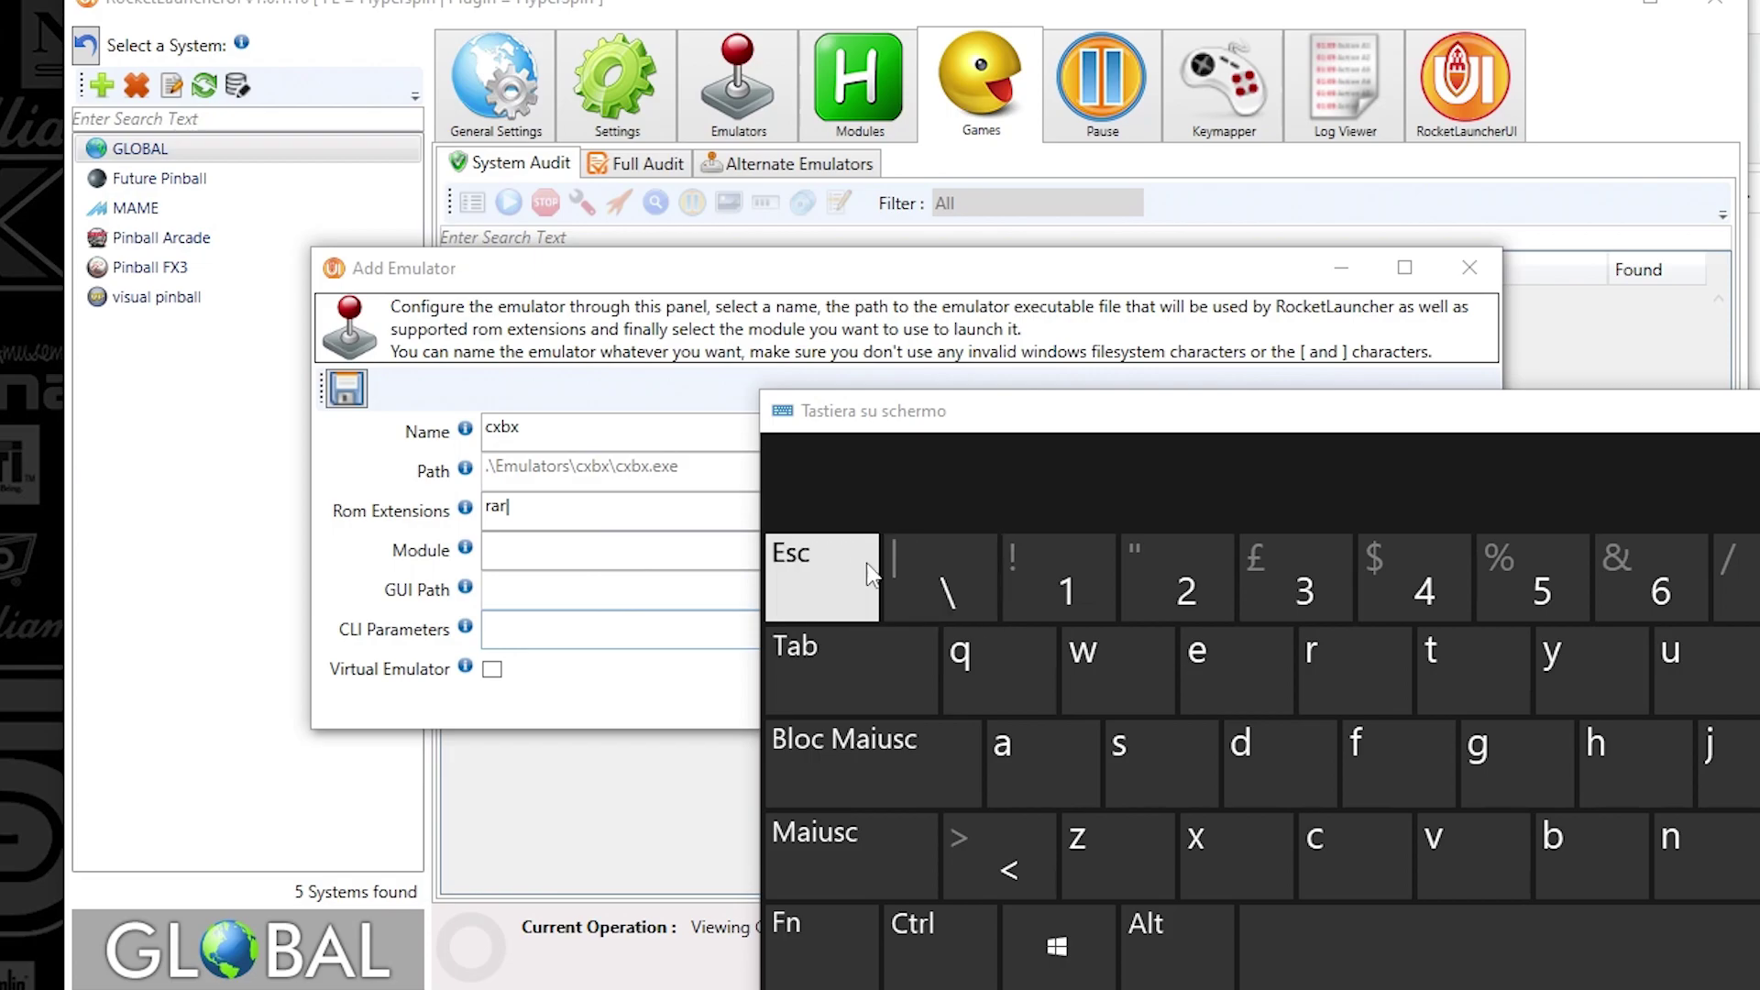
{"action": "left_click", "coordinate": [837, 862]}
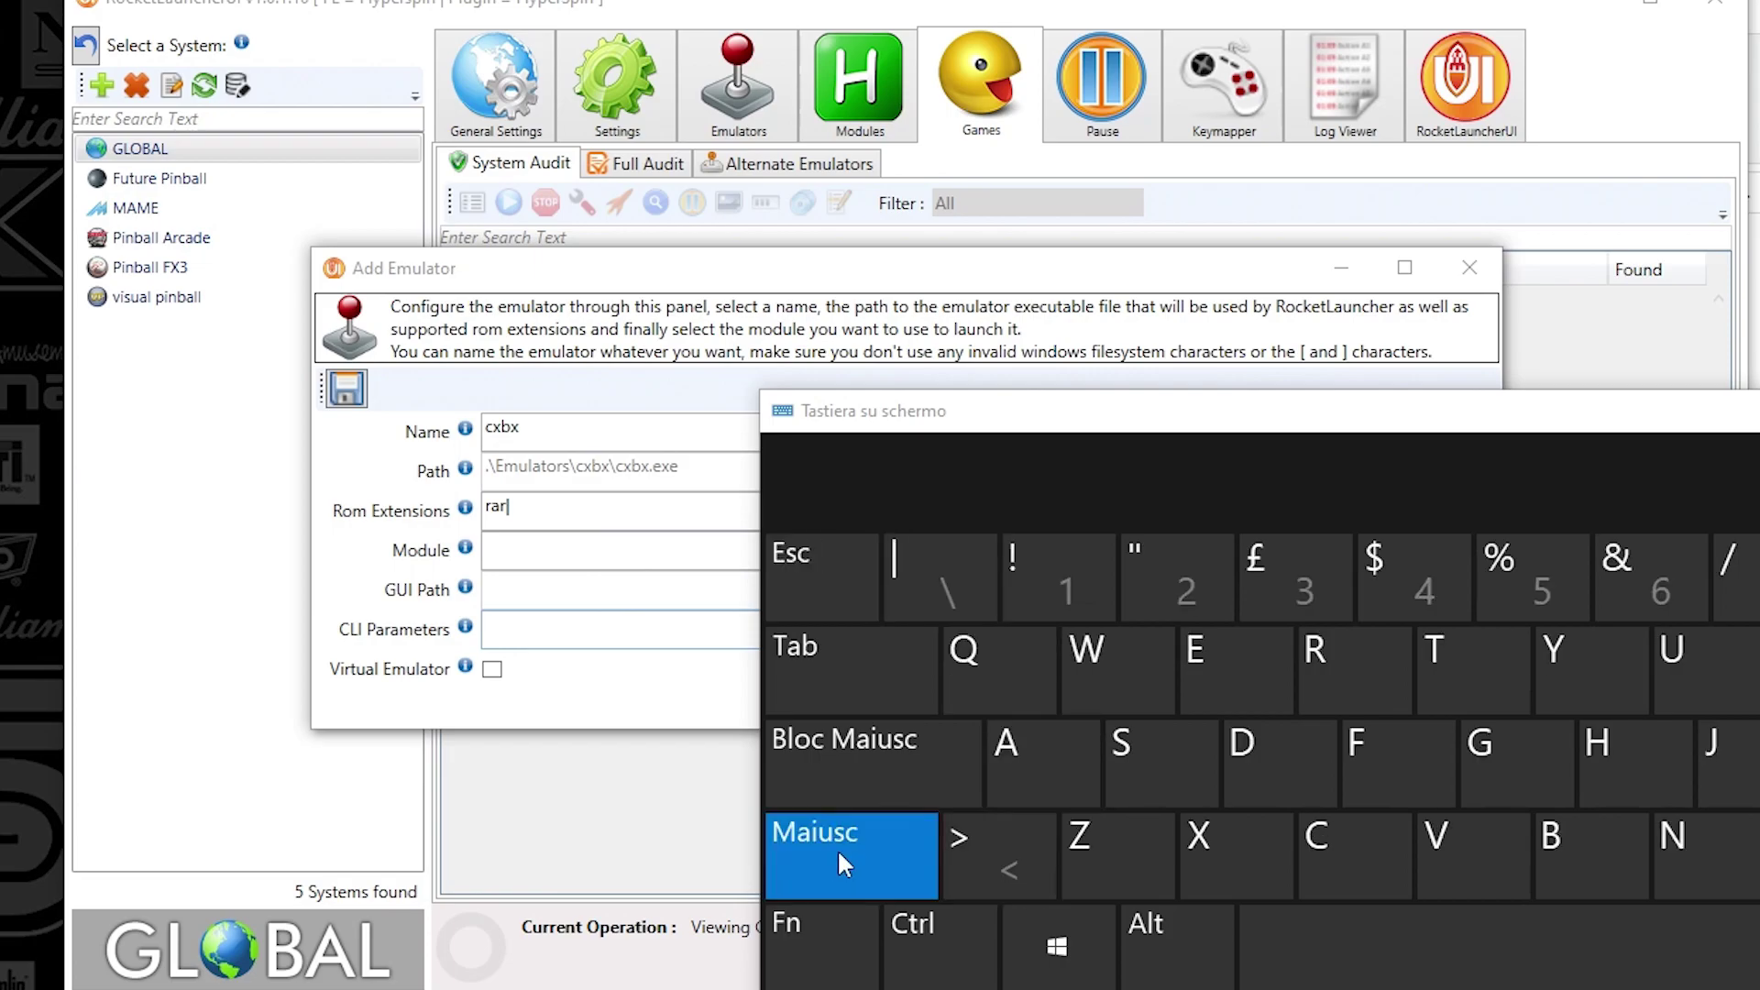
Set the cxbx emulator's ROM extensions to rar|xbe
{"action": "left_click", "coordinate": [916, 572]}
{"action": "left_click", "coordinate": [528, 507]}
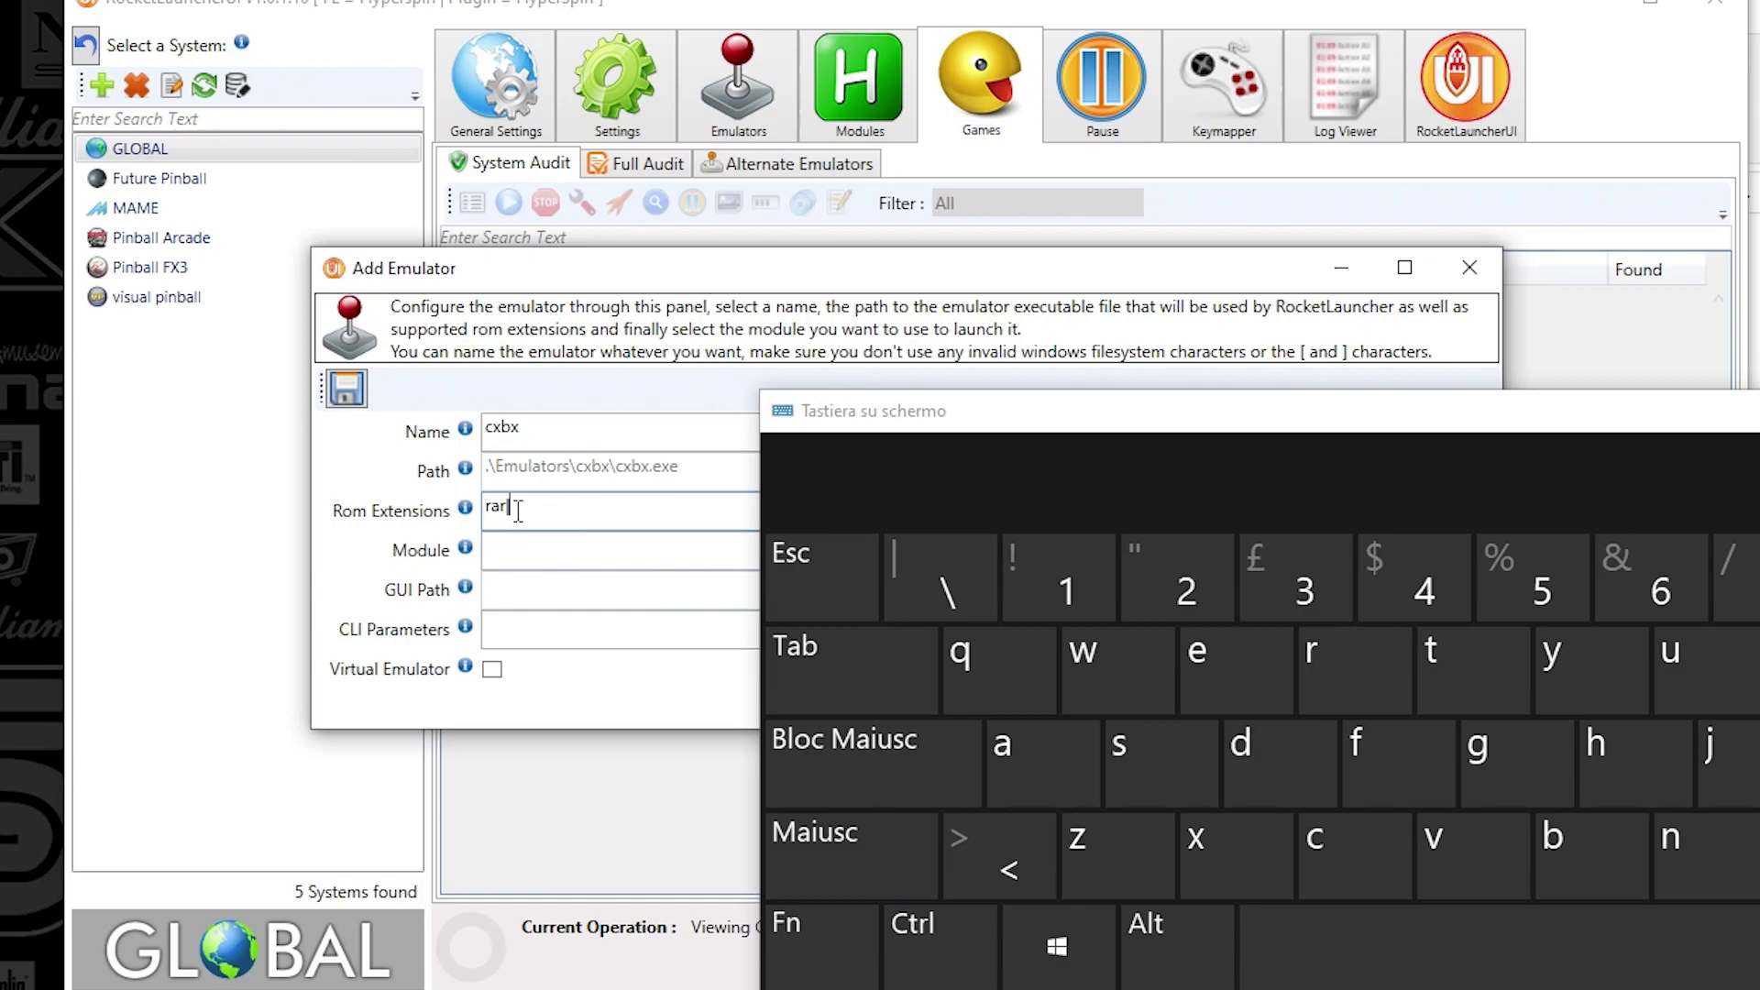
{"action": "left_click", "coordinate": [888, 847]}
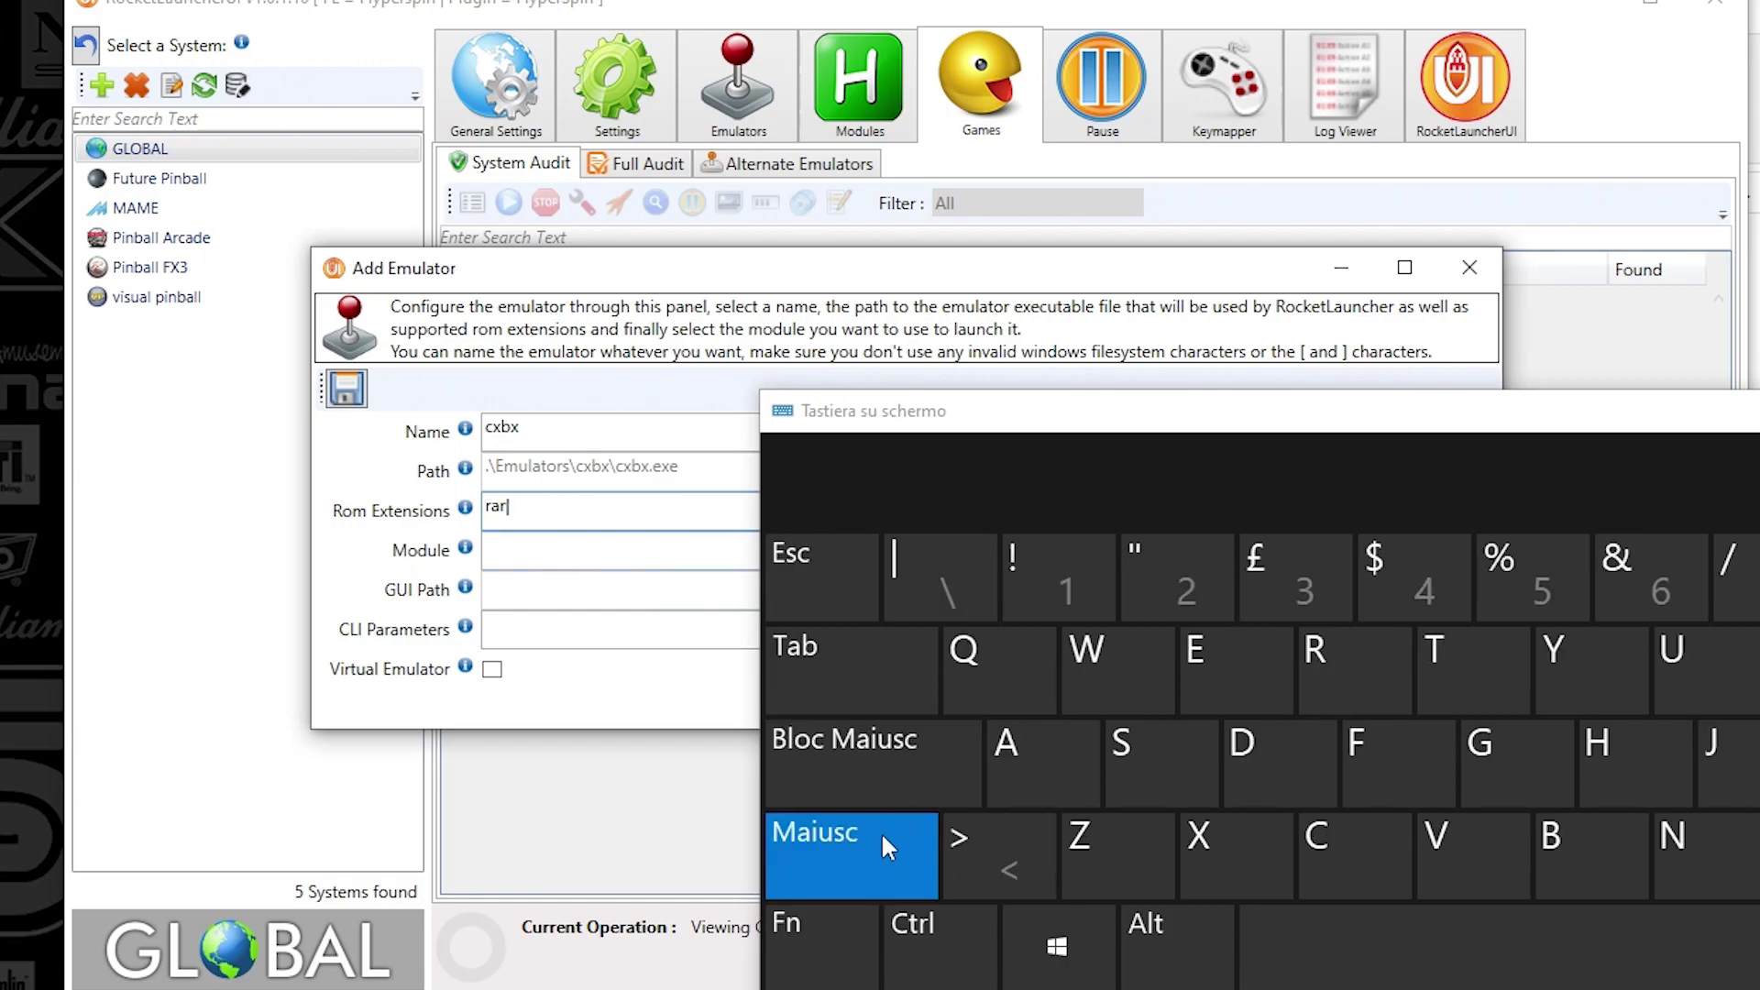
{"action": "left_click", "coordinate": [917, 569]}
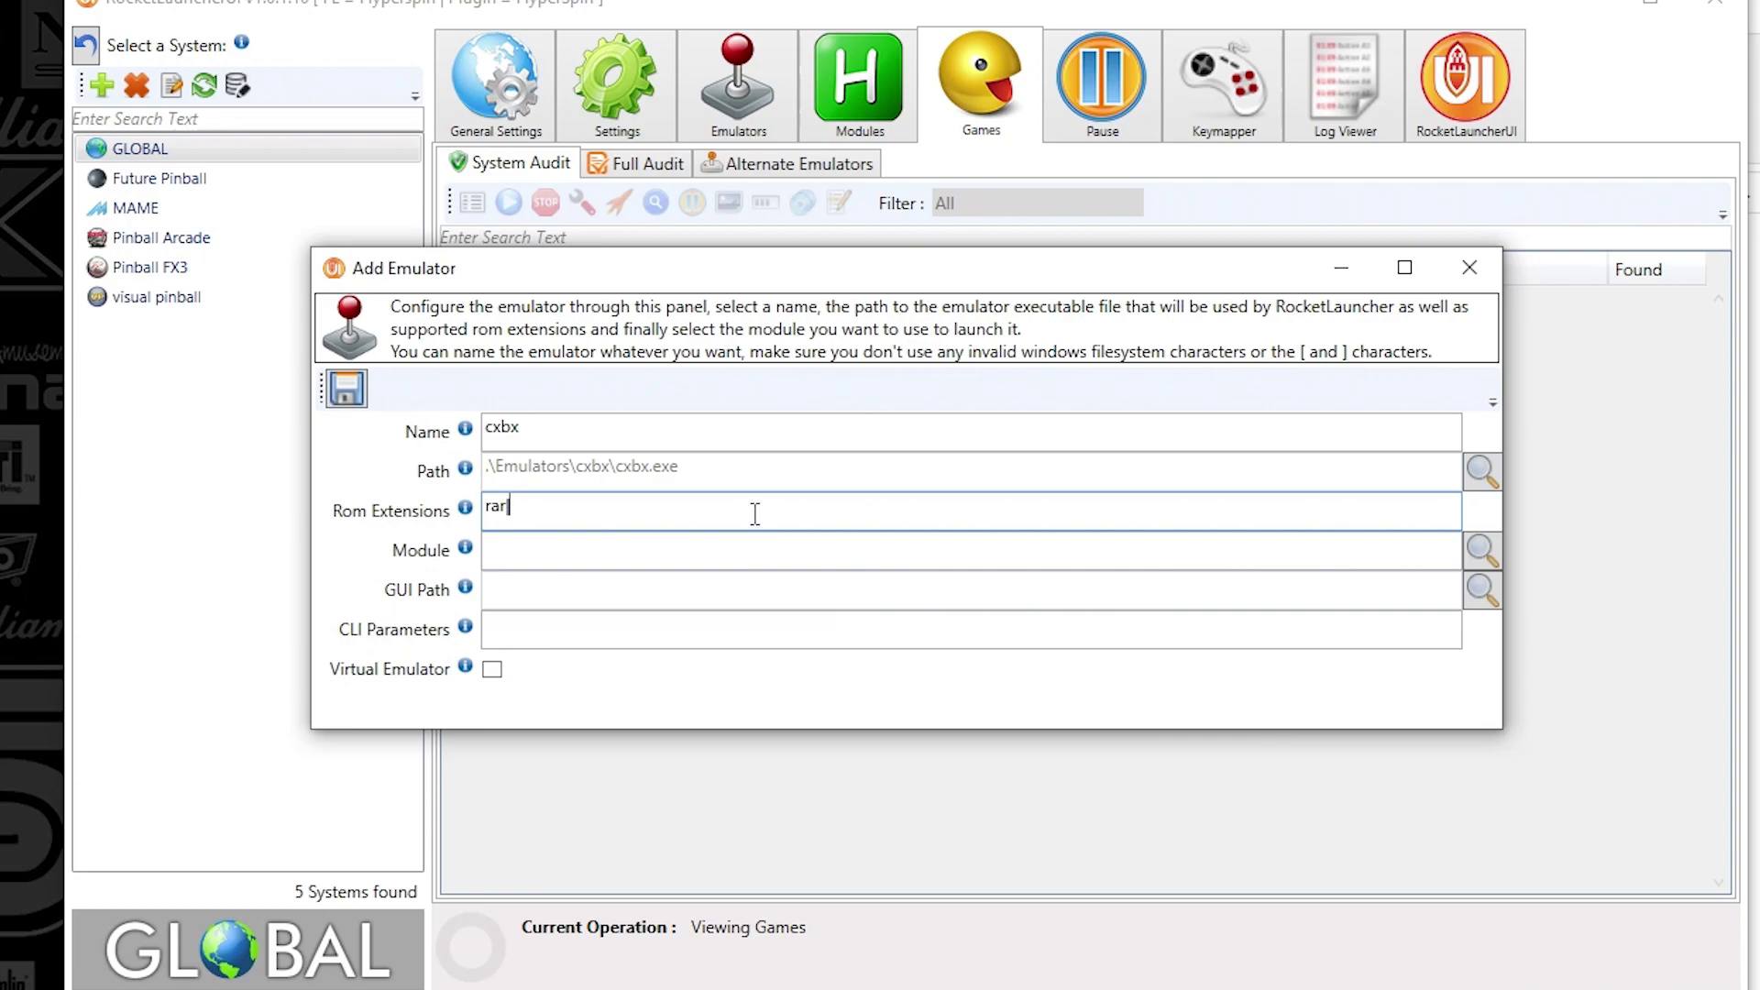
{"action": "type", "text": "xbe"}
Assign the Cxbx.ahk module to the cxbx emulator
{"action": "left_click_drag", "start_coordinate": [908, 272], "coordinate": [978, 281]}
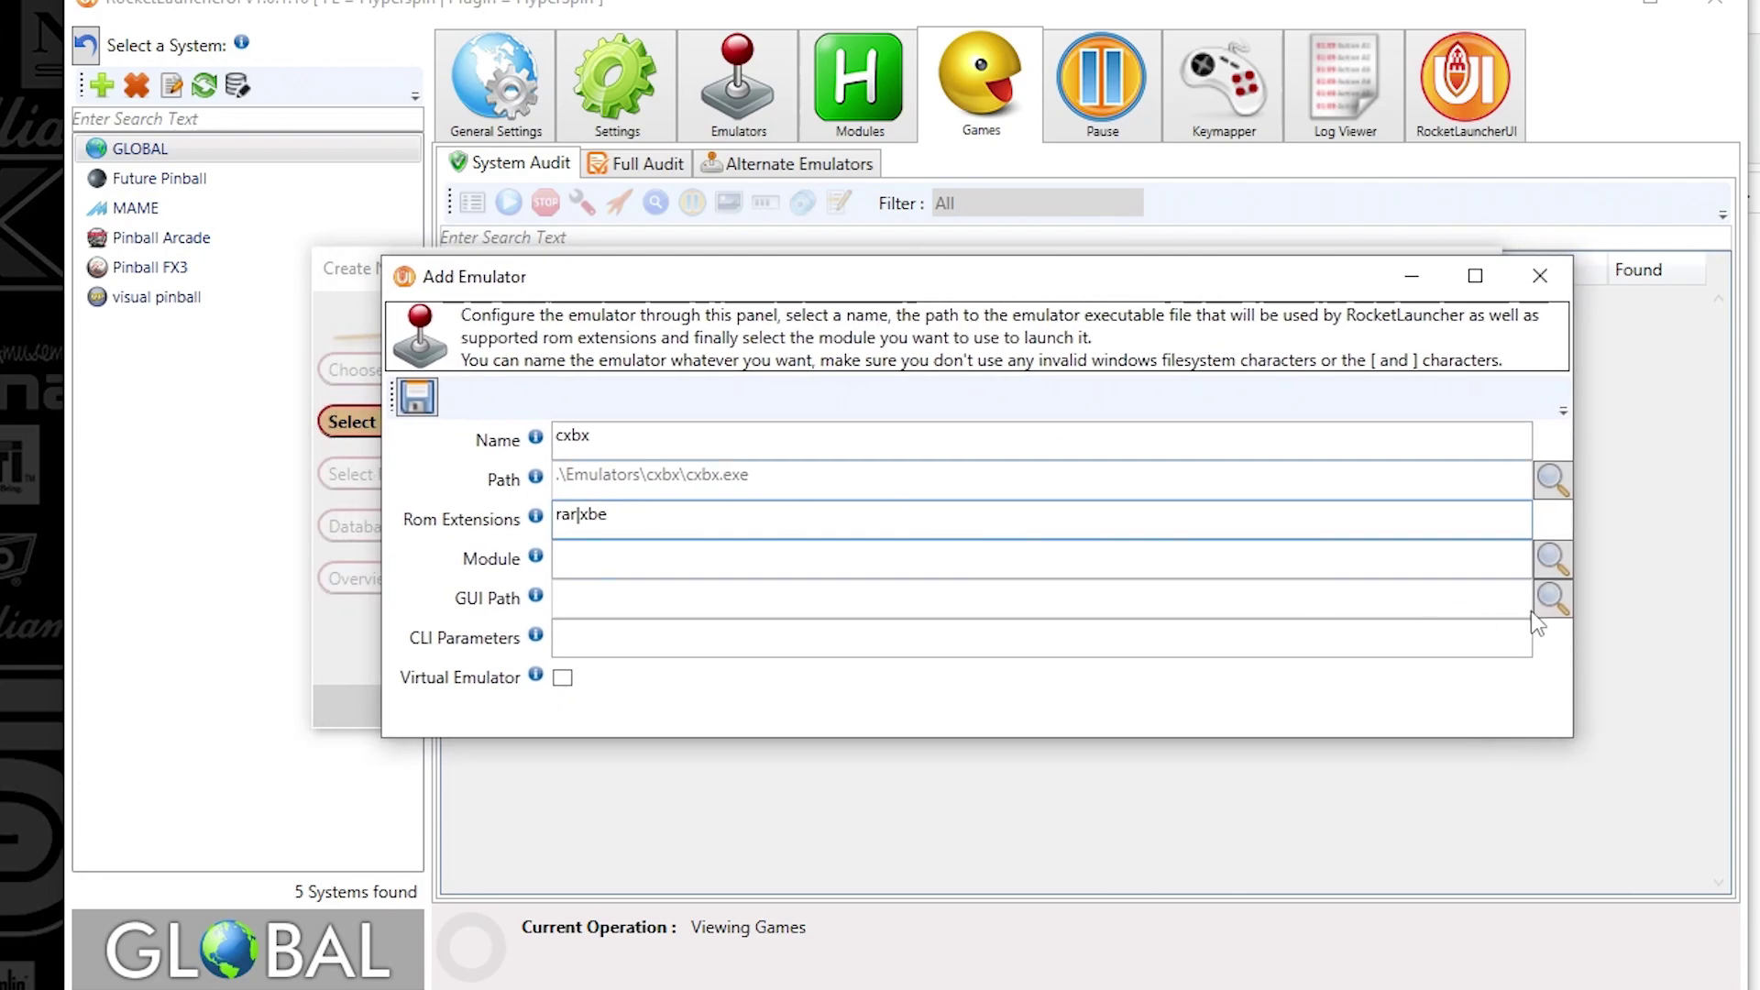
{"action": "left_click", "coordinate": [1553, 564]}
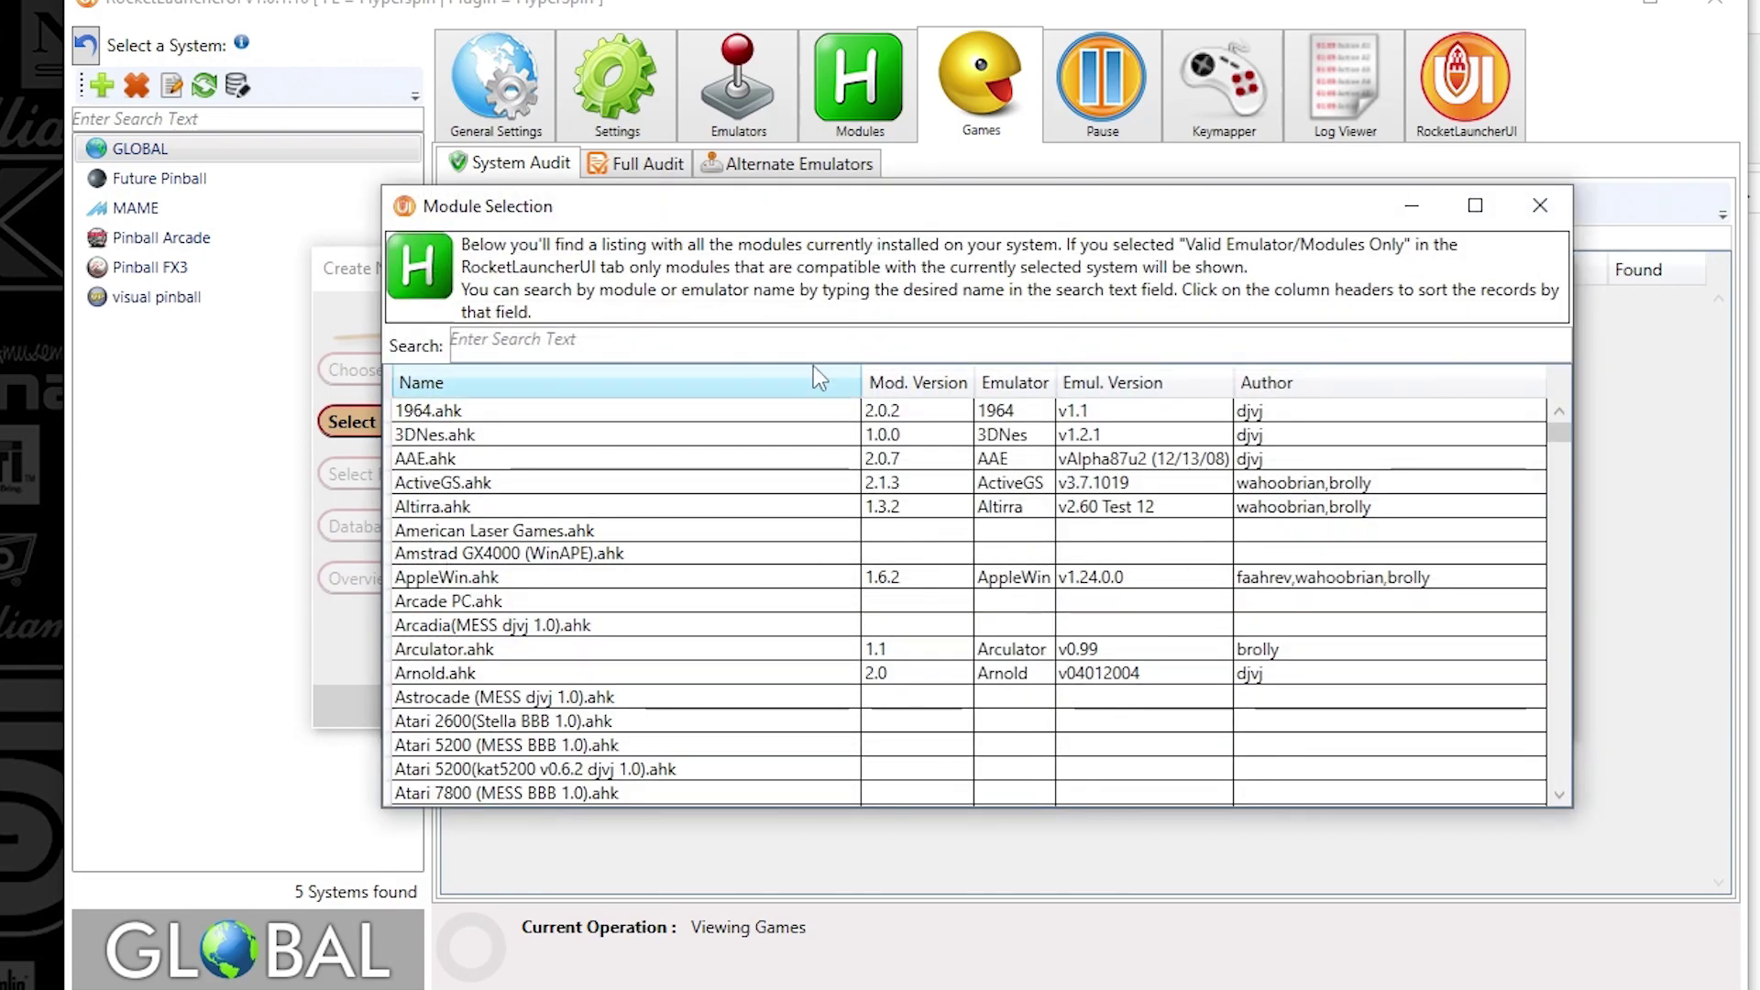
{"action": "left_click_drag", "start_coordinate": [798, 221], "coordinate": [1210, 271]}
{"action": "scroll", "coordinate": [1190, 680], "scroll_direction": "down", "scroll_amount": 6}
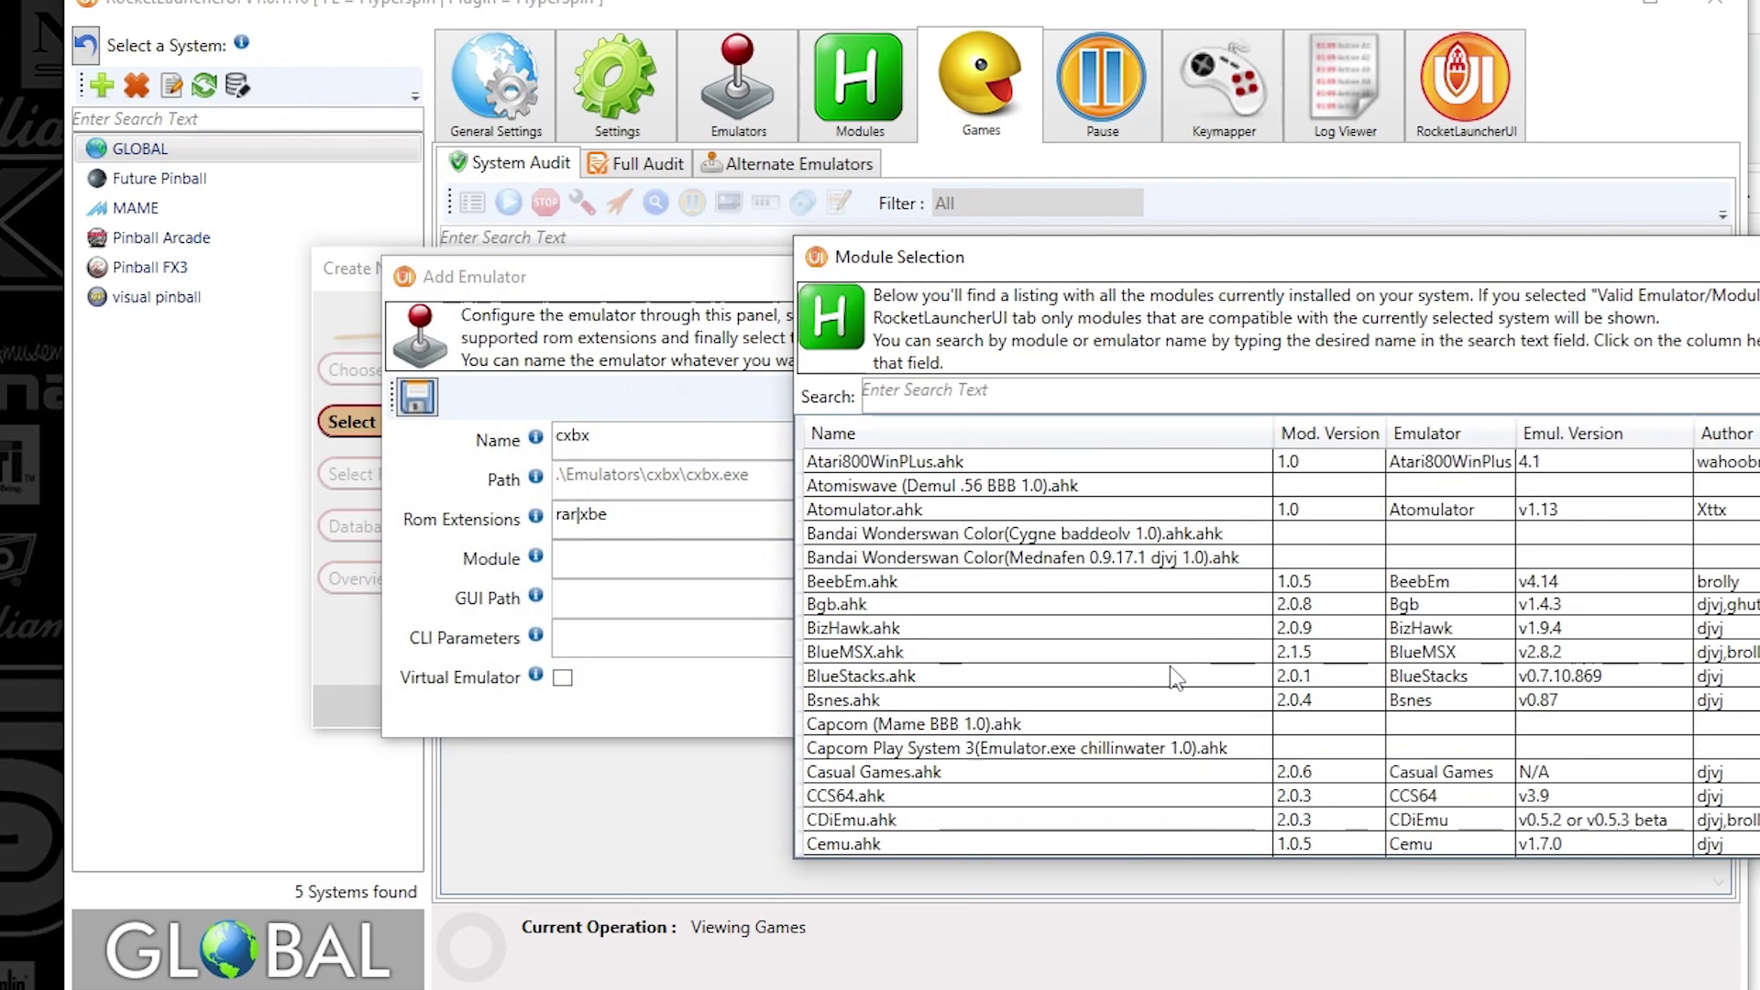
{"action": "scroll", "coordinate": [1175, 679], "scroll_direction": "down", "scroll_amount": 3}
{"action": "scroll", "coordinate": [1175, 679], "scroll_direction": "down", "scroll_amount": 1}
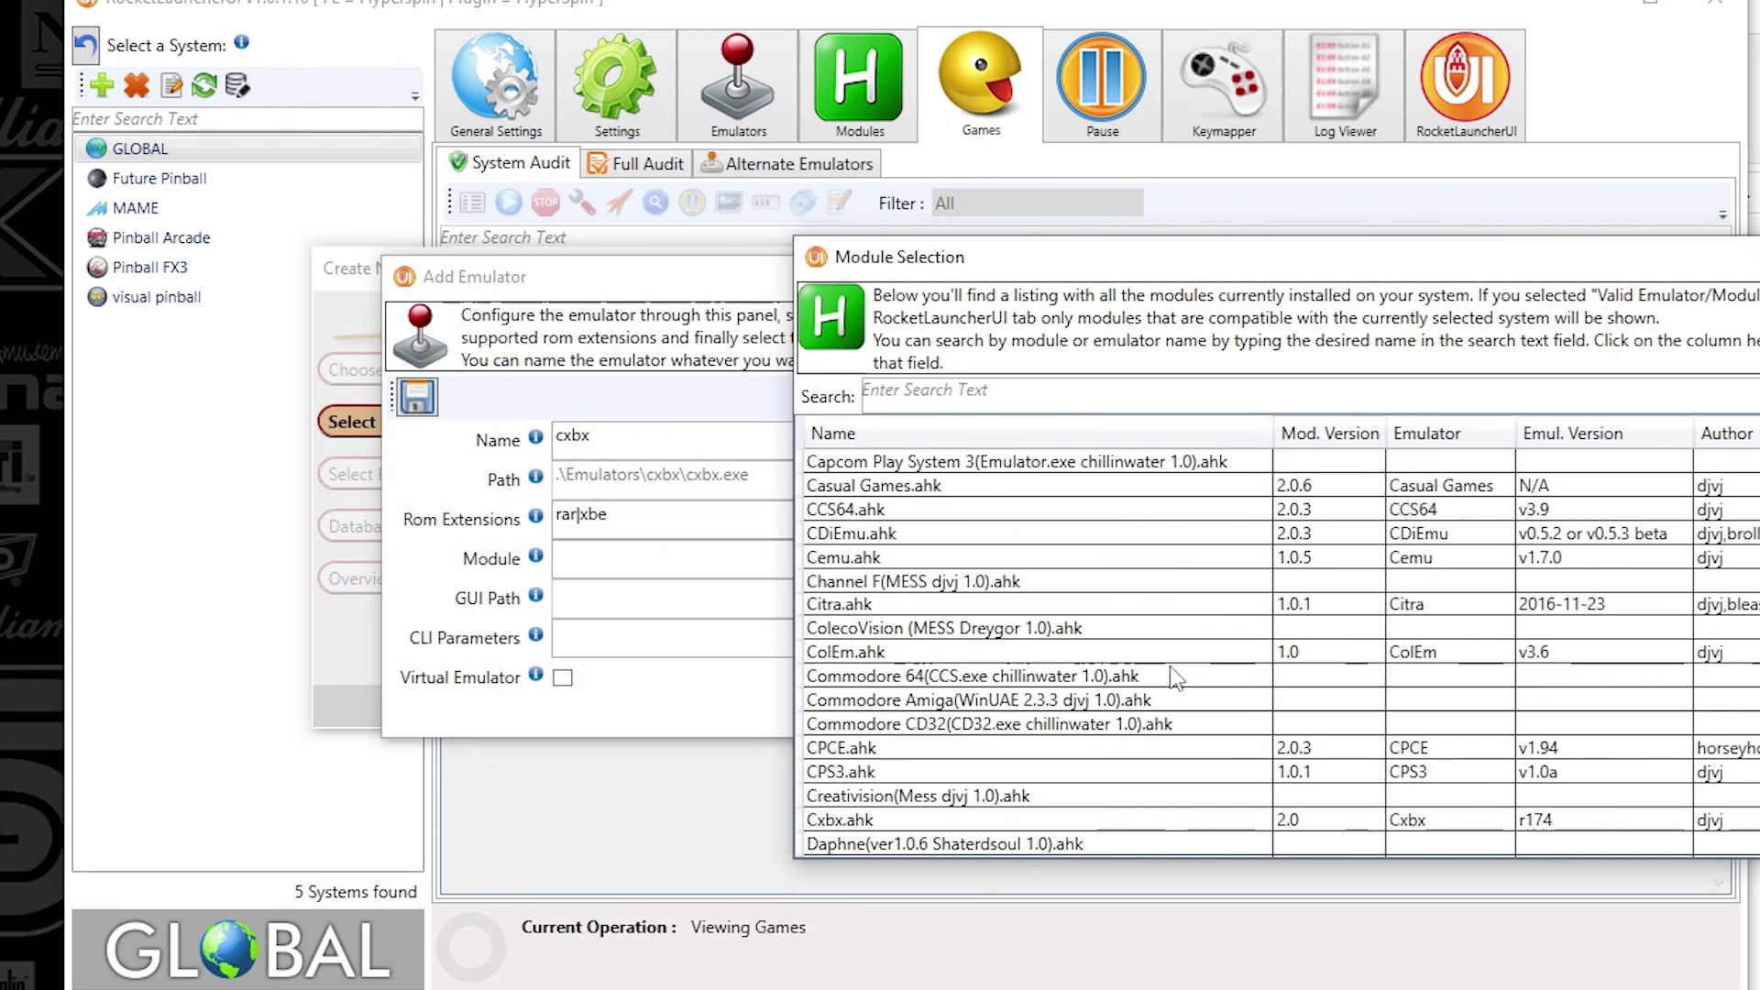
{"action": "left_click", "coordinate": [866, 822]}
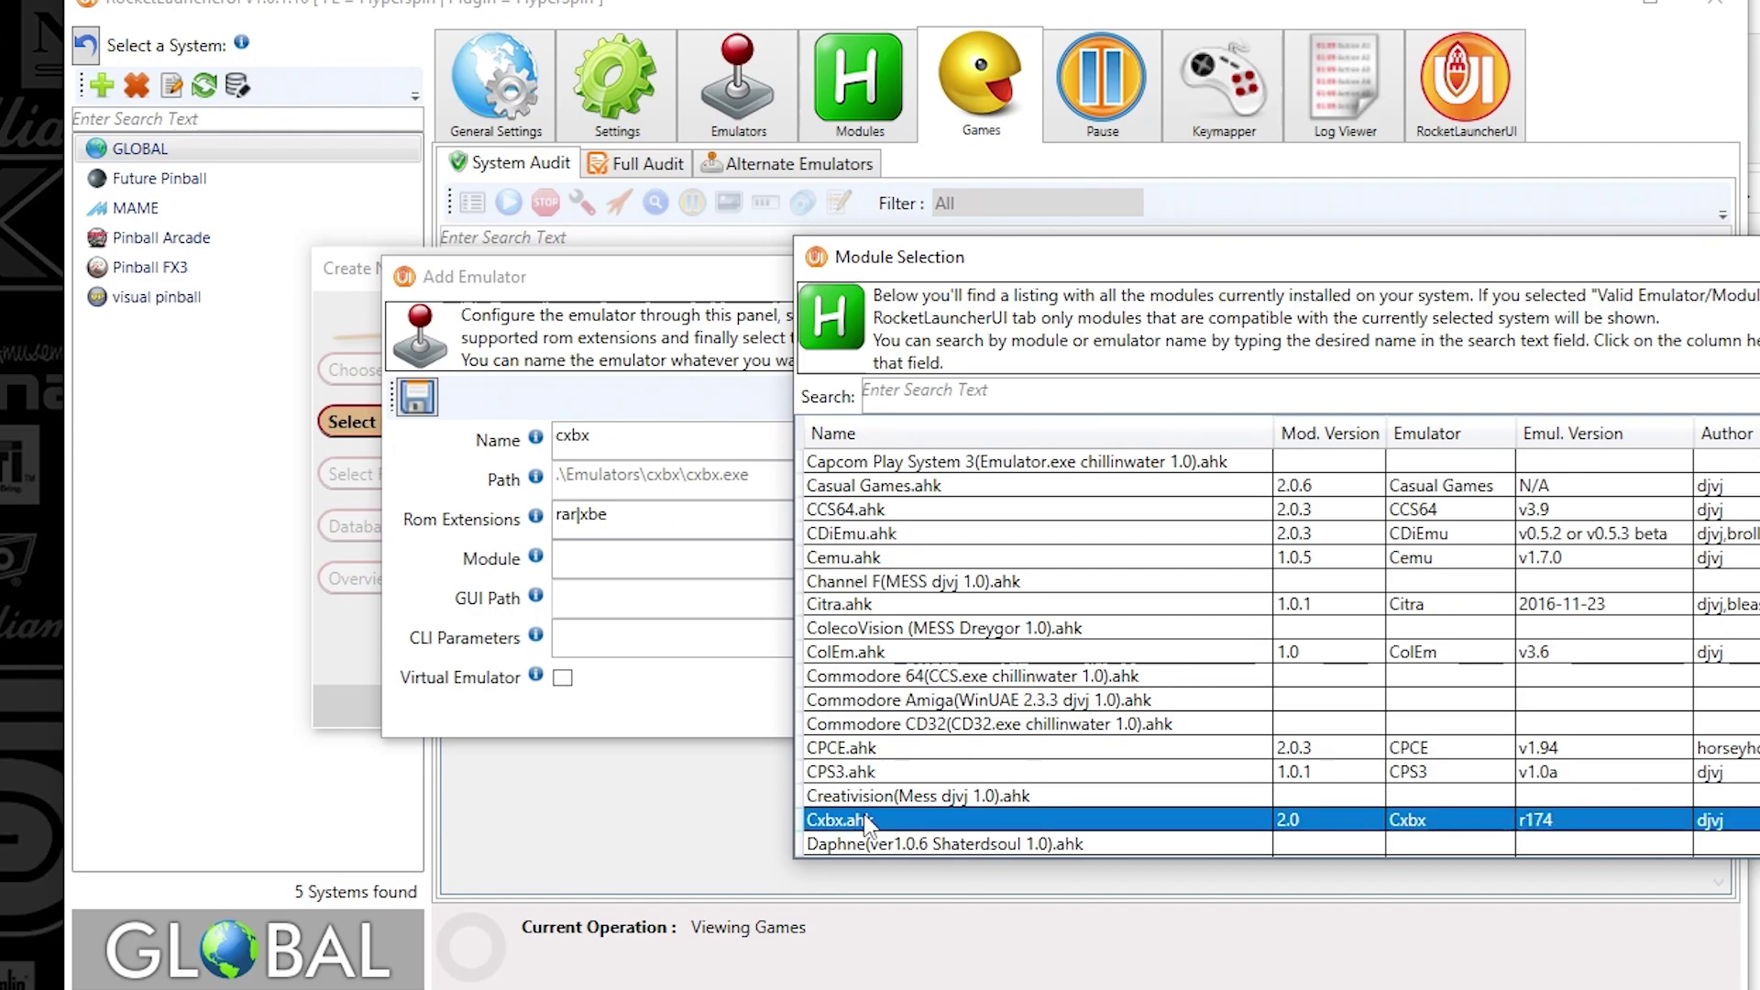
{"action": "double_click", "coordinate": [866, 822]}
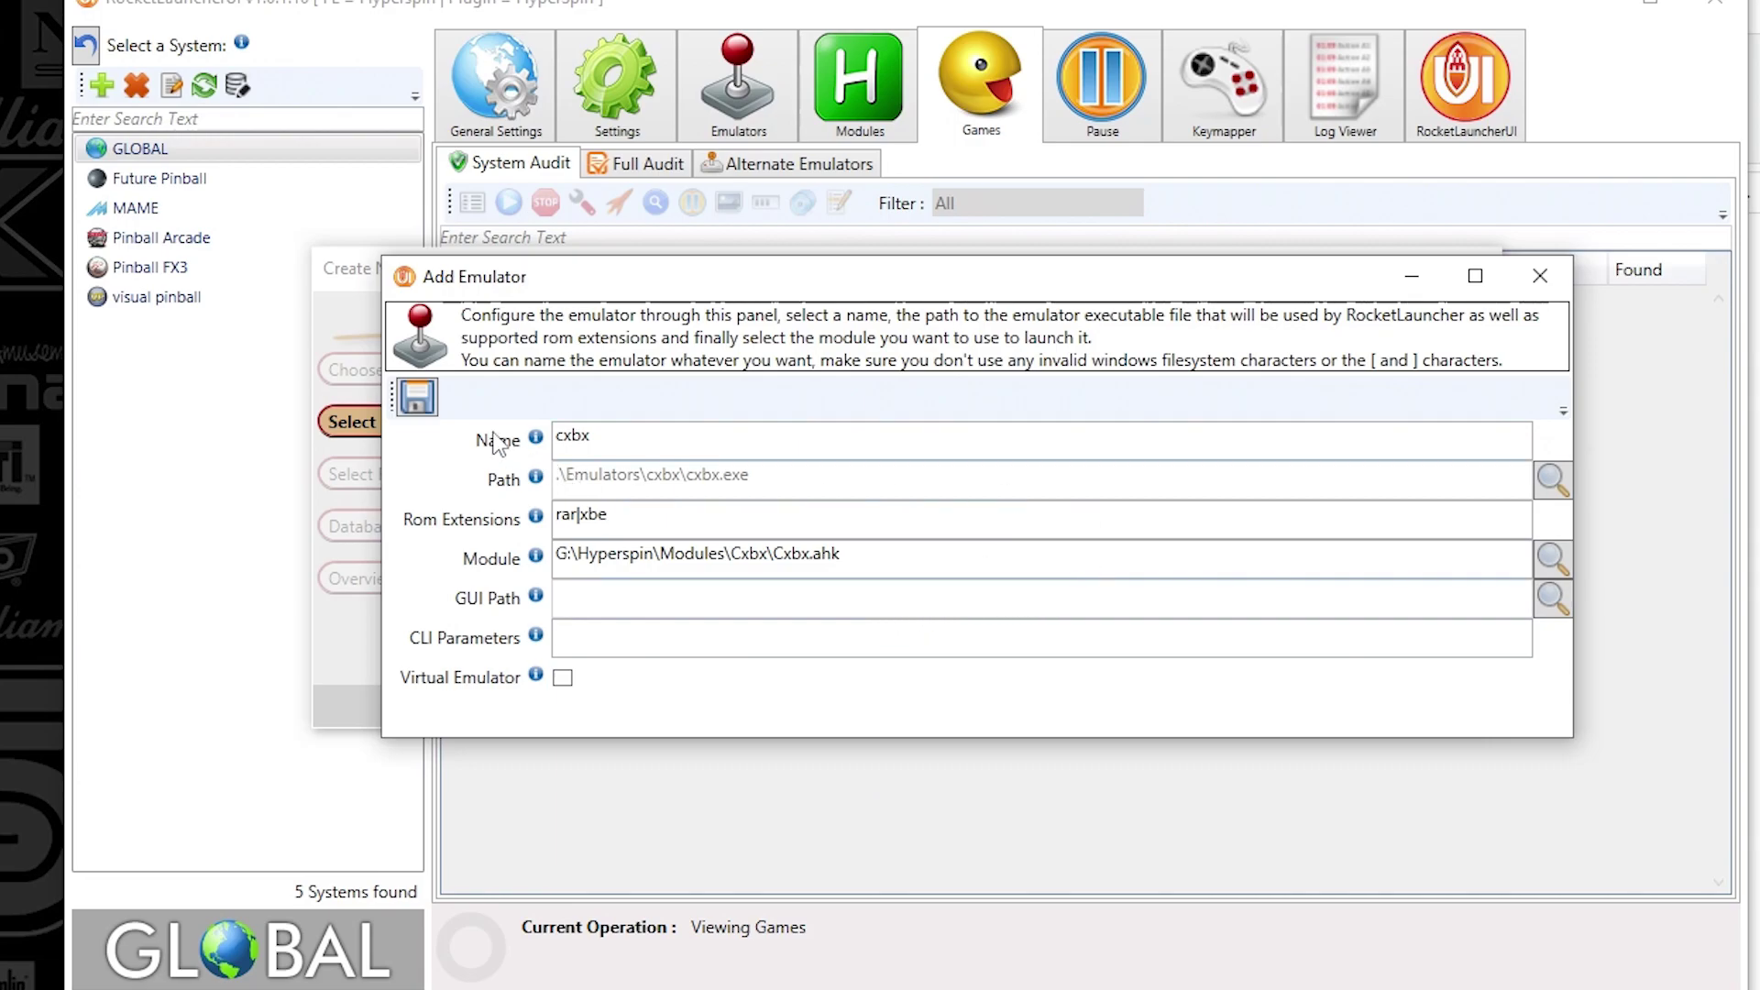
Save the cxbx emulator, add it to the system instead of Global, and proceed to the ROM path selection
{"action": "left_click", "coordinate": [418, 399]}
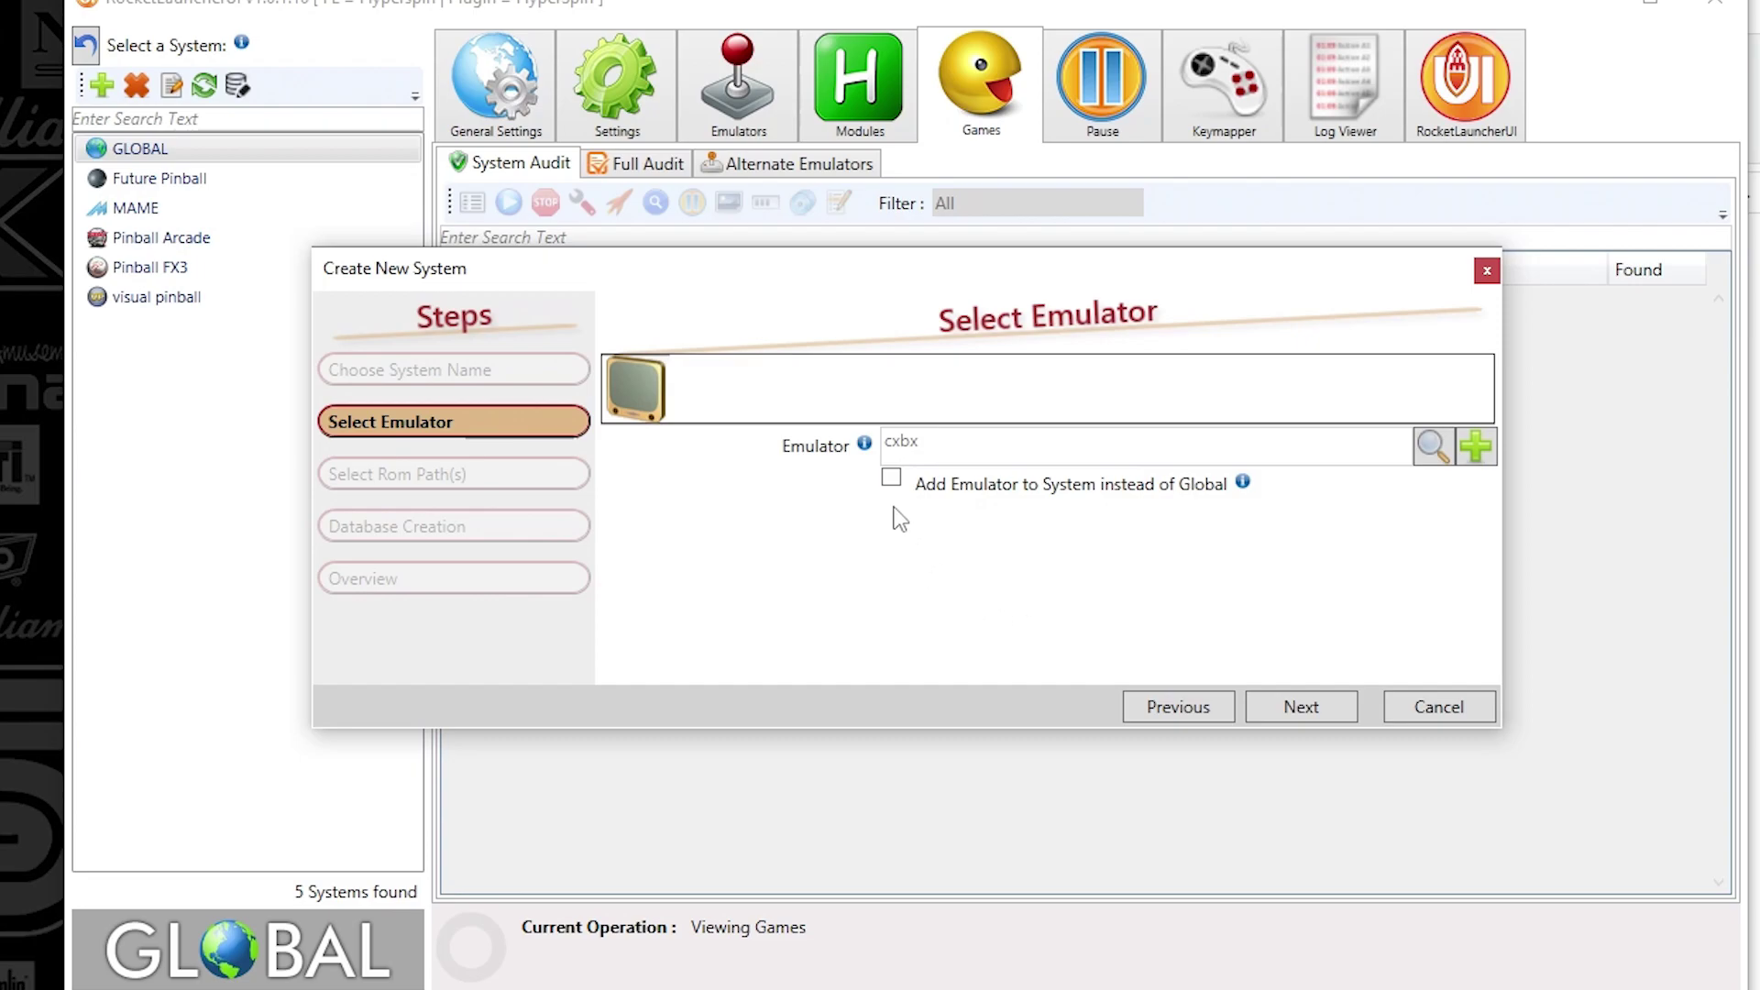
{"action": "left_click", "coordinate": [889, 478]}
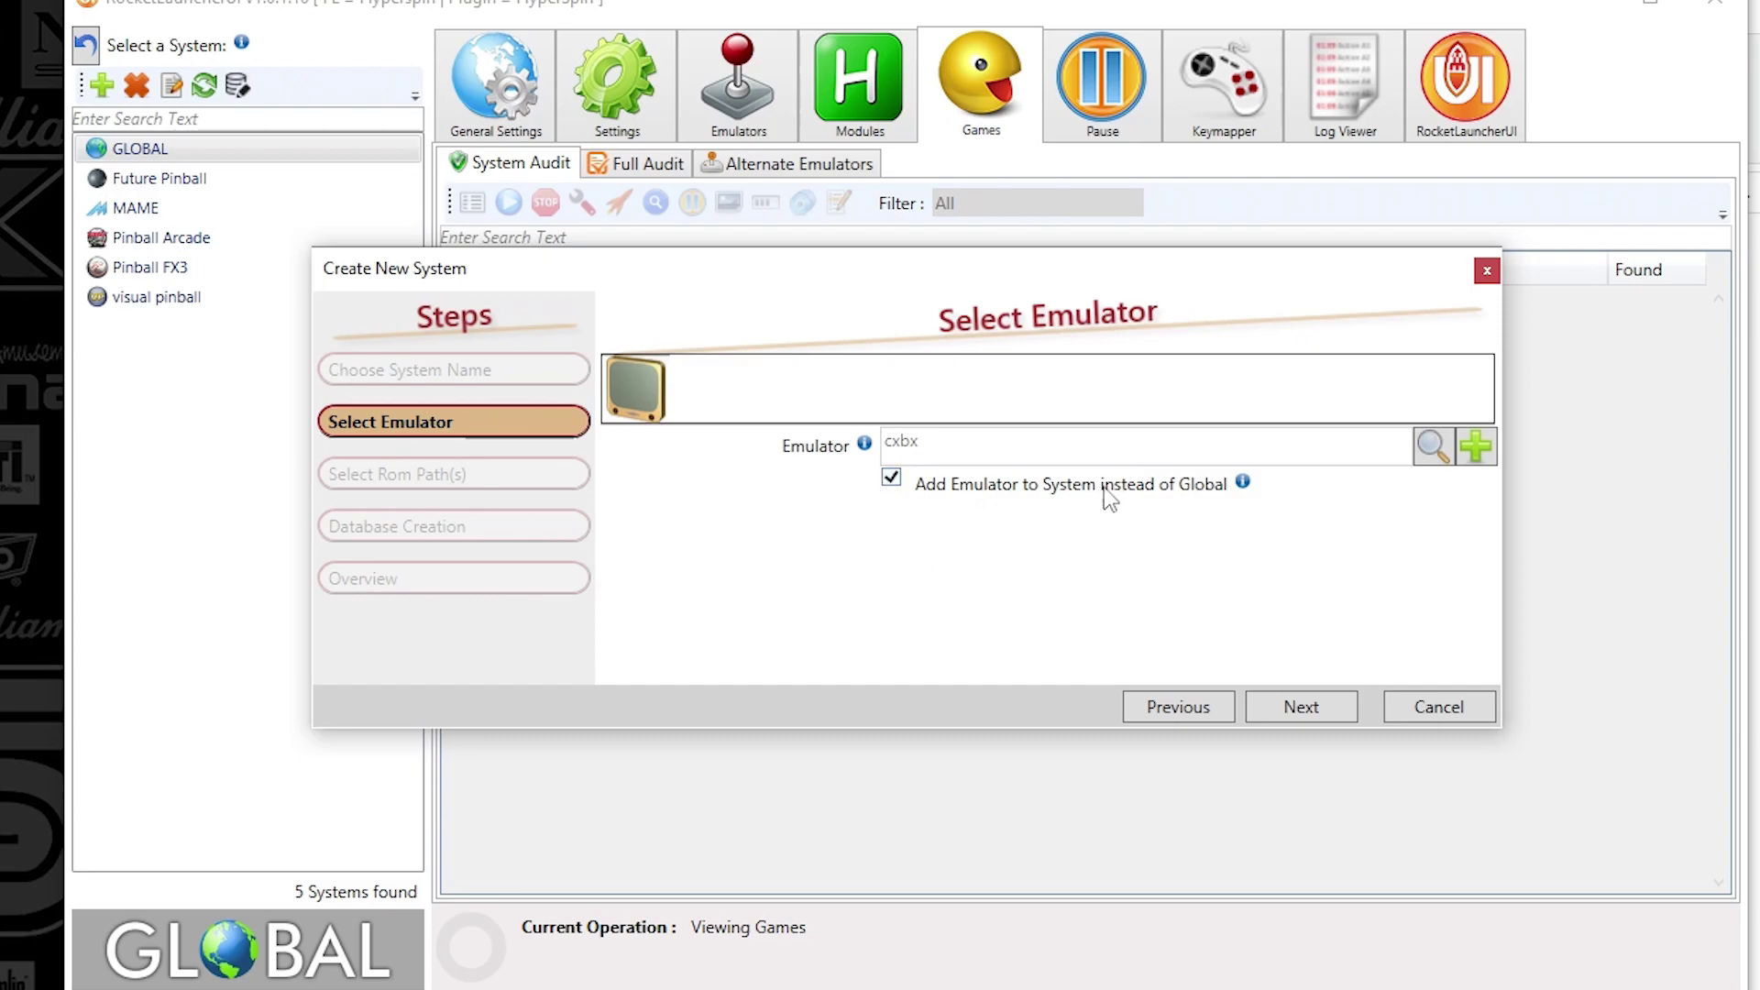
{"action": "left_click", "coordinate": [1306, 708]}
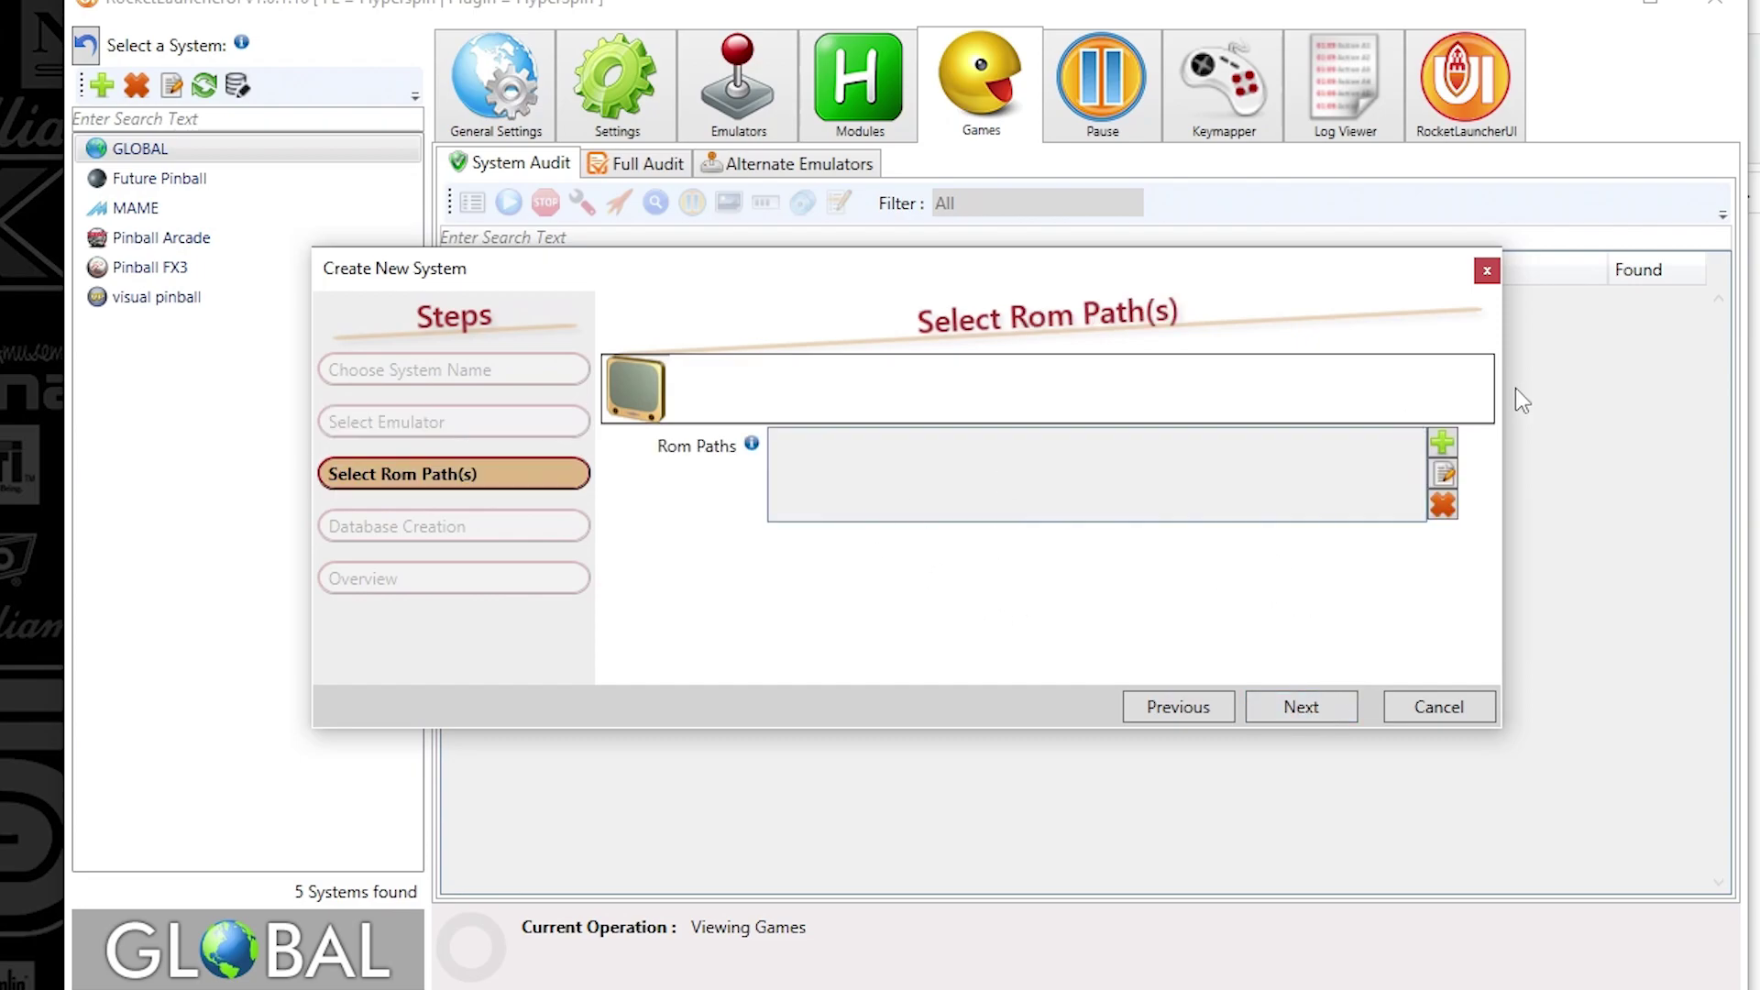
Add the iso xbox classic folder on the hyperspin2 (F:) drive as the system's ROM path
{"action": "left_click", "coordinate": [1456, 443]}
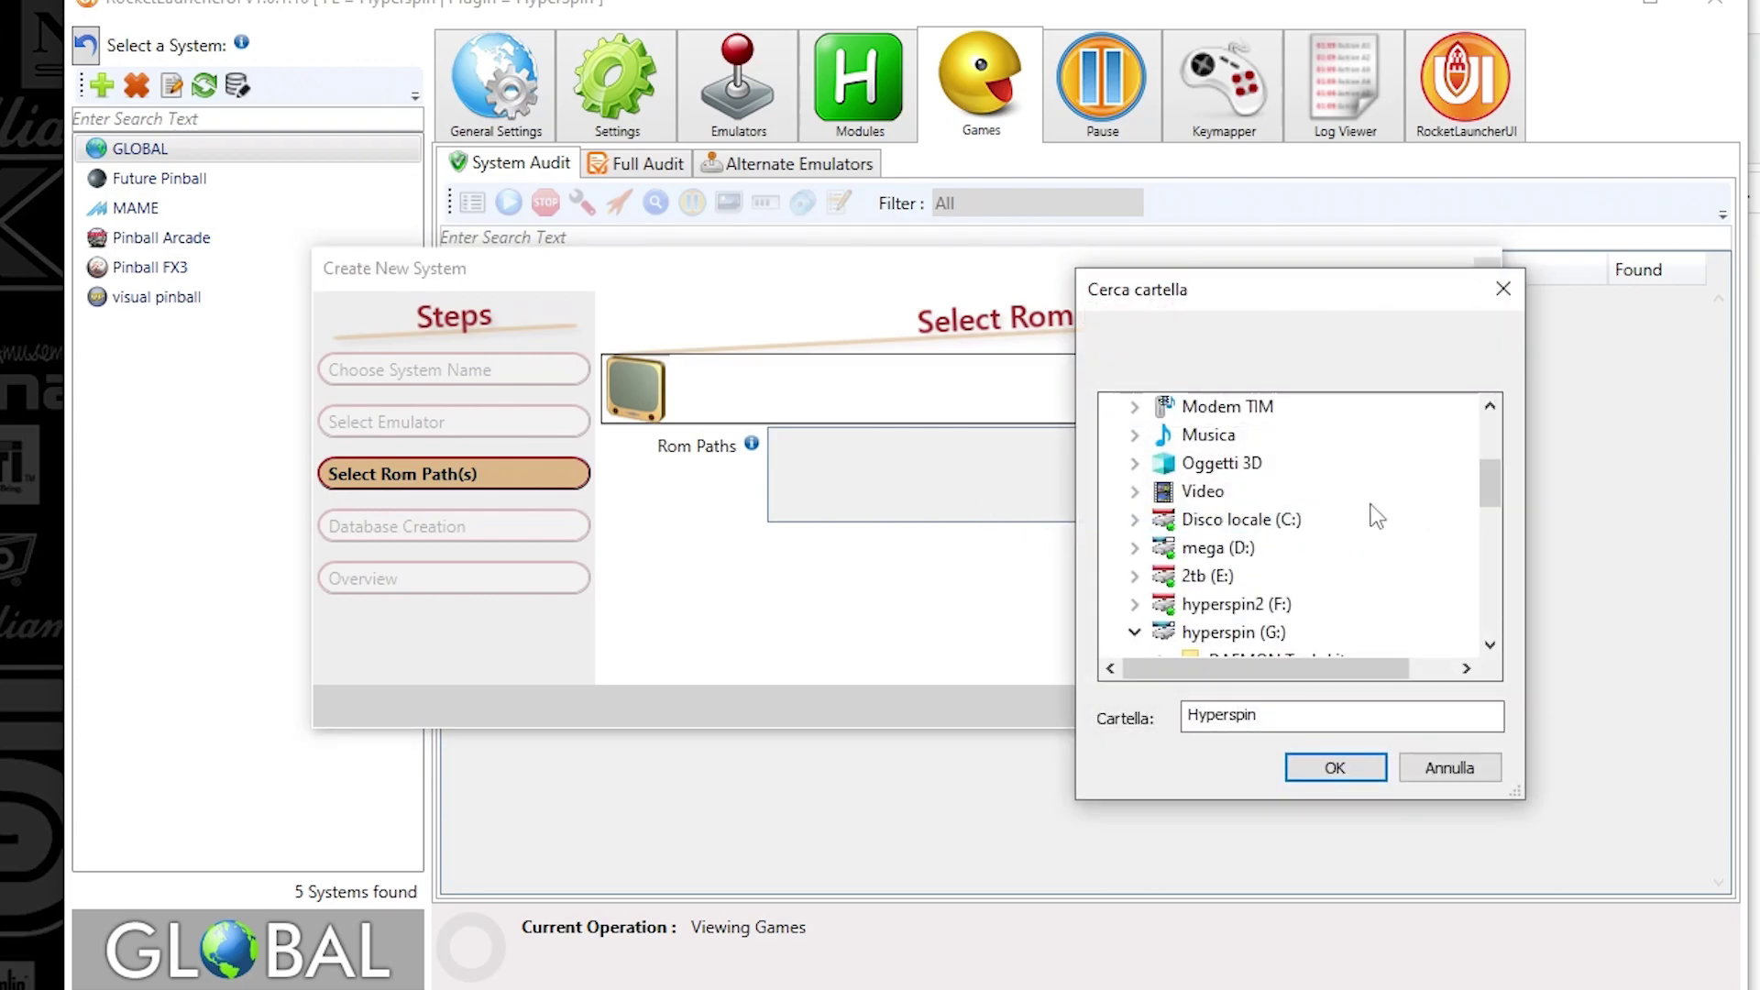
{"action": "left_click_drag", "start_coordinate": [1495, 480], "coordinate": [1521, 559]}
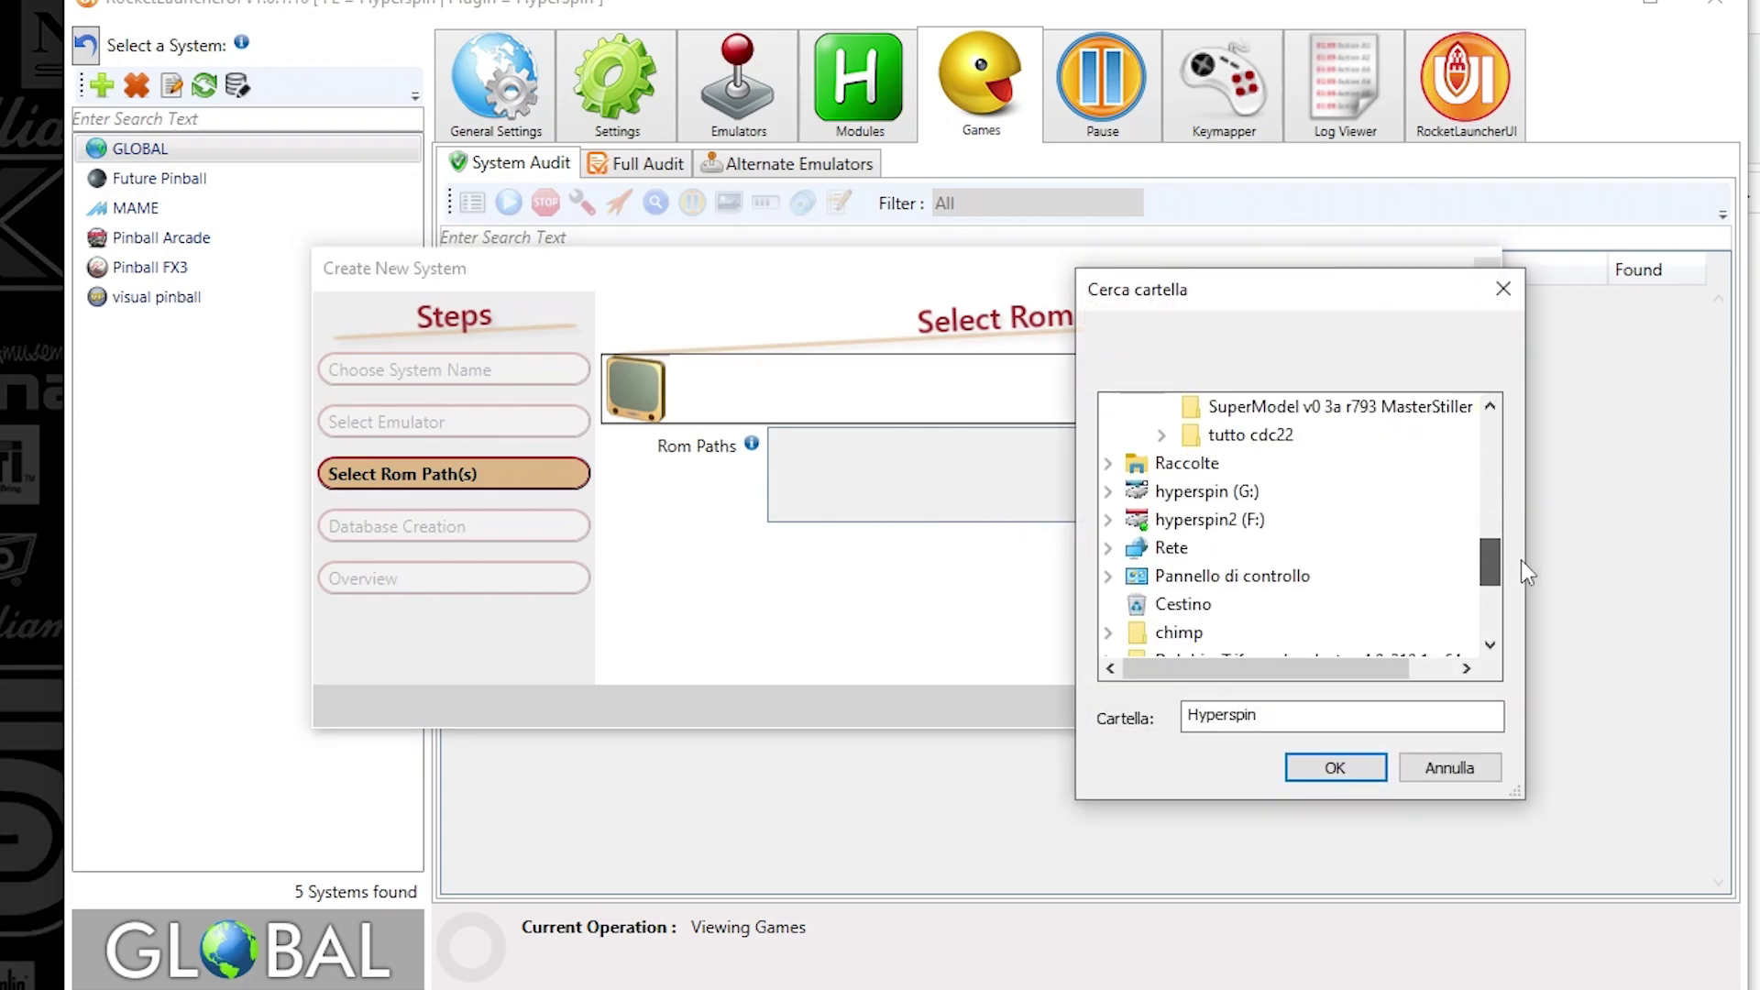
{"action": "left_click", "coordinate": [1107, 492]}
{"action": "left_click", "coordinate": [1108, 406]}
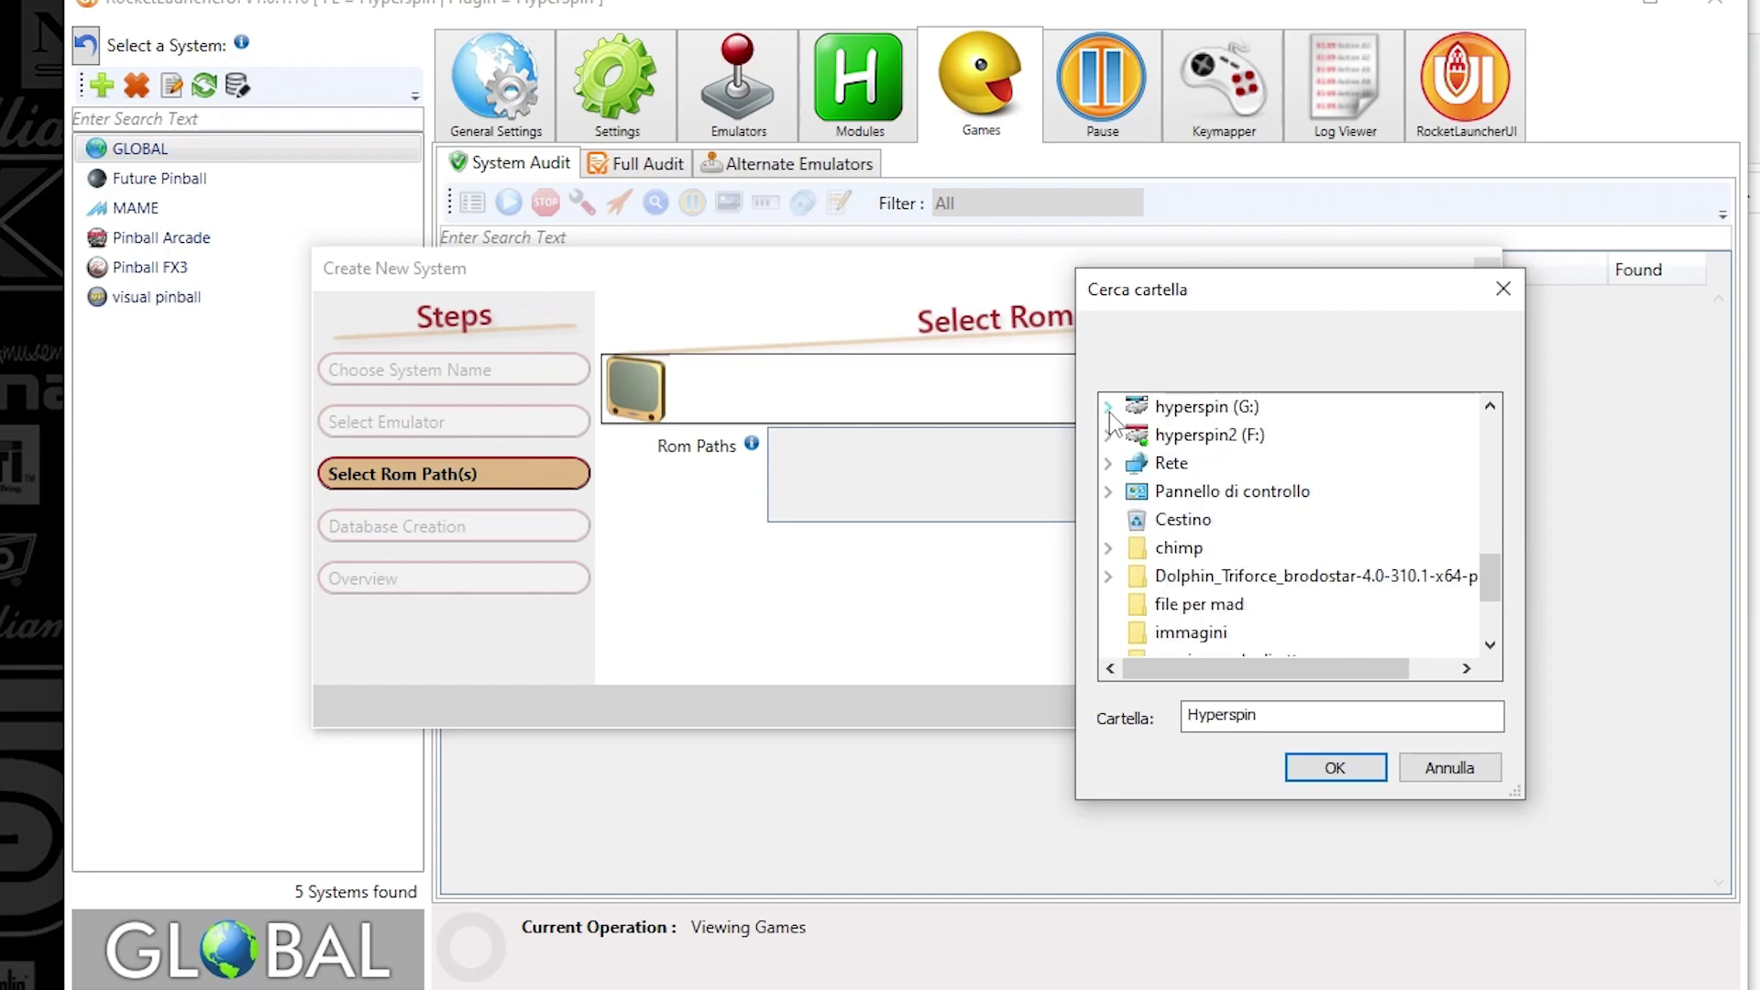
{"action": "left_click", "coordinate": [1107, 434]}
{"action": "scroll", "coordinate": [1284, 531], "scroll_direction": "down", "scroll_amount": 4}
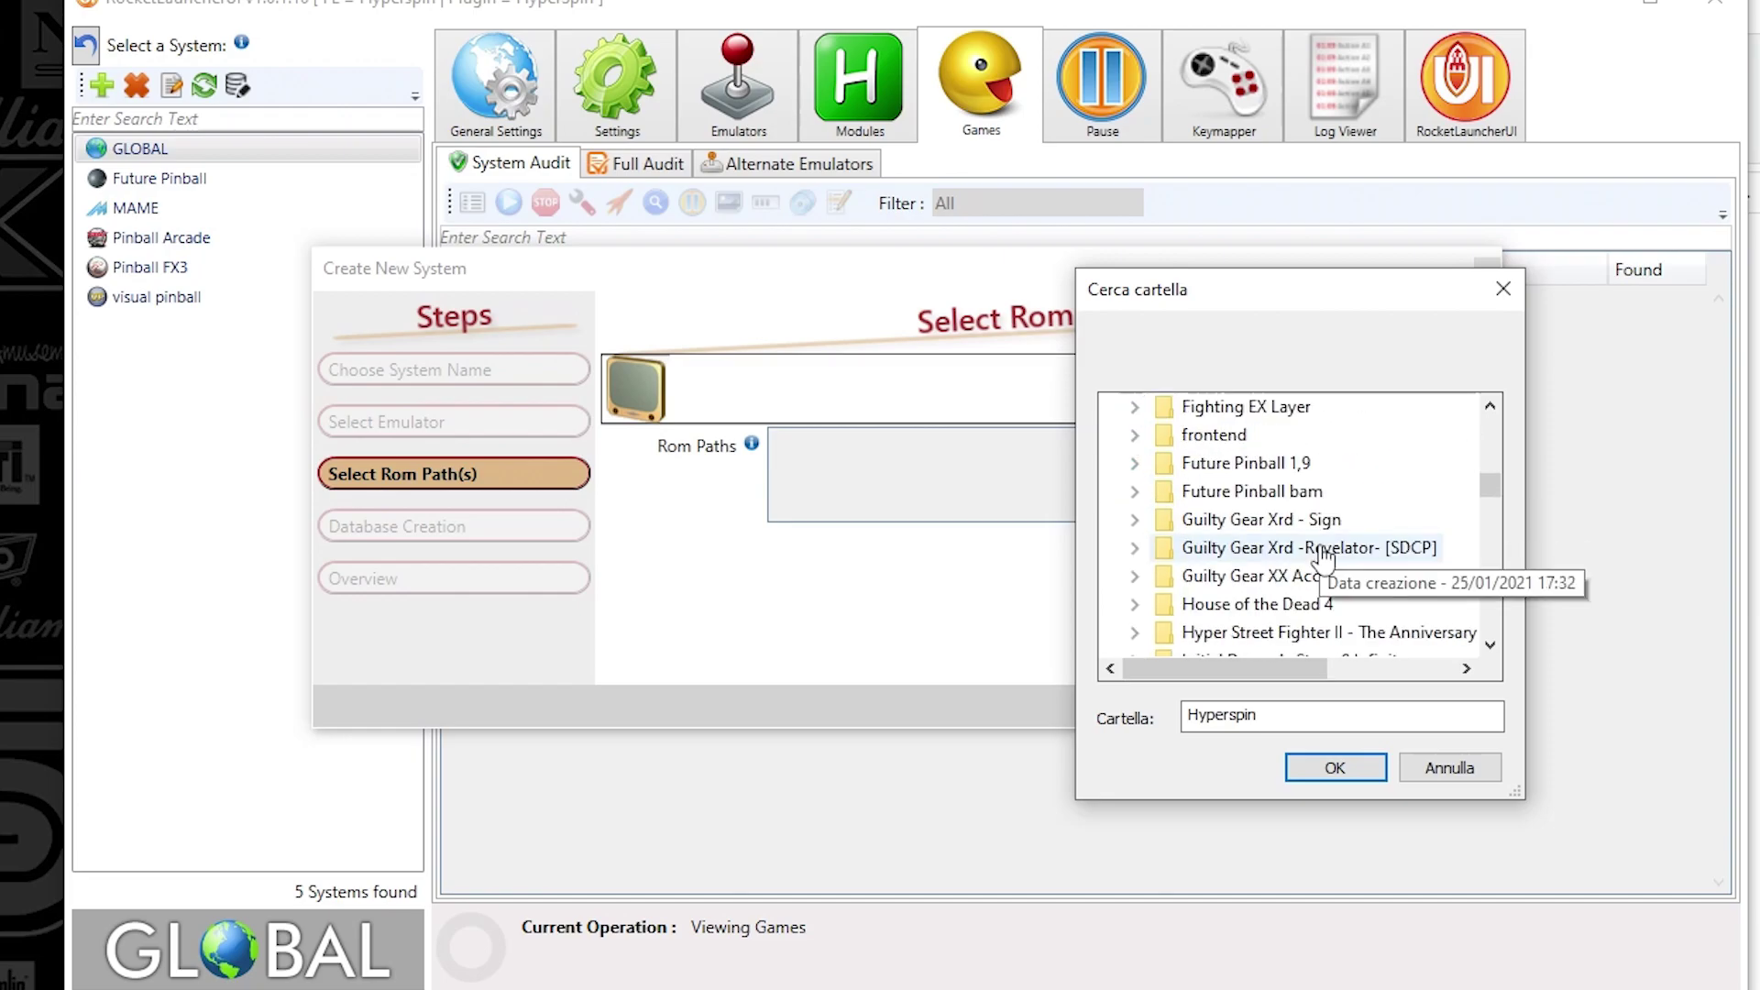
{"action": "scroll", "coordinate": [1323, 555], "scroll_direction": "down", "scroll_amount": 6}
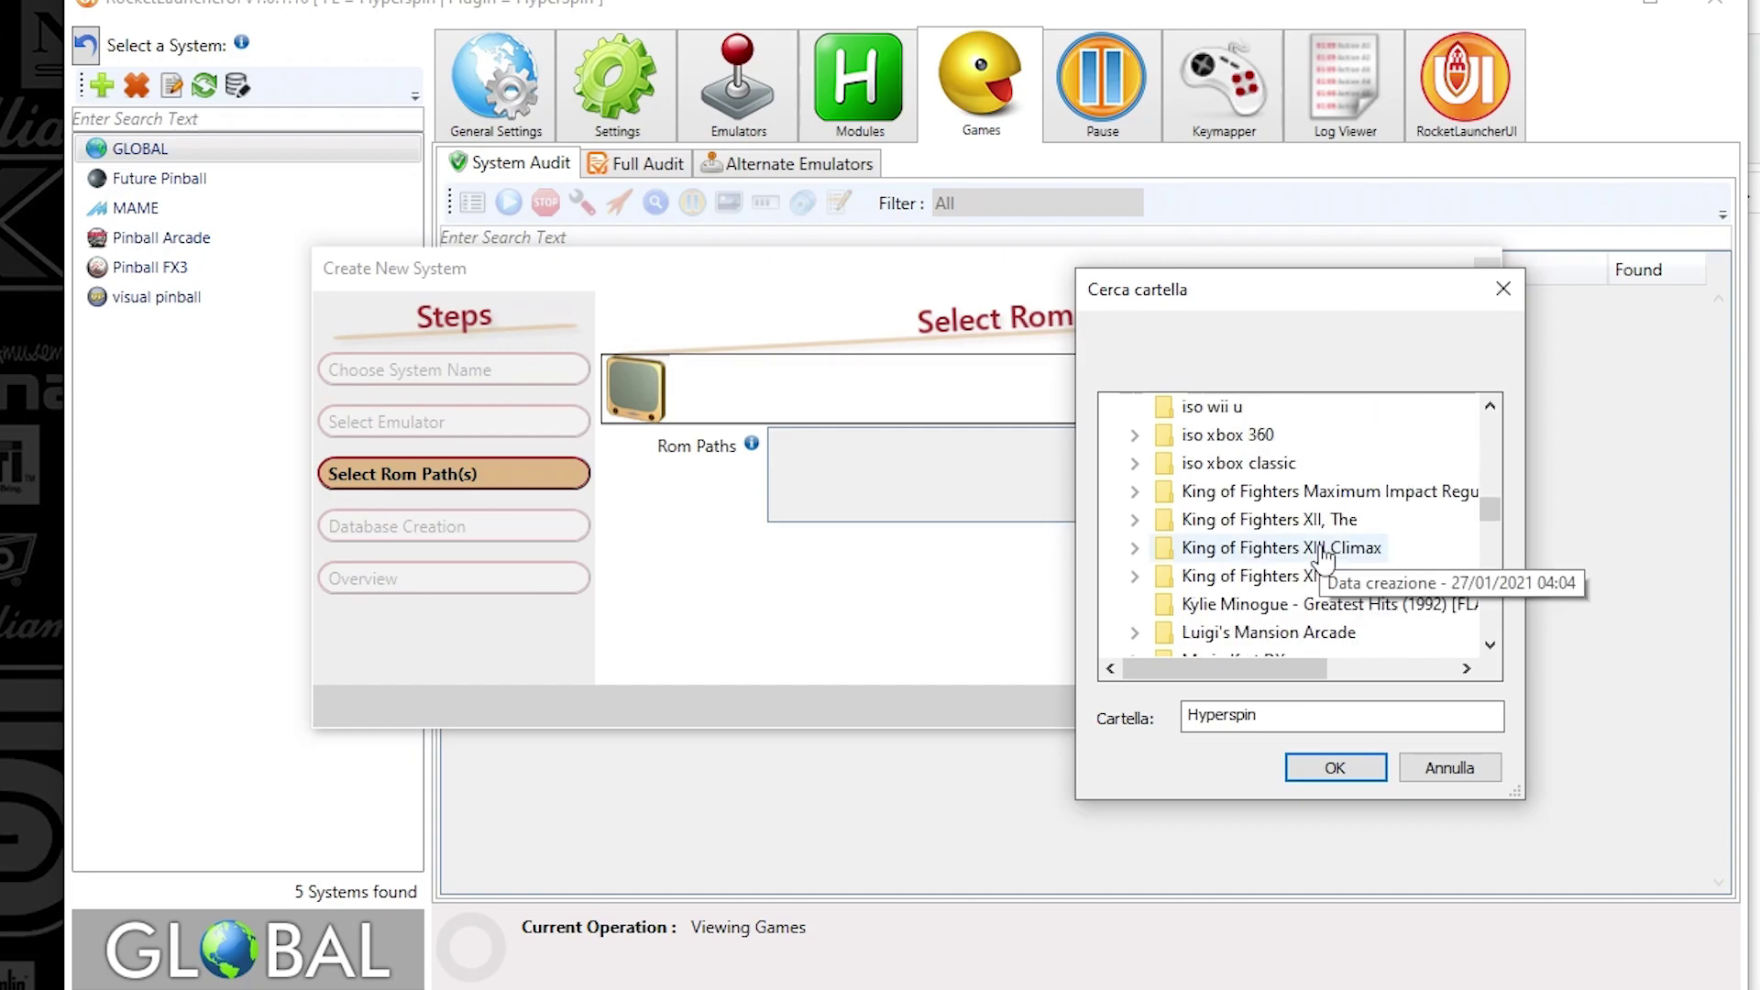
{"action": "scroll", "coordinate": [1323, 554], "scroll_direction": "down", "scroll_amount": 10}
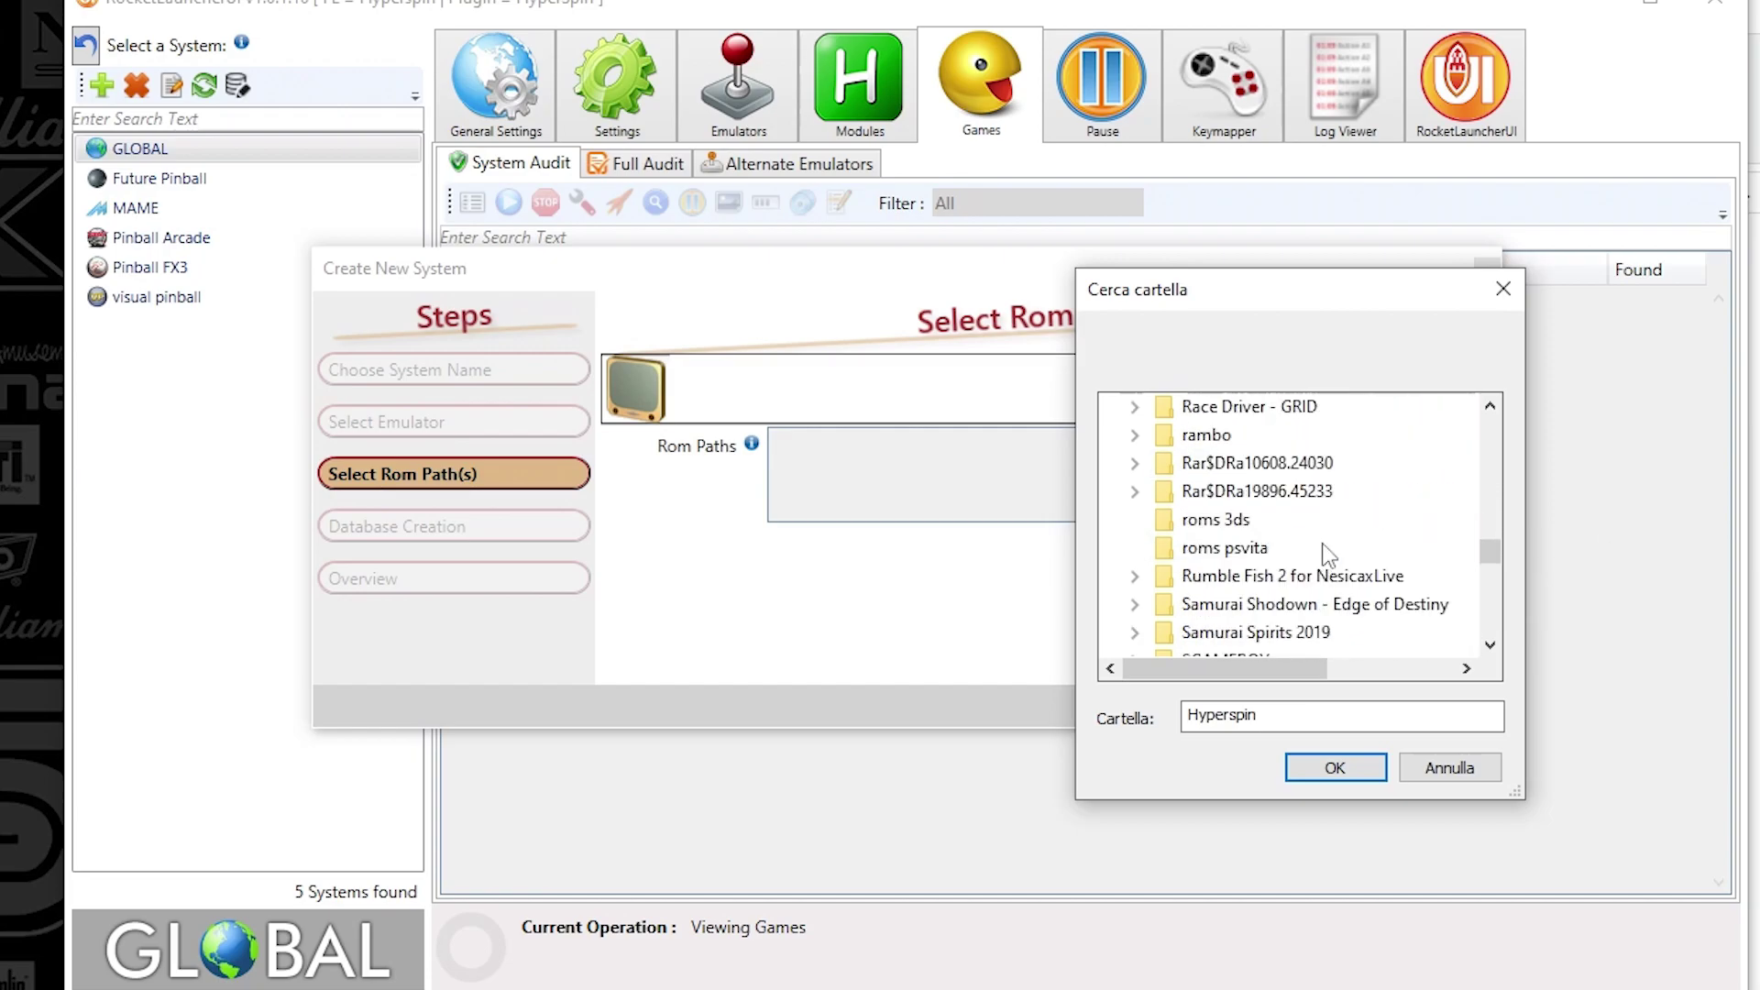
{"action": "scroll", "coordinate": [1325, 555], "scroll_direction": "down", "scroll_amount": 3}
{"action": "scroll", "coordinate": [1326, 550], "scroll_direction": "up", "scroll_amount": 20}
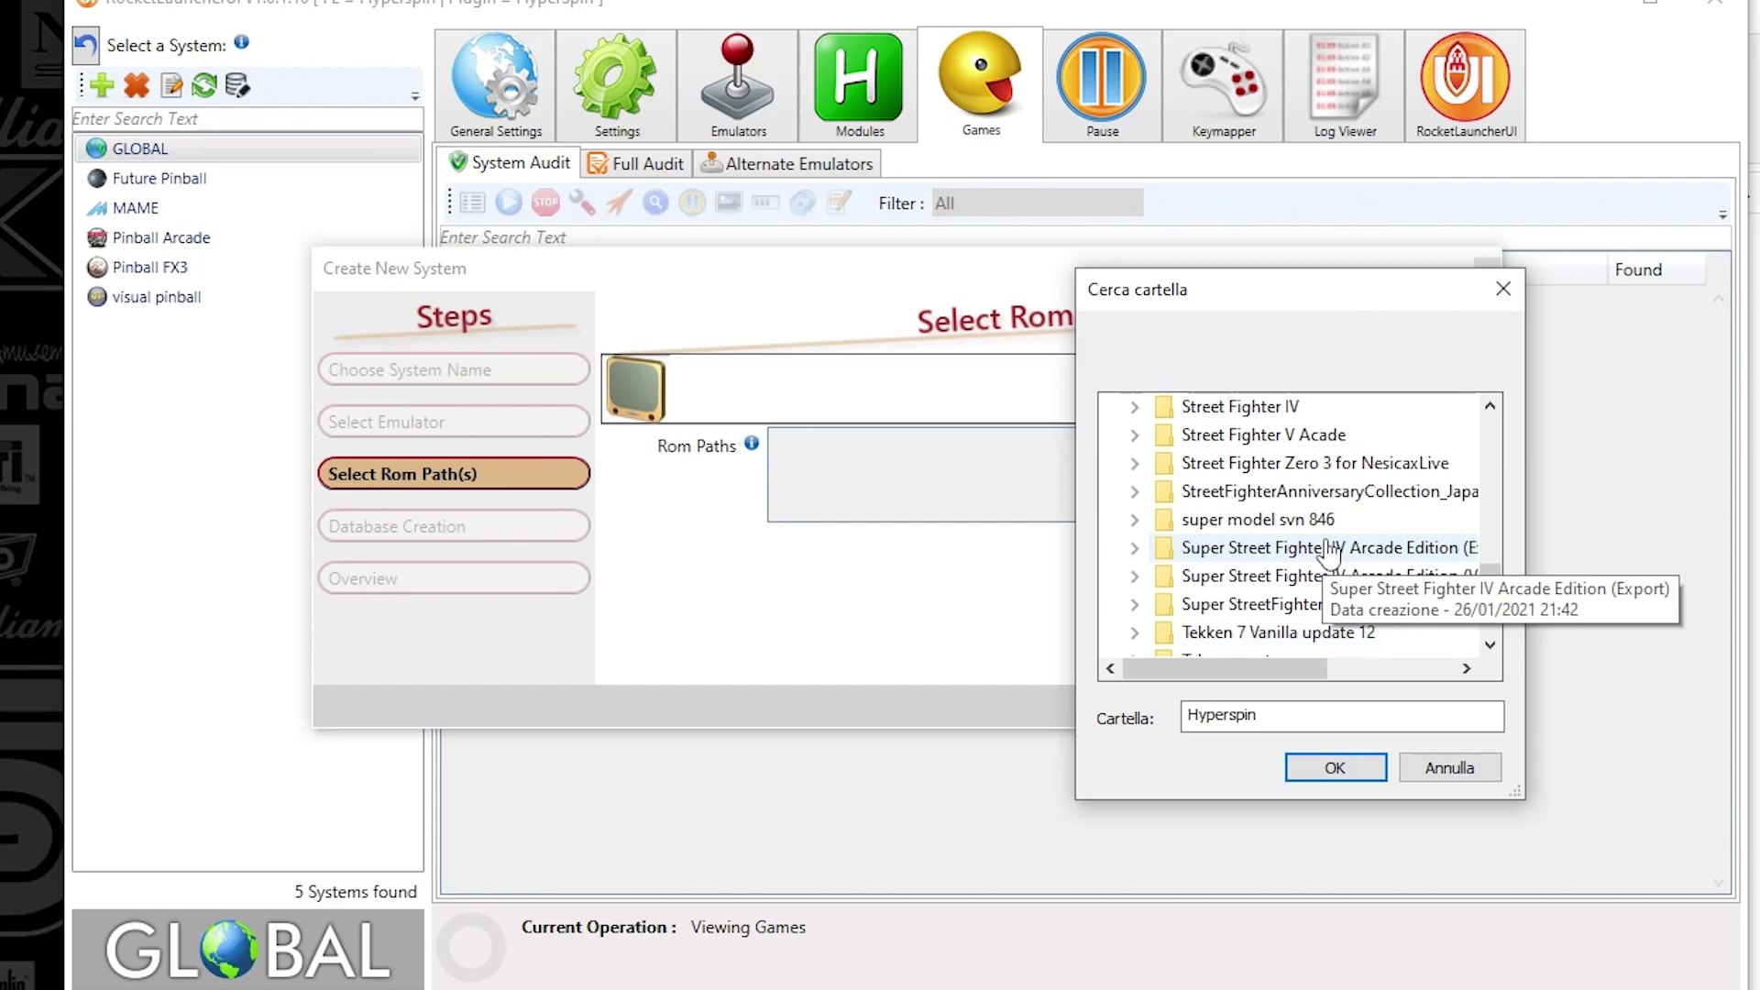
{"action": "scroll", "coordinate": [1331, 543], "scroll_direction": "up", "scroll_amount": 2}
{"action": "scroll", "coordinate": [1332, 543], "scroll_direction": "down", "scroll_amount": 4}
{"action": "left_click", "coordinate": [1302, 632]}
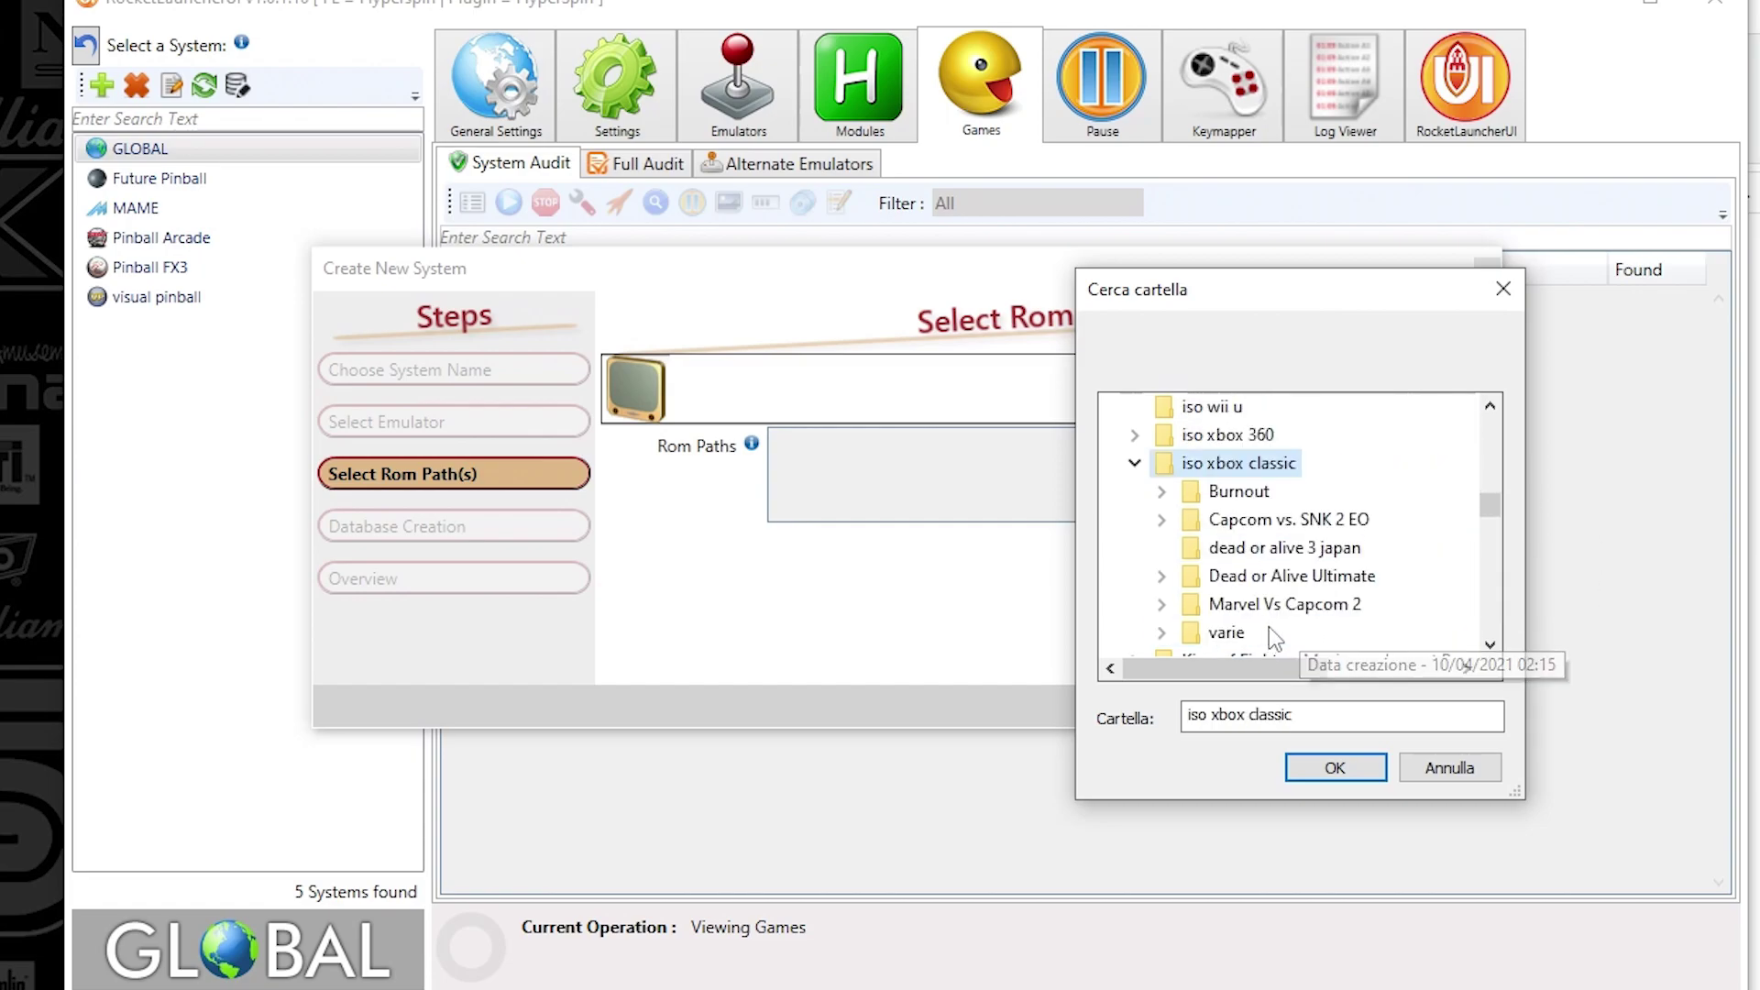
{"action": "left_click", "coordinate": [1346, 773]}
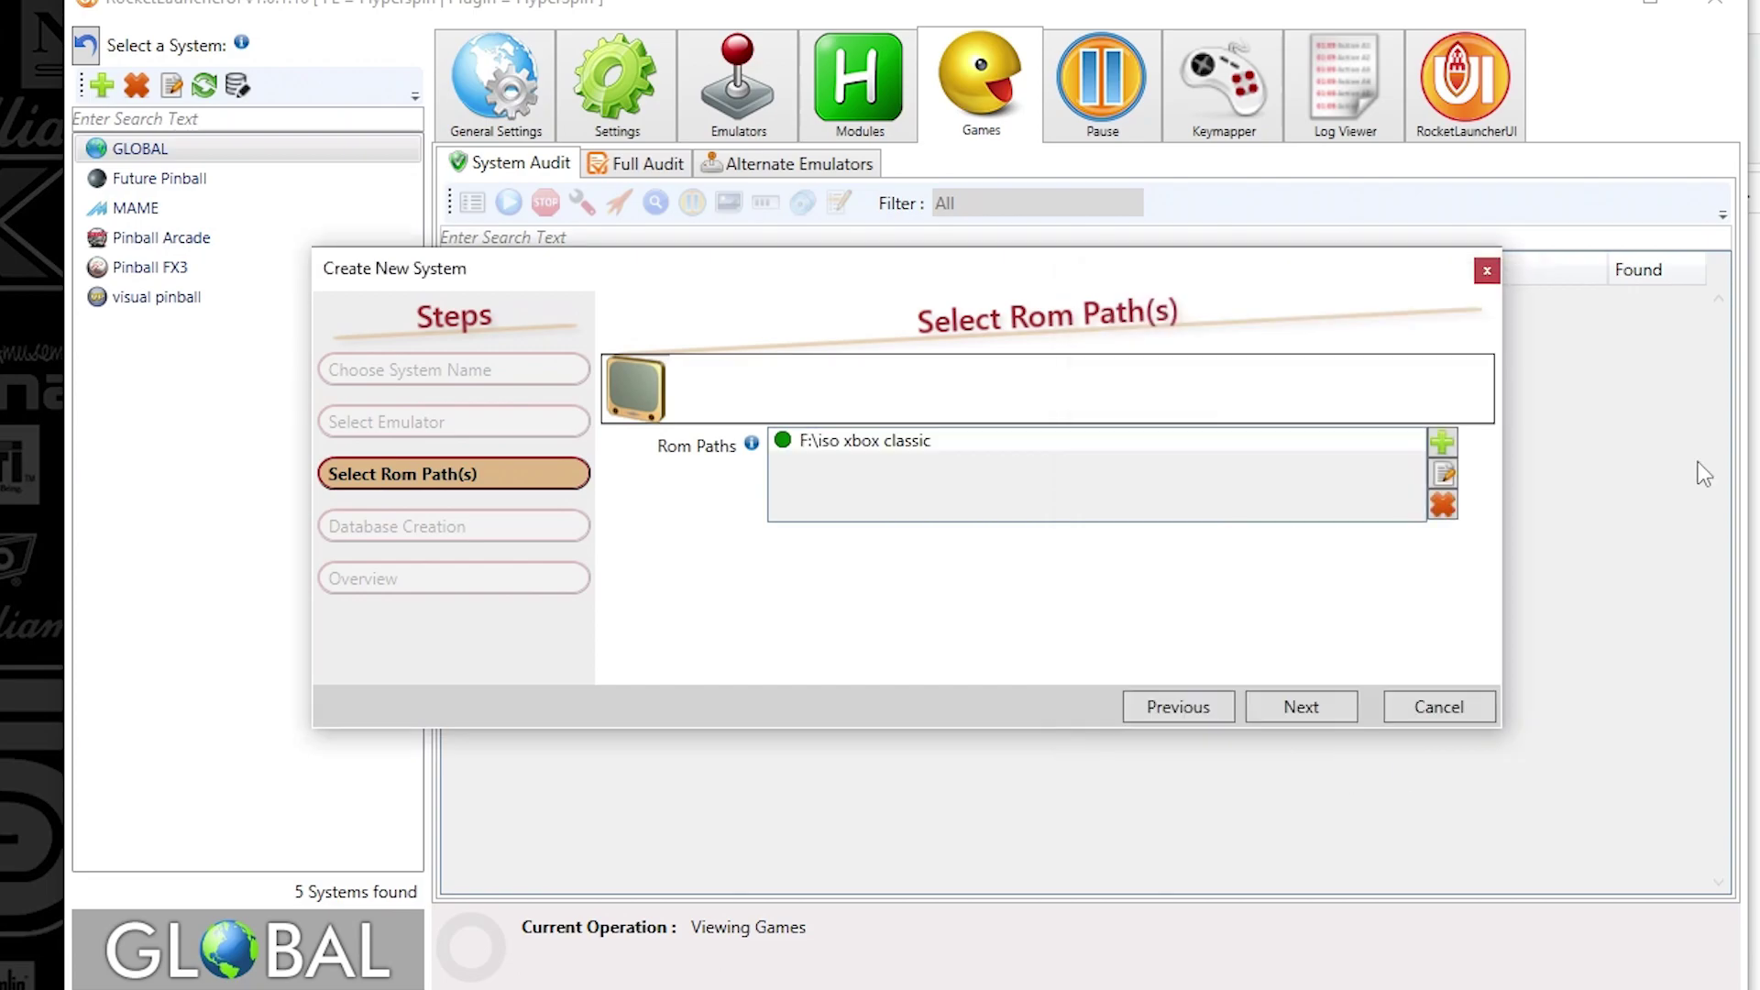
Switch to File Explorer and open the iso xbox classic folder on the hyperspin2 (F:) drive
{"action": "key", "text": "alt+Tab"}
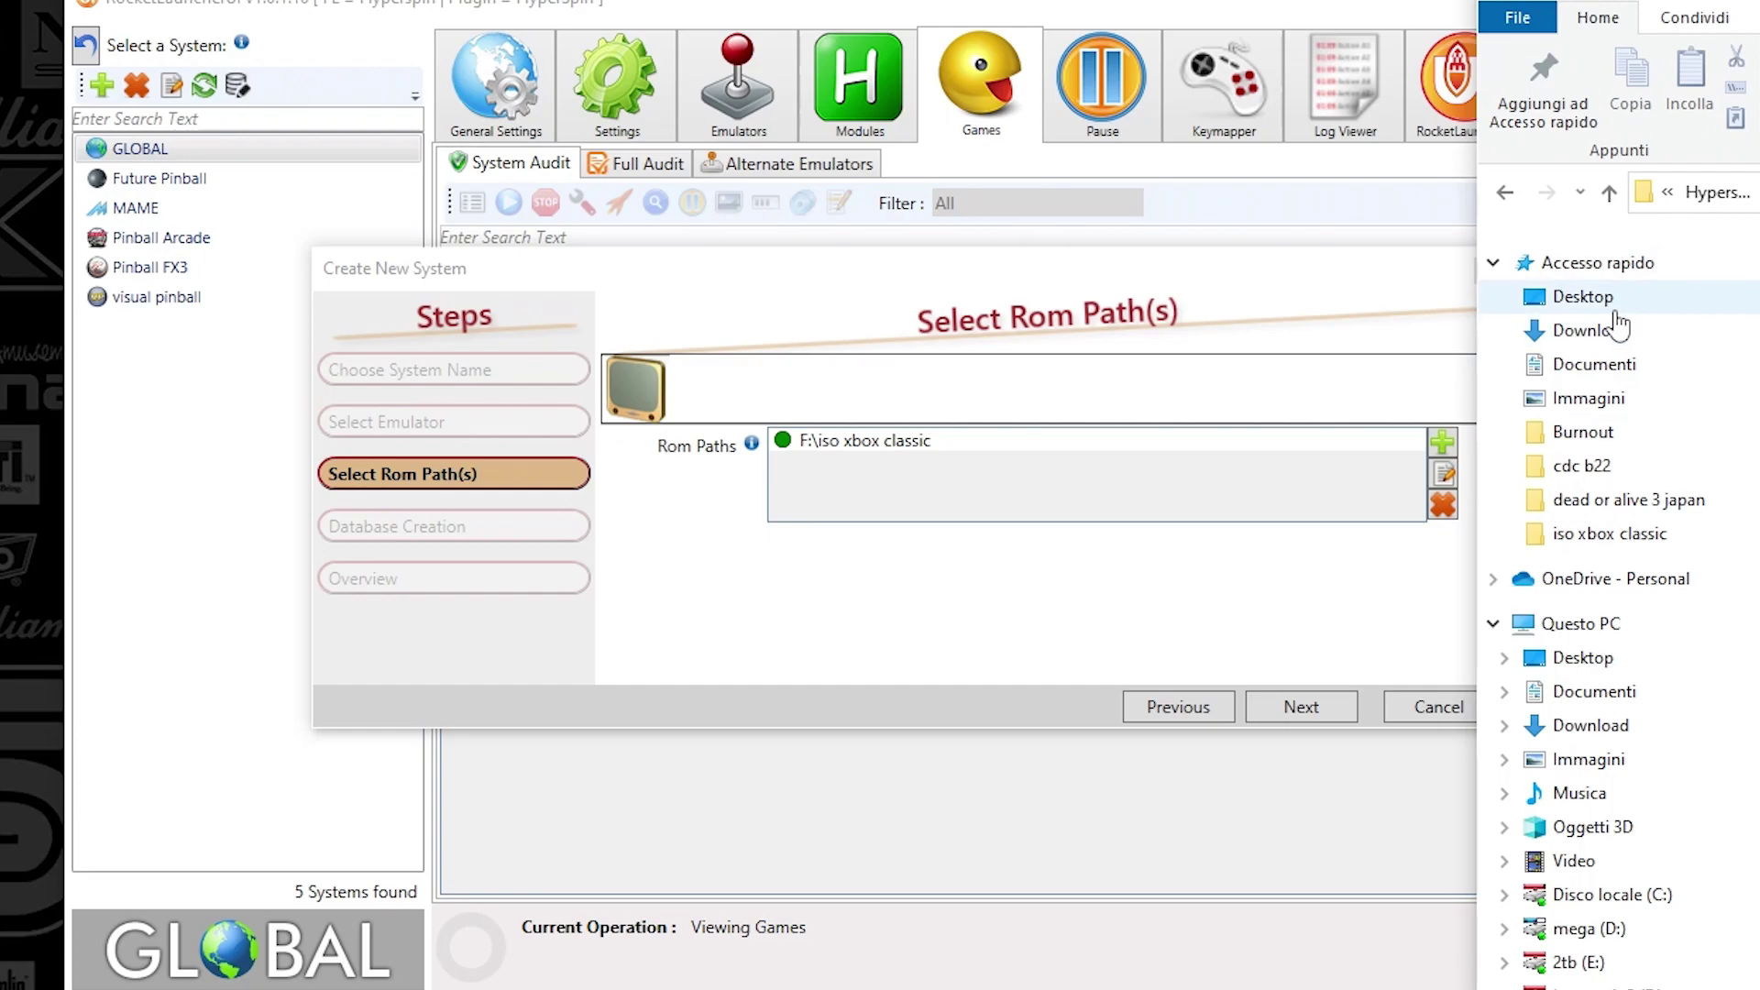
{"action": "left_click", "coordinate": [1595, 986]}
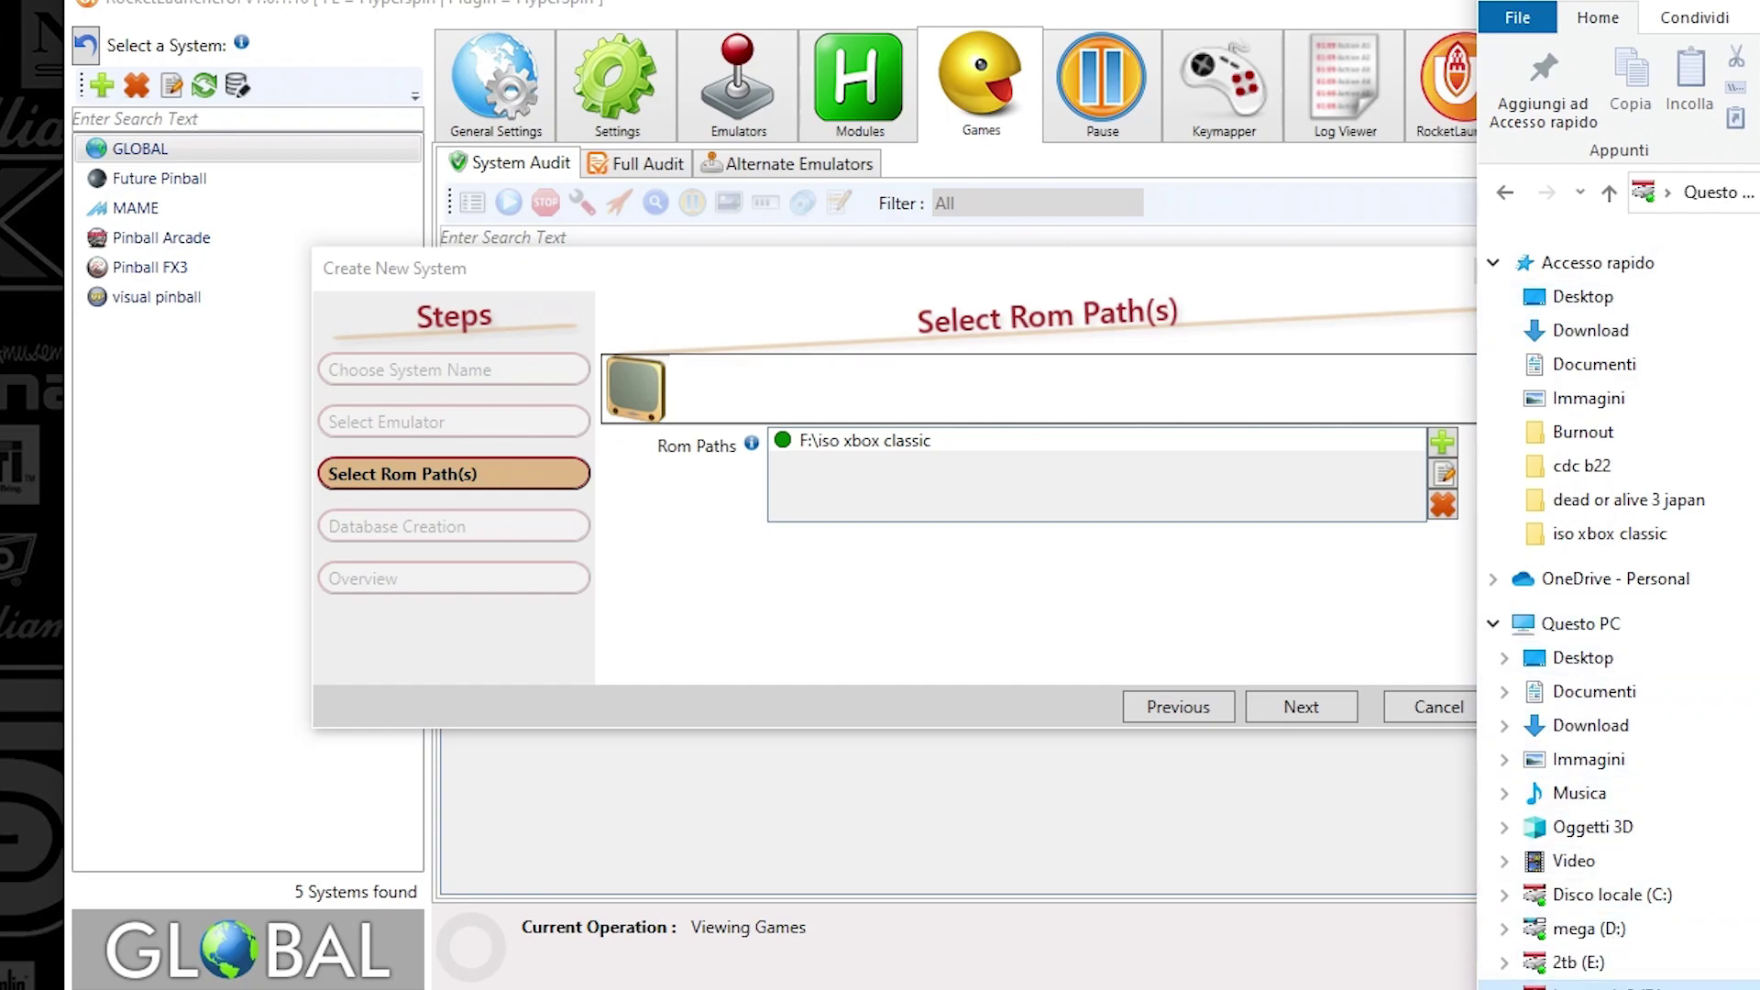
{"action": "scroll", "coordinate": [1330, 495], "scroll_direction": "down", "scroll_amount": 5}
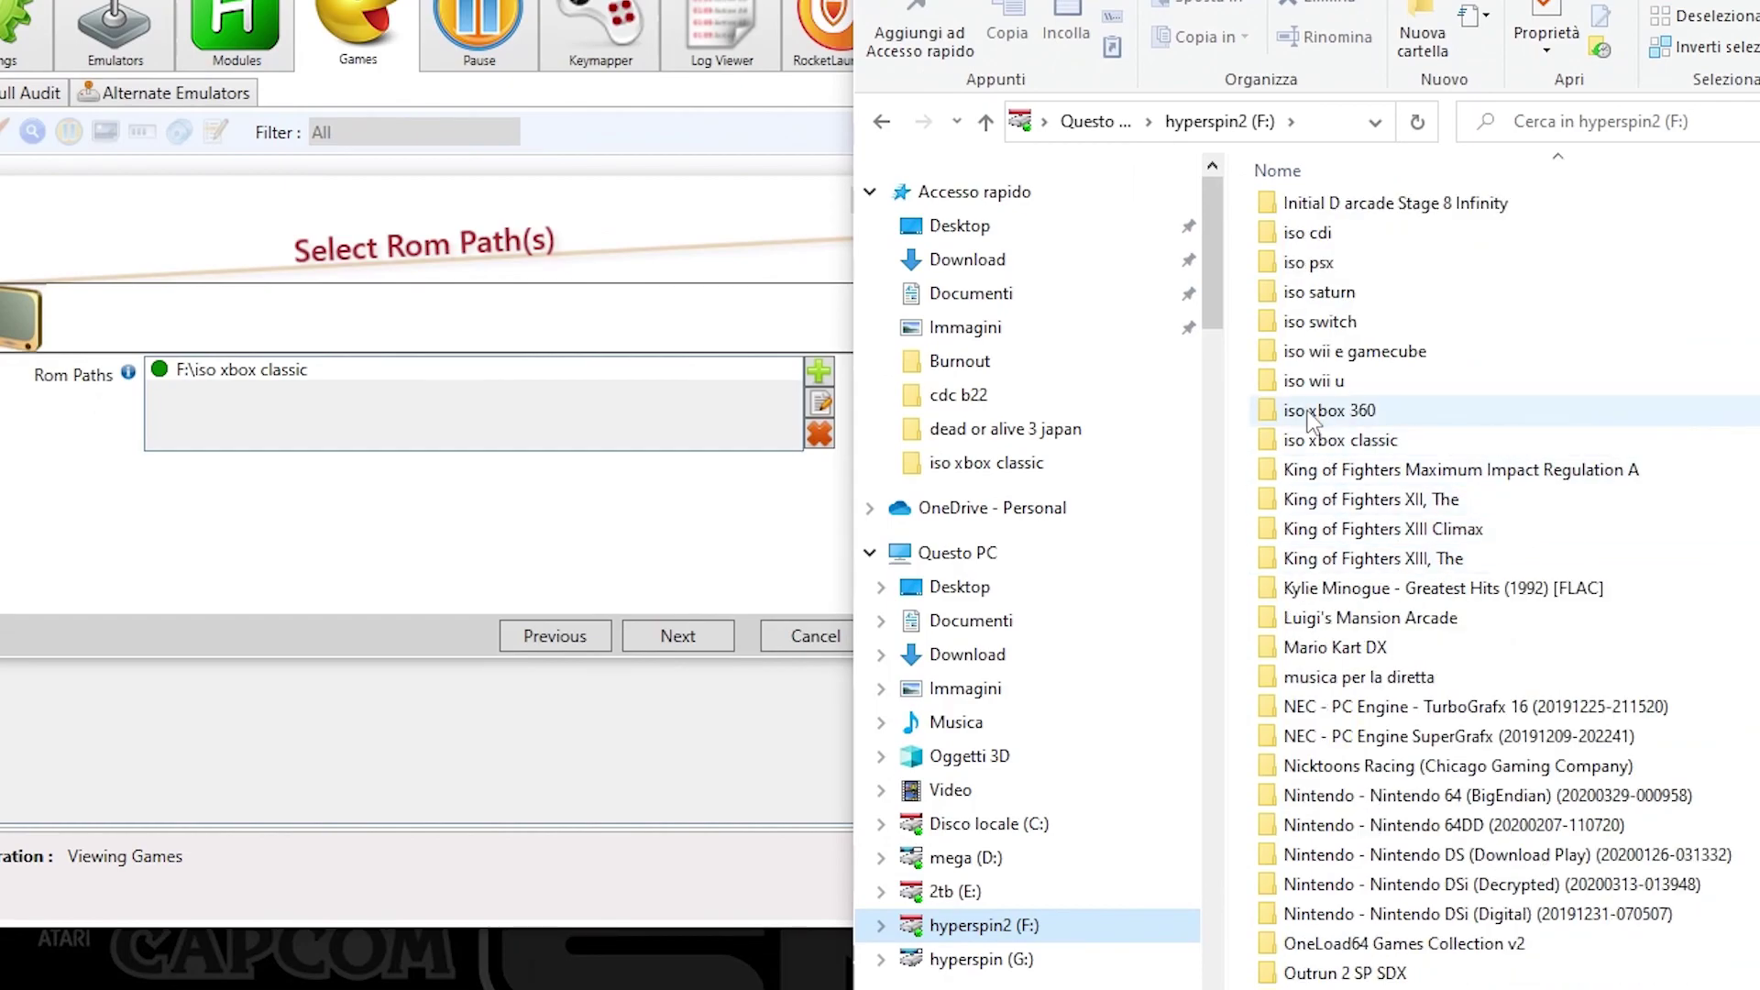
{"action": "double_click", "coordinate": [1311, 441]}
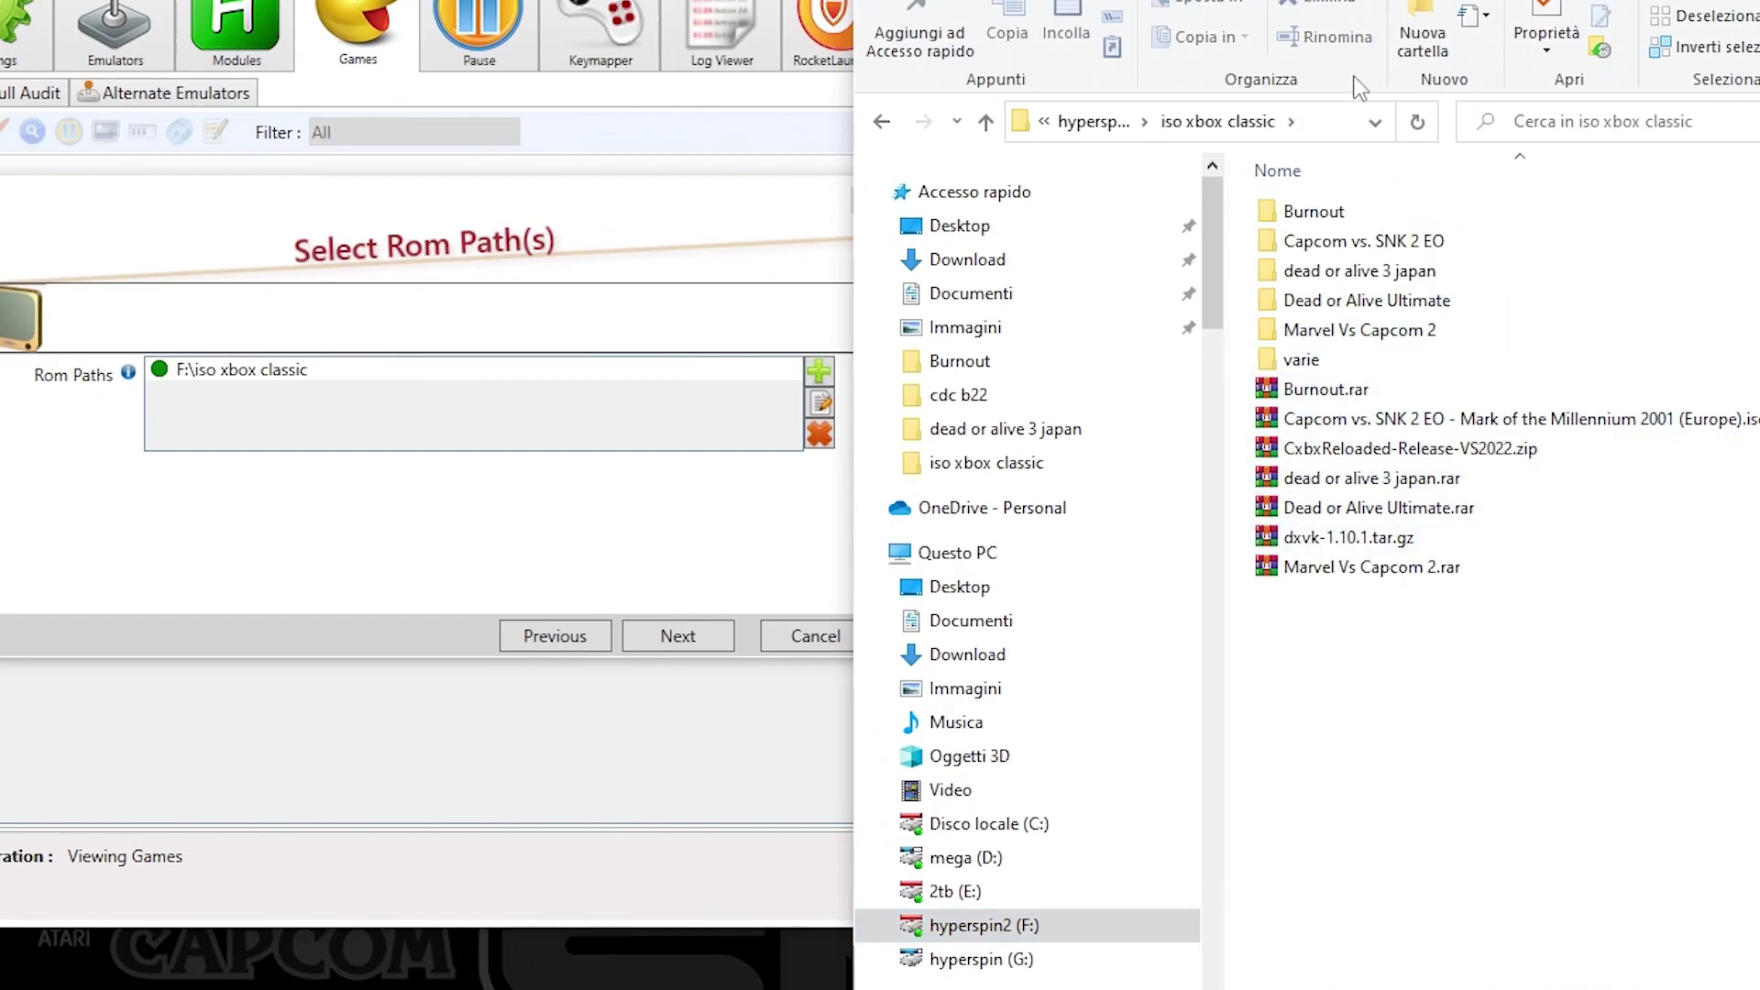
Delete the Capcom vs. SNK 2 EO - Mark of the Millennium 2001 (Europe) file, CxbxReloaded-Release-VS2022.zip and dxvk-1.10.1.tar.gz from the folder
{"action": "left_click", "coordinate": [1444, 423]}
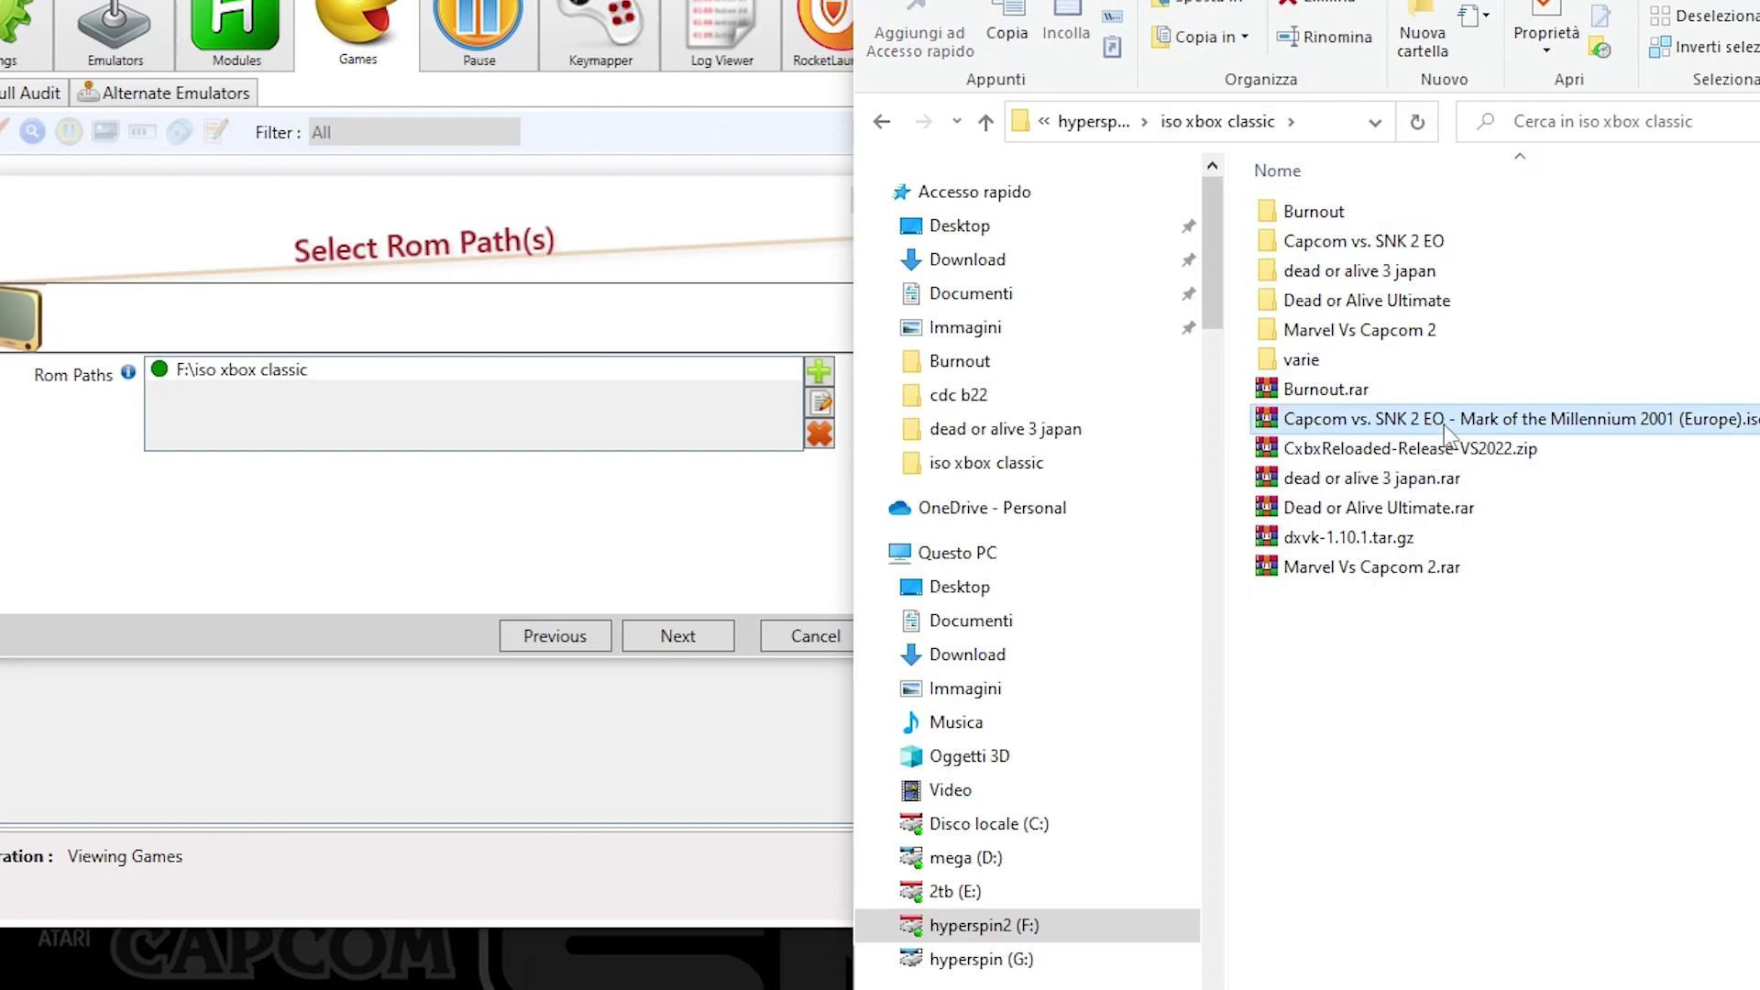
{"action": "key", "text": "Delete"}
{"action": "left_click", "coordinate": [1451, 423]}
{"action": "key", "text": "Delete"}
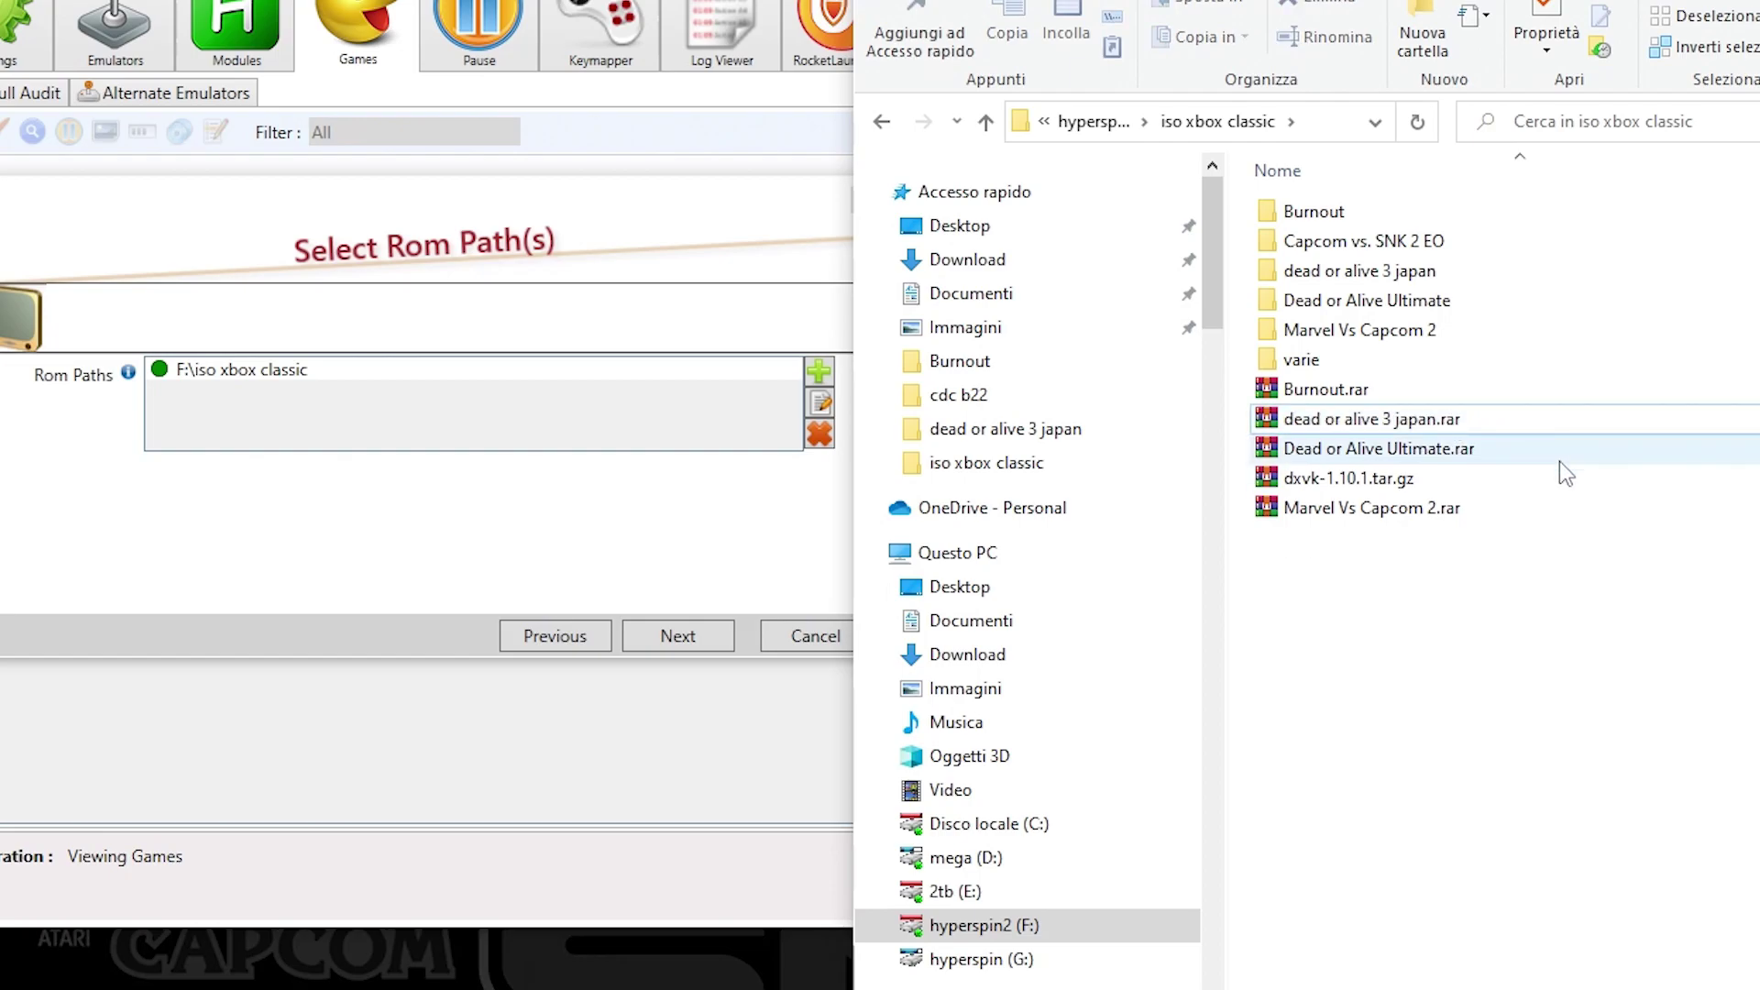
{"action": "left_click", "coordinate": [1389, 486]}
{"action": "key", "text": "Delete"}
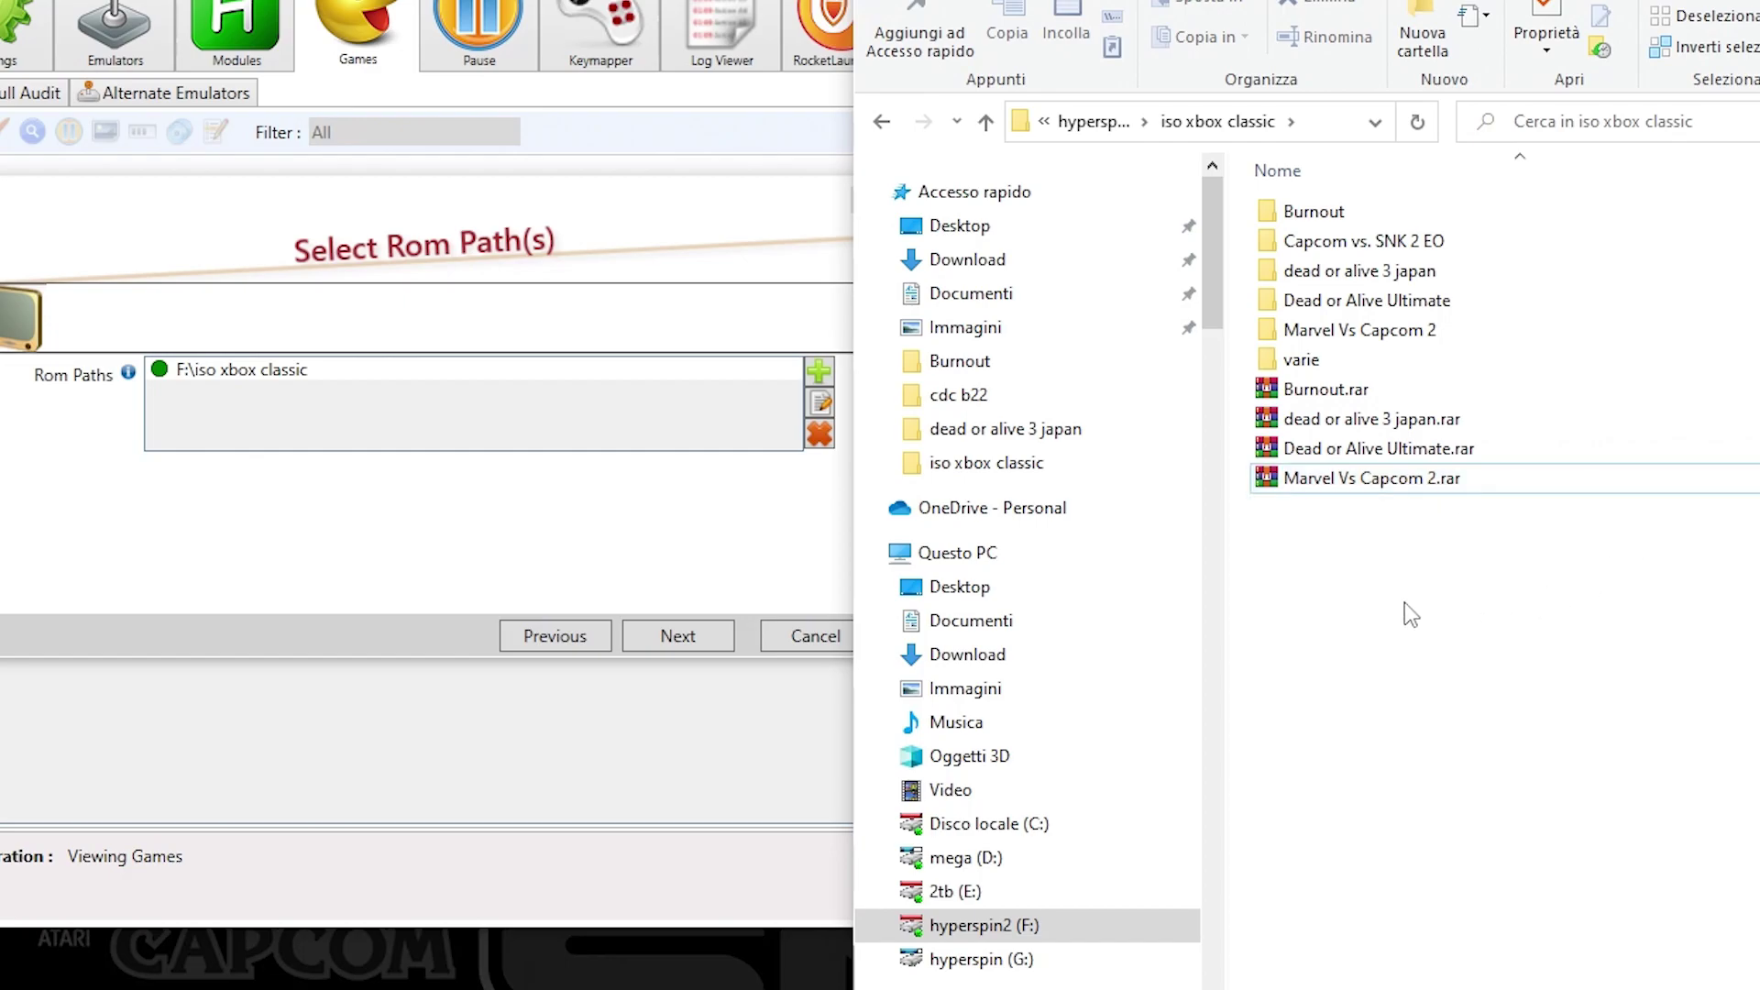
Compress the Capcom vs. SNK 2 EO folder into the archive Capcom vs. SNK 2 EO.rar
{"action": "right_click", "coordinate": [1422, 245]}
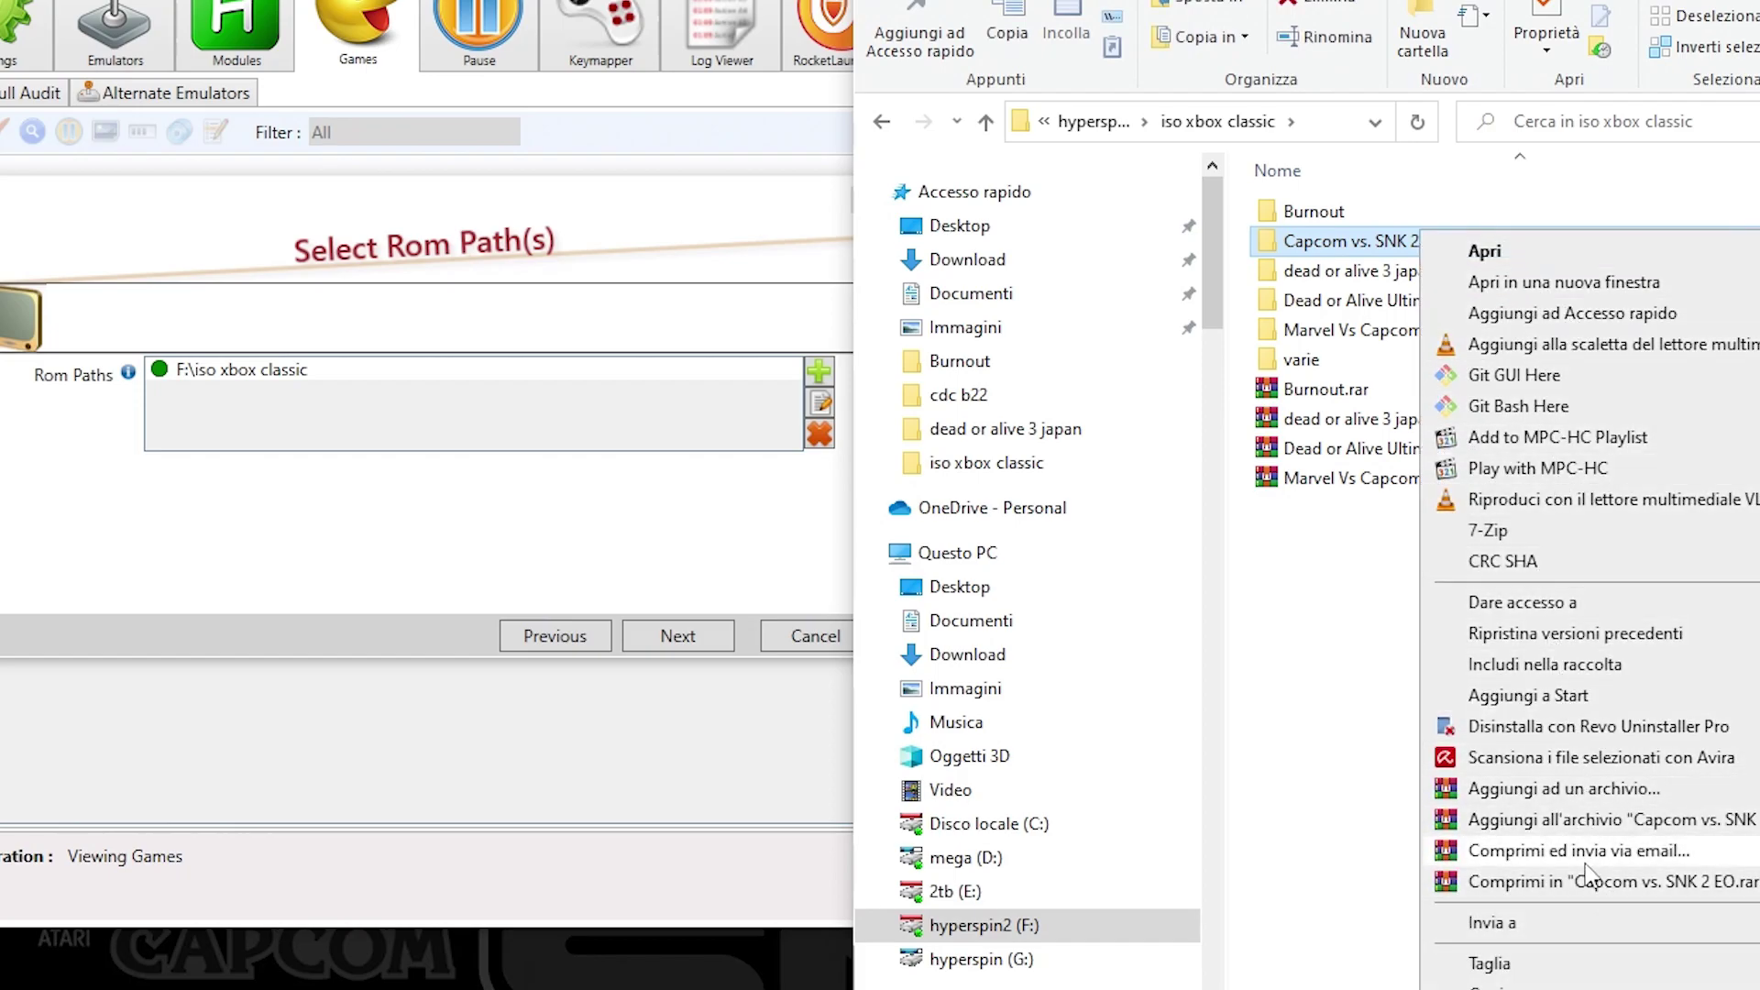
{"action": "left_click", "coordinate": [1585, 821]}
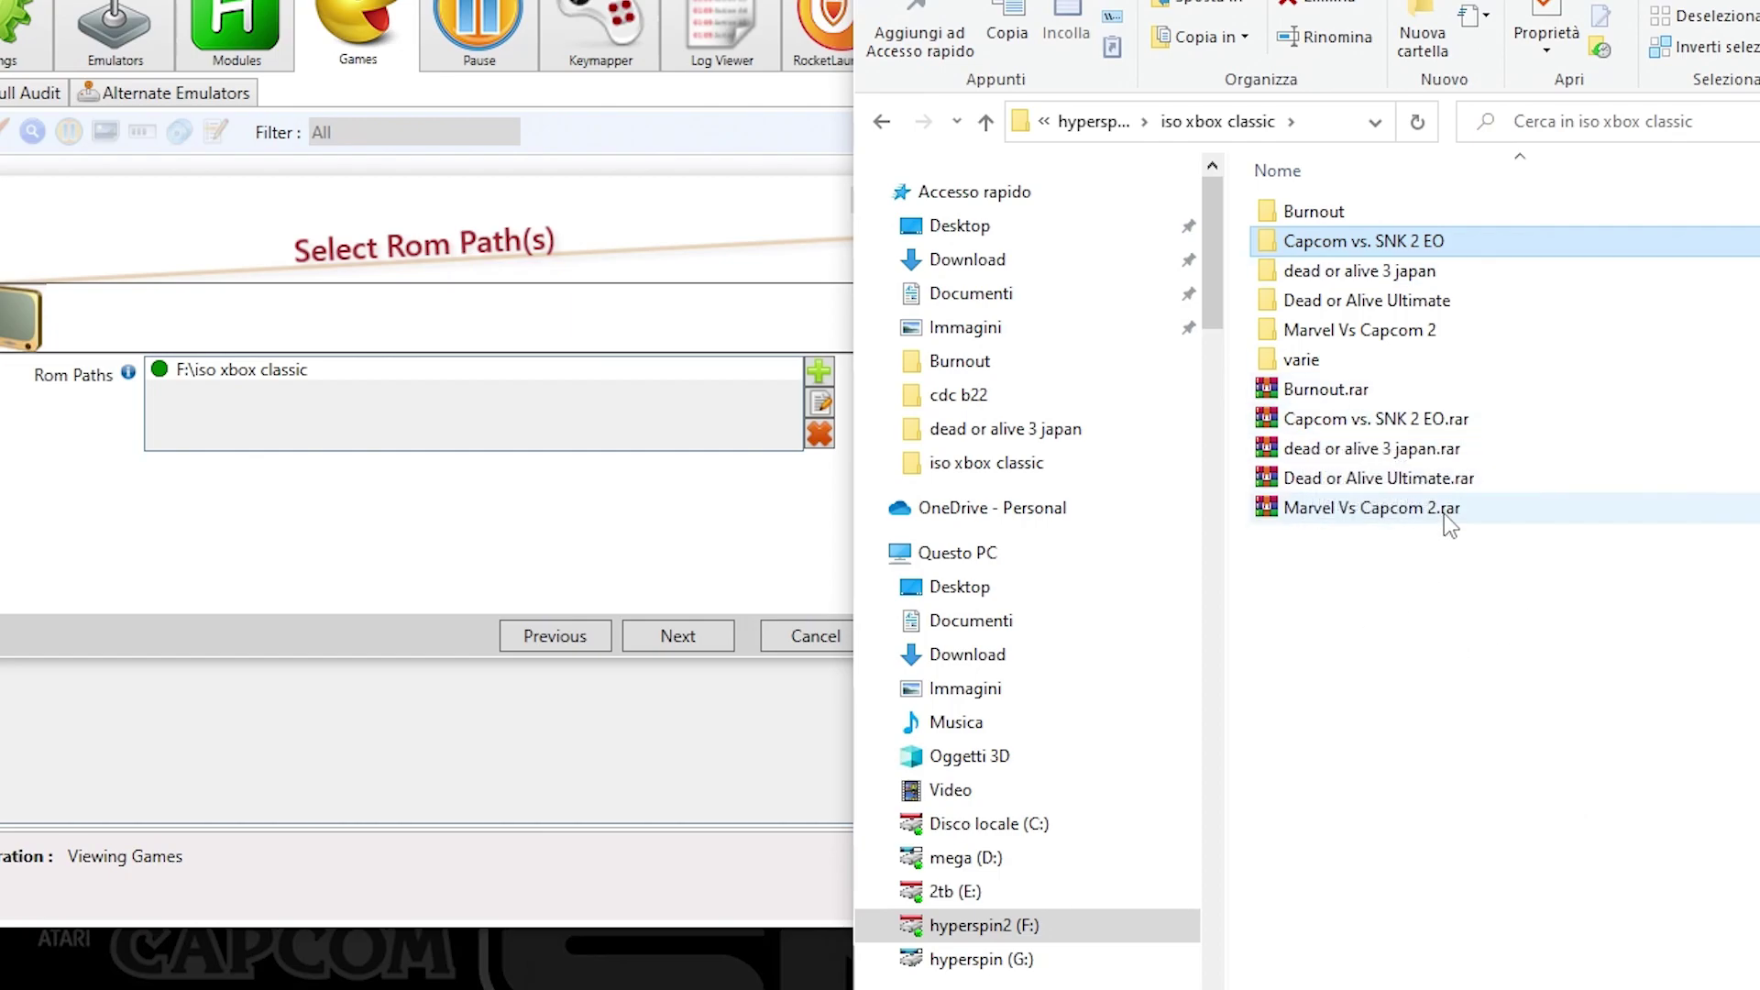
{"action": "left_click", "coordinate": [1417, 424]}
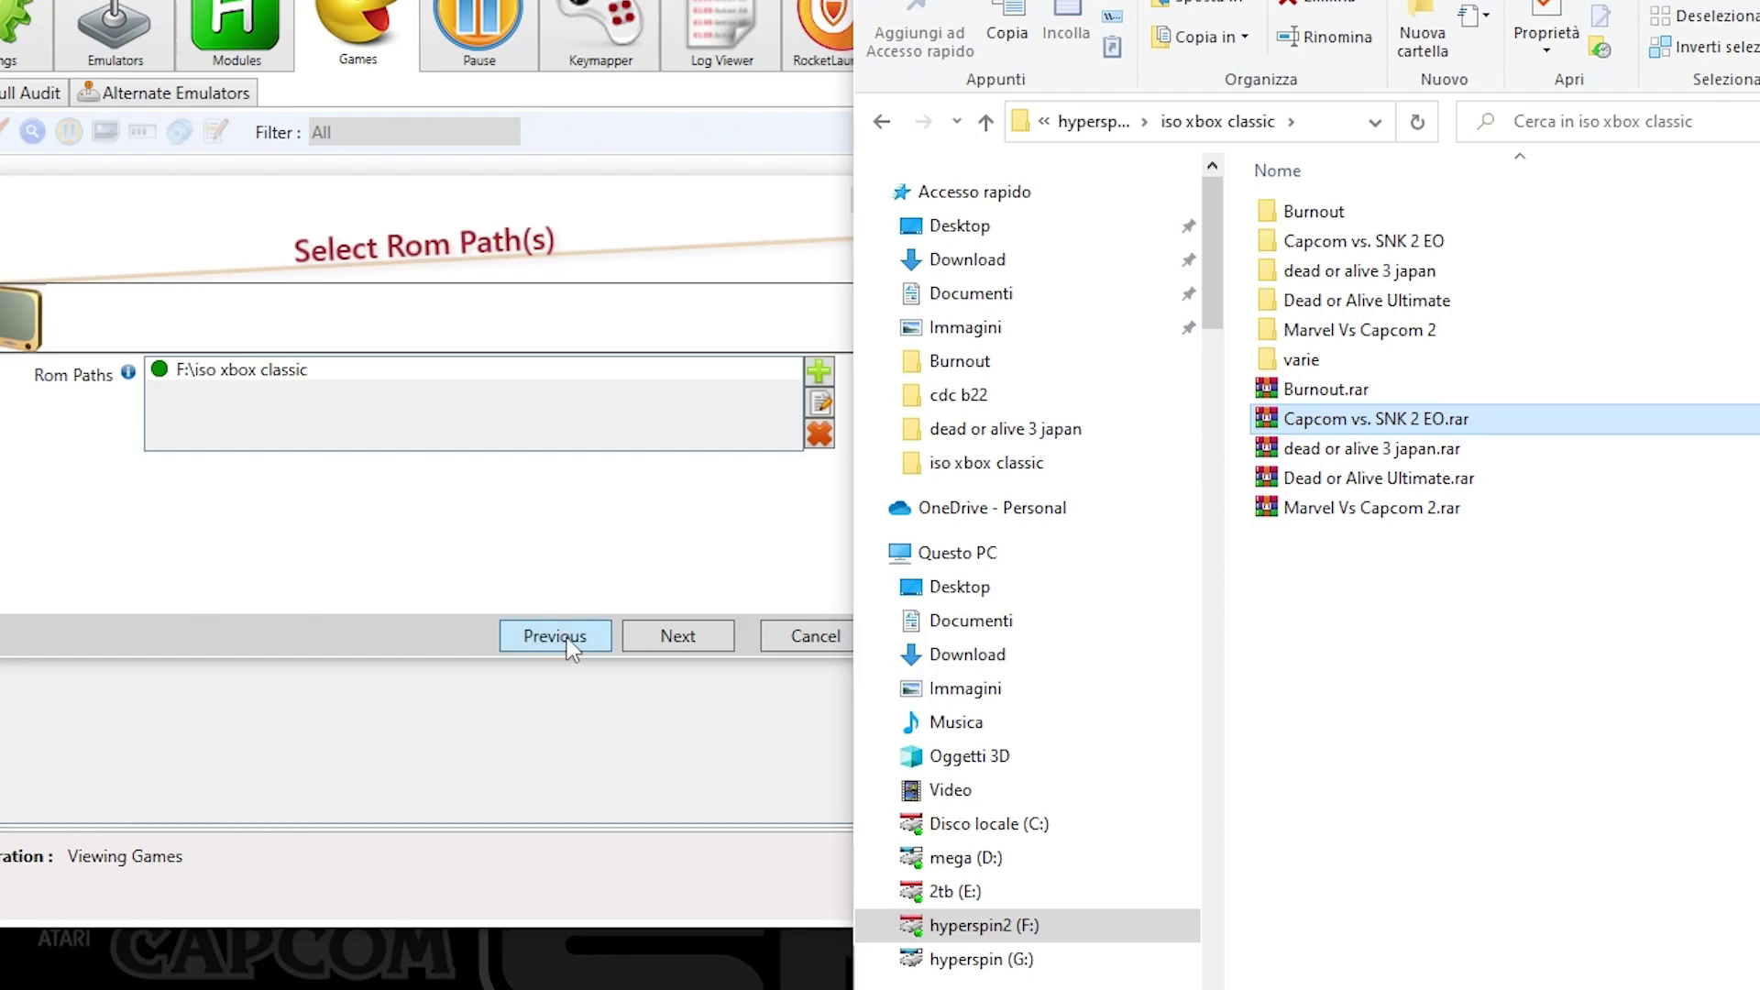
Back in RocketLauncherUI, finish creating the Xbox Classic system with its database generated from the ROM path
{"action": "left_click", "coordinate": [449, 550]}
{"action": "left_click", "coordinate": [687, 646]}
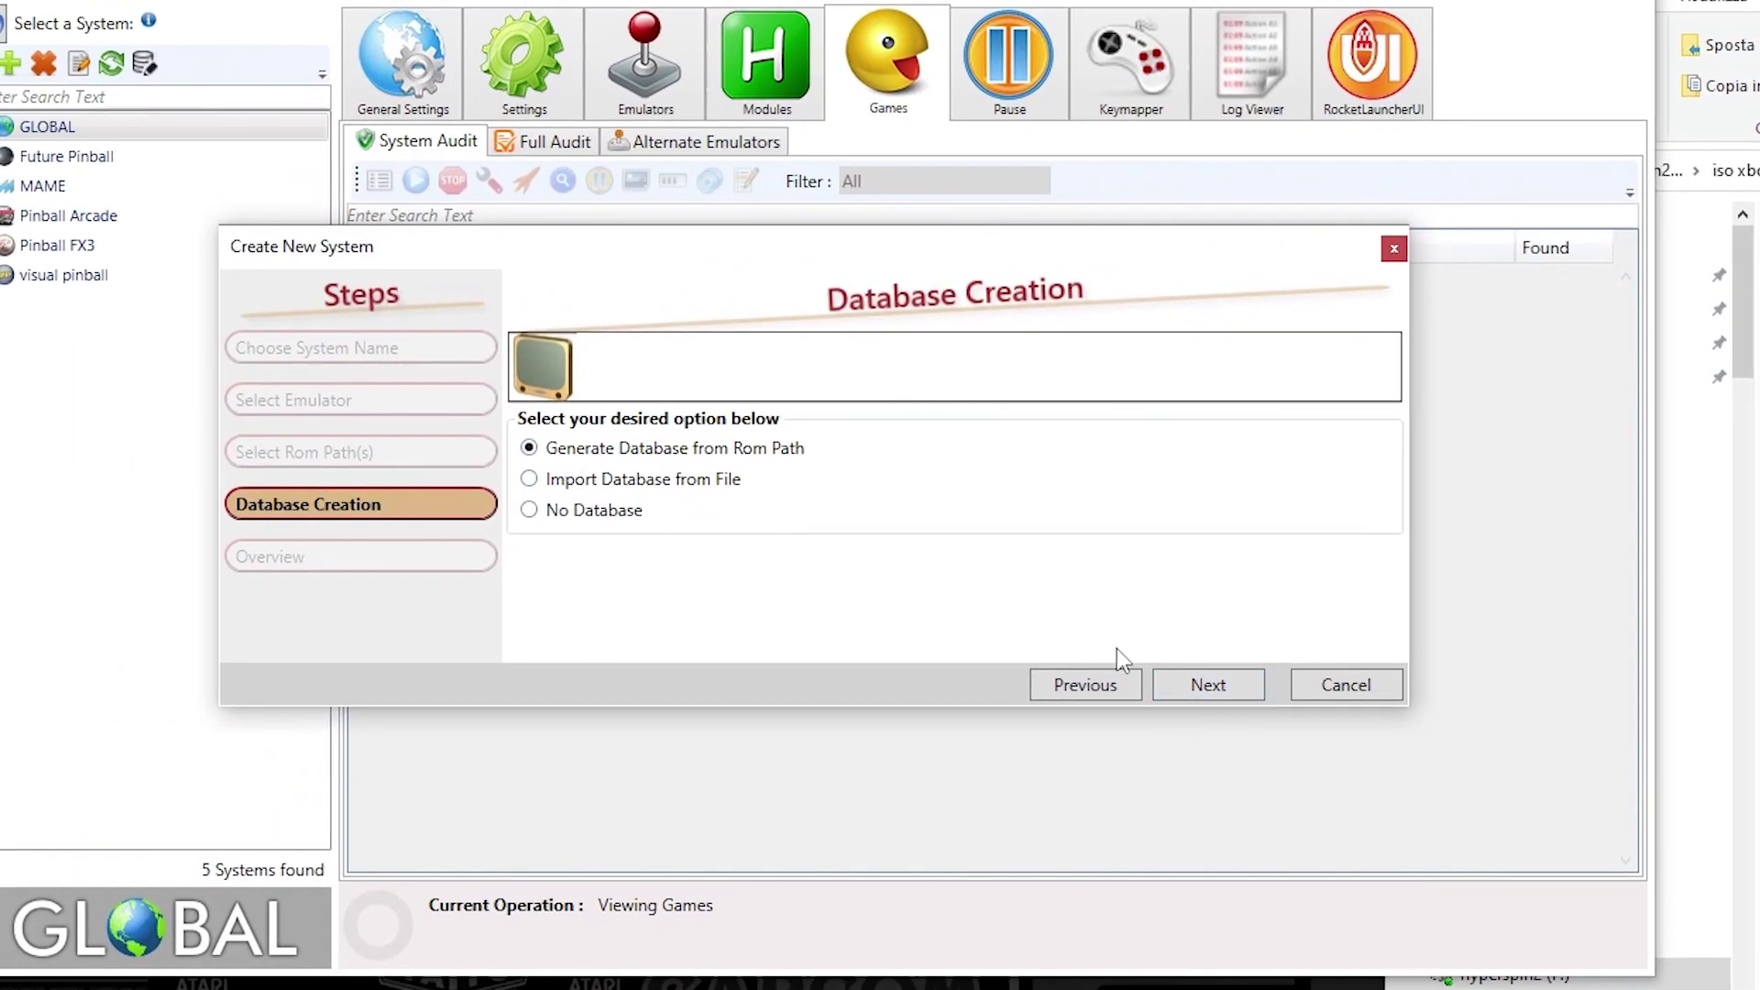
{"action": "left_click", "coordinate": [1214, 689]}
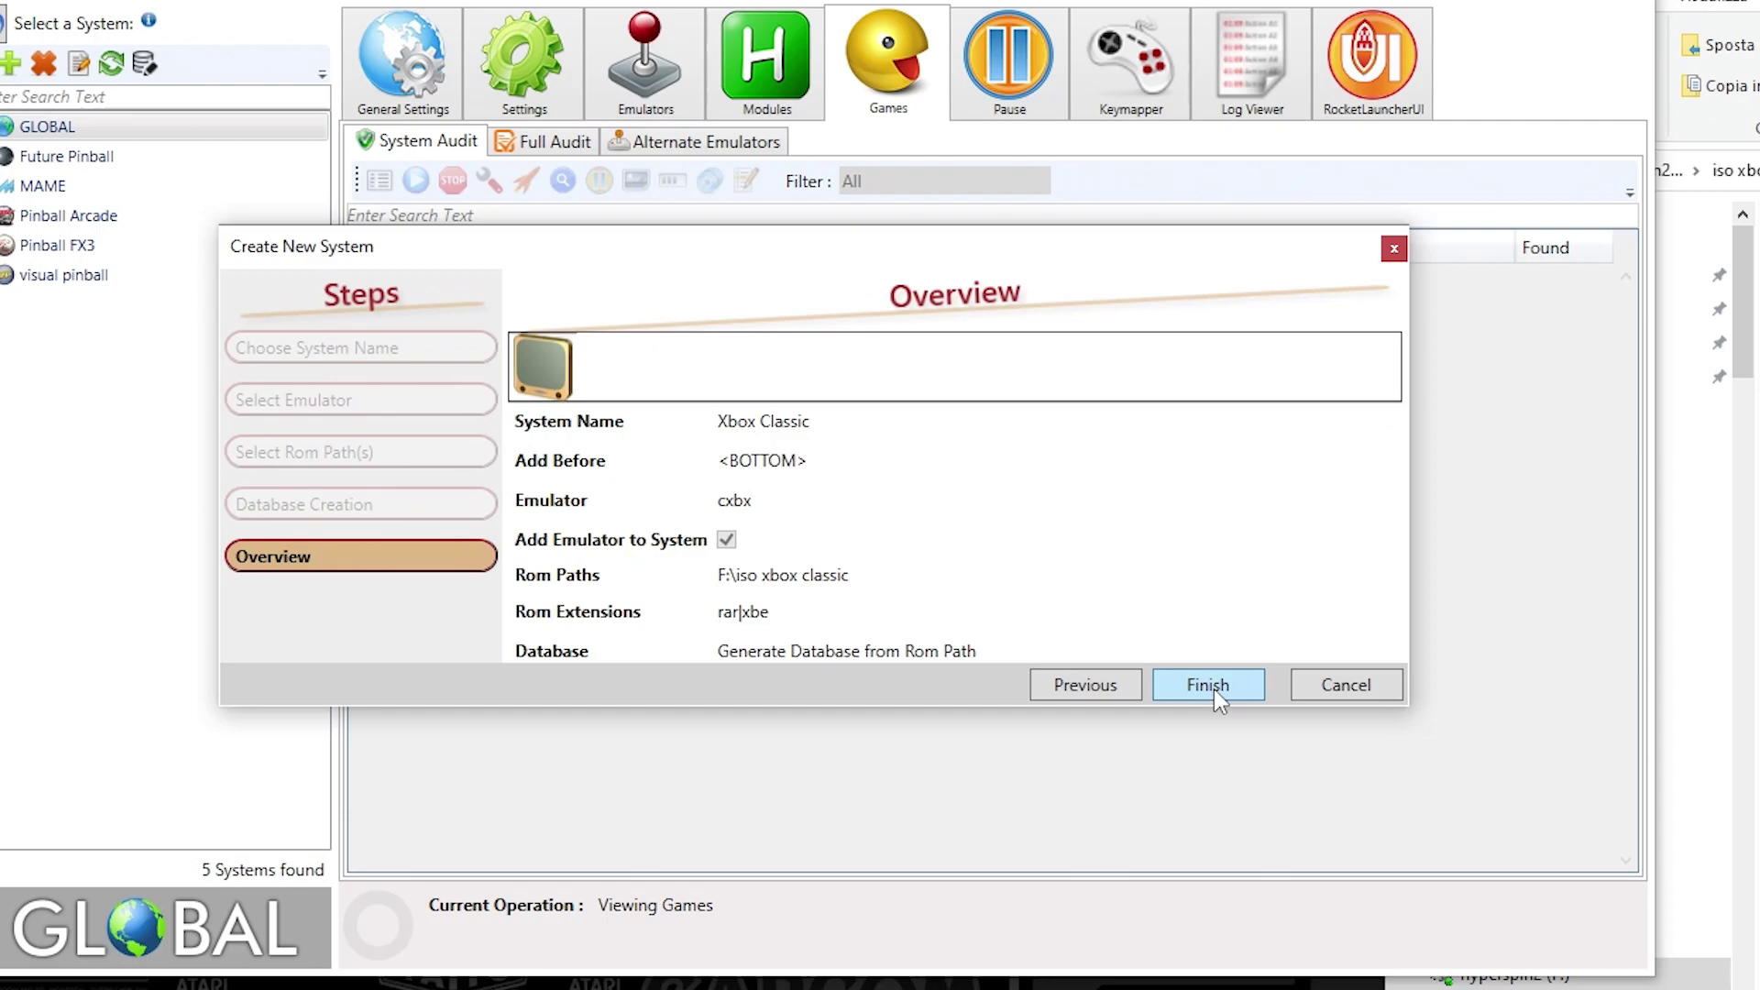
{"action": "left_click", "coordinate": [1214, 689]}
{"action": "left_click", "coordinate": [1302, 585]}
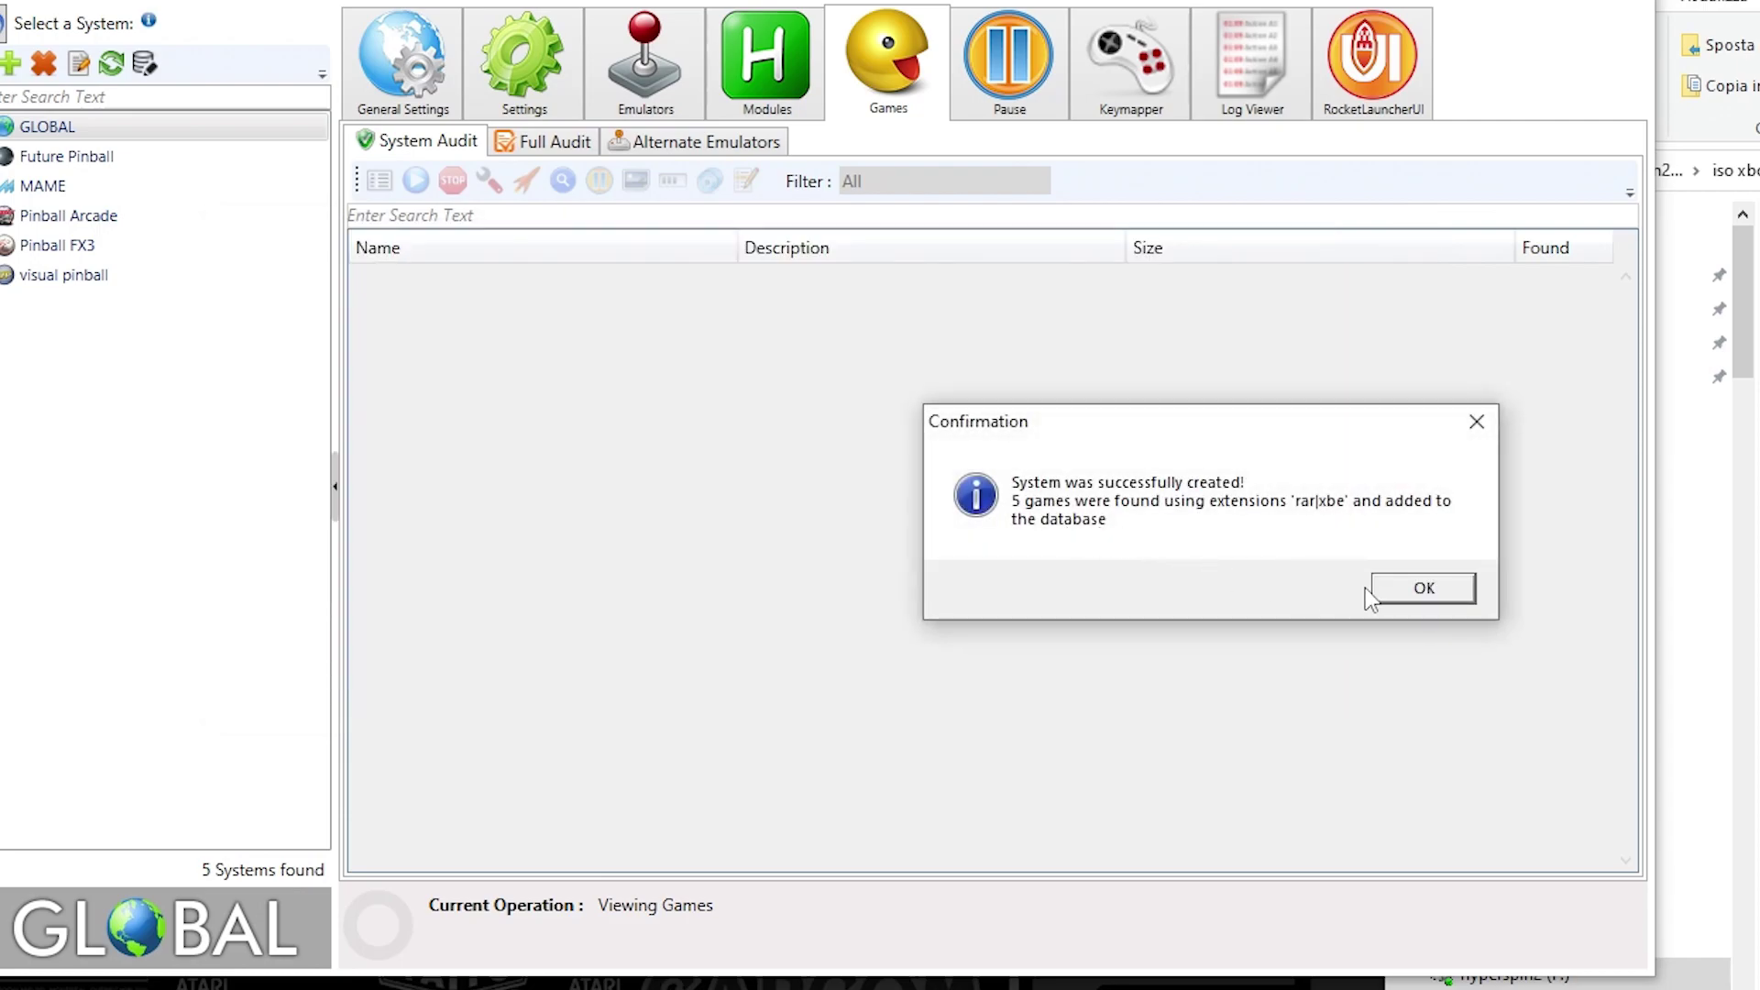
{"action": "left_click", "coordinate": [1431, 594]}
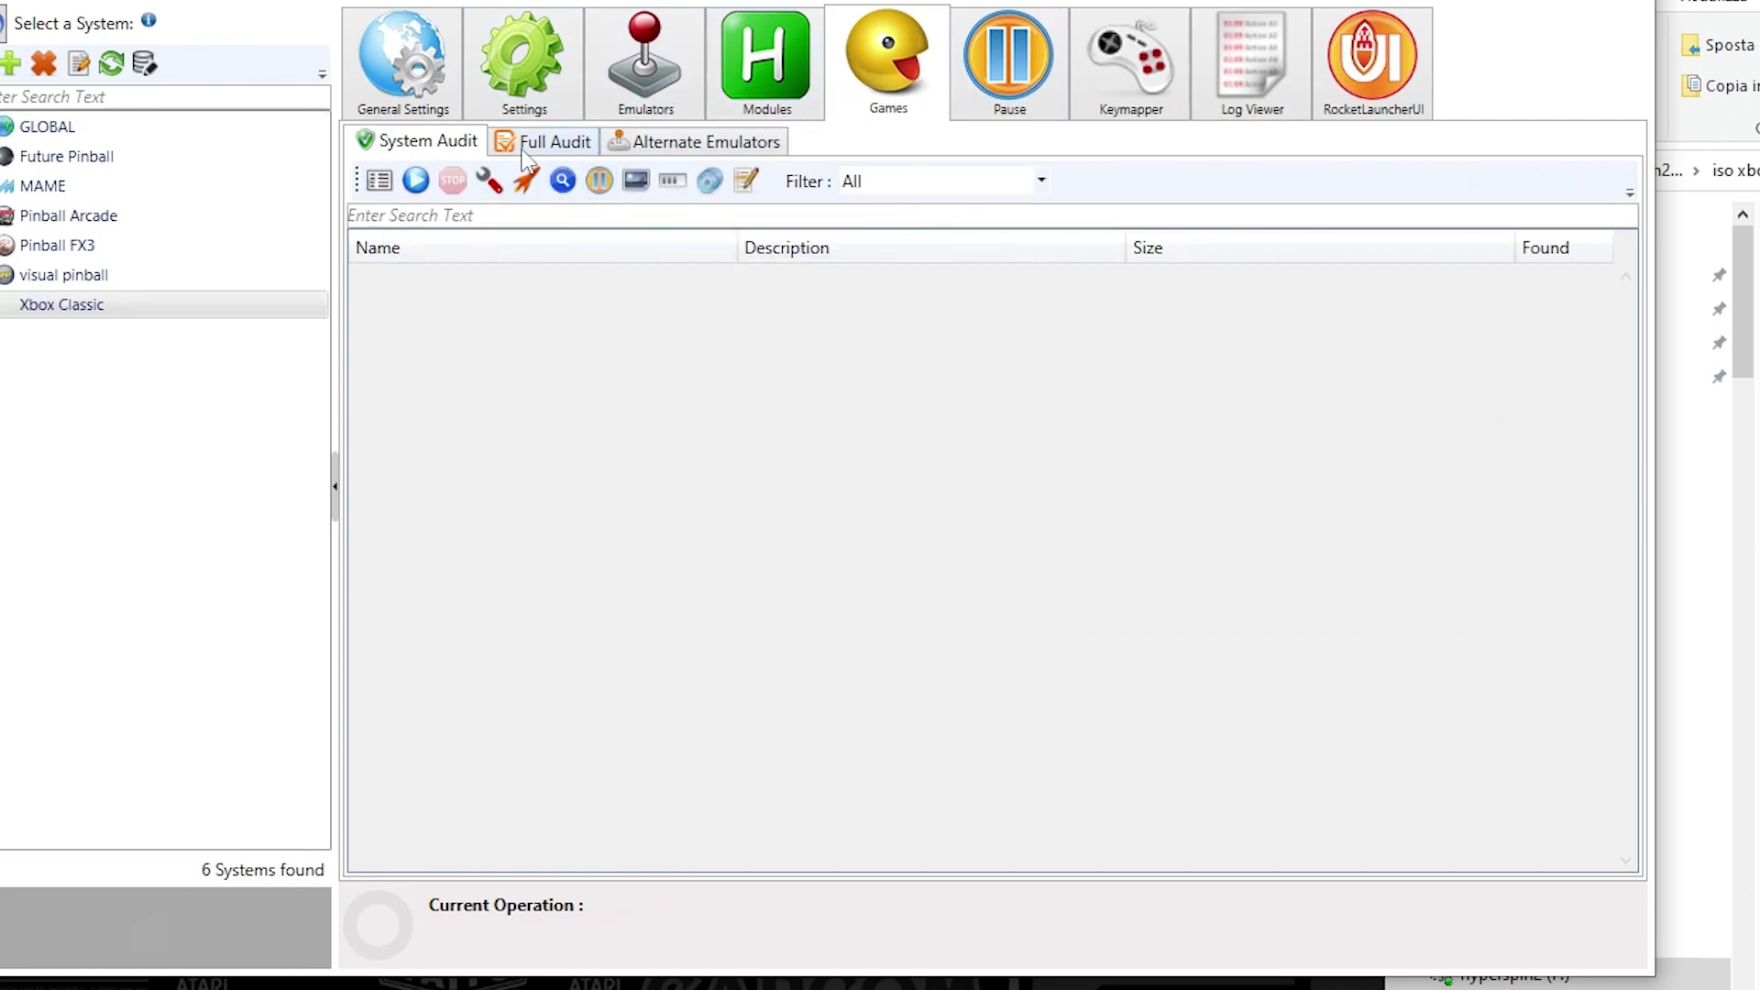
Run the system audit for Xbox Classic and try to launch dead or alive 3 japan through RocketLauncher, leaving the loading screen
{"action": "left_click", "coordinate": [415, 180]}
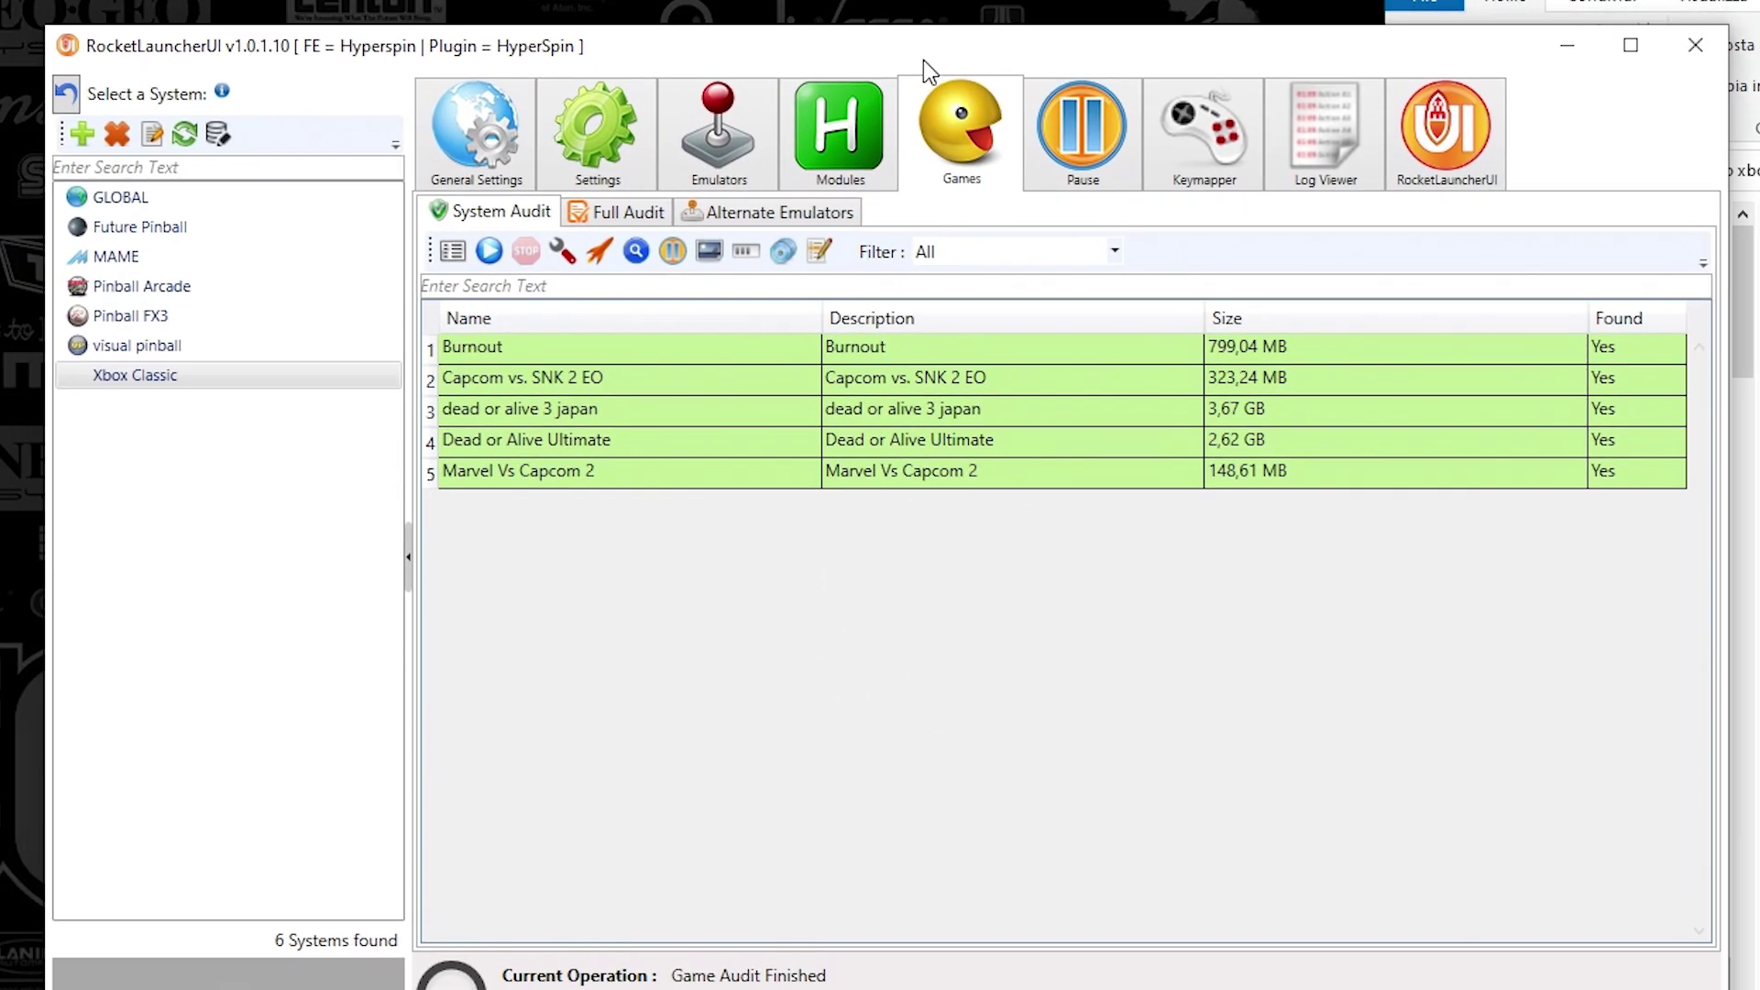
{"action": "left_click", "coordinate": [673, 348]}
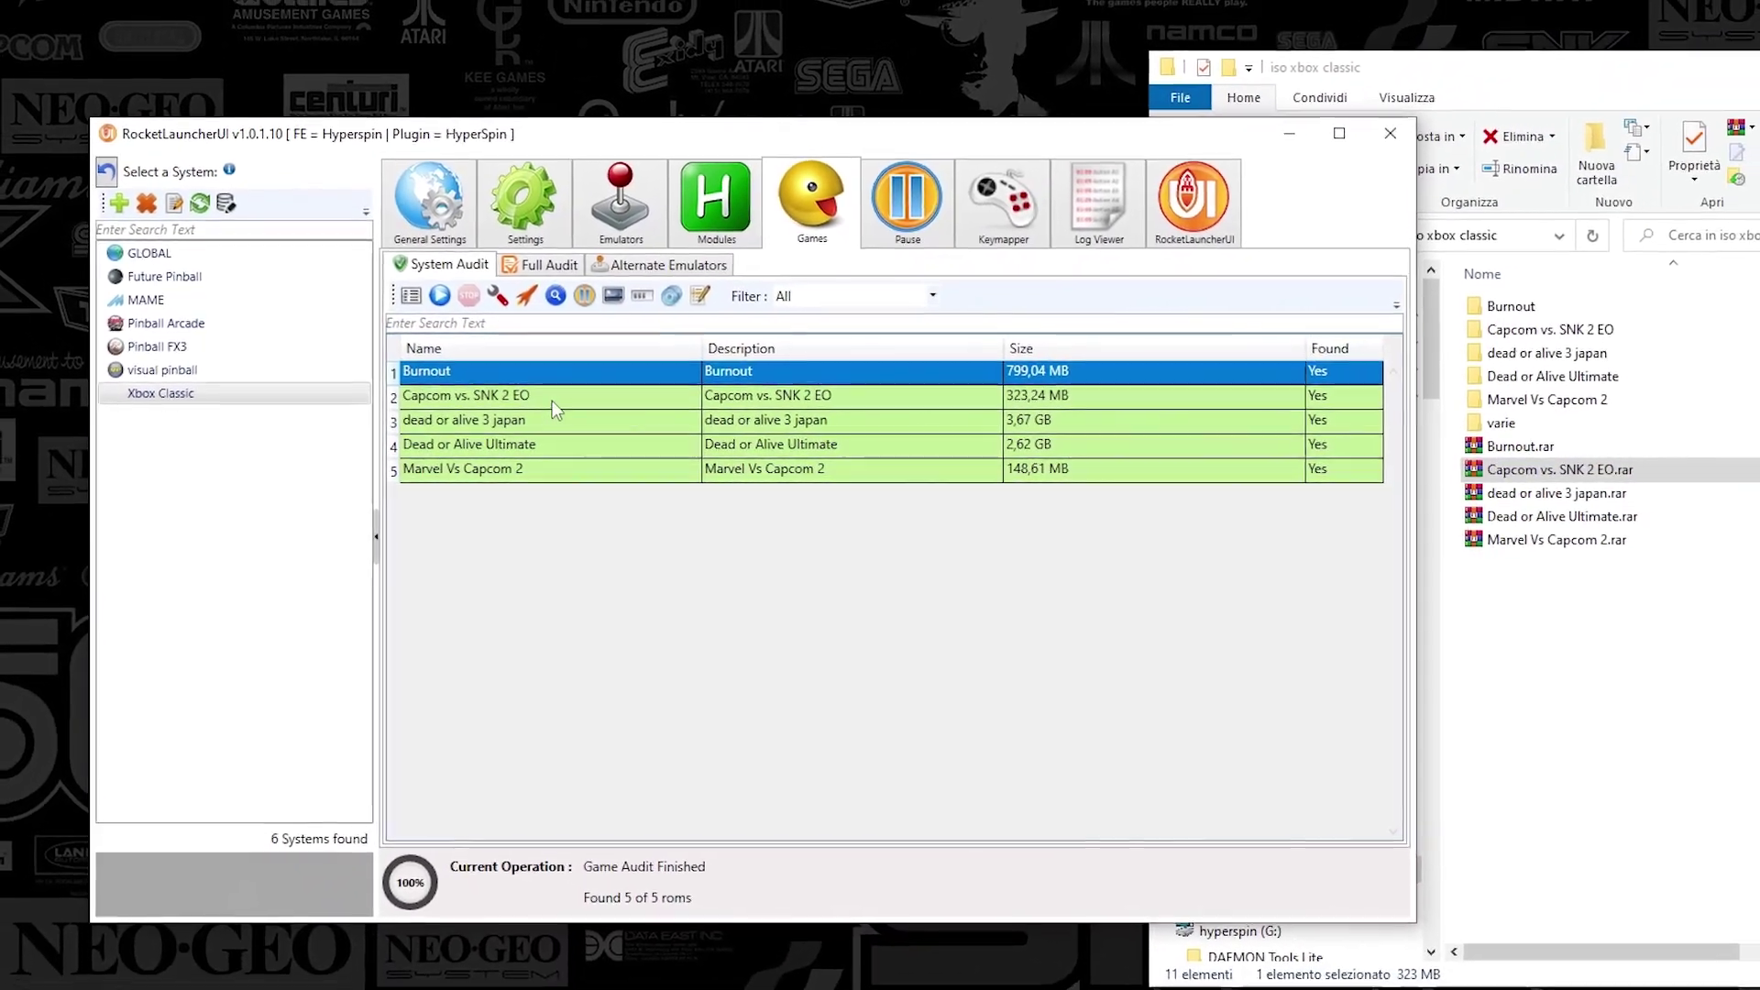
{"action": "left_click", "coordinate": [632, 423]}
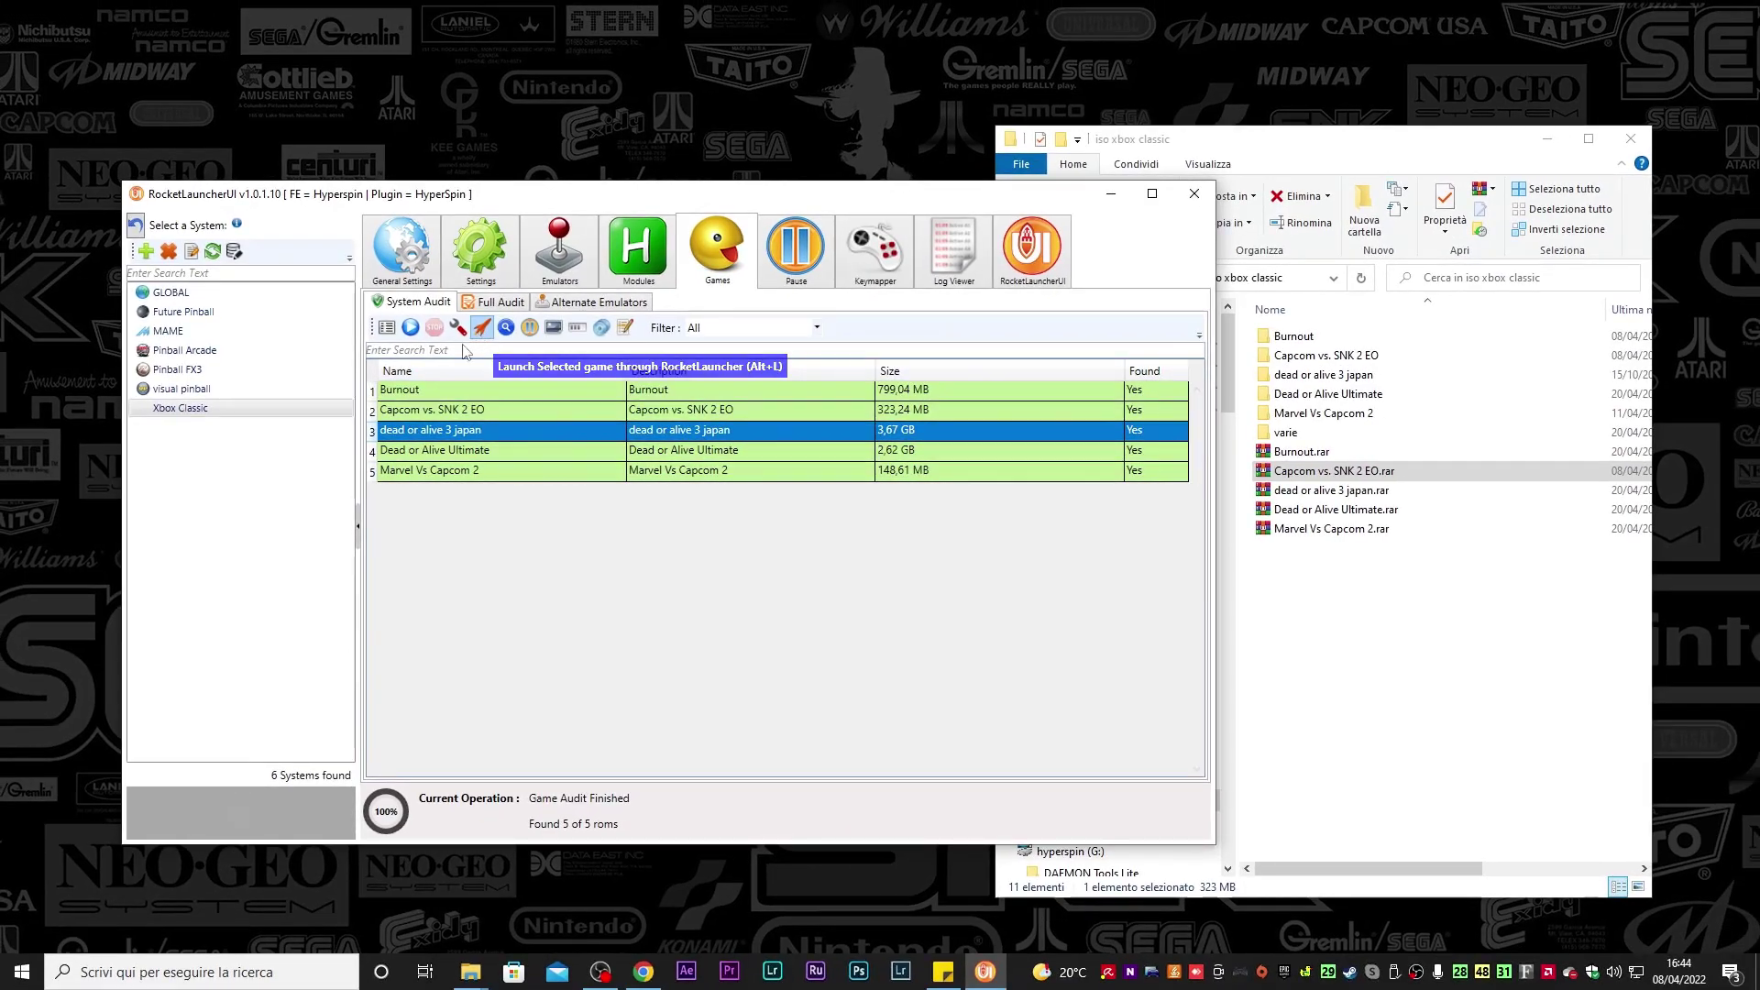
{"action": "left_click", "coordinate": [481, 327]}
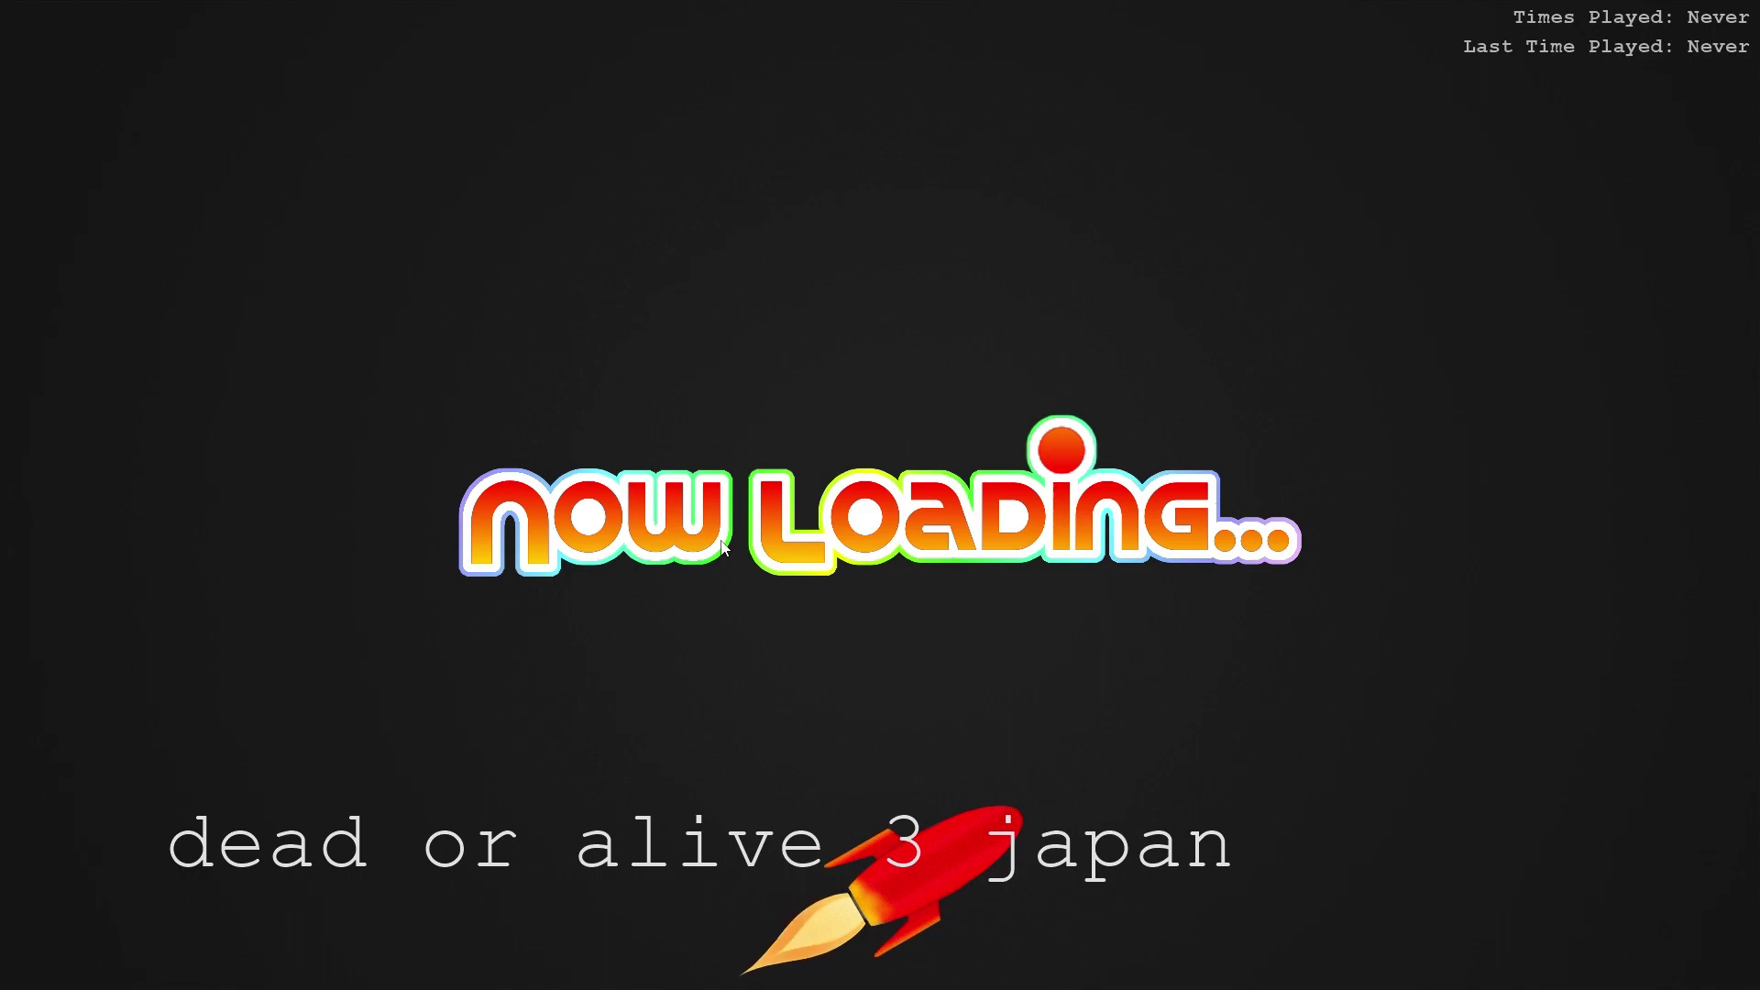
{"action": "key", "text": "super"}
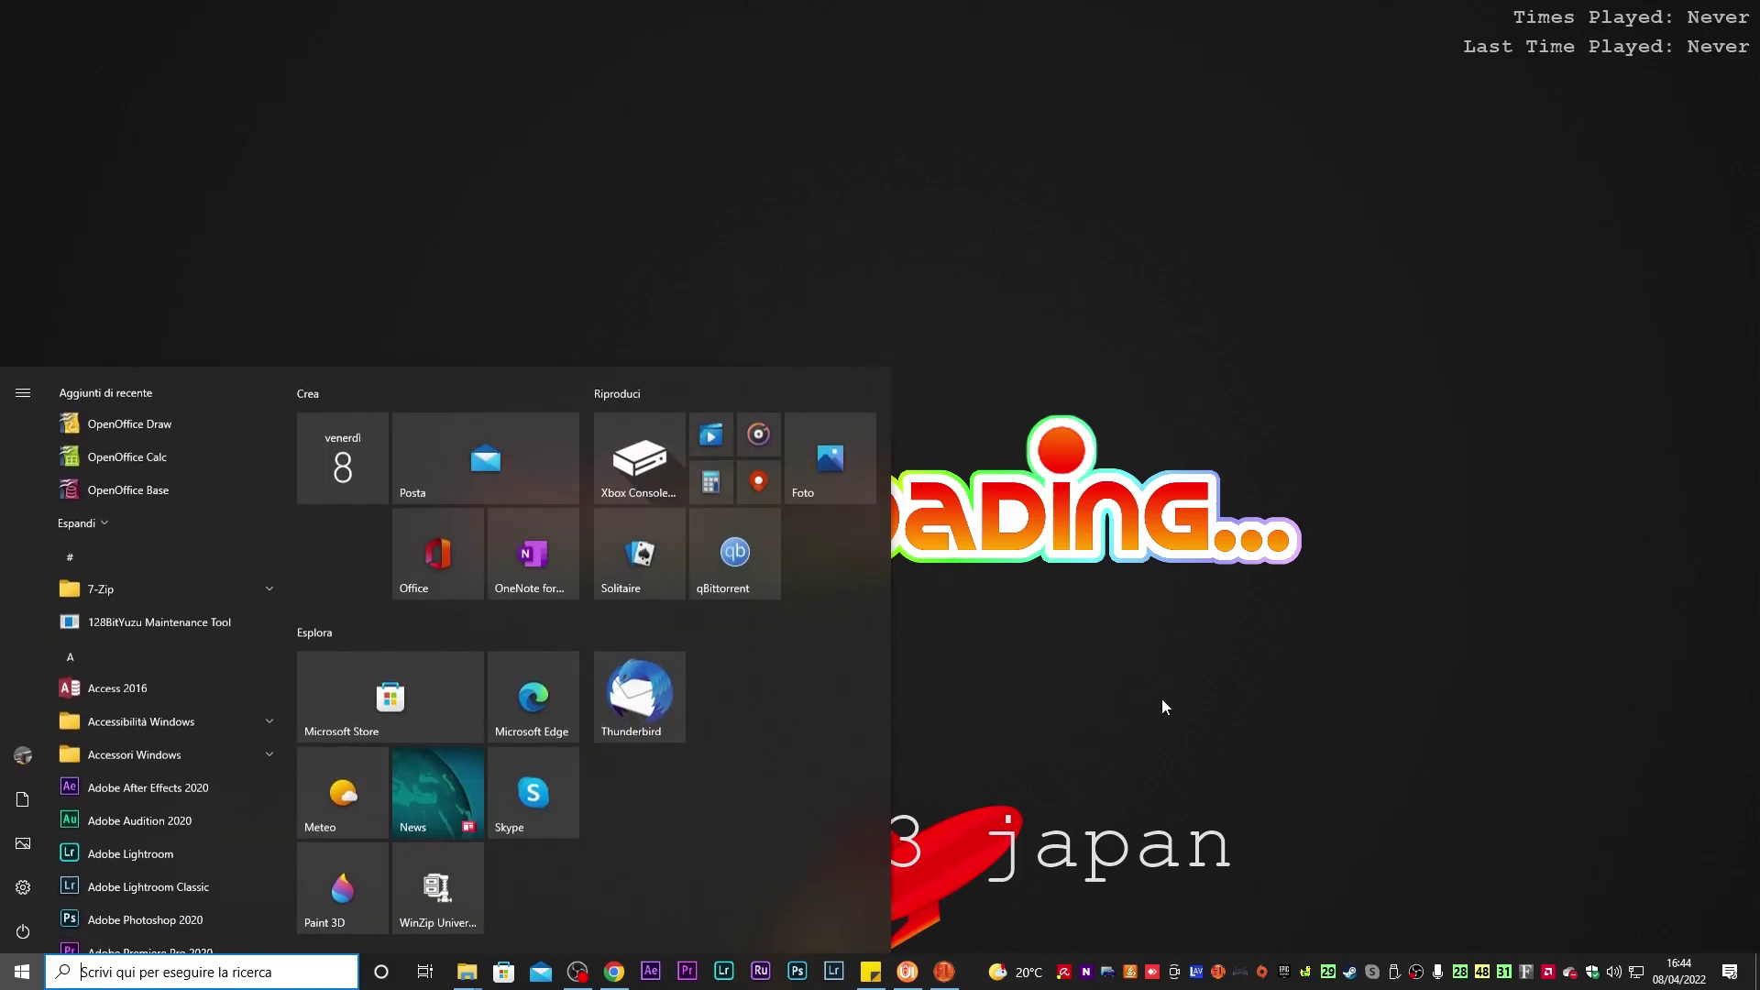
{"action": "right_click", "coordinate": [1219, 972]}
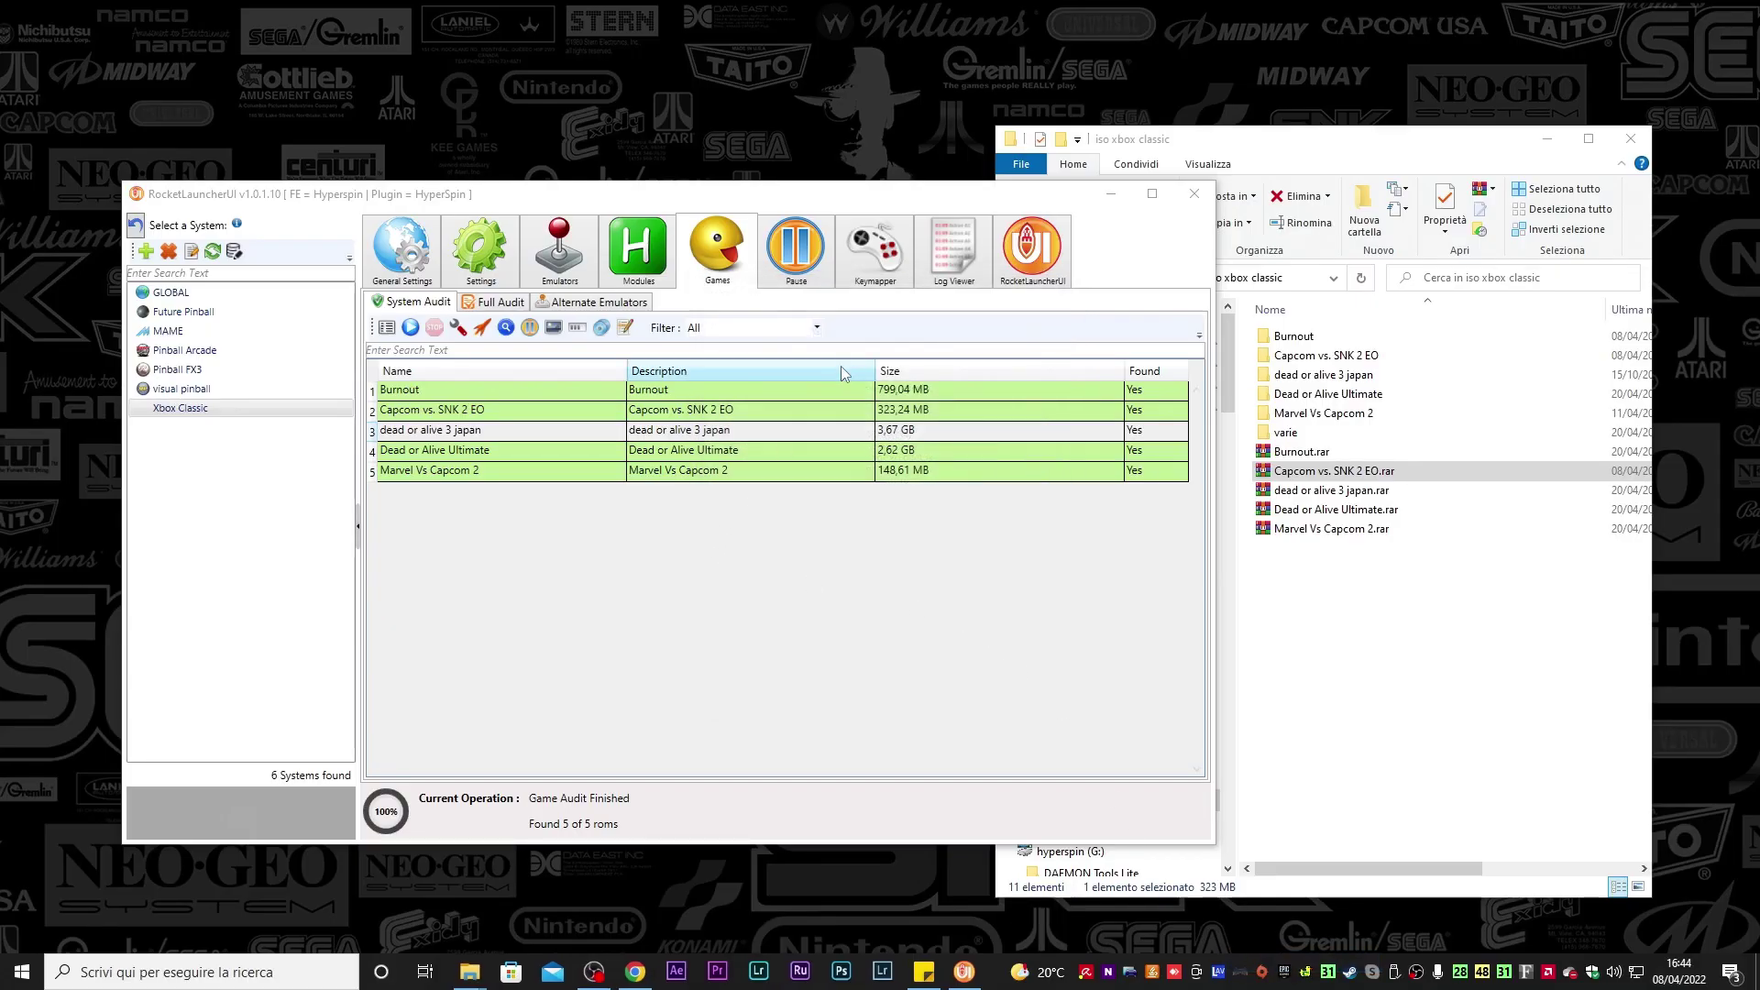
Set 7z Enabled, Attach System Name and Delete Temporary to true for Xbox Classic, and compare them with the GLOBAL settings
{"action": "left_click", "coordinate": [807, 430]}
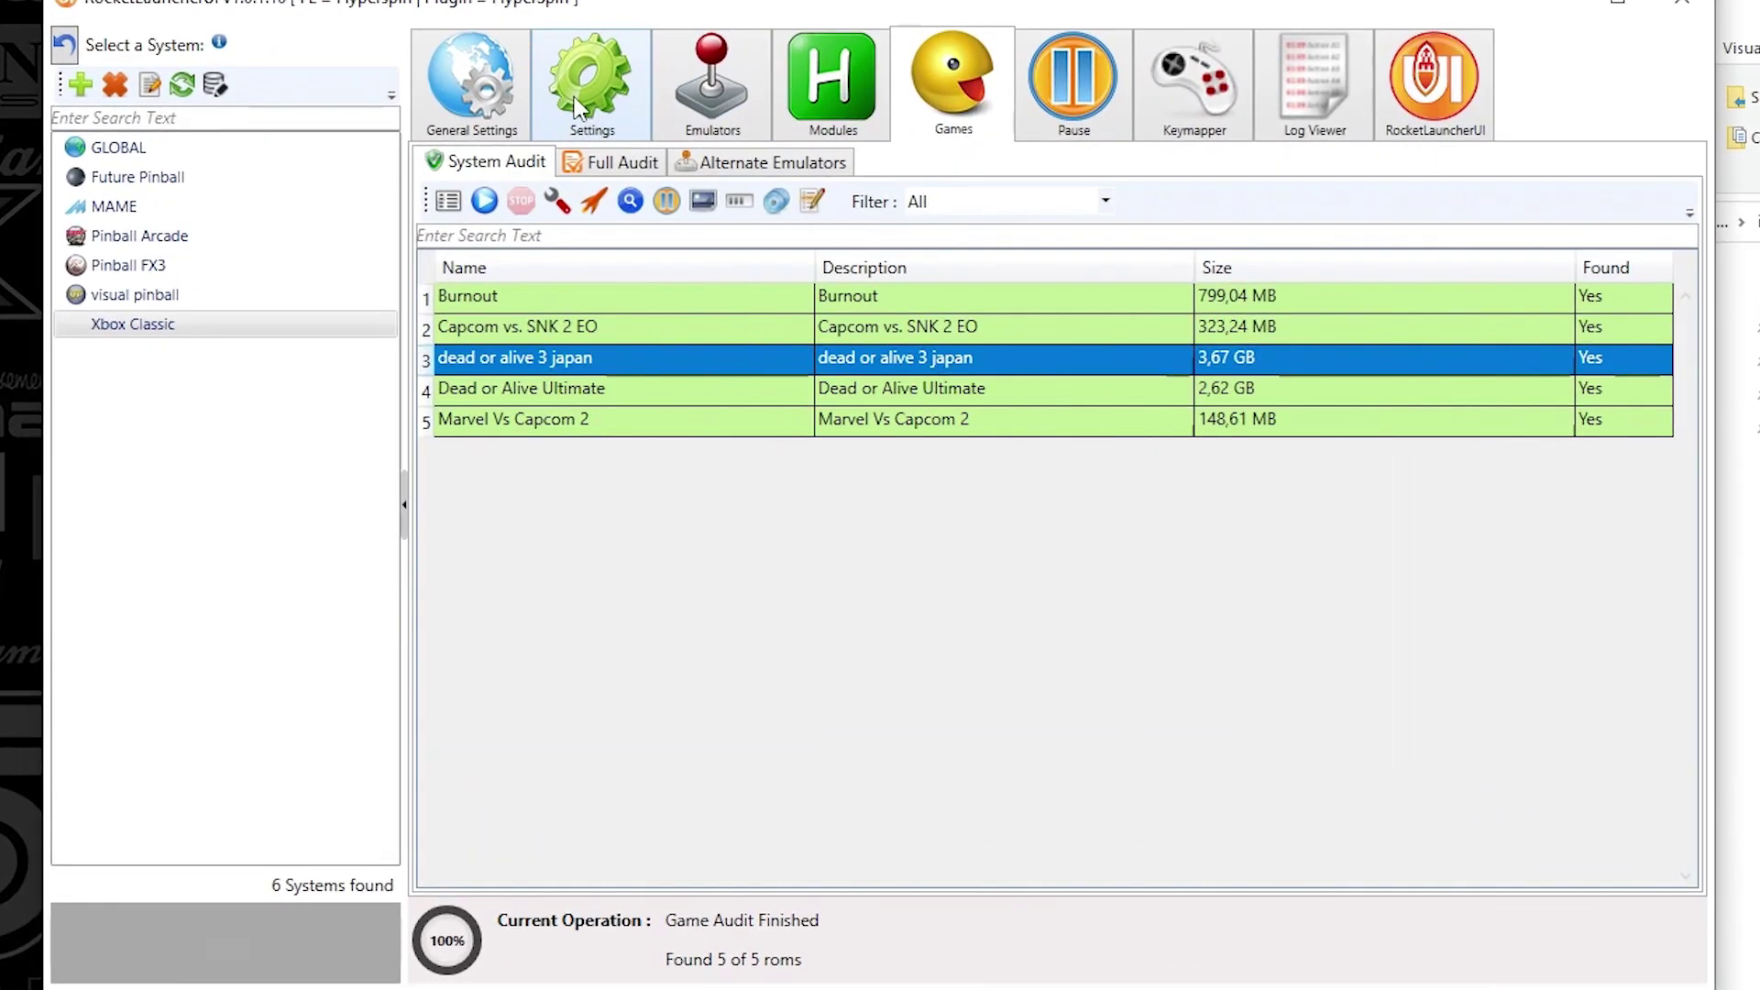
{"action": "left_click", "coordinate": [518, 138]}
{"action": "left_click", "coordinate": [795, 724]}
{"action": "left_click", "coordinate": [774, 759]}
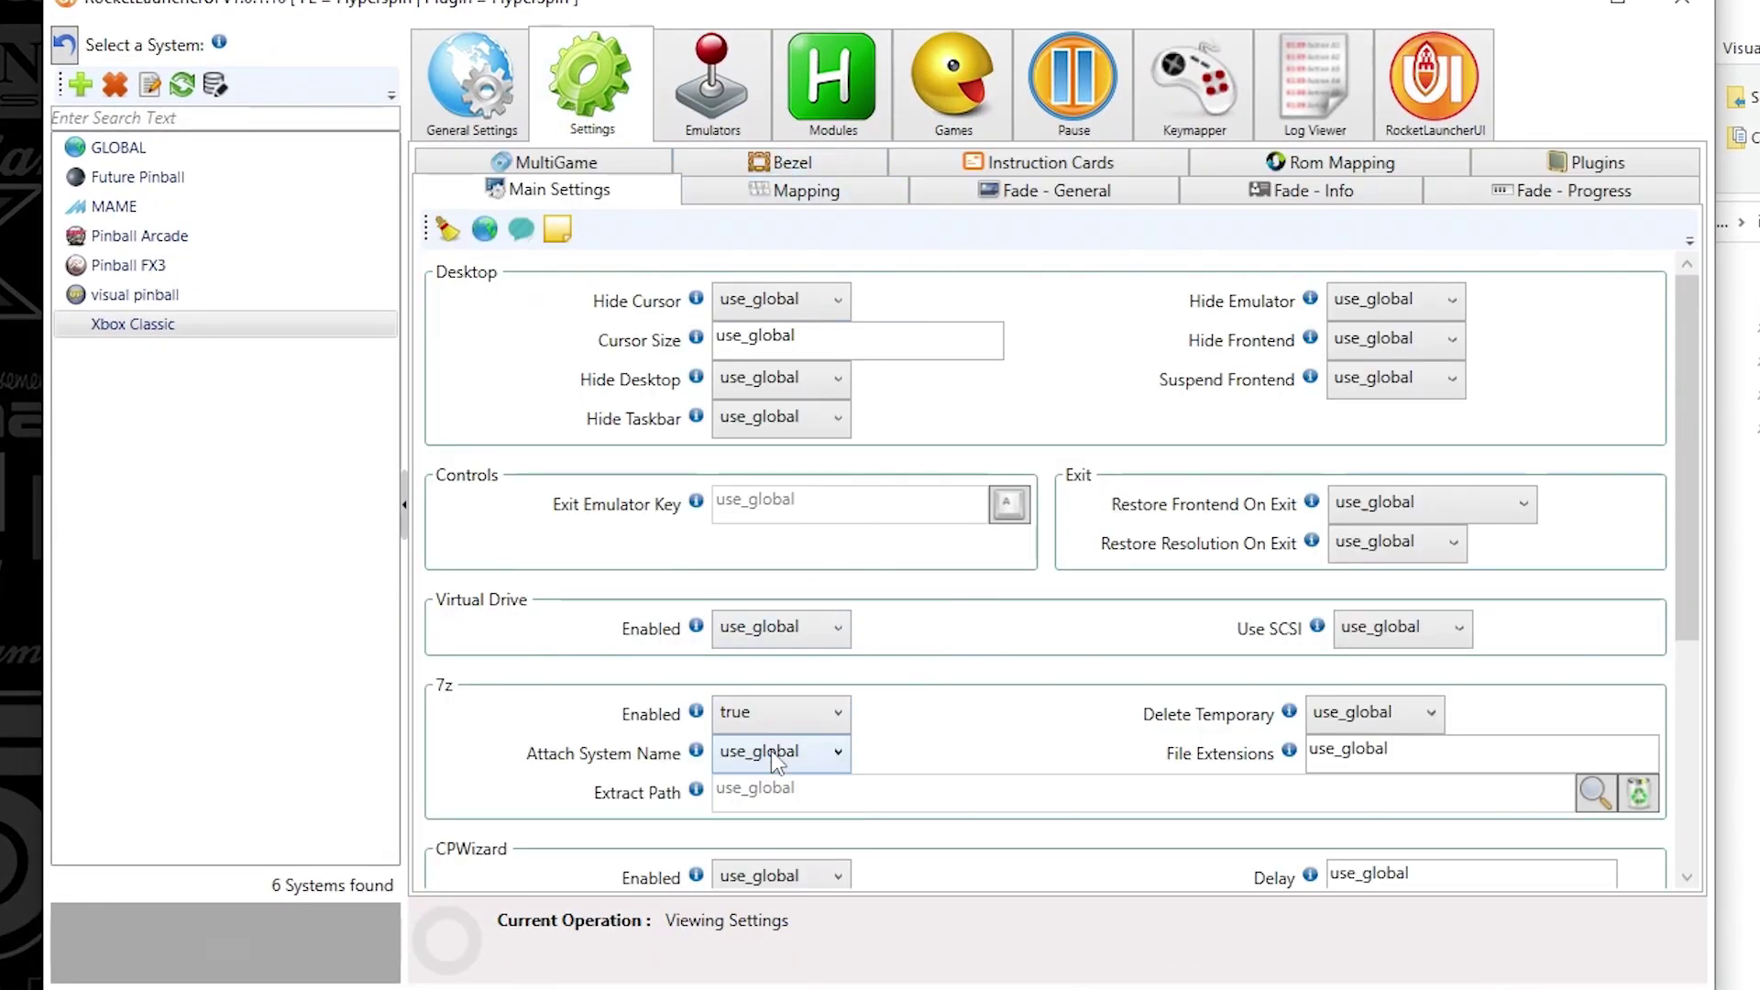
{"action": "left_click", "coordinate": [831, 755]}
{"action": "left_click", "coordinate": [805, 792]}
{"action": "left_click", "coordinate": [1406, 717]}
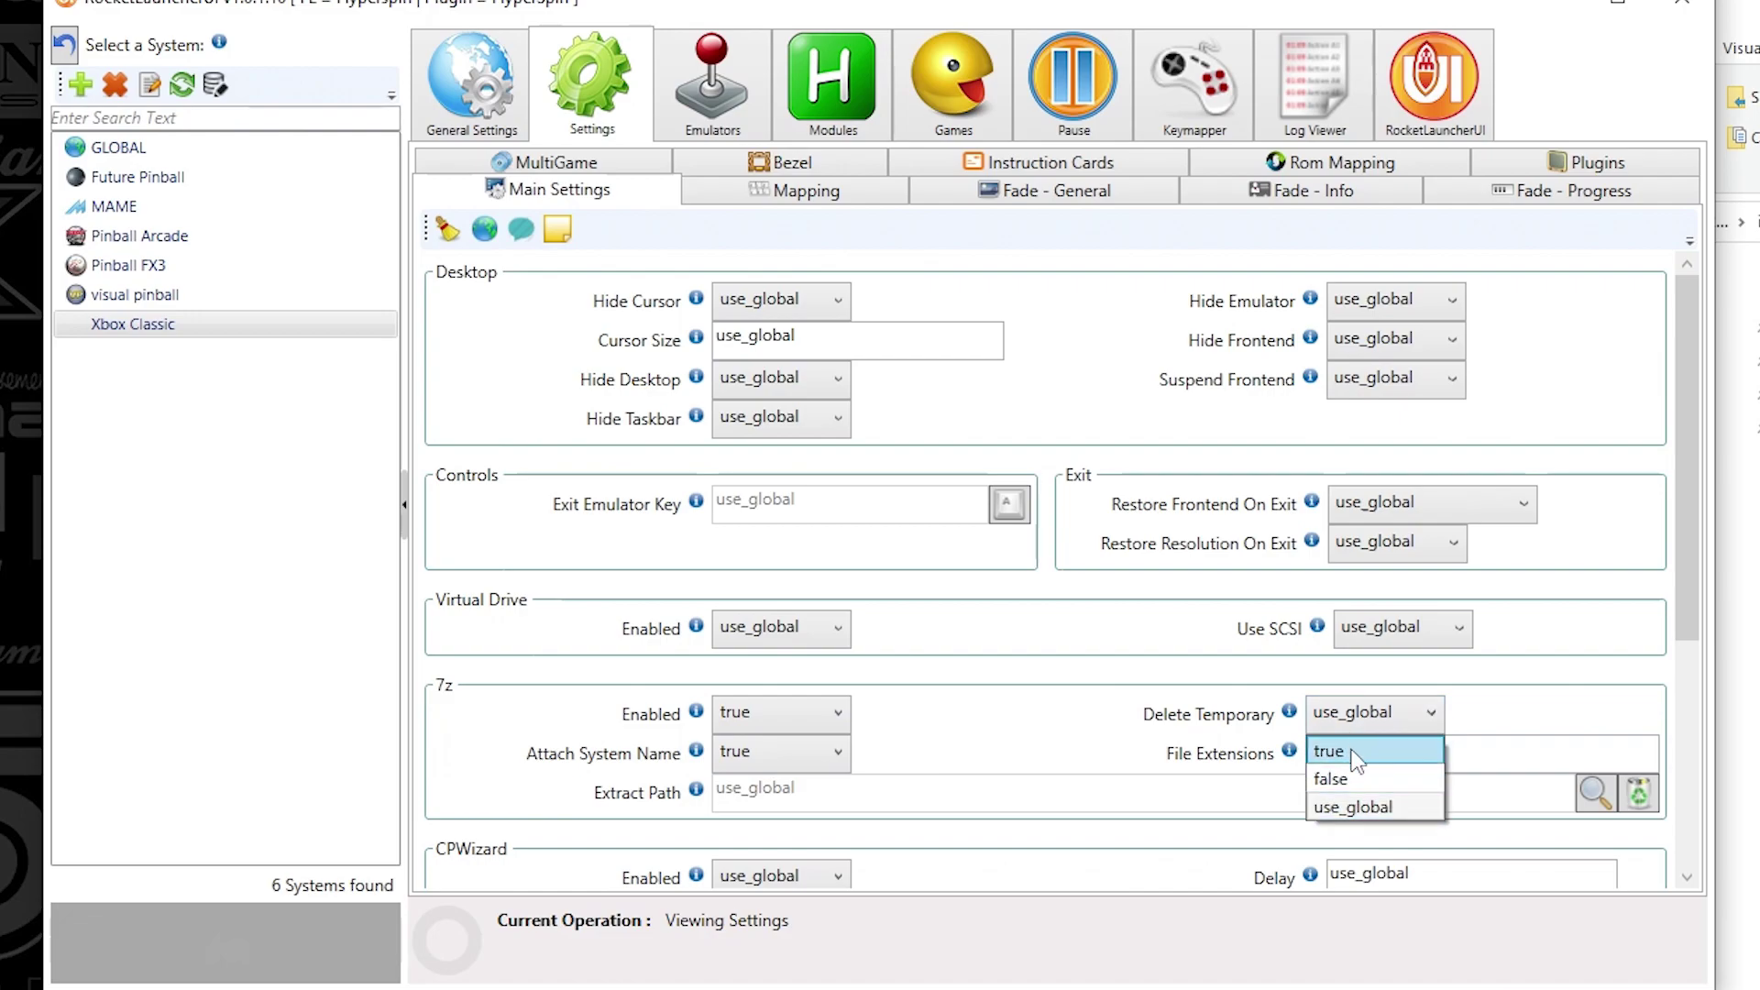
{"action": "left_click", "coordinate": [1356, 755]}
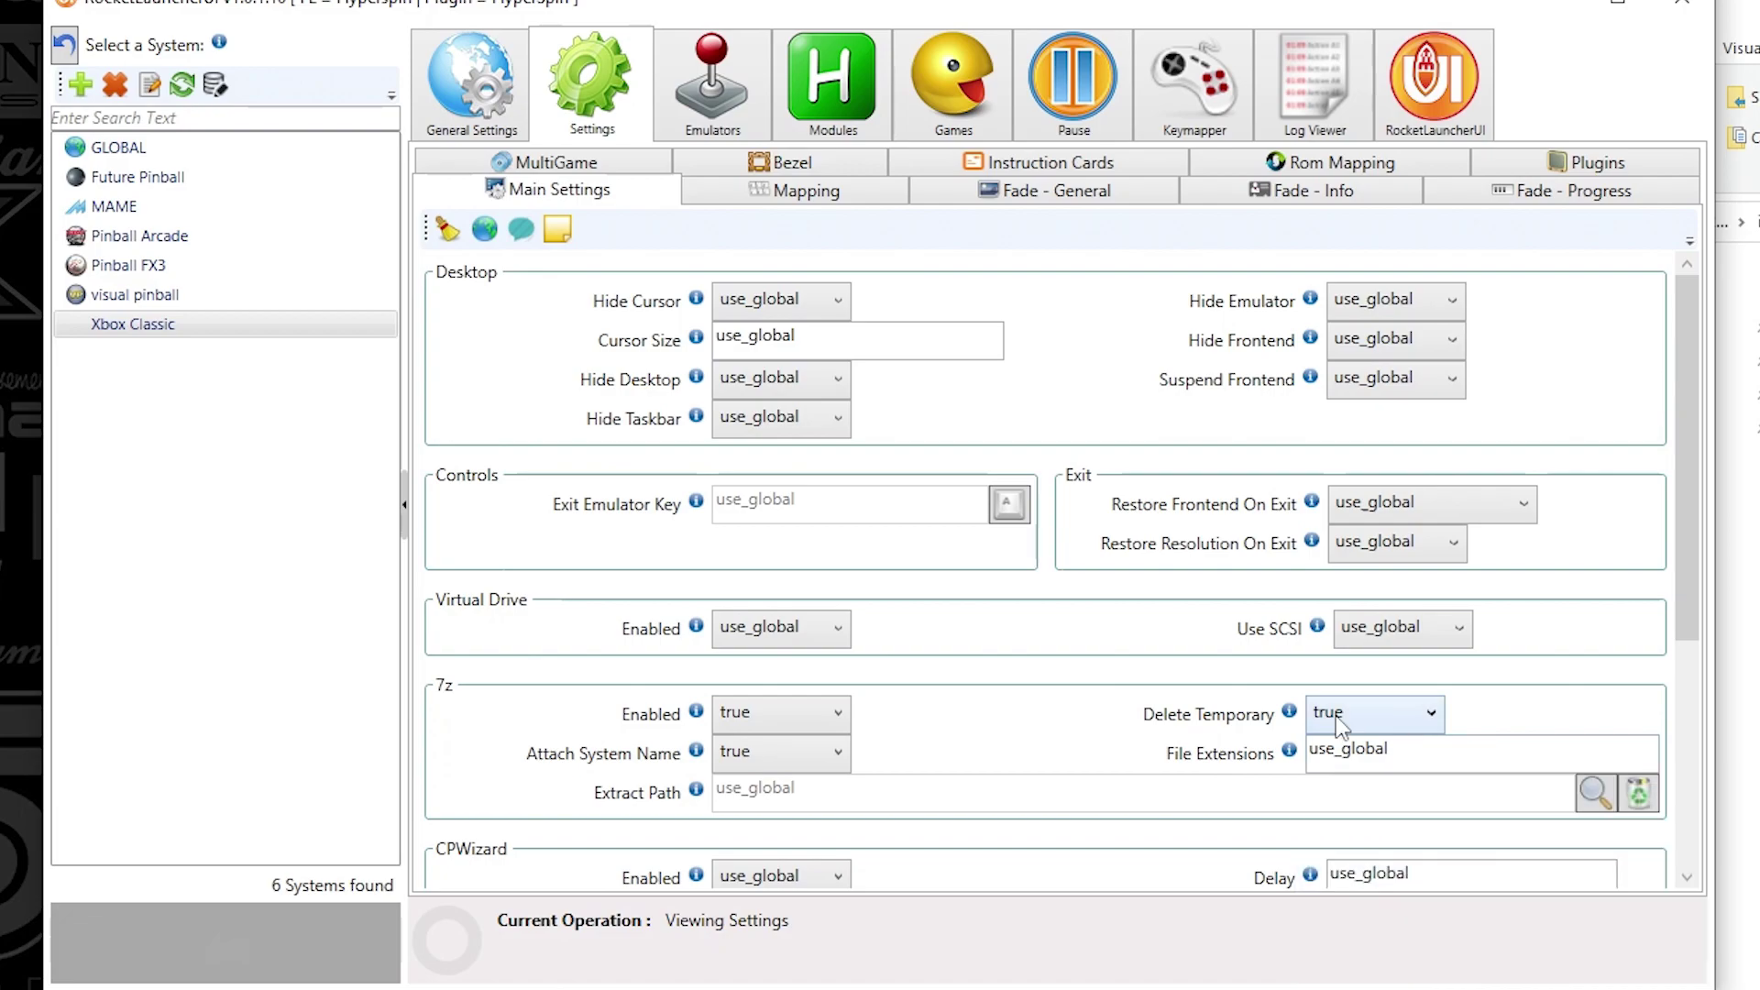
{"action": "left_click", "coordinate": [128, 147]}
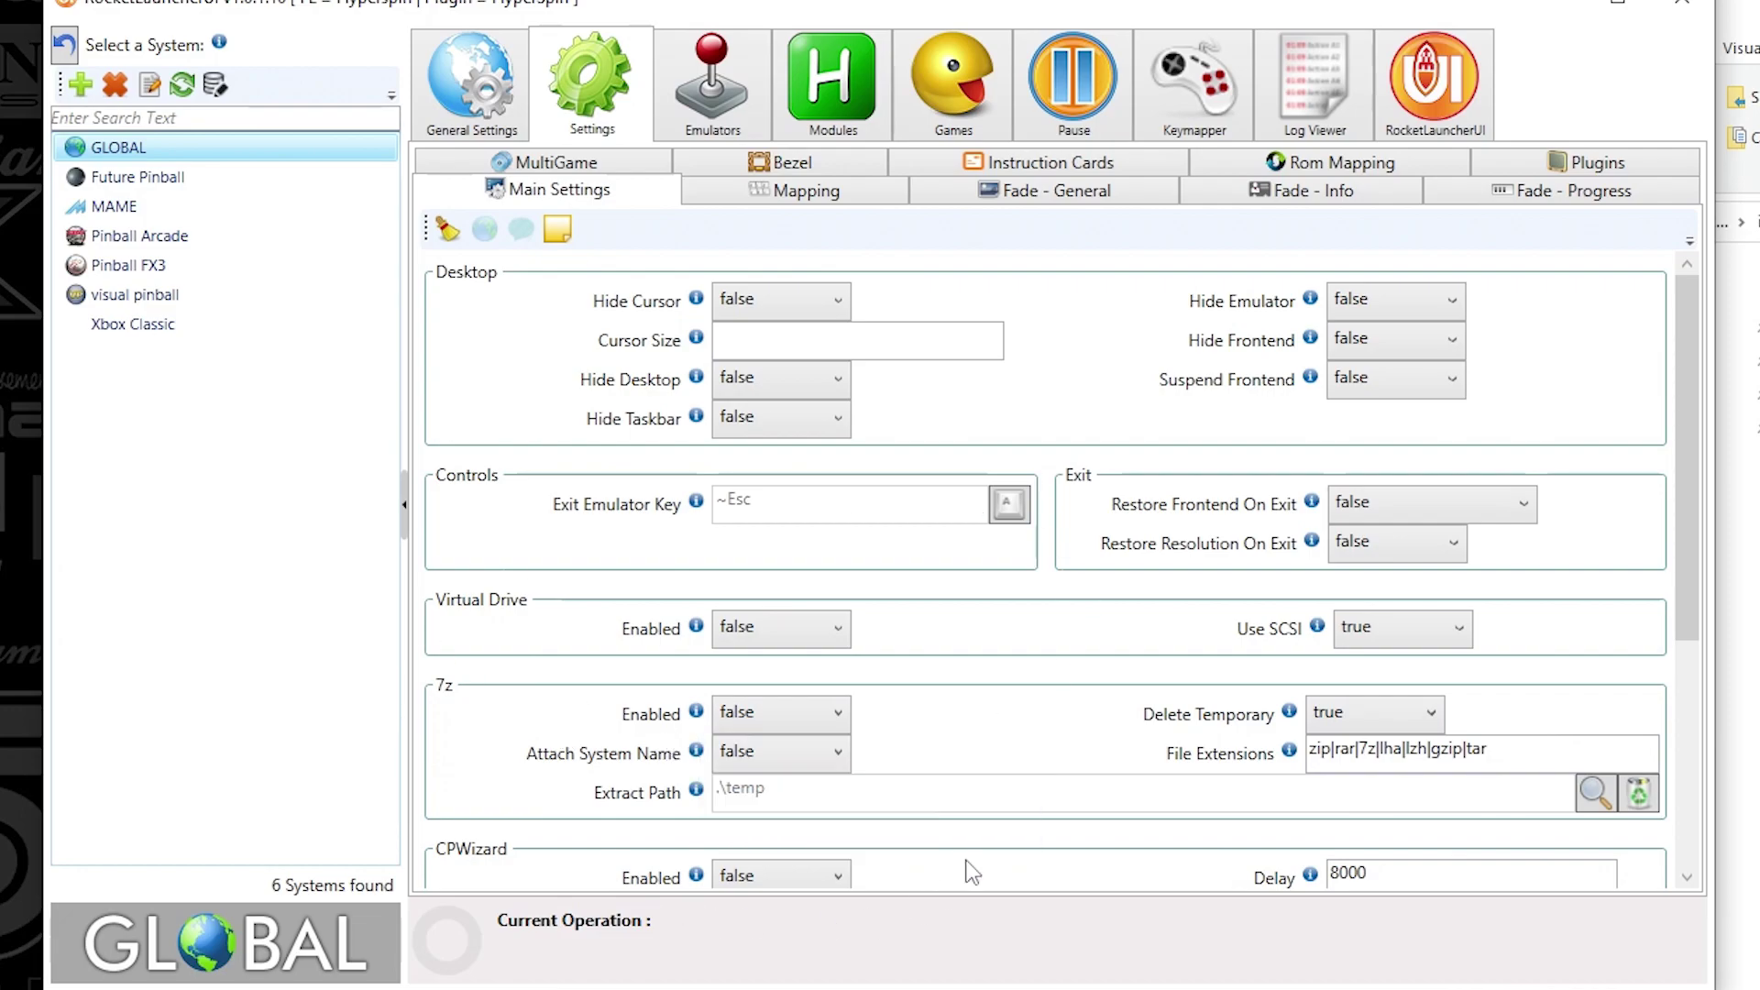
{"action": "left_click", "coordinate": [151, 325]}
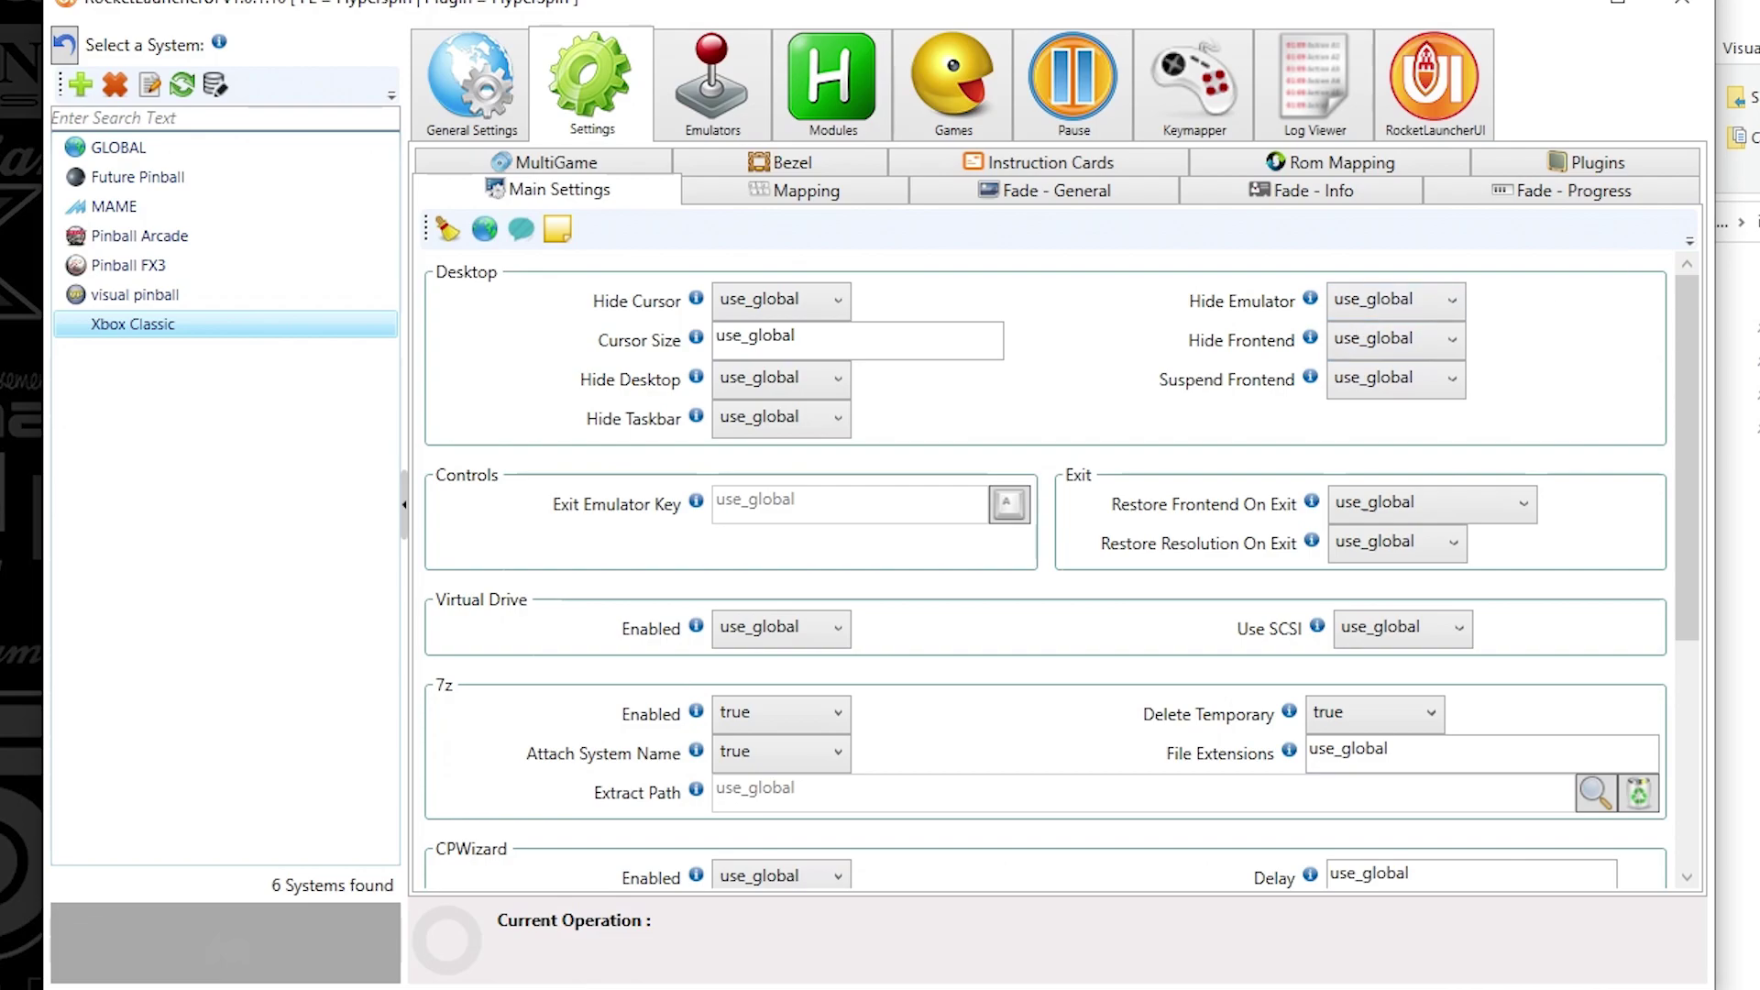
Switch to File Explorer, go to Hyperspin\Modules\Cxbx on the hyperspin (G:) drive and open the module script Cxbx.ahk
{"action": "left_click", "coordinate": [1742, 184]}
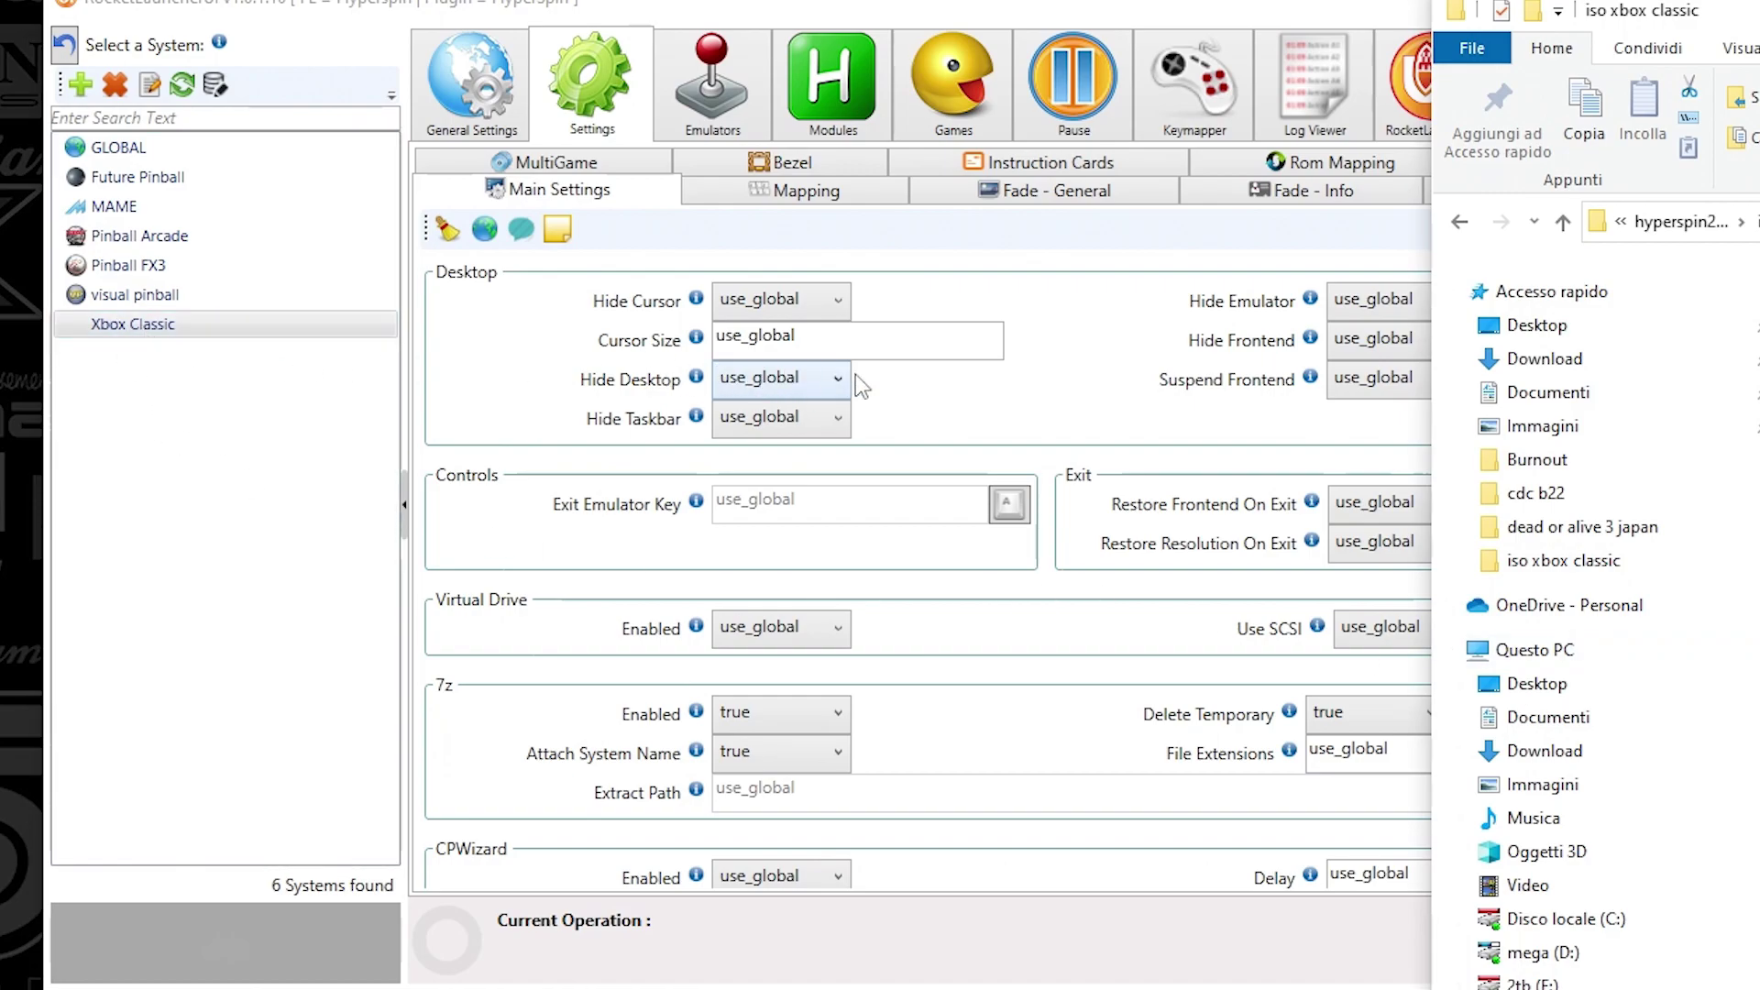
{"action": "left_click", "coordinate": [1682, 232]}
{"action": "left_click", "coordinate": [1669, 222]}
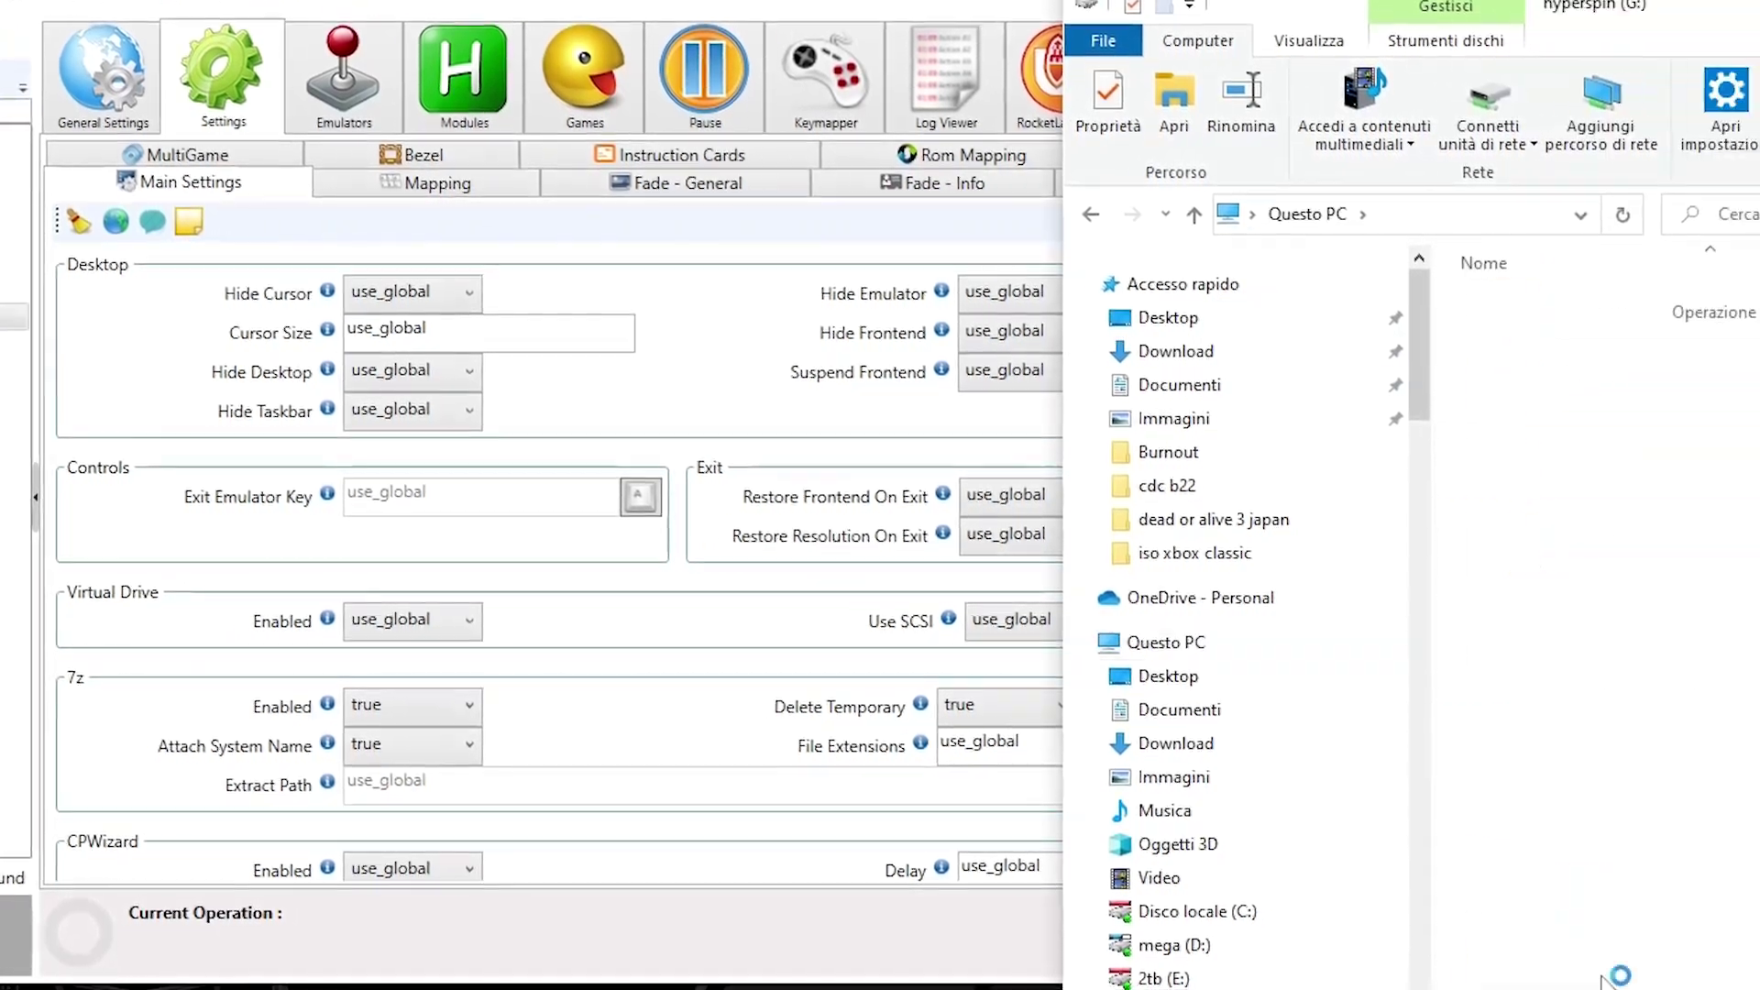
{"action": "double_click", "coordinate": [1486, 339]}
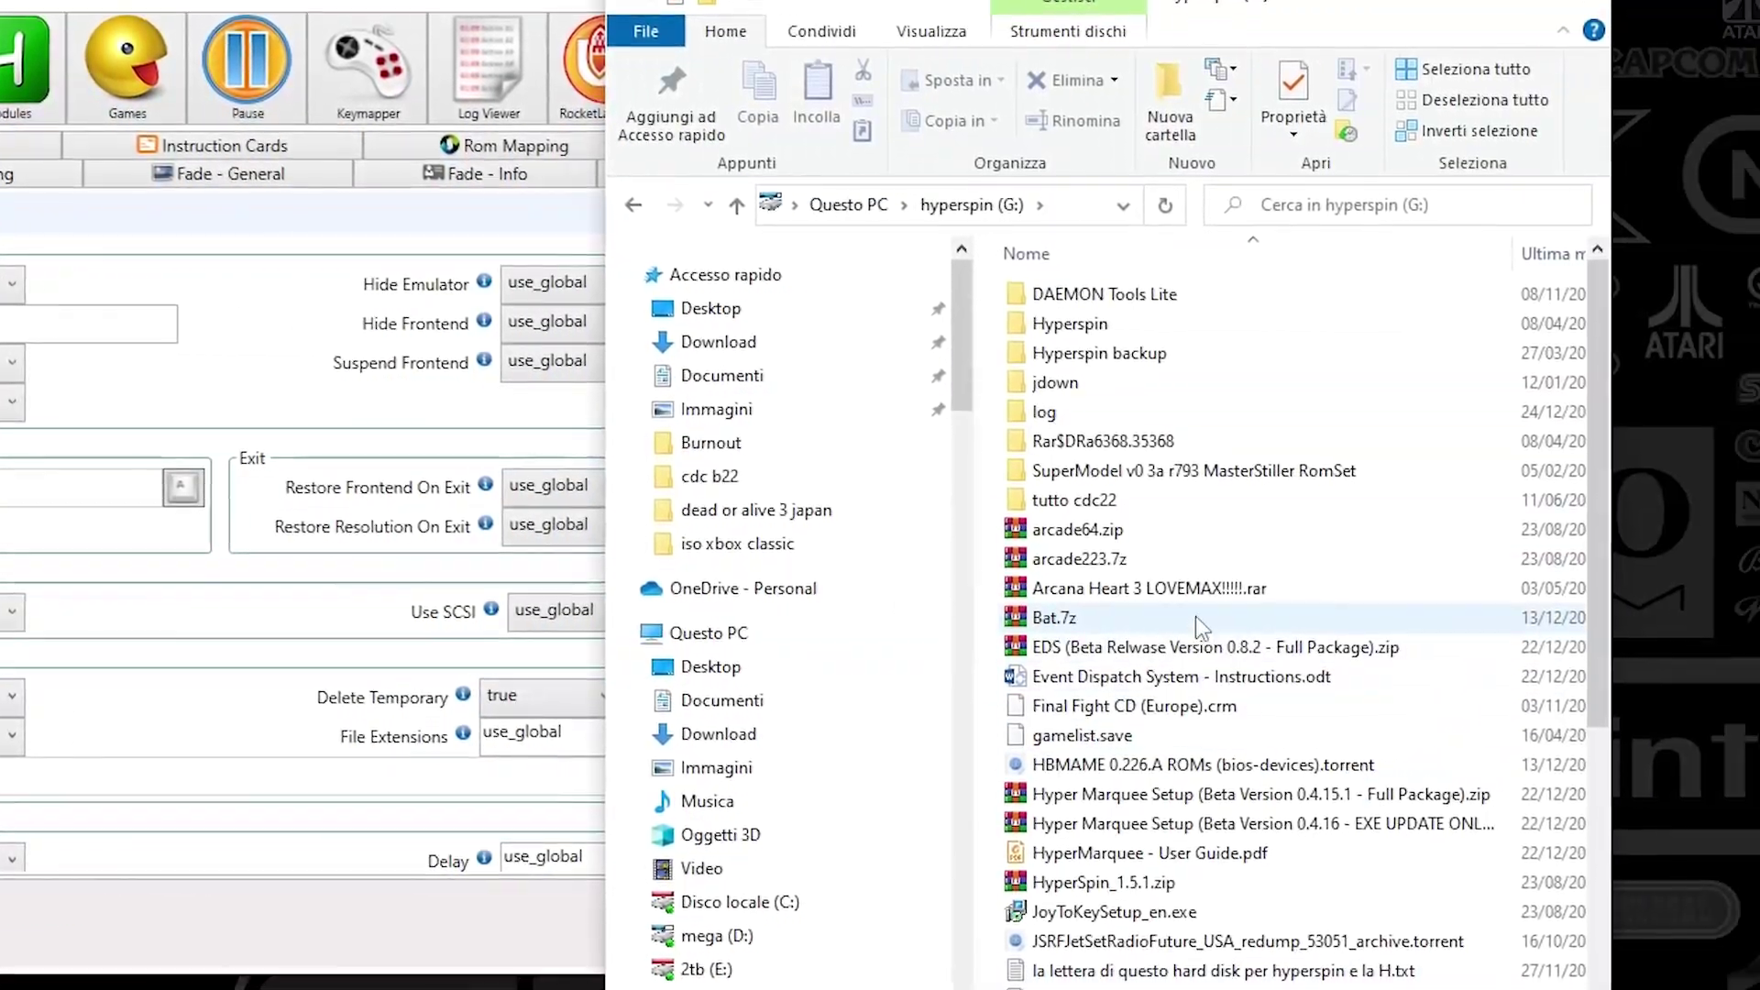
{"action": "double_click", "coordinate": [1039, 330]}
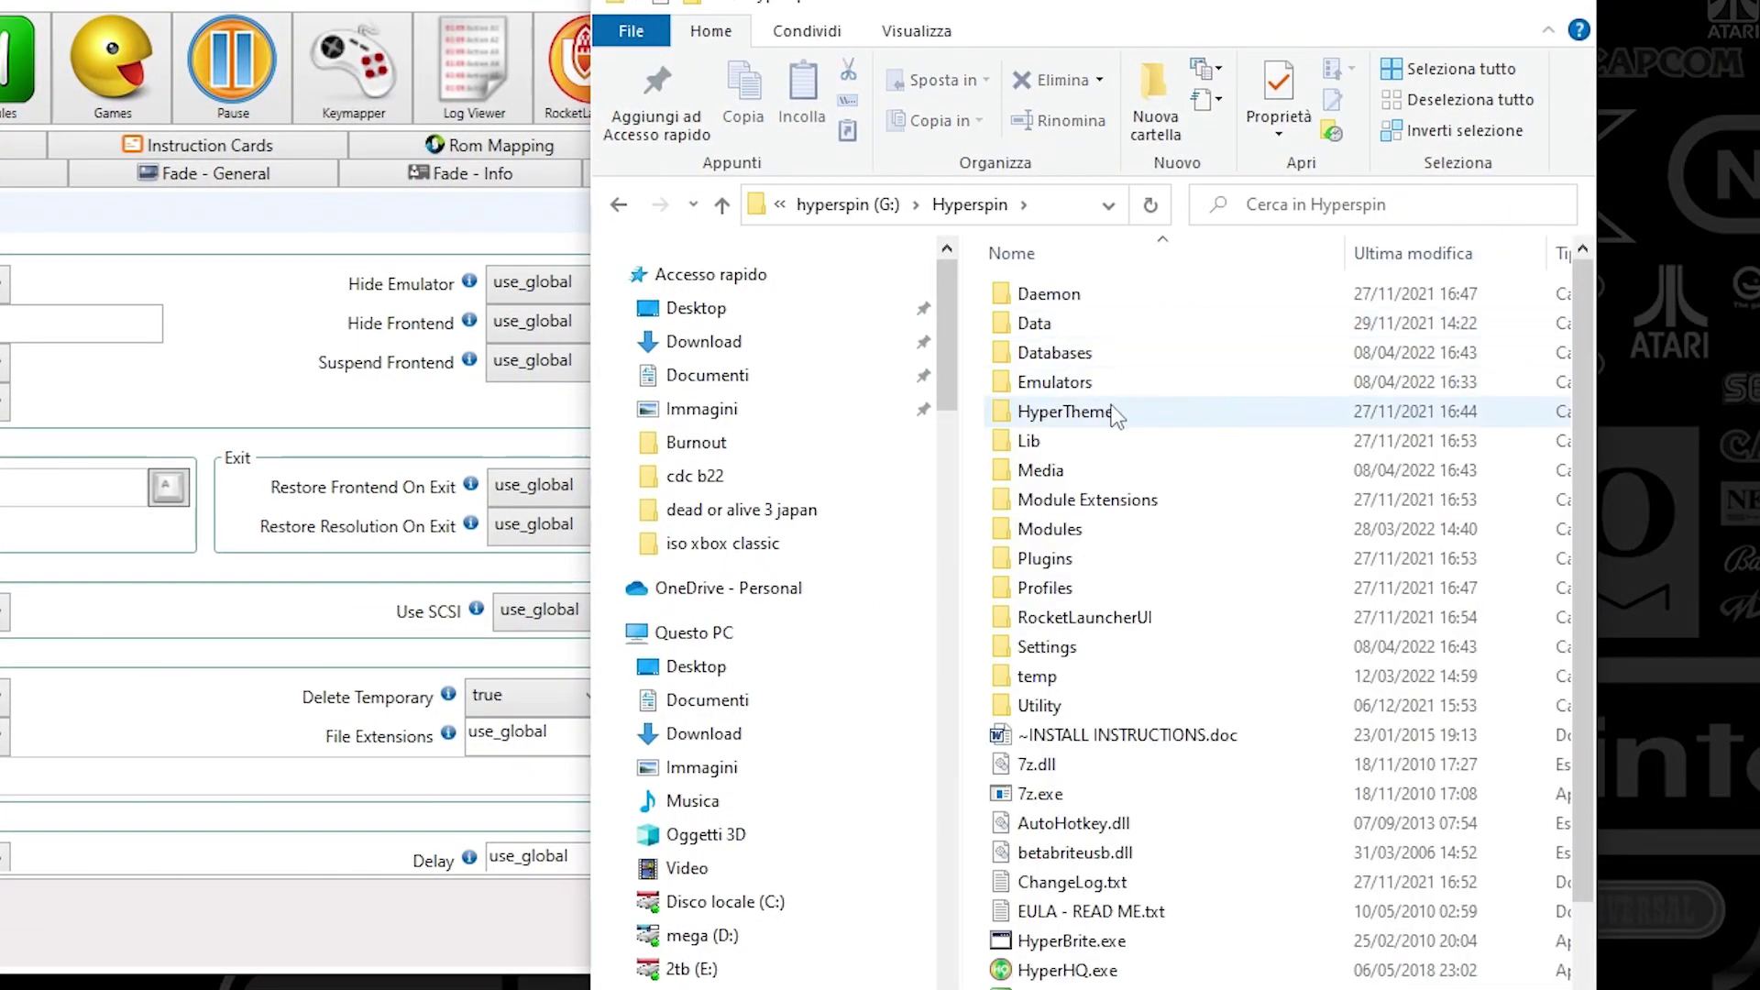
{"action": "double_click", "coordinate": [1050, 532]}
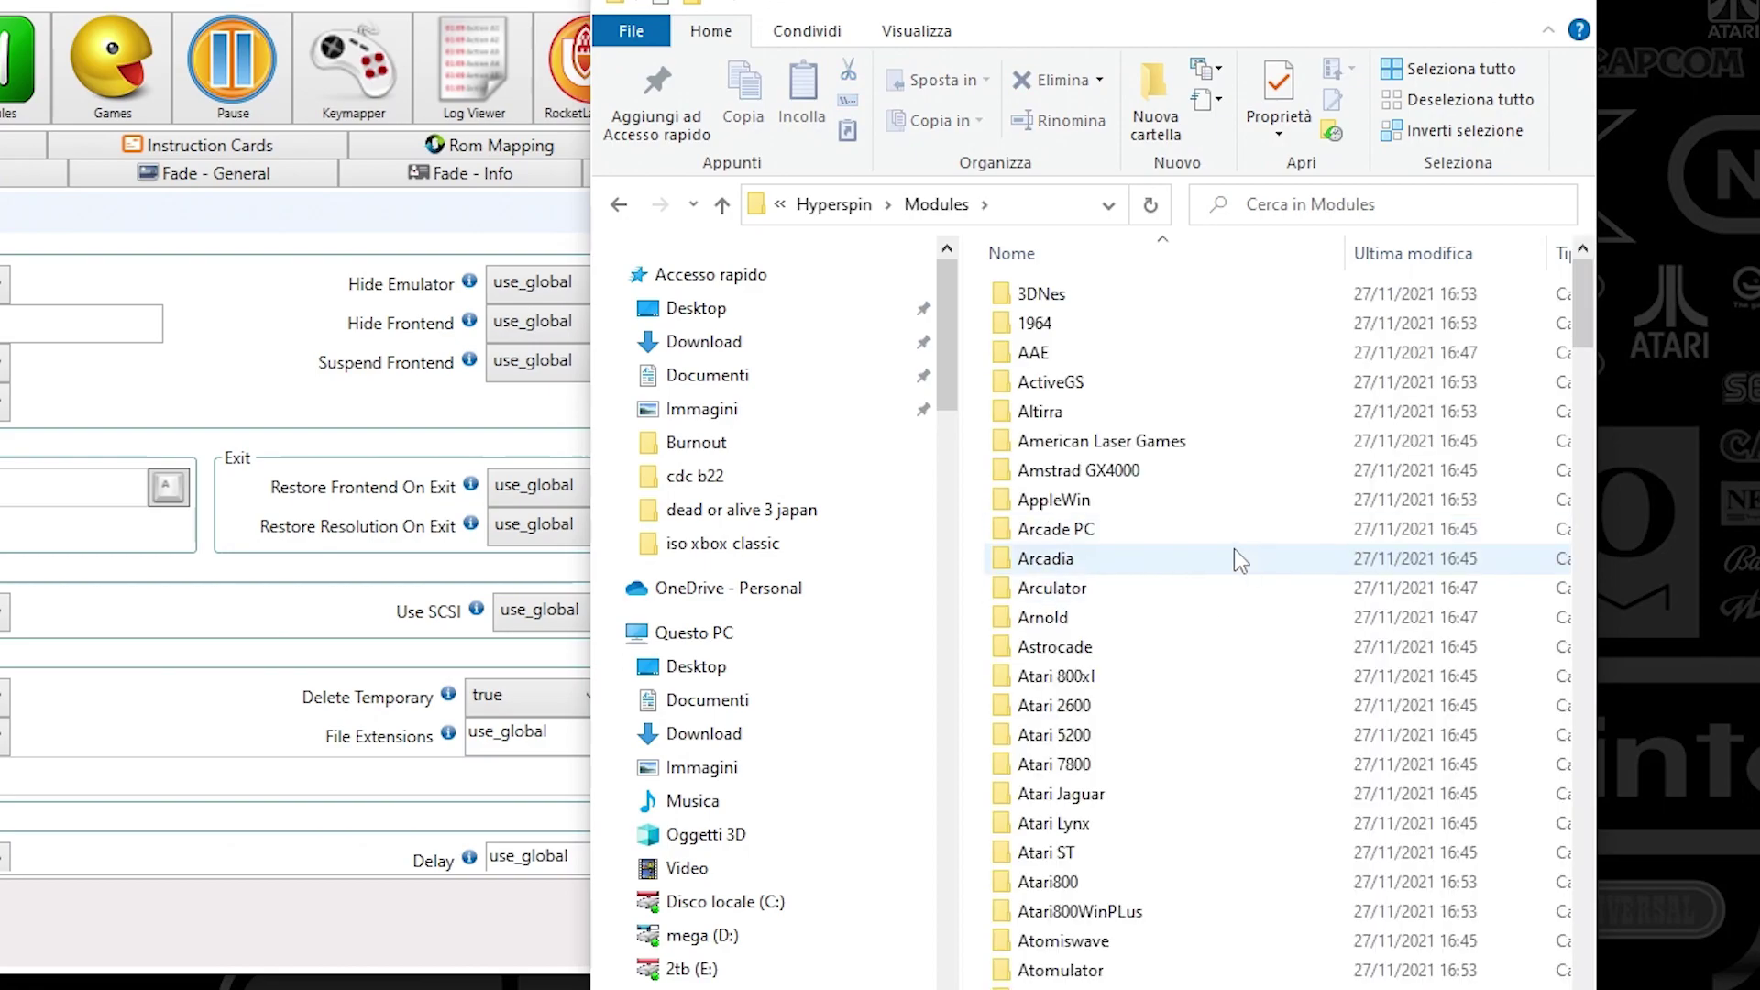
{"action": "scroll", "coordinate": [1245, 562], "scroll_direction": "down", "scroll_amount": 7}
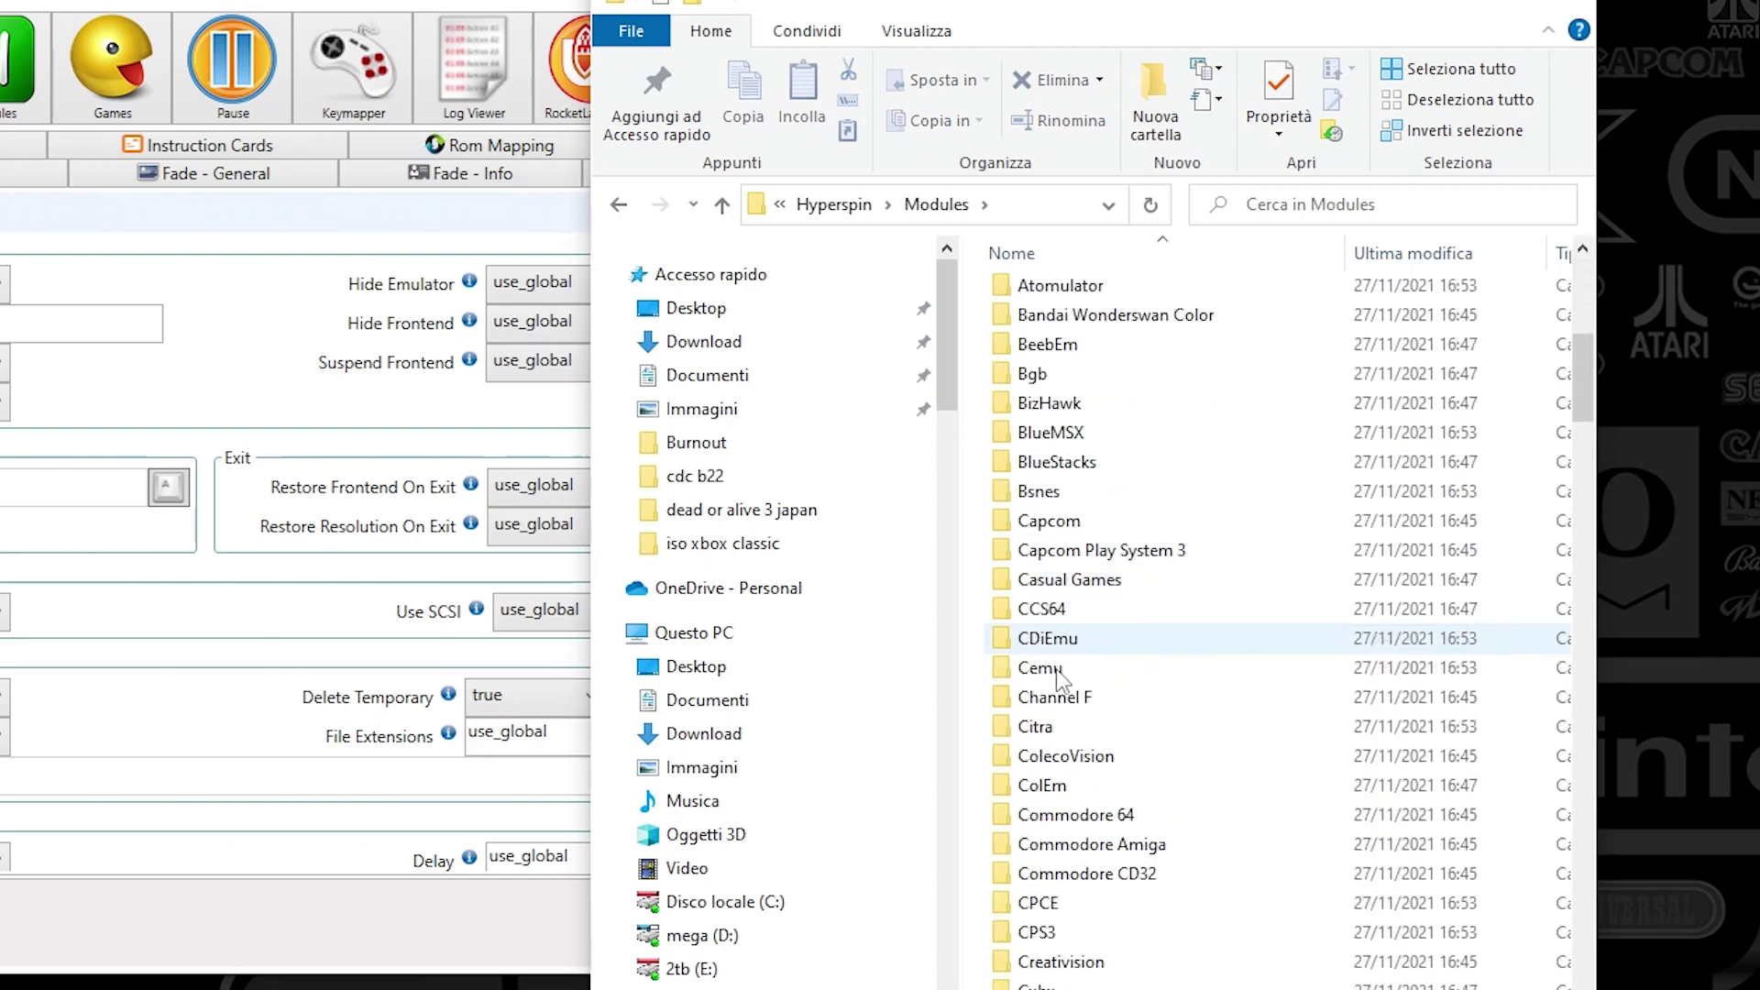
{"action": "scroll", "coordinate": [1089, 830], "scroll_direction": "down", "scroll_amount": 1}
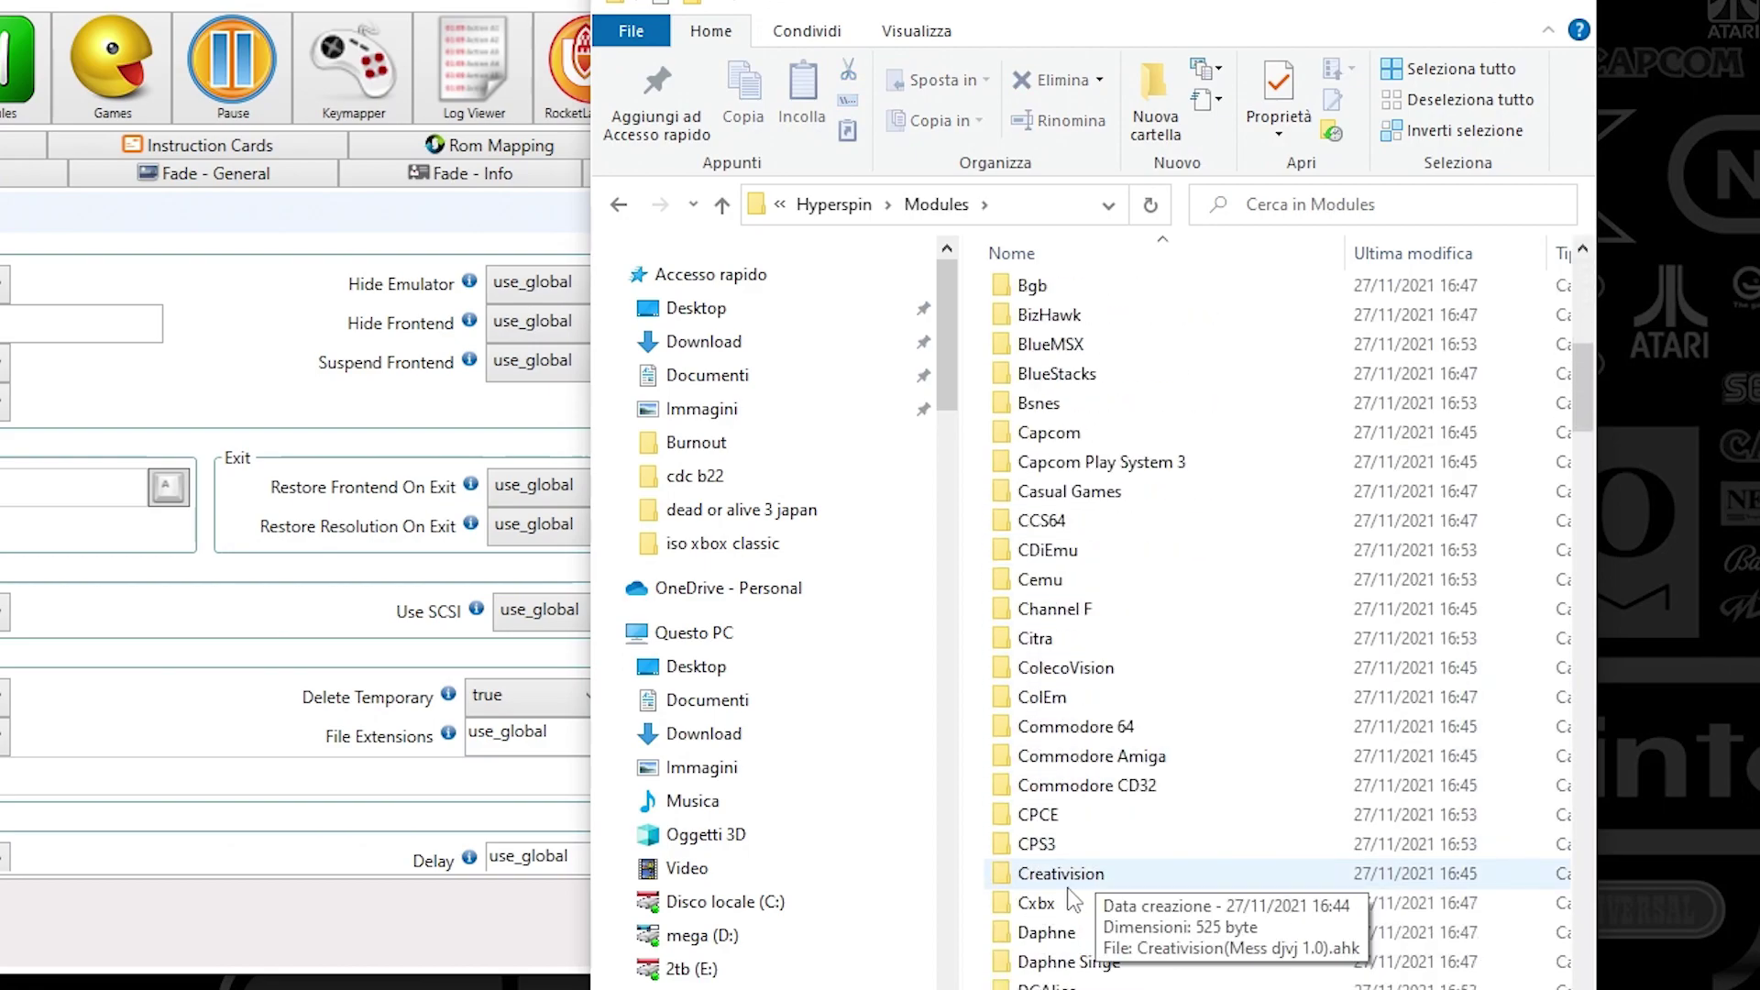
{"action": "double_click", "coordinate": [1059, 901]}
{"action": "double_click", "coordinate": [1060, 296]}
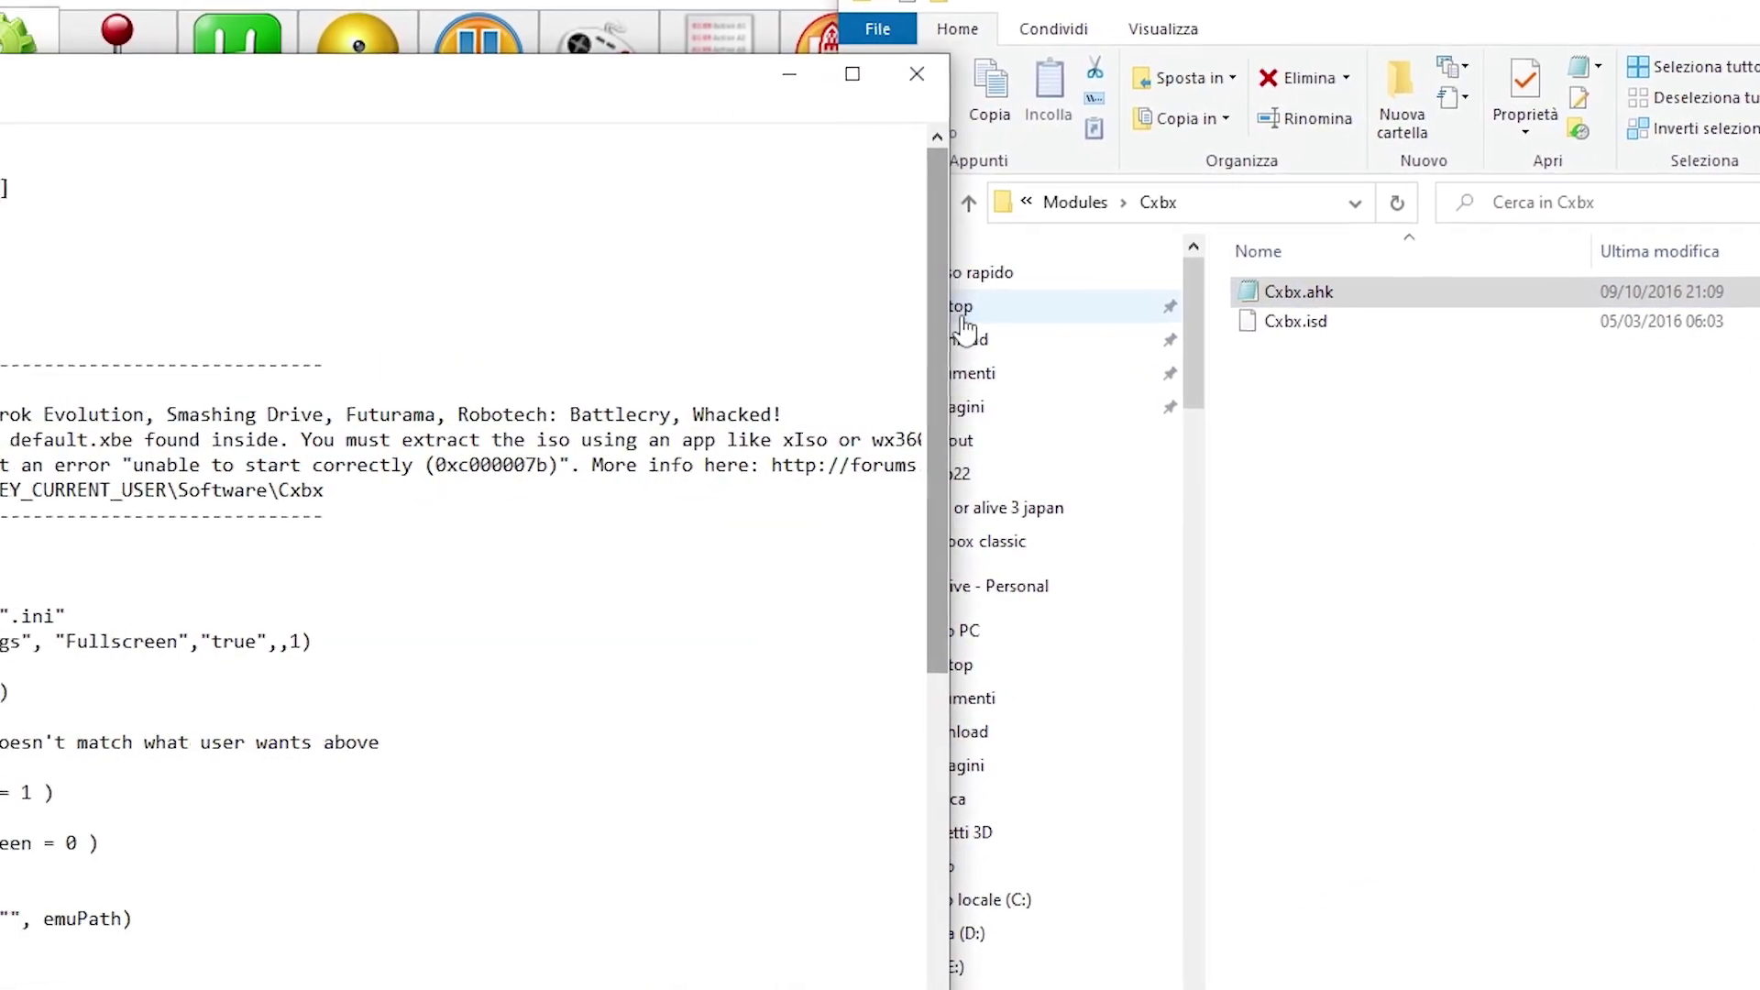
Copy the system name Microsoft XBOX from the MSystem line of the Cxbx.ahk script and close the file
{"action": "scroll", "coordinate": [1556, 300], "scroll_direction": "down", "scroll_amount": 1}
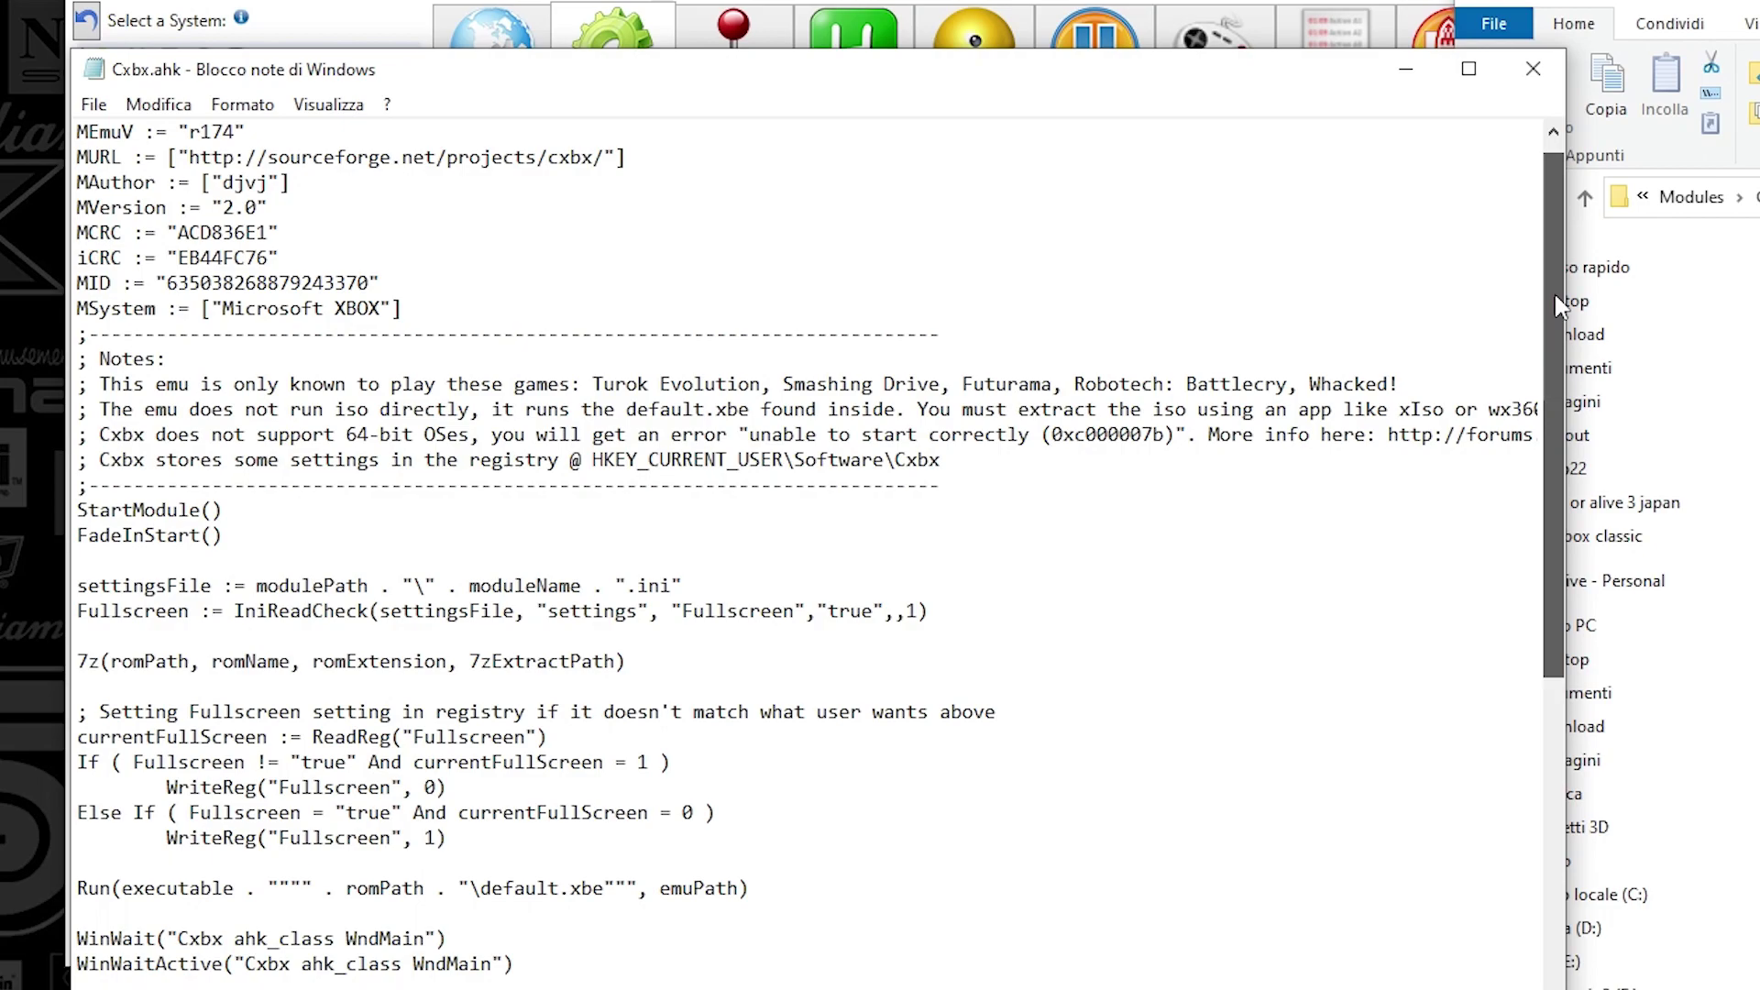
{"action": "scroll", "coordinate": [1556, 275], "scroll_direction": "up", "scroll_amount": 1}
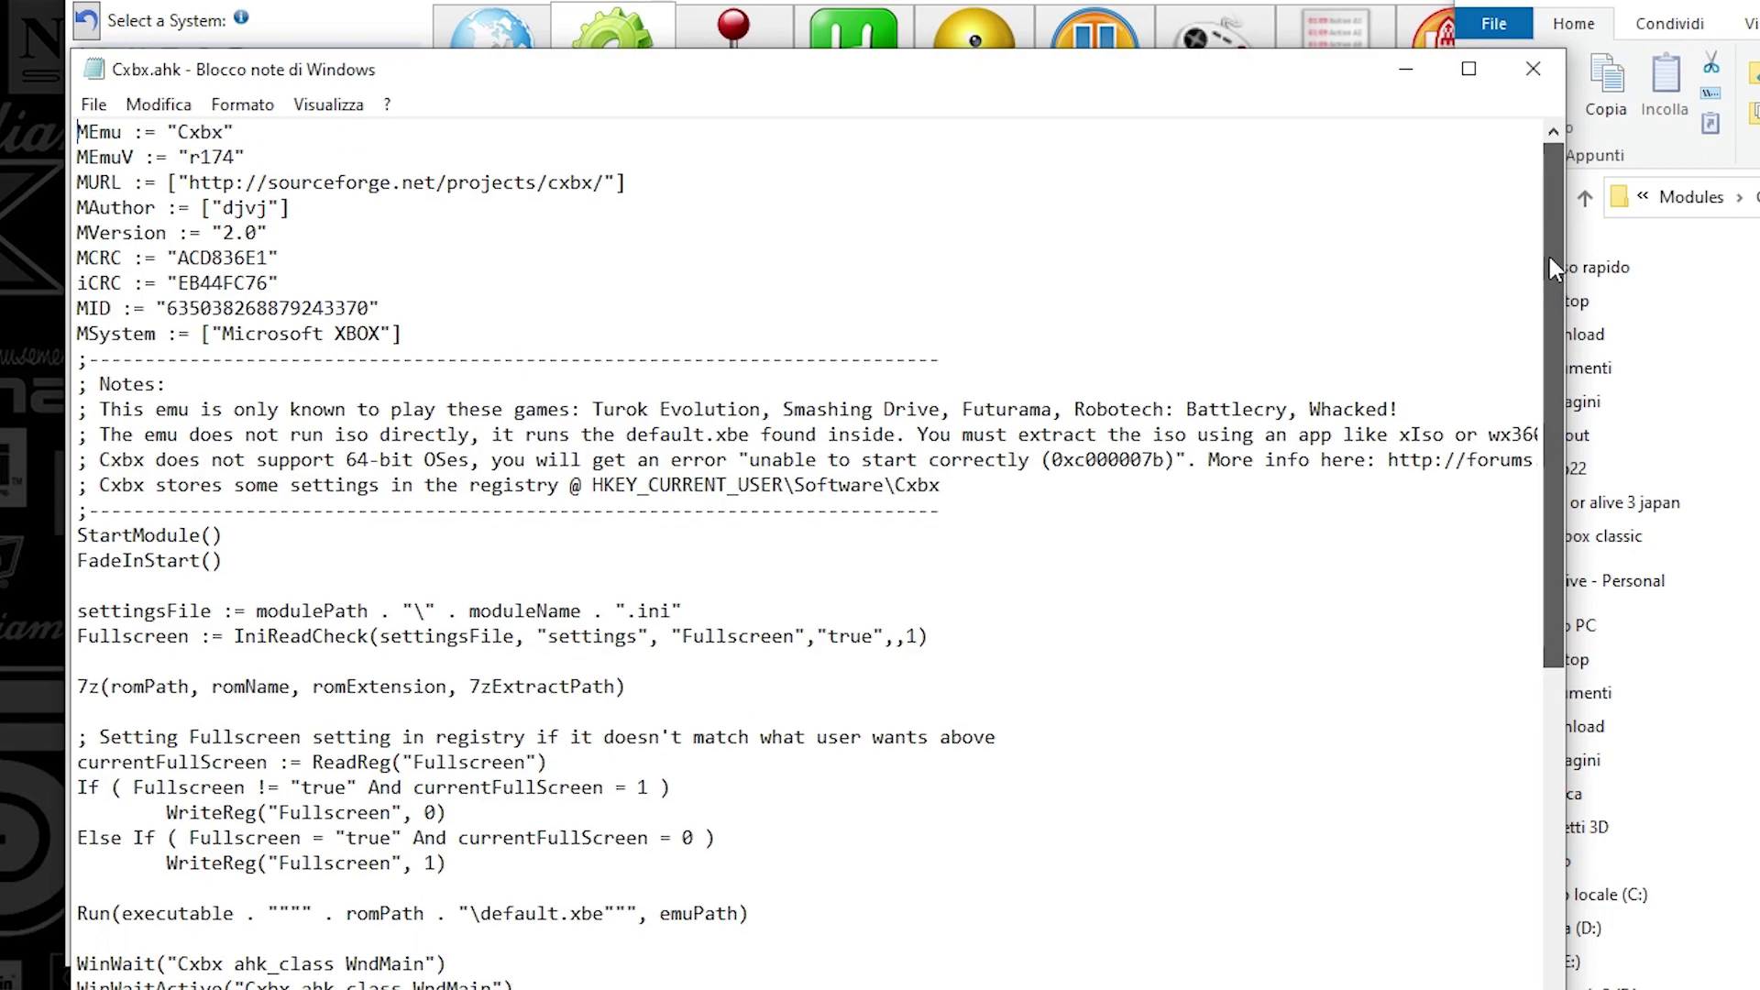
{"action": "left_click_drag", "start_coordinate": [1546, 280], "coordinate": [1543, 211]}
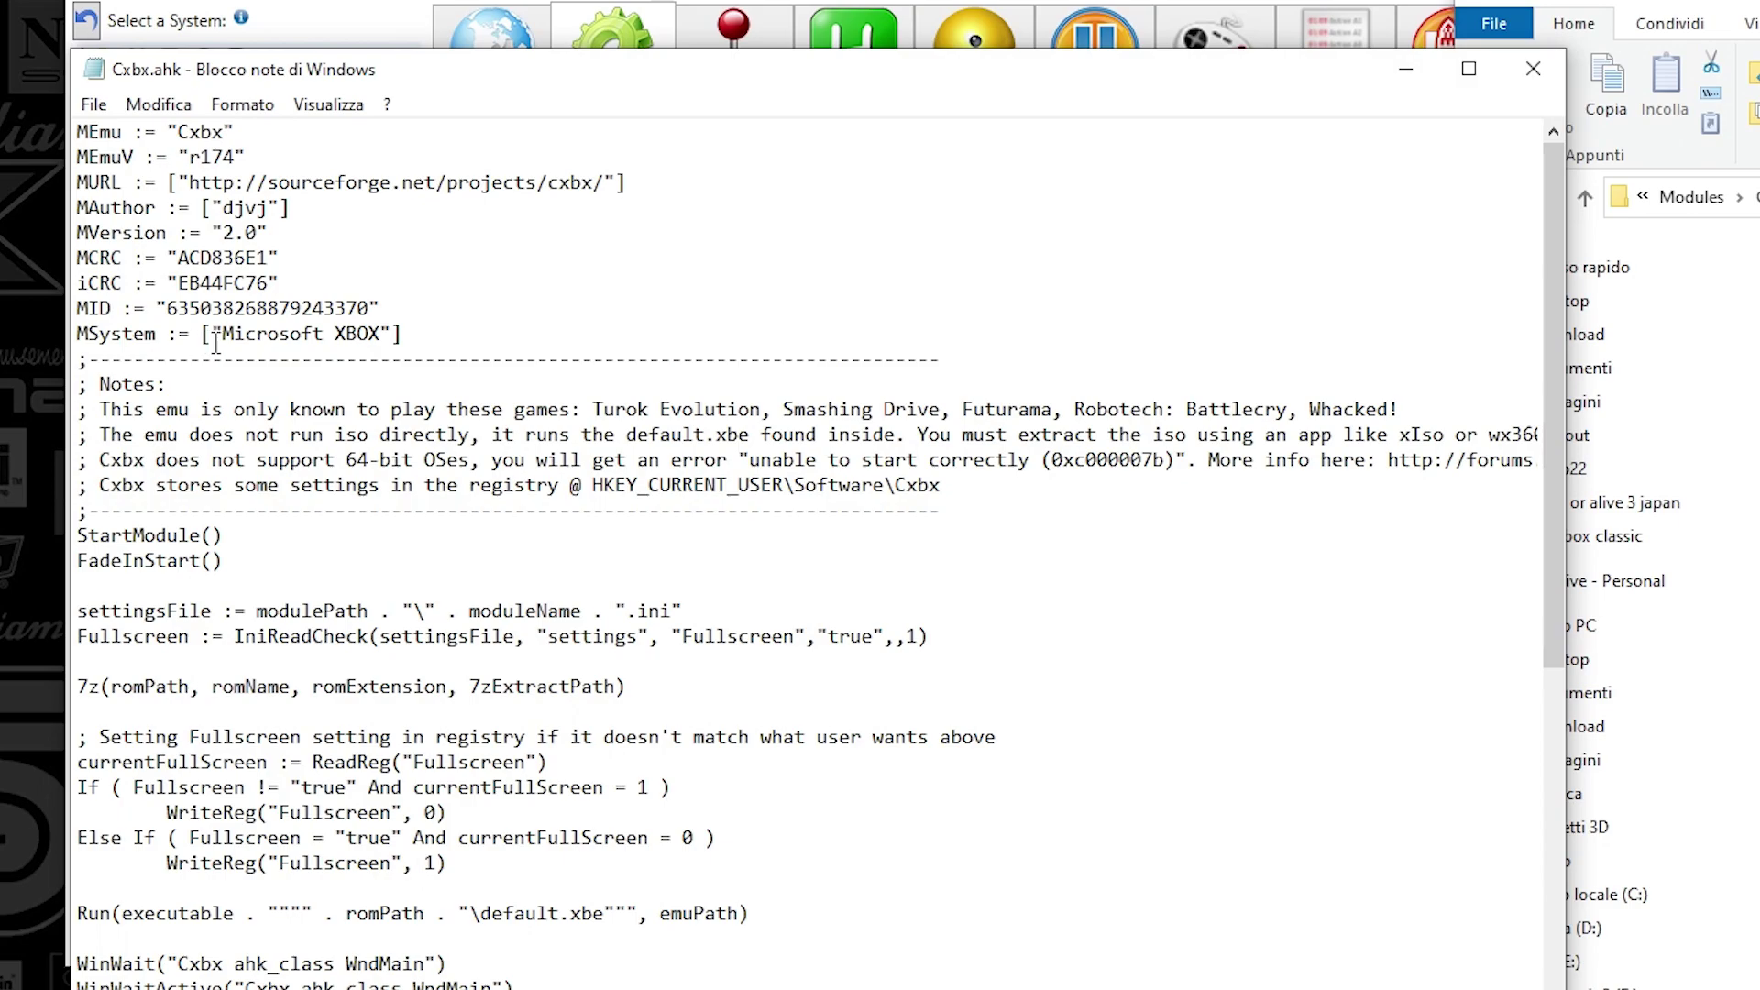
{"action": "left_click_drag", "start_coordinate": [225, 333], "coordinate": [384, 334]}
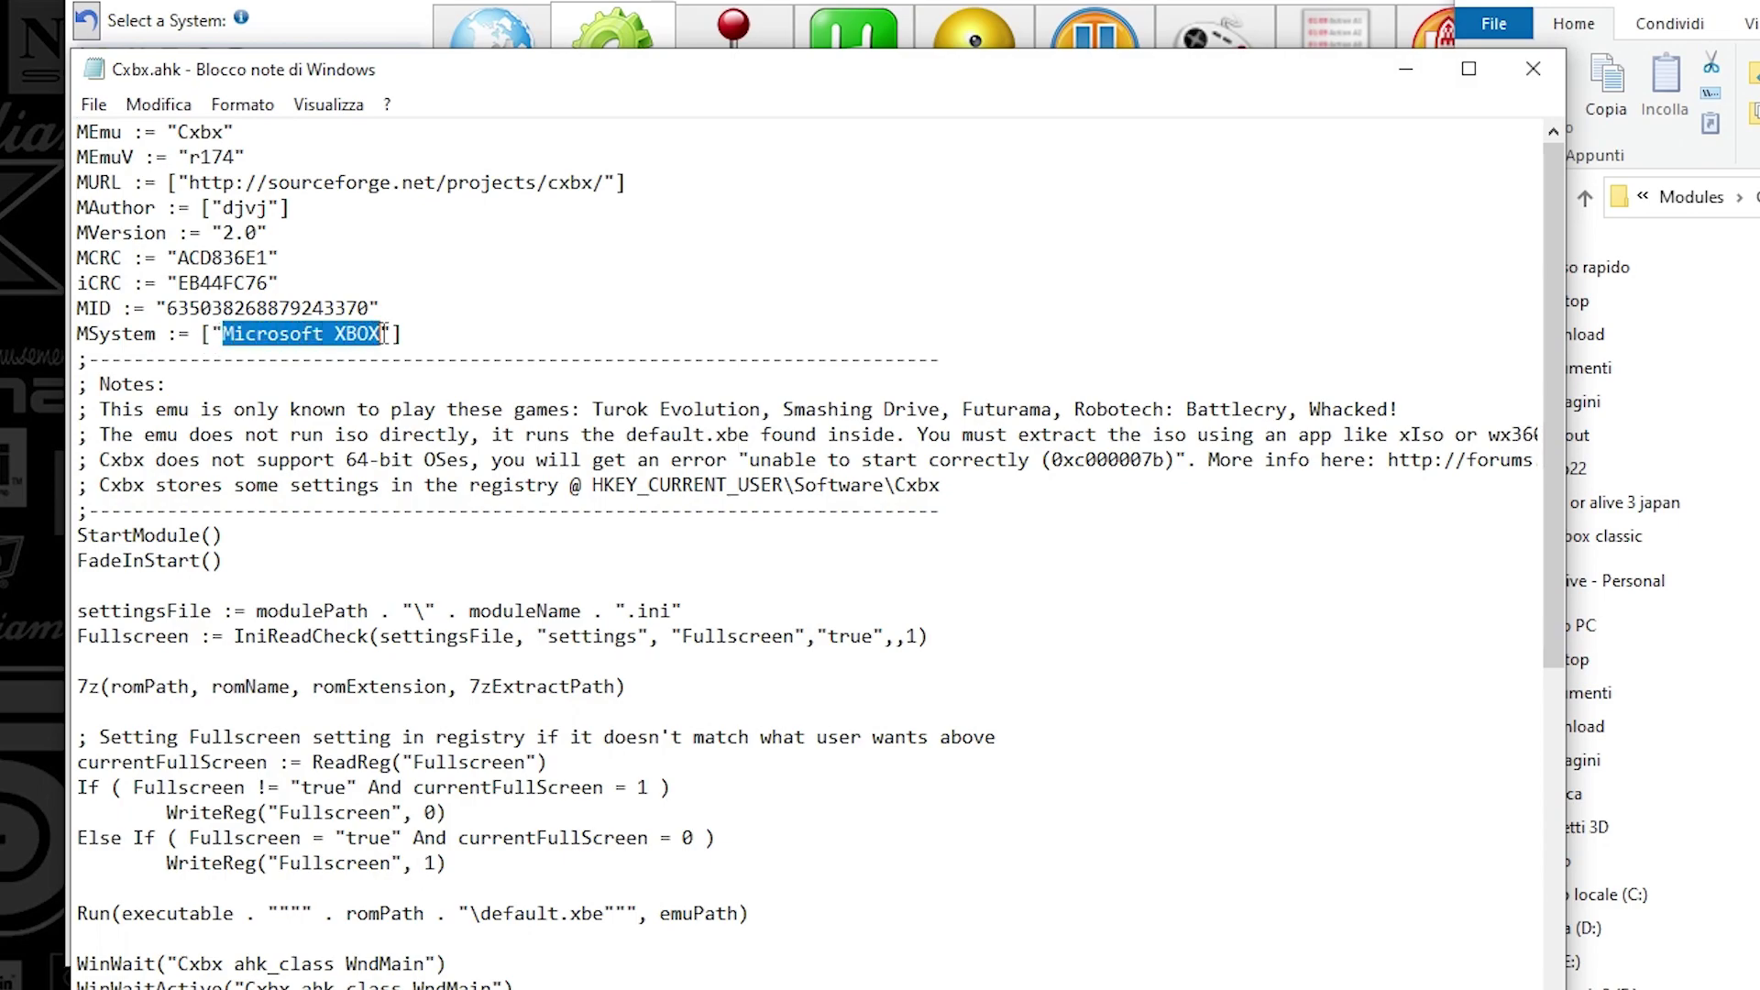
{"action": "right_click", "coordinate": [272, 320]}
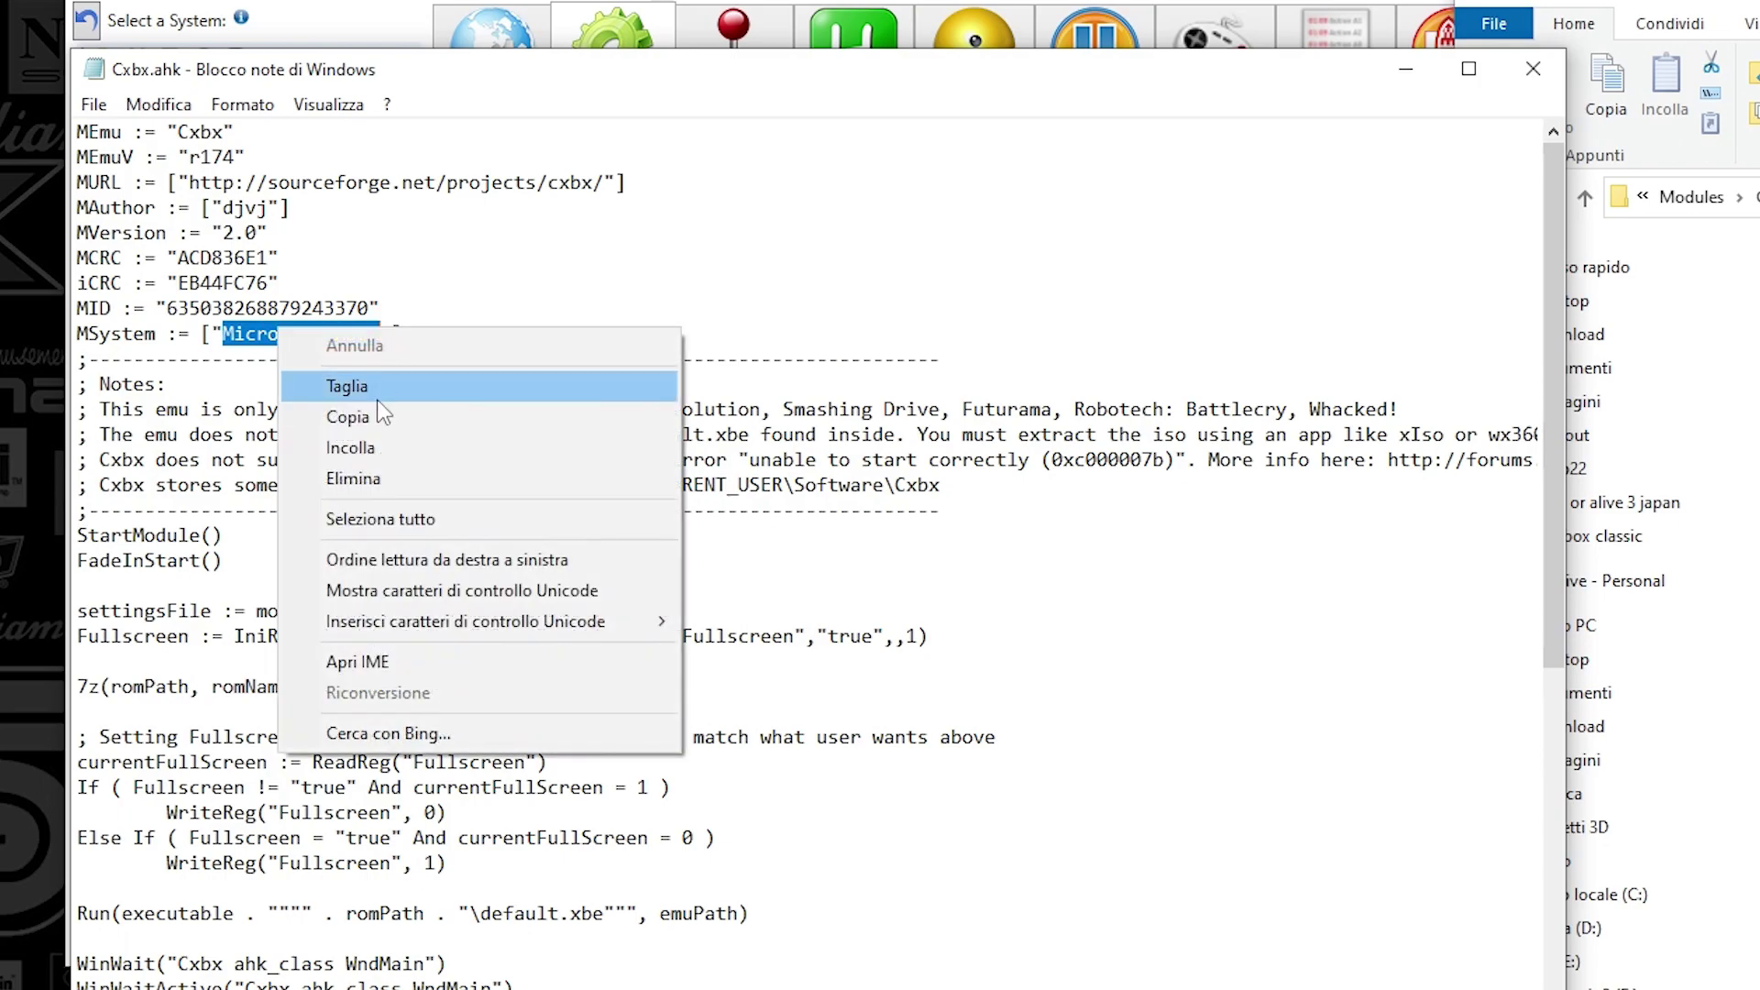
{"action": "left_click", "coordinate": [376, 411]}
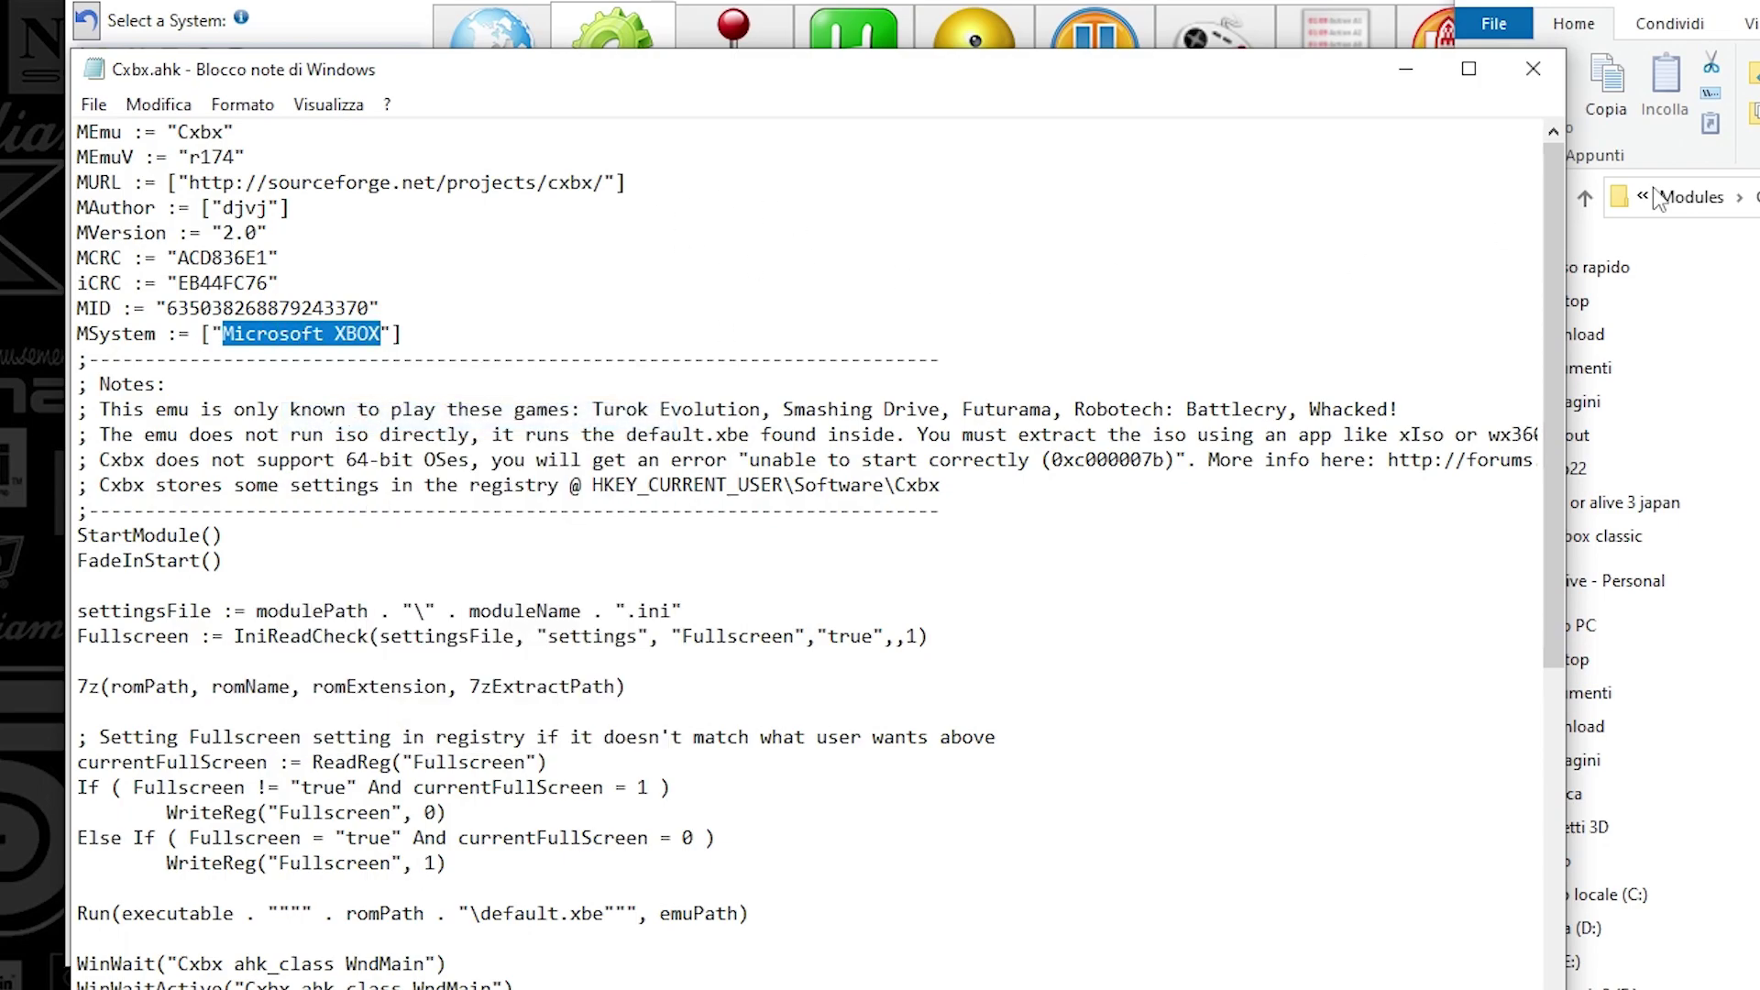
{"action": "left_click", "coordinate": [1533, 69]}
In RocketLauncherUI, rename the Xbox Classic system to Microsoft XBOX using the copied name
{"action": "left_click", "coordinate": [176, 308]}
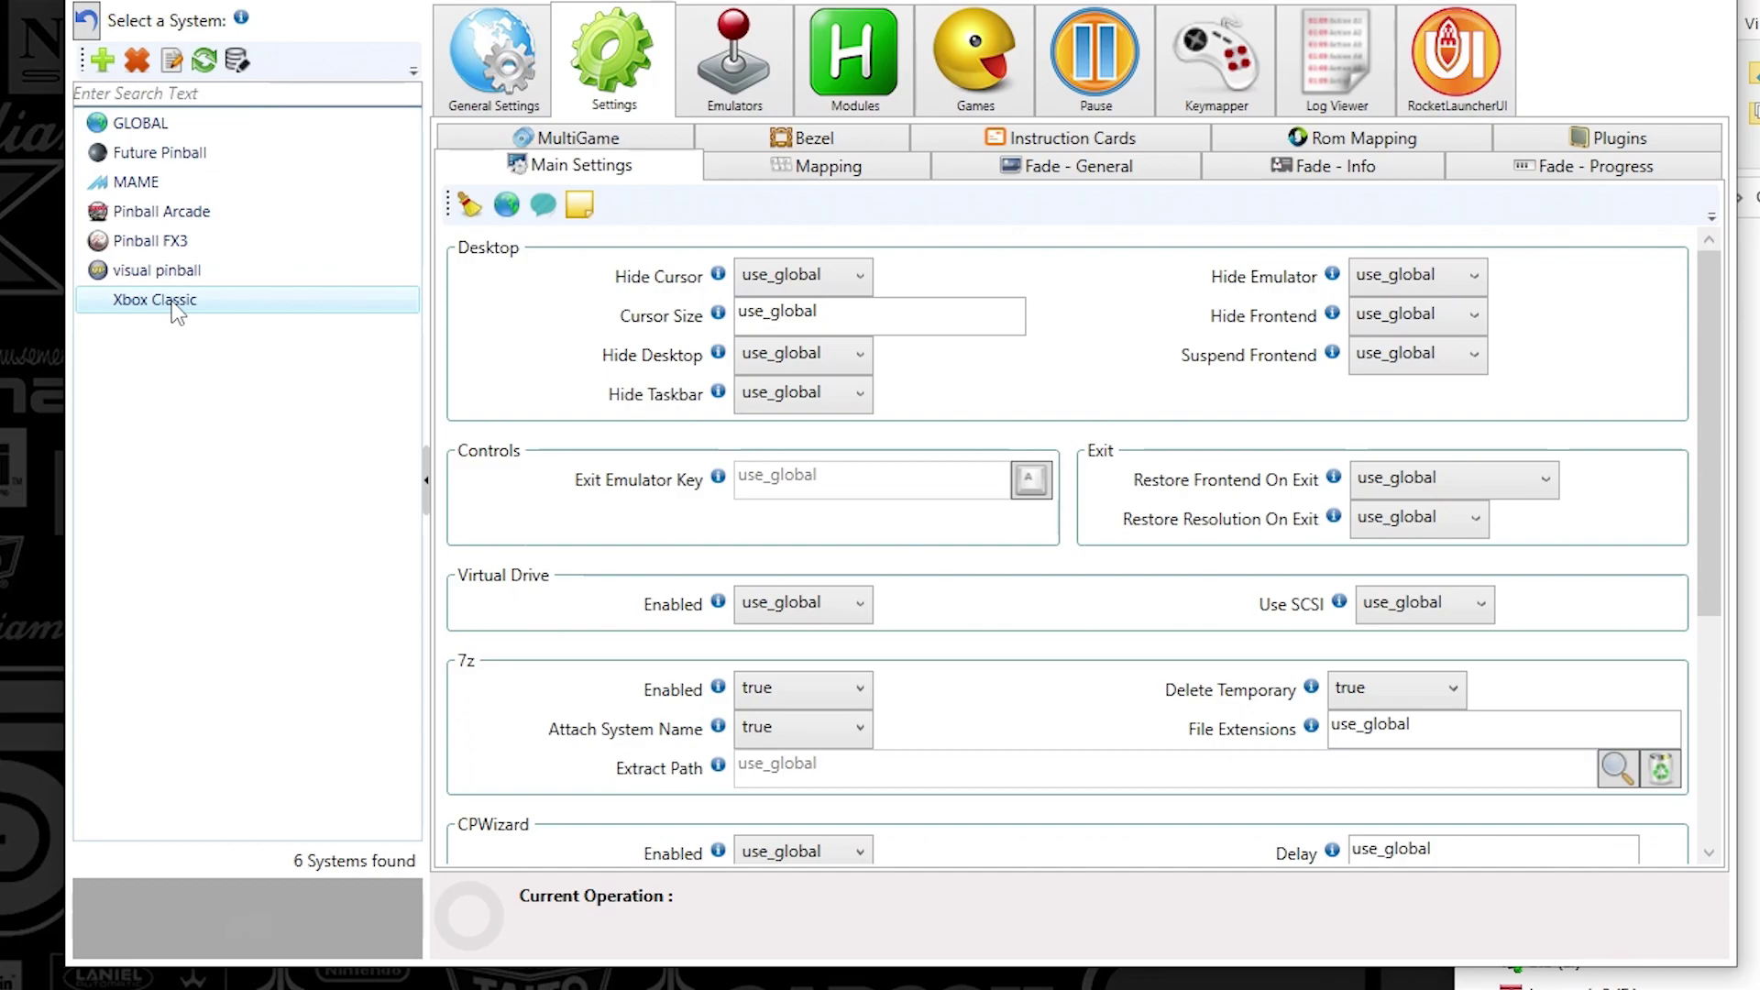
{"action": "left_click", "coordinate": [172, 60]}
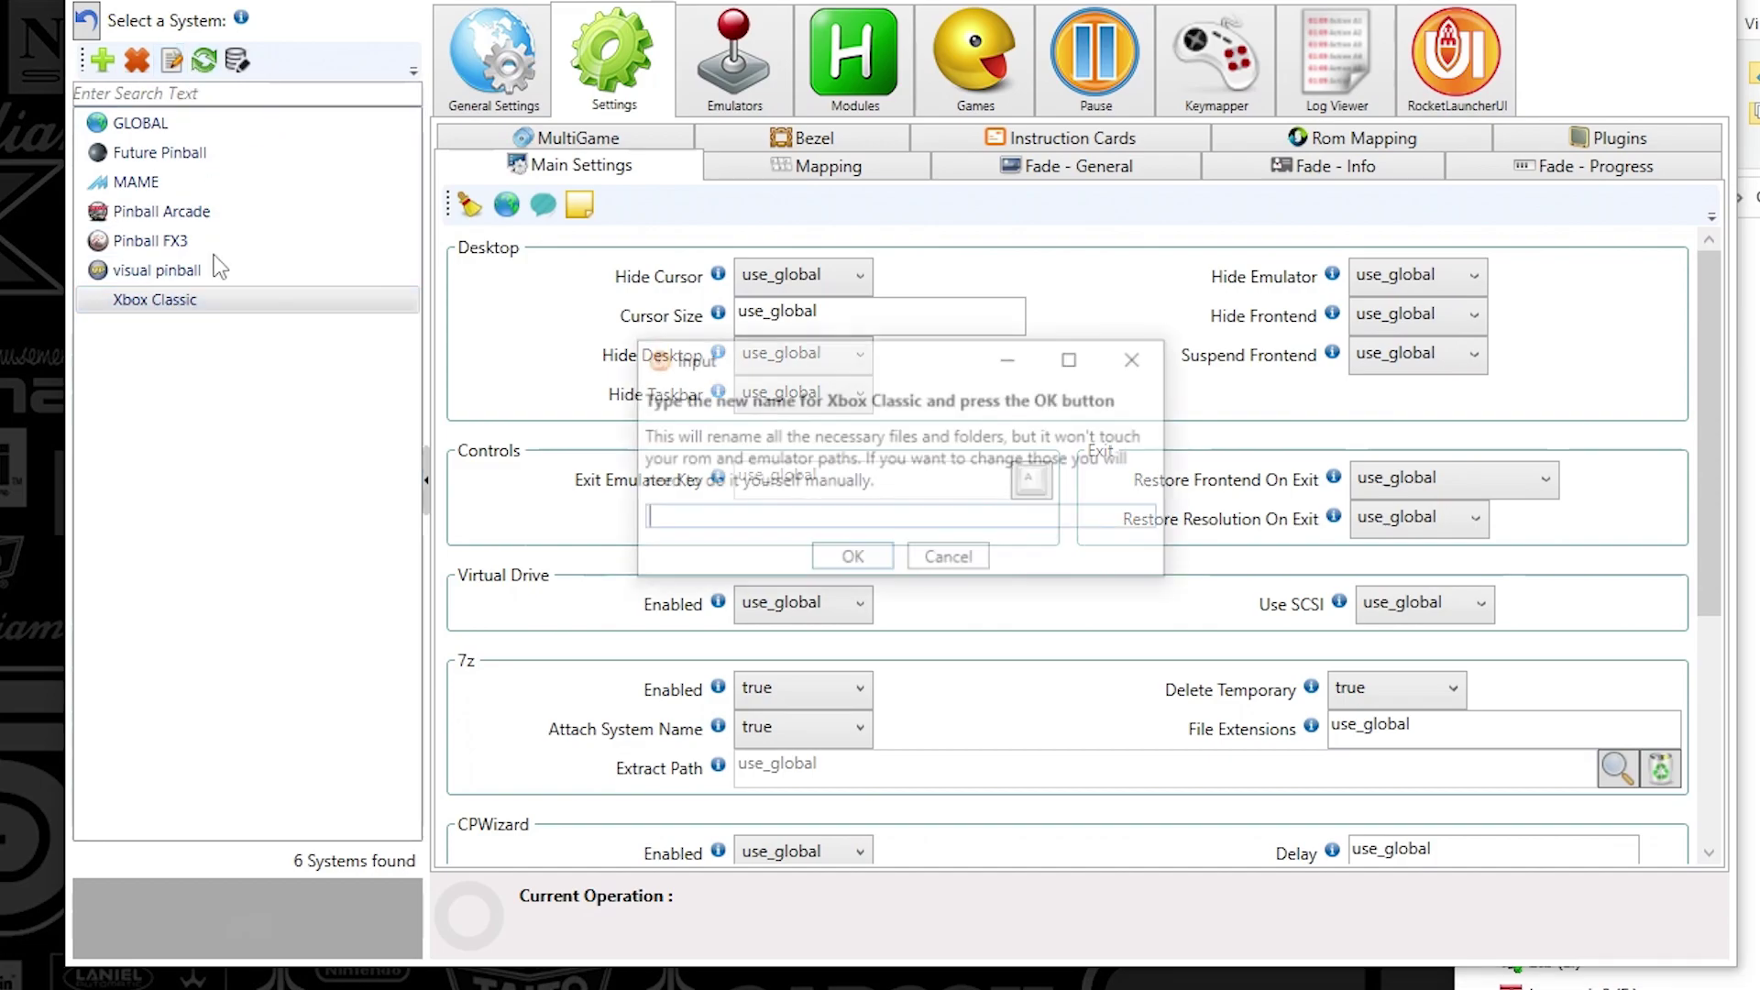
{"action": "right_click", "coordinate": [741, 519]}
{"action": "left_click", "coordinate": [815, 599]}
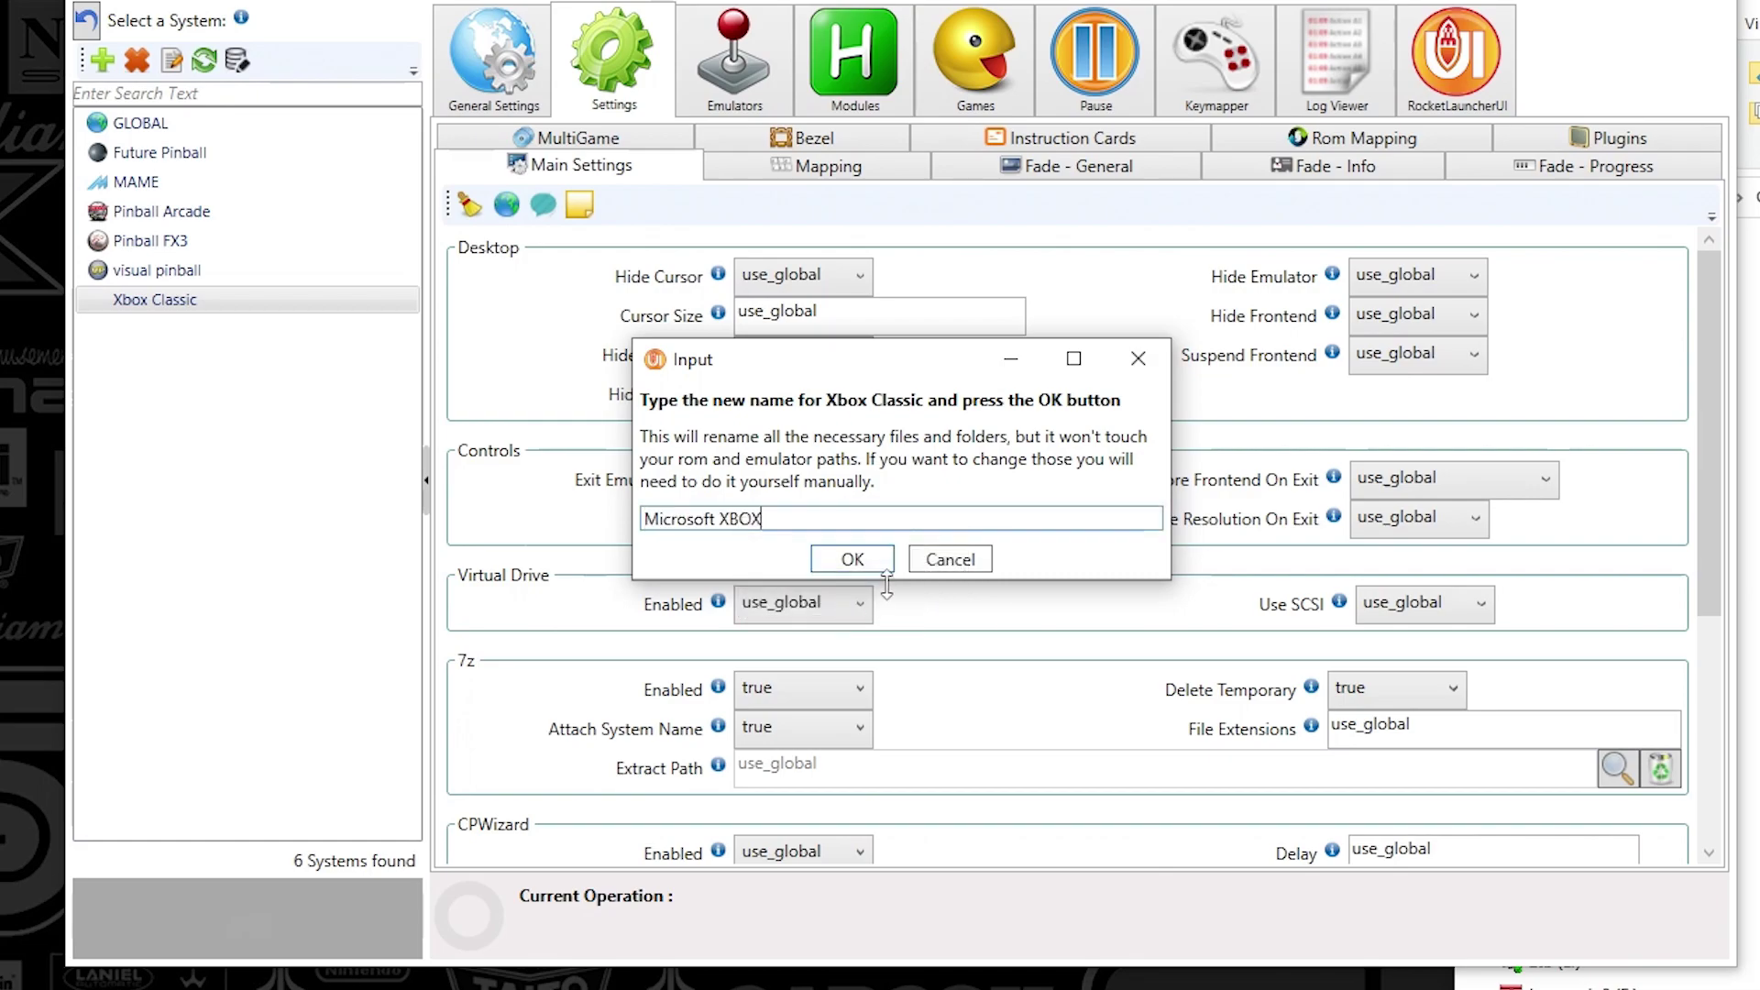
{"action": "left_click", "coordinate": [848, 555]}
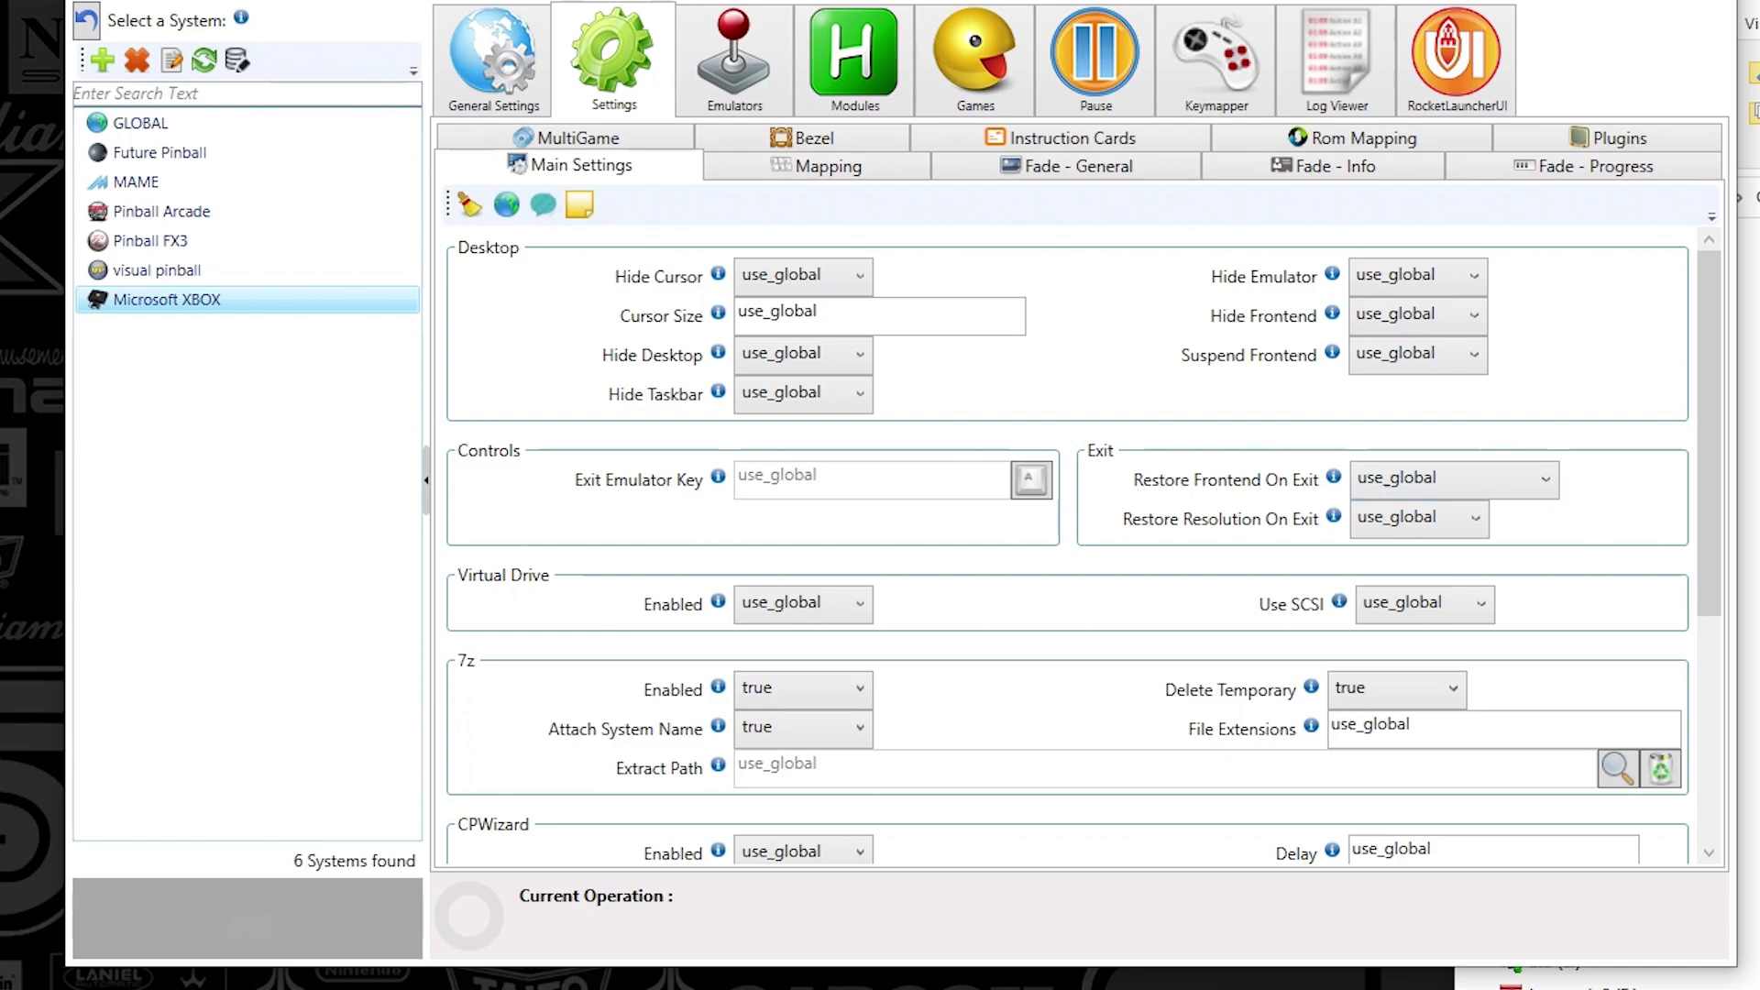
{"action": "left_click", "coordinate": [1748, 275]}
{"action": "left_click", "coordinate": [1483, 198]}
{"action": "left_click", "coordinate": [970, 7]}
{"action": "left_click", "coordinate": [1748, 301]}
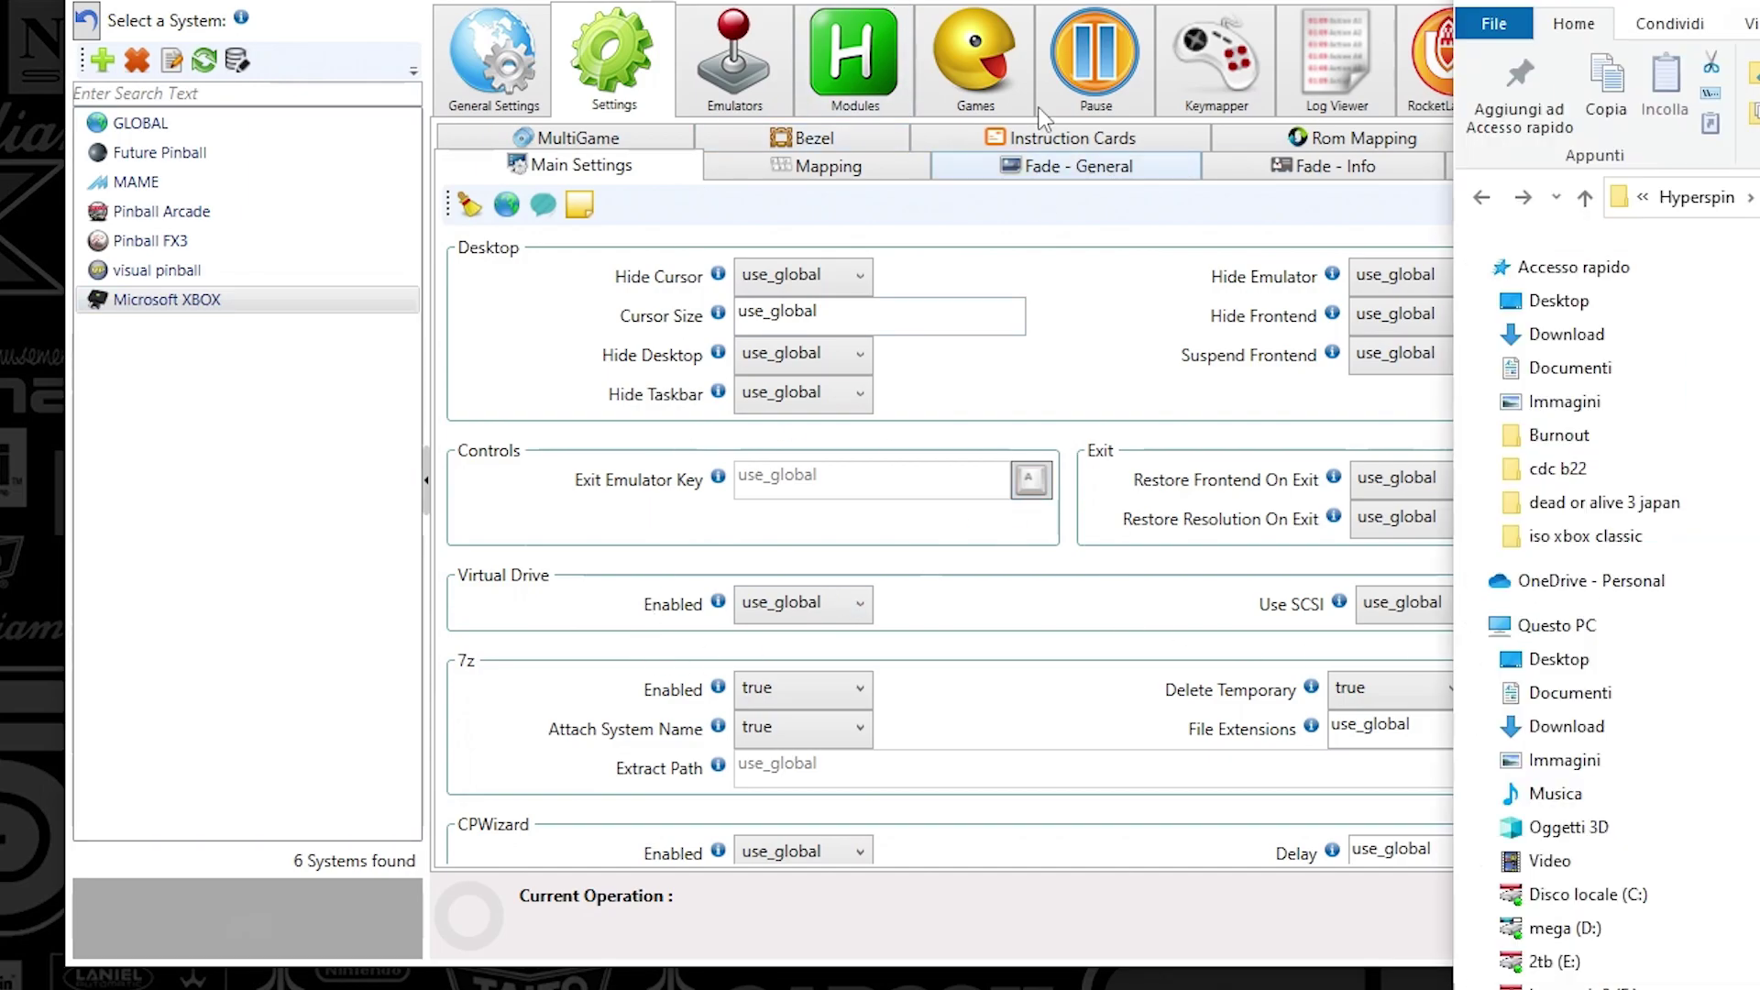
{"action": "left_click", "coordinate": [1034, 7]}
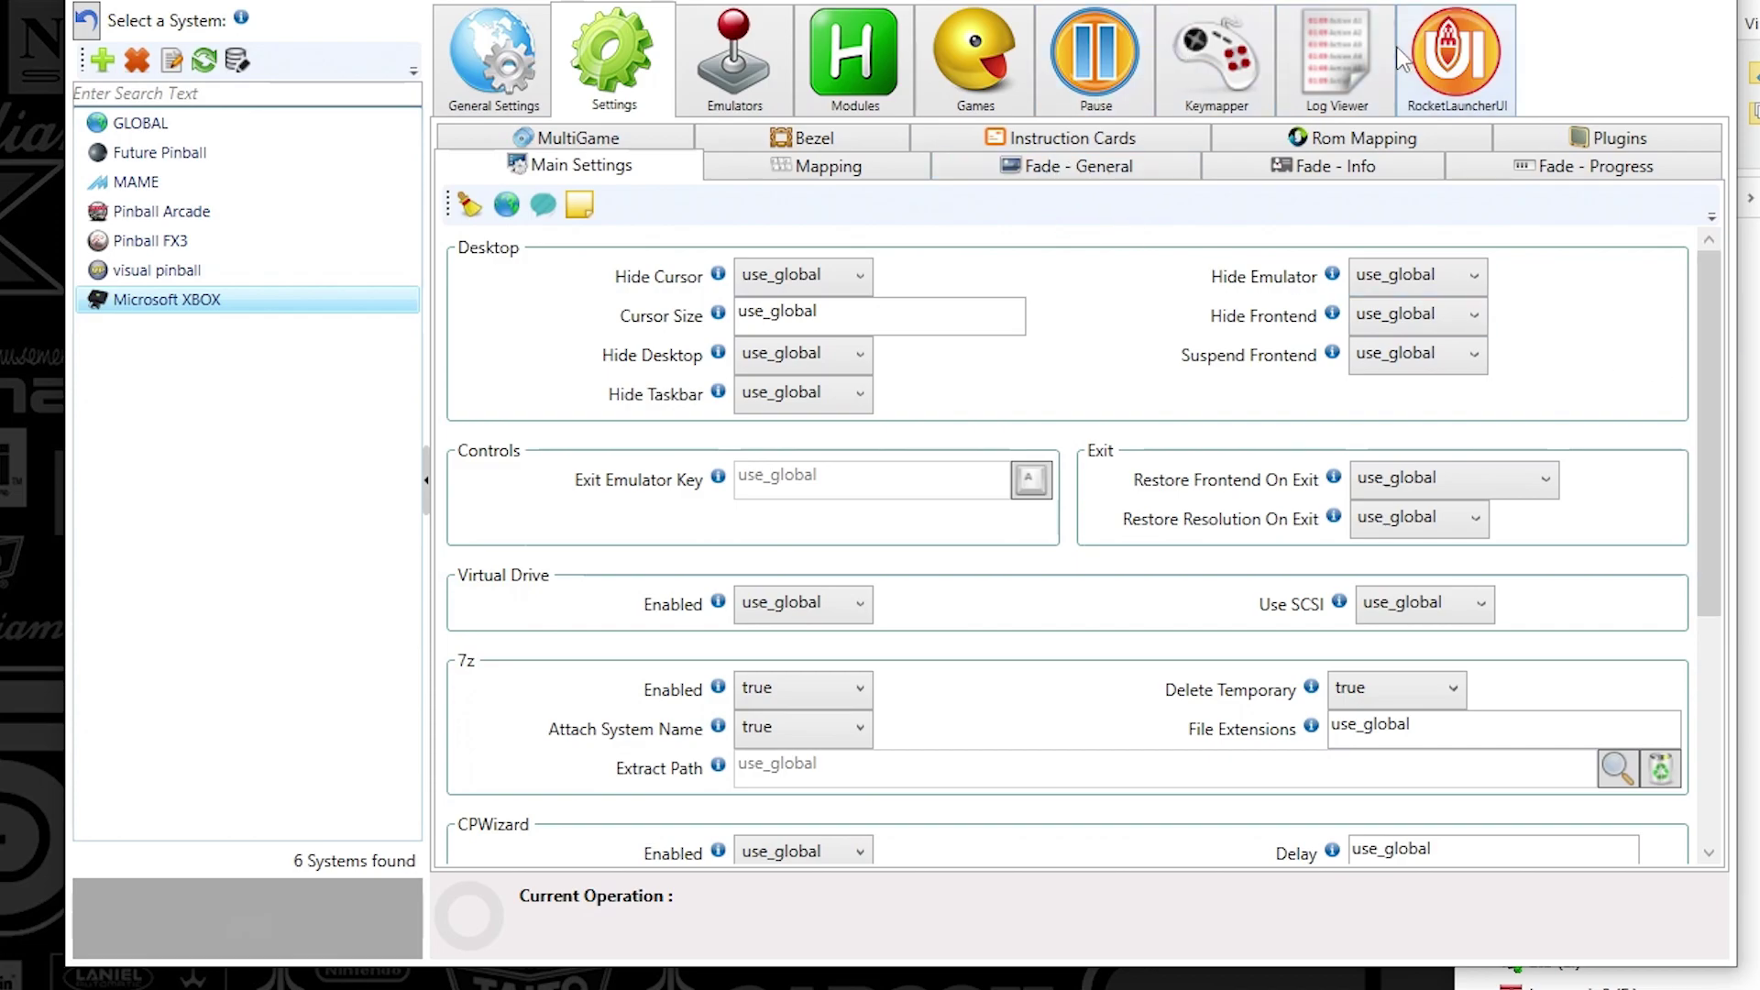
Examine the General Options for modules and the Frontends page in the settings of RocketLauncherUI itself
{"action": "left_click", "coordinate": [1455, 72]}
{"action": "left_click_drag", "start_coordinate": [1707, 285], "coordinate": [1700, 383]}
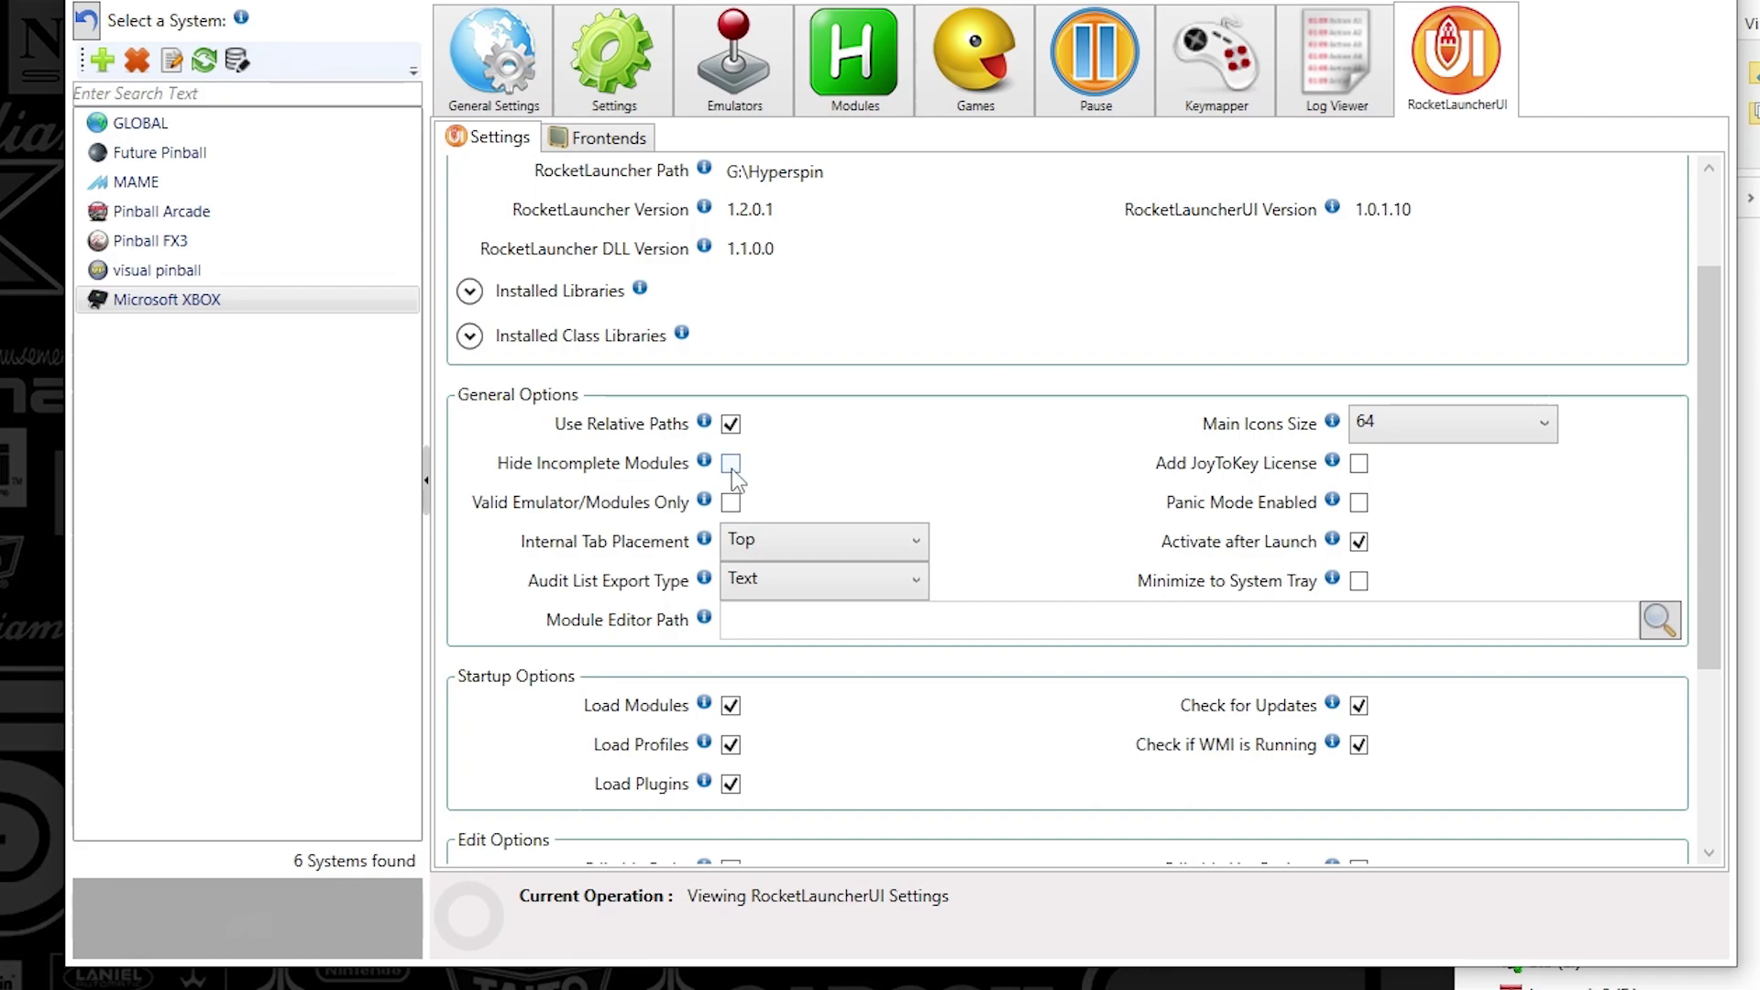
{"action": "mouse_move", "coordinate": [620, 458]}
{"action": "left_click", "coordinate": [602, 139]}
{"action": "left_click", "coordinate": [485, 139]}
Run the system audit on the Microsoft XBOX games and select dead or alive 3 japan
{"action": "key", "text": "alt+Tab"}
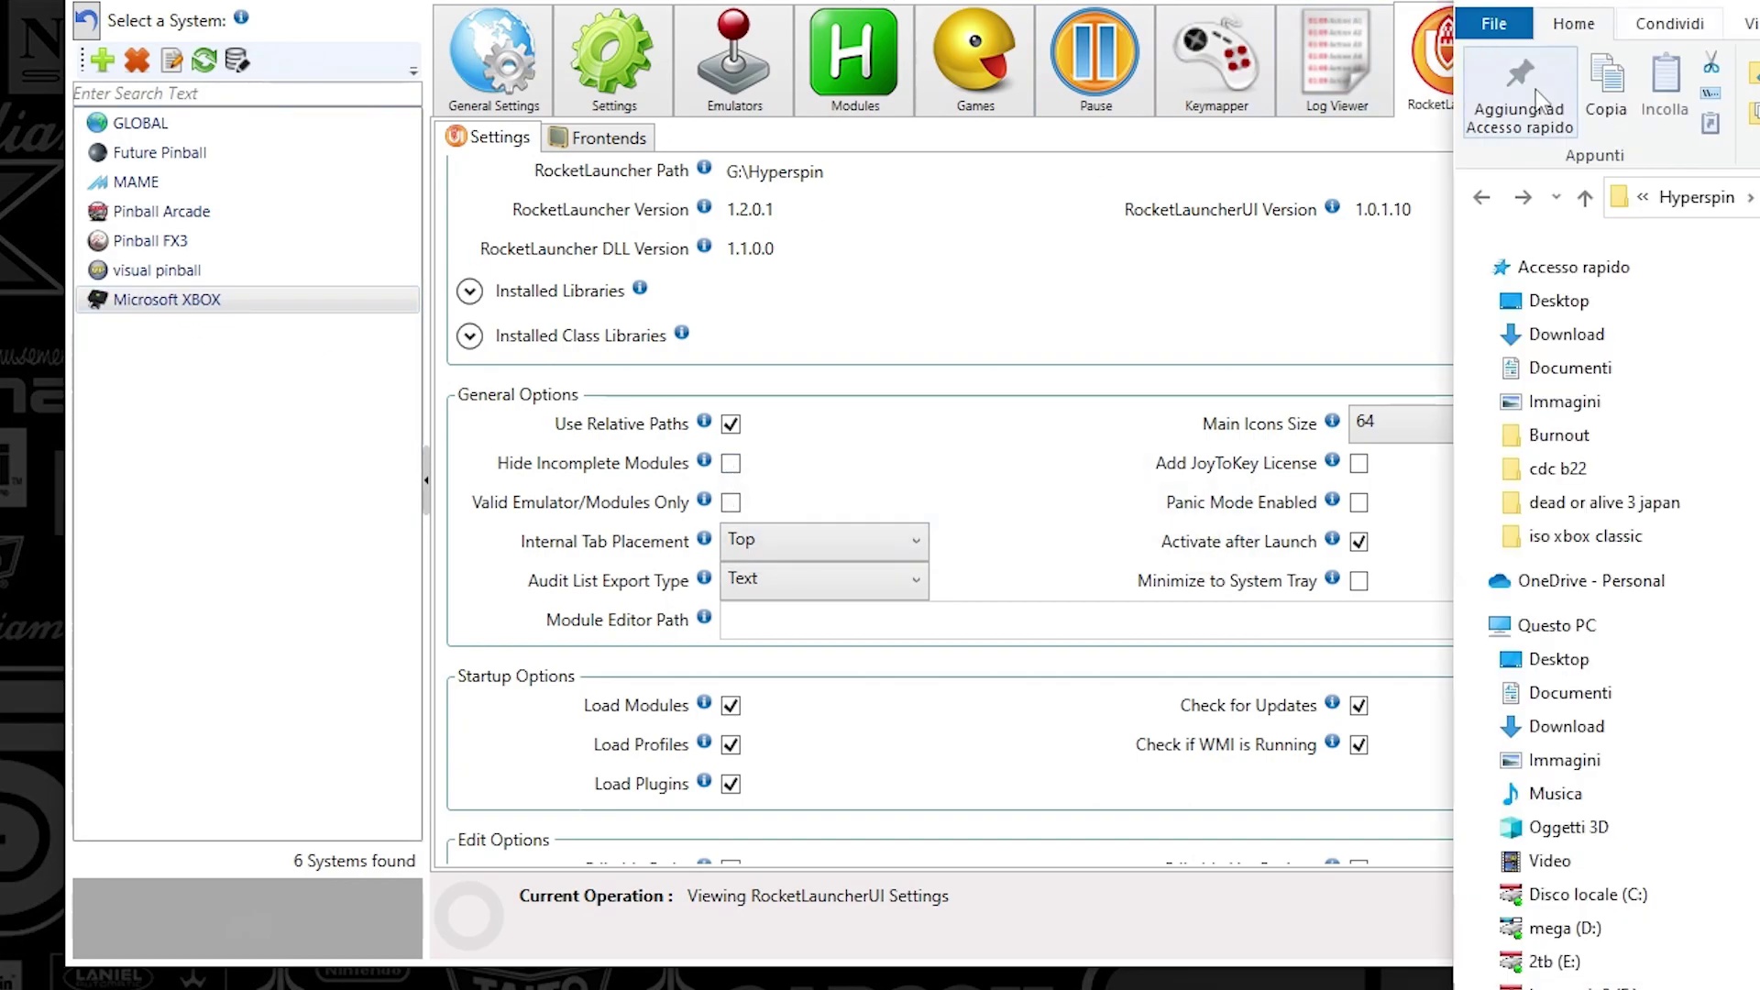
{"action": "left_click", "coordinate": [1480, 200]}
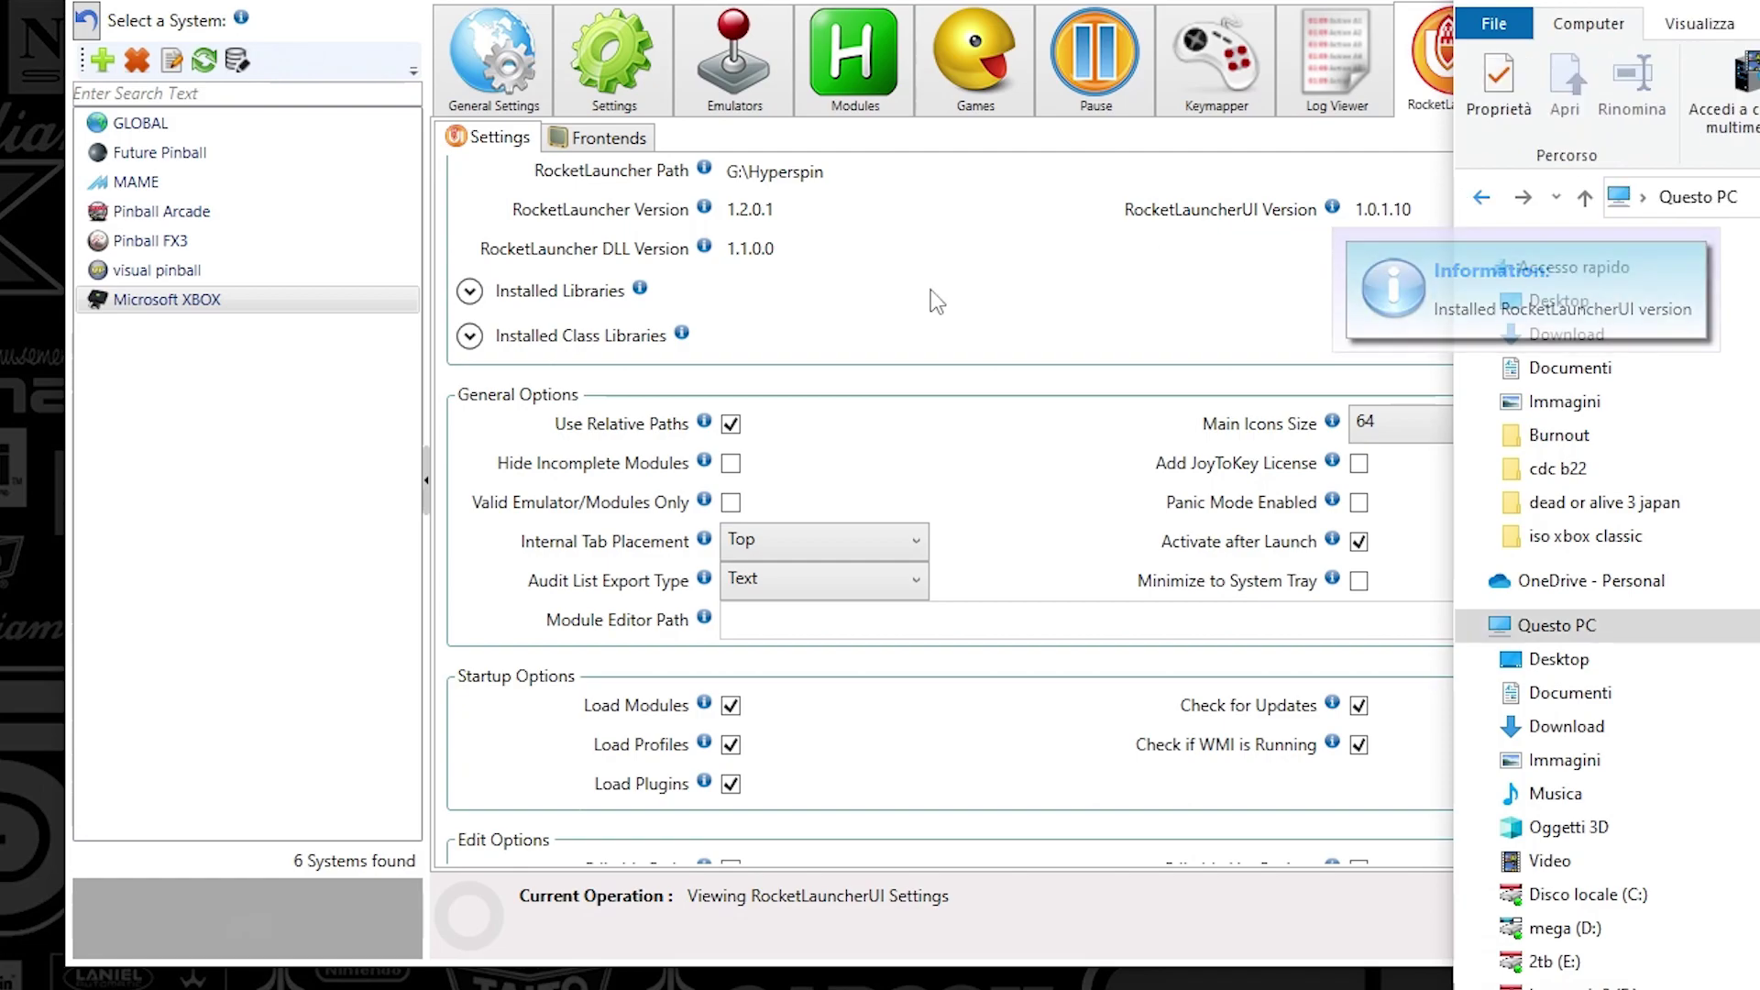
{"action": "left_click", "coordinate": [629, 84]}
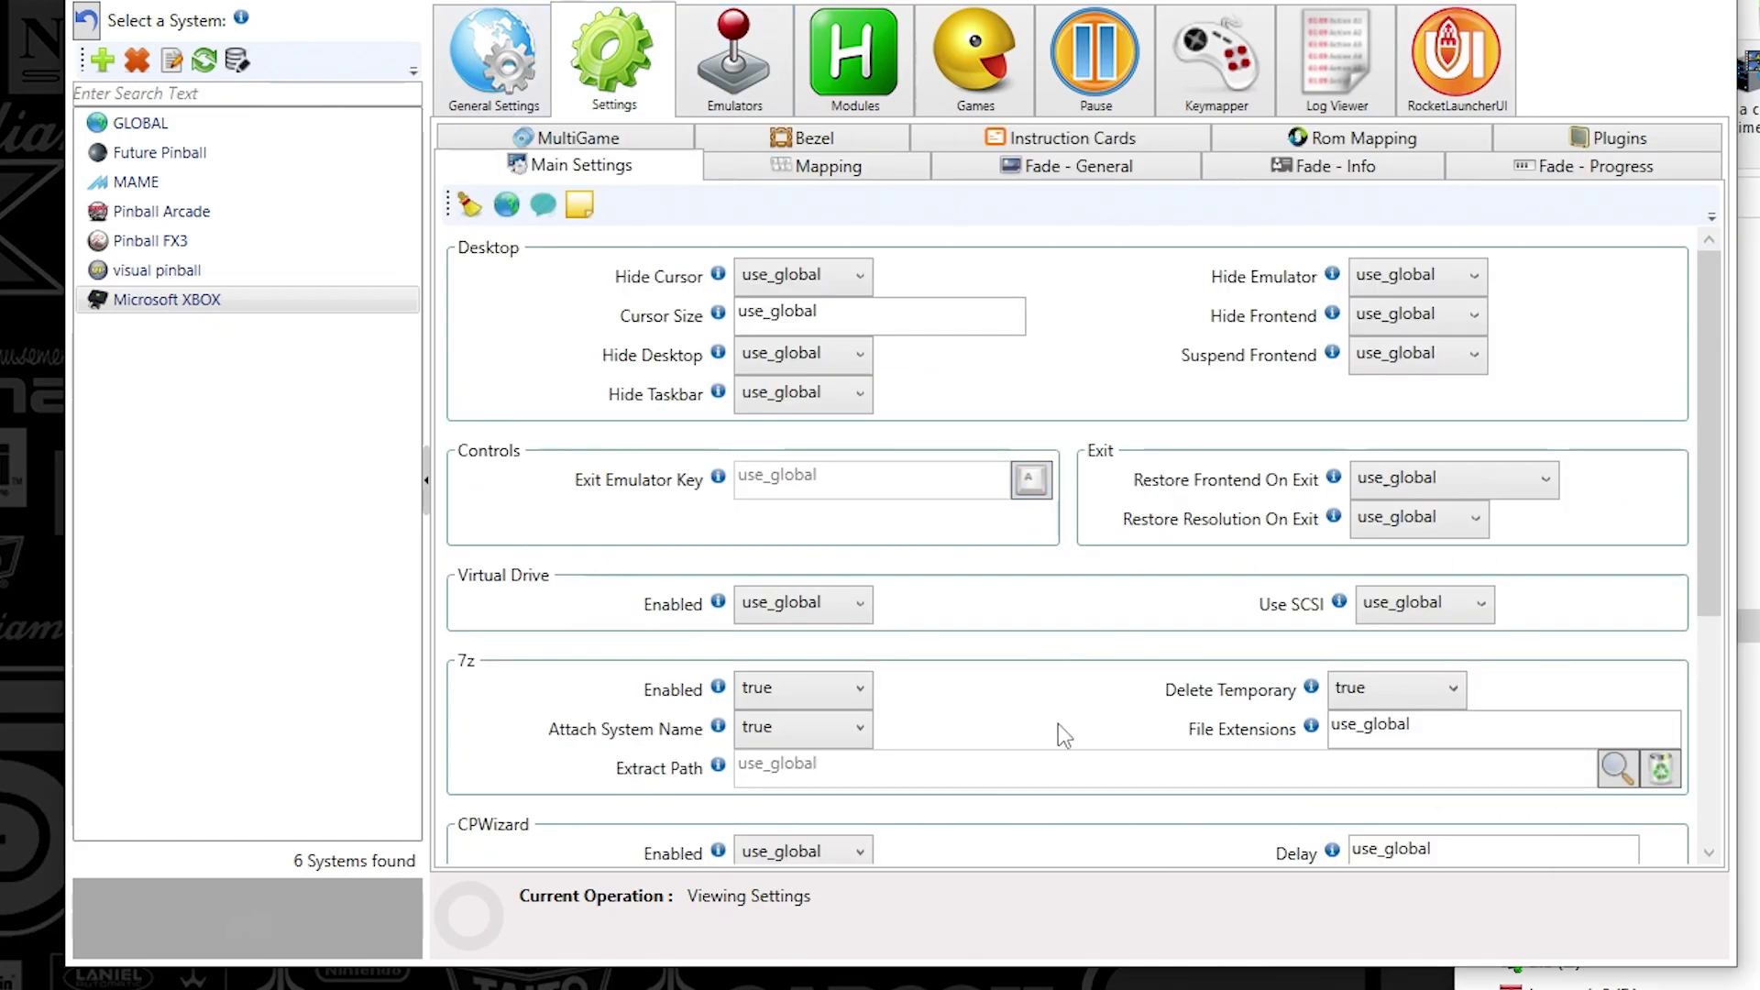
{"action": "left_click", "coordinate": [952, 58]}
{"action": "left_click", "coordinate": [503, 181]}
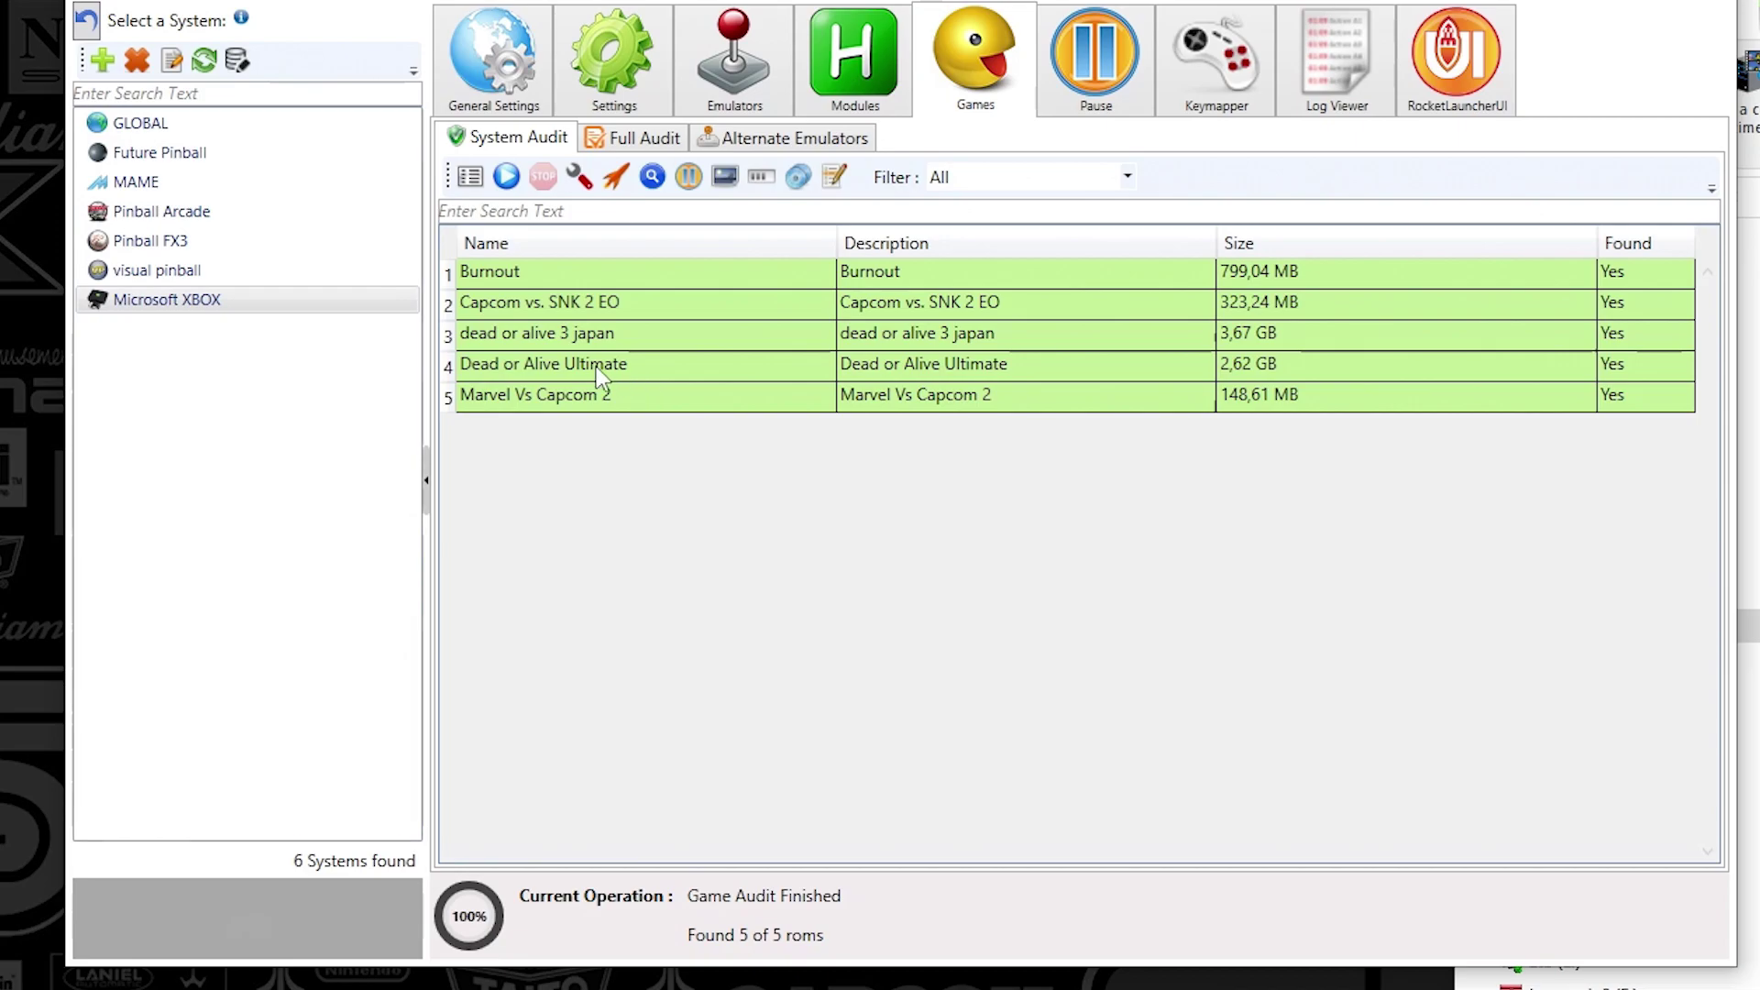
{"action": "left_click", "coordinate": [528, 271]}
{"action": "left_click", "coordinate": [561, 333]}
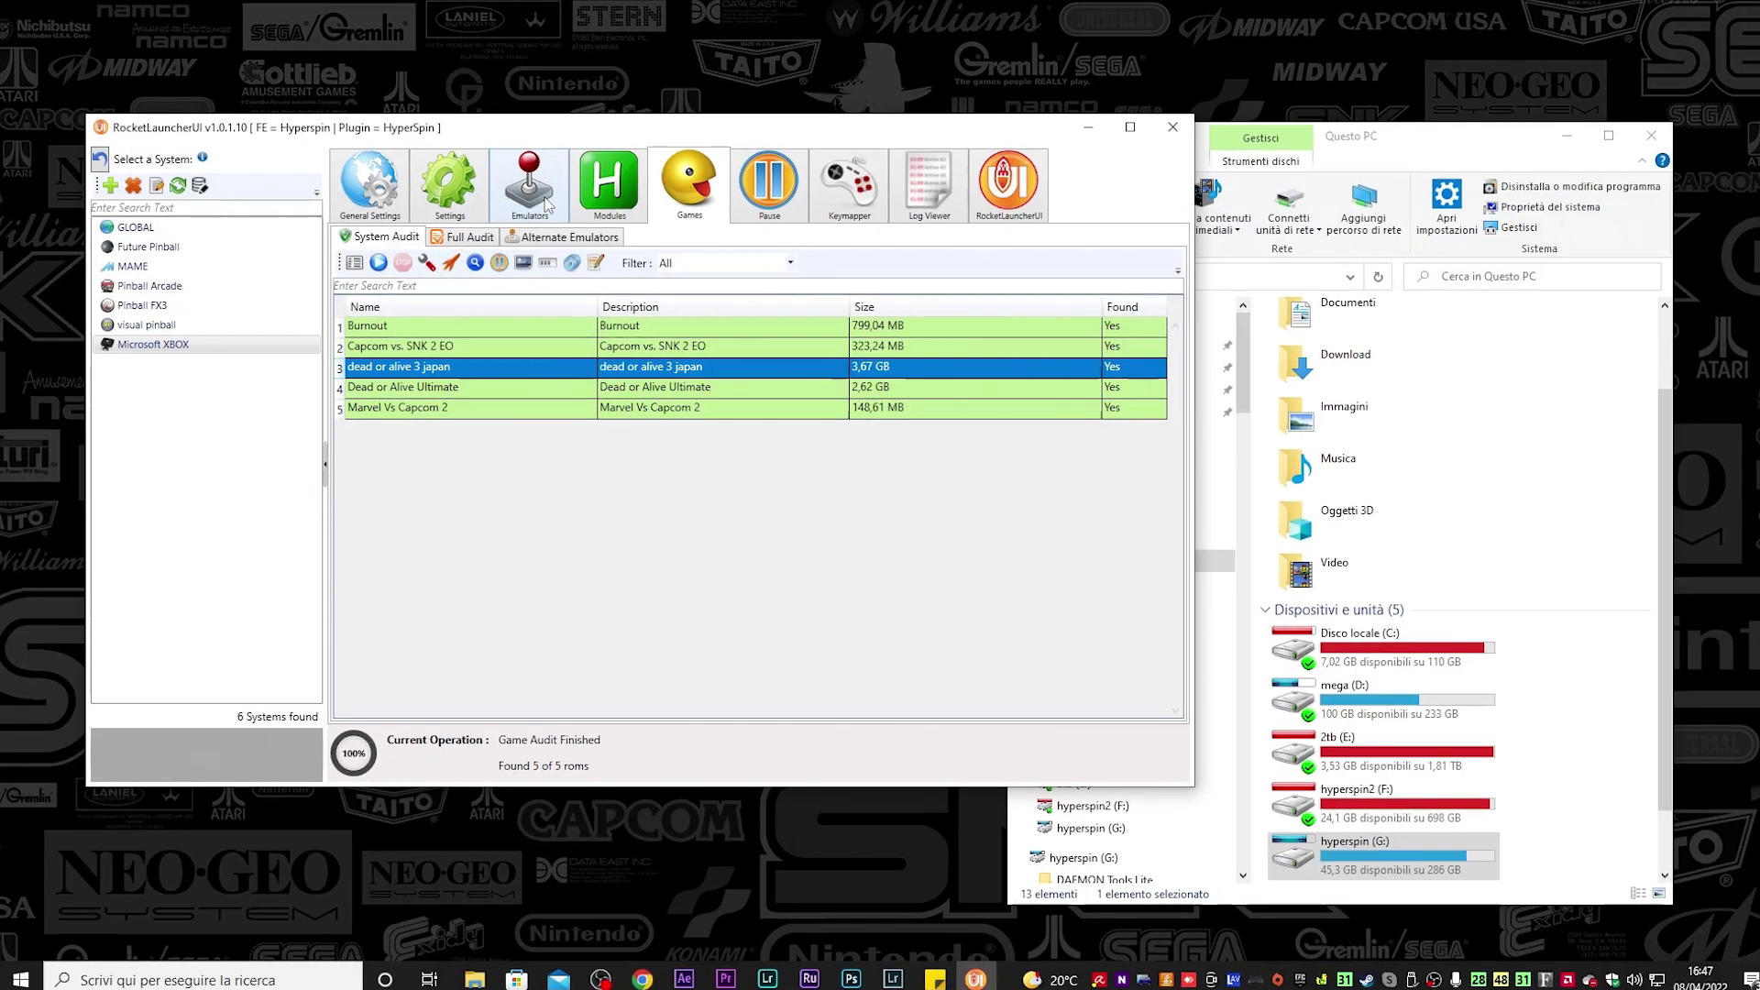
In the main settings of Microsoft XBOX, set Skip Checks to Rom and Emu
{"action": "left_click", "coordinate": [445, 188]}
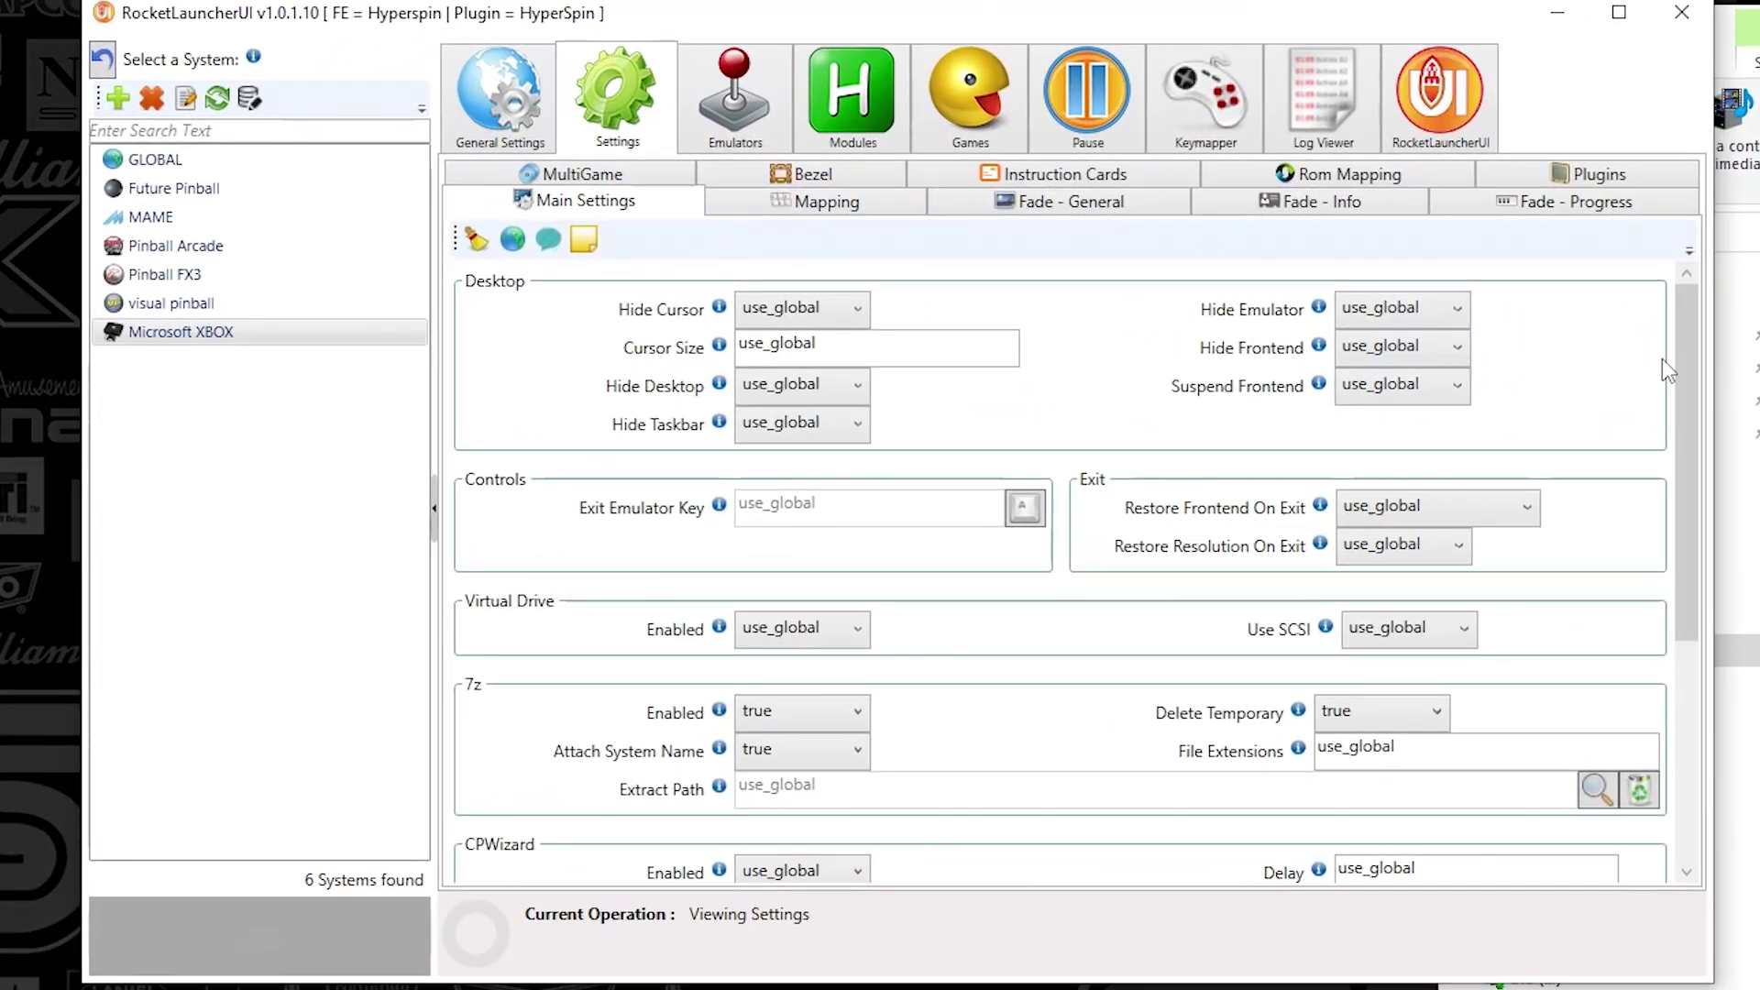
{"action": "left_click_drag", "start_coordinate": [1688, 356], "coordinate": [1687, 576]}
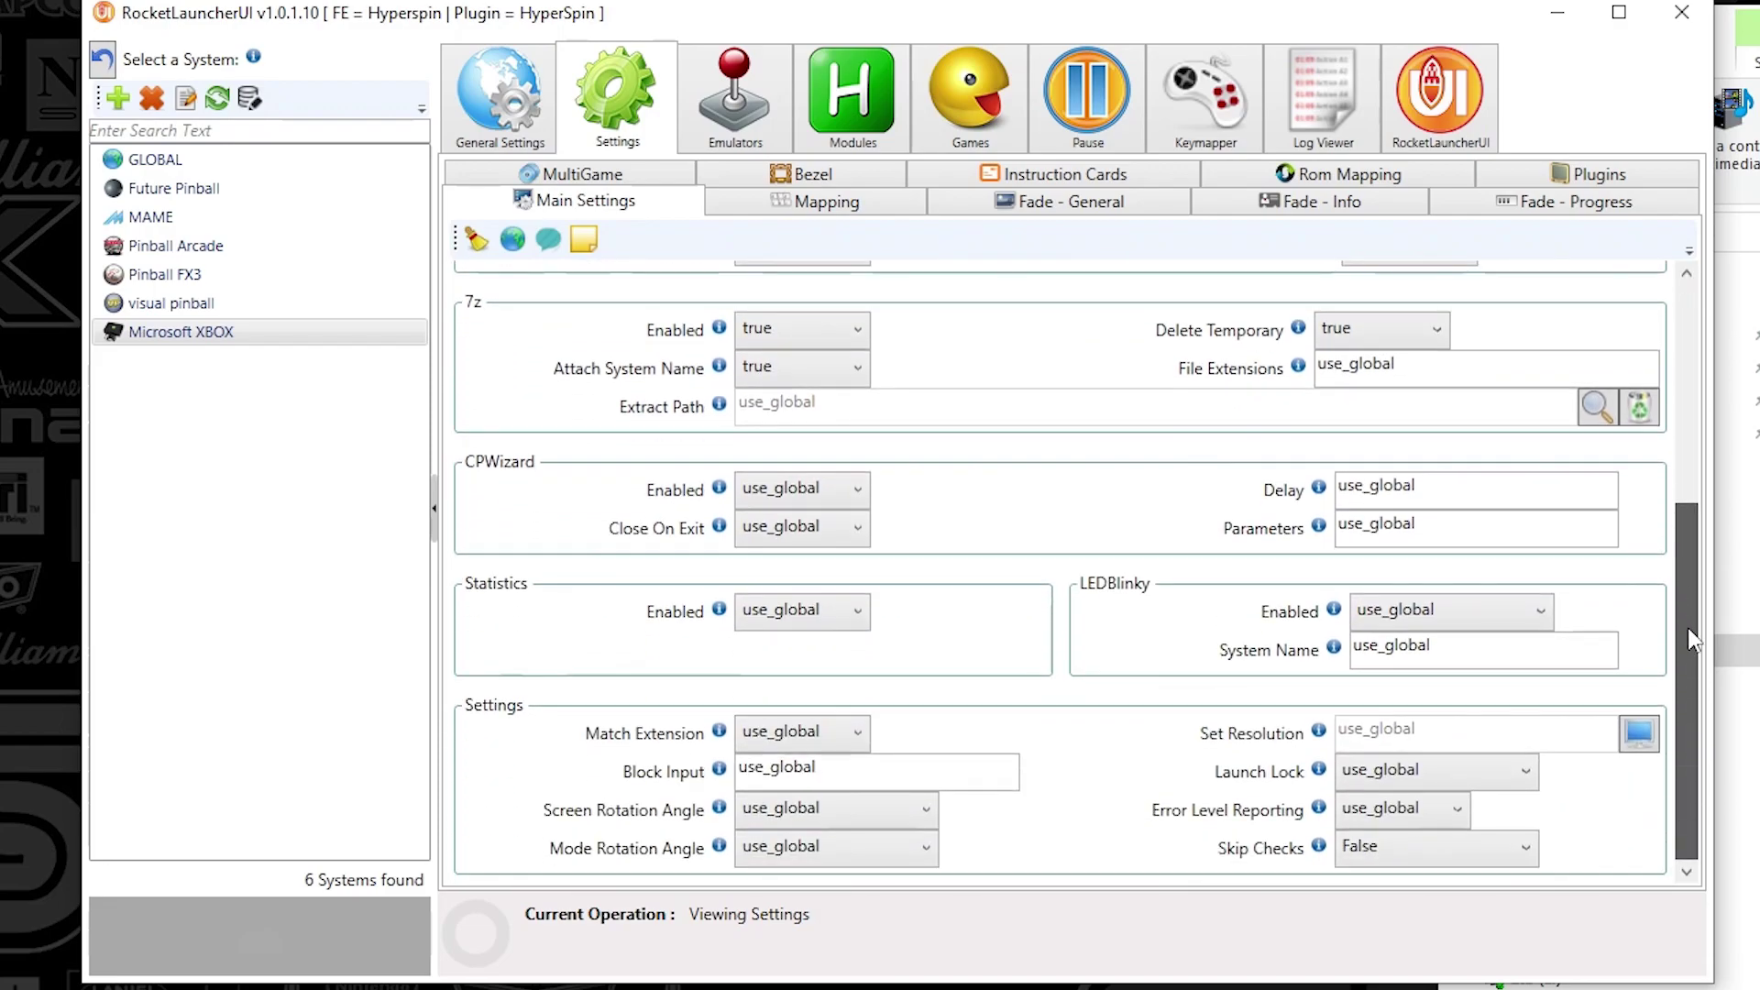
{"action": "left_click", "coordinate": [1389, 851]}
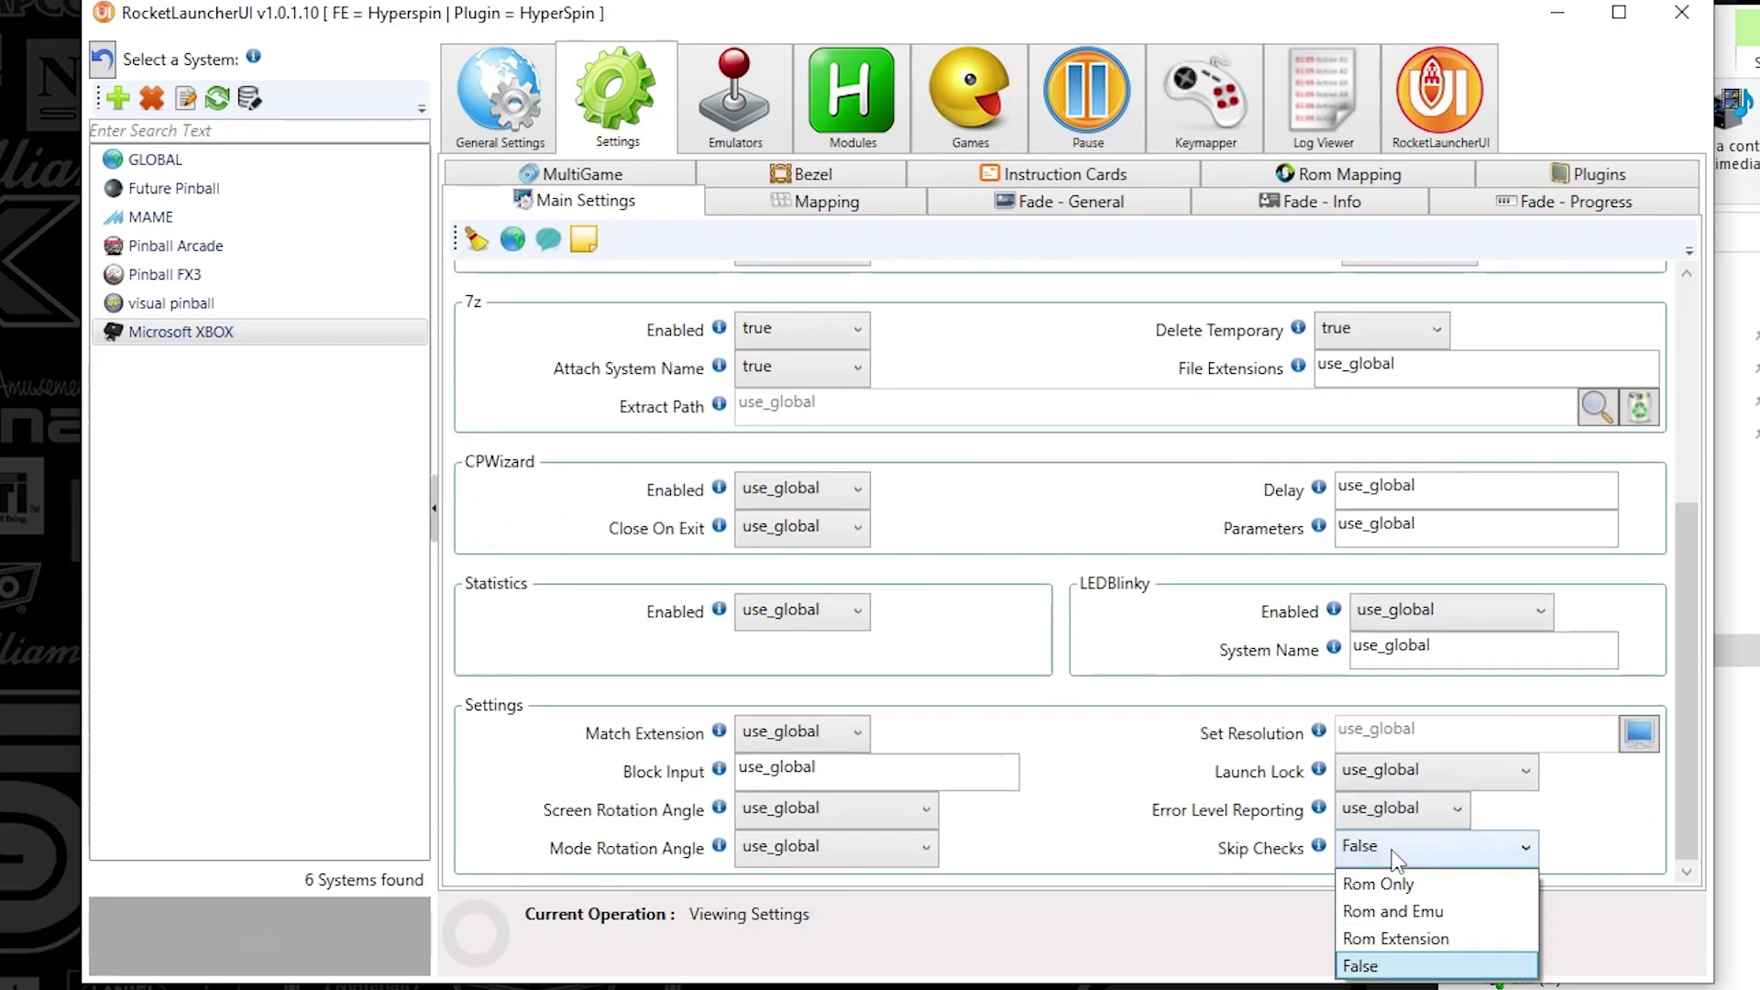
{"action": "left_click", "coordinate": [1418, 913]}
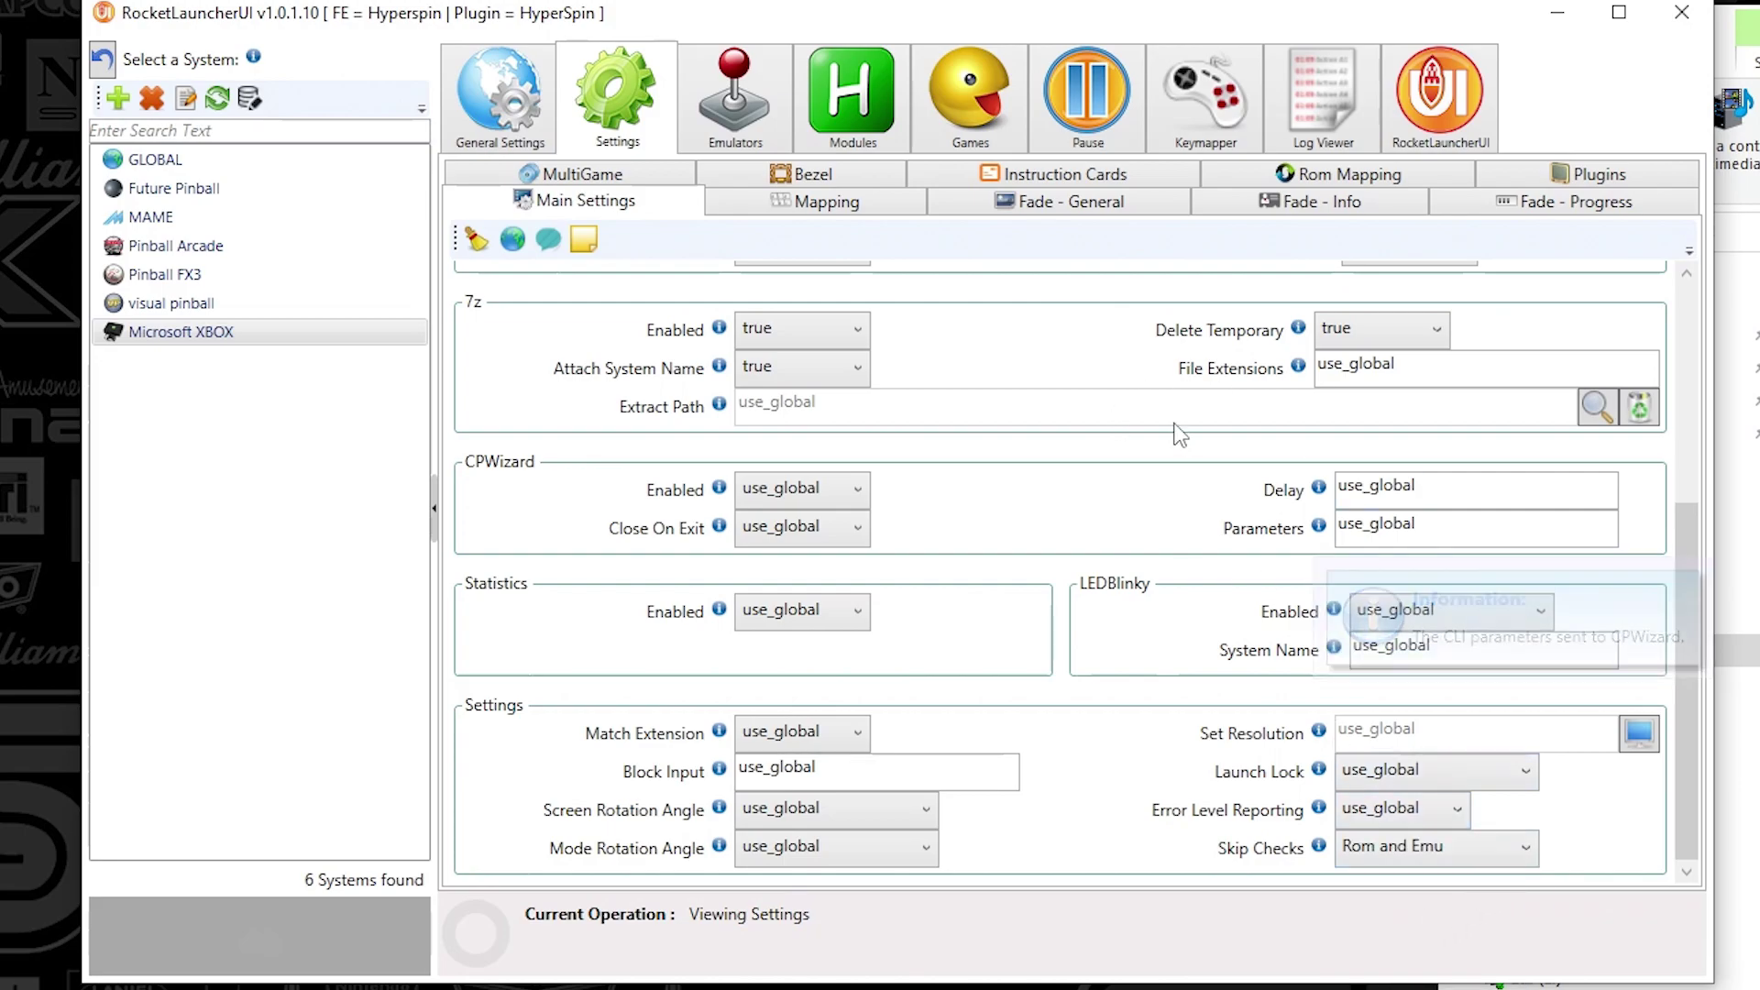
Check the emulator setup of Microsoft XBOX and launch dead or alive 3 japan from its games list
{"action": "left_click", "coordinate": [736, 112]}
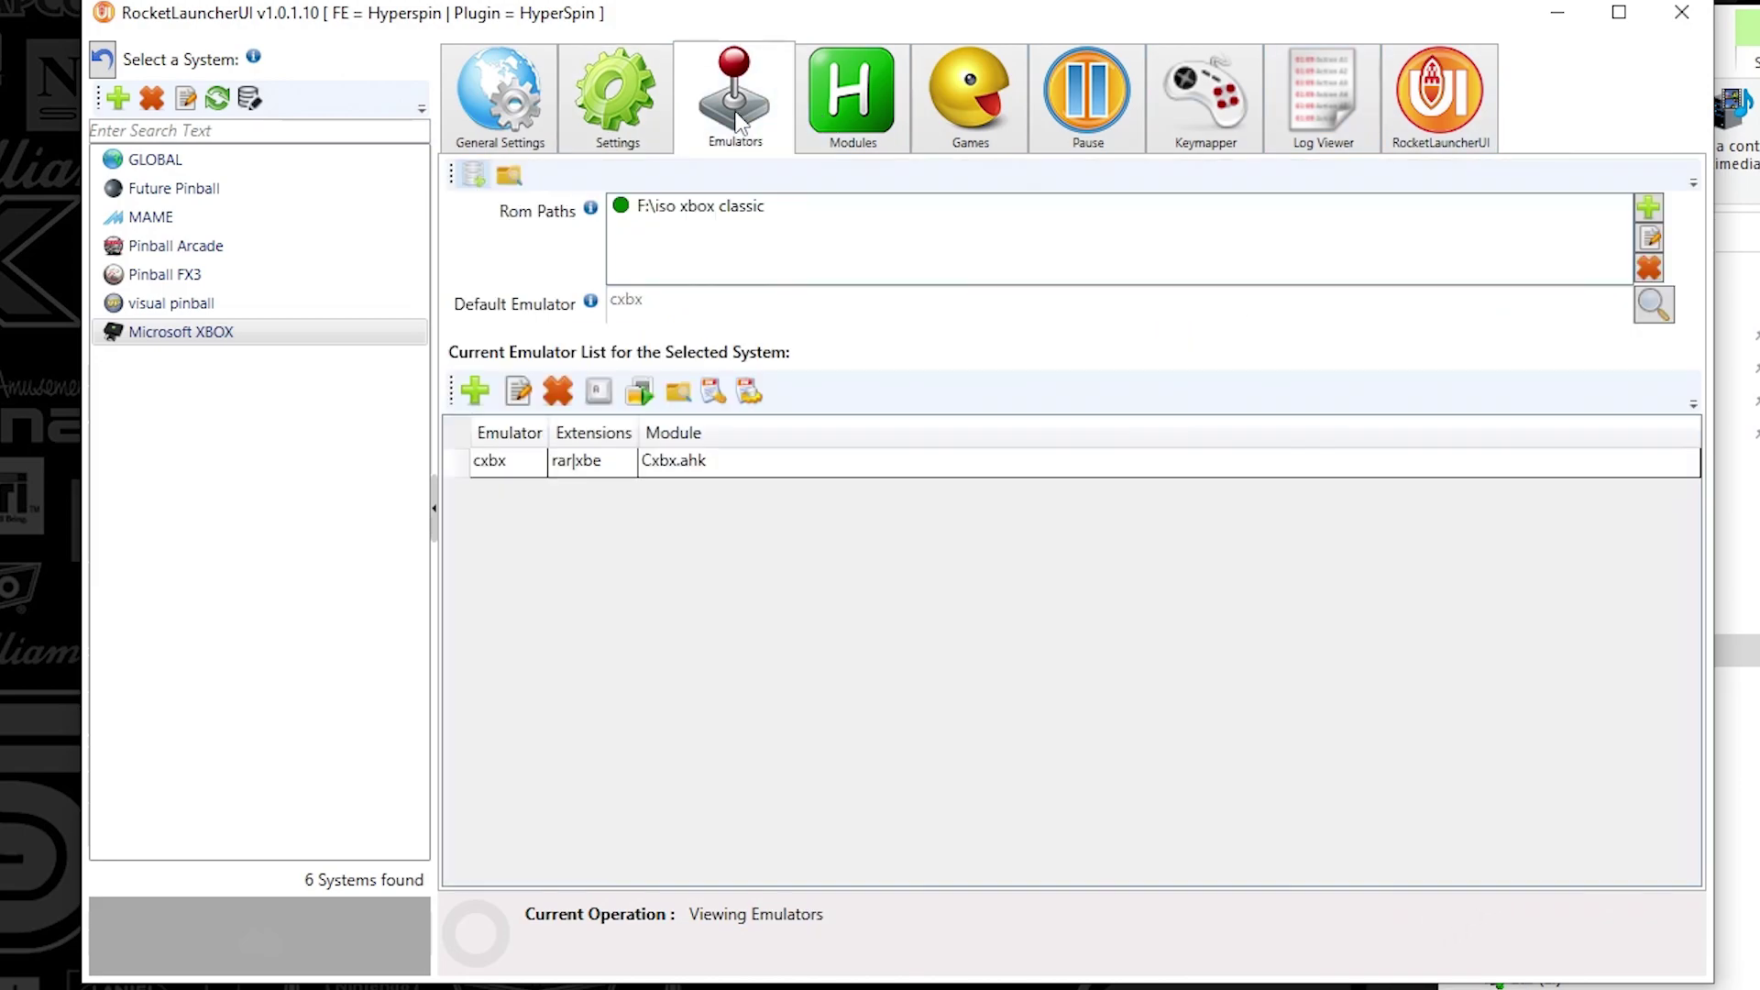
{"action": "left_click", "coordinate": [961, 114]}
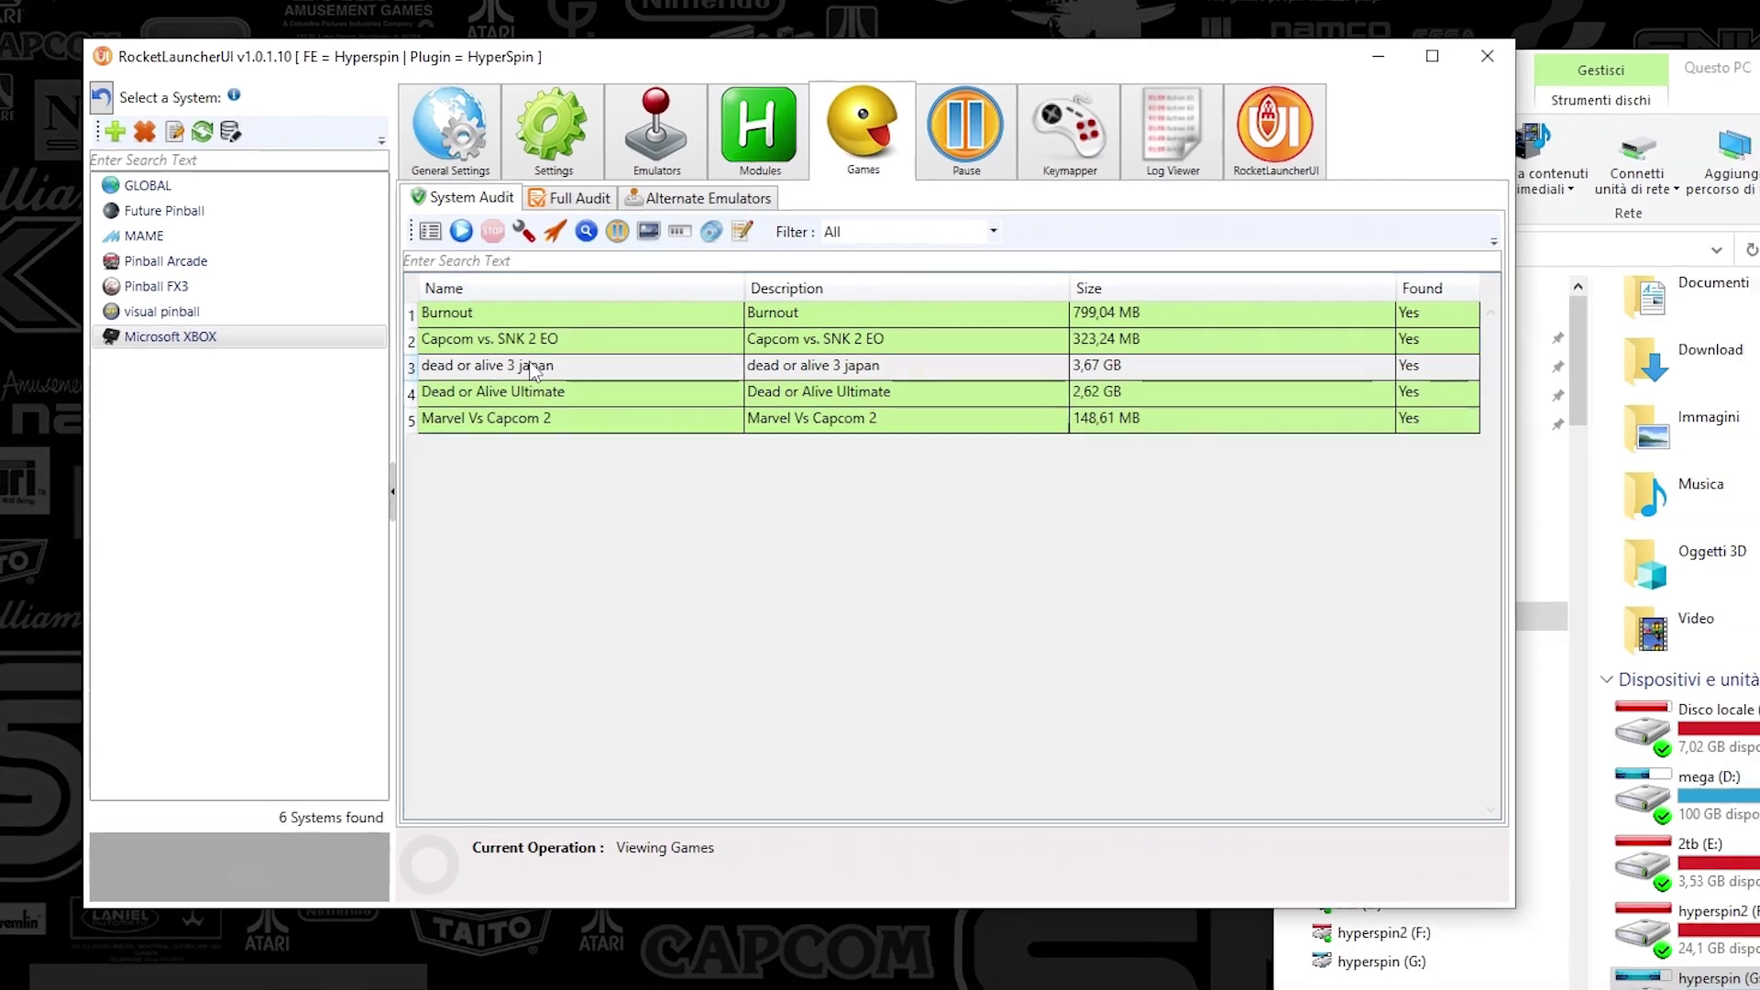
{"action": "left_click", "coordinate": [587, 364]}
{"action": "left_click", "coordinate": [447, 266]}
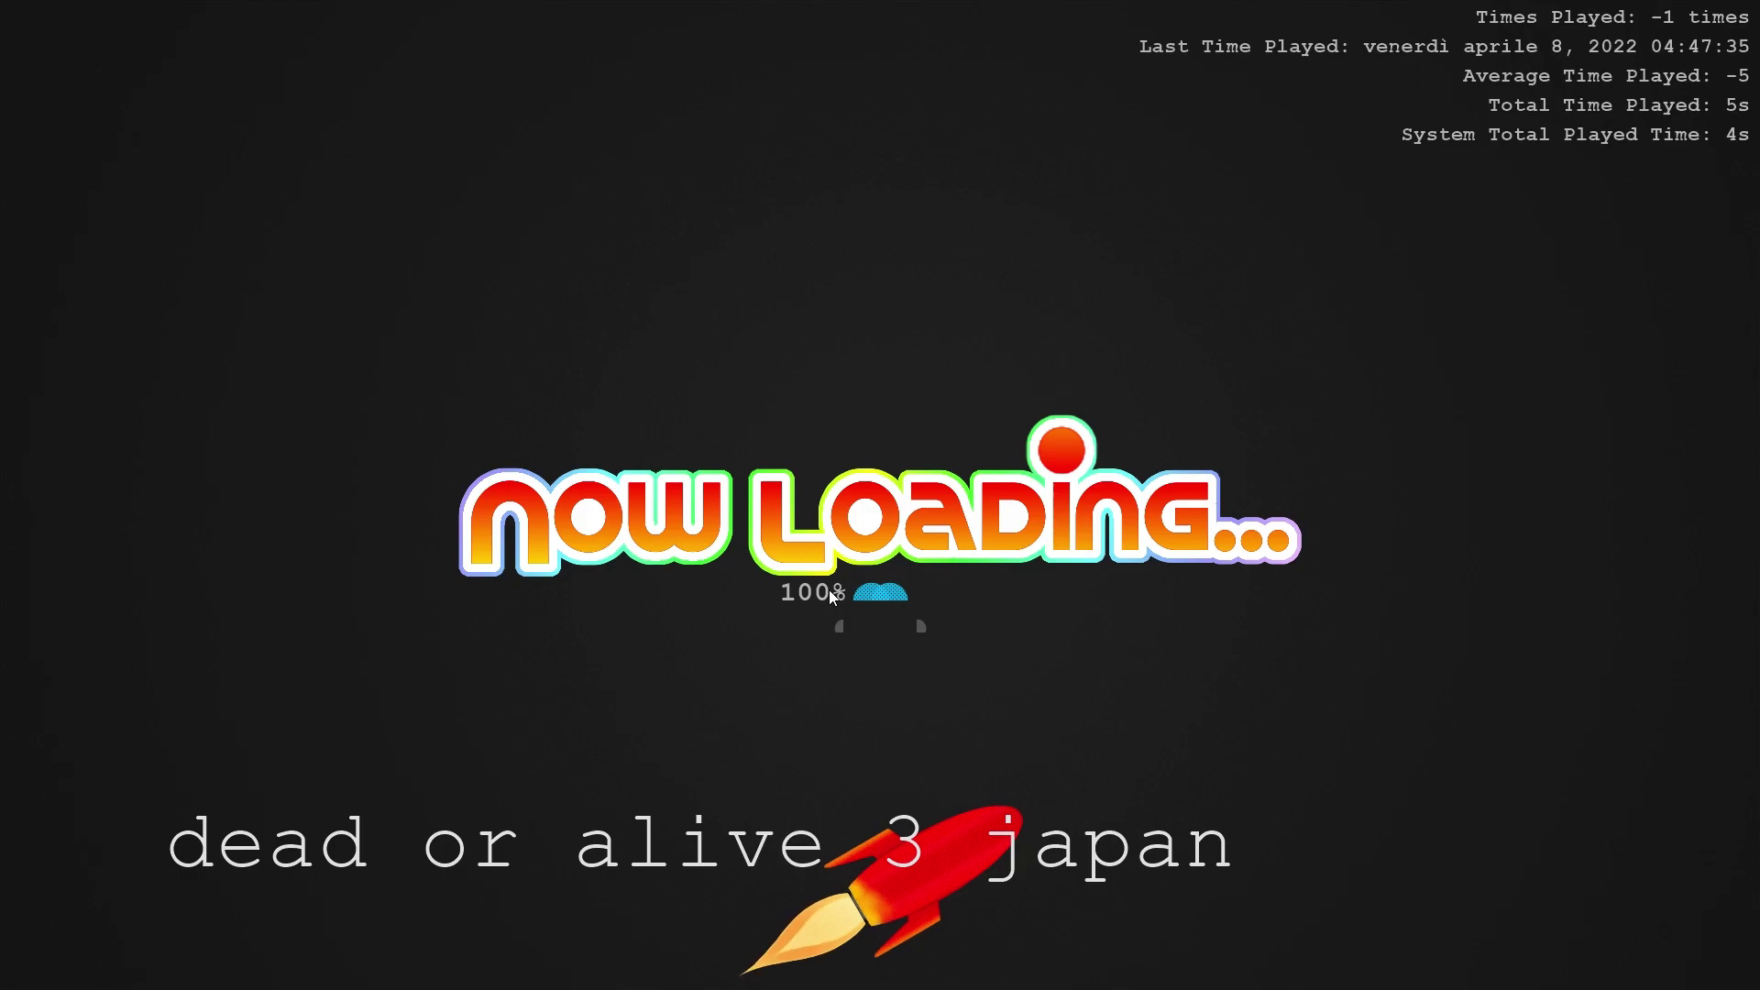
Exit the running RocketLauncher script to close the dead or alive 3 japan loading screen
{"action": "key", "text": "super"}
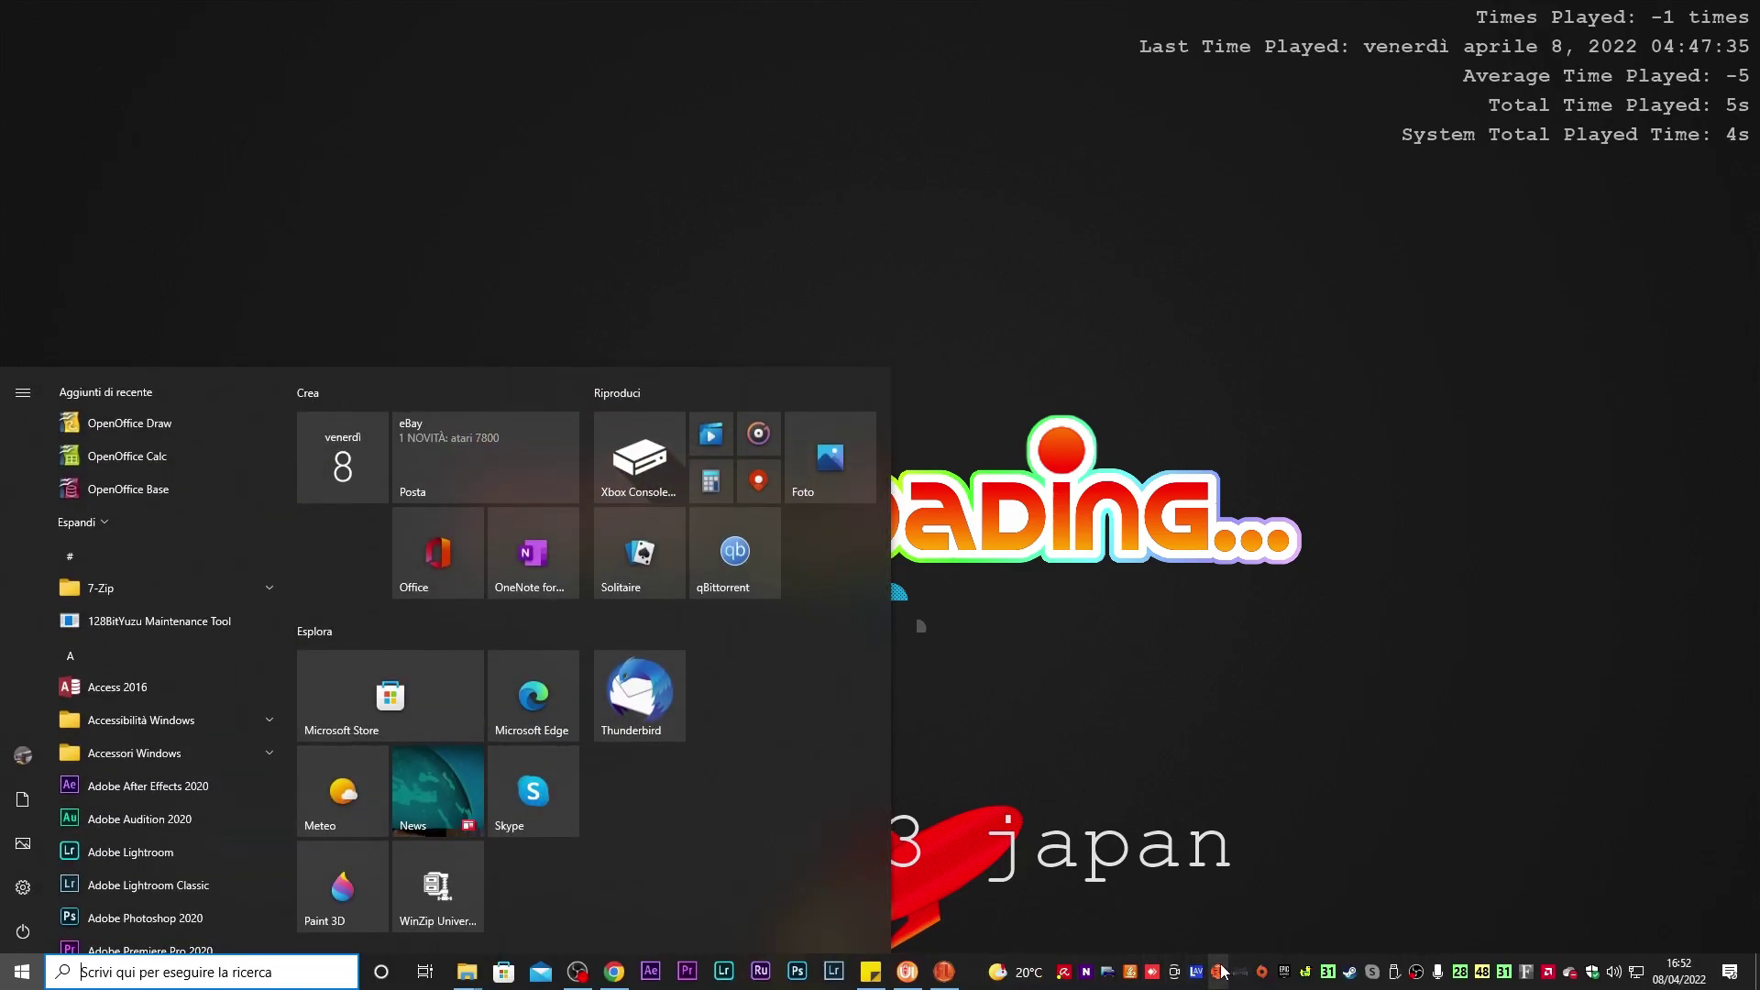
{"action": "right_click", "coordinate": [1217, 970]}
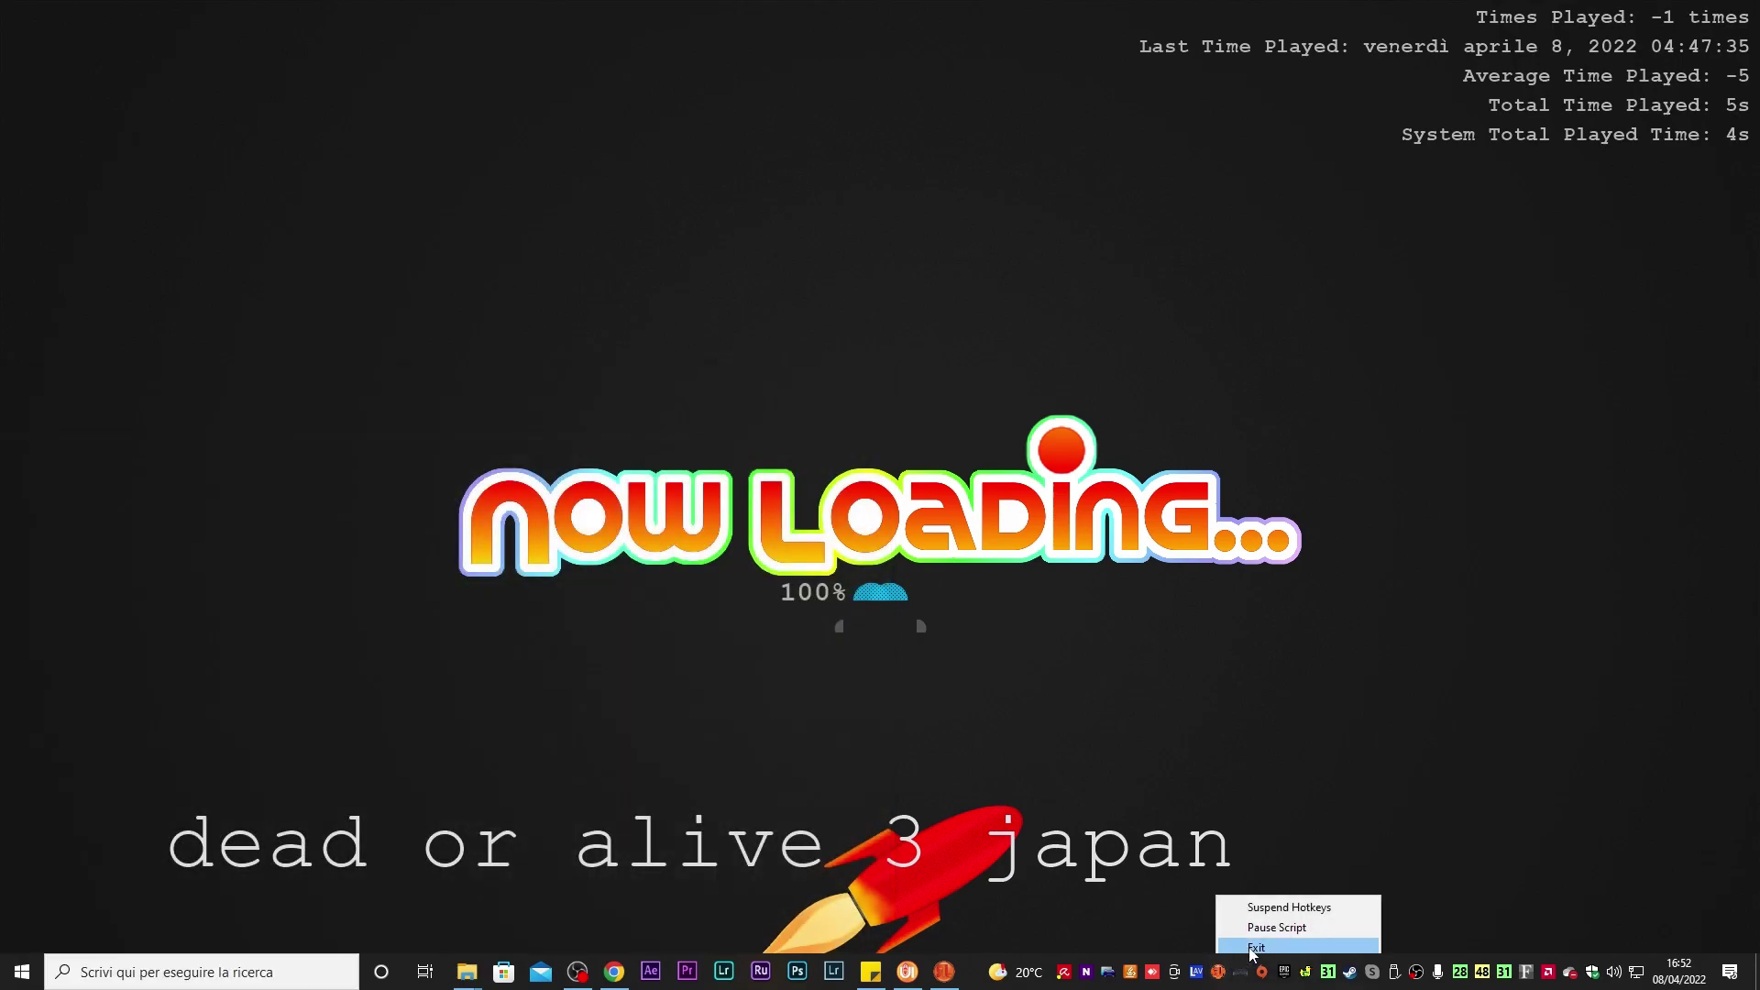
{"action": "left_click", "coordinate": [1249, 949]}
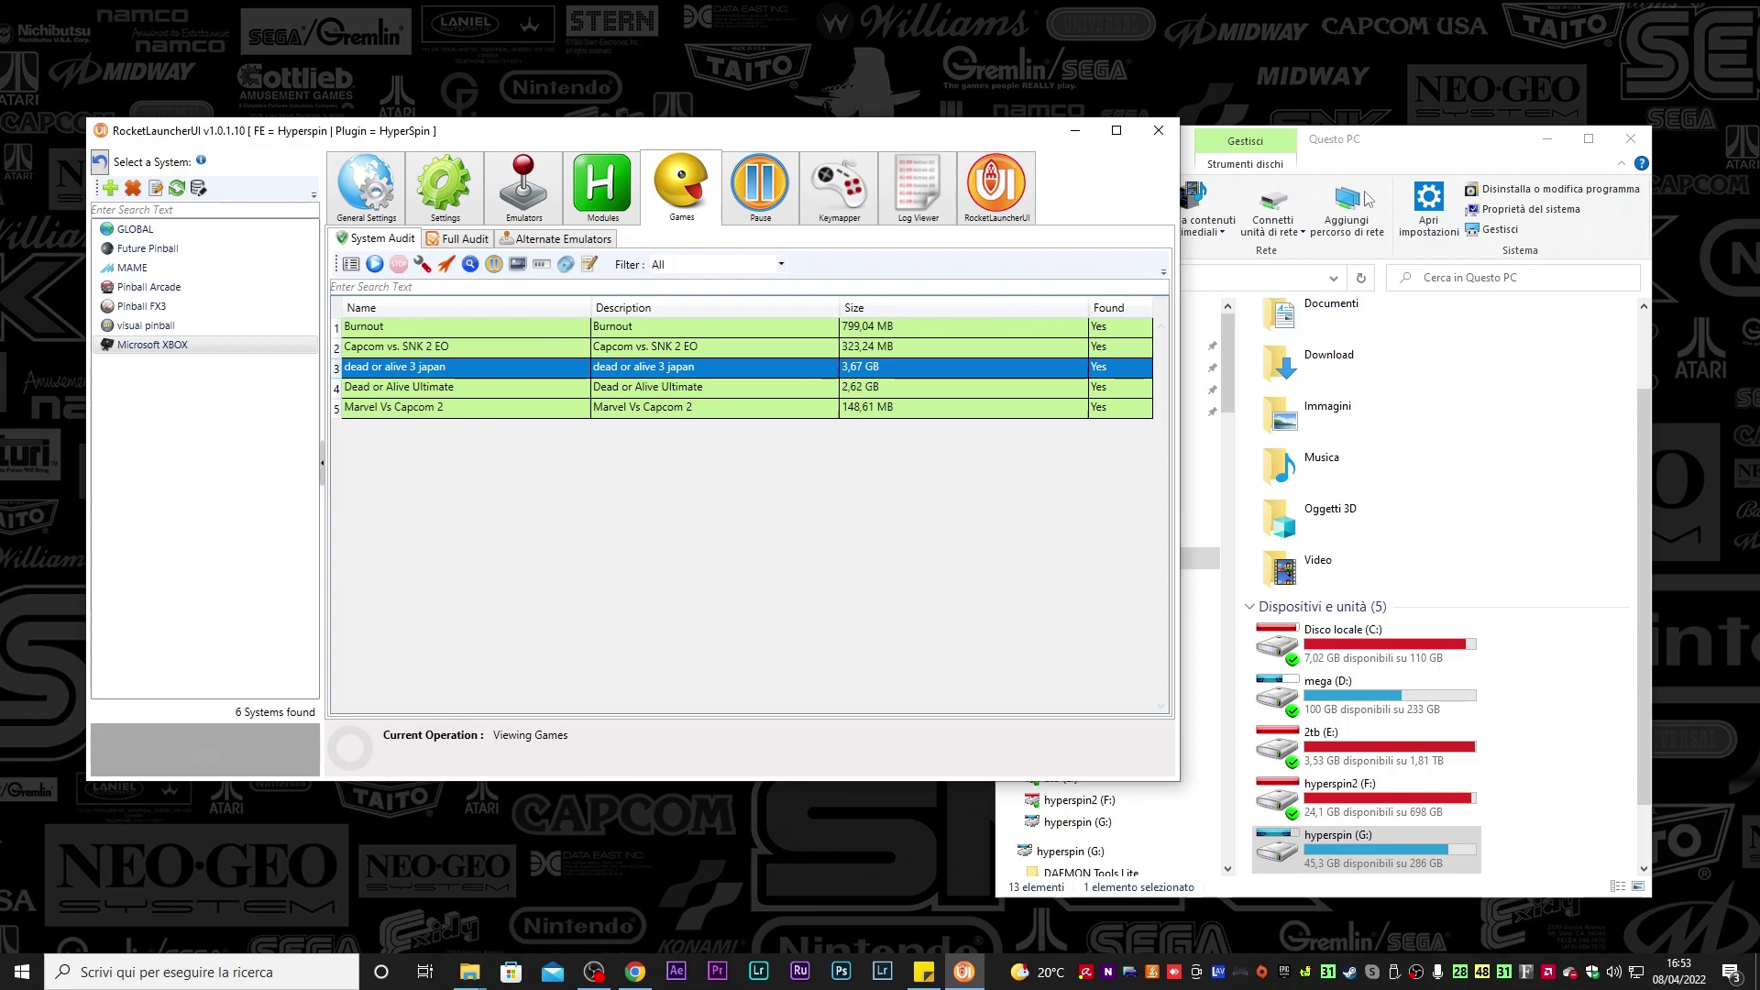
Switch to File Explorer, go to Hyperspin backup\Modules on the hyperspin (G:) drive and open the cxbx reloaded folder
{"action": "left_click", "coordinate": [1390, 144]}
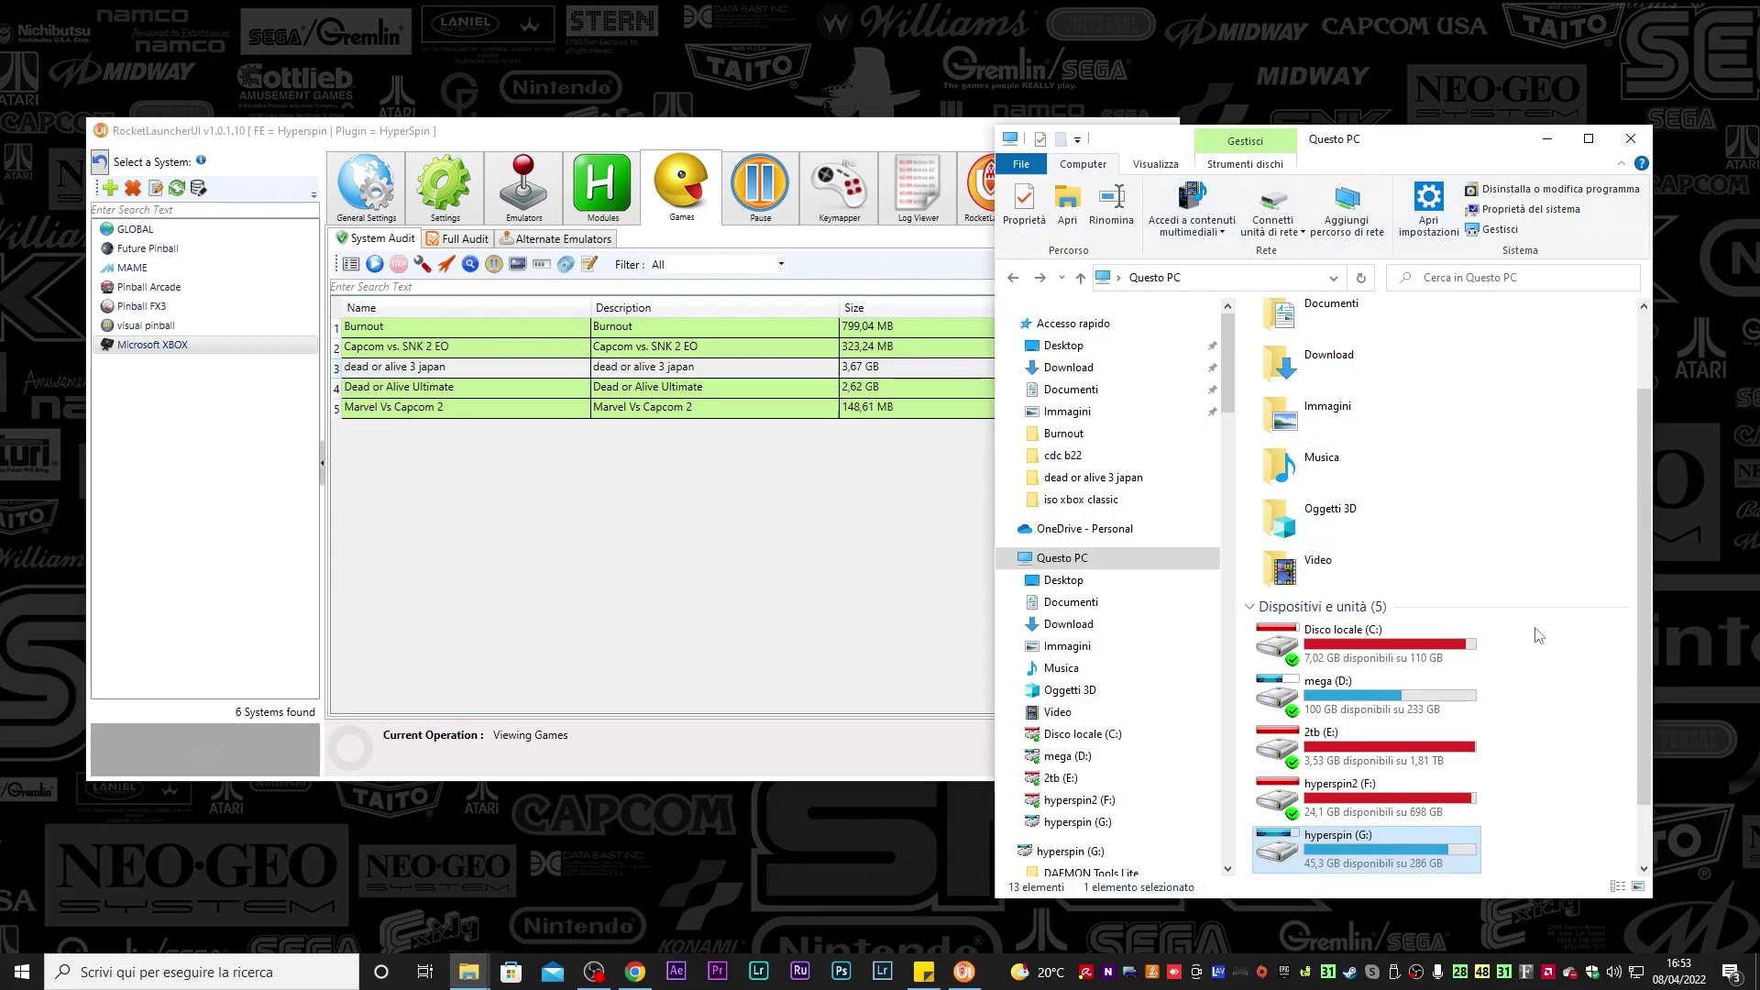
{"action": "scroll", "coordinate": [1554, 662], "scroll_direction": "down", "scroll_amount": 2}
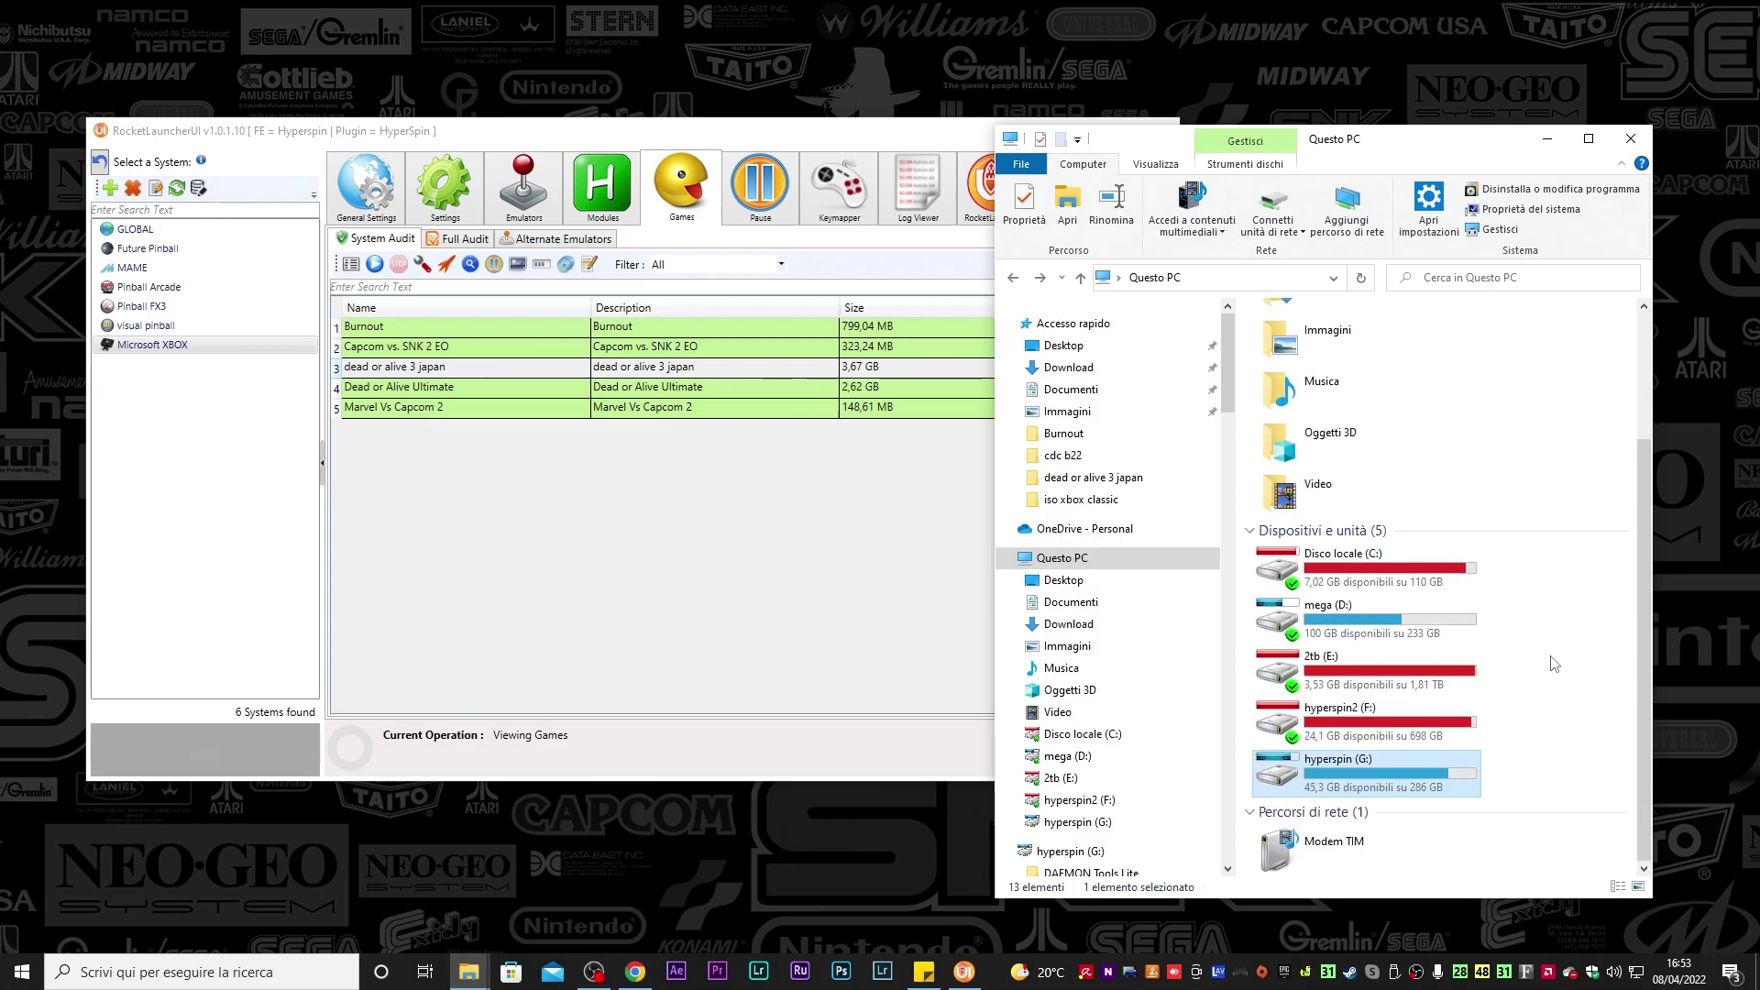
{"action": "left_click", "coordinate": [1079, 822]}
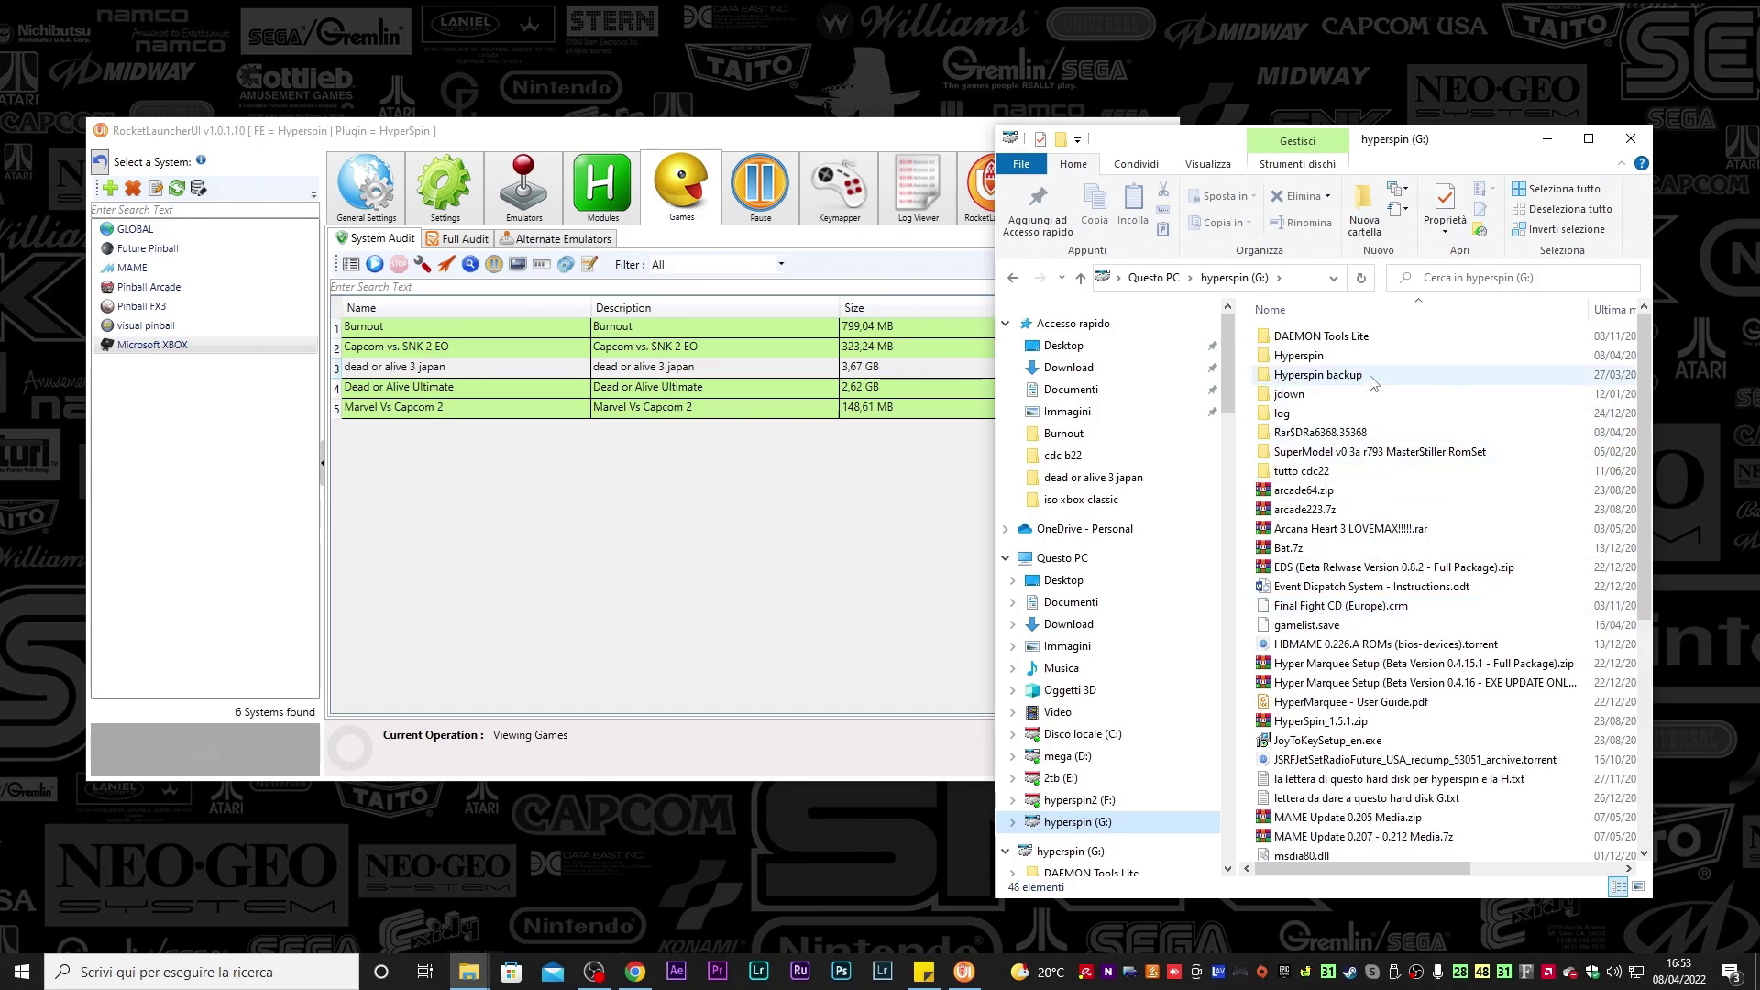
{"action": "double_click", "coordinate": [1317, 375]}
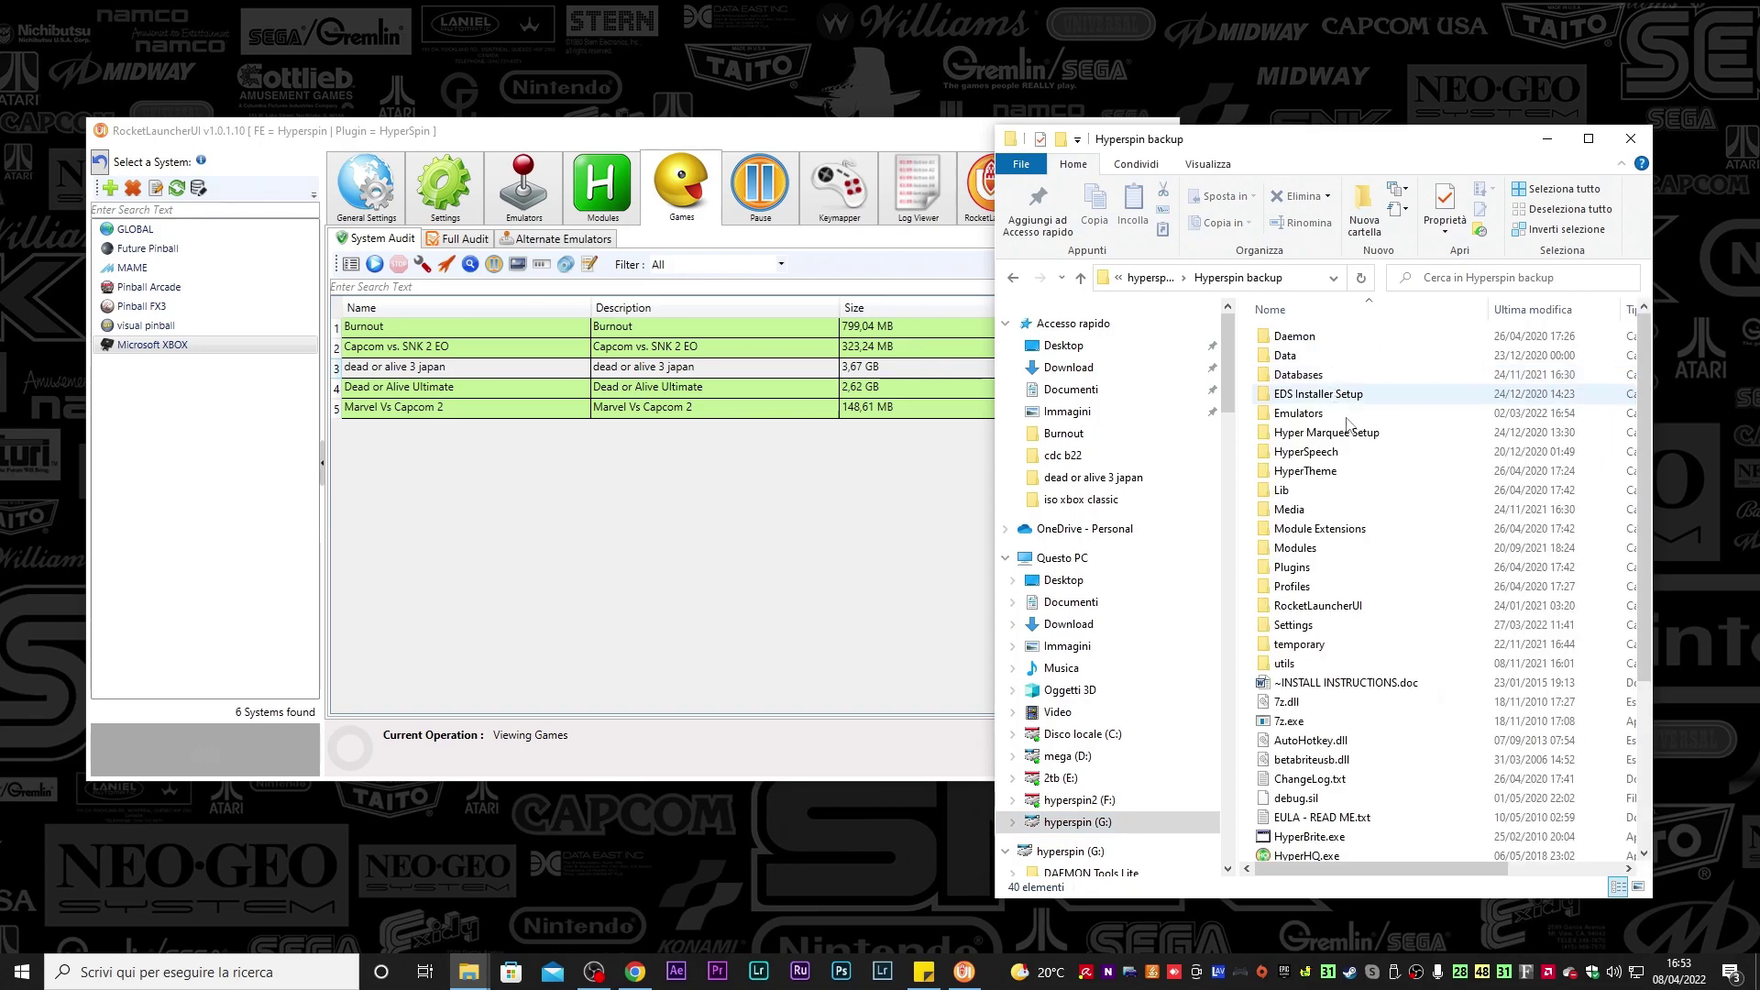
{"action": "double_click", "coordinate": [1302, 548]}
{"action": "scroll", "coordinate": [1397, 533], "scroll_direction": "down", "scroll_amount": 4}
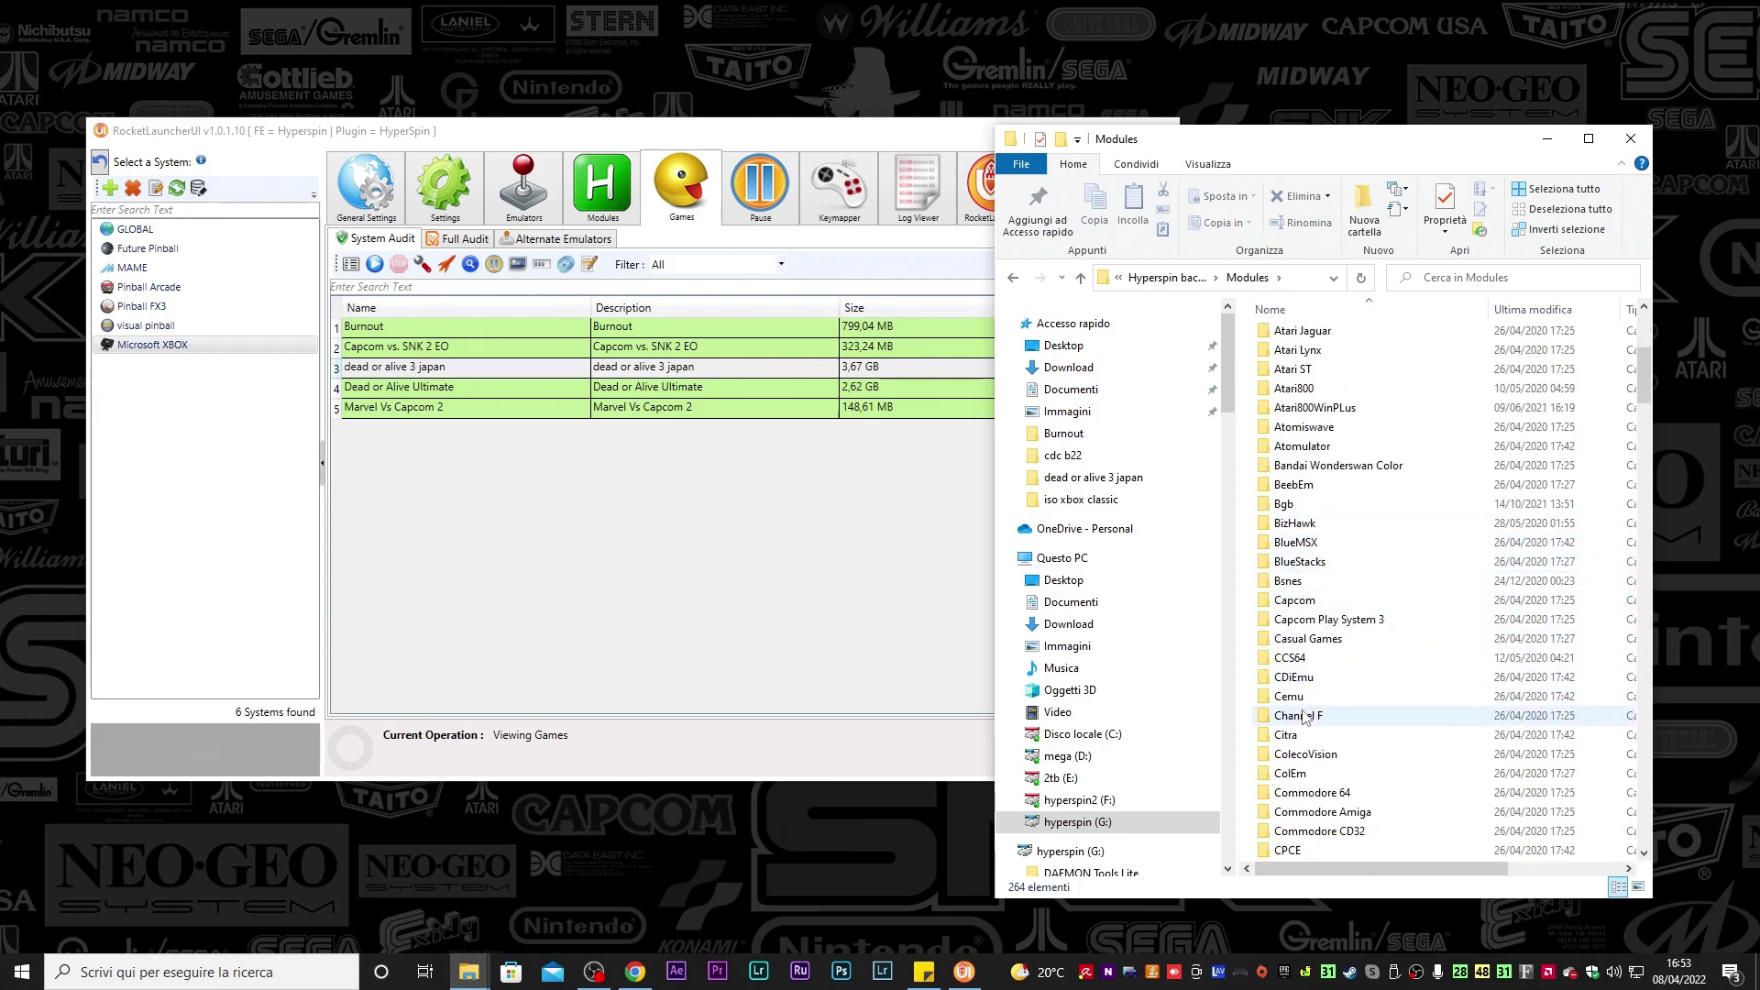
{"action": "scroll", "coordinate": [1329, 697], "scroll_direction": "down", "scroll_amount": 1}
{"action": "scroll", "coordinate": [1330, 697], "scroll_direction": "down", "scroll_amount": 2}
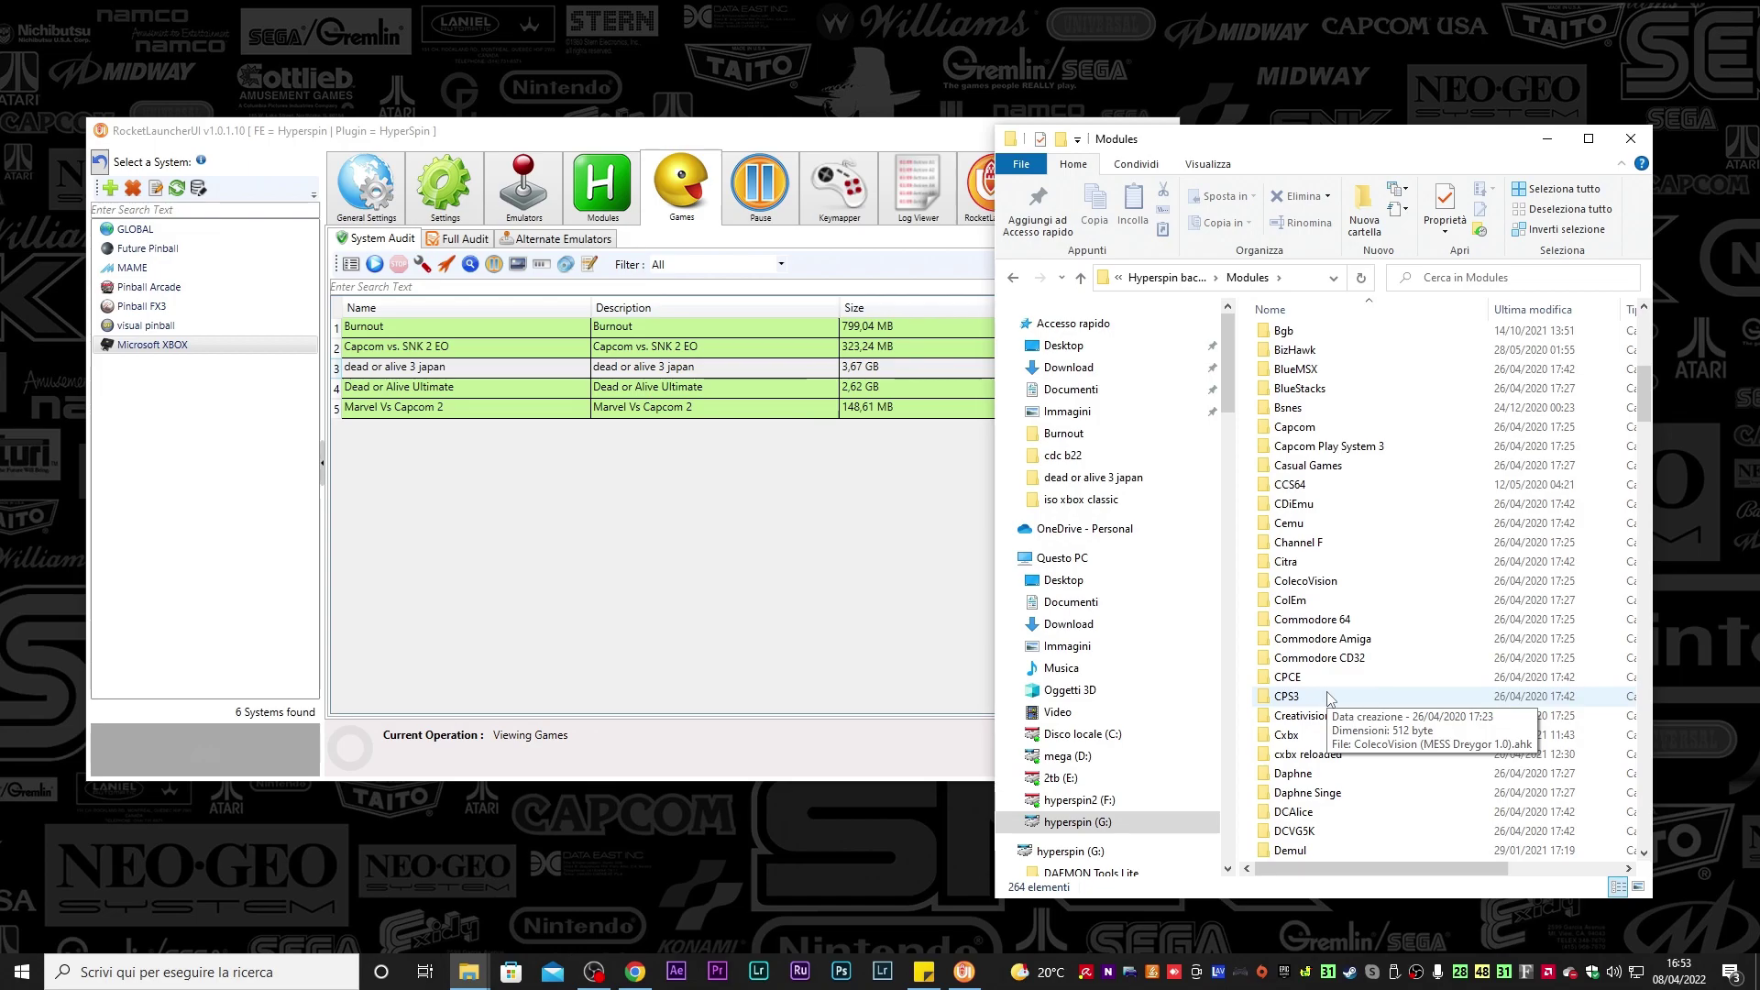
{"action": "double_click", "coordinate": [1308, 754]}
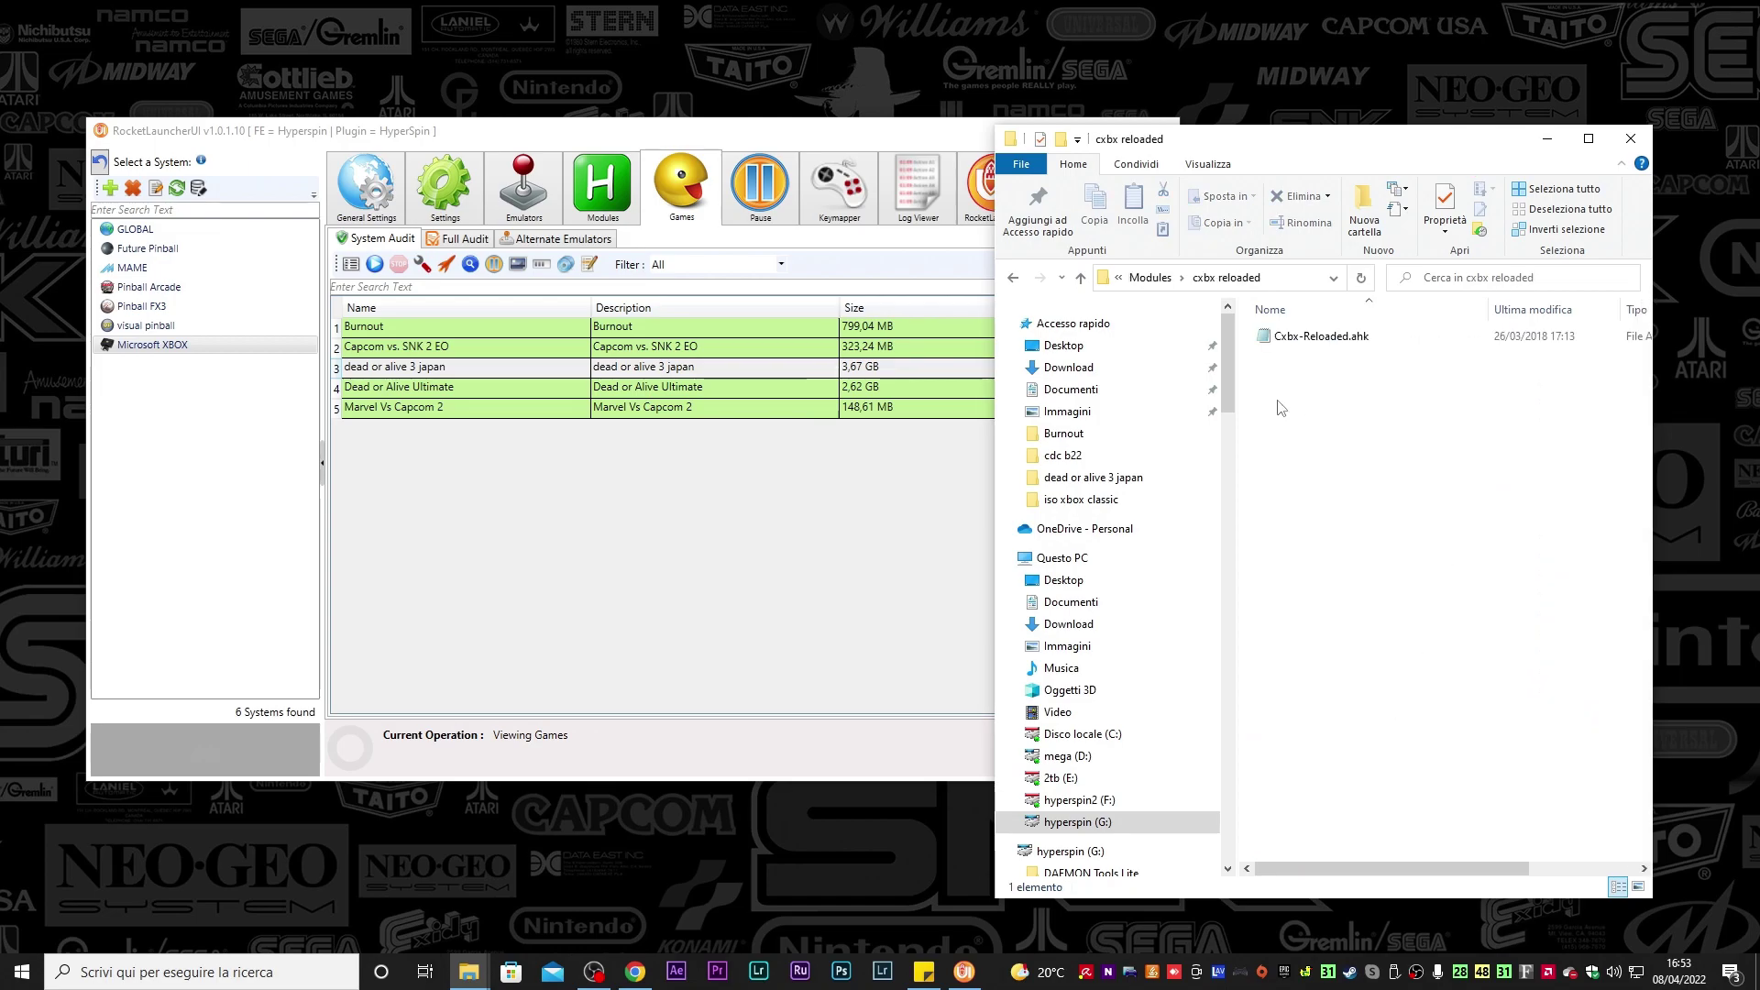
Look at the contents of the Cxbx folder in Hyperspin backup\Modules and return to the module list
{"action": "left_click", "coordinate": [1013, 278]}
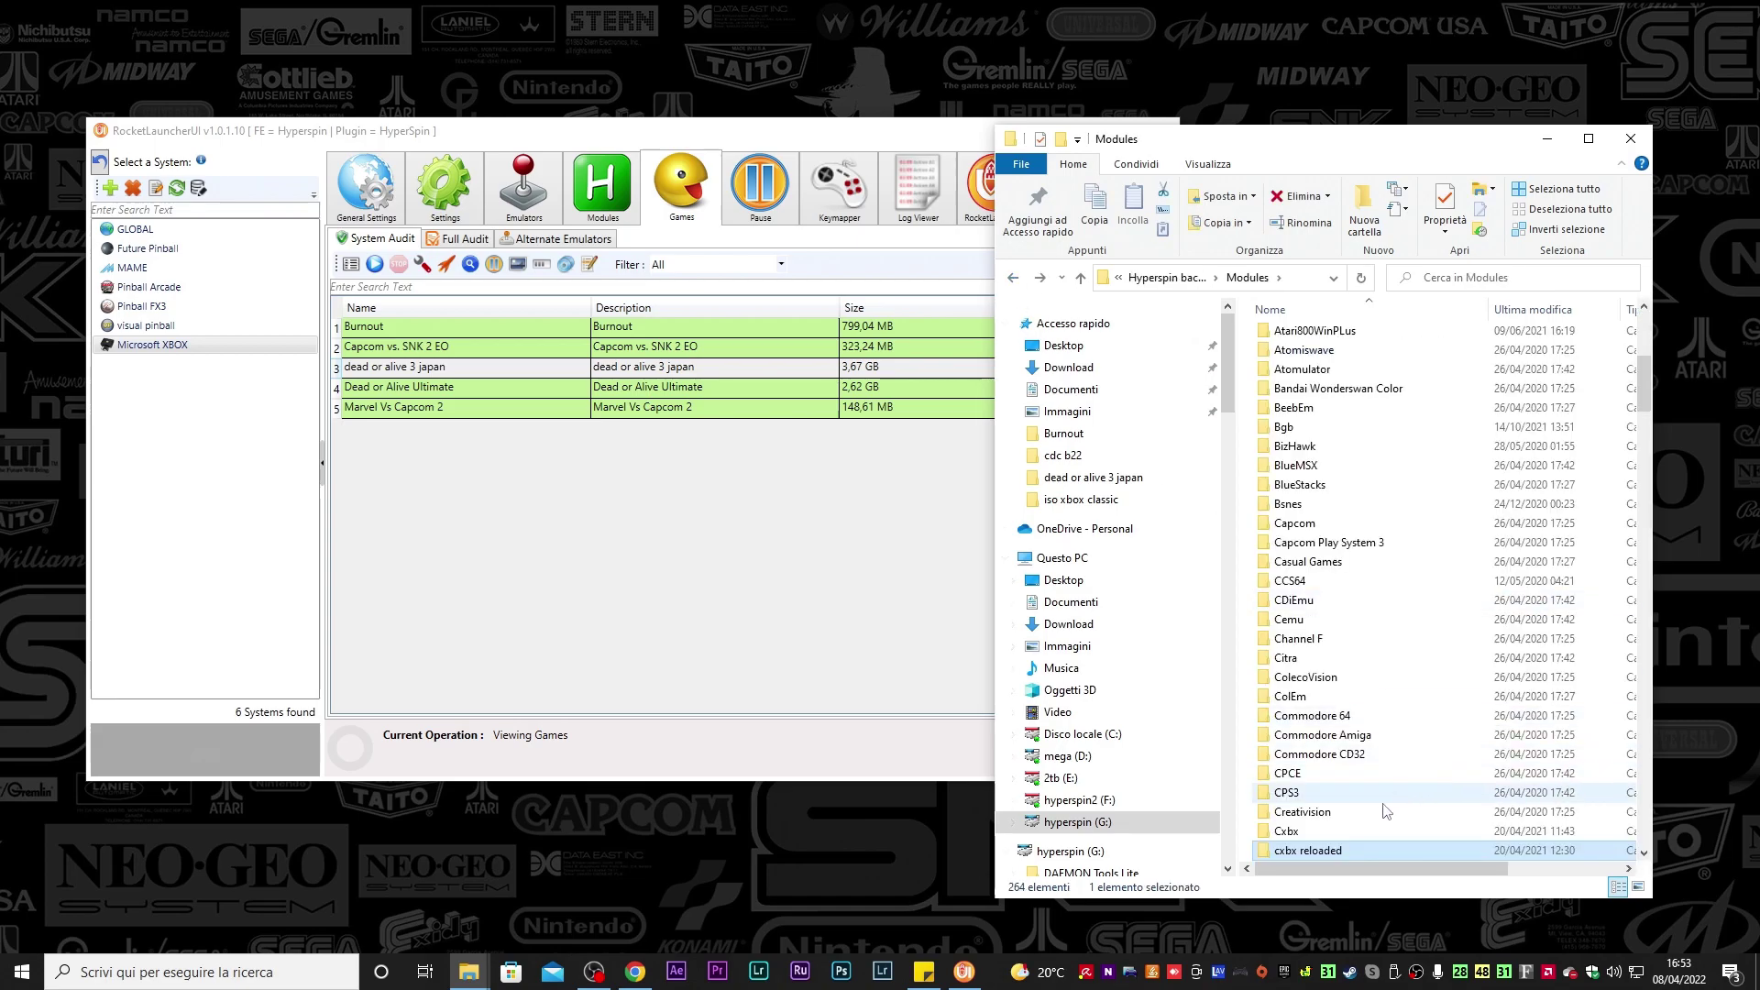
{"action": "double_click", "coordinate": [1315, 831]}
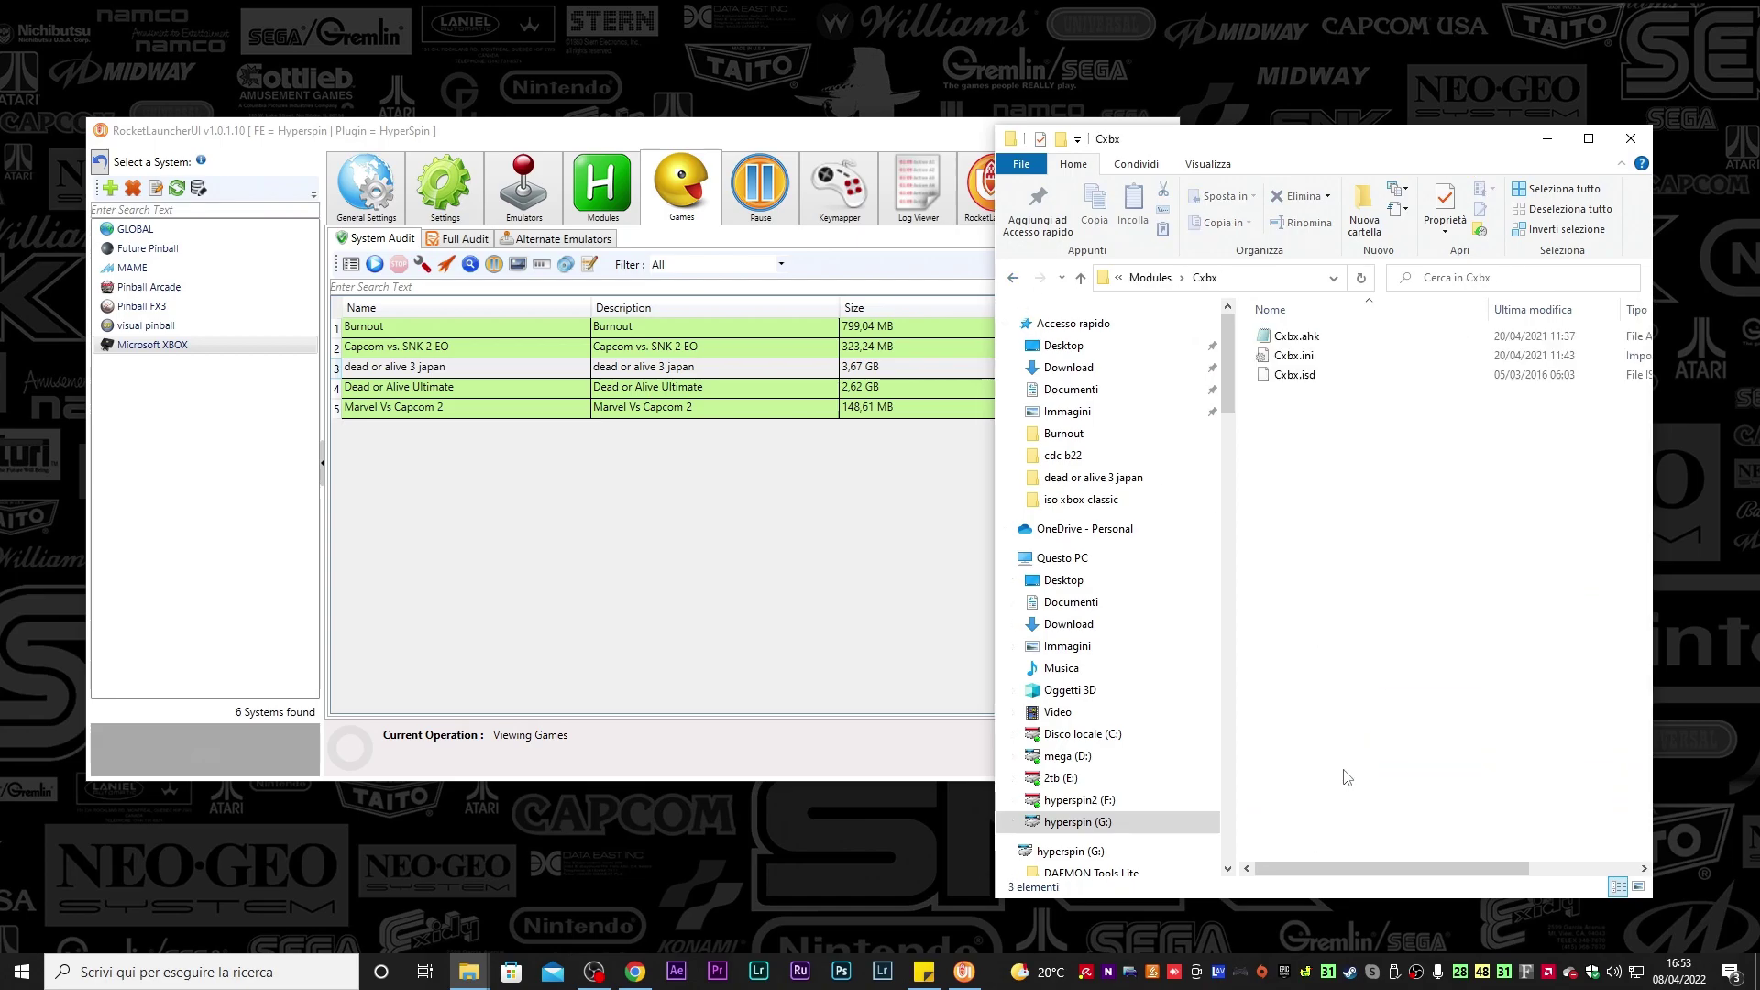
{"action": "left_click", "coordinate": [1013, 277]}
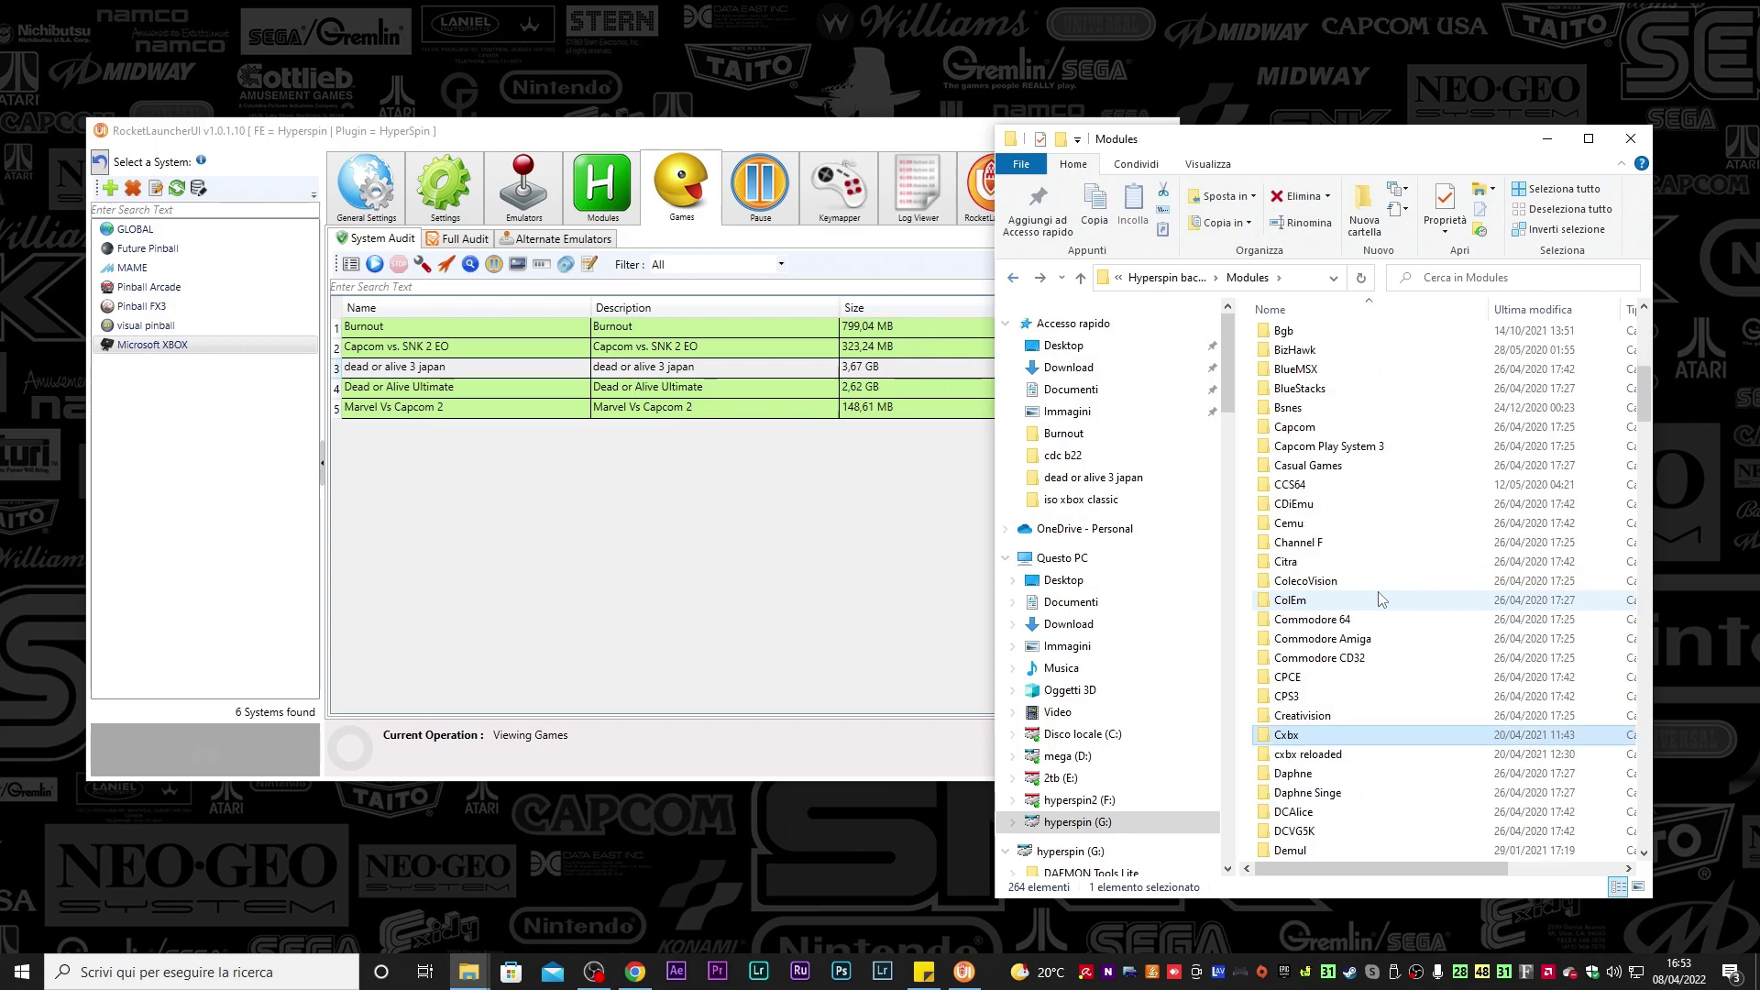
Copy the cxbx reloaded folder from Hyperspin backup\Modules to the desktop
{"action": "left_click", "coordinate": [1321, 761]}
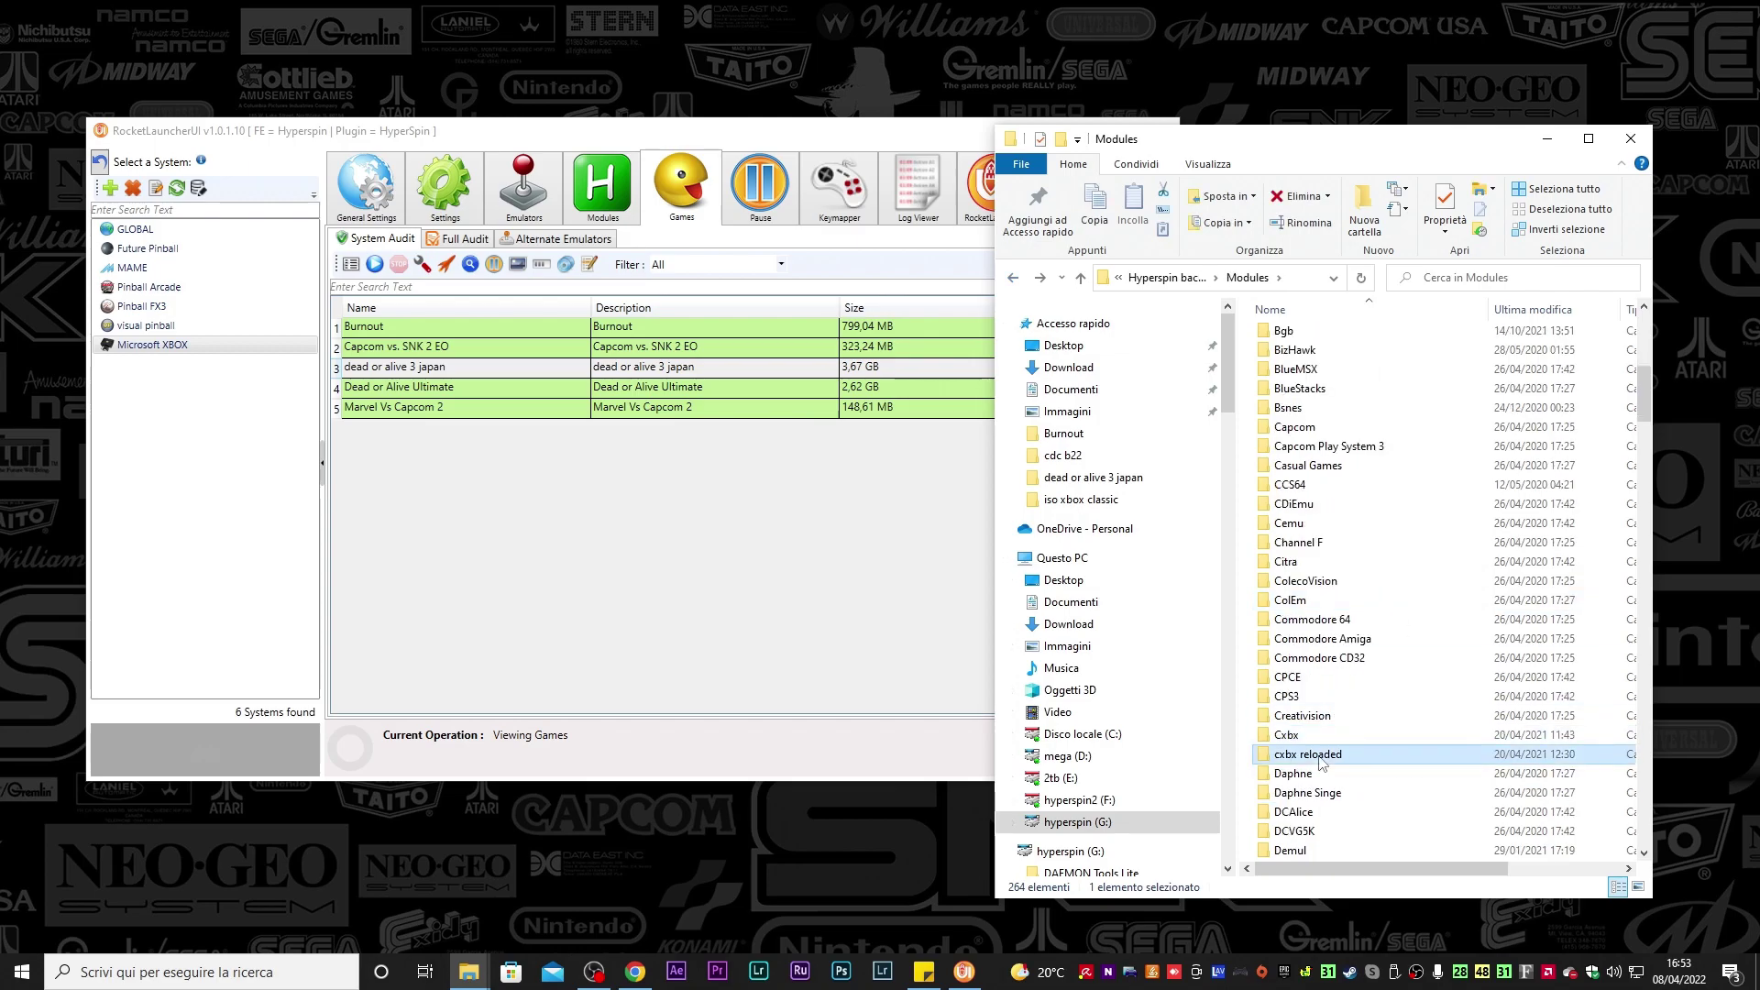
{"action": "right_click", "coordinate": [1321, 761]}
{"action": "left_click", "coordinate": [1383, 634]}
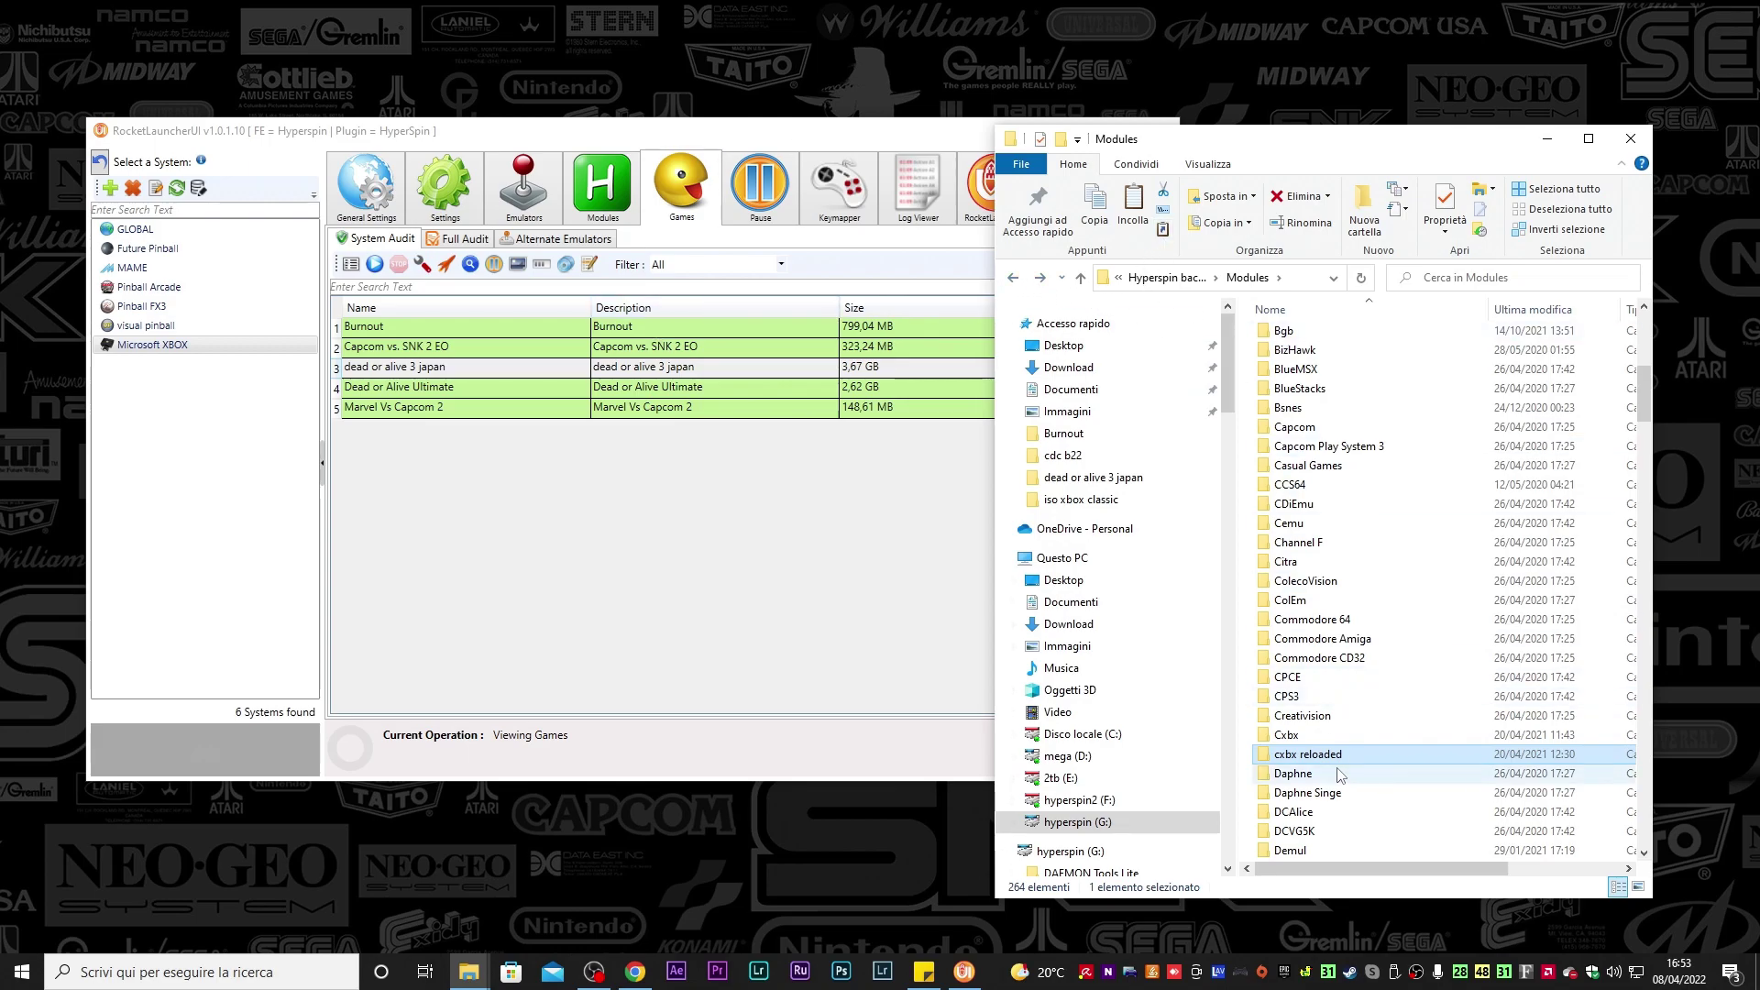
{"action": "right_click", "coordinate": [1309, 765]}
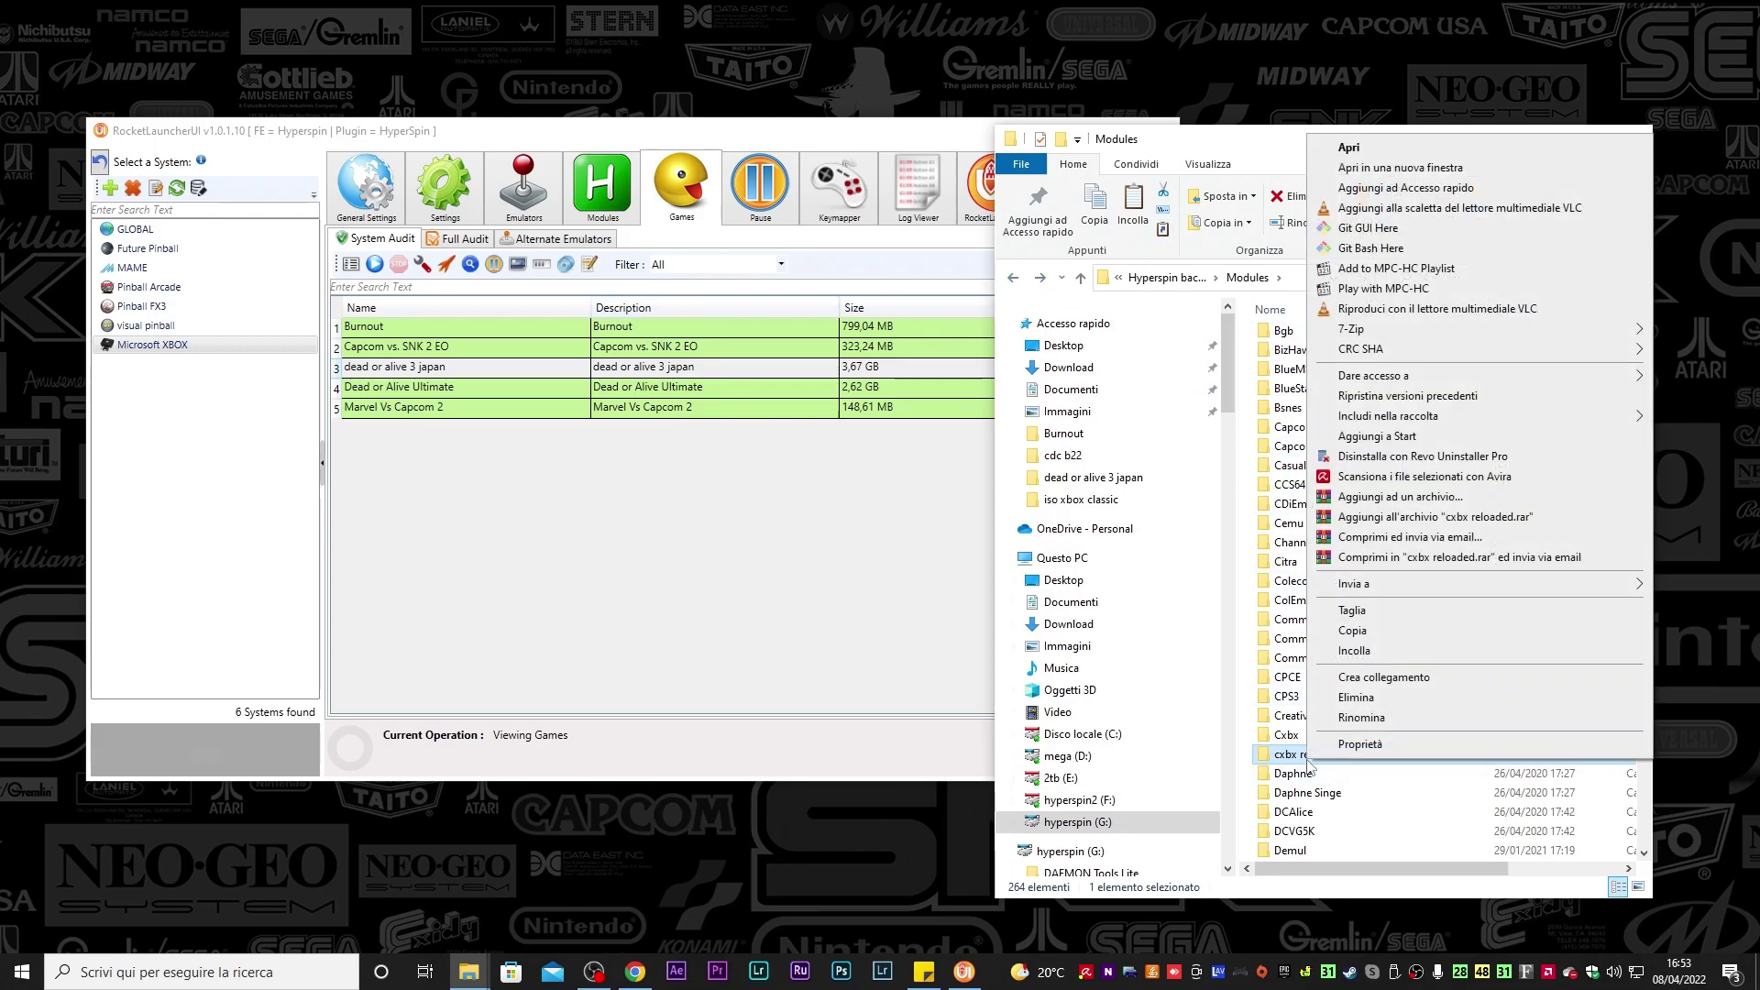
{"action": "right_click", "coordinate": [1277, 52]}
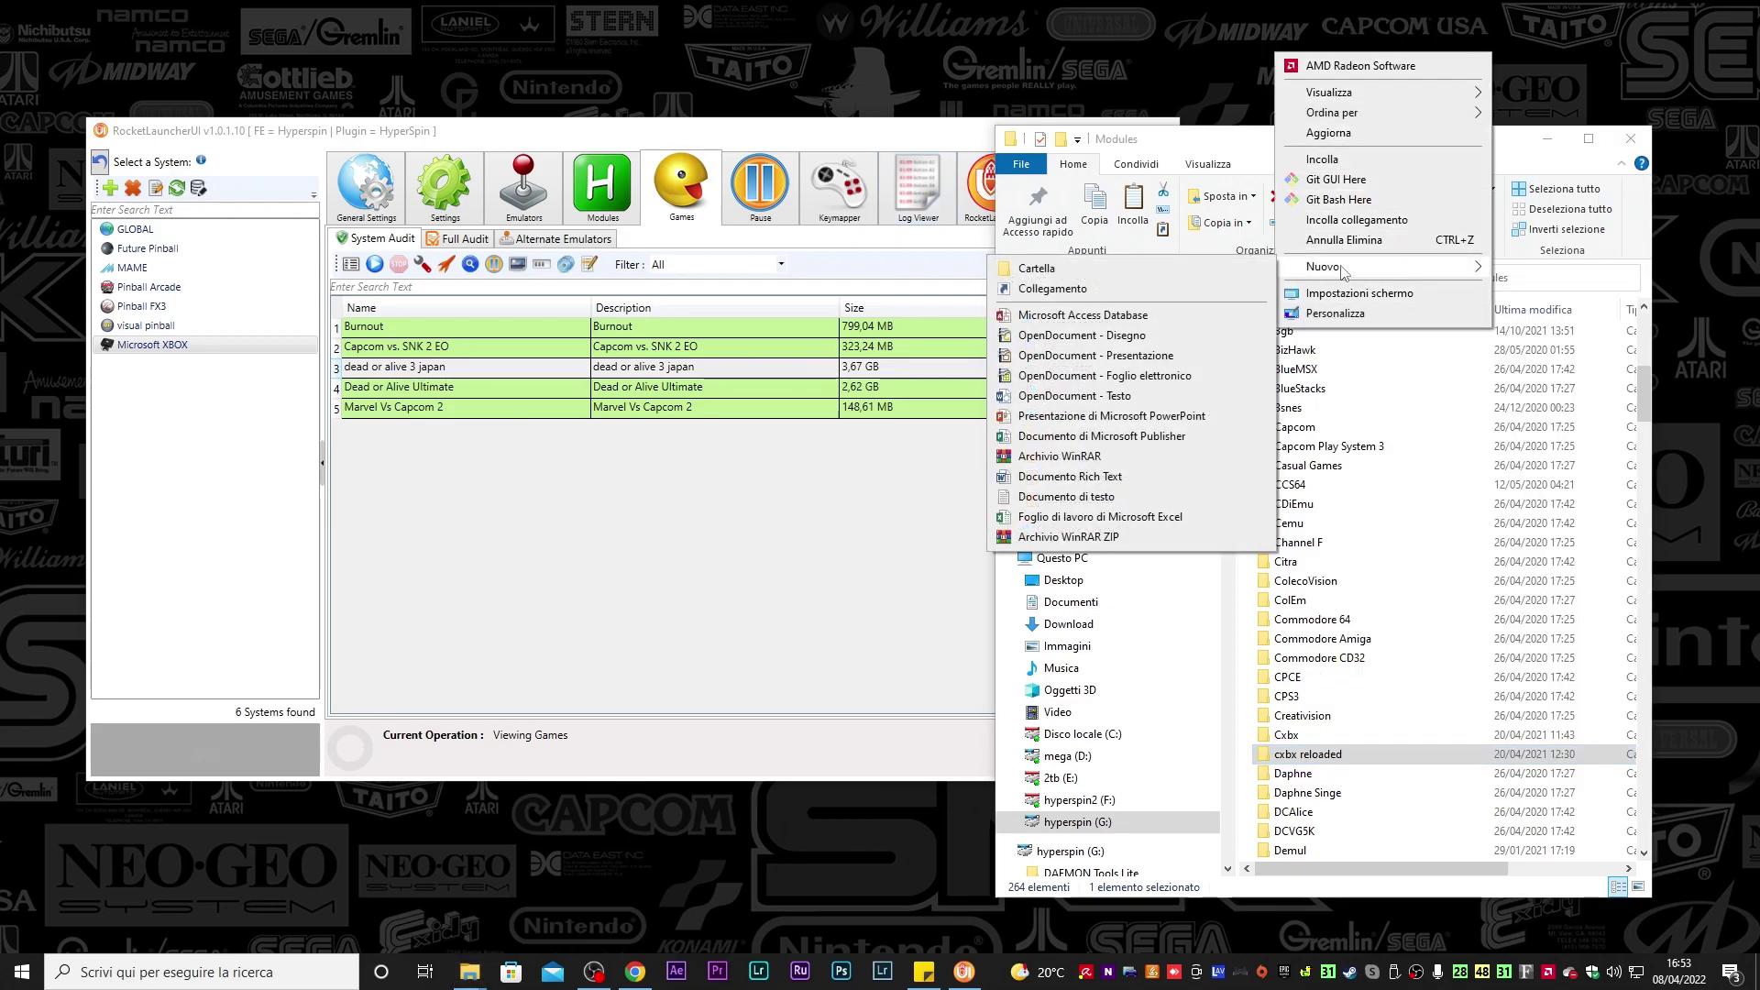
{"action": "left_click", "coordinate": [1324, 159]}
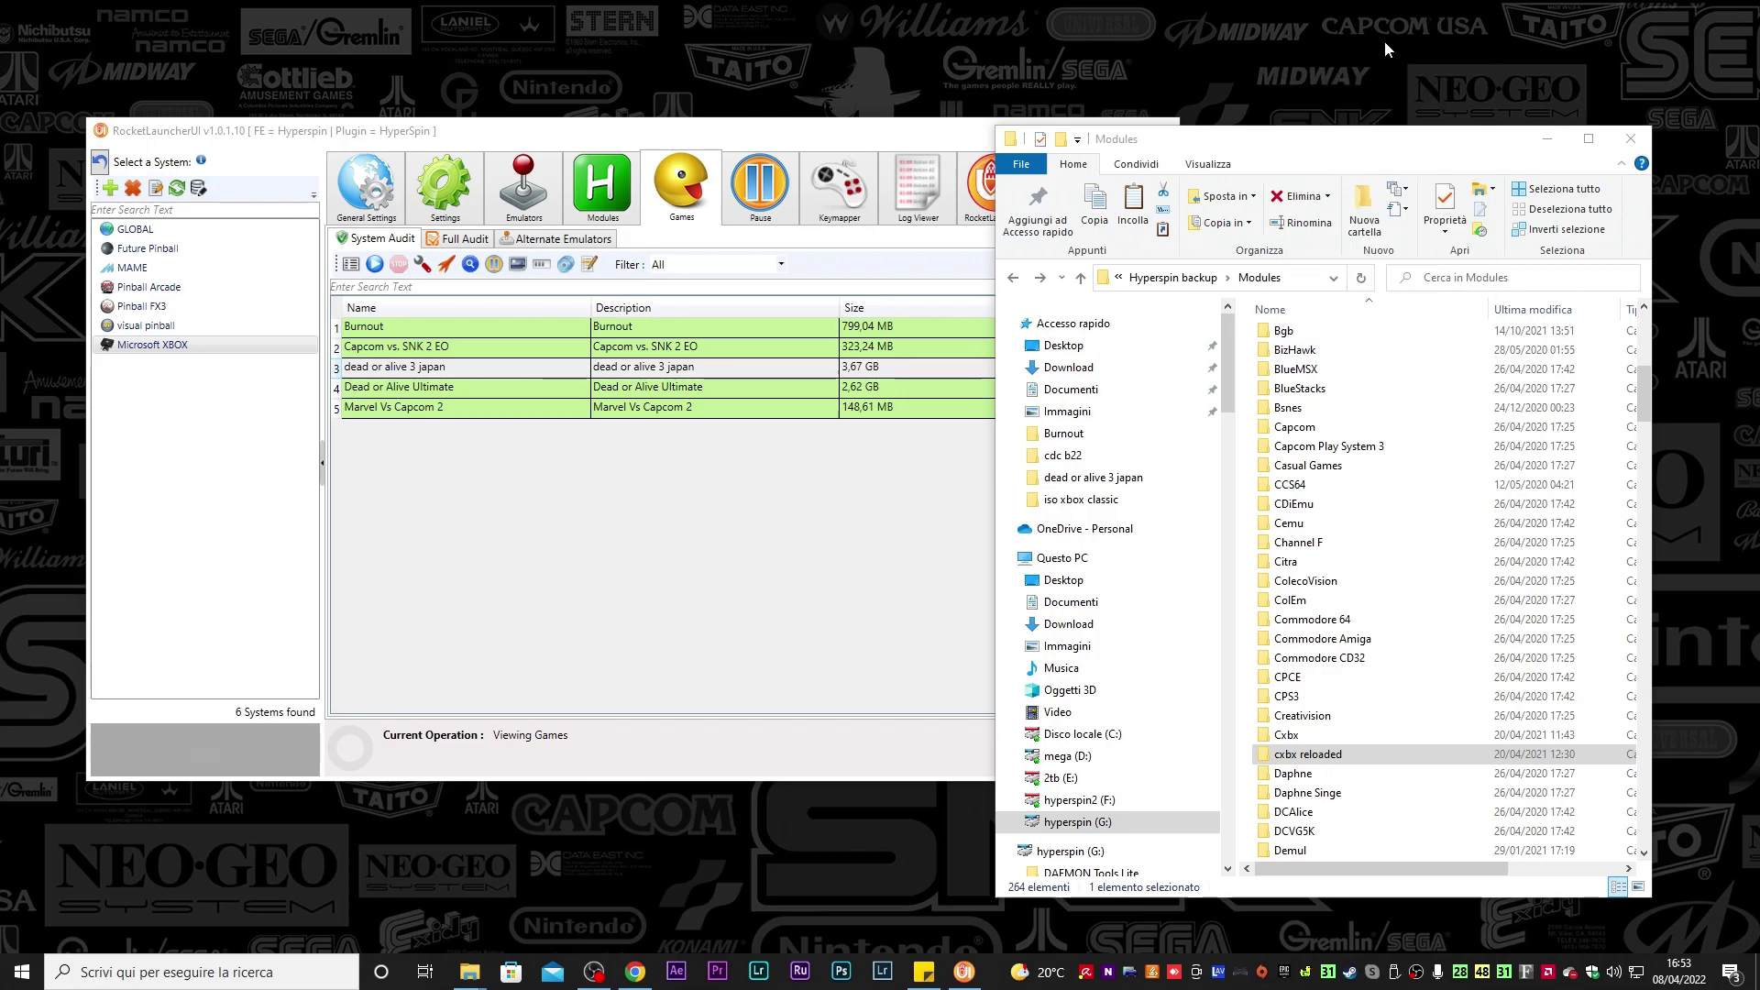
Compress the desktop copy of cxbx reloaded into cxbx reloaded.rar and place the archive beside the folder
{"action": "right_click", "coordinate": [1299, 48]}
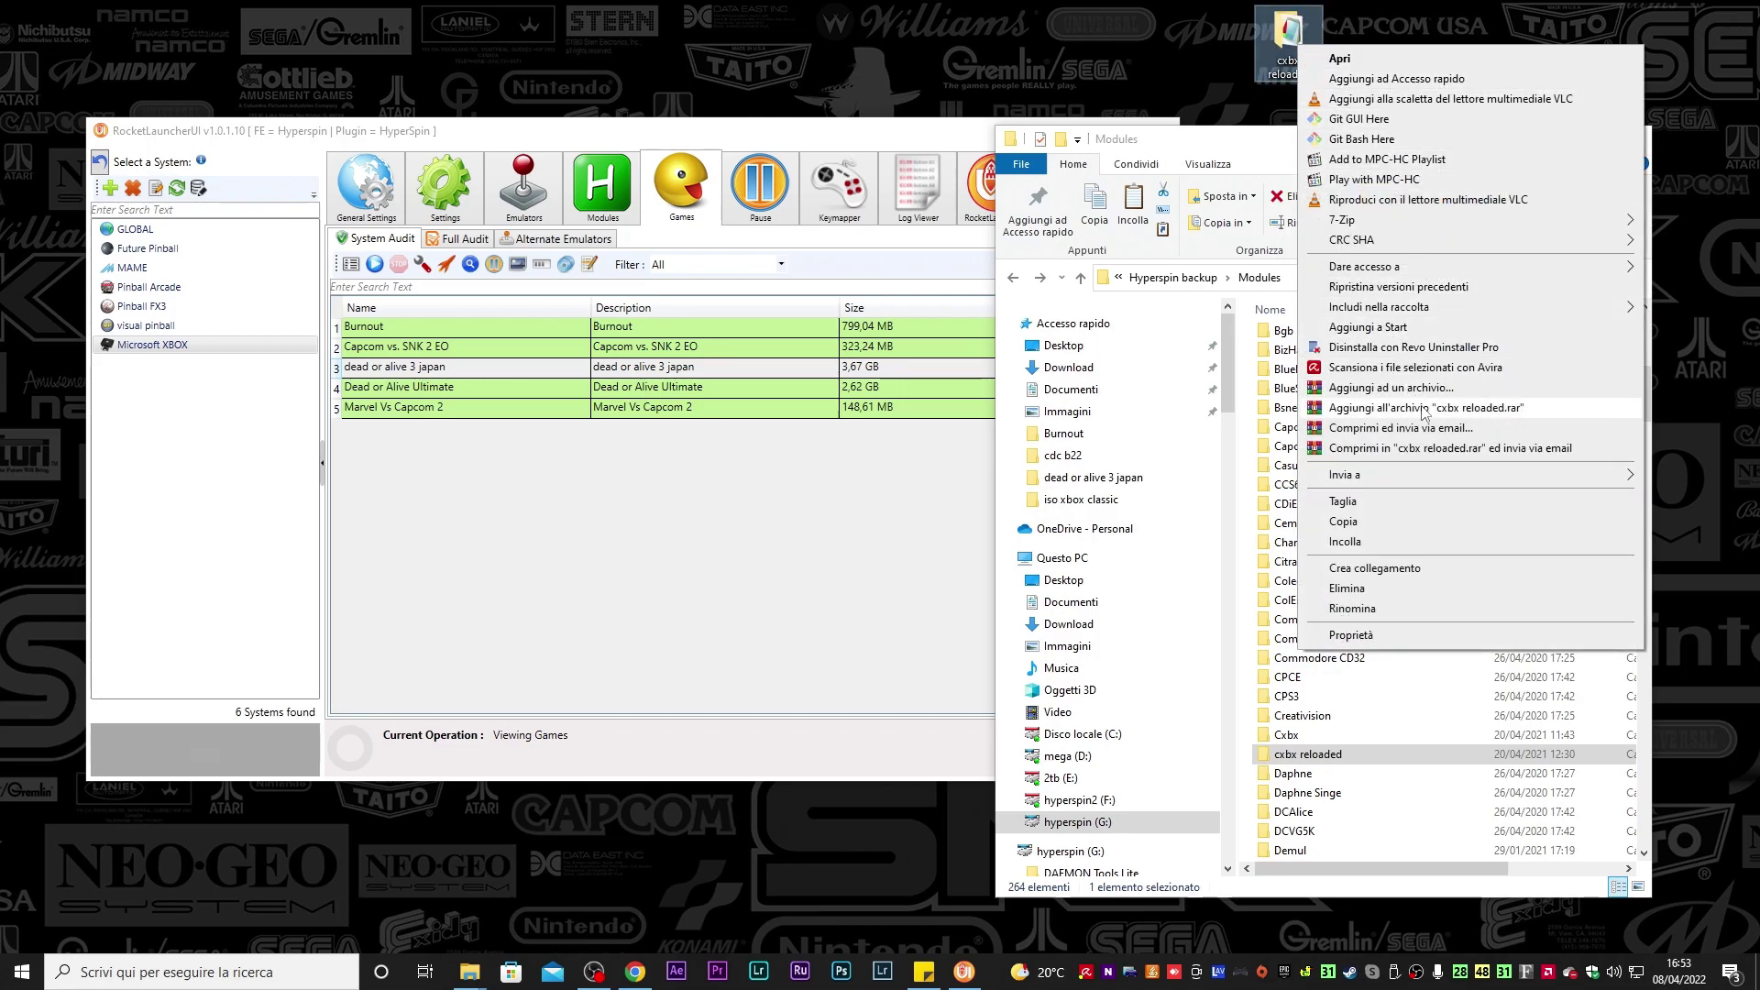
{"action": "left_click", "coordinate": [1426, 408]}
{"action": "left_click_drag", "start_coordinate": [34, 39], "coordinate": [1232, 35]}
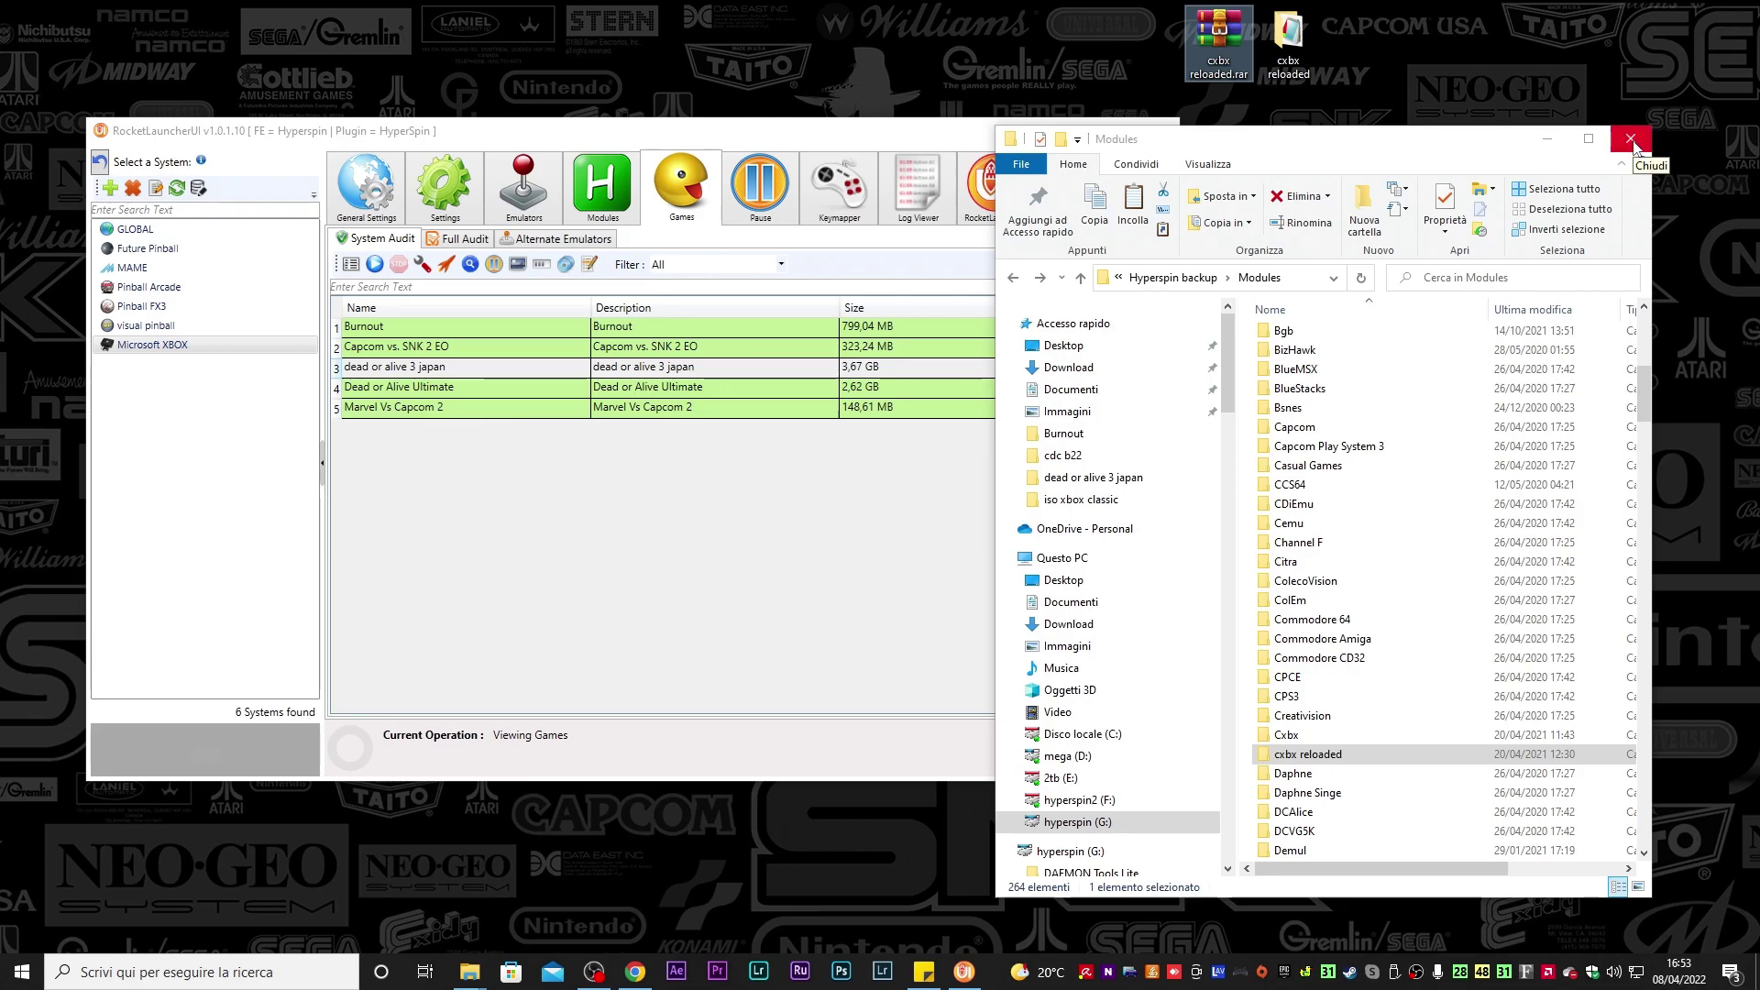
Go from Hyperspin backup to the Modules folder inside Hyperspin on the hyperspin (G:) drive
{"action": "left_click", "coordinate": [1079, 280]}
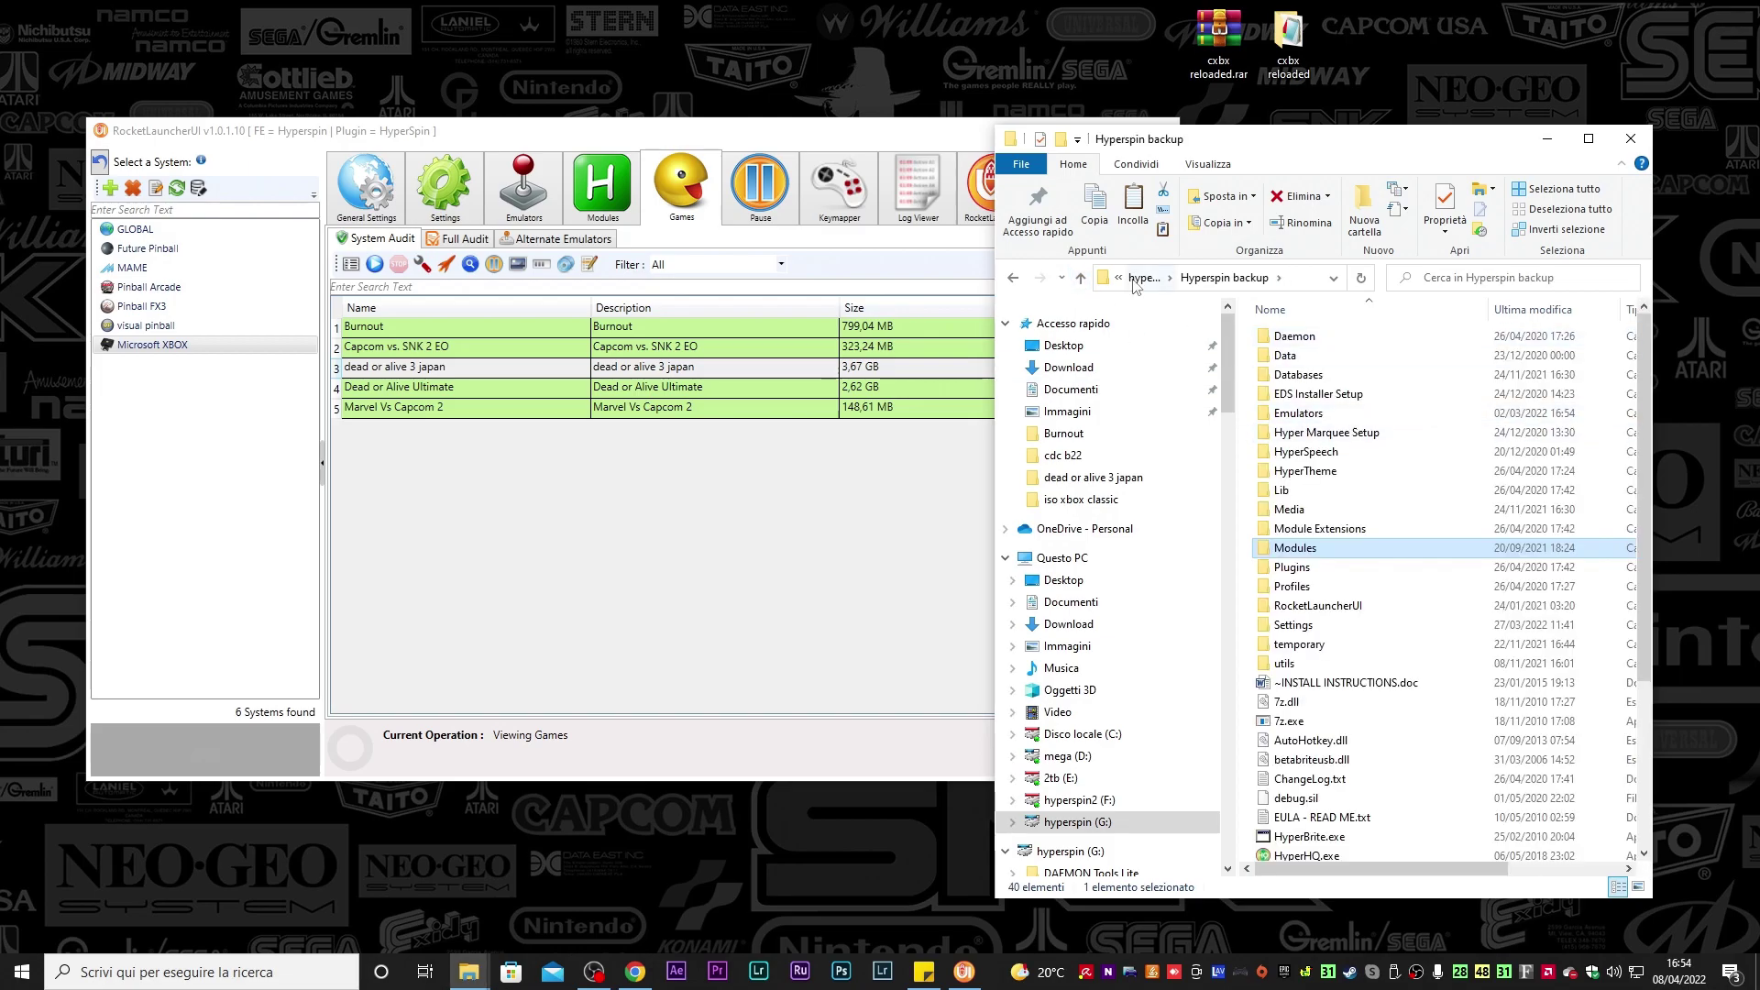
{"action": "left_click", "coordinate": [1137, 280]}
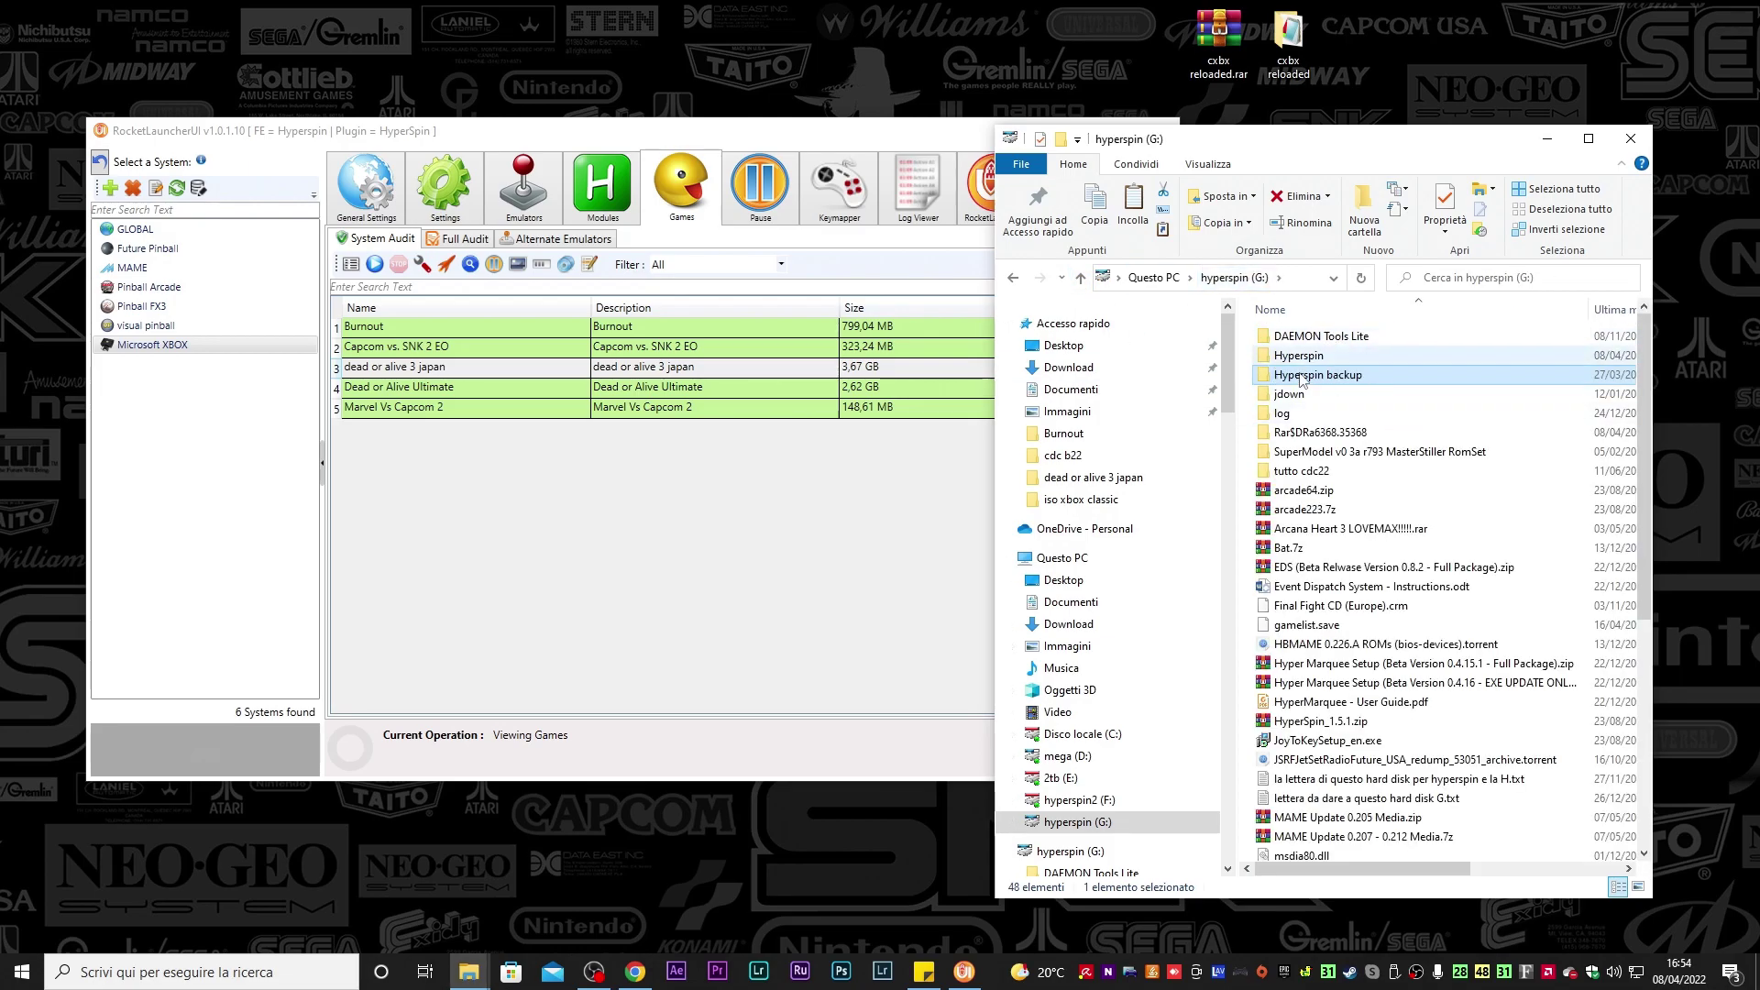
{"action": "double_click", "coordinate": [1300, 357]}
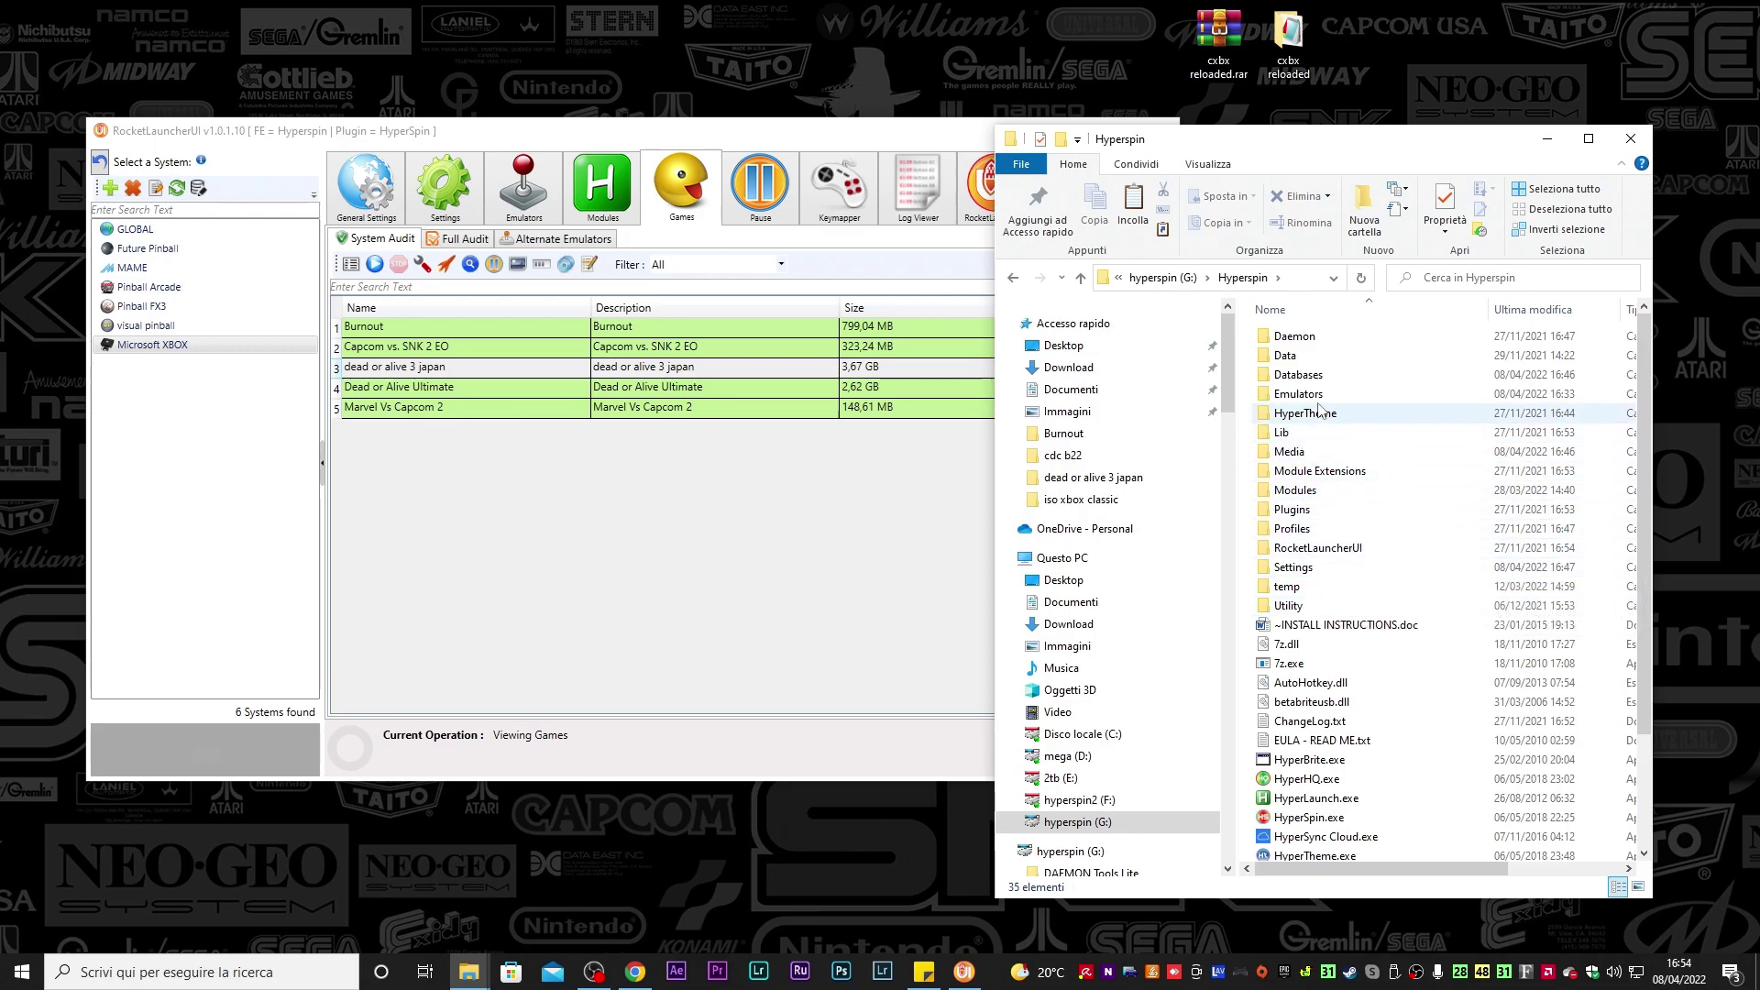
{"action": "double_click", "coordinate": [1306, 494]}
Paste the copied cxbx reloaded folder into Hyperspin\Modules
{"action": "scroll", "coordinate": [1403, 507], "scroll_direction": "down", "scroll_amount": 5}
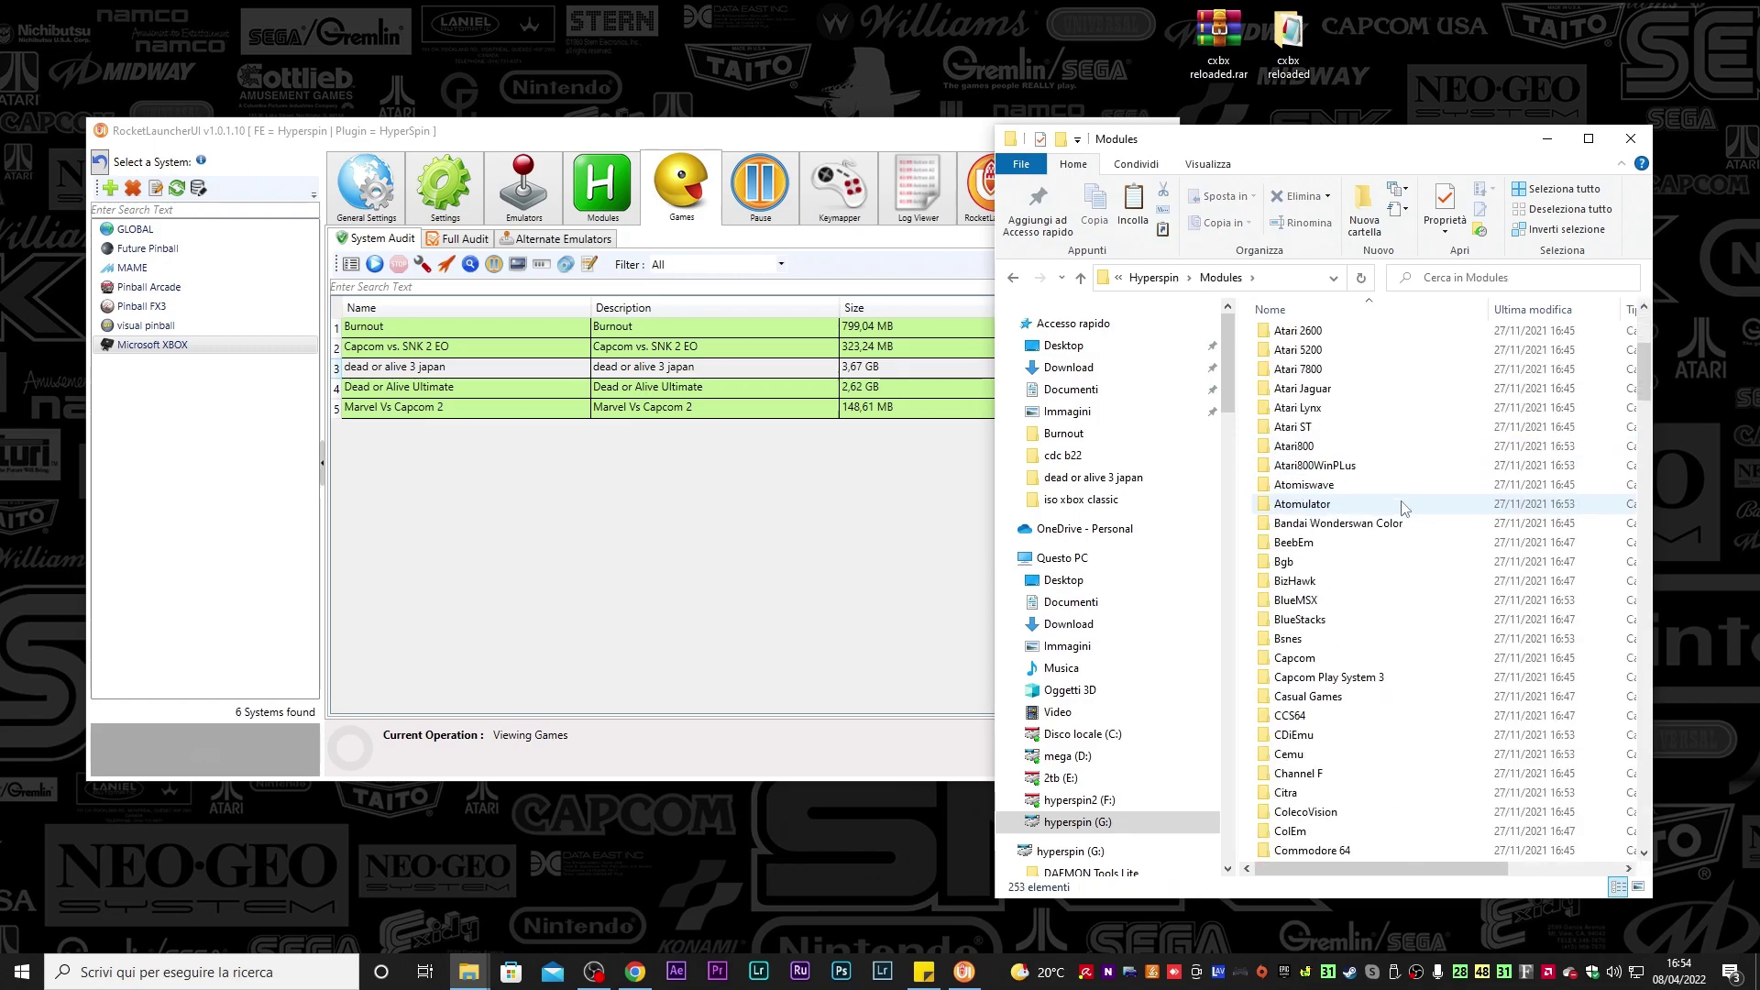
{"action": "scroll", "coordinate": [1403, 507], "scroll_direction": "down", "scroll_amount": 2}
{"action": "scroll", "coordinate": [1403, 507], "scroll_direction": "down", "scroll_amount": 2}
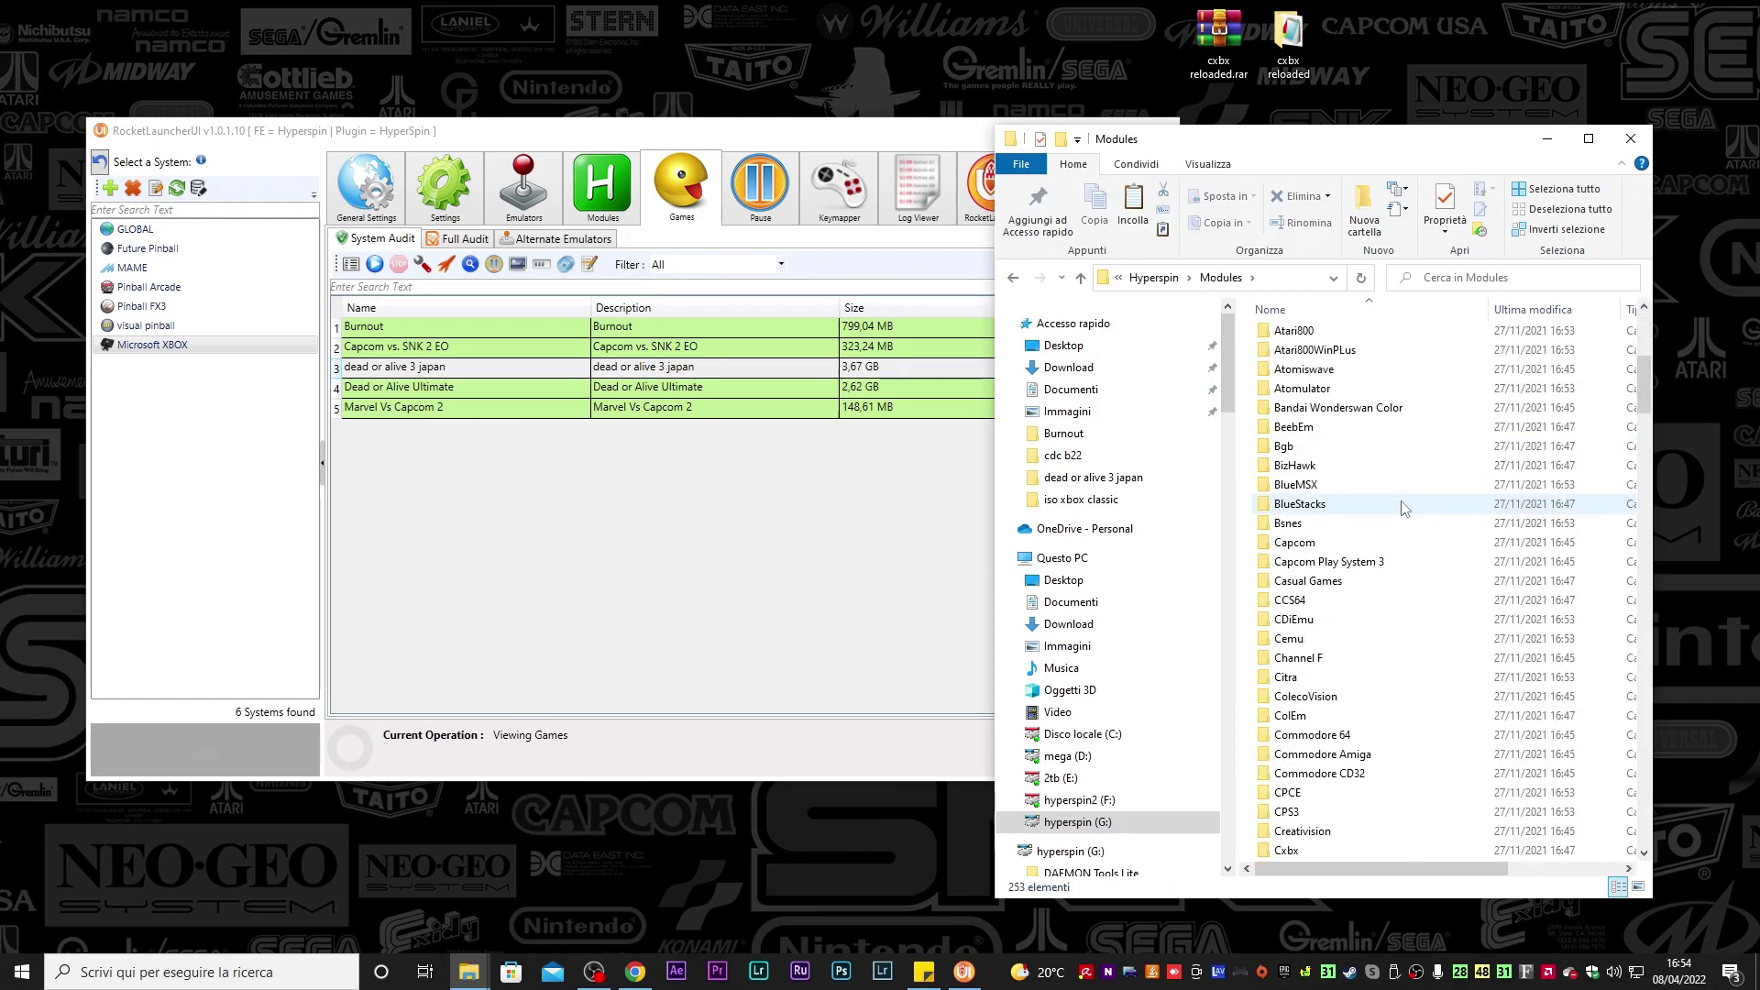
{"action": "scroll", "coordinate": [1402, 507], "scroll_direction": "down", "scroll_amount": 1}
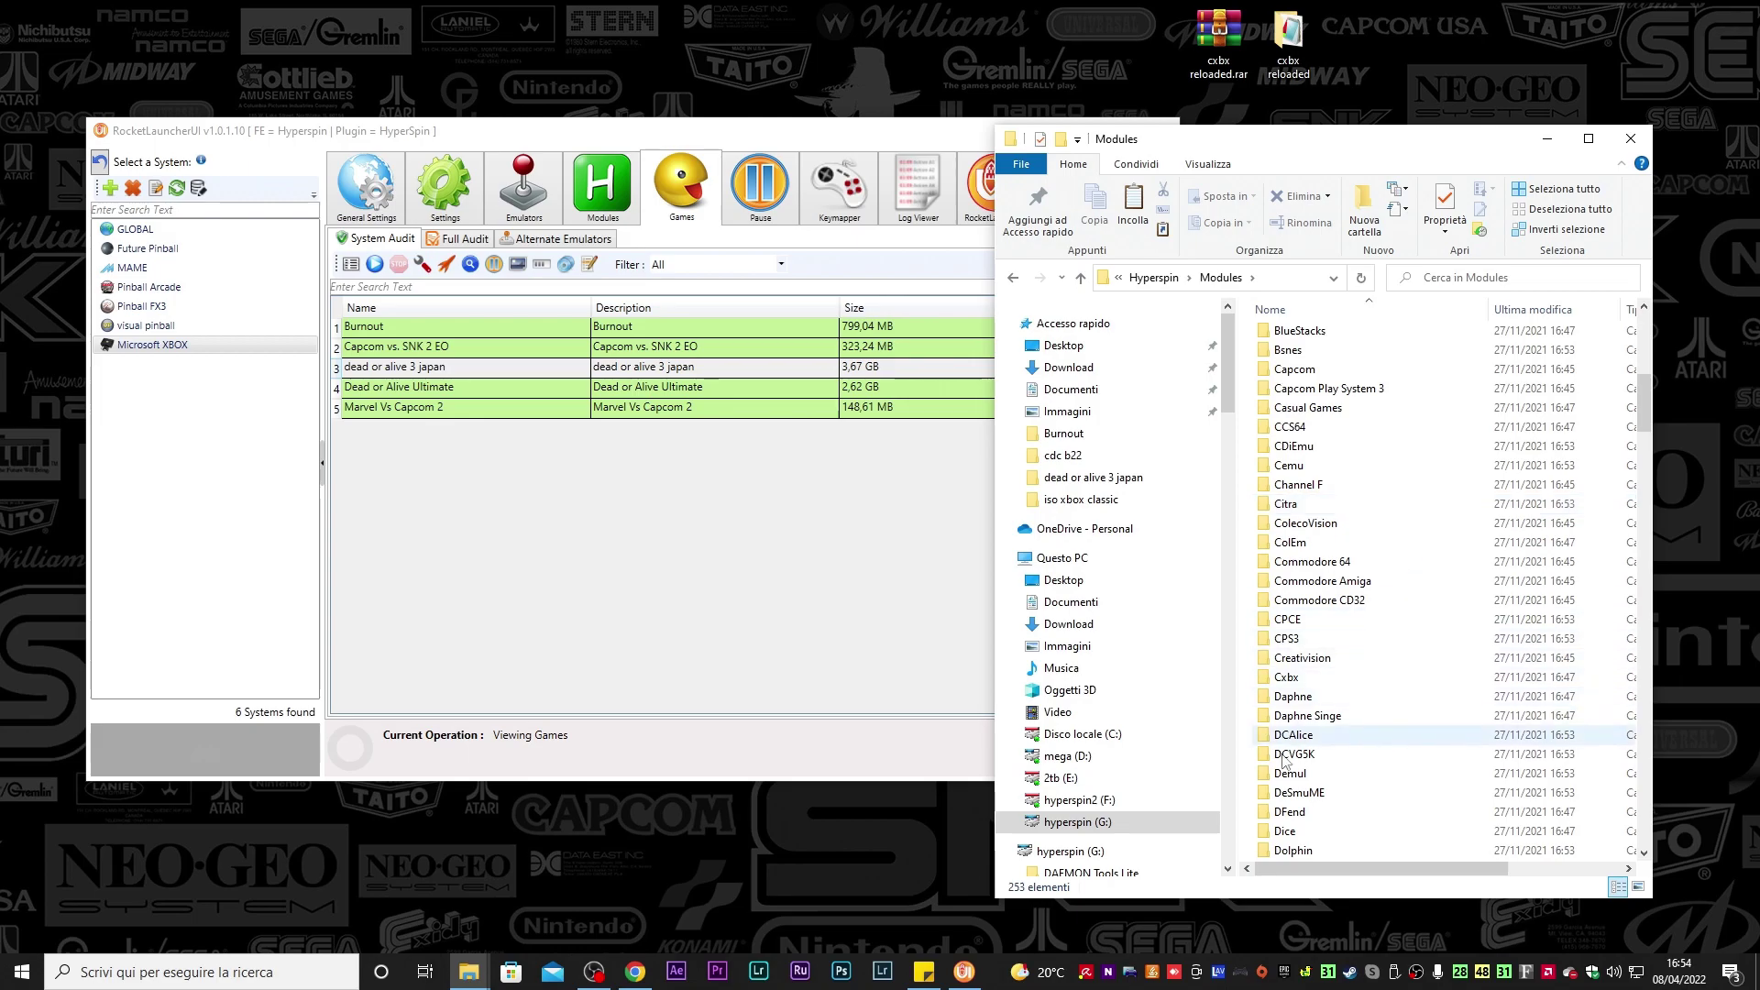
{"action": "left_click", "coordinate": [1307, 683]}
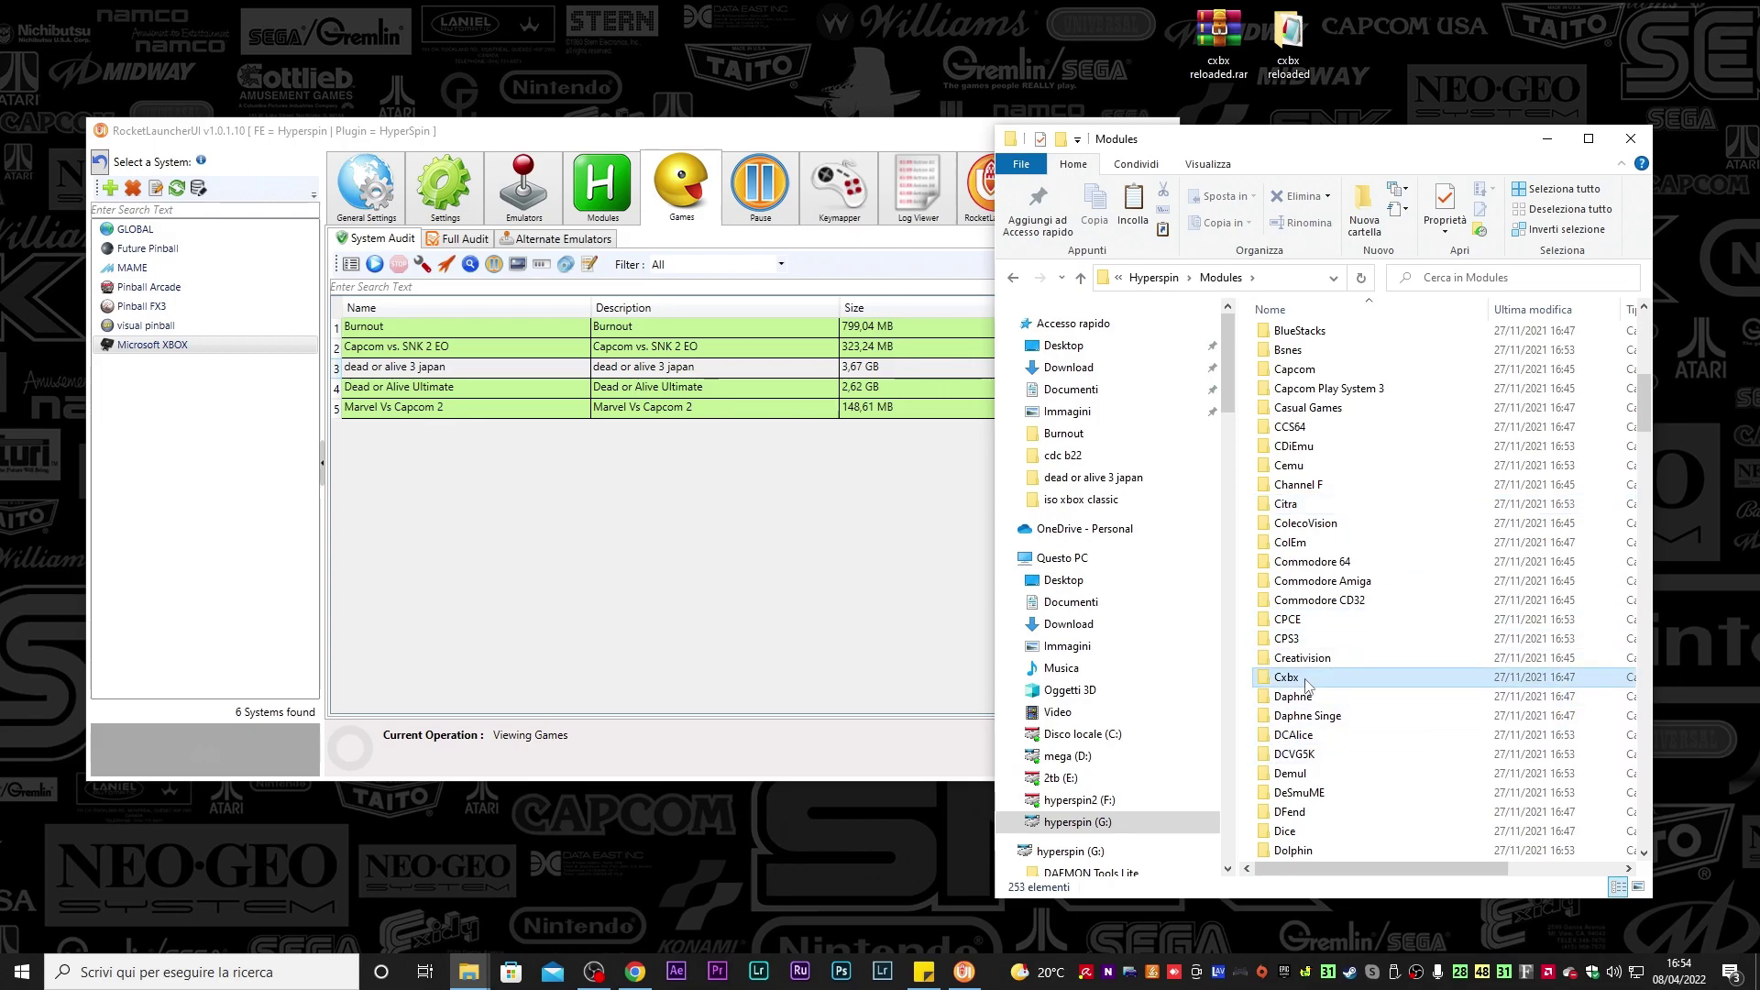
{"action": "right_click", "coordinate": [1244, 640]}
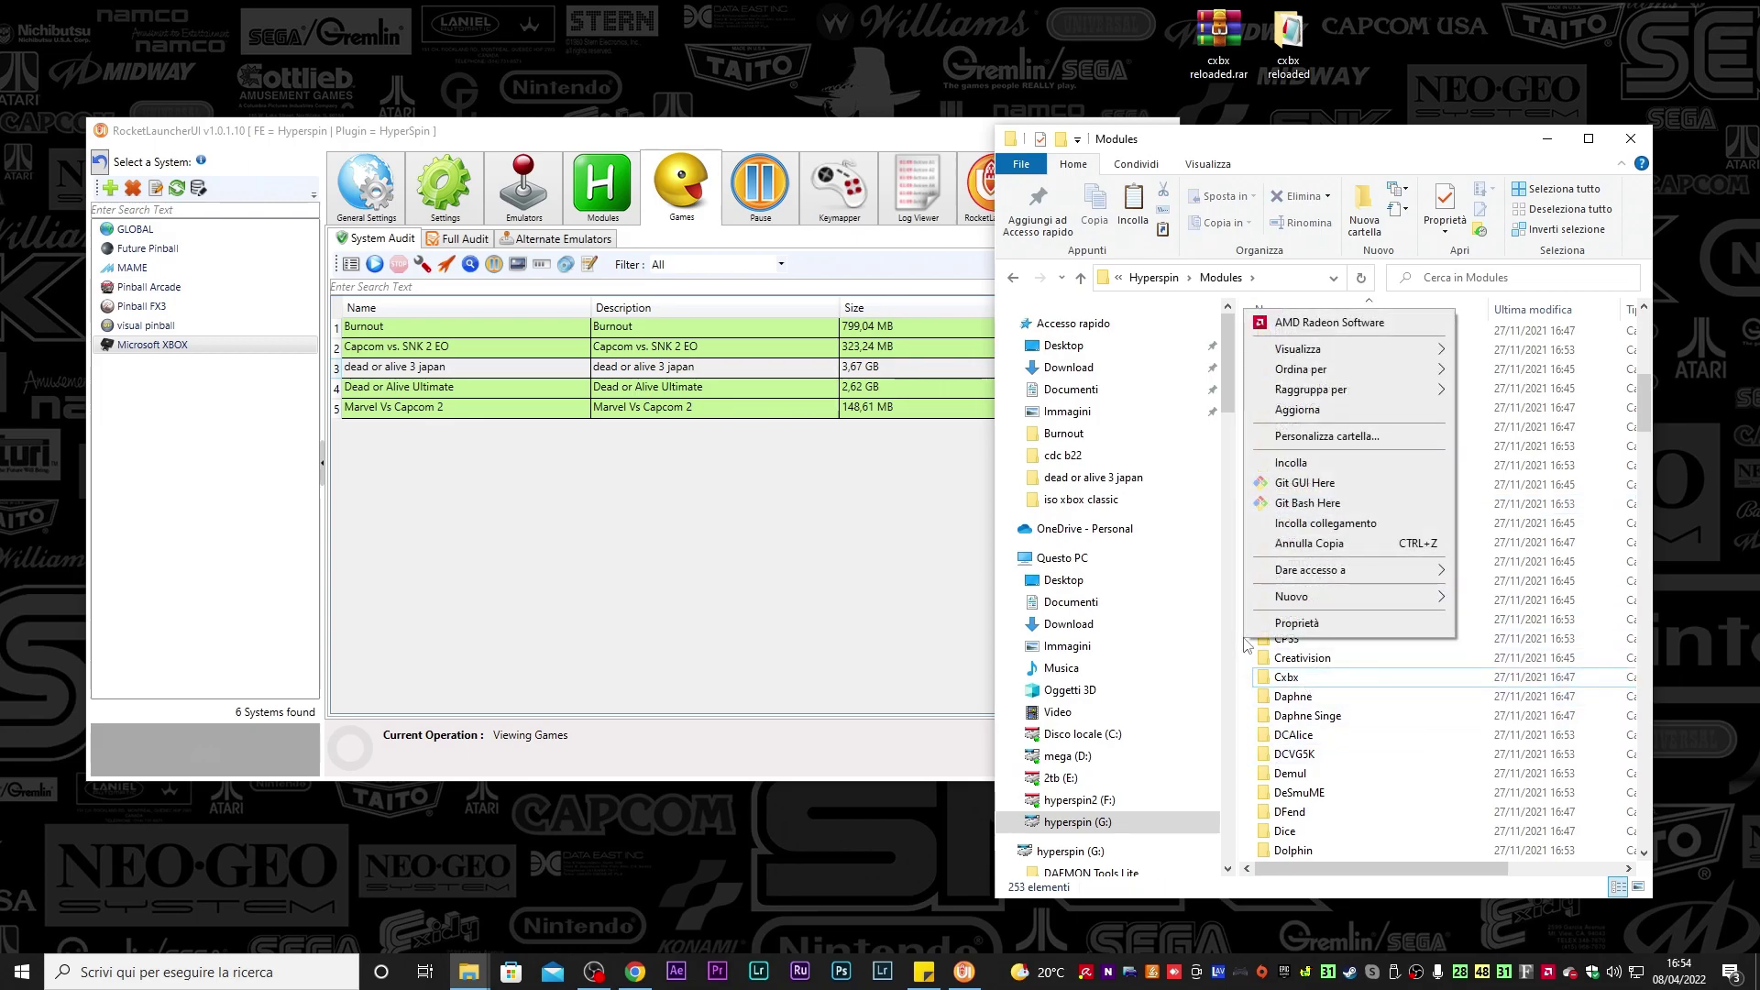
{"action": "left_click", "coordinate": [1291, 463]}
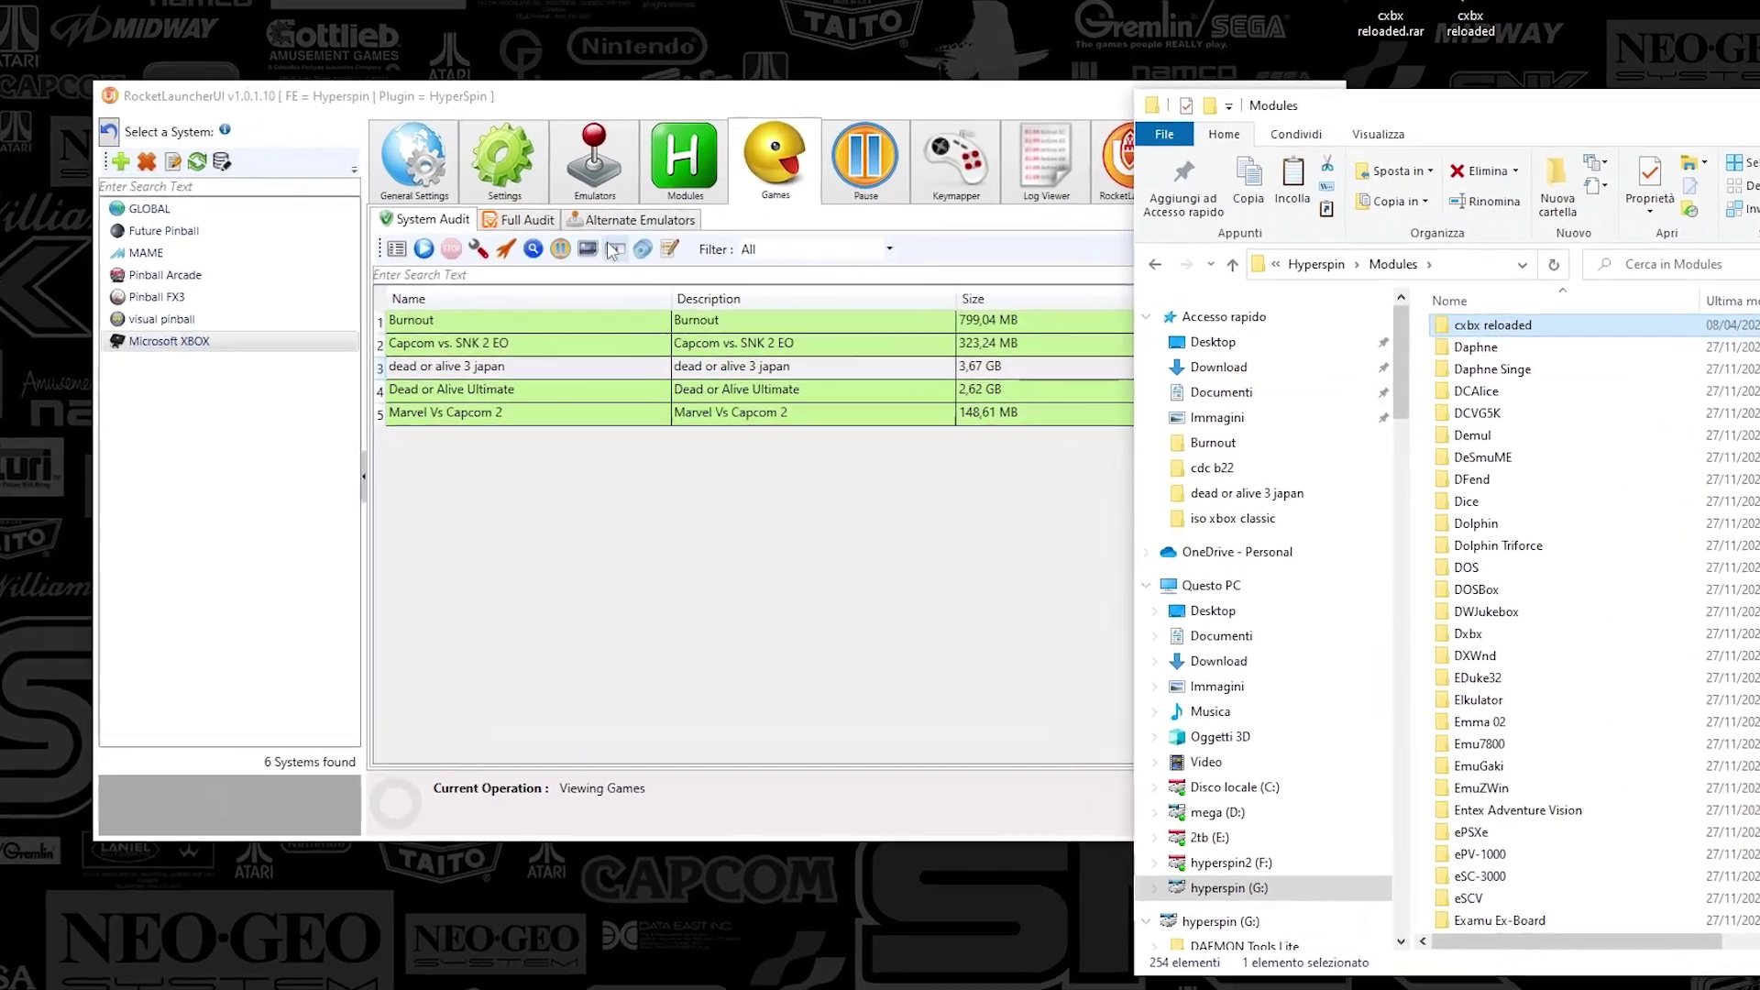
Switch to RocketLauncherUI, rescan the installed modules for Microsoft XBOX and select Cxbx-Reloaded.ahk
{"action": "left_click", "coordinate": [532, 366]}
{"action": "left_click", "coordinate": [684, 160]}
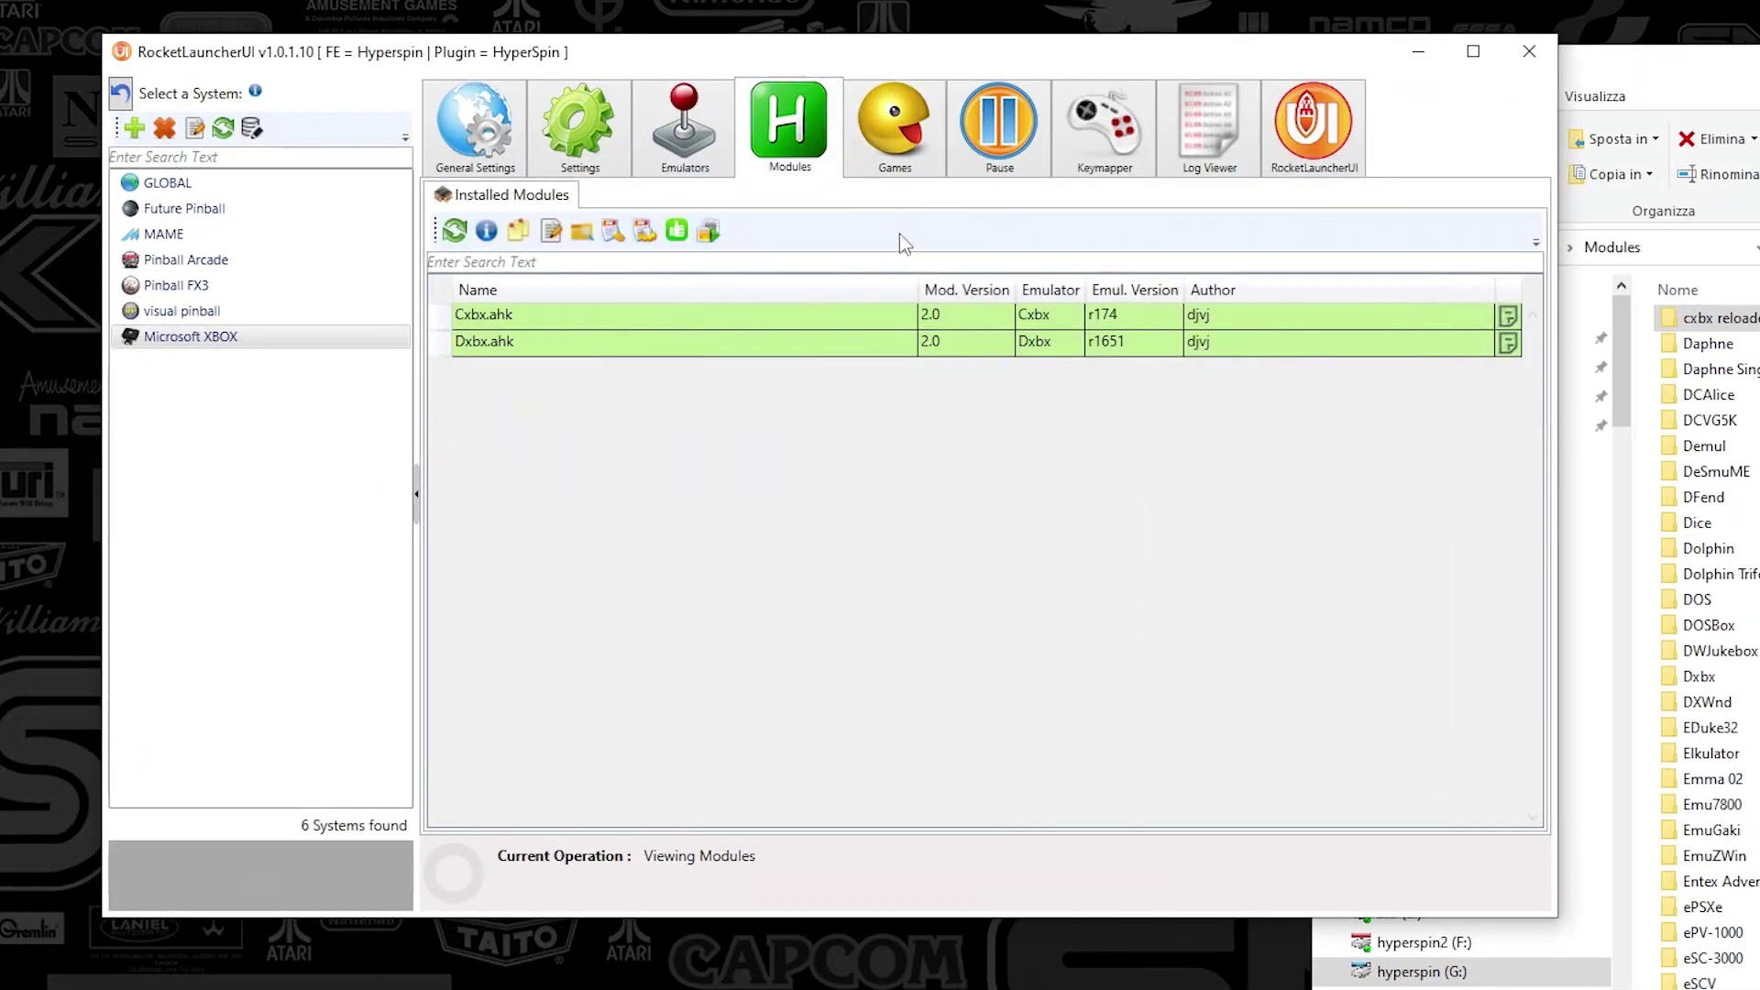
{"action": "left_click", "coordinate": [455, 231]}
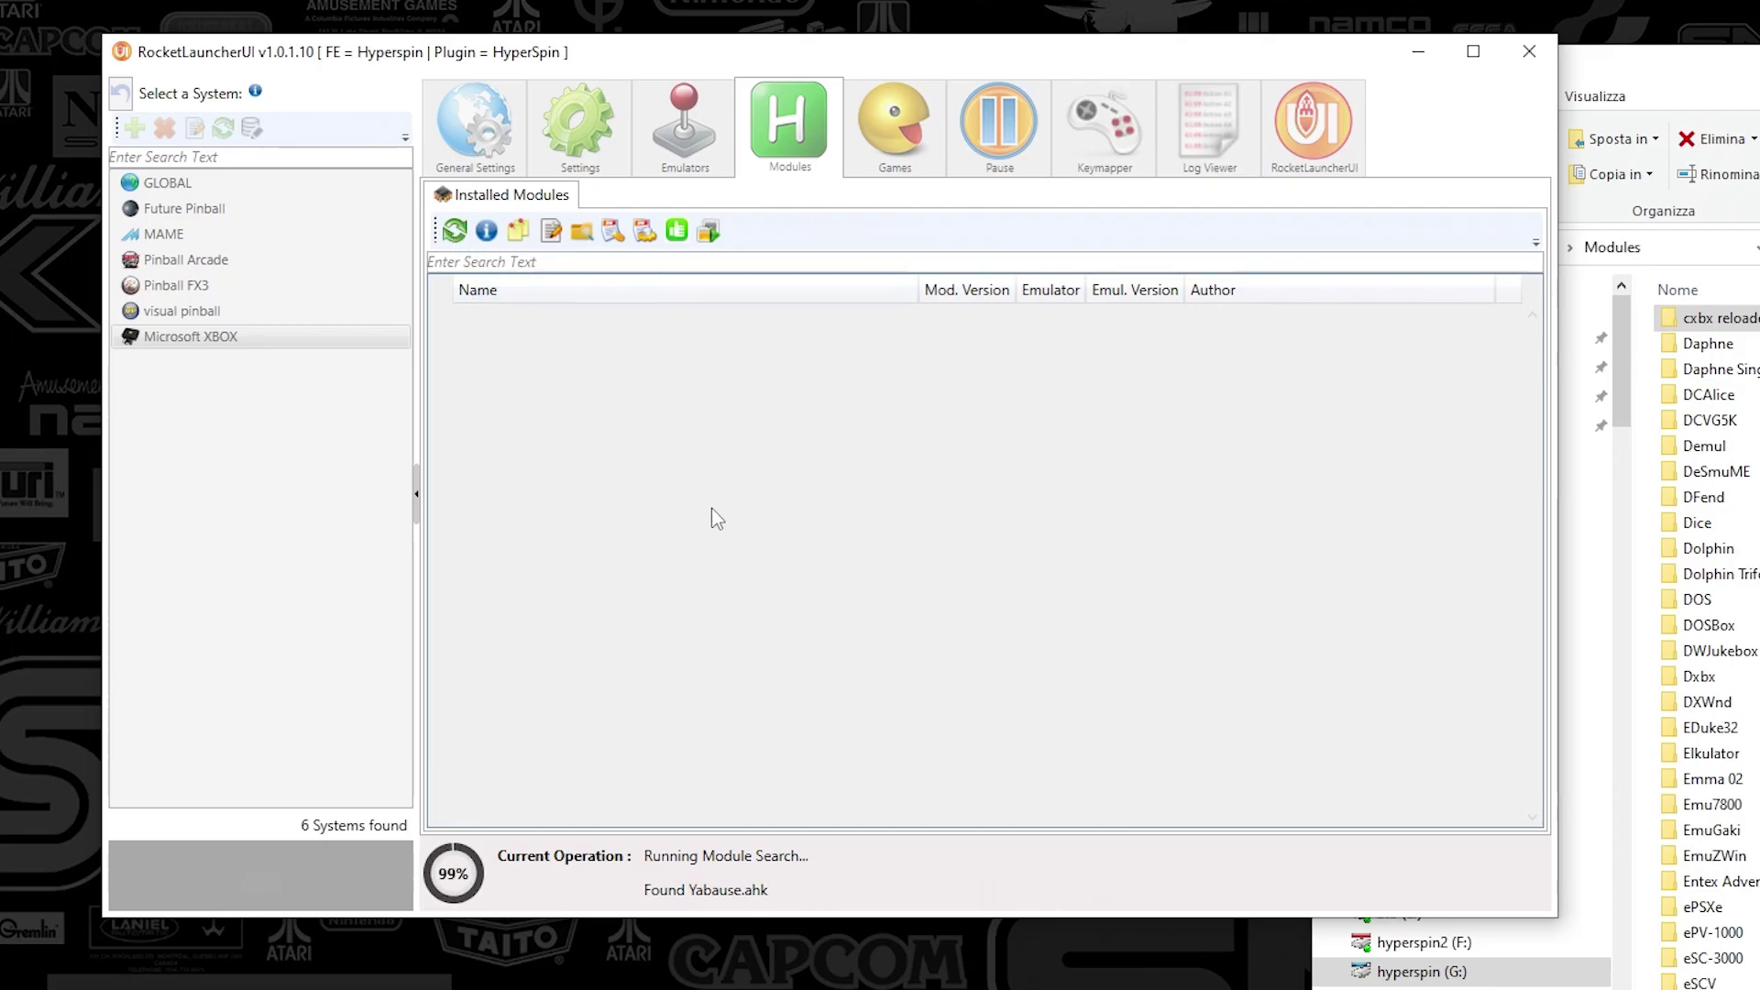
{"action": "left_click", "coordinate": [550, 350]}
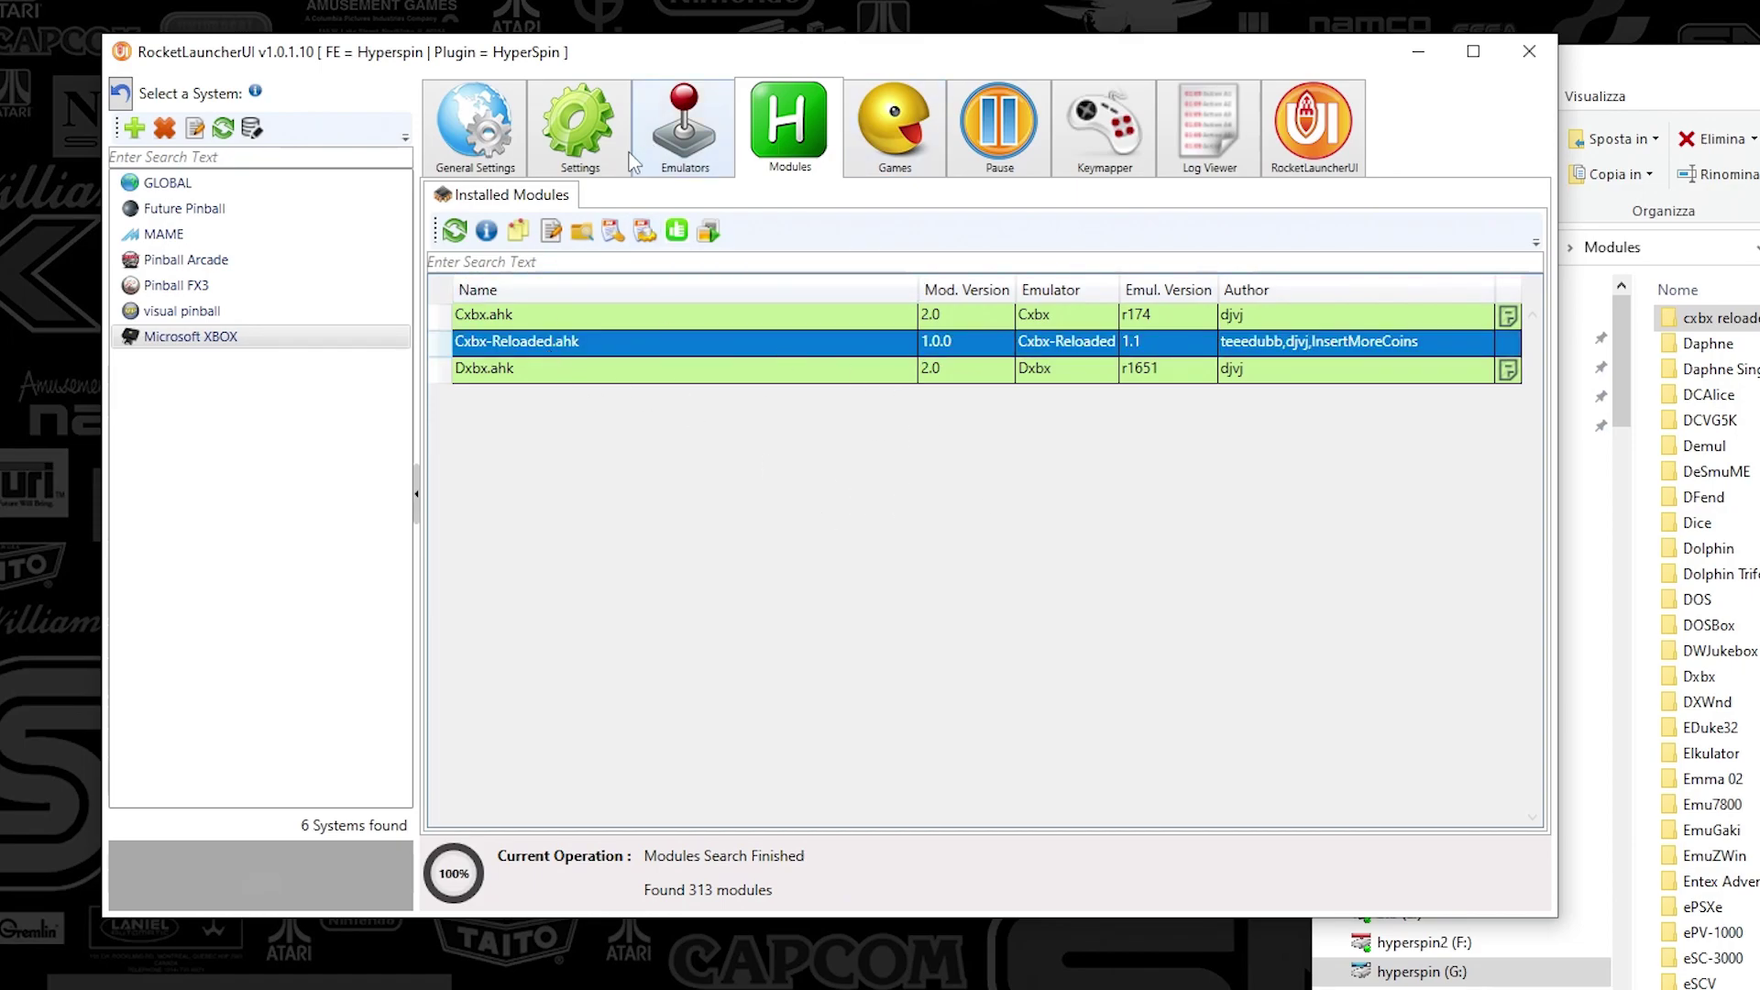
Change the module of the cxbx emulator for Microsoft XBOX to Cxbx-Reloaded.ahk
{"action": "left_click", "coordinate": [684, 130]}
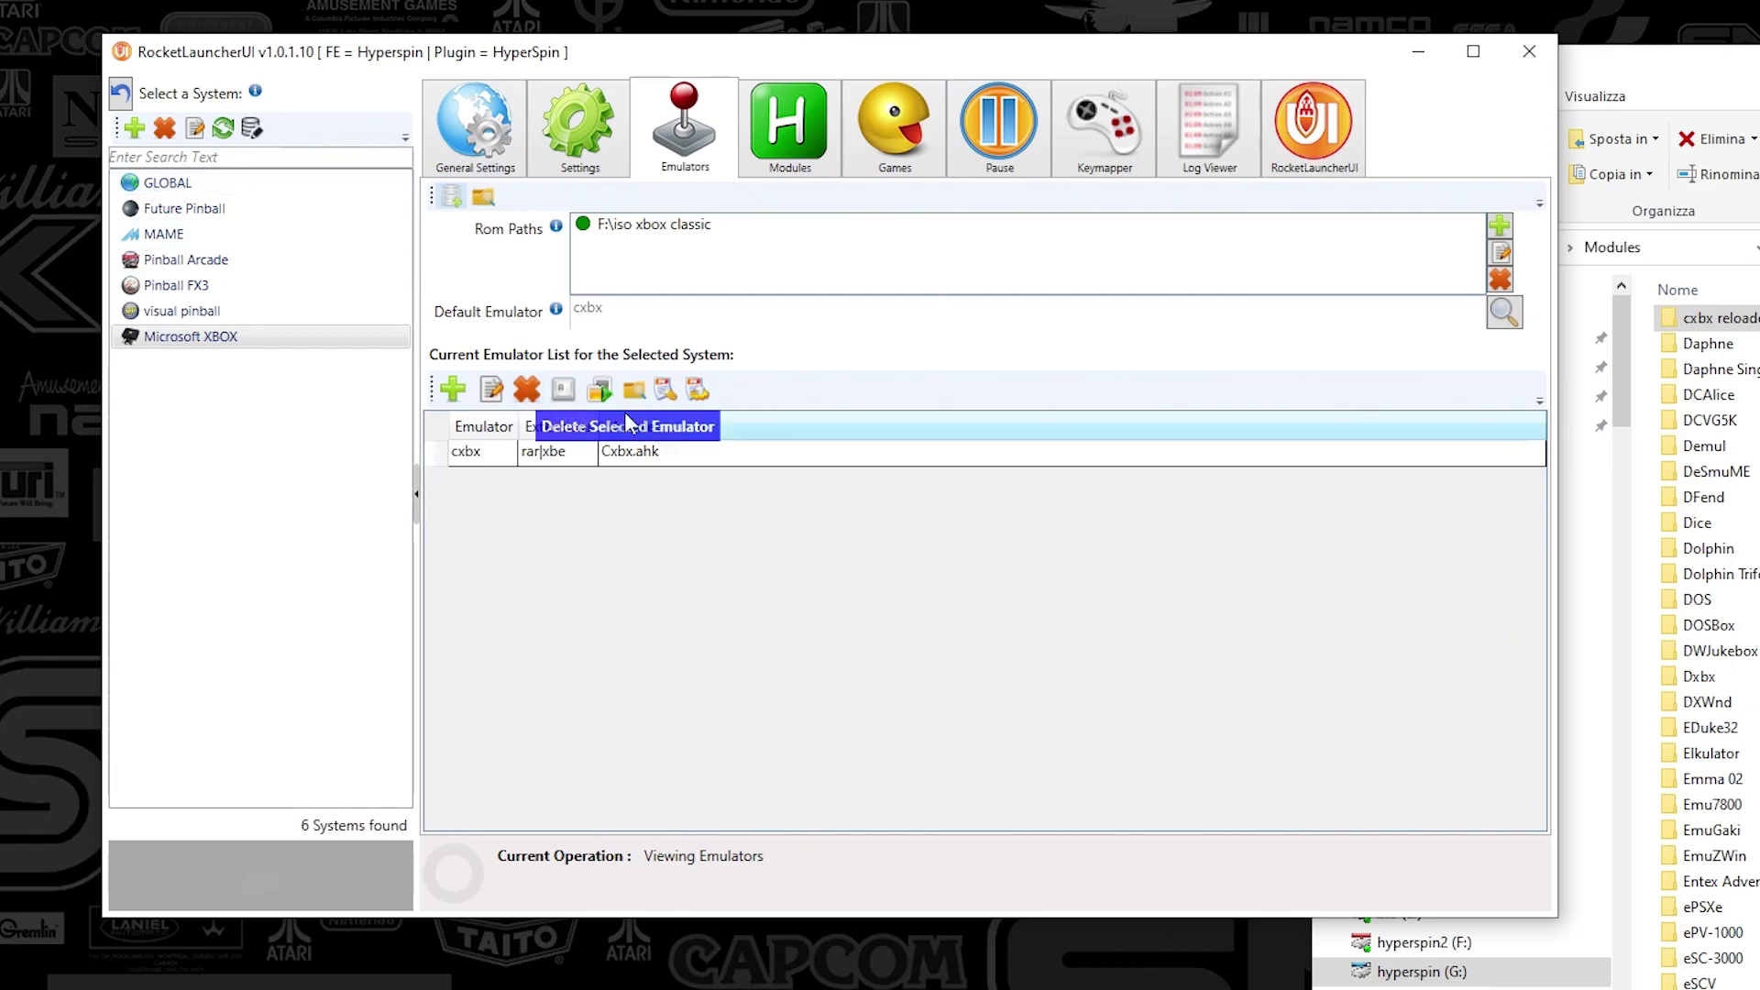
{"action": "left_click", "coordinate": [496, 453]}
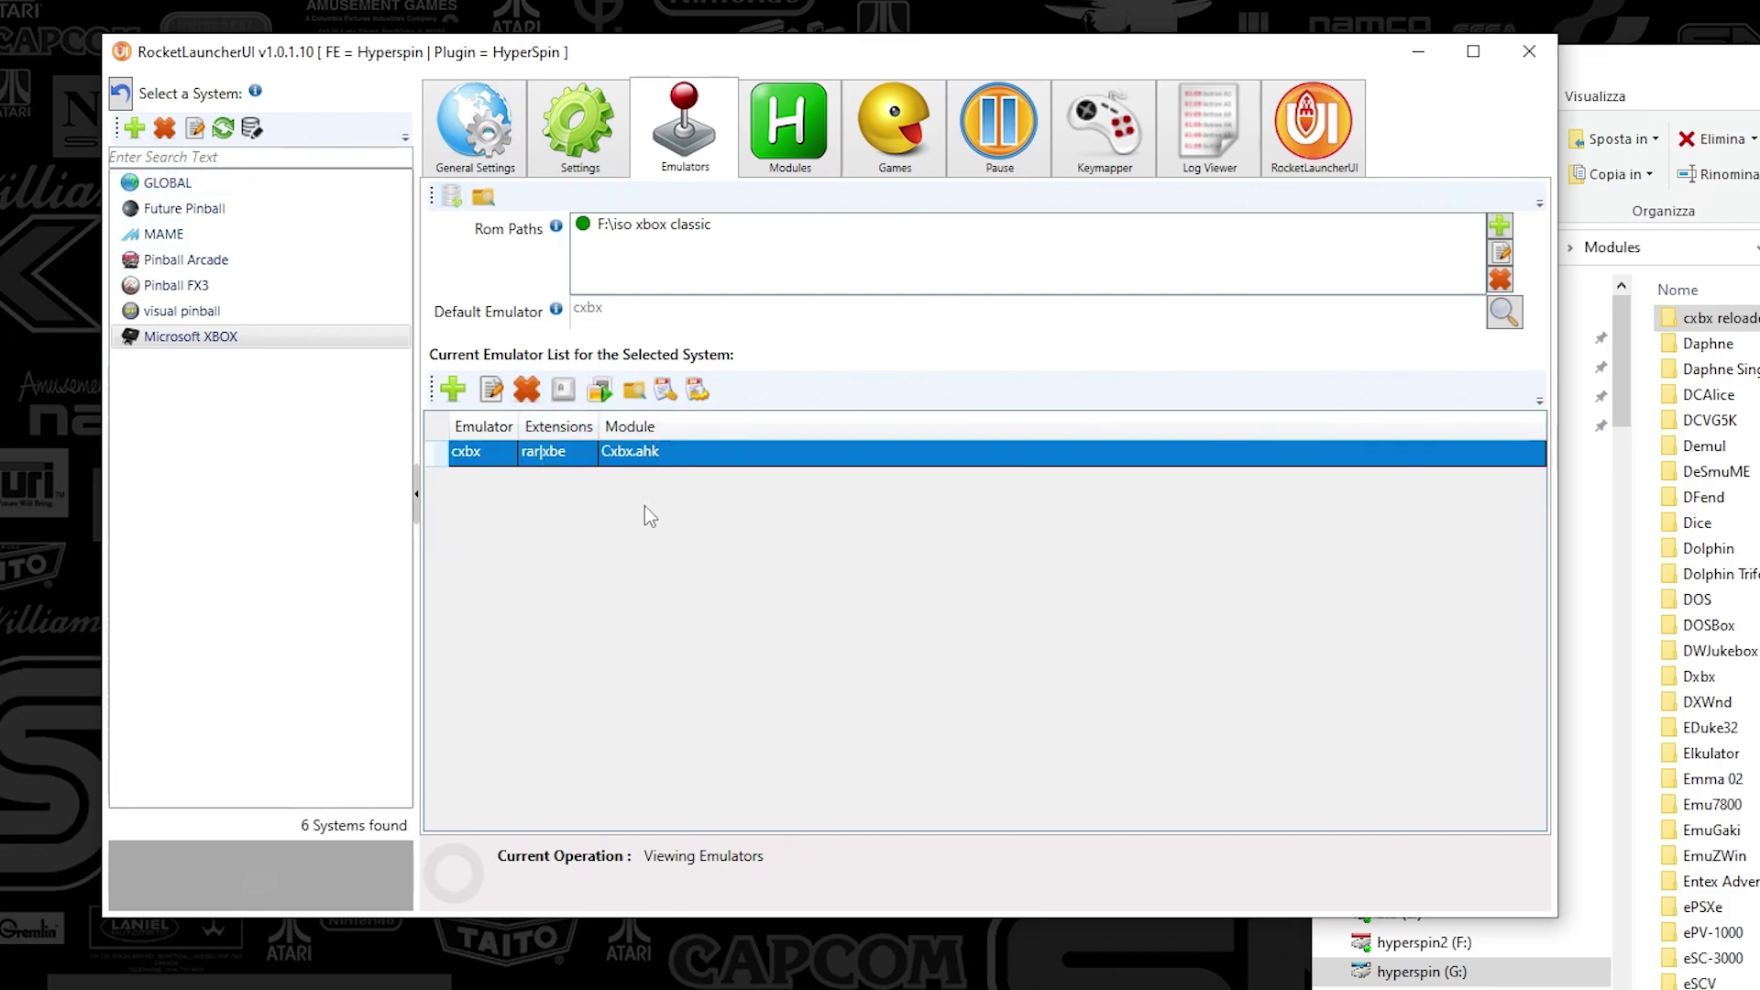
{"action": "double_click", "coordinate": [620, 463]}
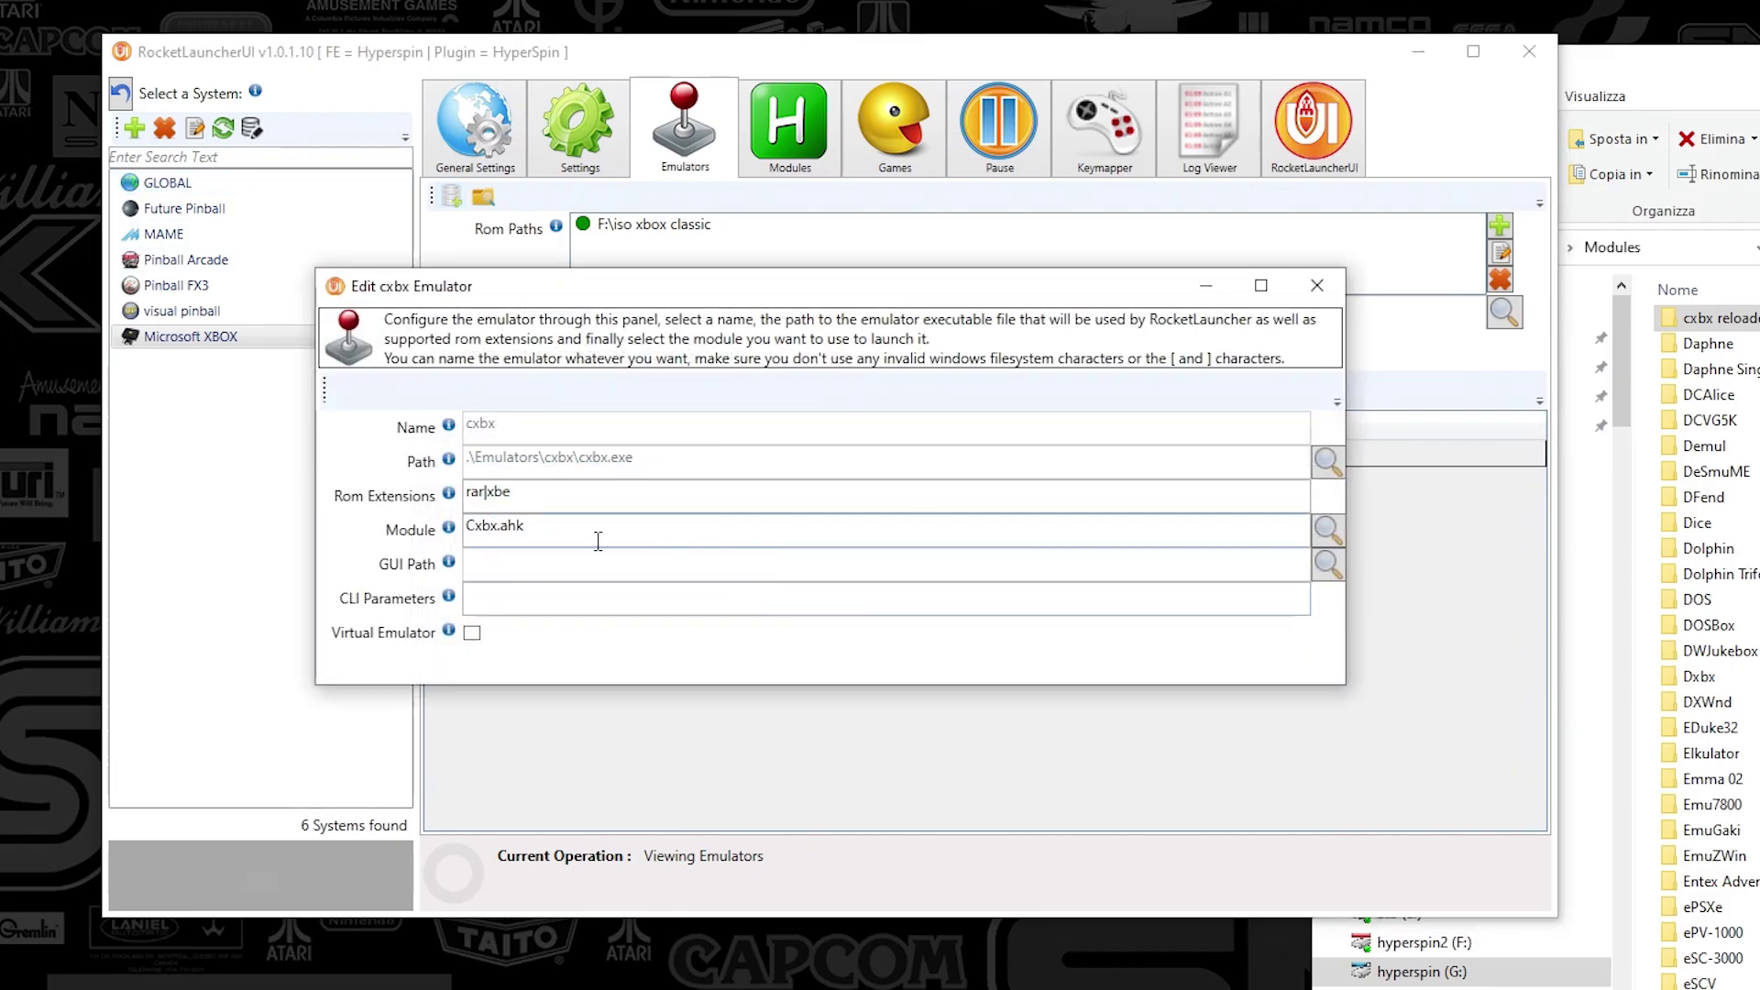
{"action": "left_click", "coordinate": [1326, 534]}
{"action": "scroll", "coordinate": [963, 511], "scroll_direction": "down", "scroll_amount": 2}
{"action": "scroll", "coordinate": [960, 511], "scroll_direction": "down", "scroll_amount": 15}
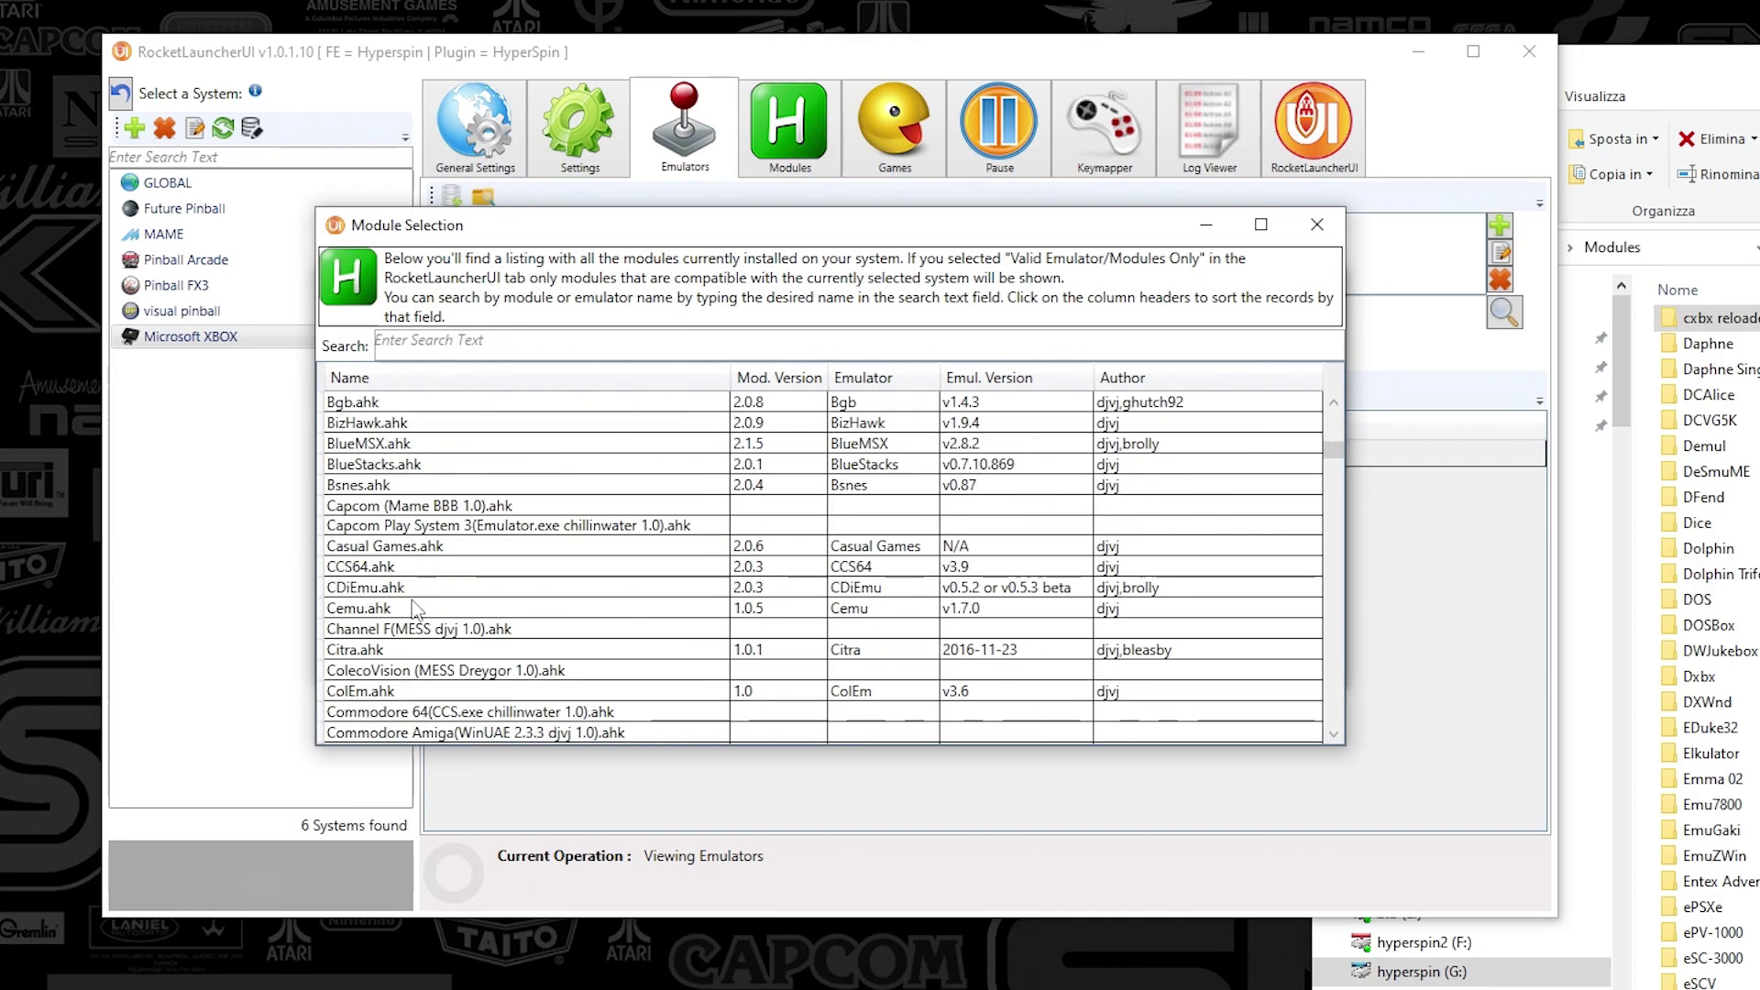
{"action": "scroll", "coordinate": [431, 610], "scroll_direction": "down", "scroll_amount": 1}
{"action": "double_click", "coordinate": [450, 671]}
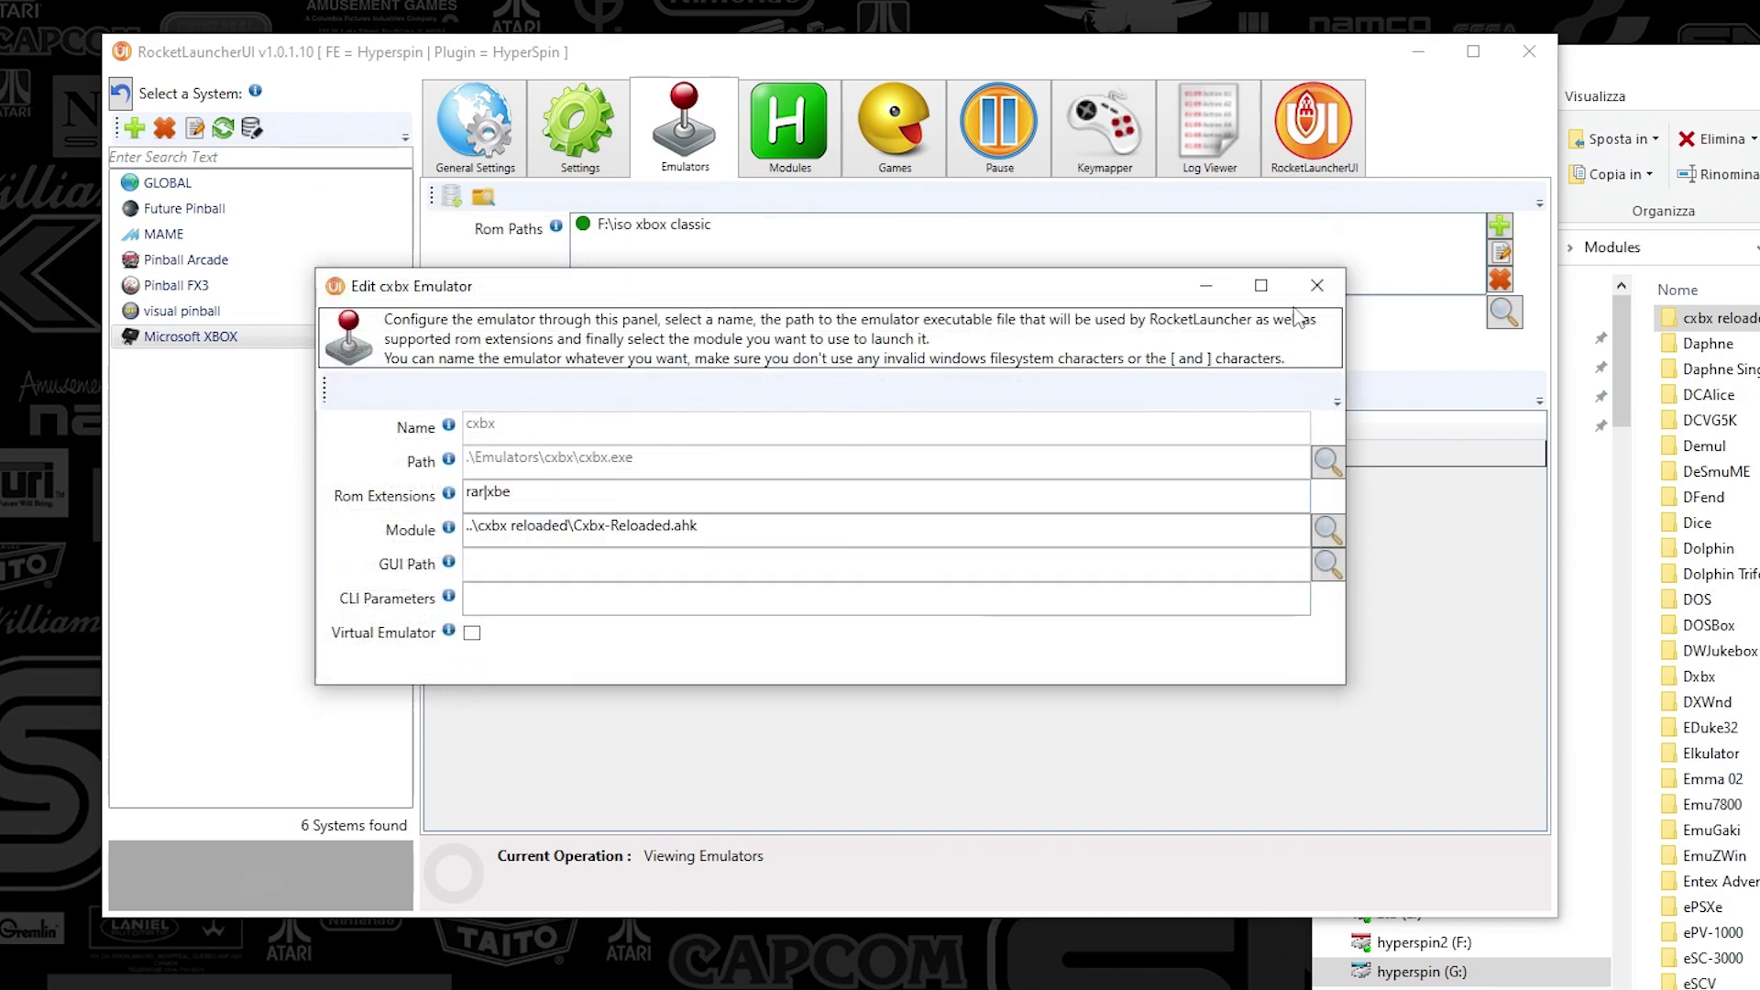
{"action": "left_click", "coordinate": [1331, 292]}
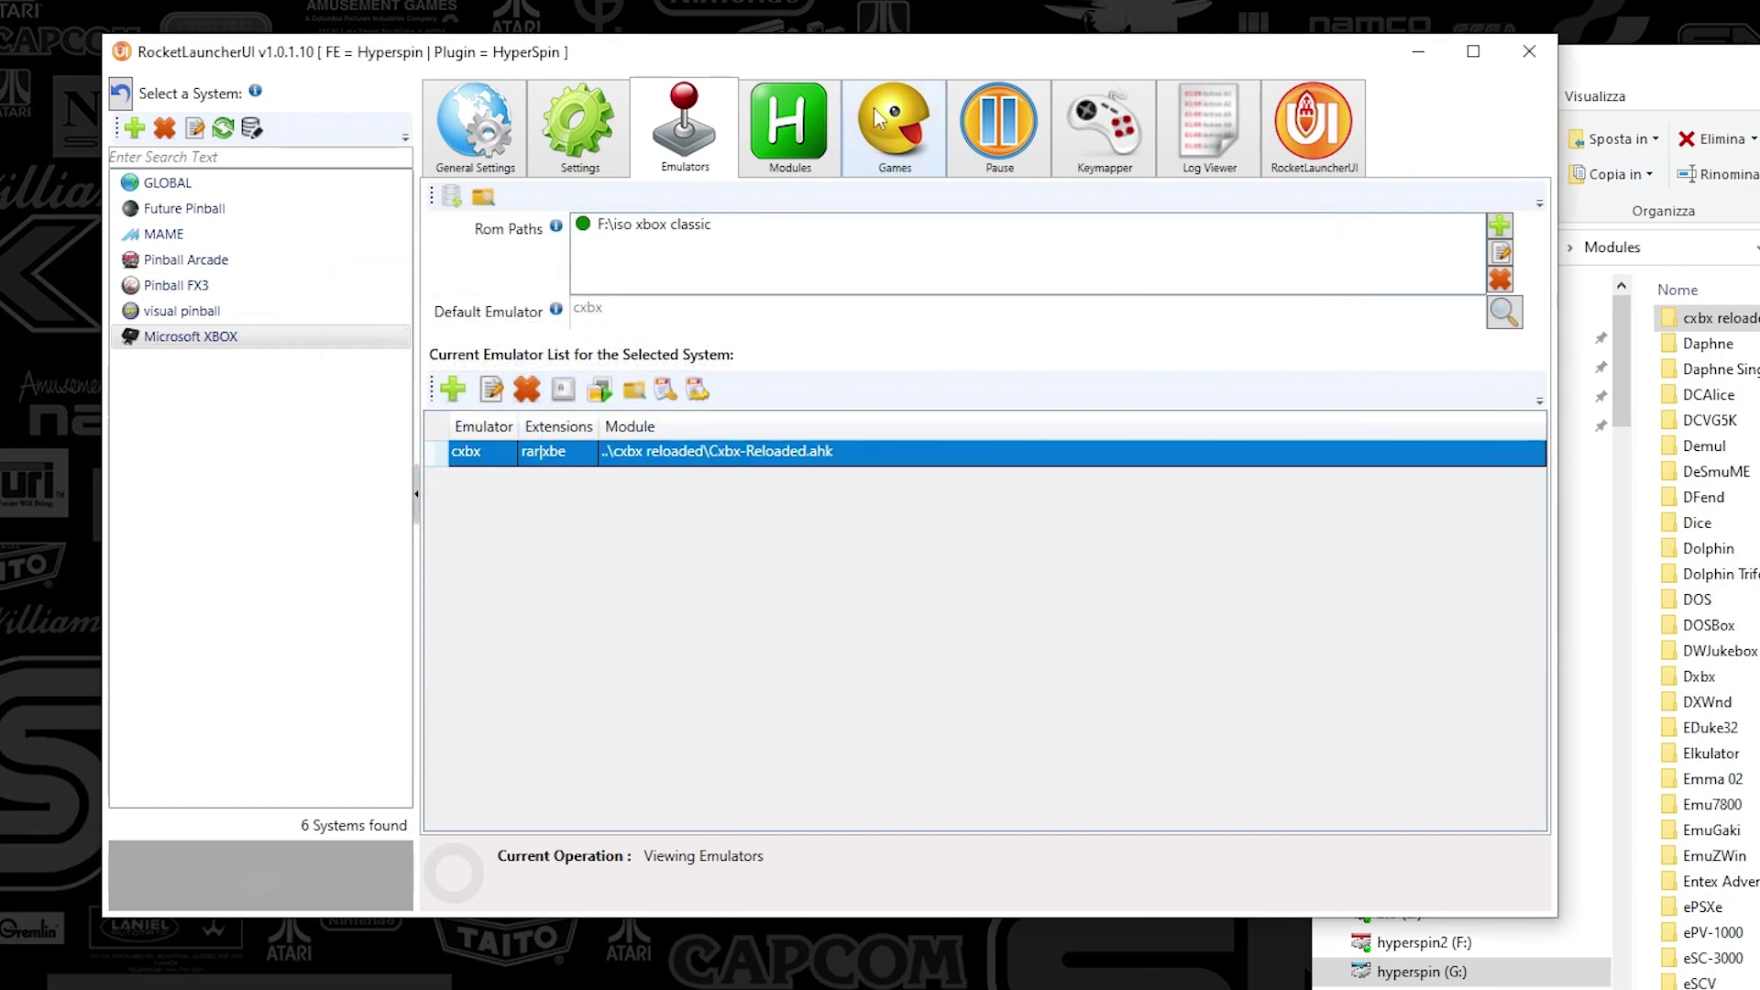
Test launch dead or alive 3 japan from the Microsoft XBOX game list and close the emulator window
{"action": "left_click", "coordinate": [922, 145]}
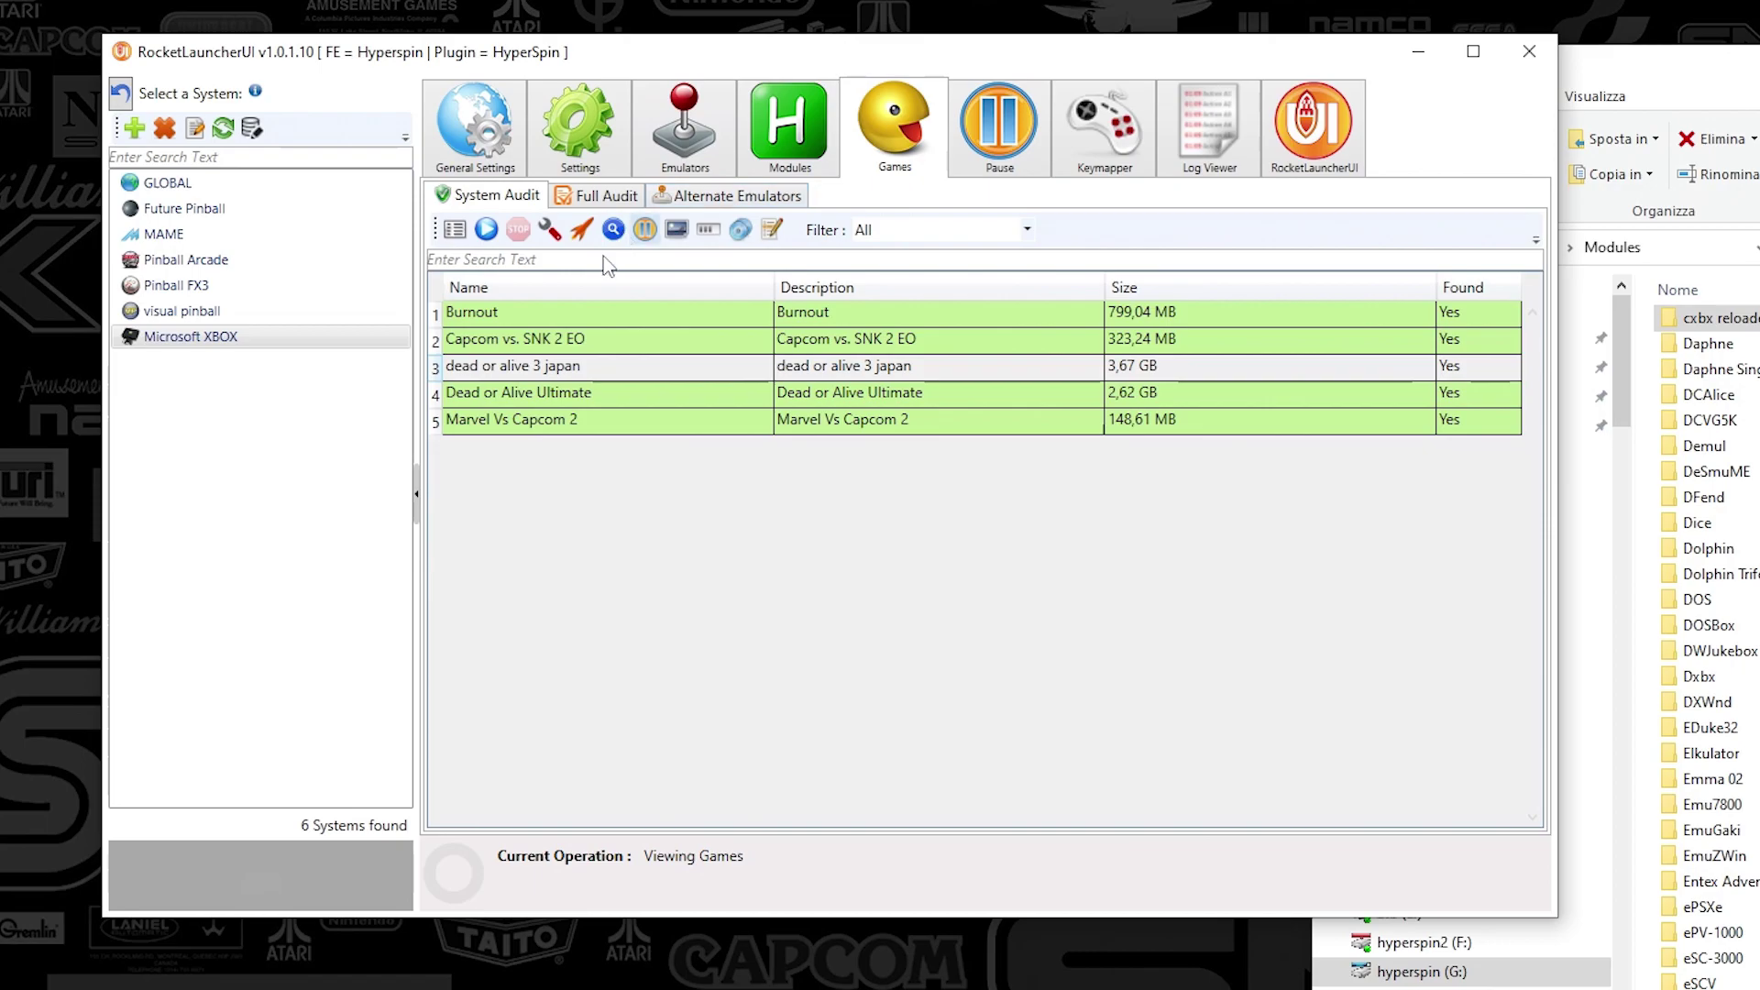
{"action": "left_click", "coordinate": [524, 344]}
{"action": "left_click", "coordinate": [529, 365]}
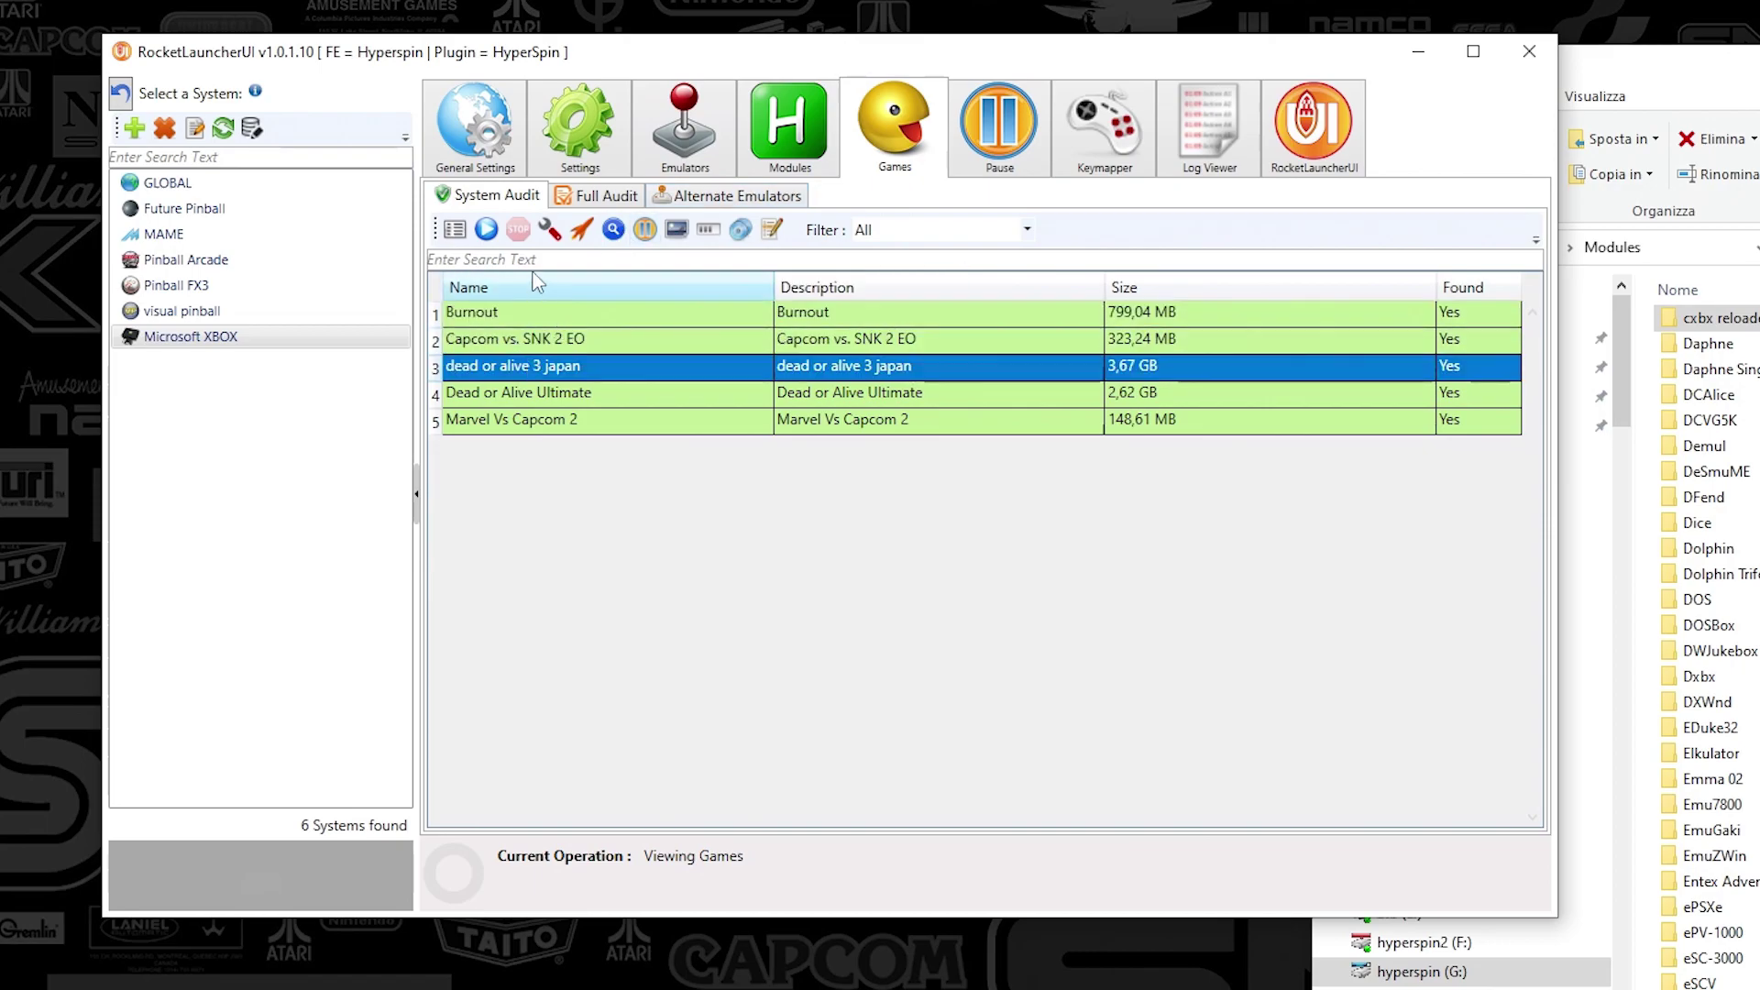
{"action": "left_click", "coordinate": [583, 231]}
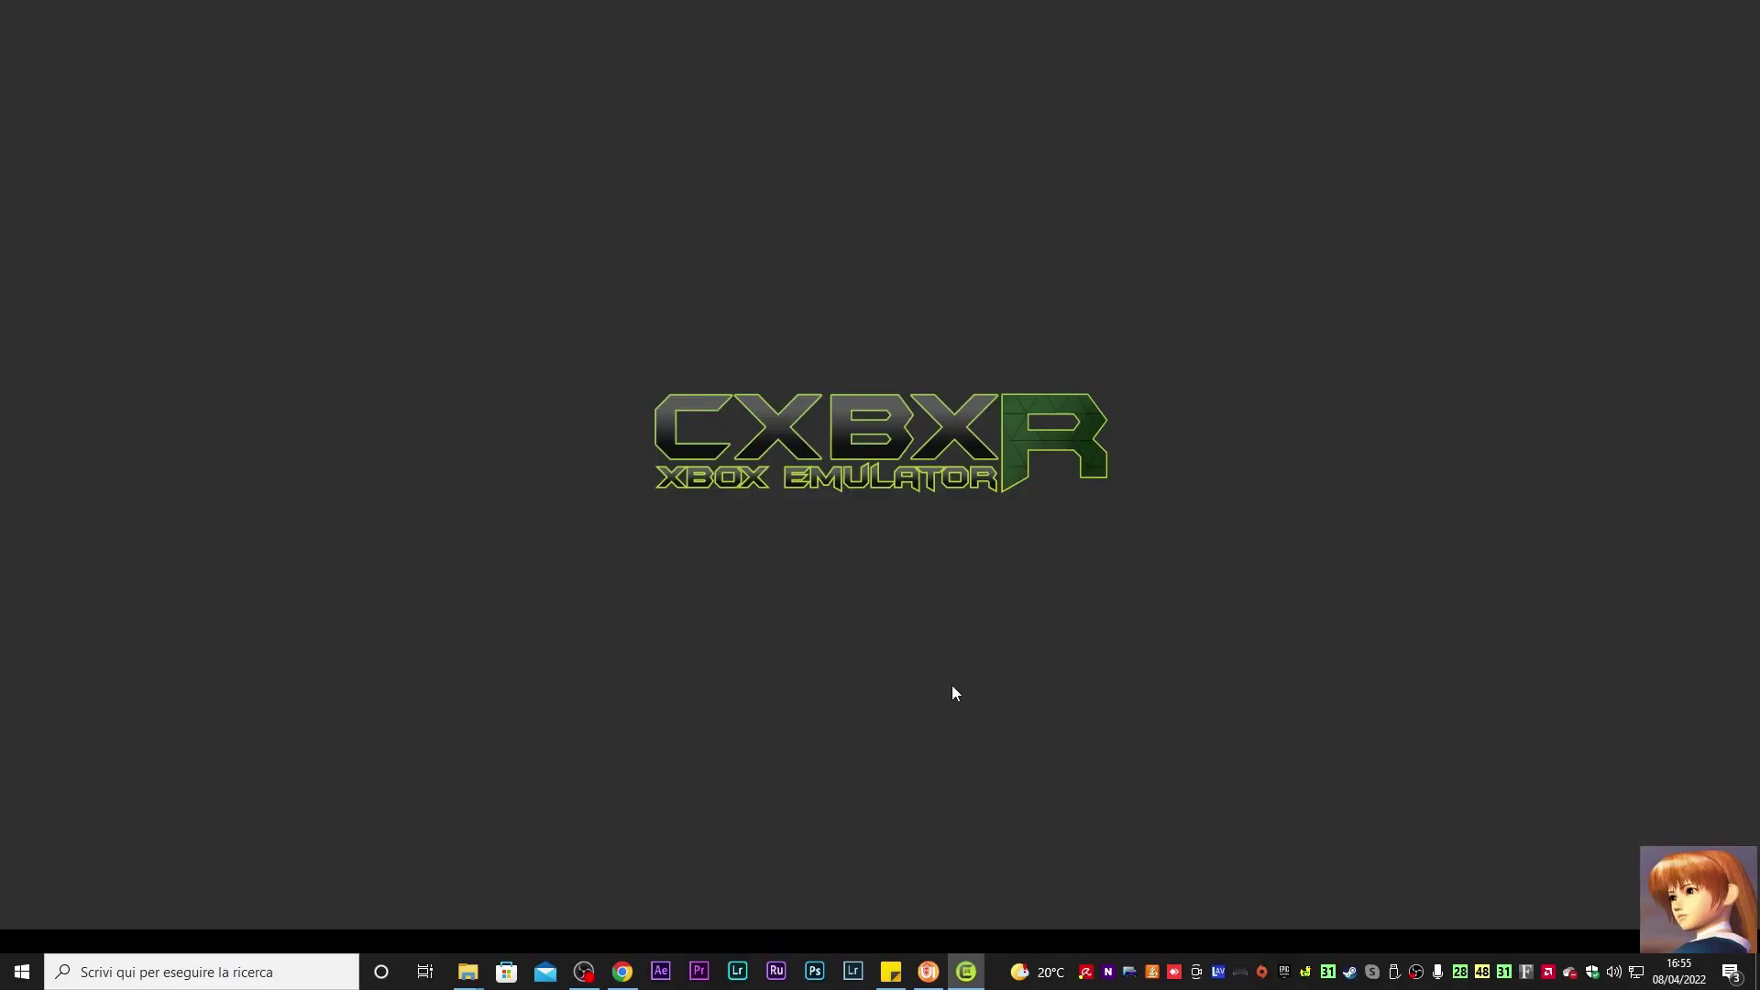
{"action": "right_click", "coordinate": [966, 960]}
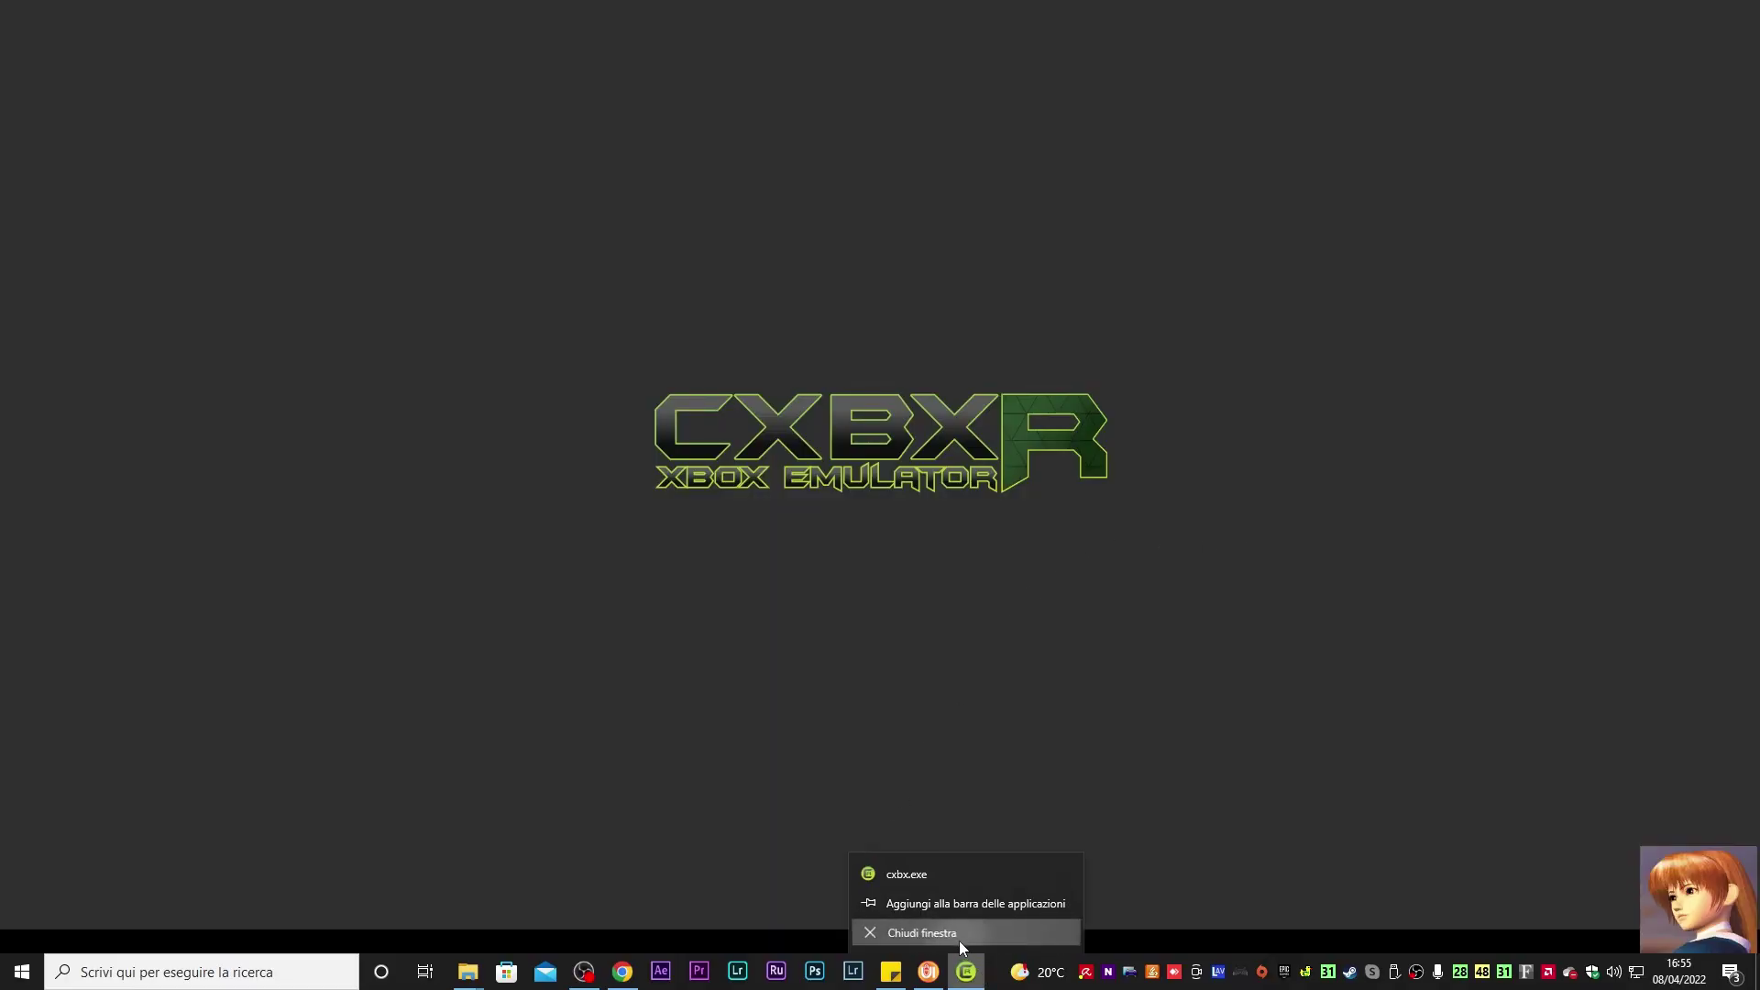
{"action": "left_click", "coordinate": [959, 941]}
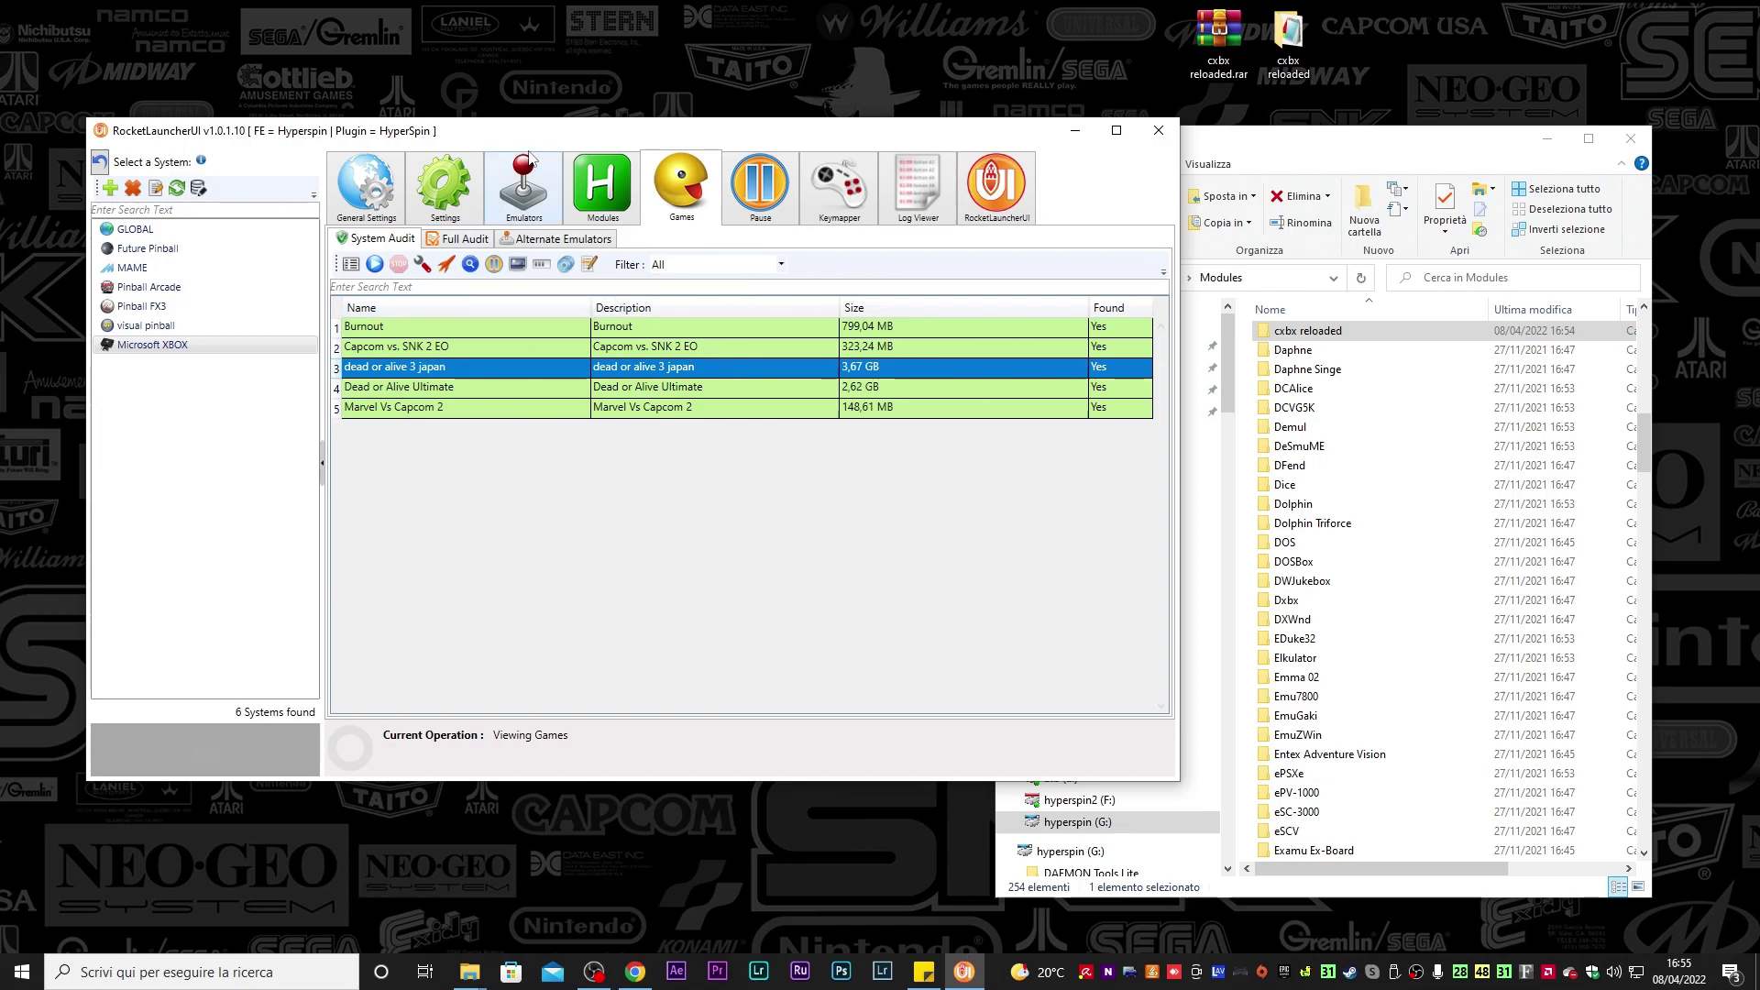
Try to open the module settings of the cxbx emulator for Microsoft XBOX
{"action": "left_click_drag", "start_coordinate": [541, 140], "coordinate": [589, 187]}
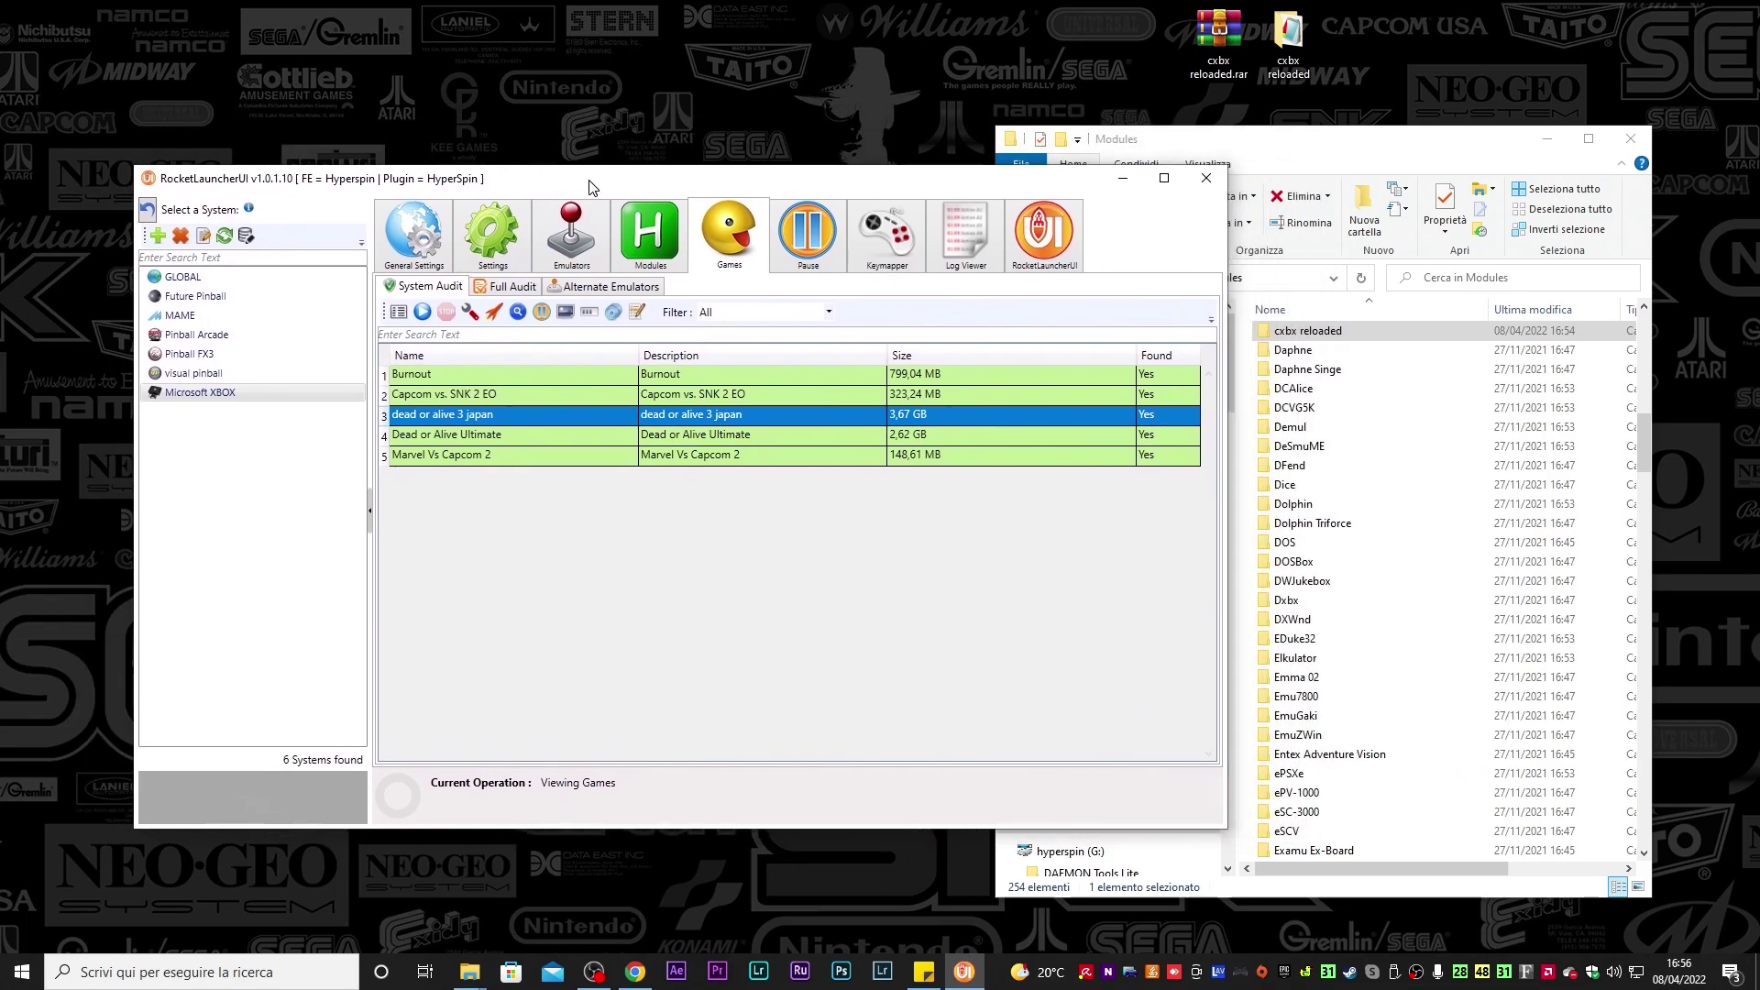
{"action": "left_click", "coordinate": [561, 250]}
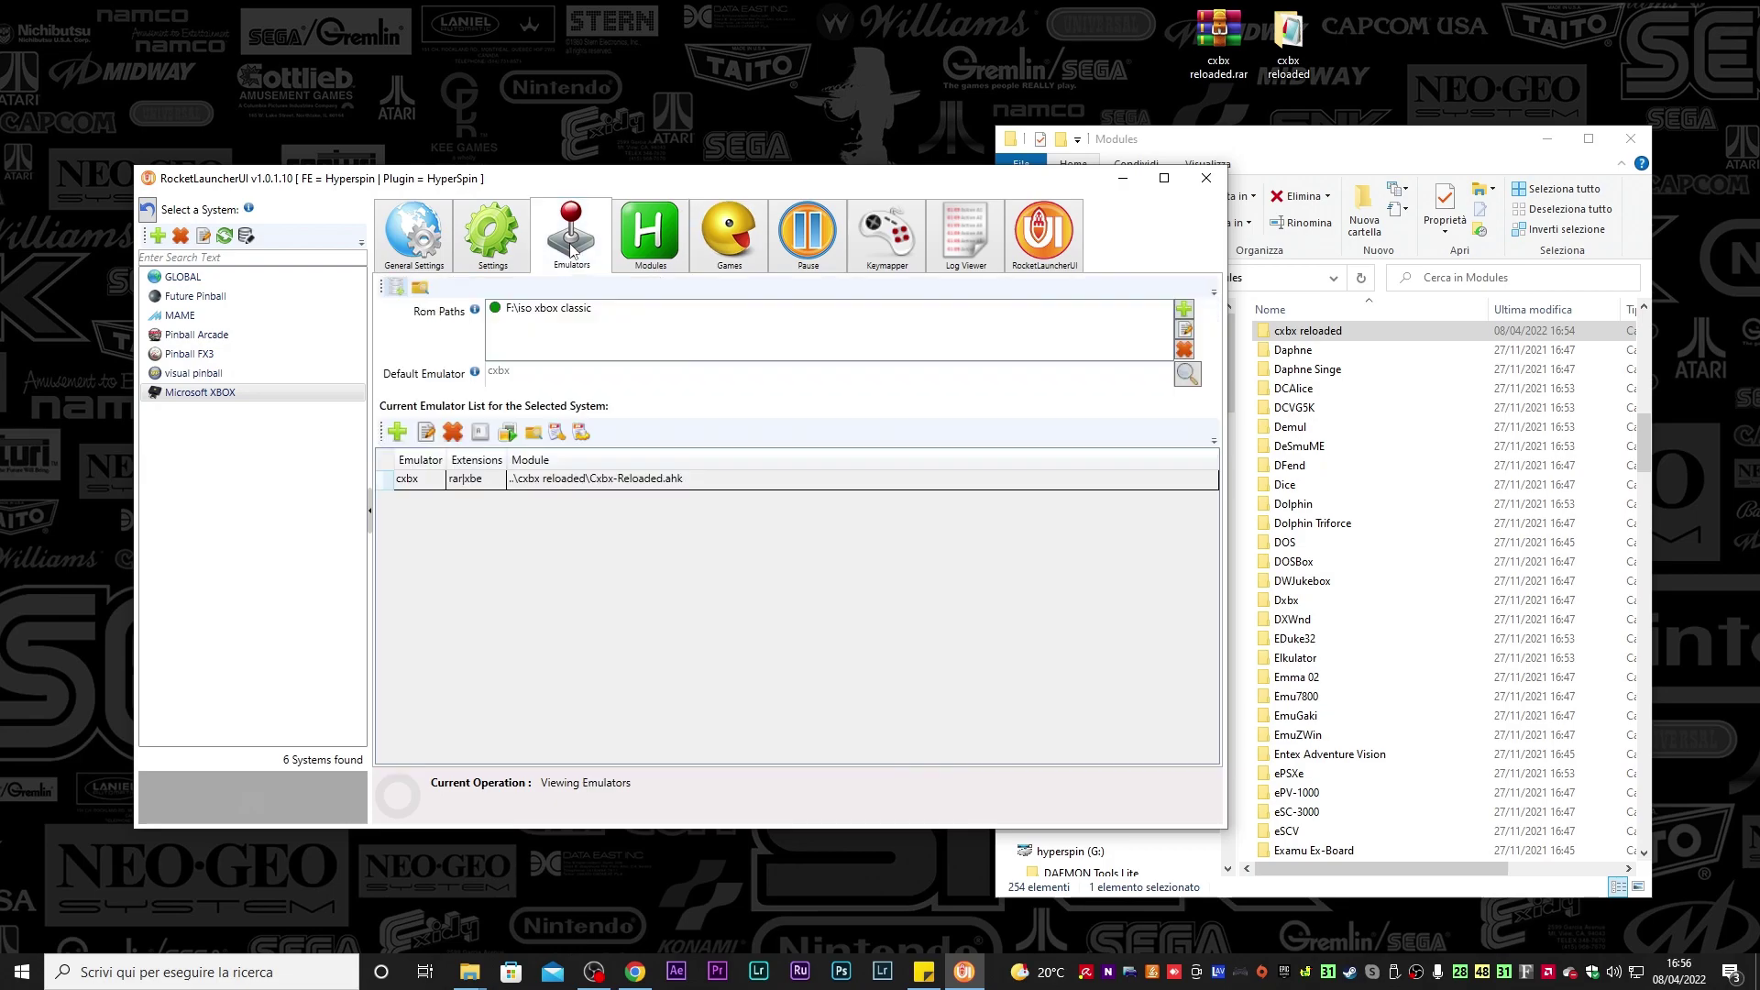
{"action": "left_click", "coordinate": [620, 481]}
{"action": "left_click", "coordinate": [558, 436]}
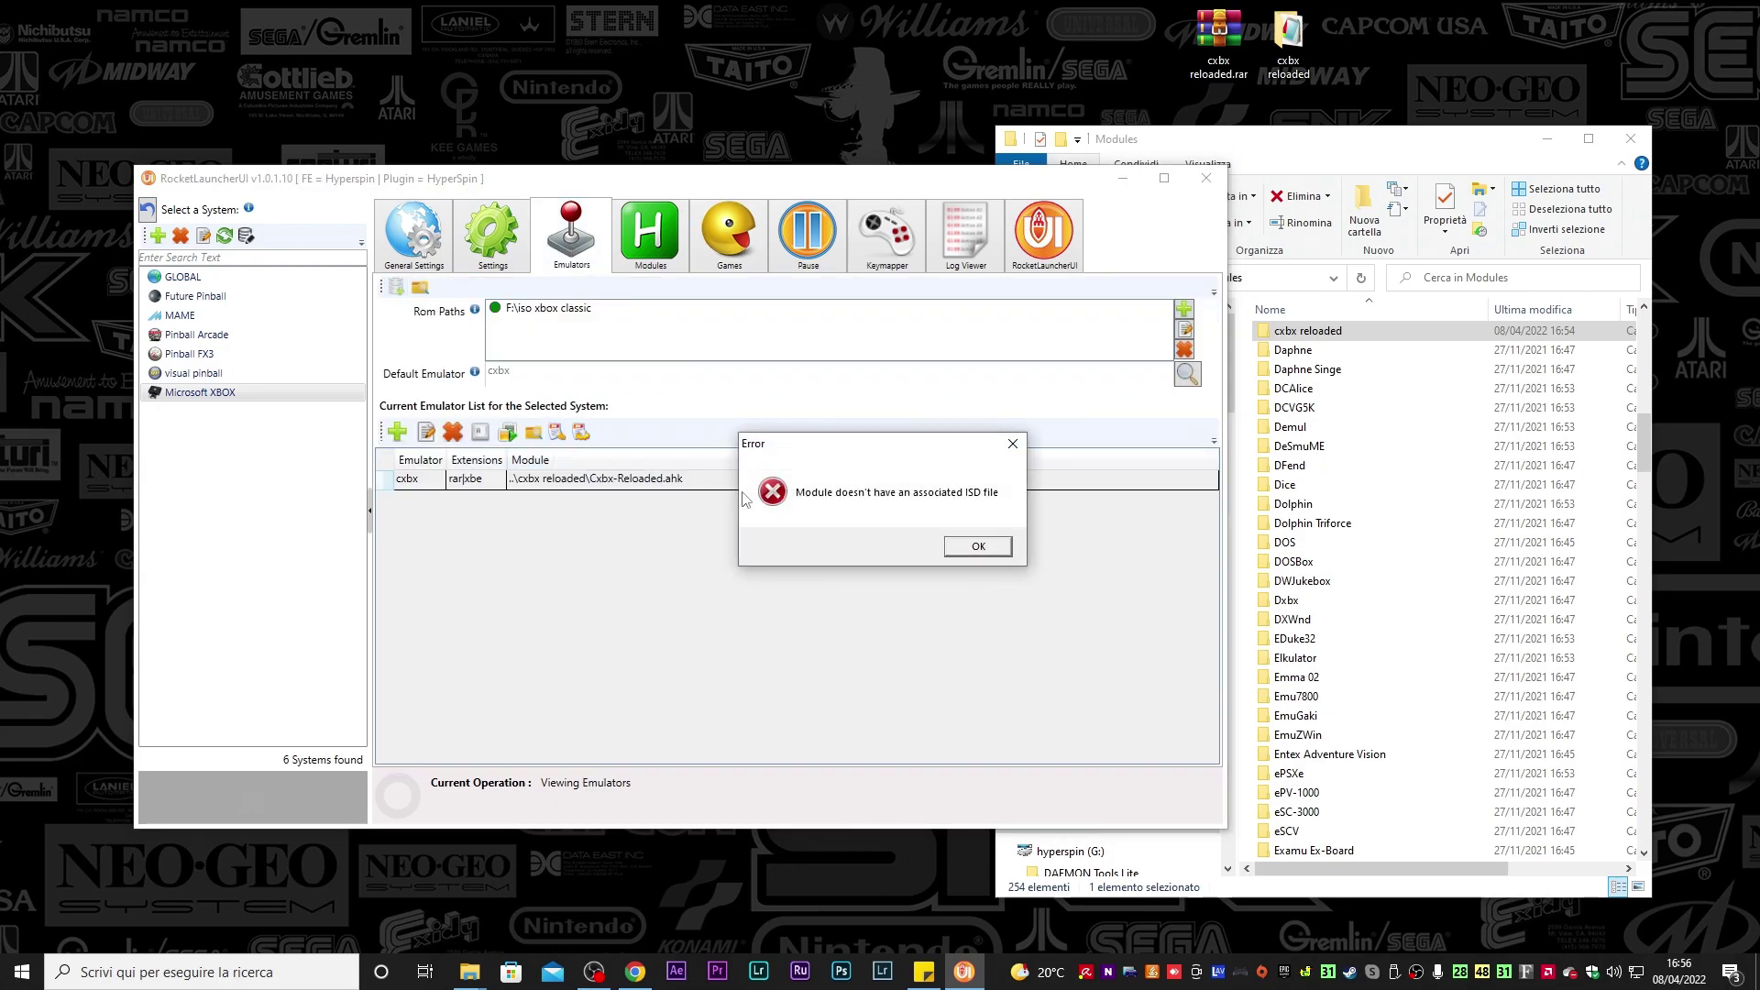
{"action": "left_click", "coordinate": [972, 545]}
{"action": "left_click", "coordinate": [558, 436]}
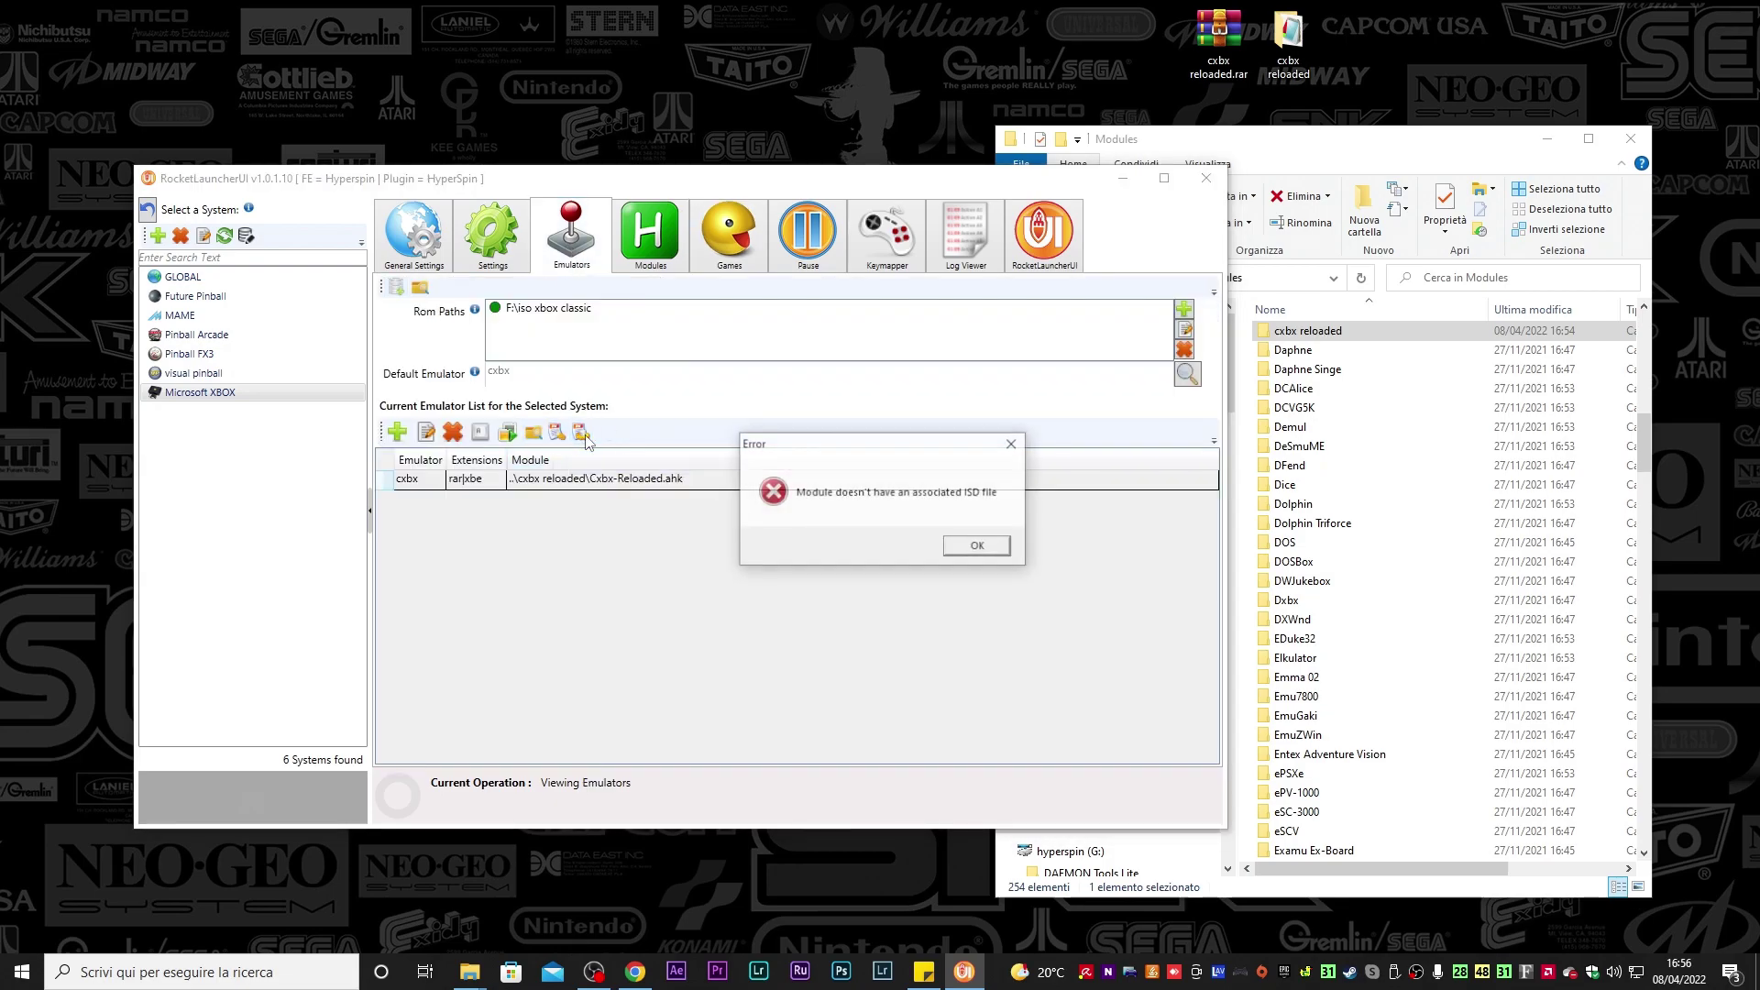
{"action": "left_click", "coordinate": [979, 546]}
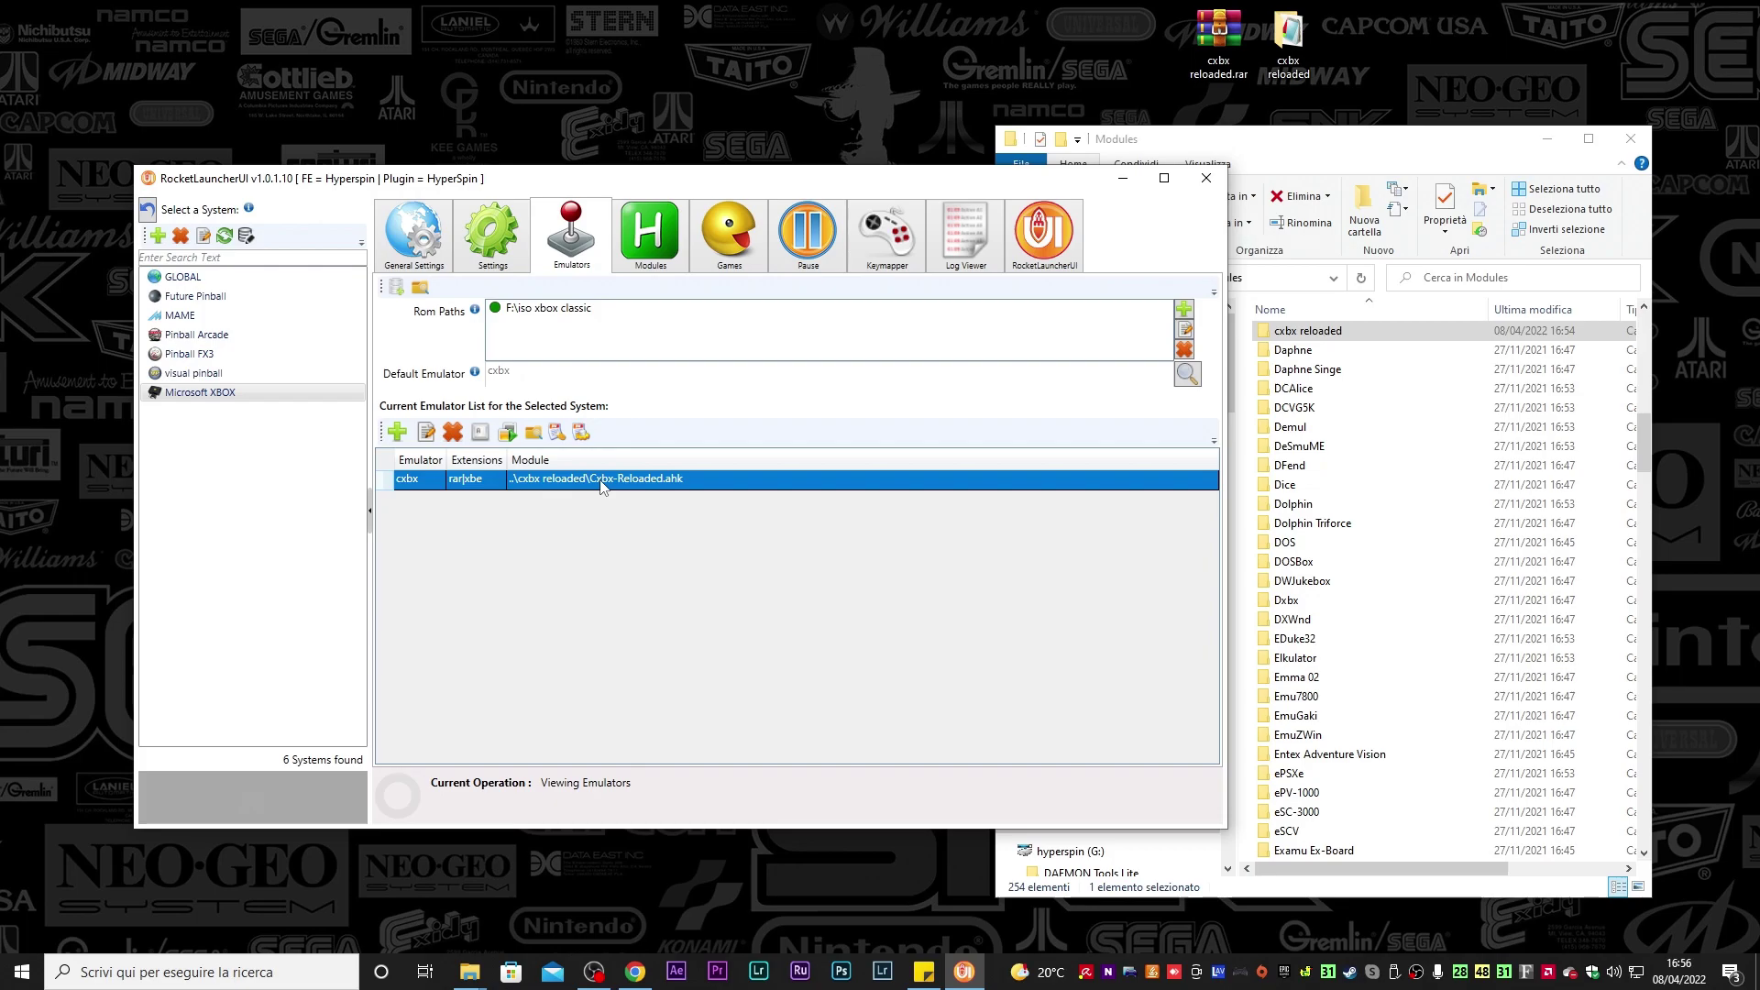
Switch to File Explorer, go to Hyperspin\Emulators\cxbx and start cxbx.exe
{"action": "left_click", "coordinate": [1236, 147]}
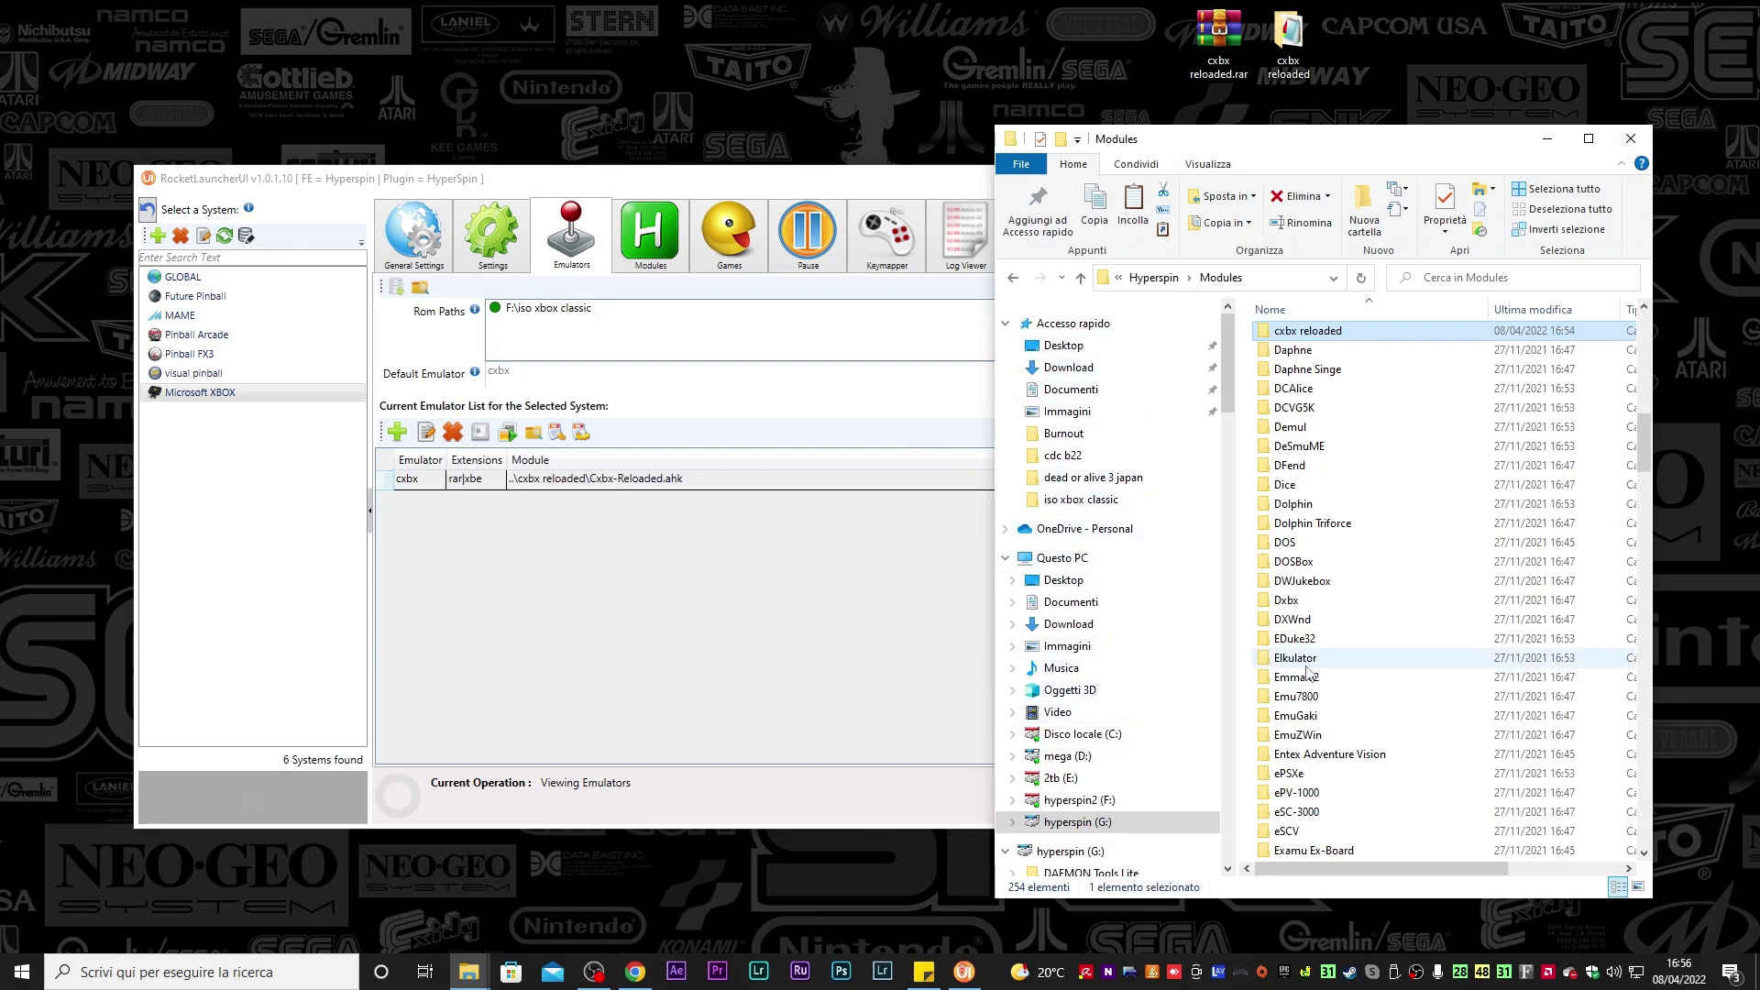
{"action": "scroll", "coordinate": [1307, 672], "scroll_direction": "up", "scroll_amount": 18}
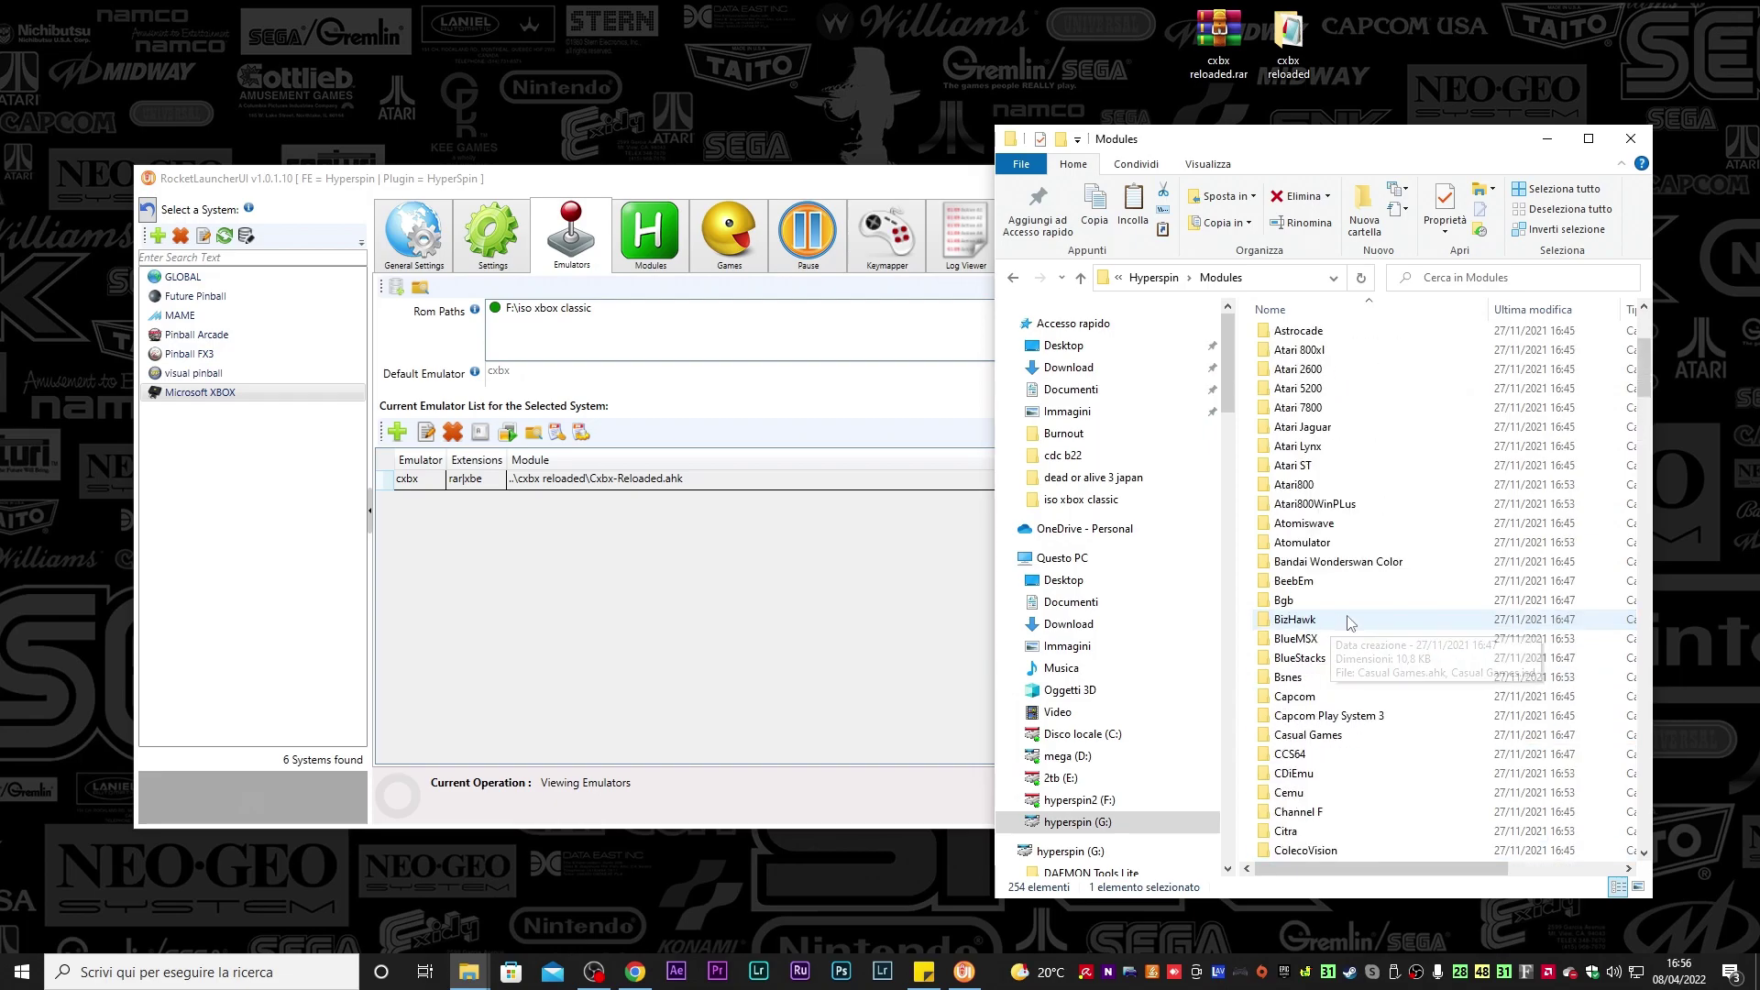
{"action": "left_click", "coordinate": [1154, 277]}
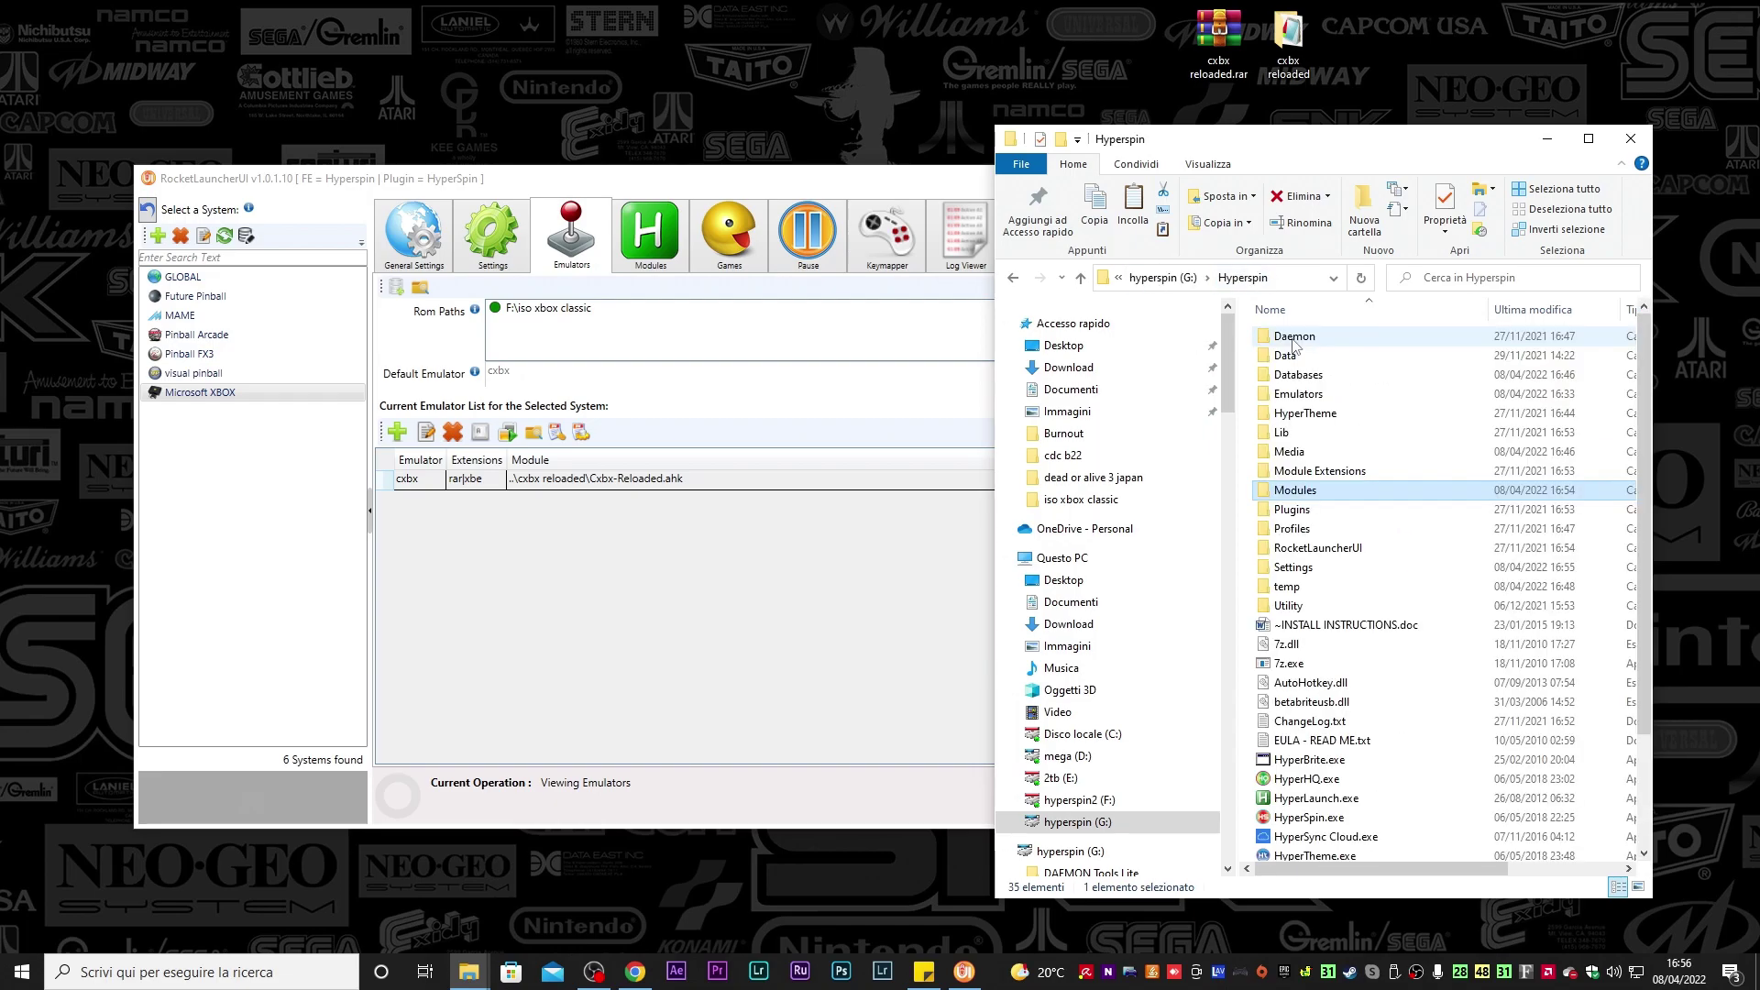
{"action": "double_click", "coordinate": [1299, 394]}
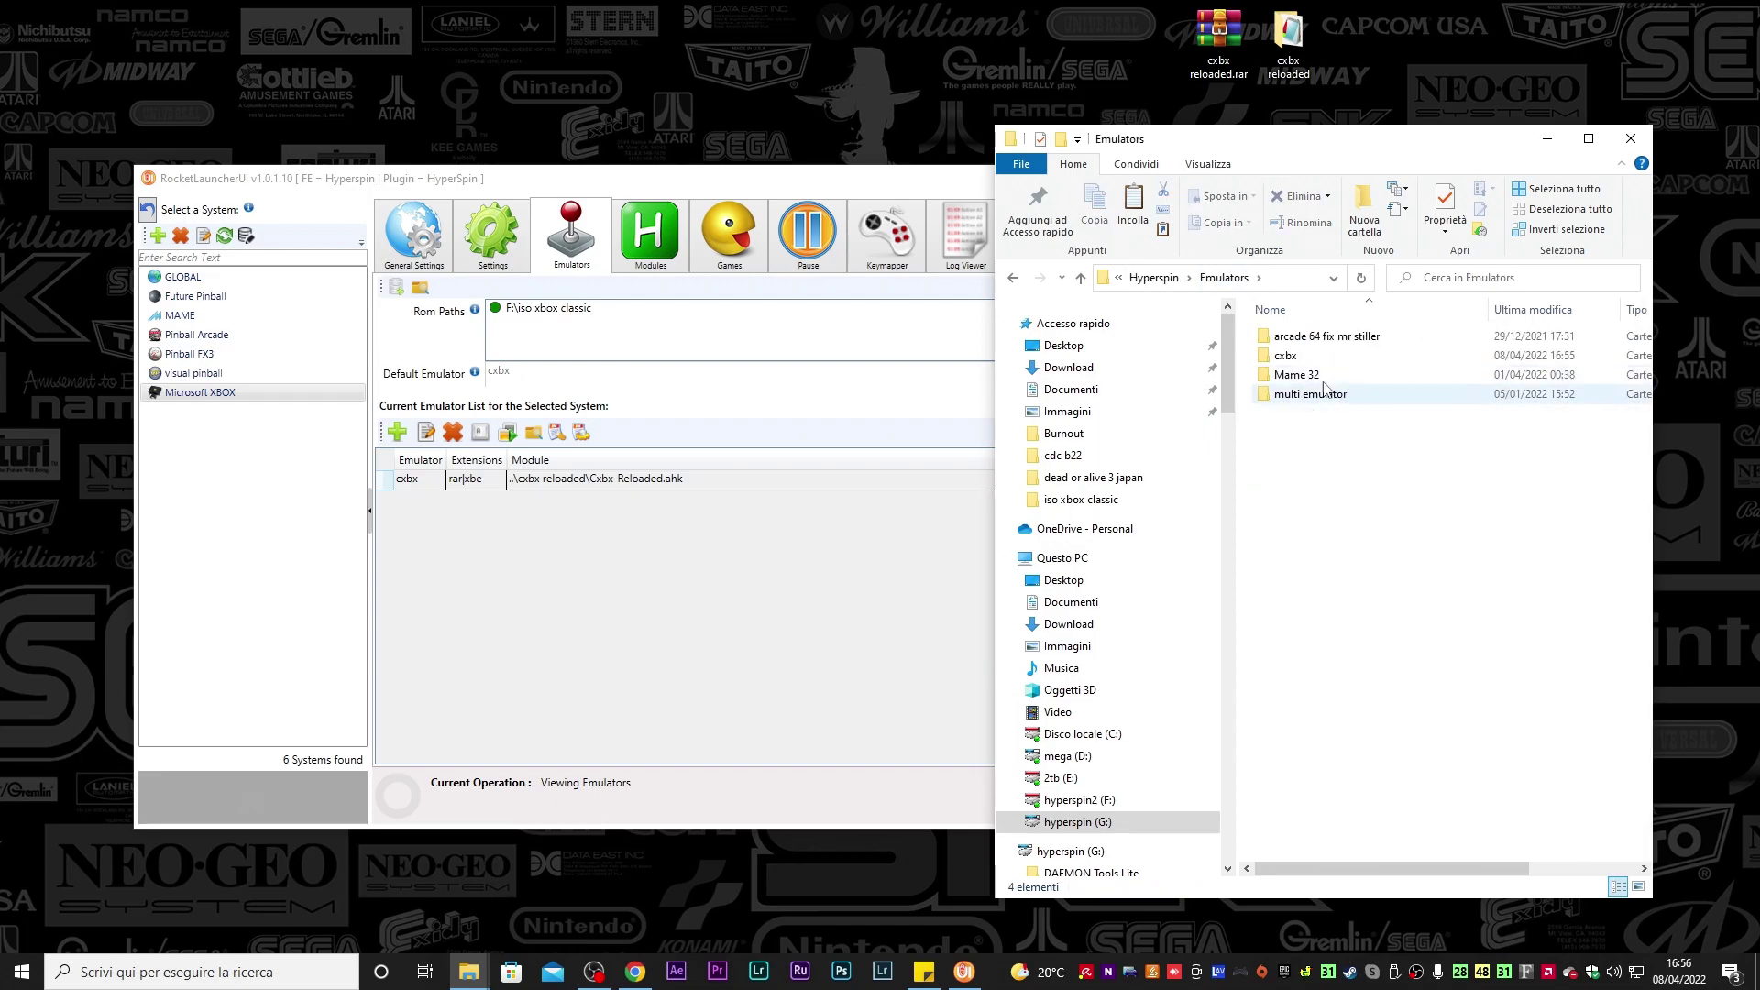
{"action": "double_click", "coordinate": [1293, 356]}
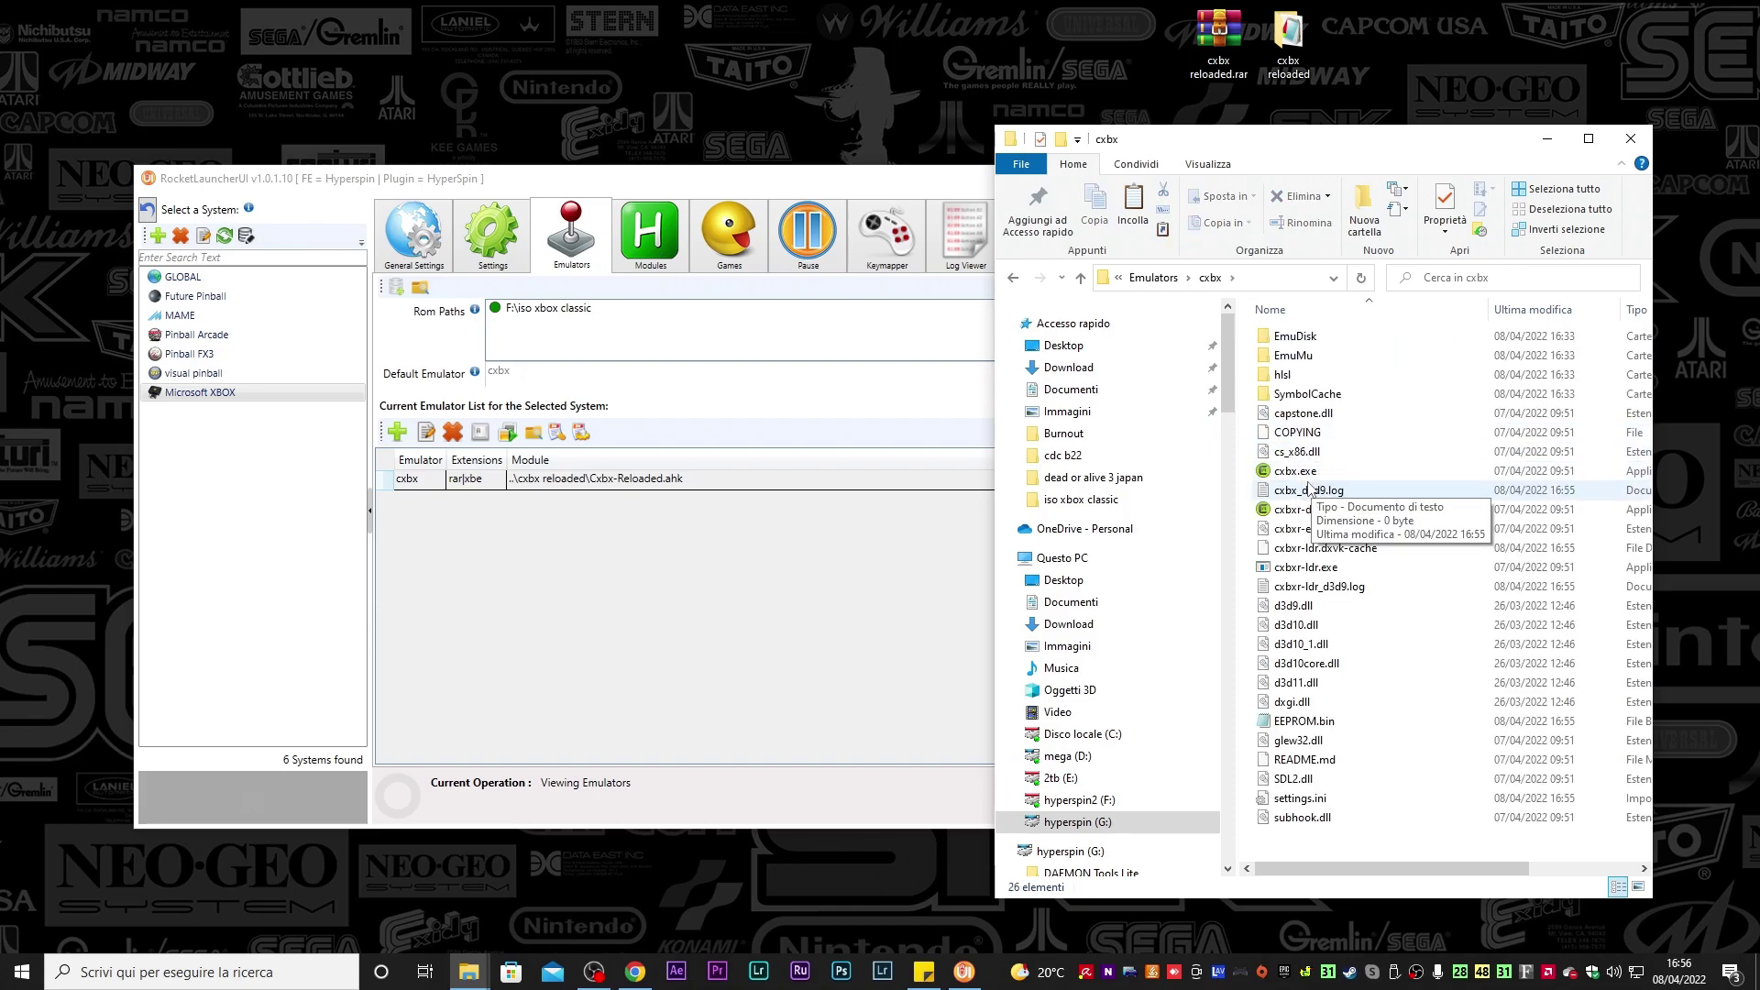
{"action": "left_click", "coordinate": [1302, 473]}
{"action": "double_click", "coordinate": [1302, 472]}
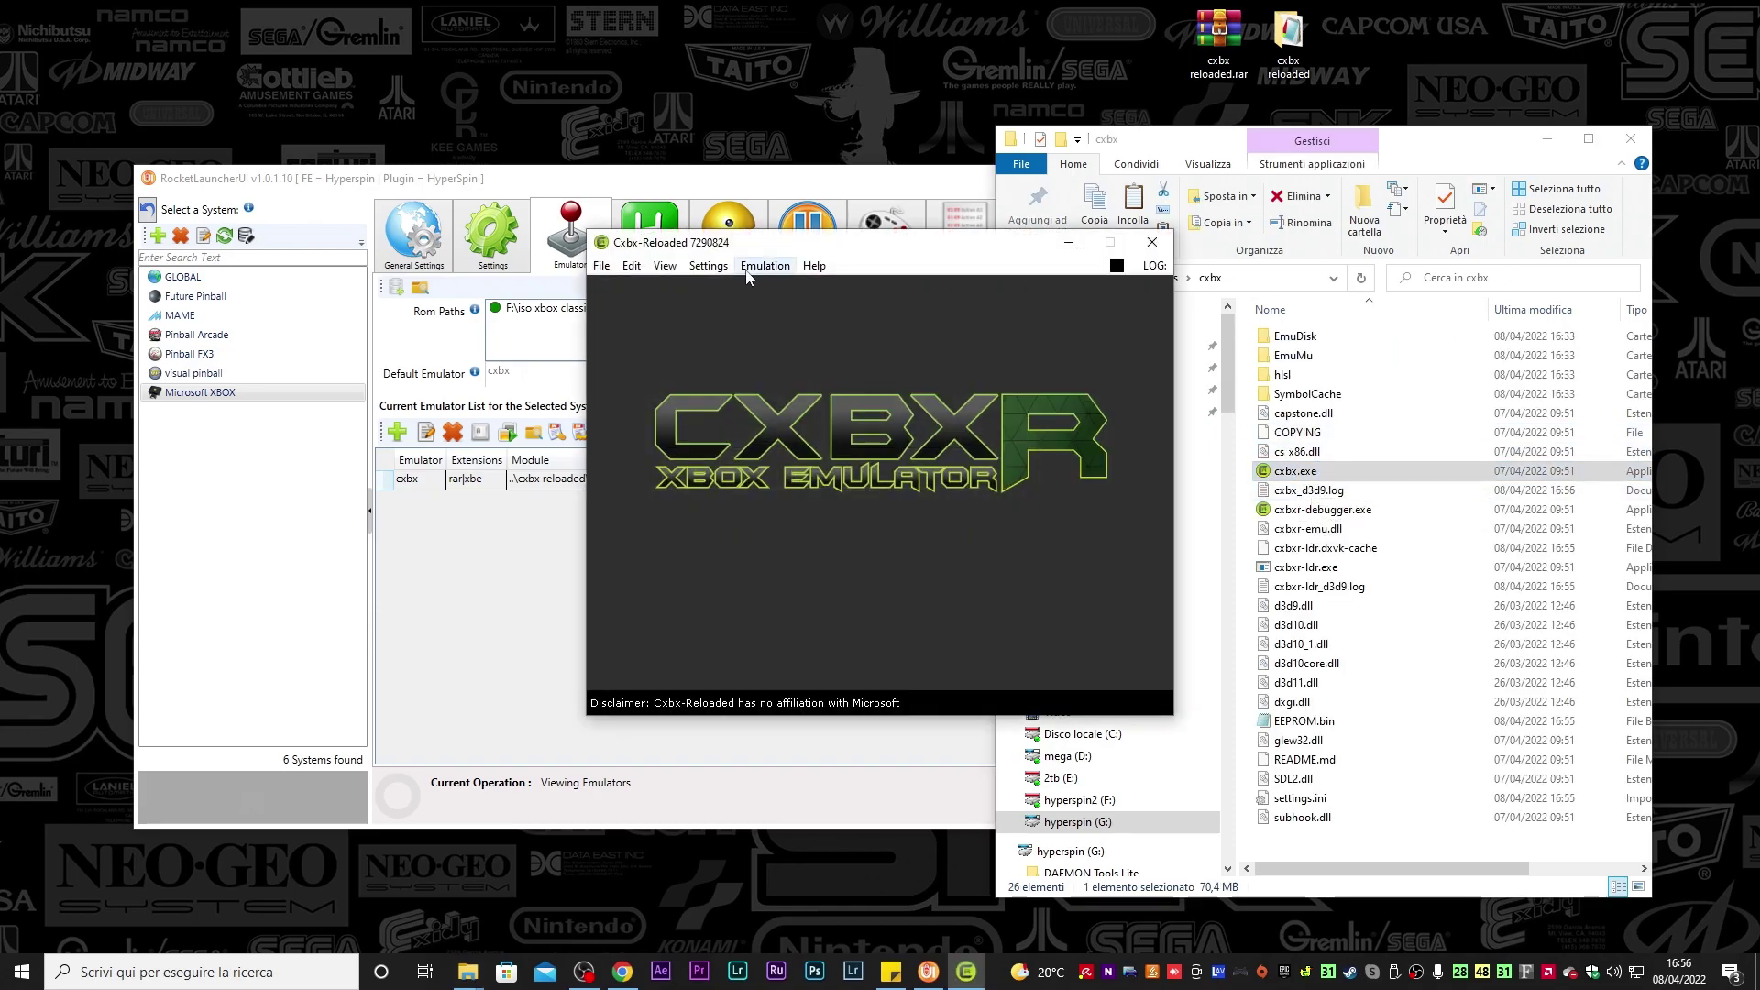
Enable Use Exclusive Fullscreen Mode in the Cxbx-Reloaded video configuration, accept it and close the emulator
{"action": "left_click", "coordinate": [708, 266]}
{"action": "left_click", "coordinate": [744, 308]}
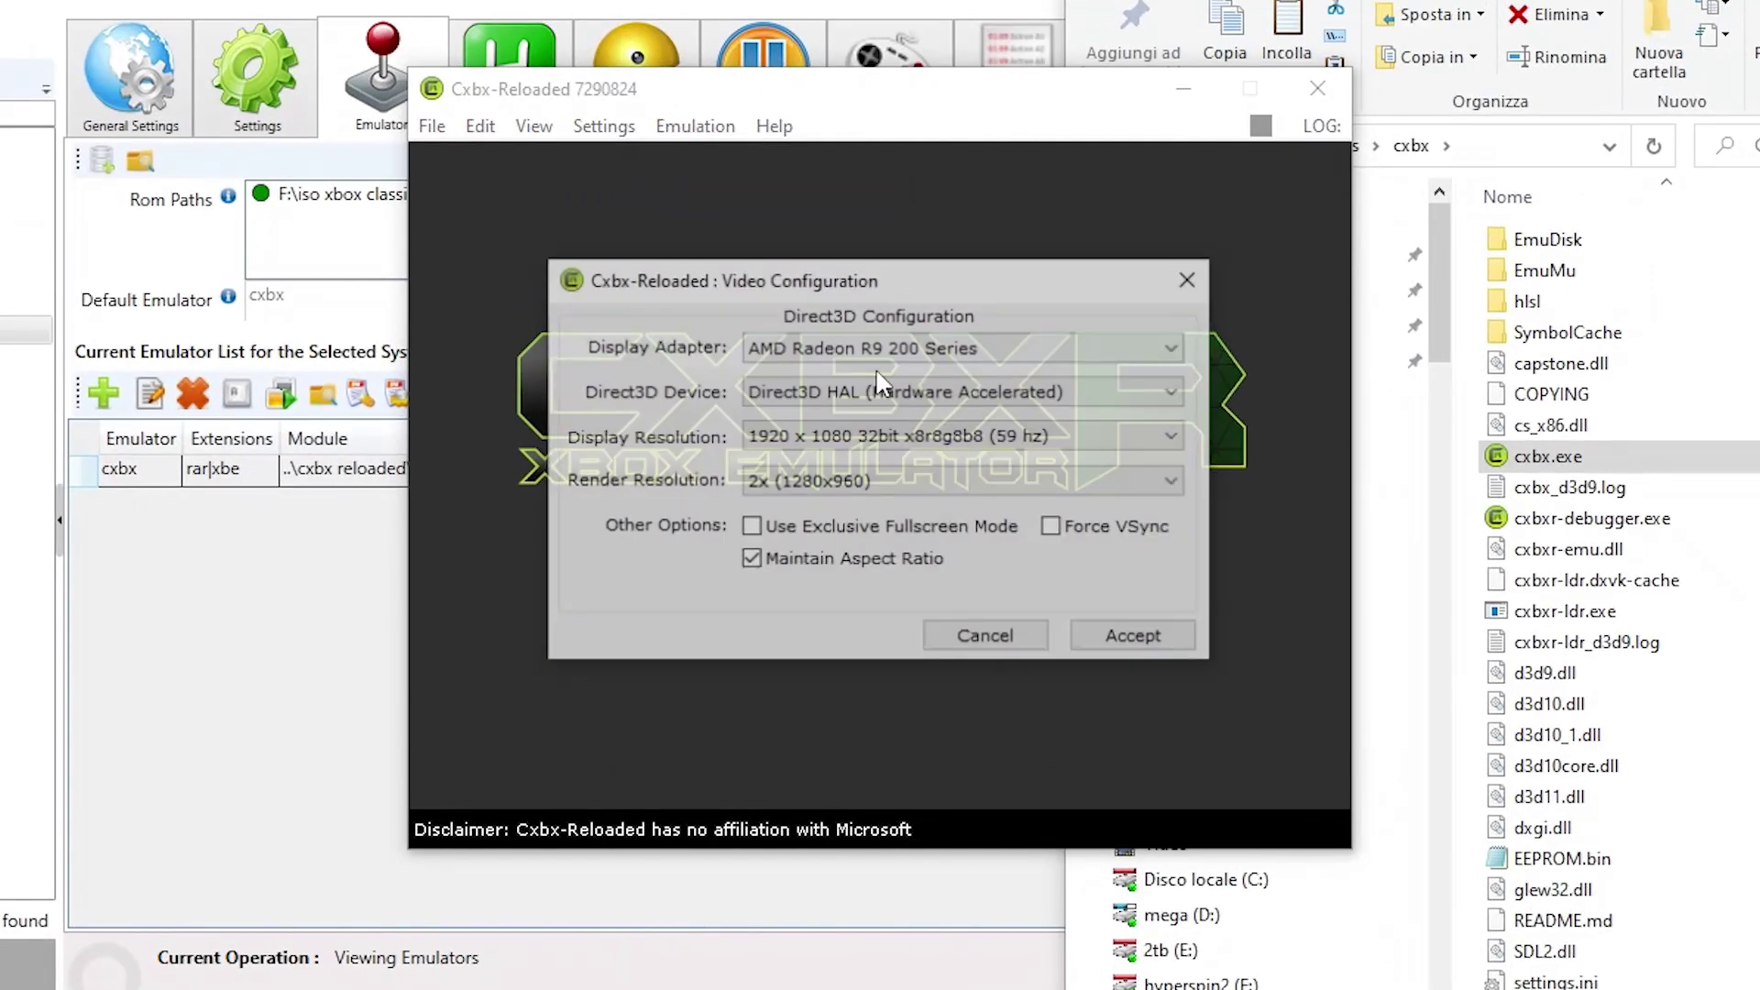
{"action": "left_click", "coordinate": [753, 527]}
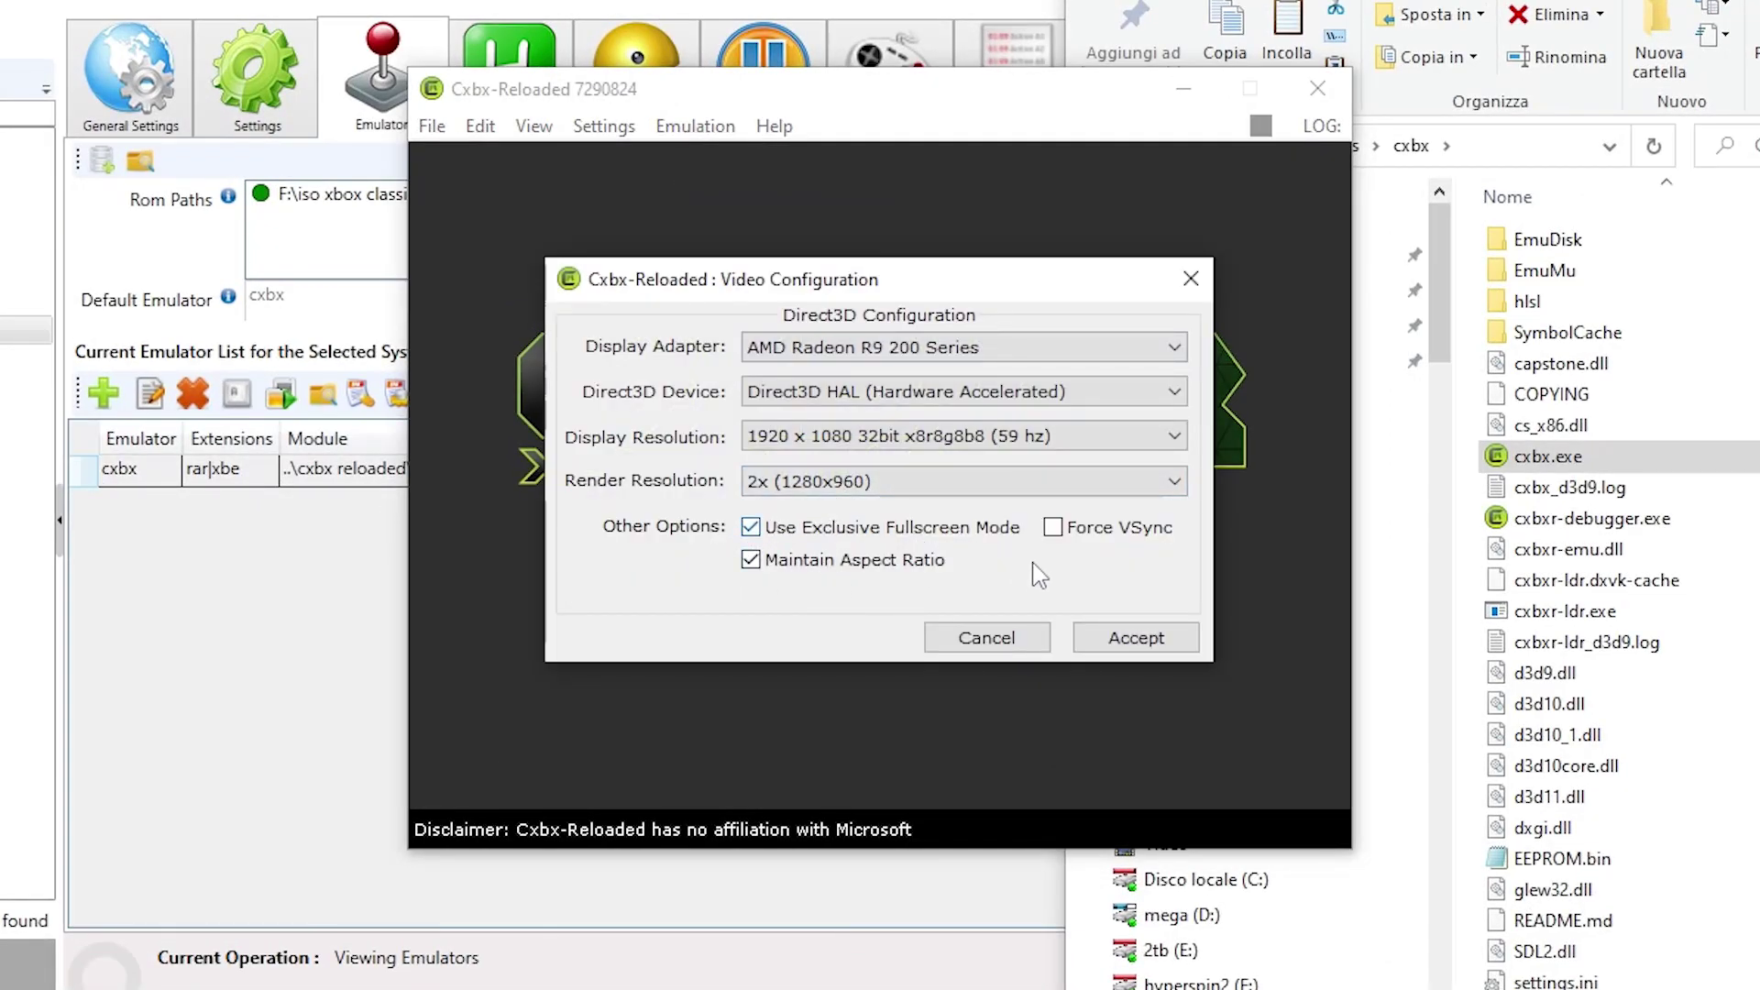
{"action": "left_click", "coordinate": [1132, 639]}
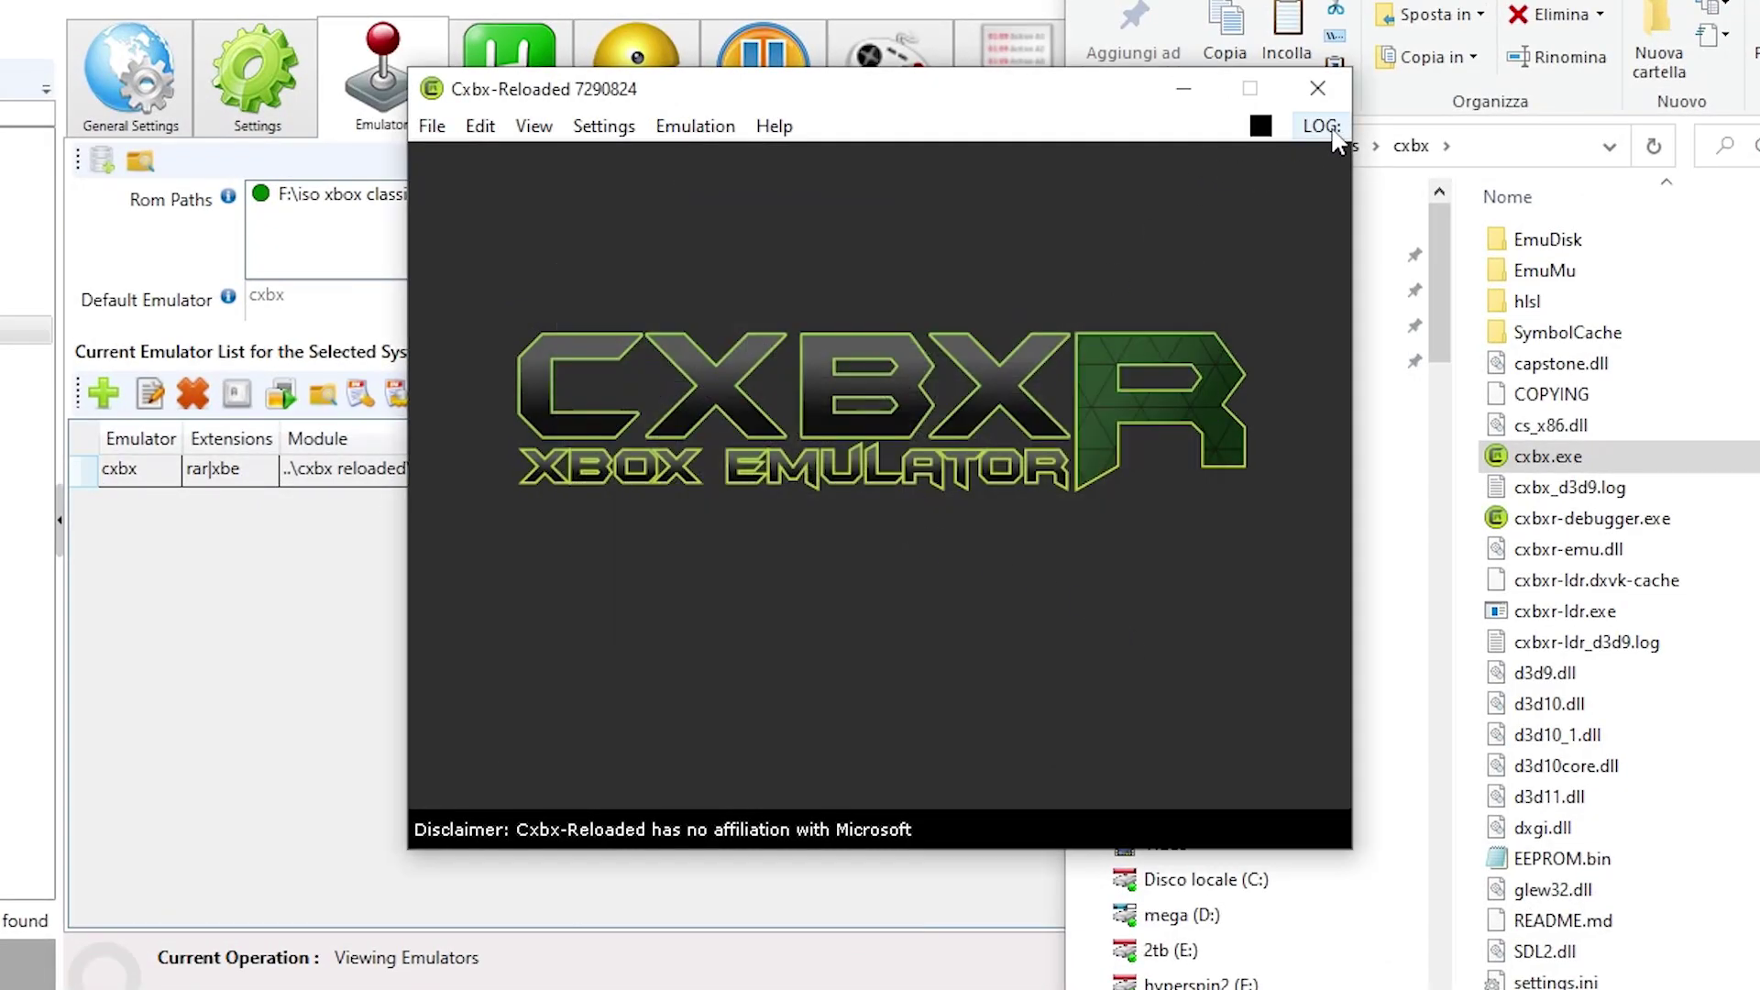
{"action": "left_click", "coordinate": [1318, 88]}
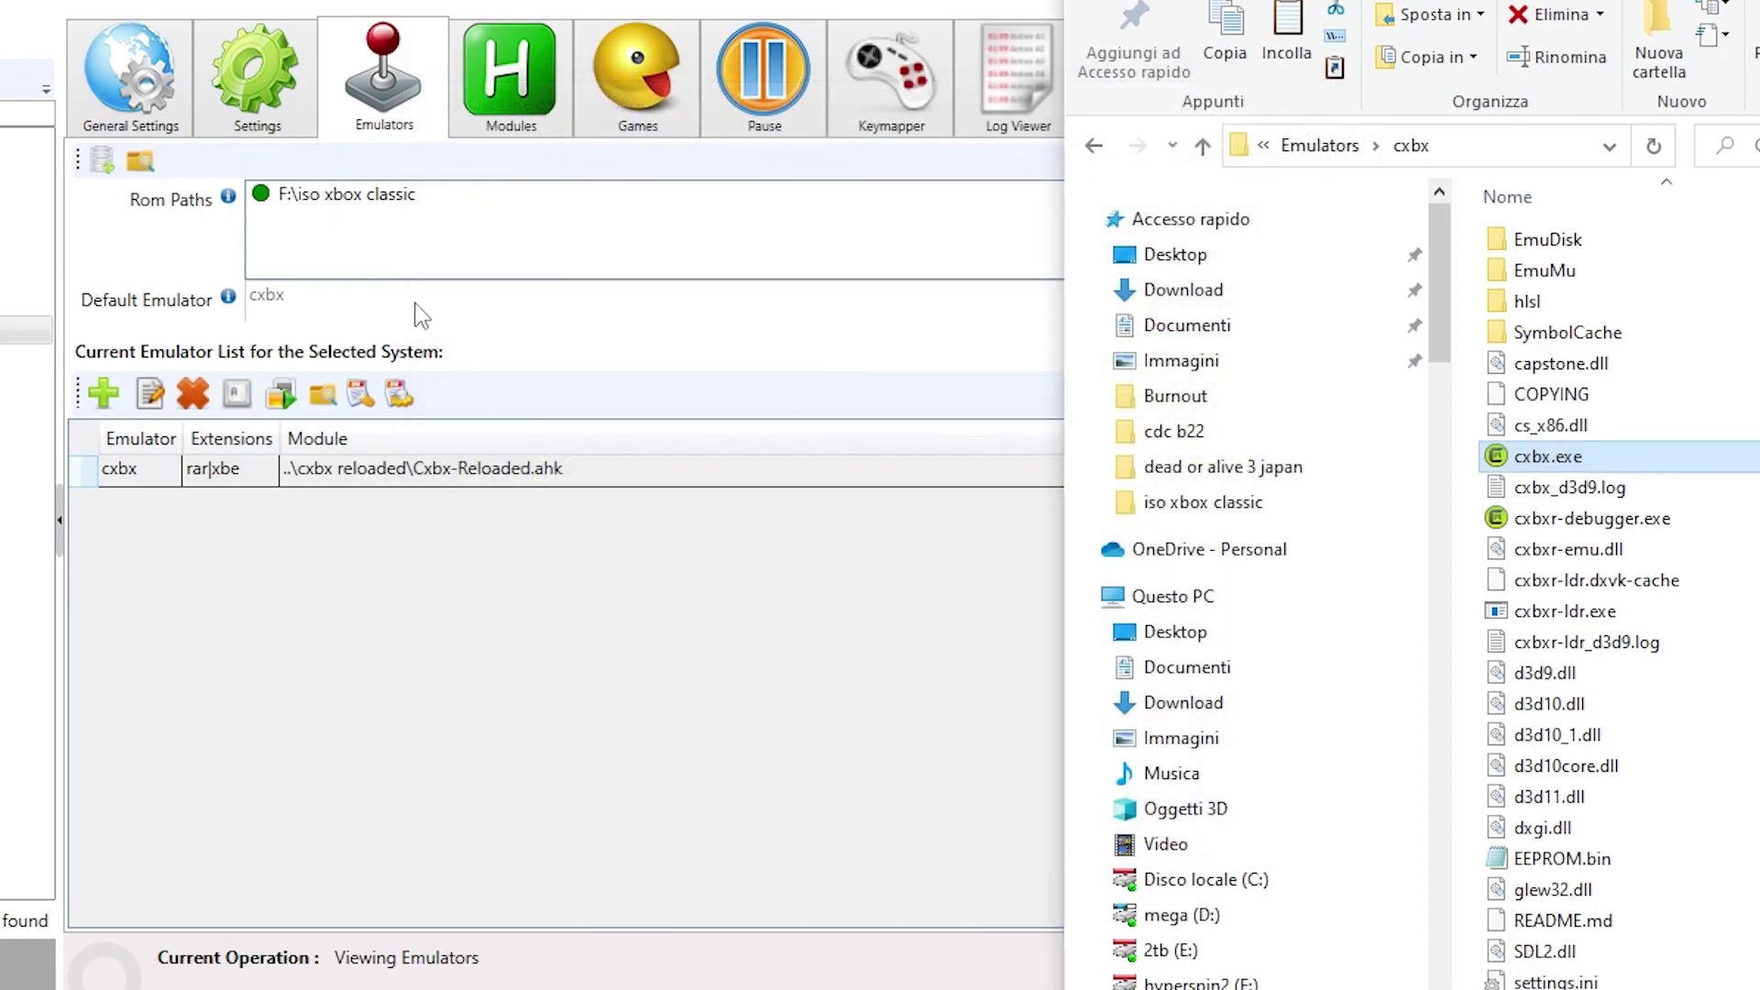
Launch dead or alive 3 japan from the Microsoft XBOX game list and start Story Mode with the character Kasumi
{"action": "left_click", "coordinate": [583, 113]}
{"action": "left_click", "coordinate": [244, 369]}
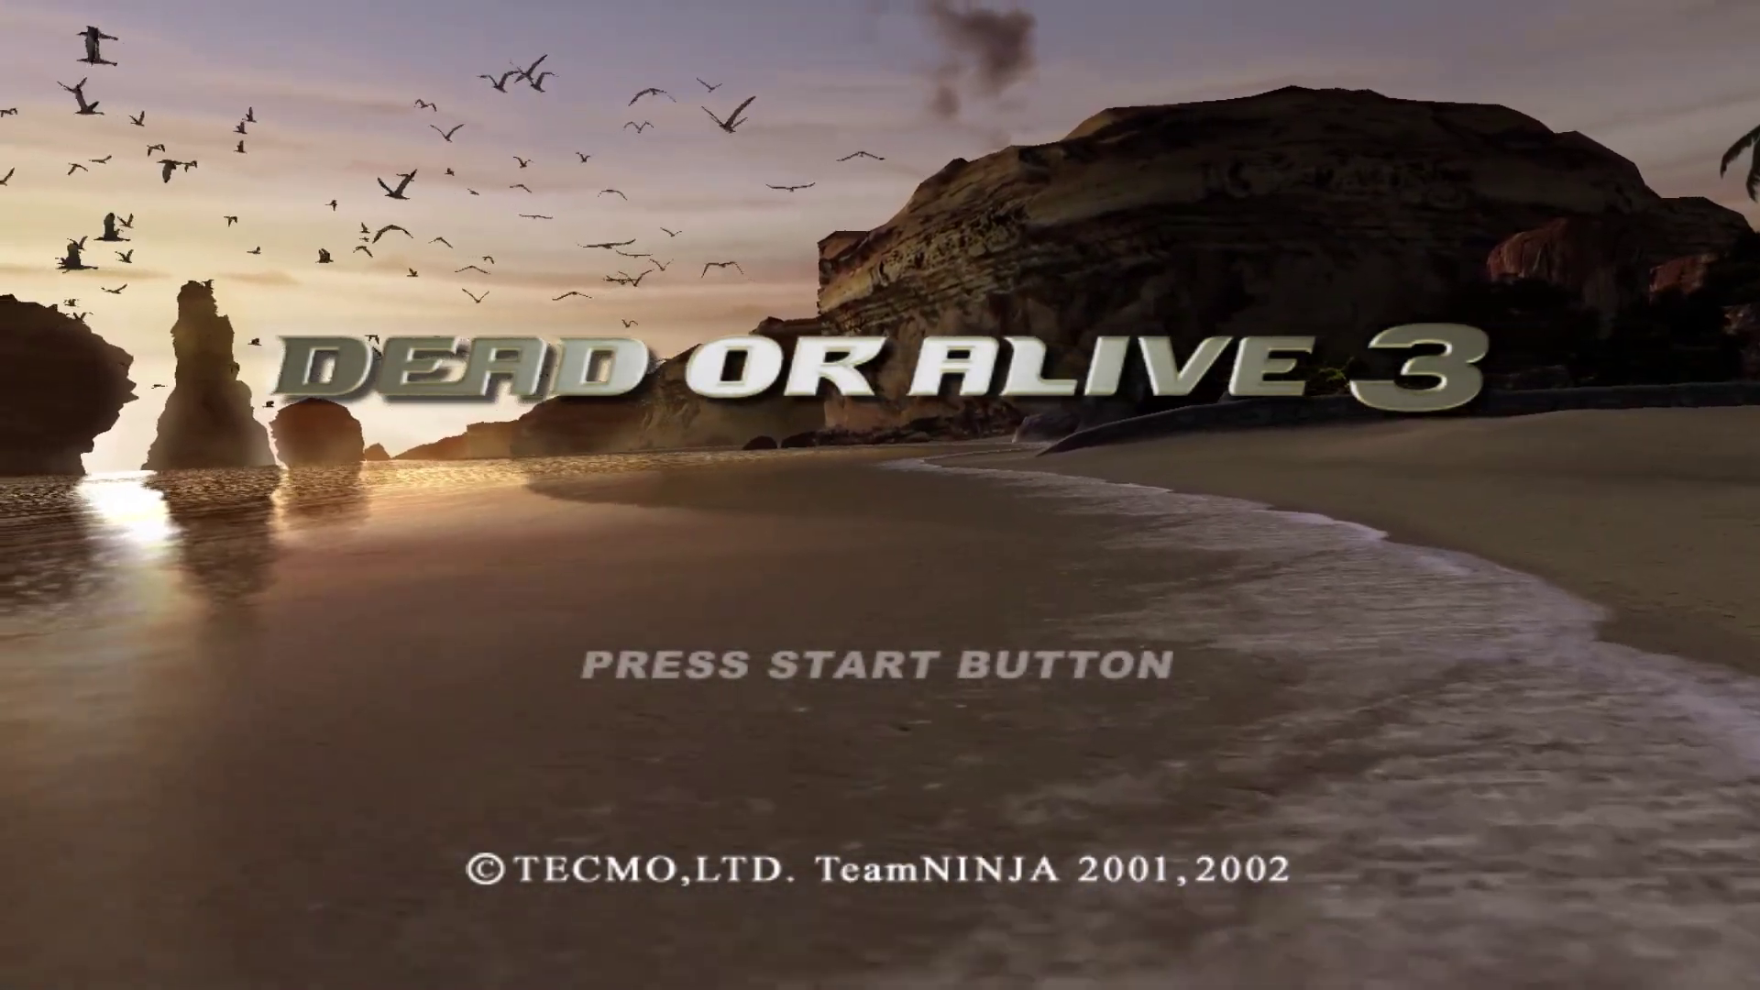
{"action": "key", "text": "Return"}
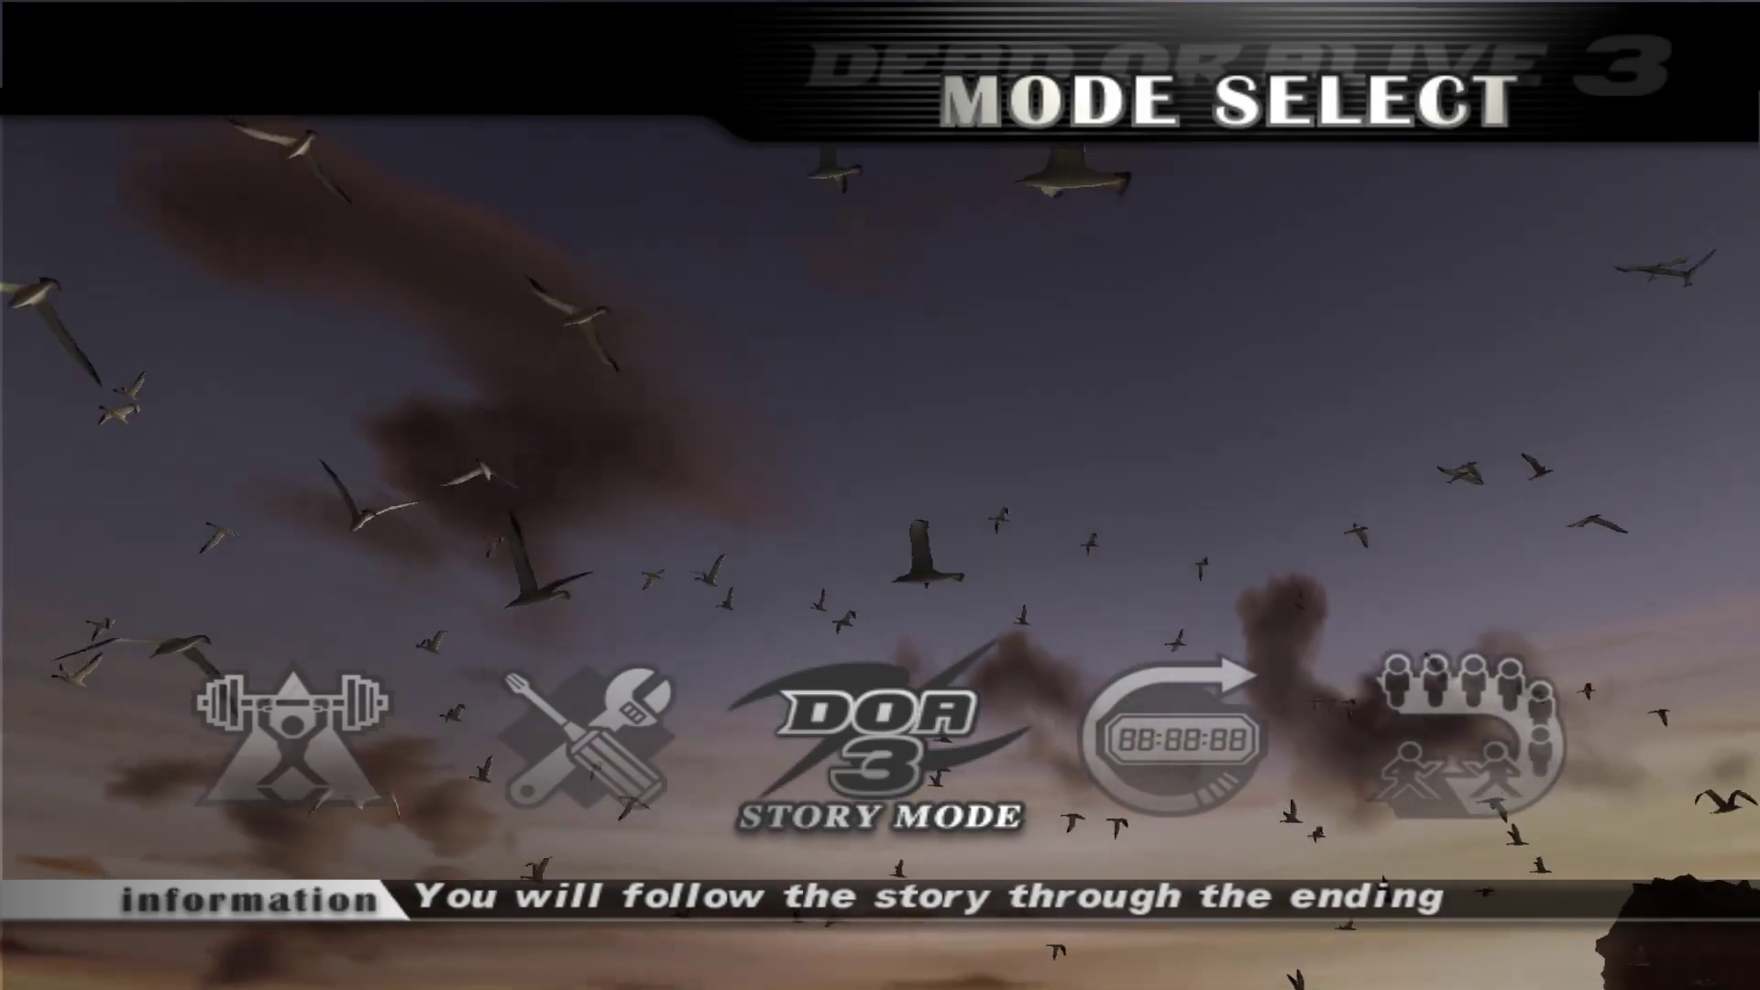
{"action": "key", "text": "Return"}
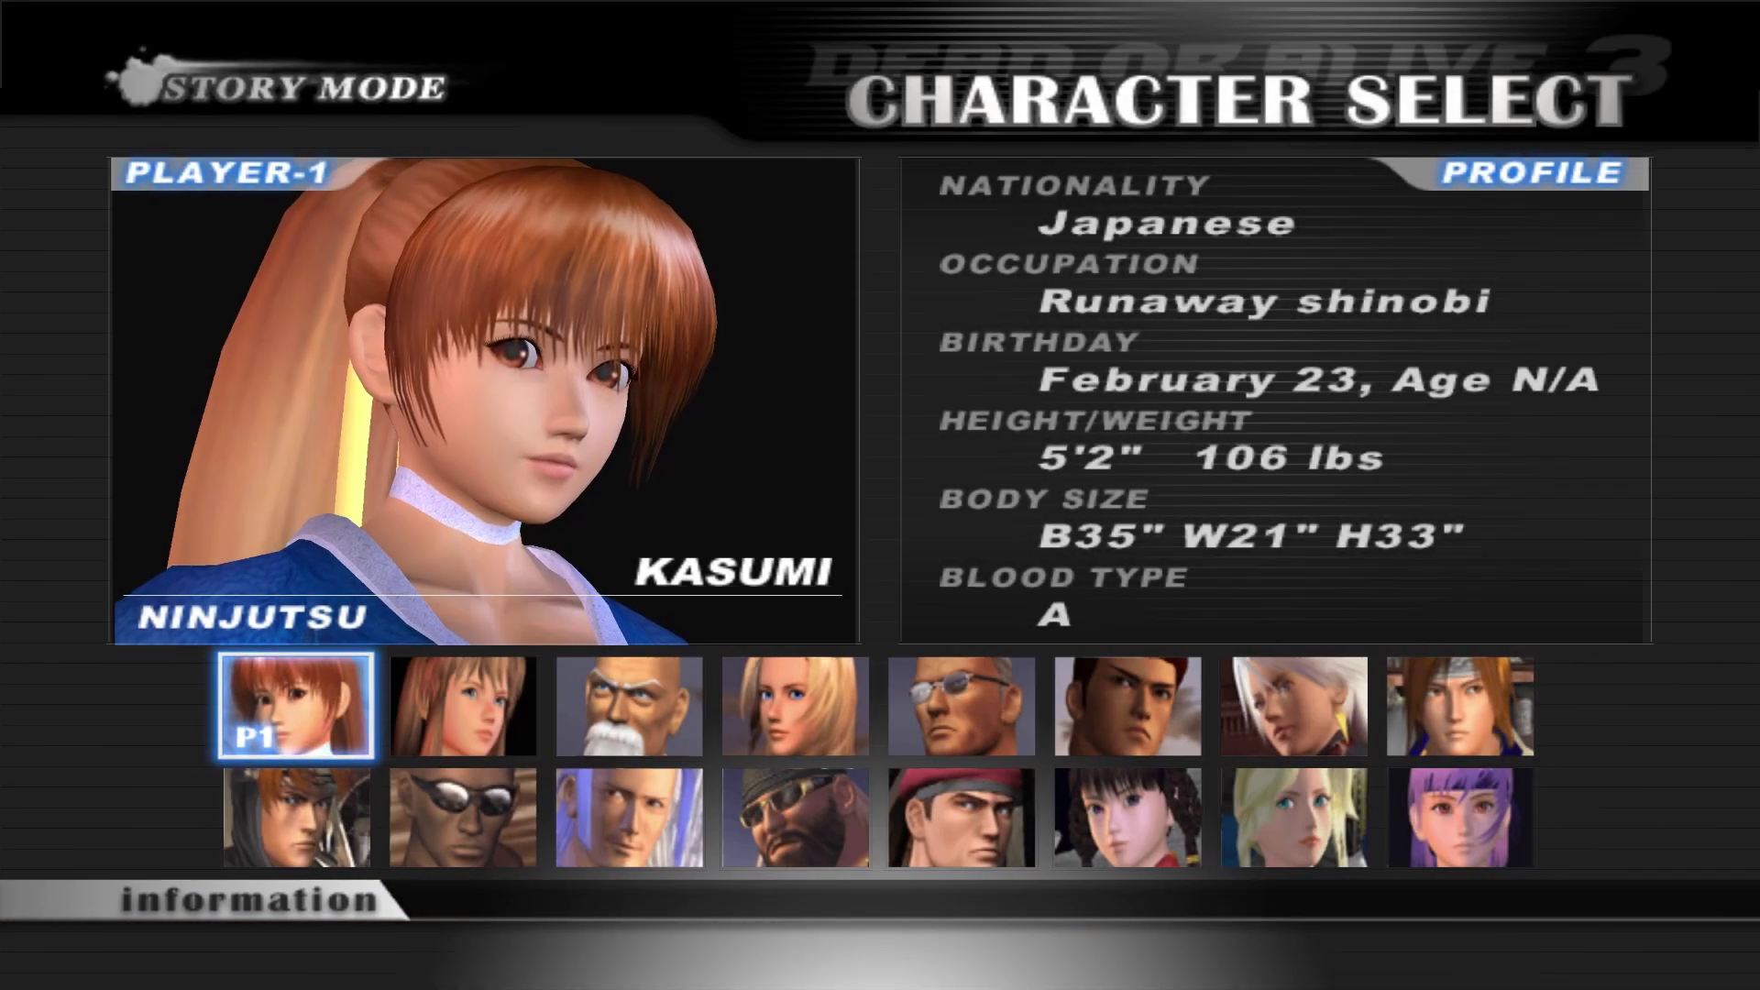
{"action": "key", "text": "Return"}
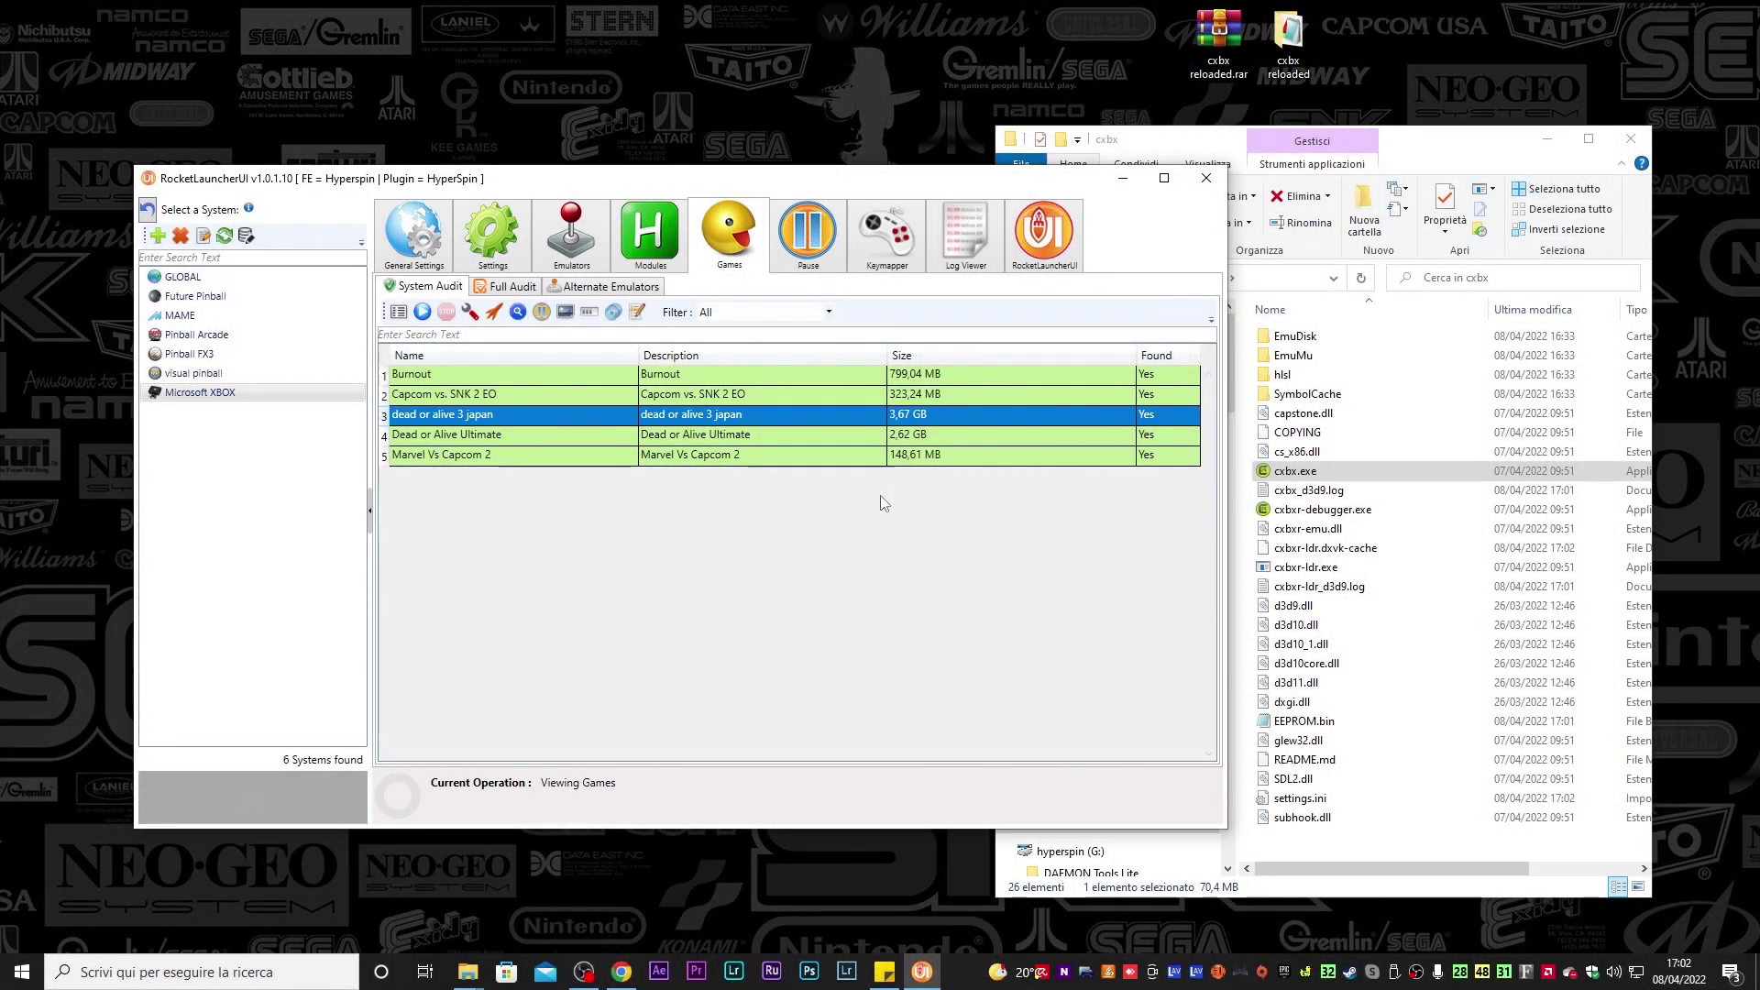
Restart cxbx.exe, enable Force VSync in its video configuration, accept it and close the emulator
{"action": "double_click", "coordinate": [1311, 471]}
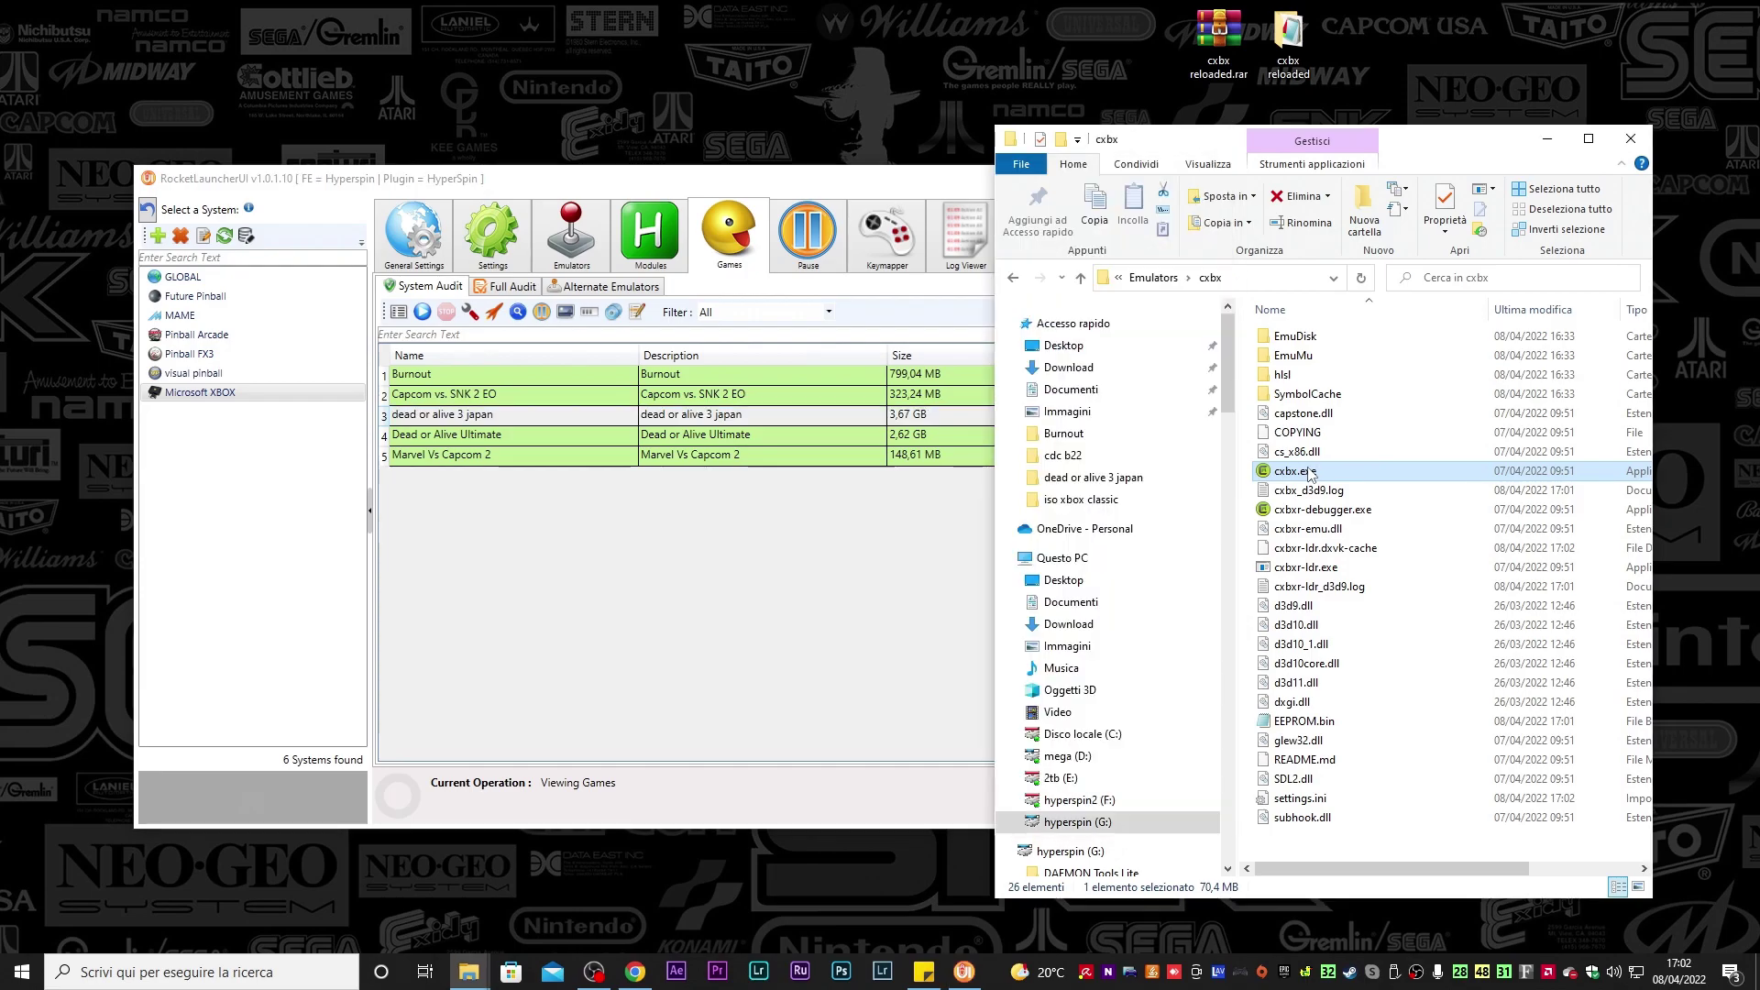
{"action": "left_click", "coordinate": [708, 266]}
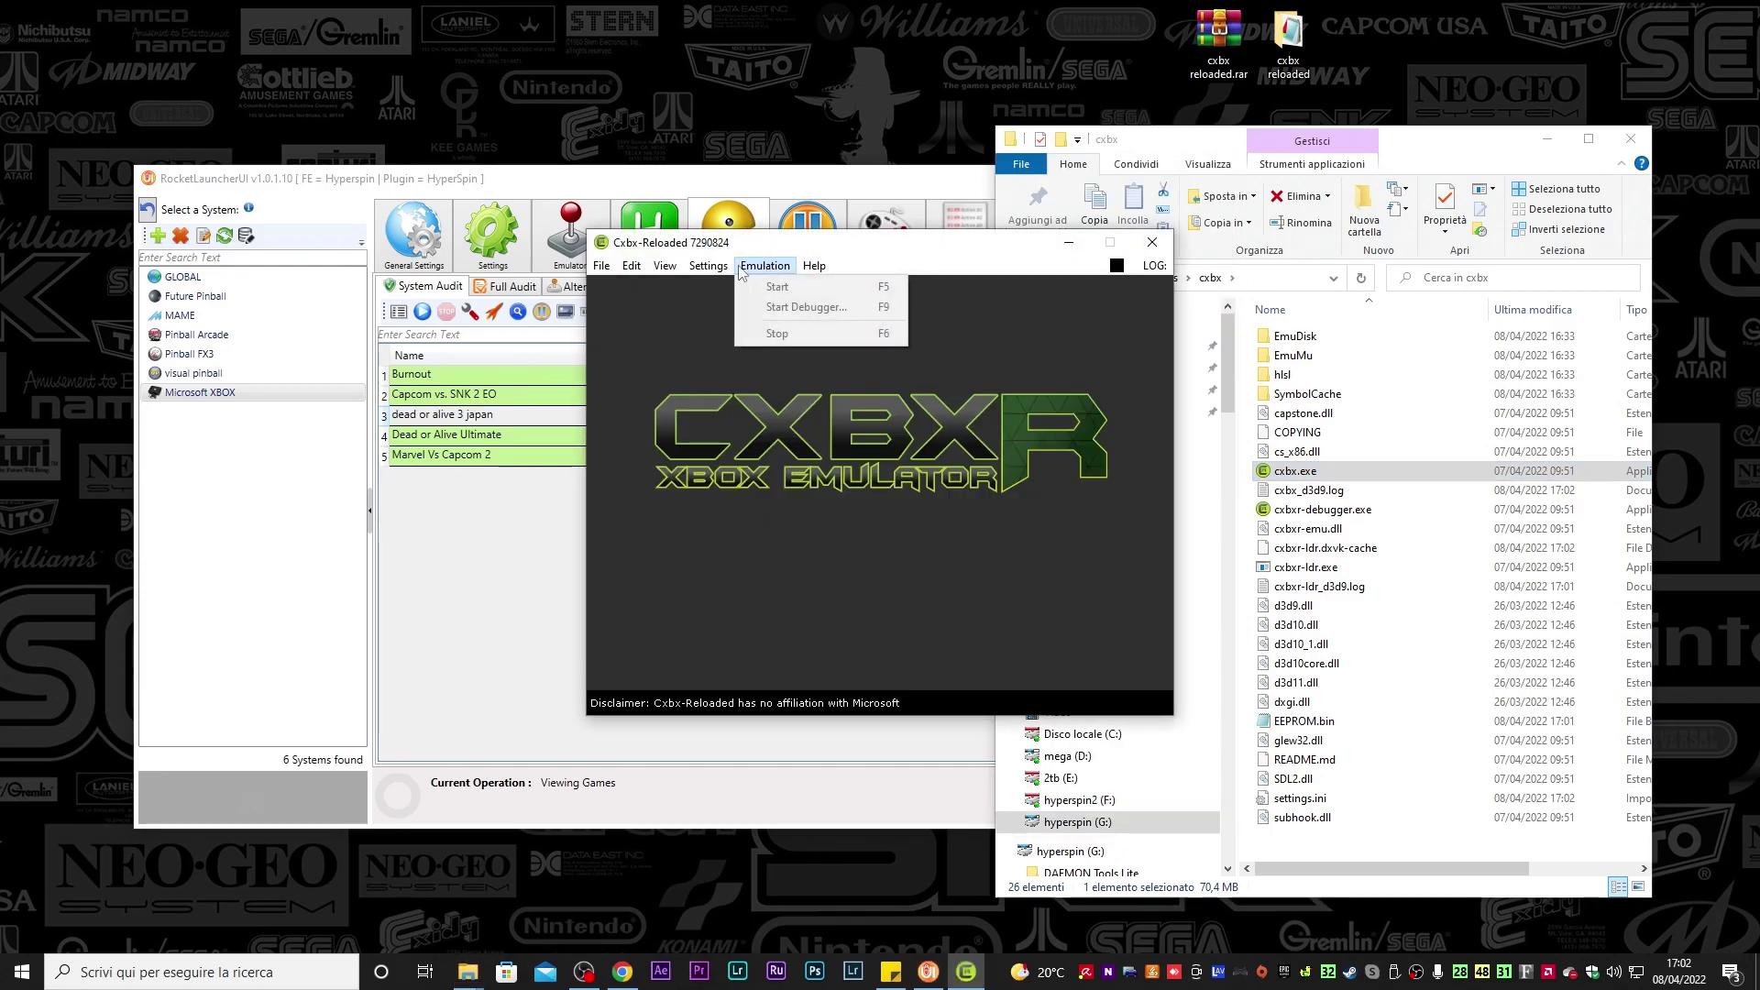
{"action": "left_click", "coordinate": [747, 307]}
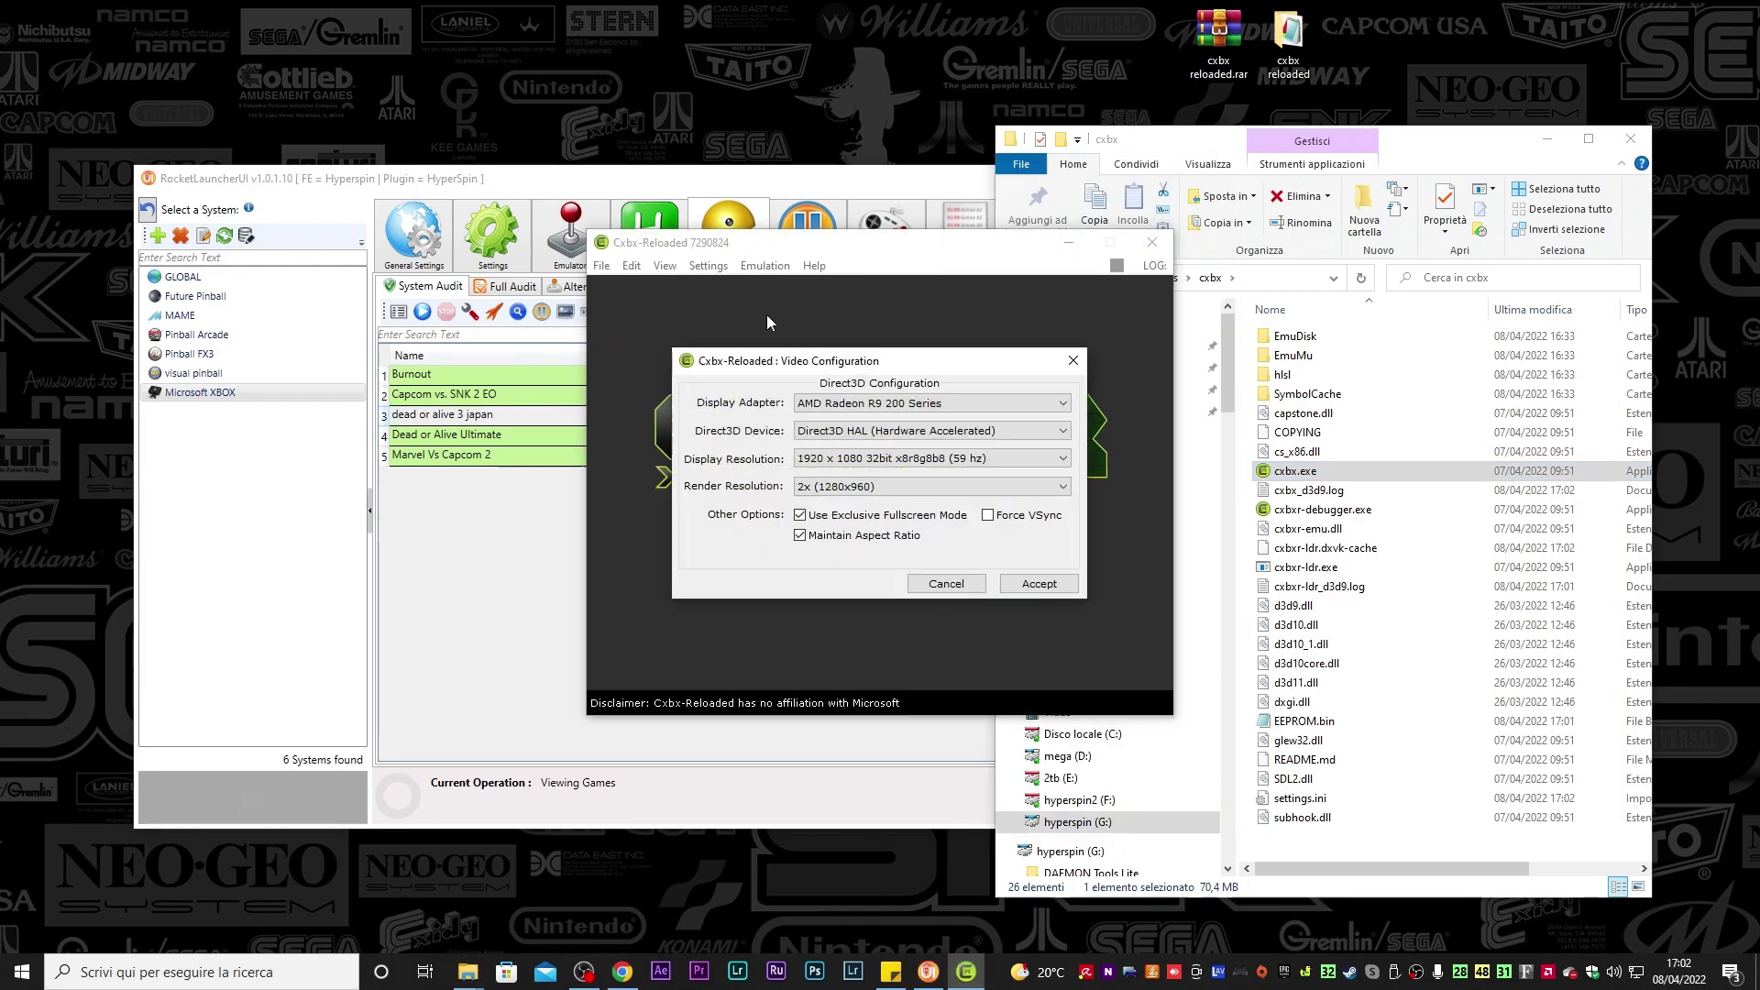
{"action": "left_click", "coordinate": [1018, 587]}
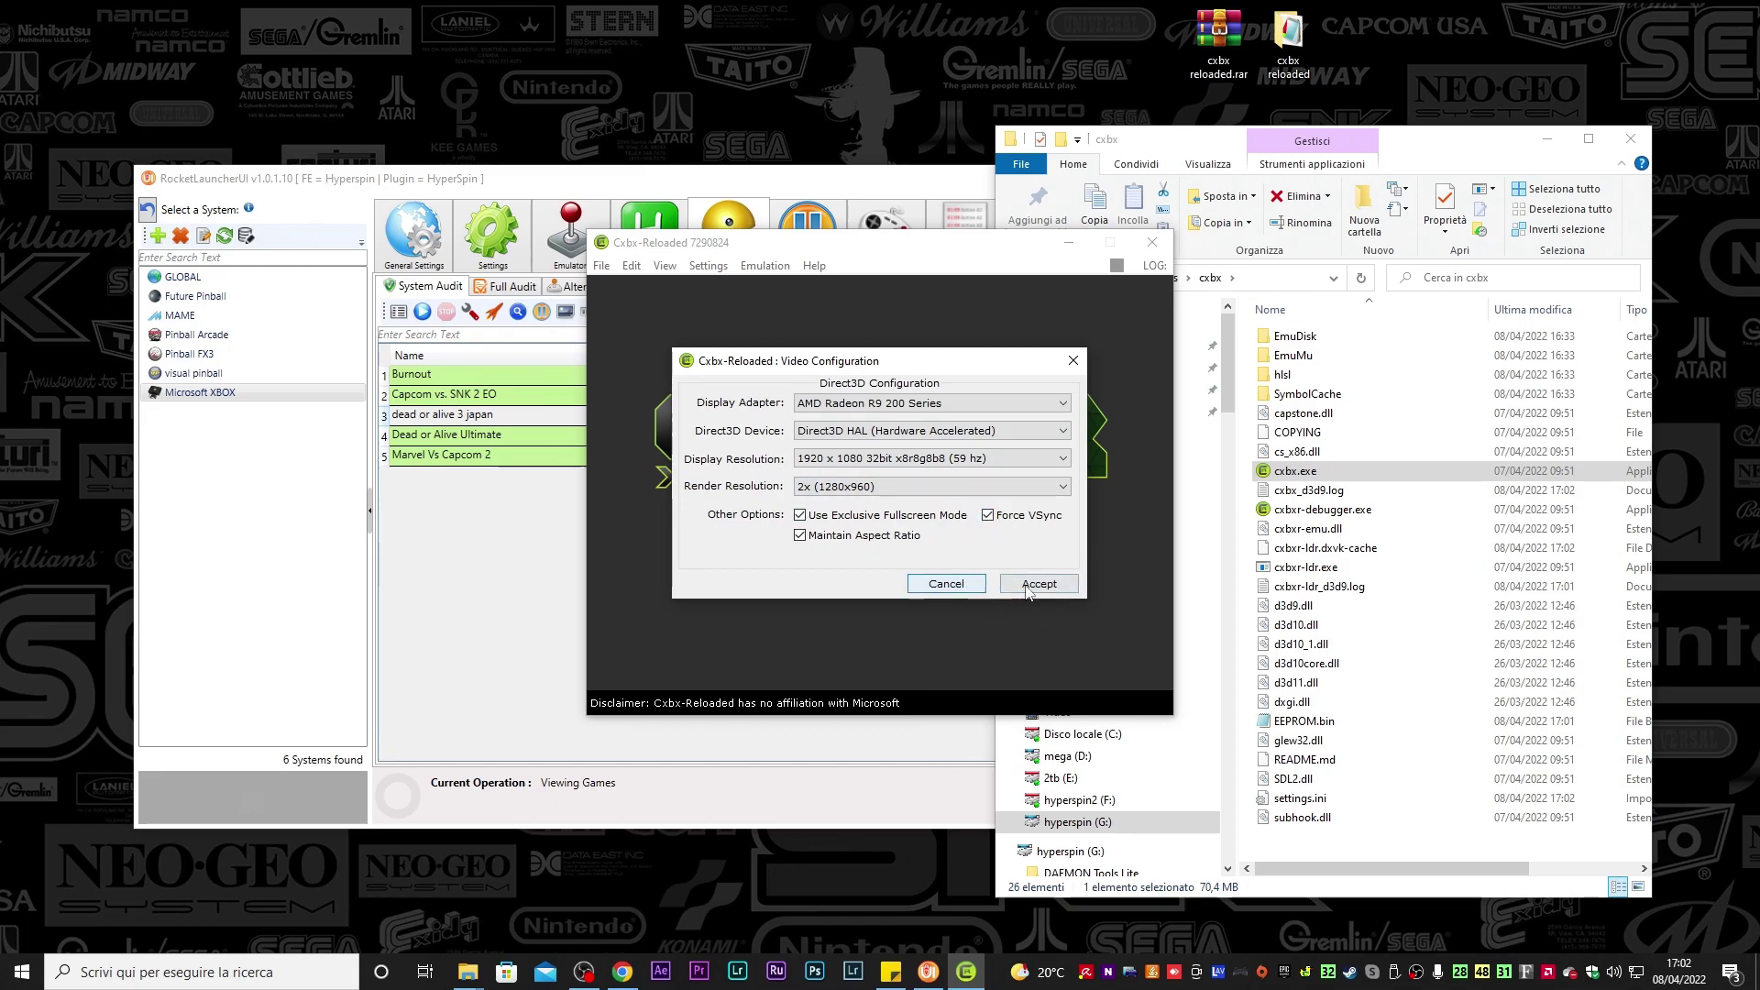
{"action": "left_click", "coordinate": [1152, 242]}
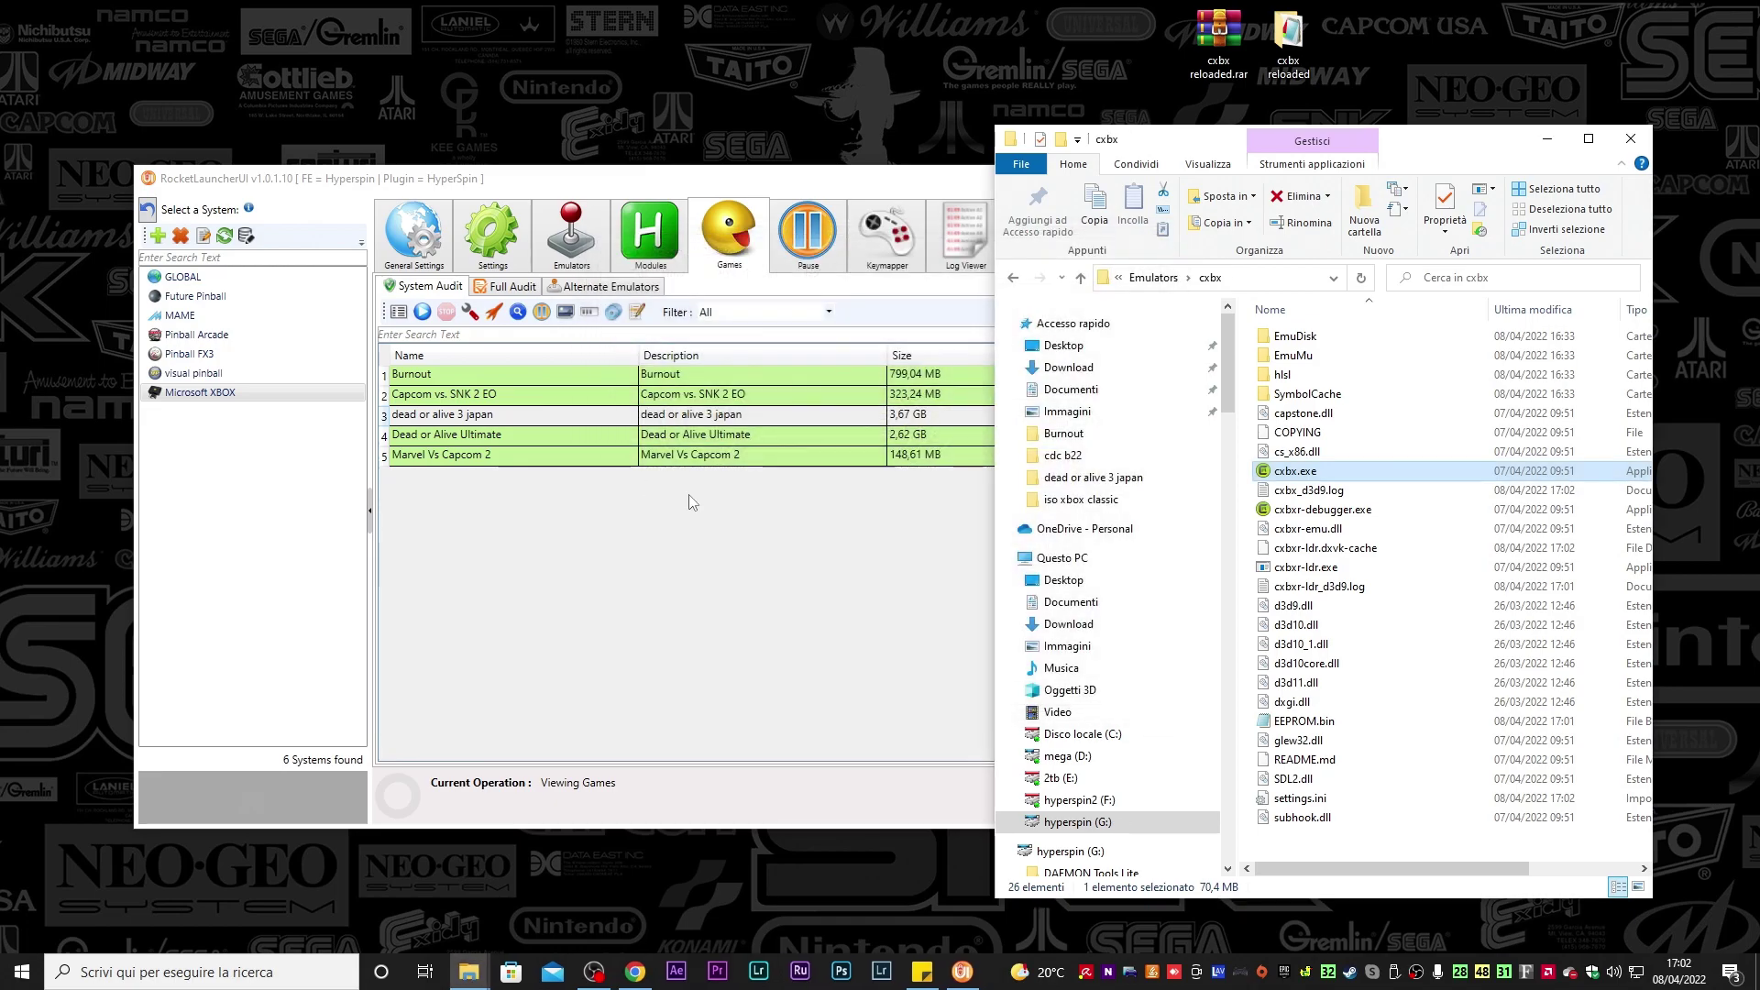
Select Capcom vs. SNK 2 EO in the Microsoft XBOX game list
{"action": "left_click", "coordinate": [525, 422]}
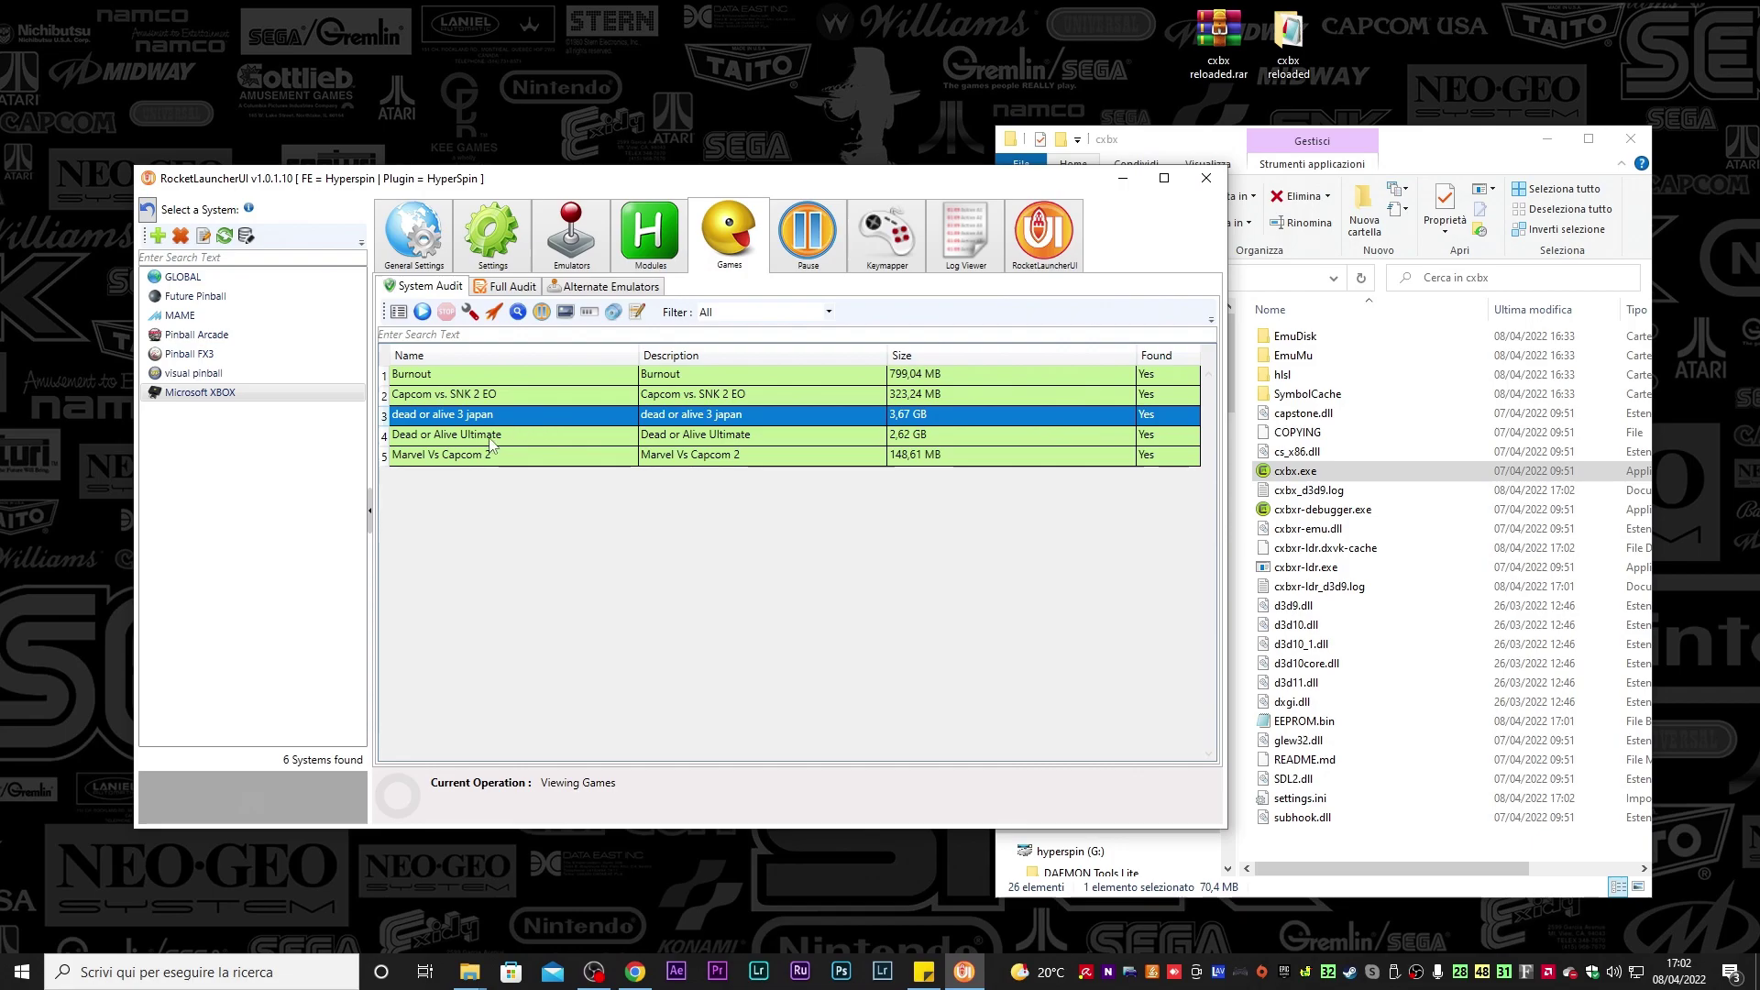
{"action": "left_click", "coordinate": [427, 376]}
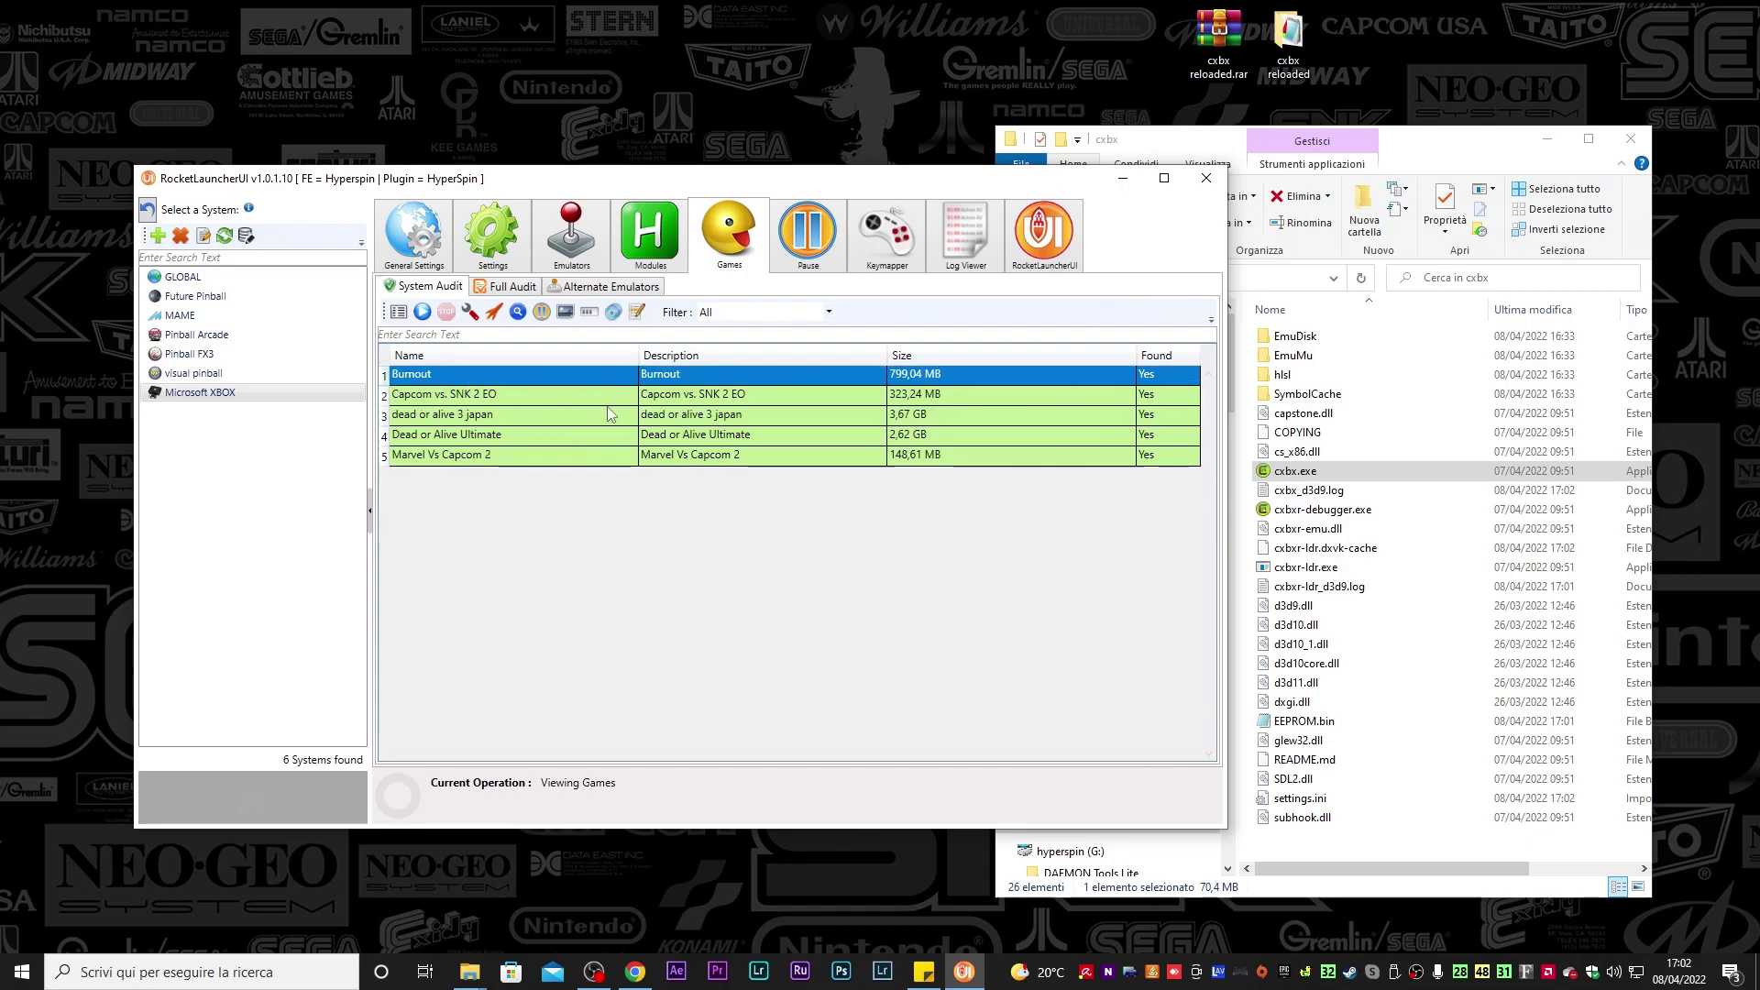
{"action": "left_click", "coordinate": [561, 403]}
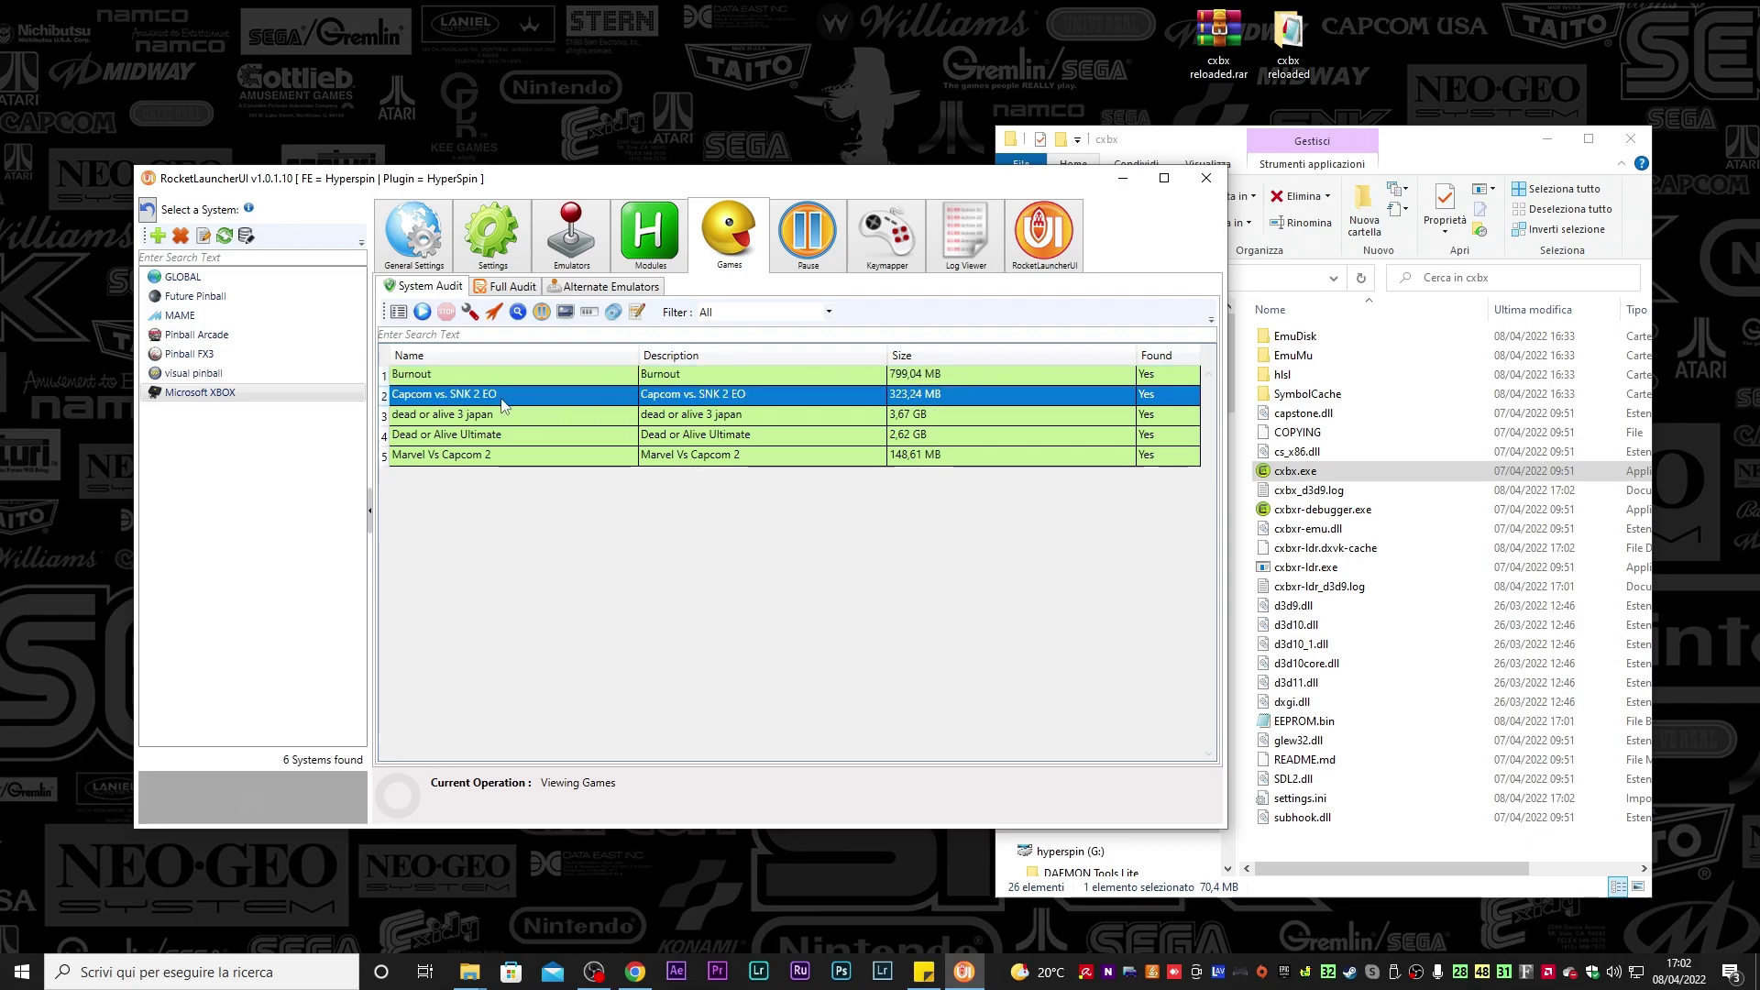
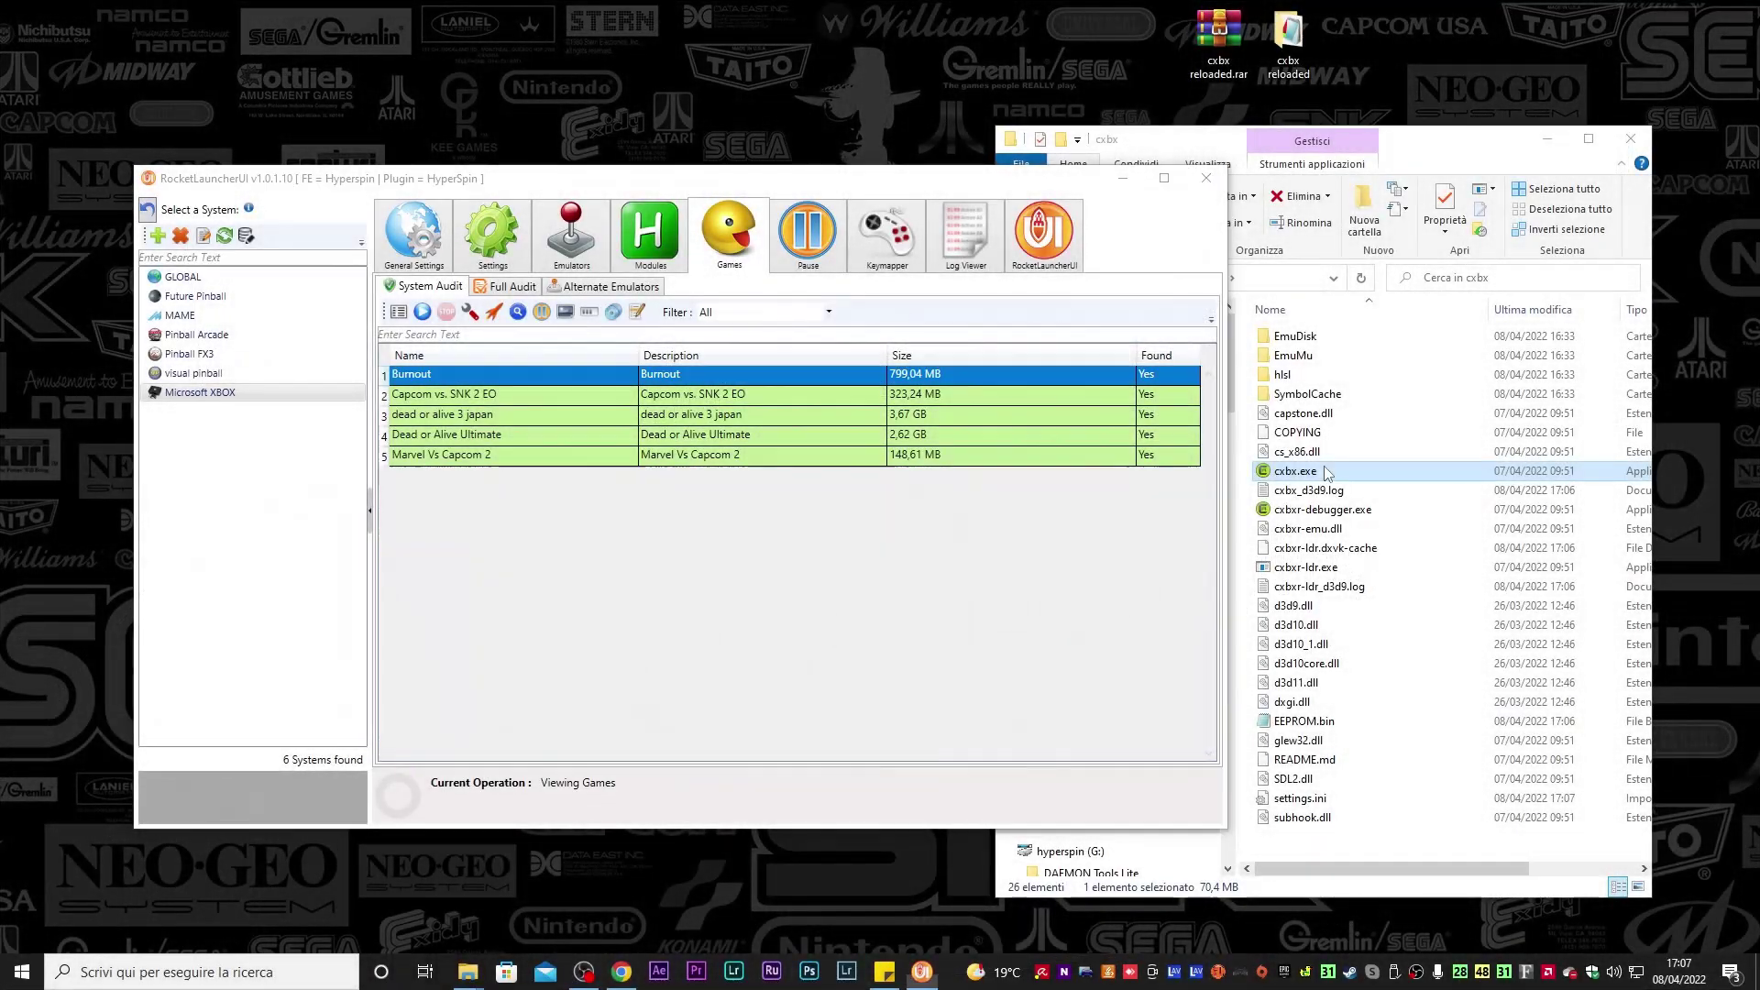
Start cxbx.exe from the cxbx folder and examine the emulator's Hacks, Speed Hacks and Experimental options
{"action": "left_click", "coordinate": [1326, 472]}
{"action": "key", "text": "alt+Tab"}
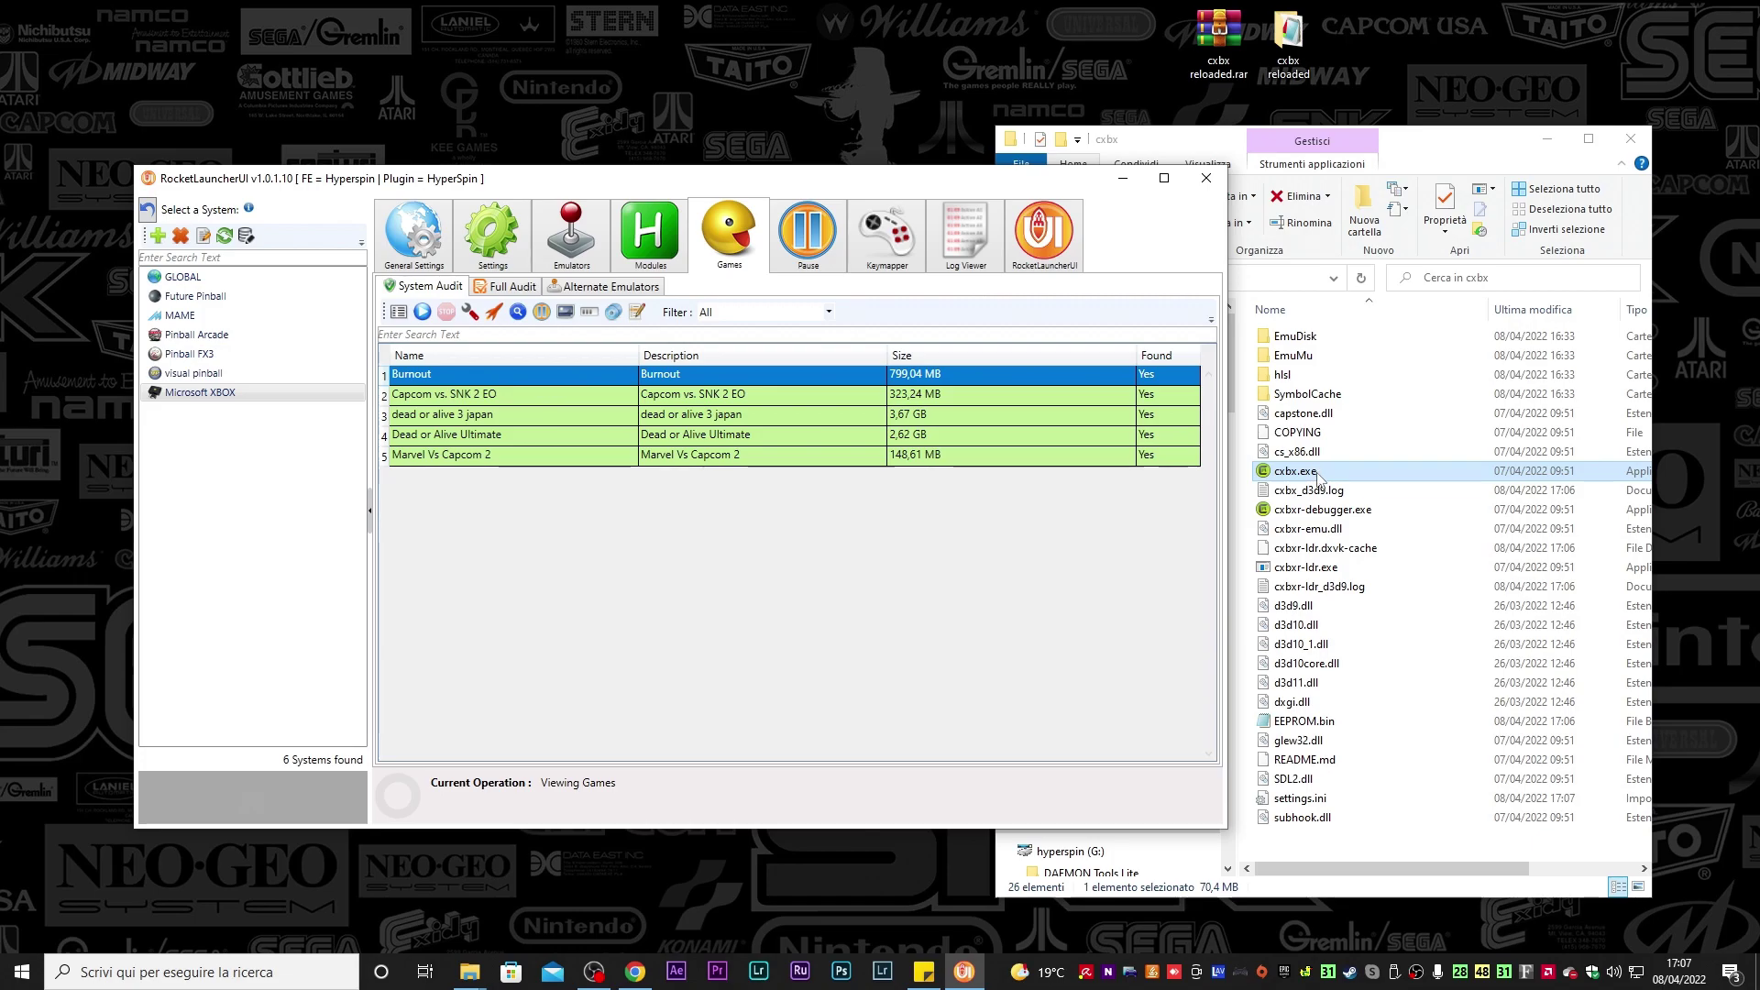
{"action": "double_click", "coordinate": [1318, 472]}
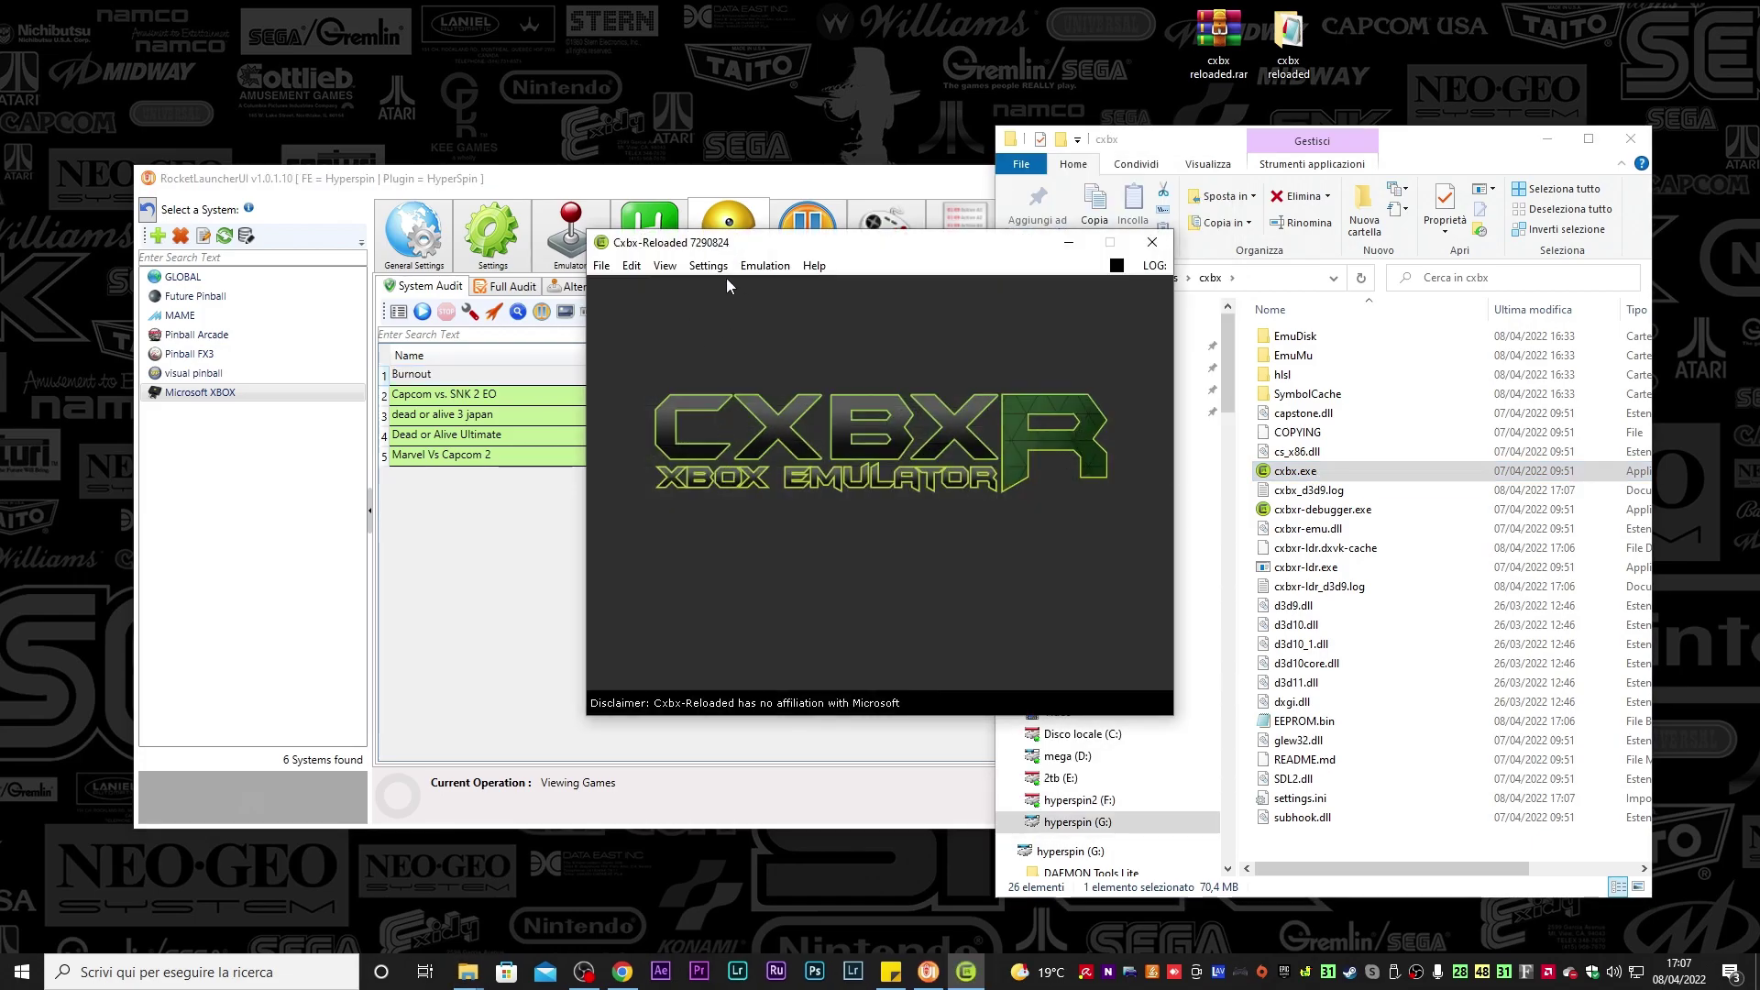
{"action": "left_click", "coordinate": [712, 266]}
{"action": "mouse_move", "coordinate": [779, 495]}
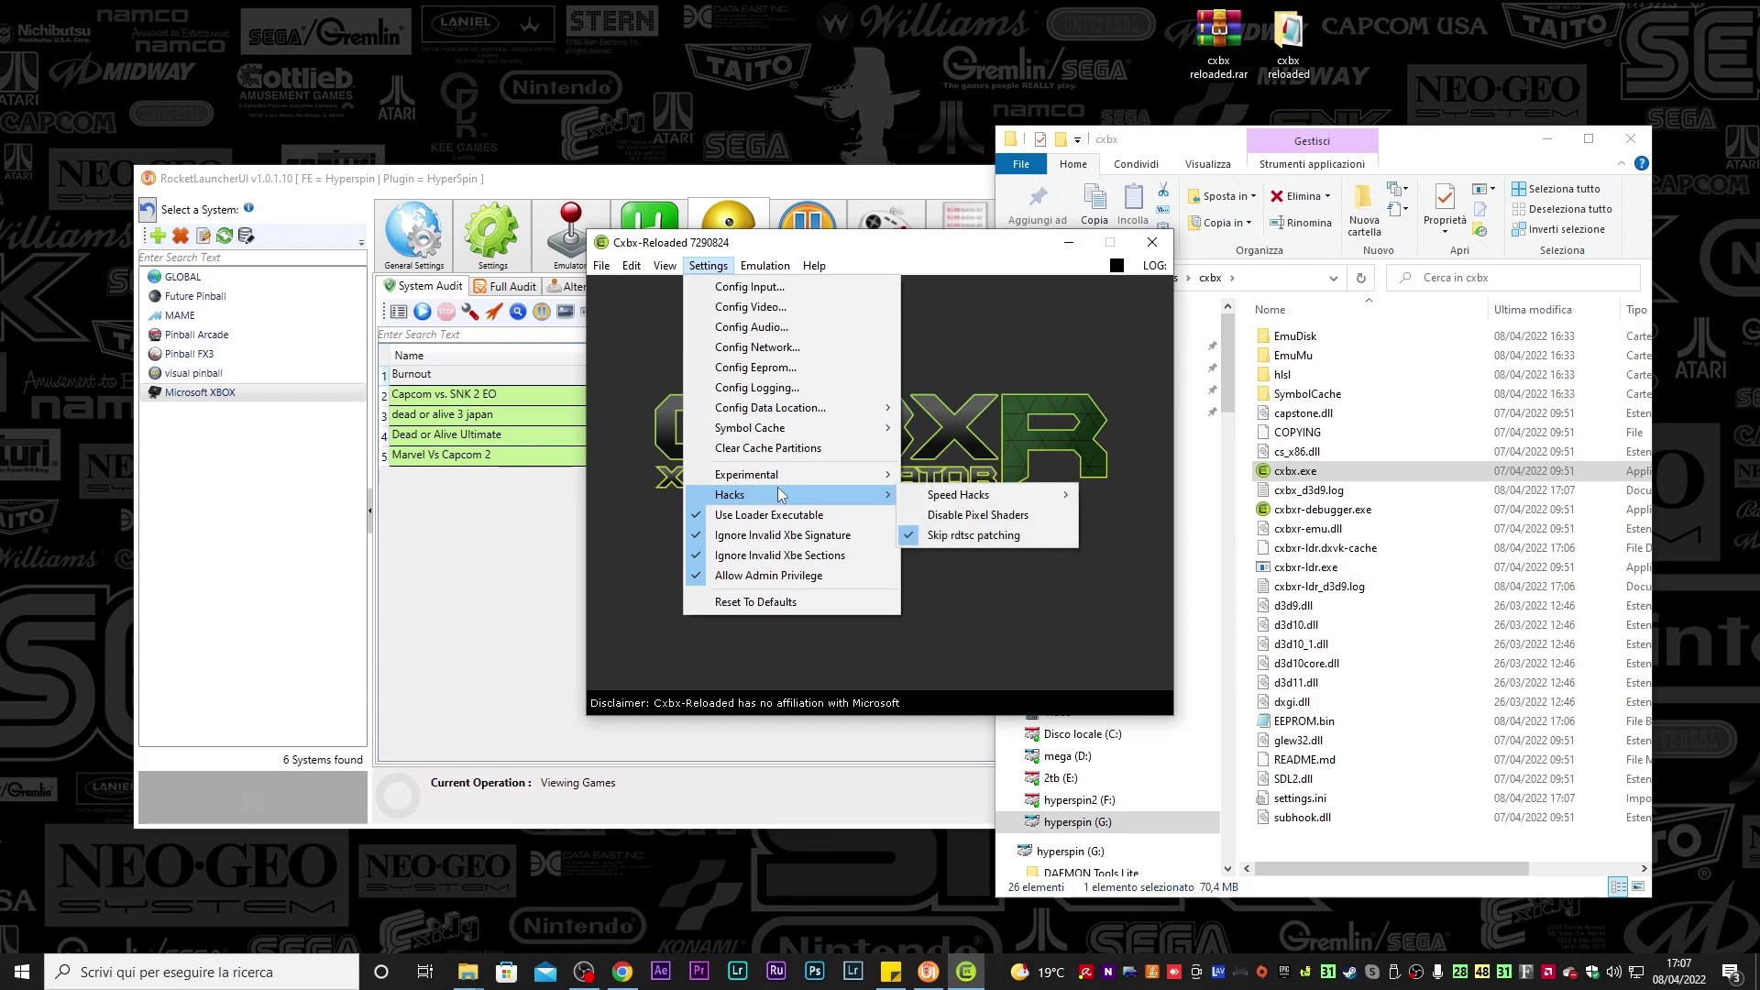
{"action": "mouse_move", "coordinate": [939, 495]}
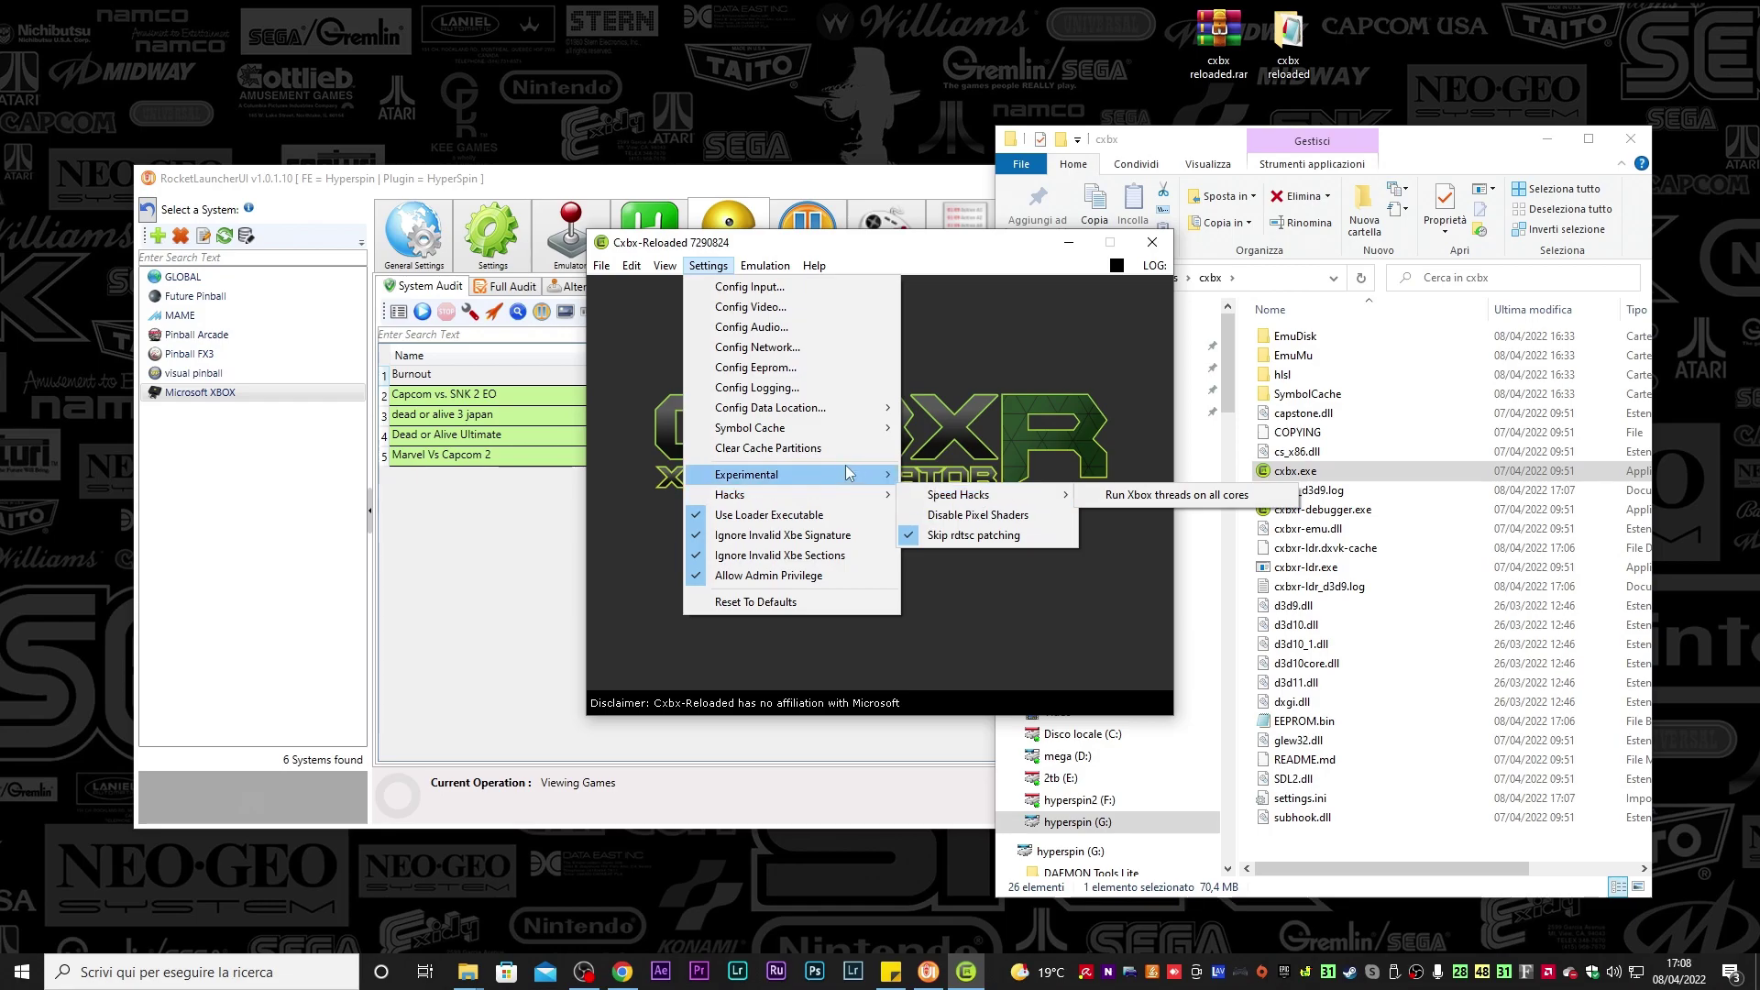
{"action": "mouse_move", "coordinate": [842, 475]}
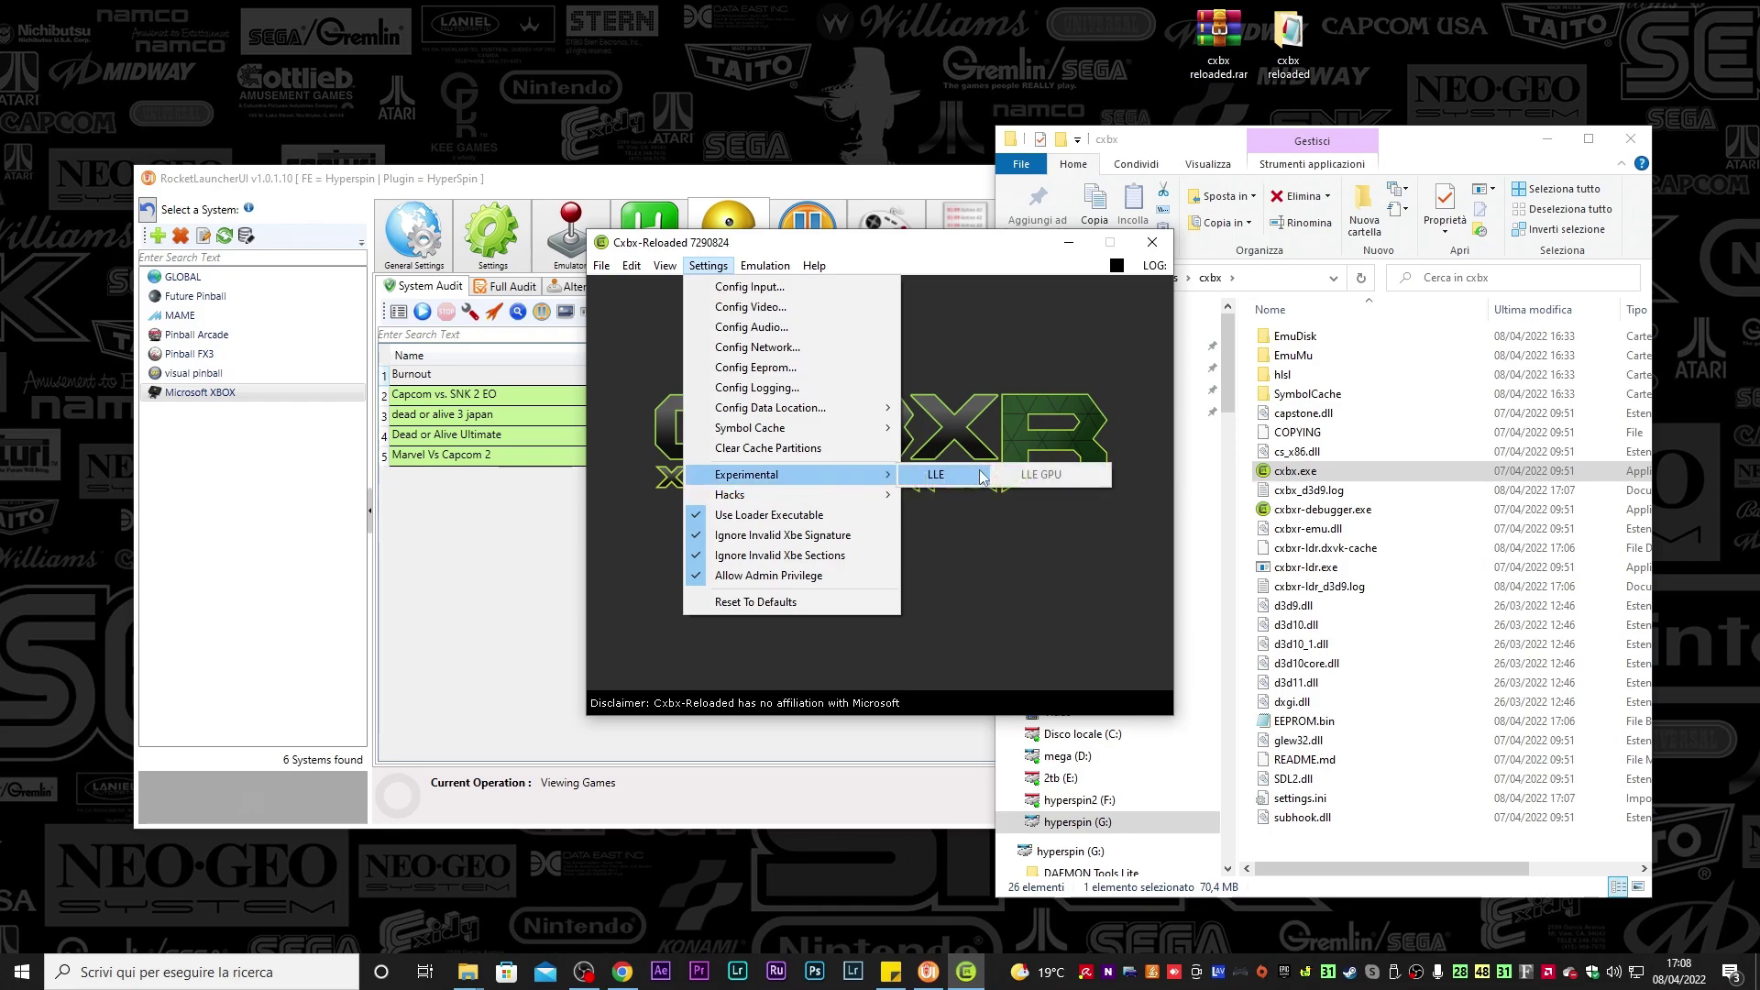
{"action": "left_click", "coordinate": [708, 265]}
{"action": "left_click", "coordinate": [664, 265]}
{"action": "left_click", "coordinate": [598, 266]}
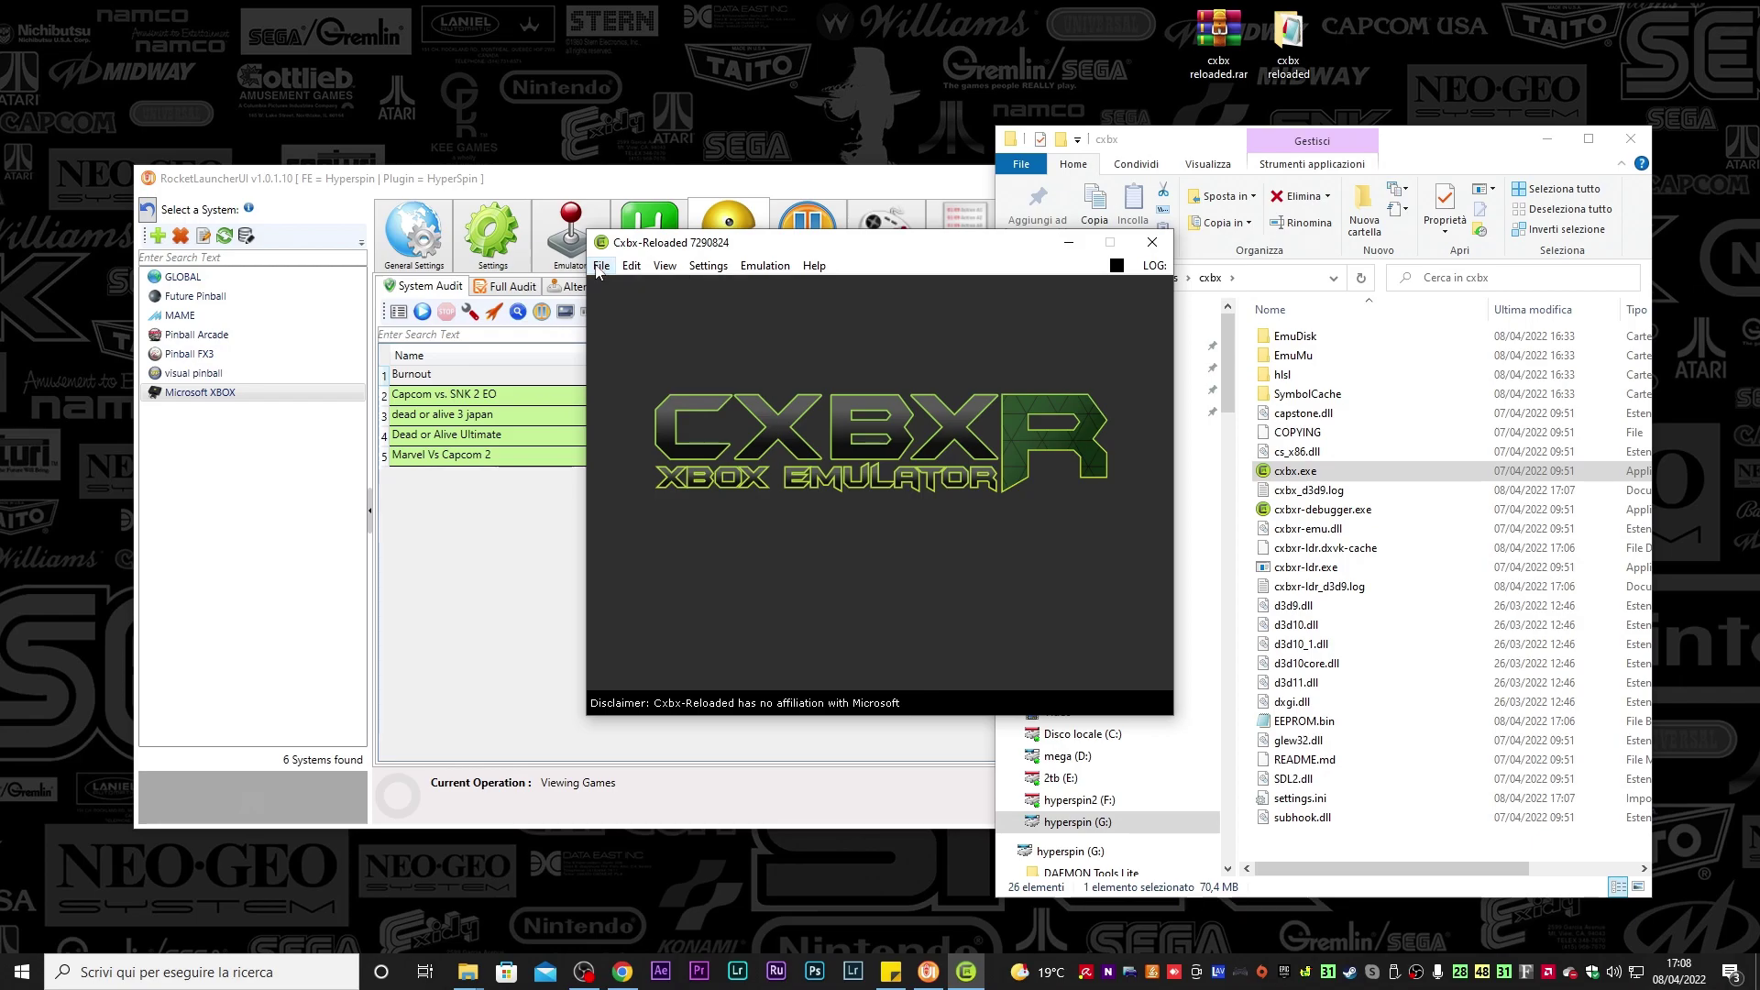
Load default.xbe from F:\iso xbox classic\Burnout in Cxbx-Reloaded and start the emulation
{"action": "left_click", "coordinate": [602, 271]}
{"action": "left_click", "coordinate": [624, 288]}
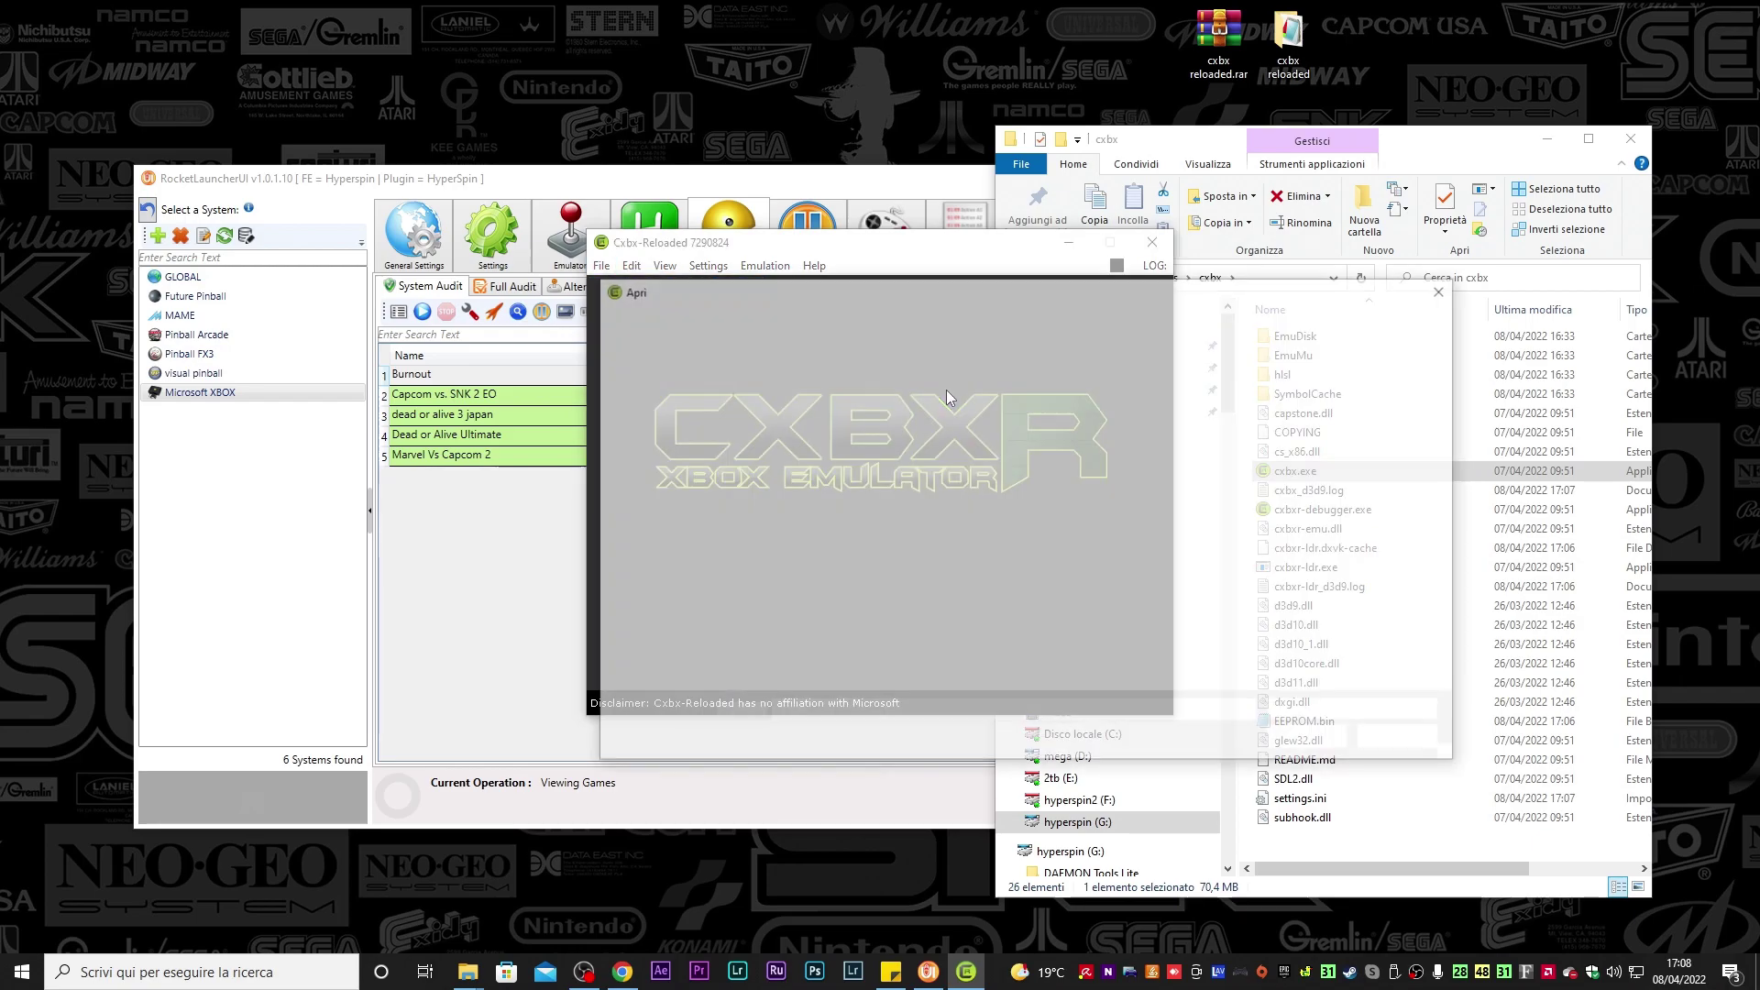
{"action": "left_click", "coordinate": [930, 322]}
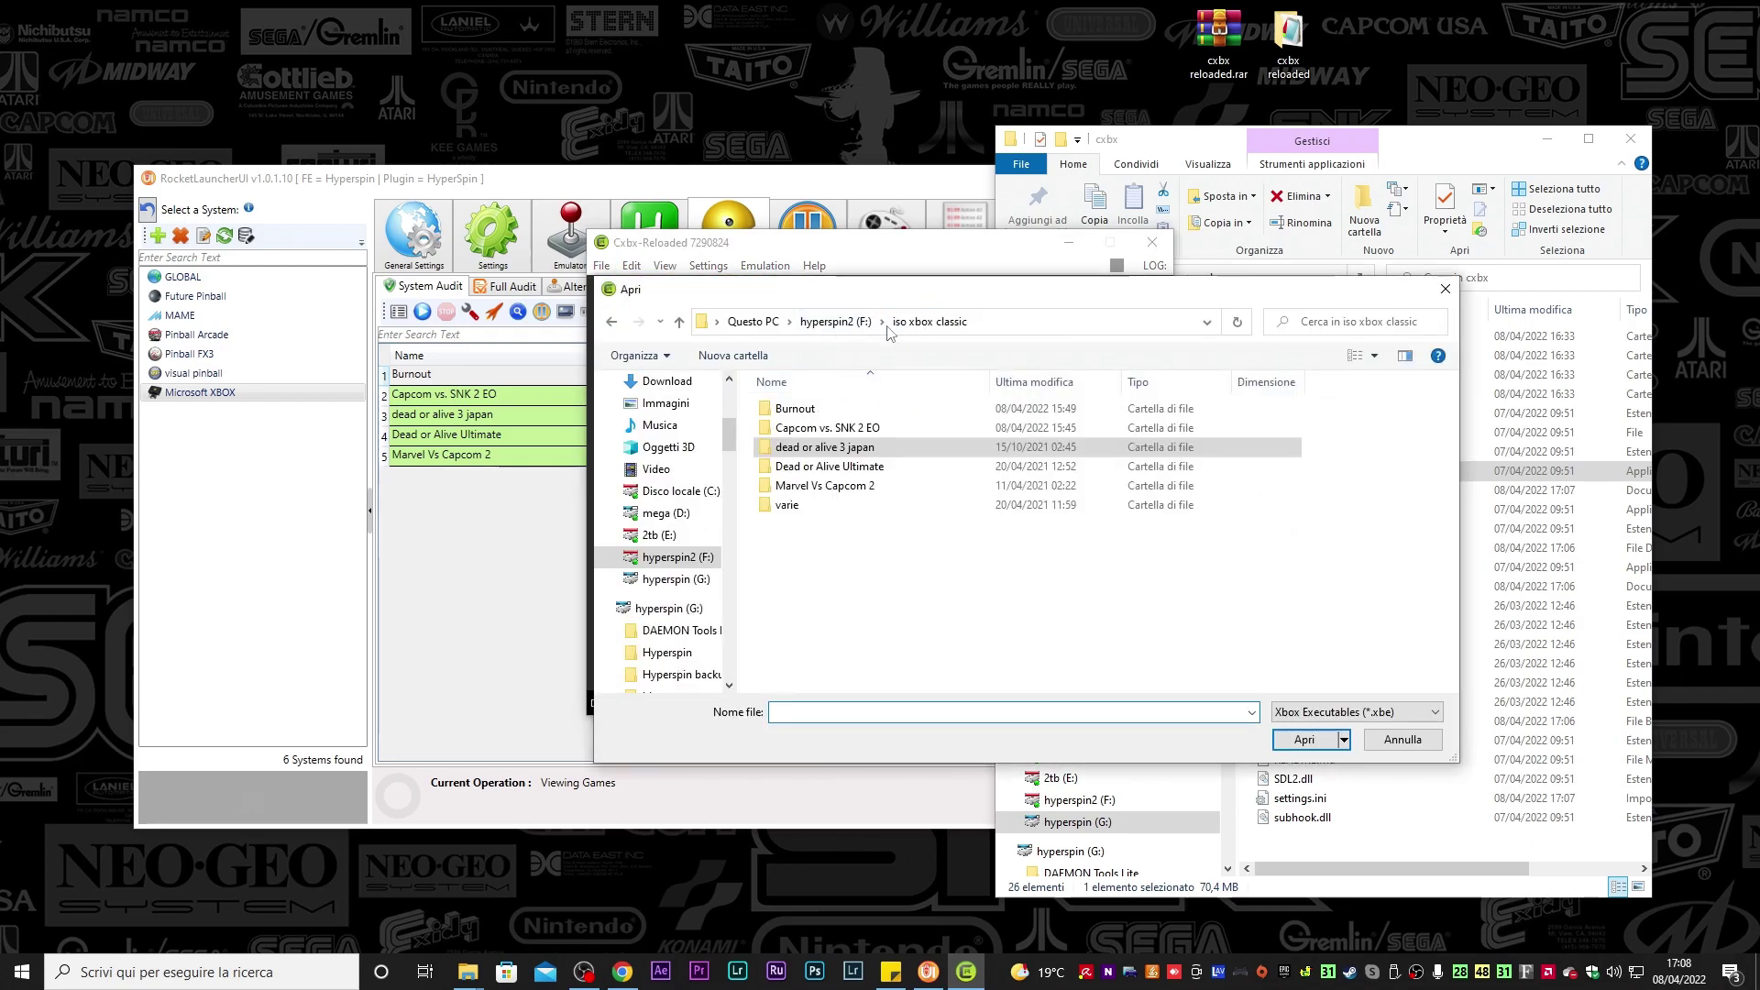
{"action": "double_click", "coordinate": [876, 408]}
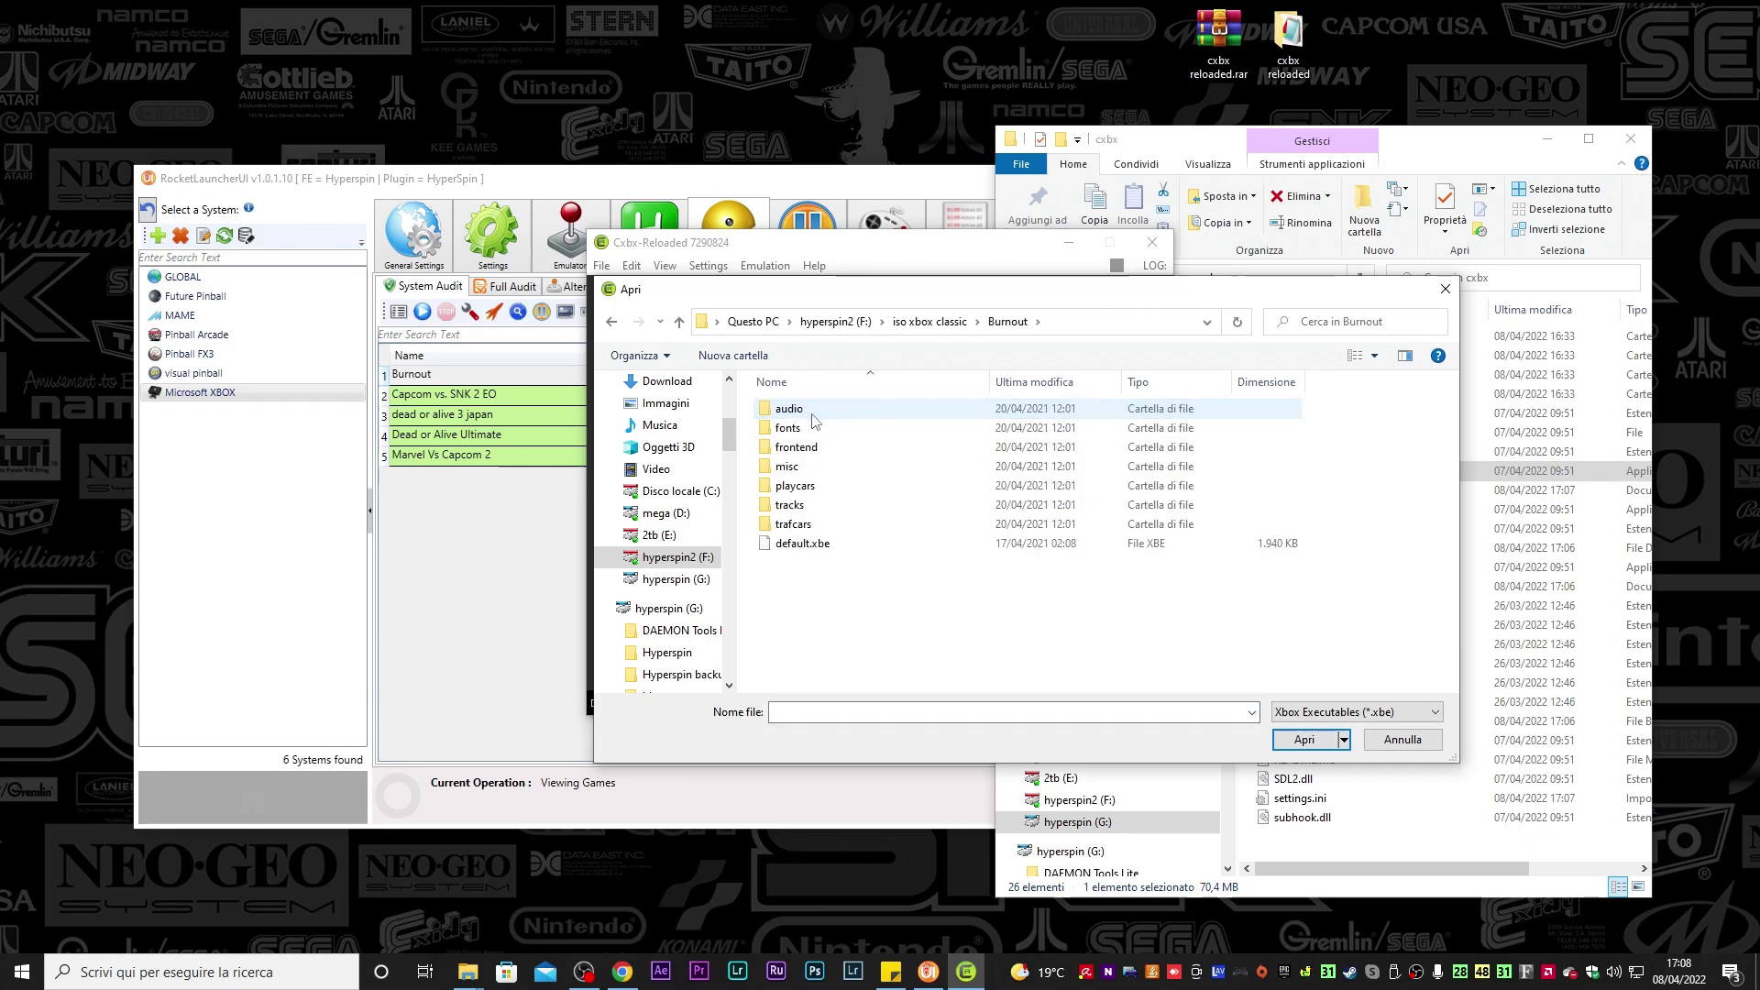
{"action": "double_click", "coordinate": [811, 541]}
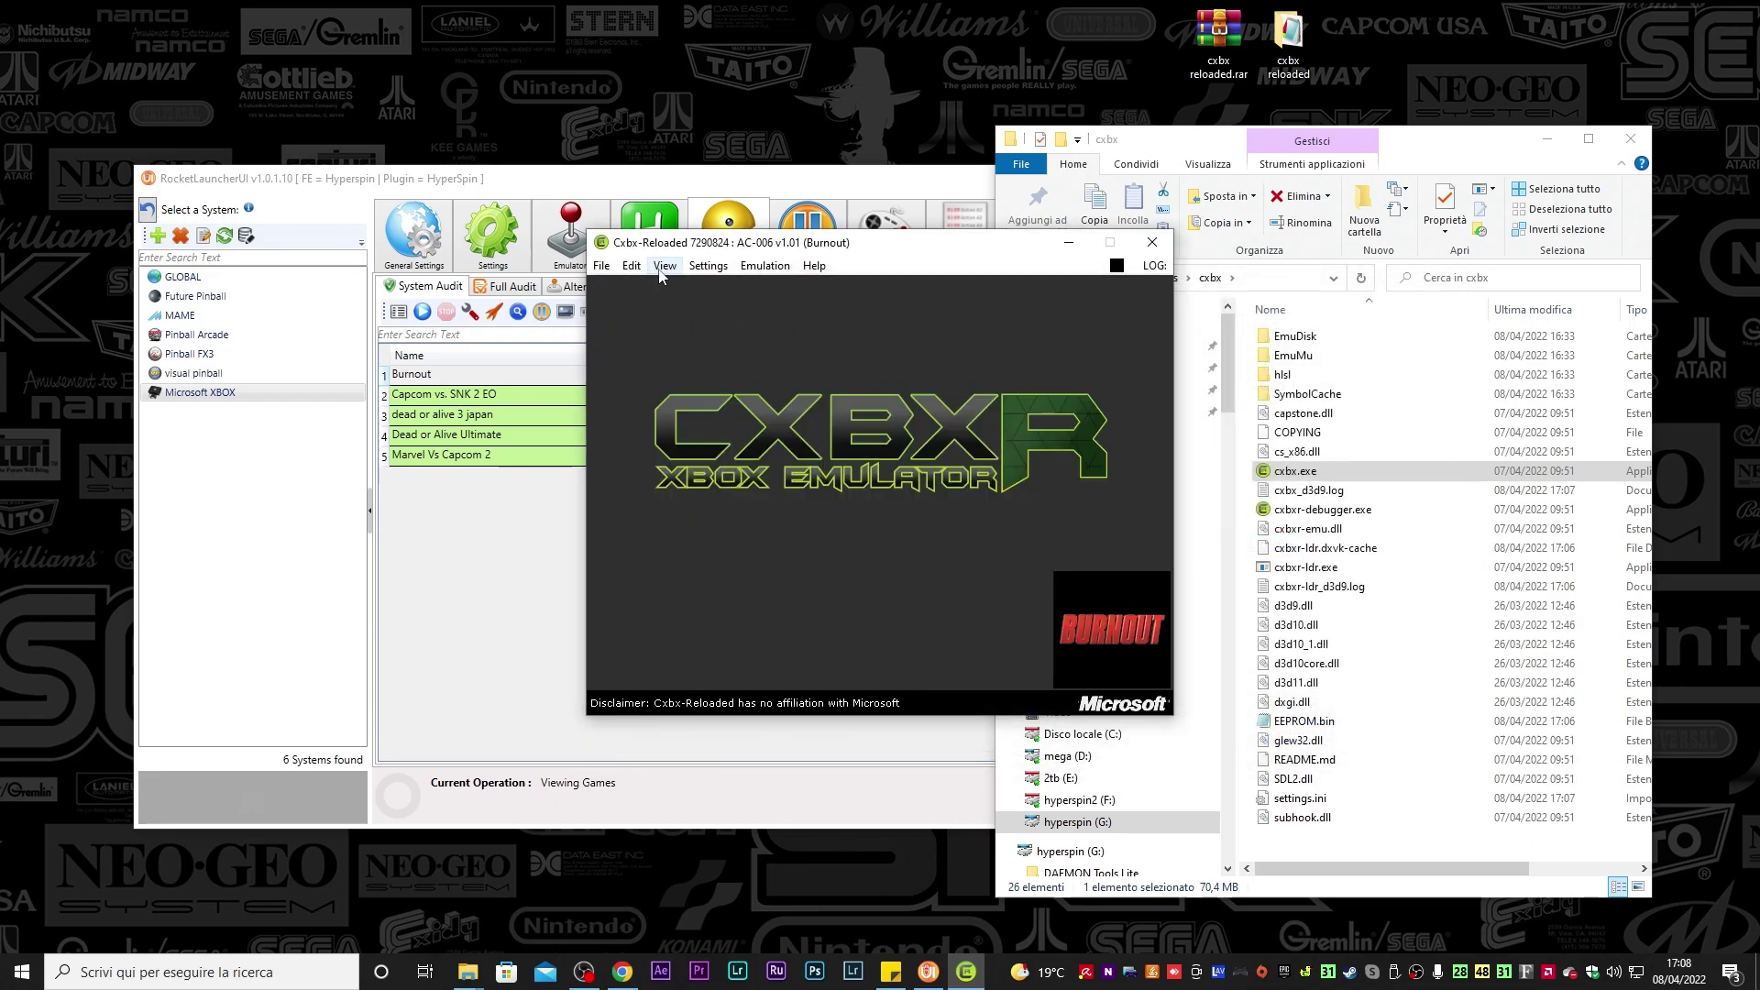
{"action": "left_click", "coordinate": [601, 266]}
{"action": "mouse_move", "coordinate": [730, 268]}
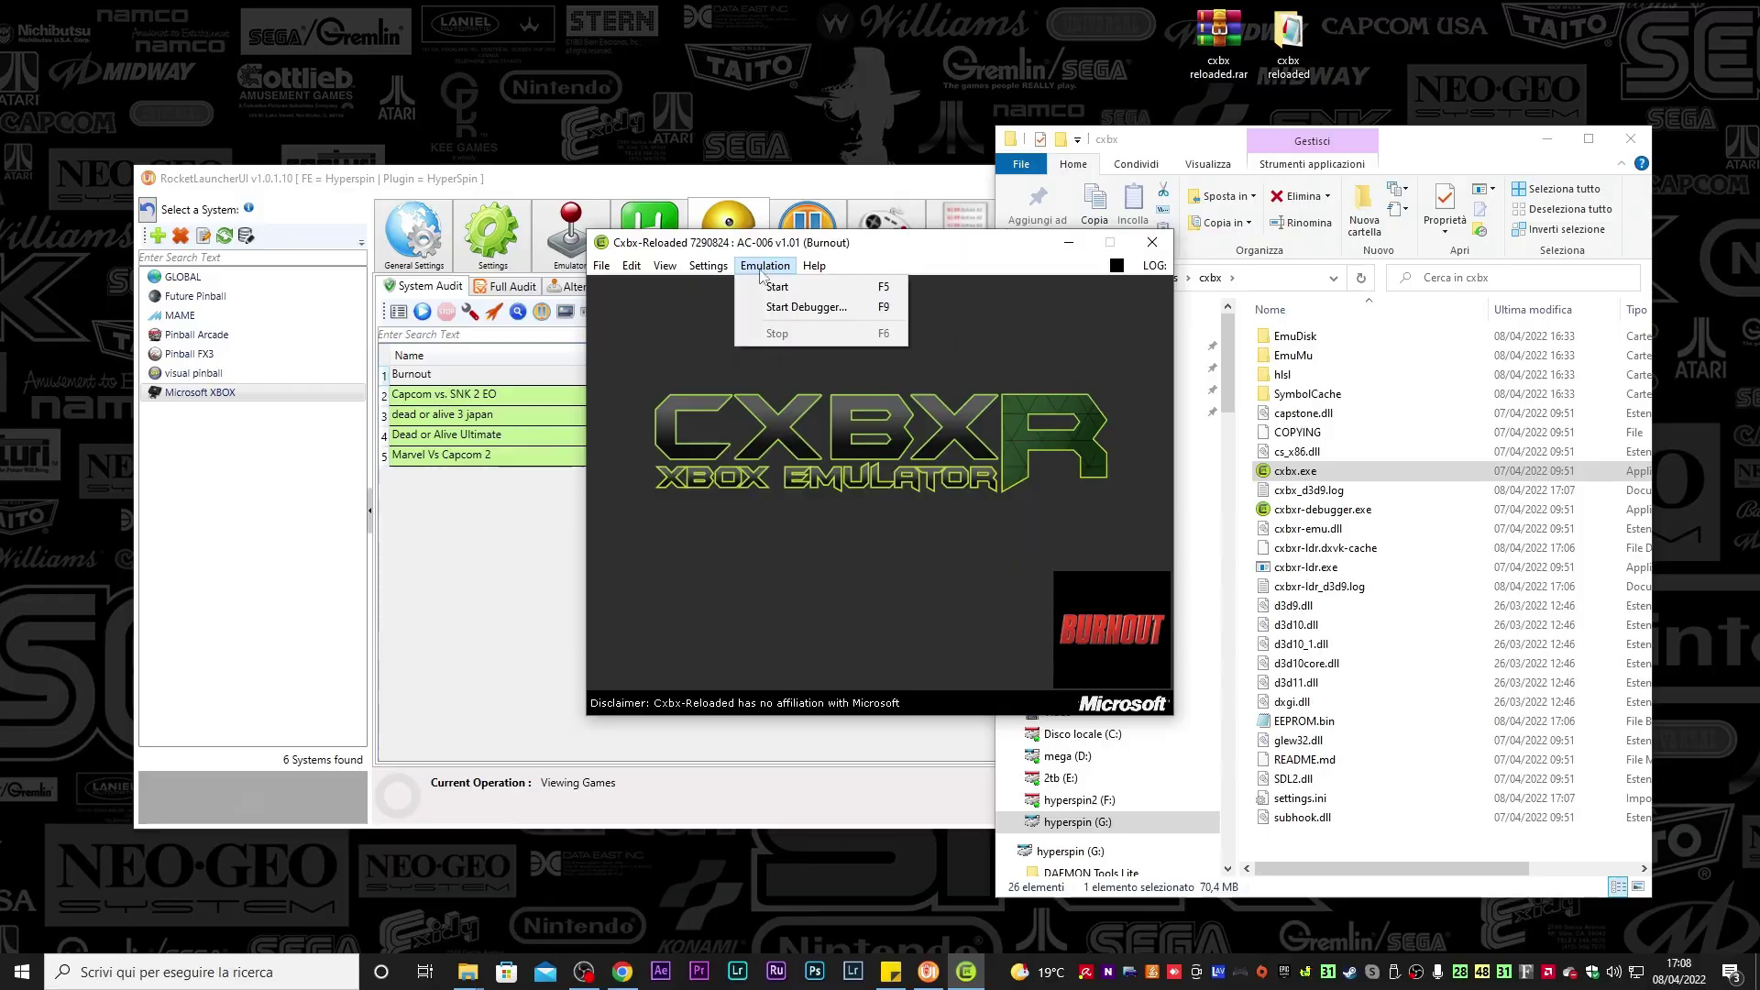
{"action": "left_click", "coordinate": [769, 286]}
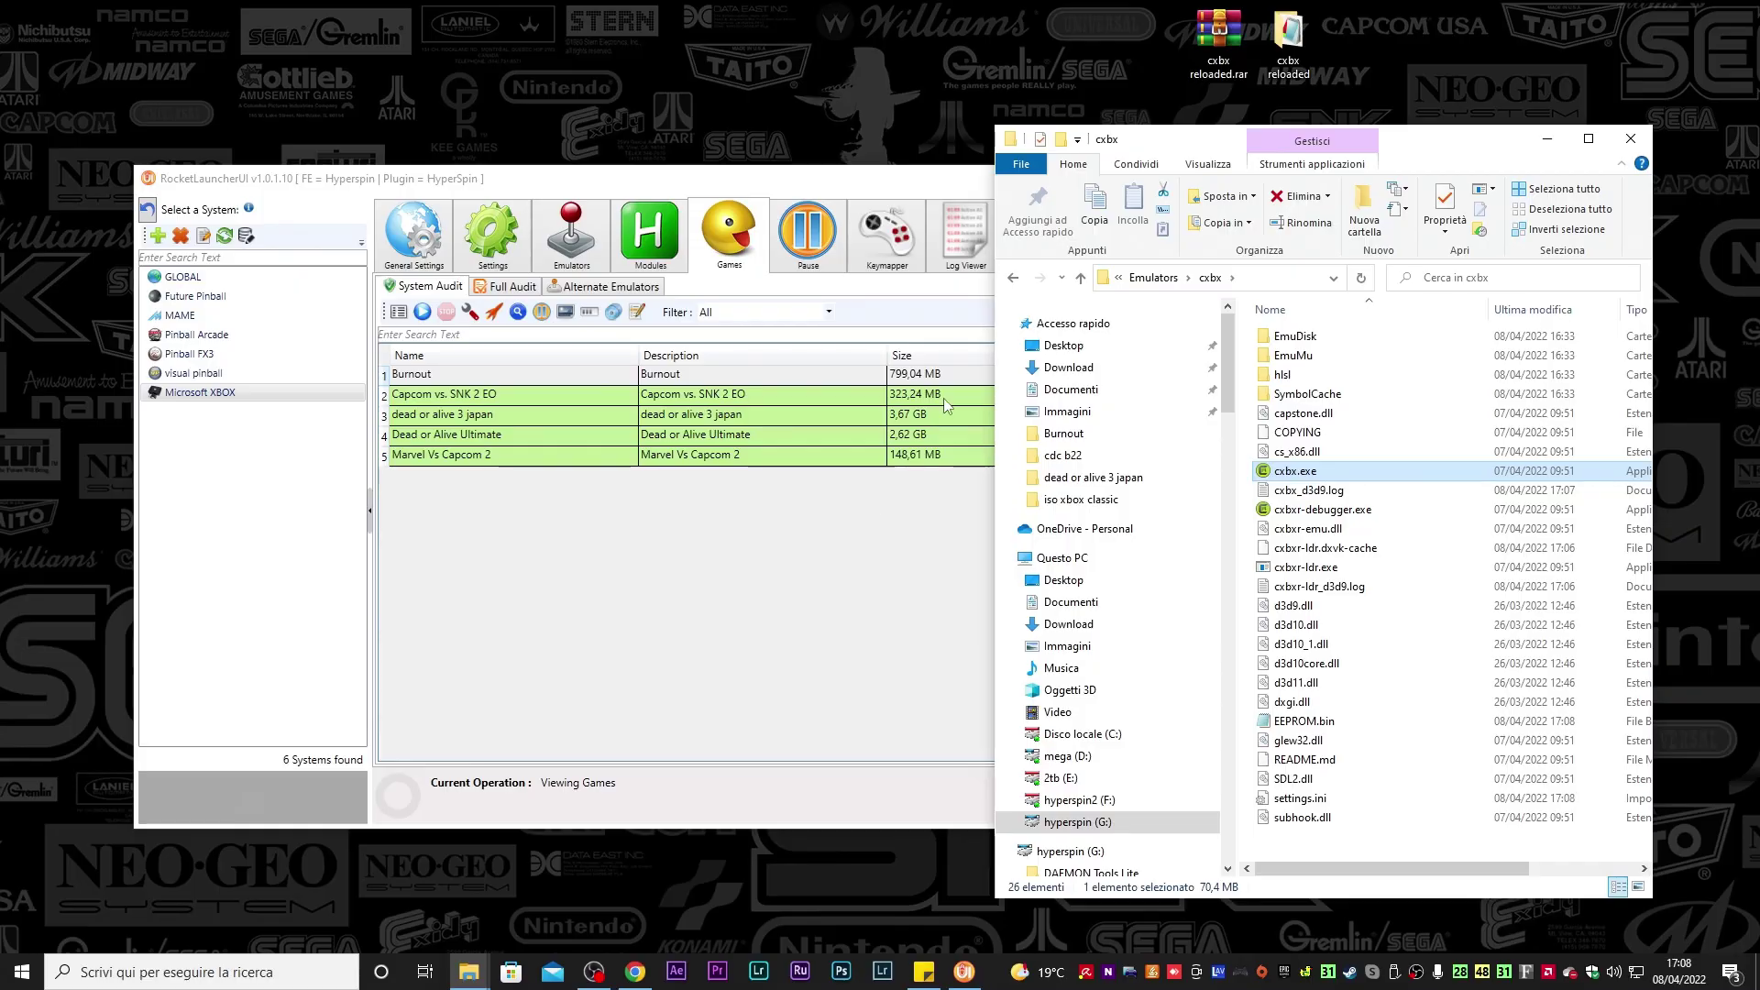
Restart cxbx.exe and enable the speed hack Run Xbox threads on all cores, accepting the warning
{"action": "double_click", "coordinate": [1318, 491]}
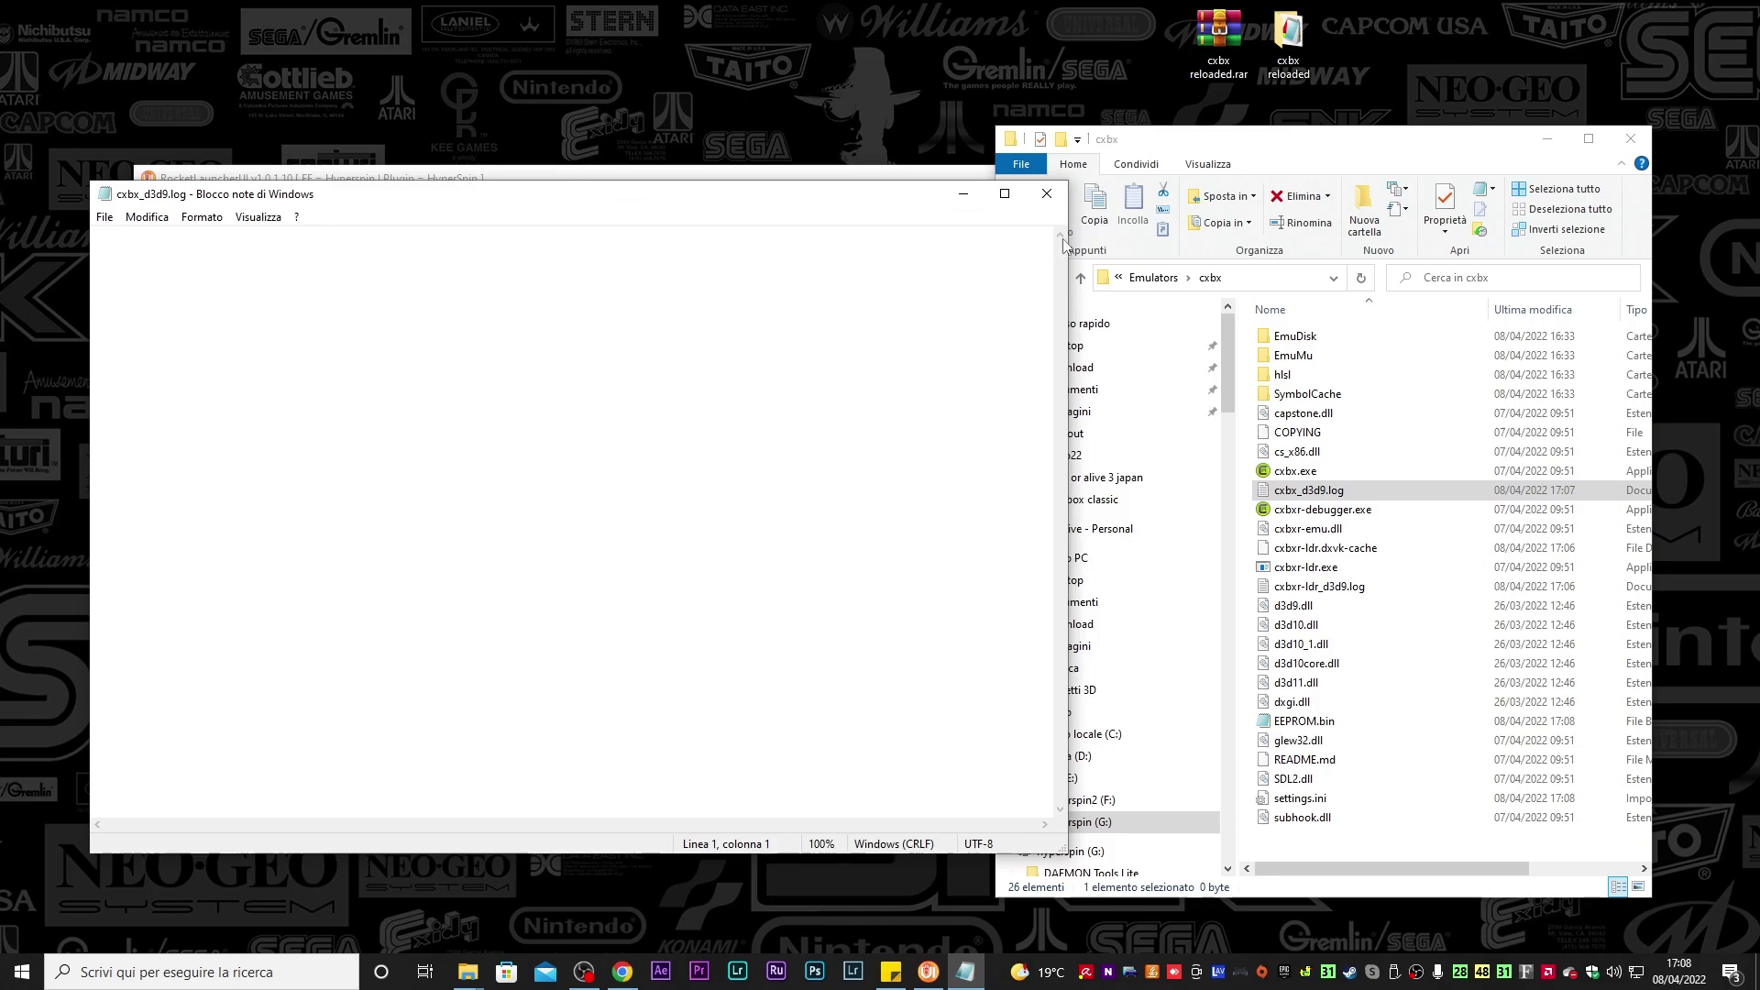
{"action": "left_click", "coordinate": [1048, 193]}
{"action": "double_click", "coordinate": [1293, 471]}
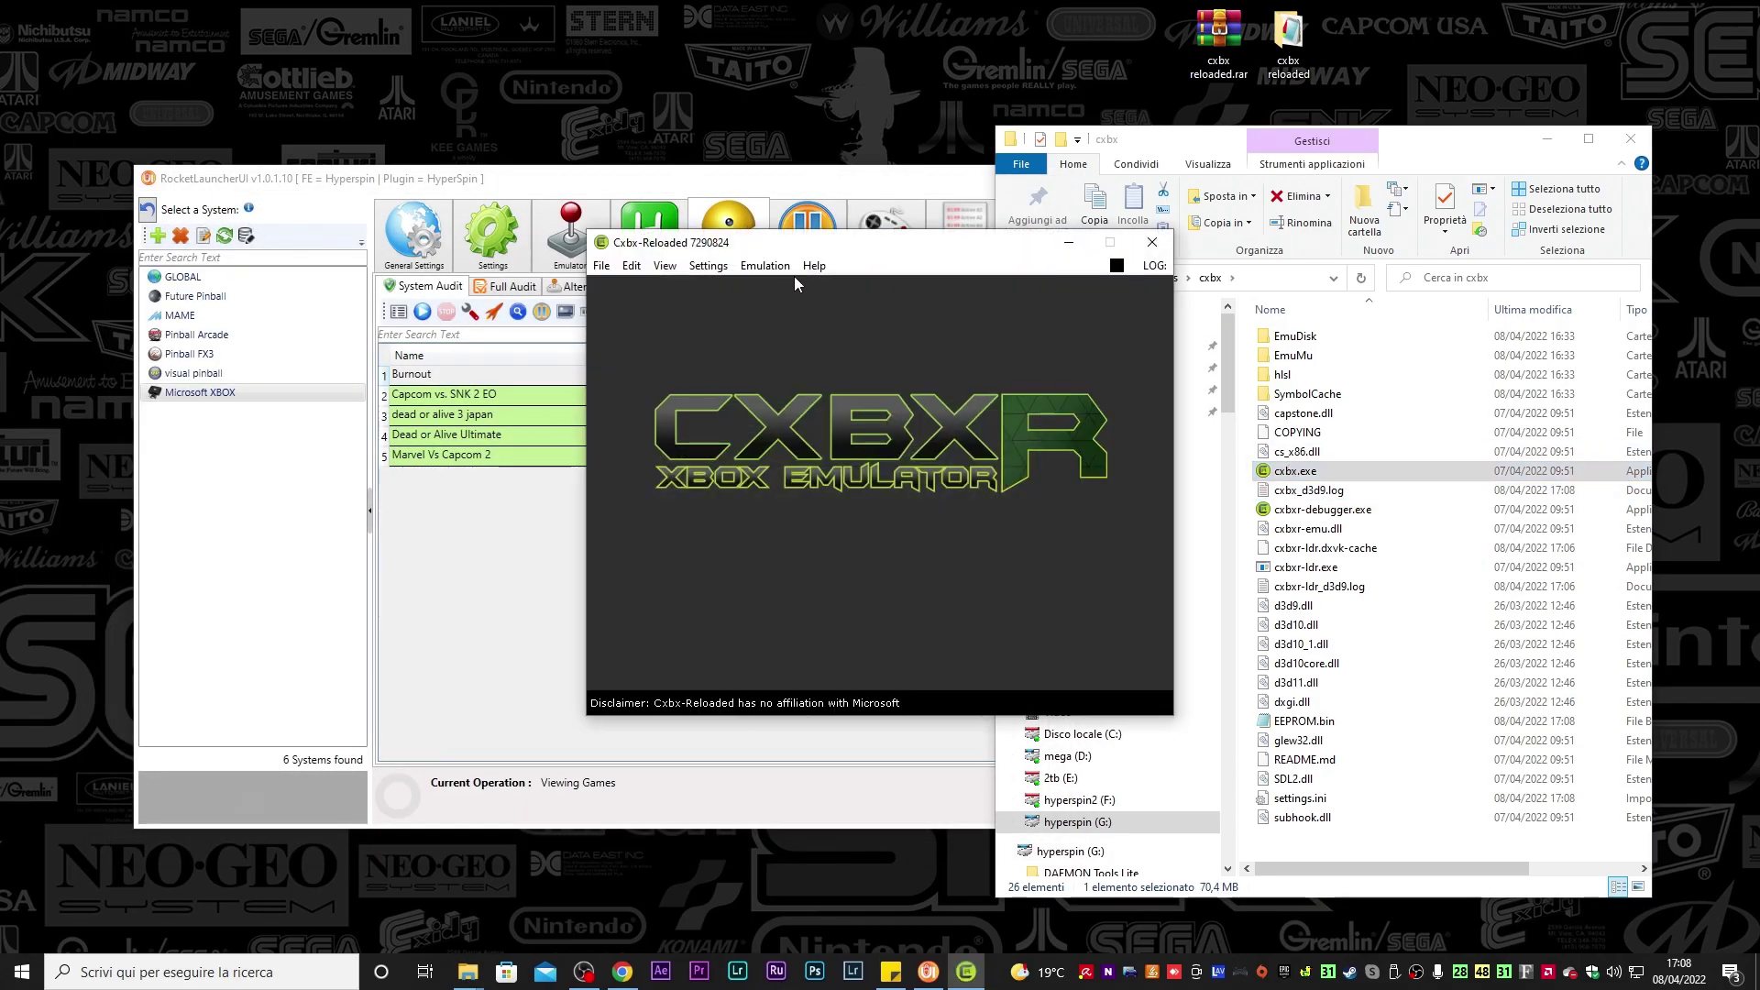
{"action": "left_click", "coordinate": [752, 268]}
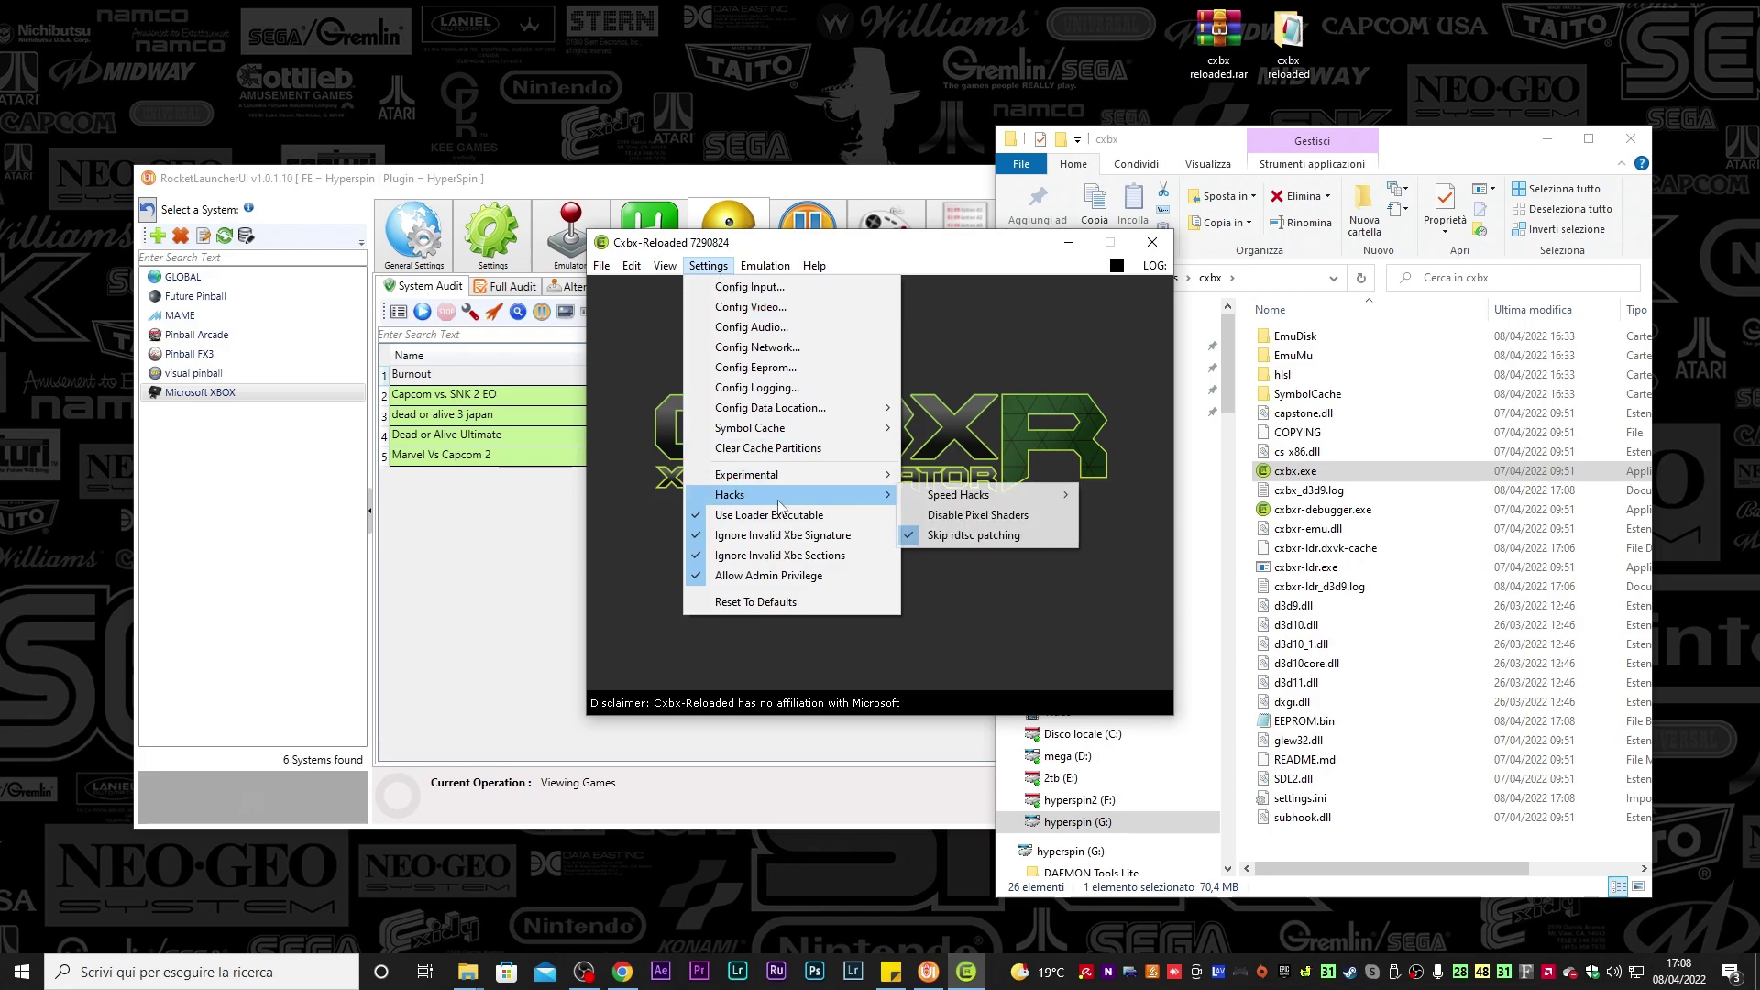
{"action": "mouse_move", "coordinate": [961, 503]}
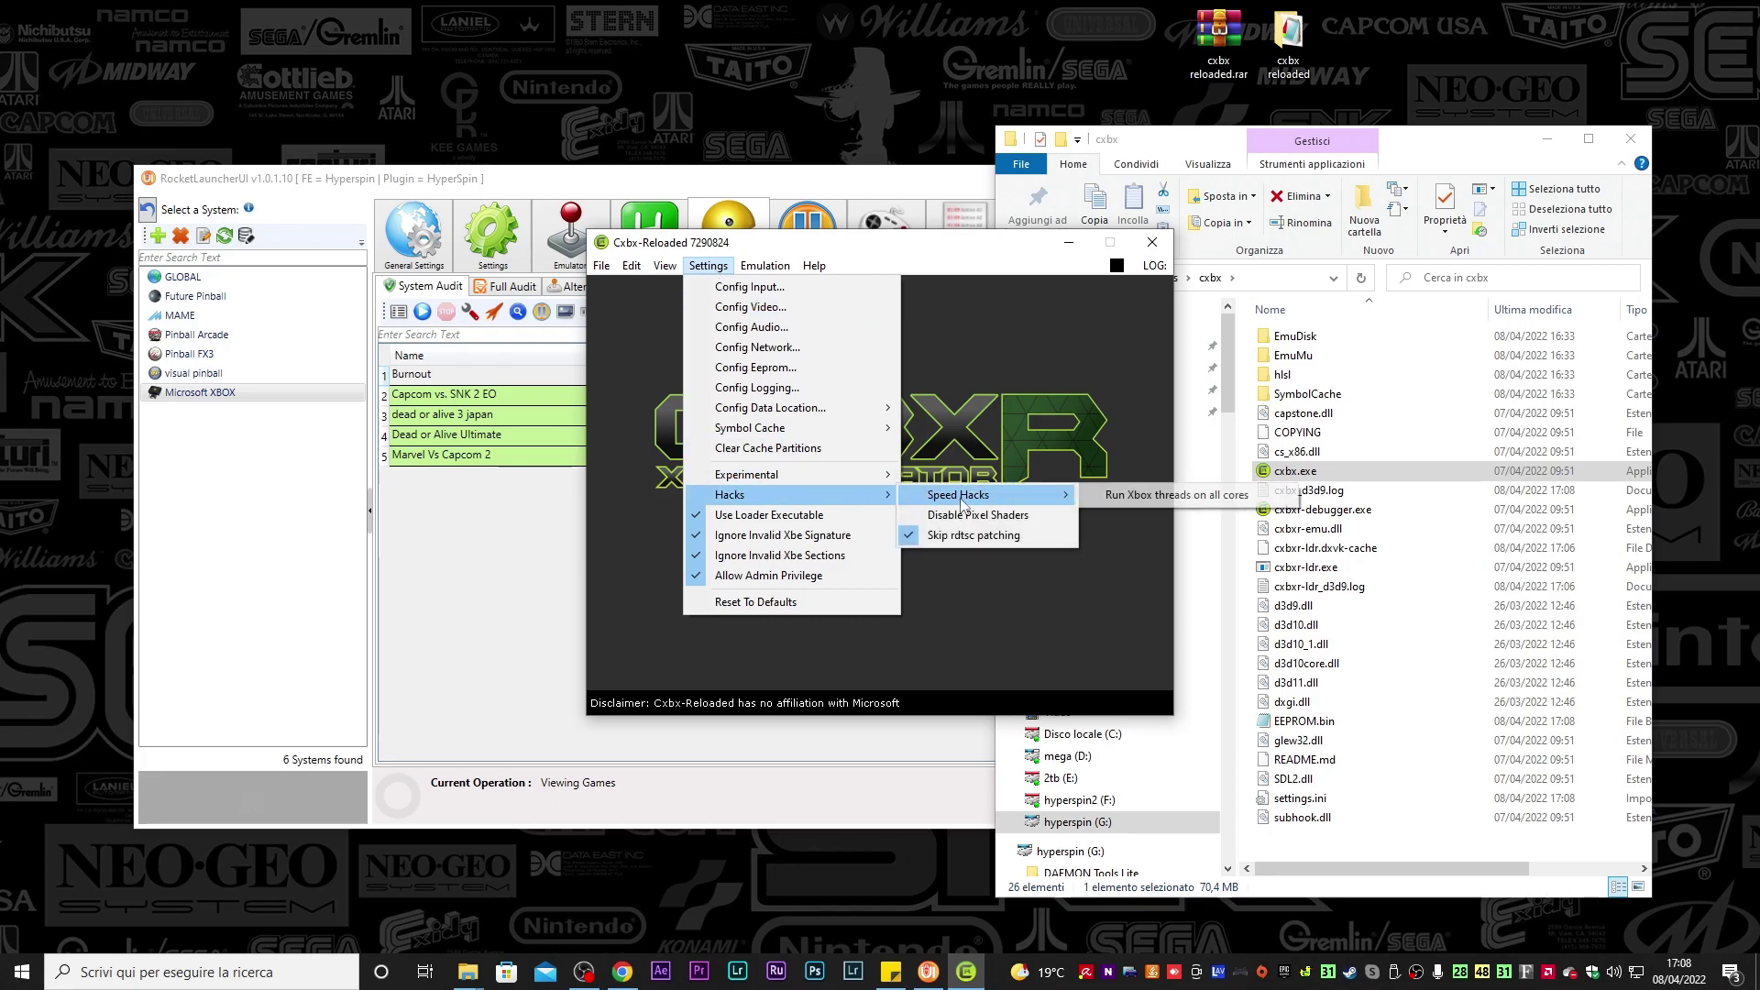
{"action": "left_click", "coordinate": [1181, 498]}
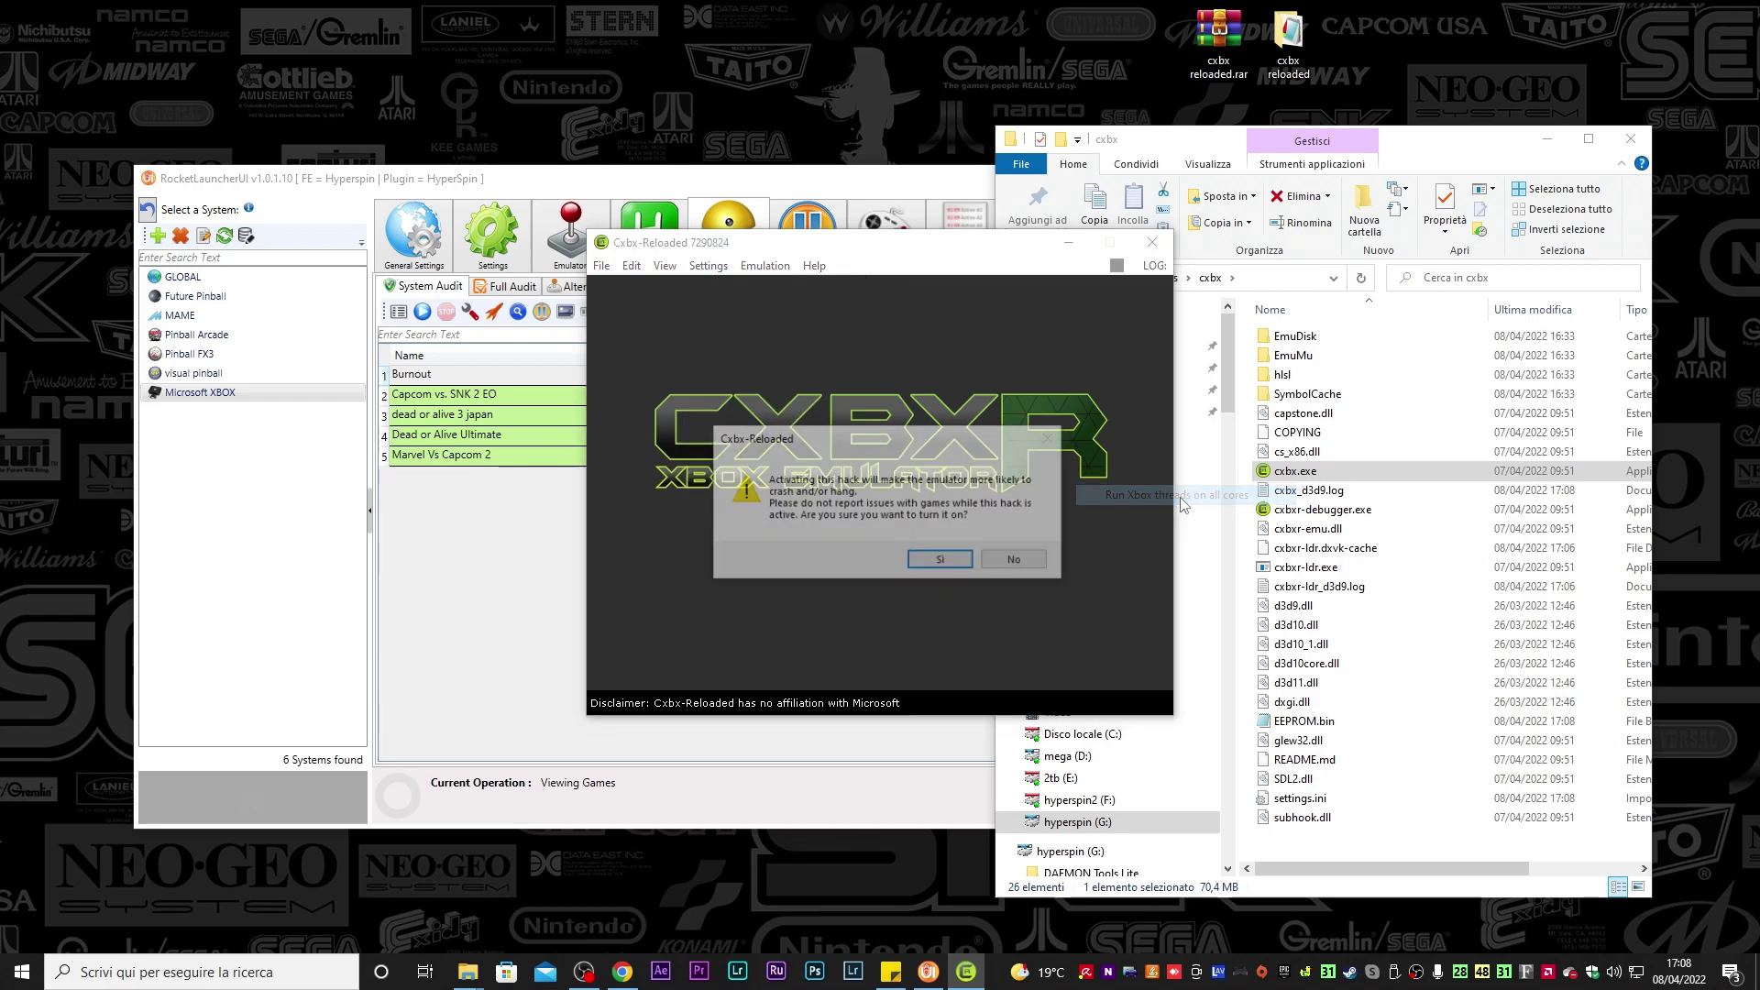
{"action": "left_click", "coordinate": [941, 561]}
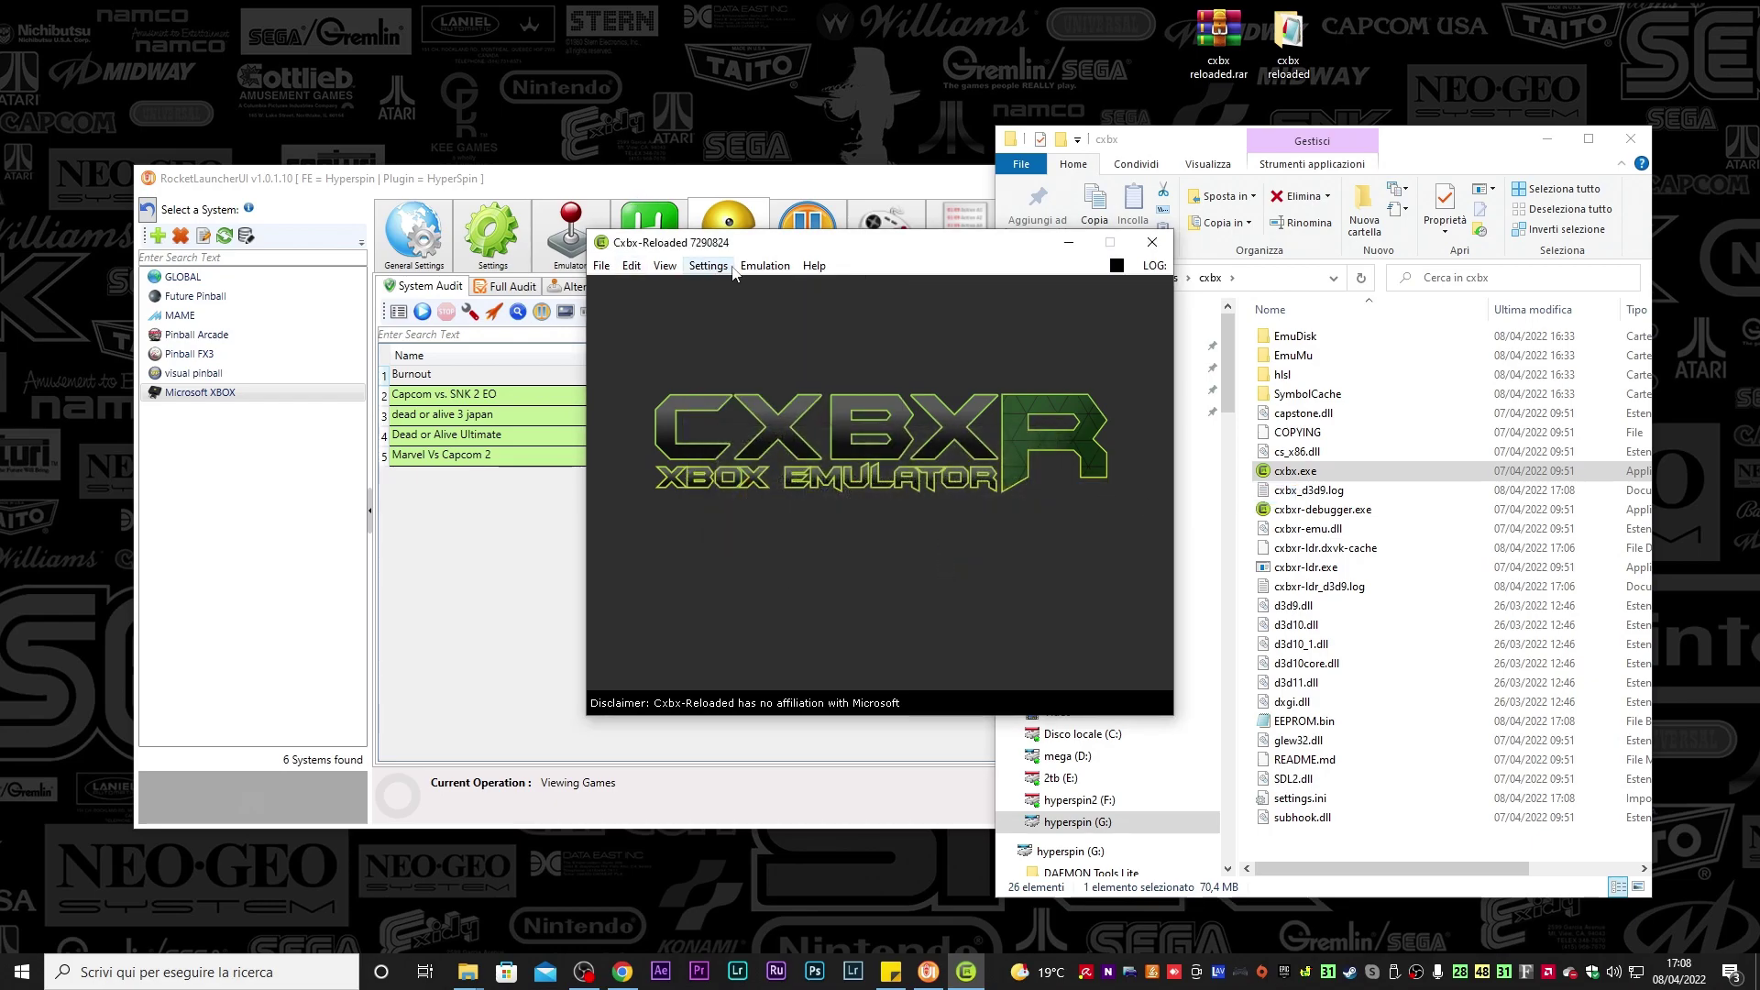
Load default.xbe from the Burnout folder and start its emulation with the speed hack enabled
{"action": "left_click", "coordinate": [603, 266]}
{"action": "left_click", "coordinate": [642, 287]}
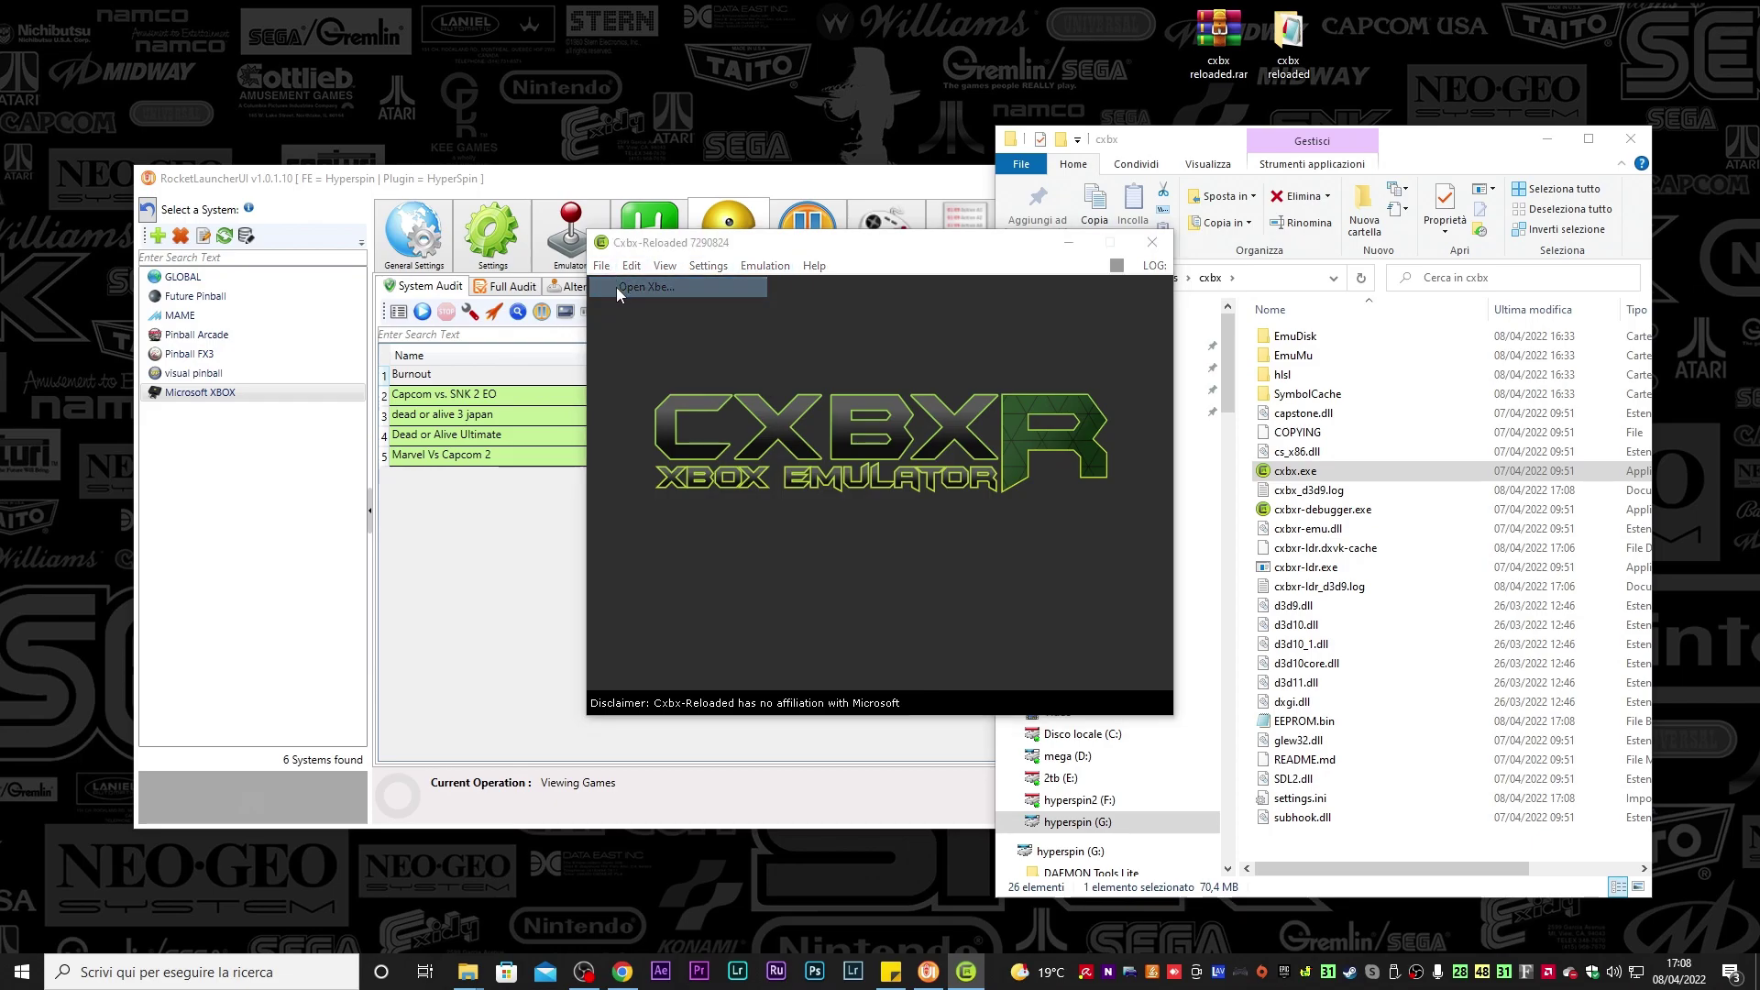
{"action": "double_click", "coordinate": [798, 547]}
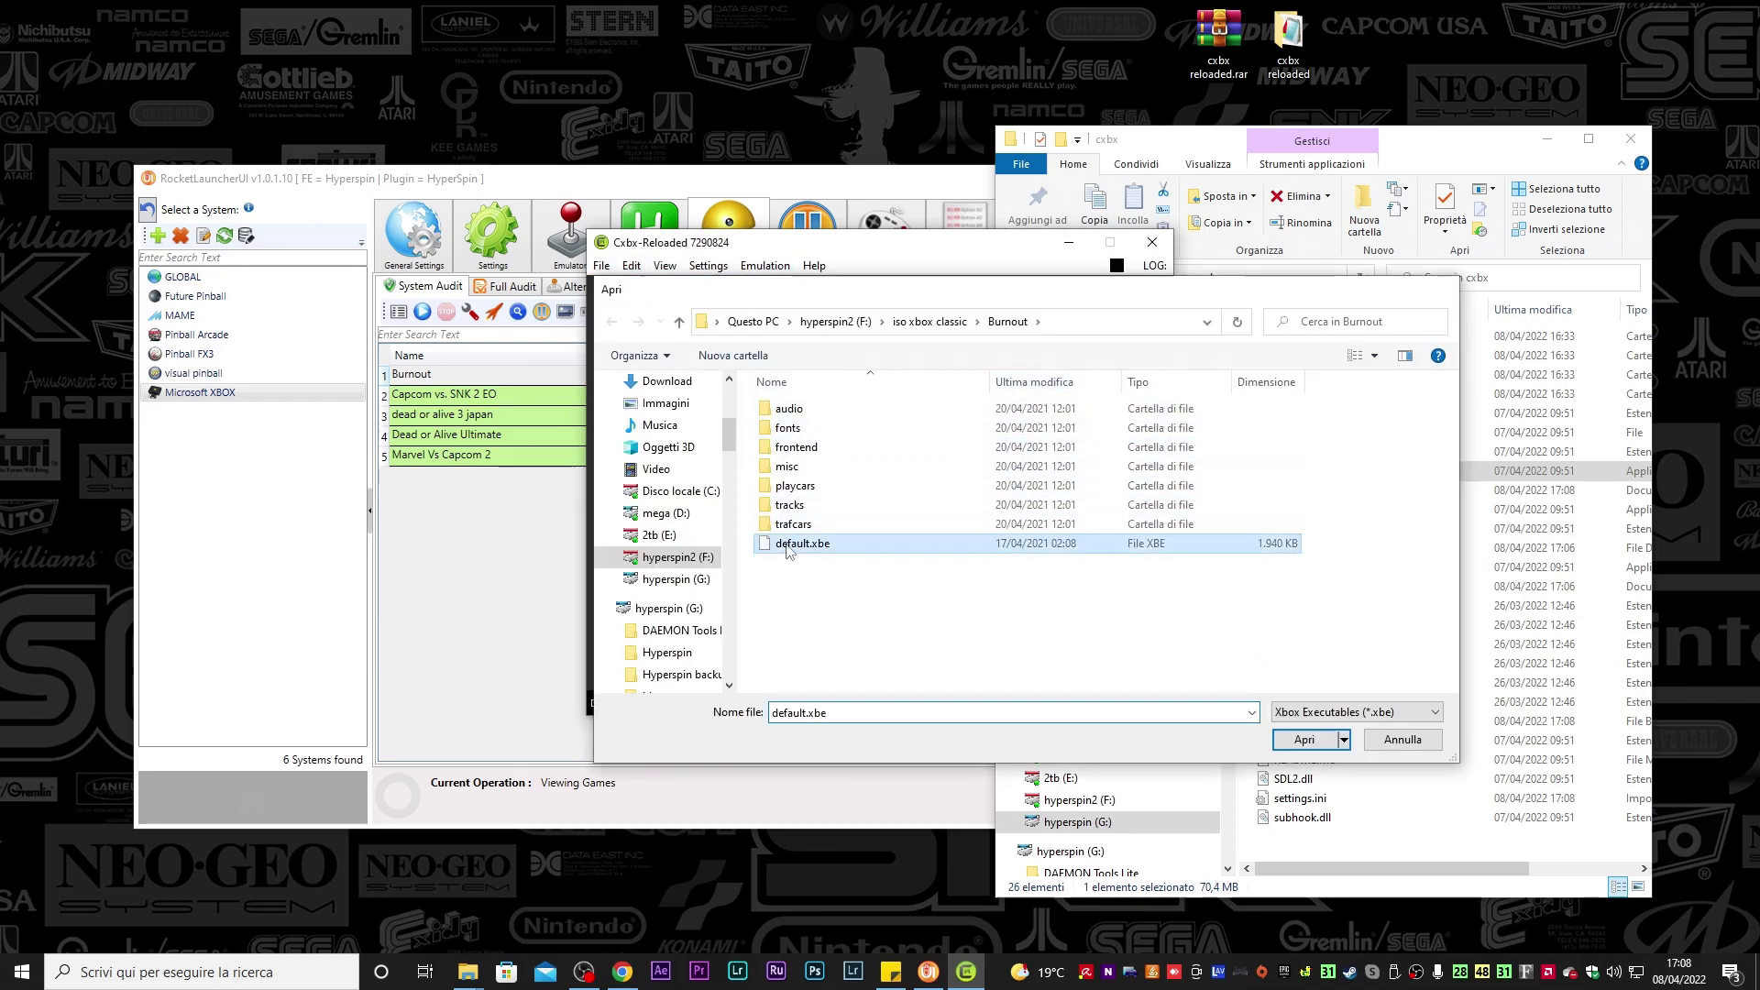
{"action": "left_click", "coordinate": [765, 266]}
{"action": "left_click", "coordinate": [782, 290]}
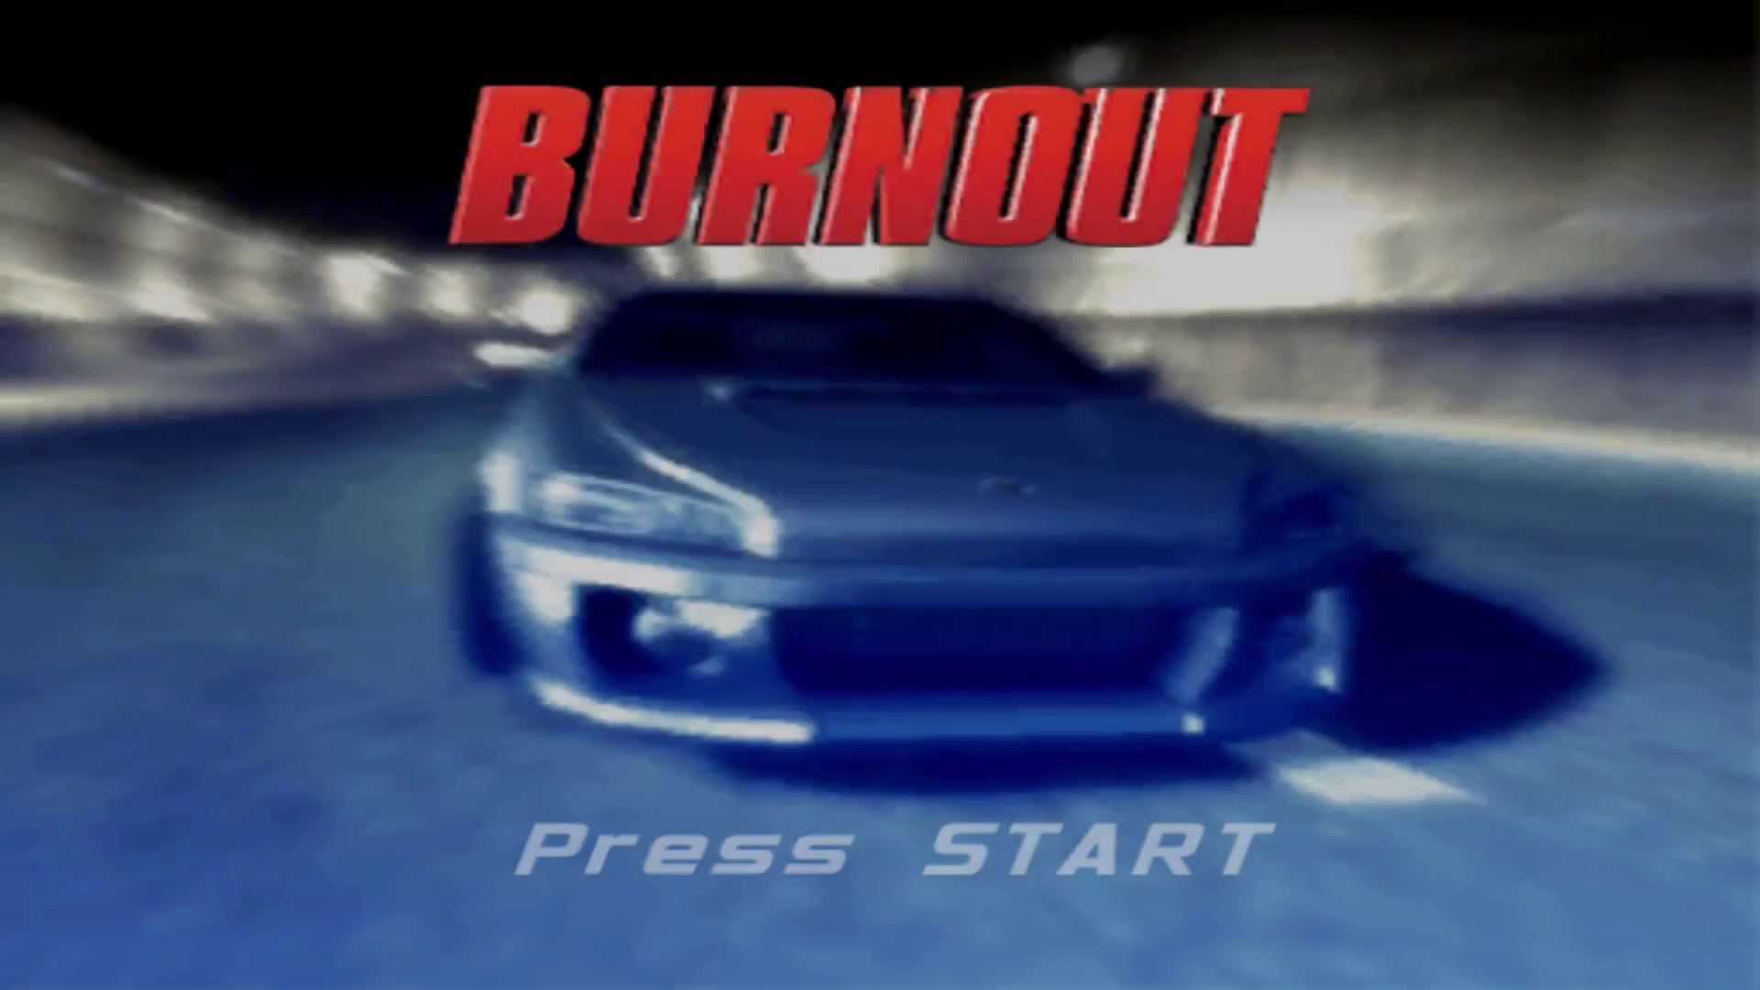
Start a Burnout Championship race with the Supermini AT on the Interstate track, accepting the default player name
{"action": "key", "text": "Return"}
{"action": "key", "text": "Return"}
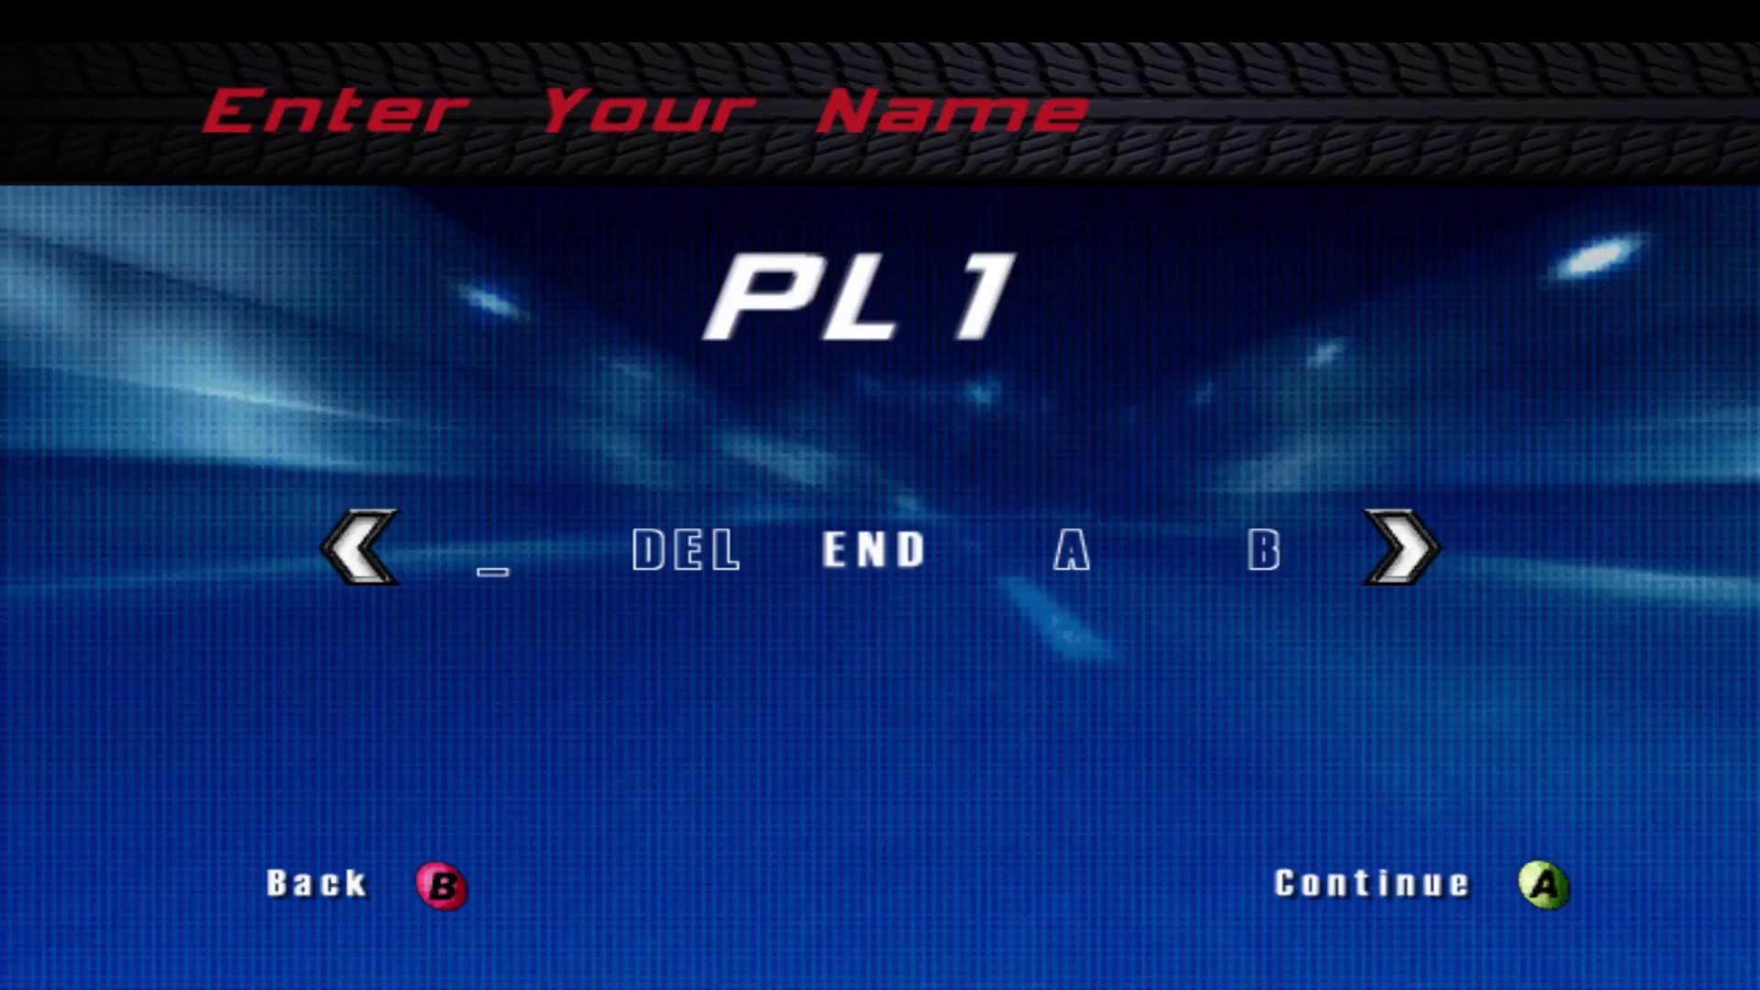
{"action": "key", "text": "Return"}
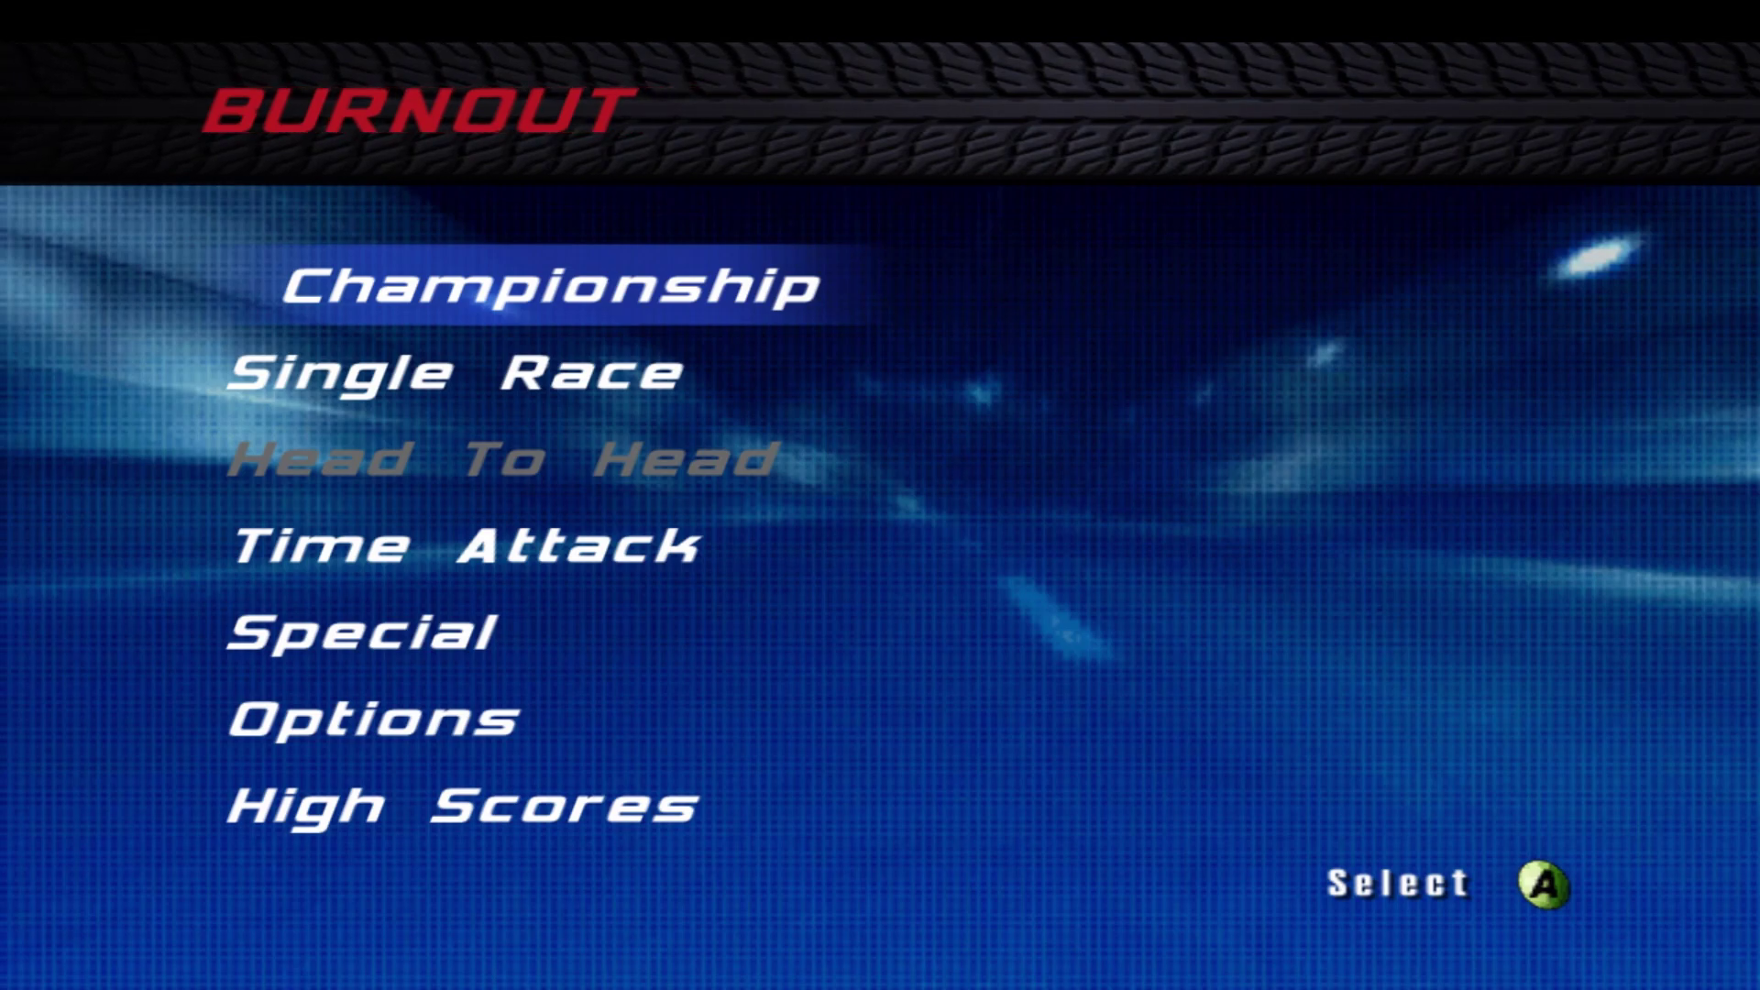
{"action": "key", "text": "Return"}
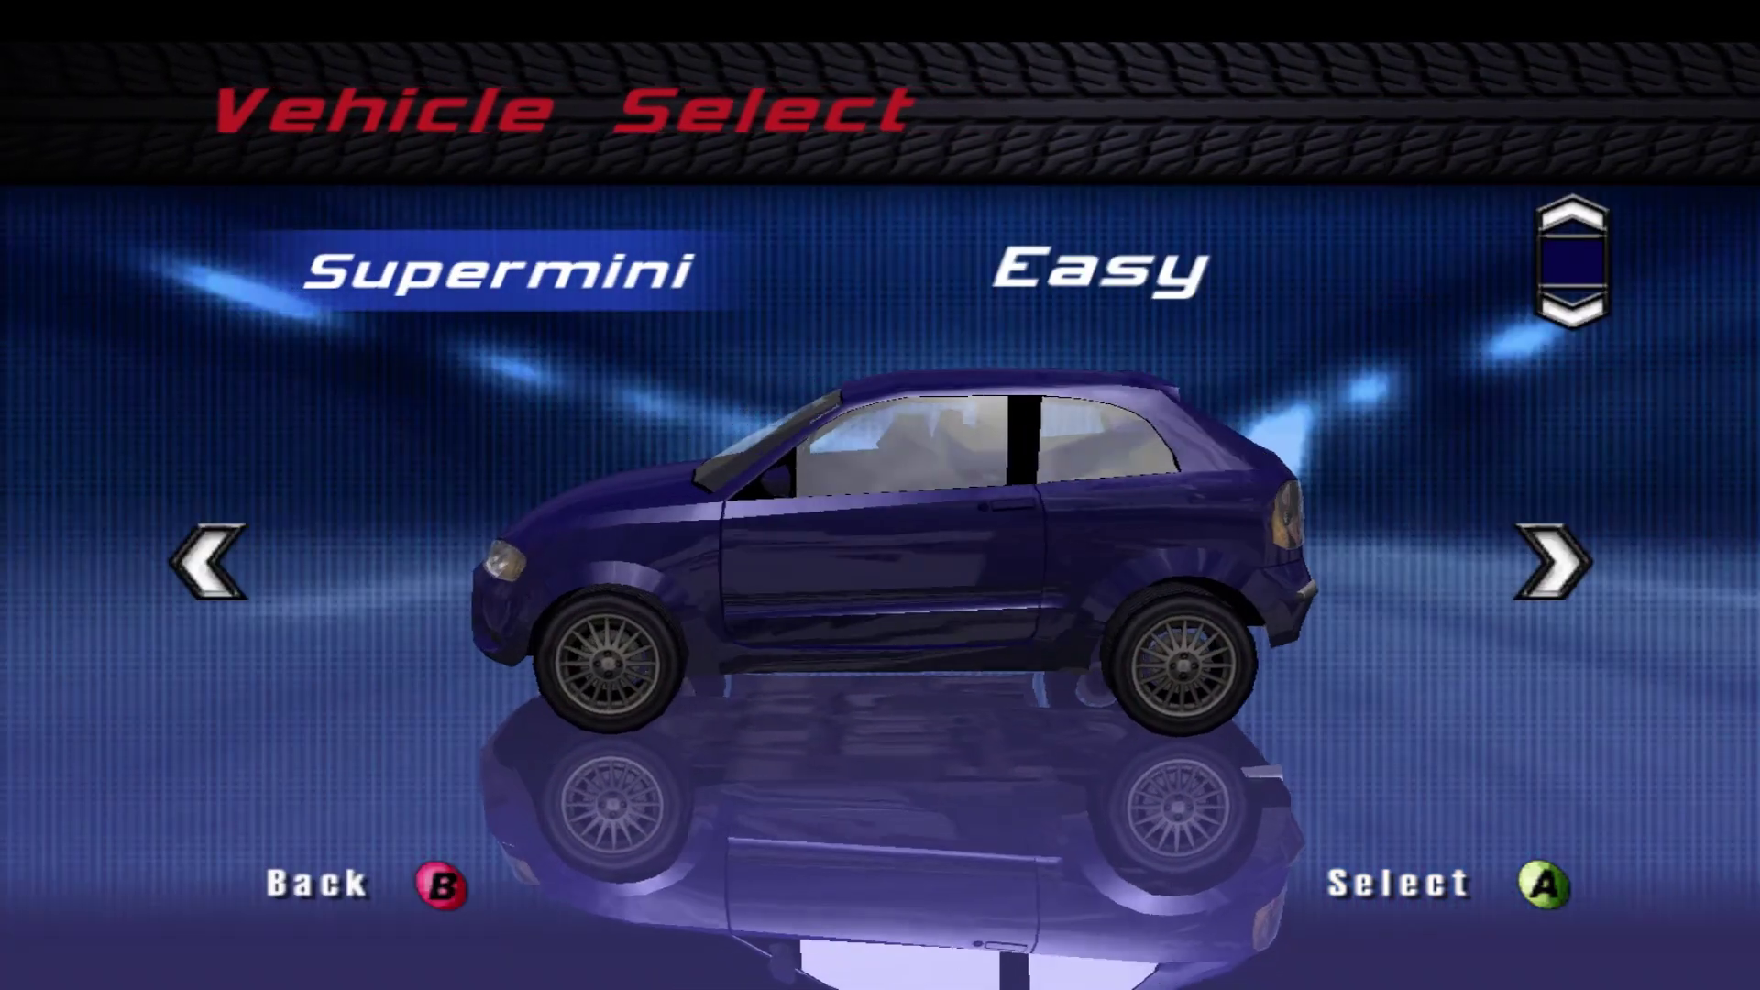
{"action": "key", "text": "Return"}
{"action": "key", "text": "Return"}
{"action": "key", "text": "Return"}
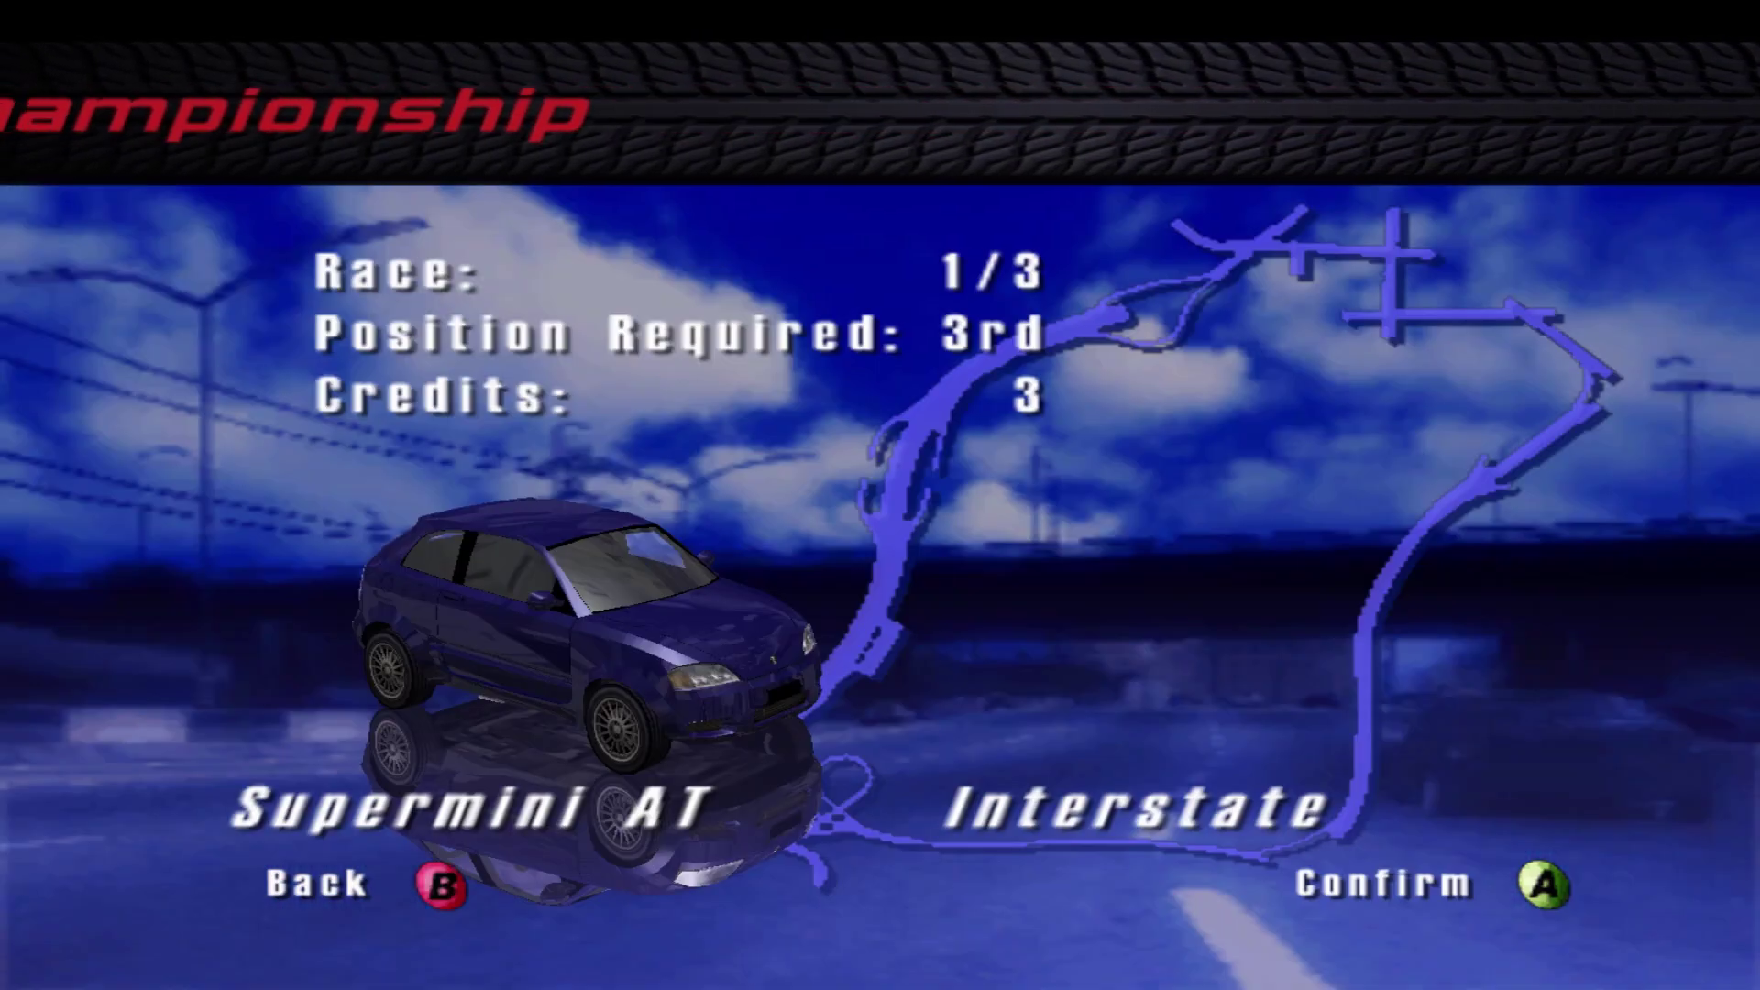
{"action": "key", "text": "Return"}
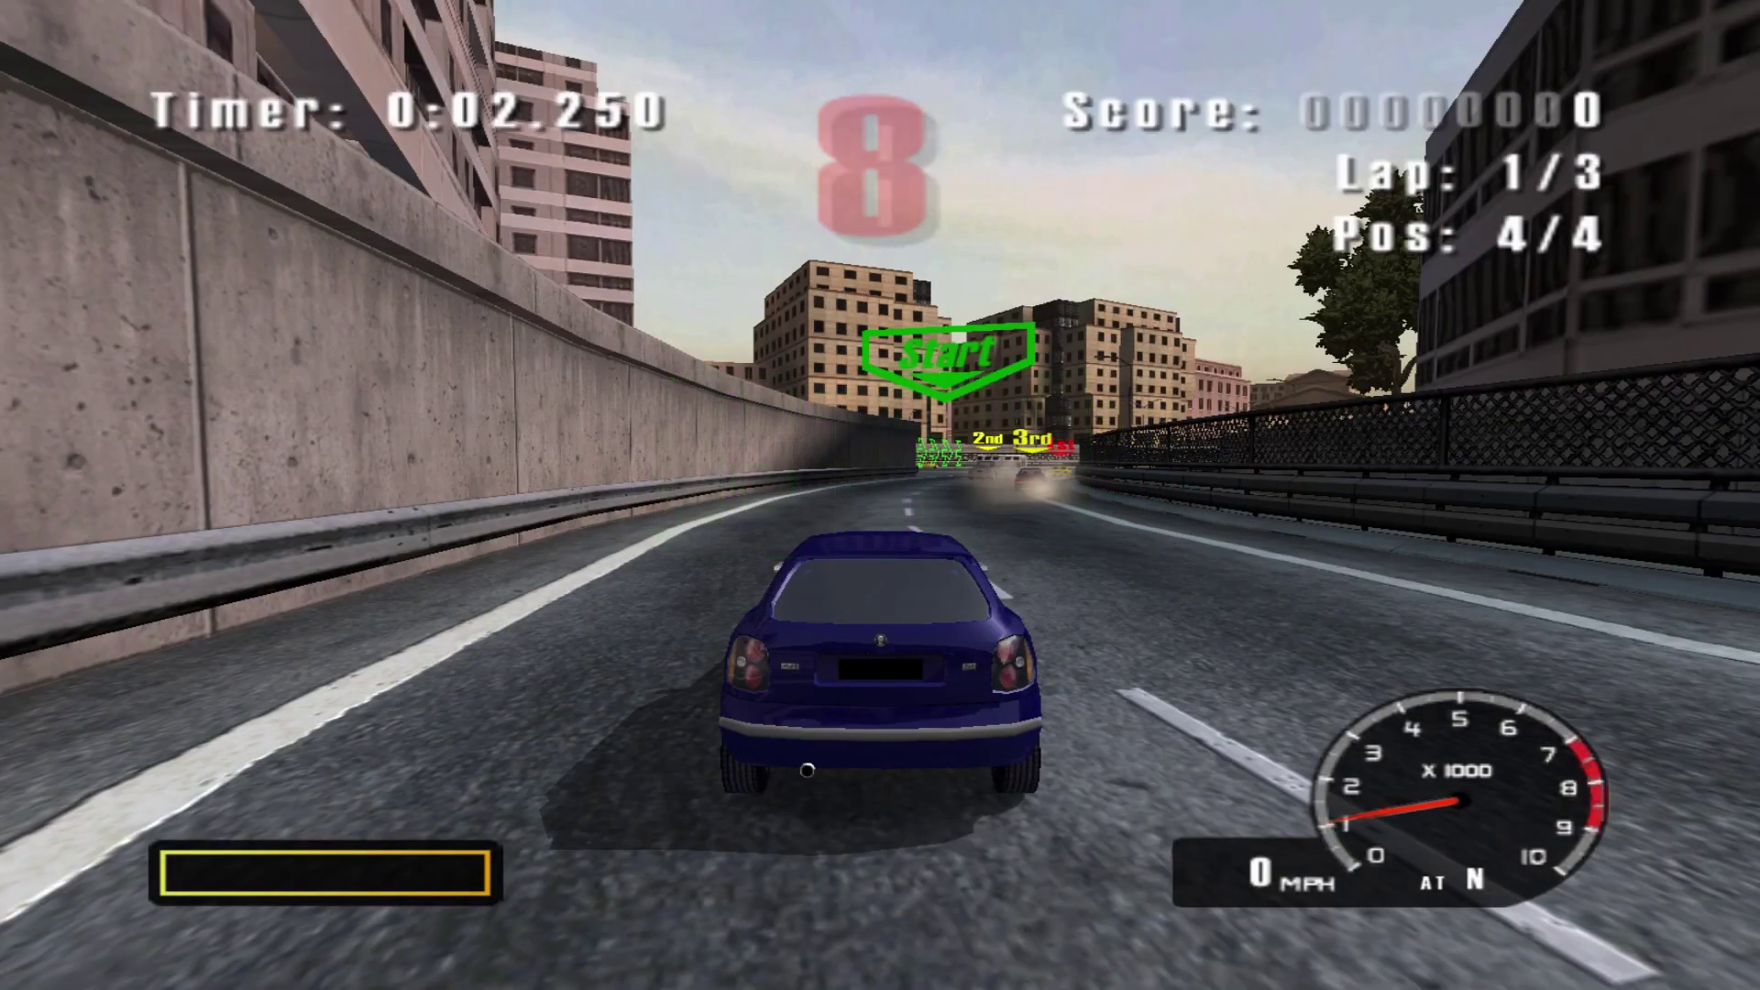
Drive the Supermini along the Interstate track to examine how smoothly Burnout runs in full screen
{"action": "key", "text": "Up"}
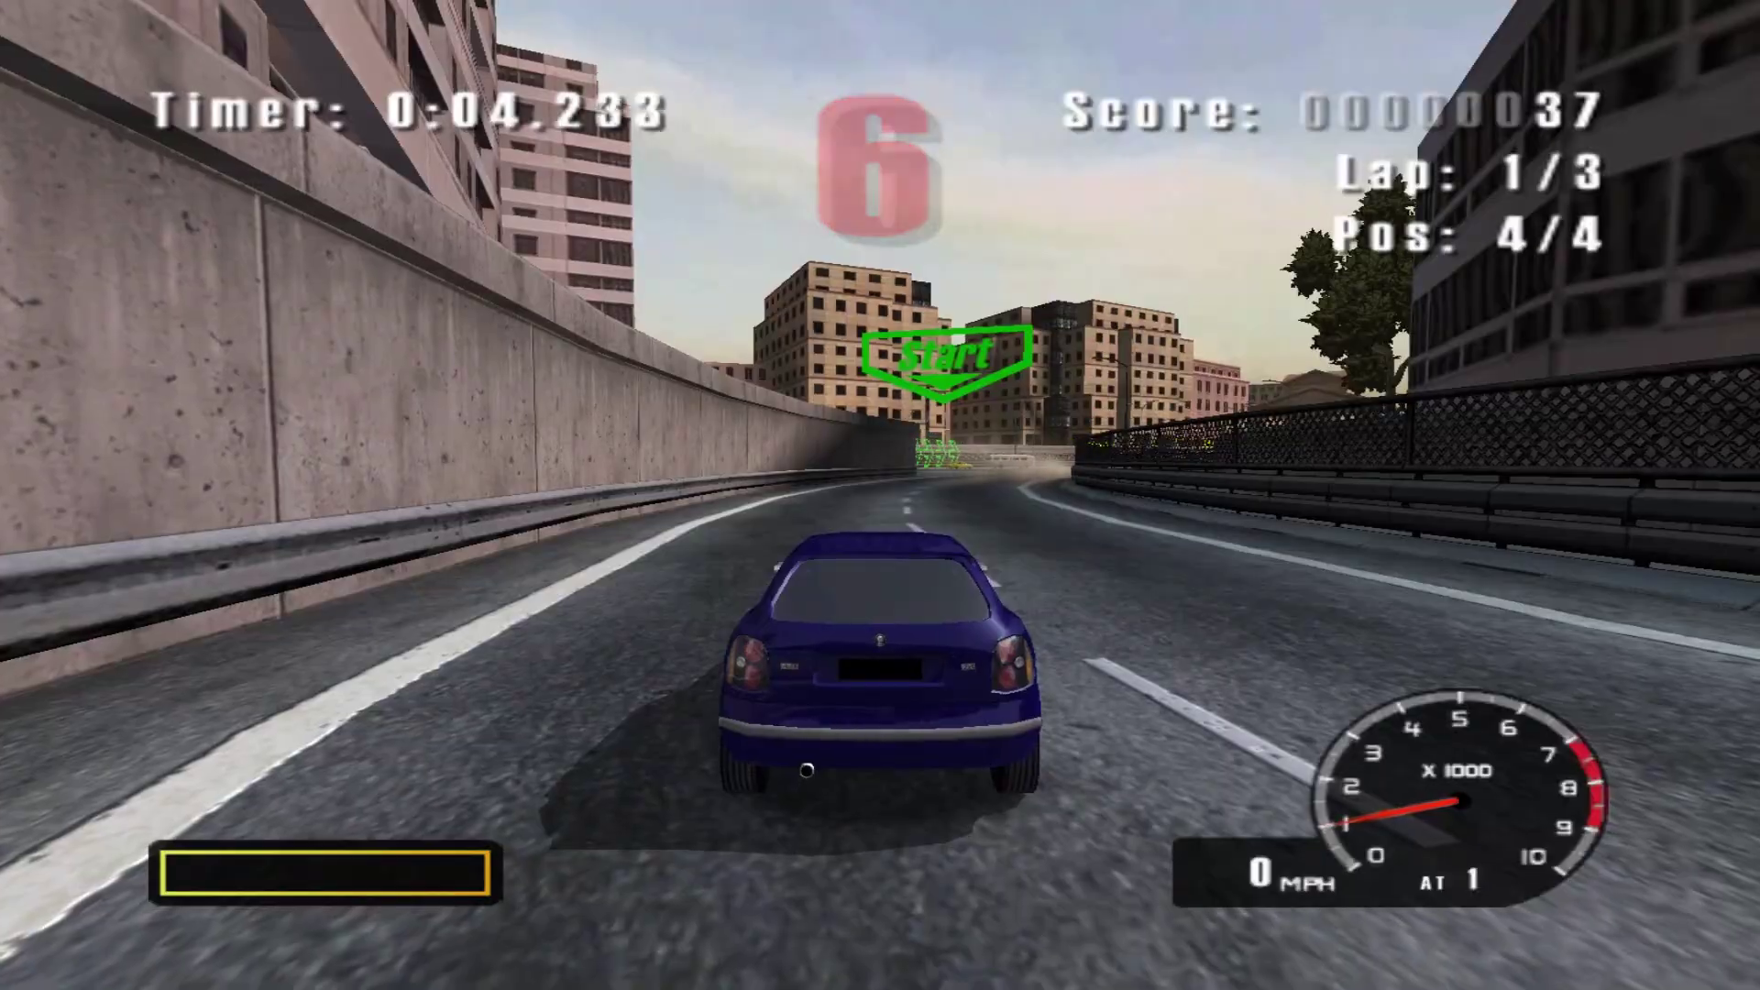
{"action": "key", "text": "Up"}
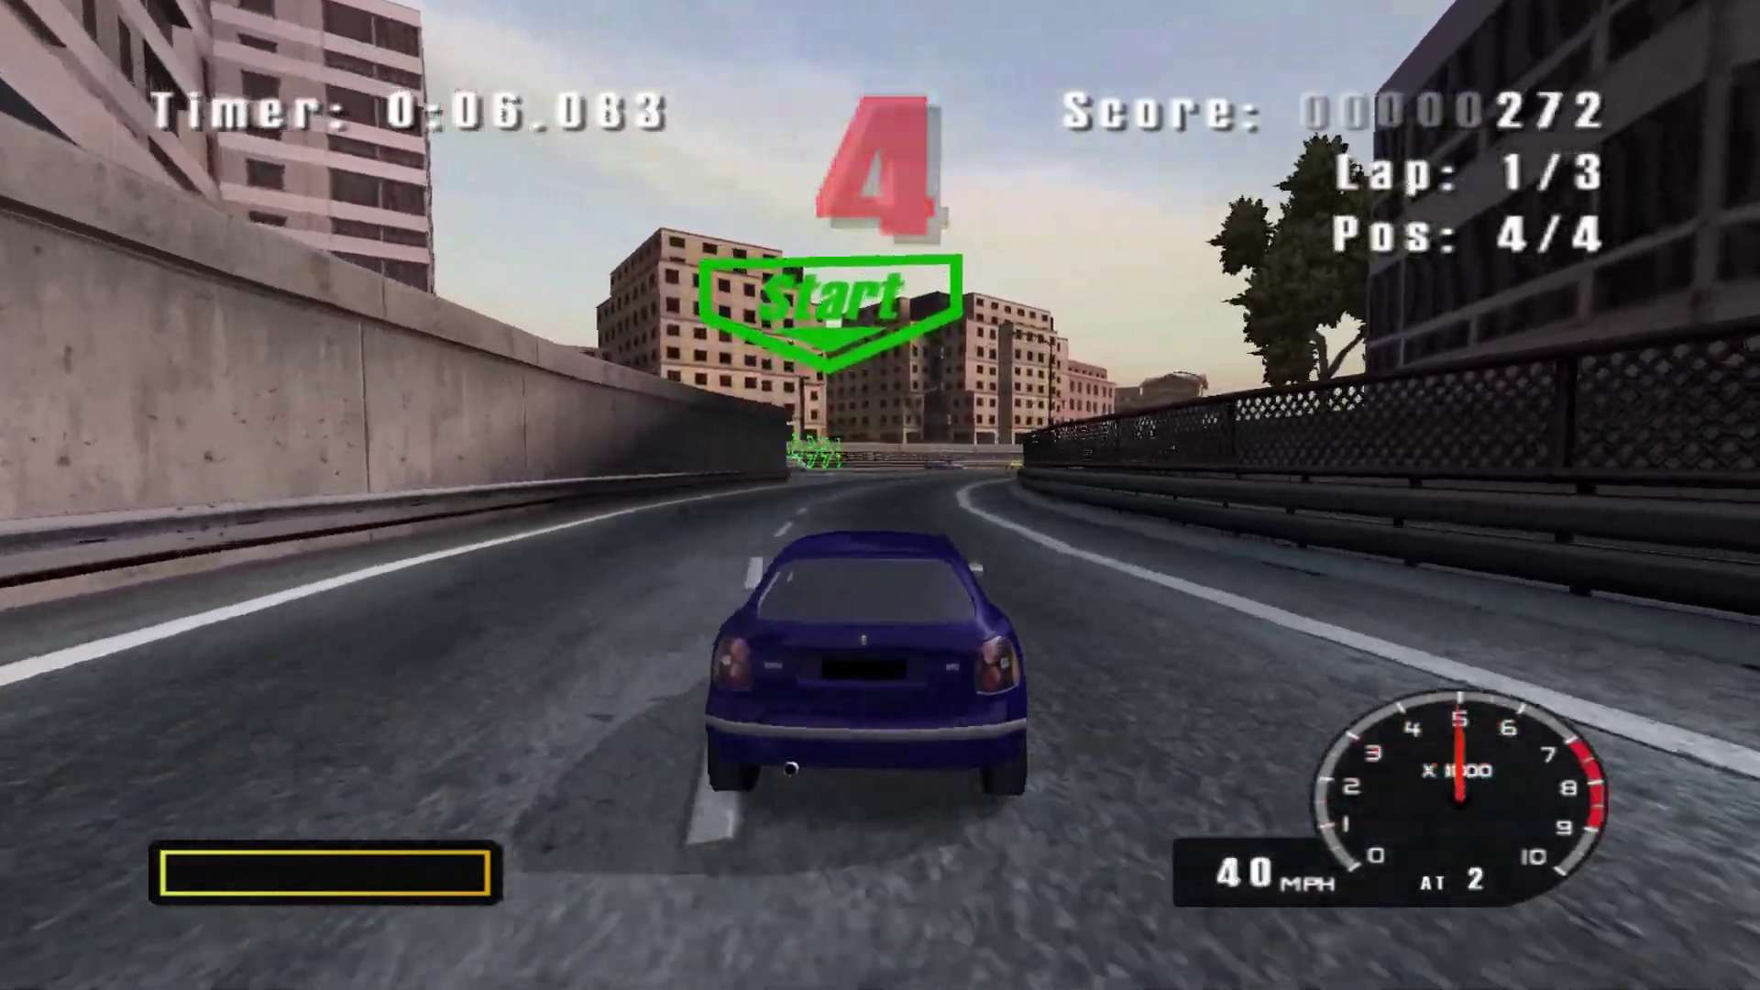
{"action": "key", "text": "Up"}
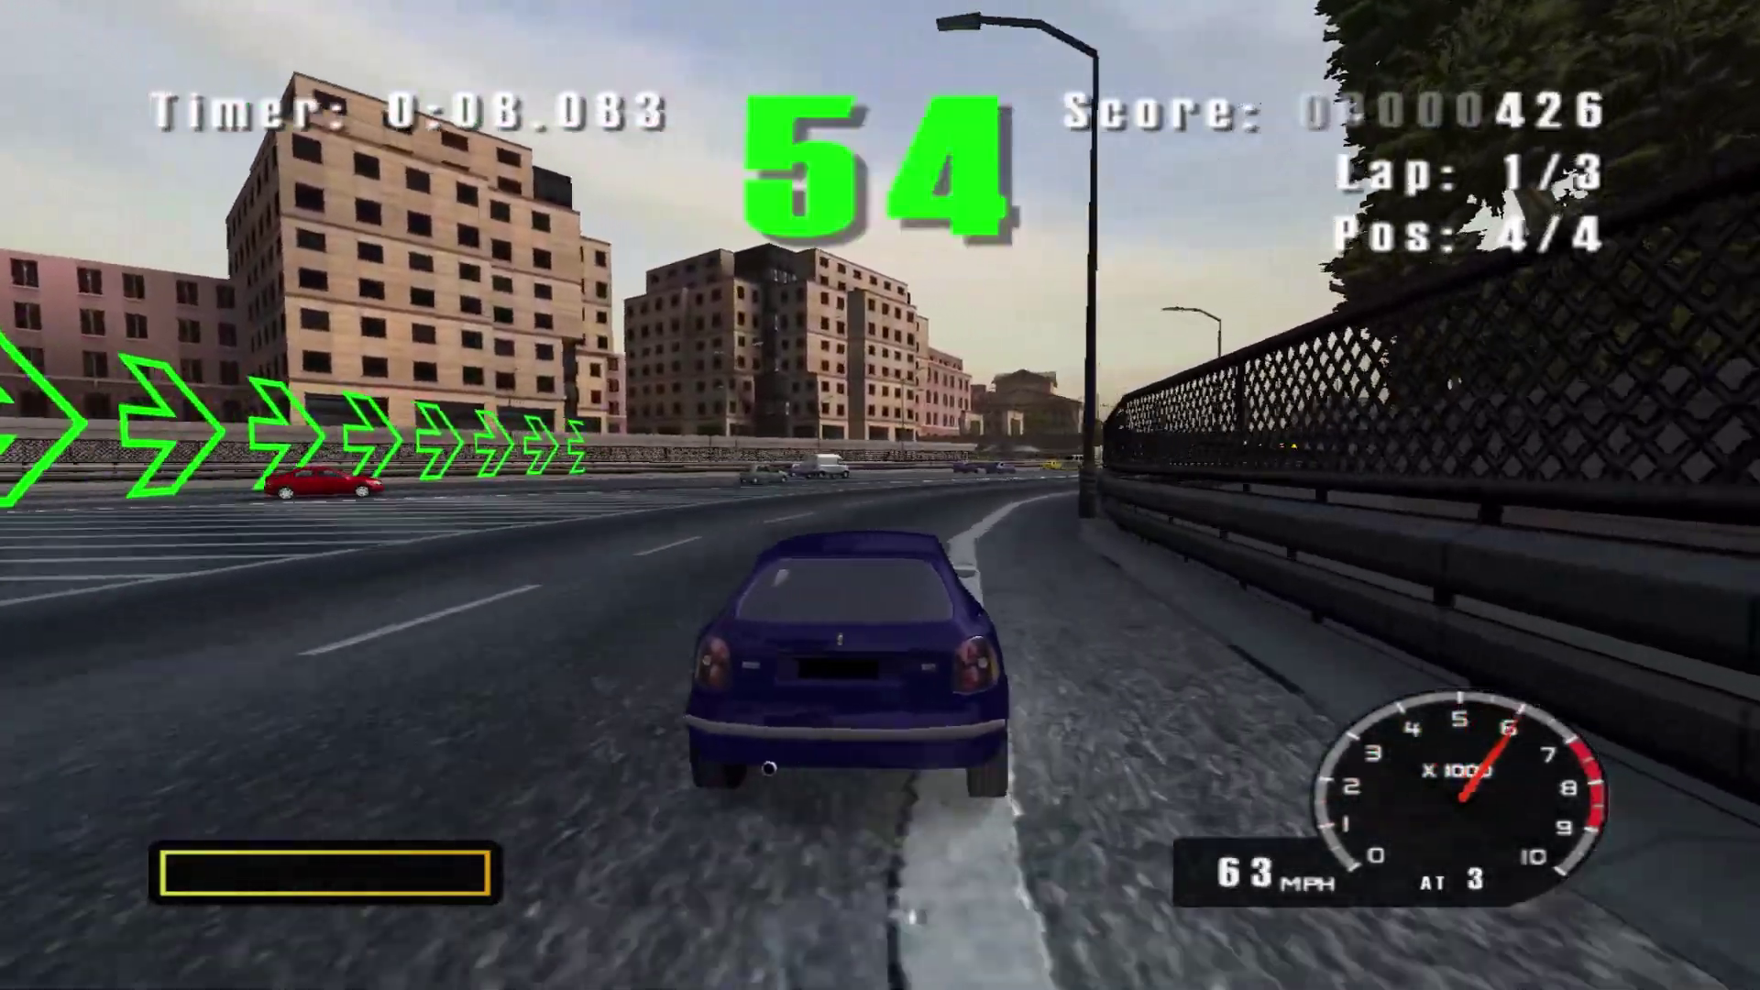
{"action": "key", "text": "Up"}
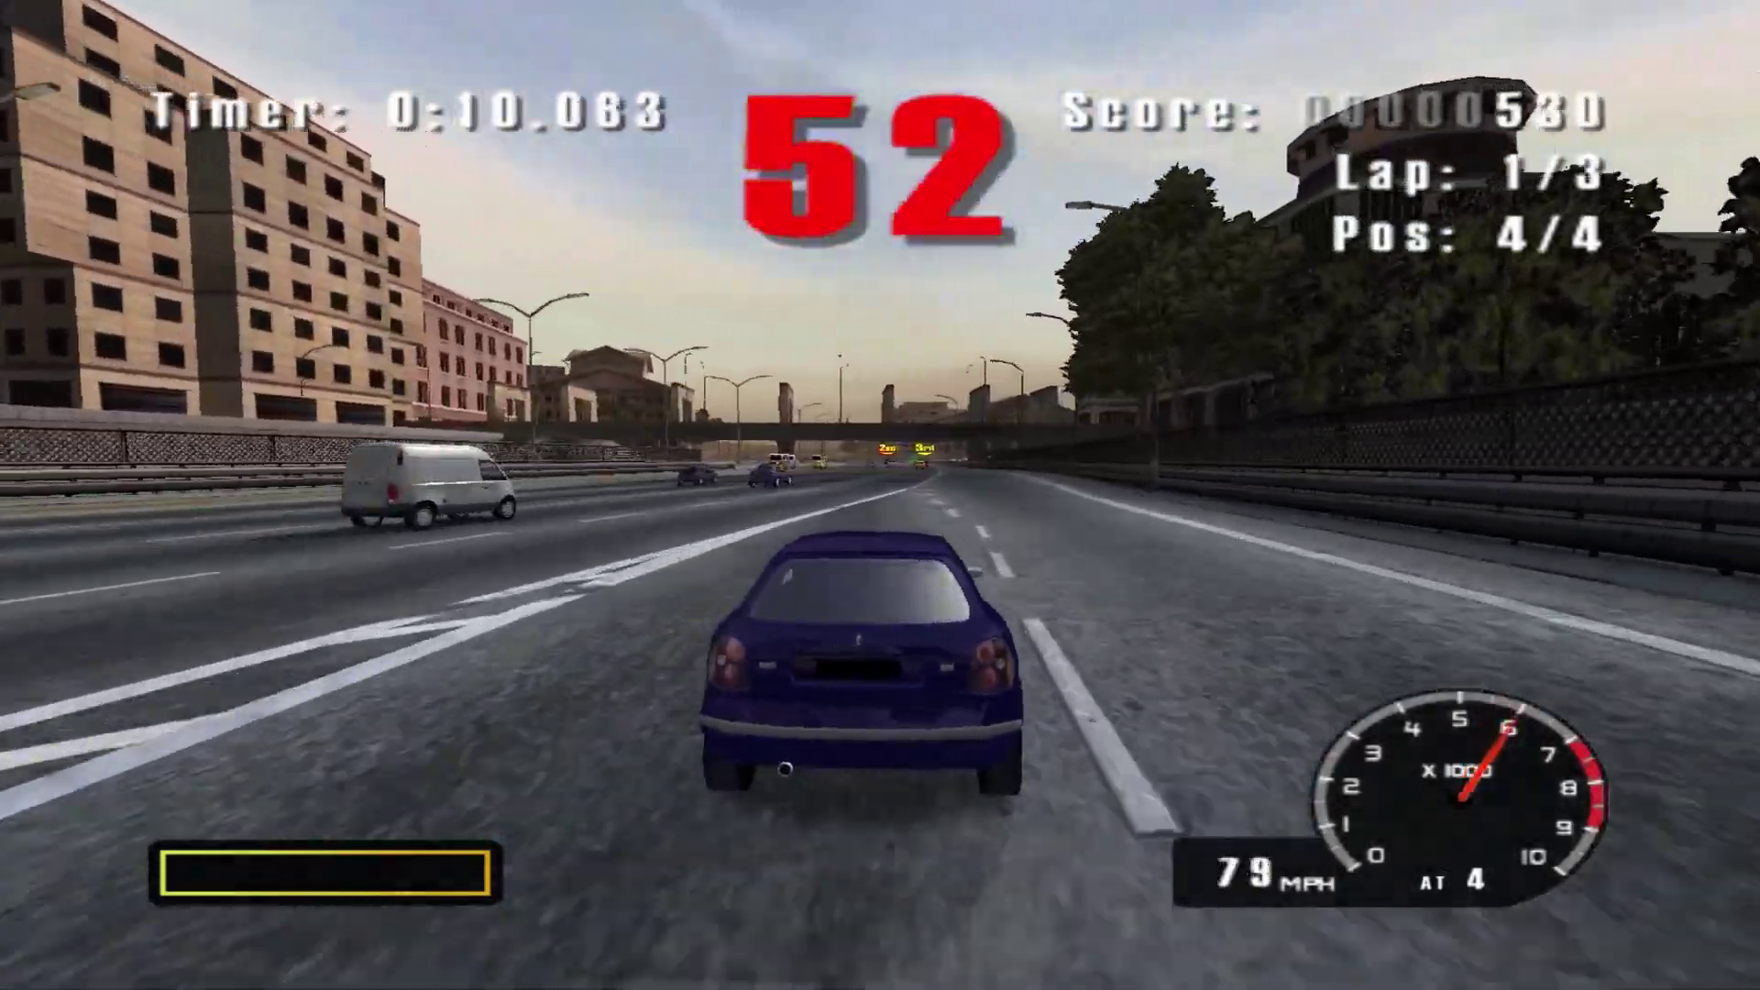
{"action": "key", "text": "Up"}
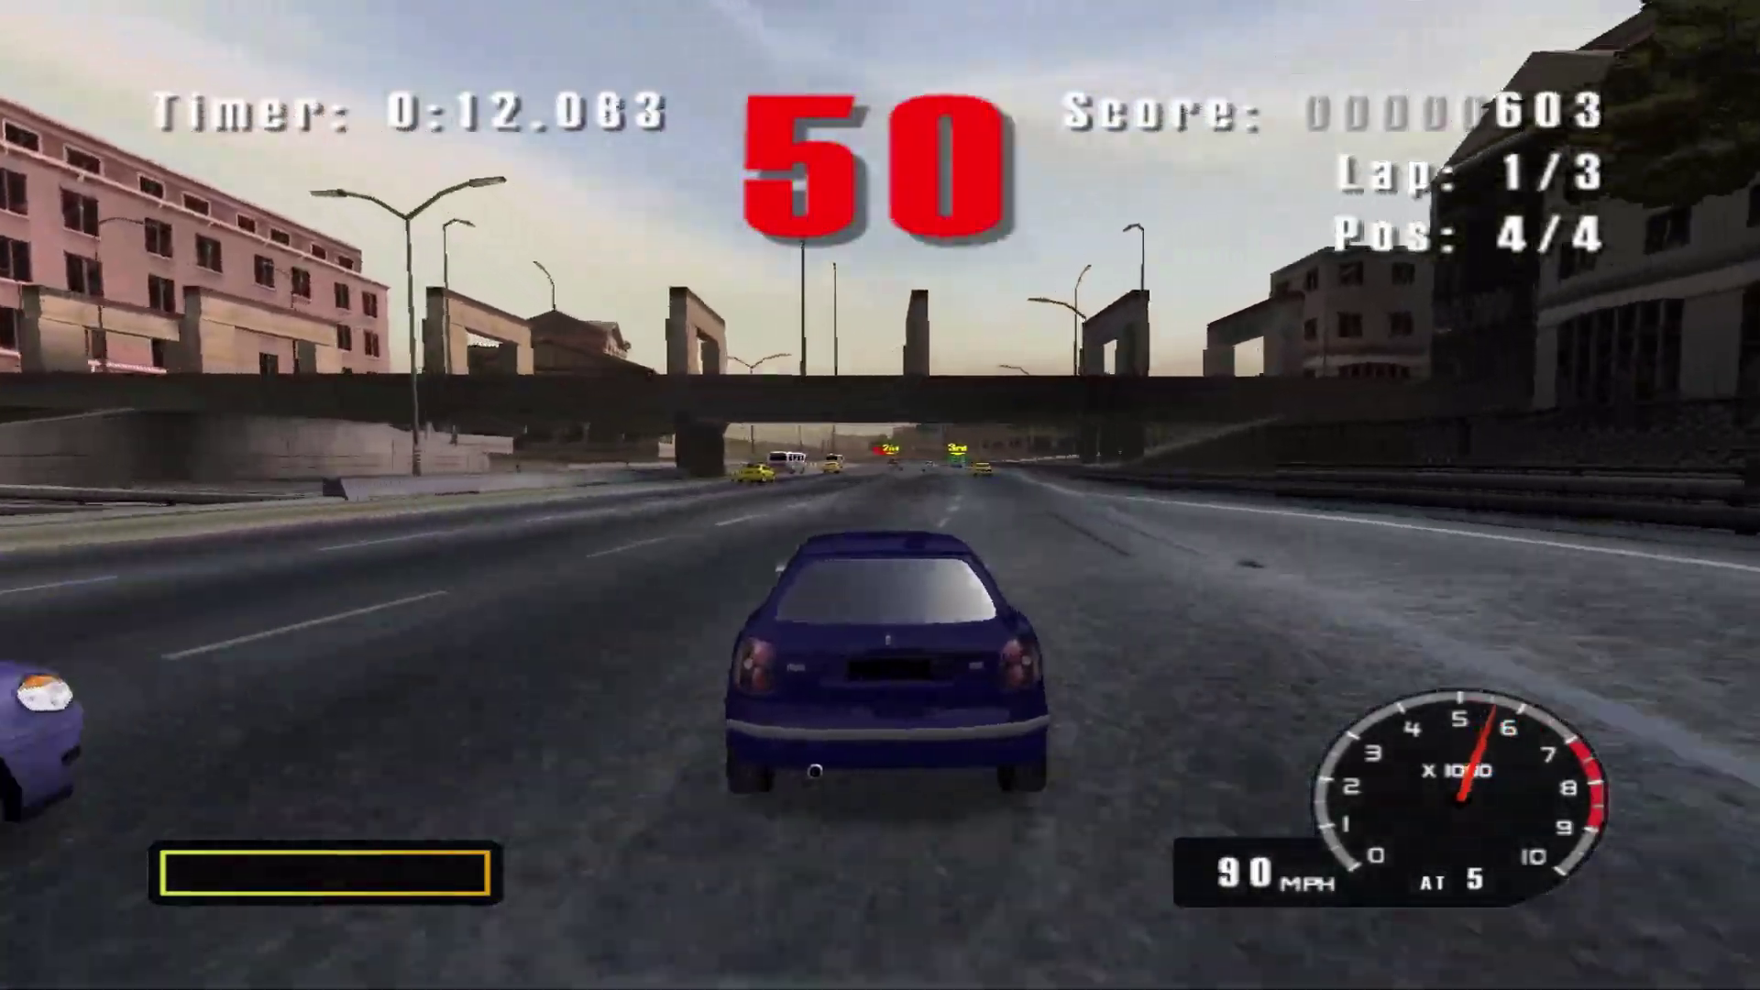
{"action": "key", "text": "Up"}
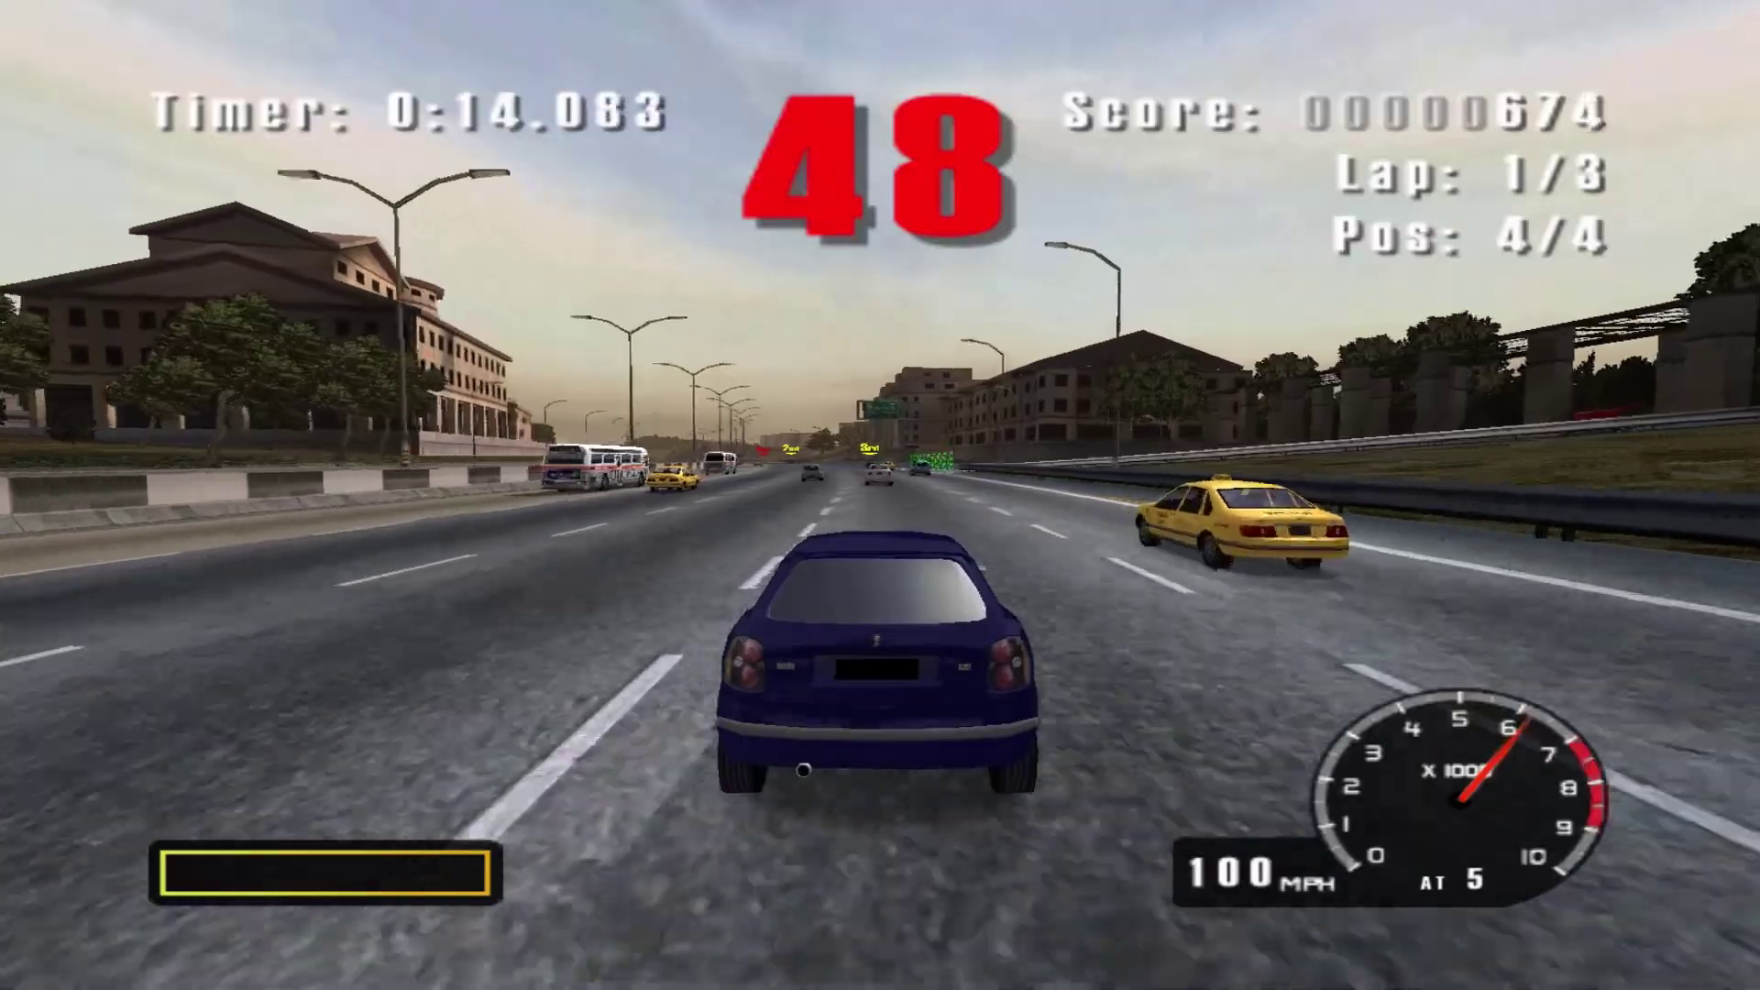
{"action": "key", "text": "Up"}
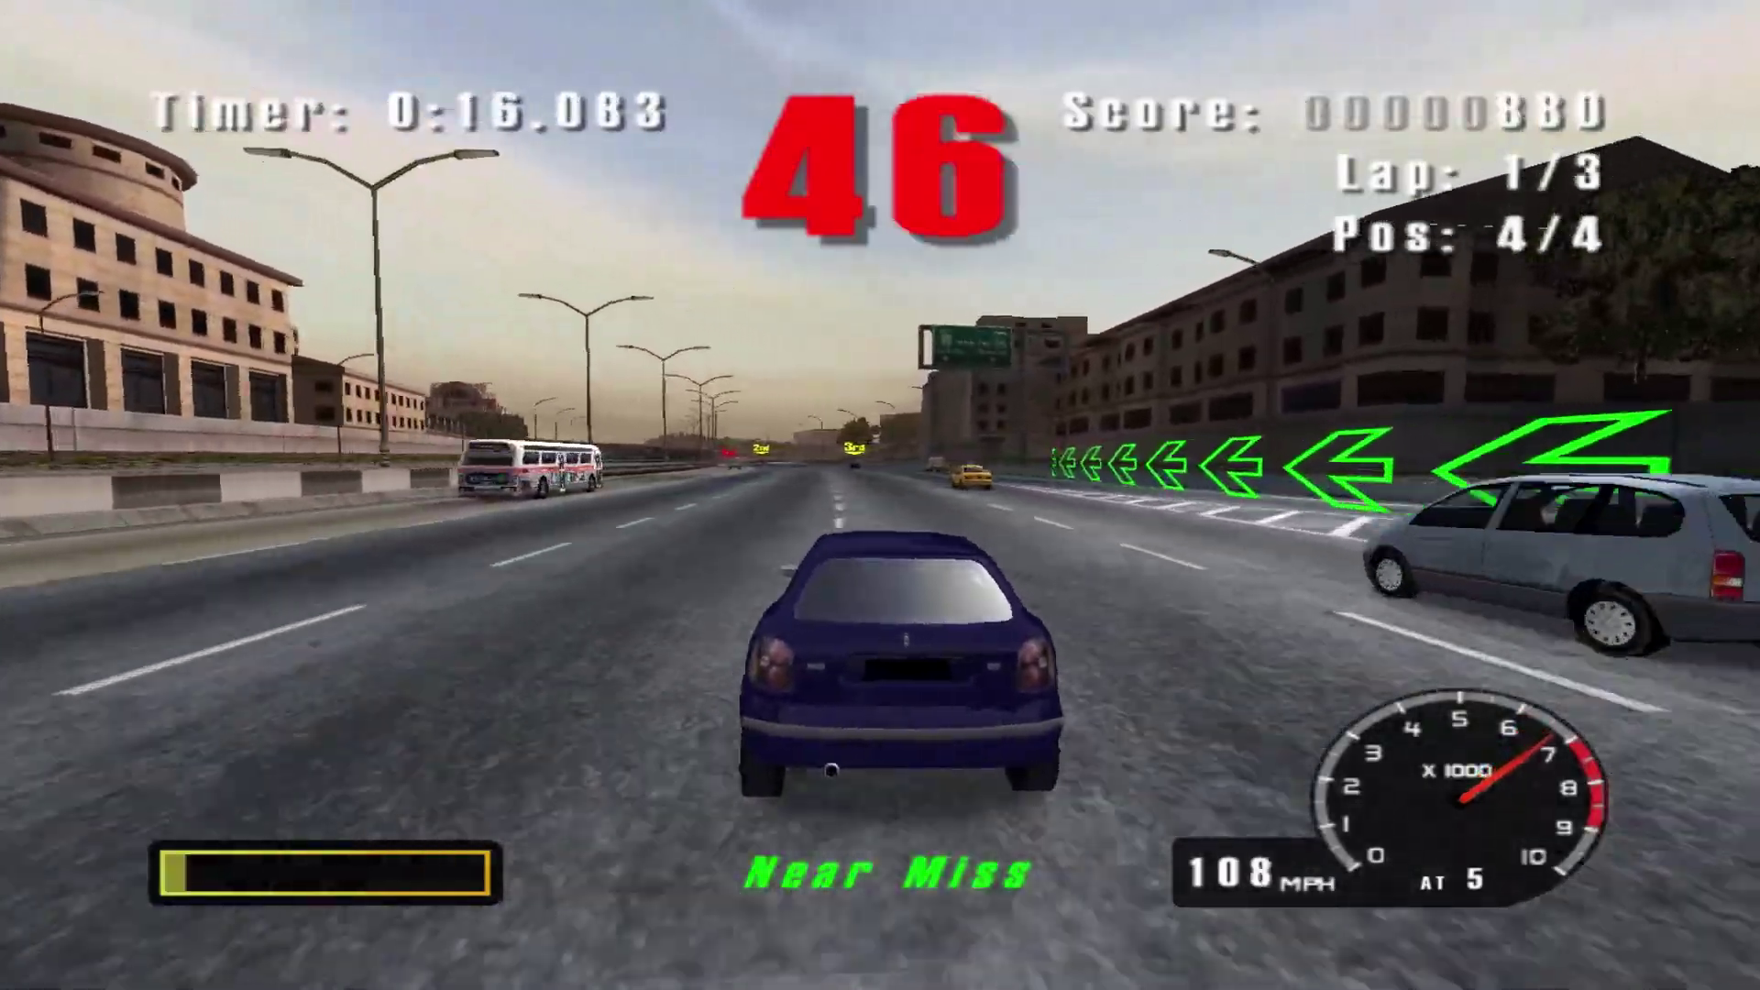
{"action": "key", "text": "Up"}
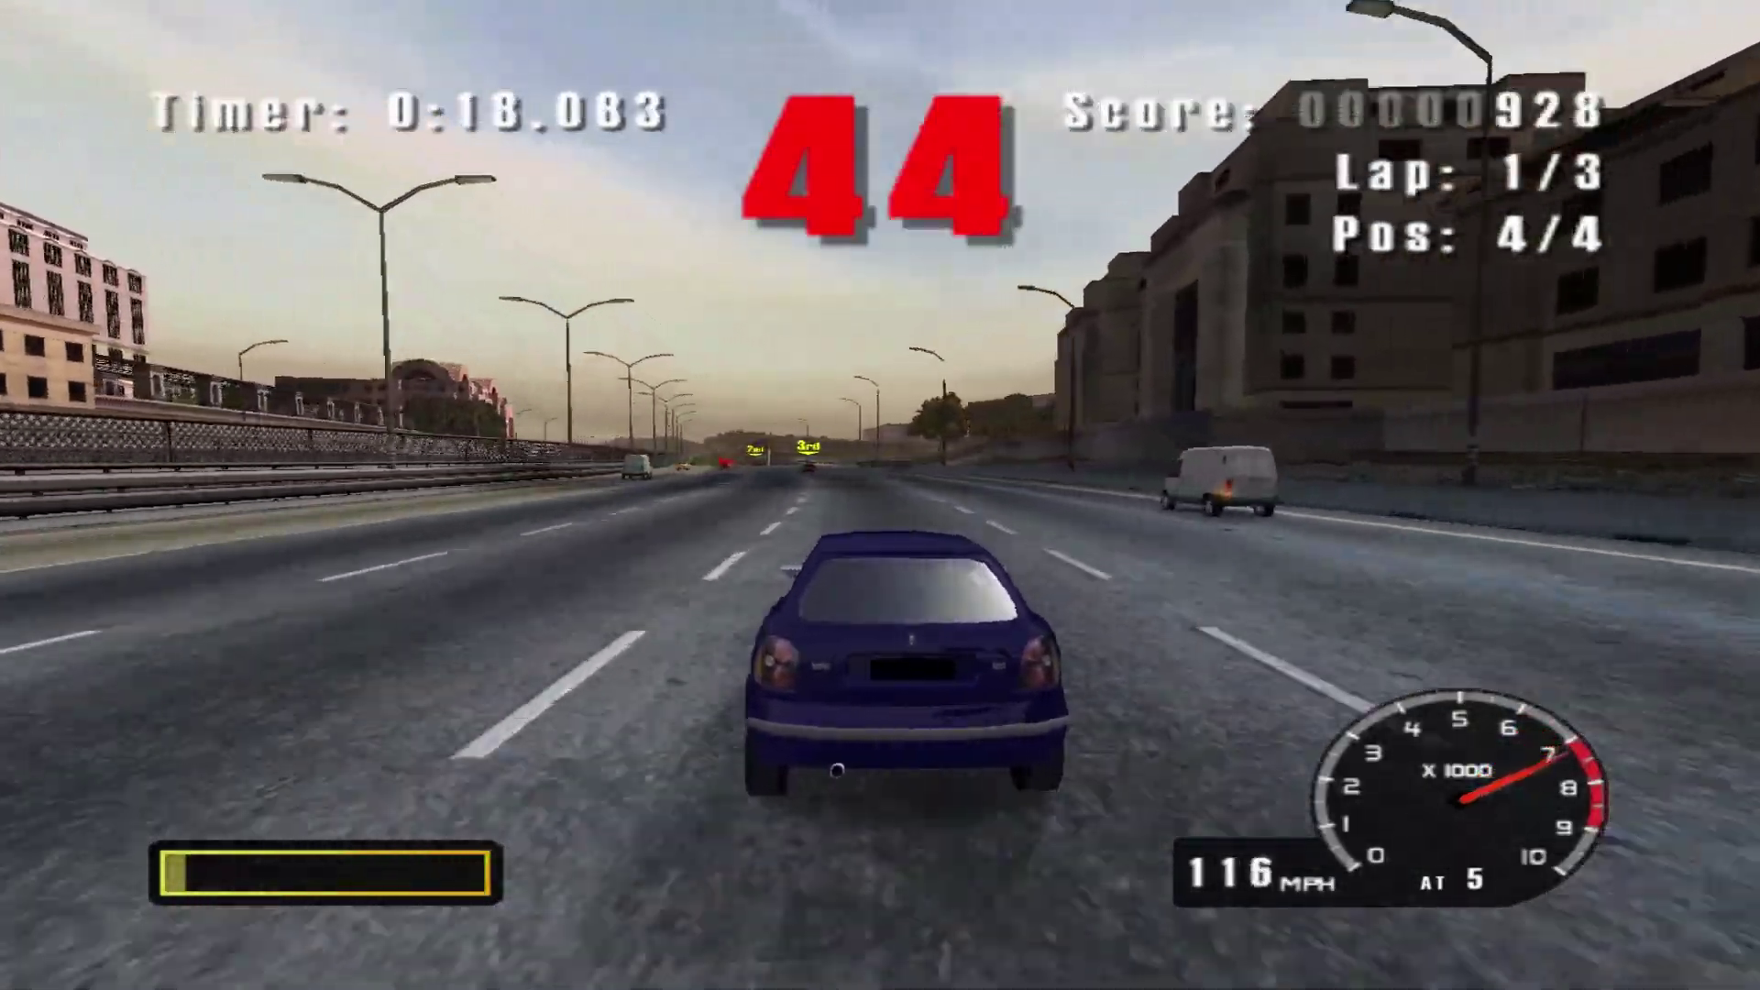
{"action": "key", "text": "Up"}
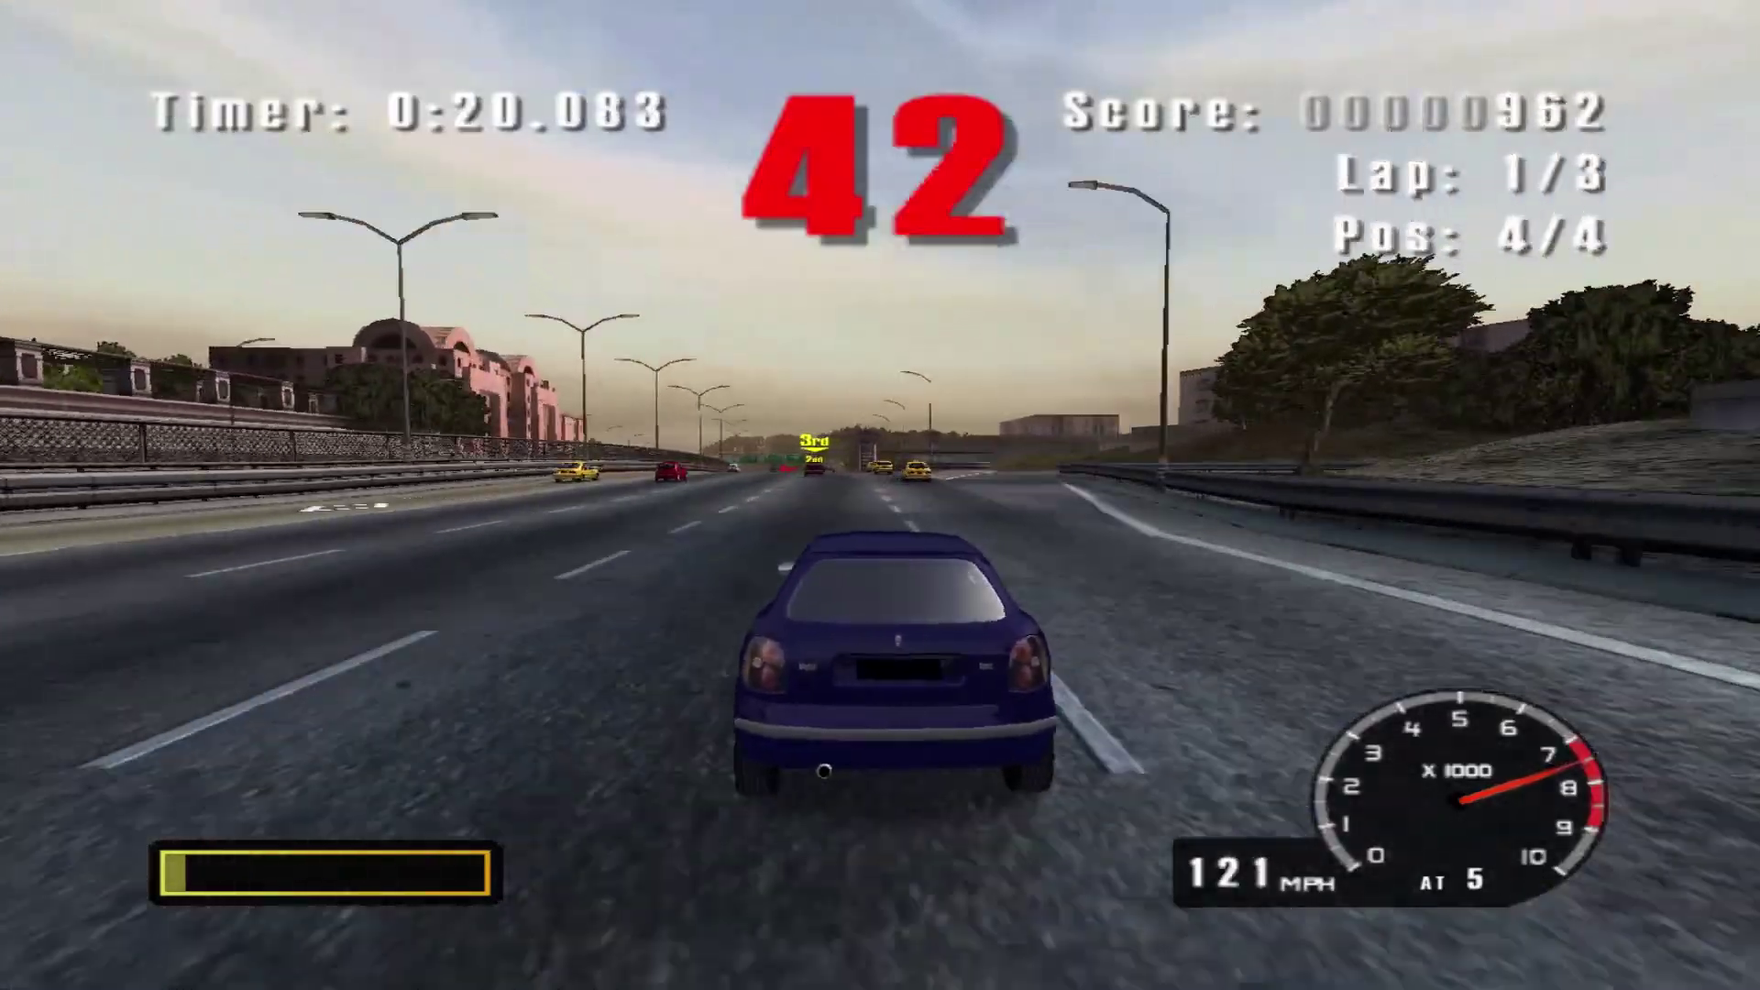
{"action": "key", "text": "Up"}
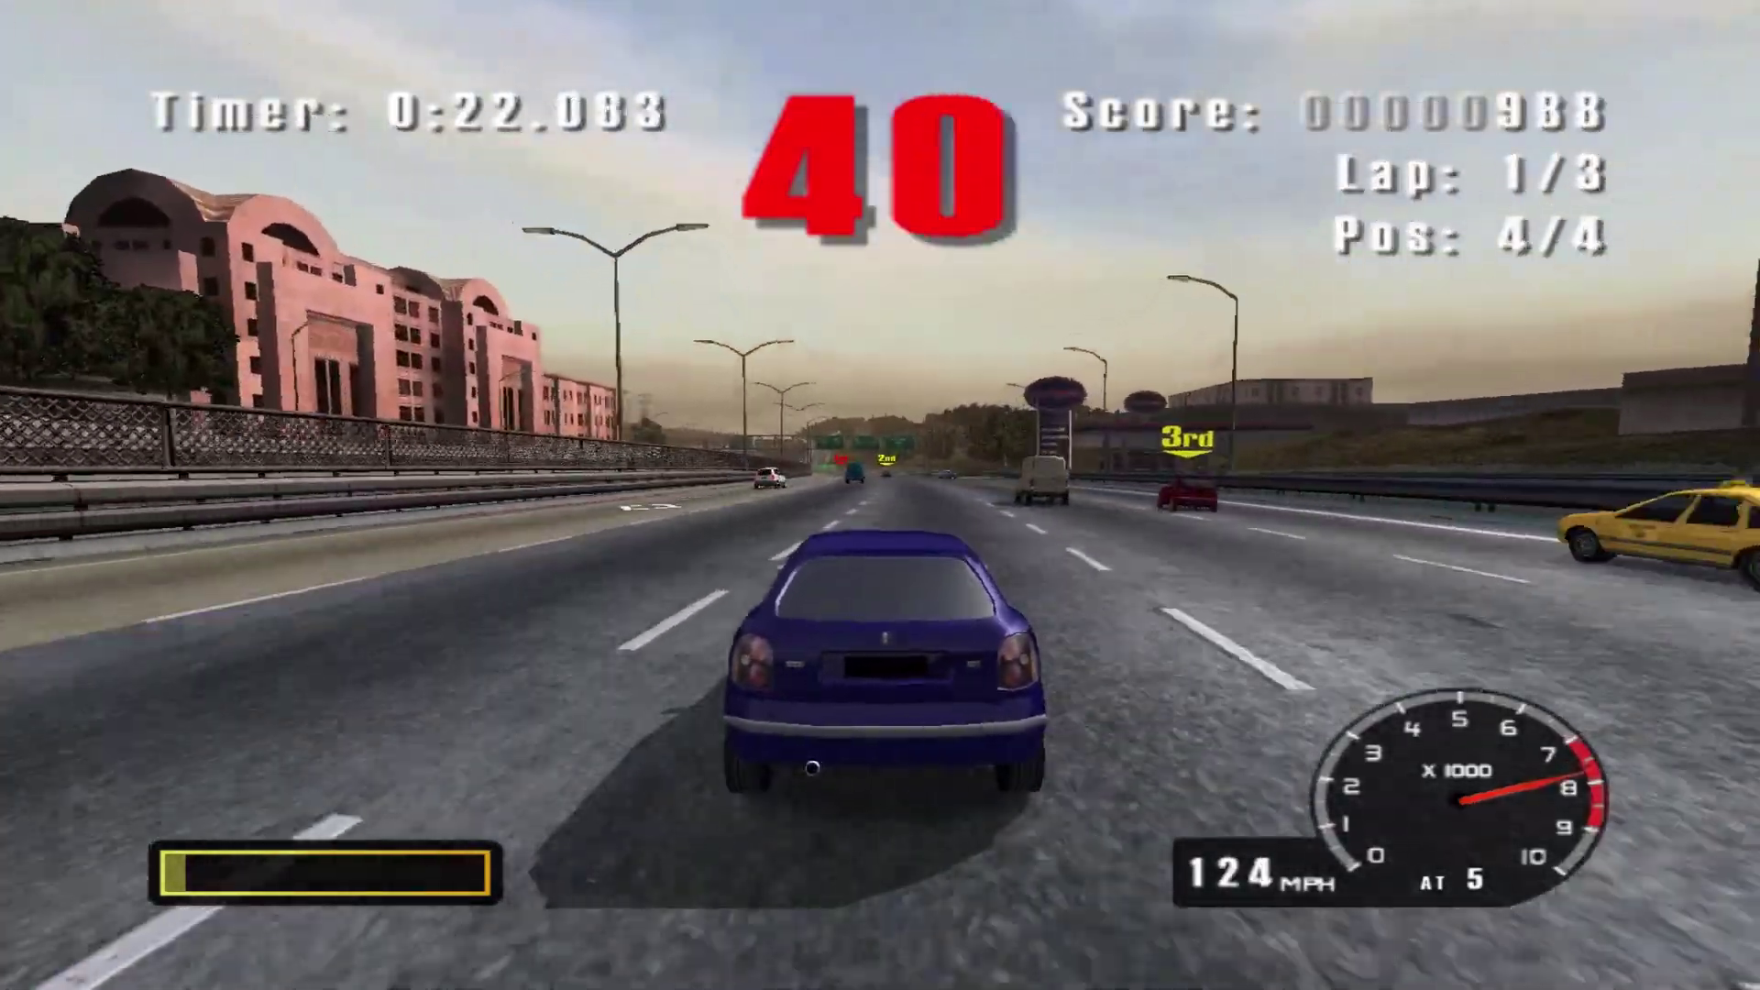
{"action": "key", "text": "Up"}
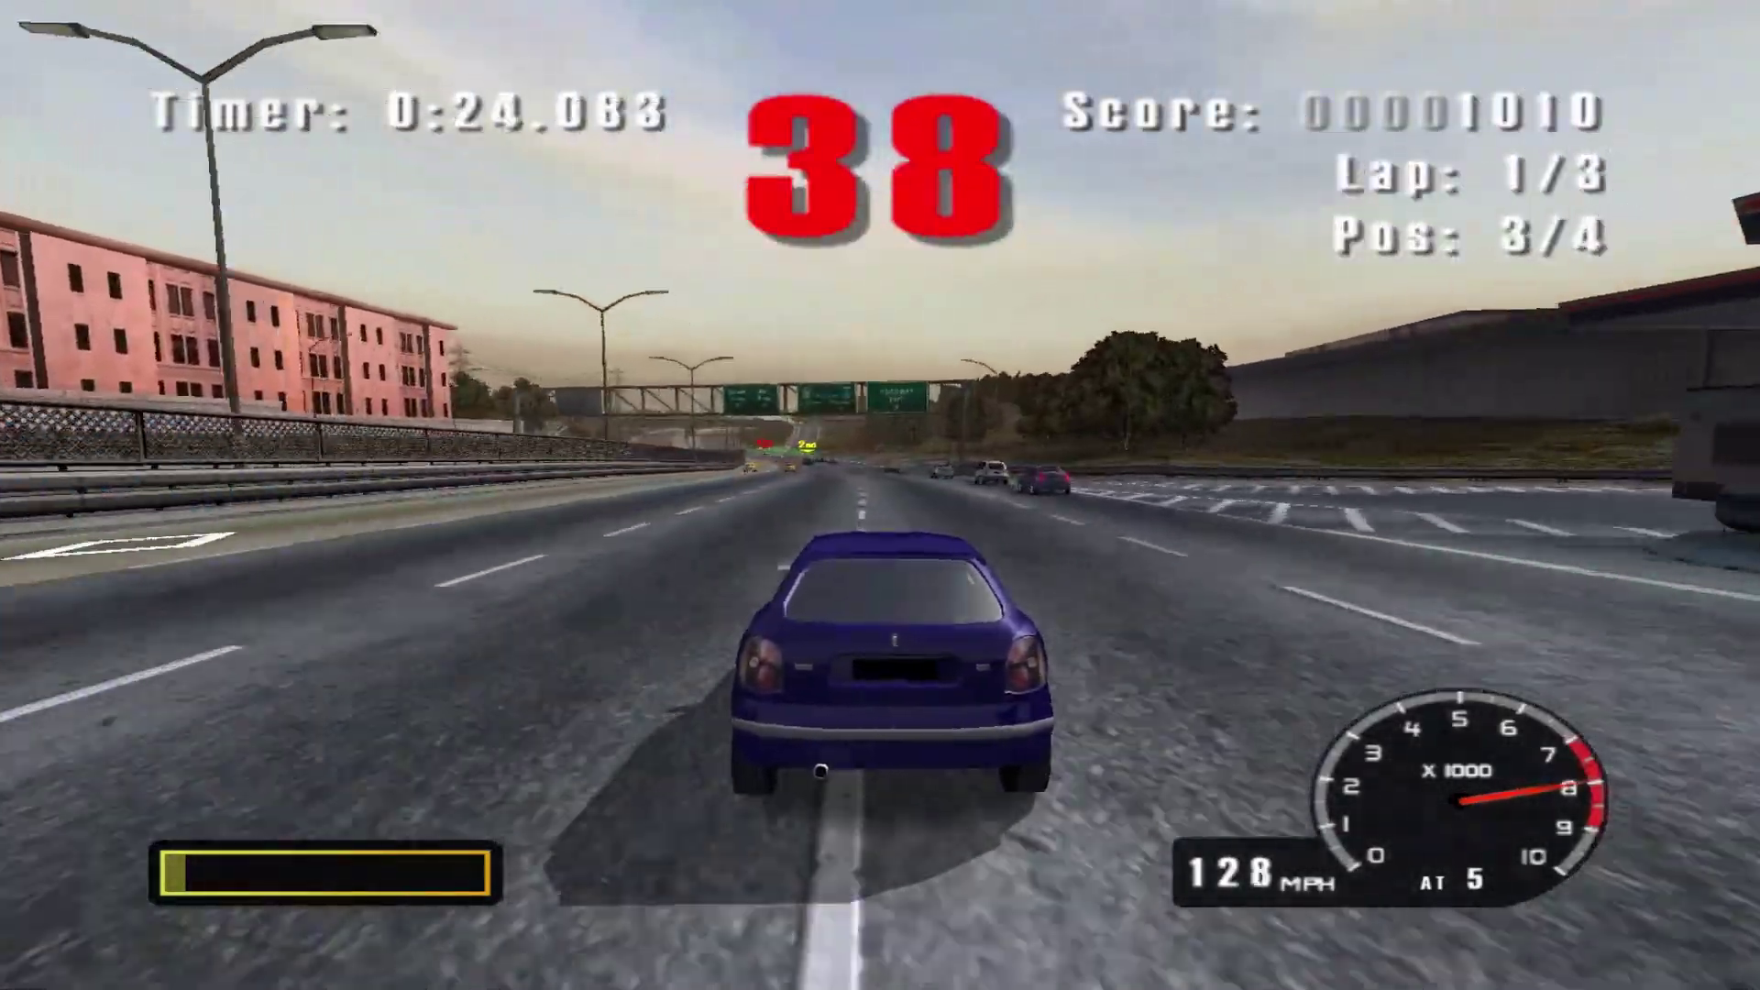
{"action": "key", "text": "Up"}
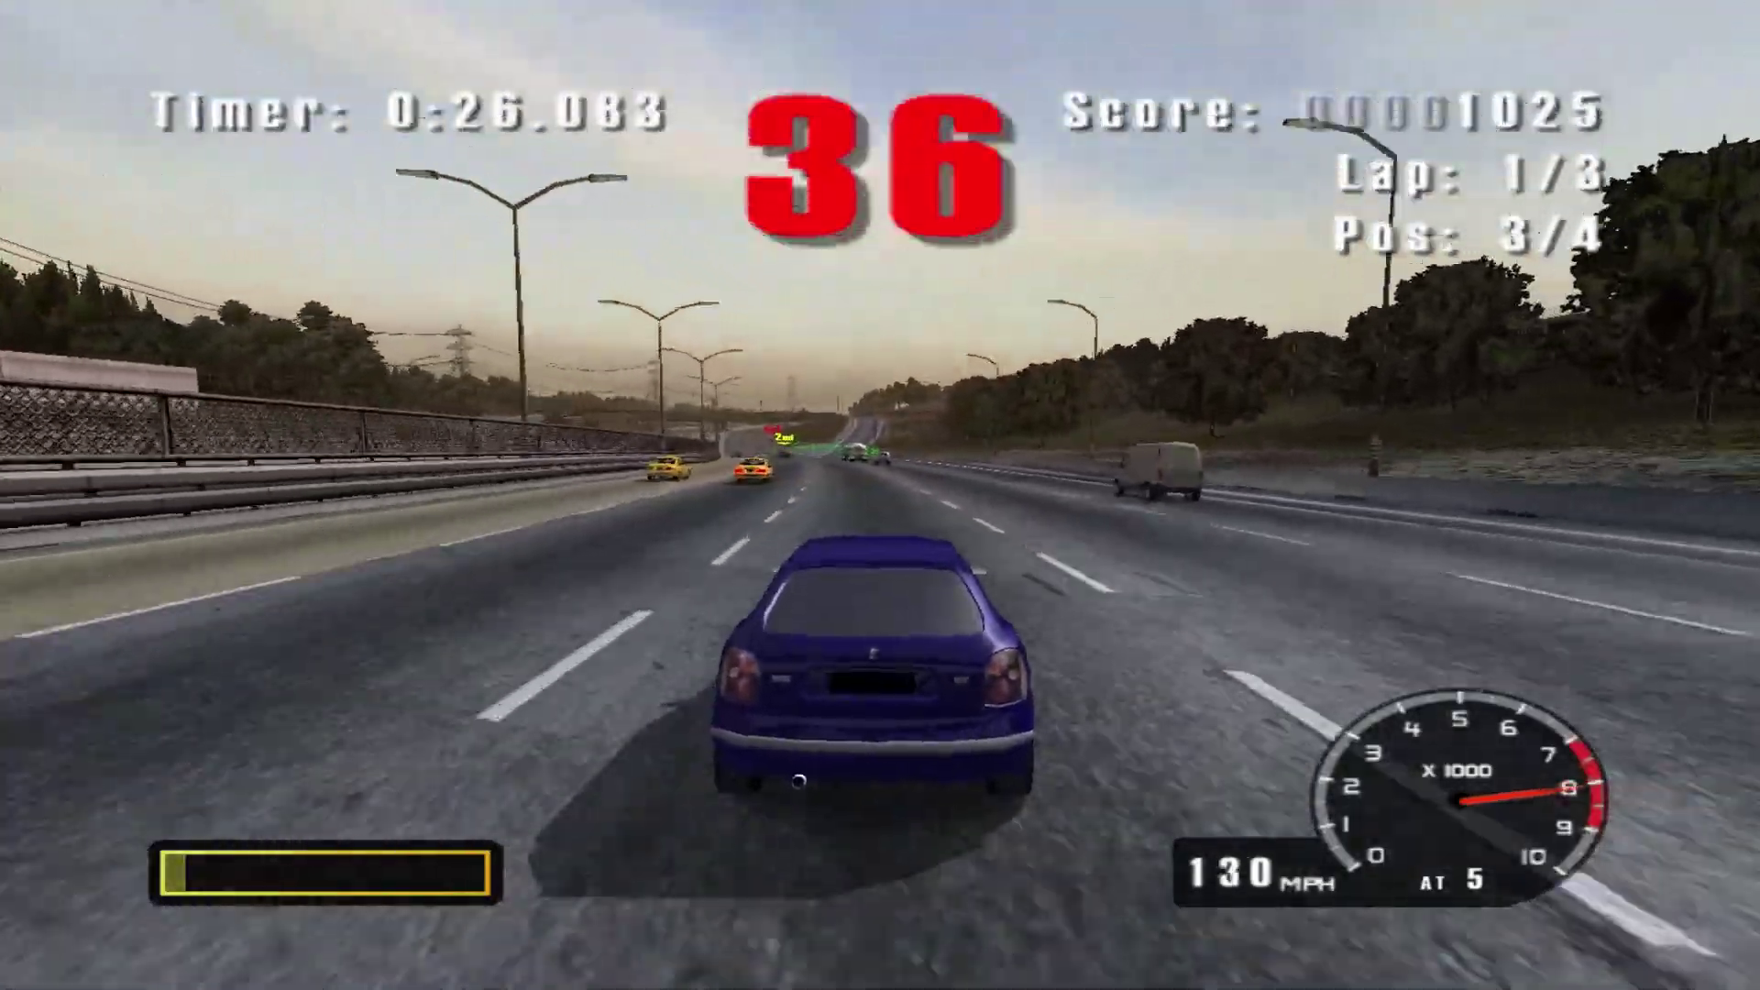
{"action": "key", "text": "Up"}
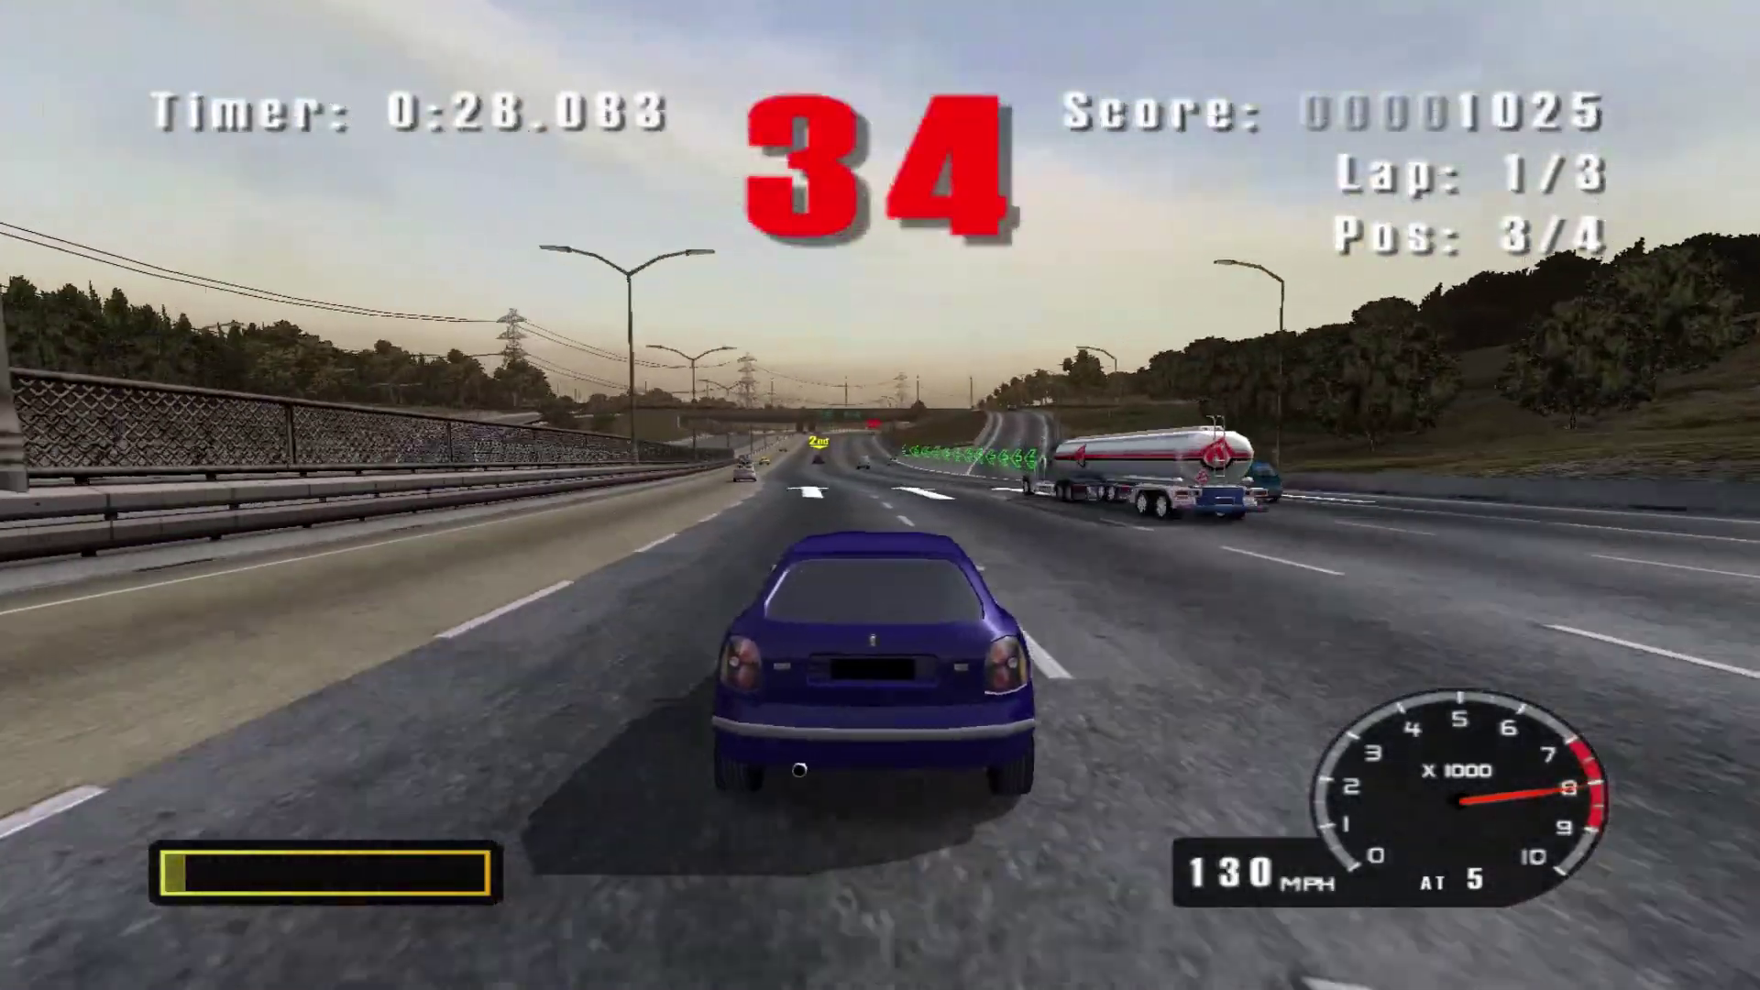
{"action": "key", "text": "Up"}
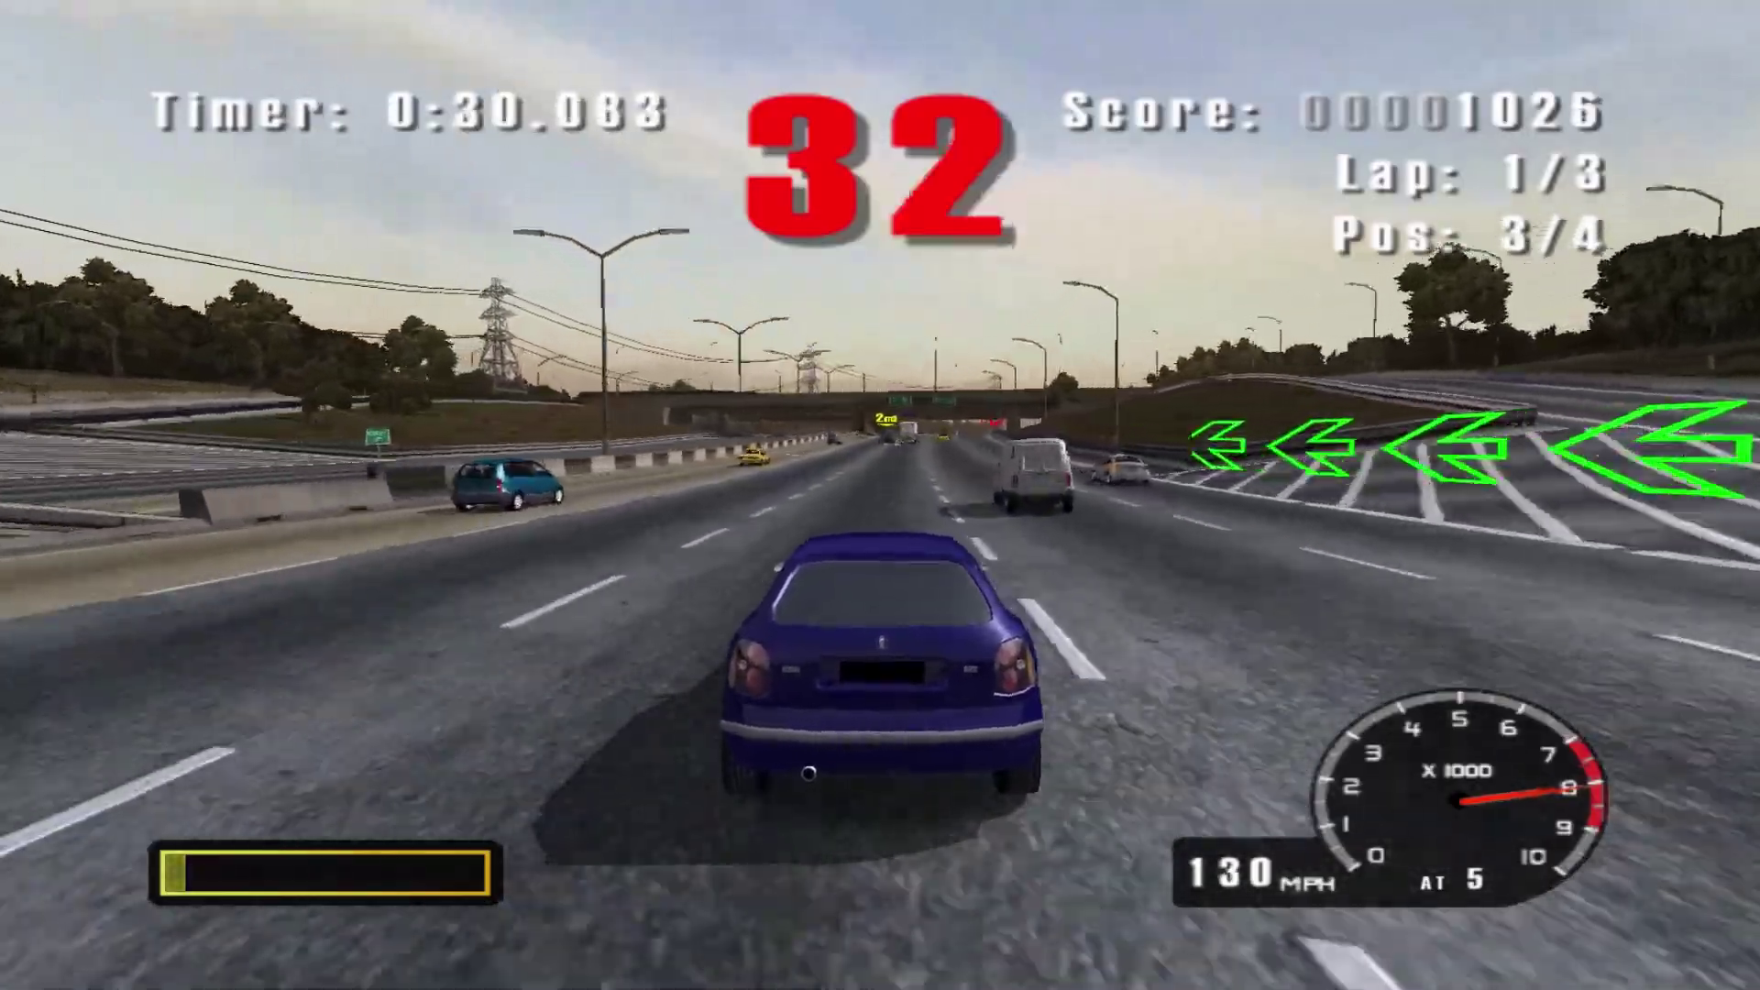
{"action": "key", "text": "Up"}
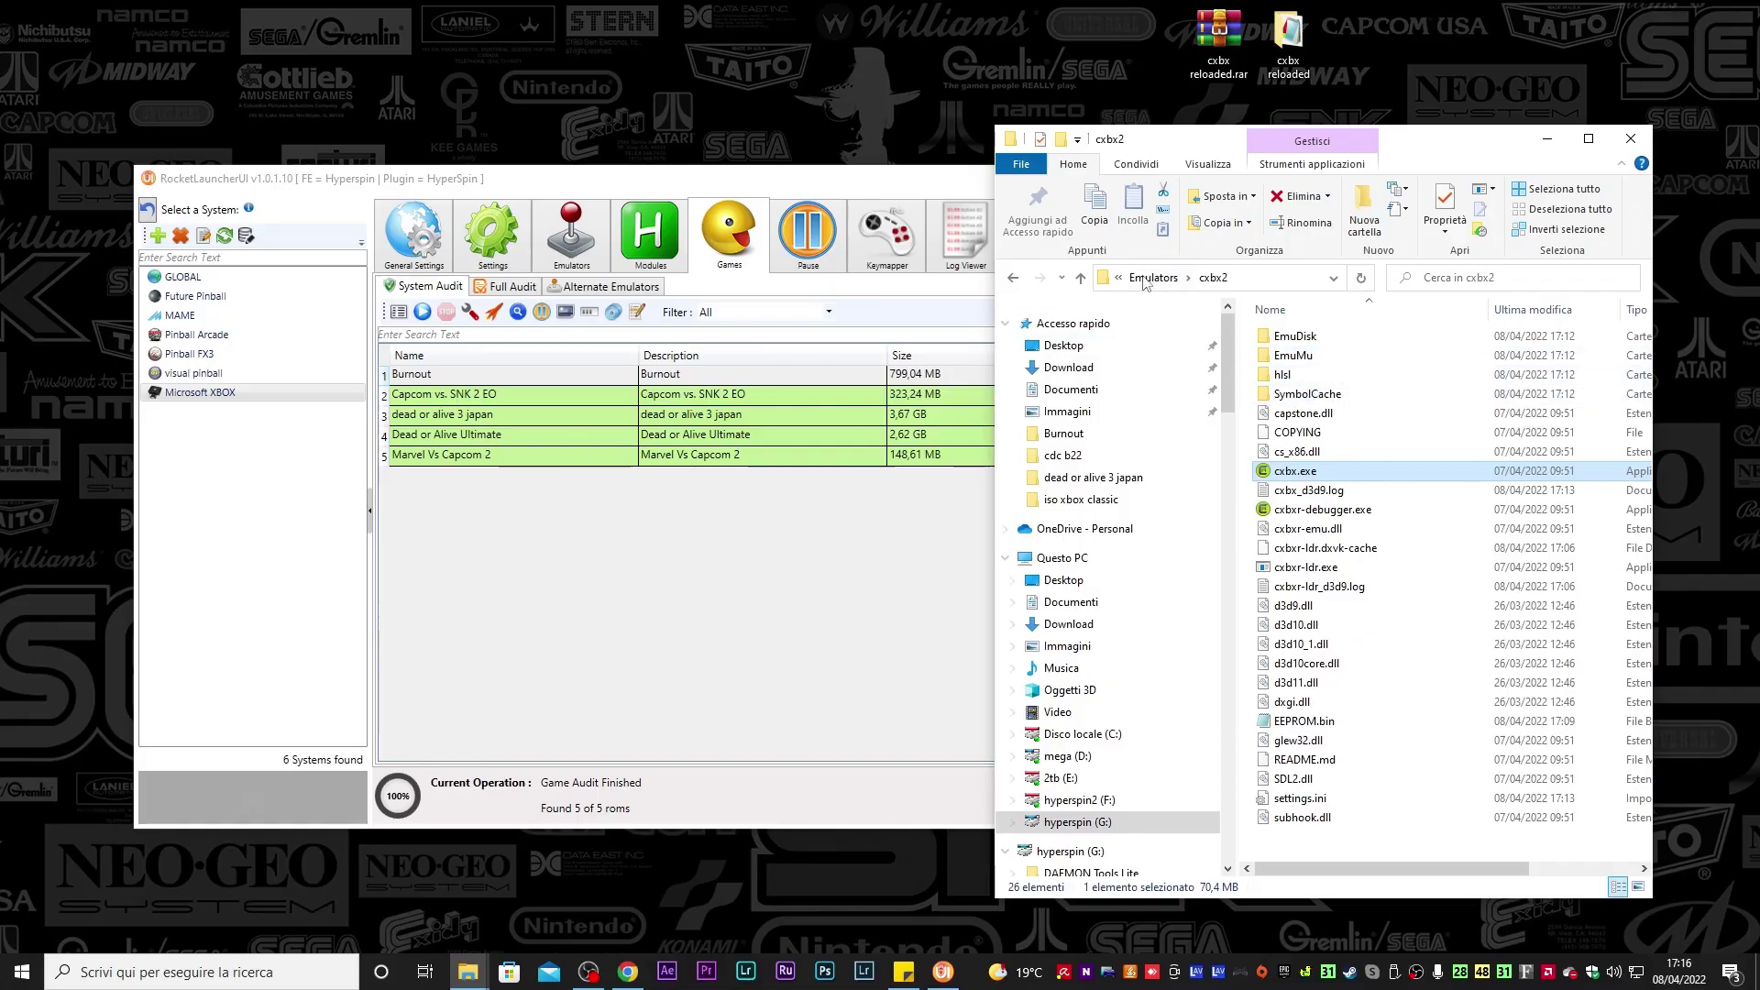
Go up to the Emulators folder, copy the cxbx folder and delete the cxbx2 folder
{"action": "left_click", "coordinate": [1152, 278]}
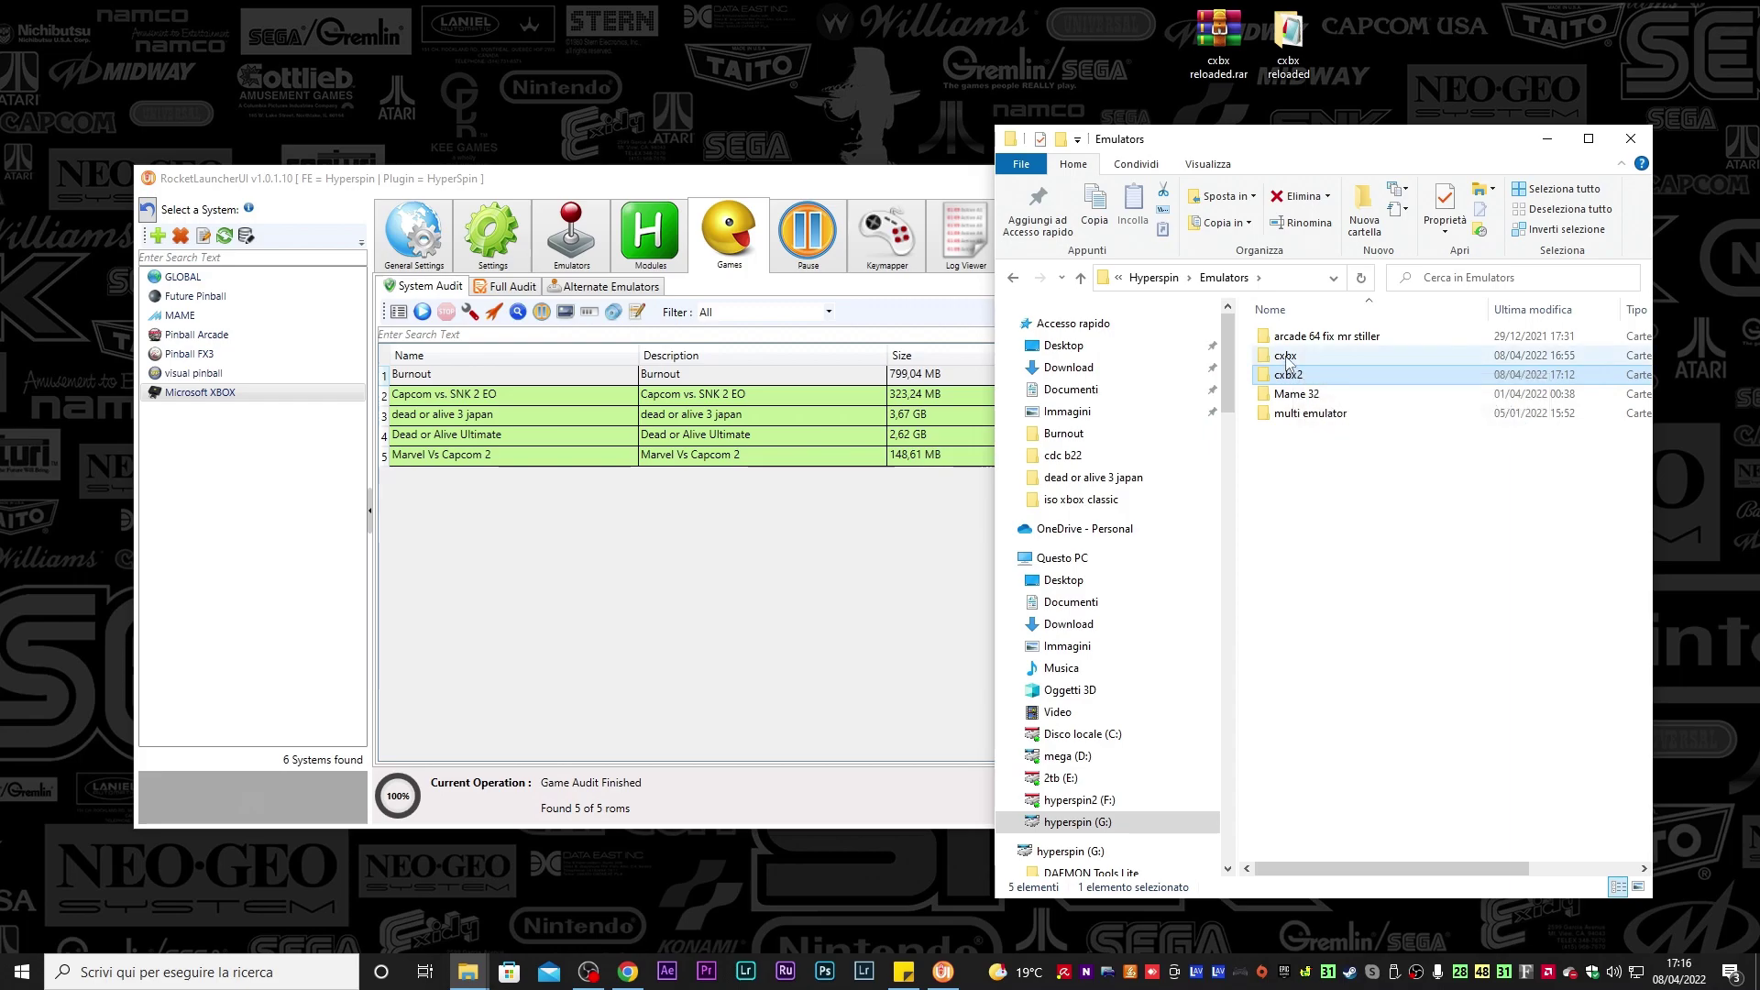
{"action": "left_click", "coordinate": [1288, 357]}
{"action": "right_click", "coordinate": [1288, 359]}
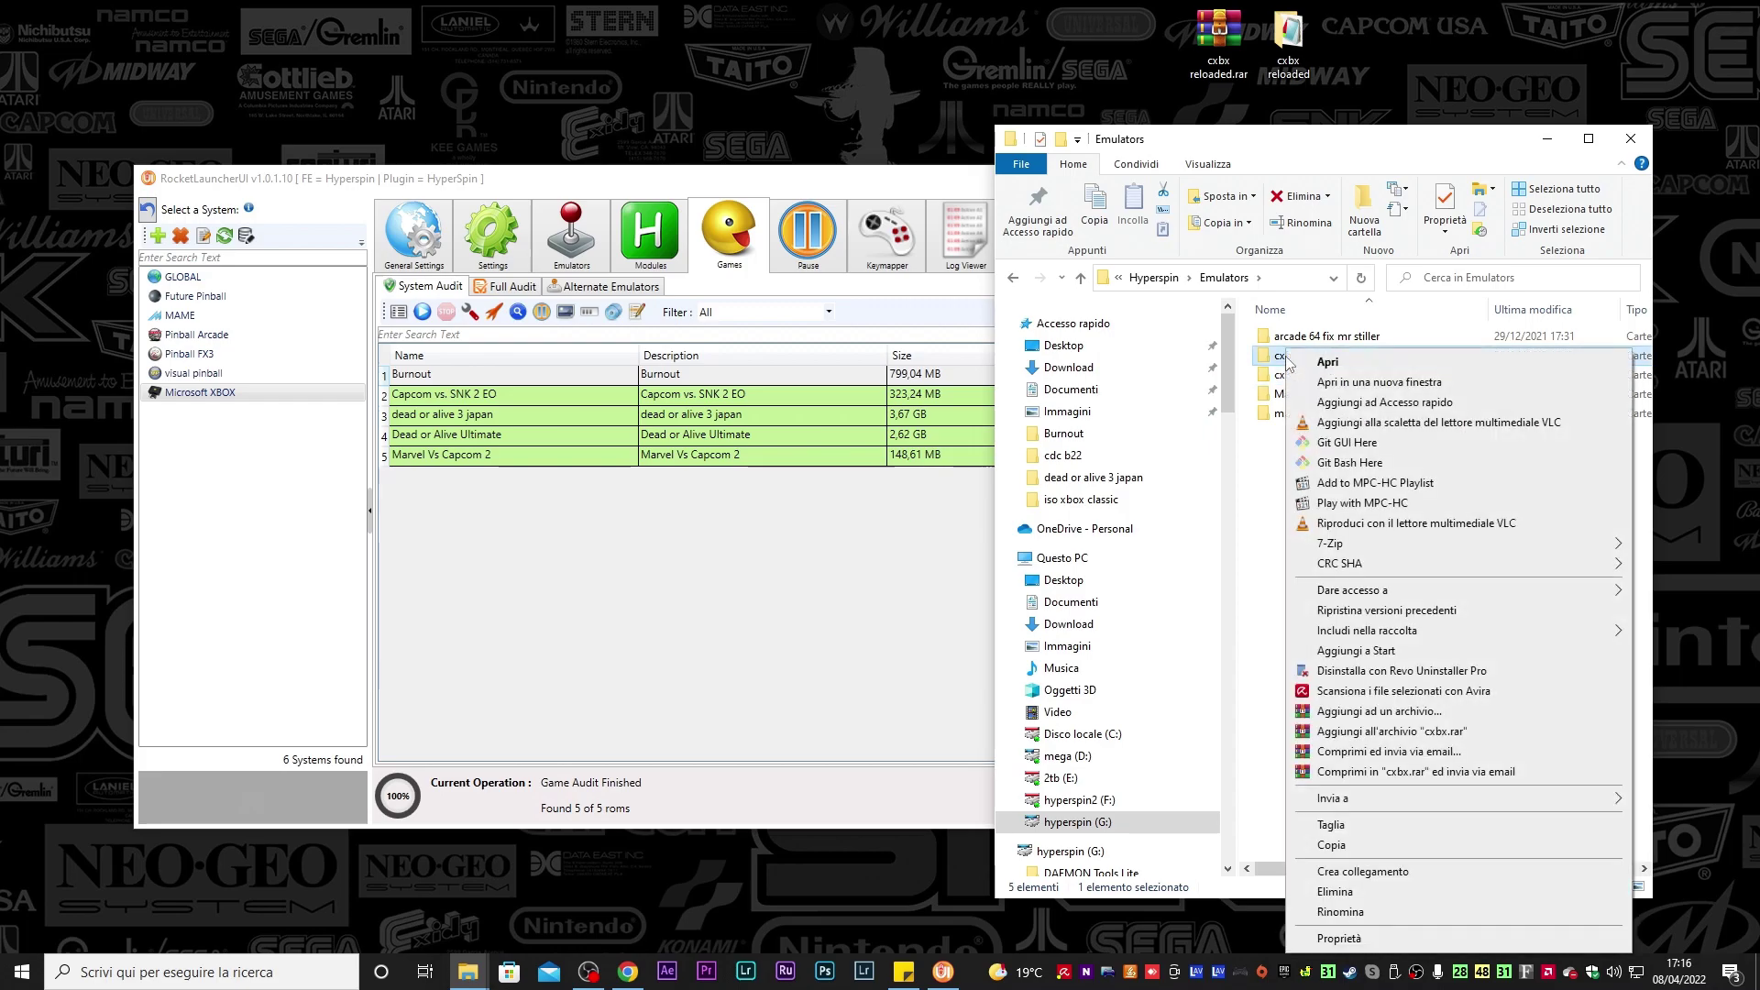
{"action": "left_click", "coordinate": [1336, 845]}
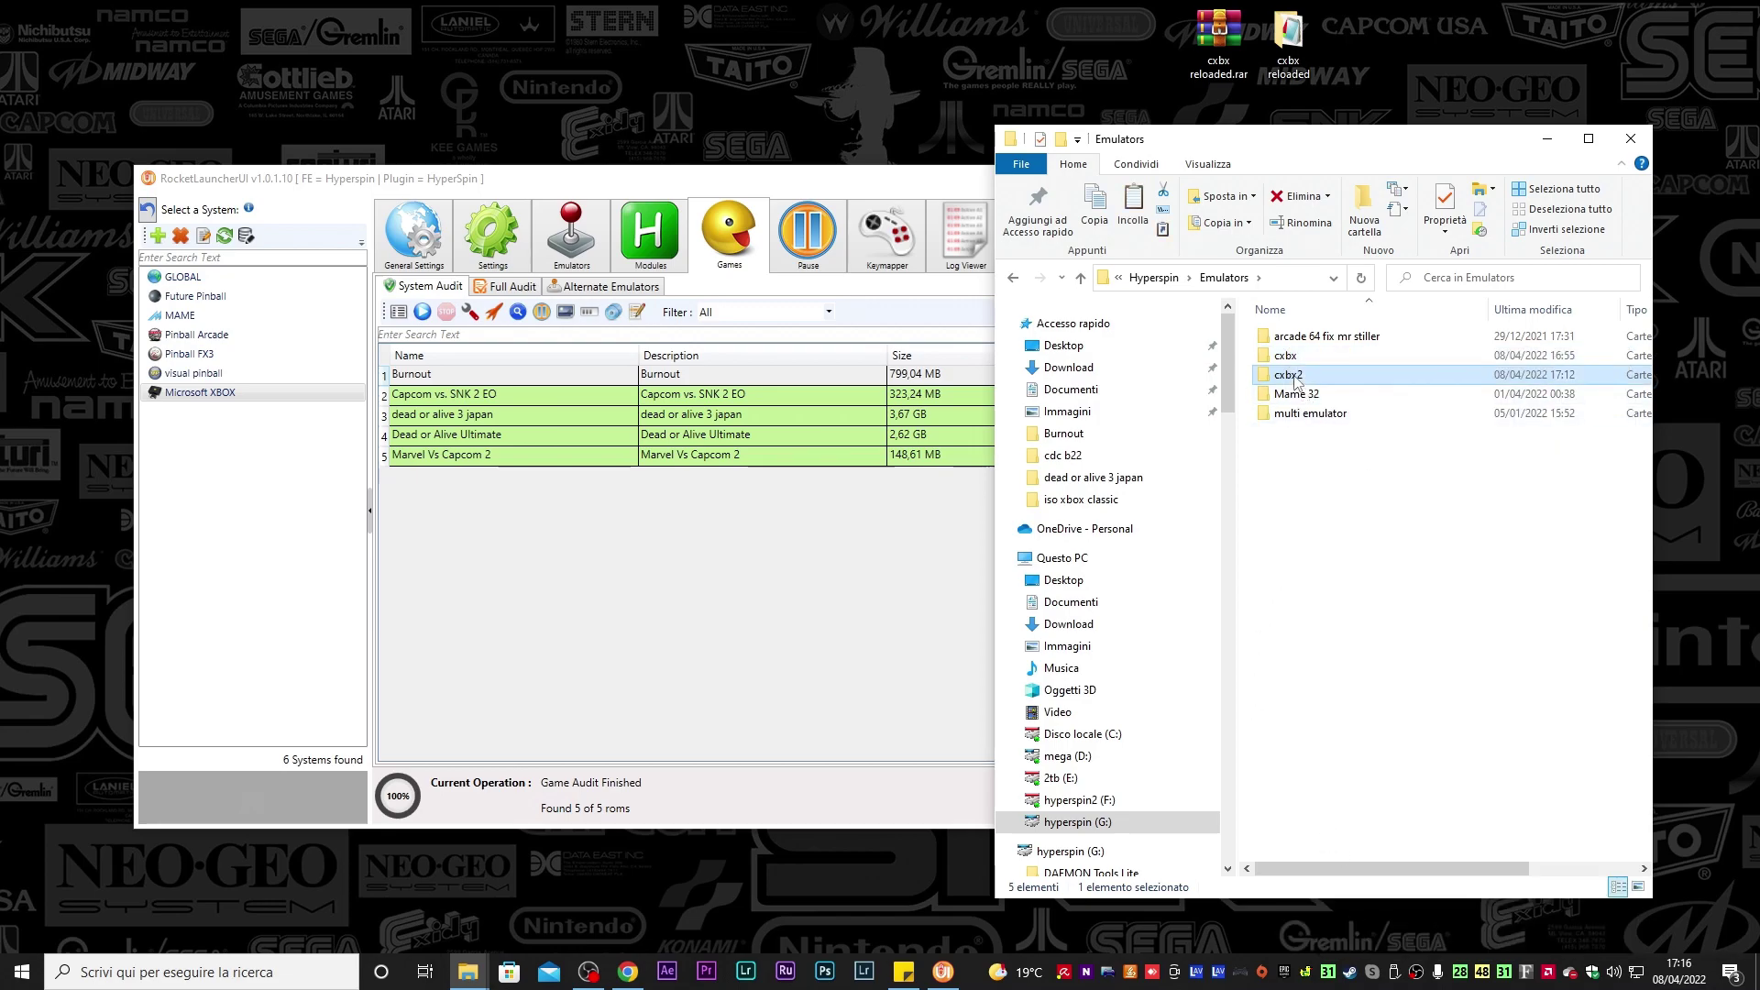
{"action": "right_click", "coordinate": [1293, 375]}
{"action": "left_click", "coordinate": [1344, 891]}
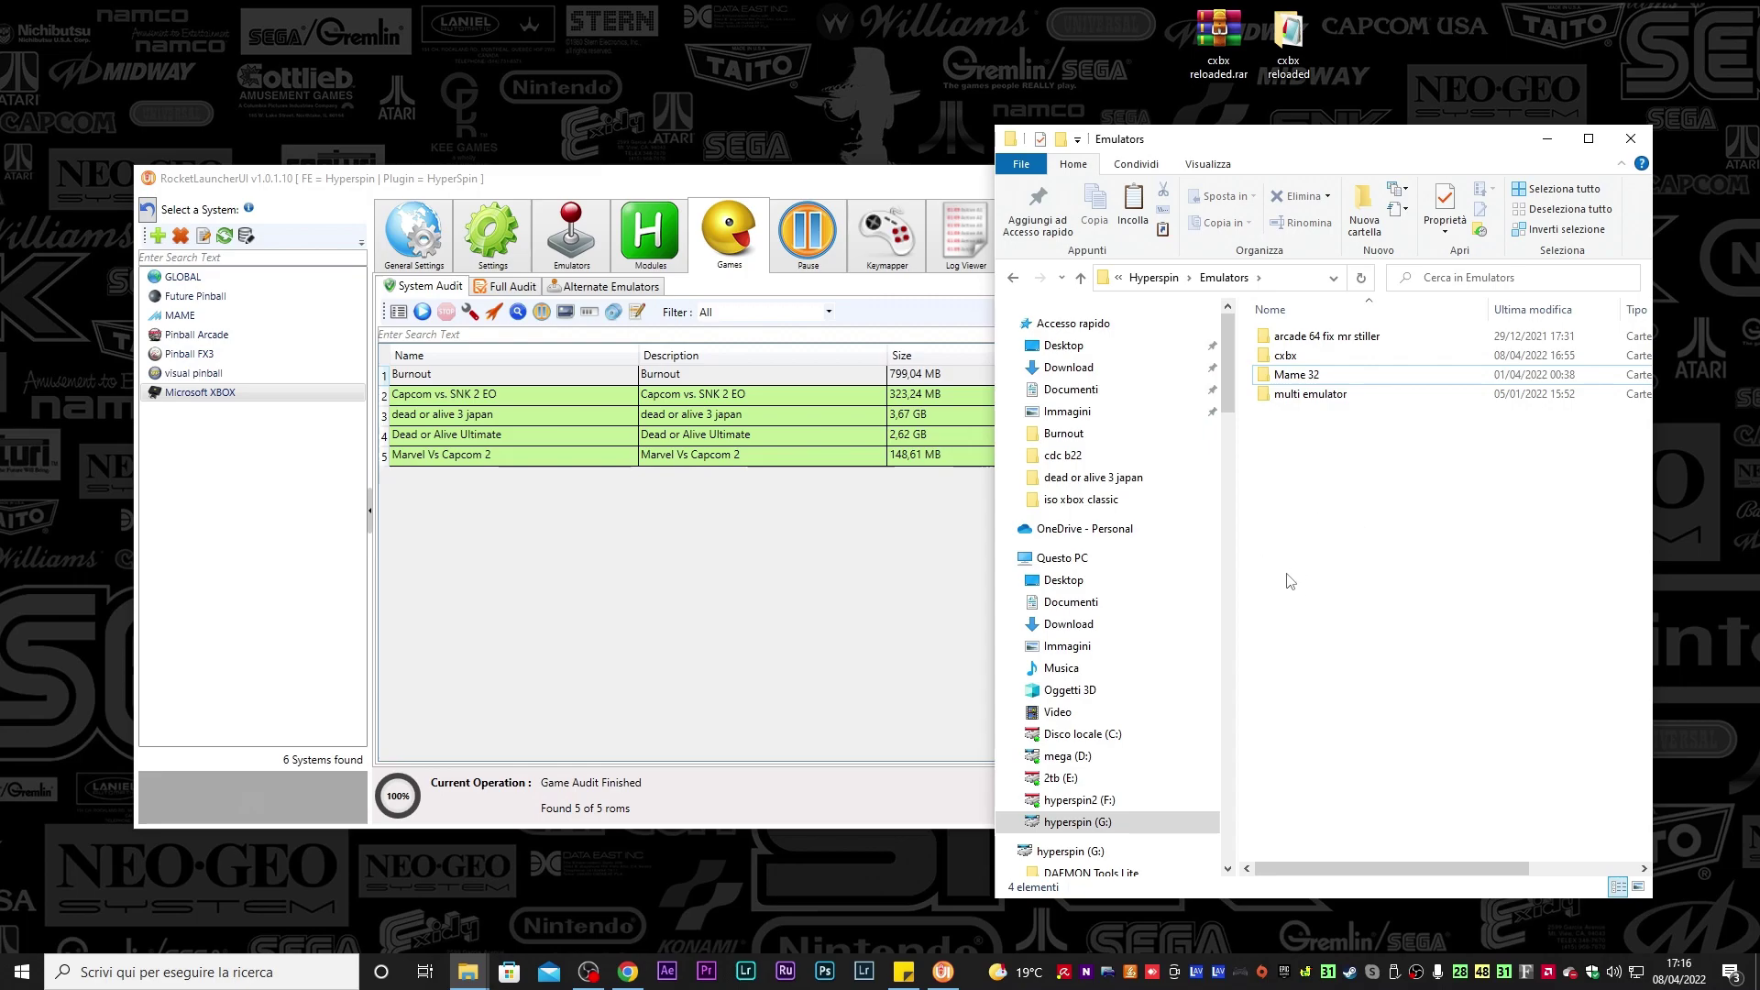
Switch to RocketLauncherUI and delete the cxbx2 entry from the Microsoft XBOX emulator list, confirming the removal
{"action": "left_click", "coordinate": [488, 249]}
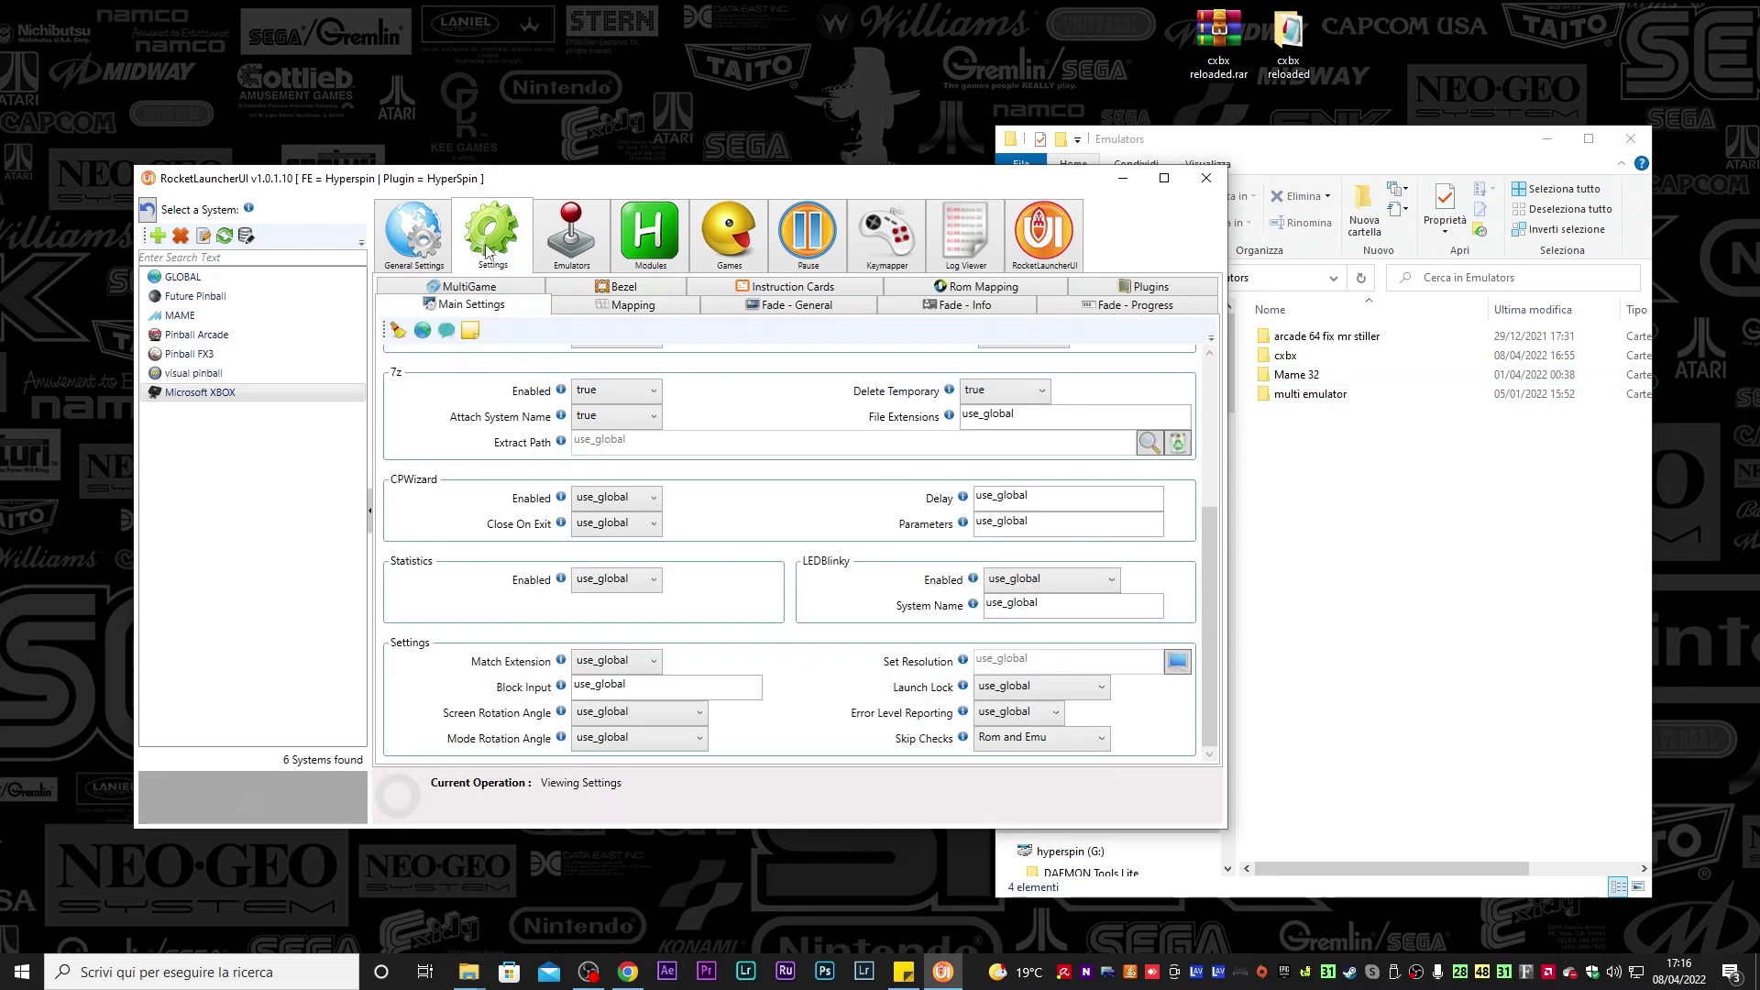
{"action": "left_click", "coordinate": [572, 246]}
{"action": "left_click", "coordinate": [429, 503]}
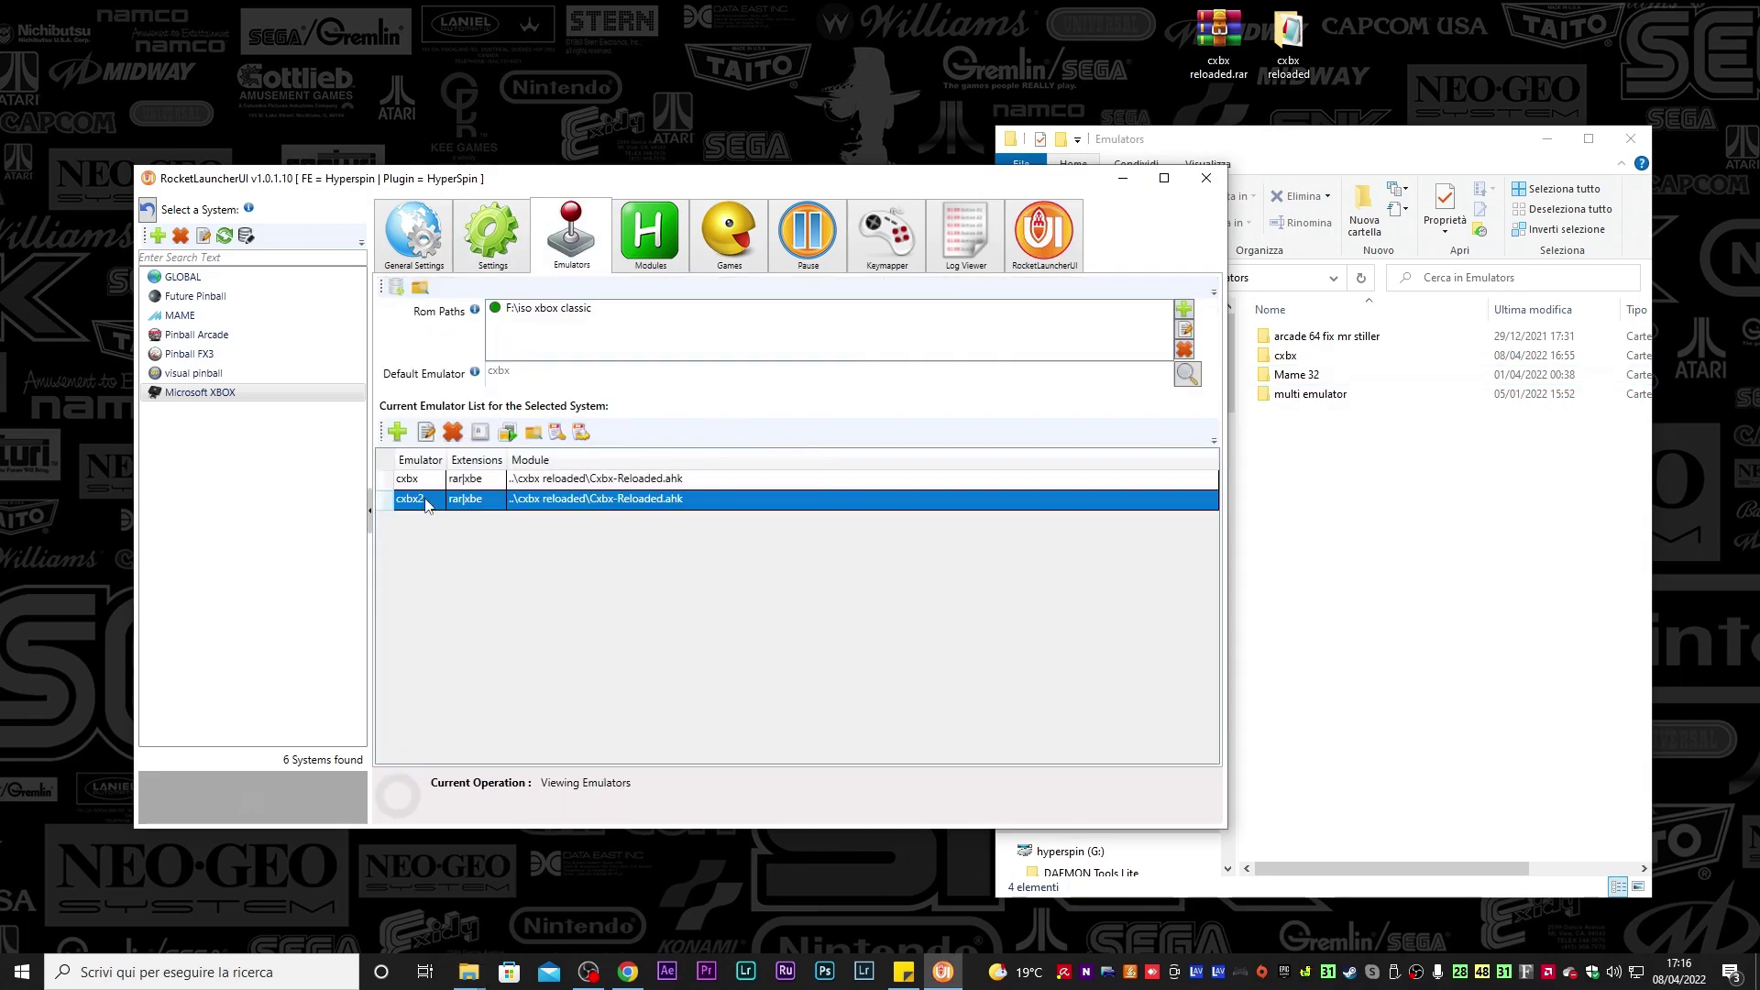
{"action": "left_click", "coordinate": [453, 432]}
{"action": "left_click", "coordinate": [947, 548]}
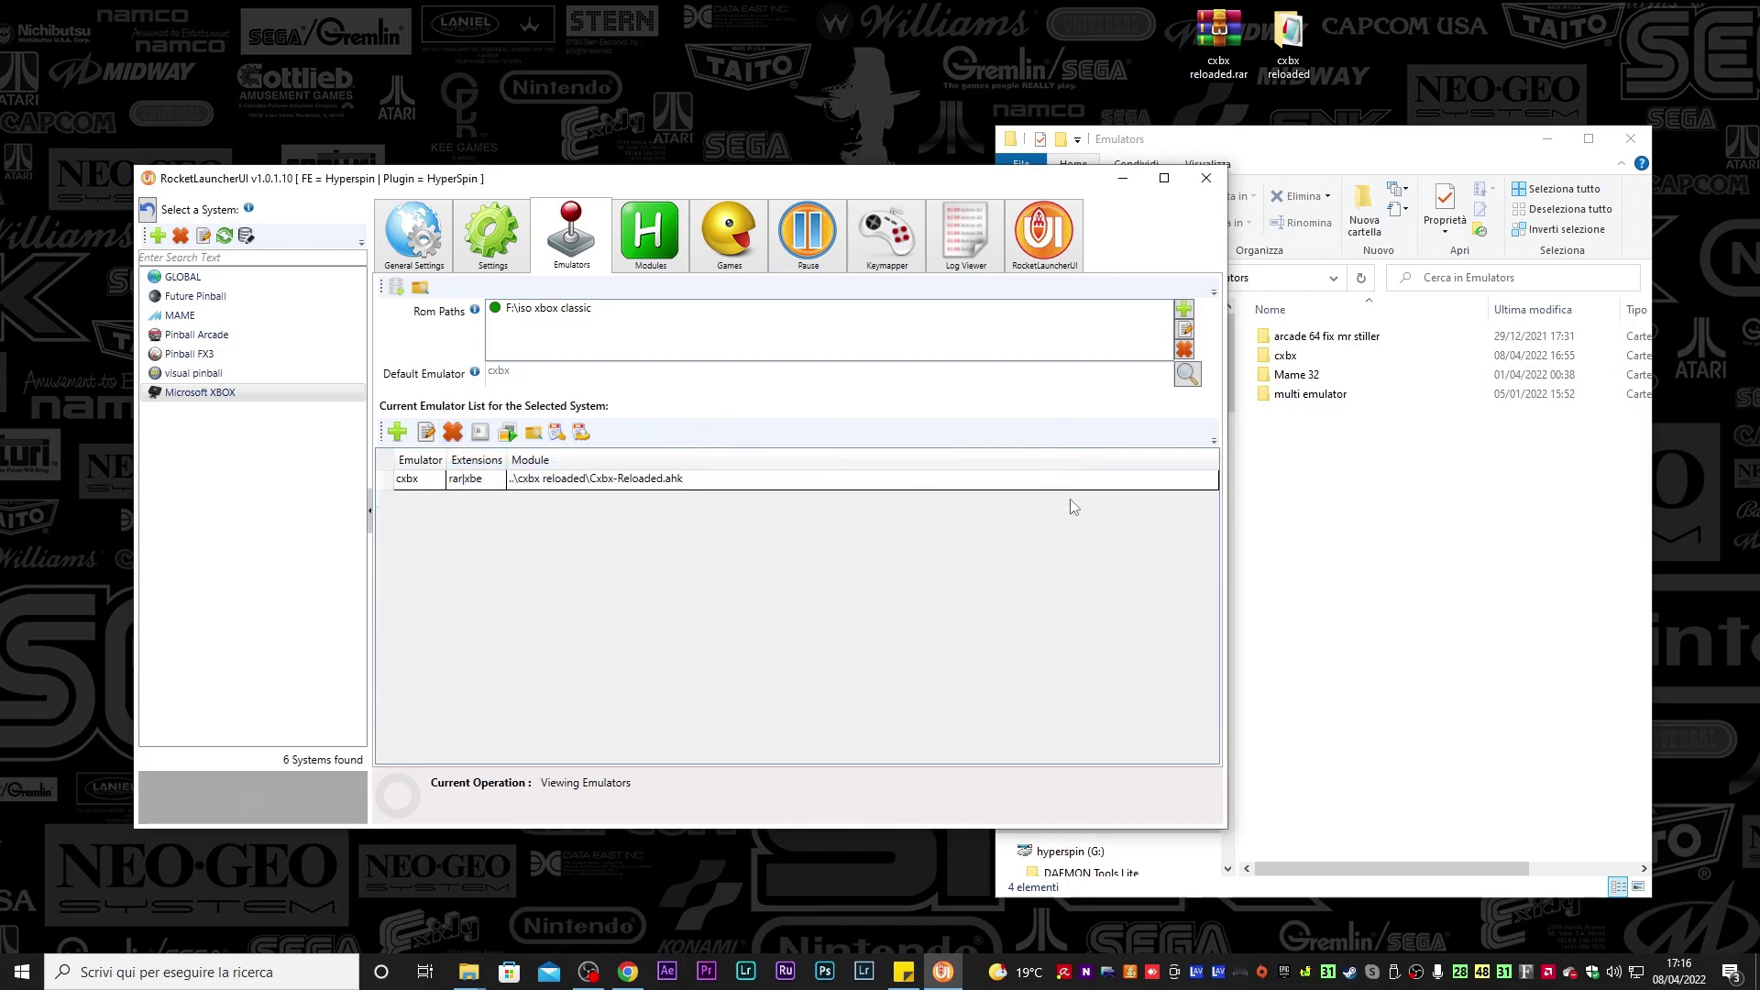
Return to File Explorer and duplicate the cxbx folder inside the Emulators folder
{"action": "left_click", "coordinate": [1426, 479]}
{"action": "left_click", "coordinate": [1286, 356]}
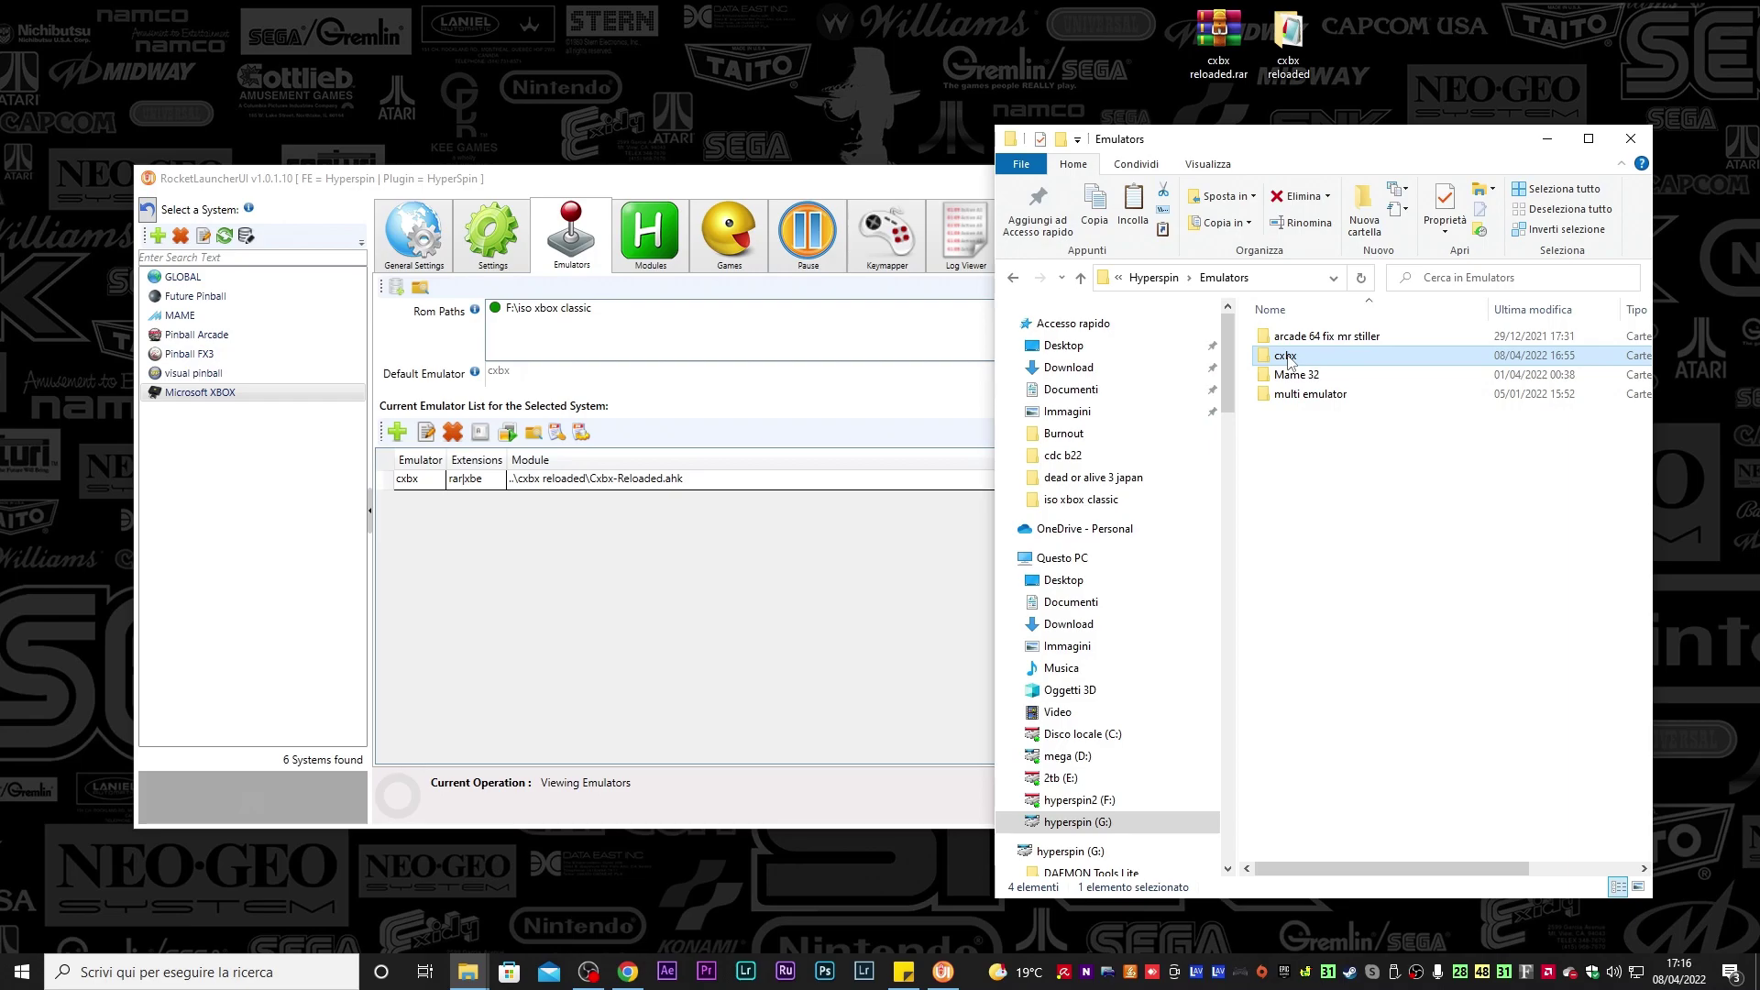
{"action": "right_click", "coordinate": [1289, 357]}
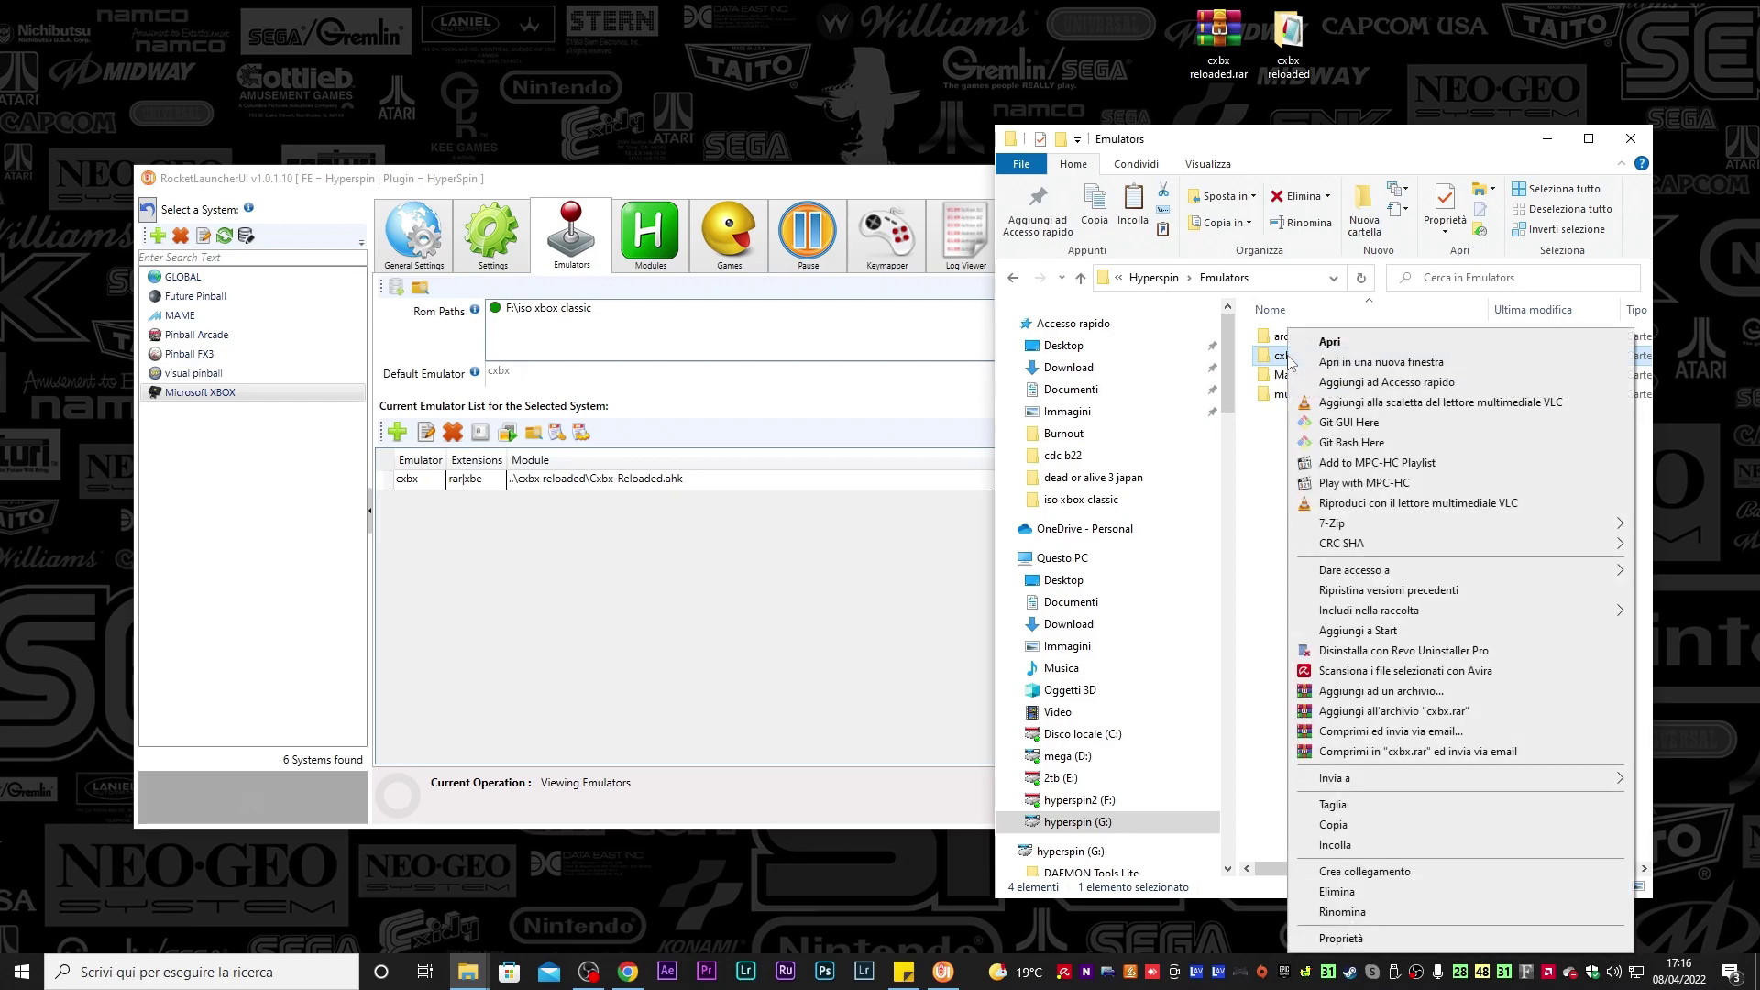
{"action": "left_click", "coordinate": [1342, 833]}
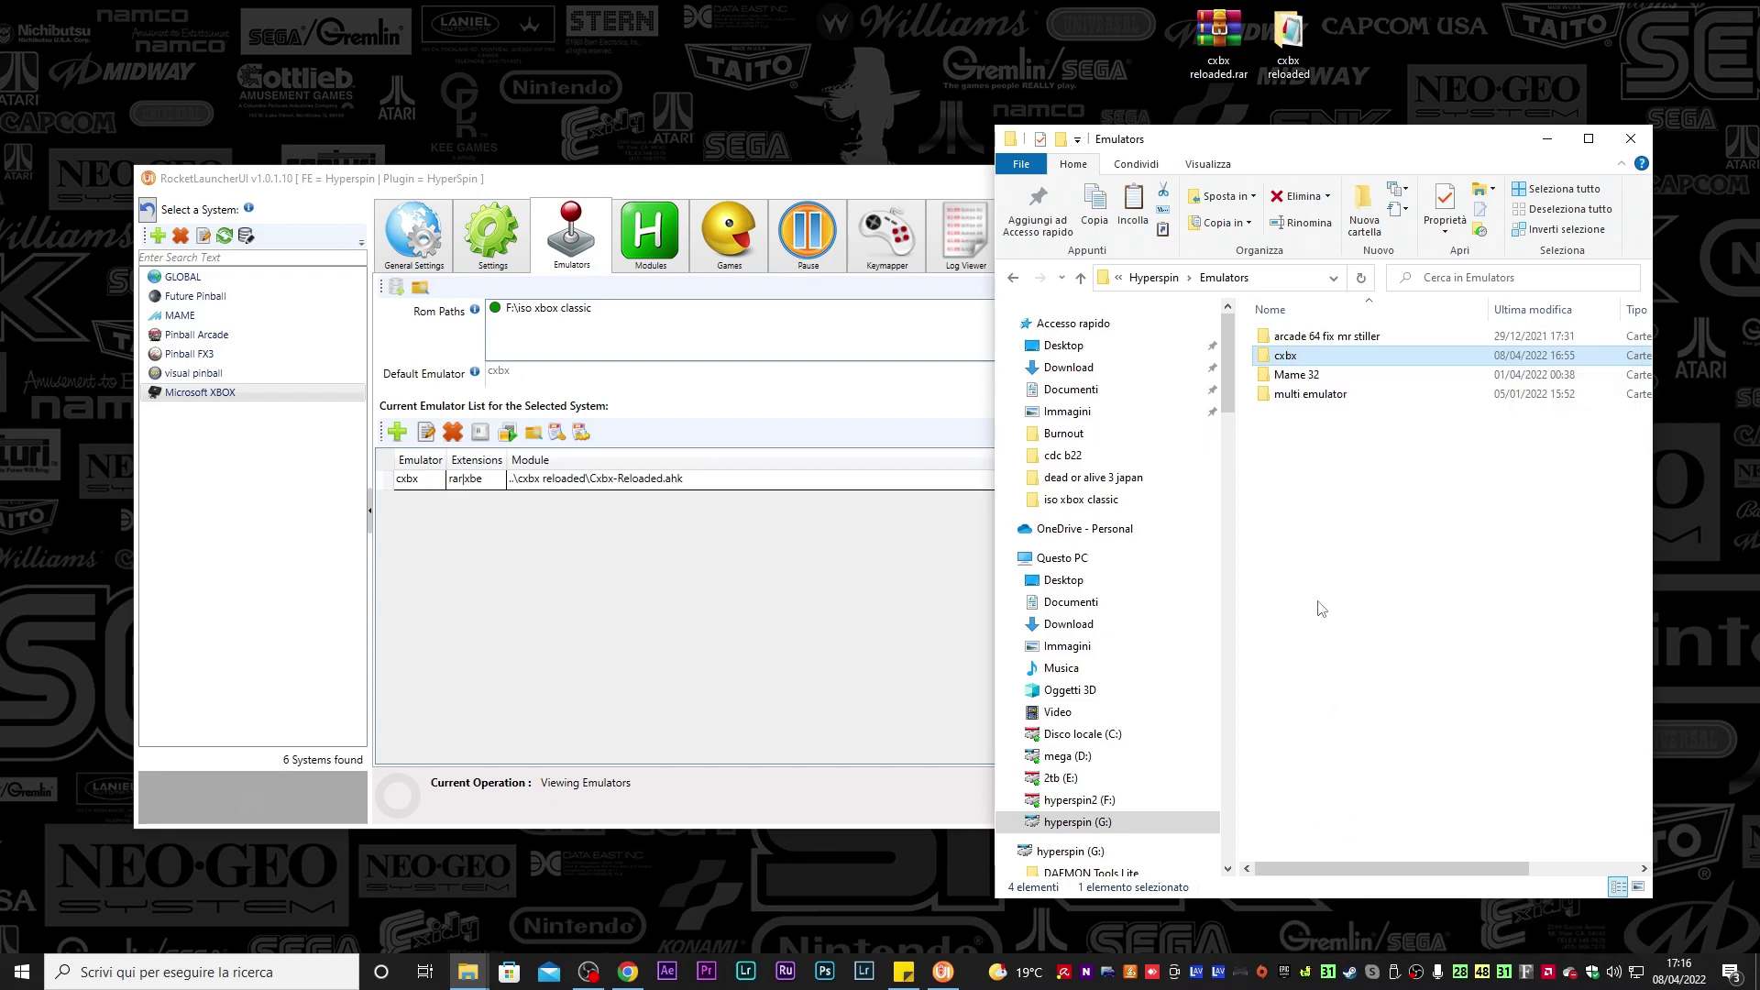
{"action": "right_click", "coordinate": [1301, 551]}
{"action": "left_click", "coordinate": [1356, 704]}
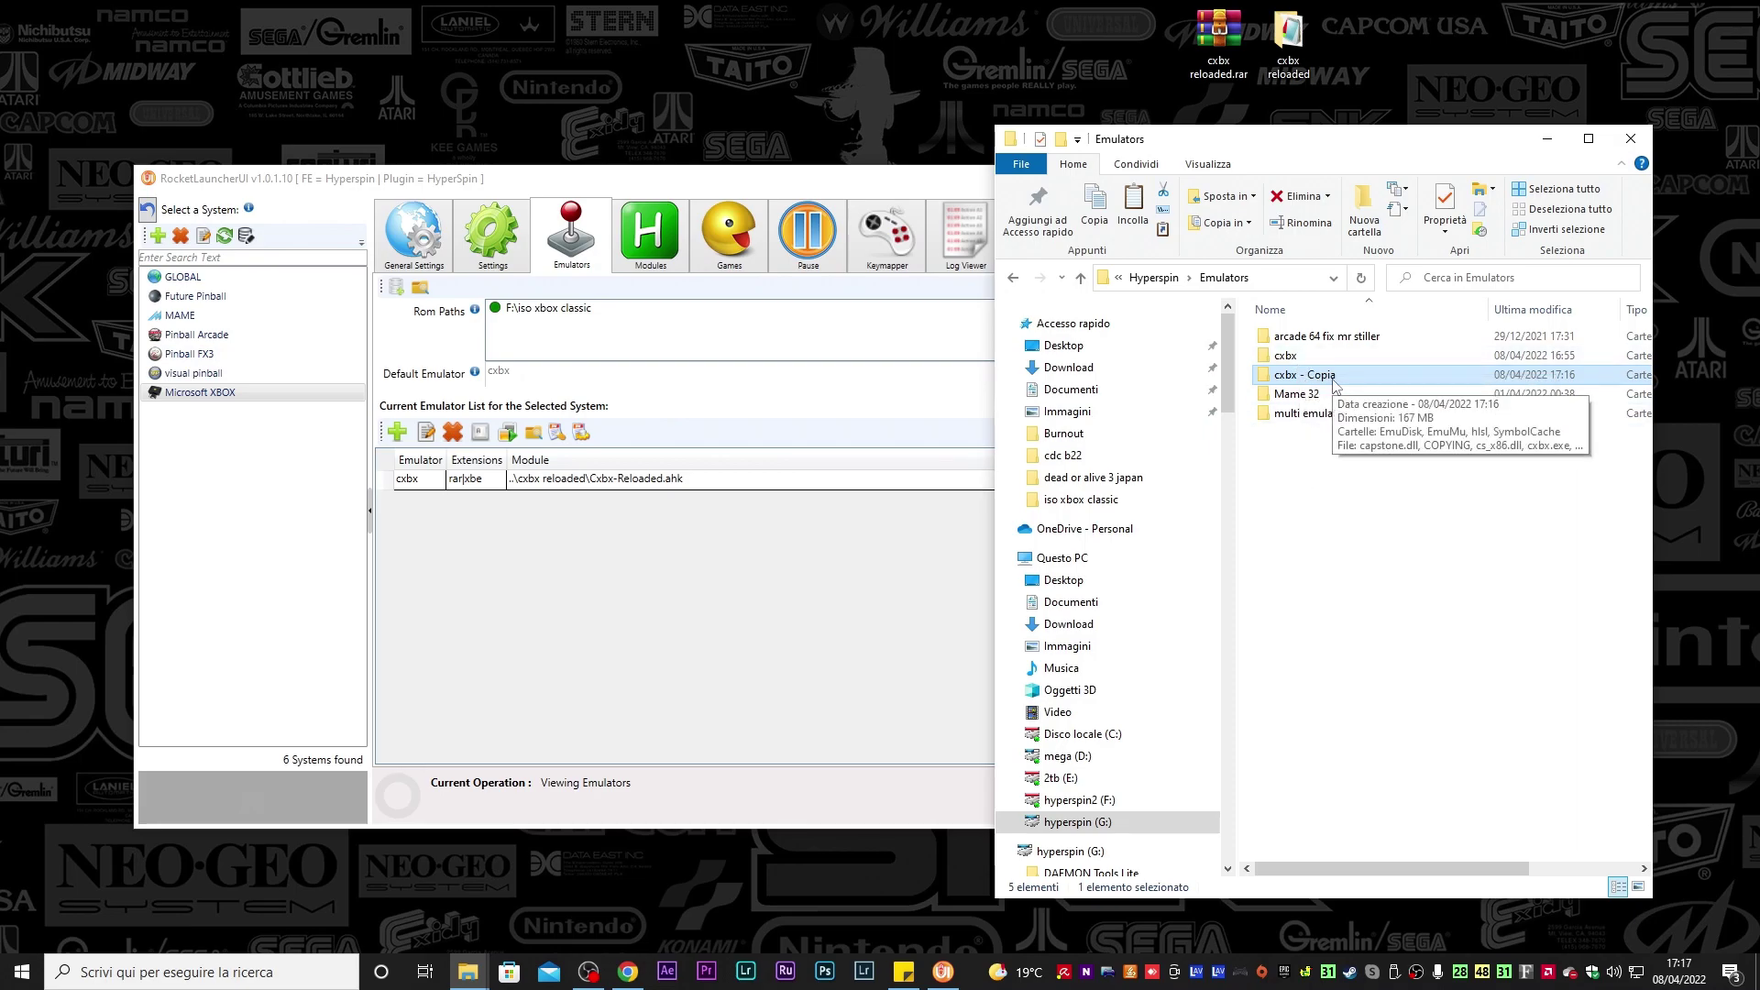
Launch cxbx.exe from the original cxbx folder, check the Run Xbox threads on all cores speed hack, and return to Emulators
{"action": "double_click", "coordinate": [1287, 356]}
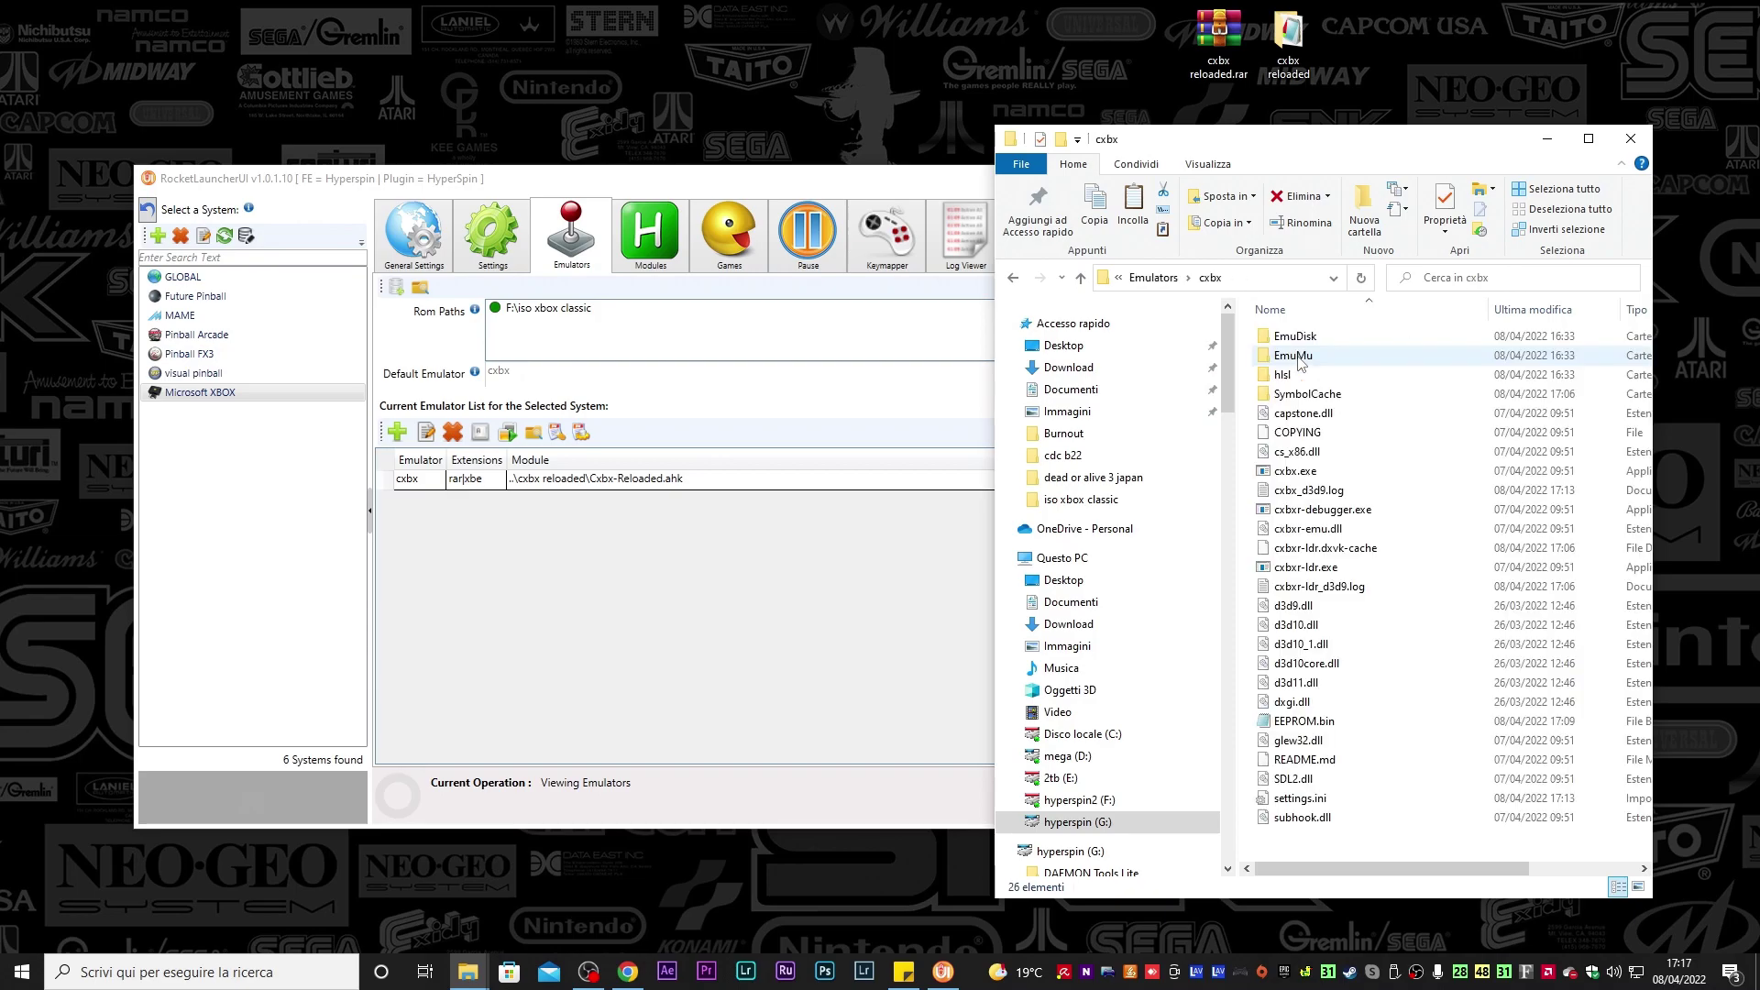
{"action": "double_click", "coordinate": [1312, 471]}
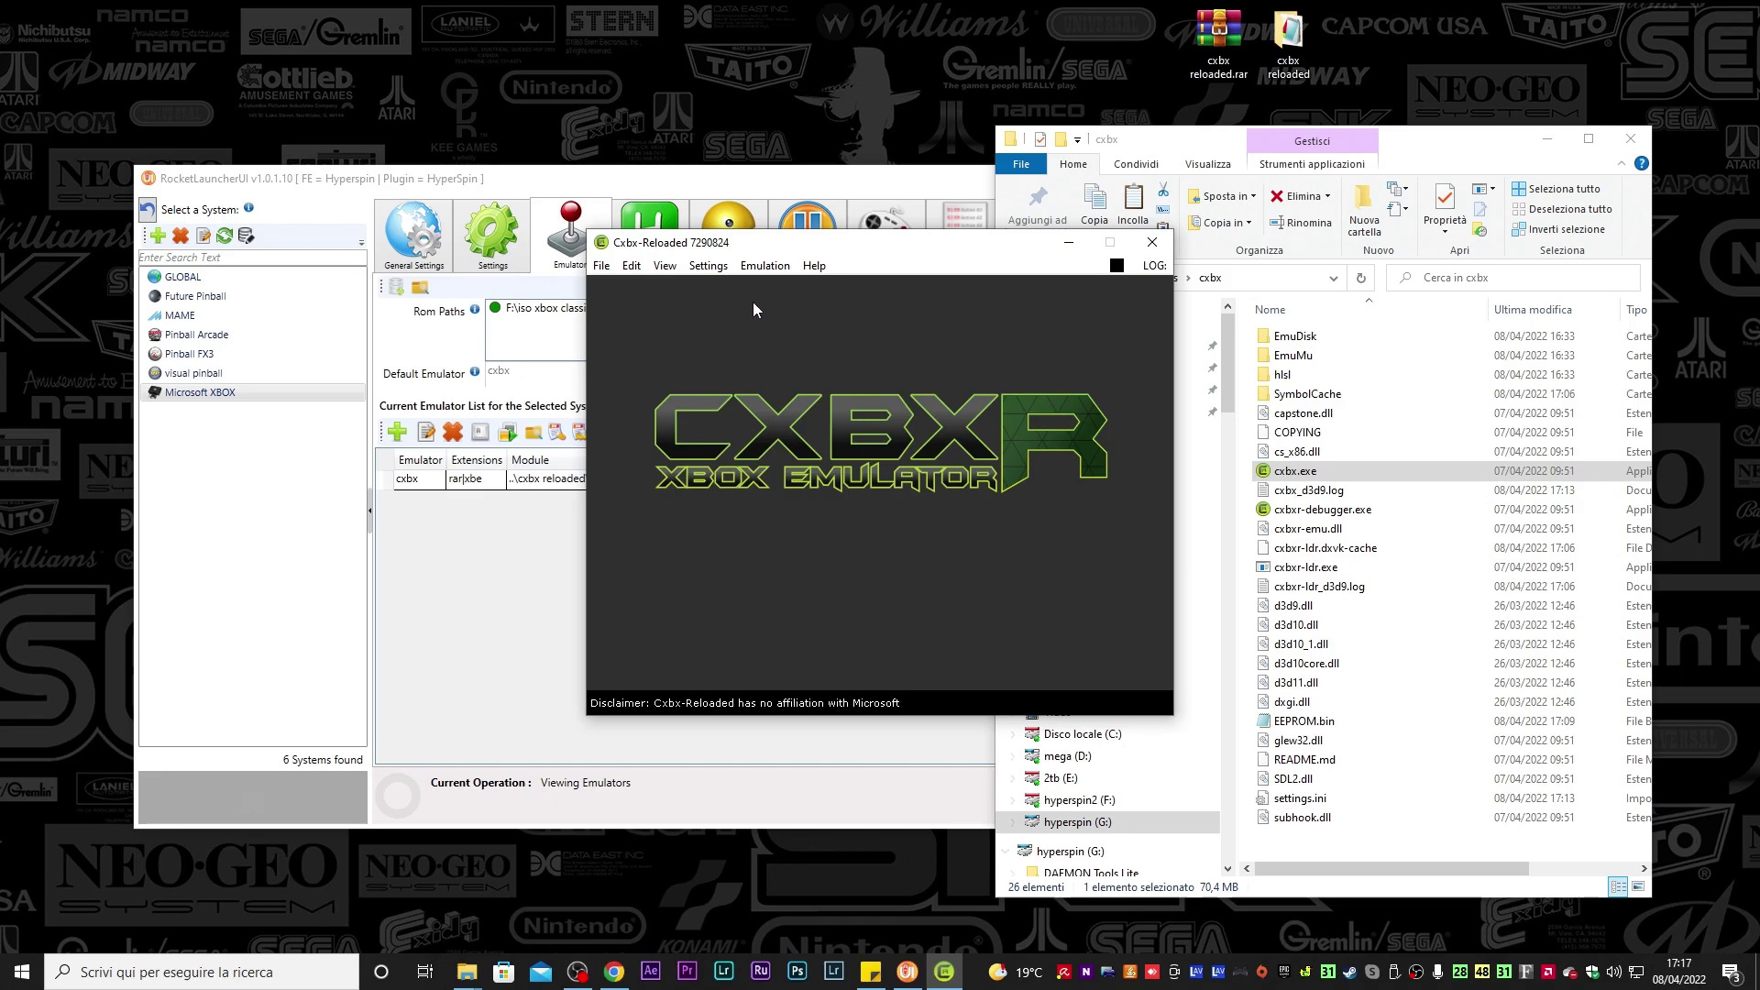
{"action": "left_click", "coordinate": [708, 265]}
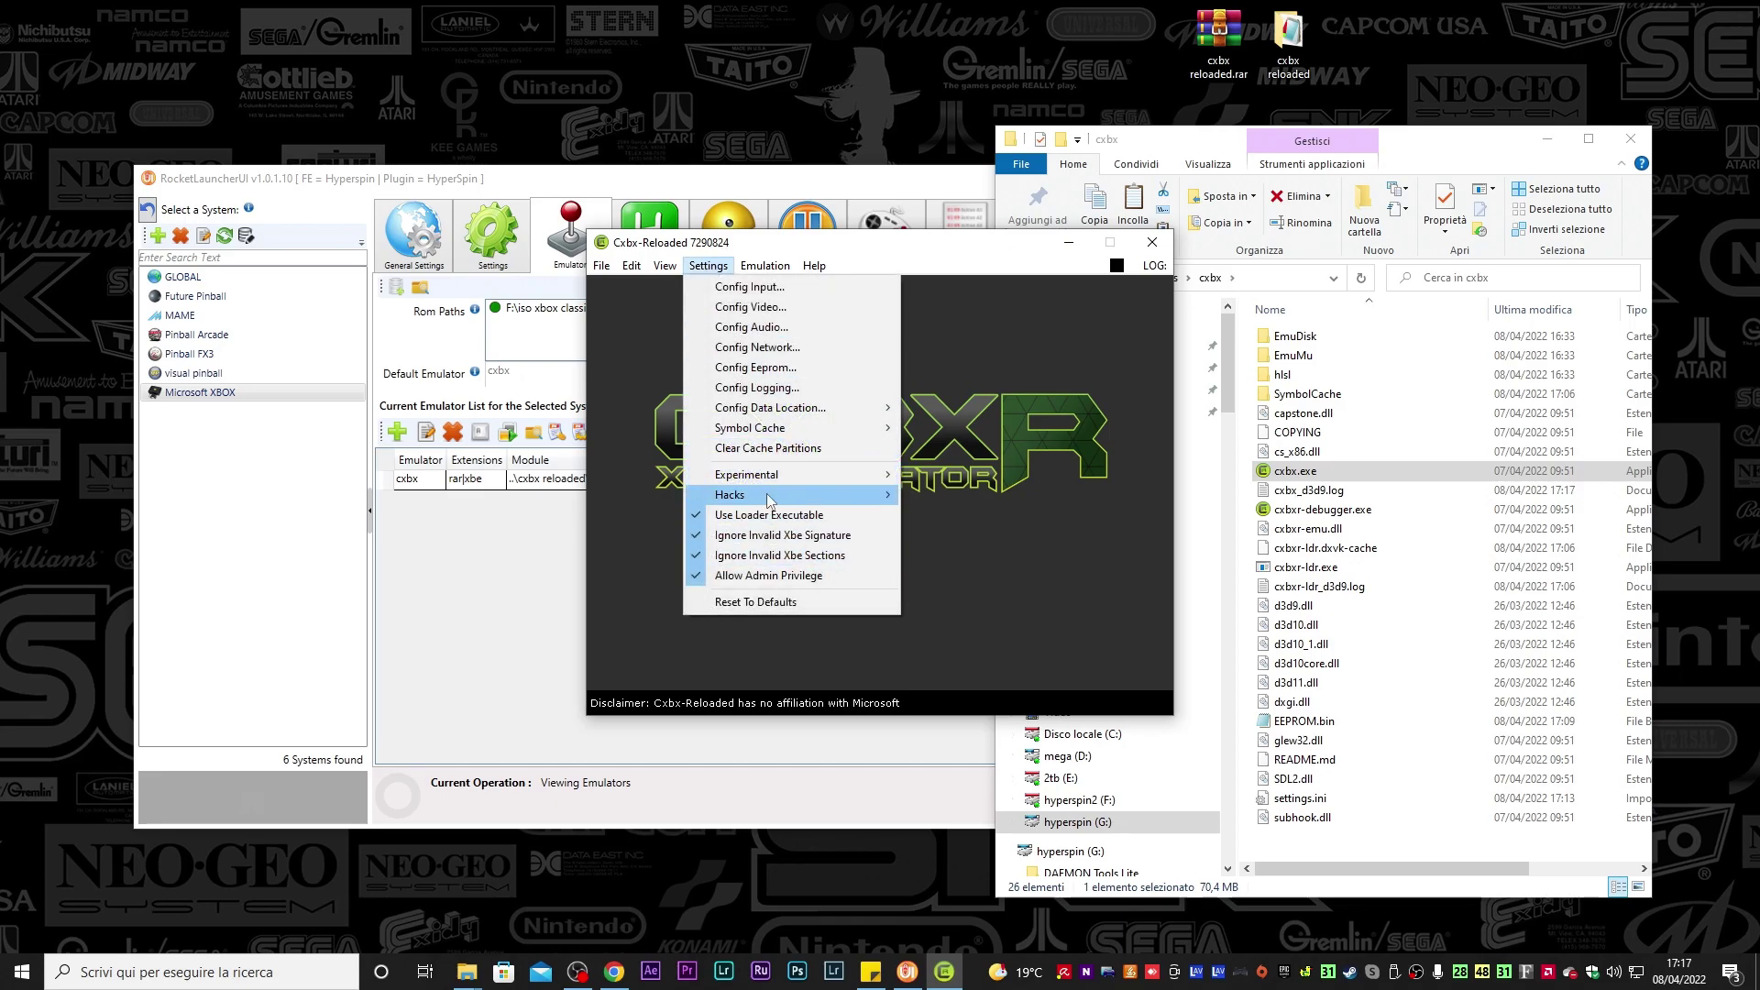
{"action": "mouse_move", "coordinate": [786, 499]}
{"action": "mouse_move", "coordinate": [979, 500]}
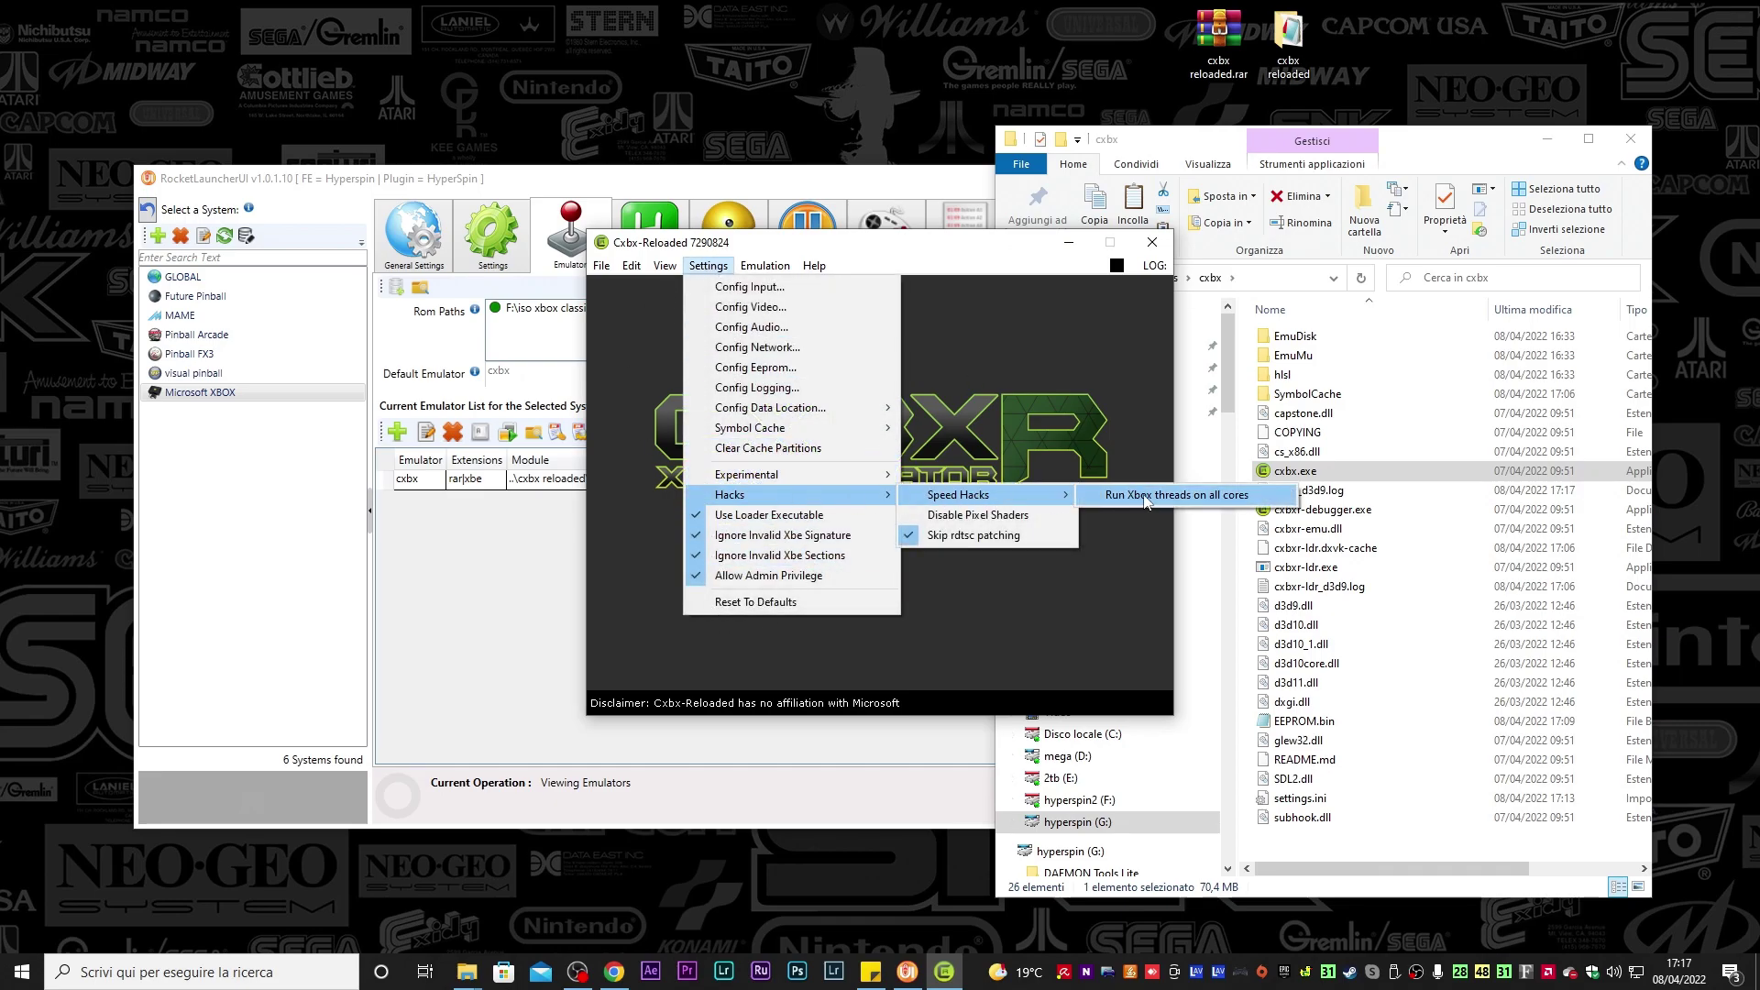
{"action": "left_click", "coordinate": [1152, 244]}
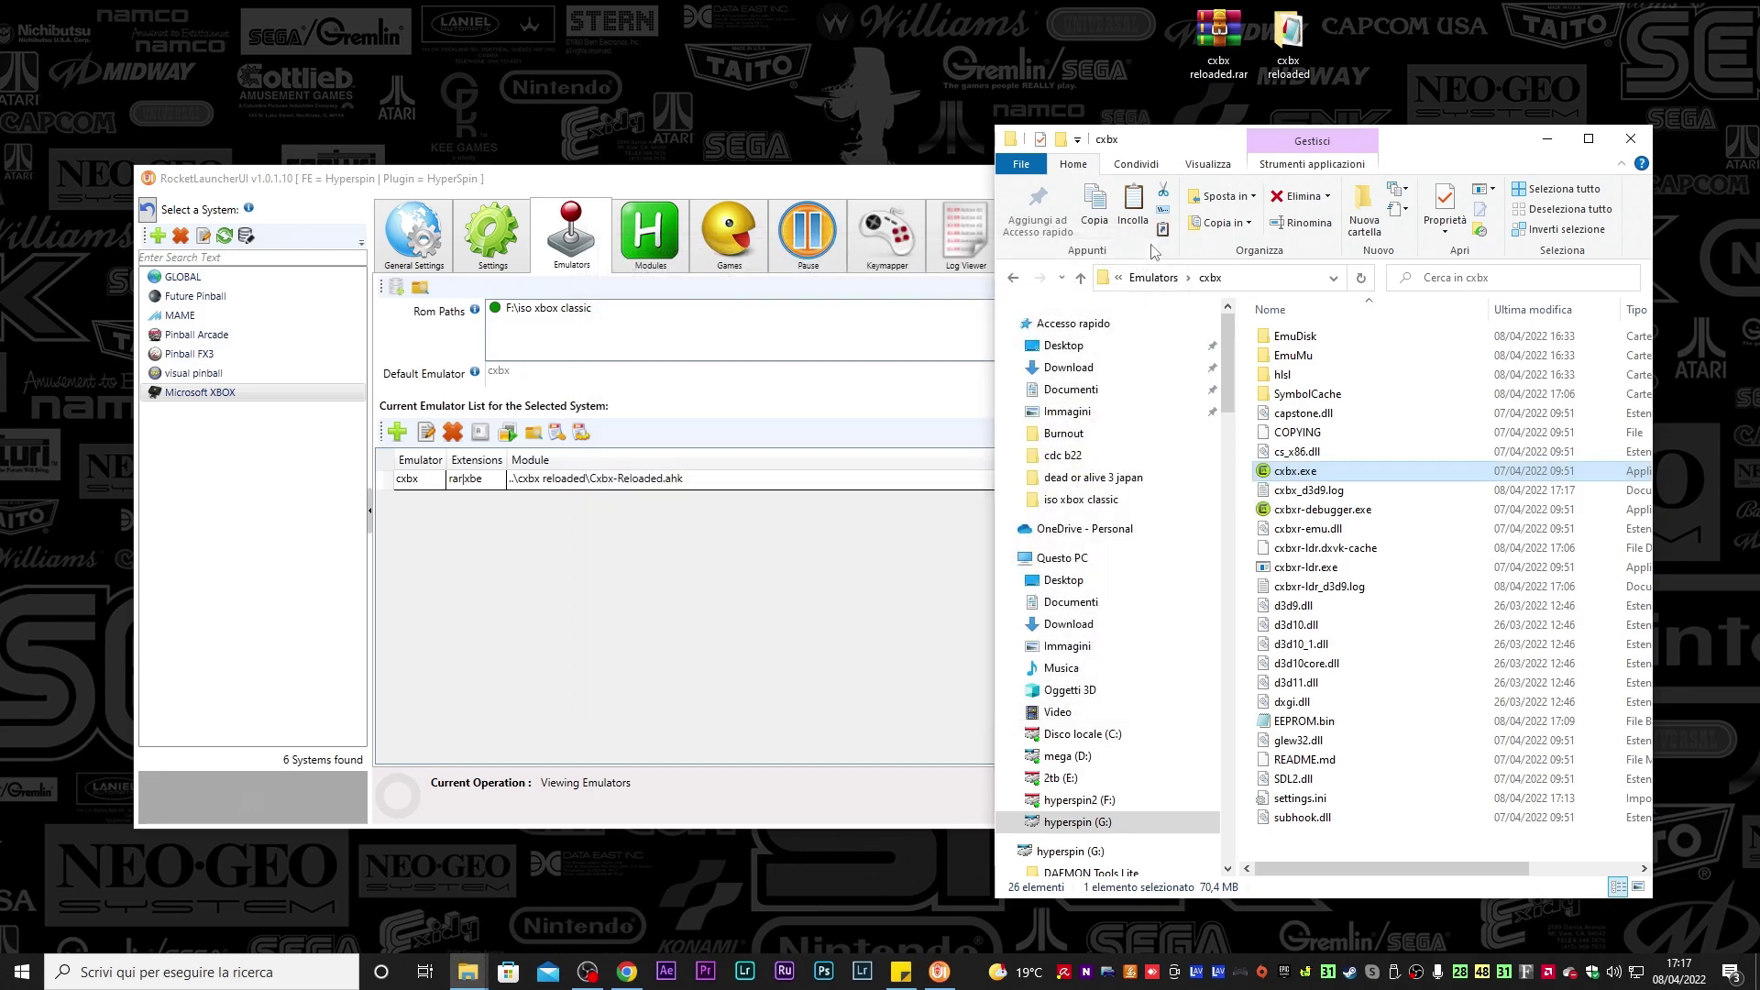
{"action": "left_click", "coordinate": [1012, 278]}
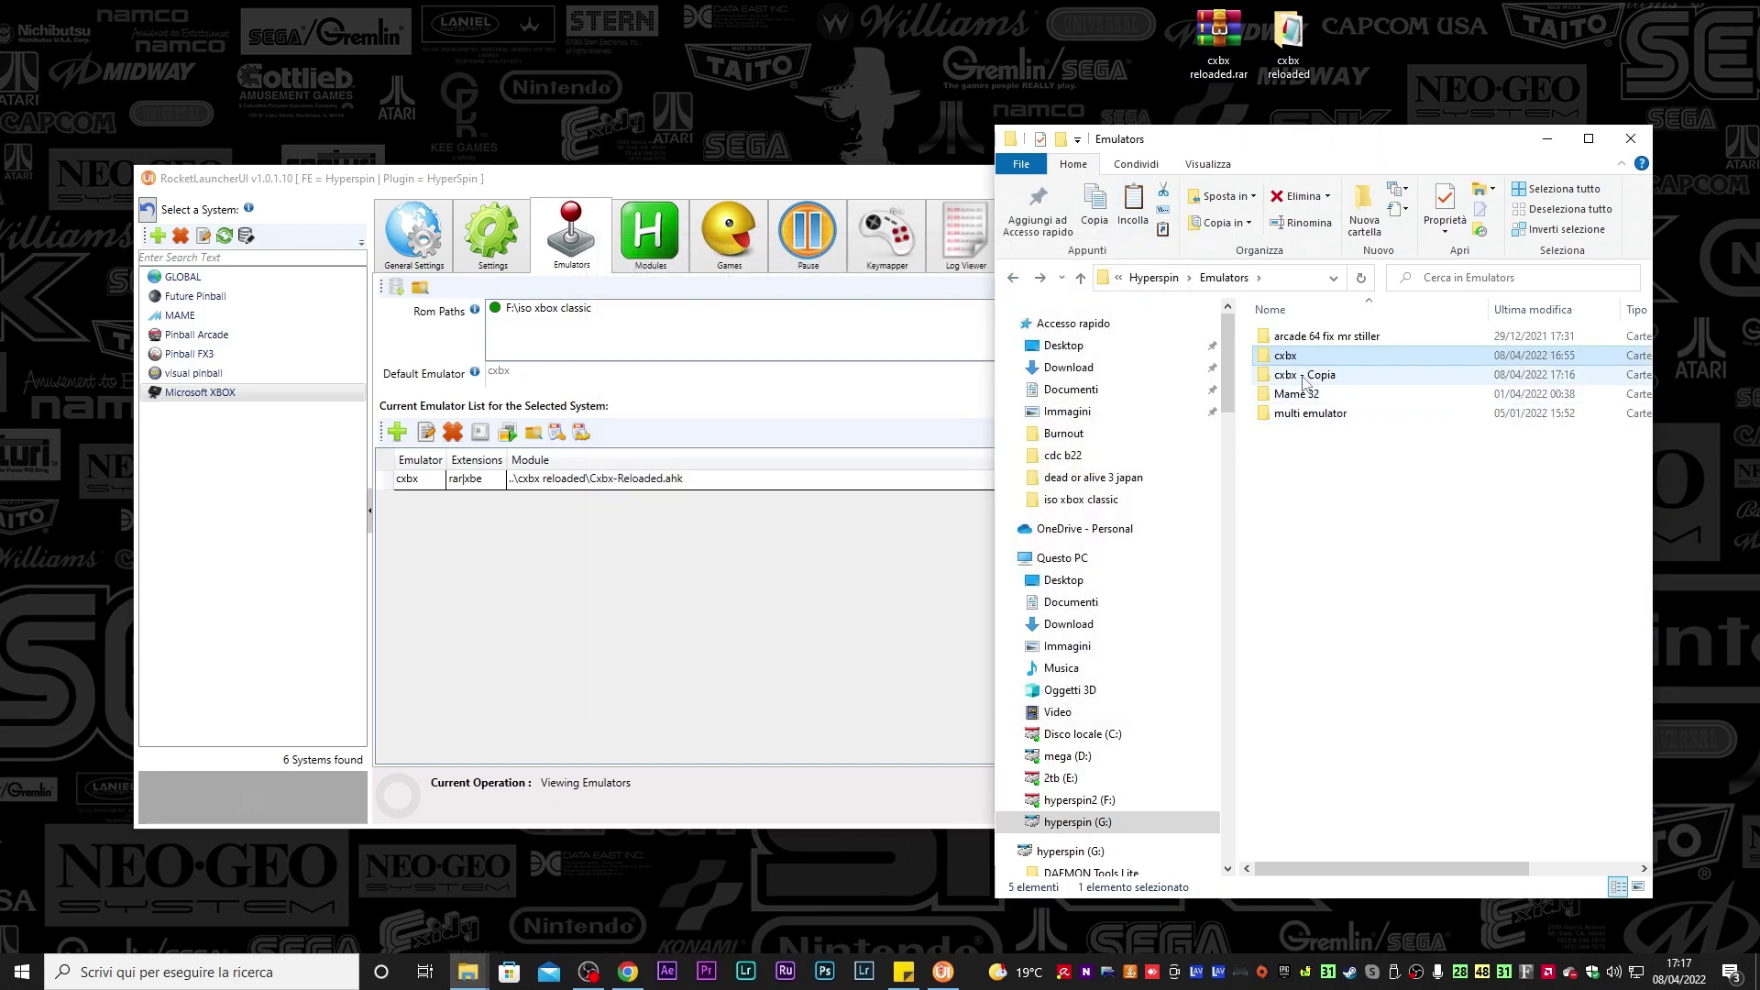
Rename the copied emulator folder "cxbx - Copia" as cxbx2
{"action": "double_click", "coordinate": [1293, 376]}
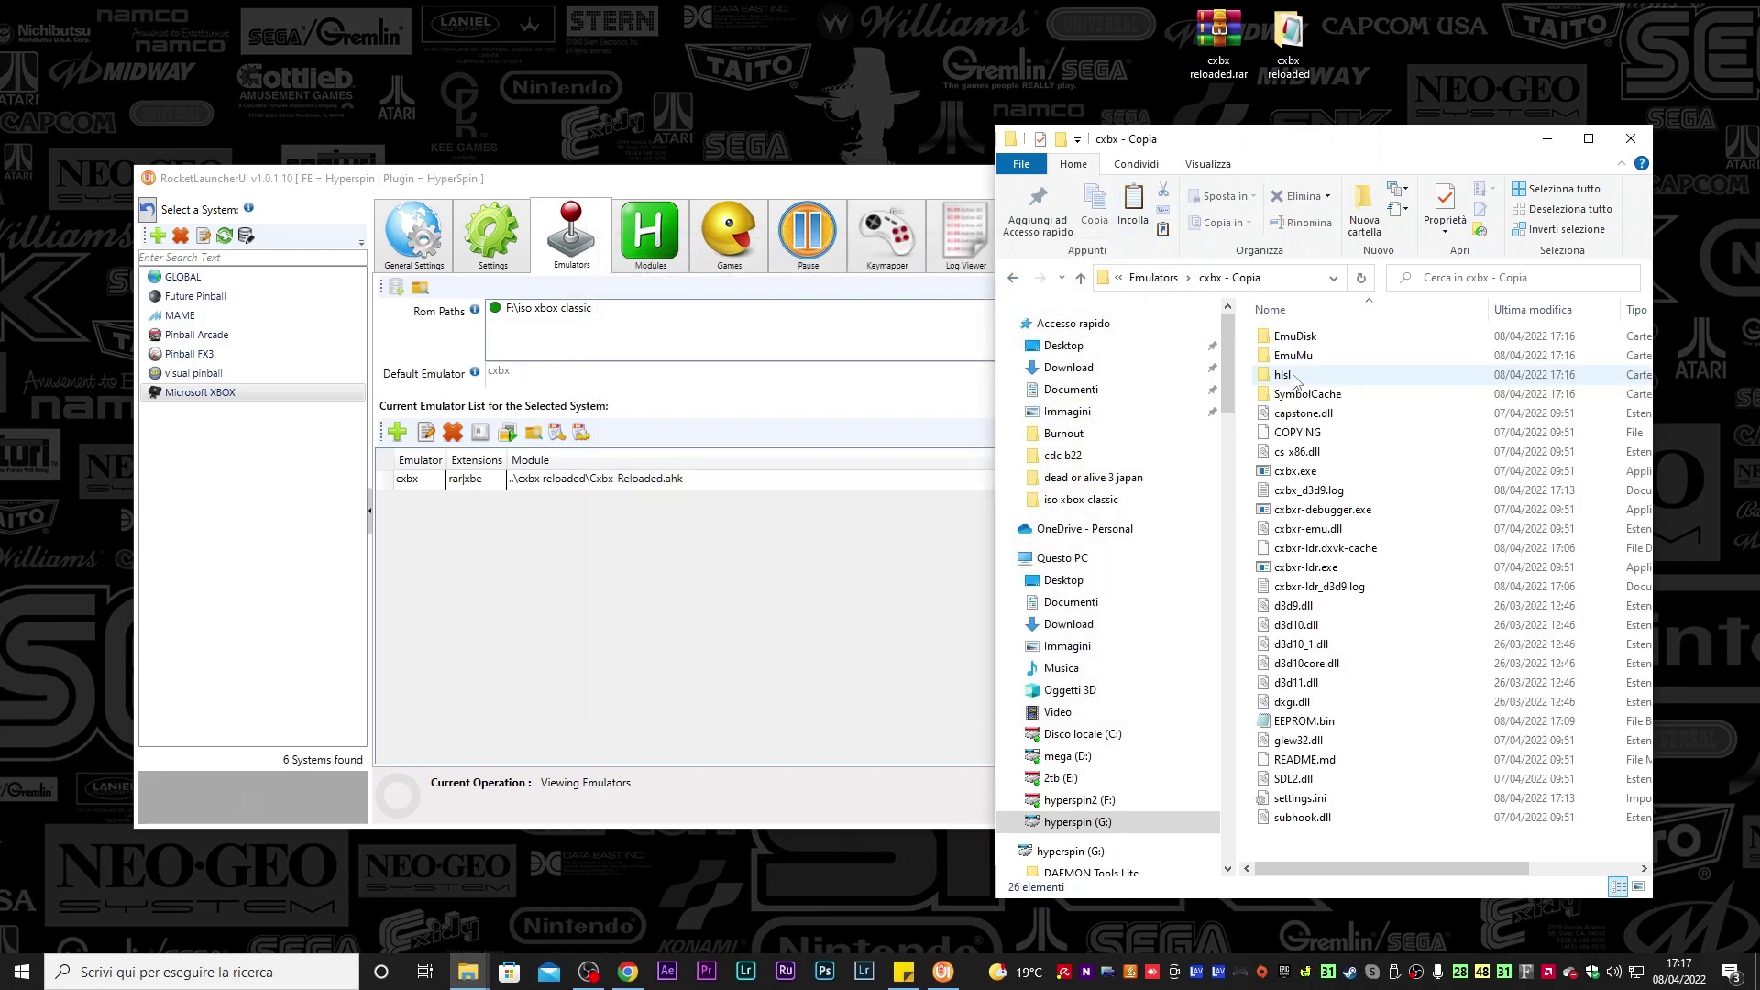
{"action": "left_click", "coordinate": [1013, 278]}
{"action": "left_click", "coordinate": [1298, 375]}
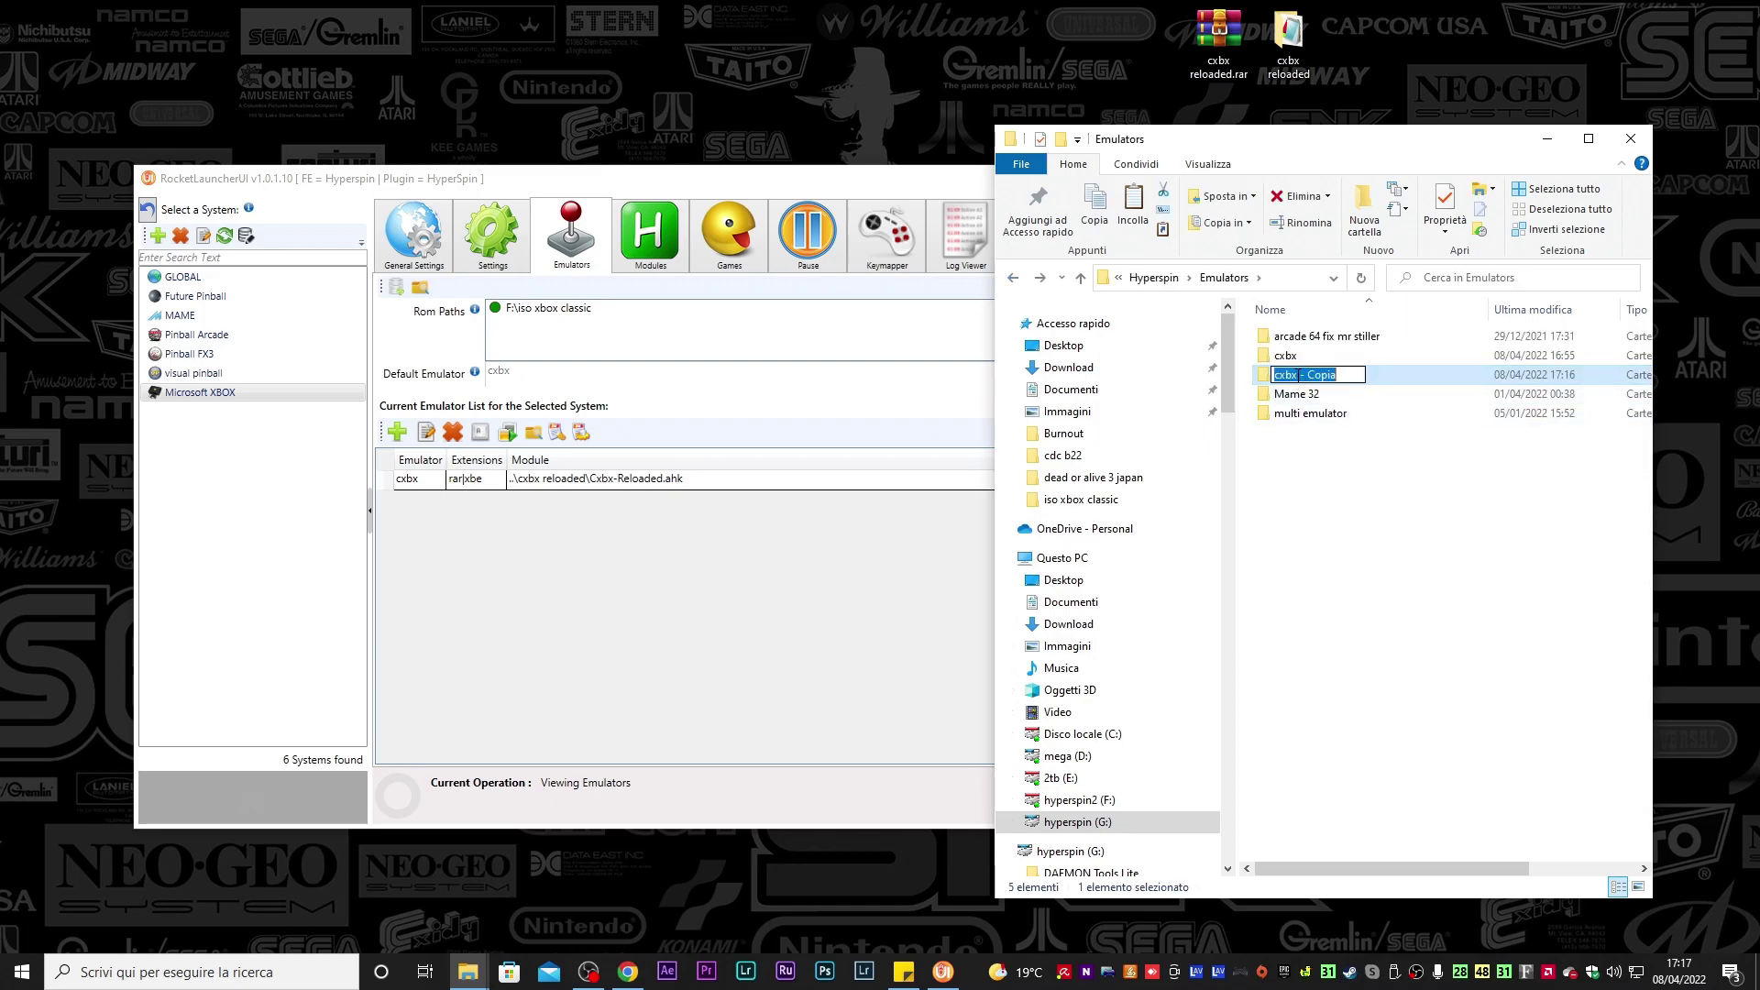
{"action": "type", "text": "2"}
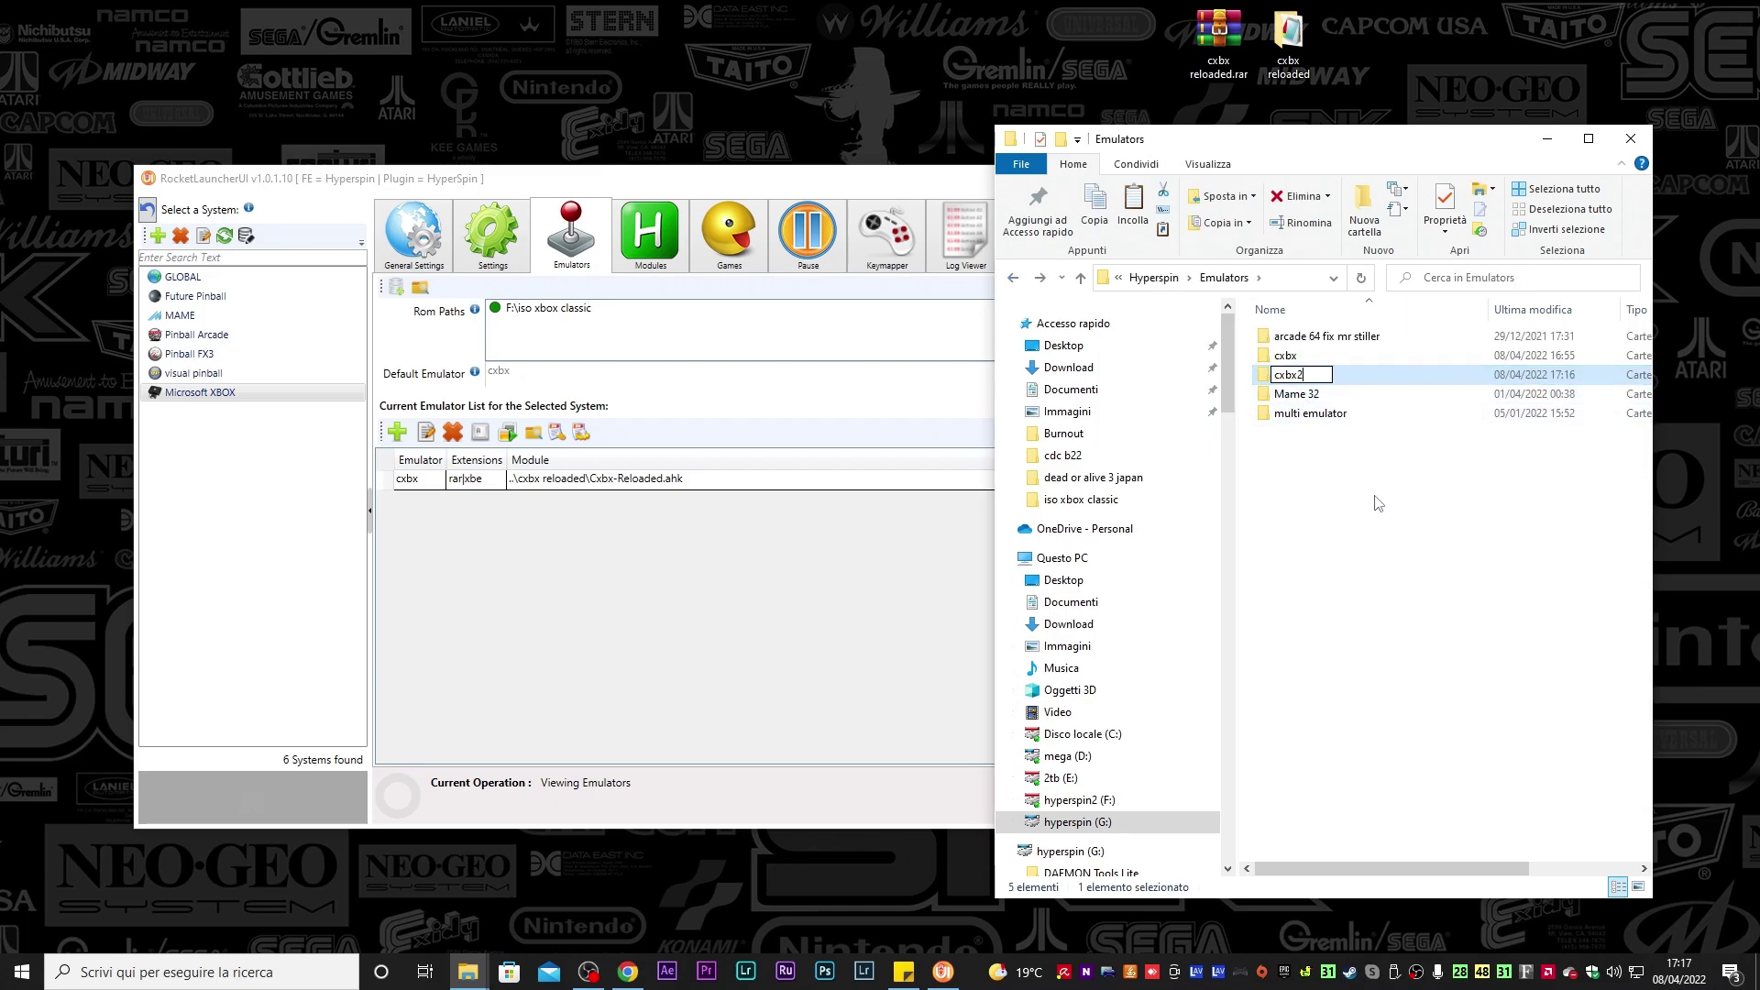
{"action": "key", "text": "Return"}
Launch cxbx.exe from the cxbx2 folder, enable the Run Xbox threads on all cores hack, close the emulator and return to Emulators
{"action": "double_click", "coordinate": [1301, 376]}
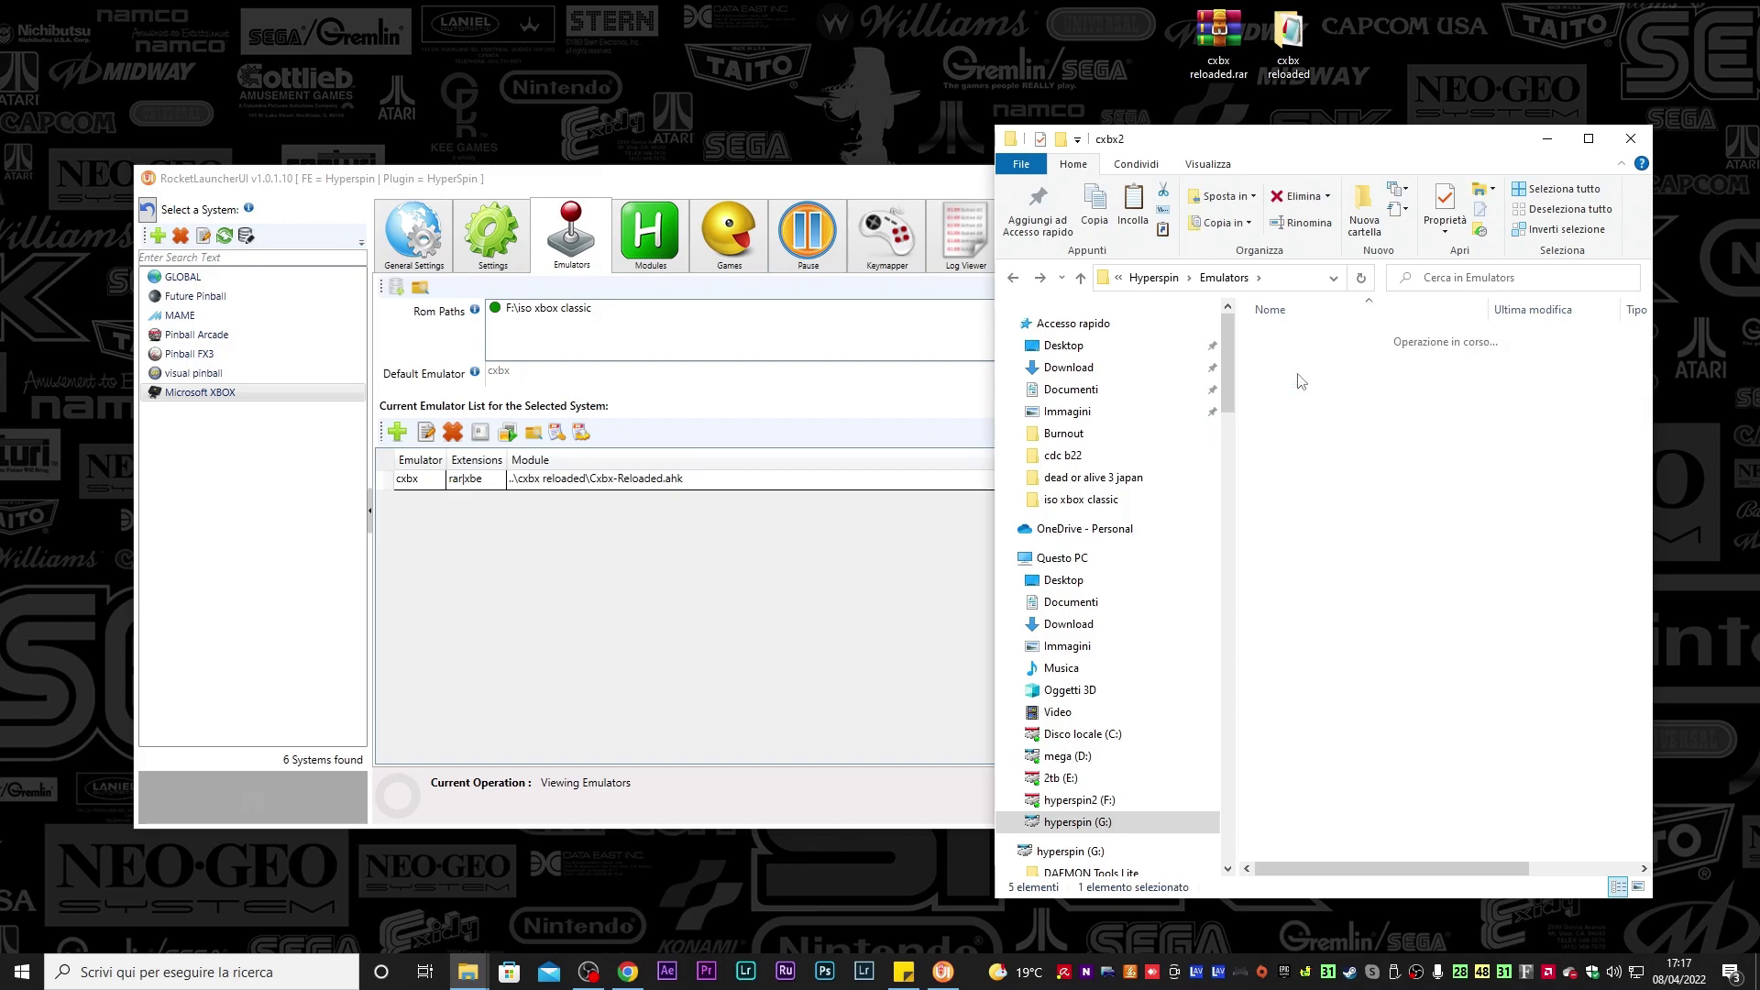
{"action": "double_click", "coordinate": [1286, 474]}
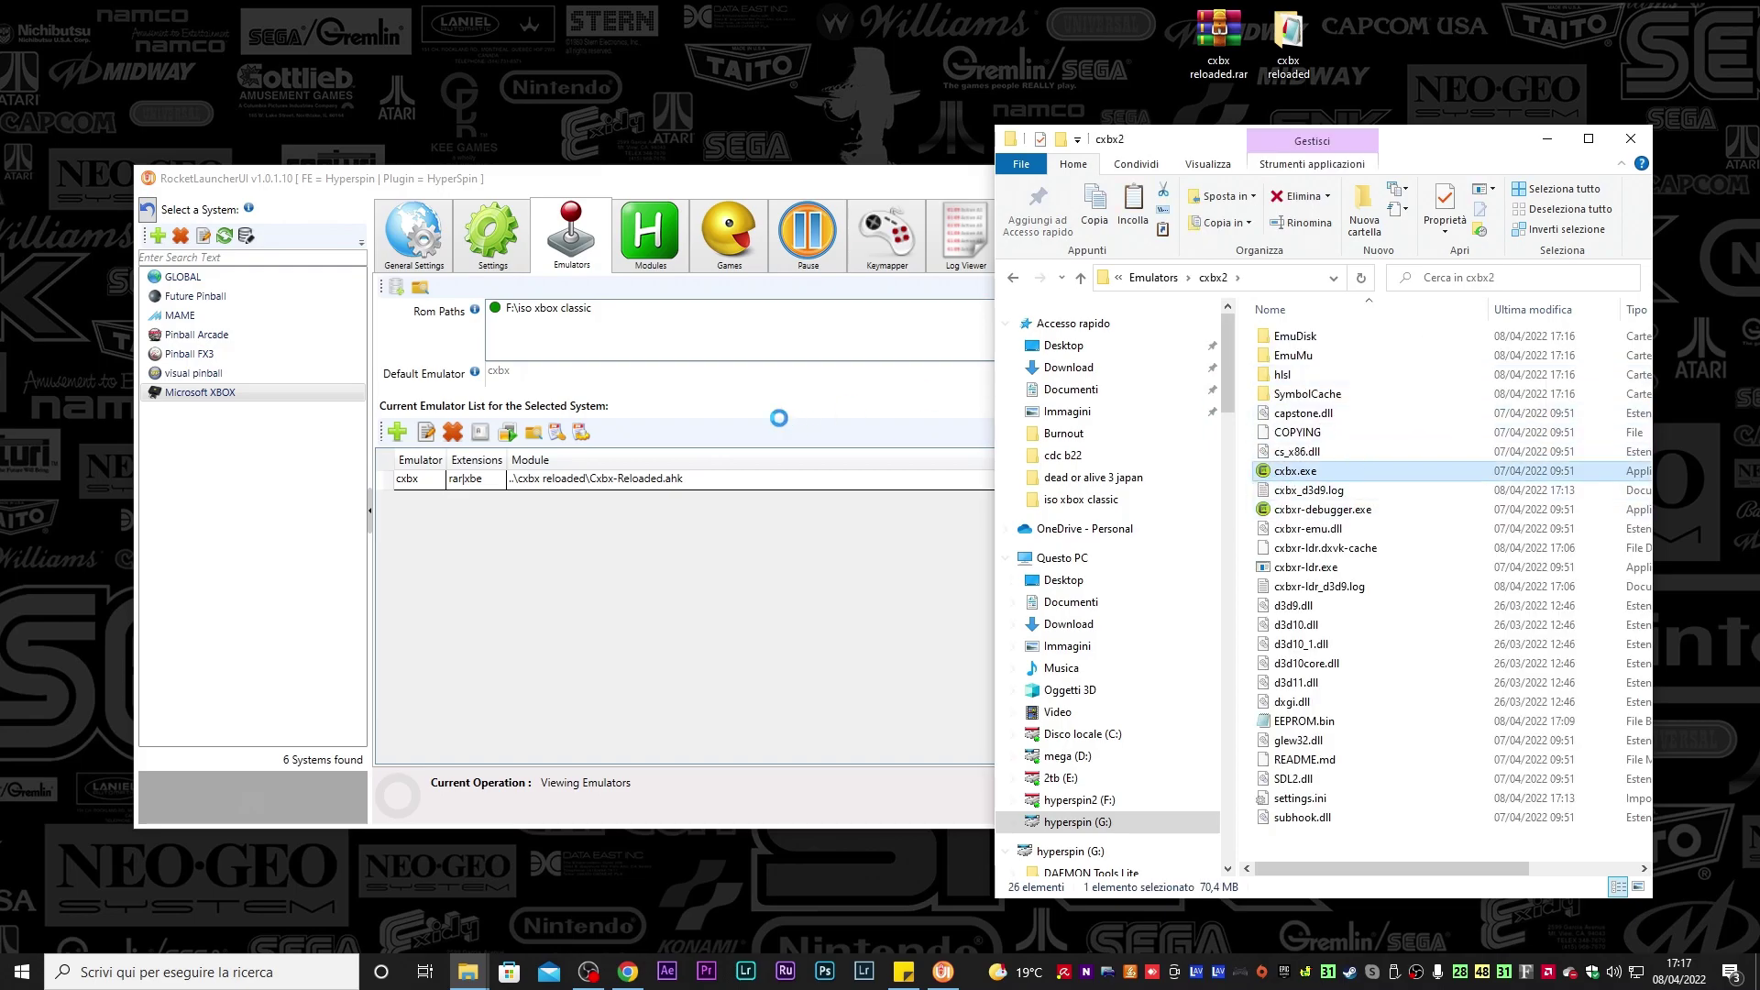
{"action": "left_click", "coordinate": [707, 266]}
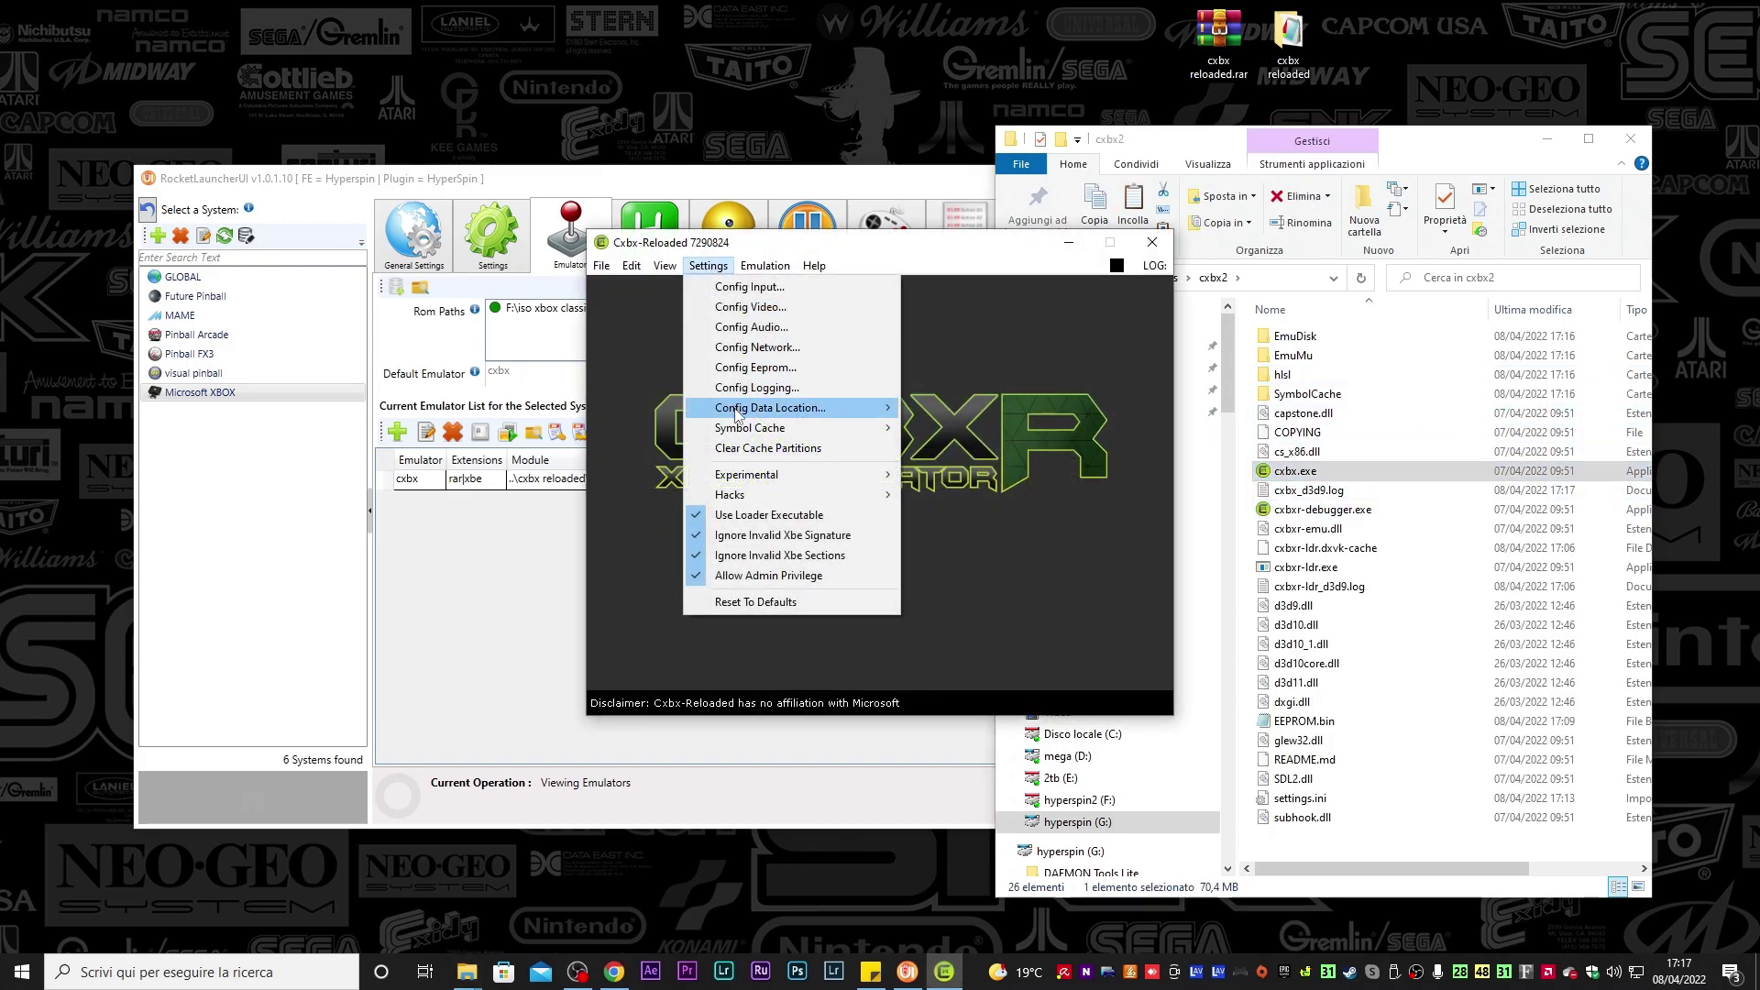
{"action": "mouse_move", "coordinate": [774, 478]}
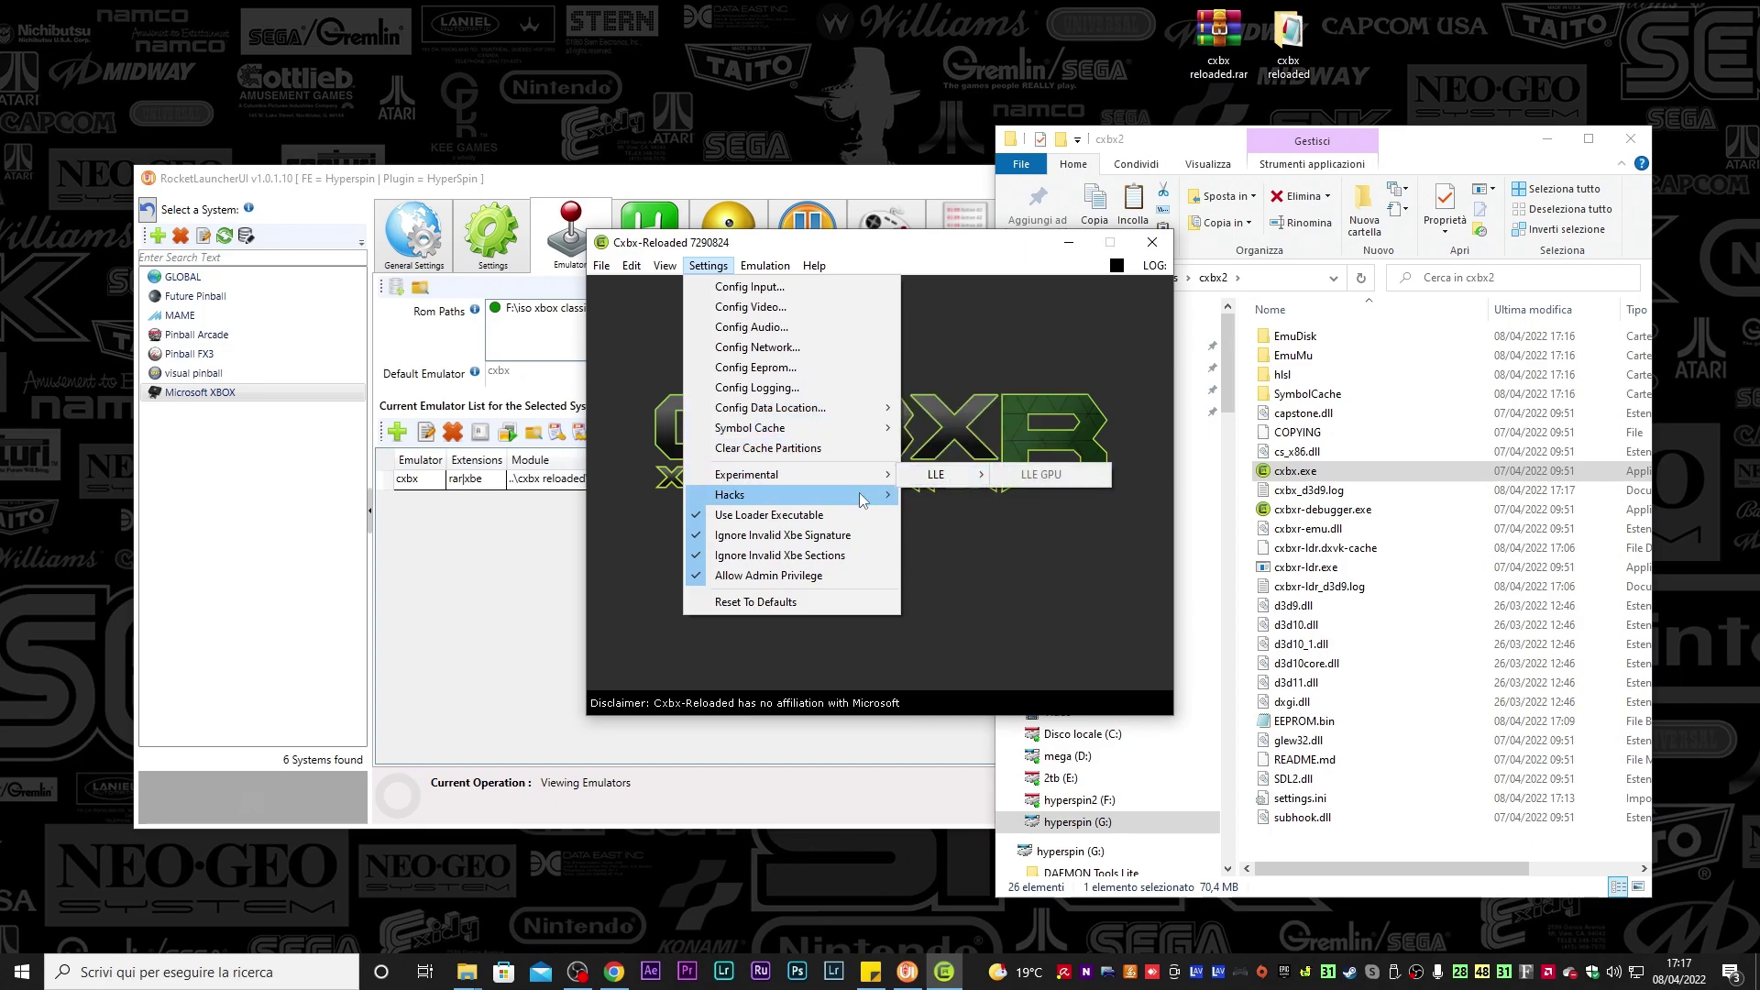
{"action": "mouse_move", "coordinate": [876, 496]}
{"action": "mouse_move", "coordinate": [986, 501]}
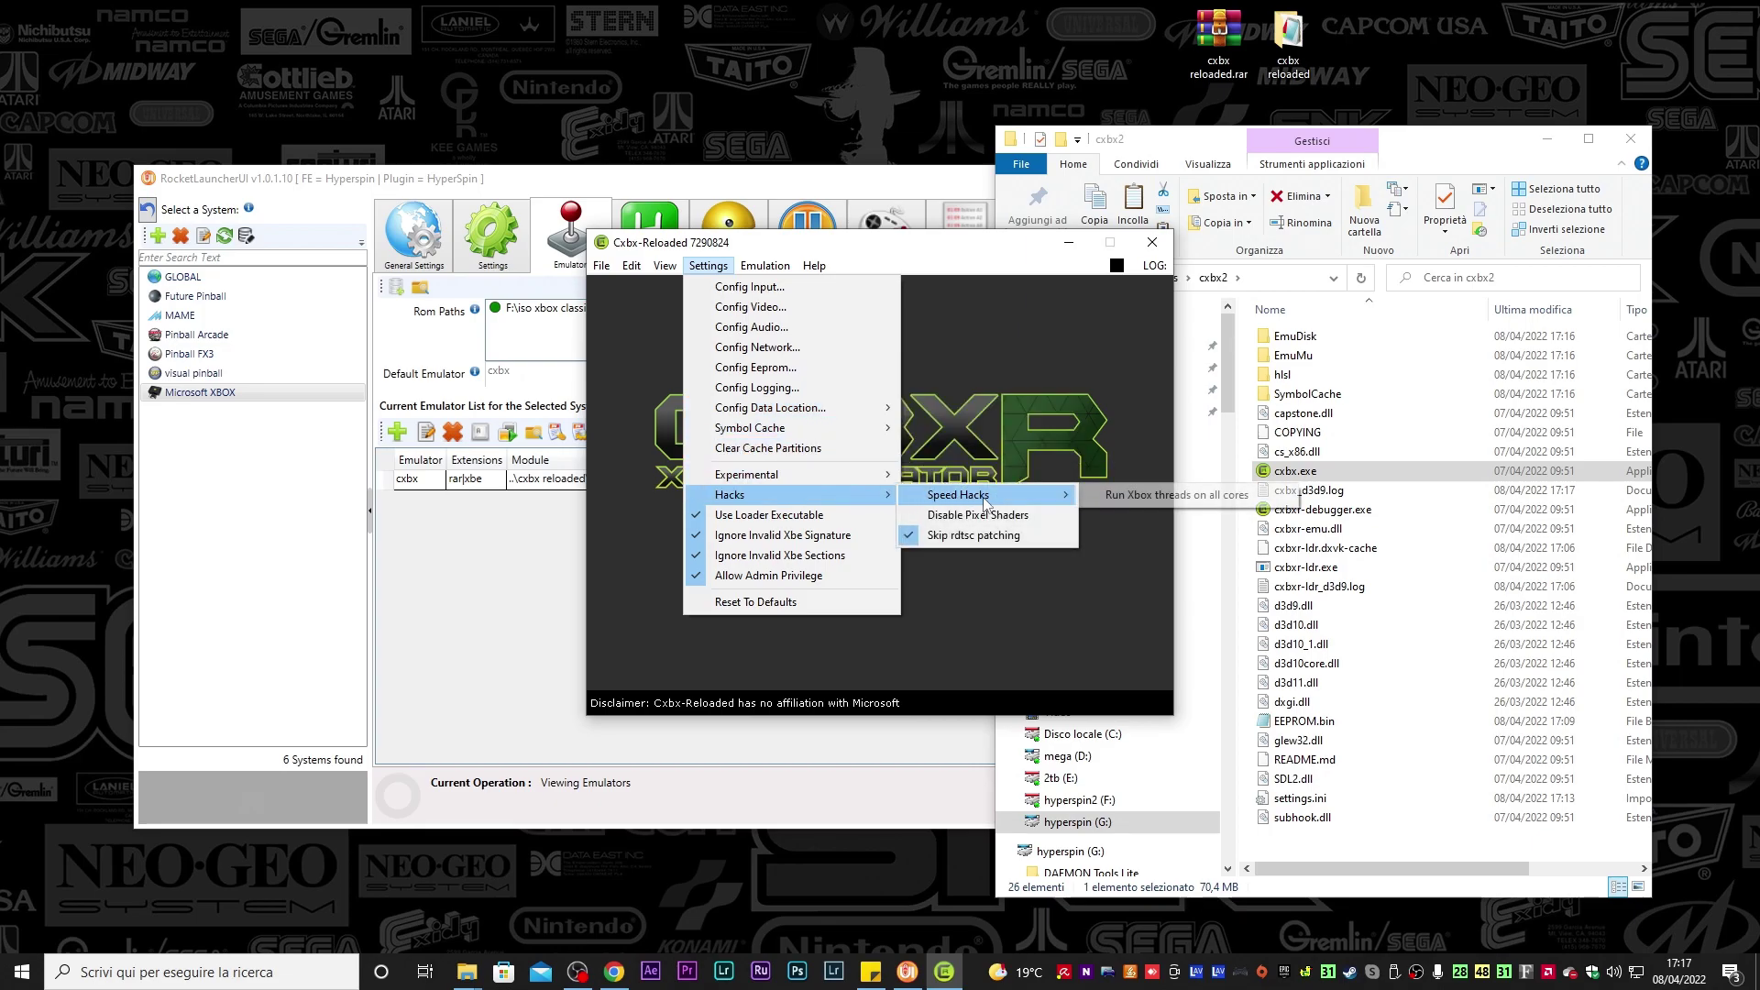
{"action": "left_click", "coordinate": [1108, 503]}
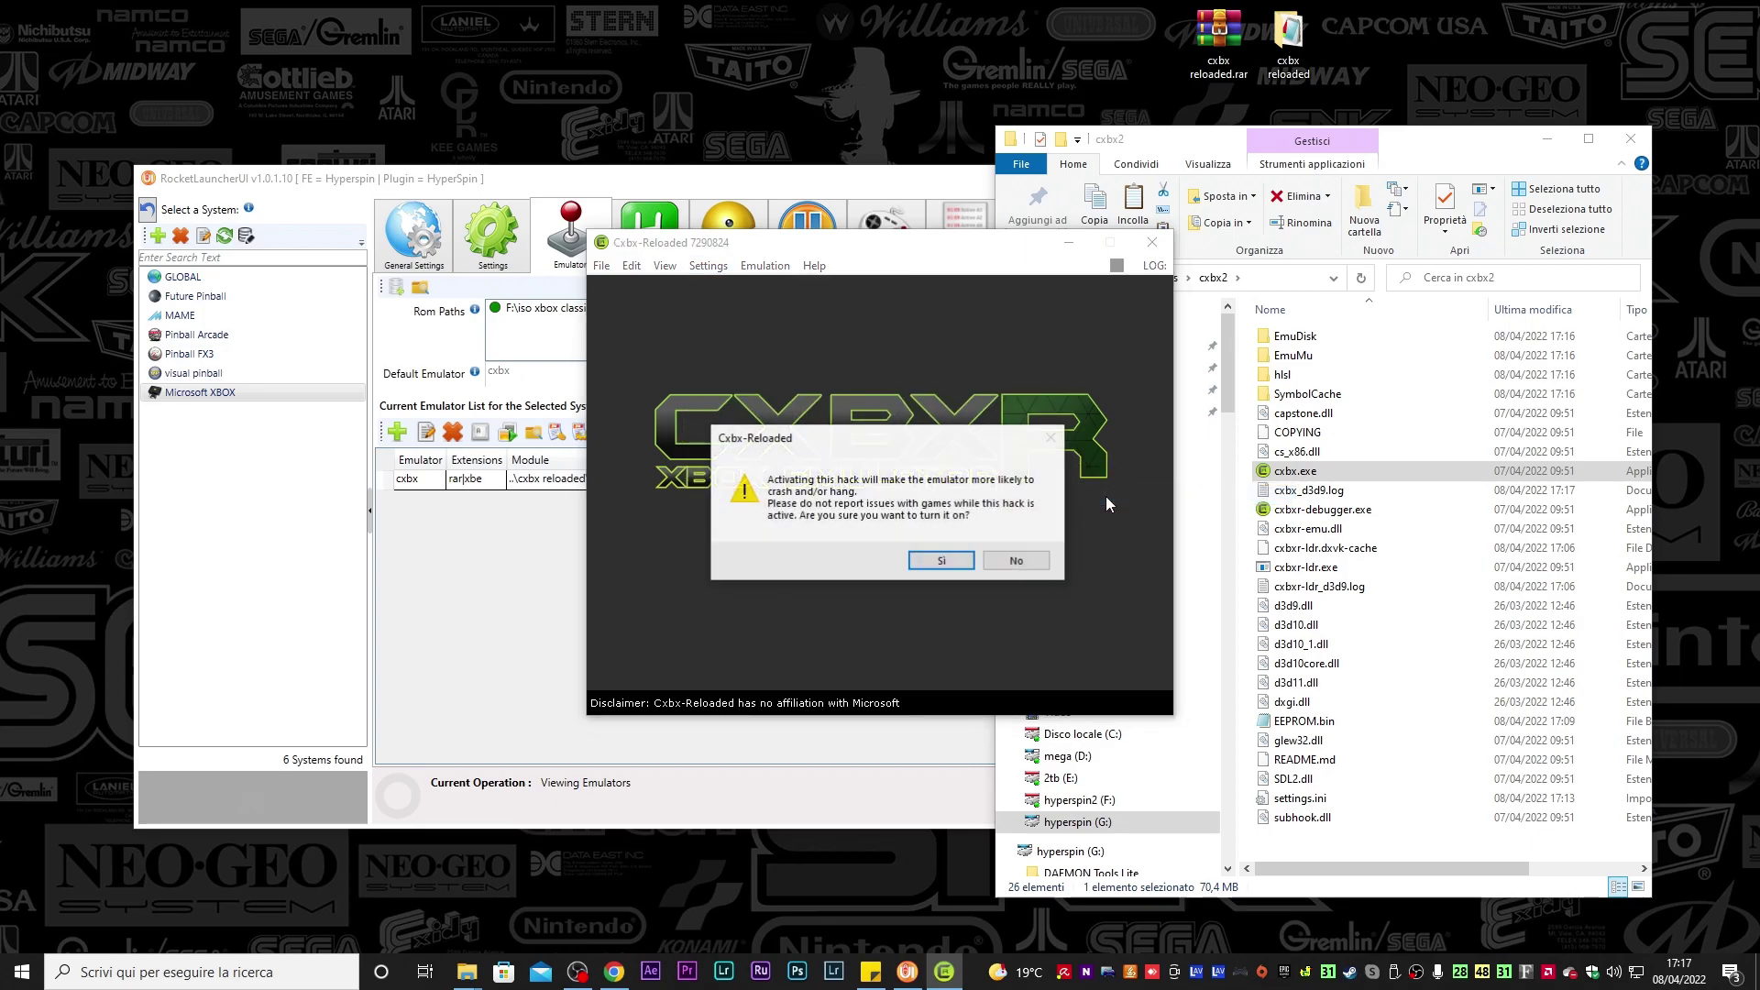
{"action": "left_click", "coordinate": [942, 562]}
{"action": "left_click", "coordinate": [1153, 242]}
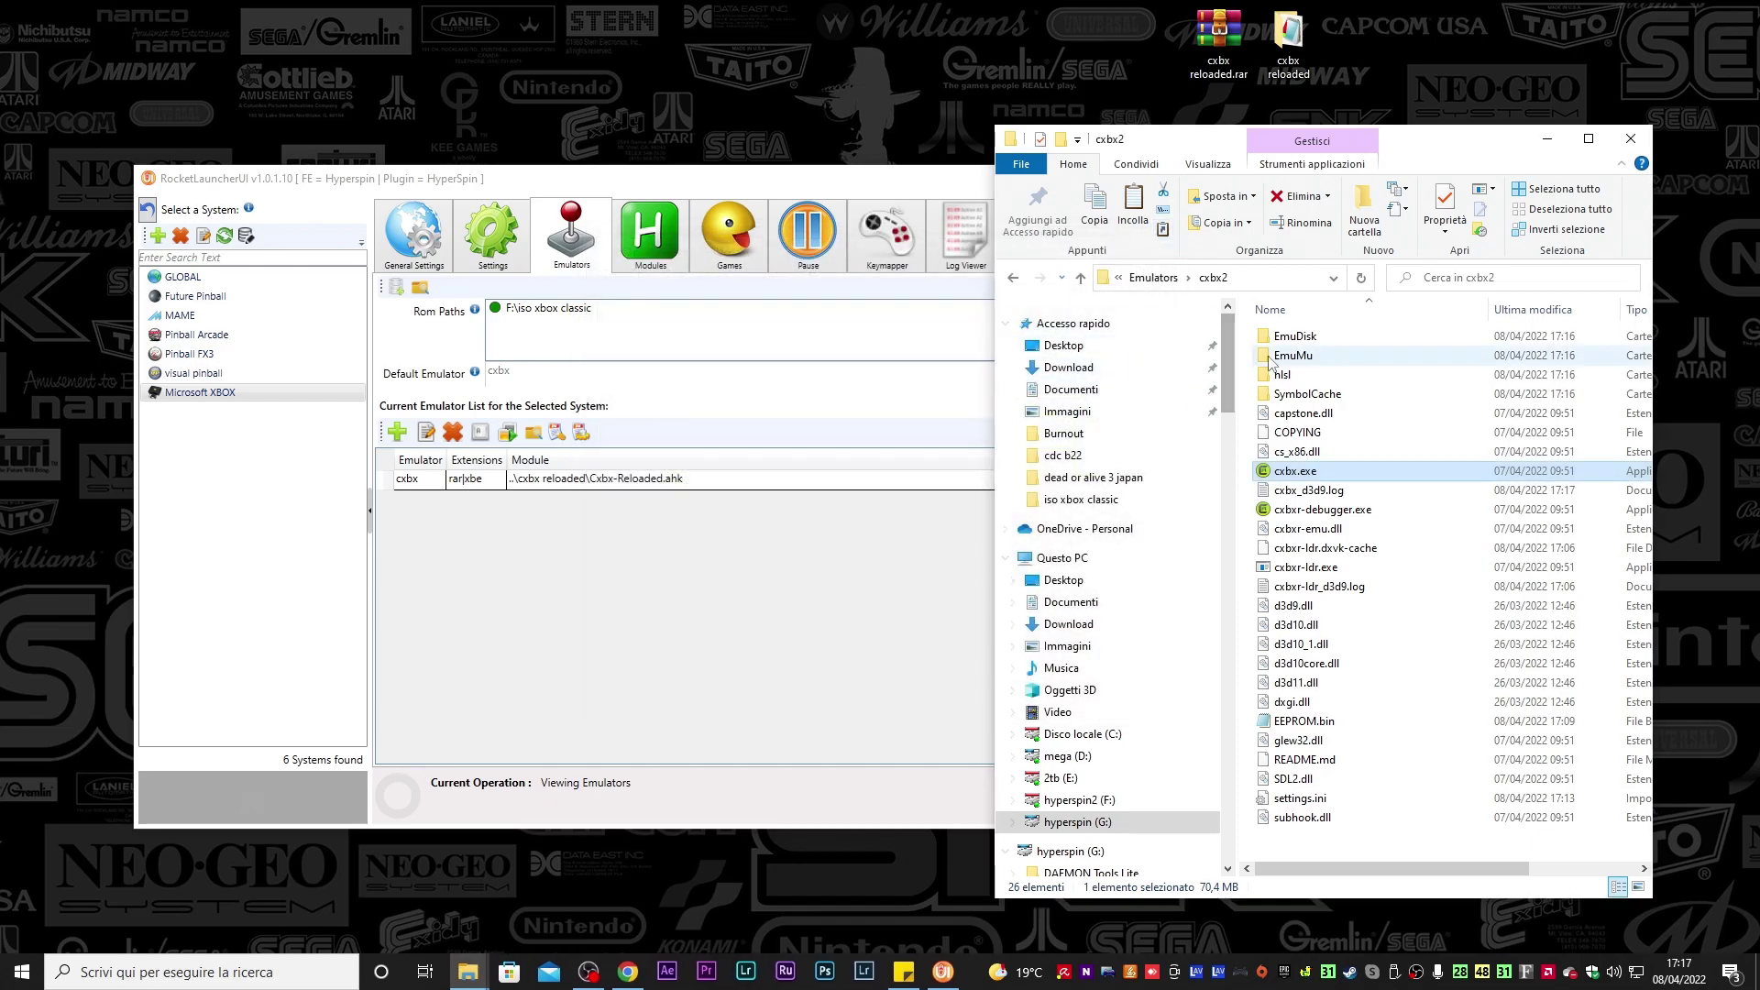
{"action": "left_click", "coordinate": [1014, 278]}
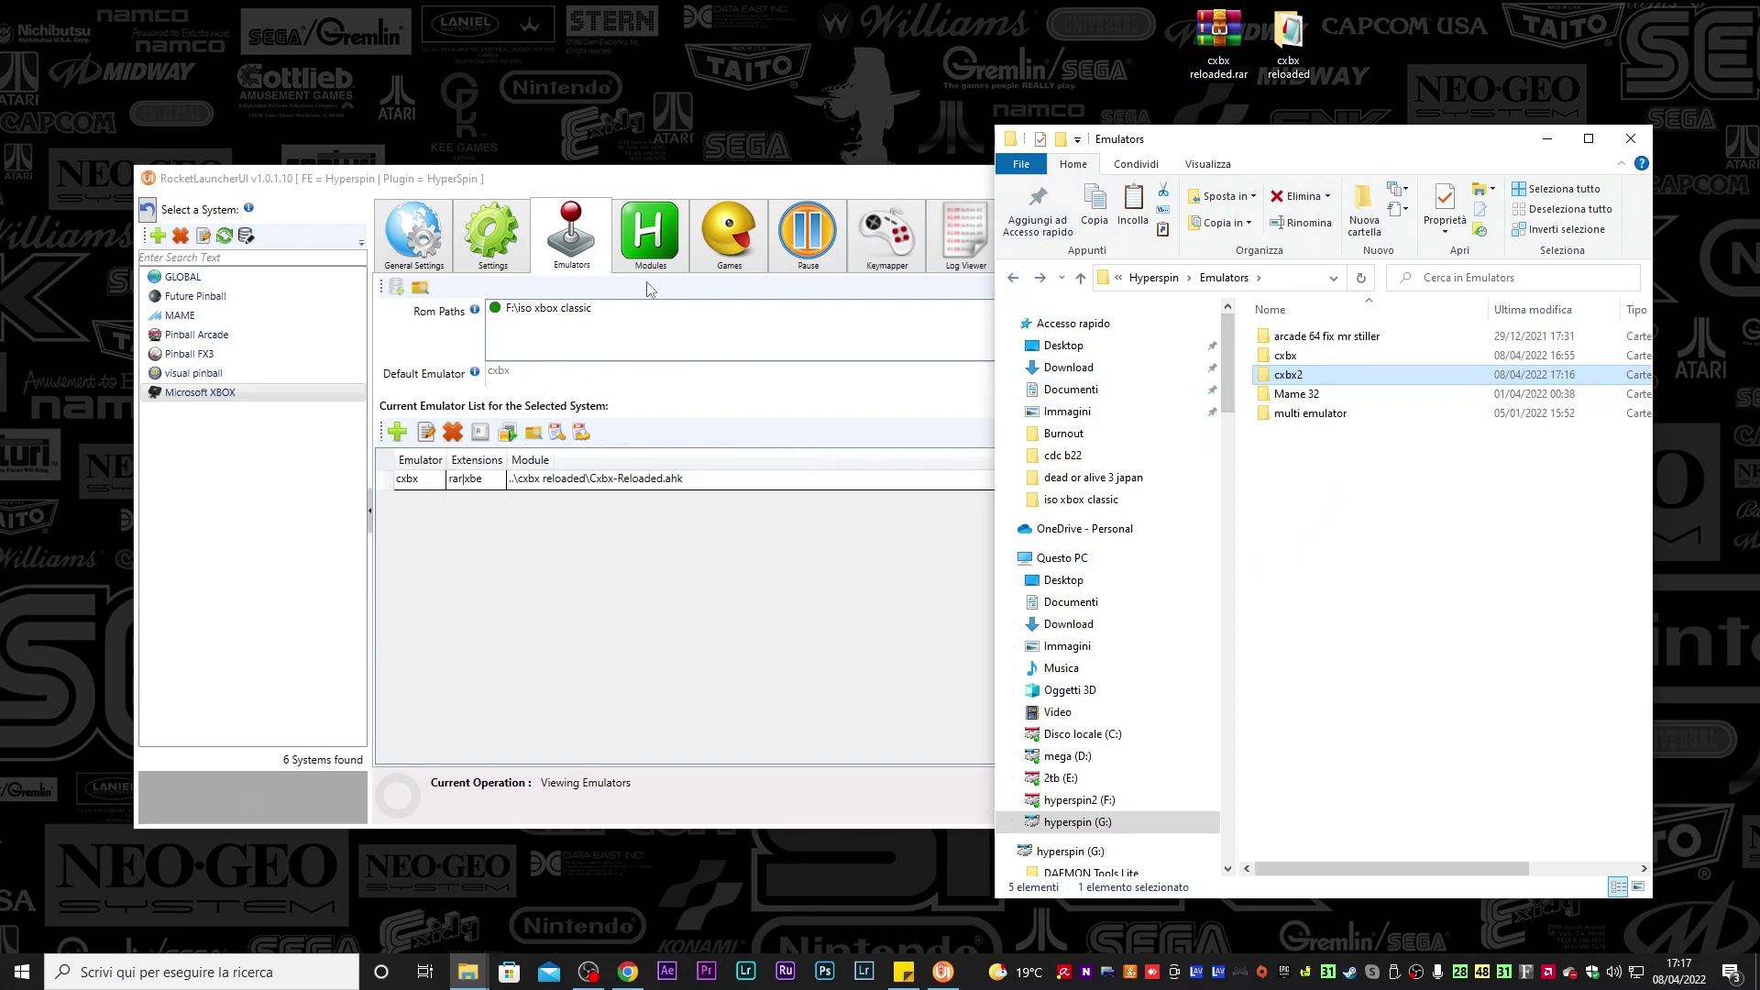
Switch to RocketLauncherUI and delete Burnout from the Microsoft XBOX alternate emulator assignments, confirming the removal
{"action": "left_click", "coordinate": [448, 481]}
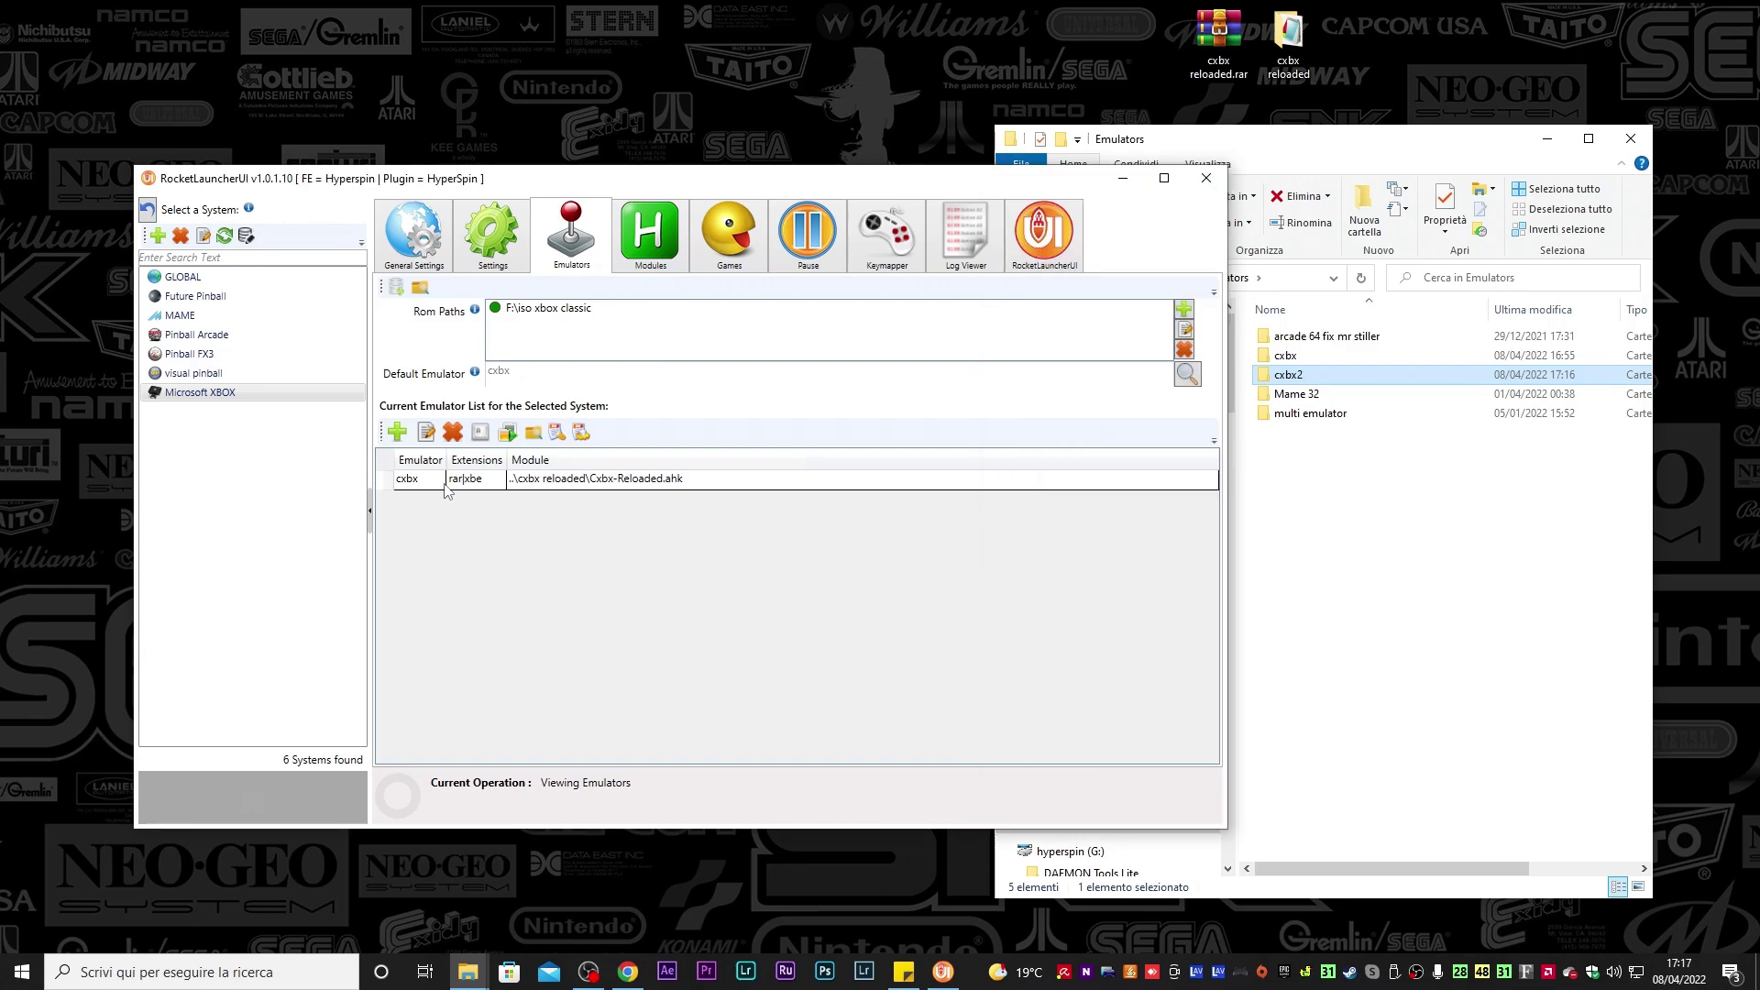
{"action": "left_click", "coordinate": [730, 241]}
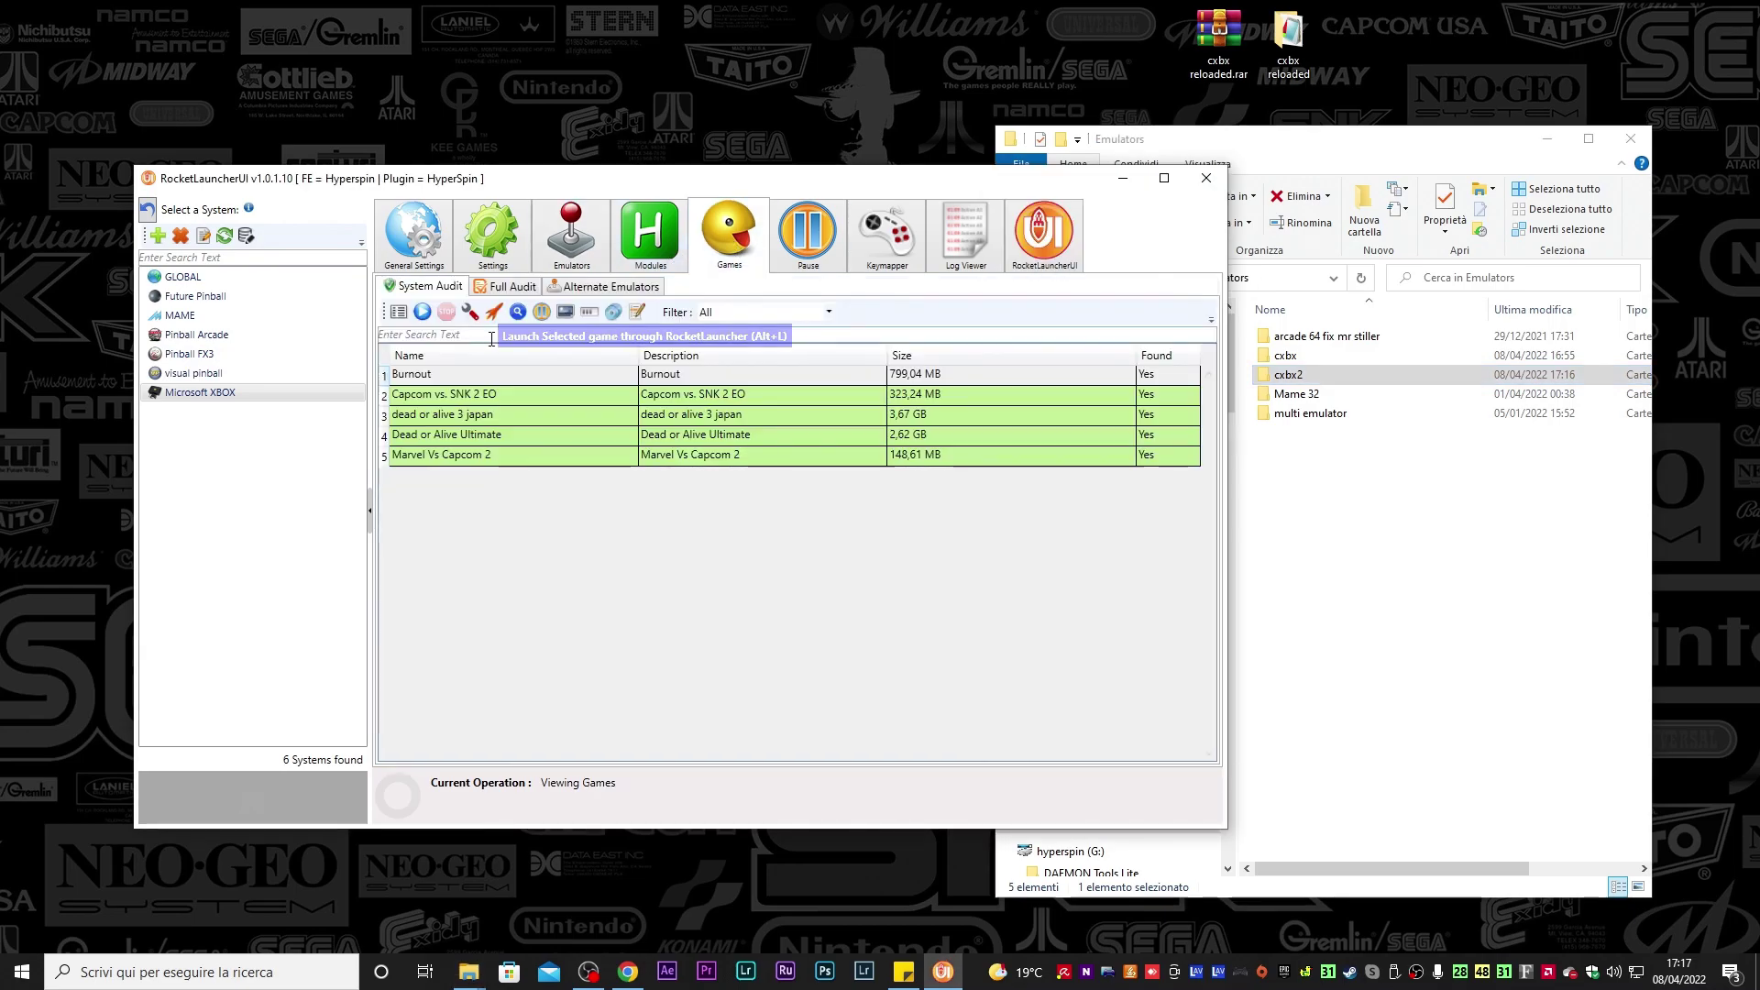
{"action": "left_click", "coordinate": [604, 287]}
{"action": "left_click", "coordinate": [413, 361]}
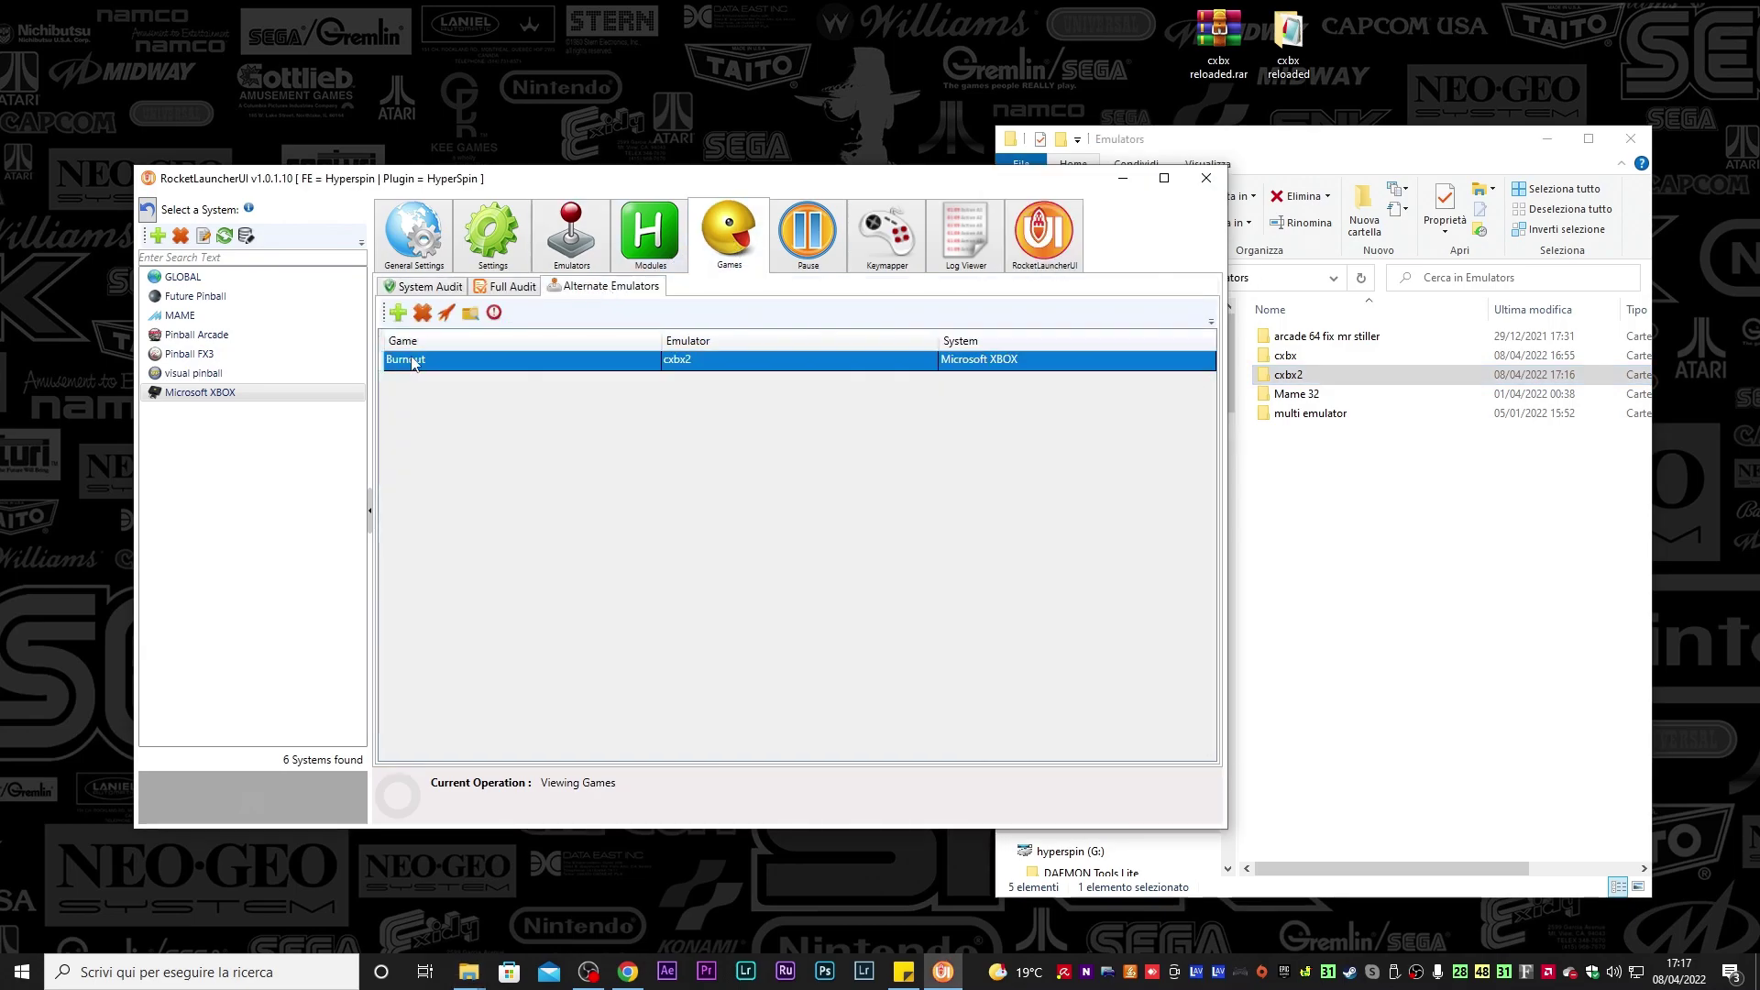
{"action": "left_click", "coordinate": [422, 314]}
{"action": "left_click", "coordinate": [945, 548]}
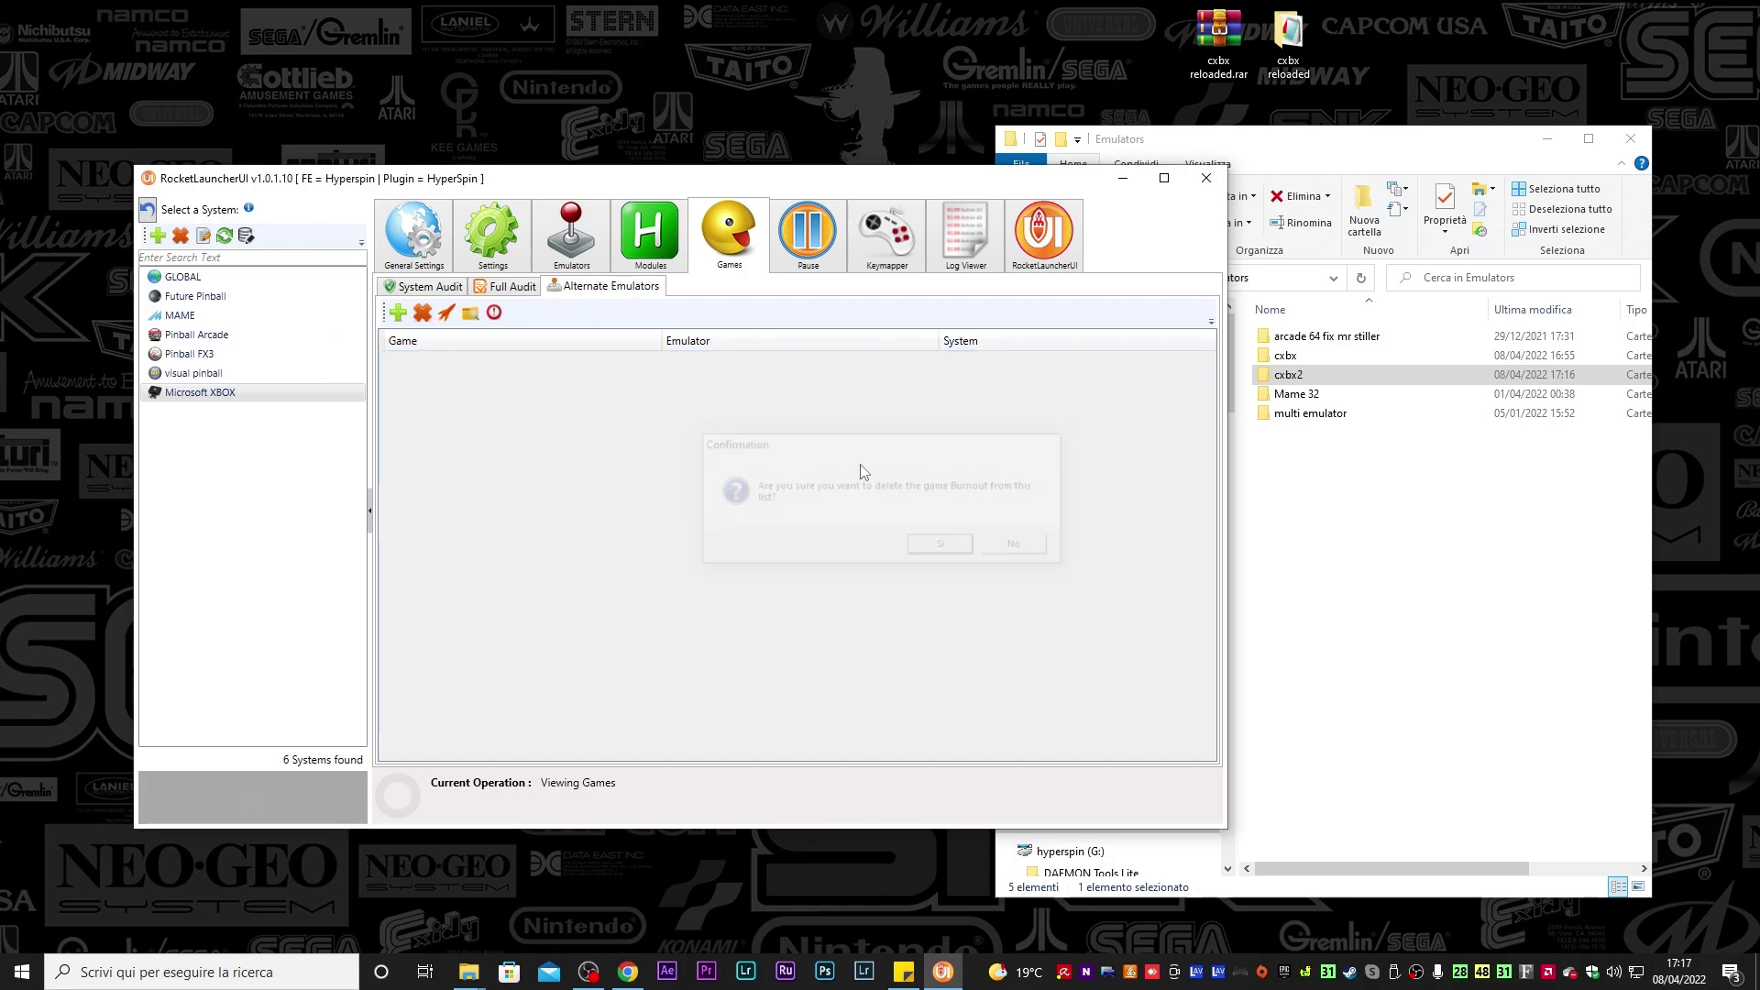
{"action": "left_click", "coordinate": [423, 287]}
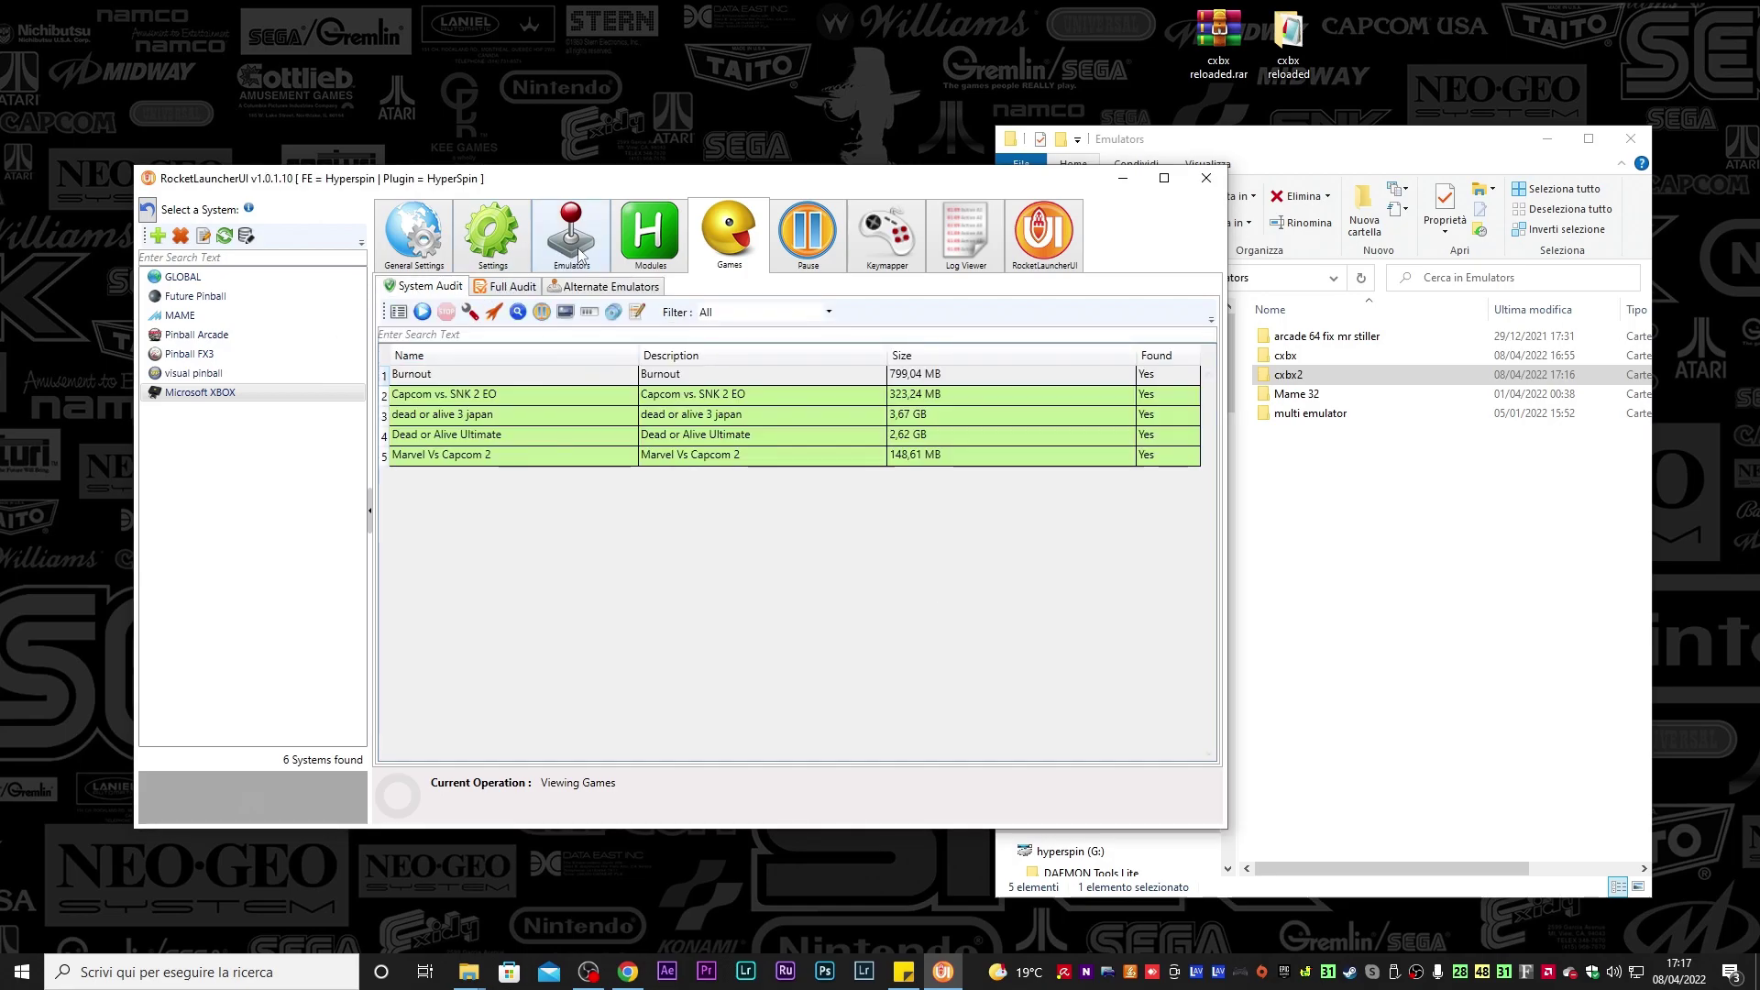
Add a Microsoft XBOX emulator named cxbx2 with cxbx.exe from the Emulators\cxbx2 folder as its path
{"action": "left_click", "coordinate": [578, 247]}
{"action": "left_click", "coordinate": [396, 429]}
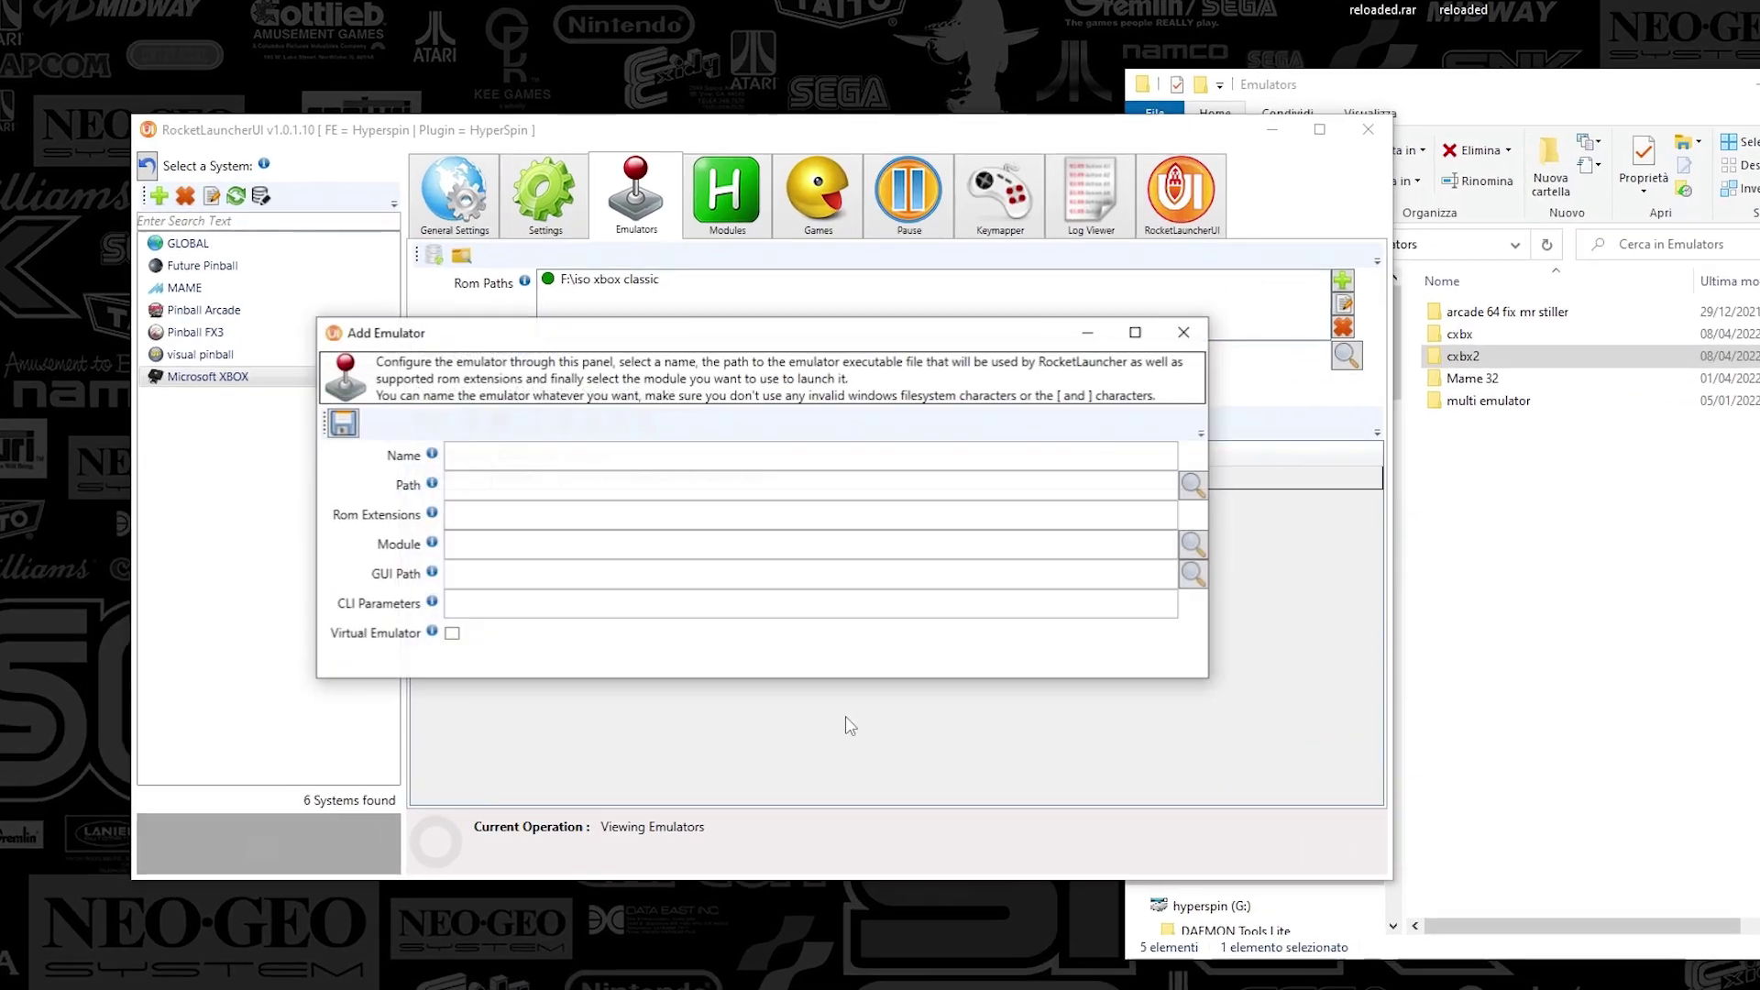
{"action": "left_click", "coordinate": [475, 457]}
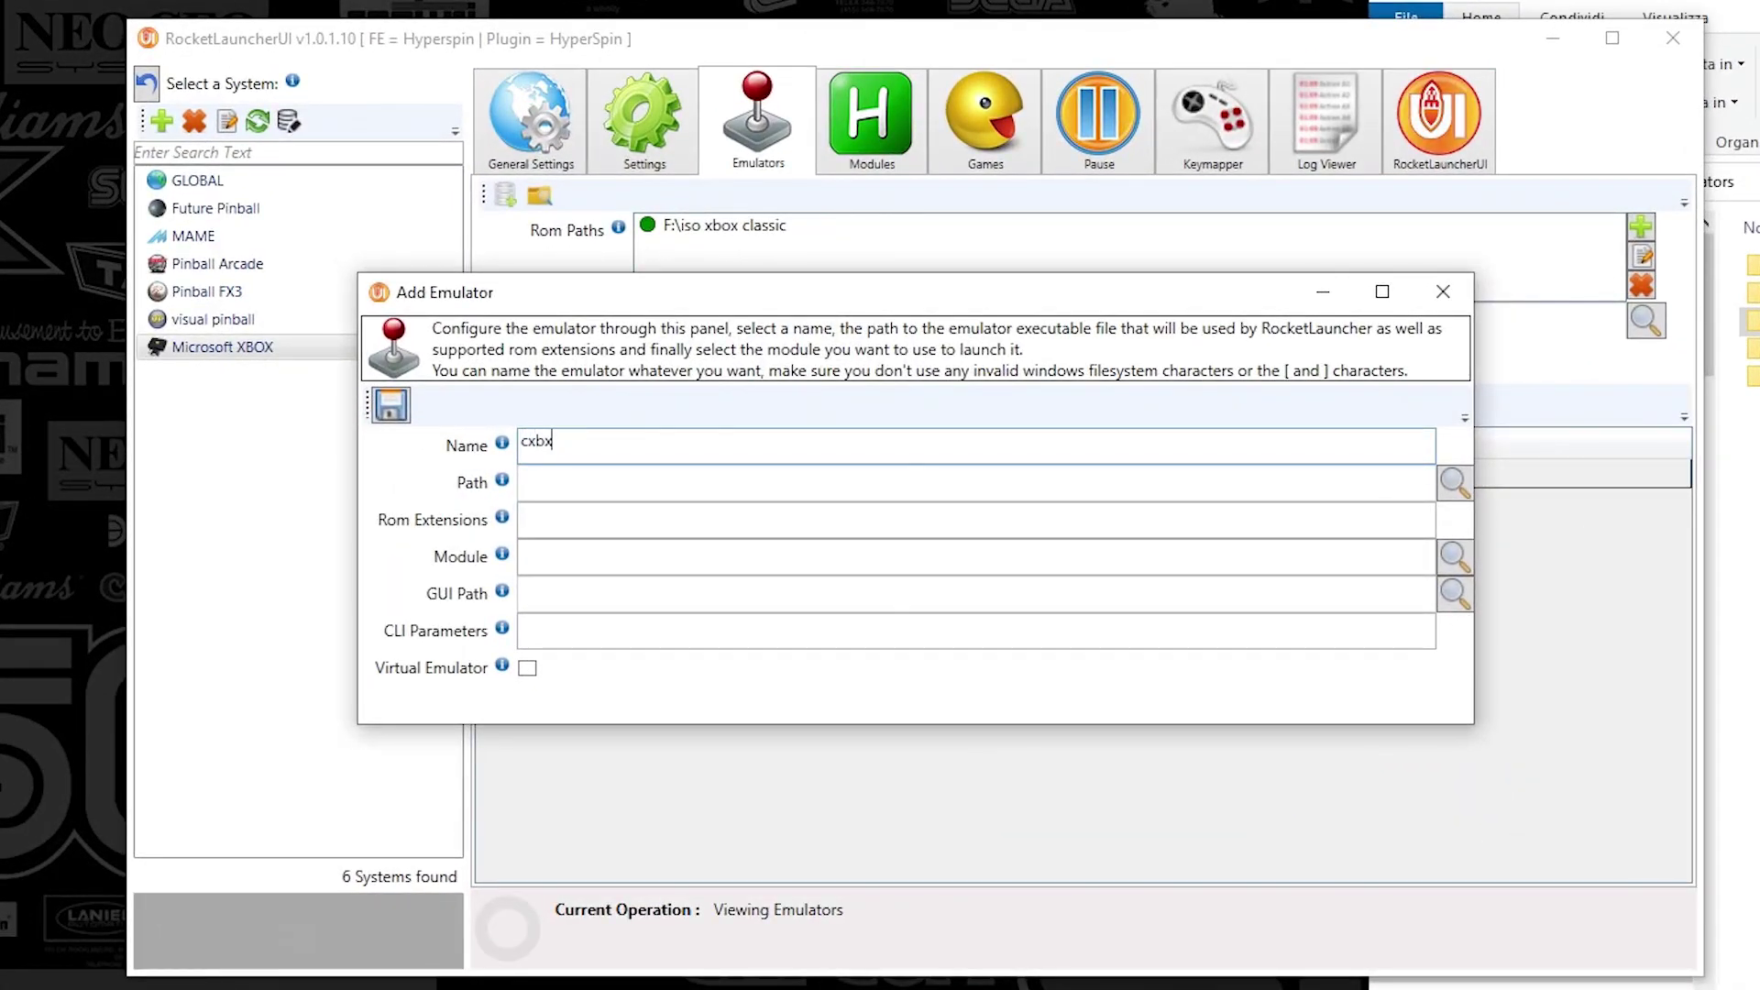
{"action": "left_click", "coordinate": [1455, 482]}
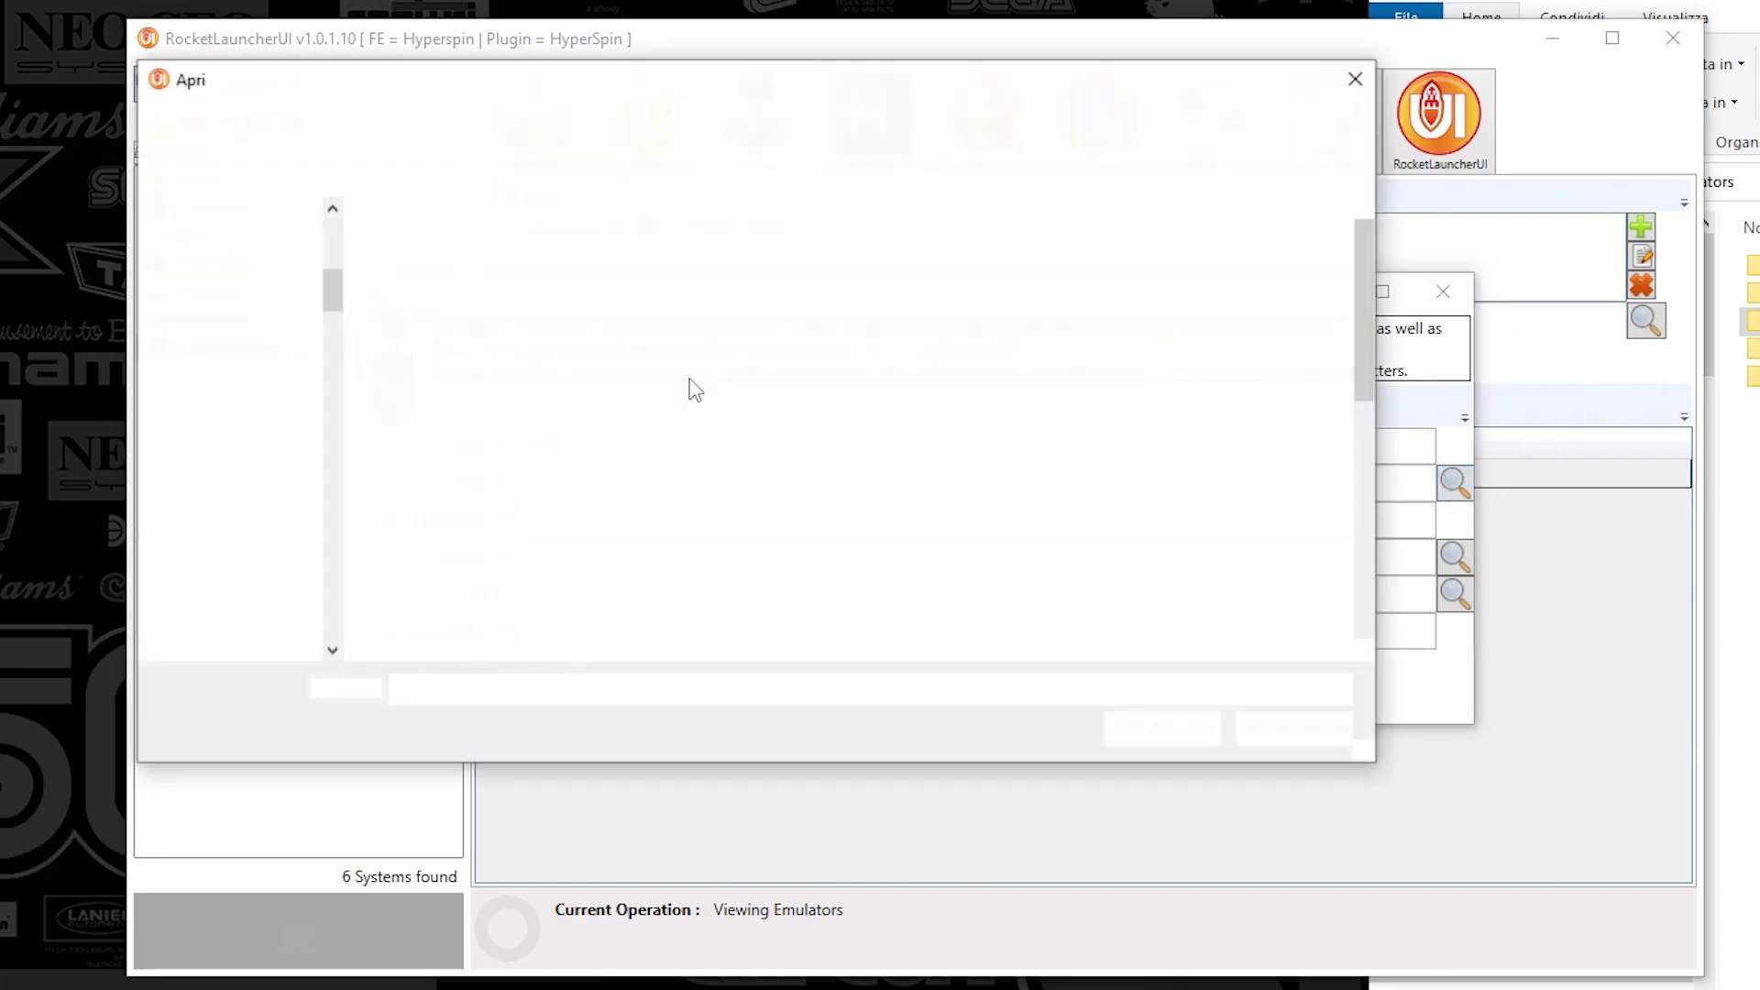
{"action": "double_click", "coordinate": [440, 335]}
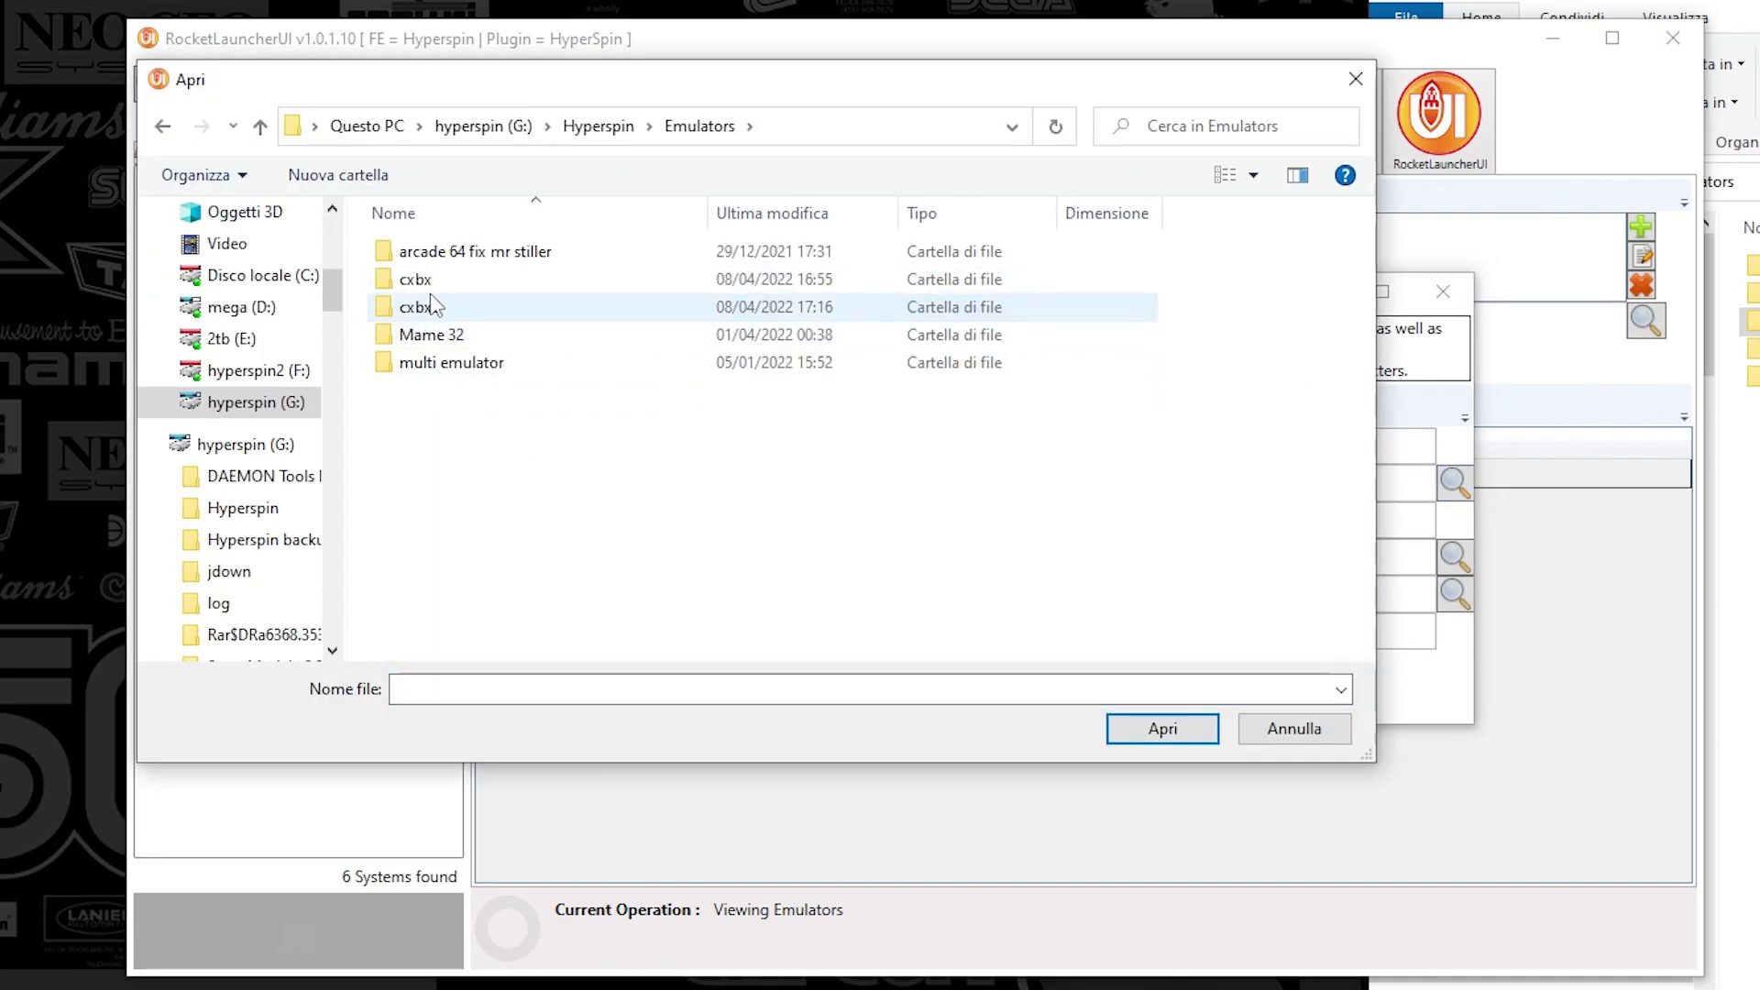
{"action": "double_click", "coordinate": [436, 308]}
{"action": "double_click", "coordinate": [456, 448]}
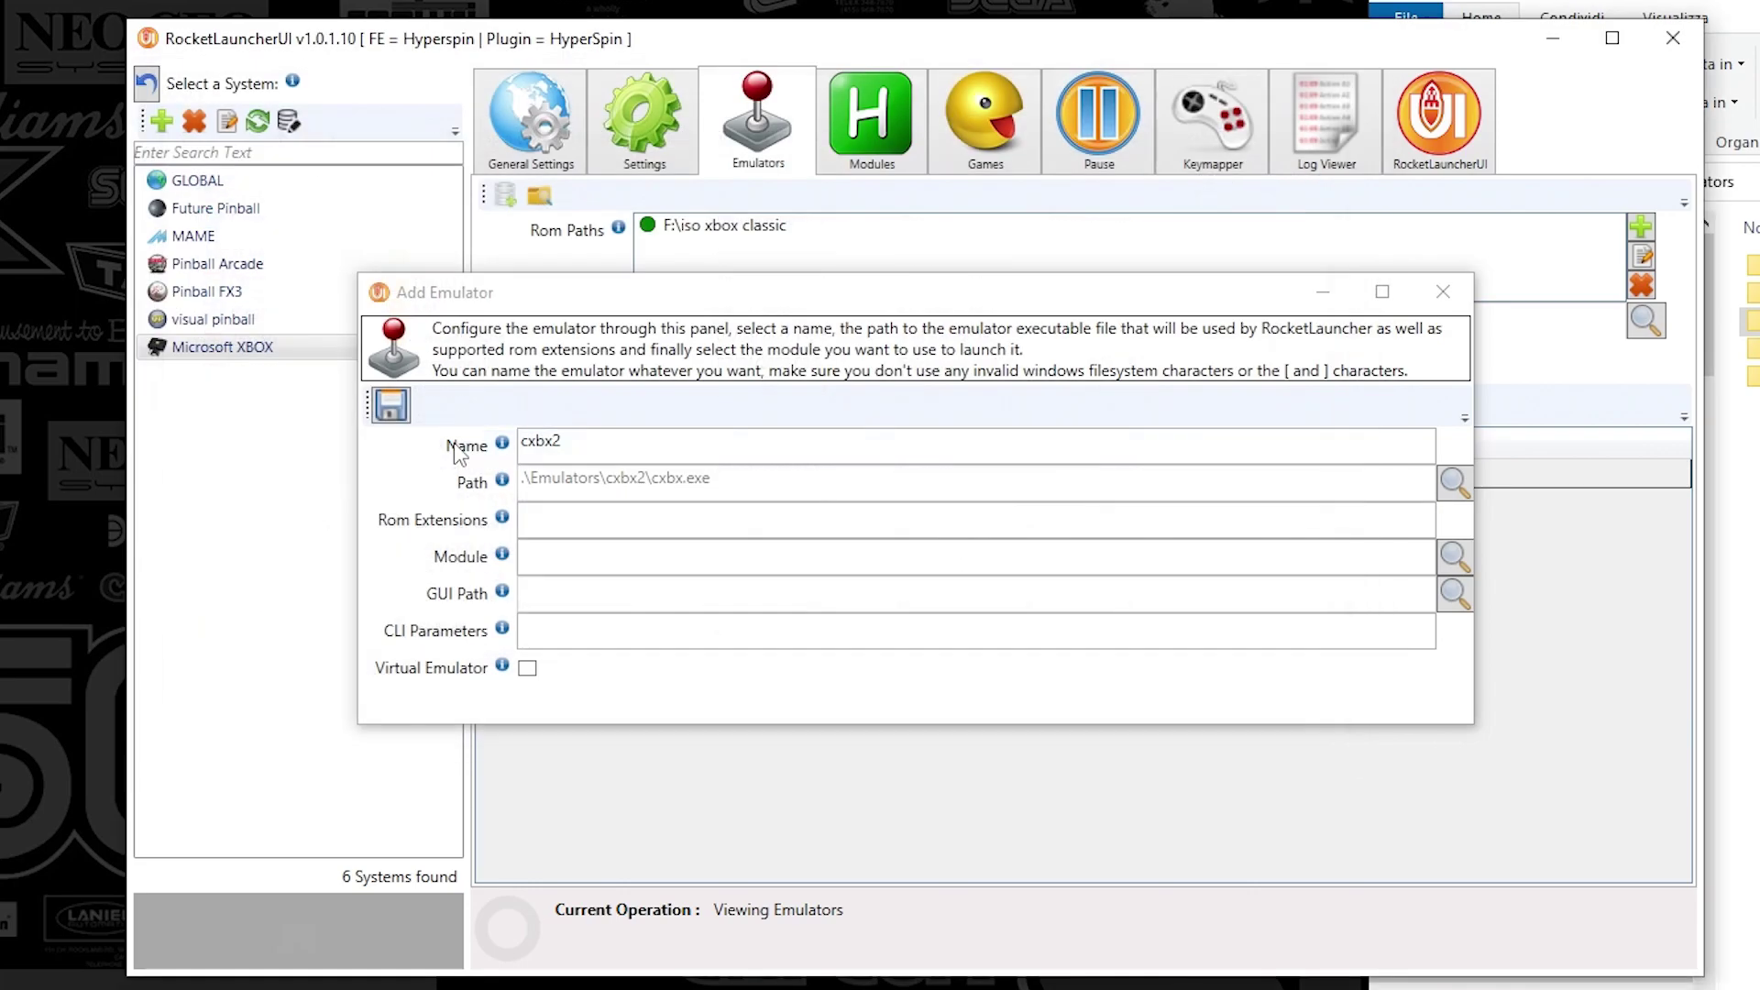
Set the new emulator's rom extensions to rar|xbe, assign the Cxbx-Reloaded.ahk module and save the entry
{"action": "left_click", "coordinate": [653, 518]}
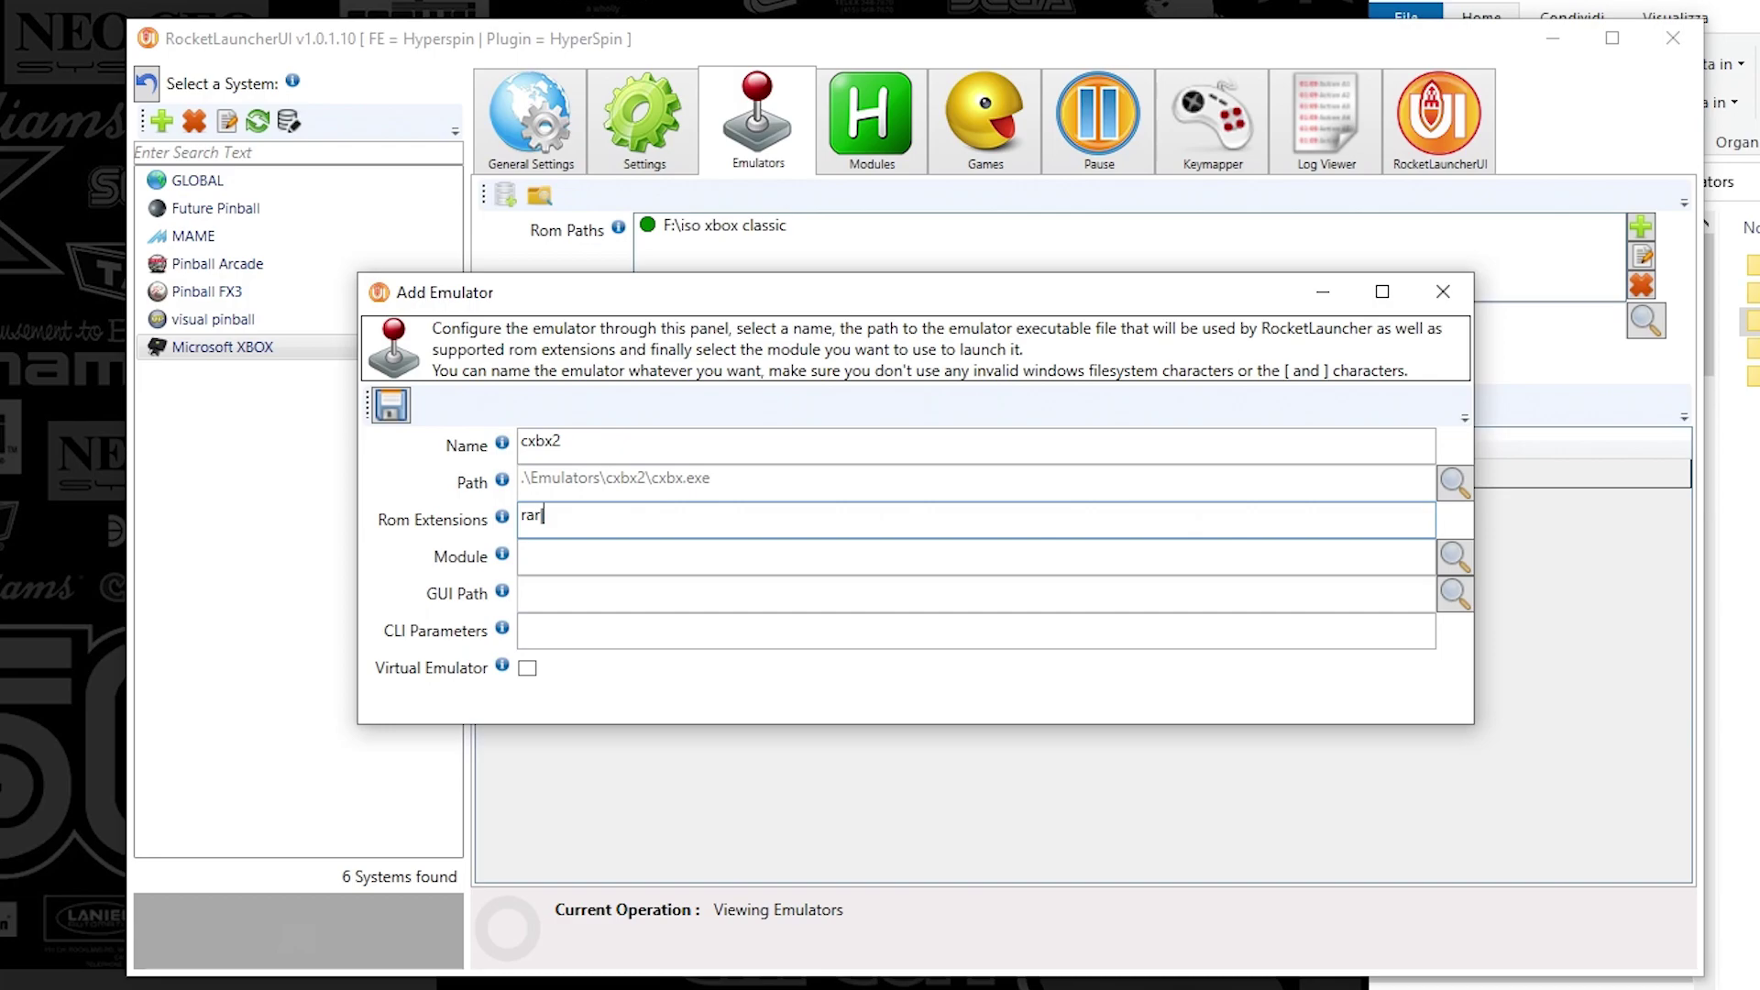
{"action": "left_click", "coordinate": [654, 563]}
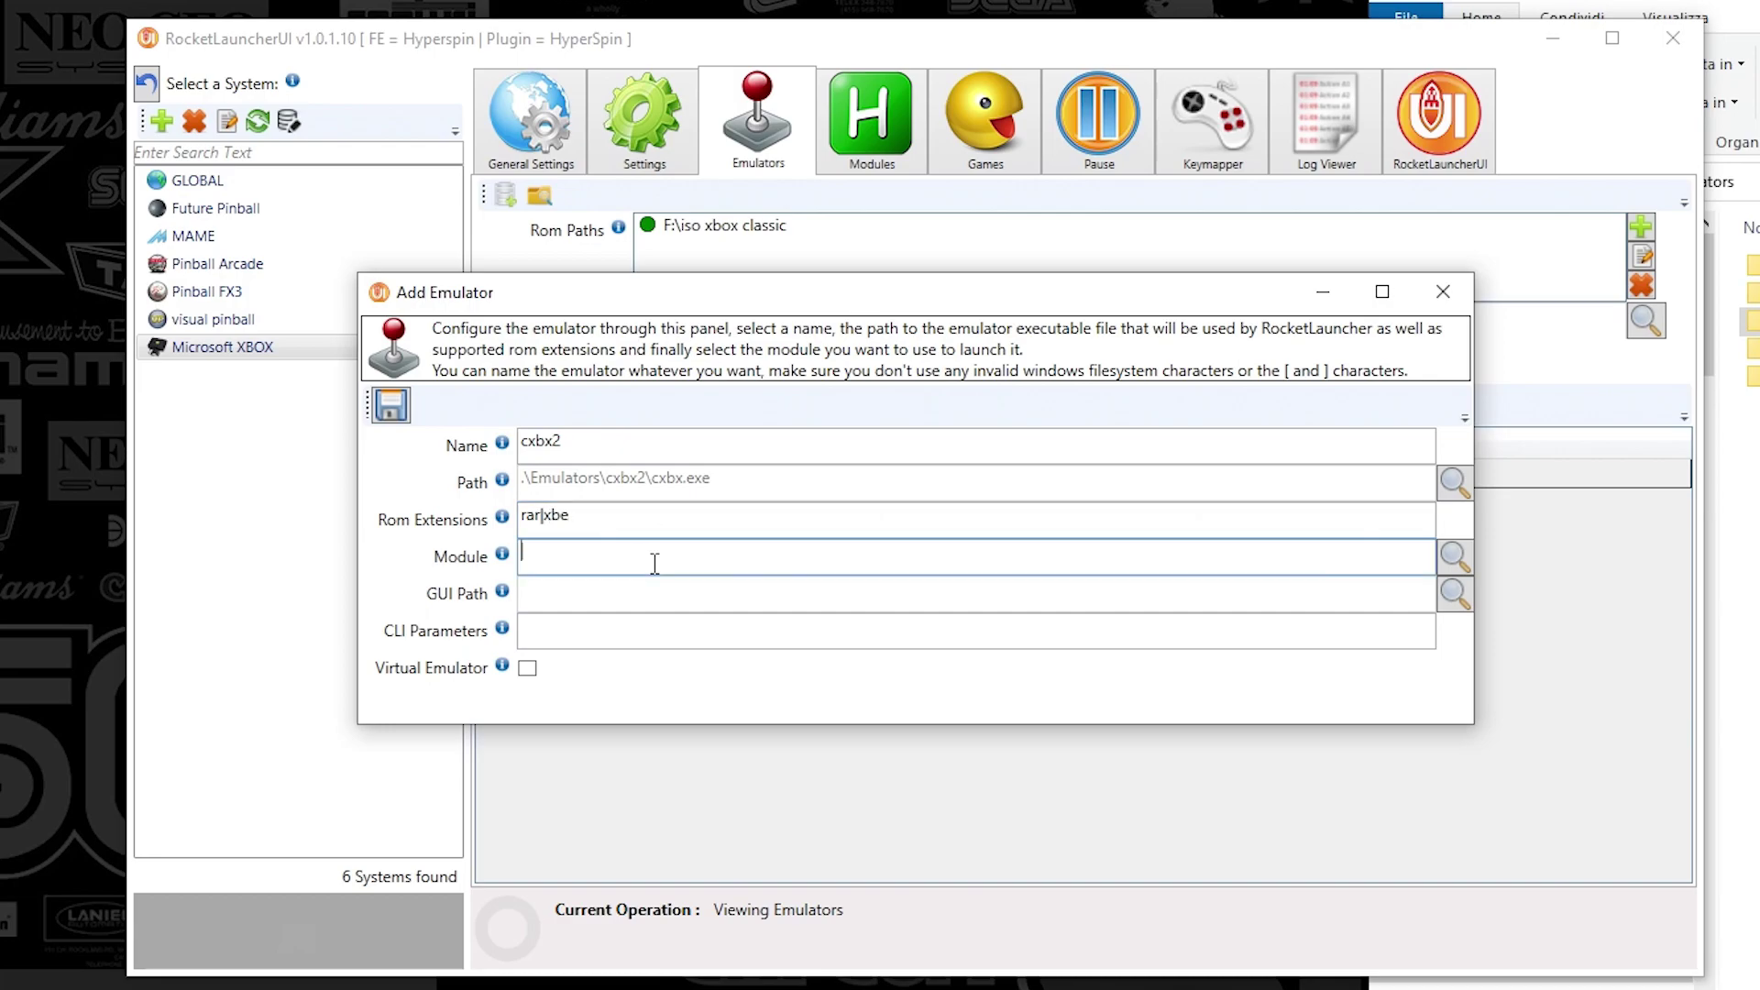
{"action": "left_click", "coordinate": [1453, 561]}
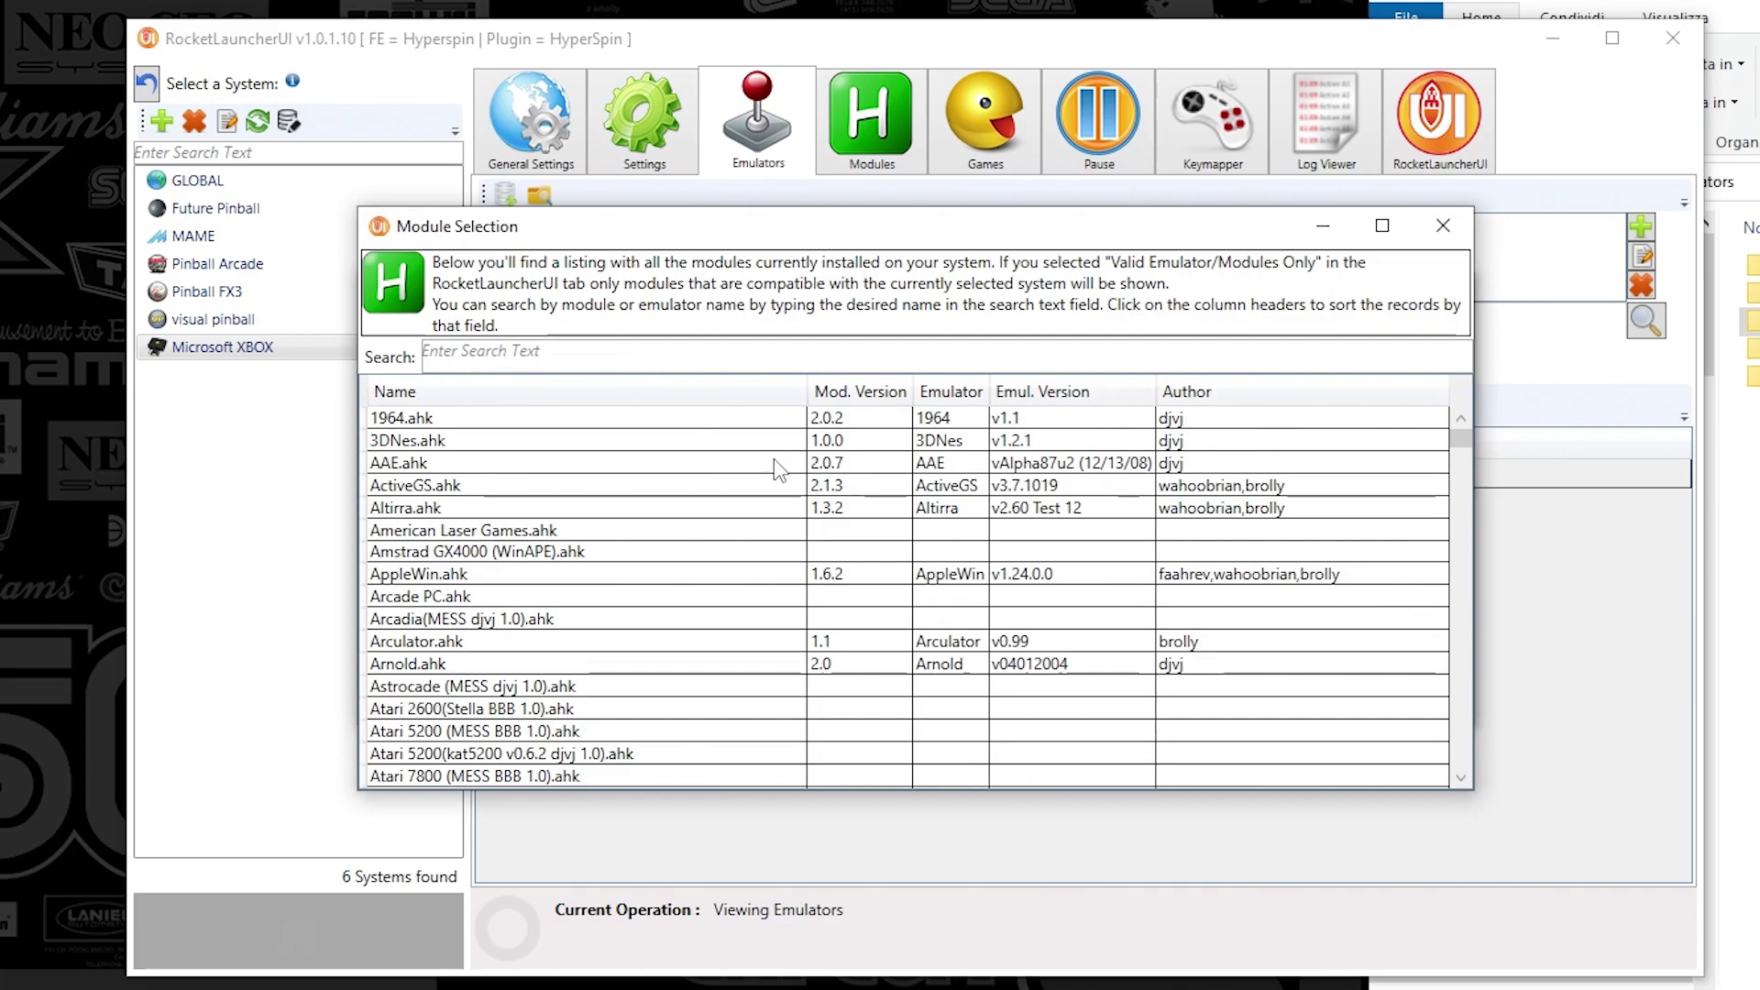
{"action": "scroll", "coordinate": [642, 596], "scroll_direction": "down", "scroll_amount": 5}
{"action": "scroll", "coordinate": [446, 600], "scroll_direction": "down", "scroll_amount": 8}
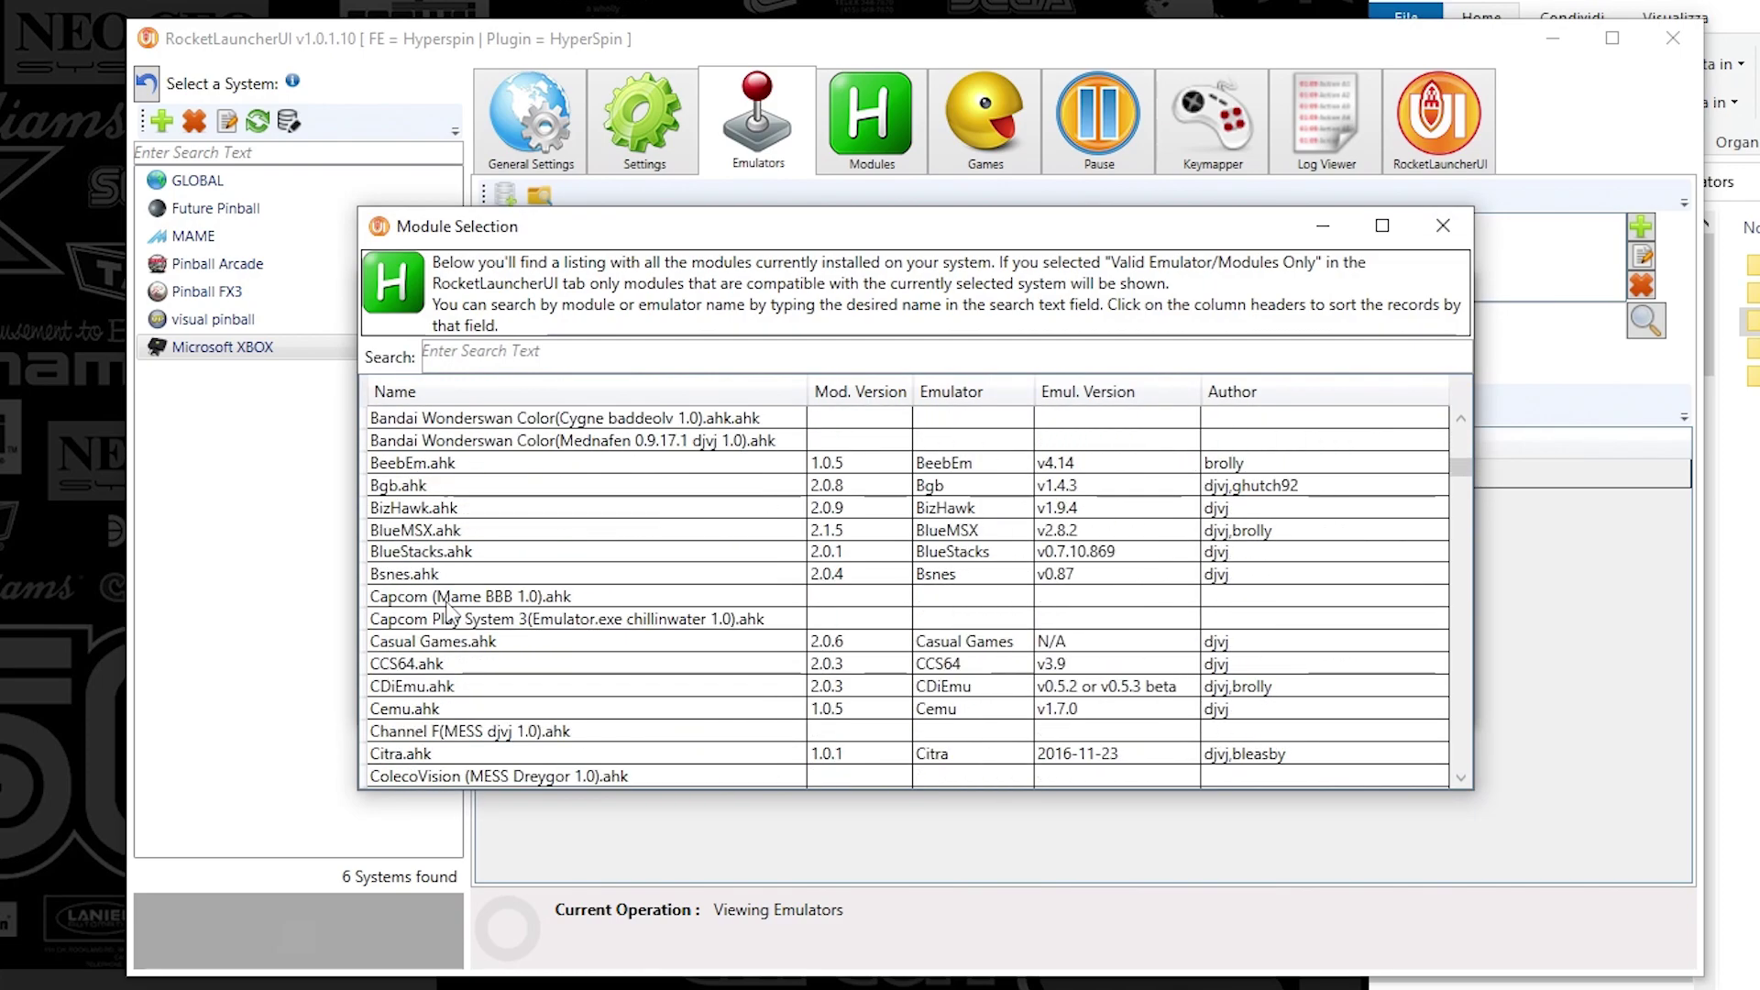
{"action": "scroll", "coordinate": [451, 674], "scroll_direction": "down", "scroll_amount": 1}
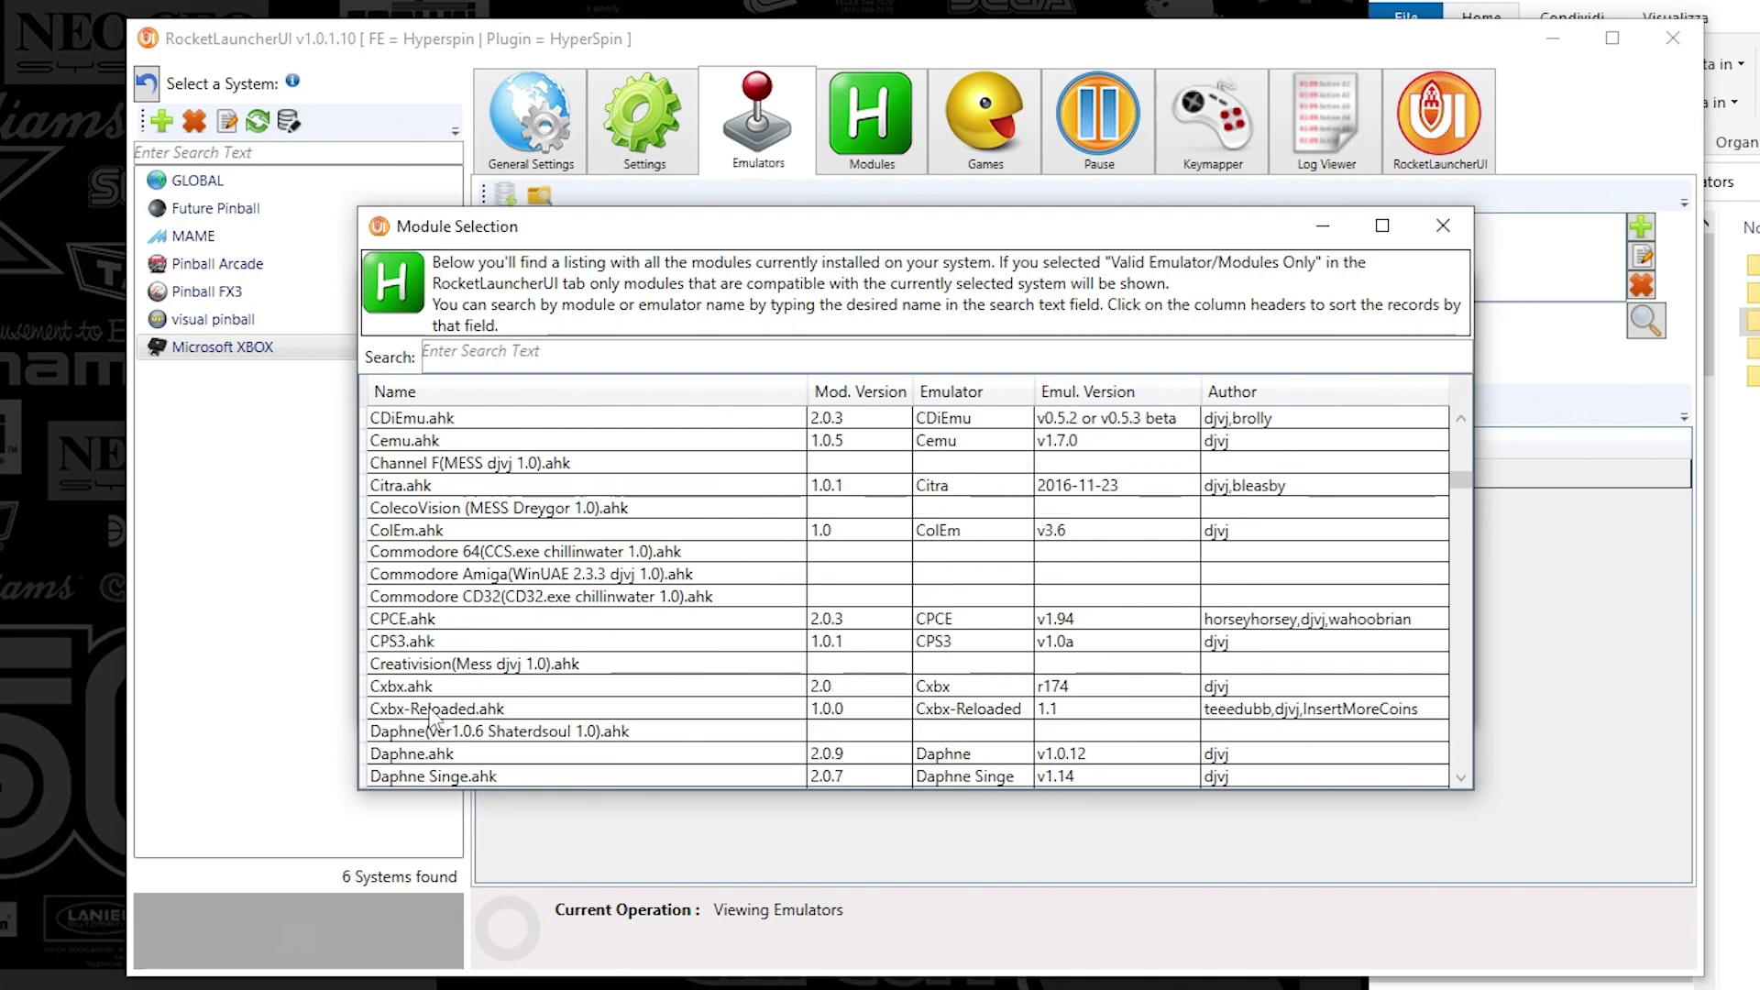
{"action": "double_click", "coordinate": [431, 709]}
{"action": "left_click", "coordinate": [392, 404]}
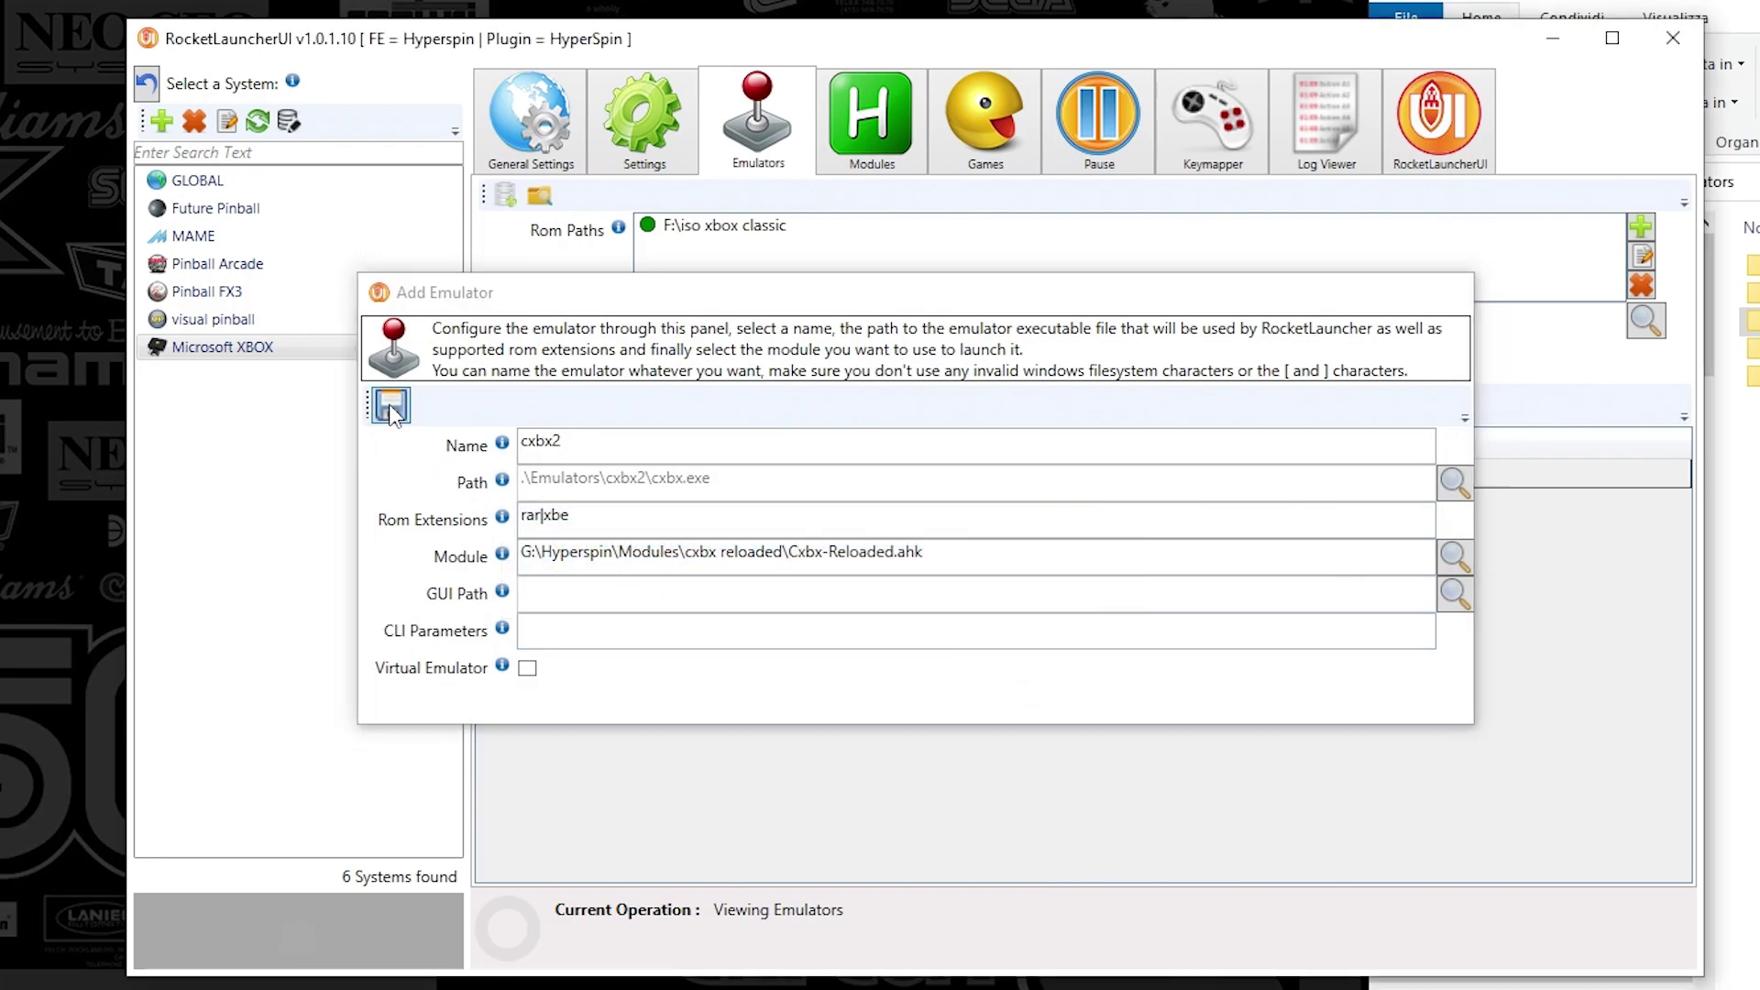
Start a new alternate emulator assignment for the Microsoft XBOX games and choose Burnout as its game
{"action": "left_click", "coordinate": [686, 518]}
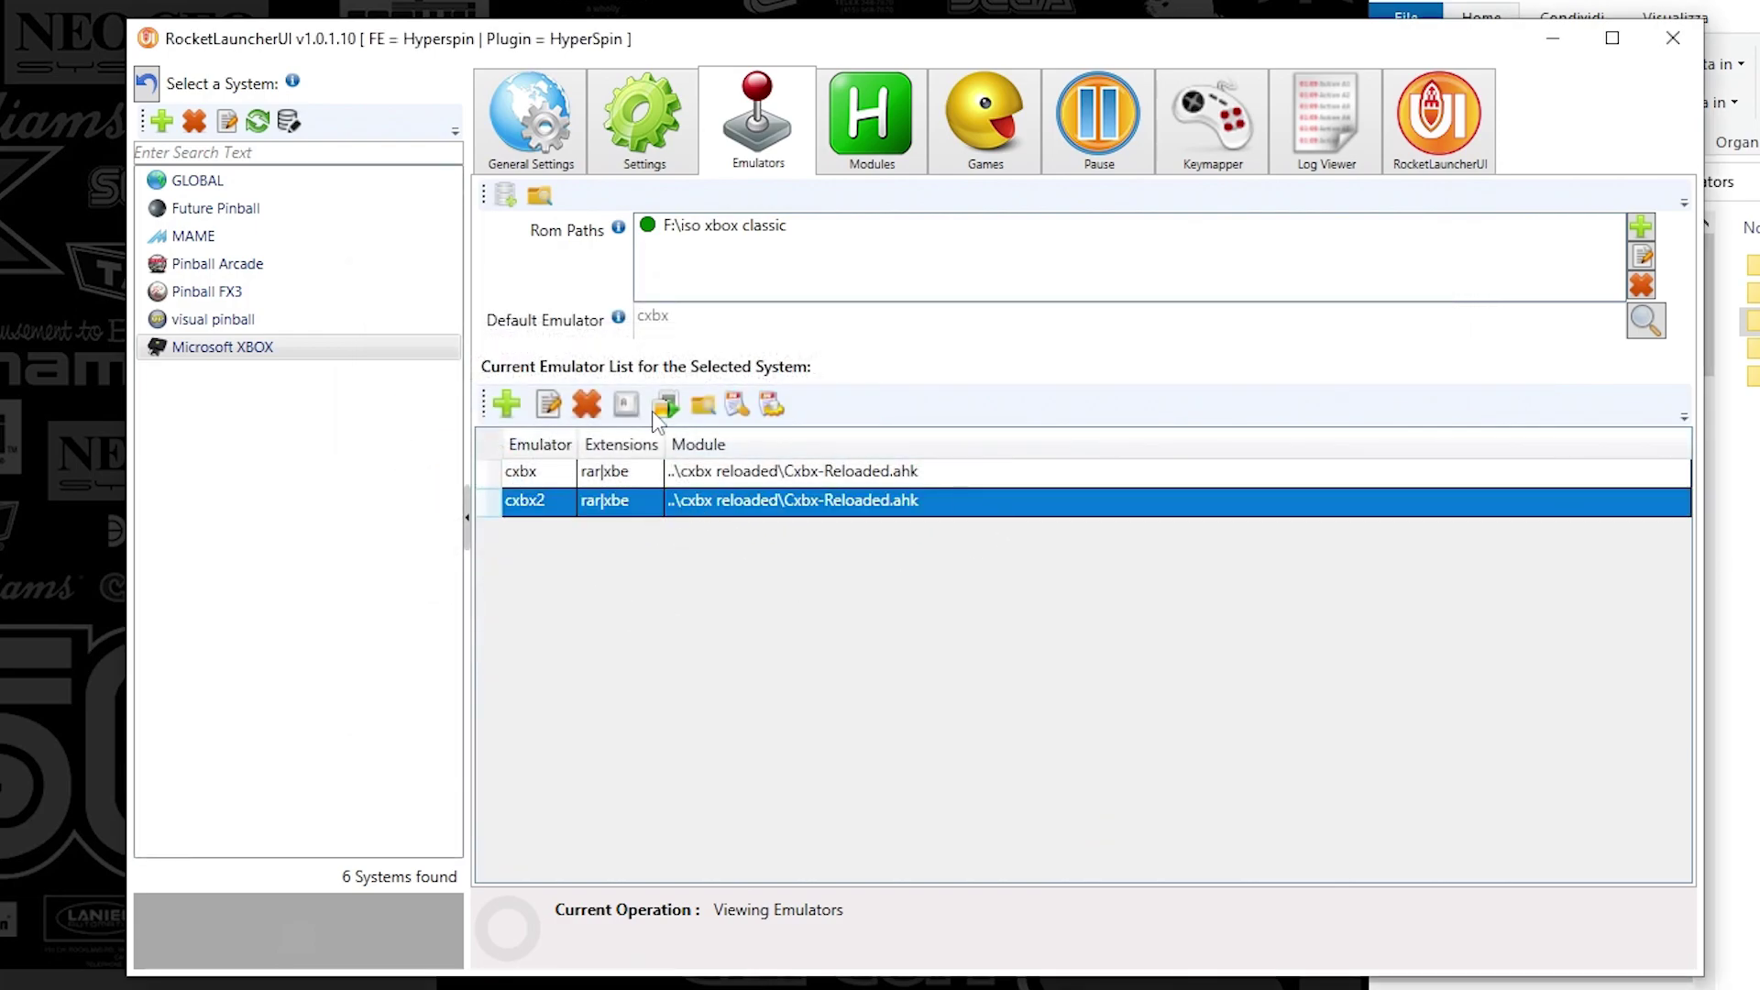
{"action": "left_click", "coordinate": [718, 471]}
{"action": "left_click", "coordinate": [981, 136]}
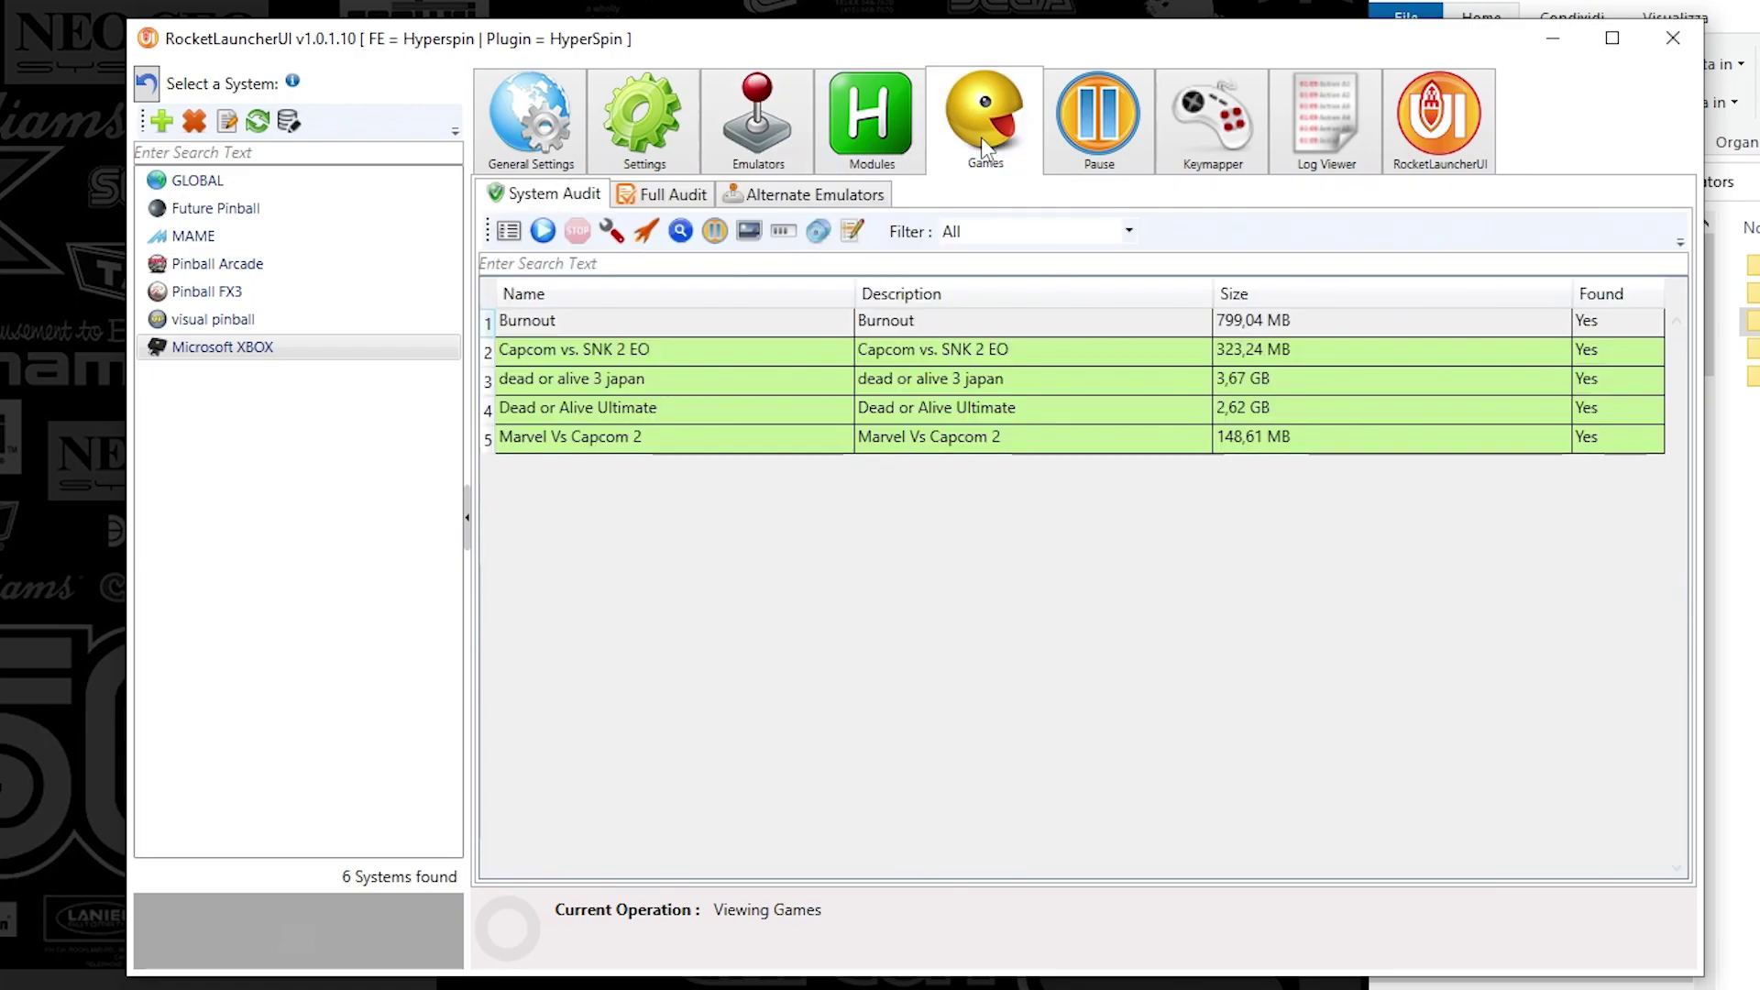
{"action": "left_click", "coordinate": [697, 321]}
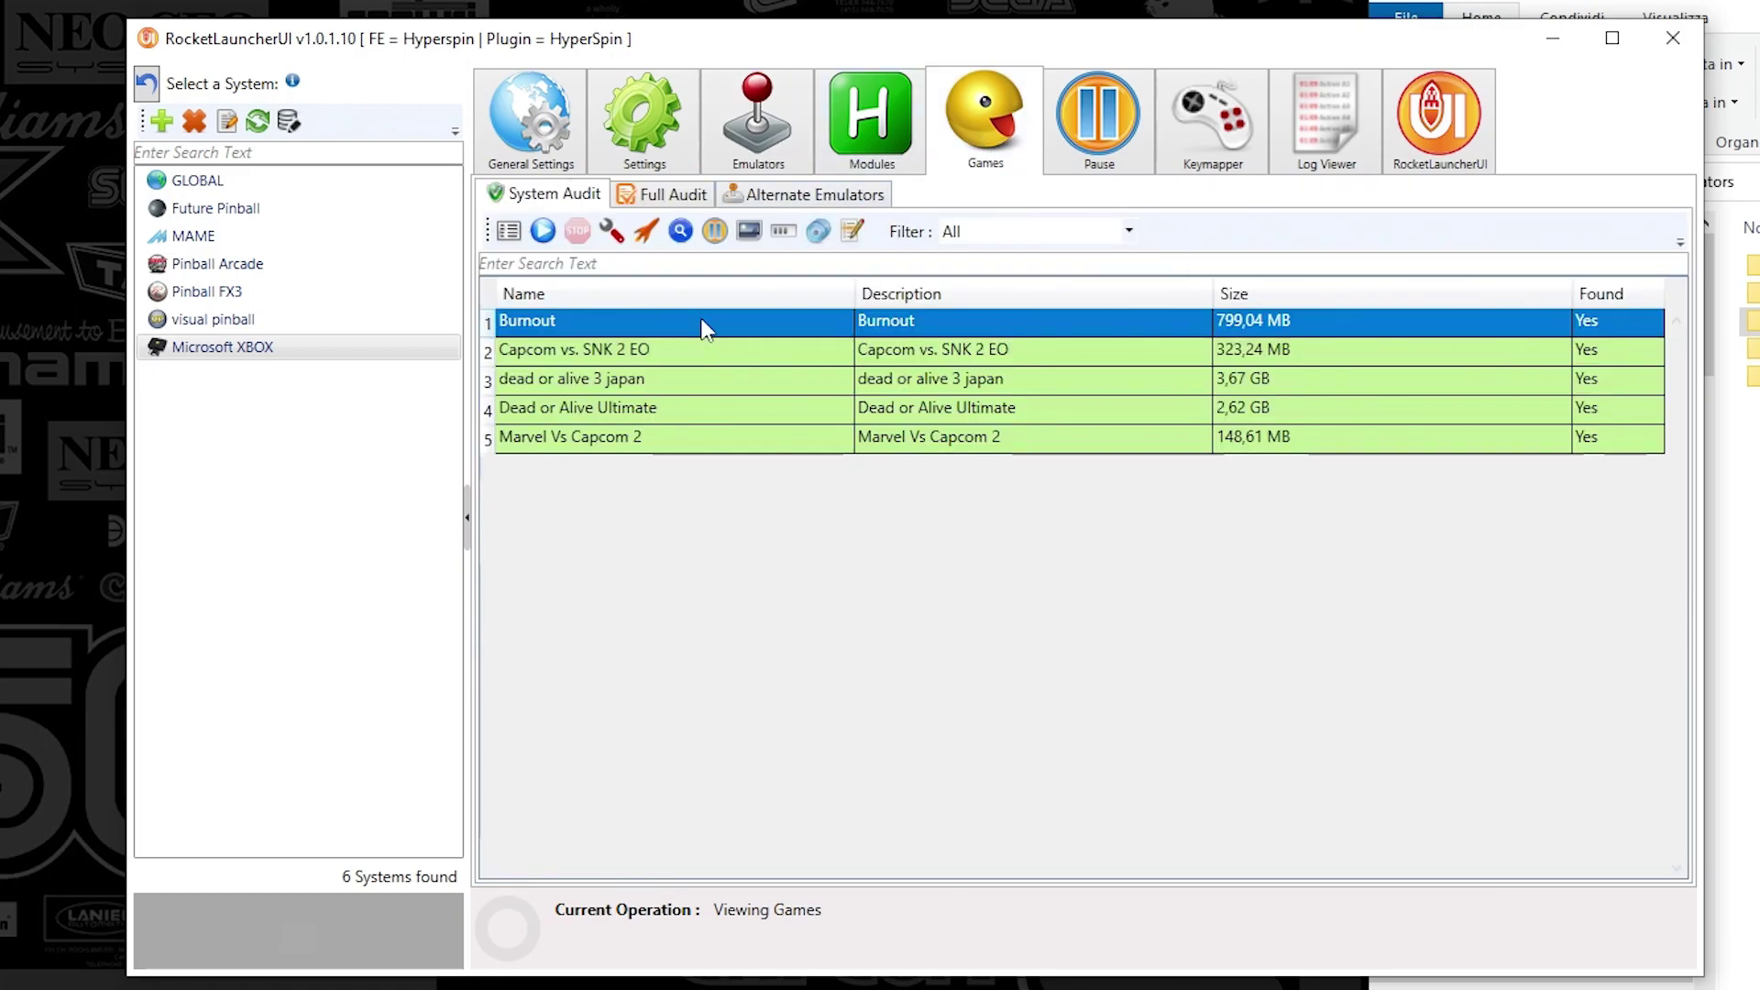
{"action": "left_click", "coordinate": [816, 195]}
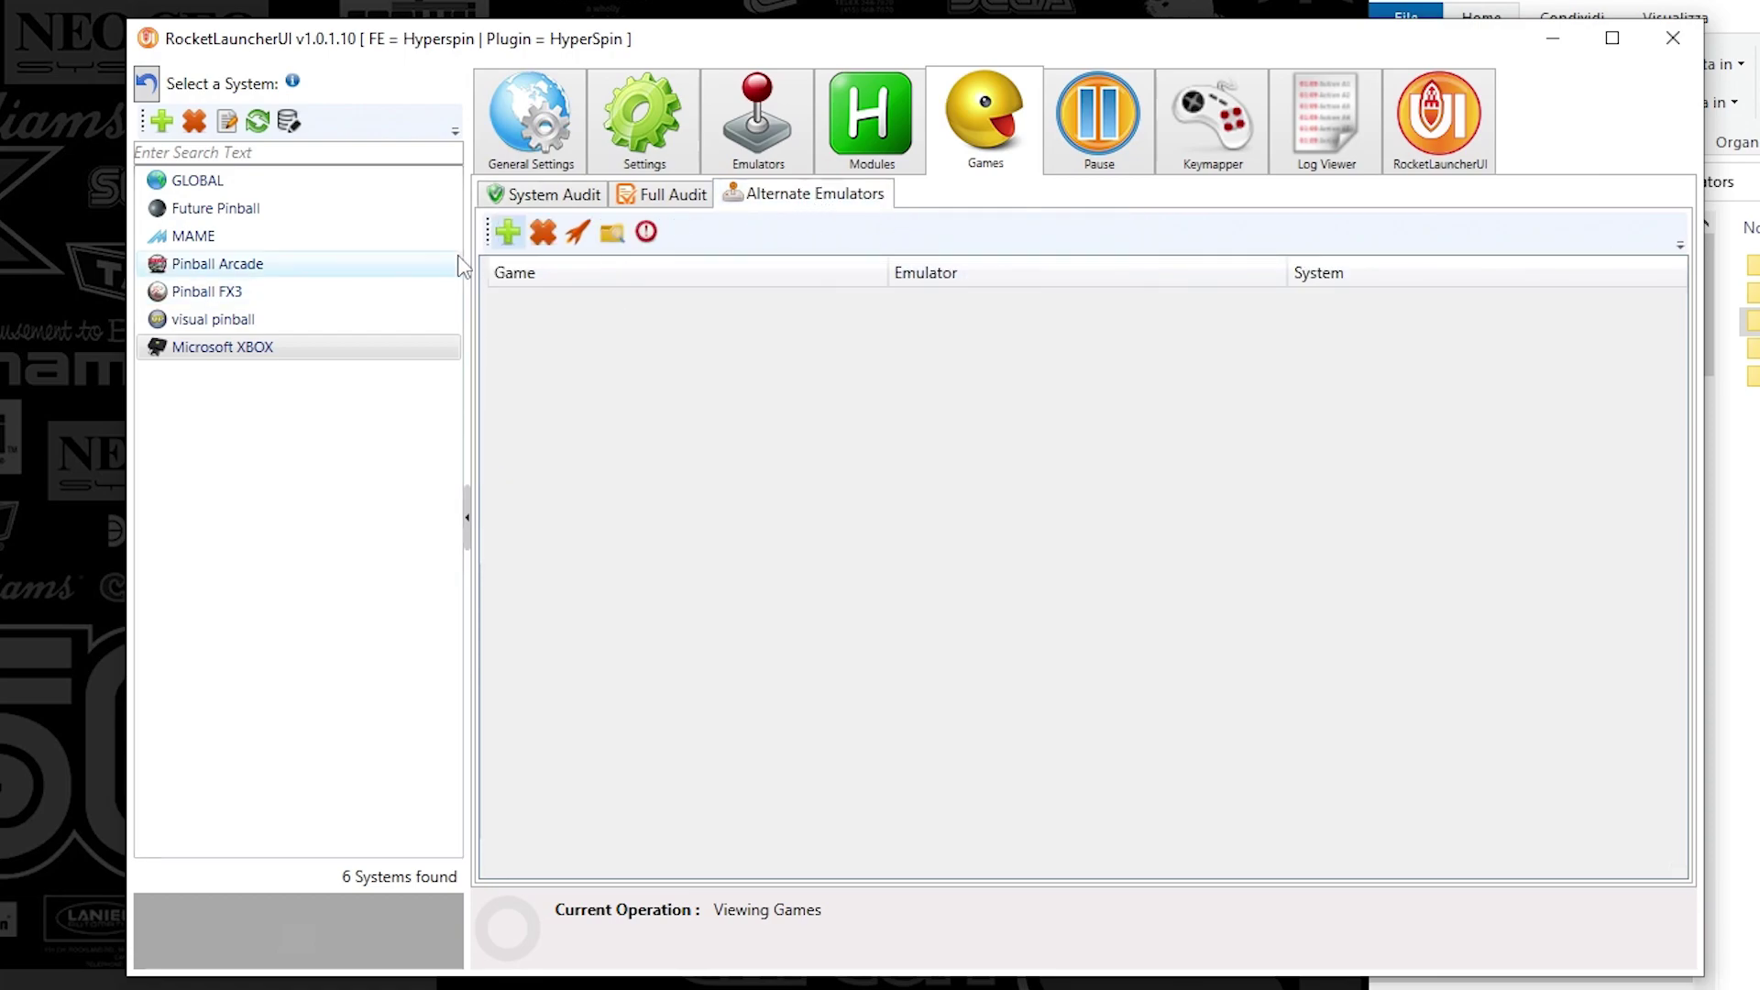
{"action": "left_click", "coordinate": [508, 232]}
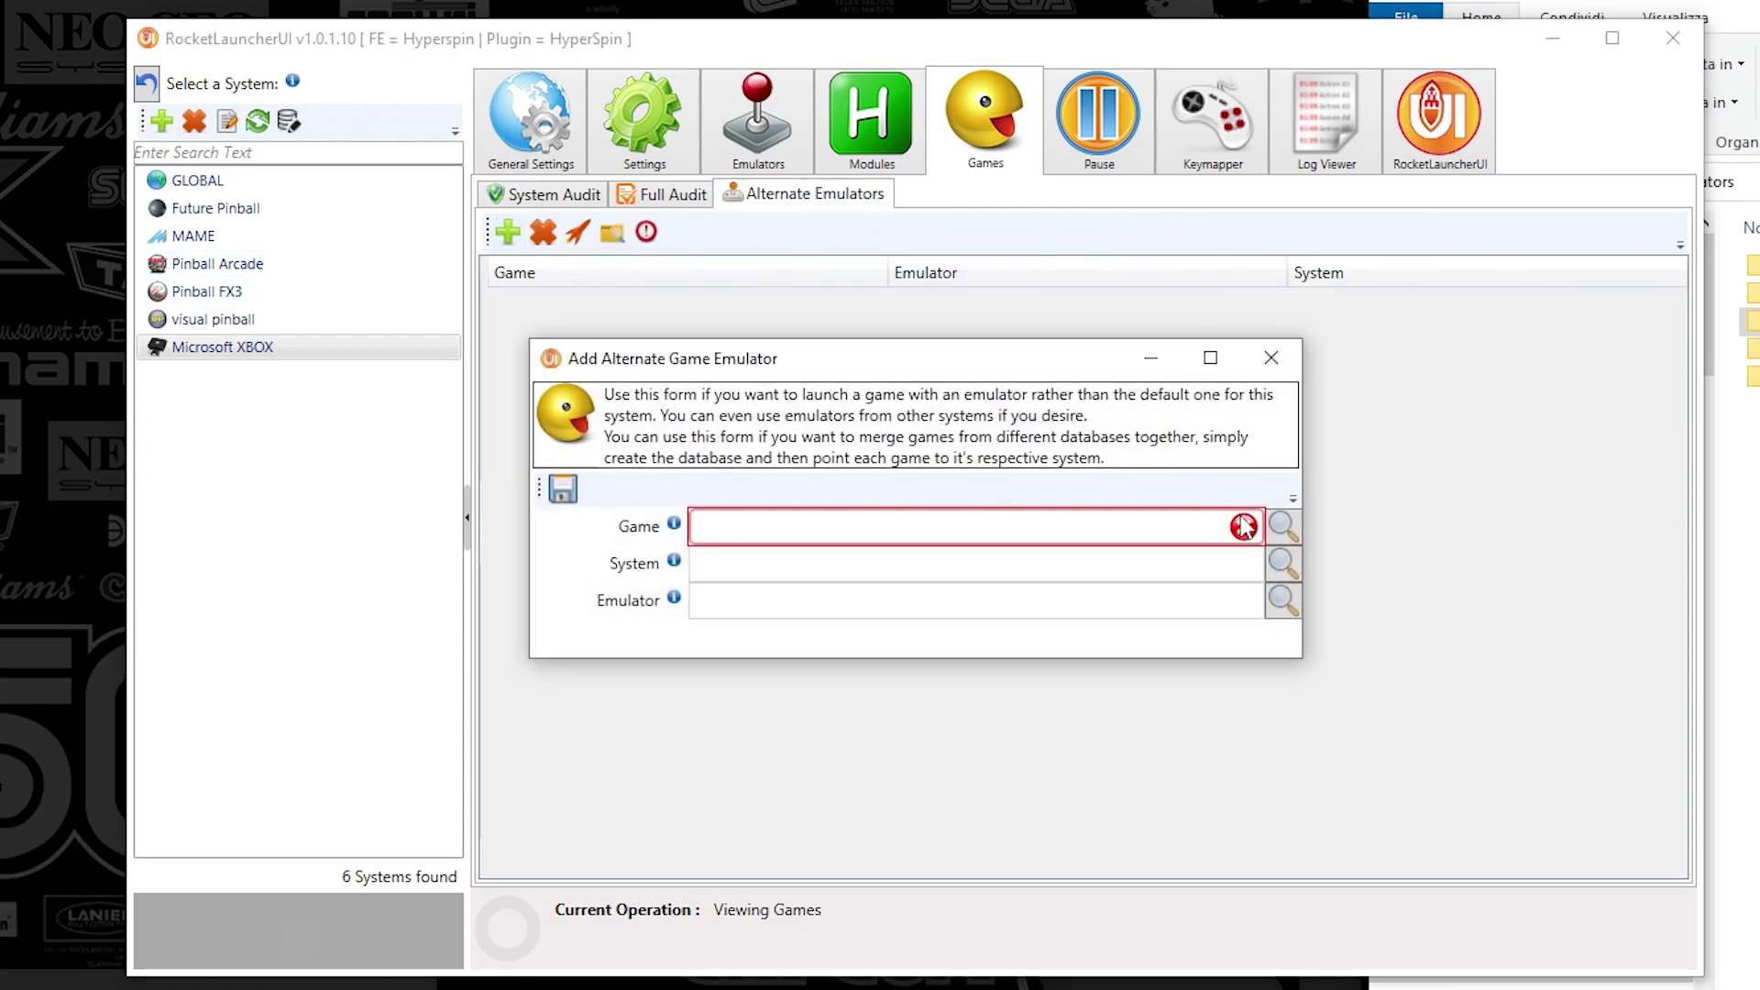
{"action": "left_click", "coordinate": [1283, 527]}
{"action": "left_click", "coordinate": [560, 393]}
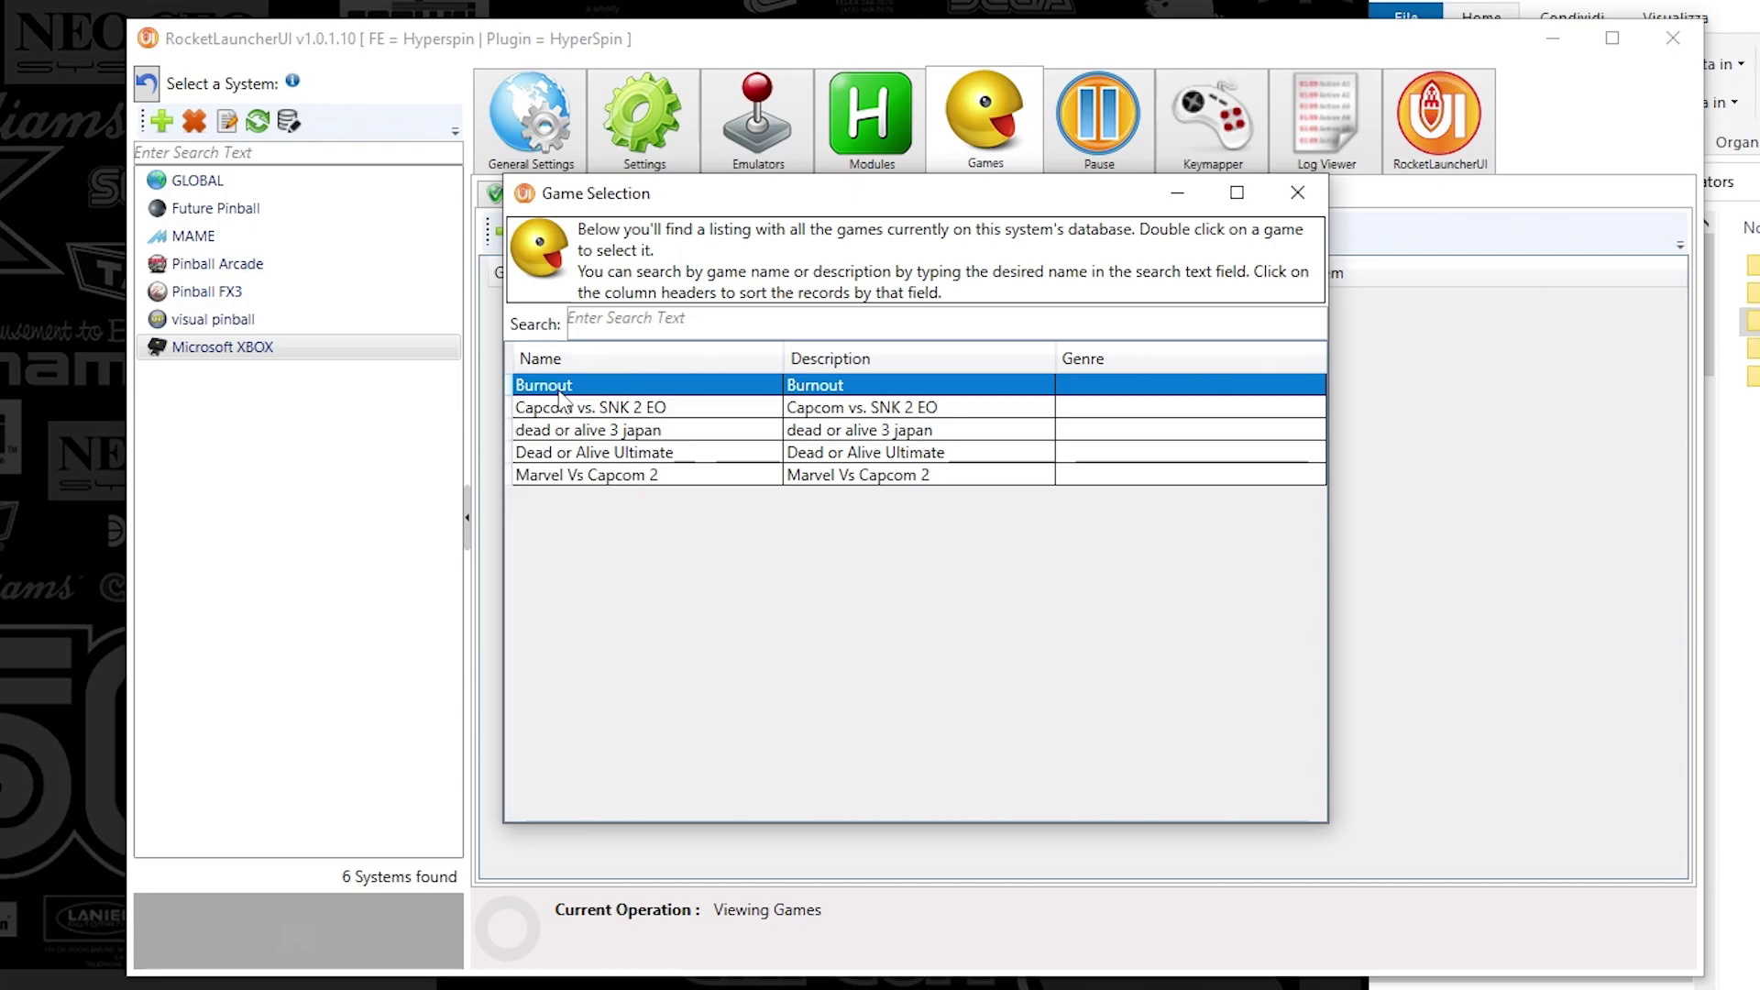
{"action": "double_click", "coordinate": [559, 394]}
Set the assignment's system to Microsoft XBOX and its emulator to cxbx2, and save it
{"action": "left_click", "coordinate": [1282, 563]}
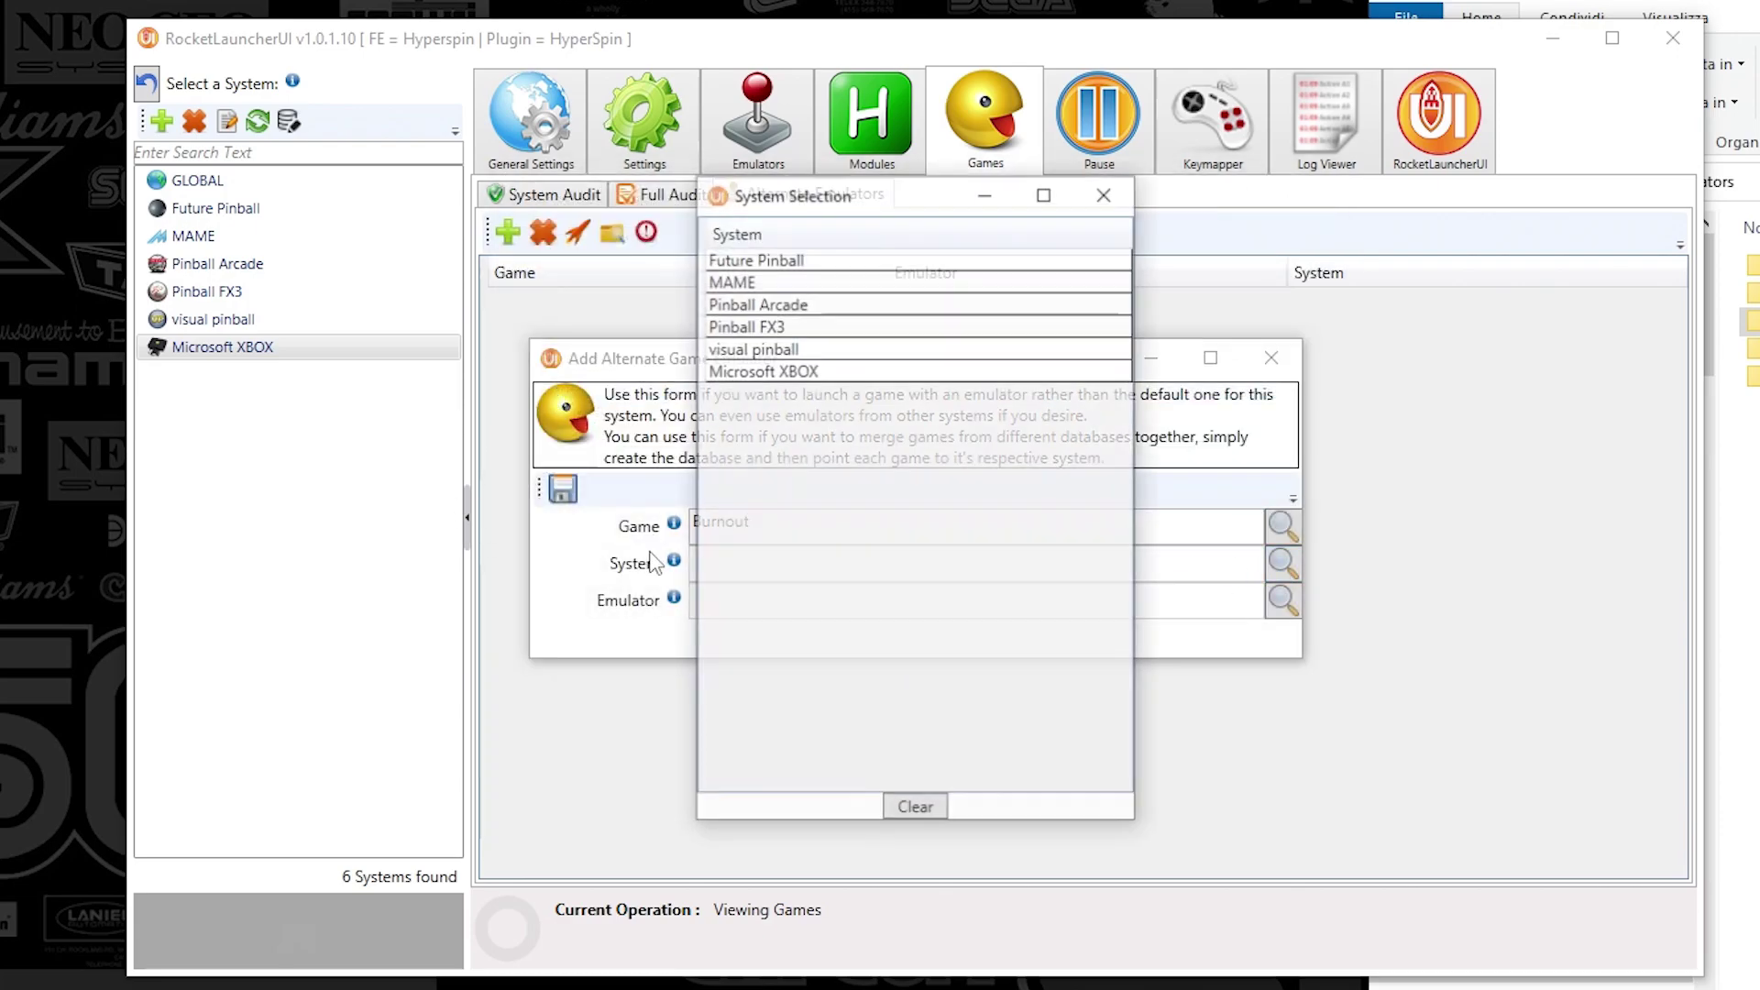
{"action": "double_click", "coordinate": [770, 371]}
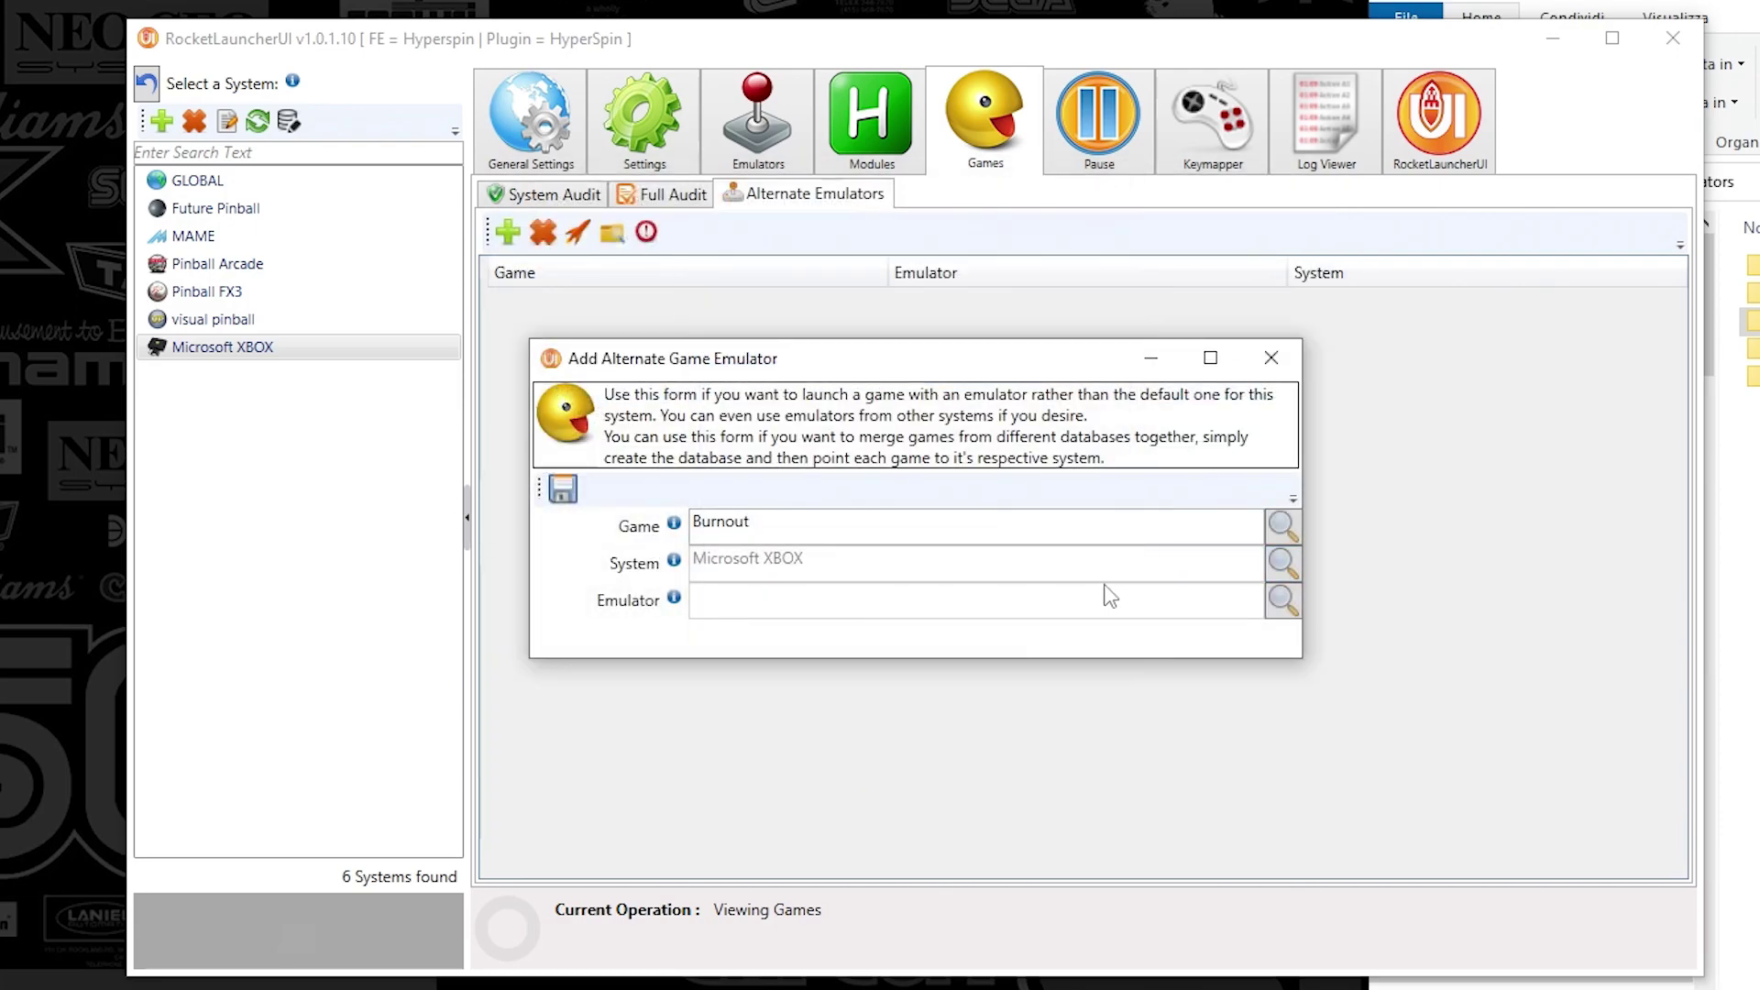
{"action": "left_click", "coordinate": [1283, 600]}
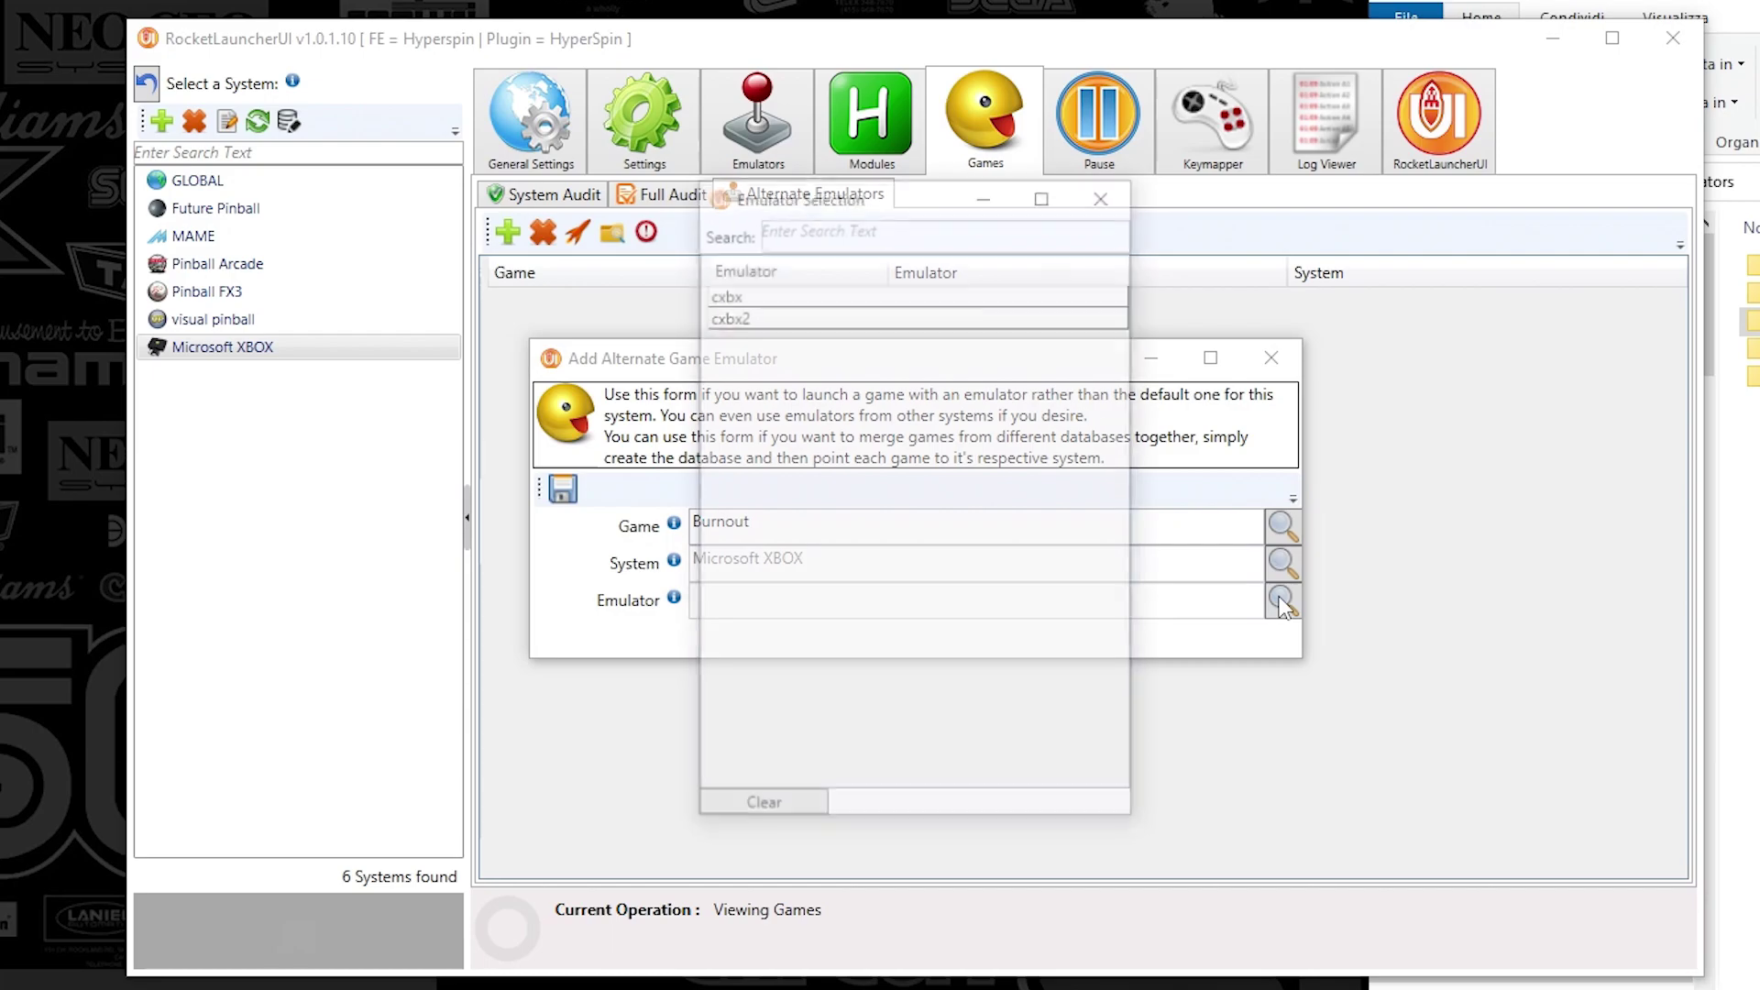
{"action": "double_click", "coordinate": [796, 316]}
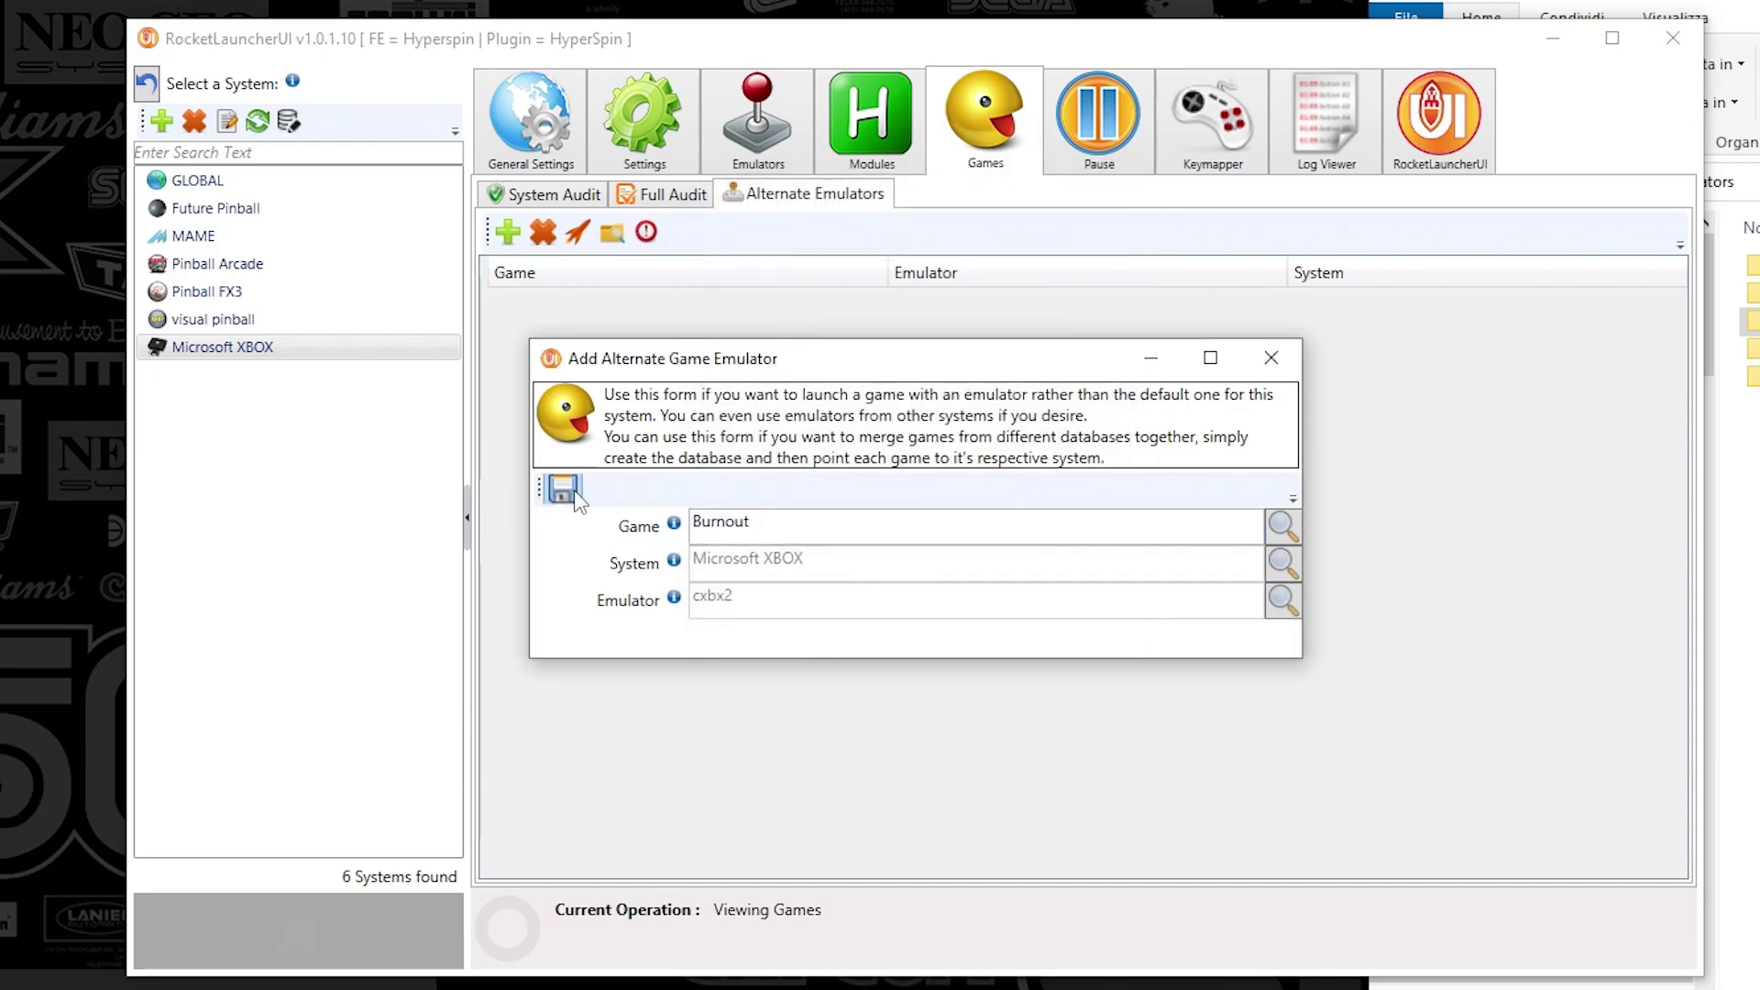
{"action": "left_click", "coordinate": [574, 495]}
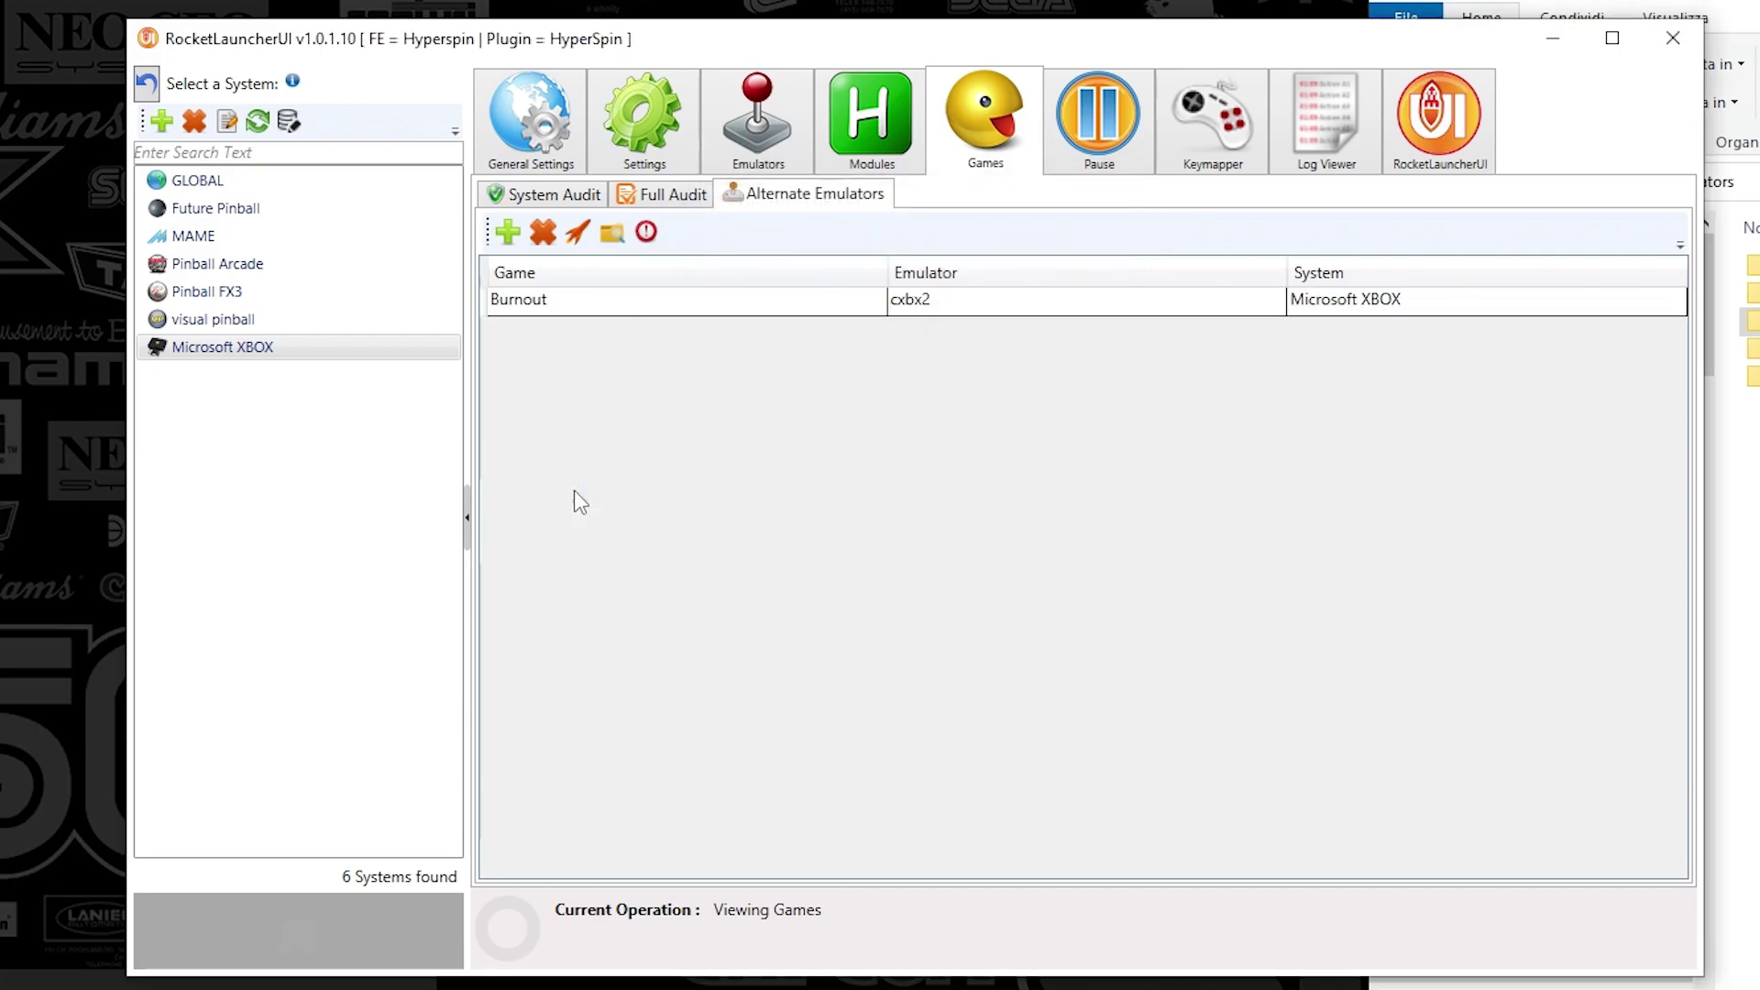
Review the emulator list and the Burnout assignment, and launch Burnout through RocketLauncher from the system audit
{"action": "left_click", "coordinate": [758, 164]}
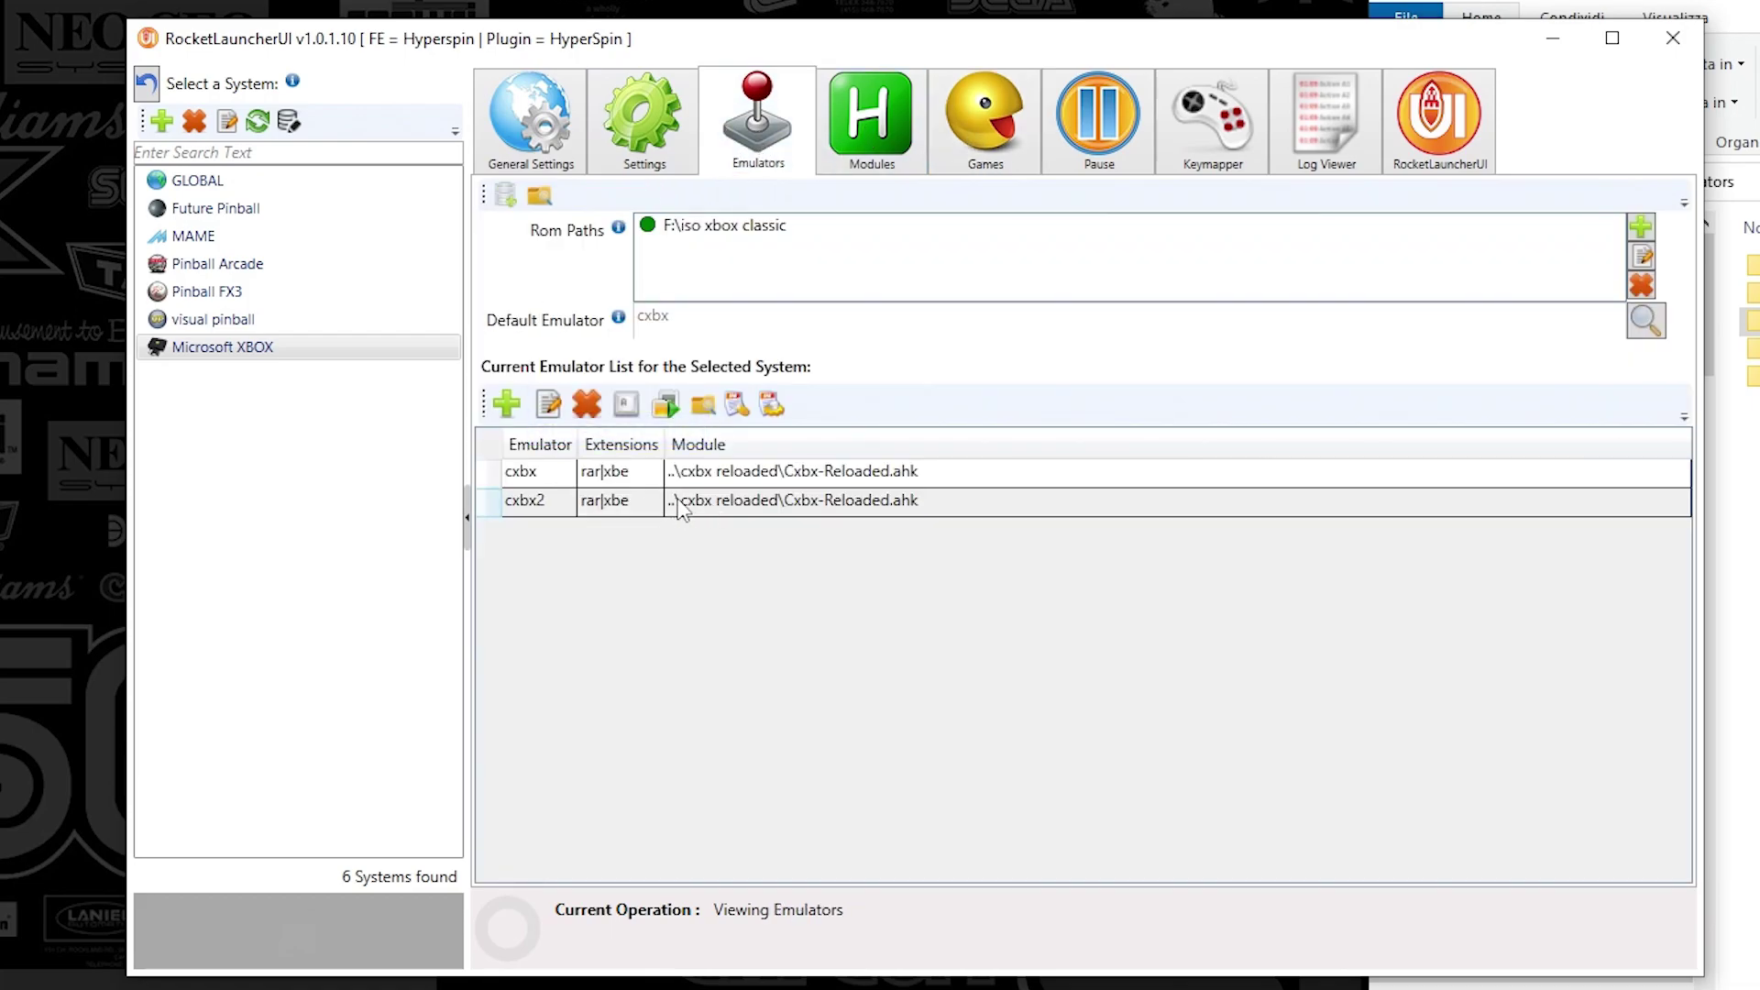
{"action": "left_click", "coordinate": [981, 158]}
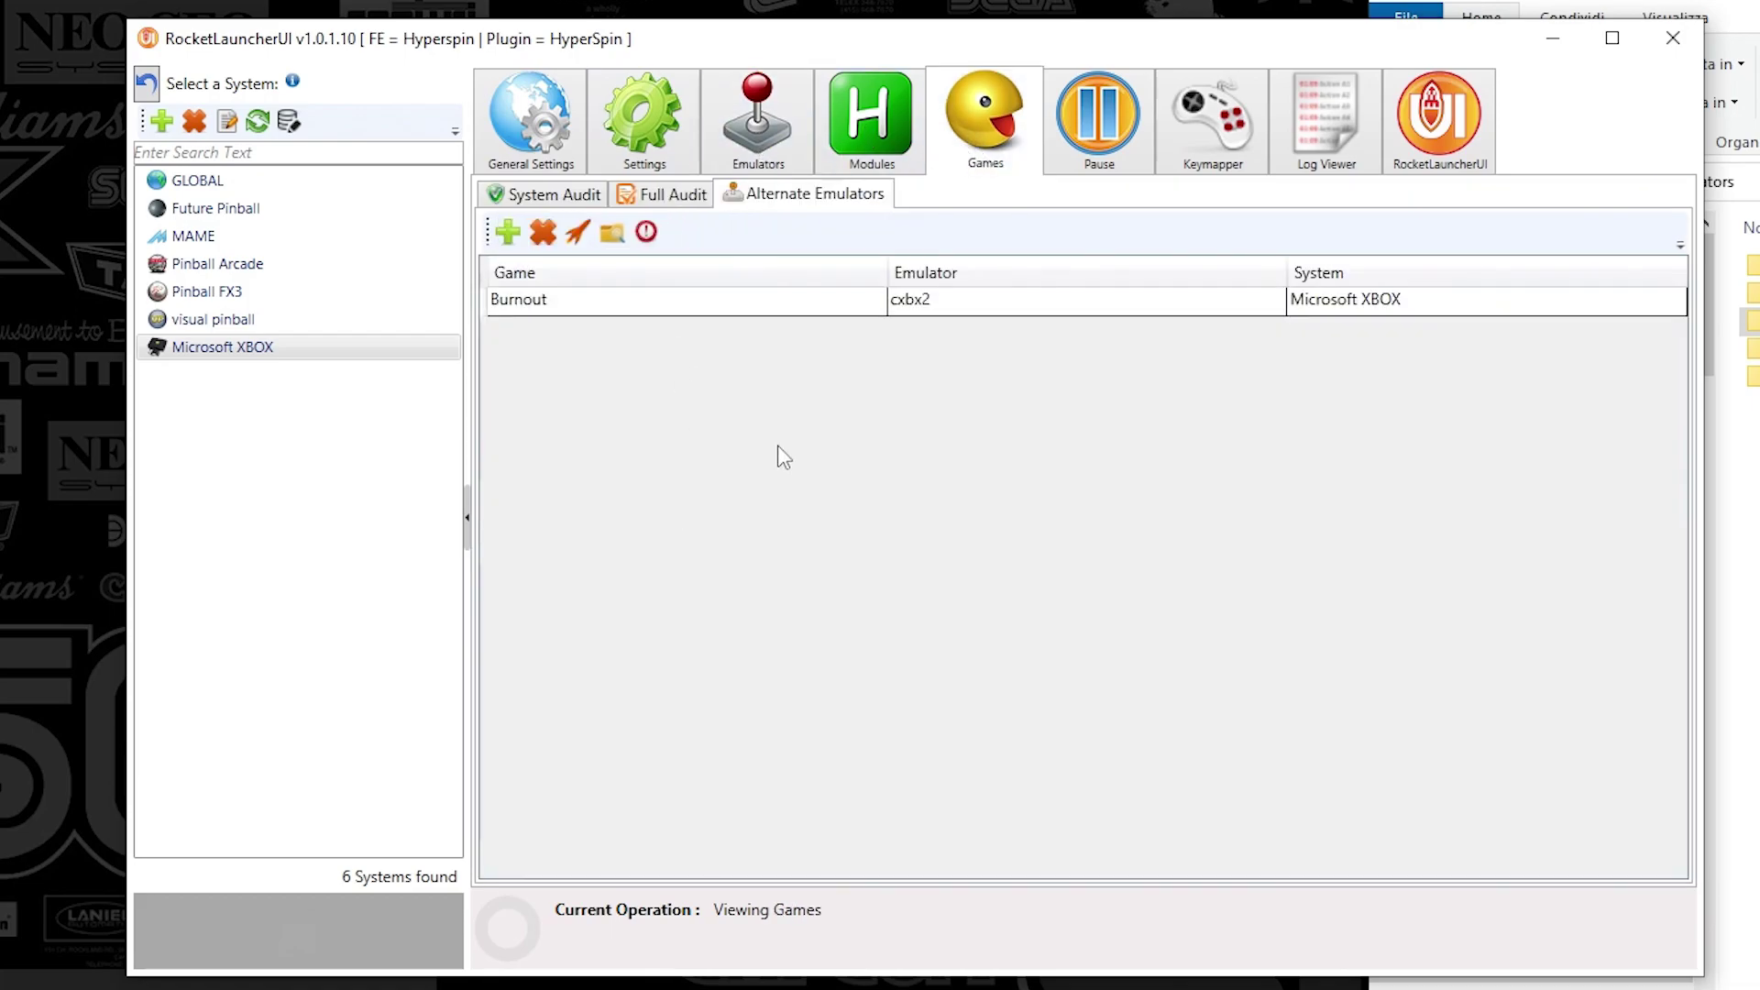
{"action": "left_click", "coordinate": [639, 308]}
{"action": "left_click", "coordinate": [518, 194]}
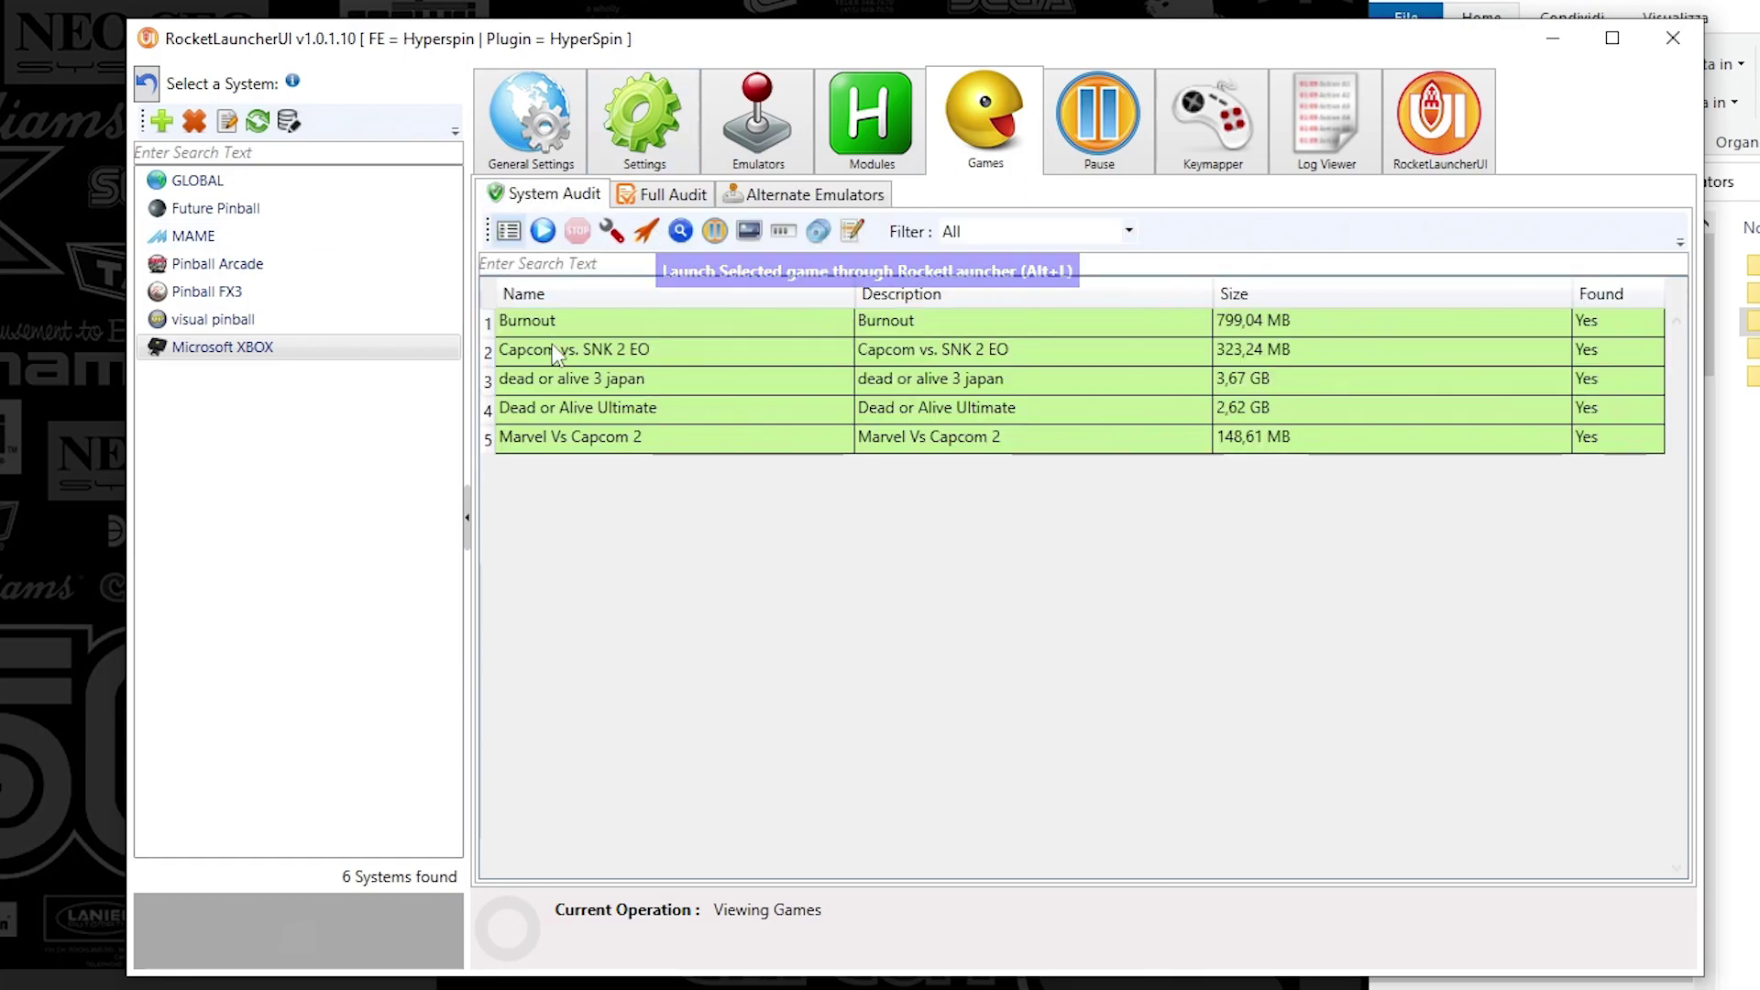
{"action": "left_click", "coordinate": [733, 321]}
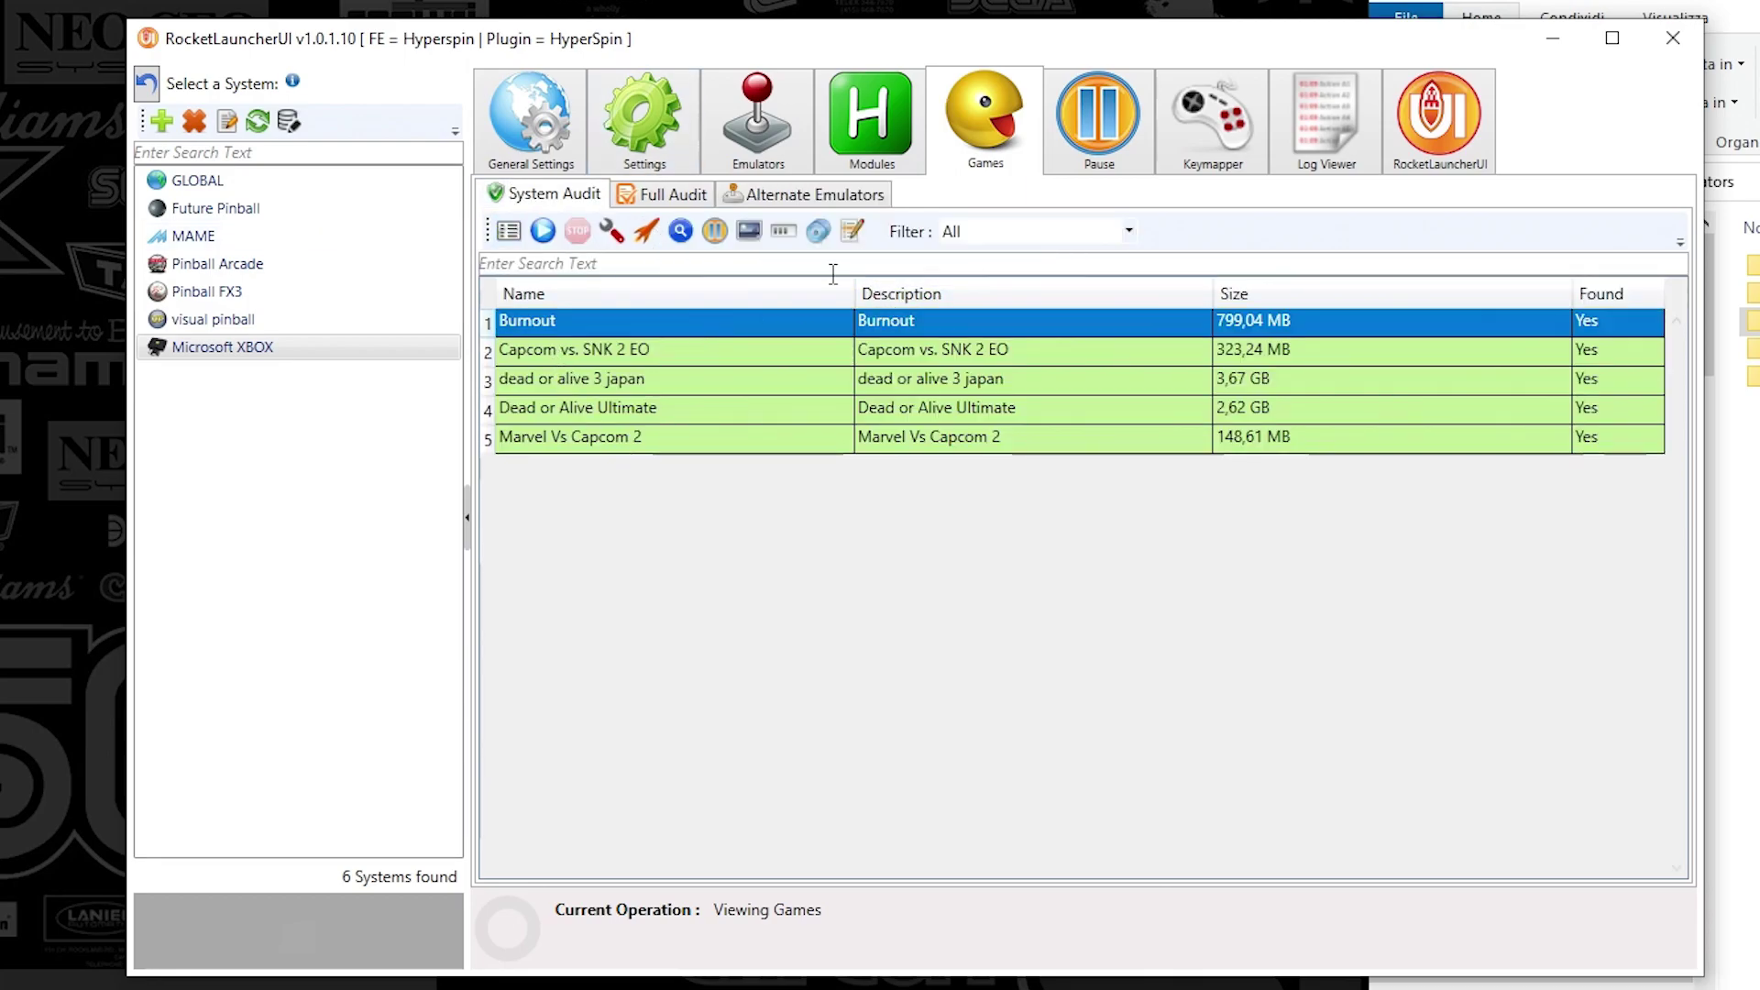
{"action": "left_click", "coordinate": [635, 242]}
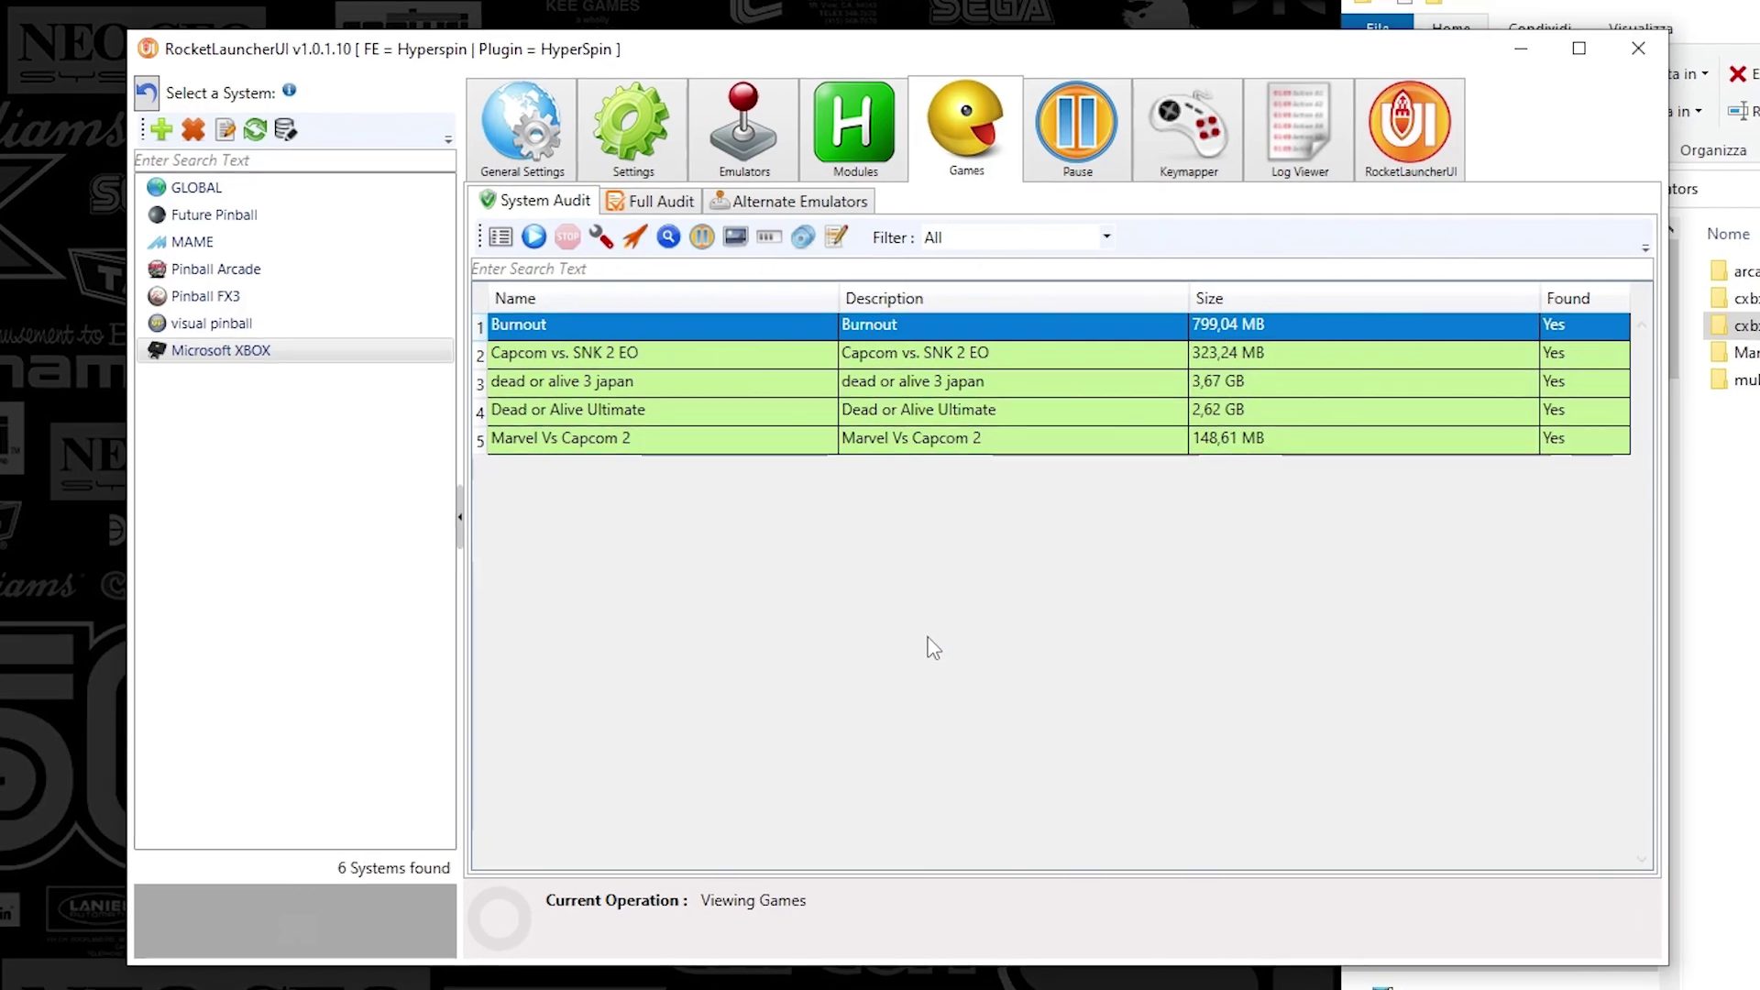